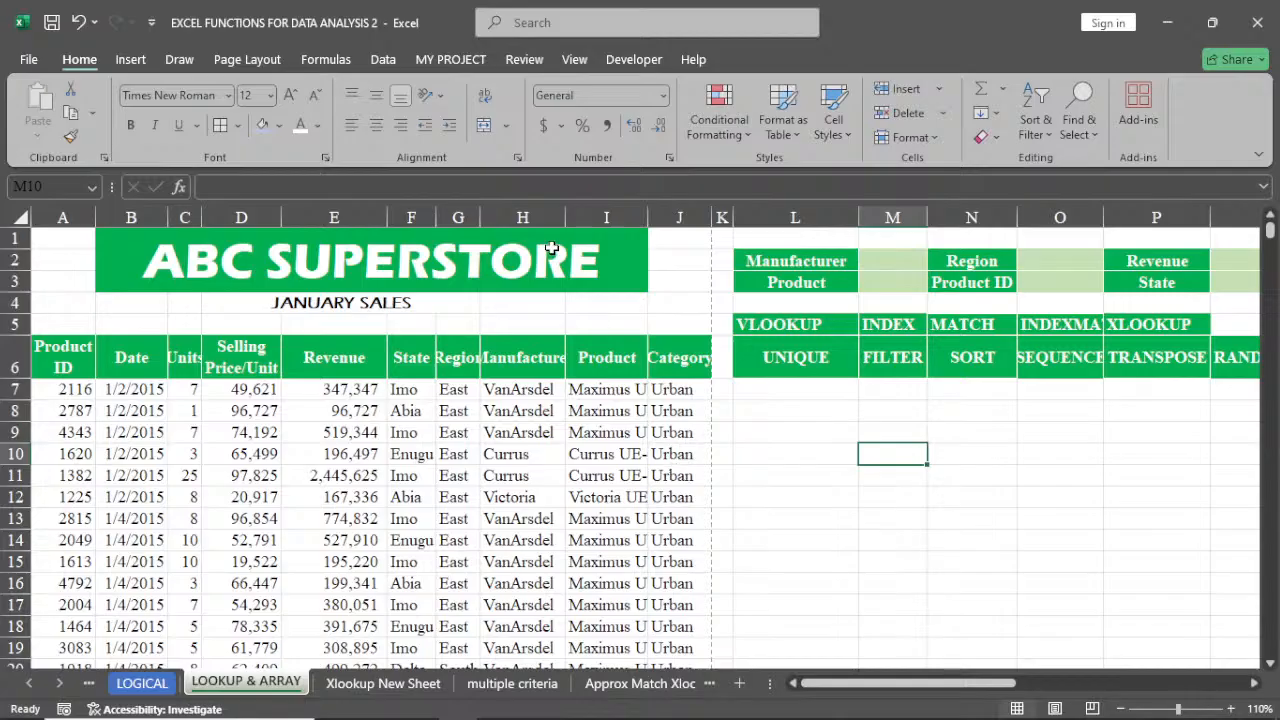
# In L7, enter a UNIQUE formula that lists the distinct states from F7:F5562
pyautogui.click(792, 388)
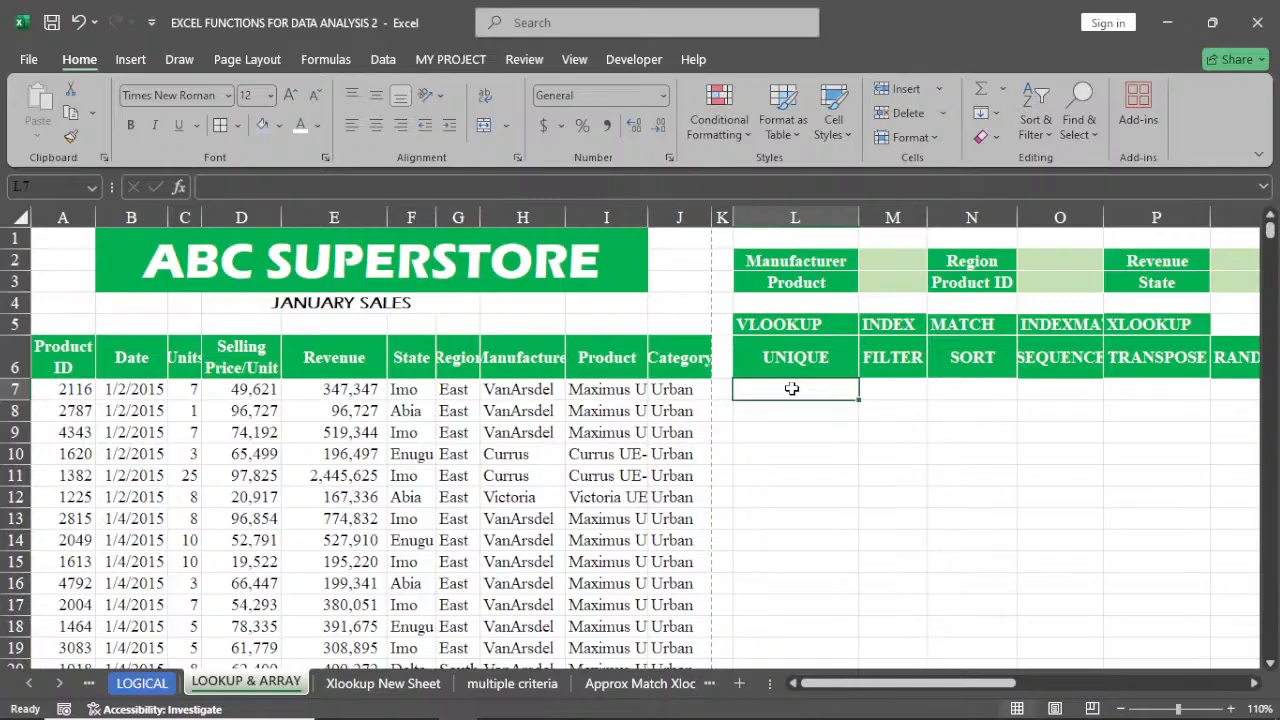
pyautogui.click(1254, 685)
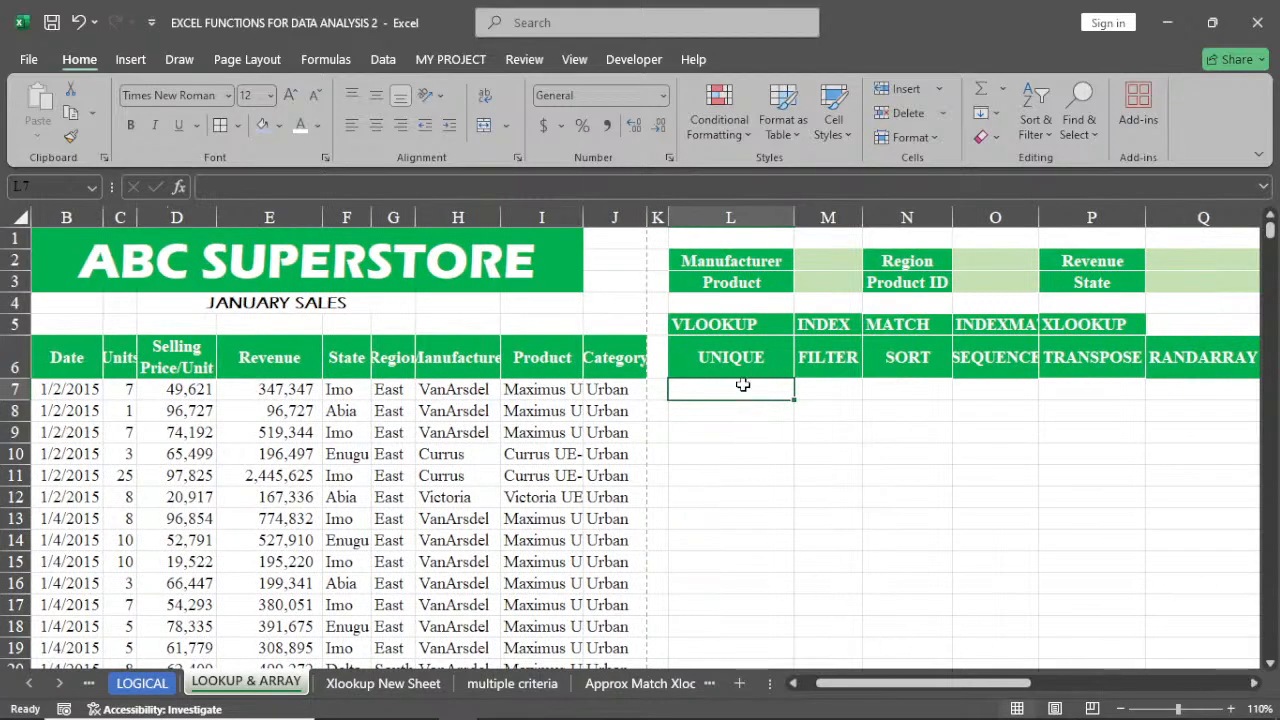
pyautogui.click(795, 684)
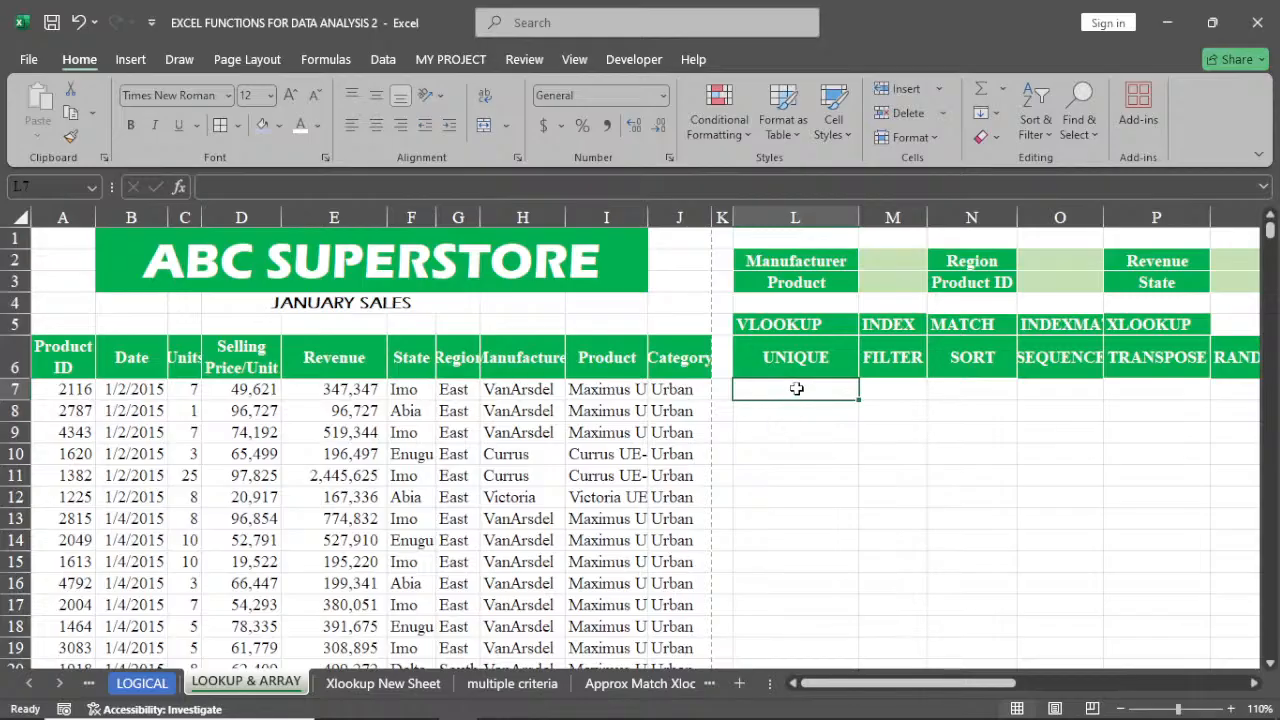
pyautogui.write('=')
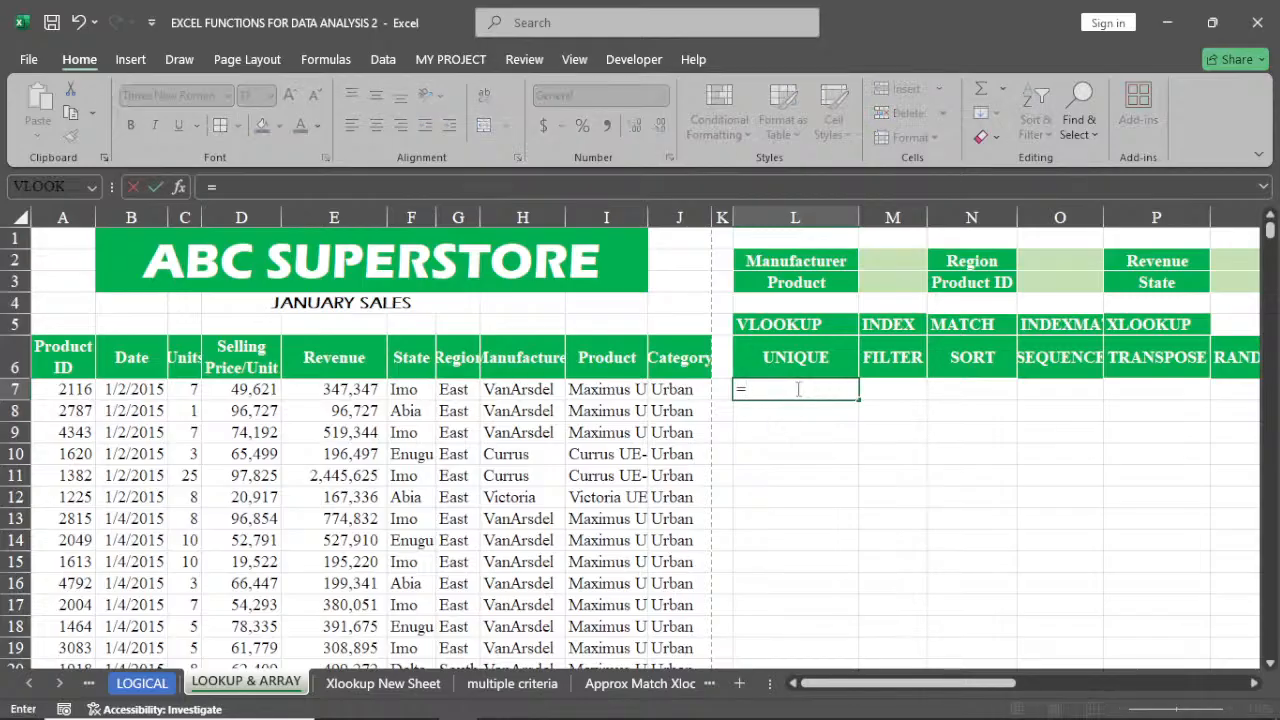
pyautogui.write('u')
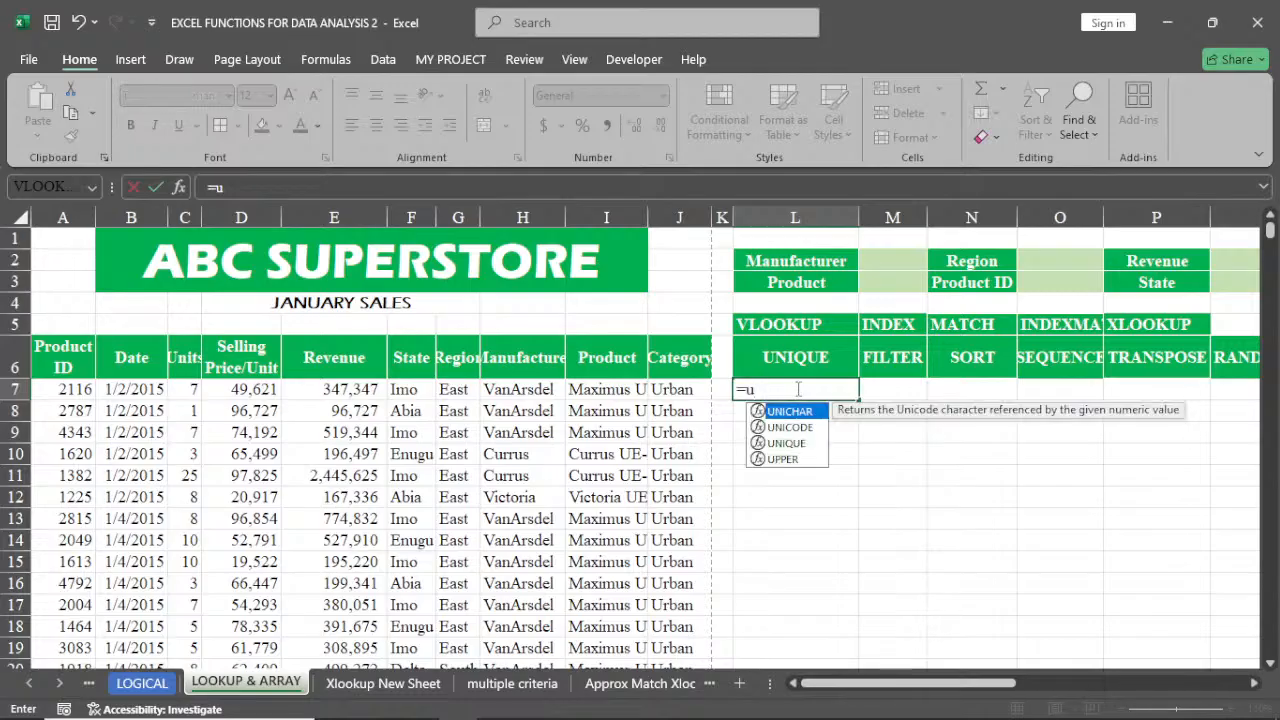
pyautogui.doubleClick(785, 443)
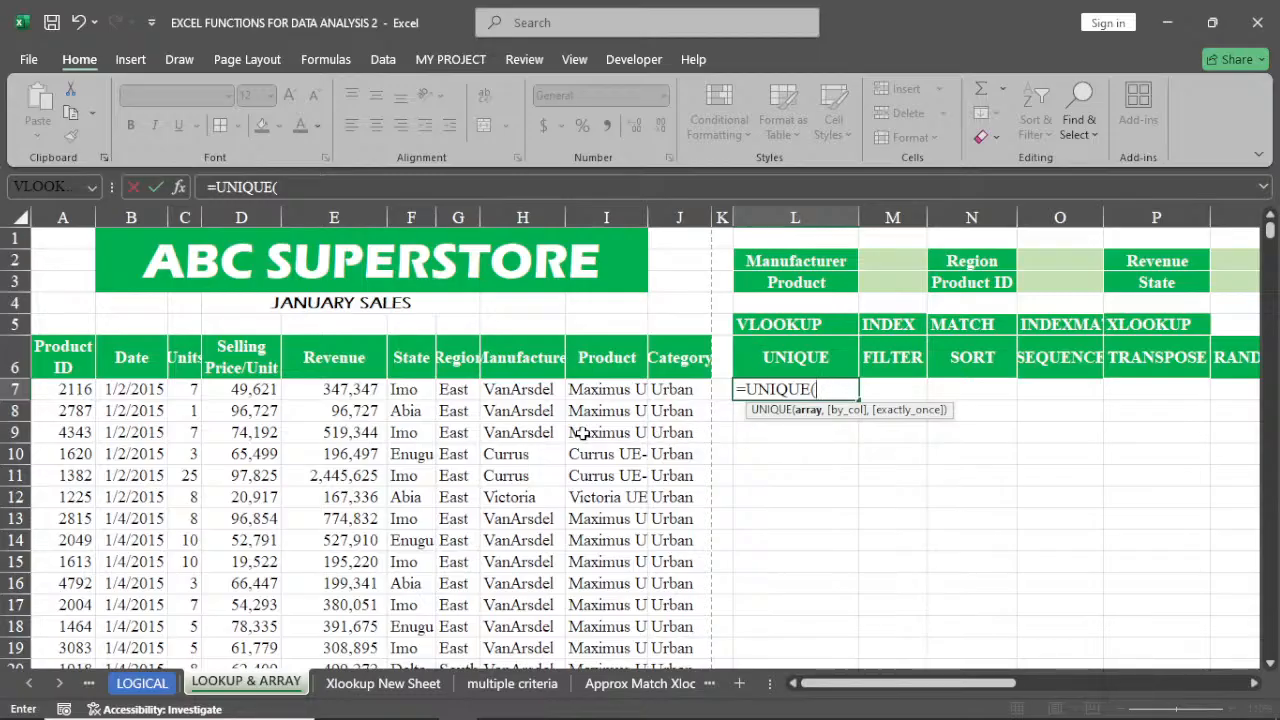
pyautogui.click(404, 386)
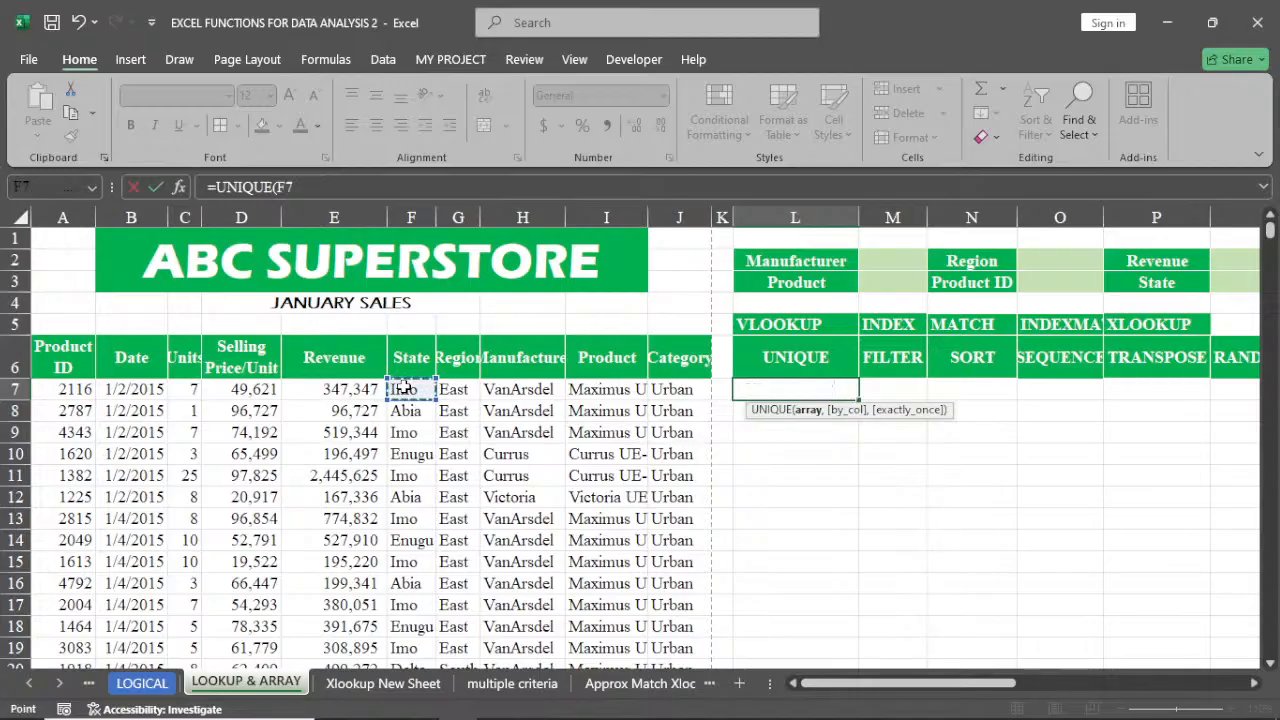
pyautogui.hotkey('ctrl', 'shift', 'Down')
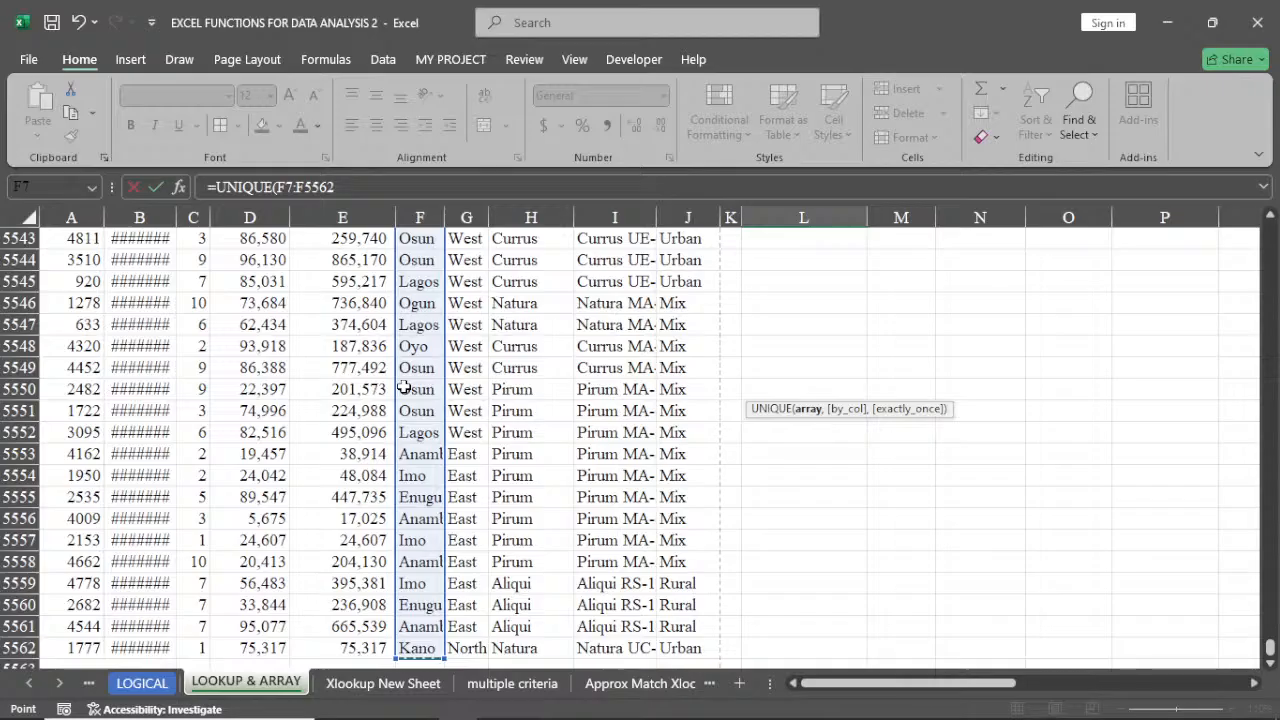
pyautogui.hotkey('ctrl', 'BackSpace')
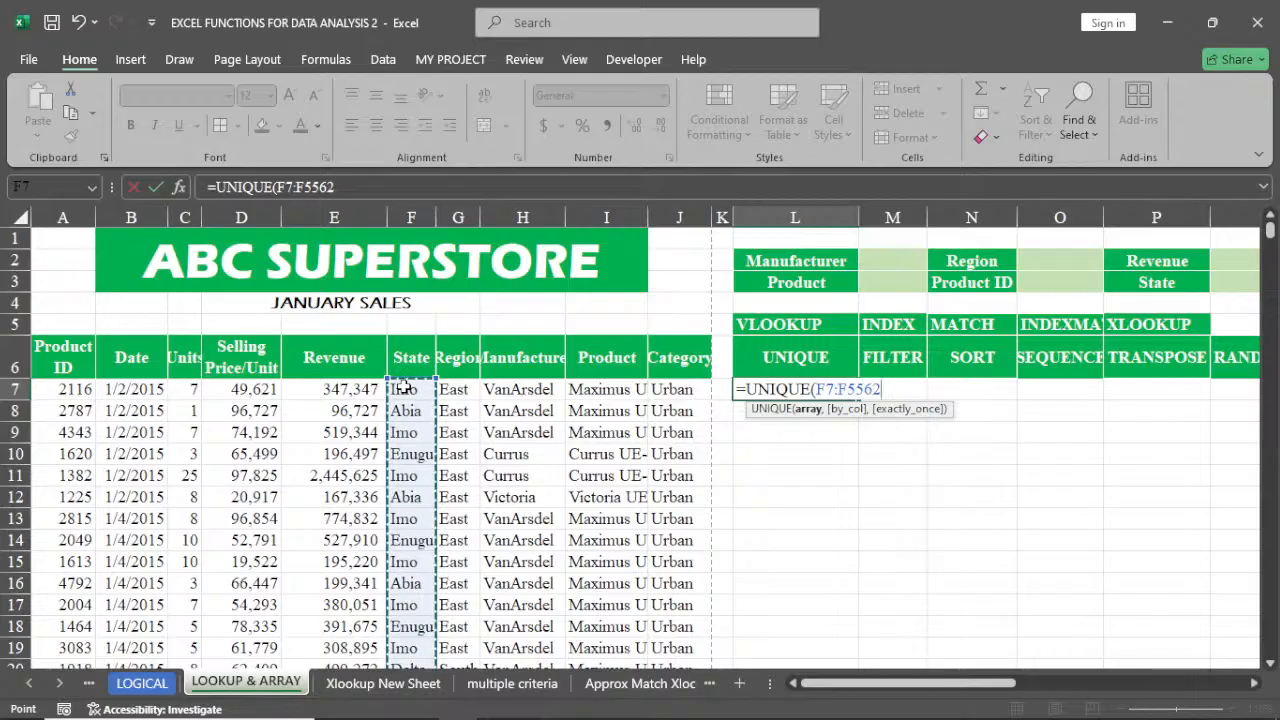
pyautogui.press('Return')
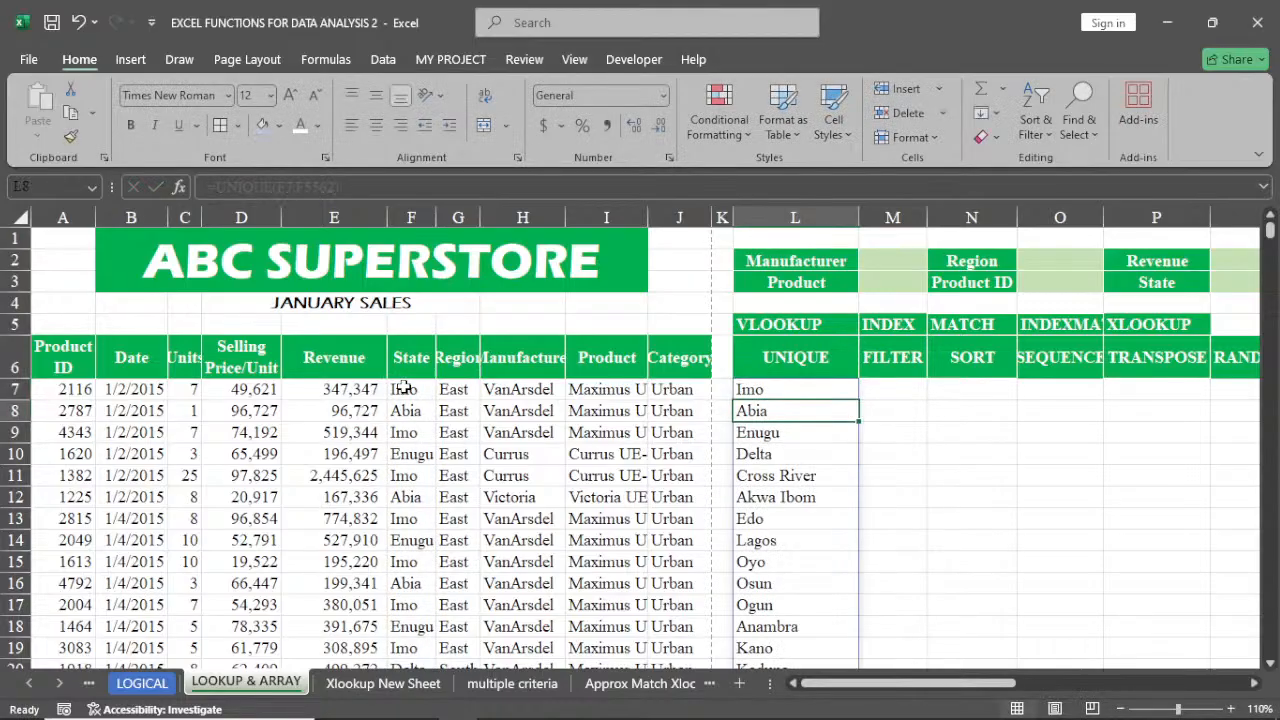
# Convert the UNIQUE results in L7:L22 to static values by copying them and pasting values in place
pyautogui.scroll(-1, 822, 432)
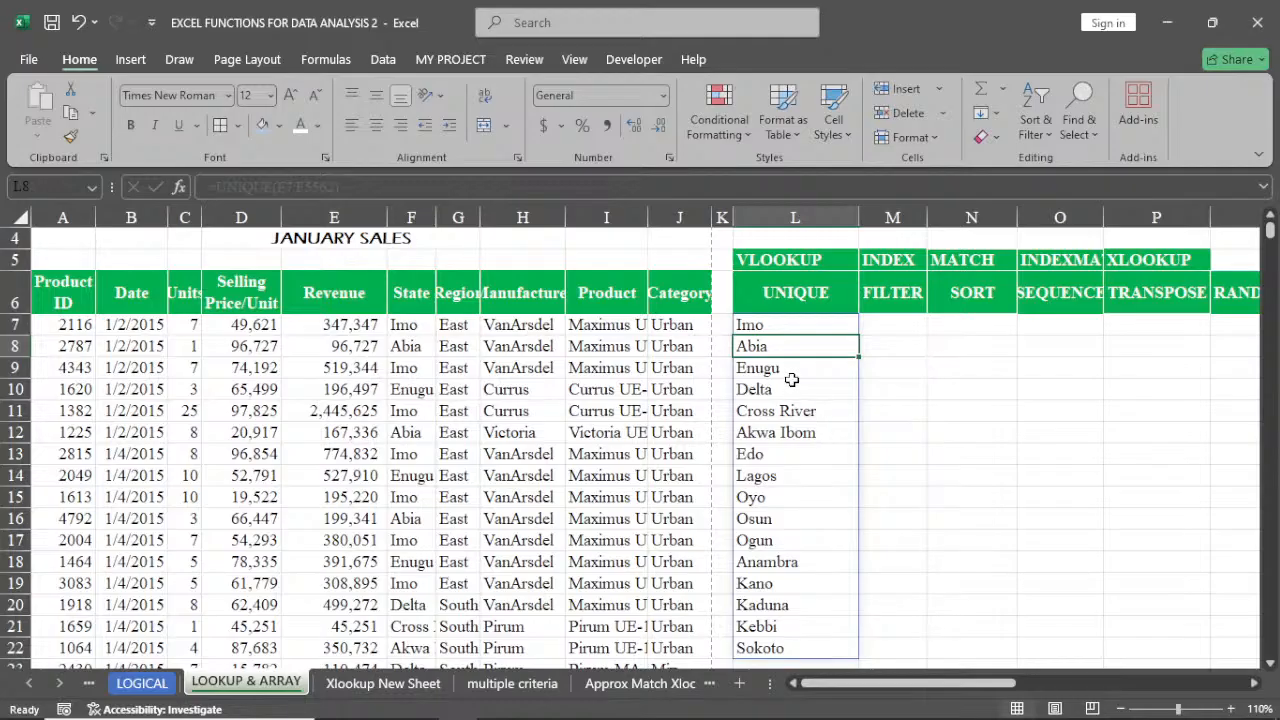
pyautogui.scroll(-1, 789, 374)
pyautogui.scroll(1, 791, 369)
pyautogui.click(765, 324)
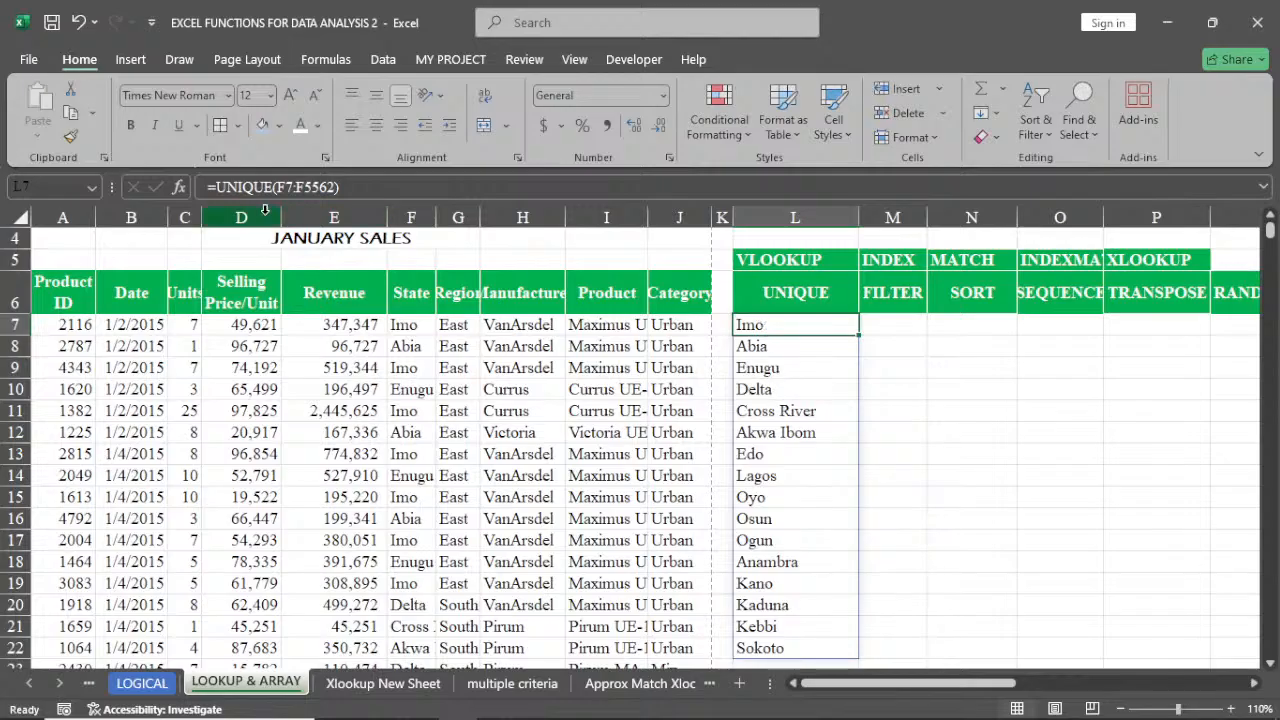
pyautogui.click(750, 345)
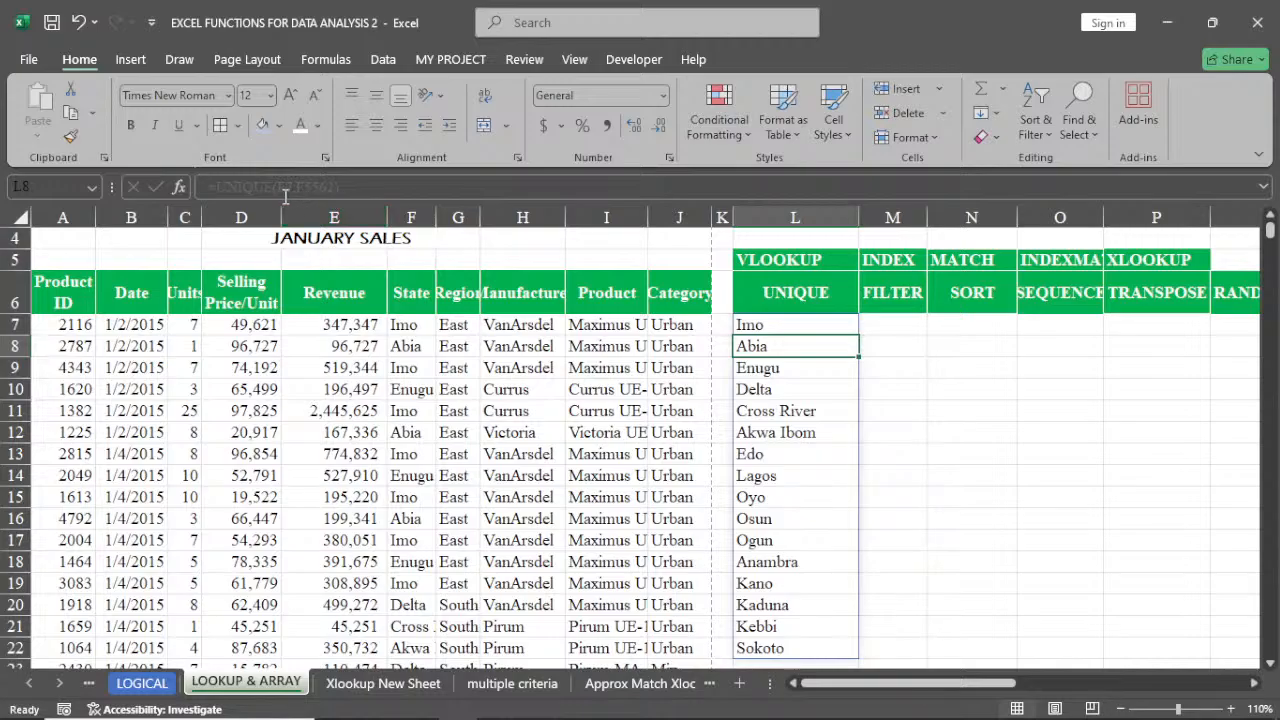
pyautogui.click(803, 323)
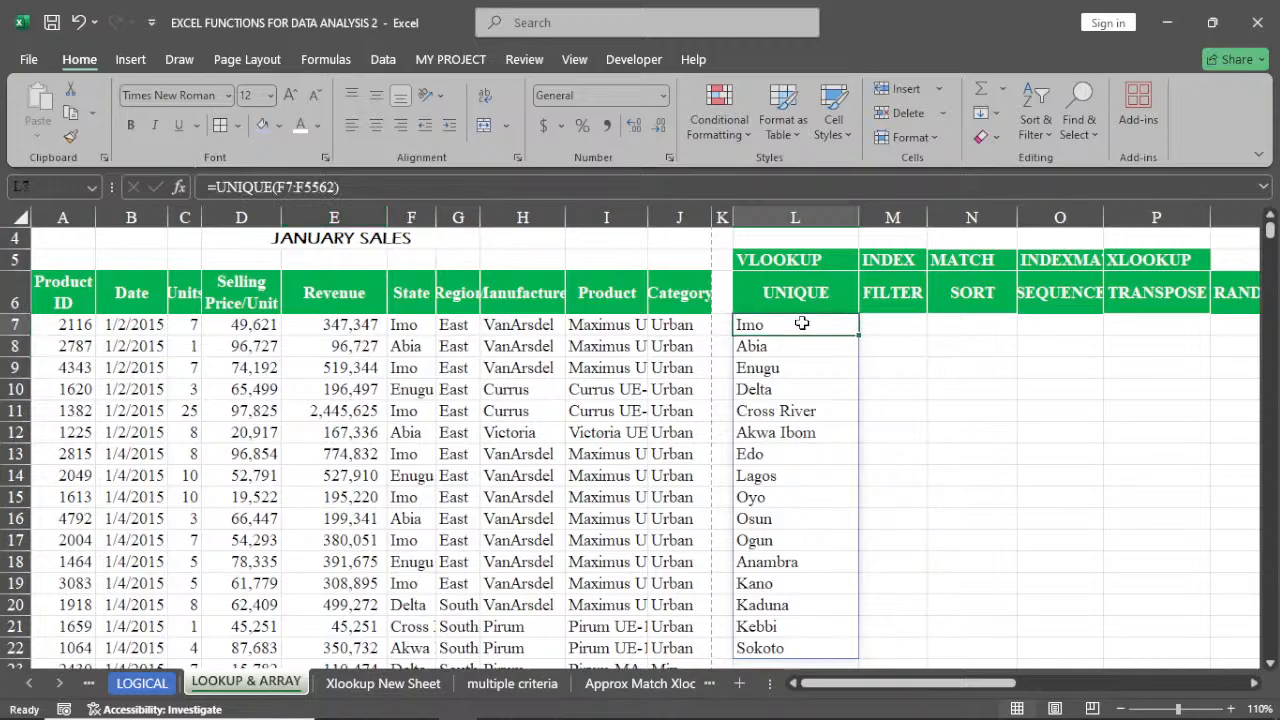
pyautogui.moveTo(802, 323); pyautogui.dragTo(812, 648)
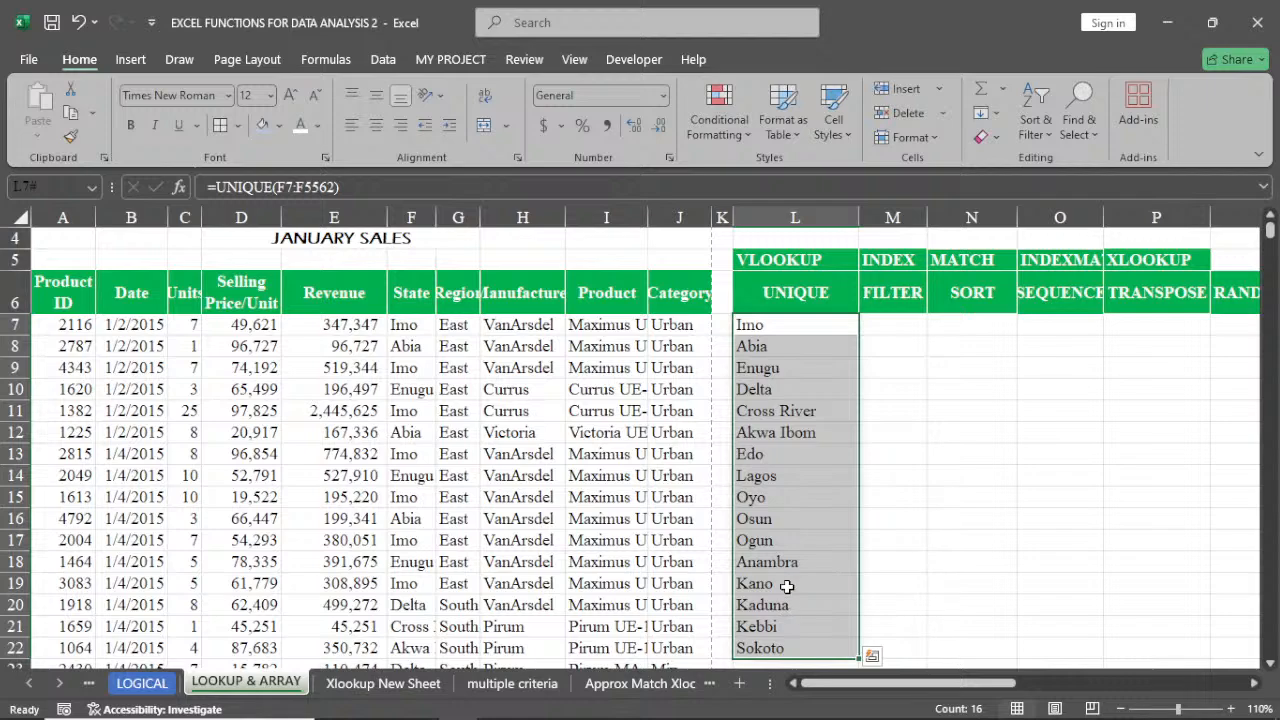
pyautogui.rightClick(795, 436)
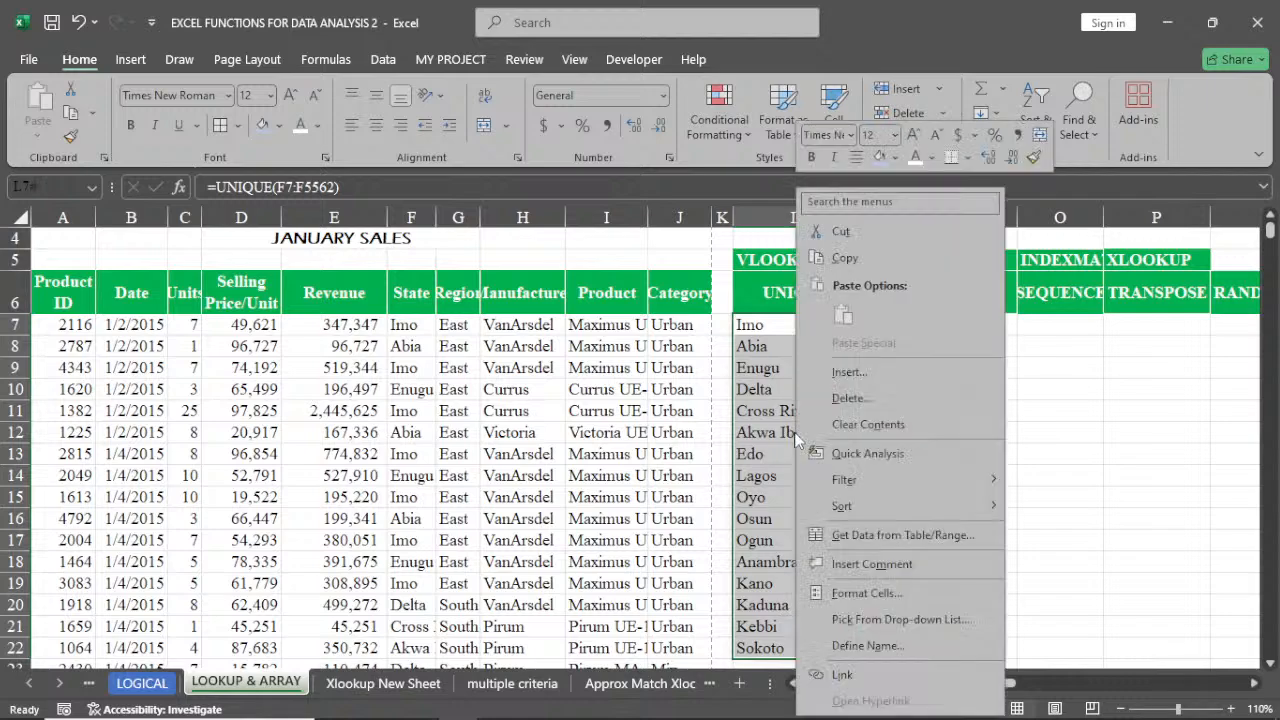
pyautogui.click(842, 260)
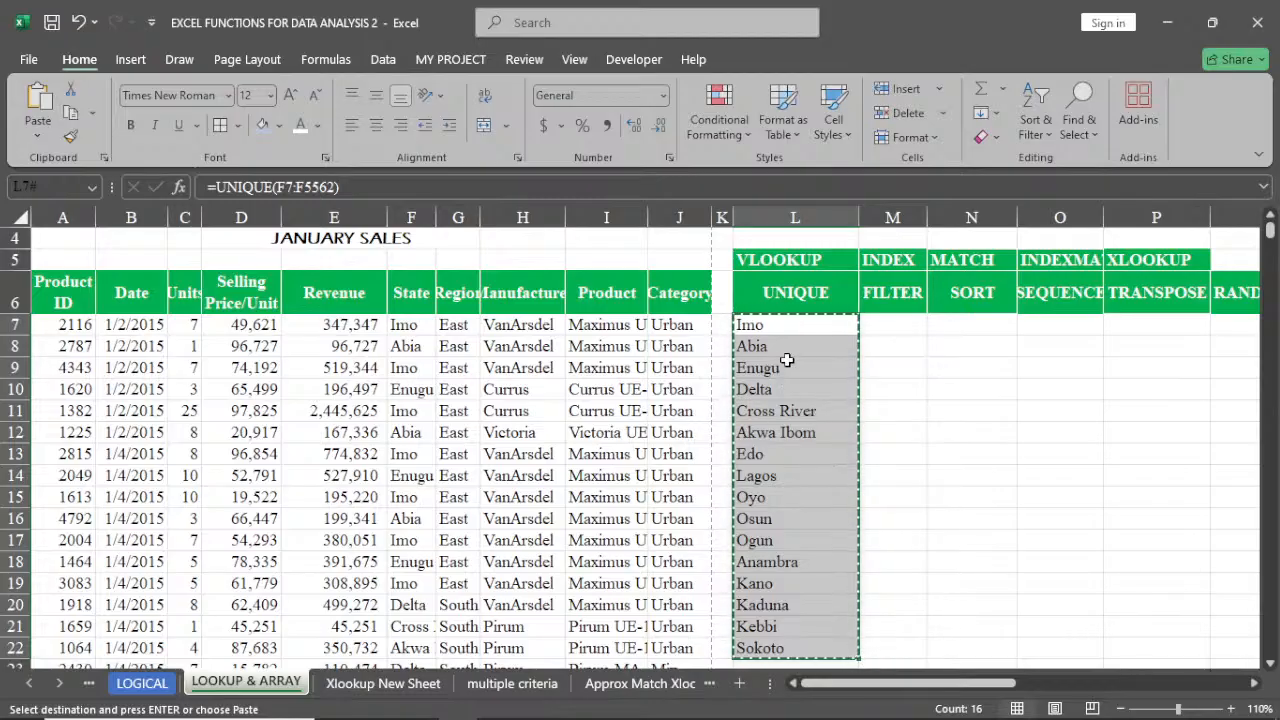
pyautogui.click(38, 134)
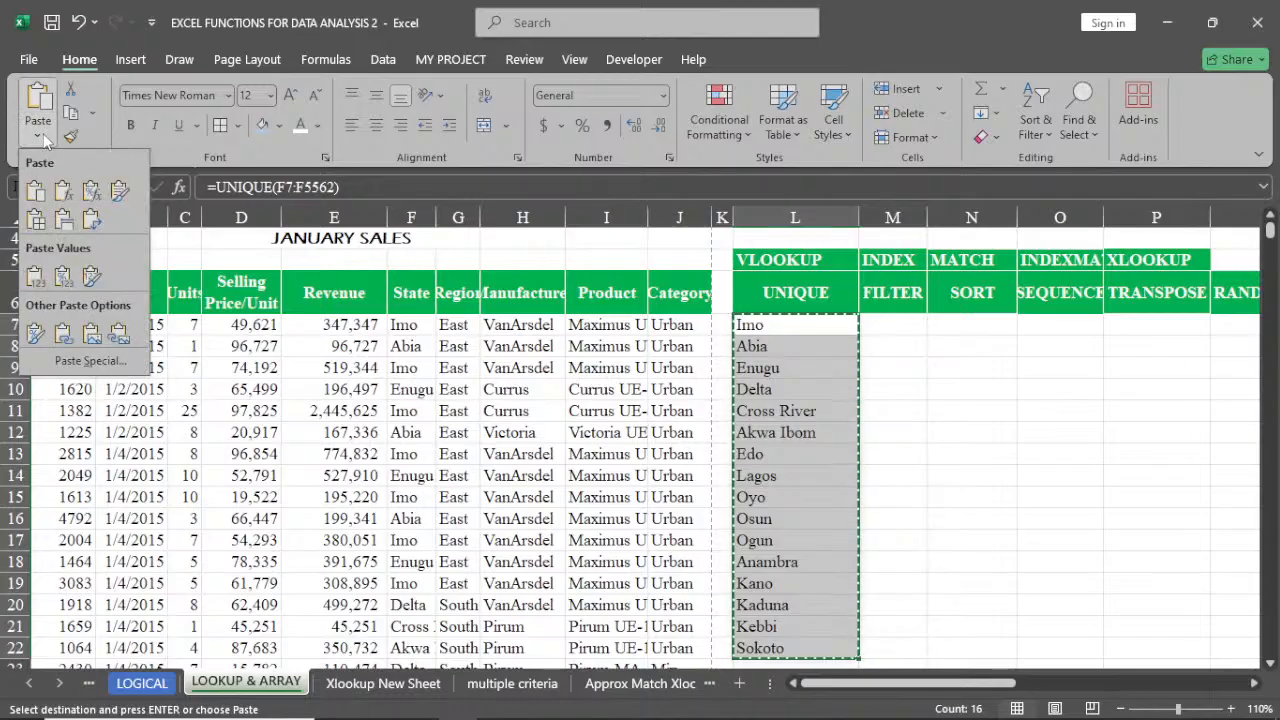
pyautogui.click(35, 276)
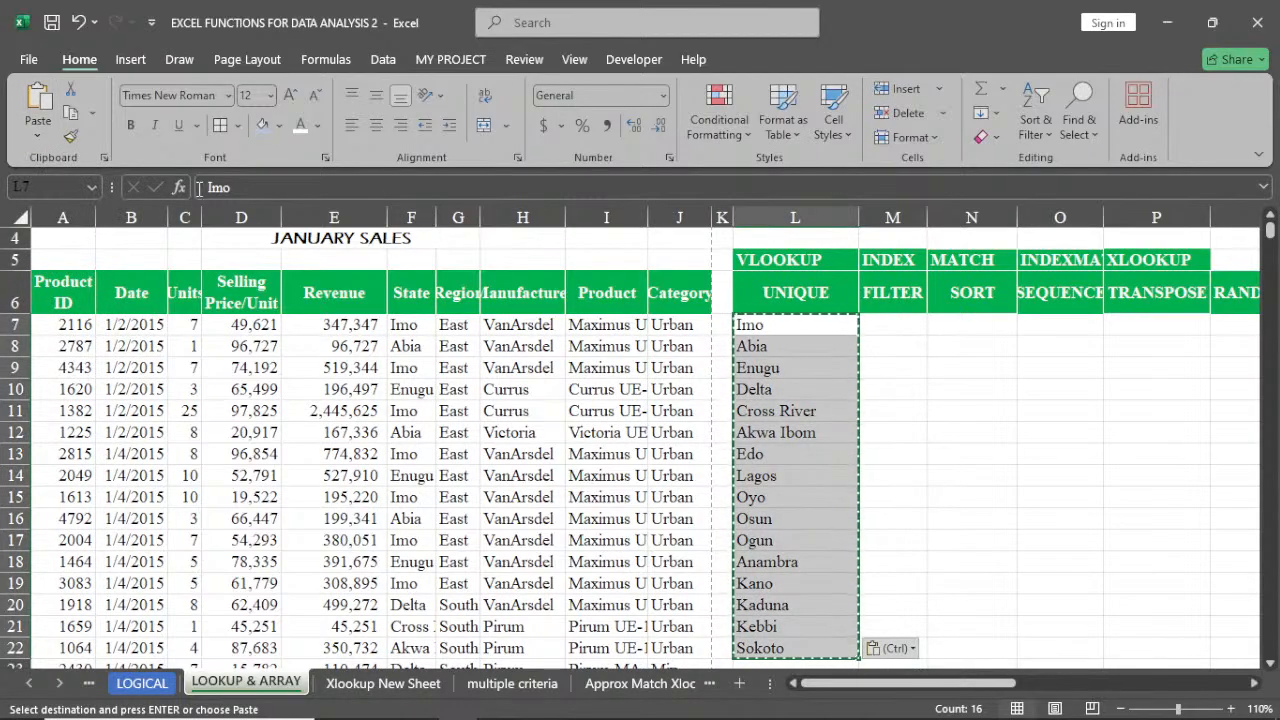
# Clear the pasted state list from column L, starting at L7
pyautogui.click(765, 326)
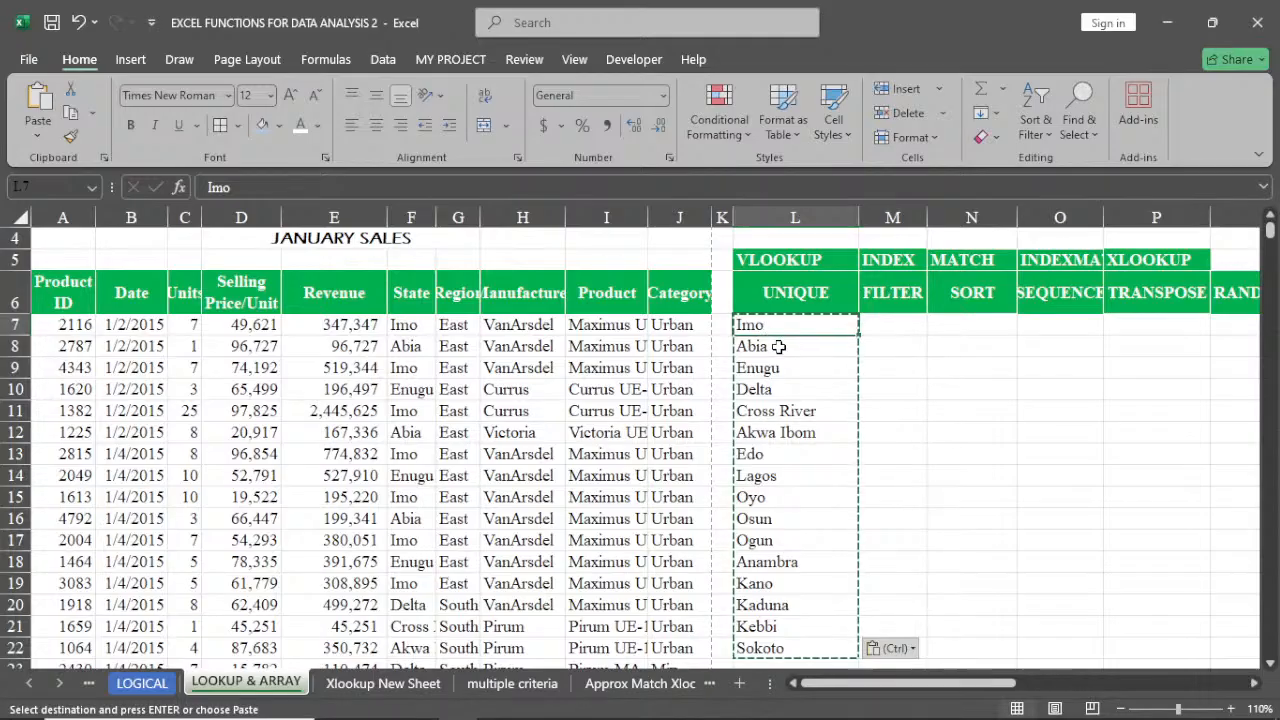
pyautogui.click(779, 350)
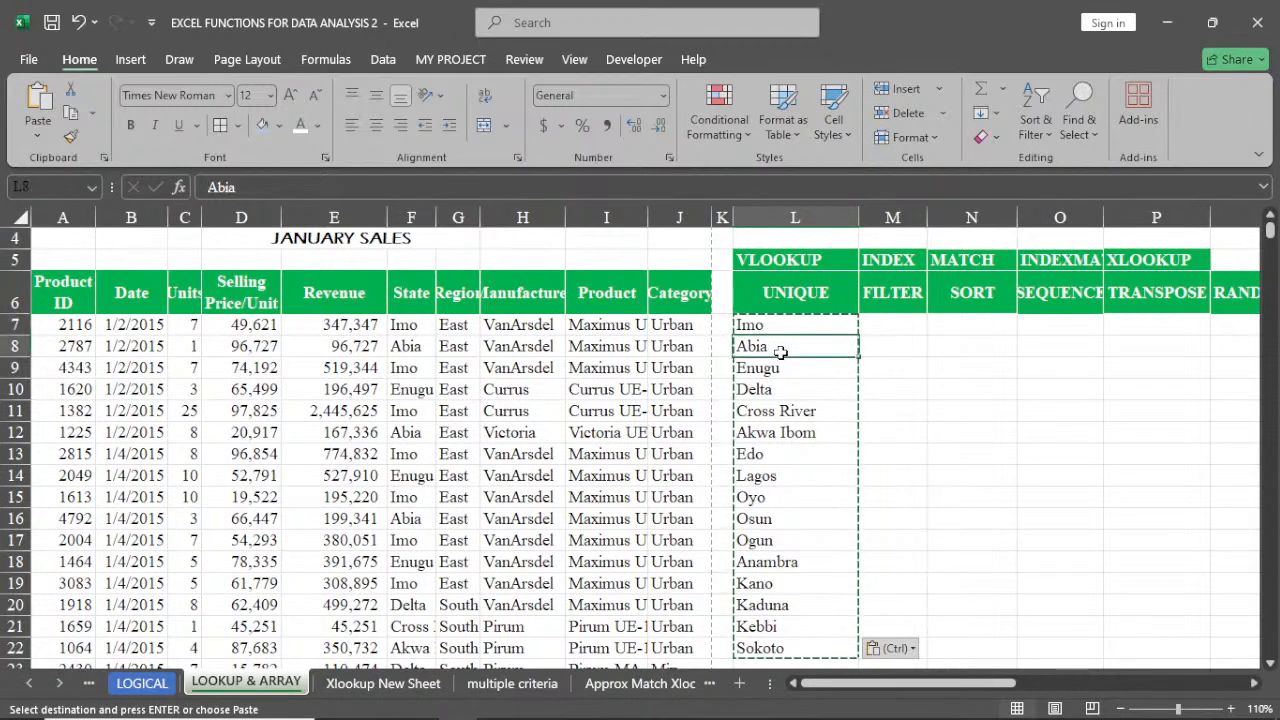
pyautogui.press('Escape')
pyautogui.click(768, 370)
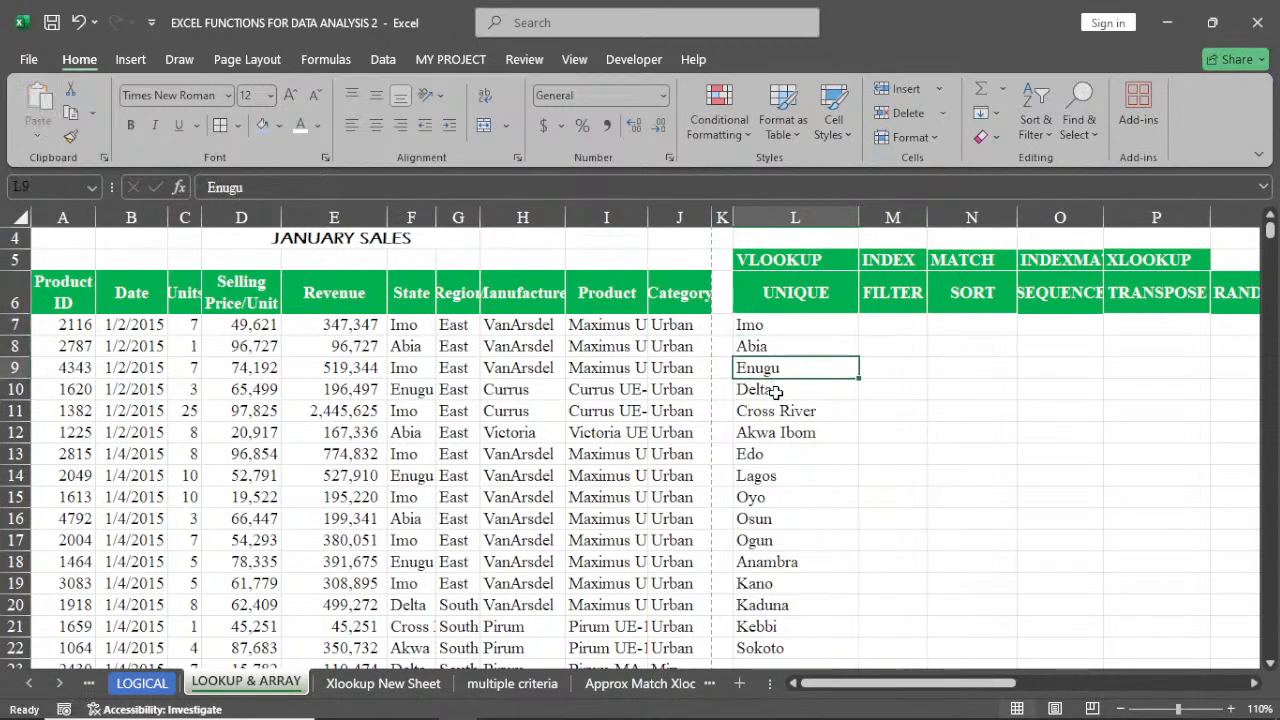
pyautogui.click(775, 391)
pyautogui.click(782, 556)
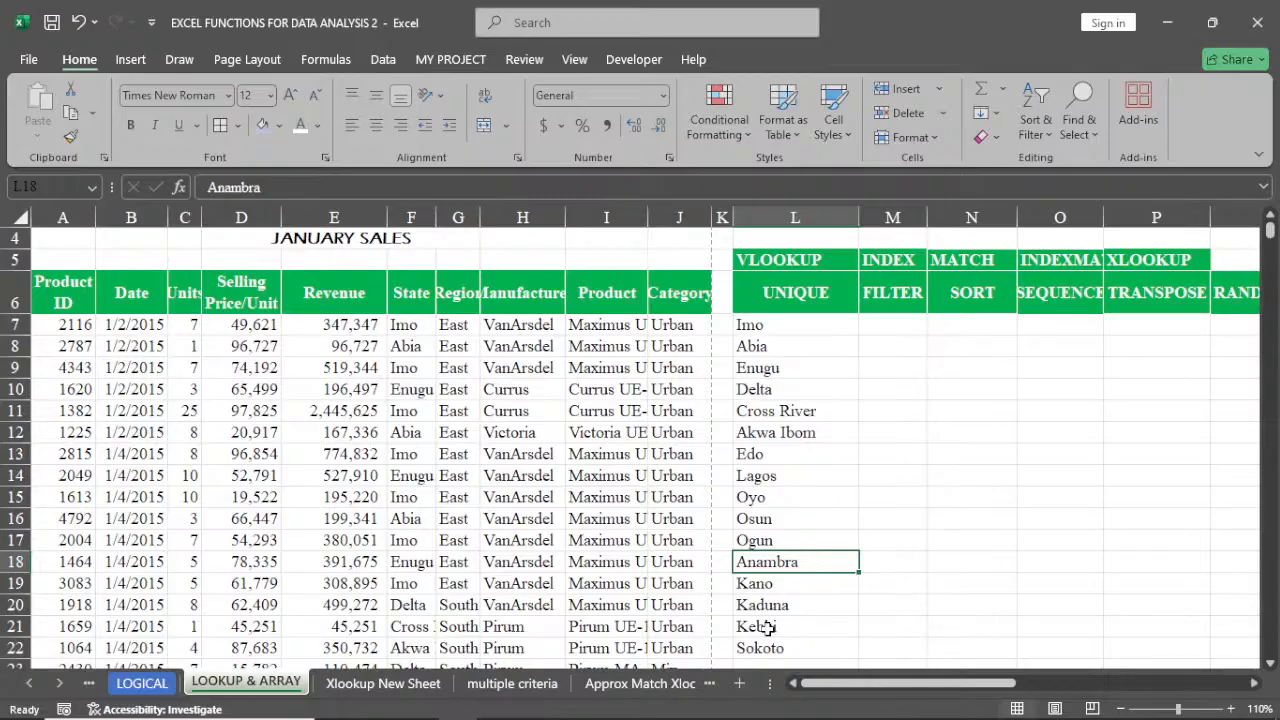
pyautogui.scroll(1, 765, 627)
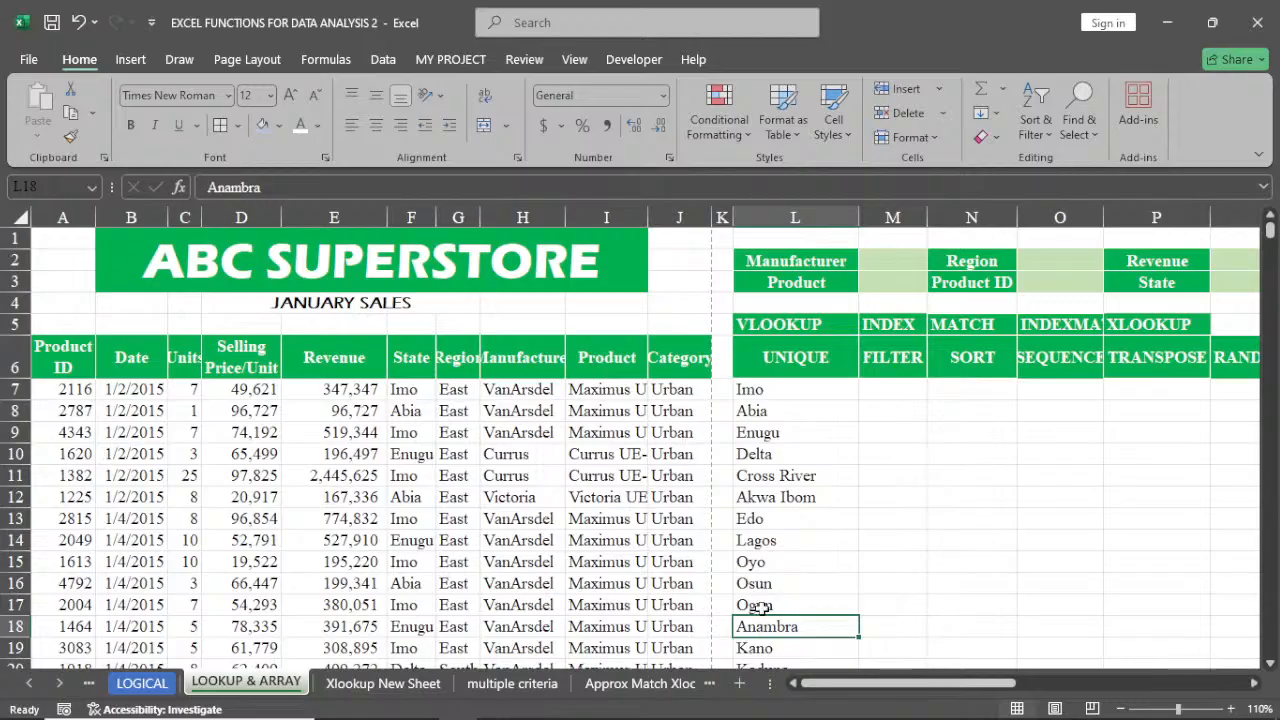
pyautogui.moveTo(780, 392); pyautogui.dragTo(816, 626)
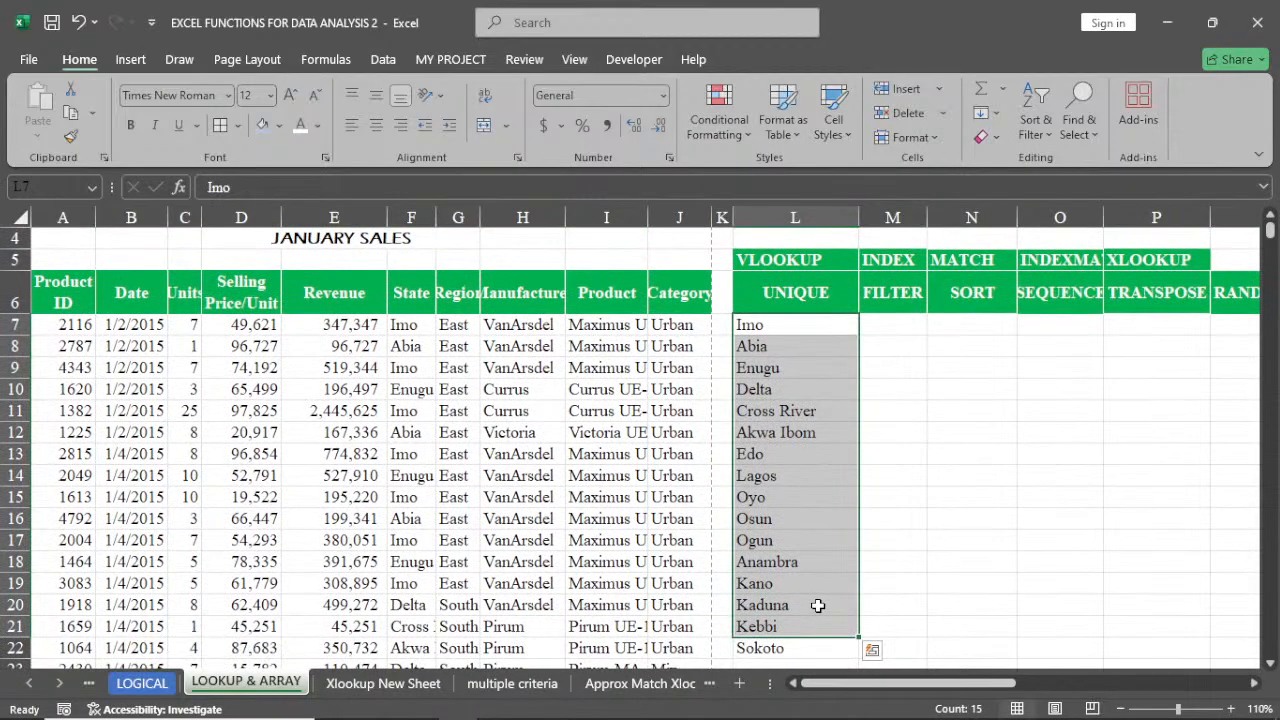
pyautogui.moveTo(784, 326); pyautogui.dragTo(816, 560)
pyautogui.scroll(2, 816, 560)
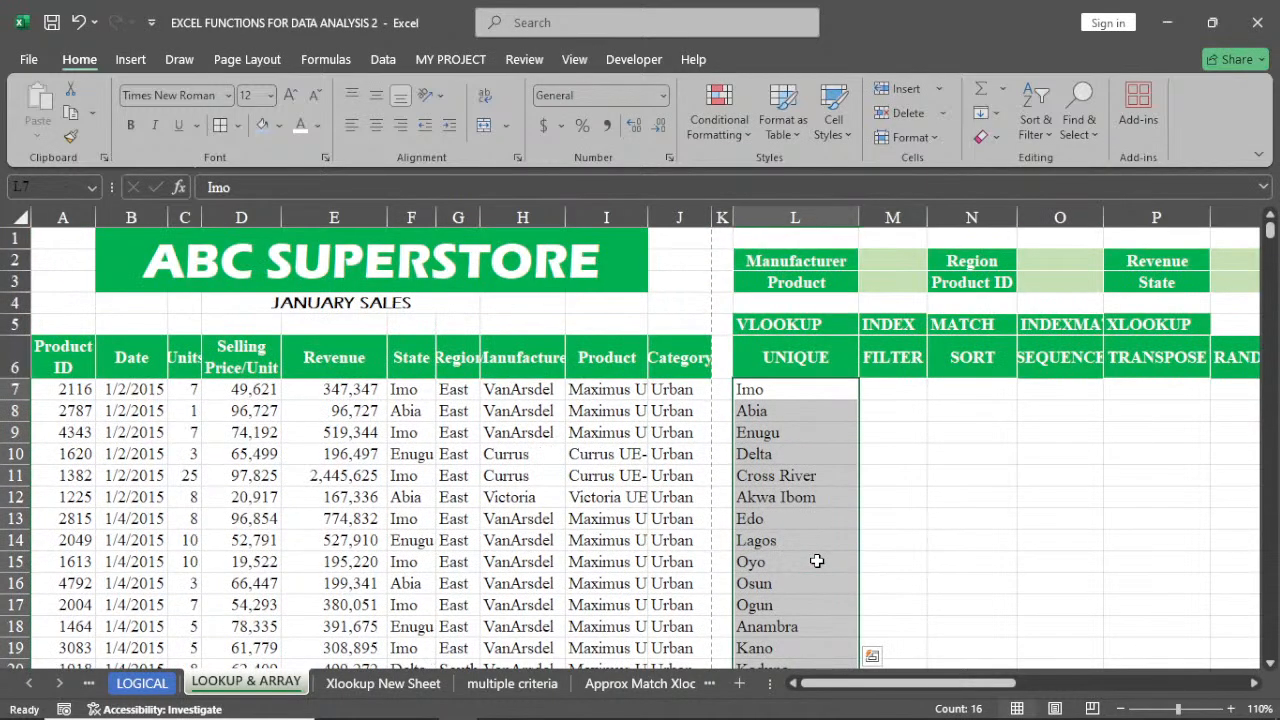
pyautogui.press('Delete')
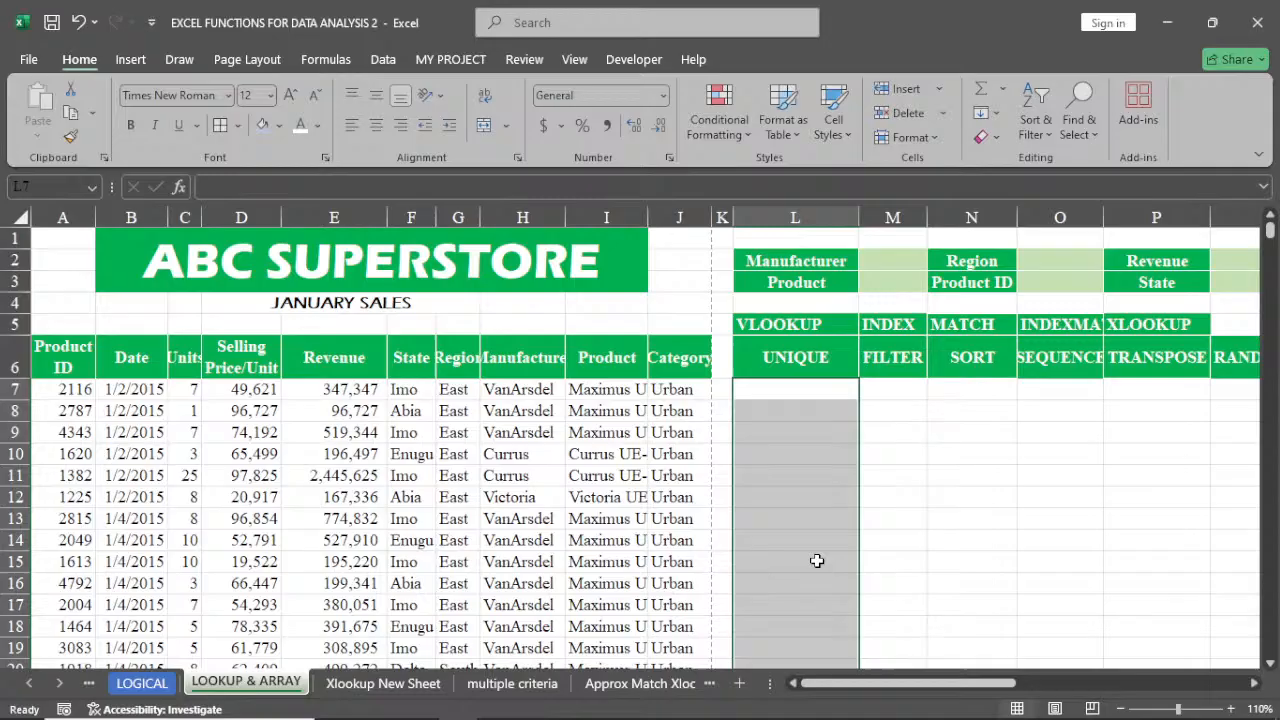
# Turn on filtering for the sales table's header row
pyautogui.click(790, 394)
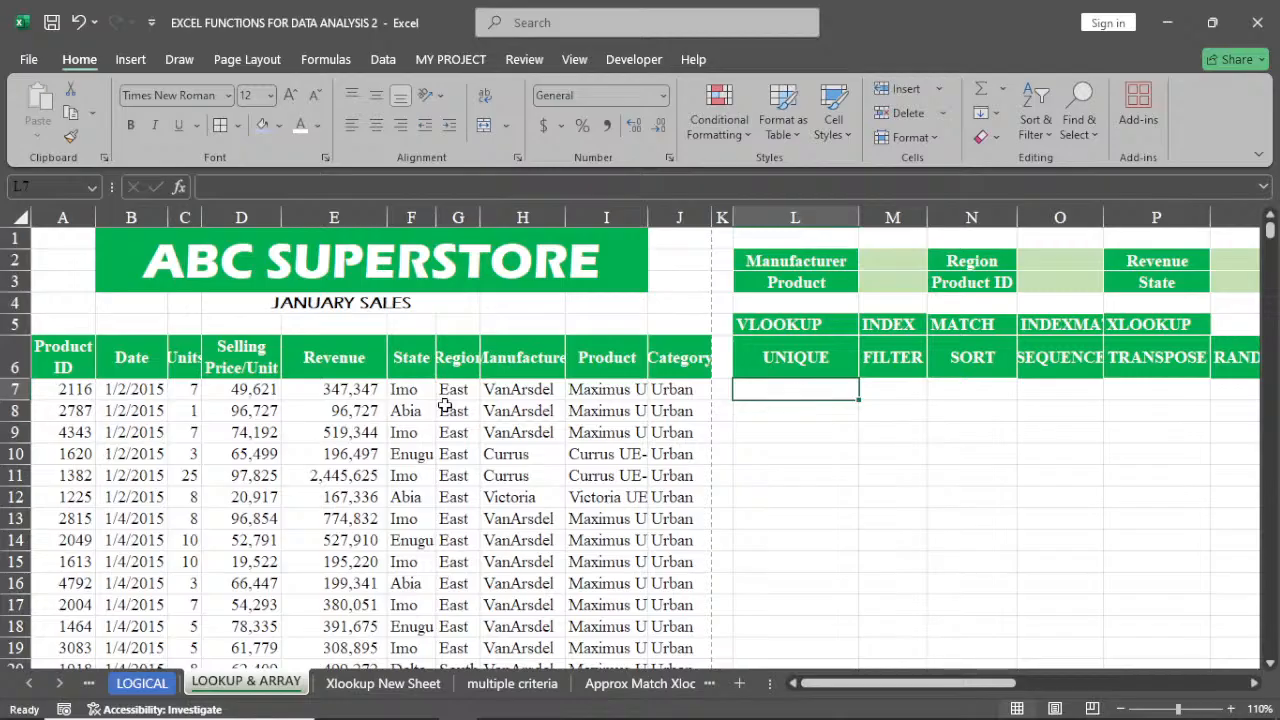
pyautogui.click(246, 391)
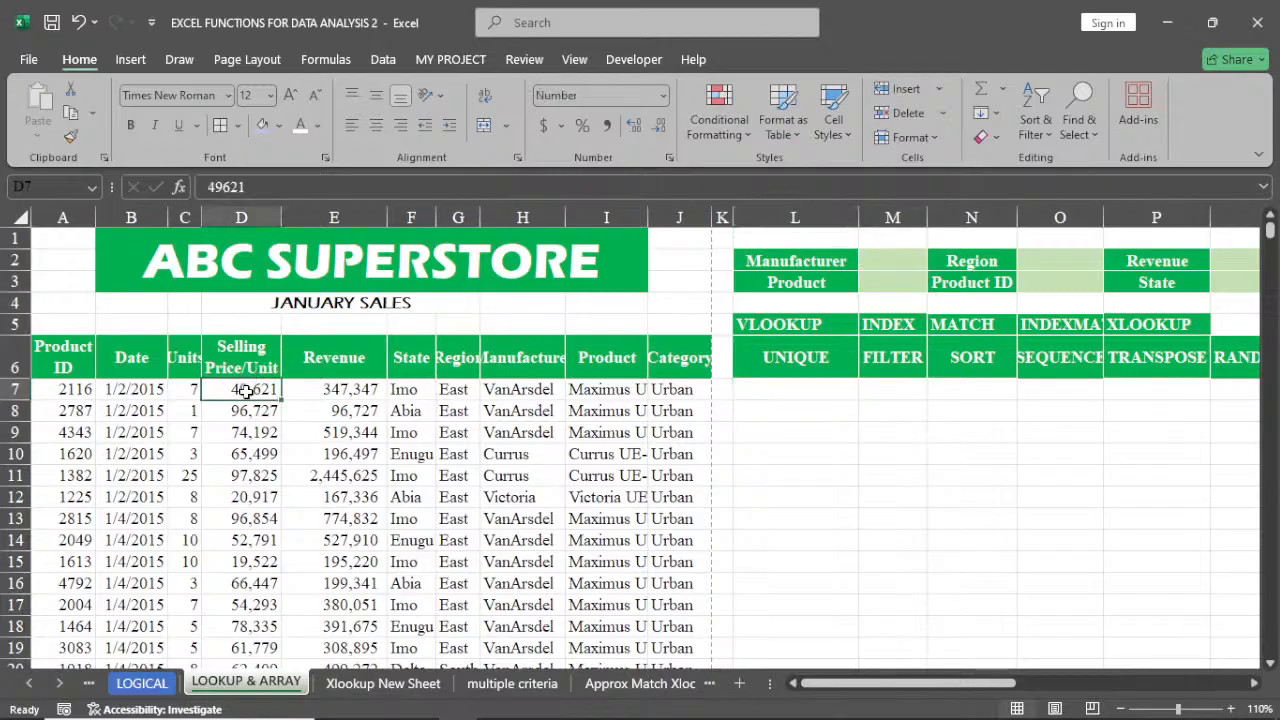
pyautogui.click(252, 356)
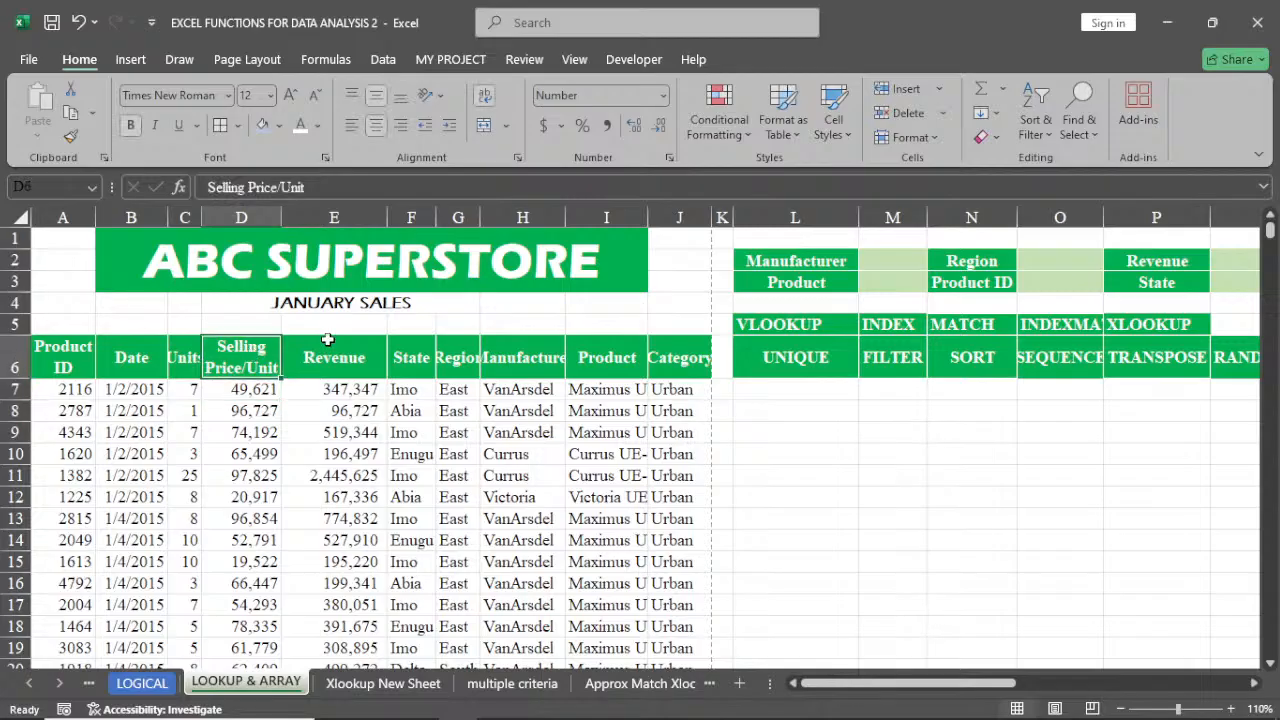
pyautogui.click(1036, 127)
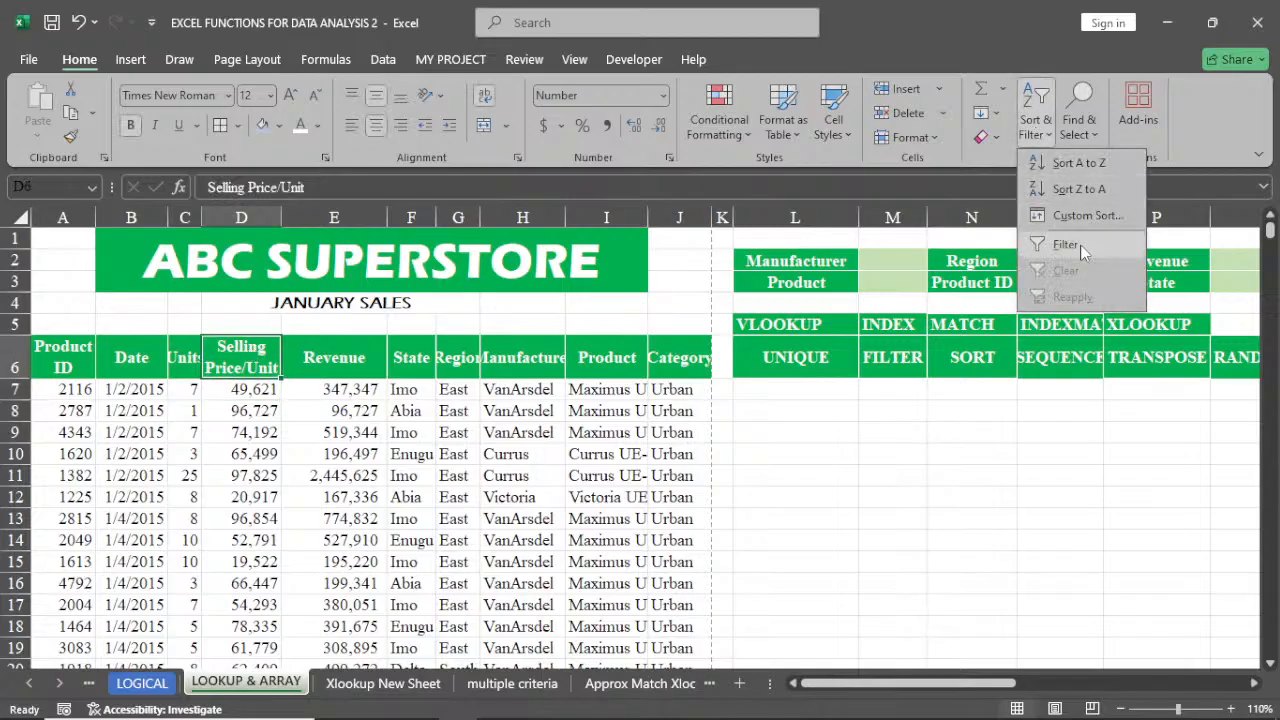
pyautogui.click(1066, 245)
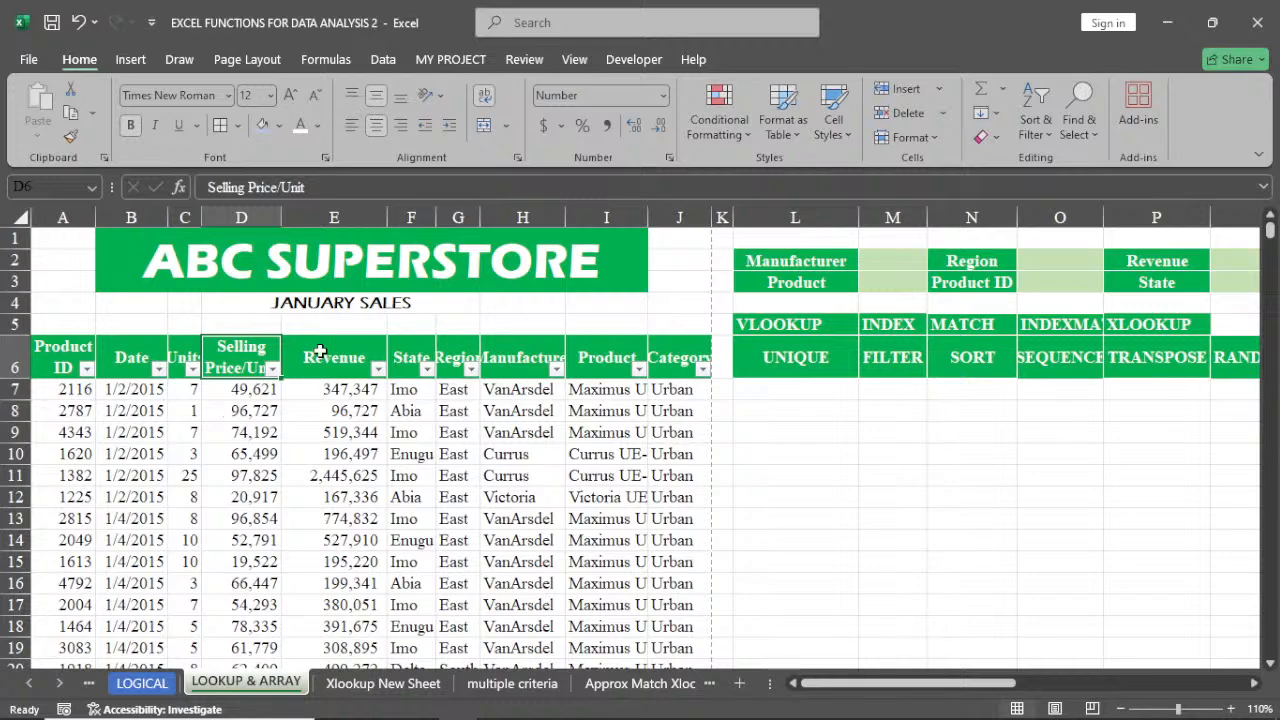
# Filter the sales table's State column to show only Imo records and scroll through the filtered rows
pyautogui.click(427, 369)
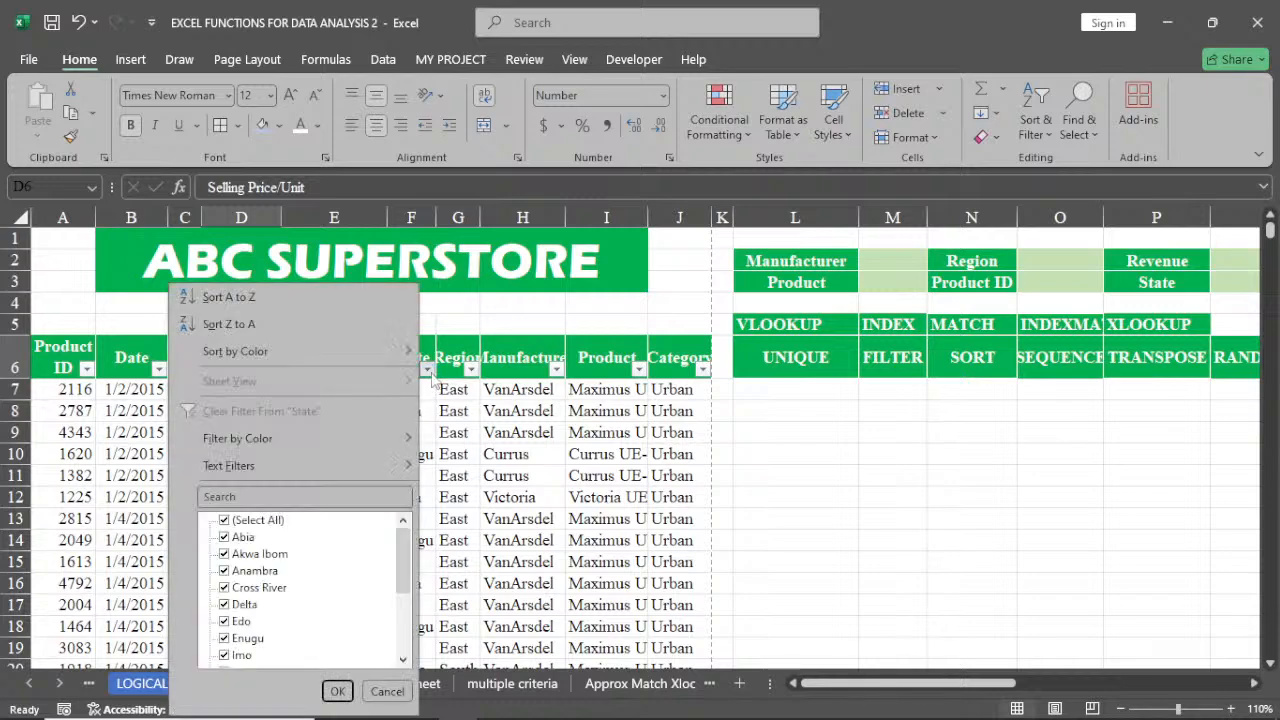
pyautogui.click(224, 520)
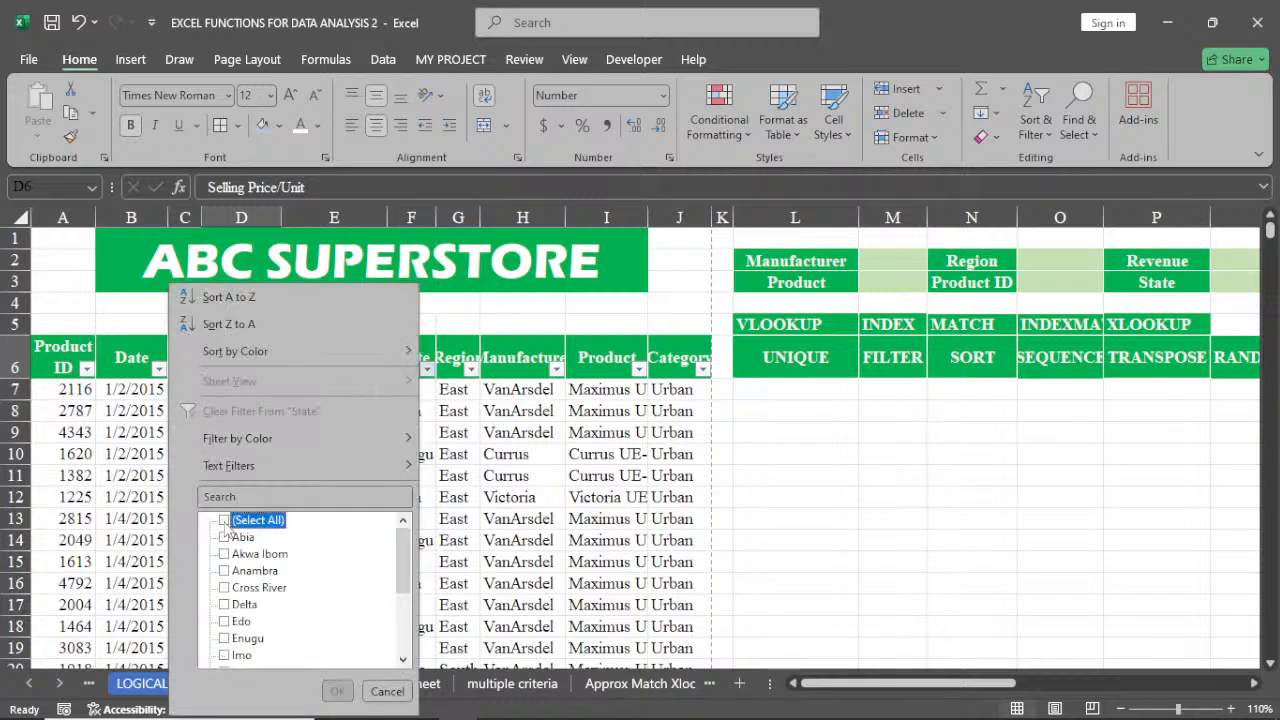
pyautogui.click(224, 655)
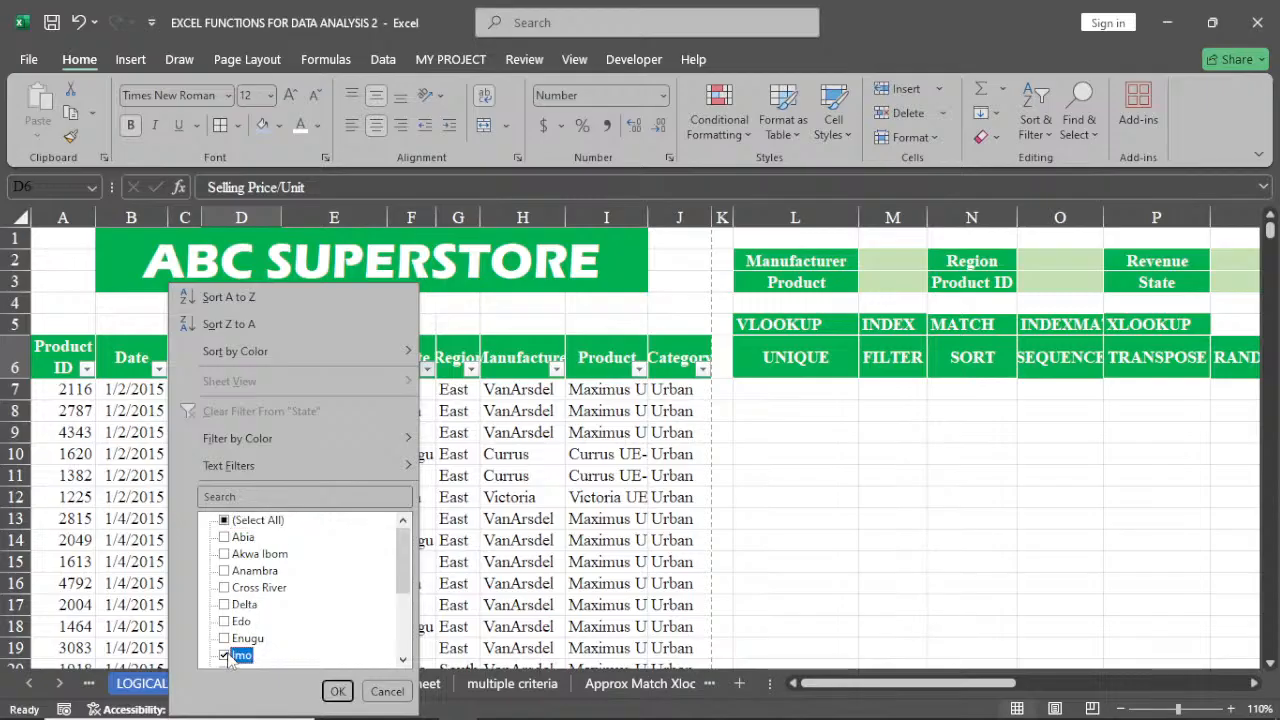
pyautogui.click(338, 692)
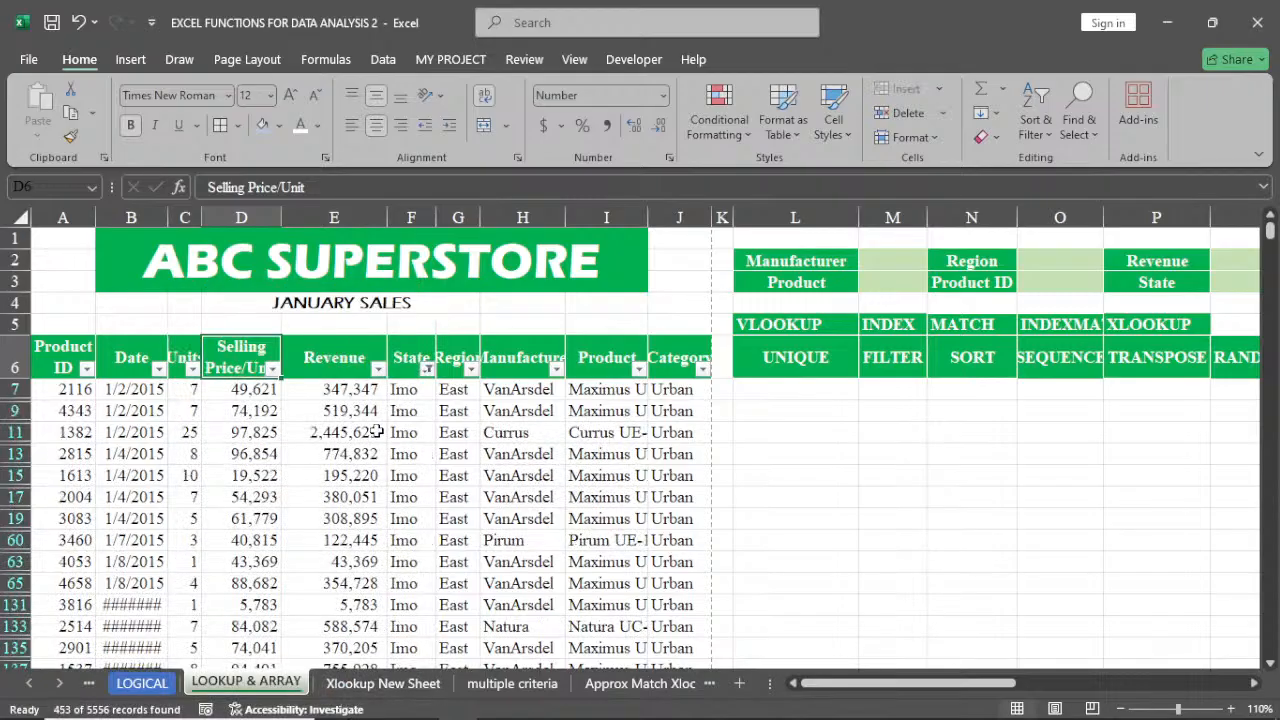
pyautogui.scroll(-5, 417, 483)
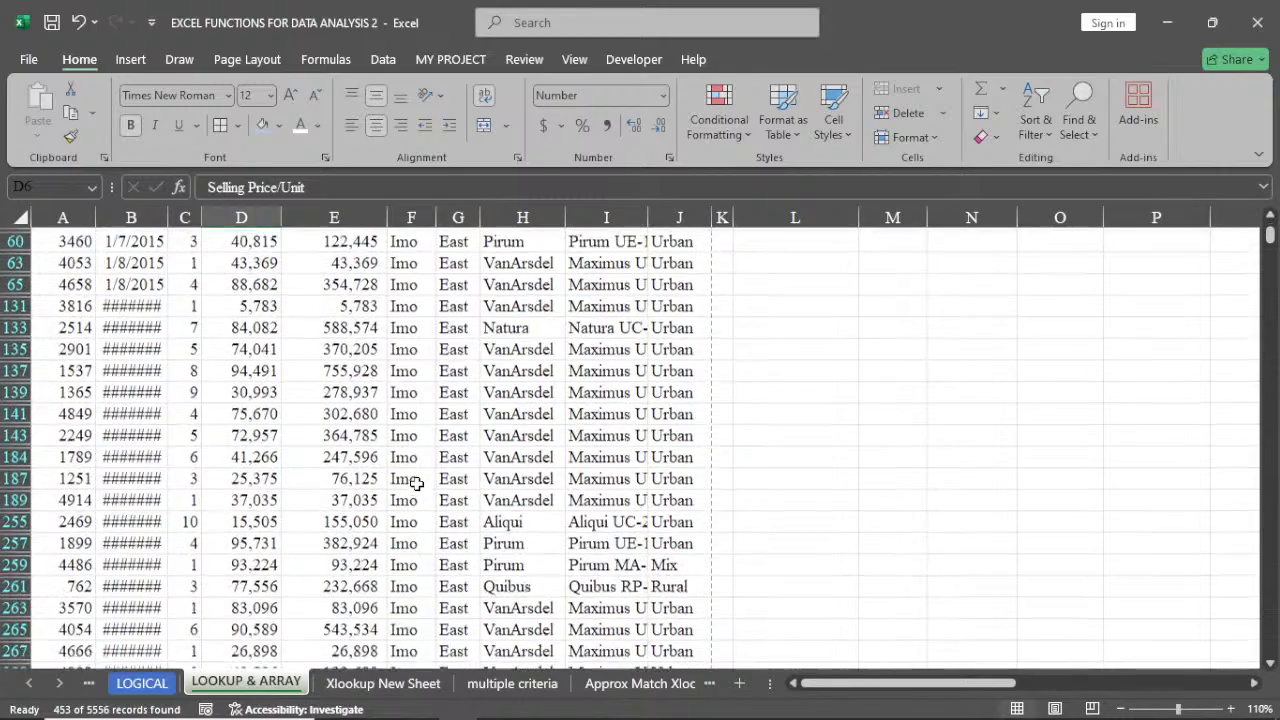
pyautogui.scroll(5, 413, 484)
pyautogui.scroll(1, 413, 484)
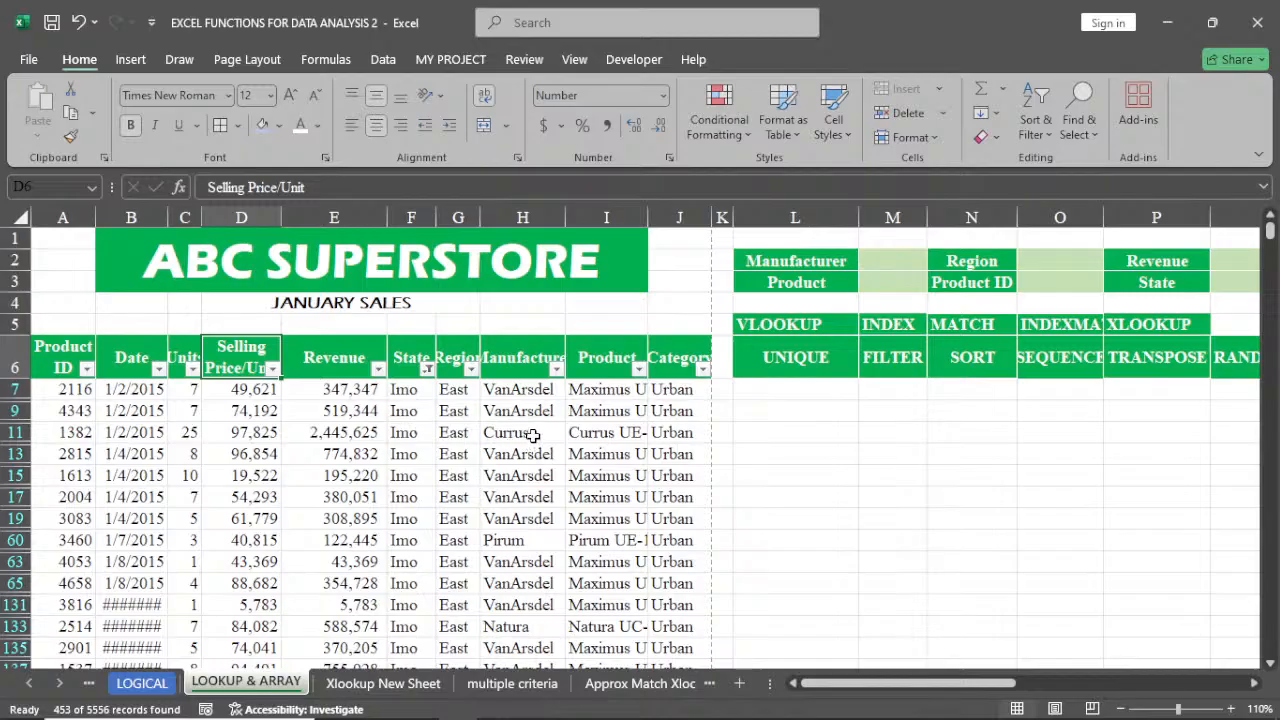
# Turn off filtering on the sales table's header row
pyautogui.click(1024, 139)
pyautogui.click(1070, 244)
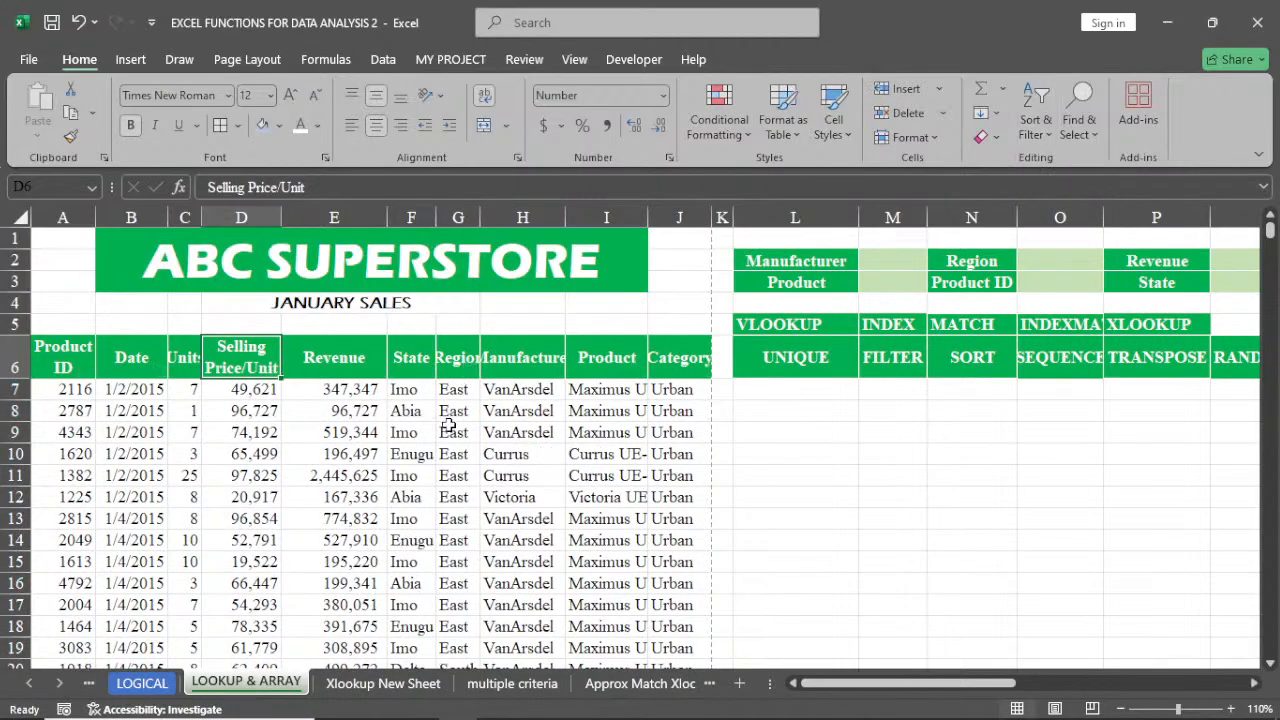
# In L8, start a FILTER formula using the whole table A6:J5562 as the array
pyautogui.click(799, 408)
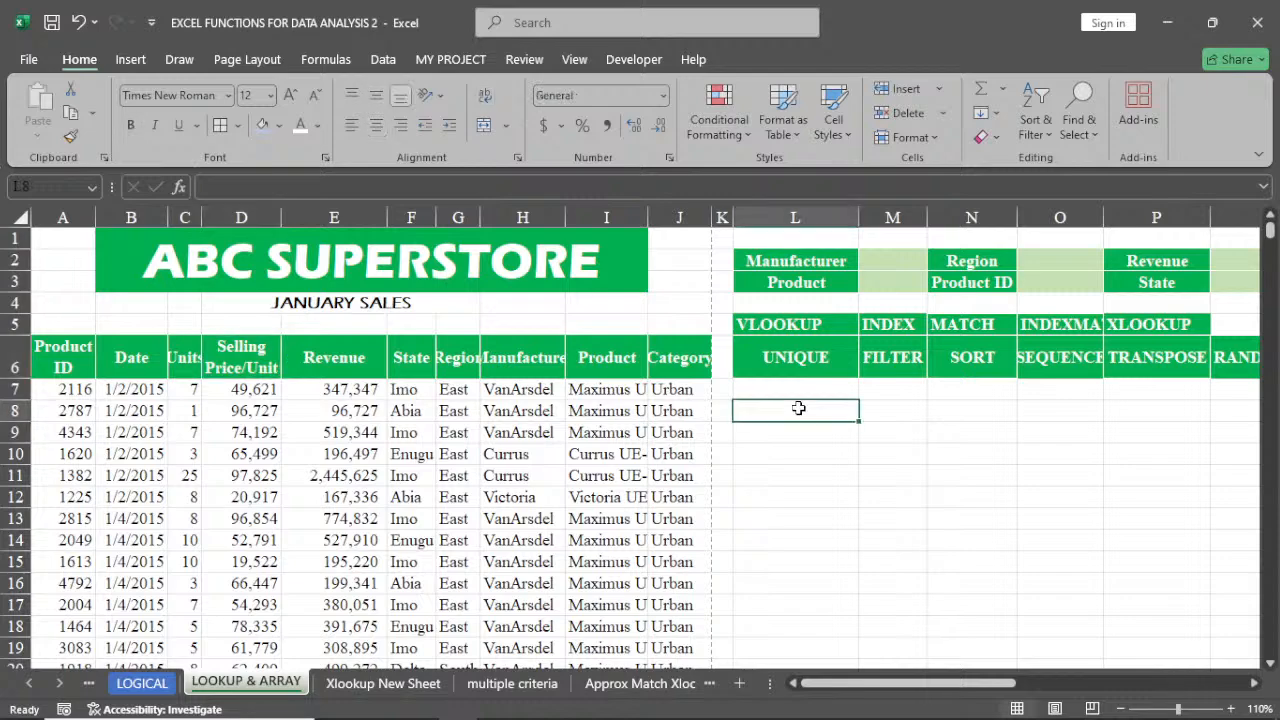
pyautogui.click(1270, 665)
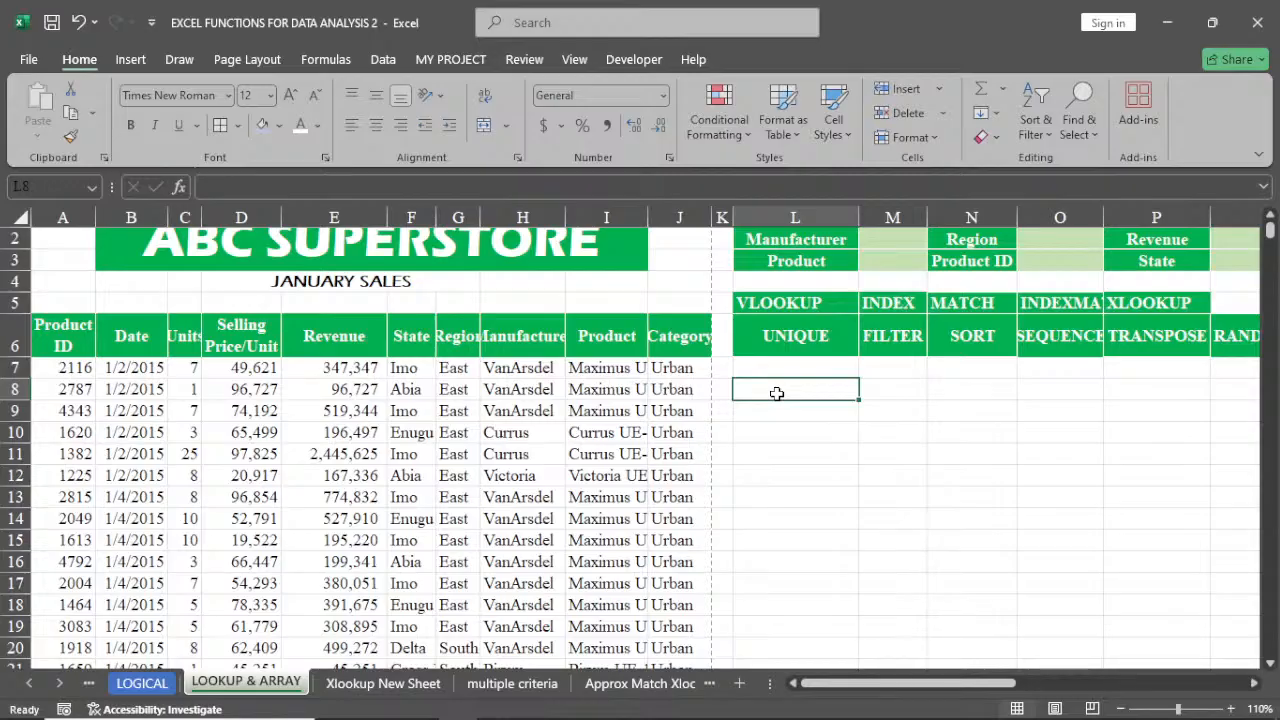
pyautogui.write('=fi')
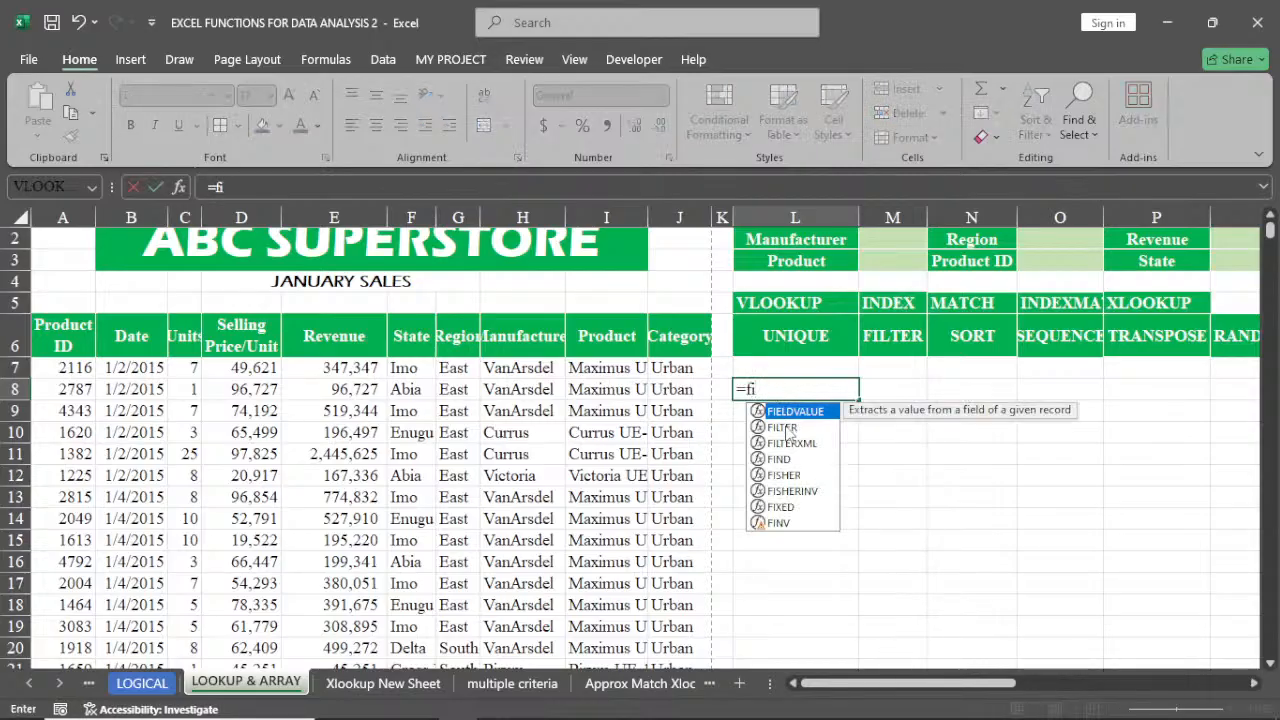
pyautogui.click(784, 427)
pyautogui.doubleClick(784, 427)
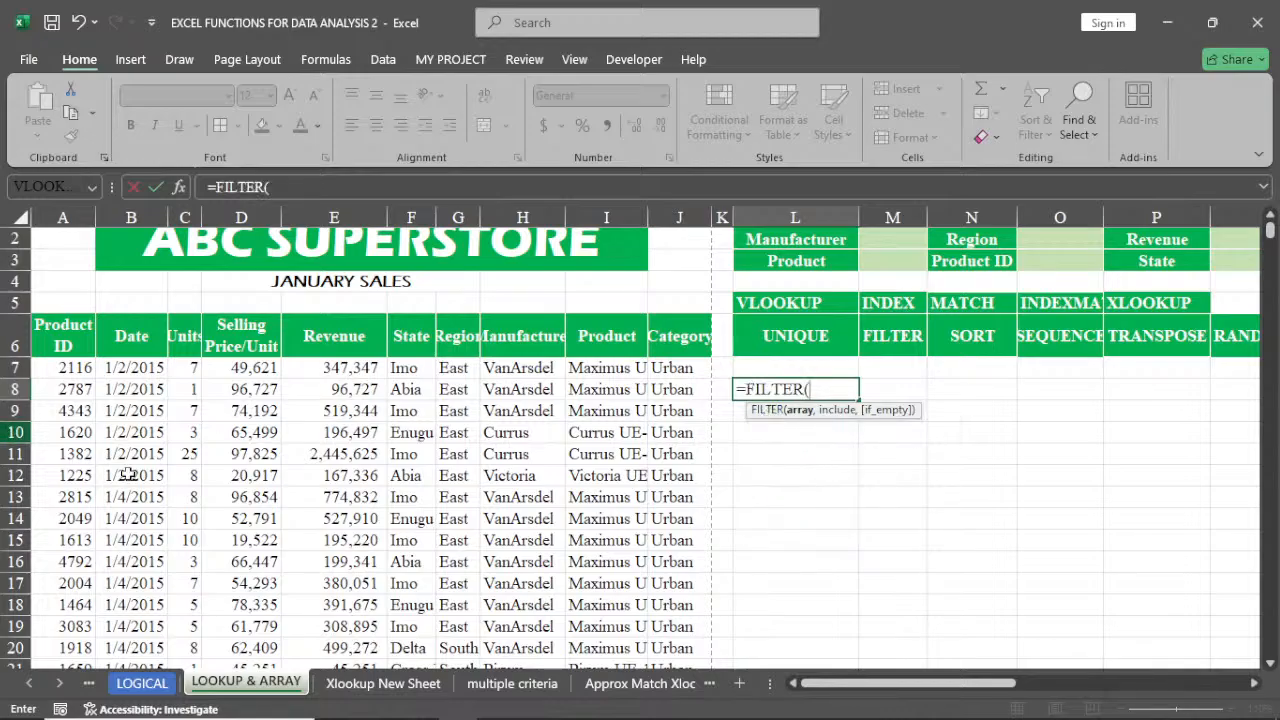
pyautogui.click(54, 337)
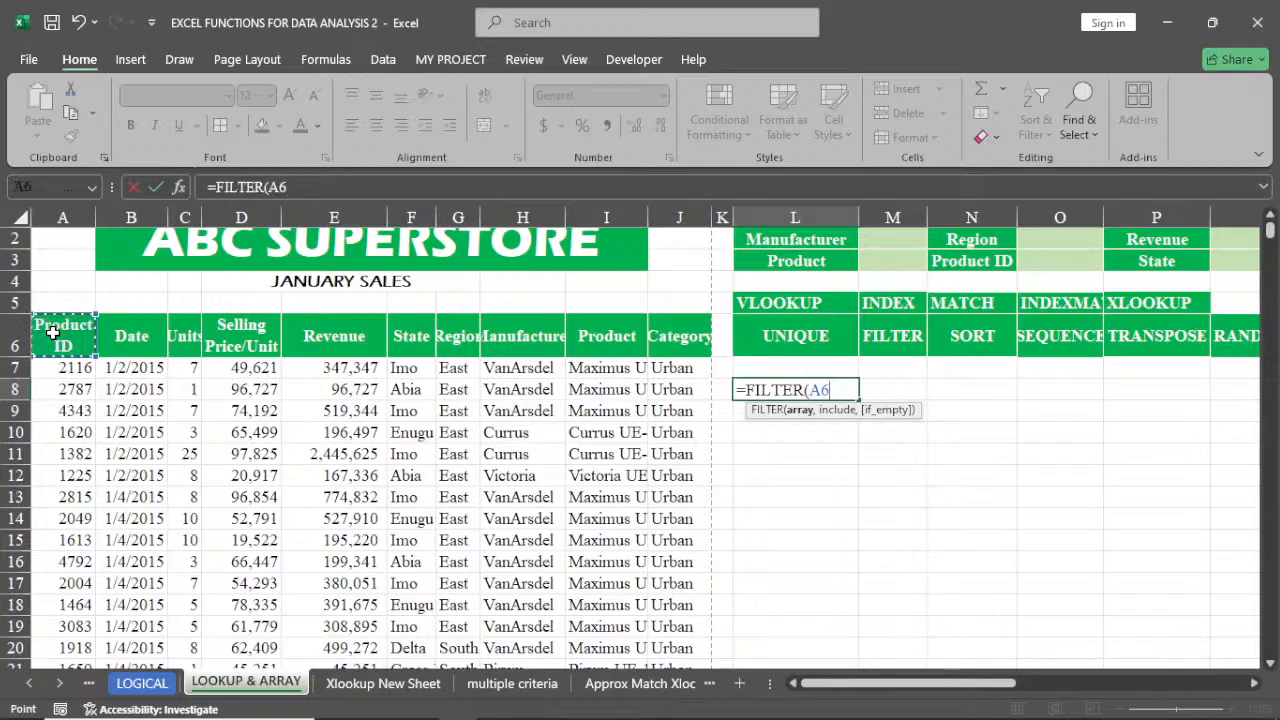
pyautogui.hotkey('ctrl', 'shift', 'Right')
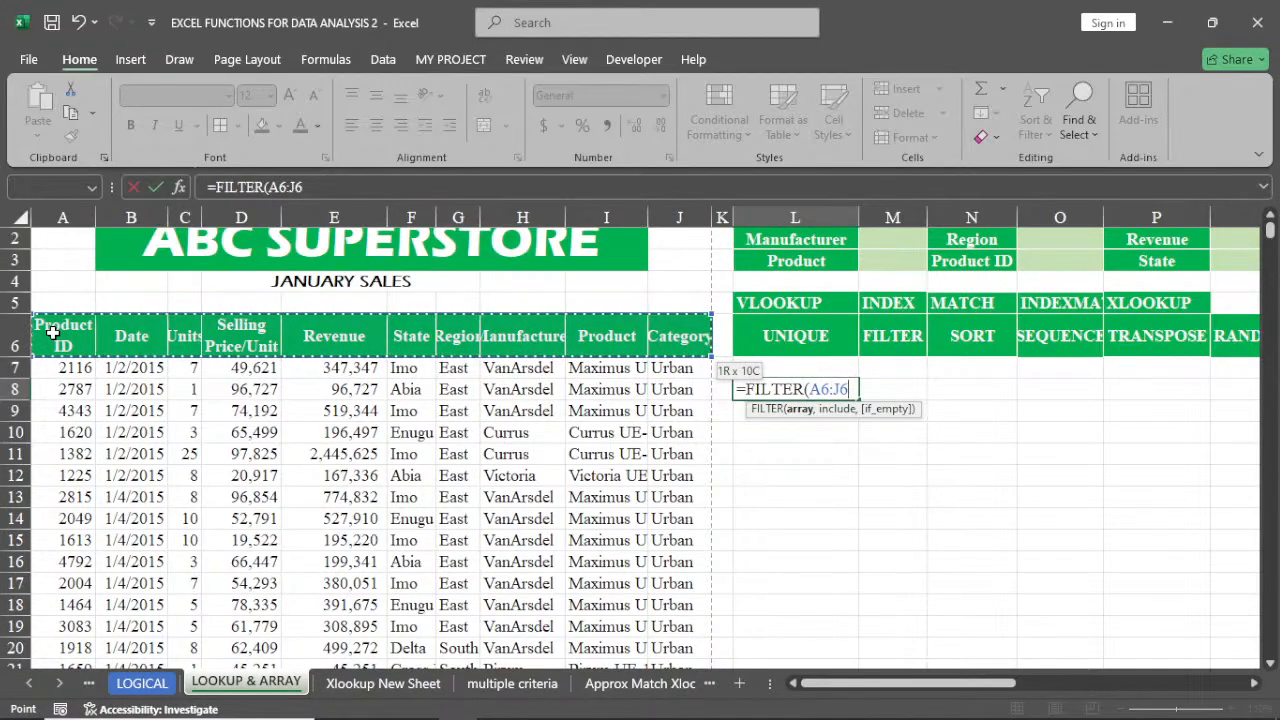
pyautogui.hotkey('ctrl', 'shift', 'Down')
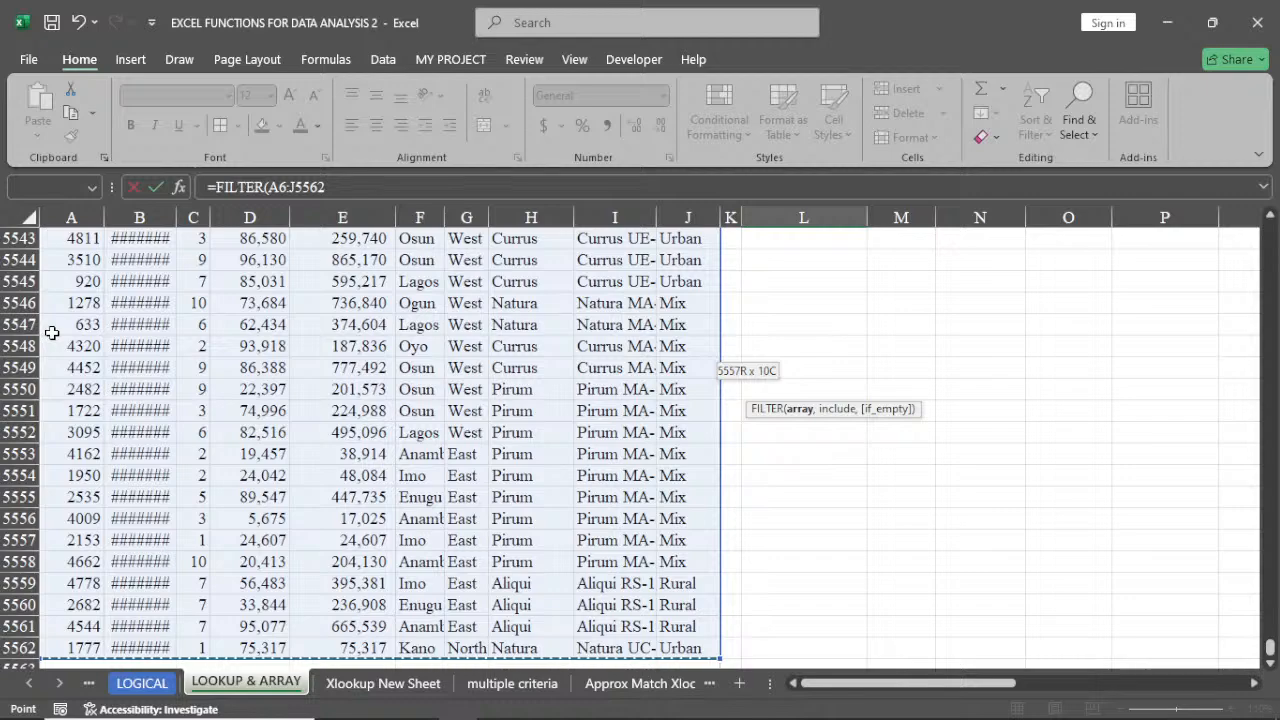
pyautogui.hotkey('ctrl', 'BackSpace')
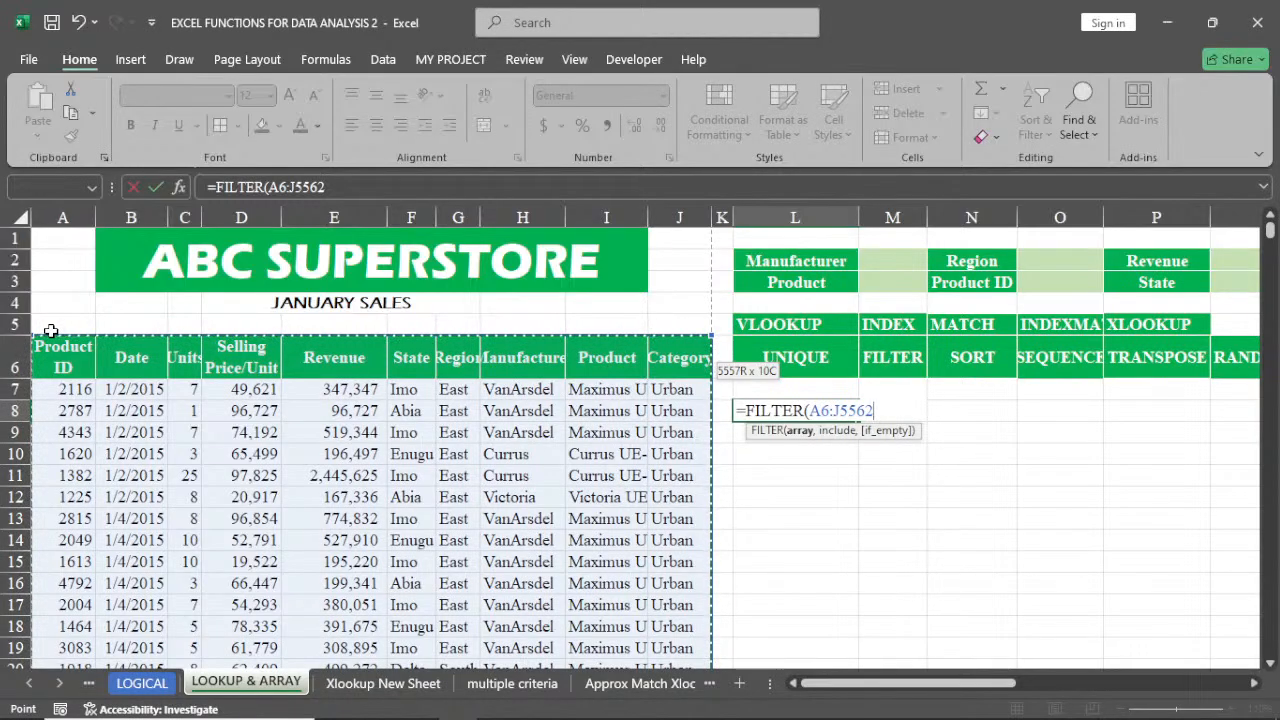
# Add the include condition F6:F5562=Q3 to the FILTER formula
pyautogui.write(',')
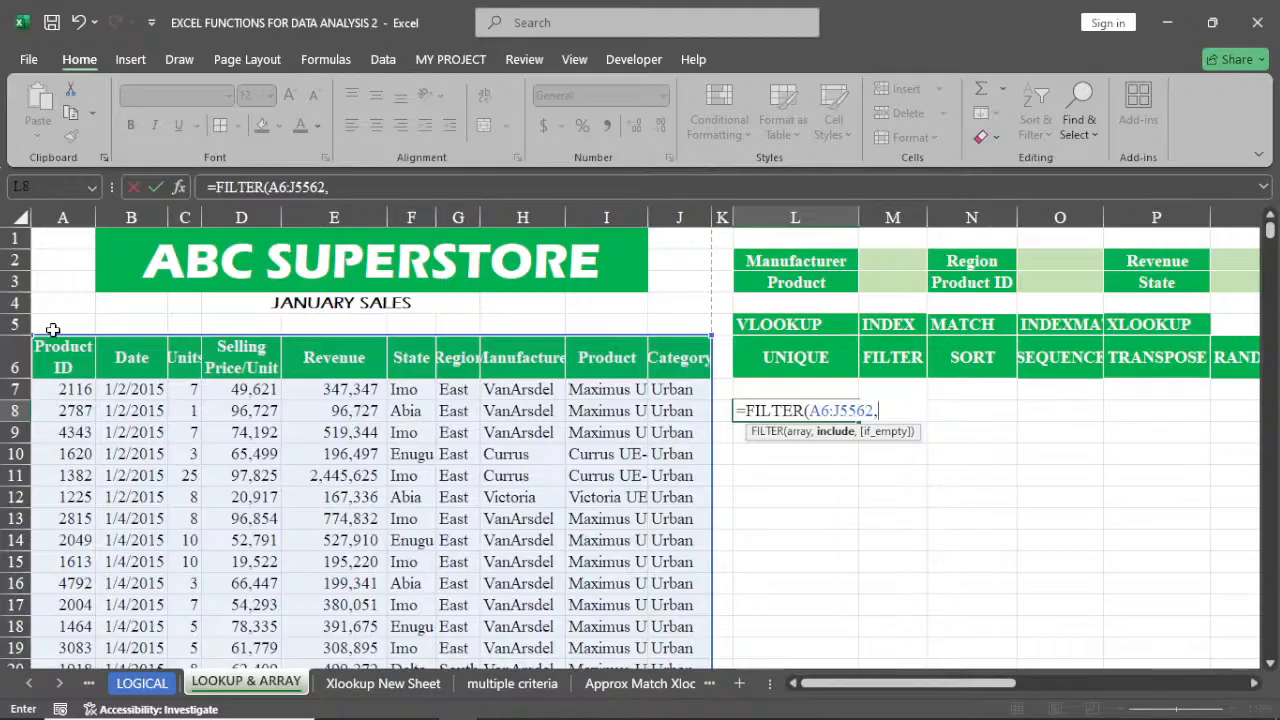
pyautogui.click(416, 348)
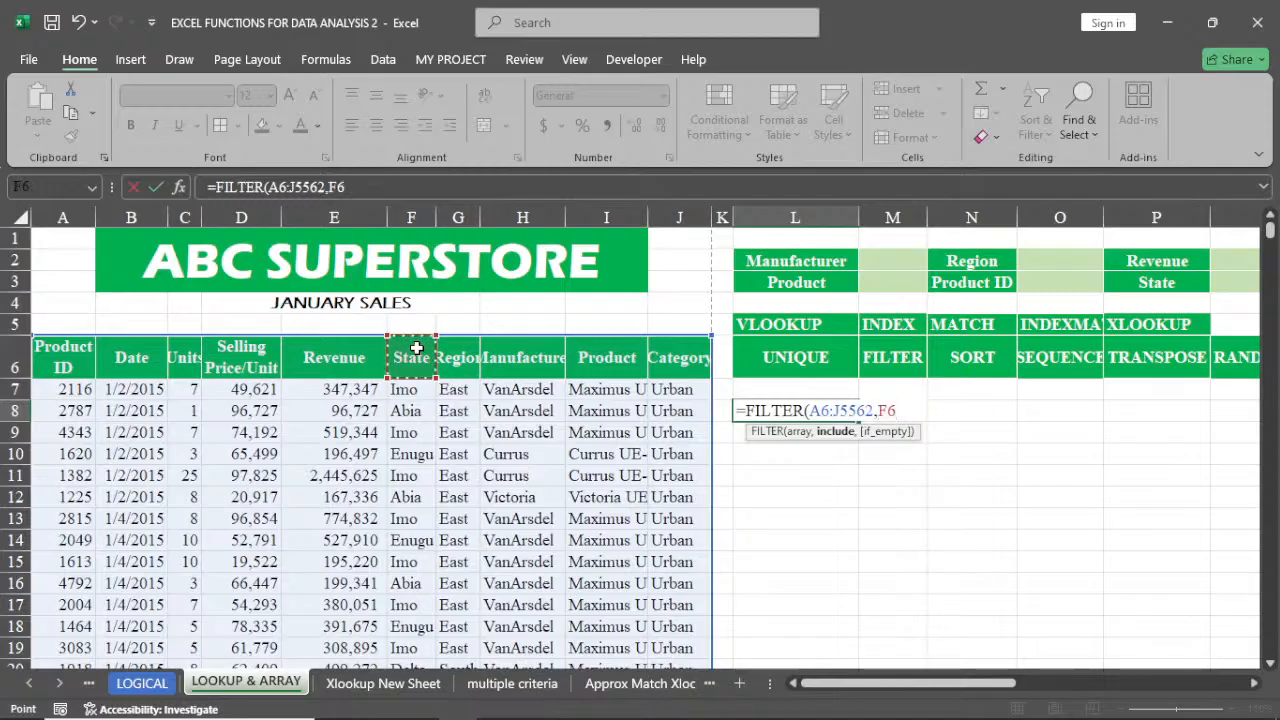
pyautogui.hotkey('ctrl', 'shift', 'Down')
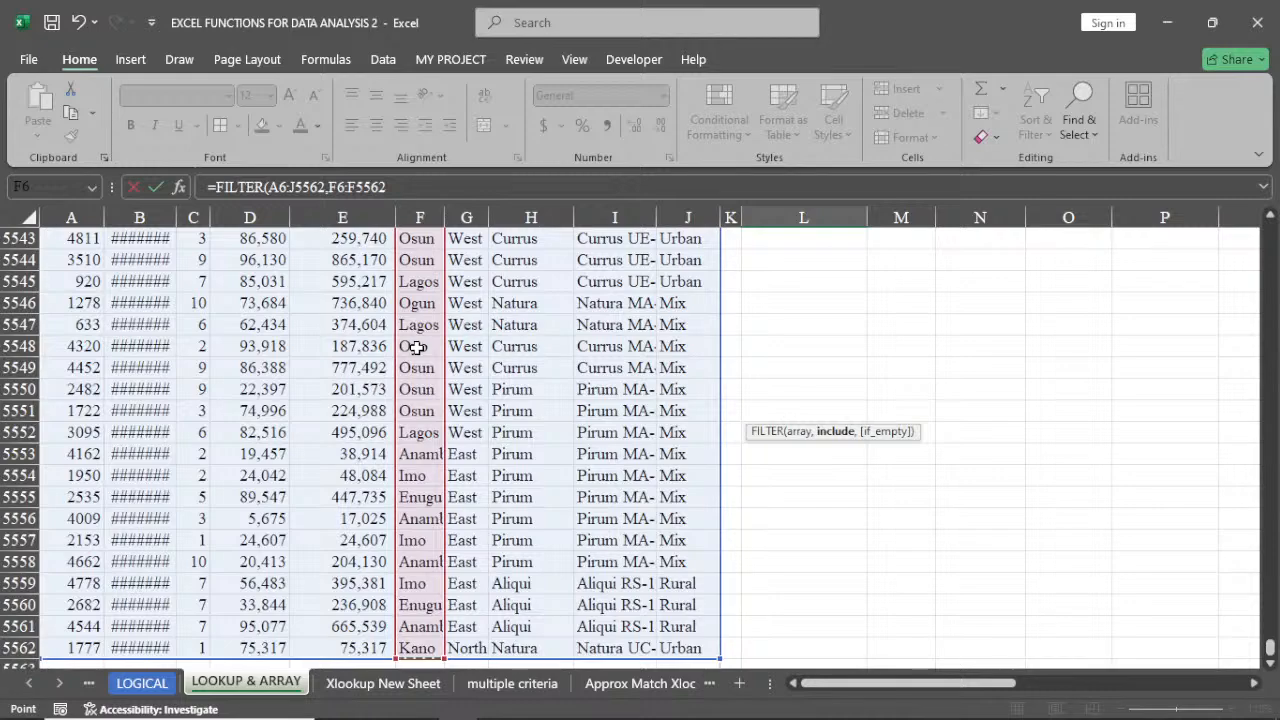
pyautogui.hotkey('ctrl', 'BackSpace')
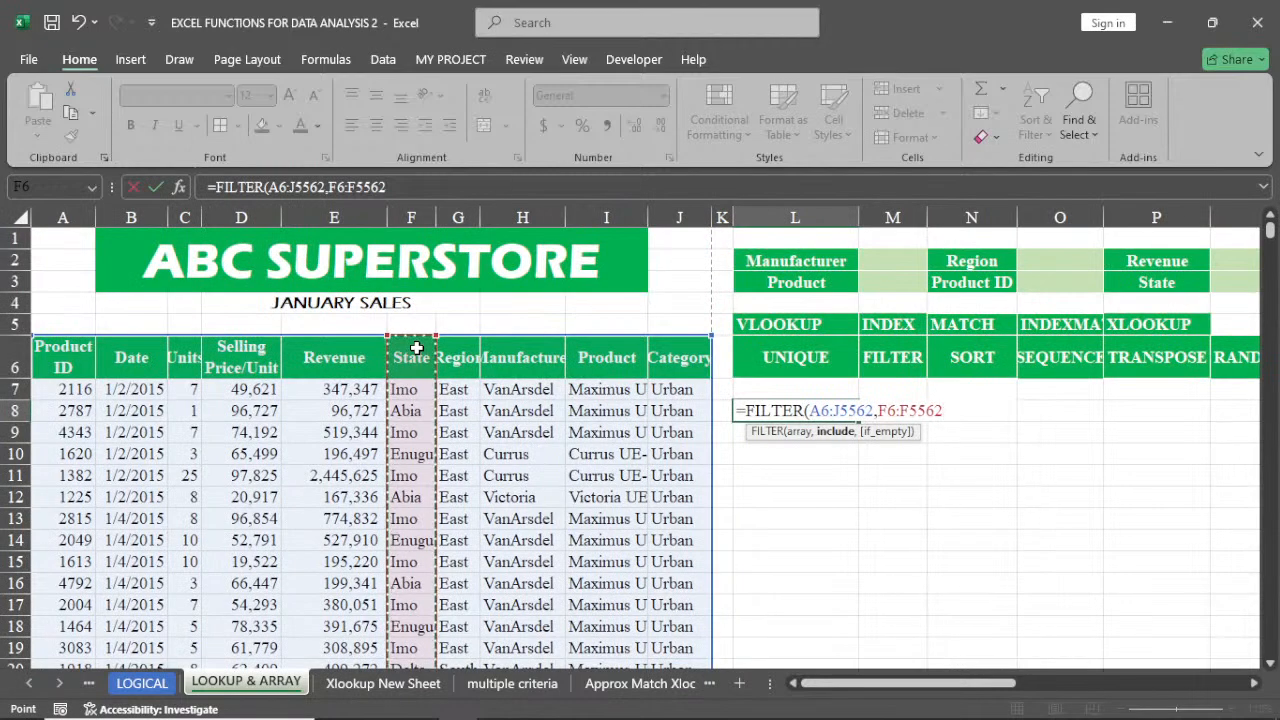
pyautogui.write('=')
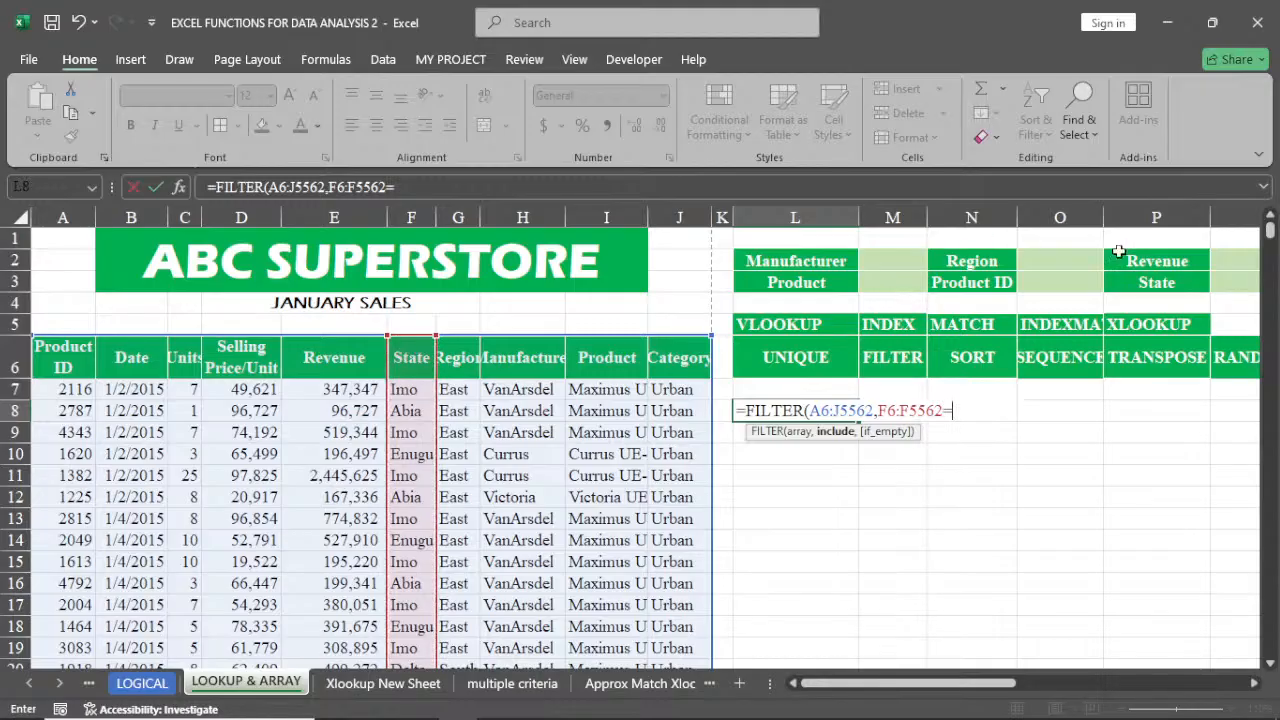
pyautogui.click(1230, 284)
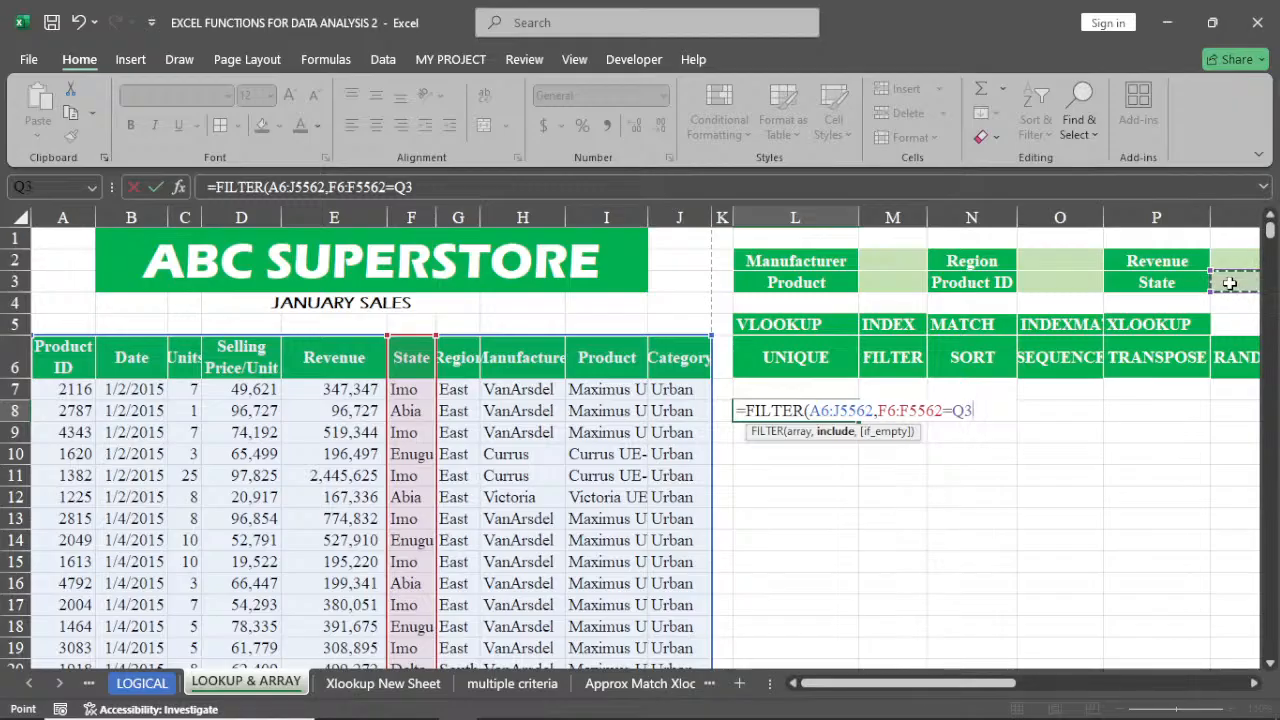
pyautogui.click(1256, 684)
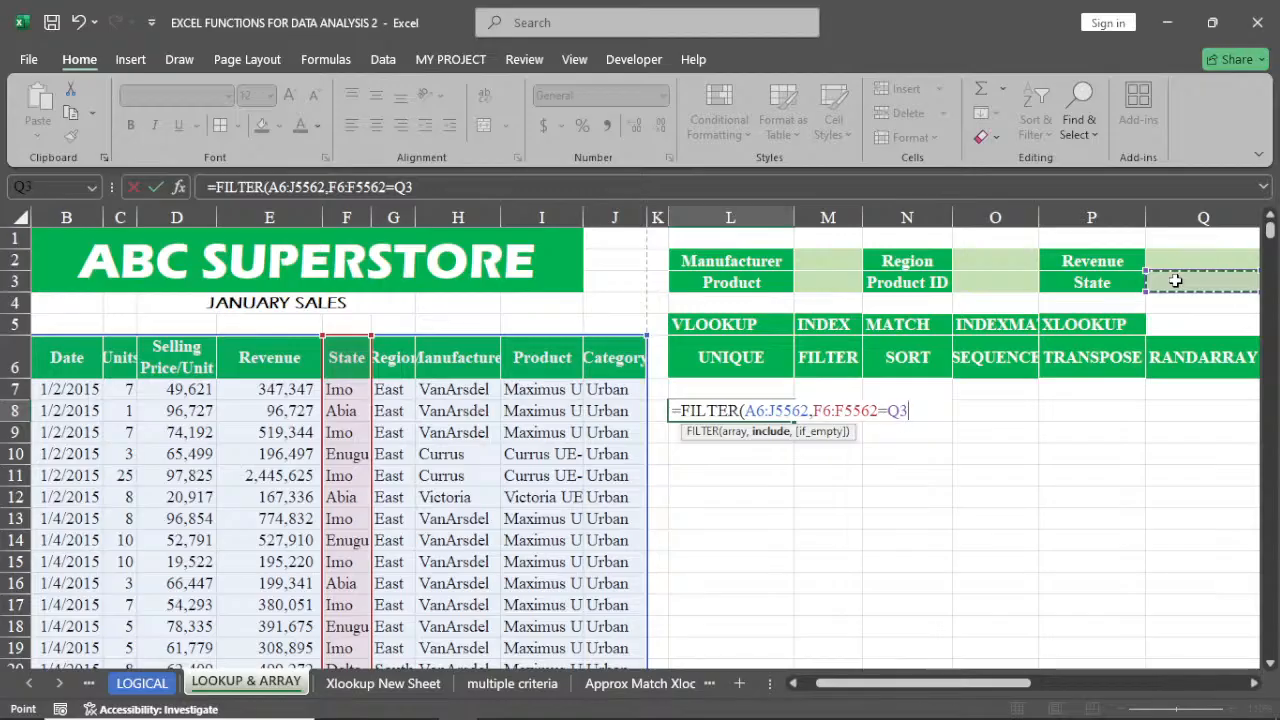
# Finish the FILTER formula with "Not Available" as the if_empty text and enter it
pyautogui.write(',')
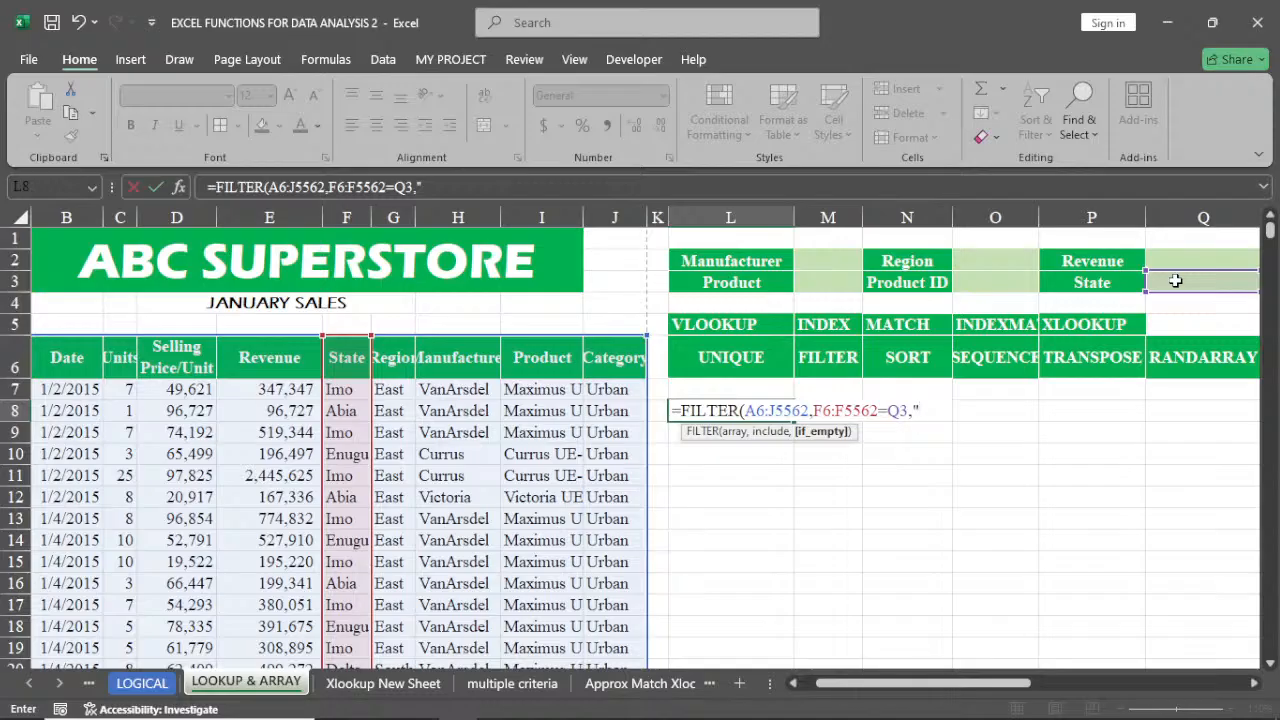
pyautogui.write('"Not')
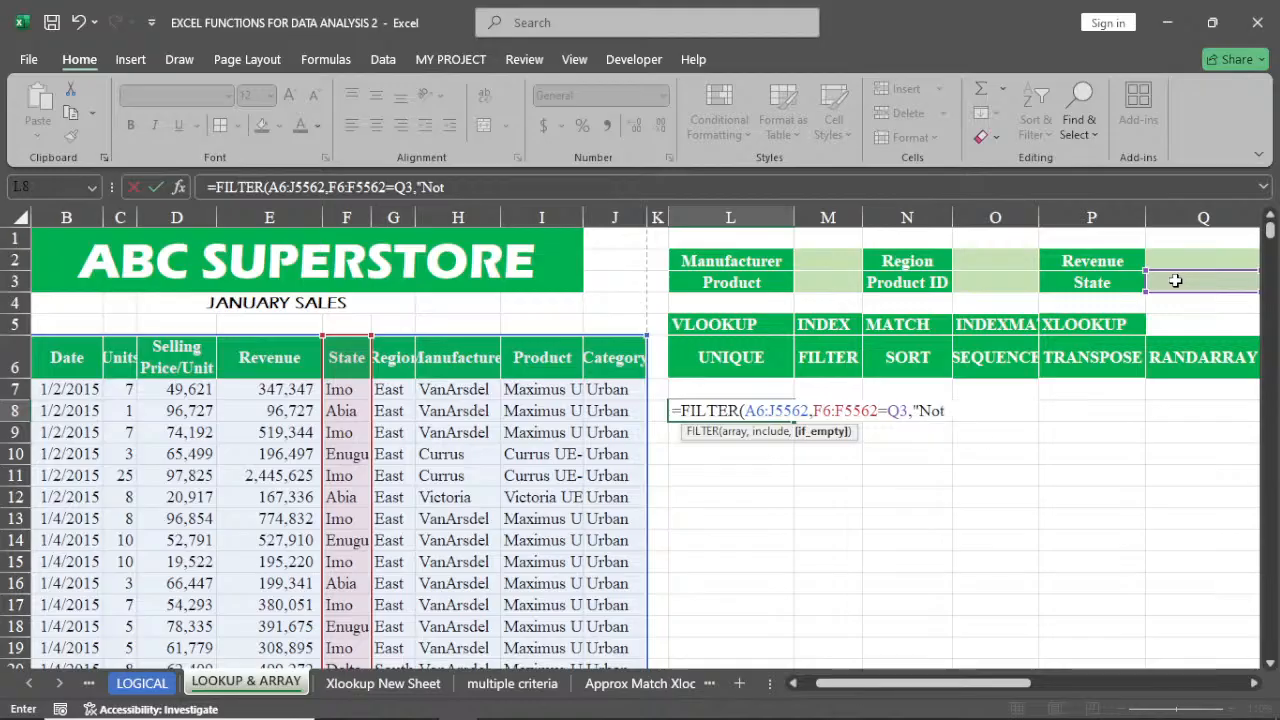
pyautogui.write(' Available')
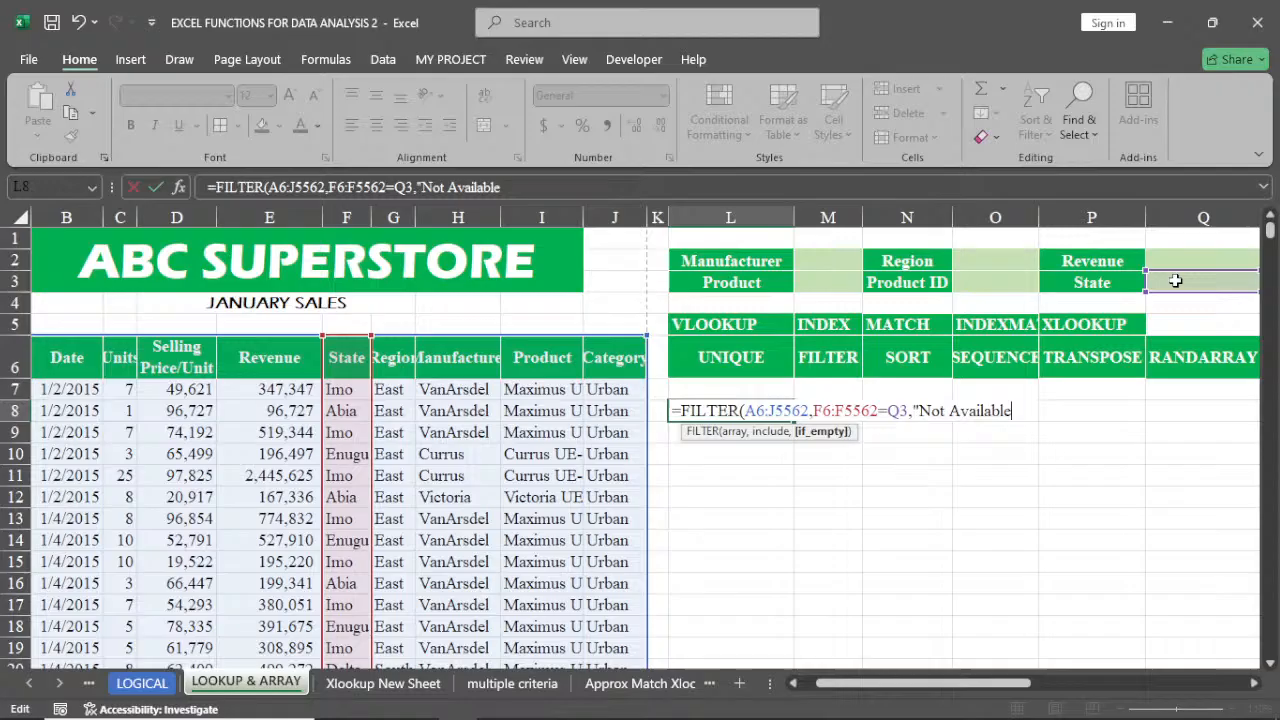
pyautogui.press('F2')
pyautogui.write(')')
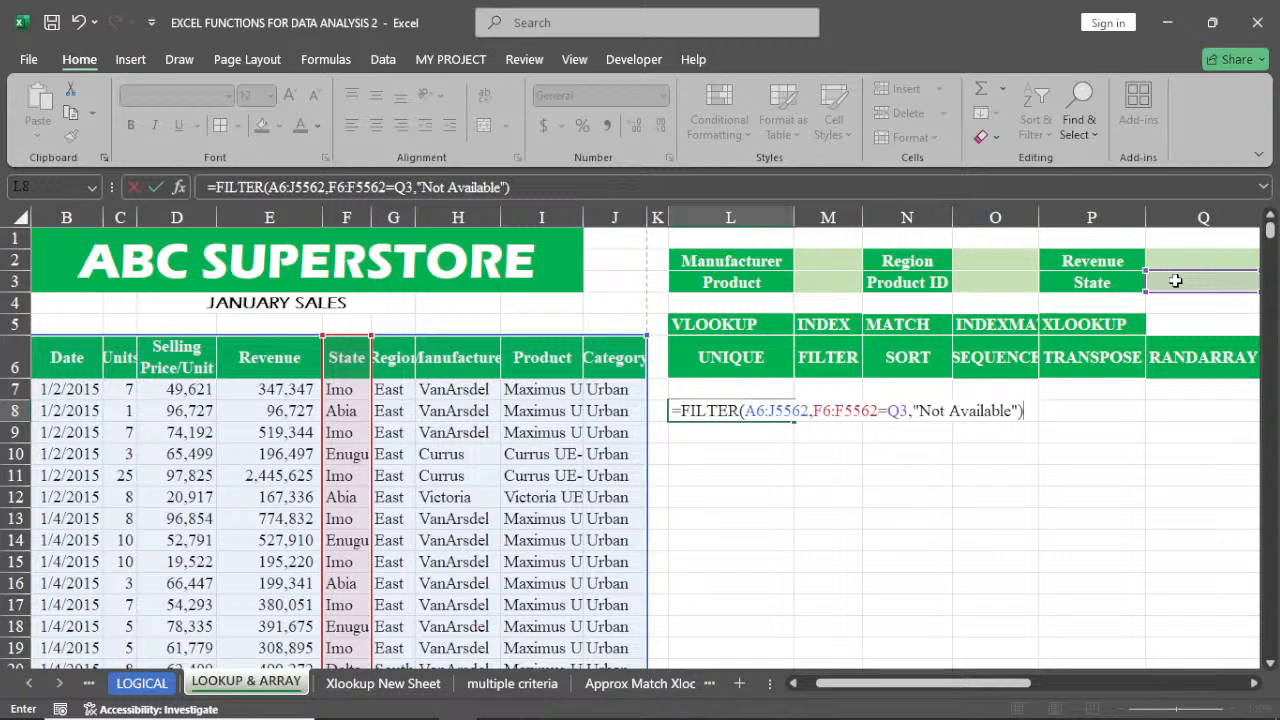
pyautogui.press('Return')
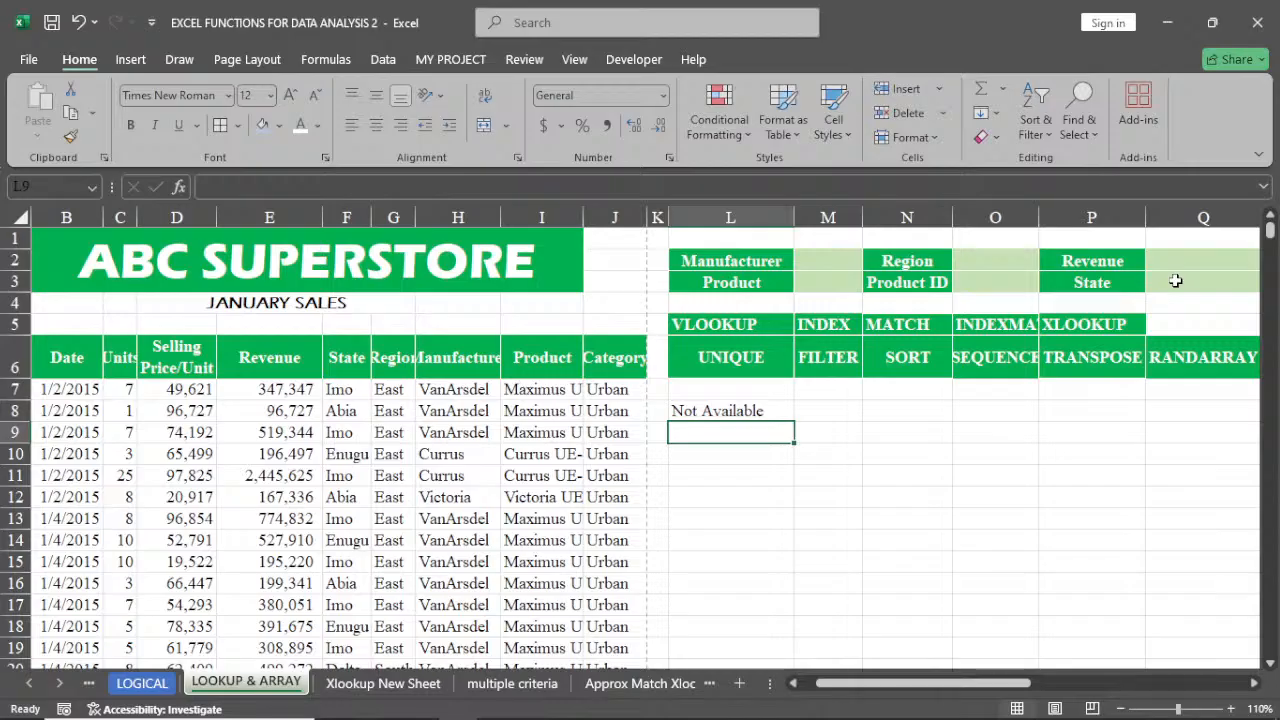
# Enter imo as the State criterion in Q3
pyautogui.click(1176, 281)
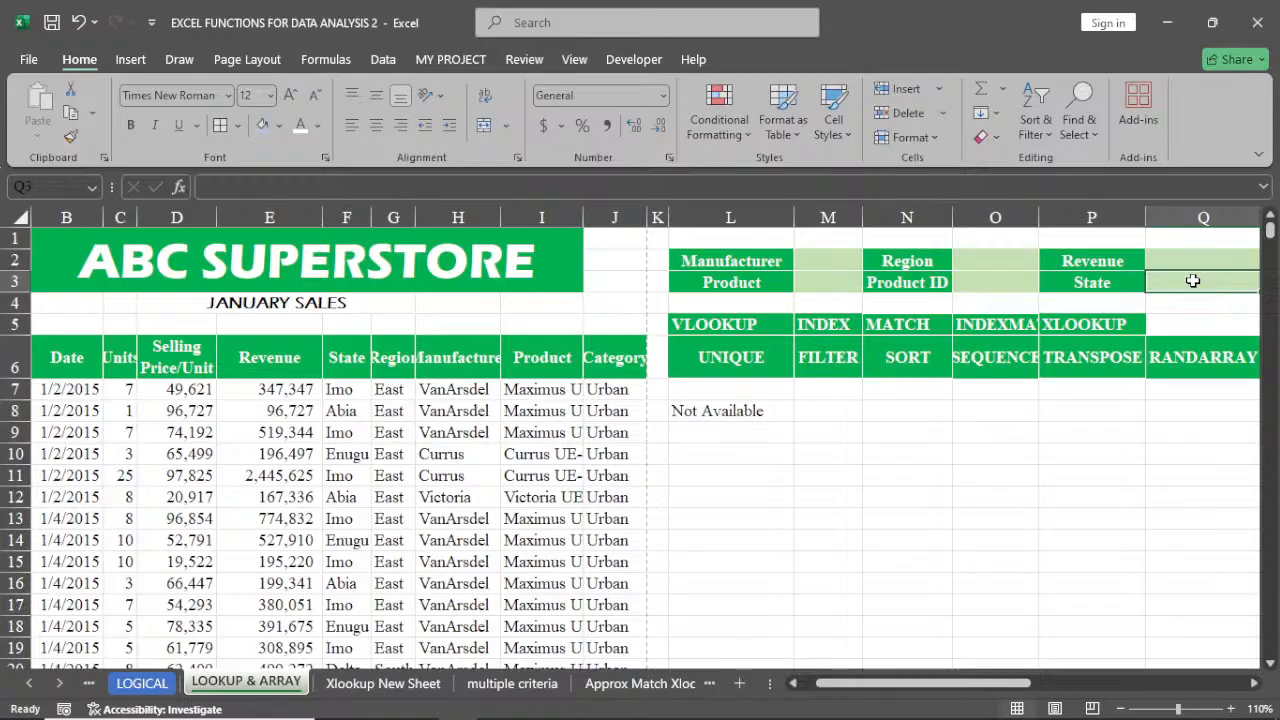
pyautogui.write('imo')
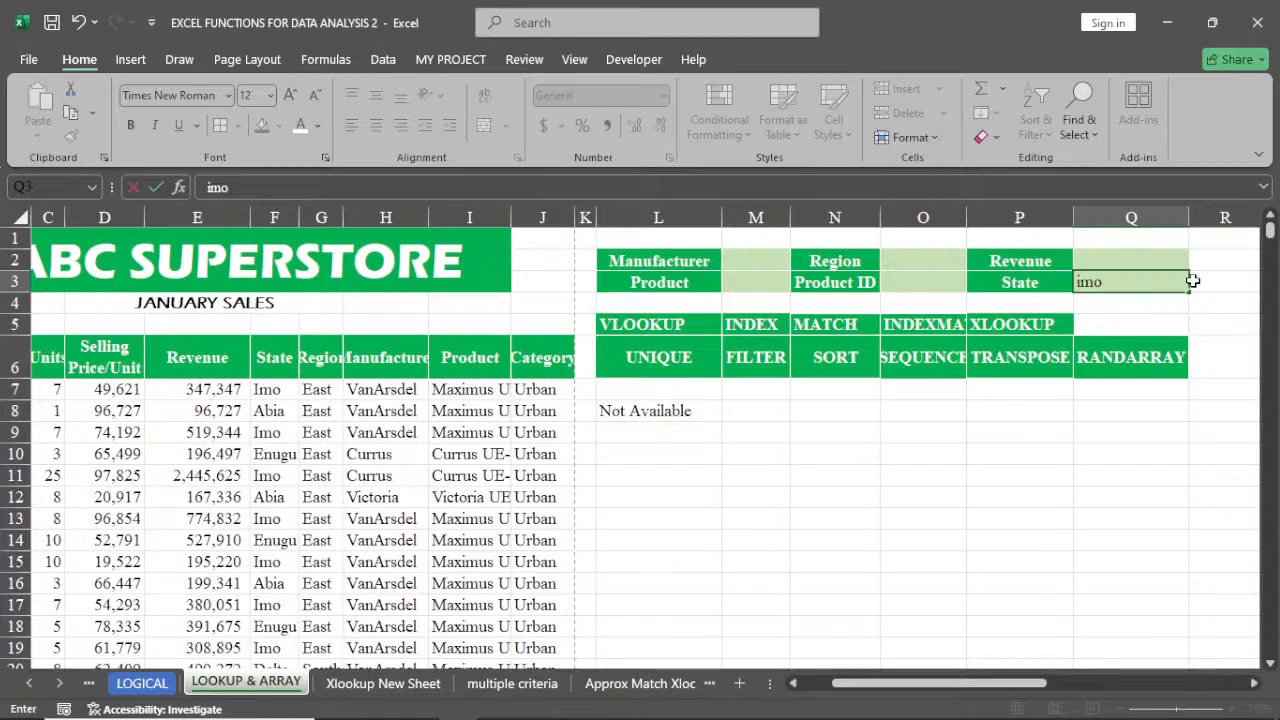
pyautogui.press('Return')
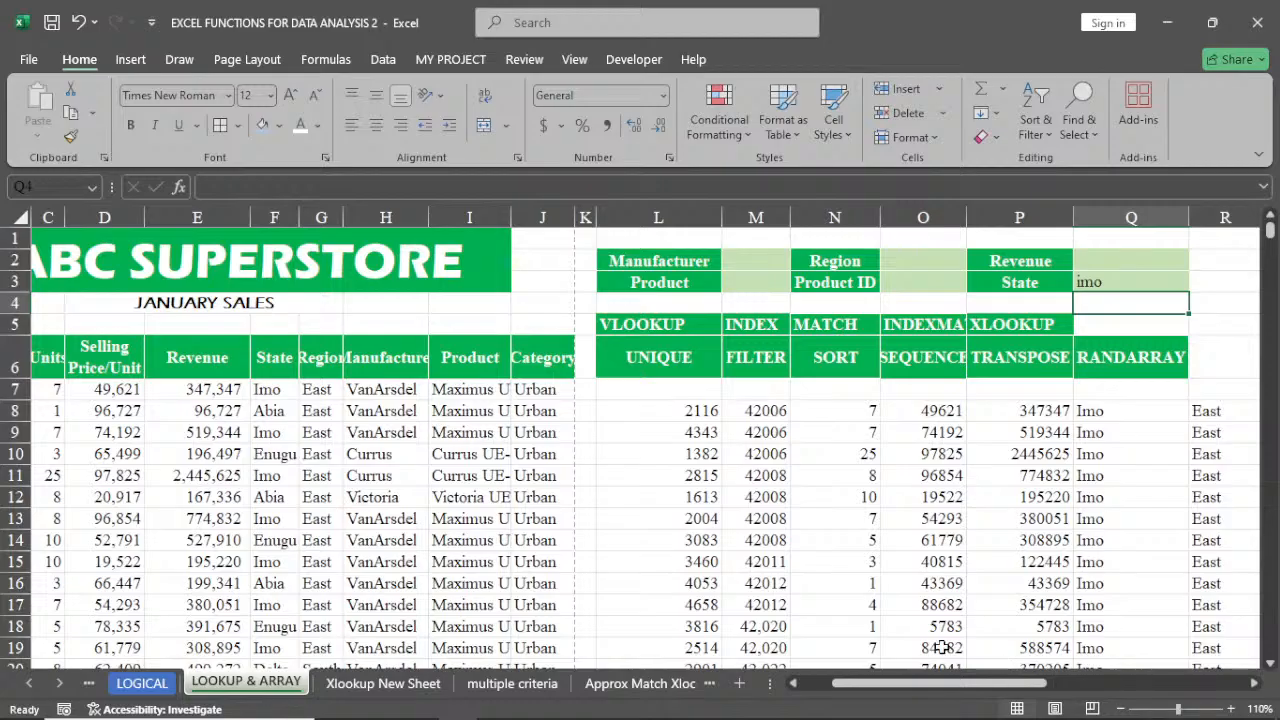
# Scroll through the FILTER results spilled from L8 to review the returned records
pyautogui.moveTo(918, 688); pyautogui.dragTo(996, 694)
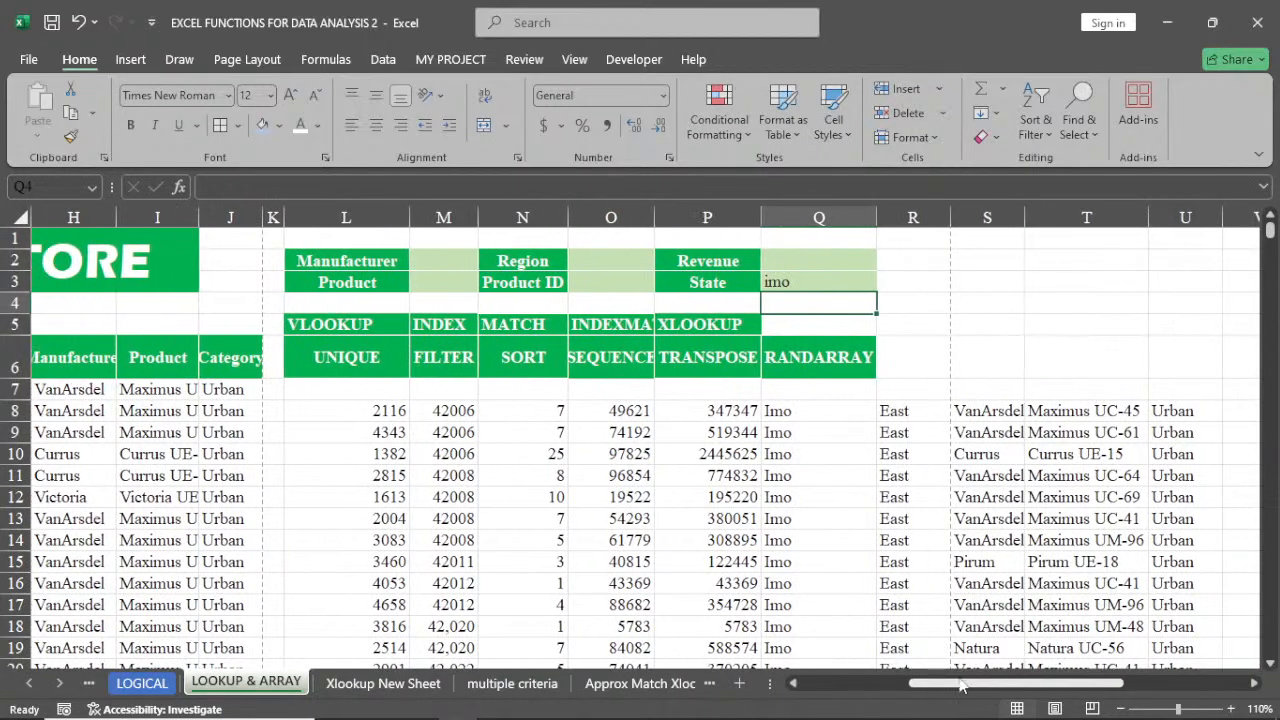
pyautogui.scroll(-5, 862, 550)
pyautogui.scroll(-2, 862, 550)
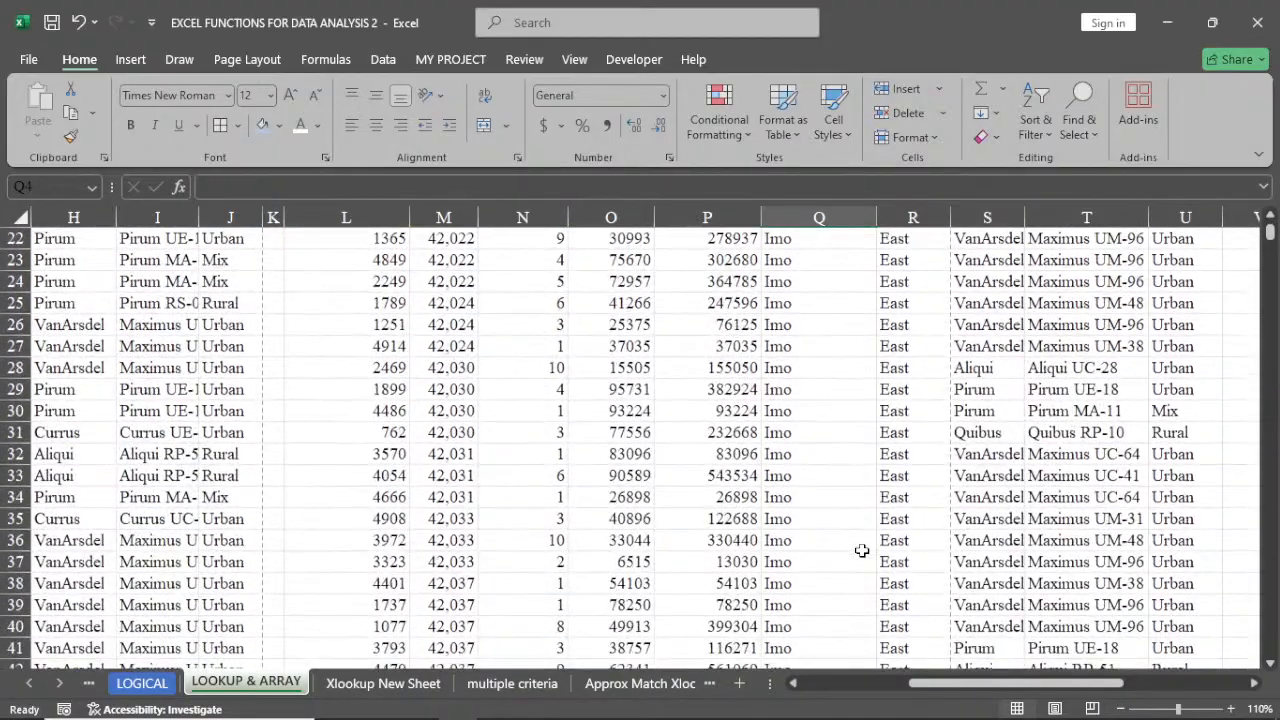
pyautogui.scroll(7, 862, 550)
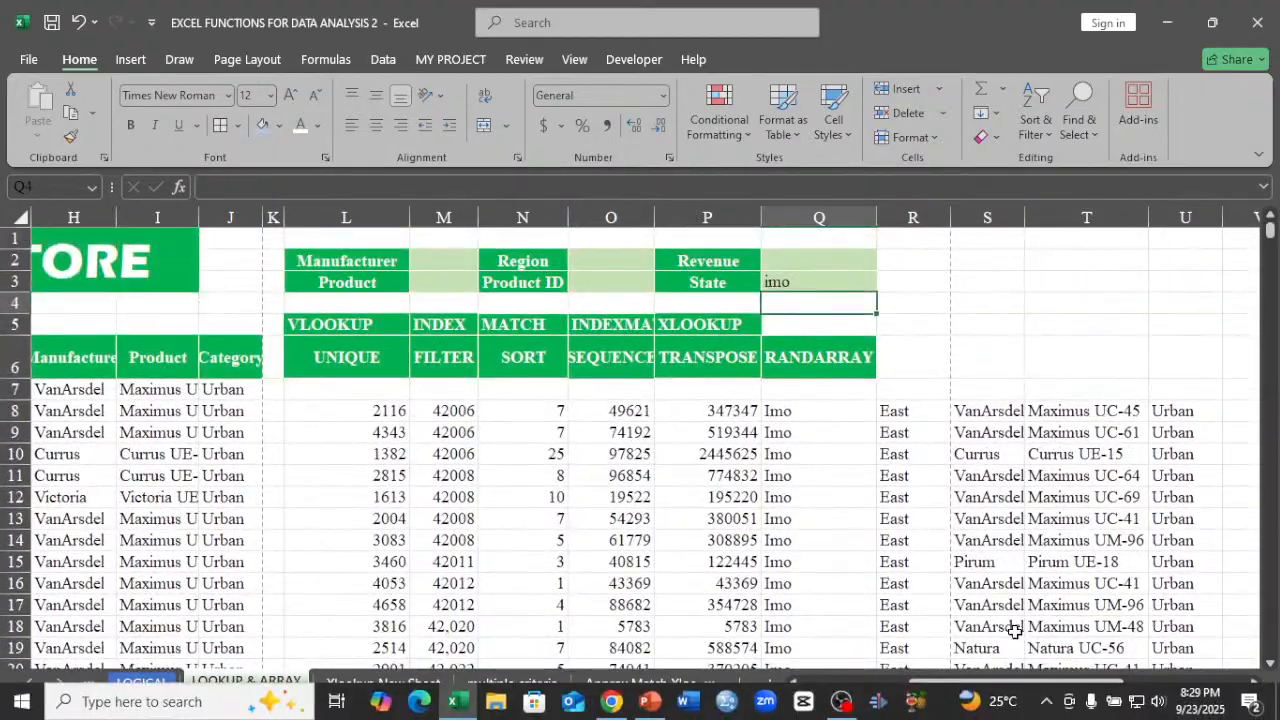
pyautogui.moveTo(980, 688); pyautogui.dragTo(920, 688)
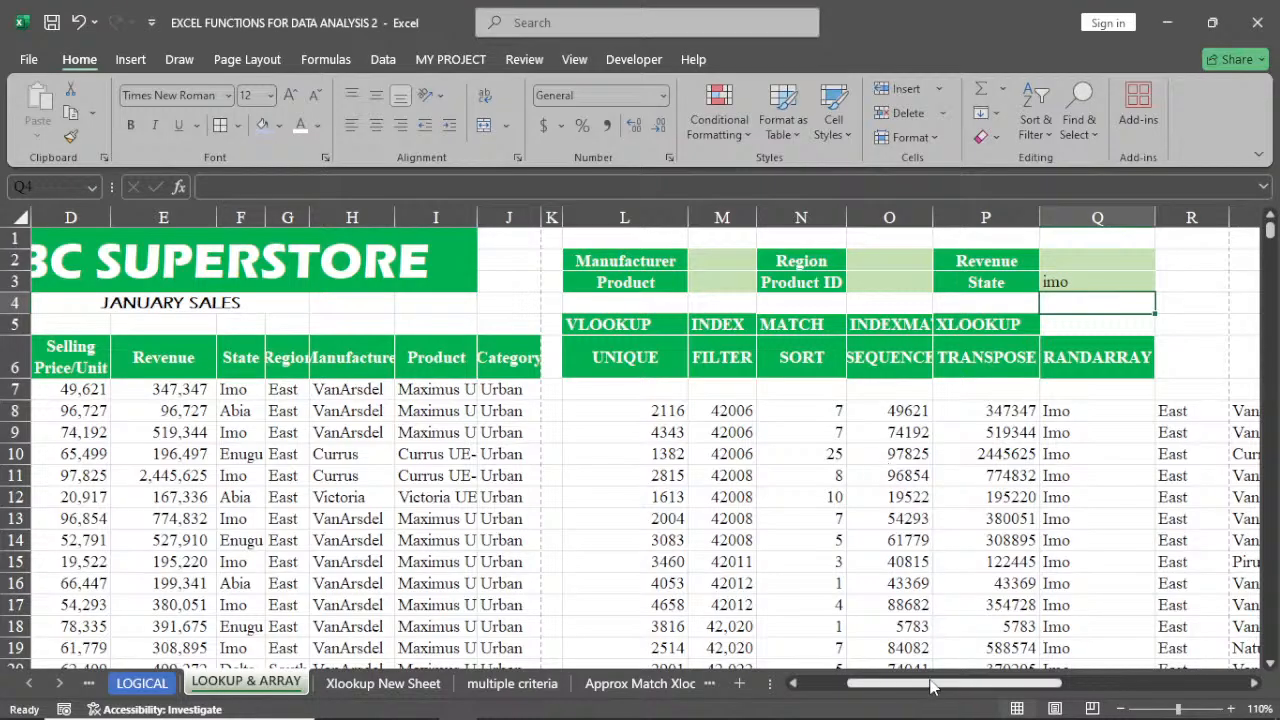
pyautogui.moveTo(930, 686); pyautogui.dragTo(882, 686)
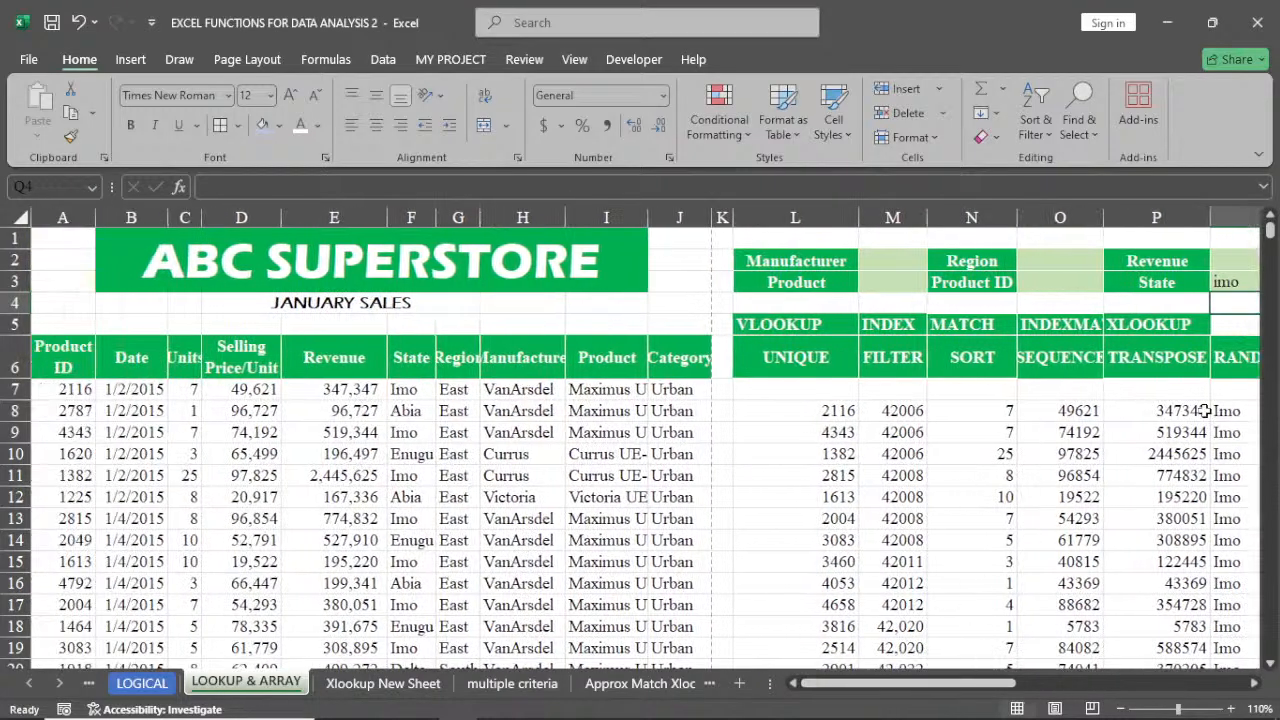
# Enter delta as the State criterion in Q3
pyautogui.click(1254, 684)
pyautogui.click(1254, 684)
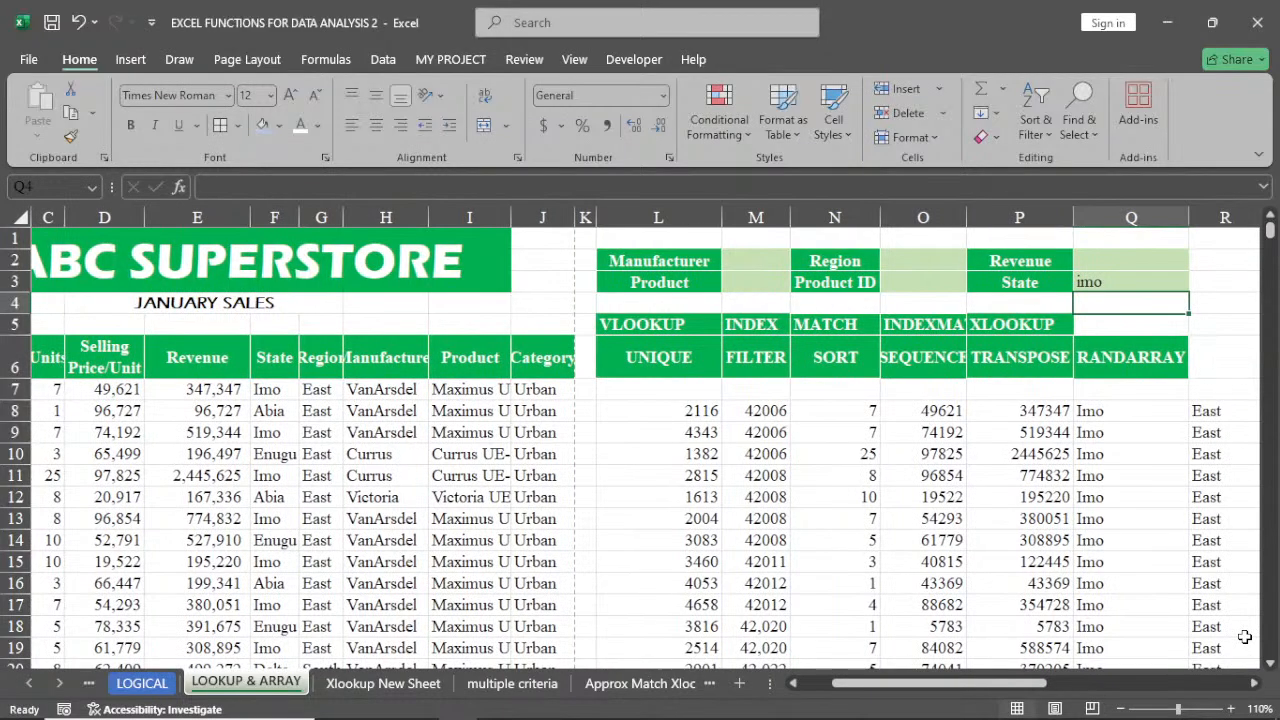
pyautogui.click(1099, 282)
pyautogui.click(1099, 282)
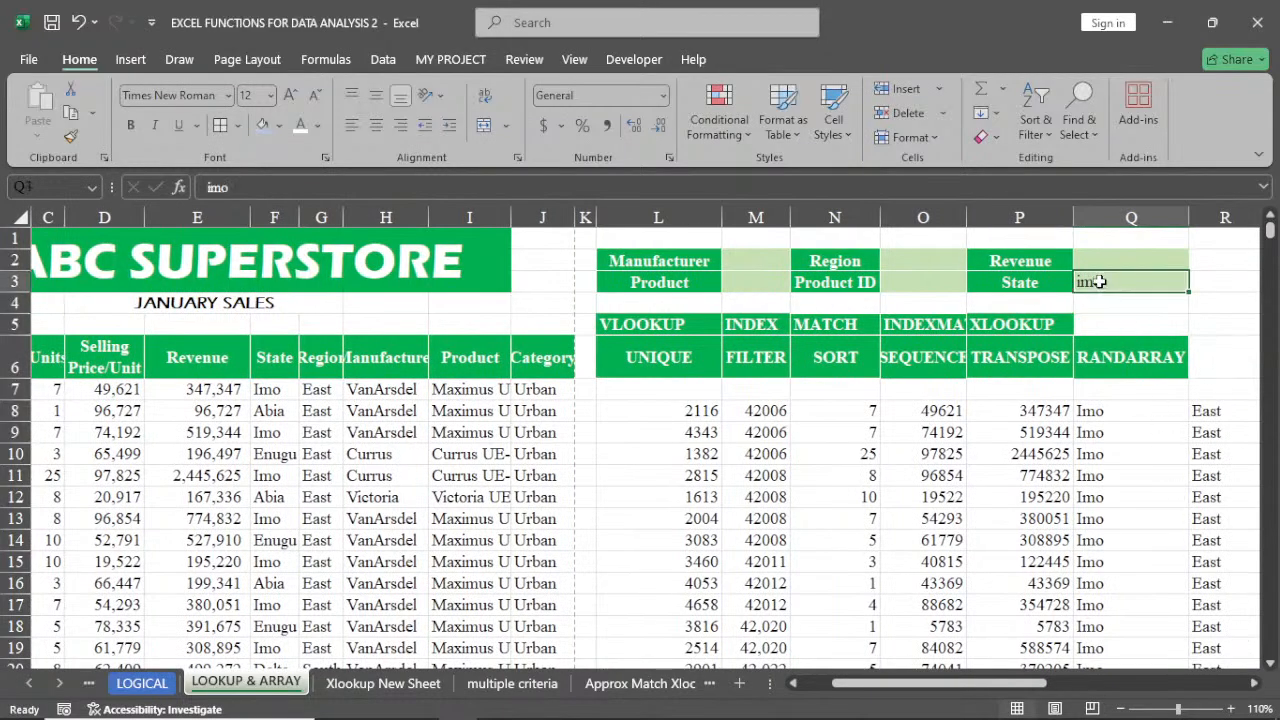
pyautogui.write('d')
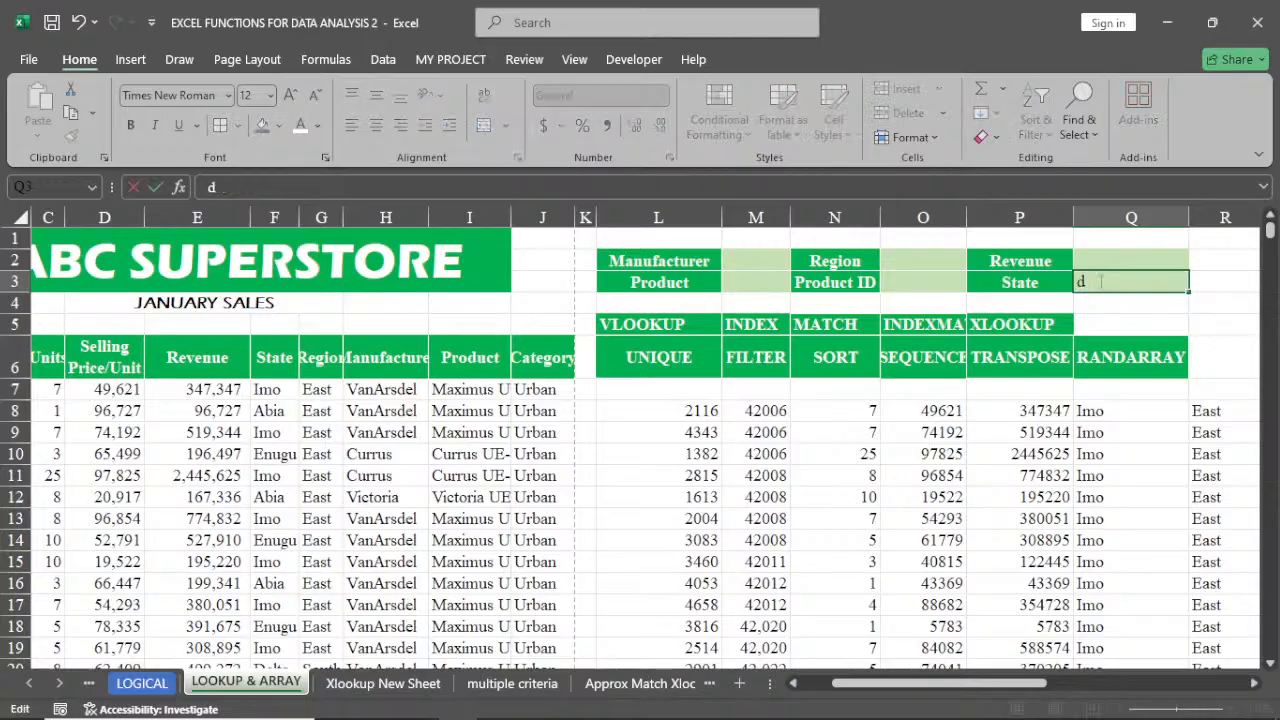
pyautogui.write('elta')
pyautogui.hotkey('ctrl', 'Return')
pyautogui.press('Return')
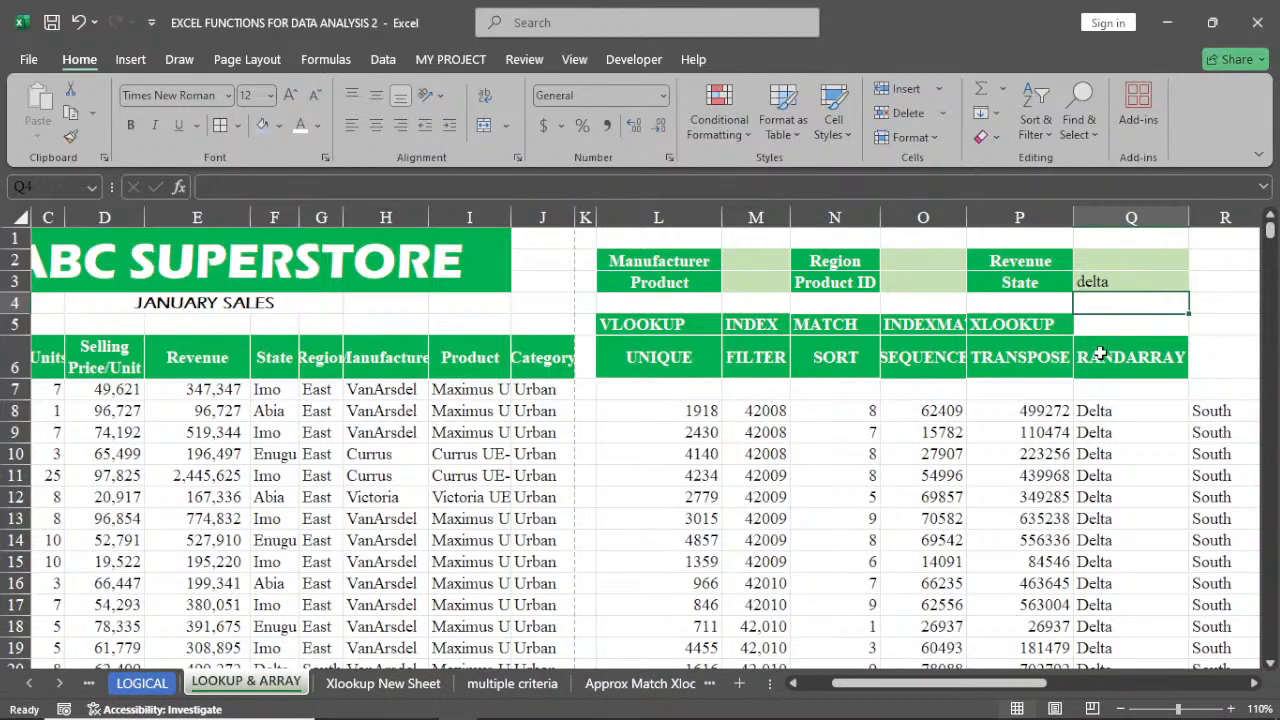
# Change the State criterion in Q3 to kano
pyautogui.click(1107, 280)
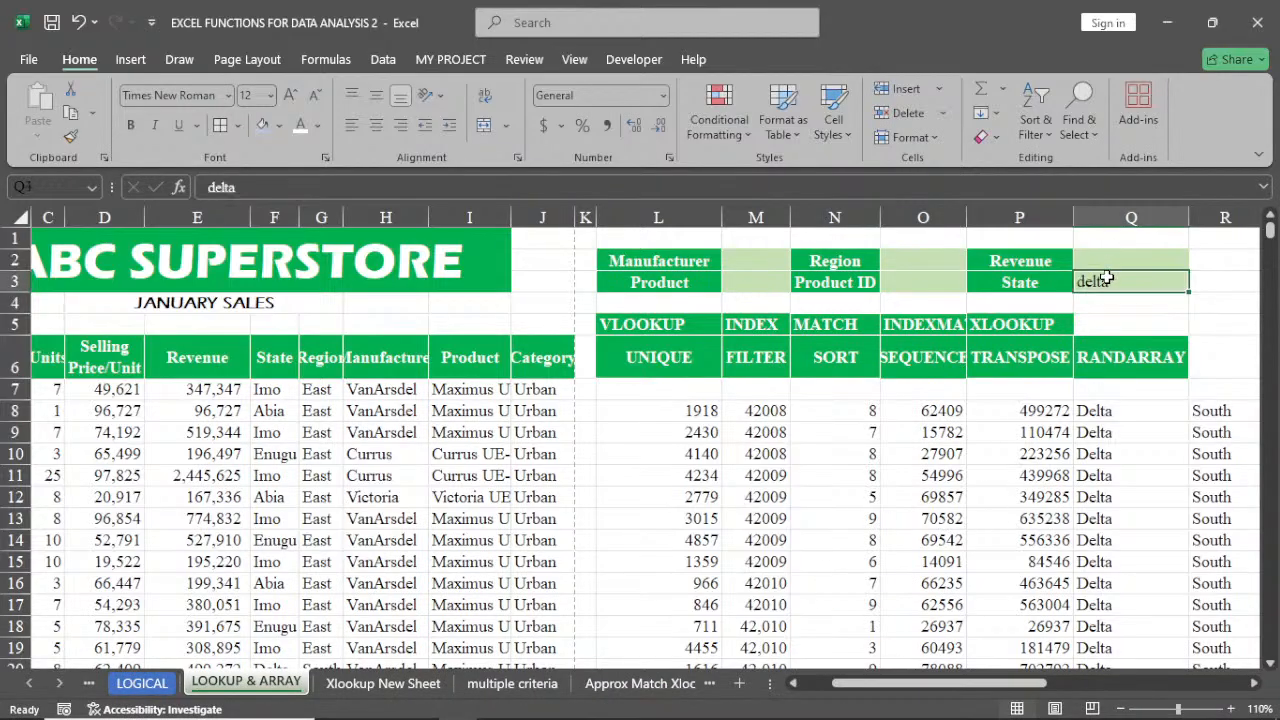
pyautogui.write('kano')
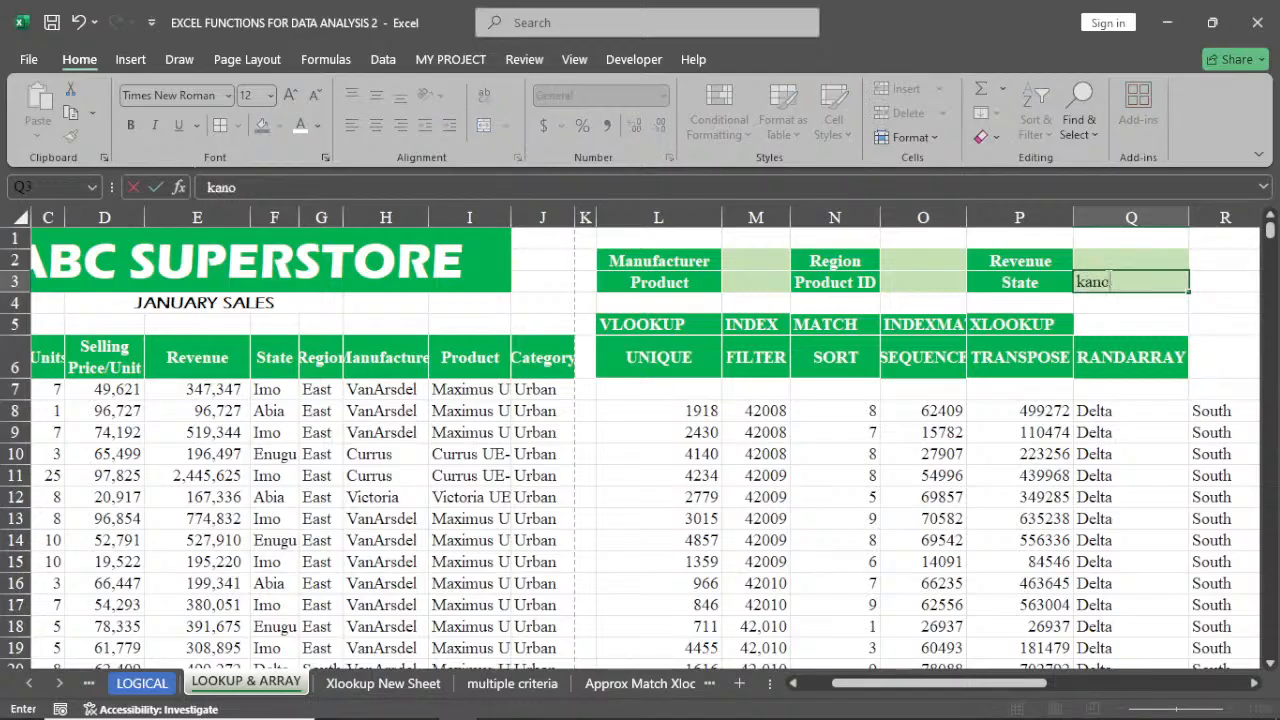
pyautogui.press('Return')
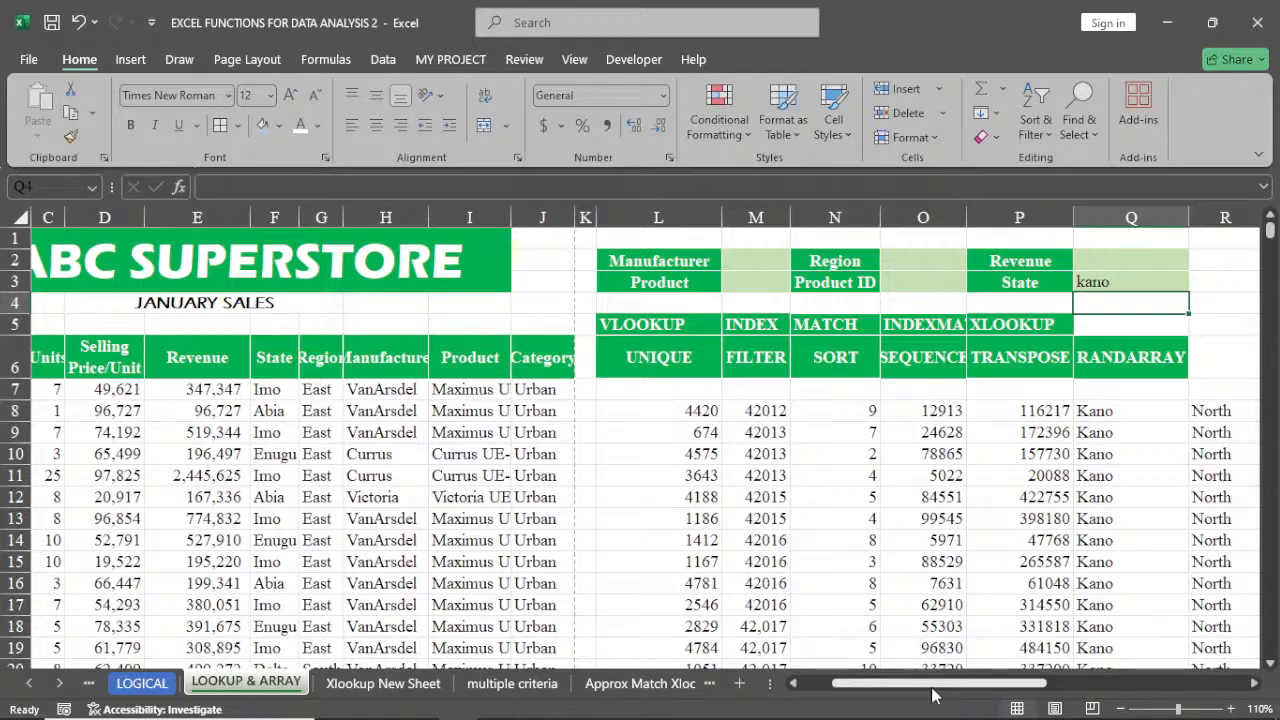
# Clear the existing FILTER formula from L8
pyautogui.moveTo(934, 683); pyautogui.dragTo(920, 689)
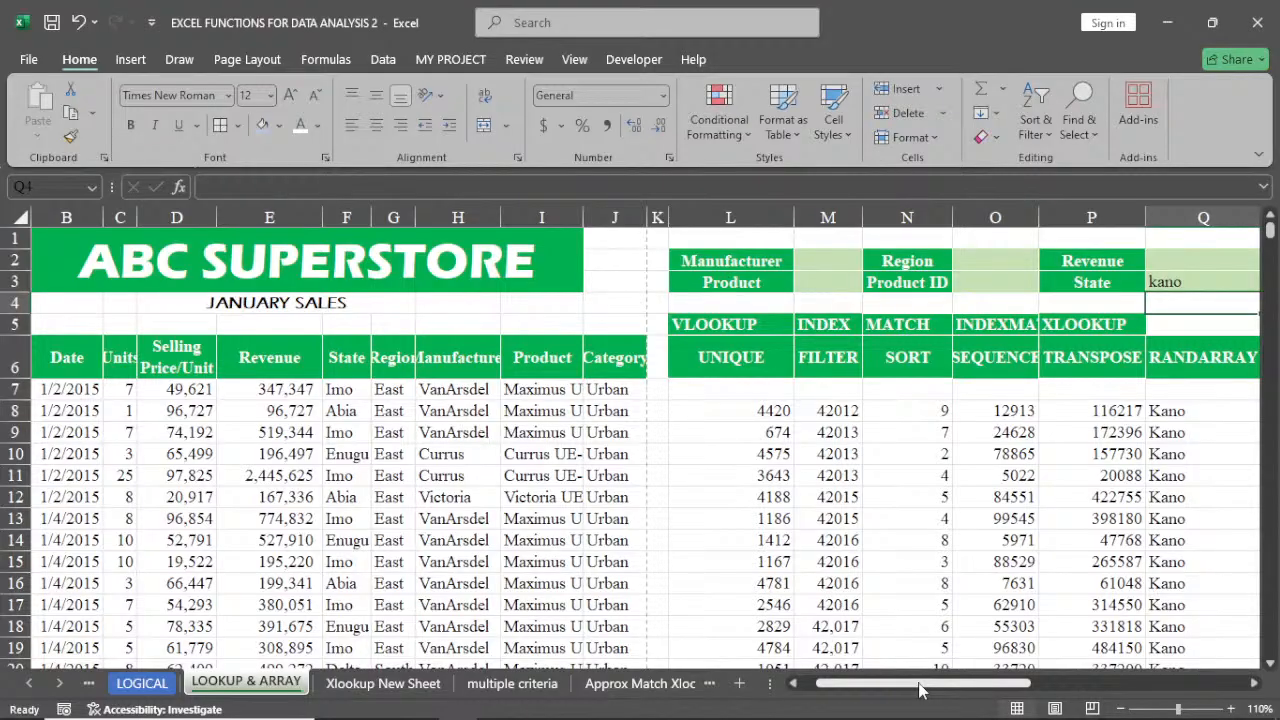
pyautogui.click(752, 411)
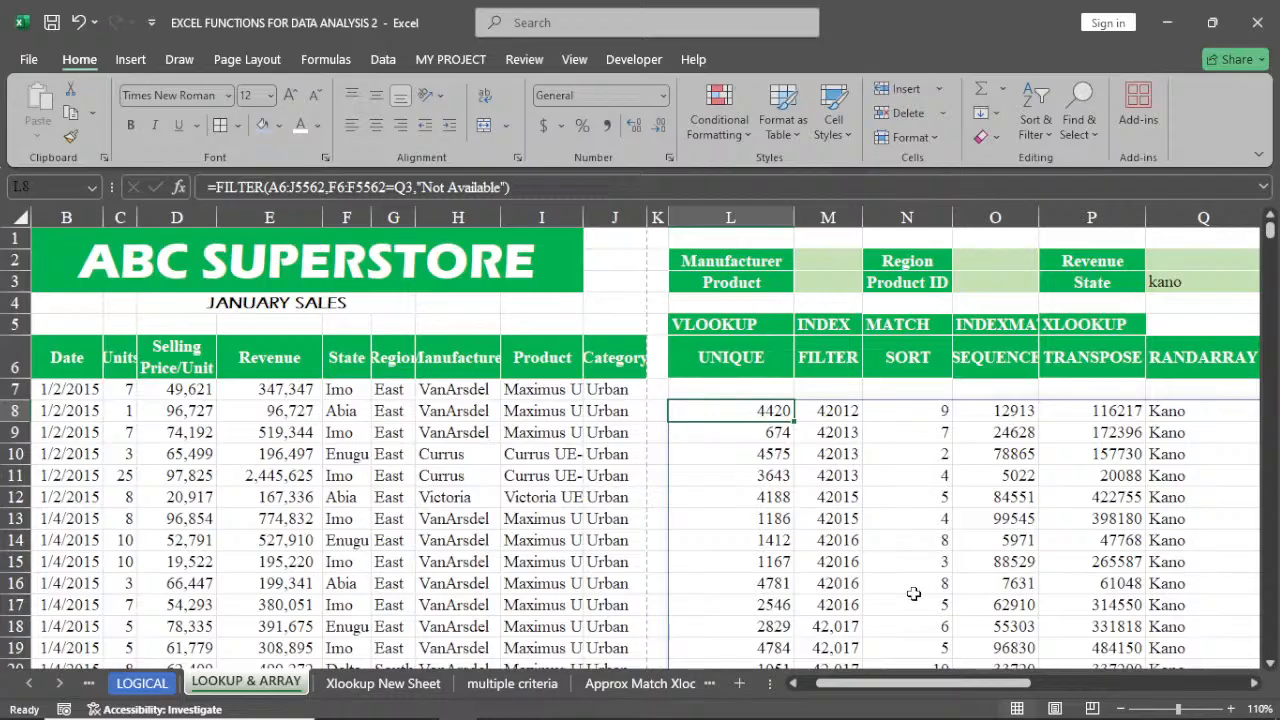
pyautogui.click(731, 389)
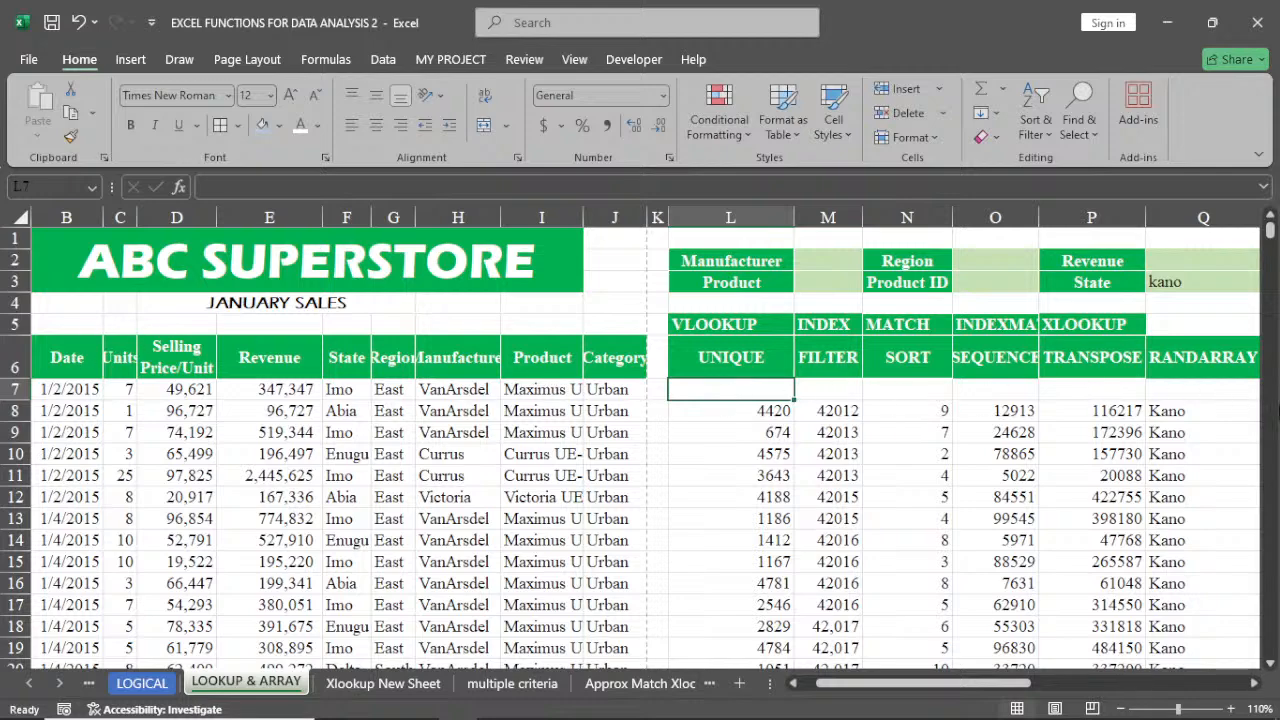
pyautogui.click(1254, 683)
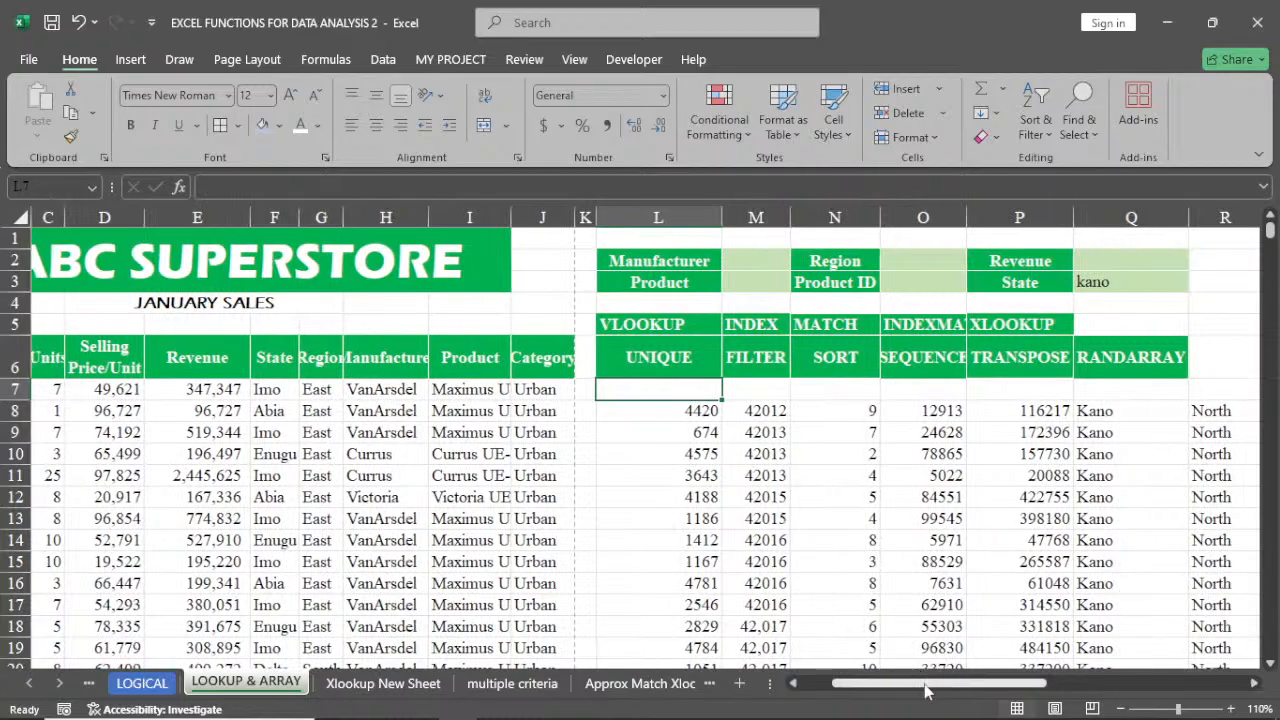
pyautogui.moveTo(920, 683); pyautogui.dragTo(885, 685)
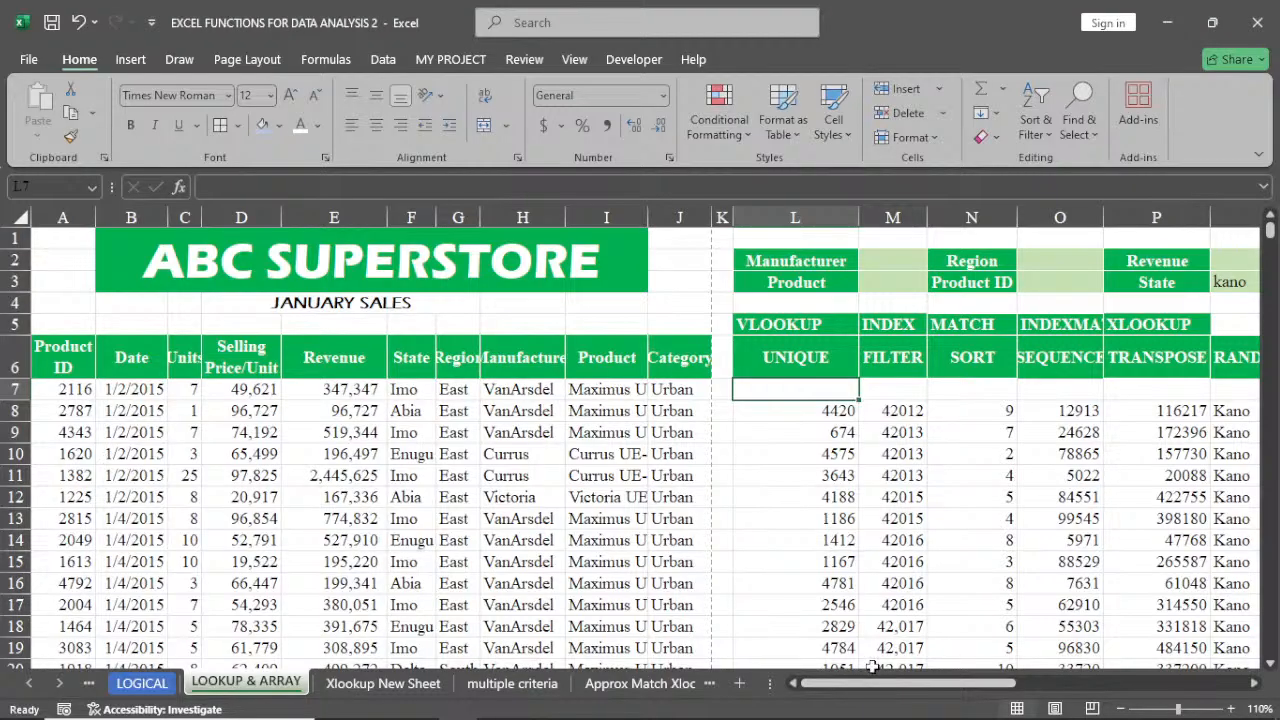
pyautogui.click(822, 405)
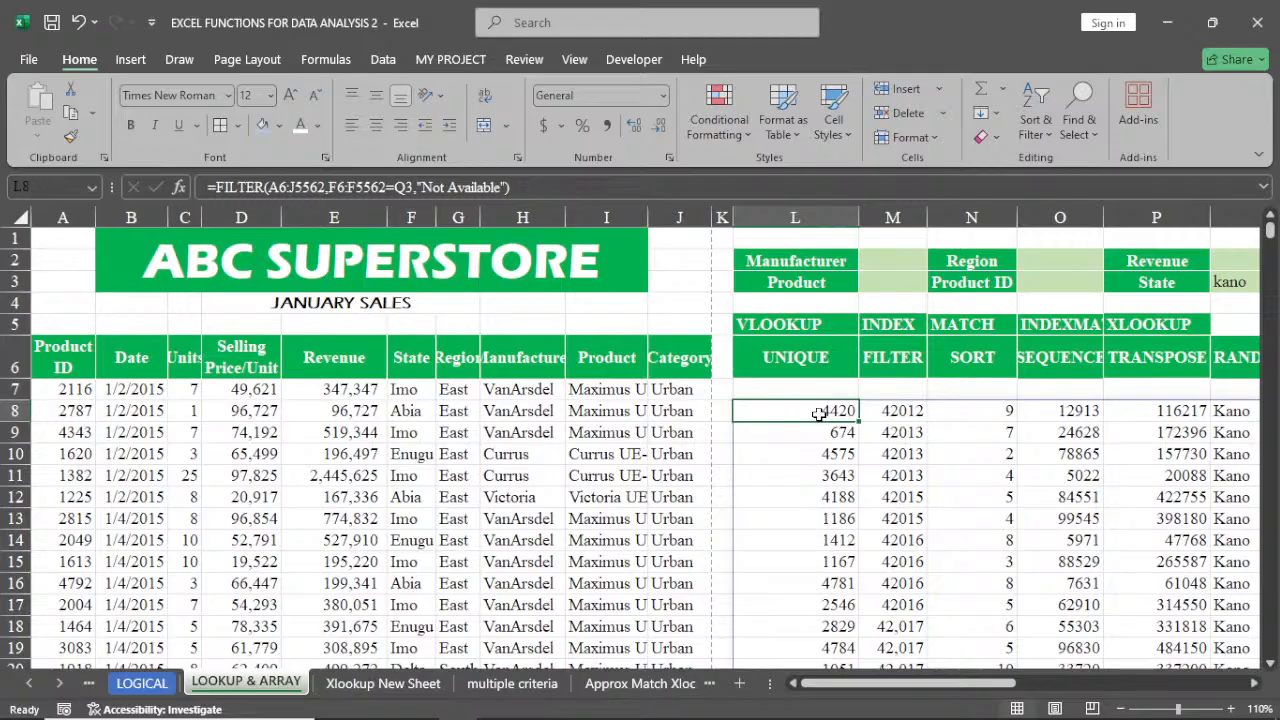
pyautogui.write('=')
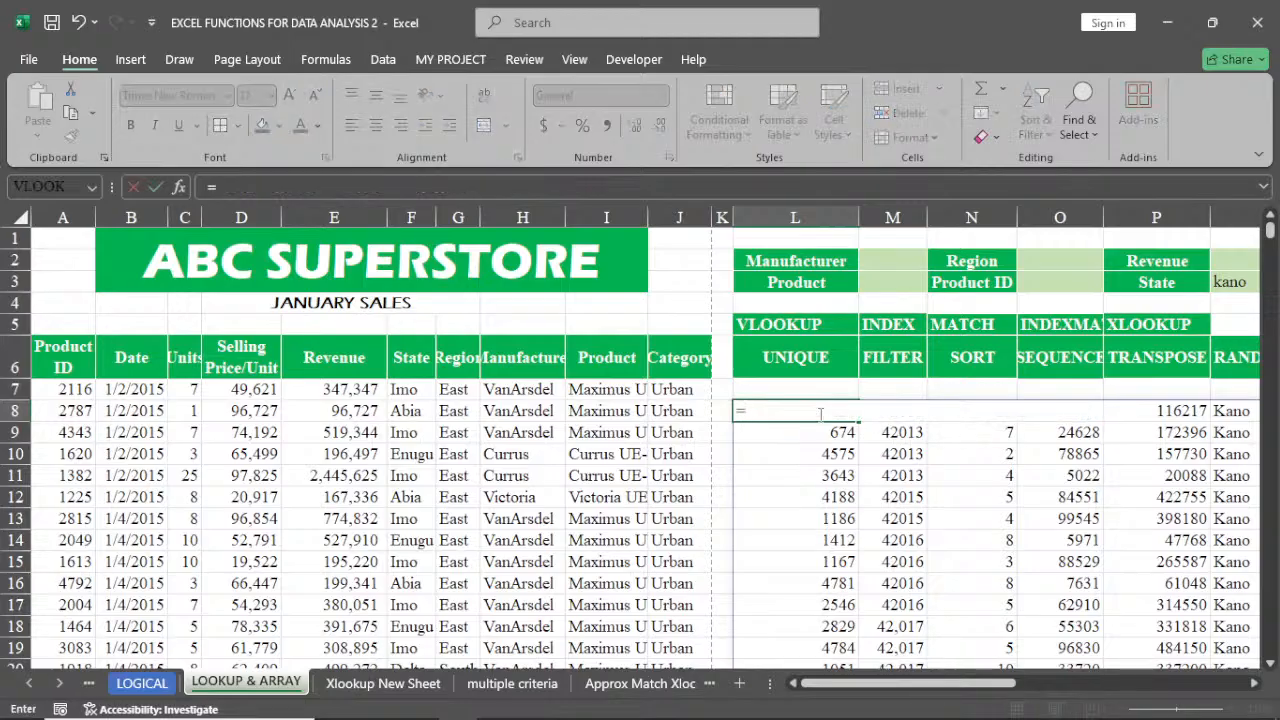
pyautogui.press('Escape')
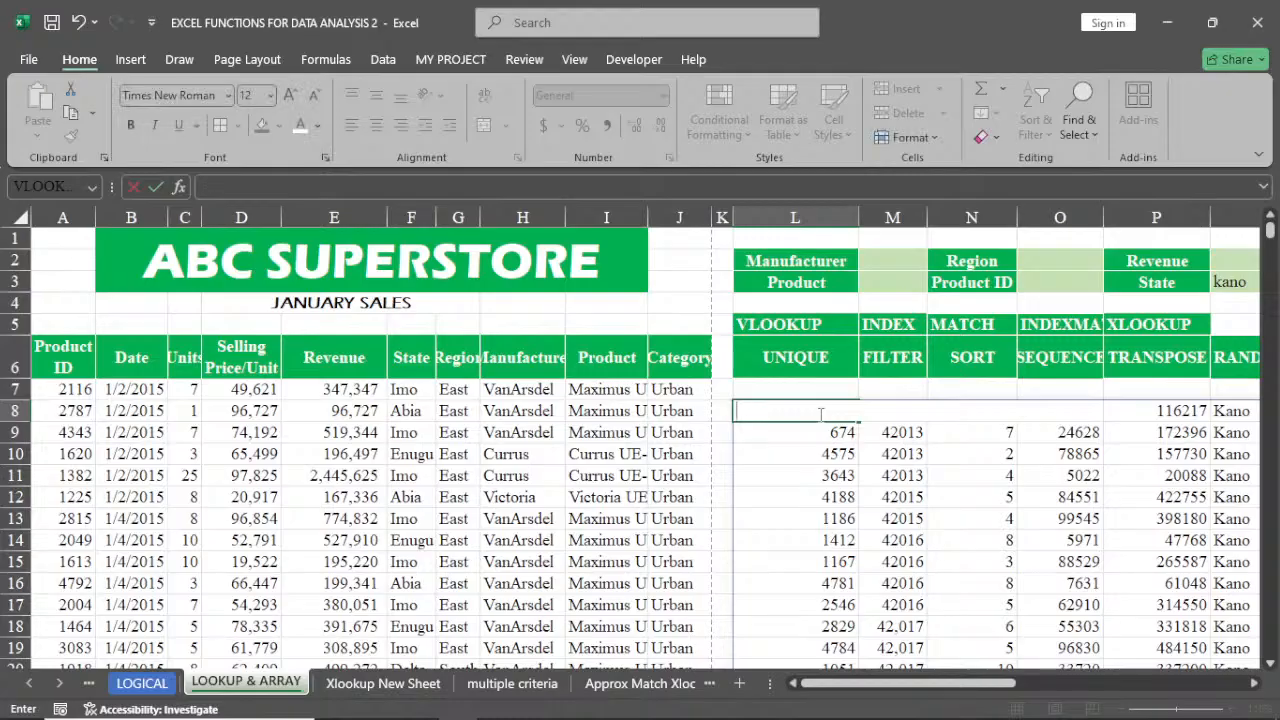
pyautogui.press('Return')
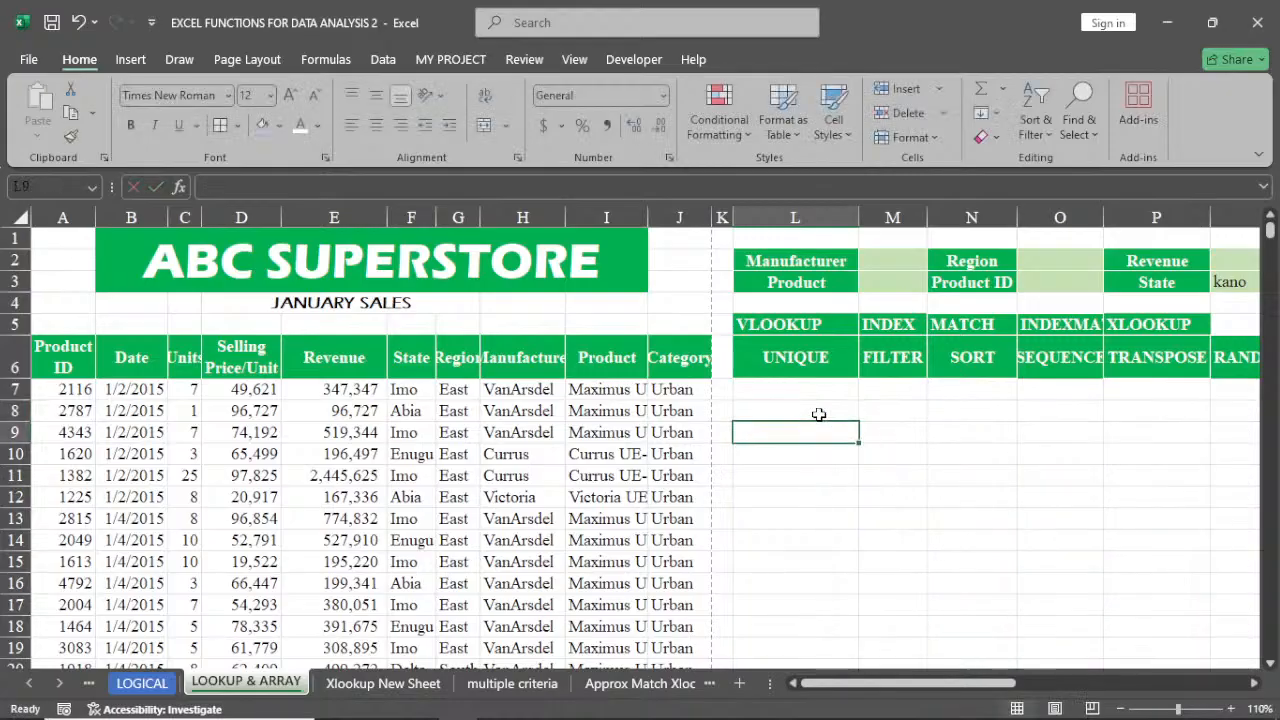
# Start a new FILTER formula in L8 using A6:J5562 as the array
pyautogui.click(818, 414)
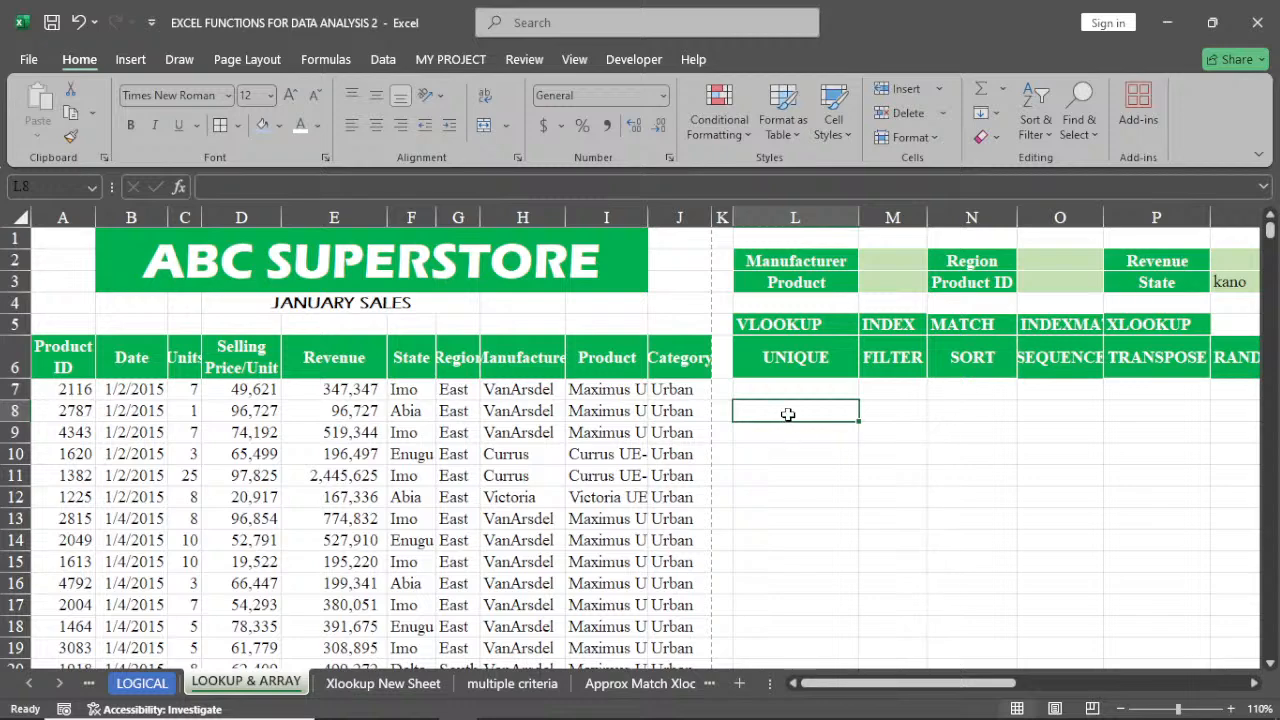
pyautogui.click(820, 258)
pyautogui.click(957, 261)
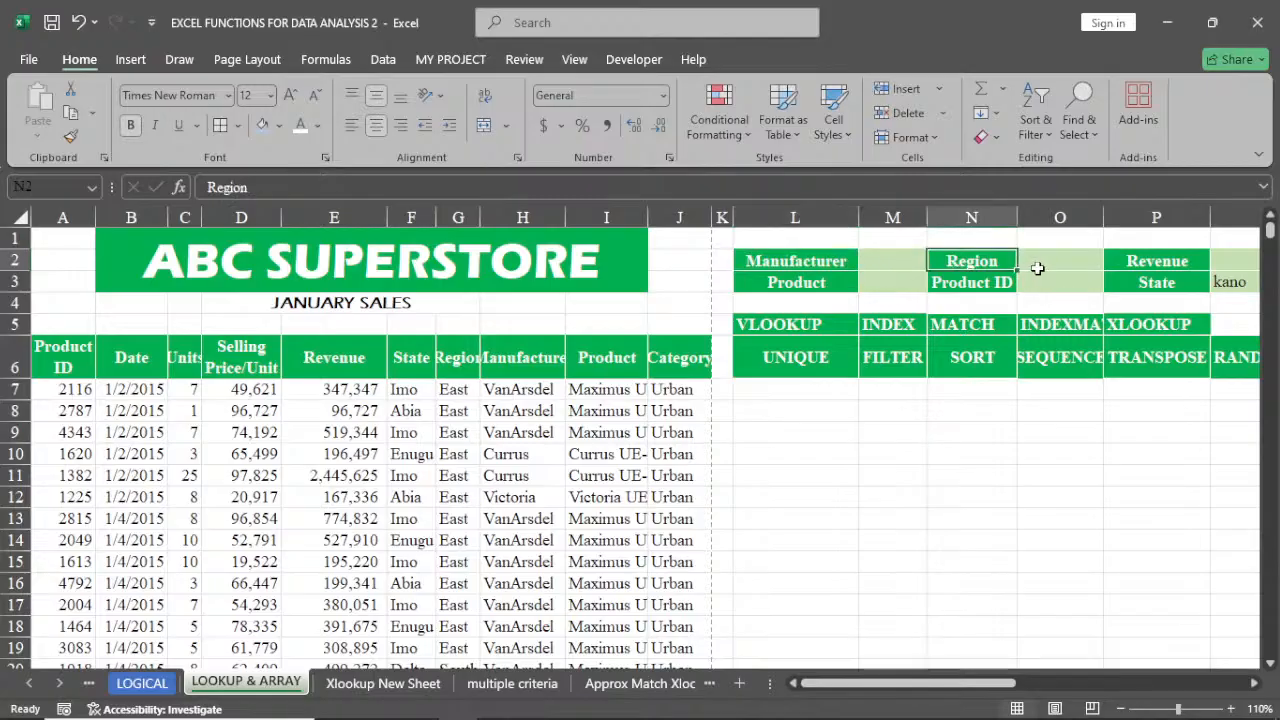
pyautogui.click(1148, 259)
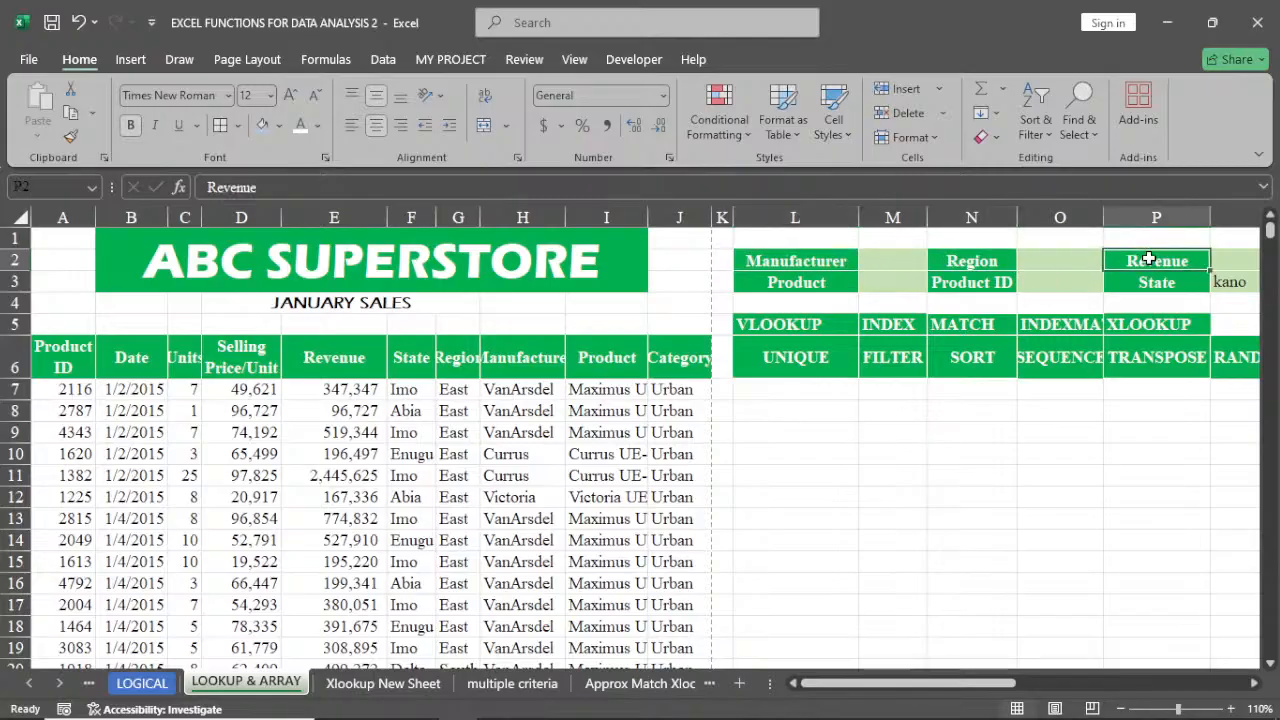
pyautogui.click(780, 412)
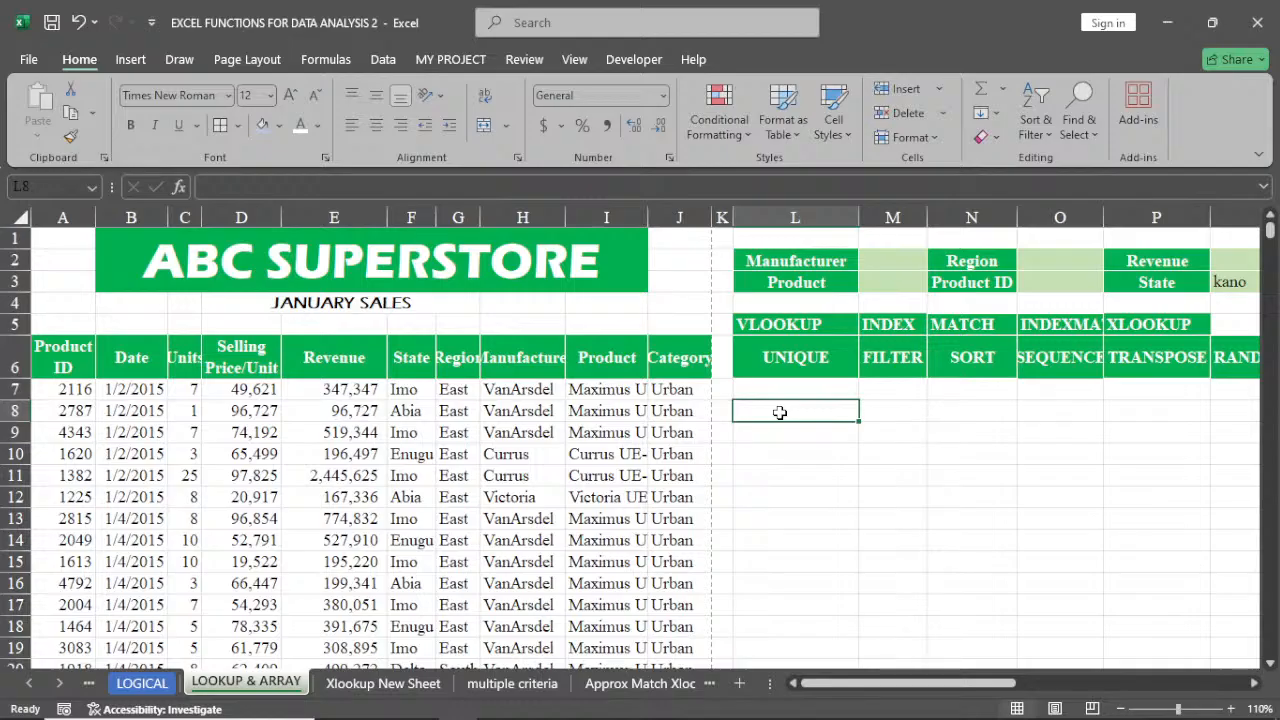
pyautogui.write('=fi')
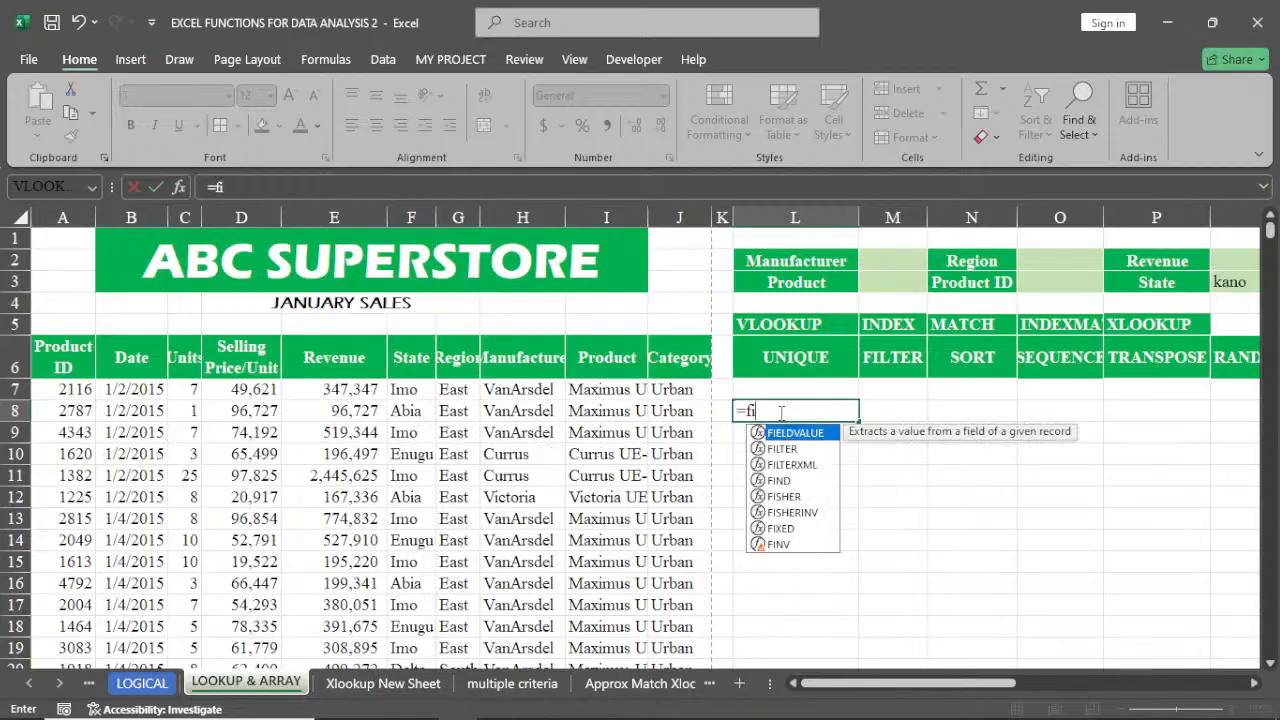
pyautogui.doubleClick(784, 447)
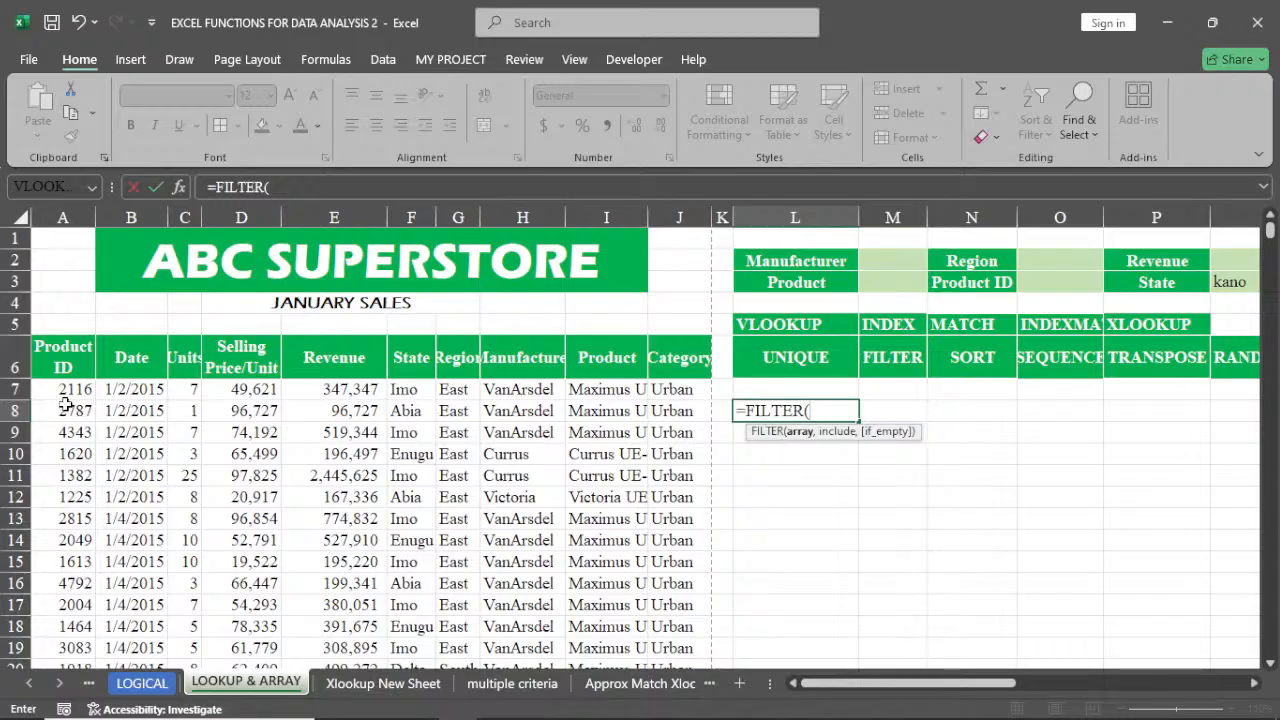
pyautogui.click(64, 368)
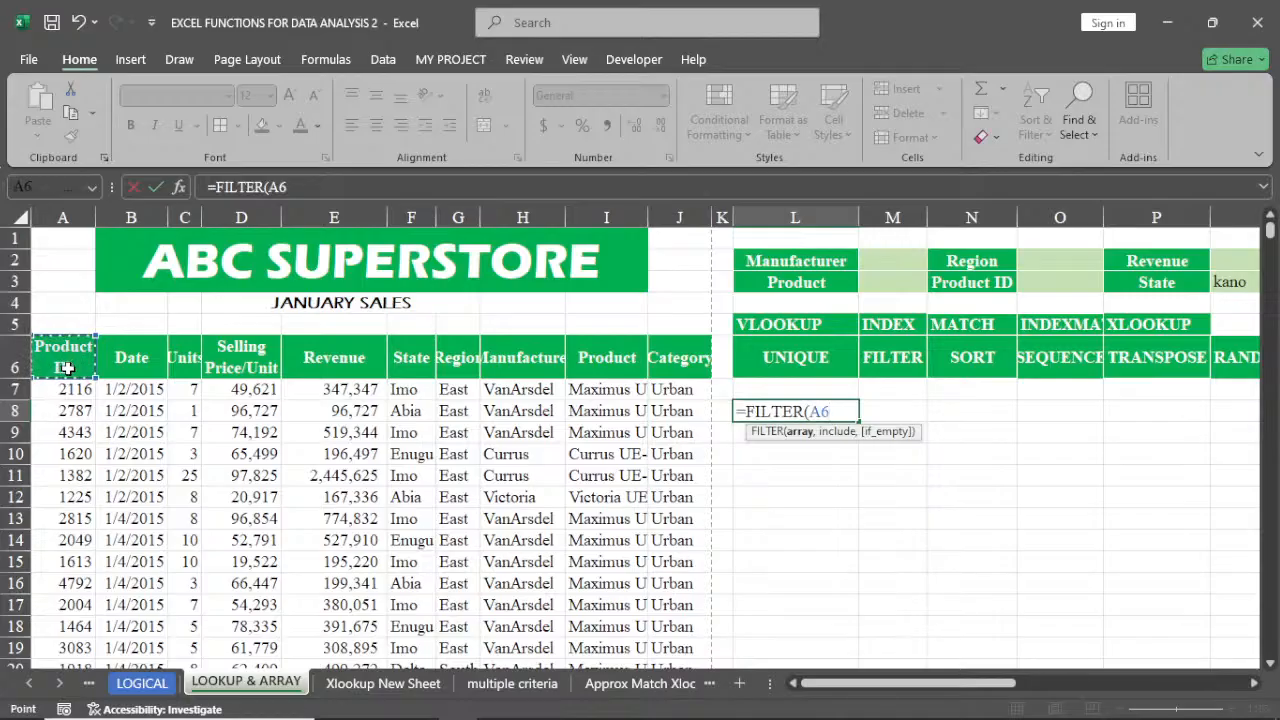
pyautogui.hotkey('ctrl', 'shift', 'Right')
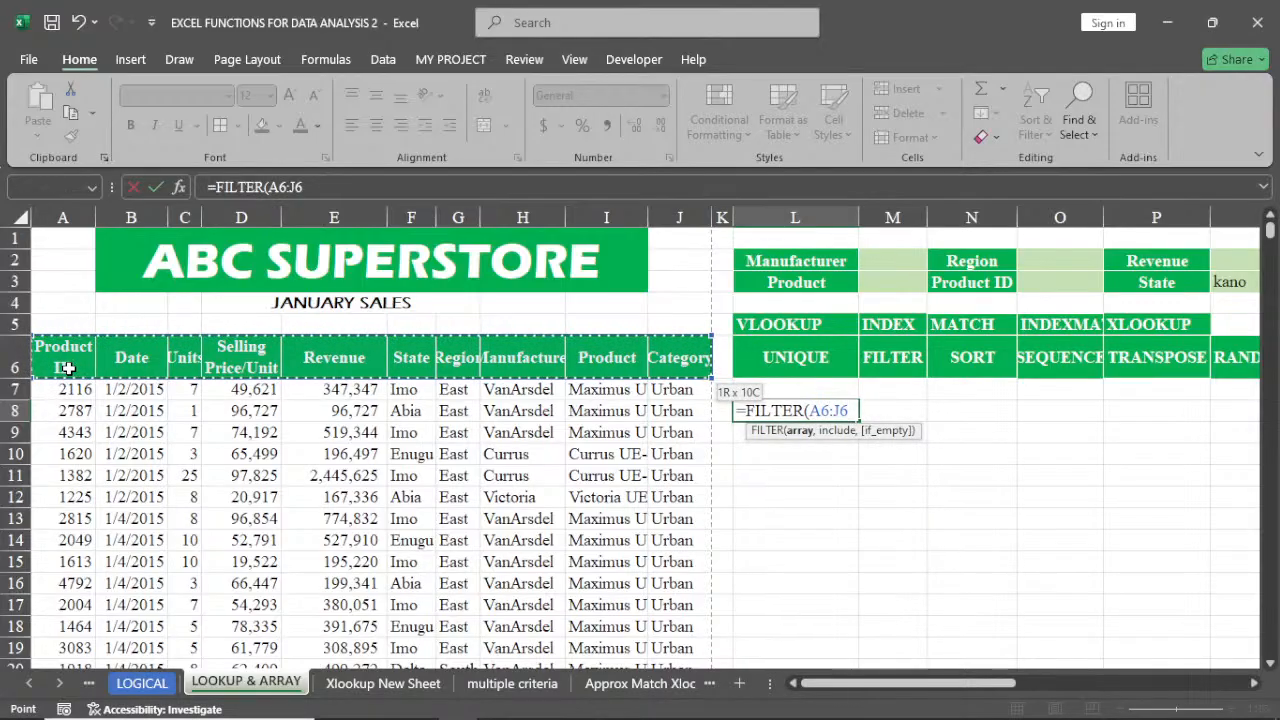
pyautogui.hotkey('ctrl', 'shift', 'Down')
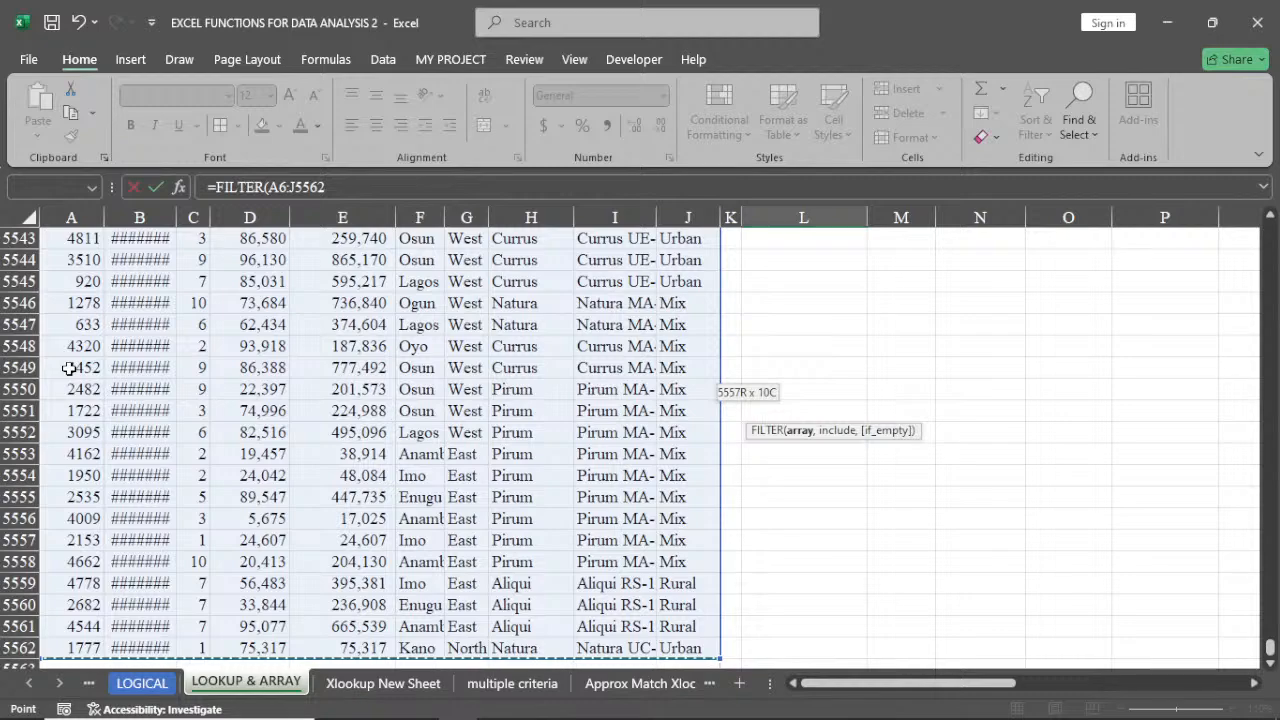
pyautogui.hotkey('ctrl', 'BackSpace')
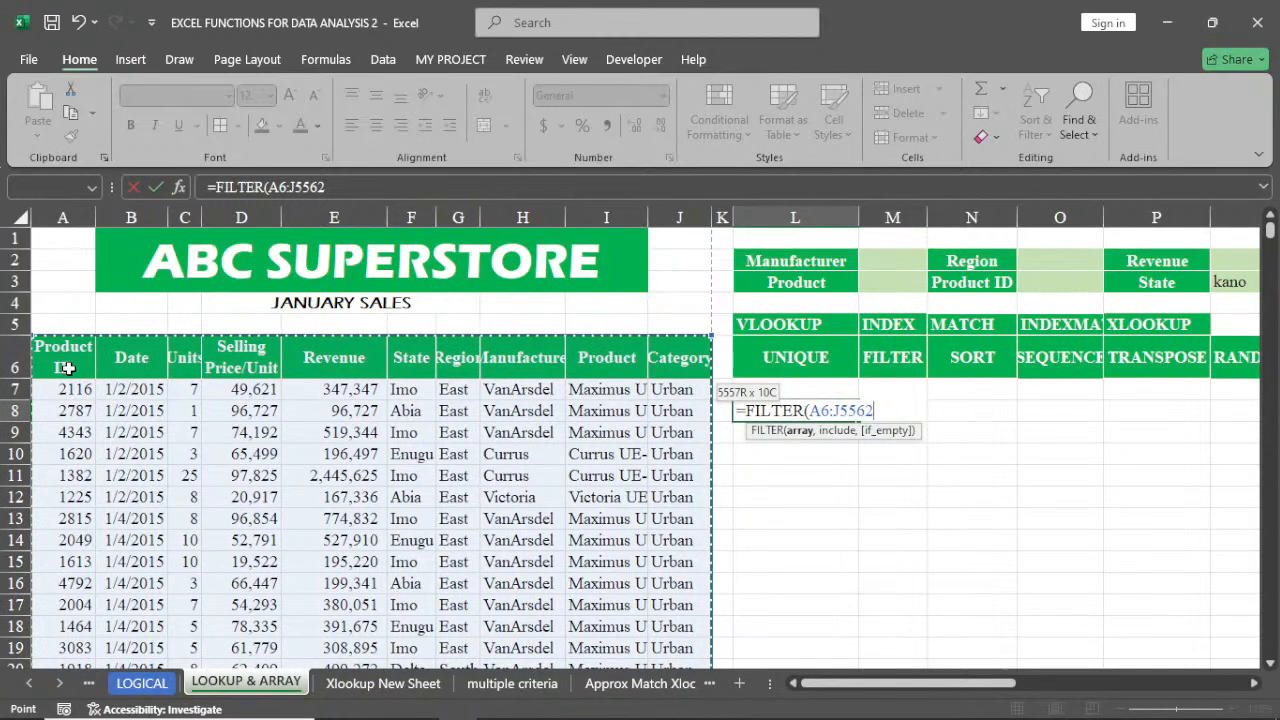
pyautogui.write(',')
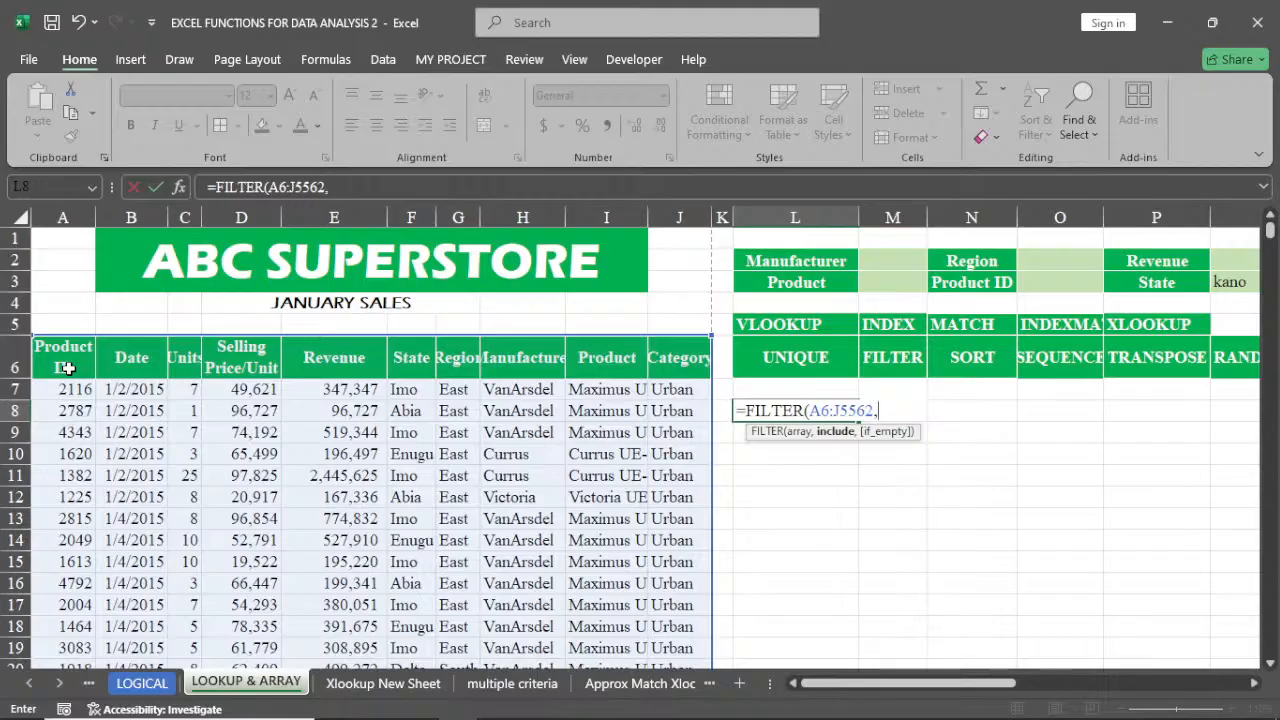
# Add the Manufacturer condition (H6:H5562=M2) as the first include criterion
pyautogui.write('(')
pyautogui.click(506, 356)
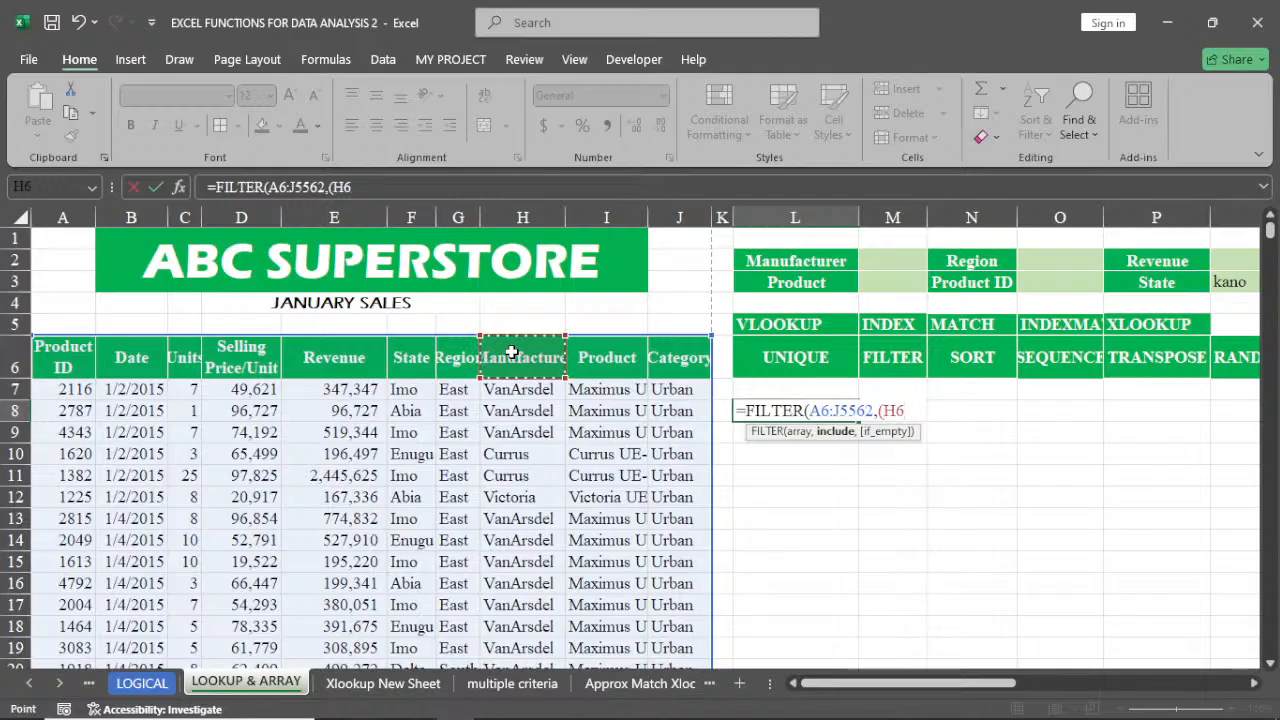
pyautogui.hotkey('ctrl', 'shift', 'Down')
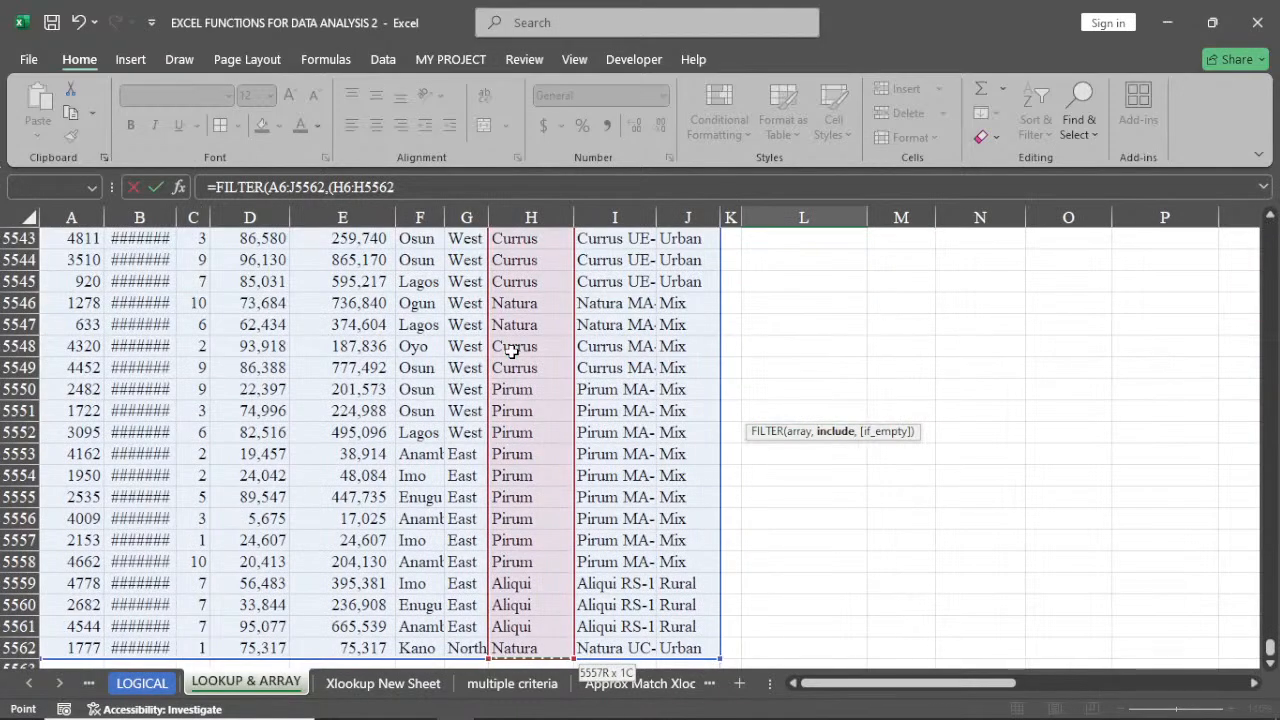
pyautogui.hotkey('ctrl', 'BackSpace')
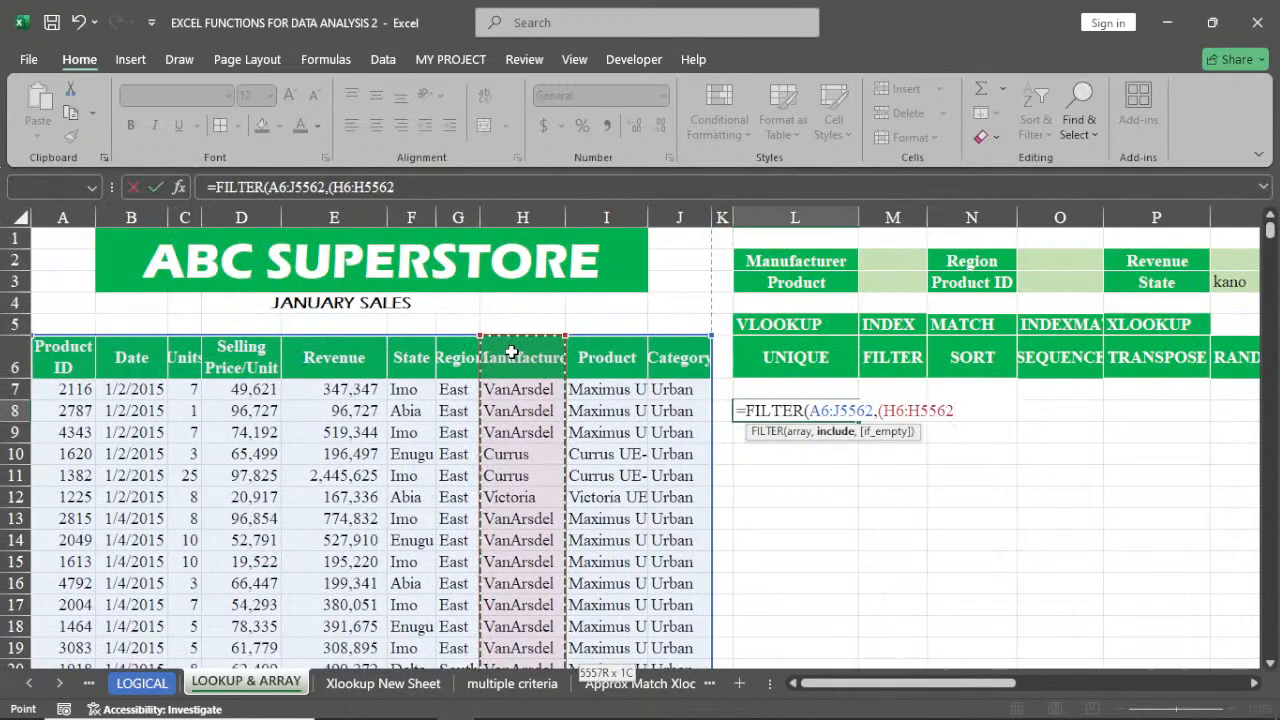
pyautogui.write('=')
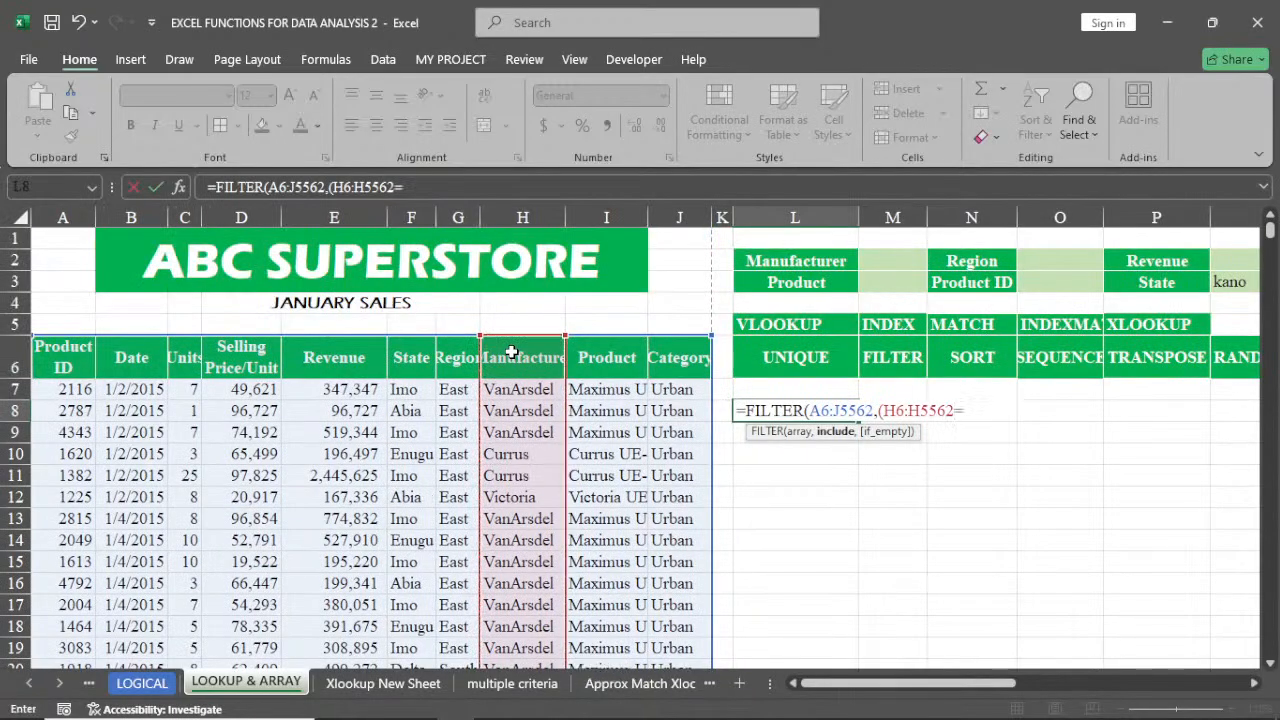
pyautogui.click(880, 259)
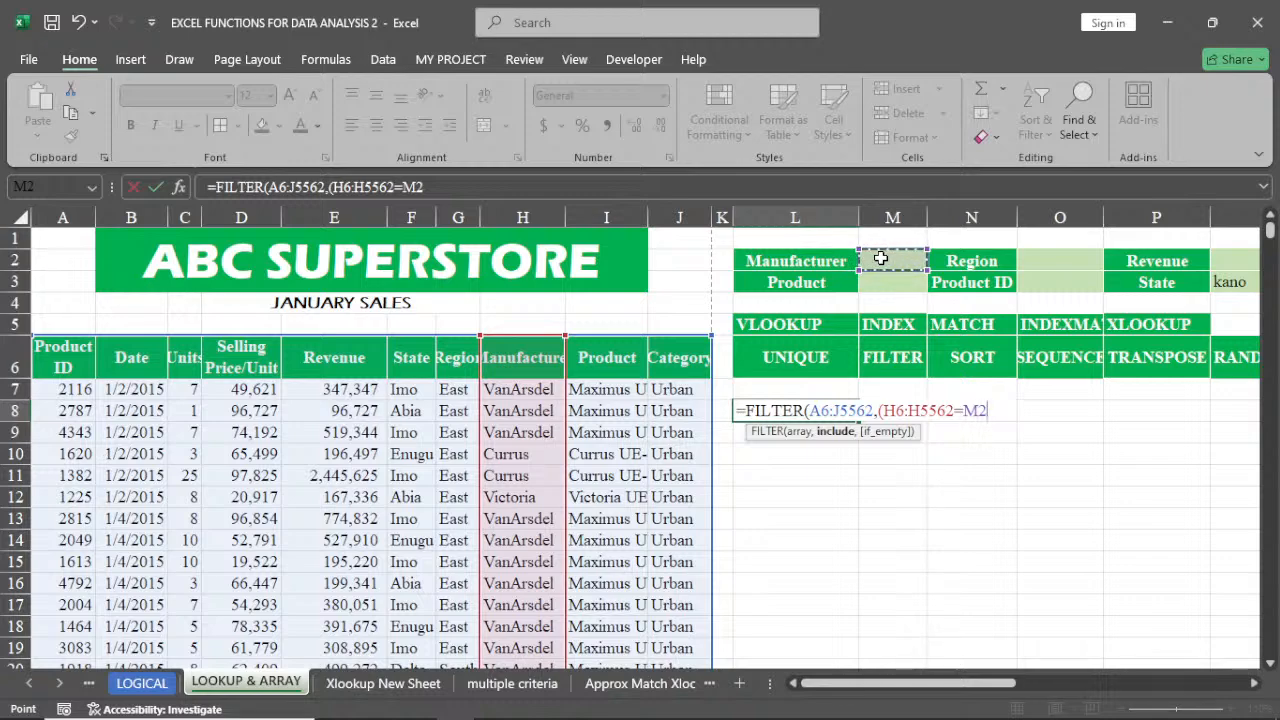
pyautogui.write(')')
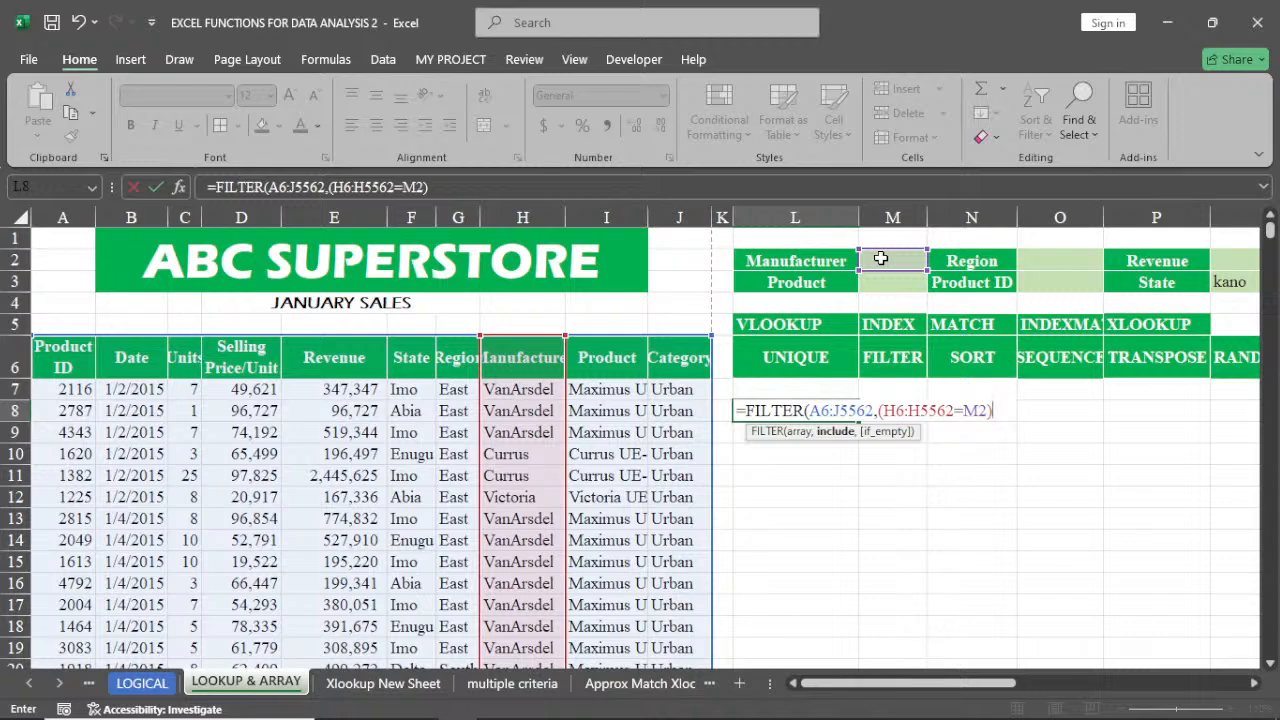
# Multiply in the Region condition (G6:G5562=O2) as a second include criterion of the FILTER formula
pyautogui.write('*')
pyautogui.write('(')
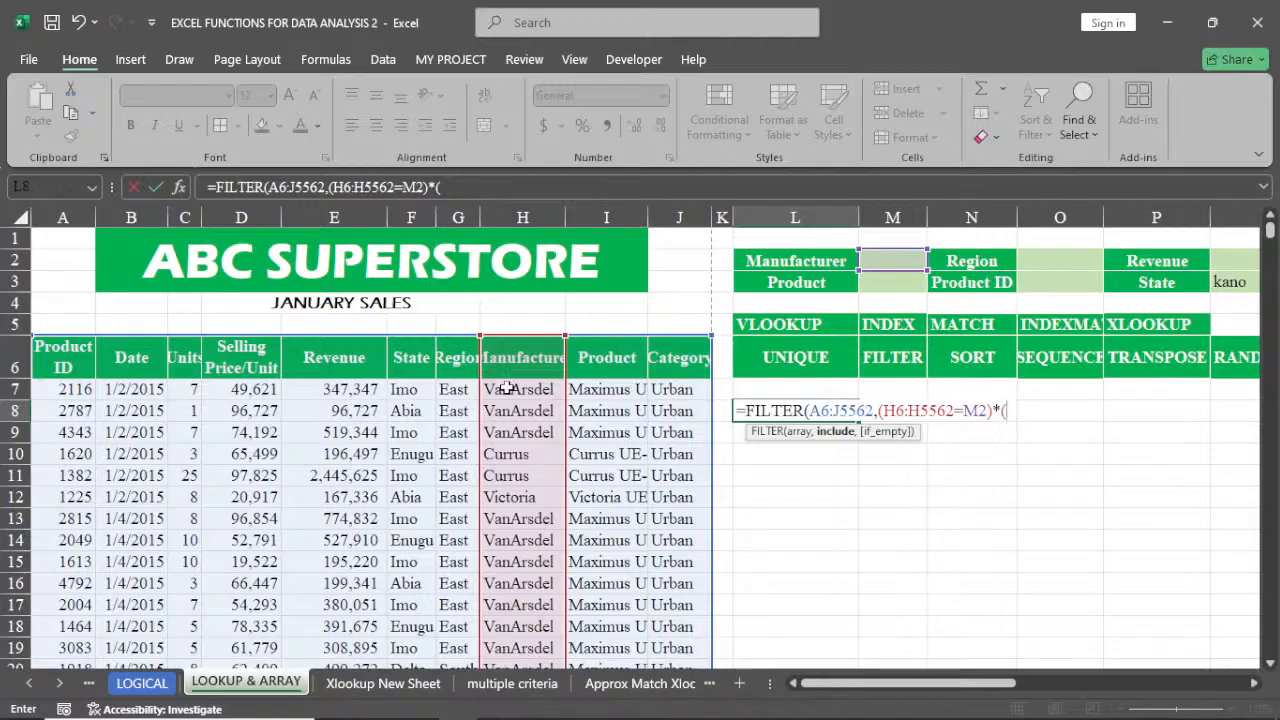
pyautogui.click(453, 358)
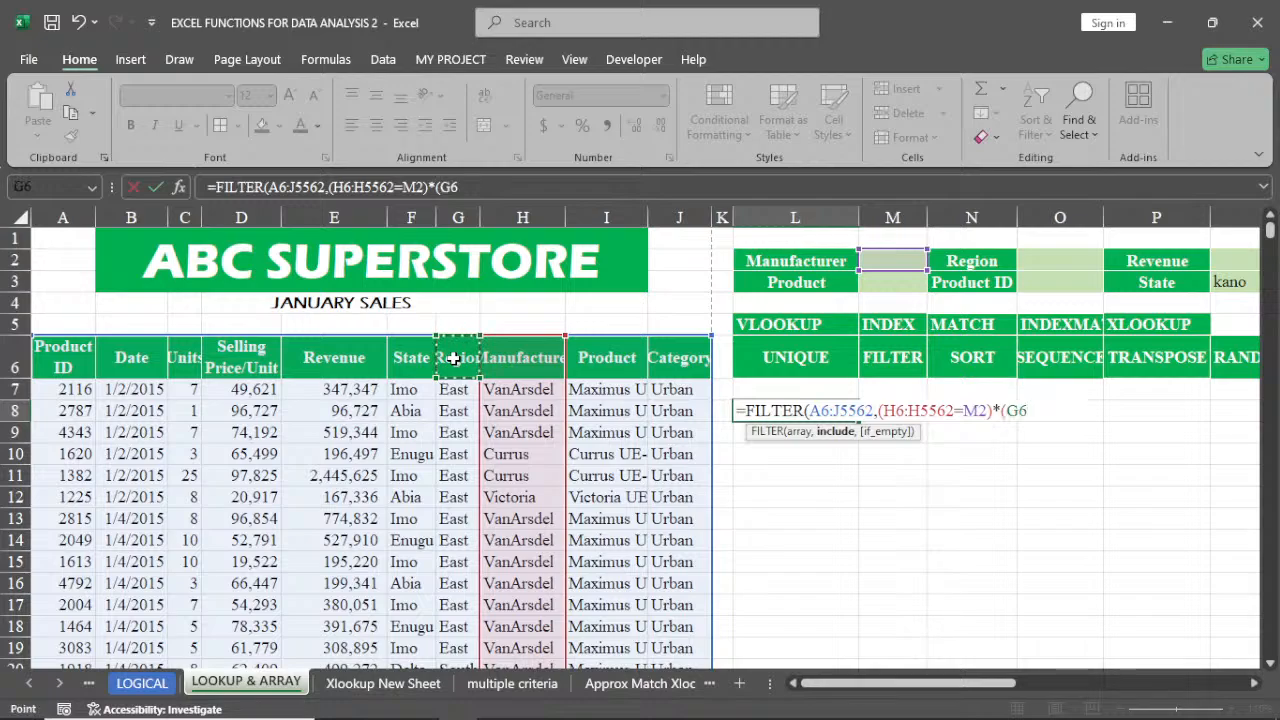
pyautogui.hotkey('ctrl', 'shift', 'Down')
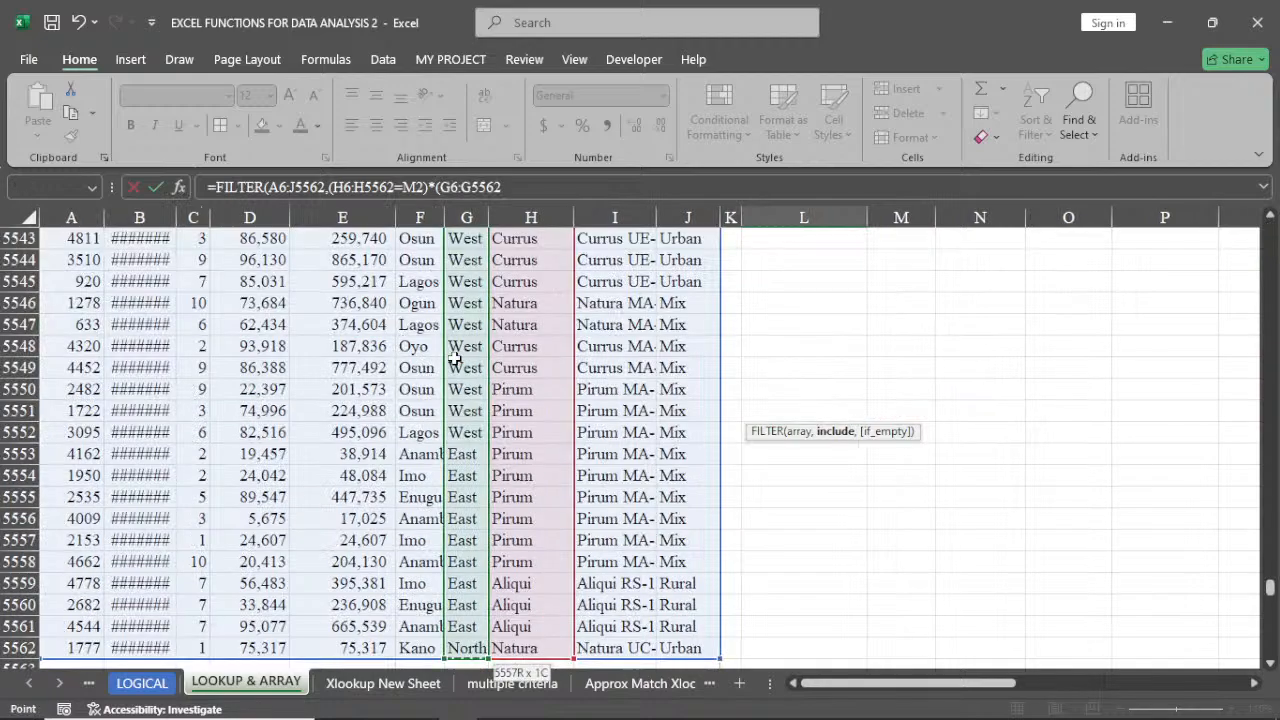
pyautogui.hotkey('ctrl', 'BackSpace')
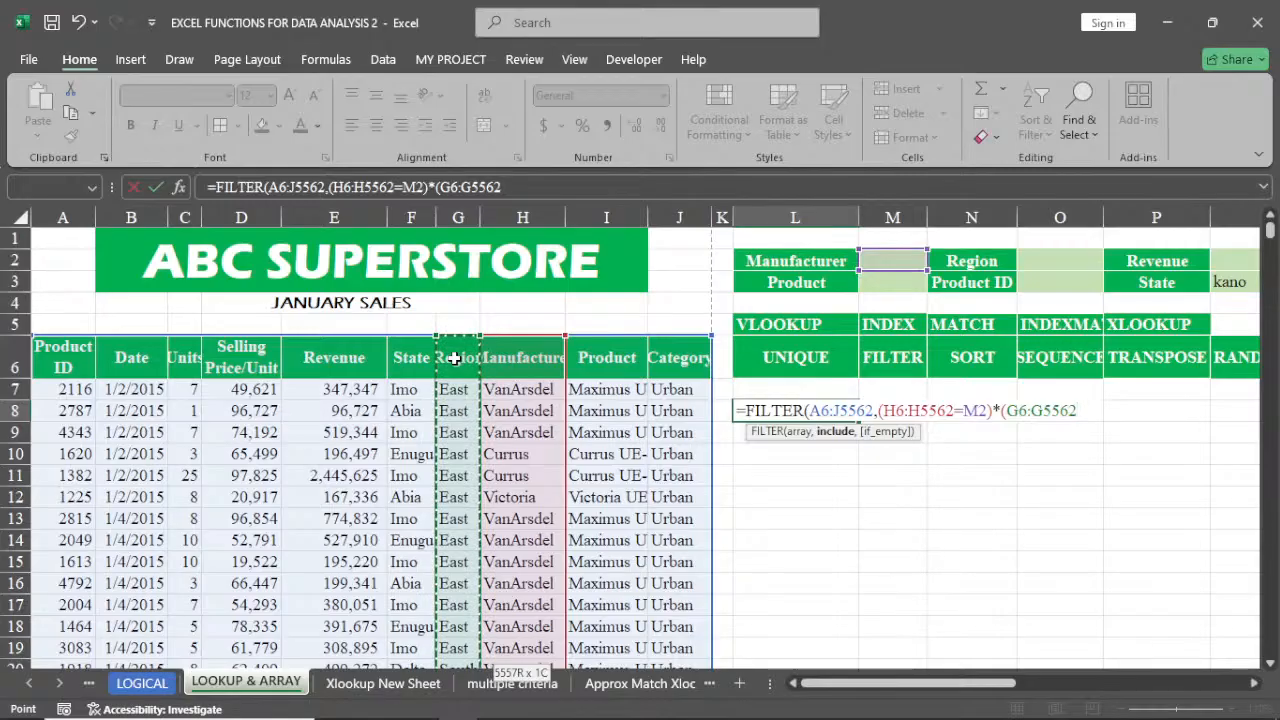
pyautogui.write('=')
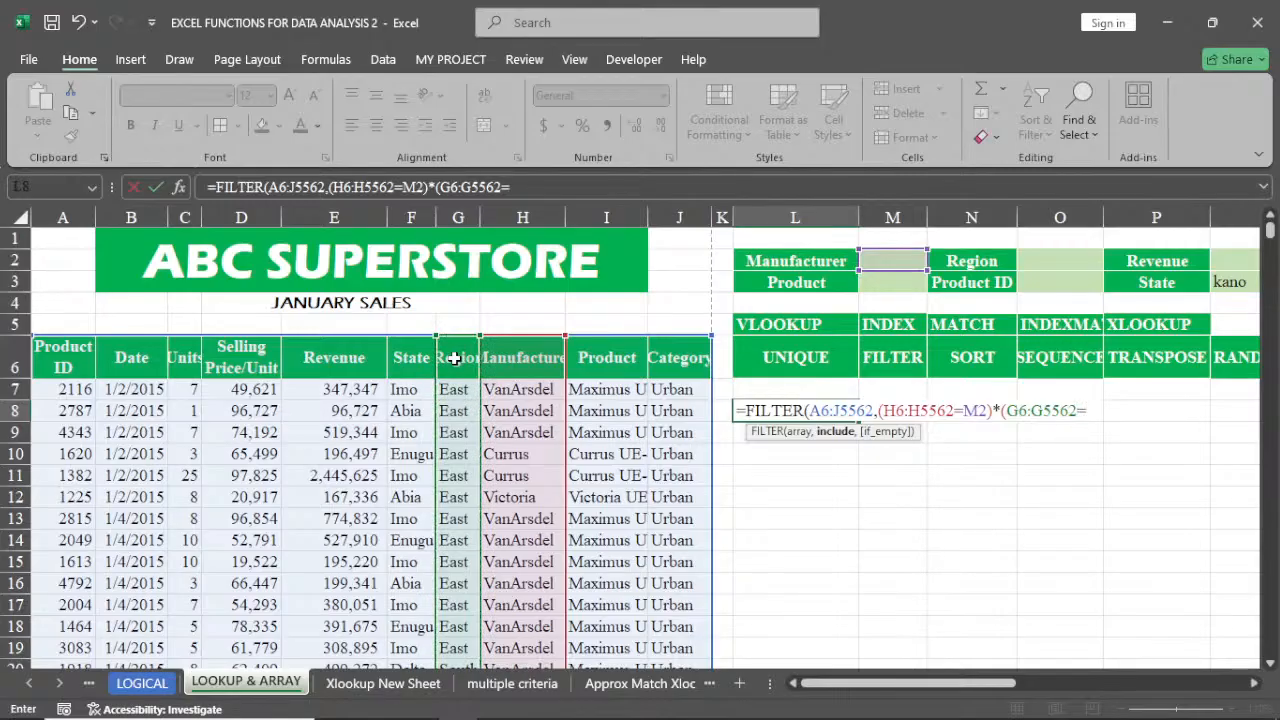
pyautogui.click(1037, 261)
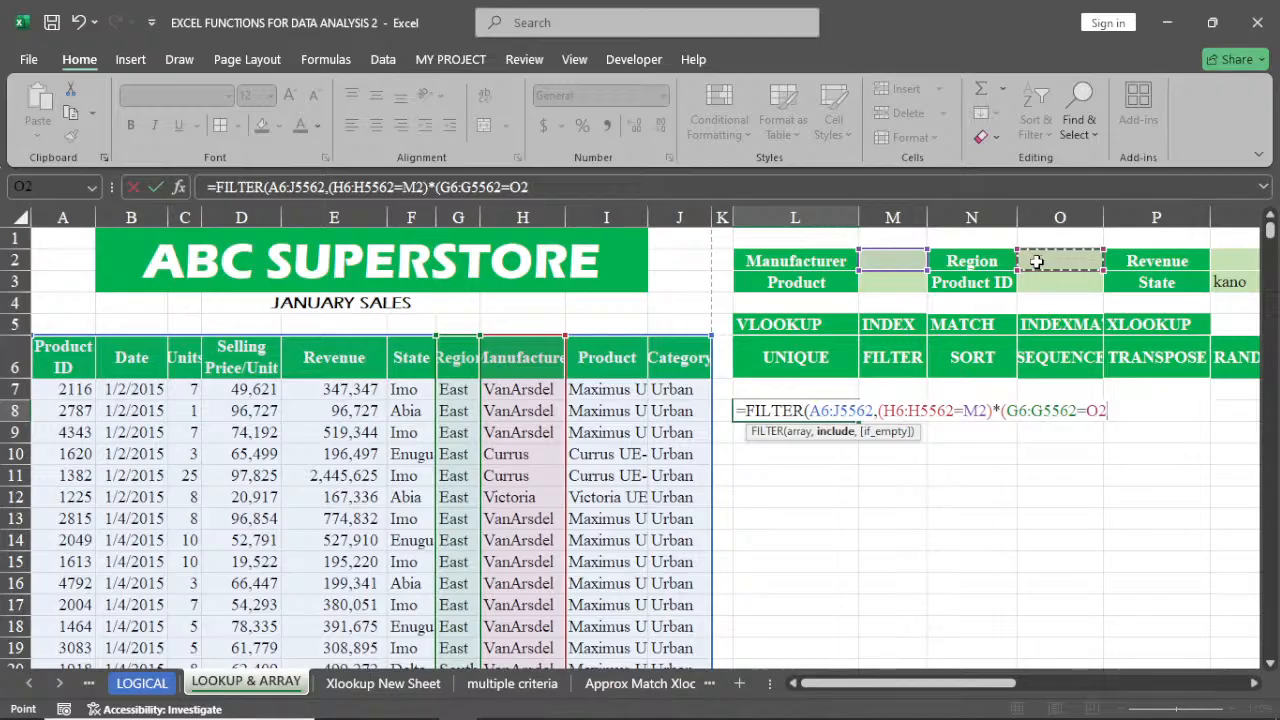
pyautogui.write(')')
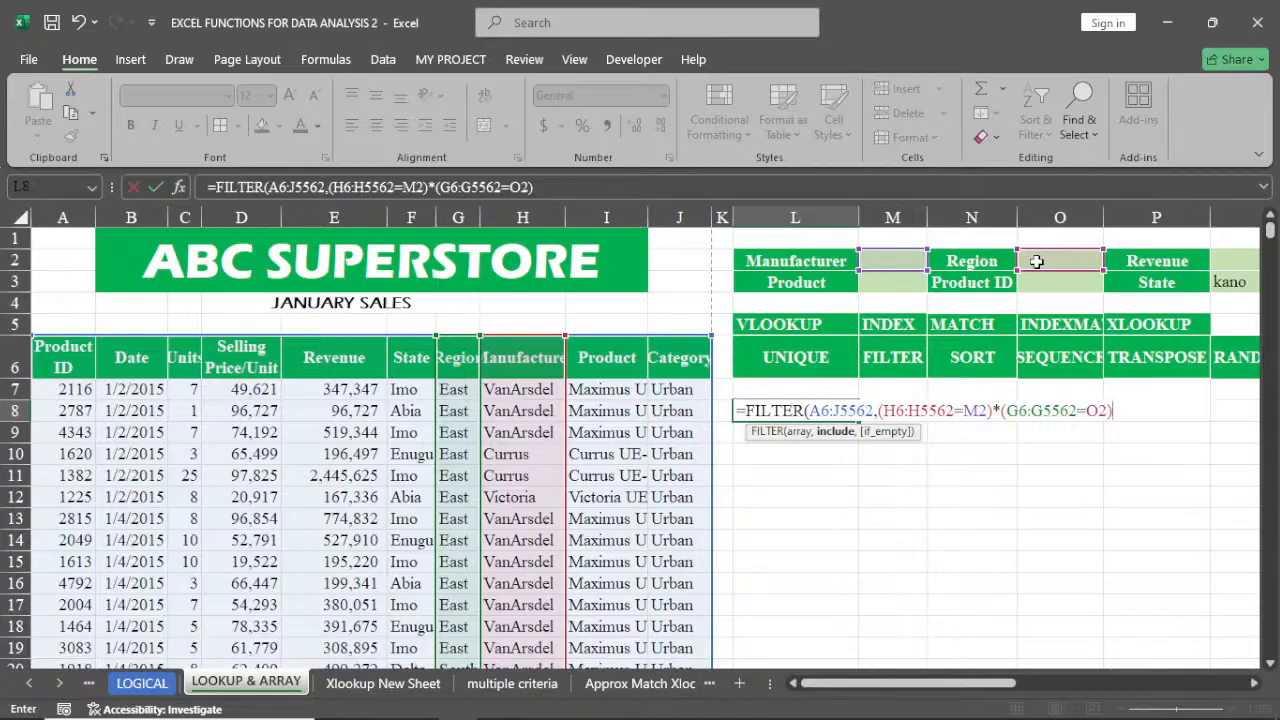
# Multiply in the Revenue condition (E6:E5562>Q2), close the FILTER formula and enter it in L8
pyautogui.write('*(')
pyautogui.click(319, 362)
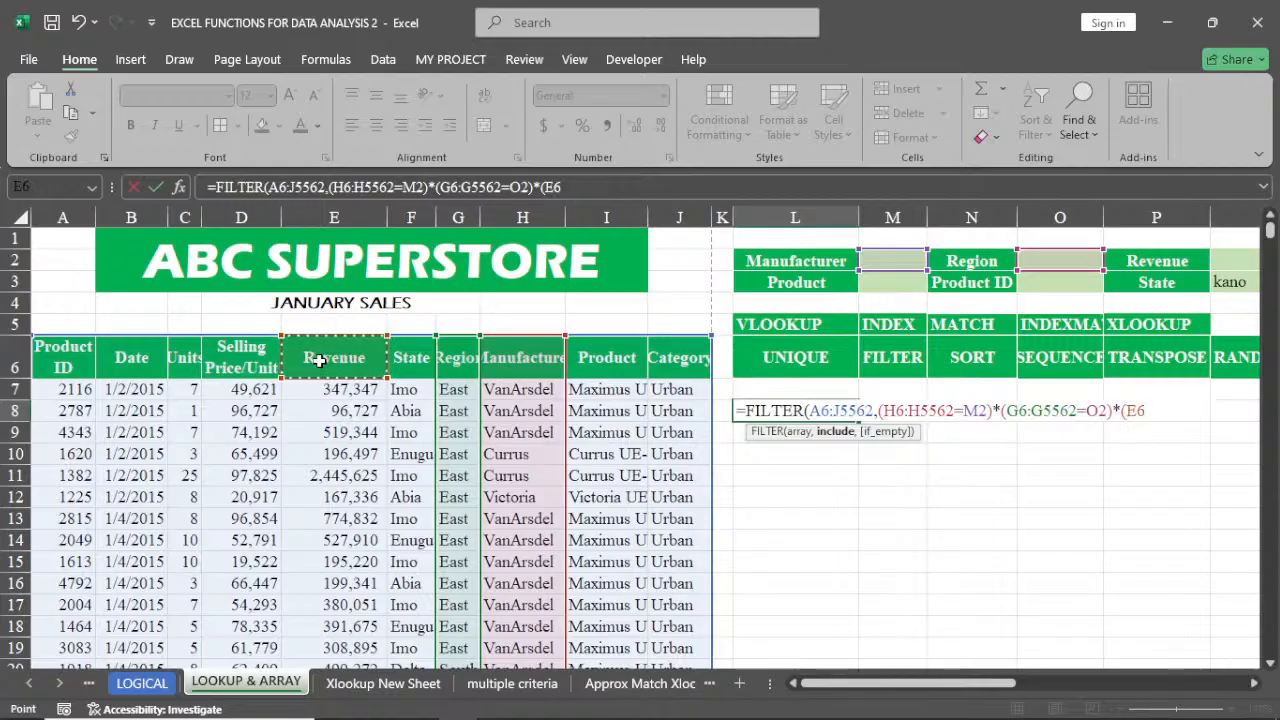
pyautogui.hotkey('ctrl', 'shift', 'Down')
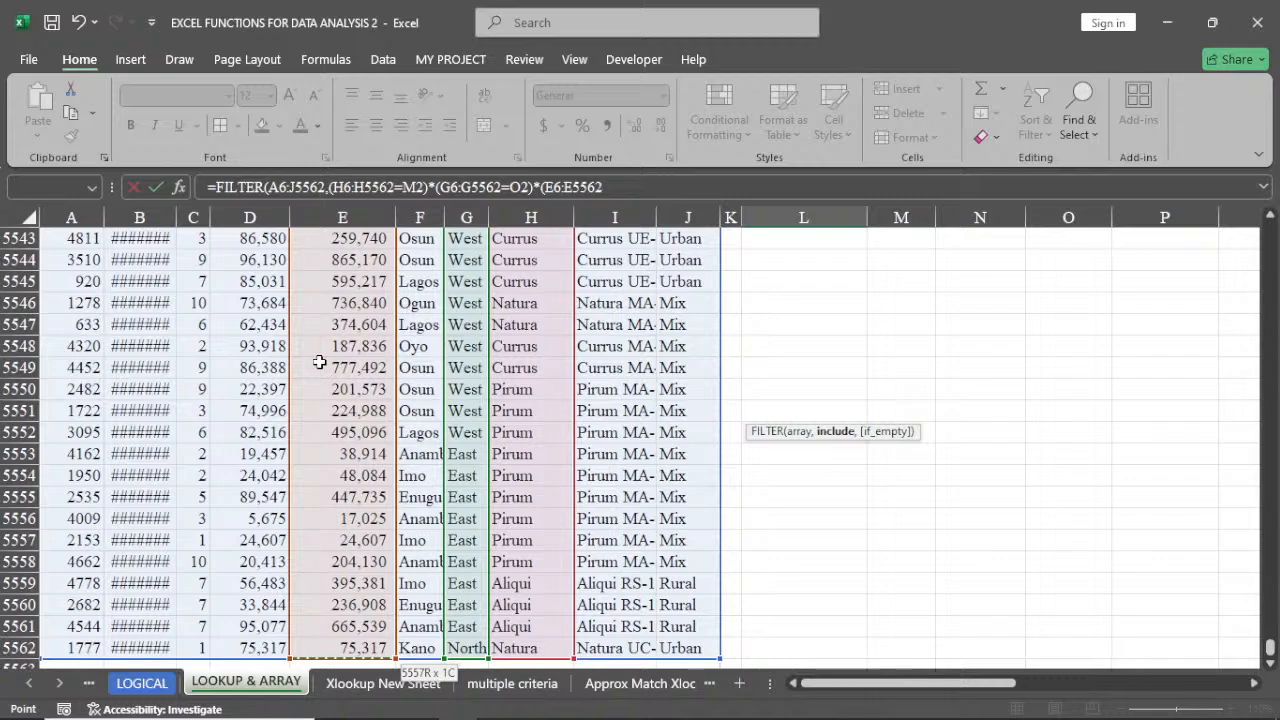
pyautogui.hotkey('ctrl', 'BackSpace')
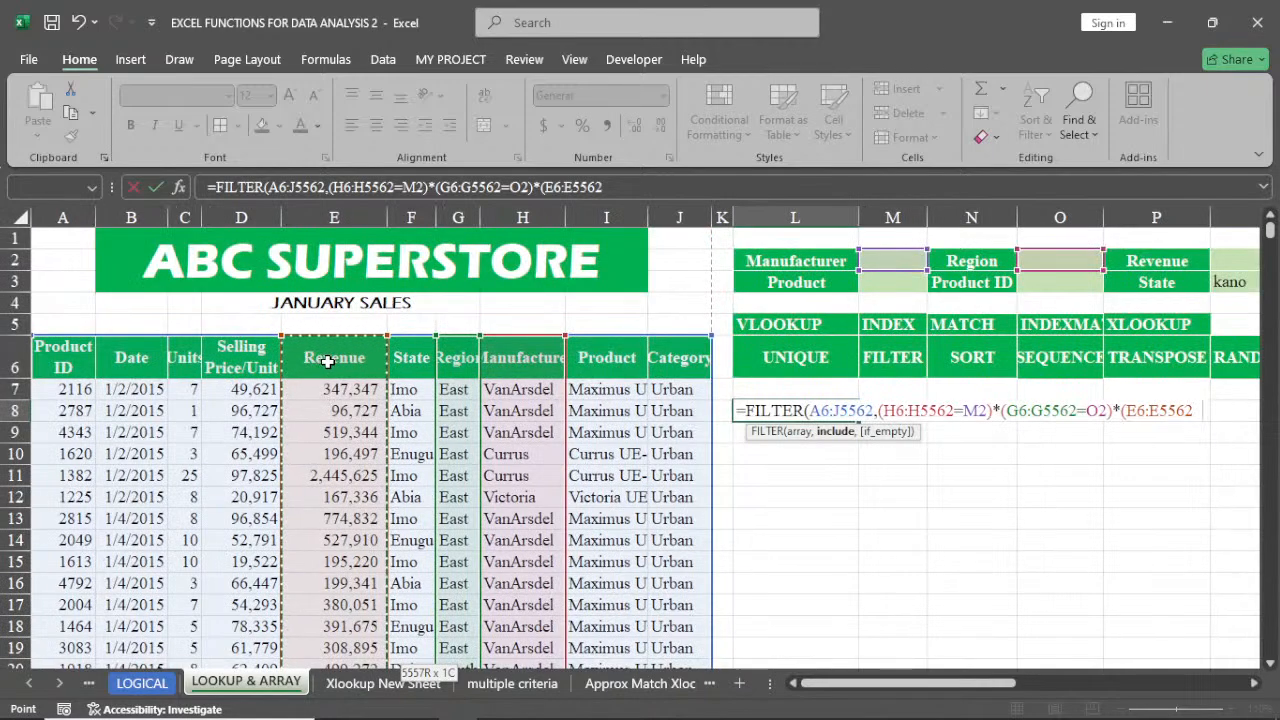
pyautogui.write('=')
pyautogui.press('BackSpace')
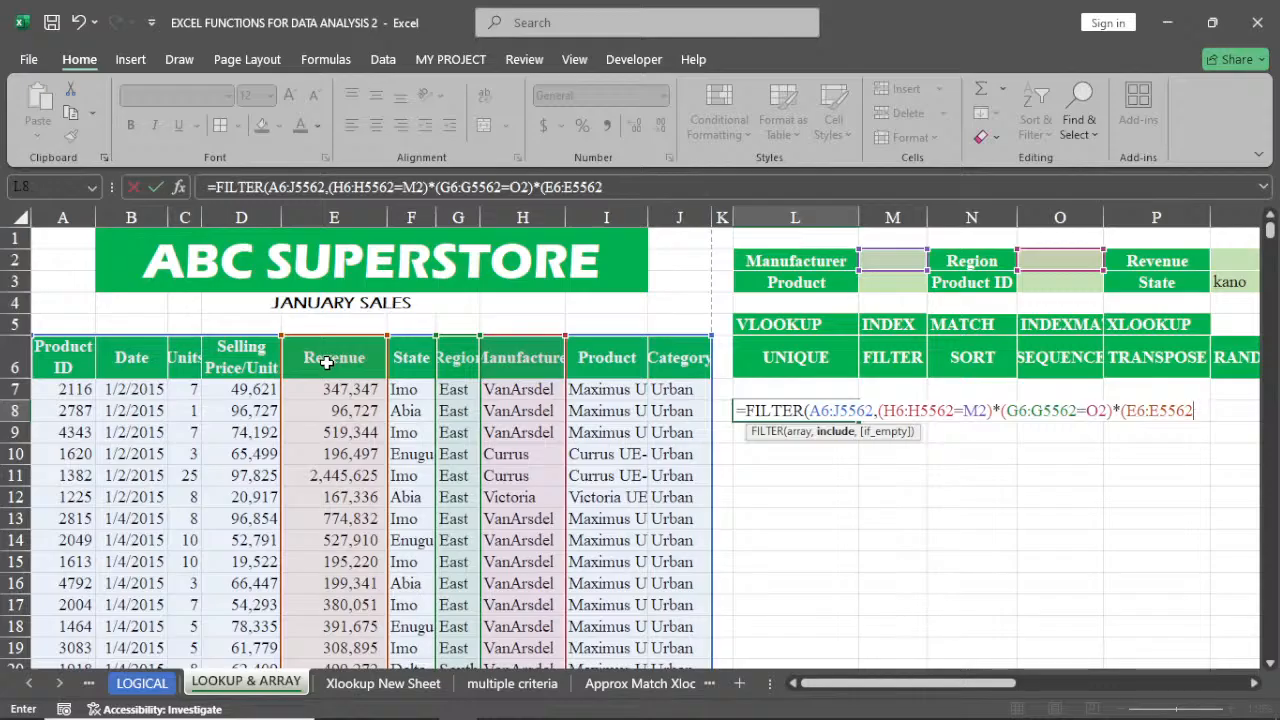
pyautogui.write('>')
pyautogui.click(1222, 262)
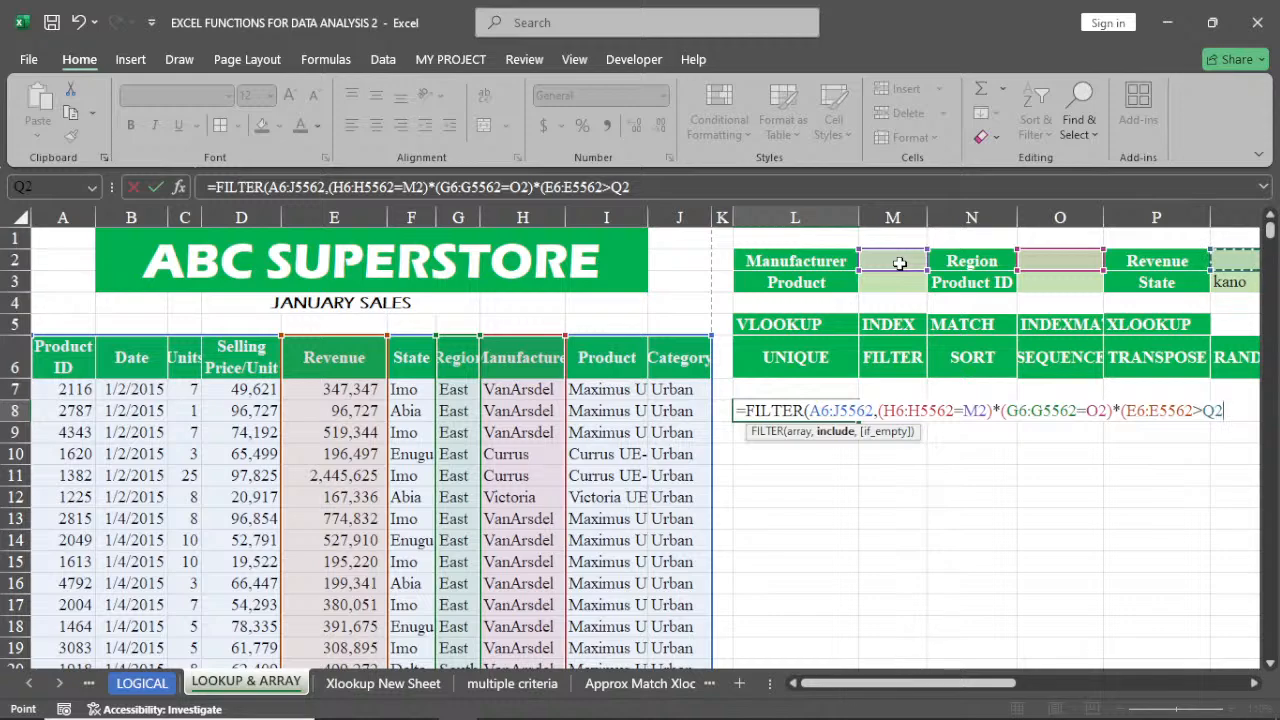
pyautogui.write('))')
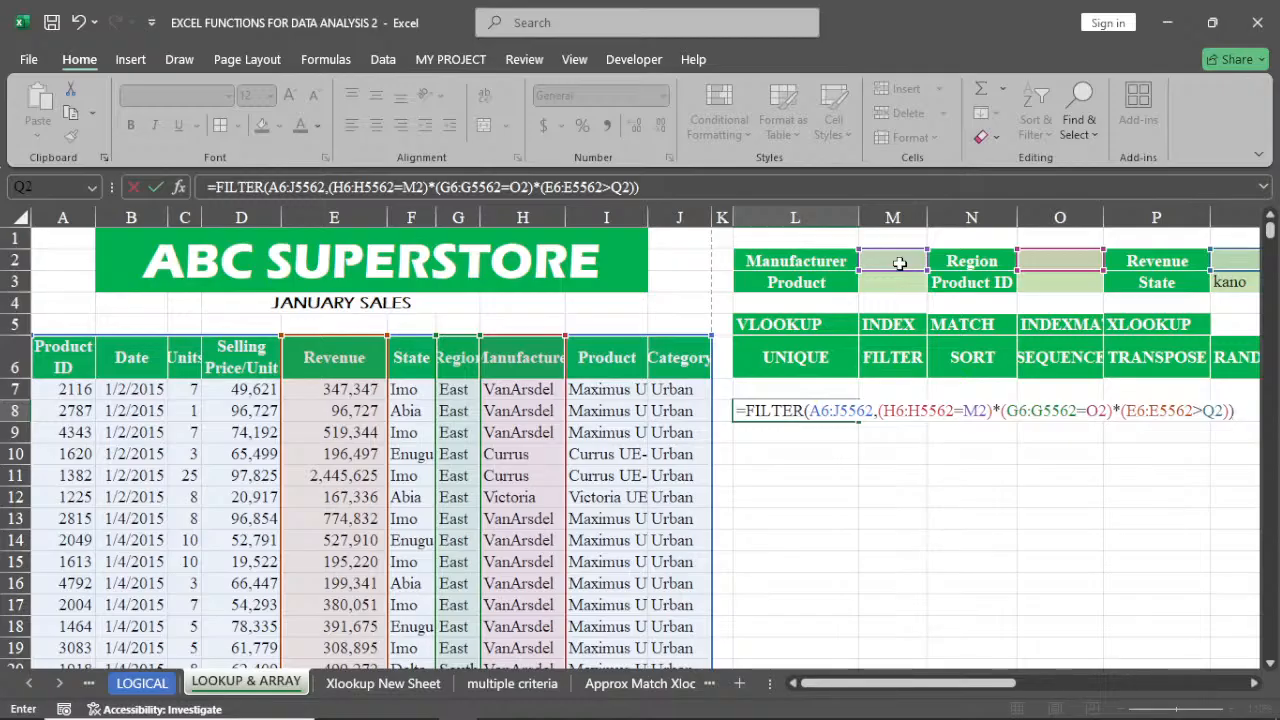
pyautogui.press('Return')
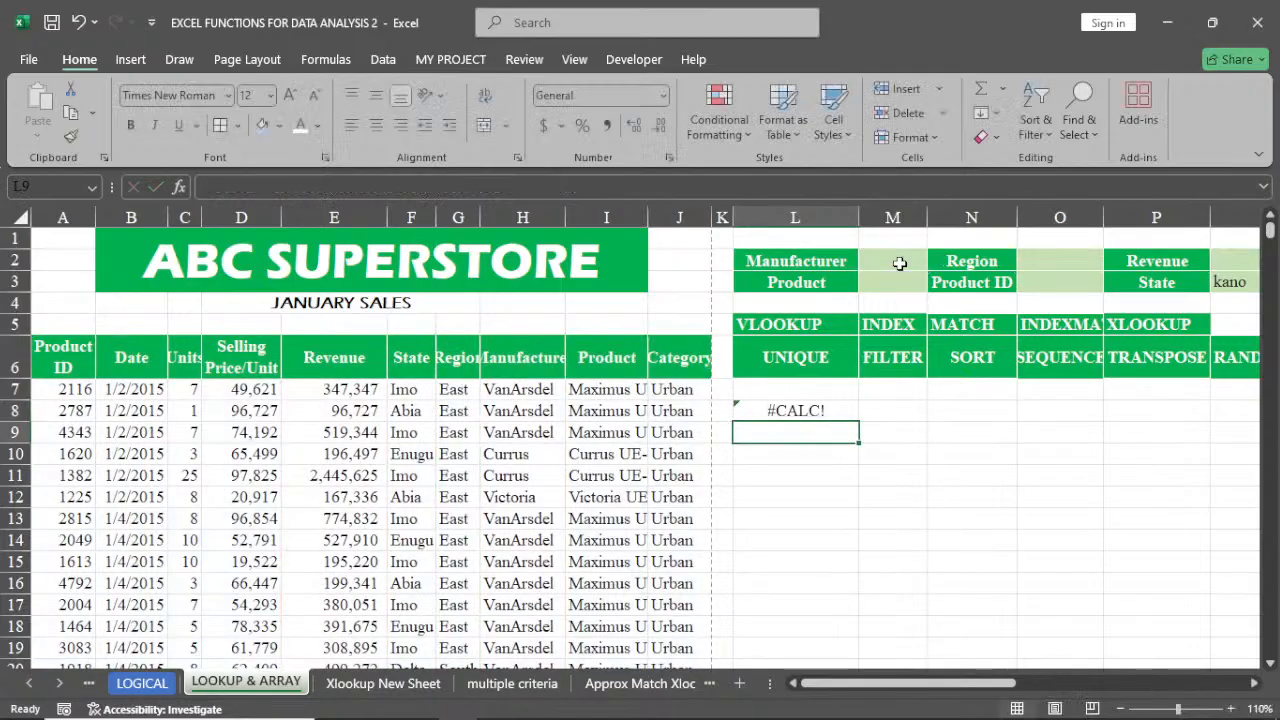
# Enter 2000000 as the Revenue criterion in Q2
pyautogui.click(811, 412)
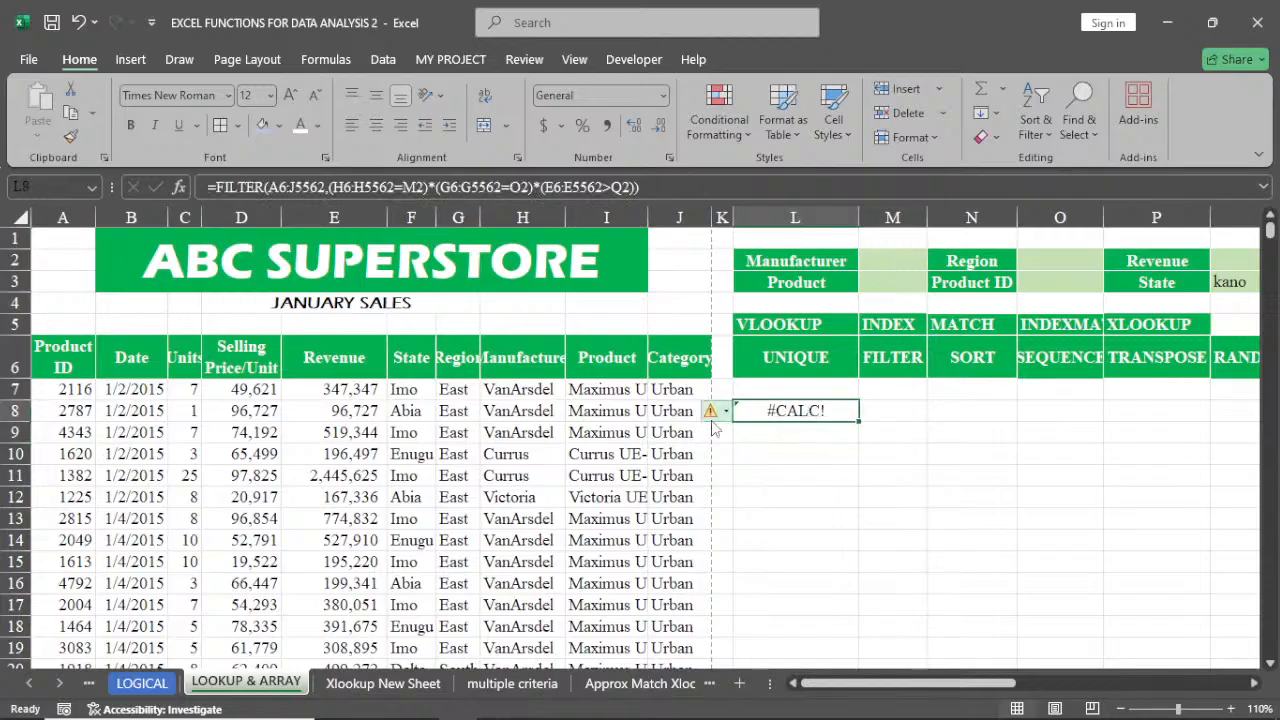
pyautogui.moveTo(715, 418)
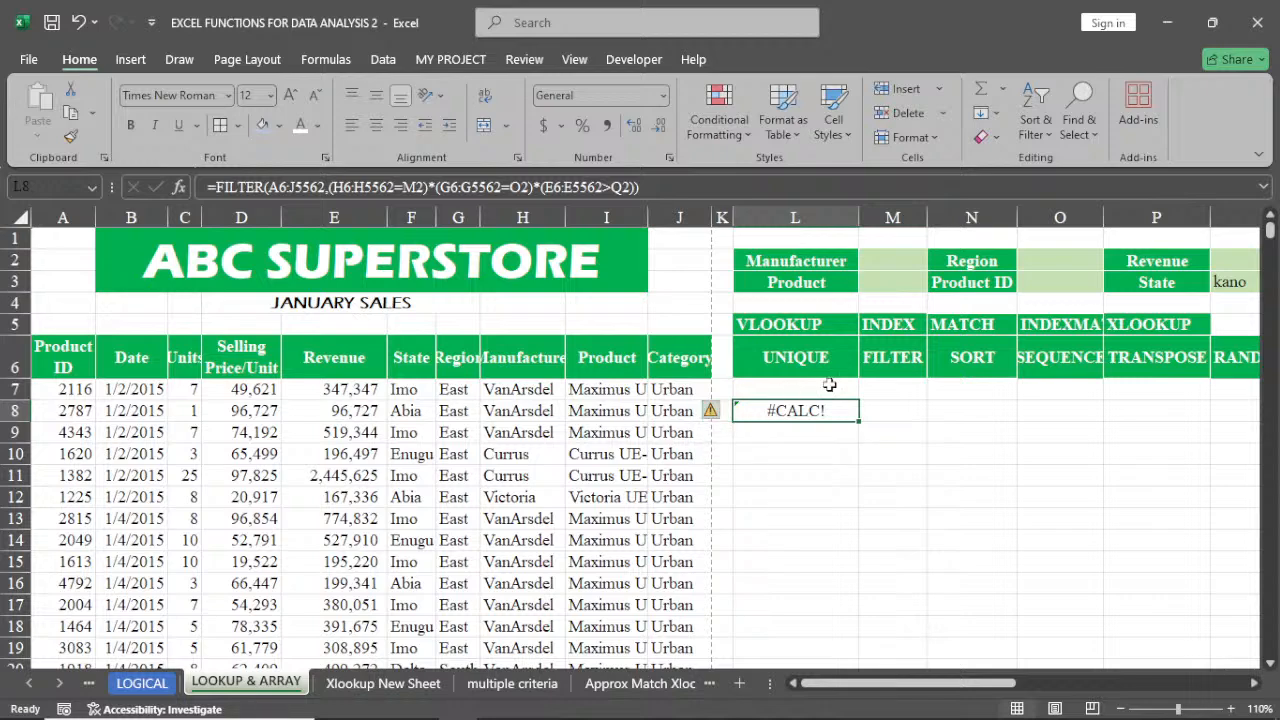
pyautogui.click(1237, 262)
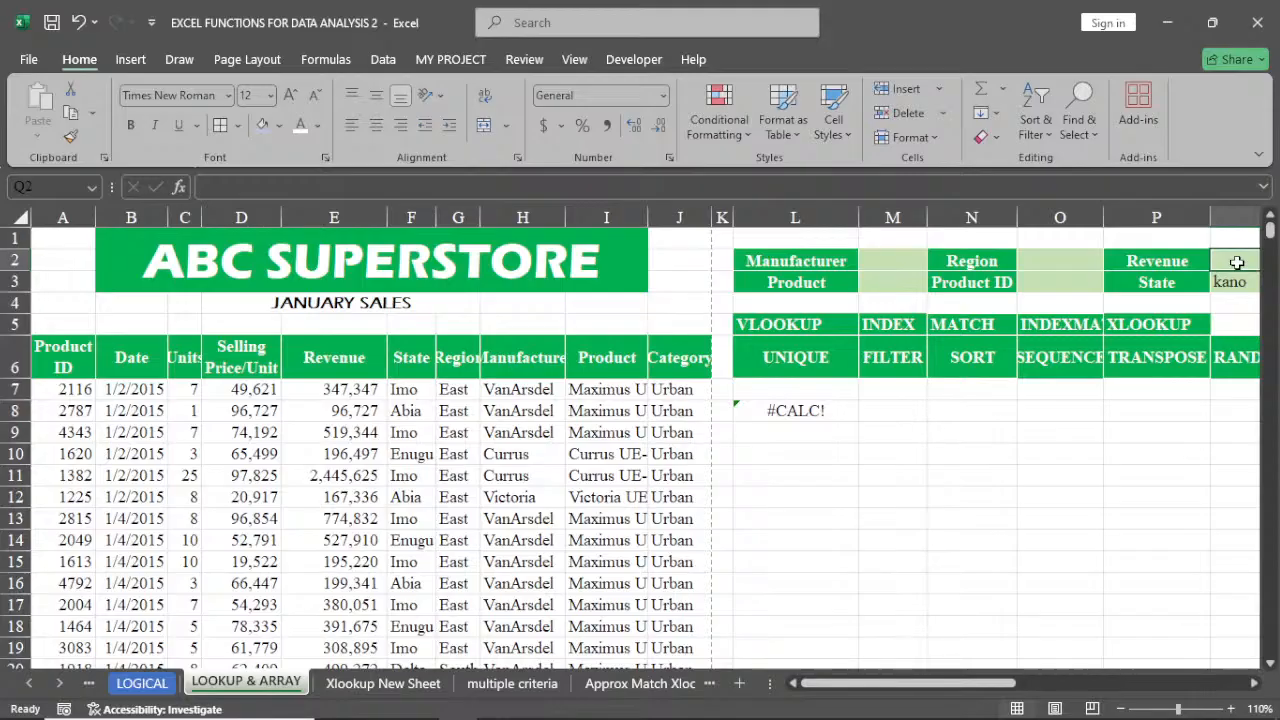
pyautogui.write('2')
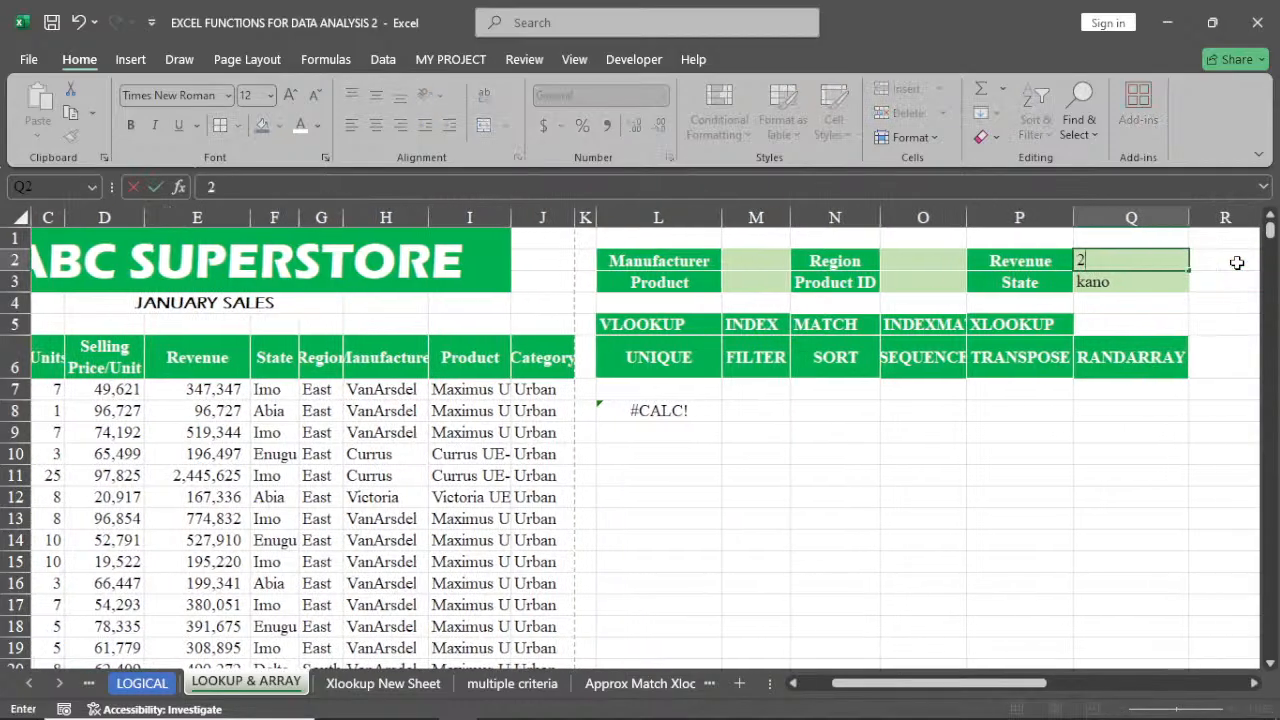
pyautogui.write('000000')
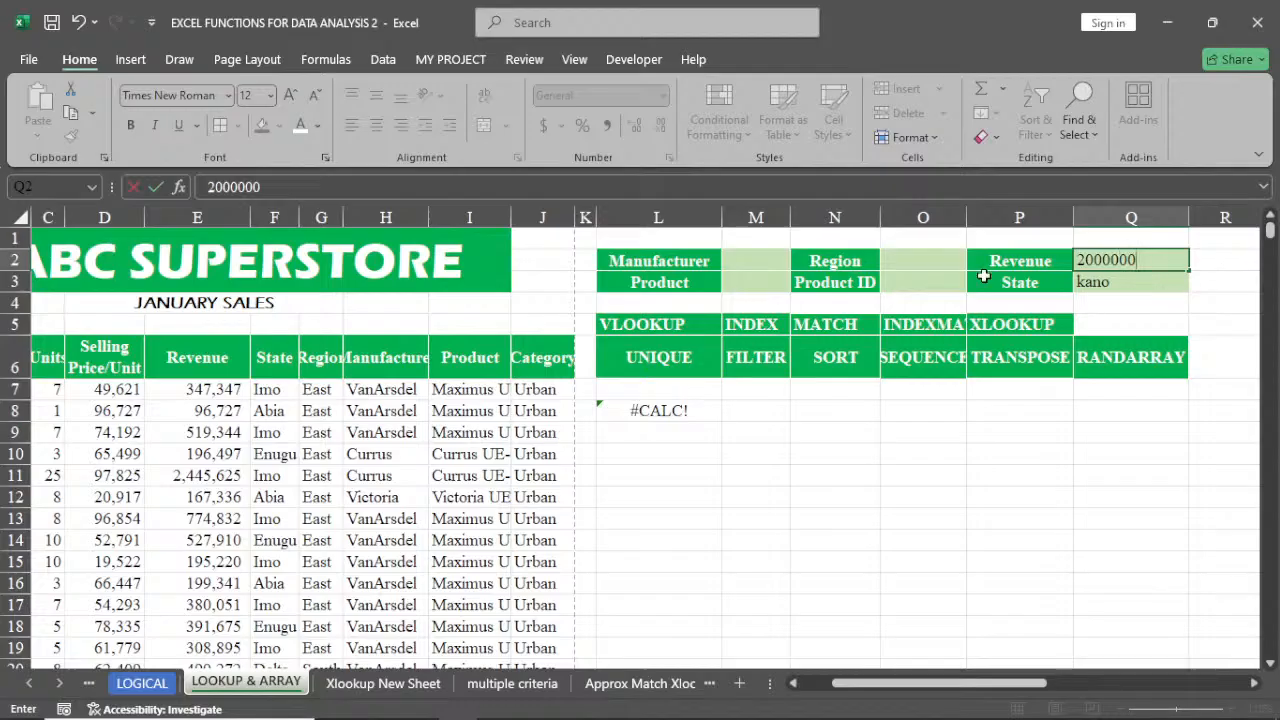
# Enter east as the Region criterion in O2 and currus as the Manufacturer criterion in M2
pyautogui.click(932, 260)
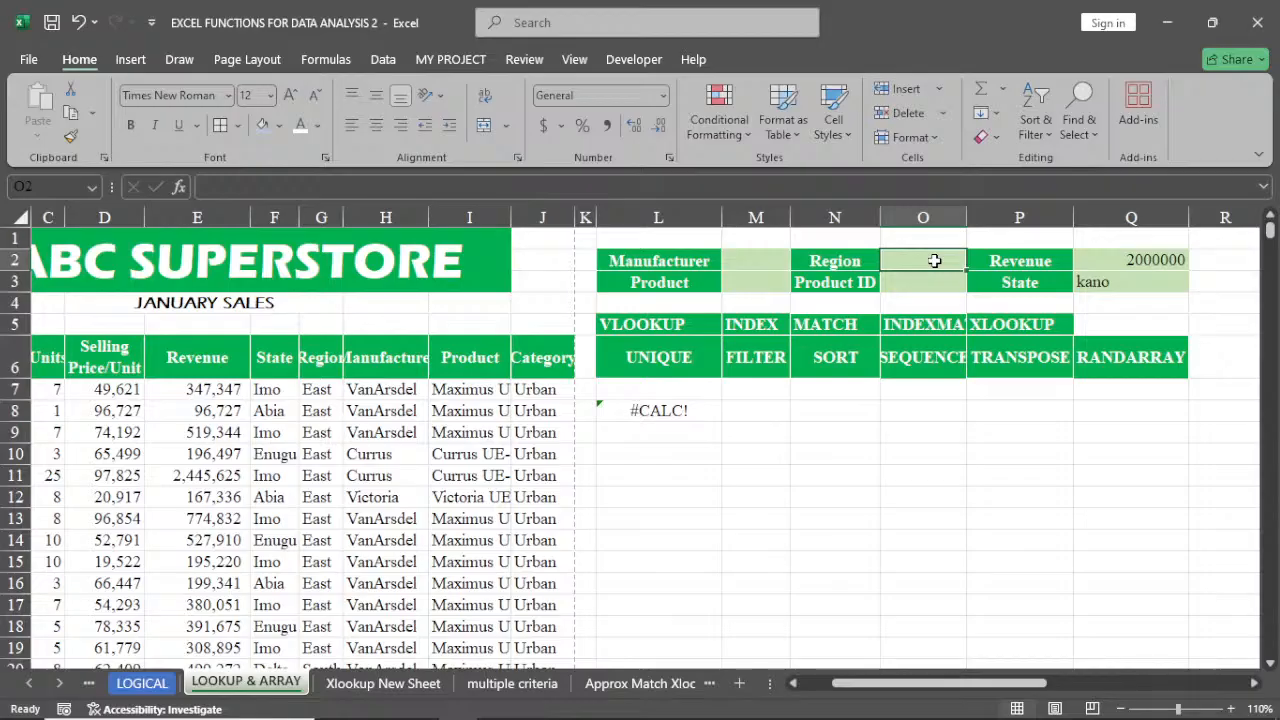
pyautogui.write('east')
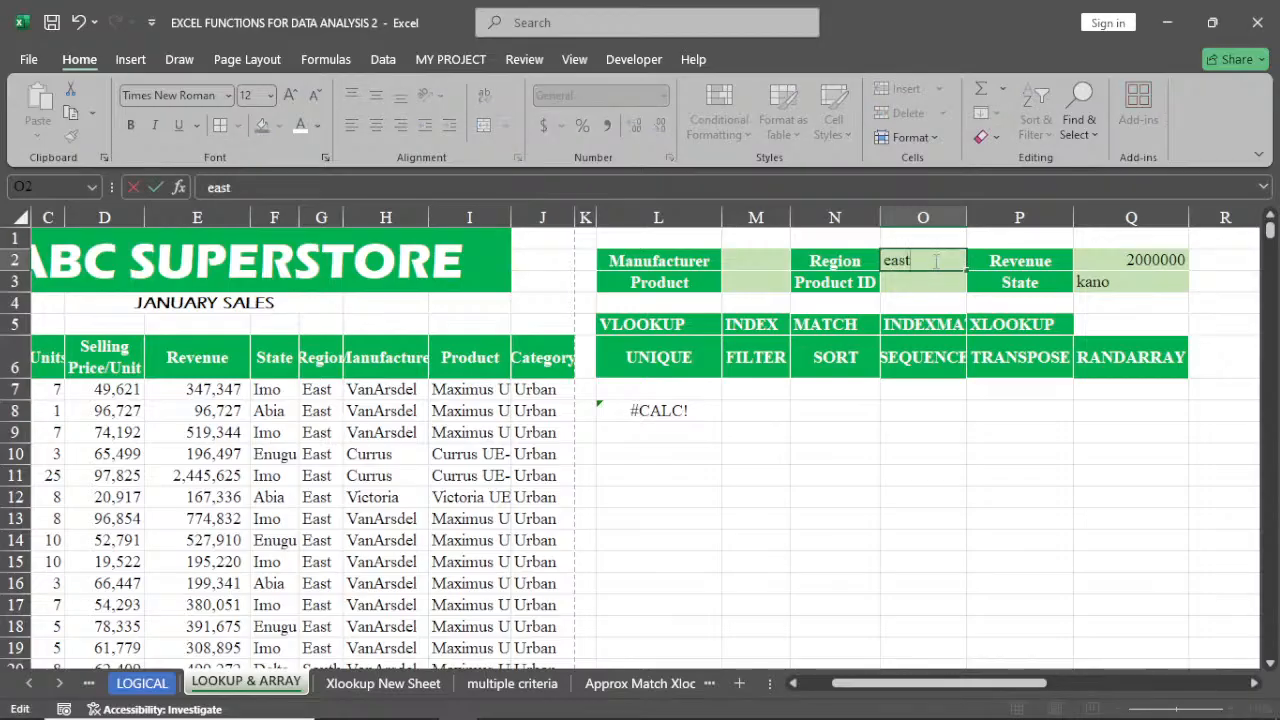
pyautogui.click(760, 259)
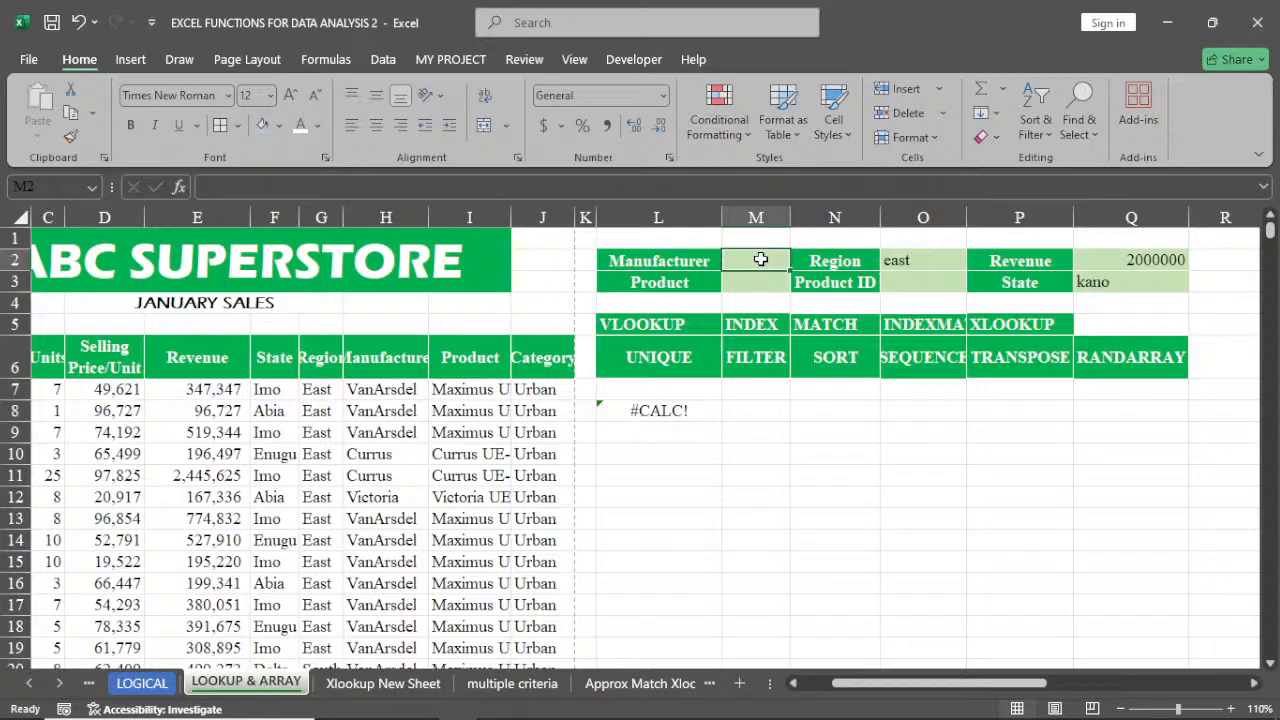
pyautogui.write('cu')
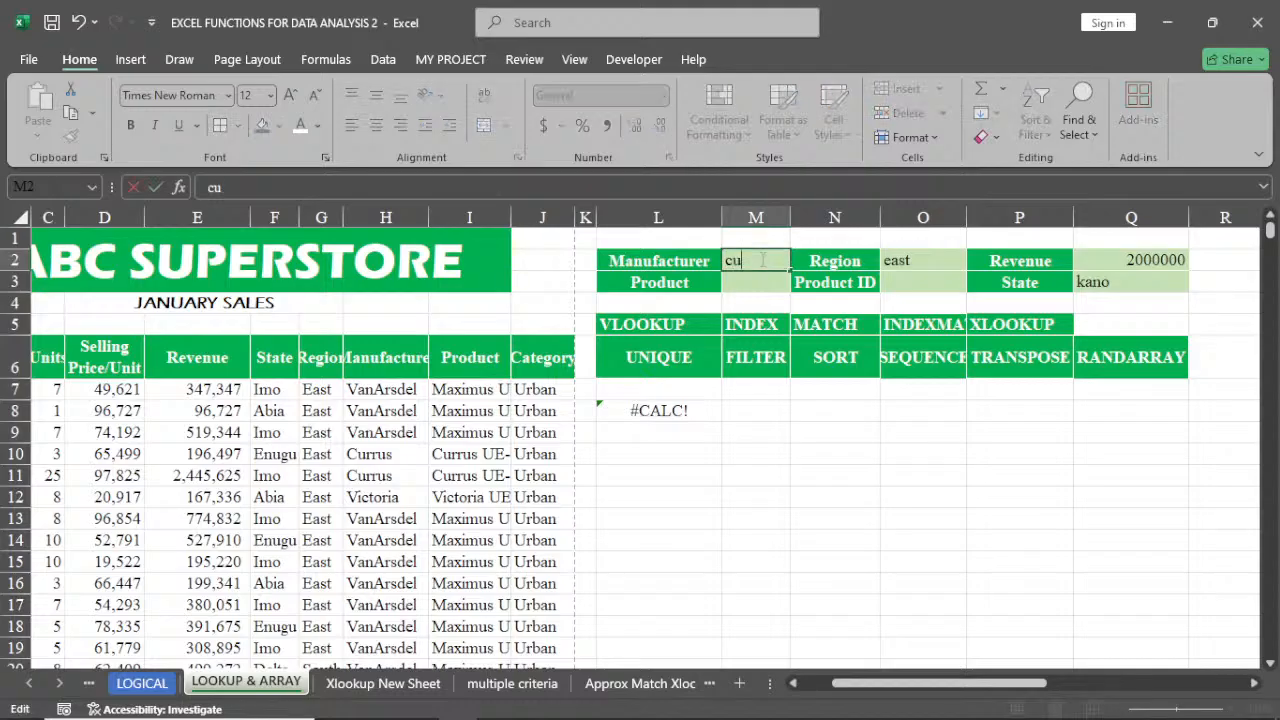
pyautogui.write('rrus')
pyautogui.press('Return')
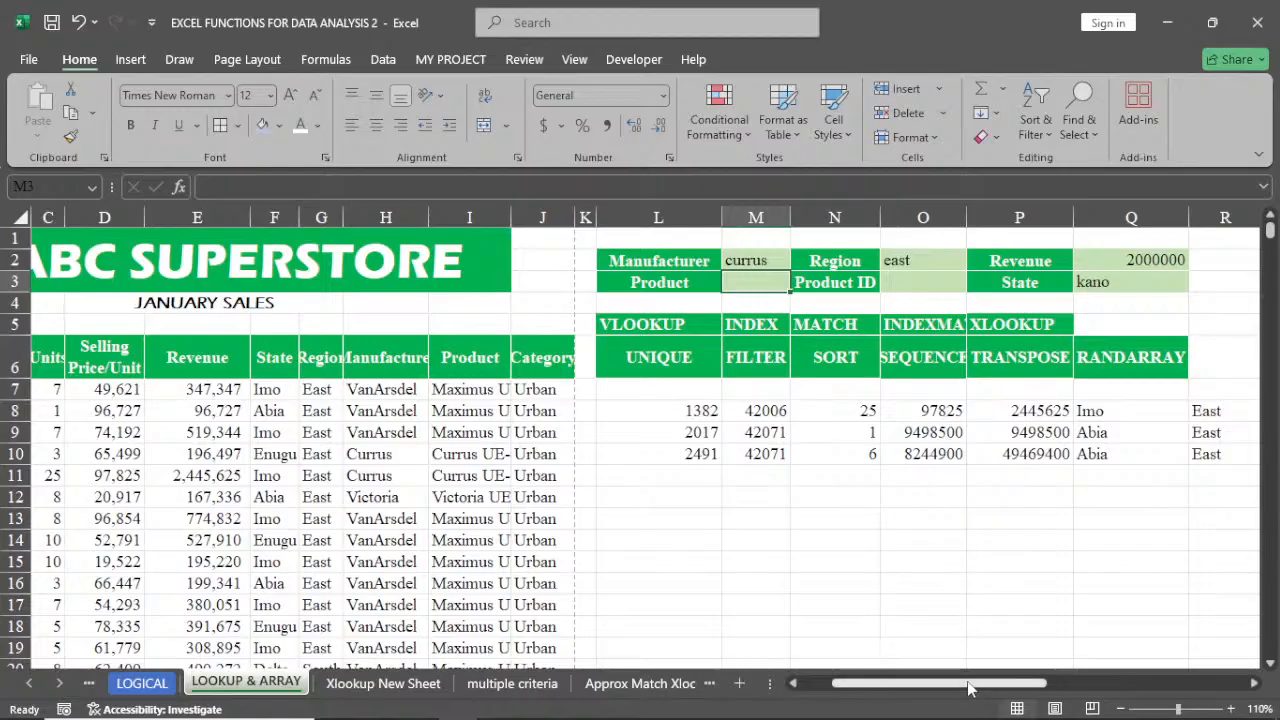
# Change the FILTER array in L8 to start at column E, making it E6:J5562
pyautogui.moveTo(968, 687); pyautogui.dragTo(1052, 705)
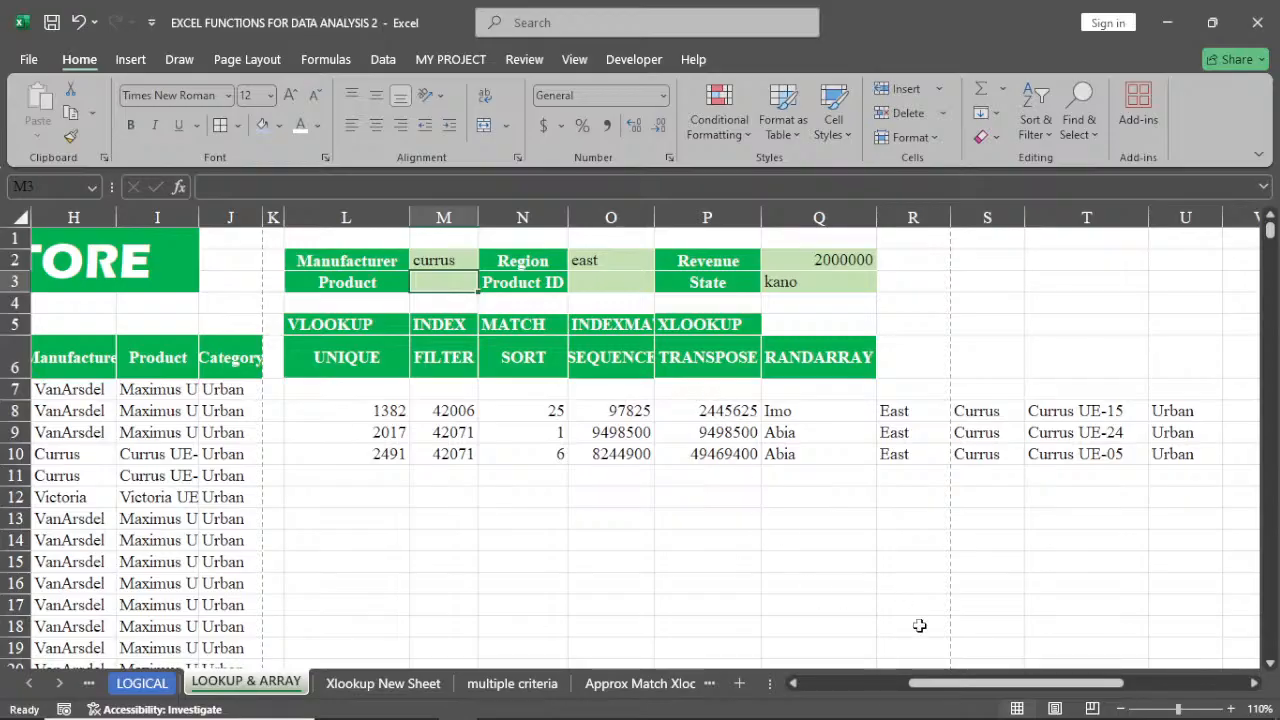
pyautogui.moveTo(958, 683); pyautogui.dragTo(838, 703)
pyautogui.click(787, 411)
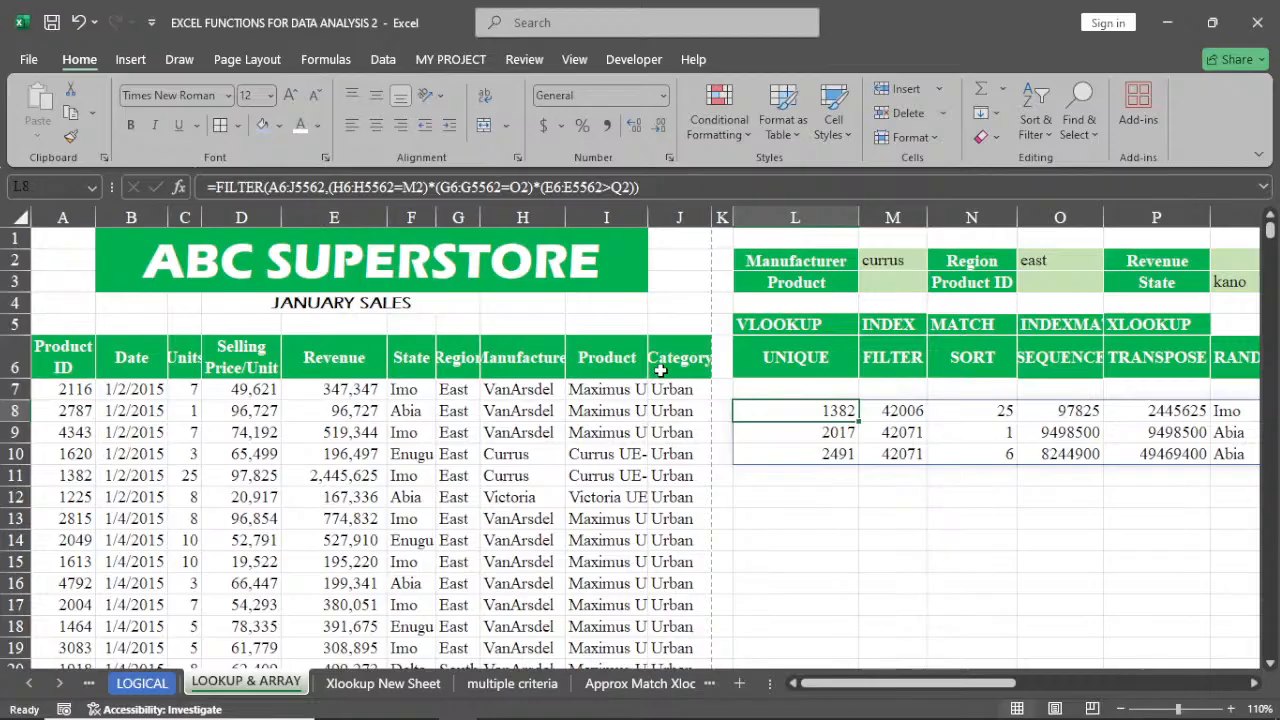
pyautogui.doubleClick(818, 411)
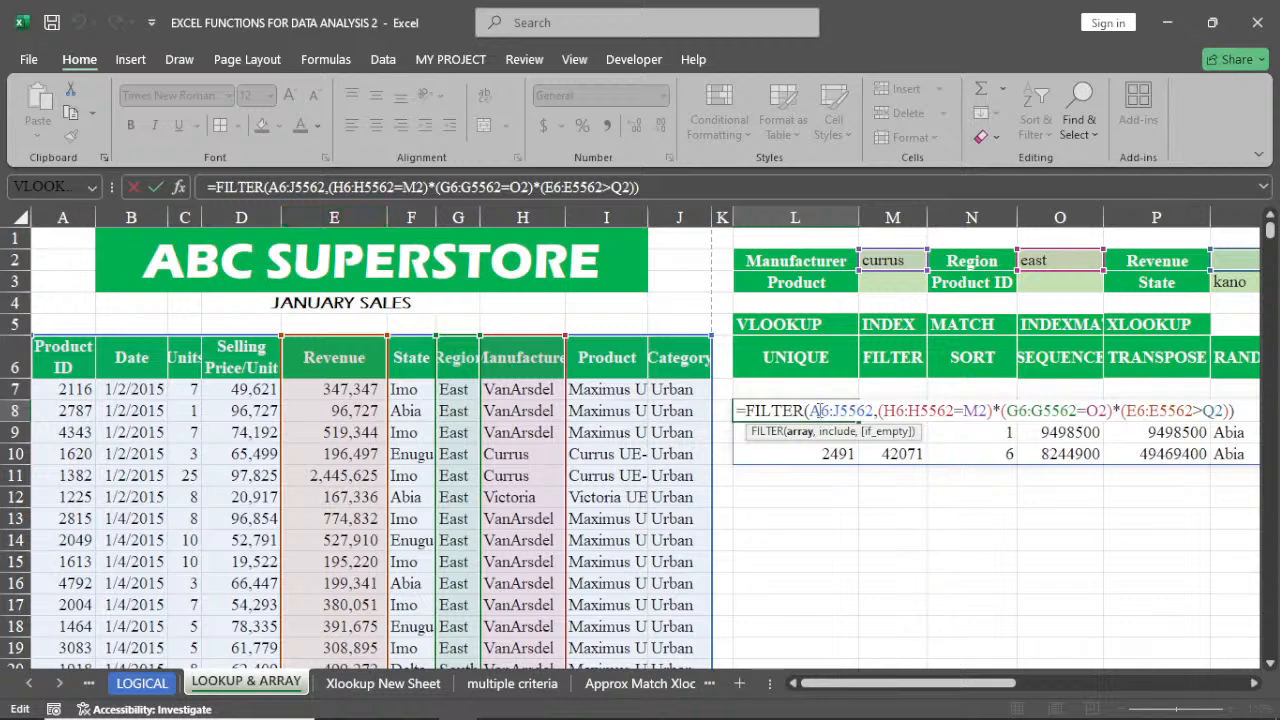
pyautogui.click(818, 411)
pyautogui.press('BackSpace')
pyautogui.write('e')
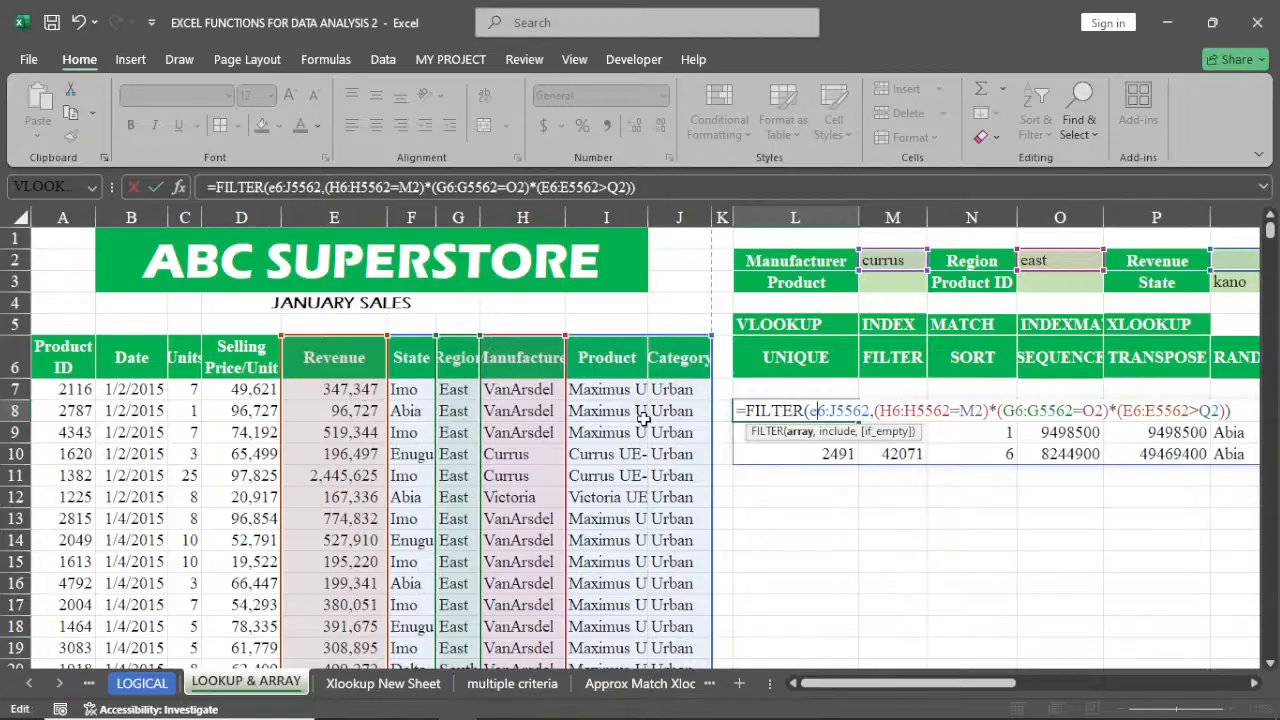
pyautogui.press('Return')
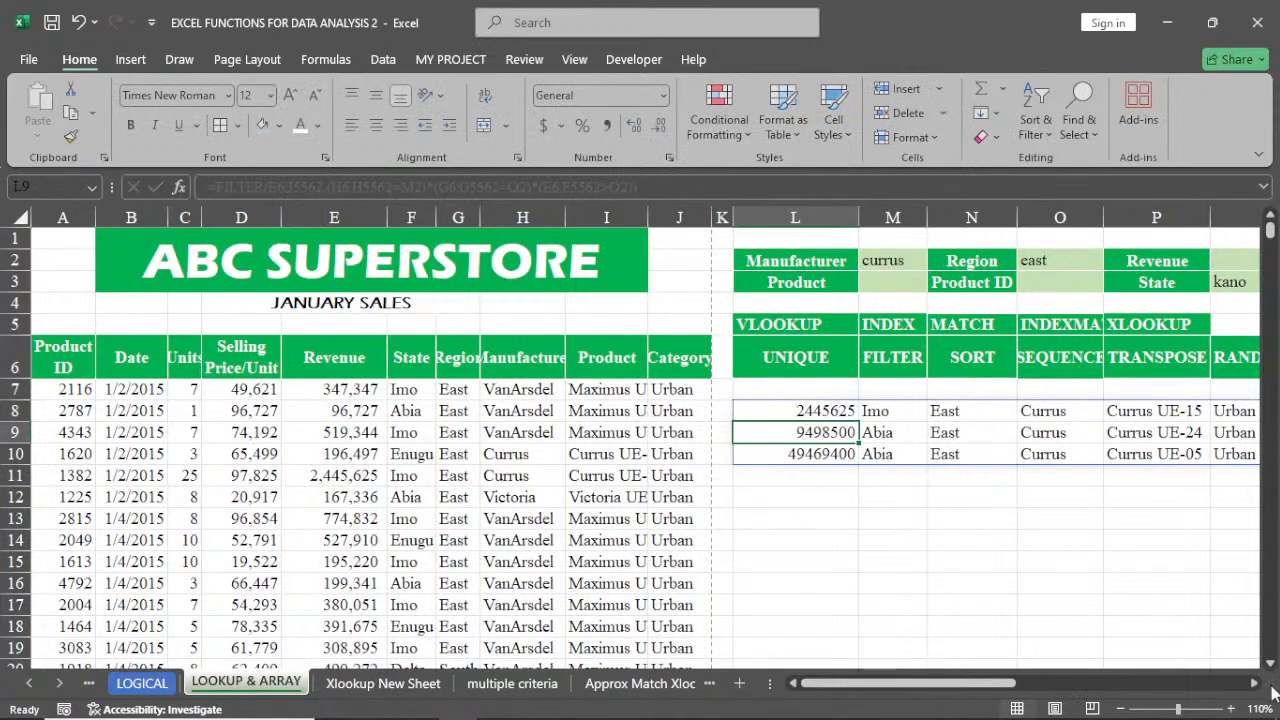
# Change the FILTER array in L8 so it ends at column I, making it E6:I5562
pyautogui.click(1254, 683)
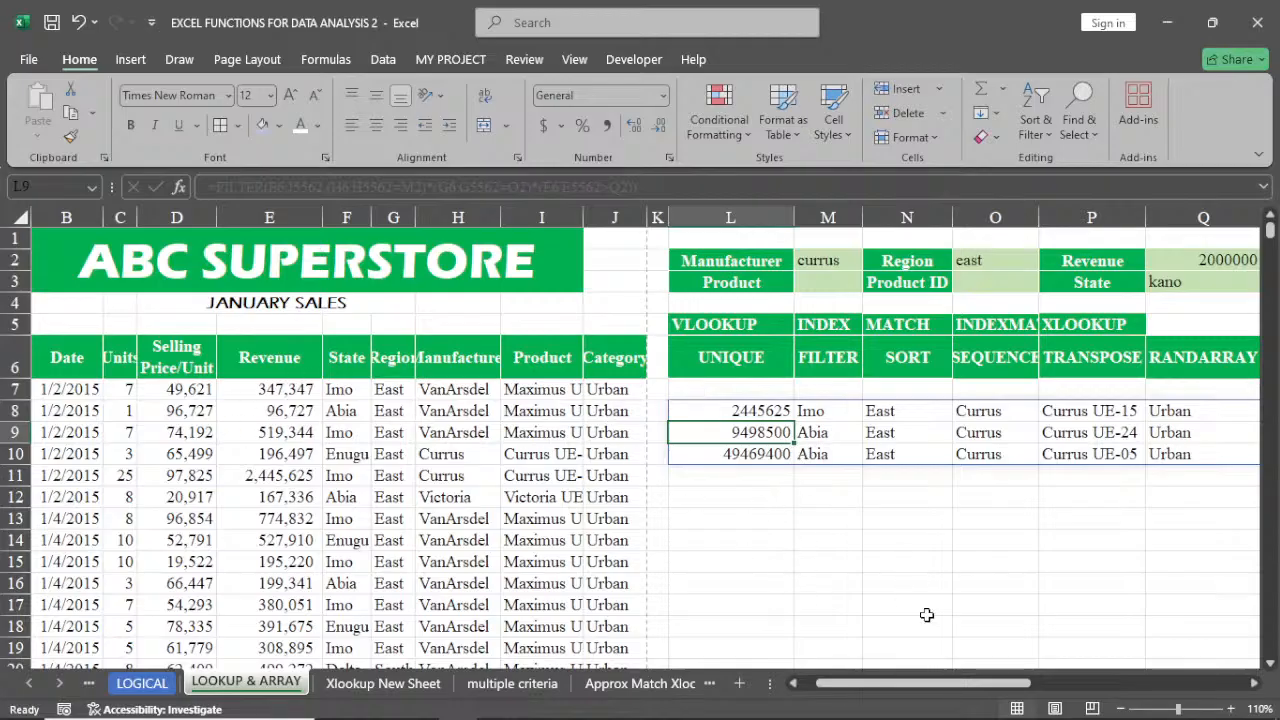
pyautogui.moveTo(985, 684); pyautogui.dragTo(999, 688)
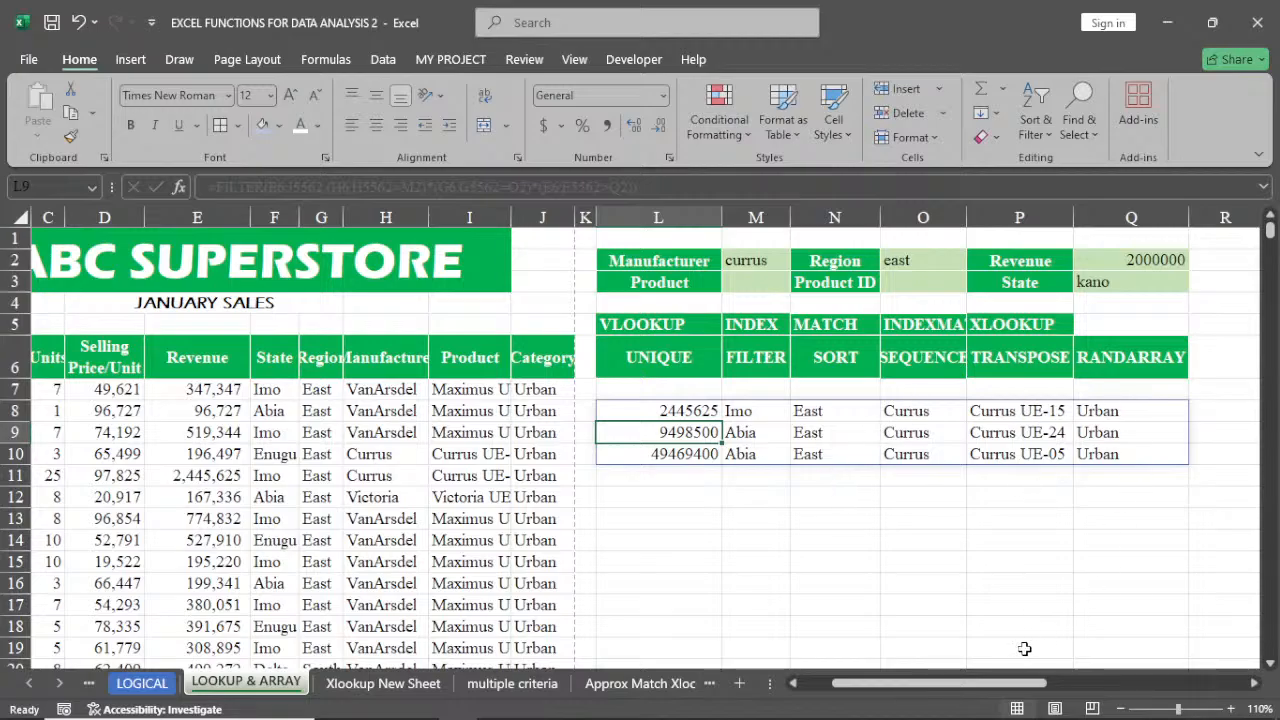
pyautogui.moveTo(981, 688); pyautogui.dragTo(955, 697)
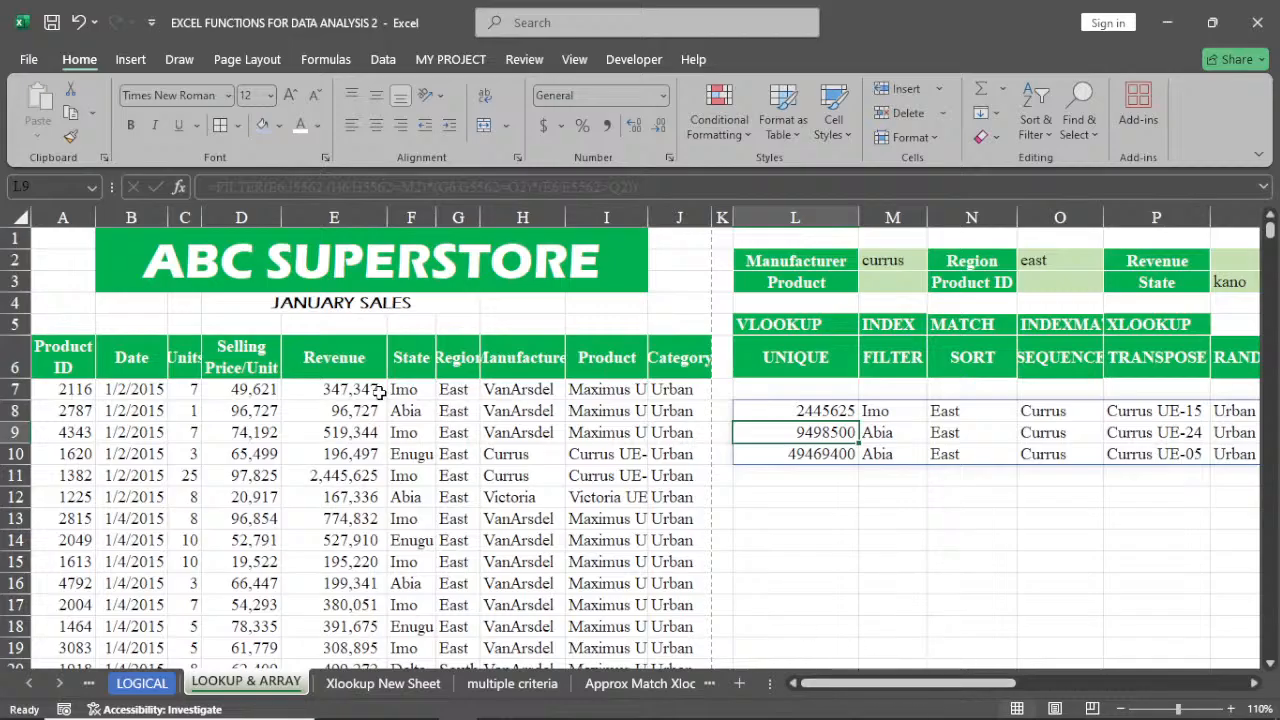
pyautogui.click(806, 411)
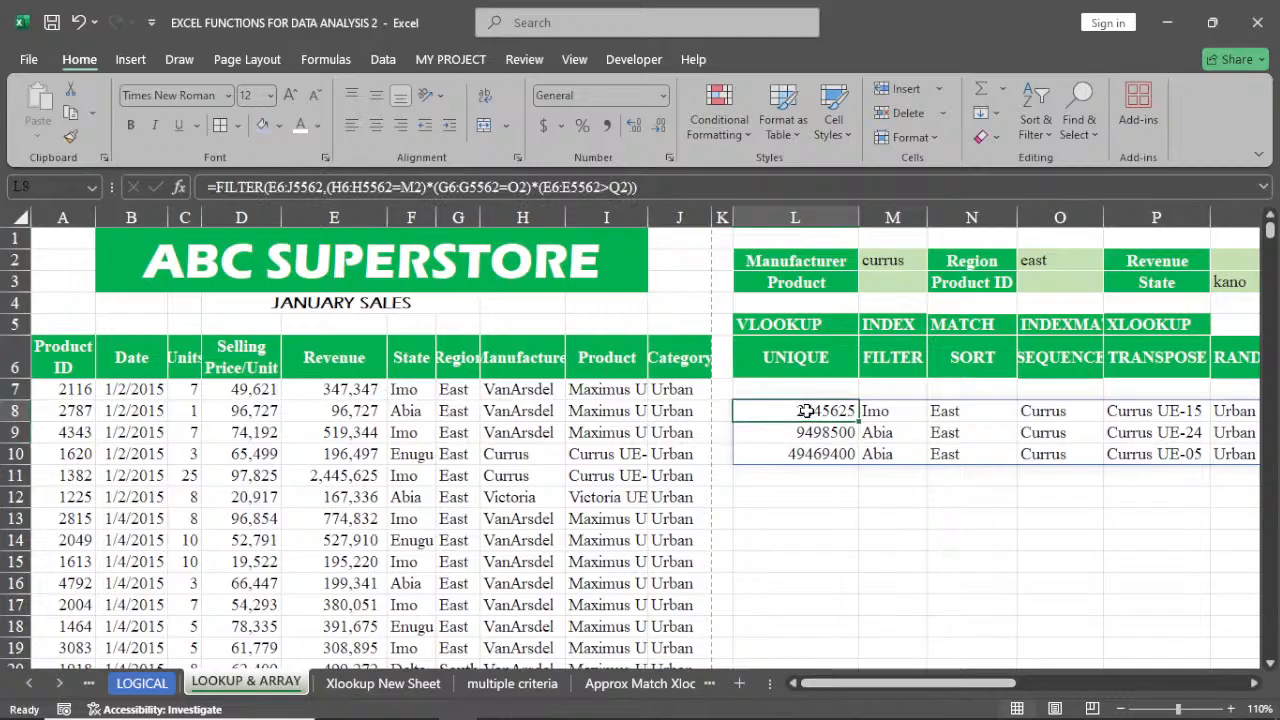
pyautogui.doubleClick(806, 411)
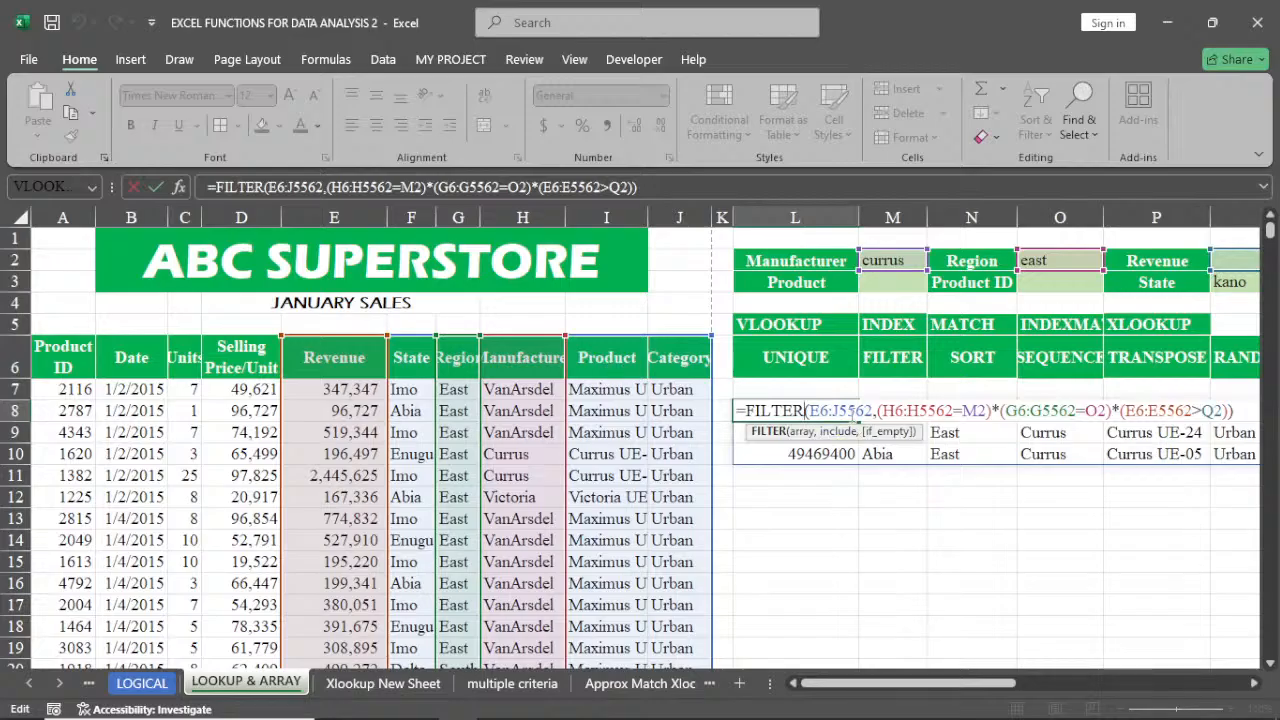
pyautogui.click(843, 410)
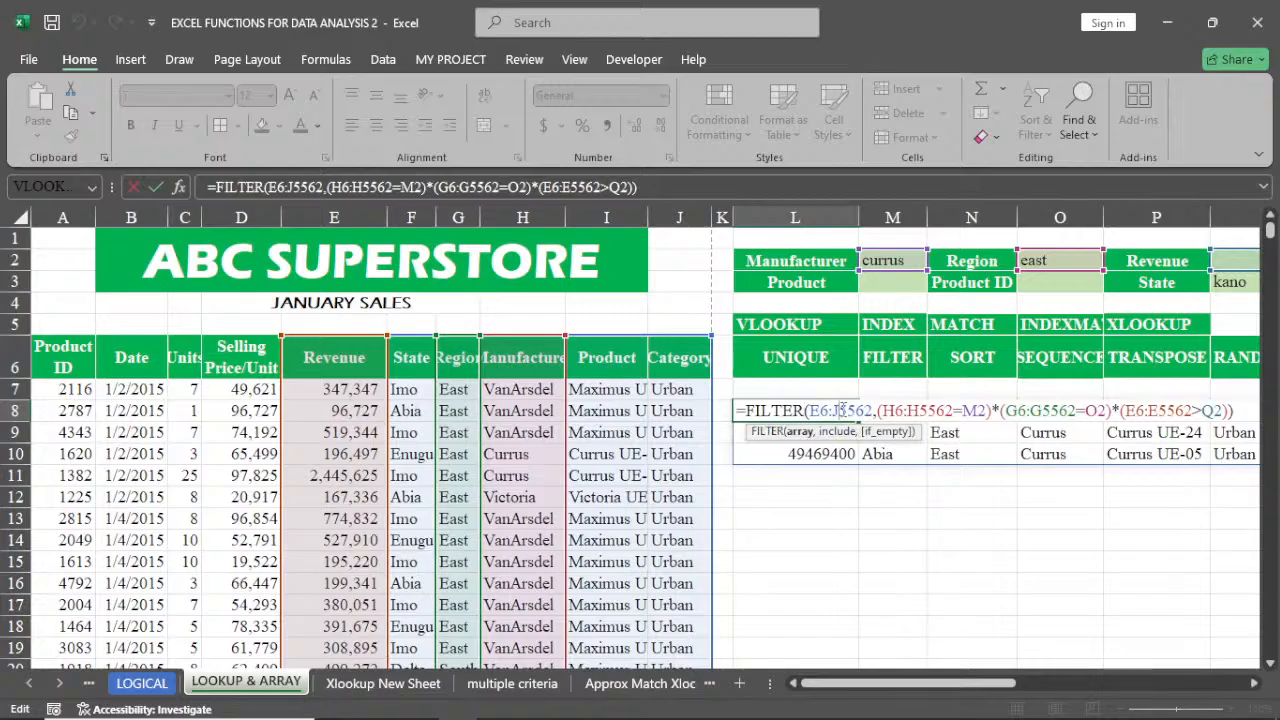
pyautogui.press('BackSpace')
pyautogui.write('E')
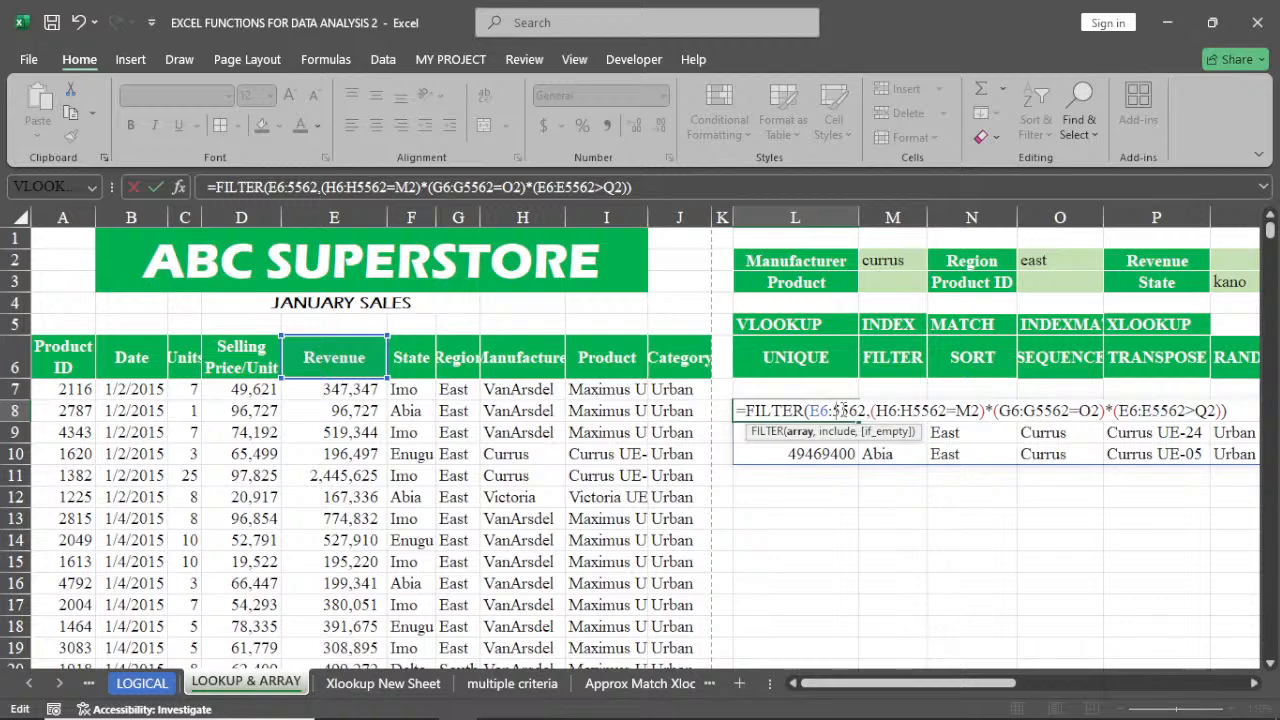
pyautogui.press('BackSpace')
pyautogui.write('i')
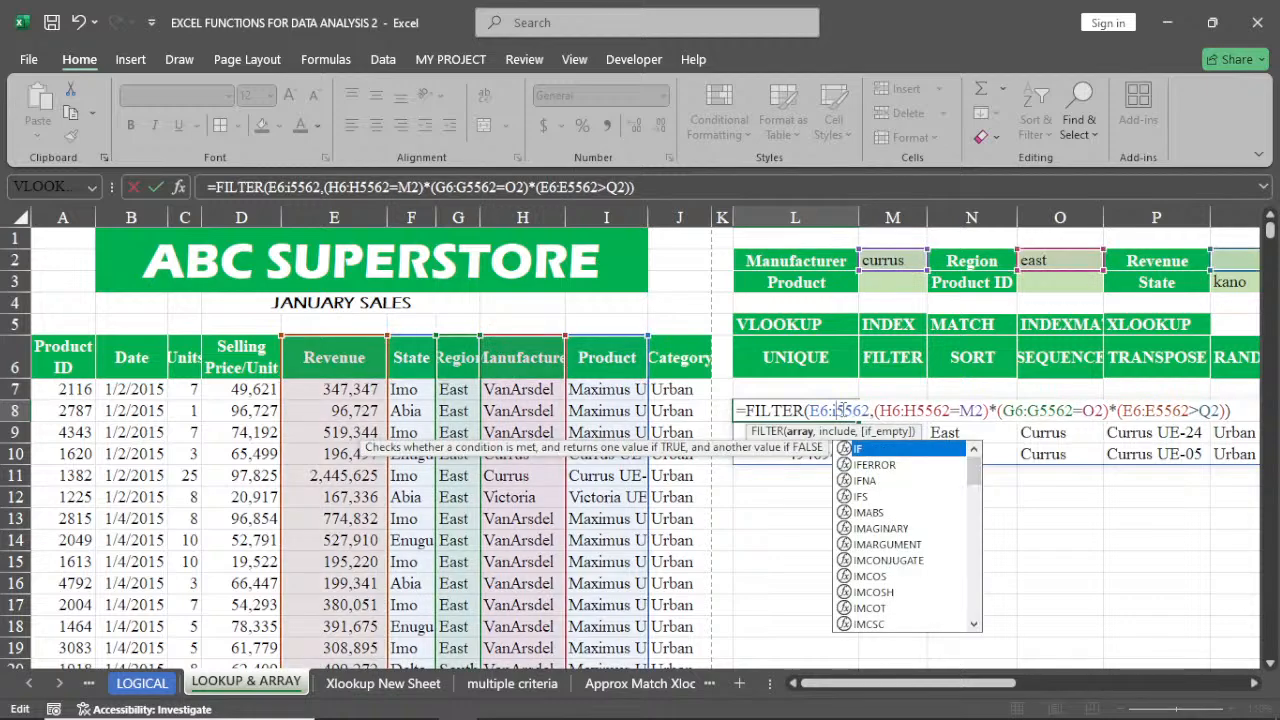
pyautogui.press('Return')
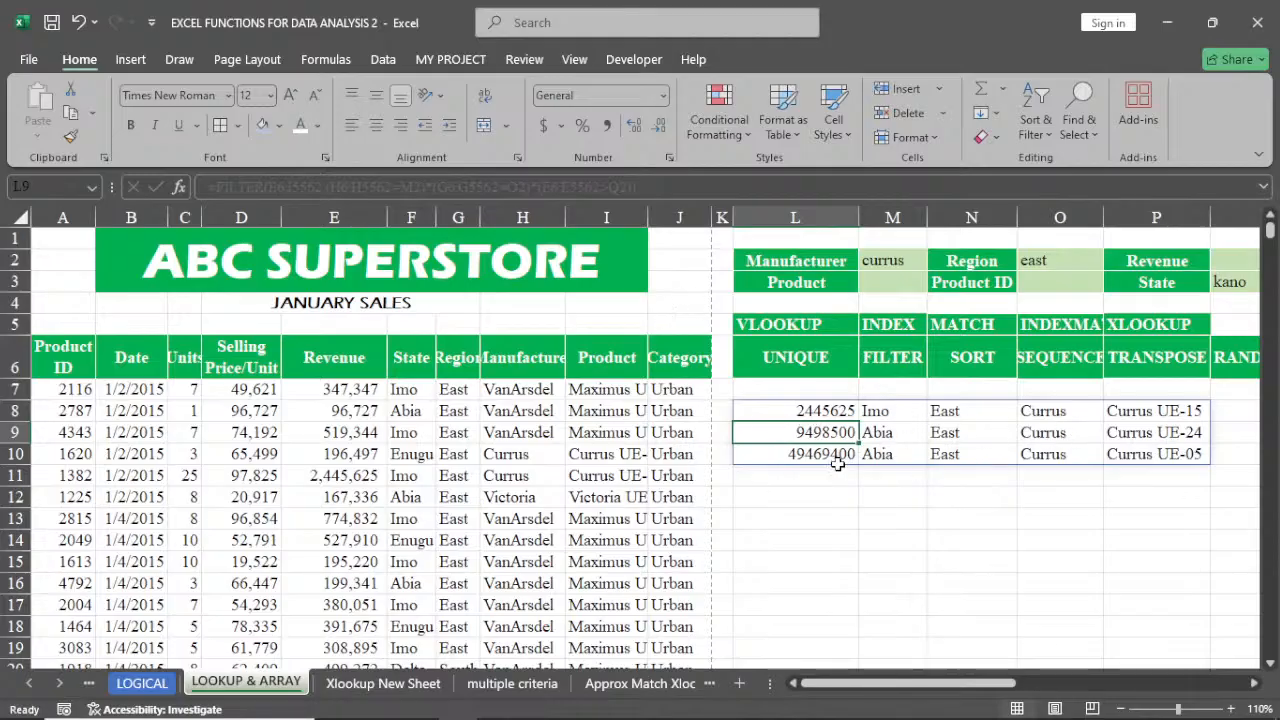
# Widen the Product column I and clear the FILTER formula from L8
pyautogui.click(810, 414)
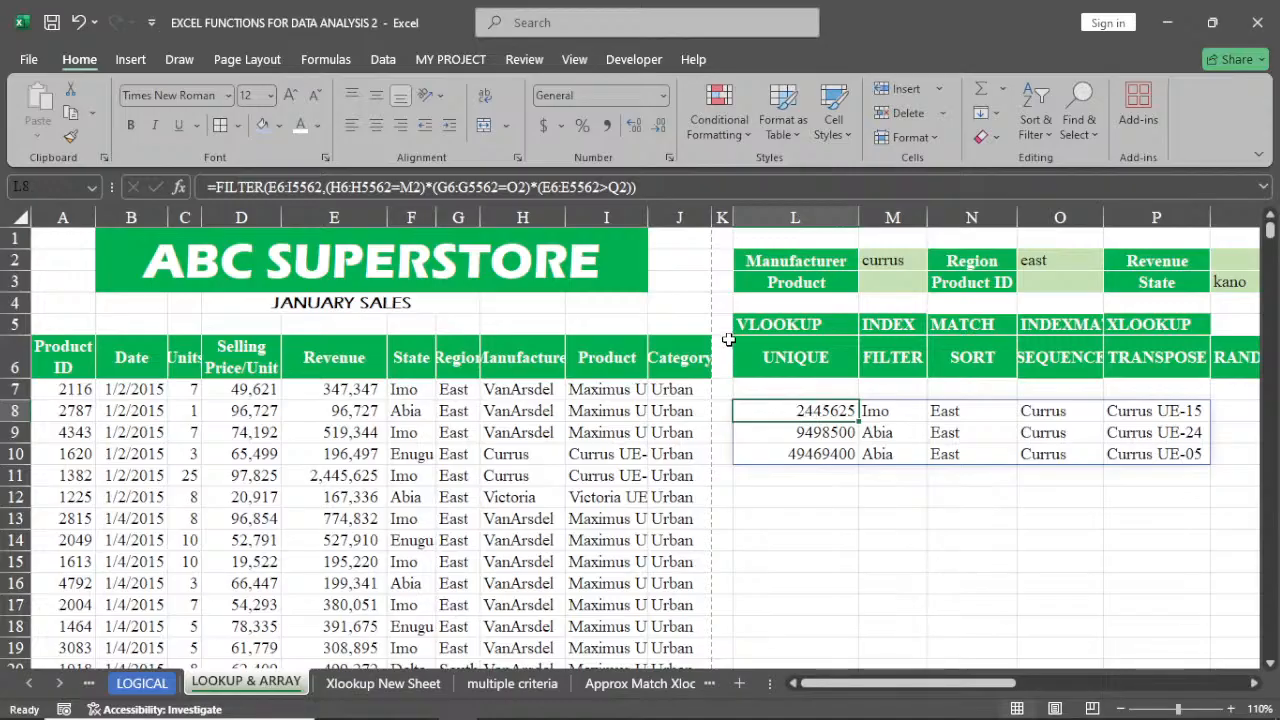
pyautogui.moveTo(649, 220); pyautogui.dragTo(688, 214)
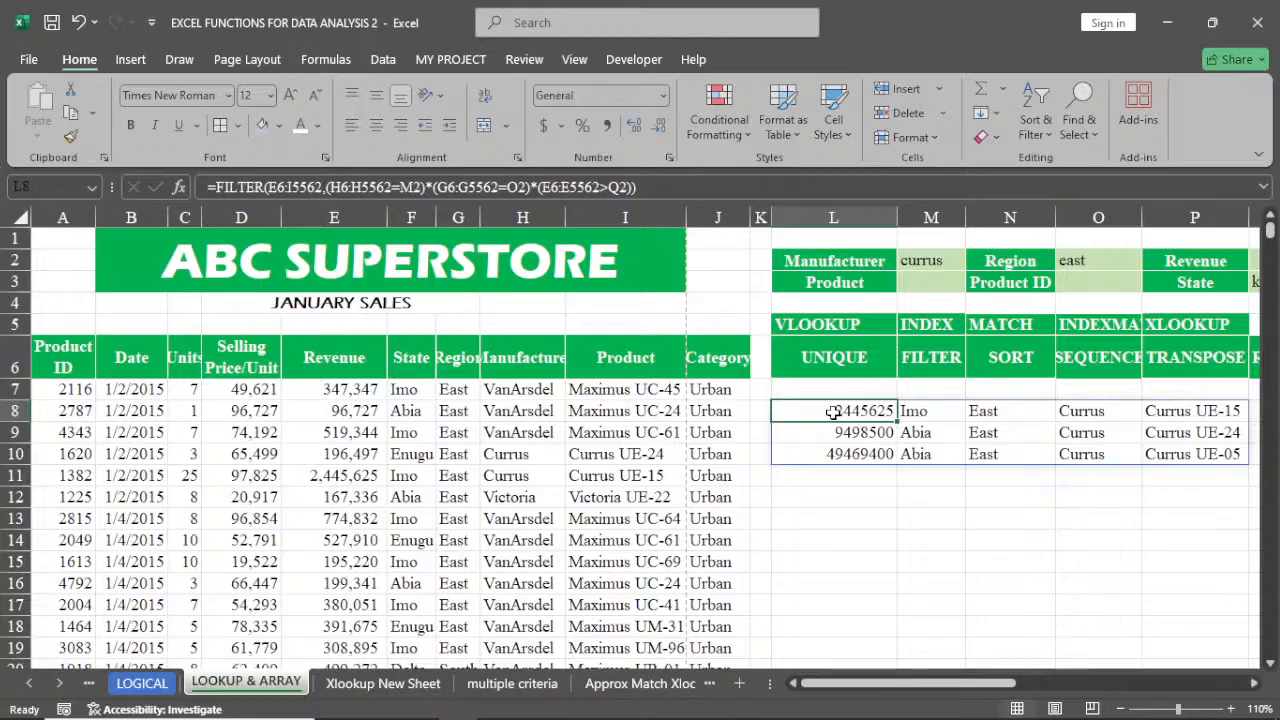
pyautogui.press('Delete')
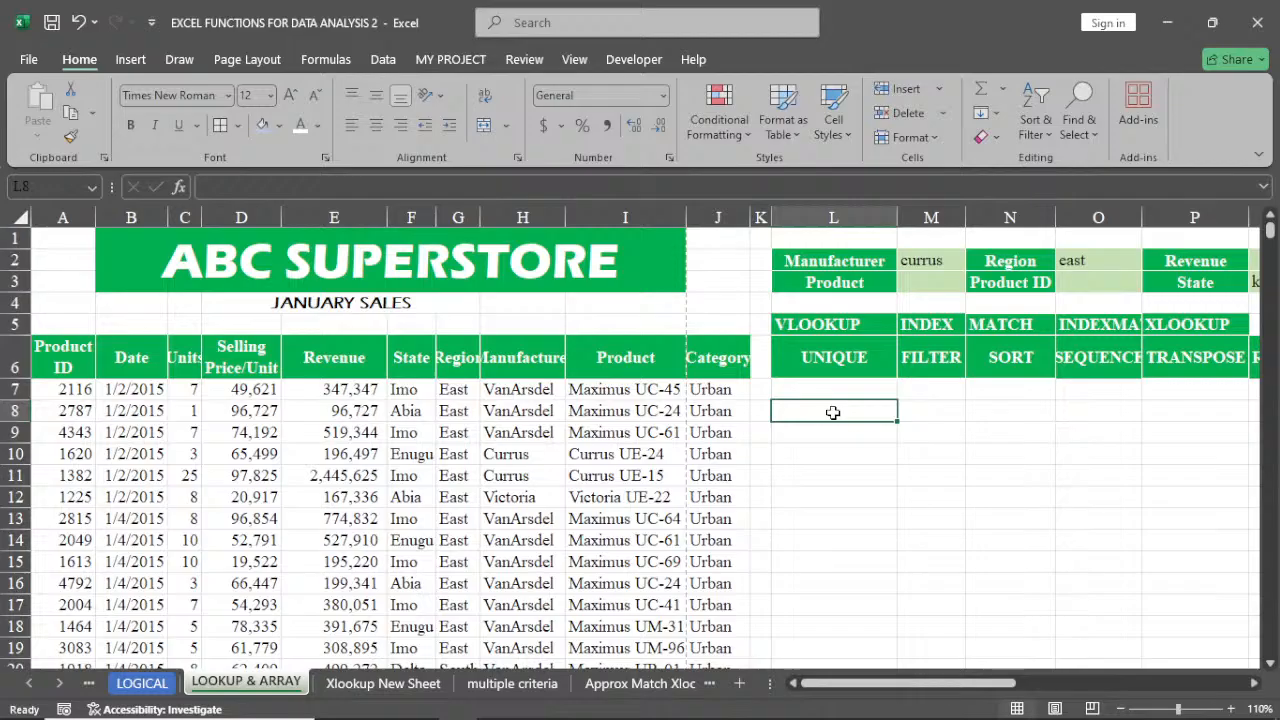
# Enter =FILTER(A6:J5562,I6:I5562=M3) in L8 to filter the whole table by the Product criterion
pyautogui.write('=')
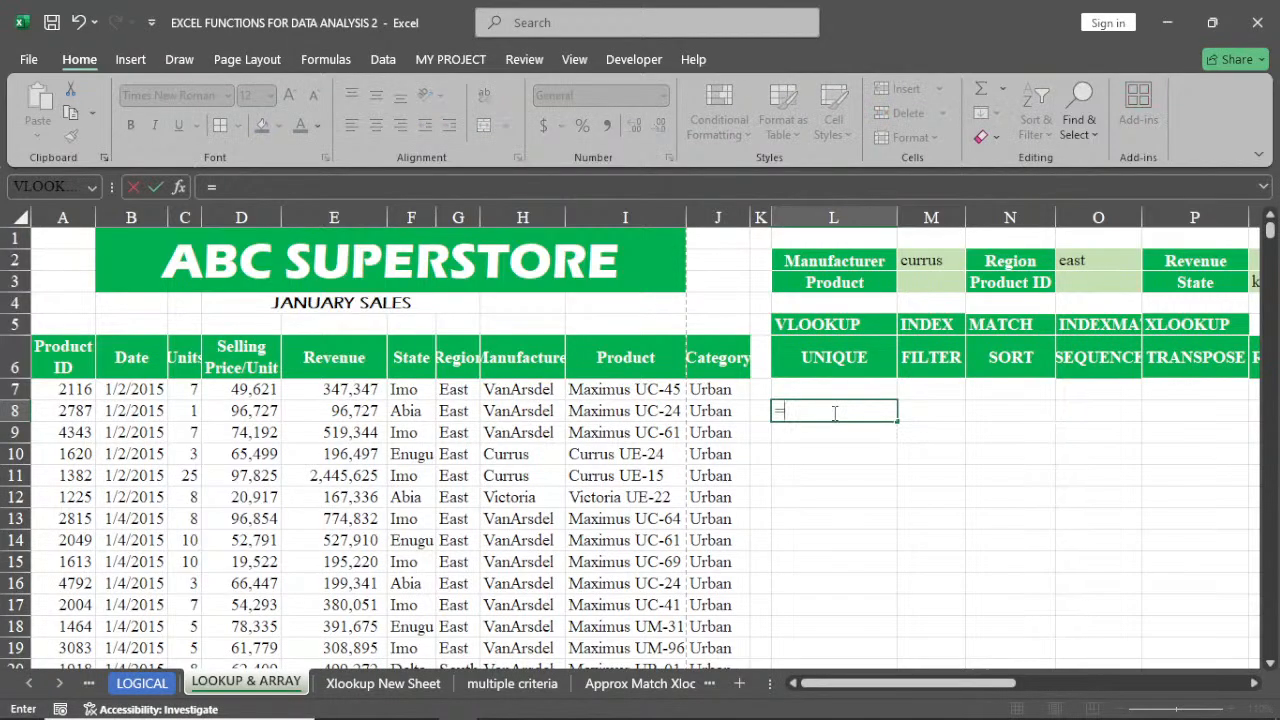
pyautogui.write('fil')
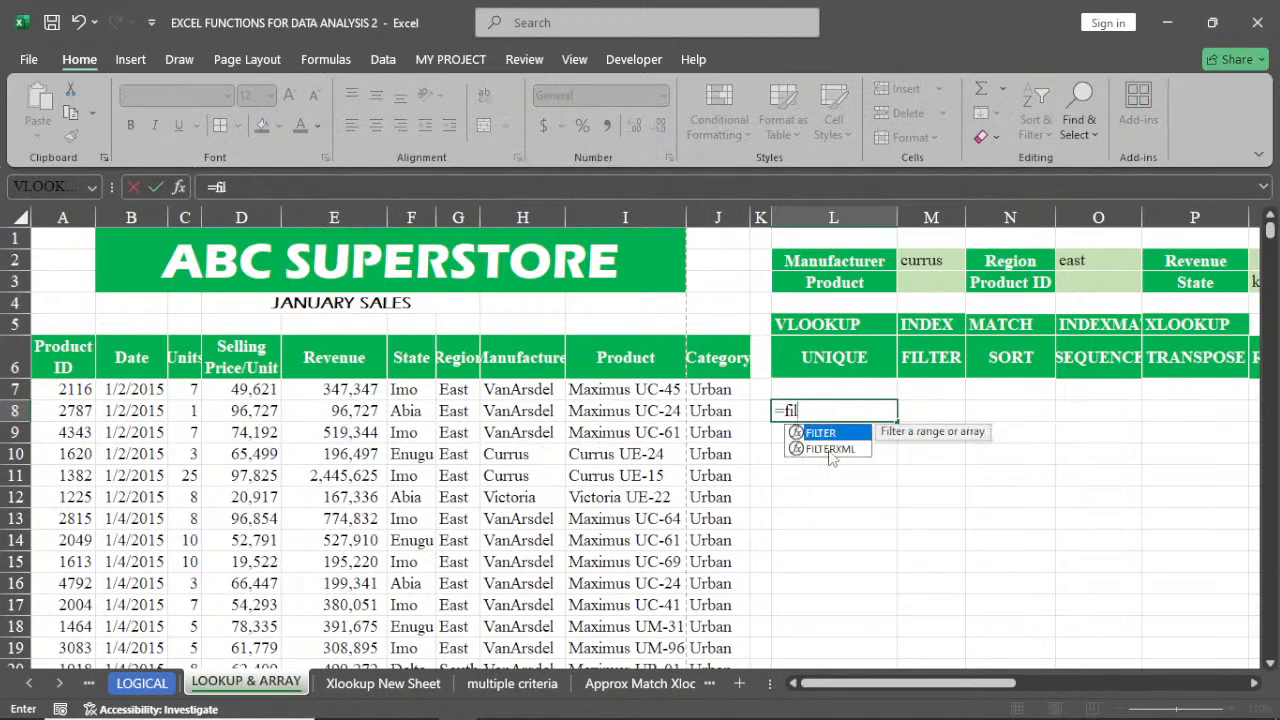
pyautogui.doubleClick(830, 436)
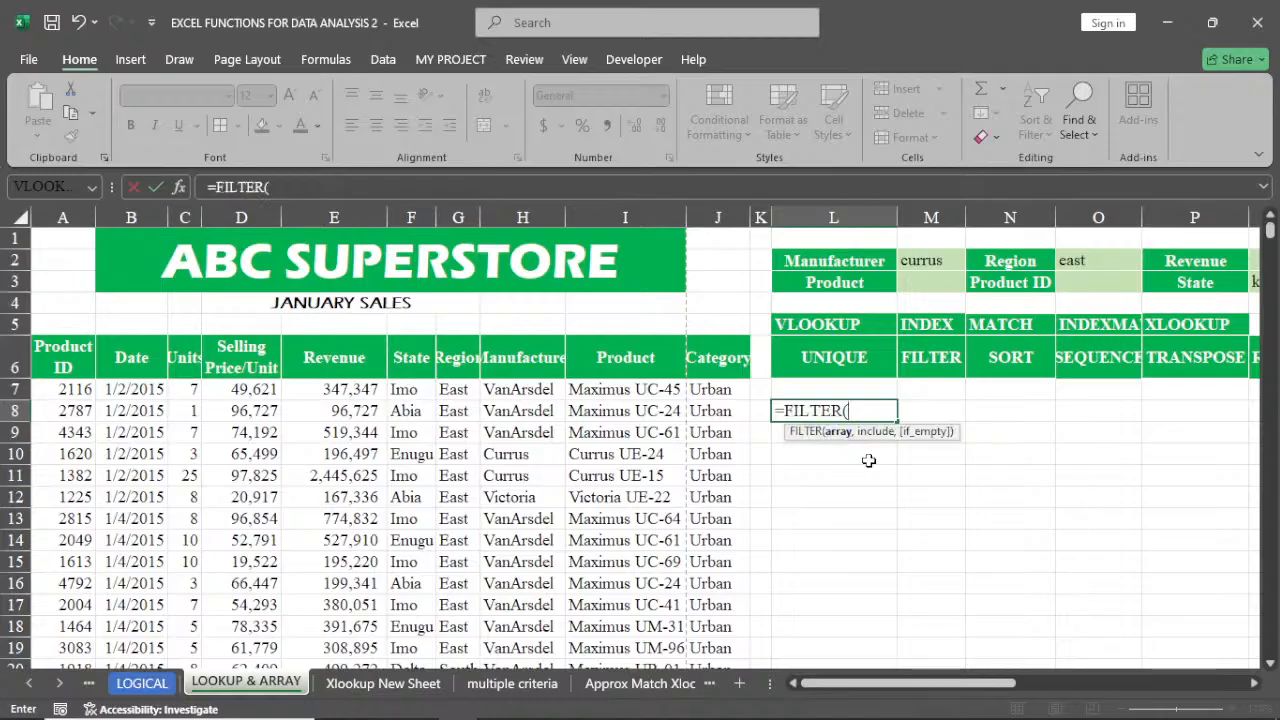
pyautogui.click(64, 354)
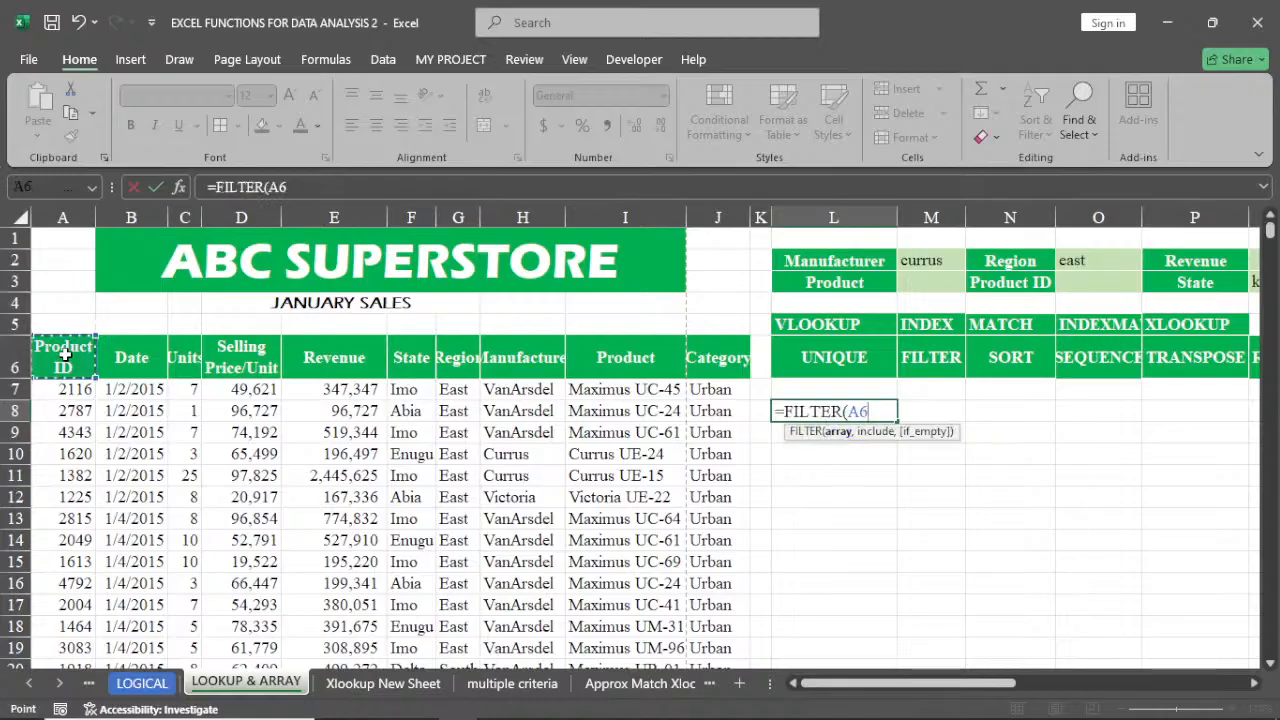
pyautogui.hotkey('ctrl', 'shift', 'Right')
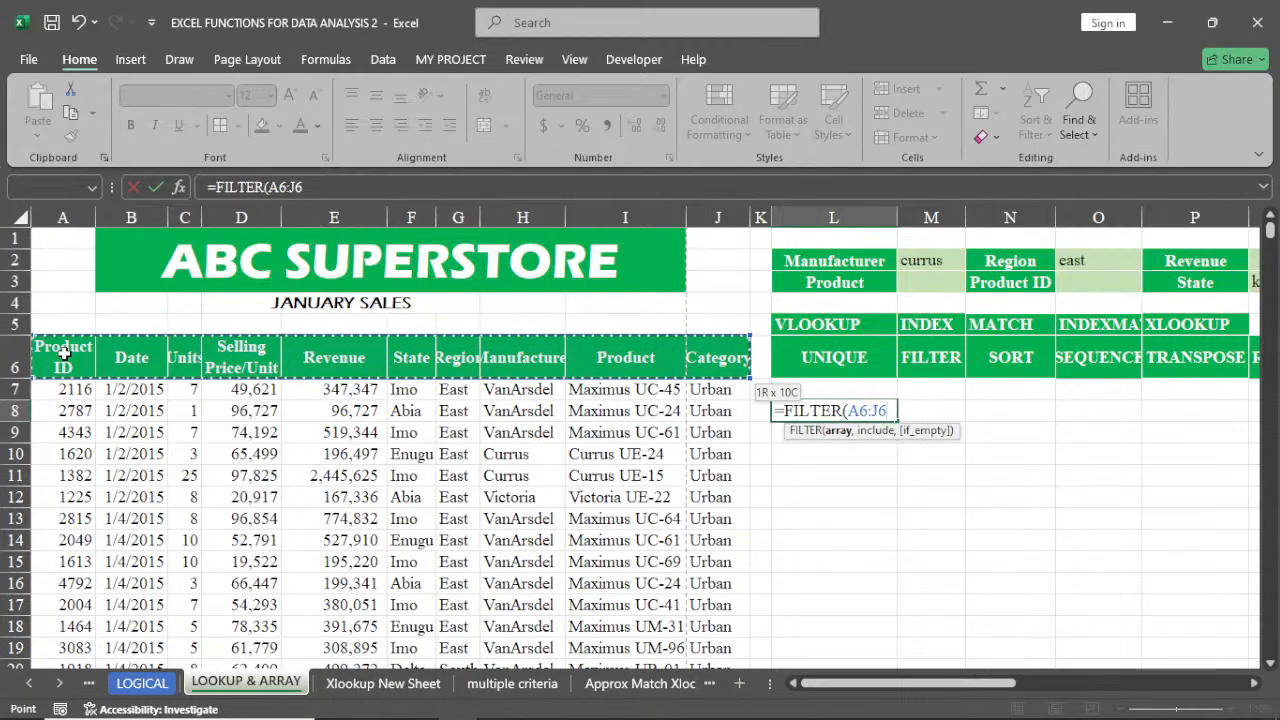
pyautogui.hotkey('ctrl', 'shift', 'Down')
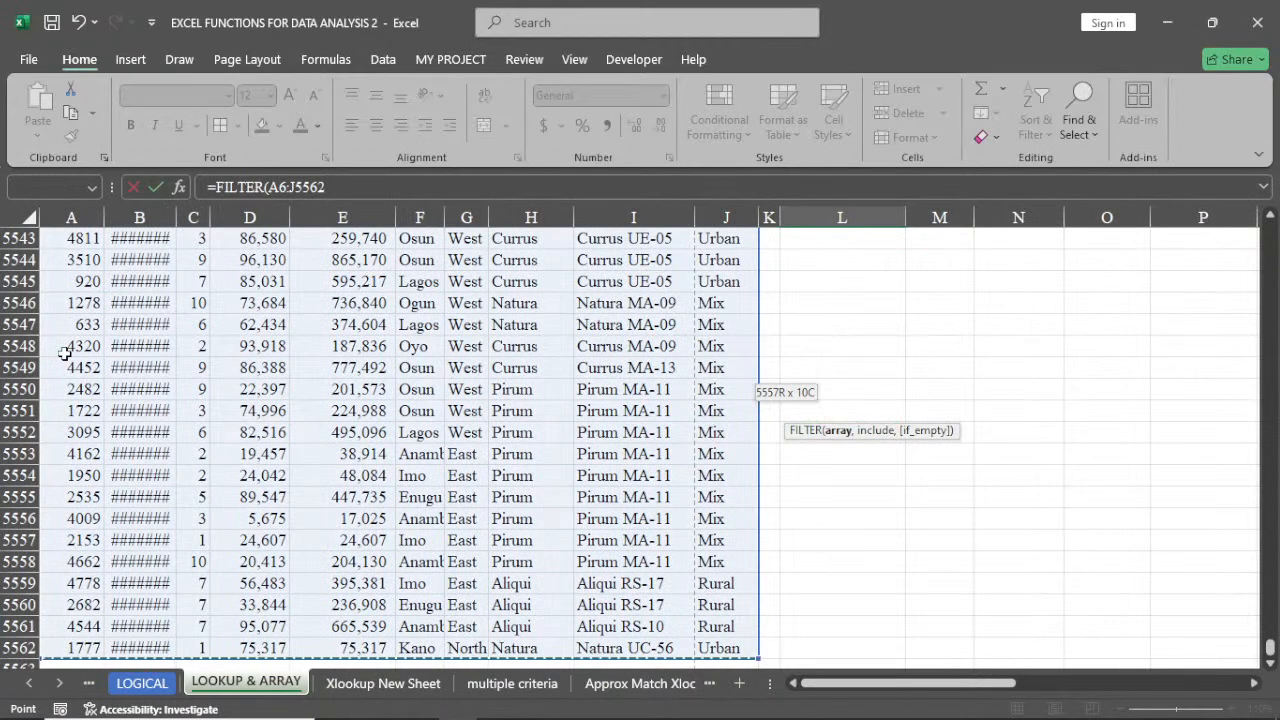
pyautogui.hotkey('ctrl', 'BackSpace')
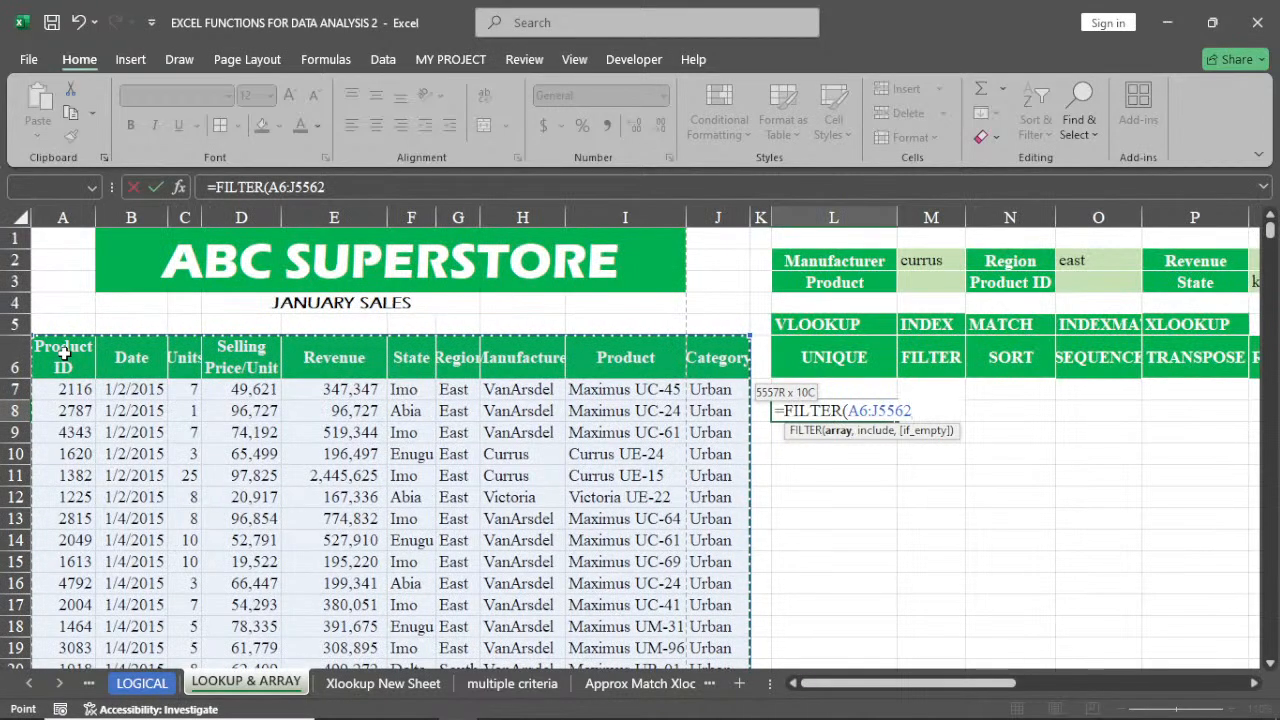
pyautogui.write(',')
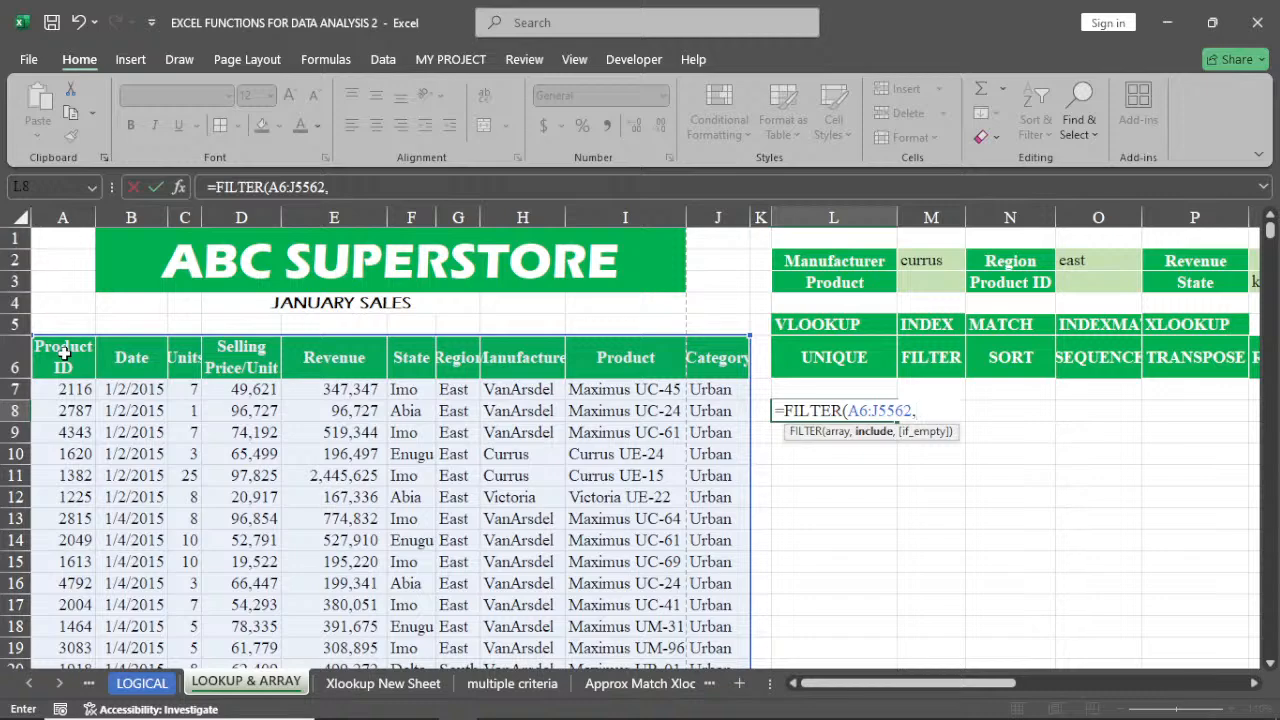
pyautogui.click(603, 359)
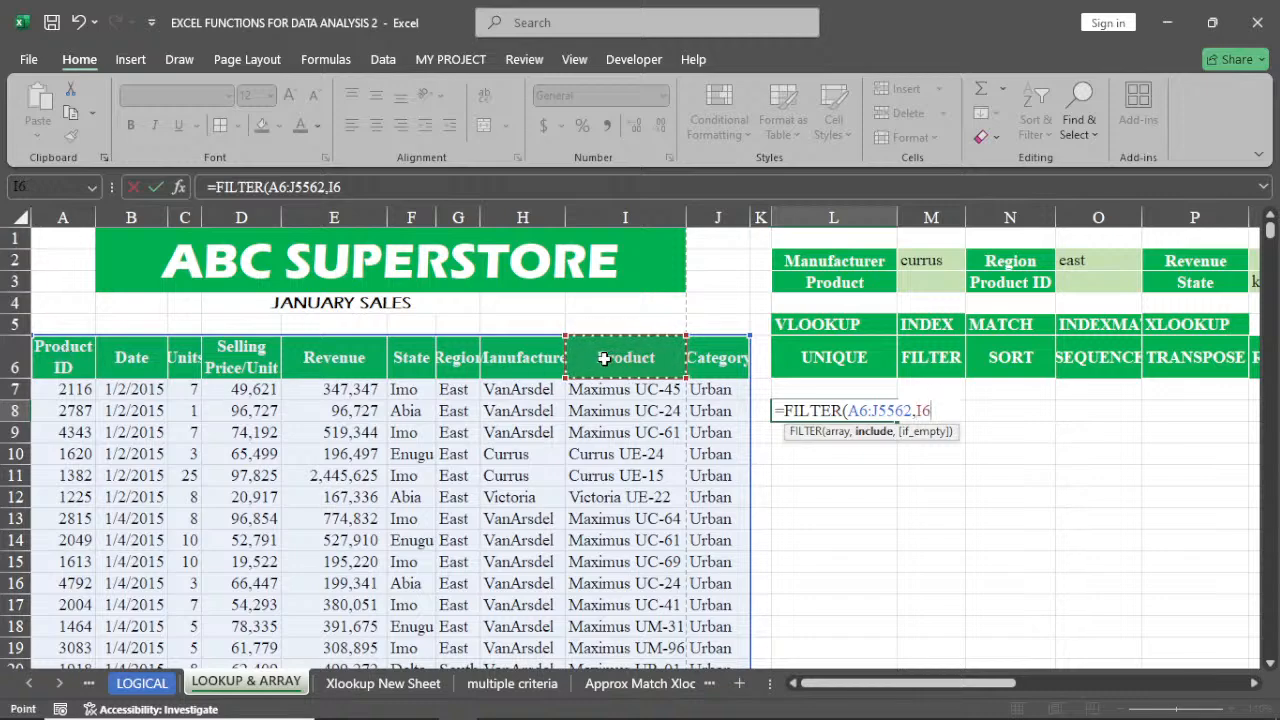
pyautogui.hotkey('ctrl', 'shift', 'Down')
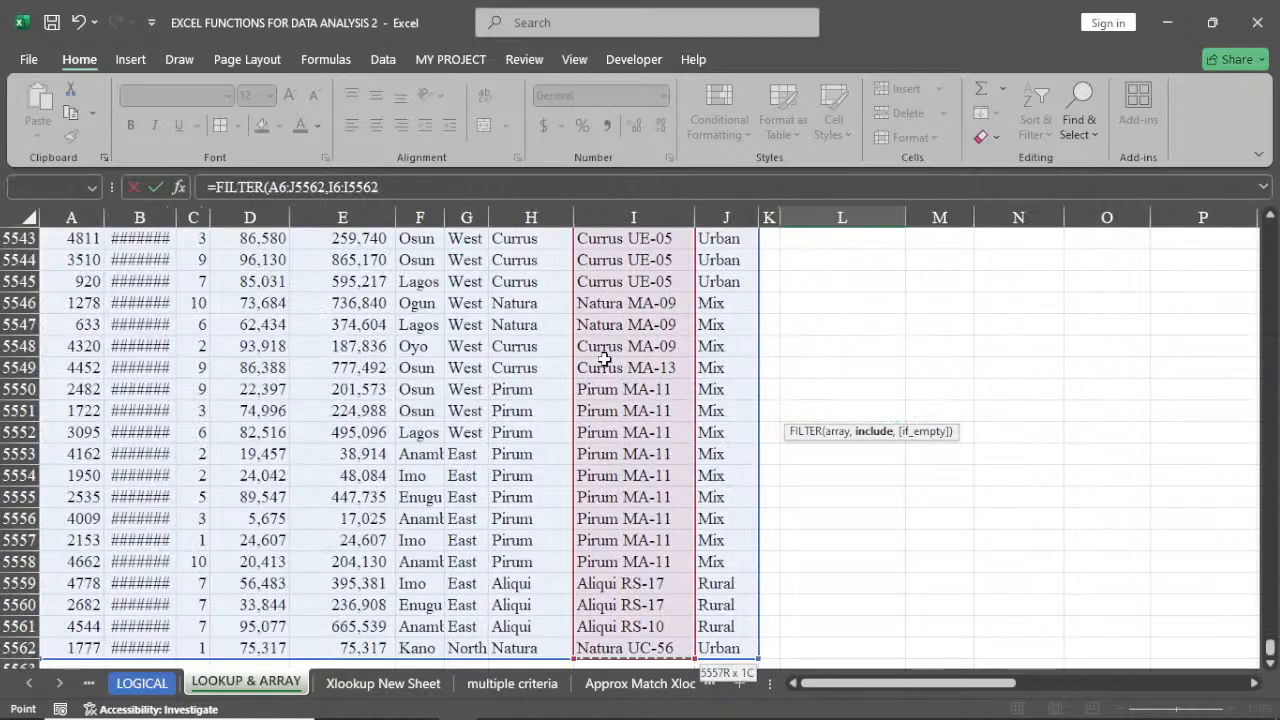
pyautogui.hotkey('ctrl', 'BackSpace')
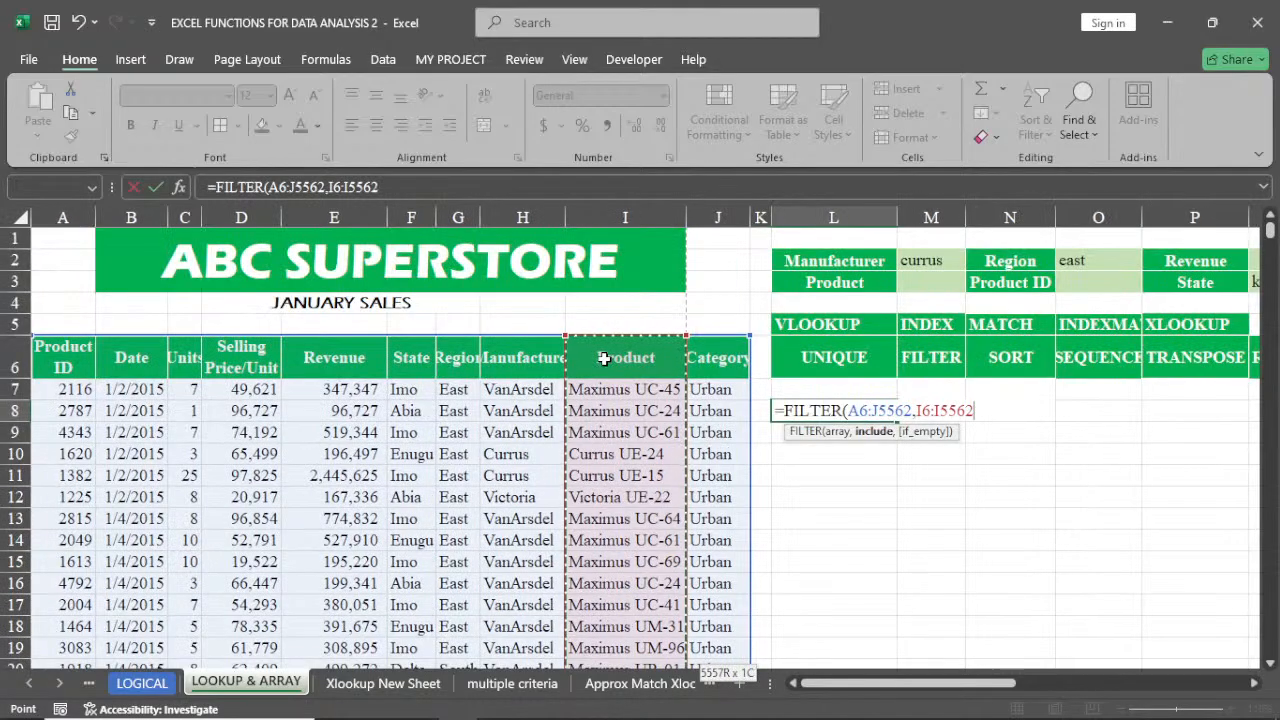
pyautogui.write('=')
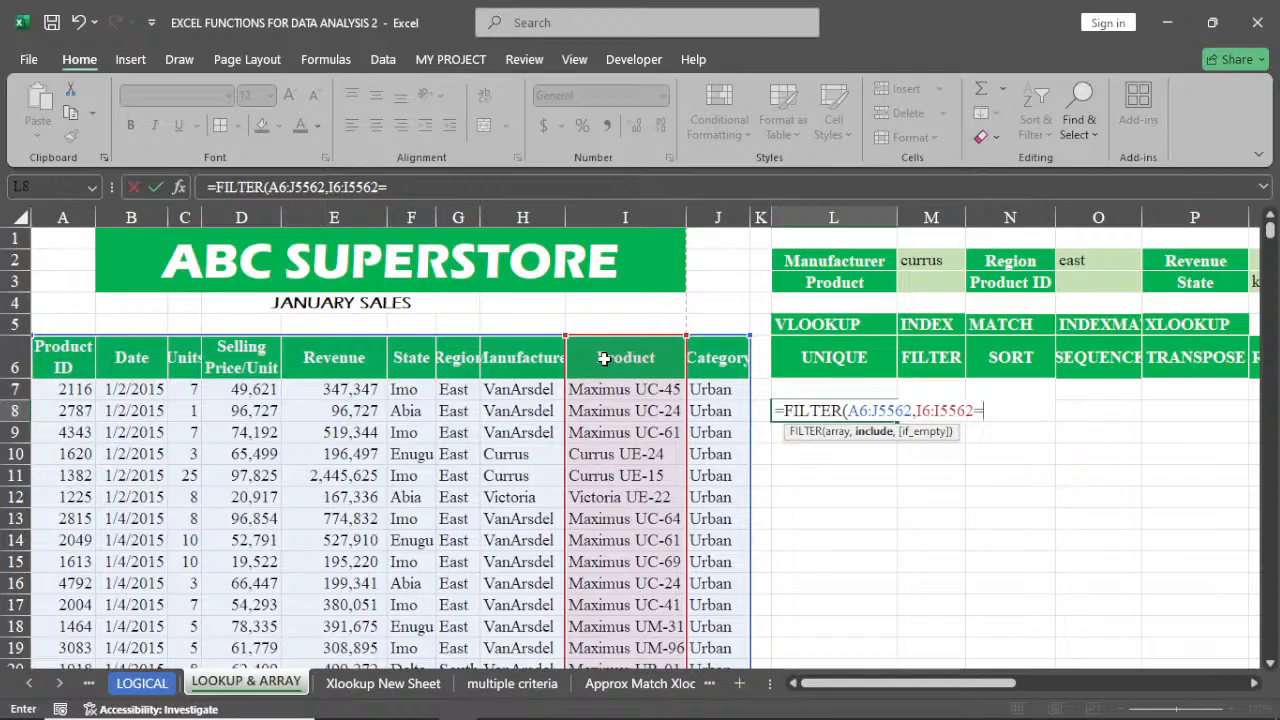
pyautogui.click(930, 283)
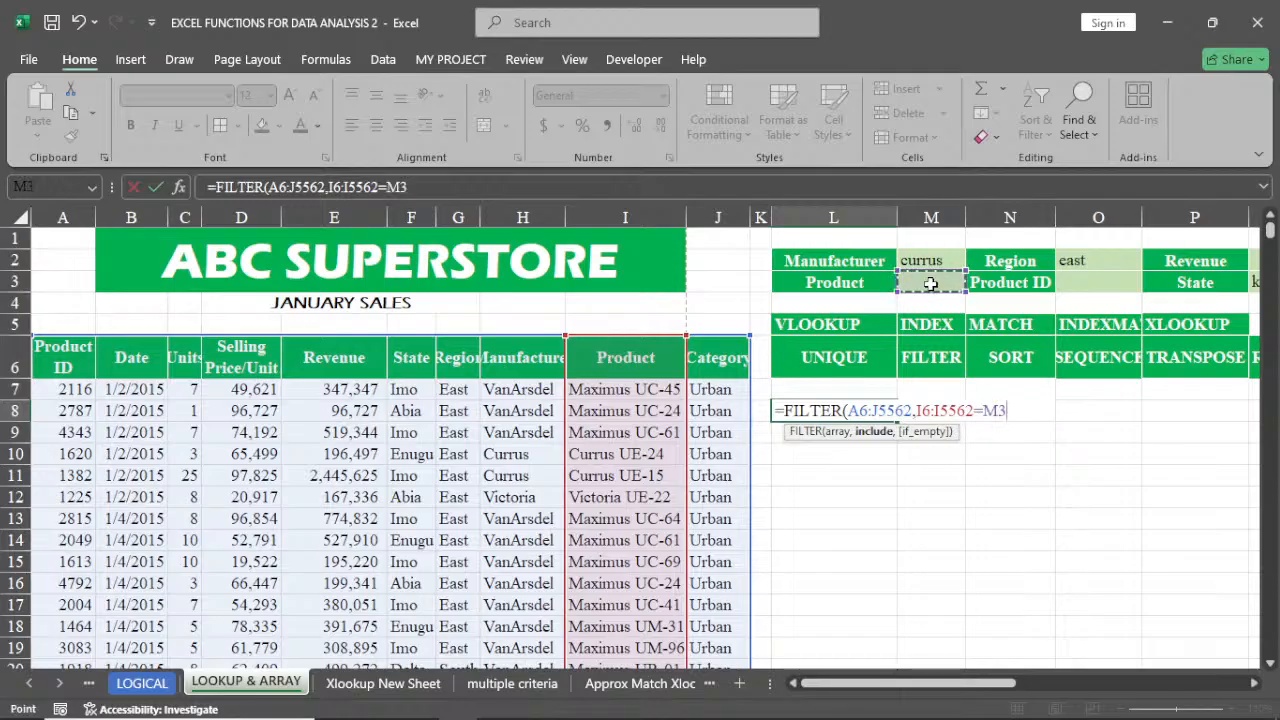
pyautogui.press('Return')
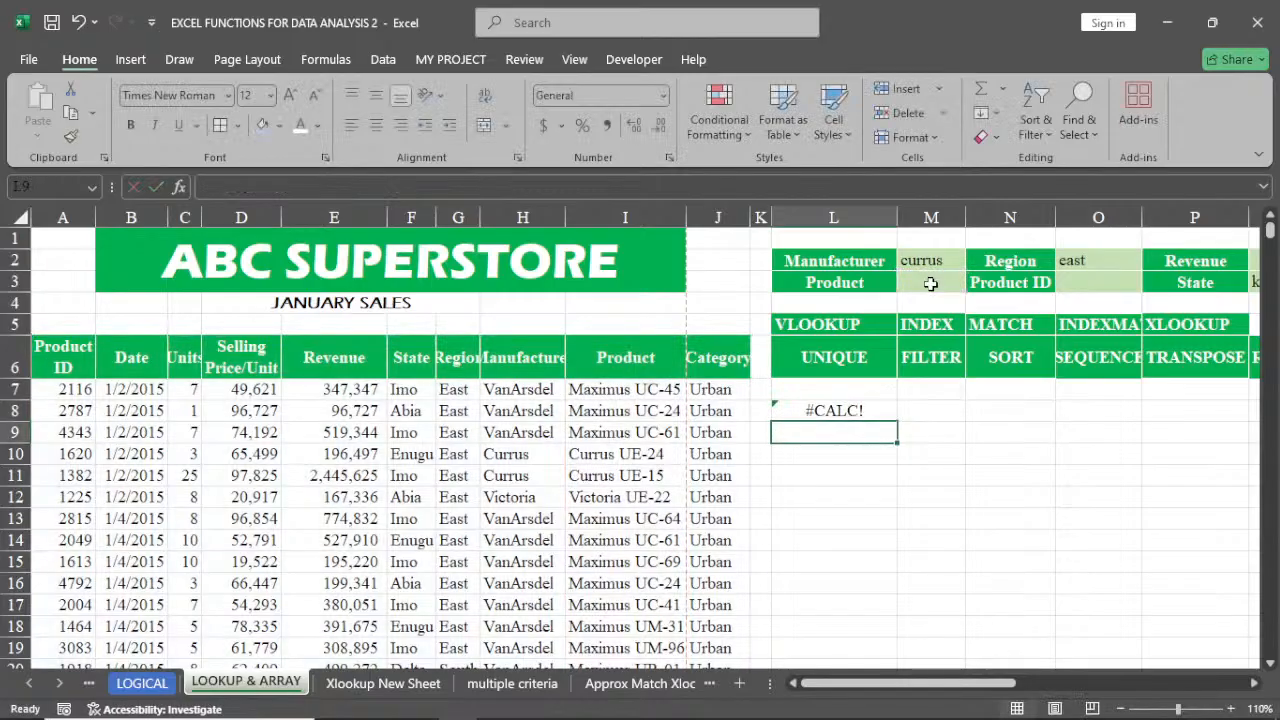
# Enter Maximus as the Product criterion in M3
pyautogui.click(930, 283)
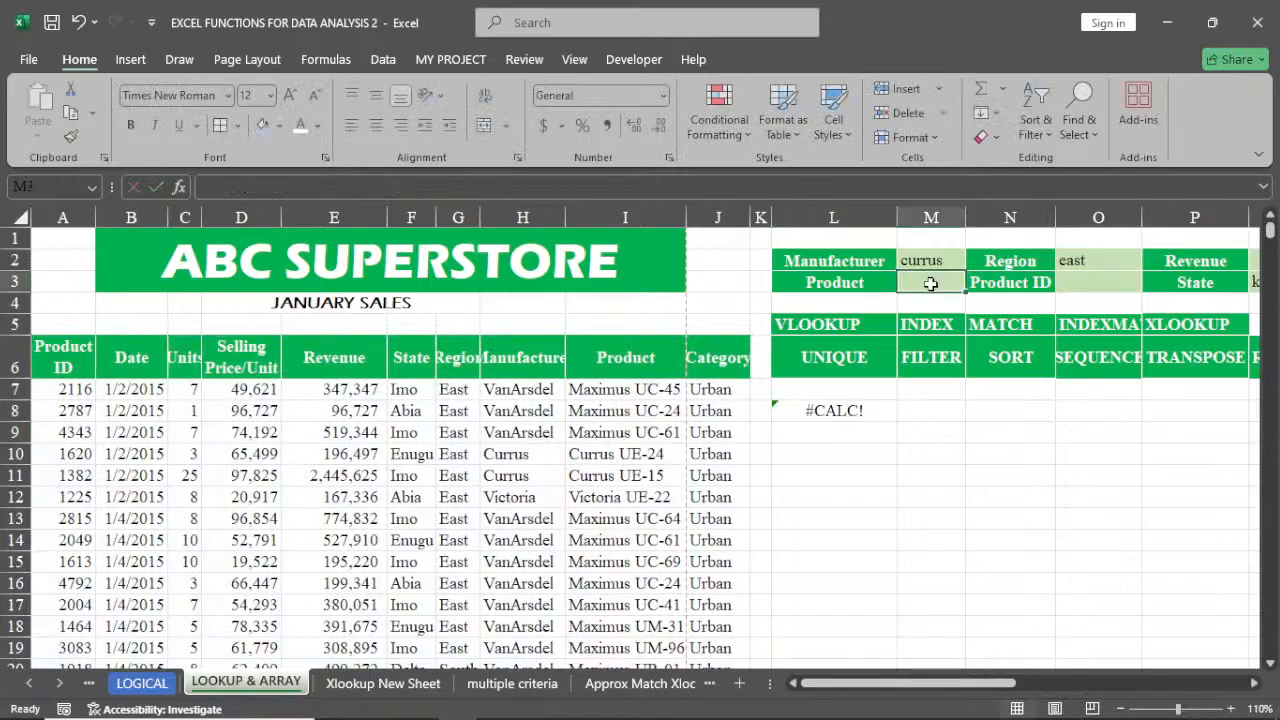
pyautogui.write('M')
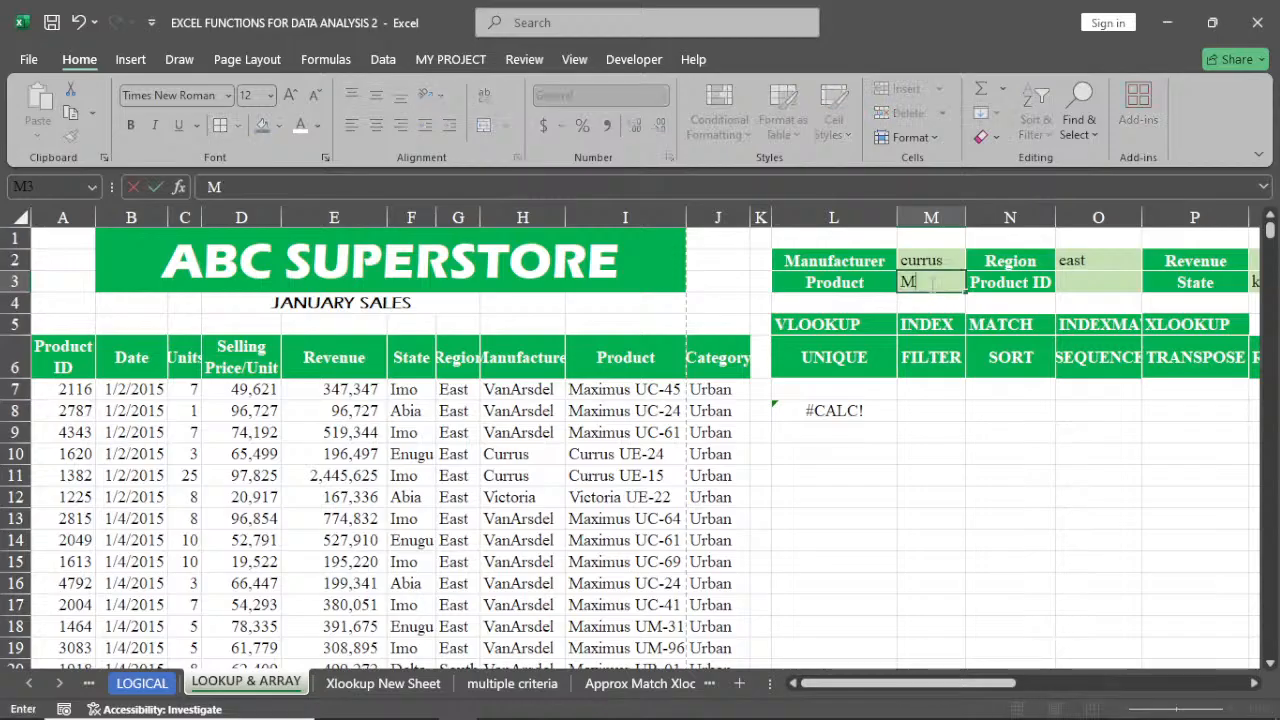
pyautogui.write('aximus')
pyautogui.press('Return')
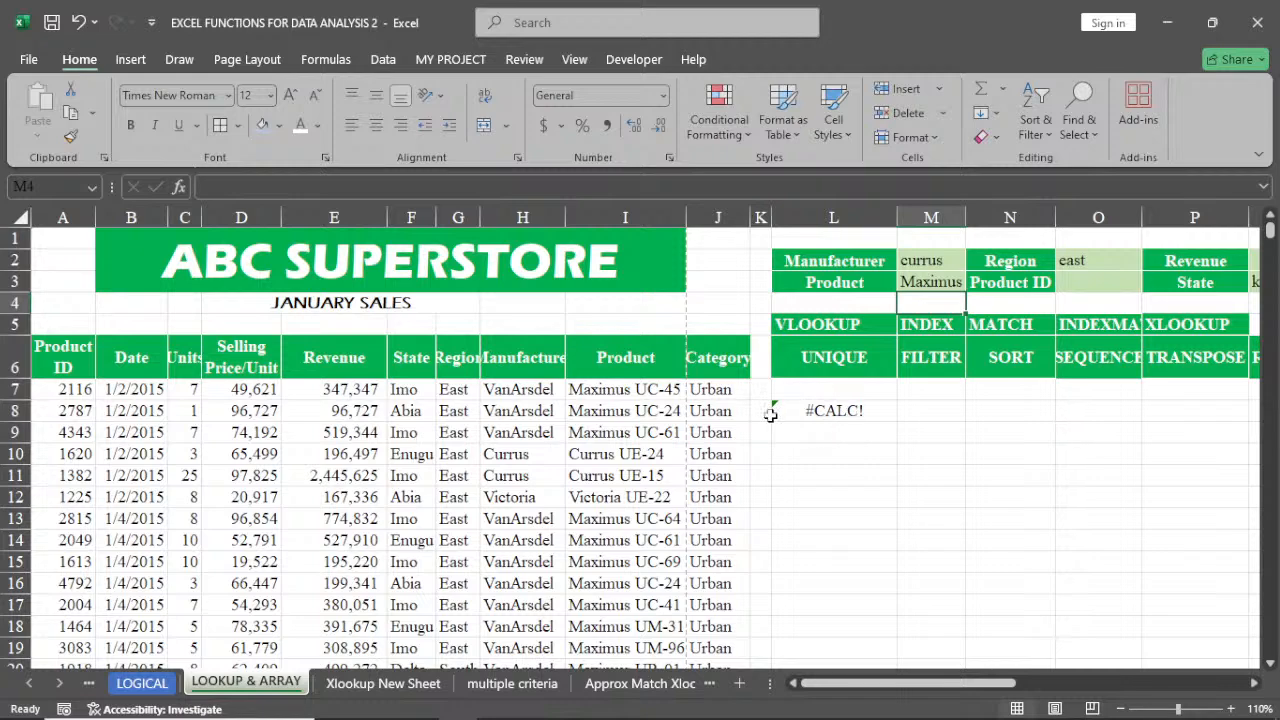
# Check the product names in column I and change the Product criterion in M3 to Maximu UC-45
pyautogui.click(610, 390)
pyautogui.click(620, 409)
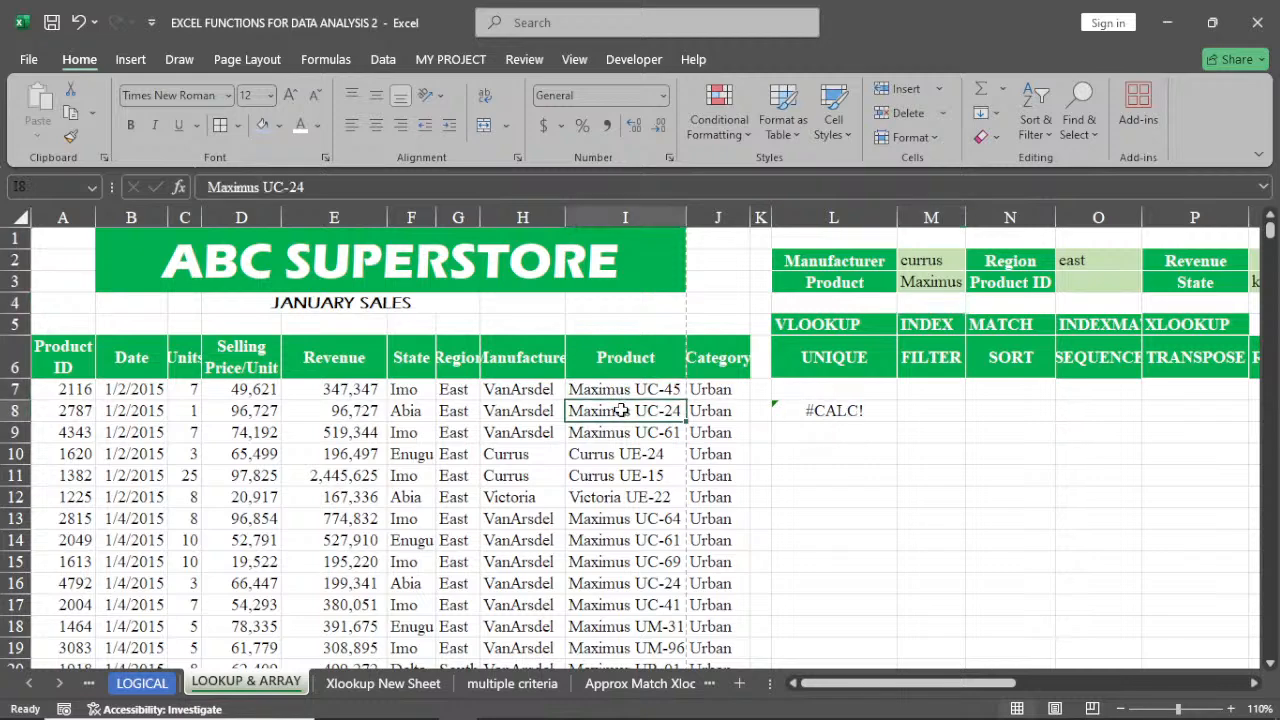
pyautogui.click(624, 432)
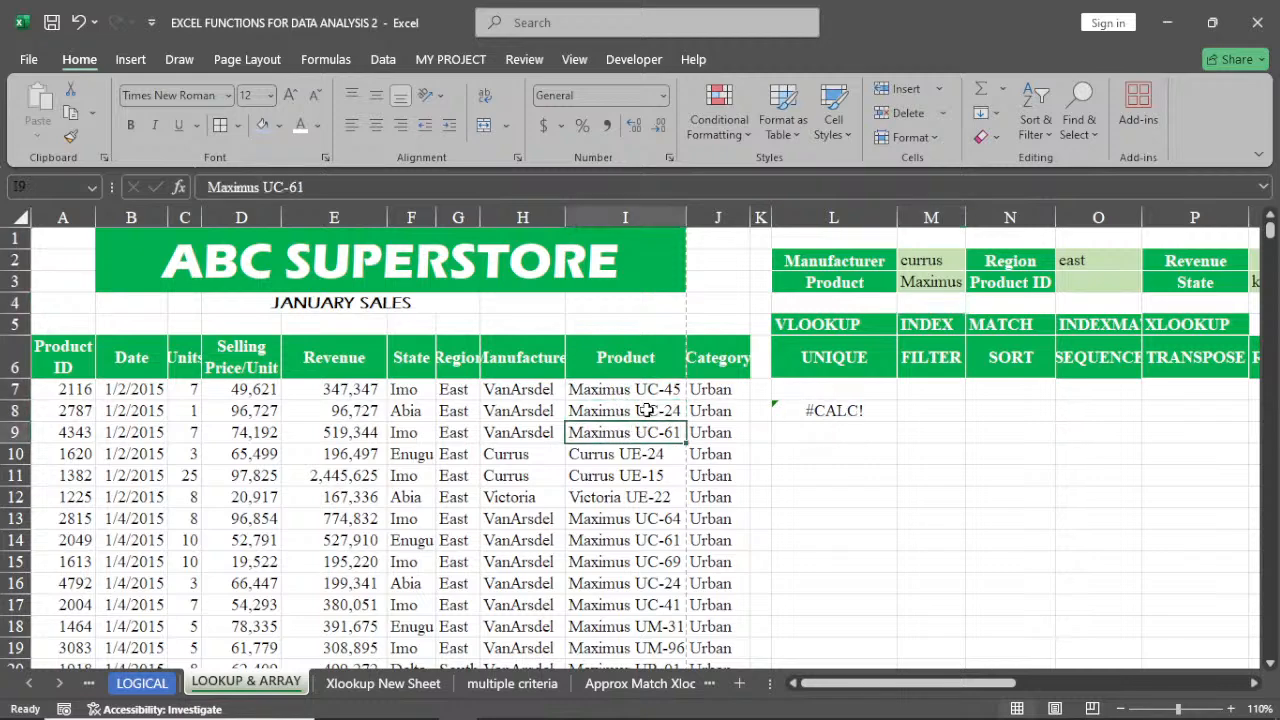
pyautogui.click(940, 283)
pyautogui.press('F2')
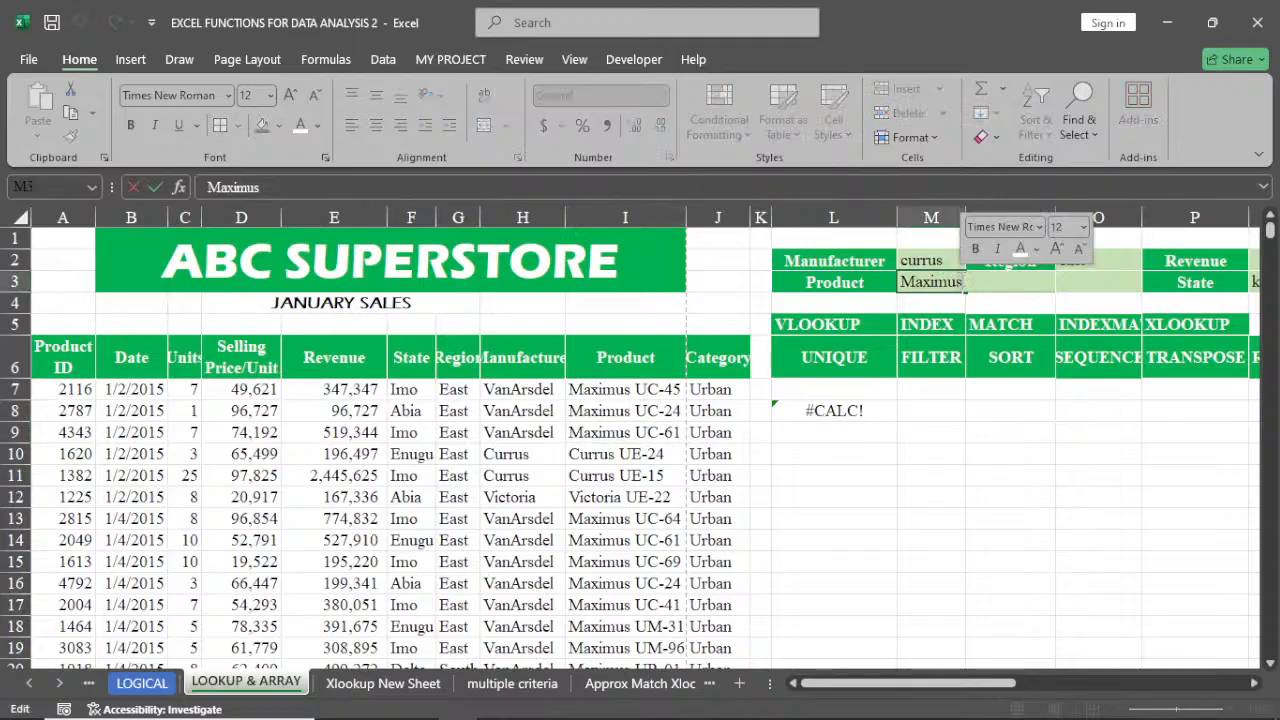
pyautogui.press('BackSpace')
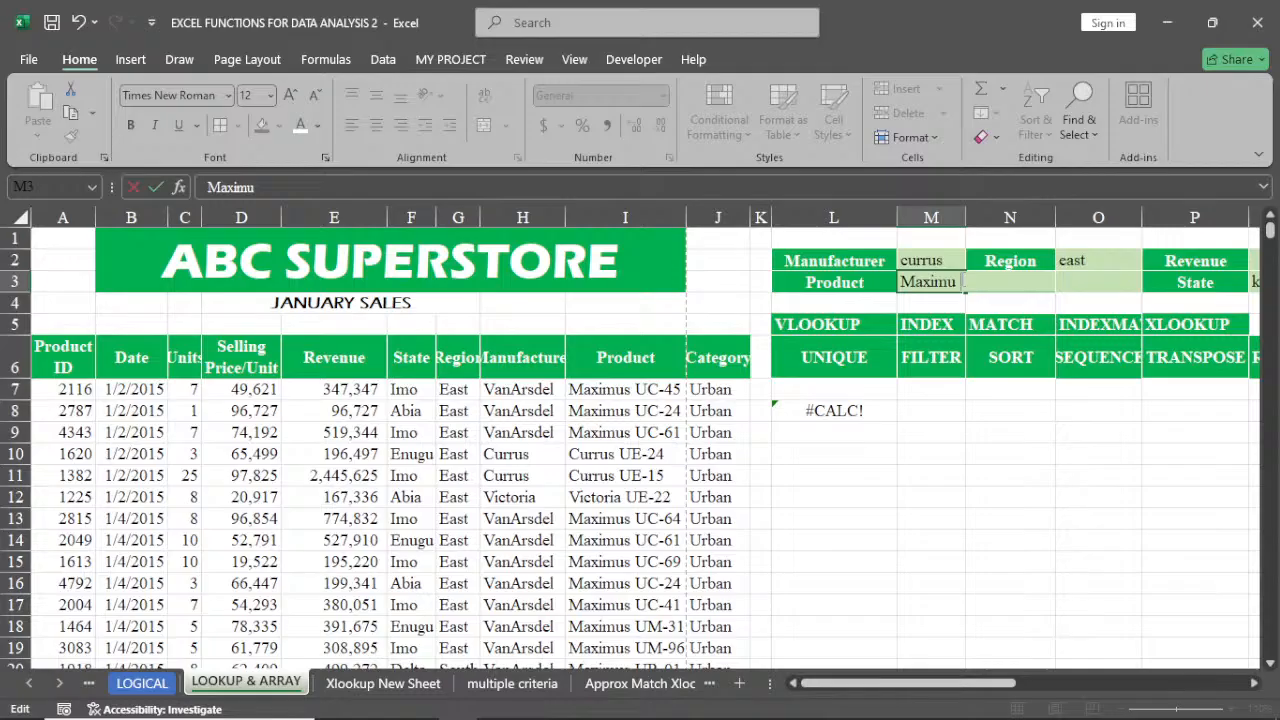
pyautogui.write('UC')
pyautogui.press('F2')
pyautogui.press('F2')
pyautogui.press('F2')
pyautogui.press('F2')
pyautogui.press('F2')
pyautogui.write('-45')
pyautogui.press('Return')
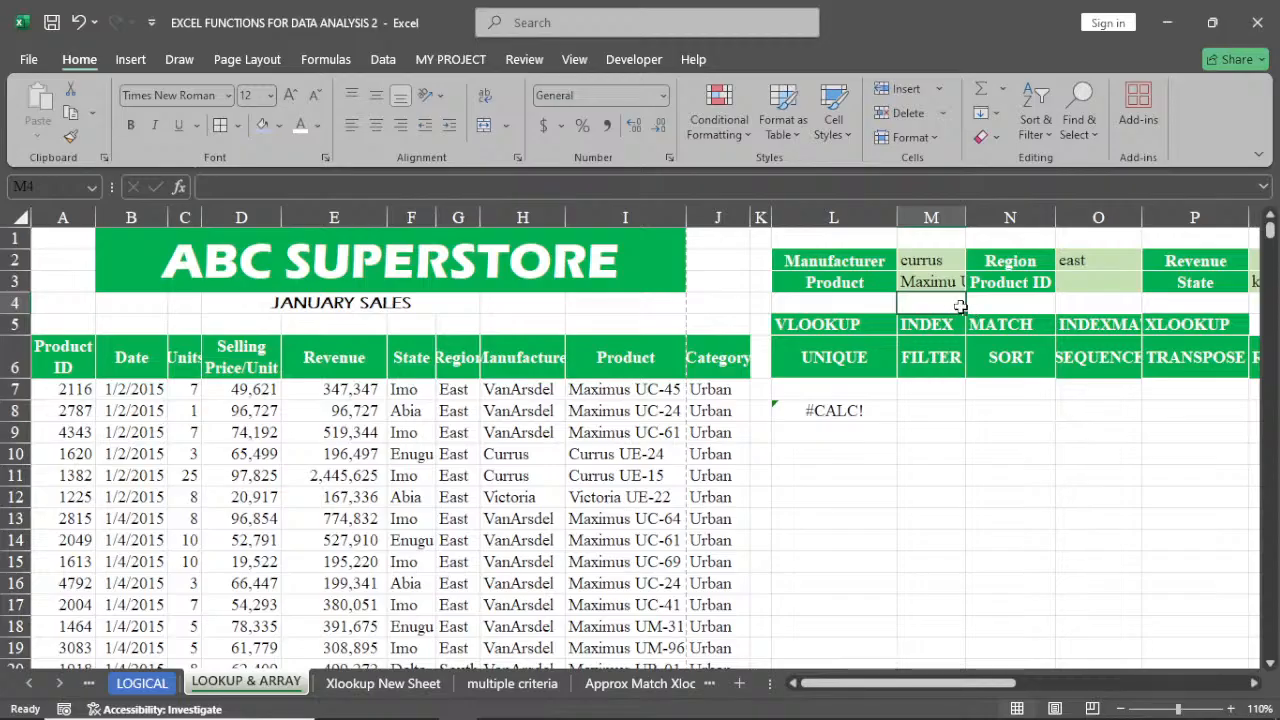
# Correct the Product criterion in M3 to Maximus UC-45 and scroll through the filtered rows
pyautogui.doubleClick(957, 286)
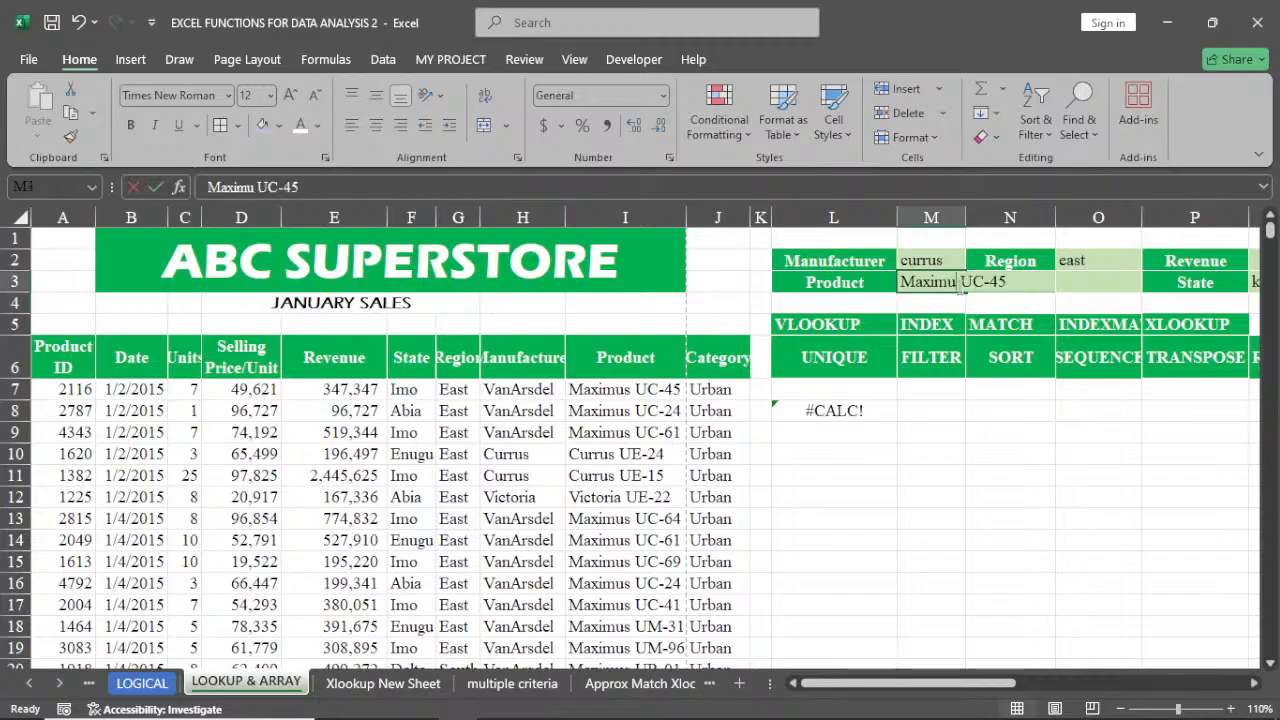
pyautogui.write('S')
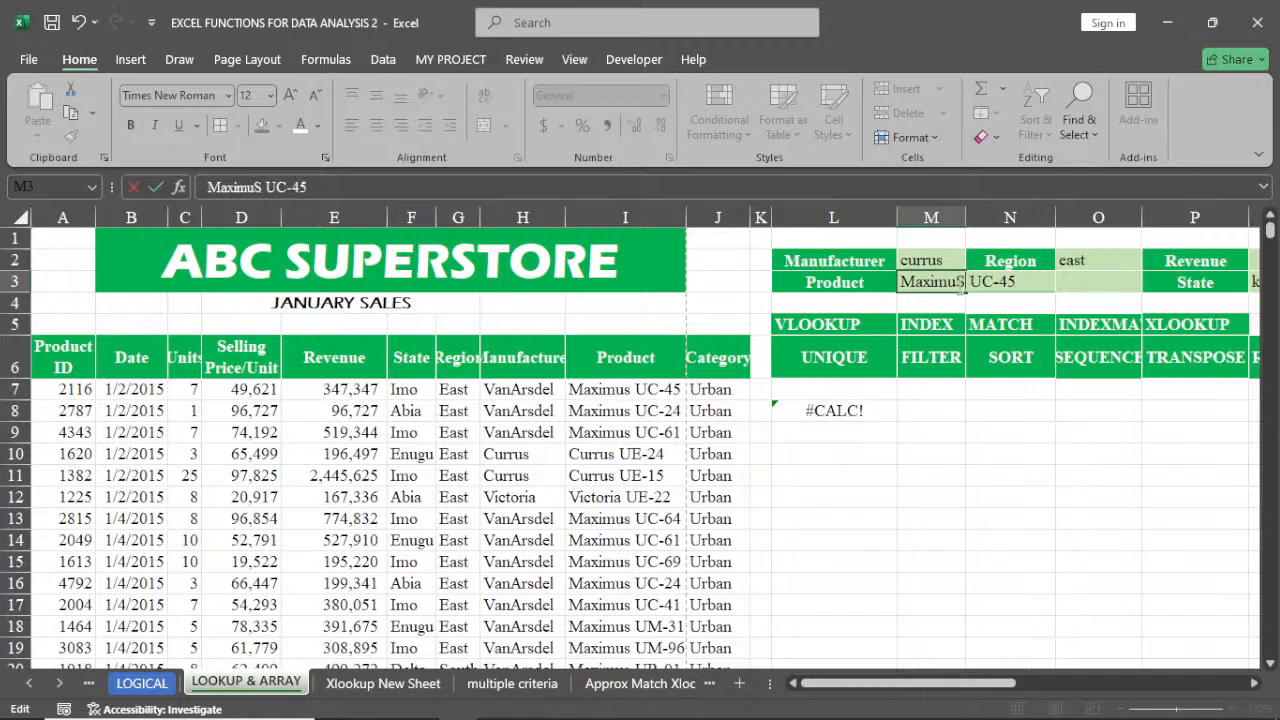
pyautogui.press('BackSpace')
pyautogui.write('s')
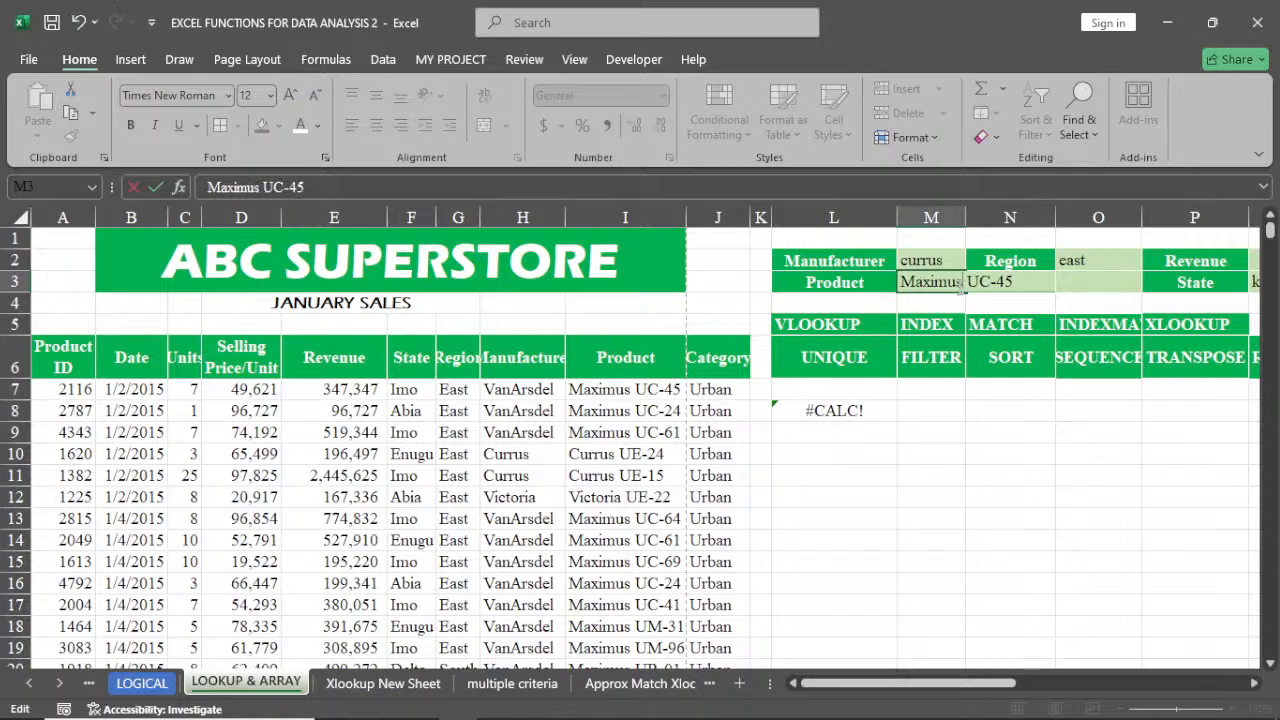
pyautogui.press('Return')
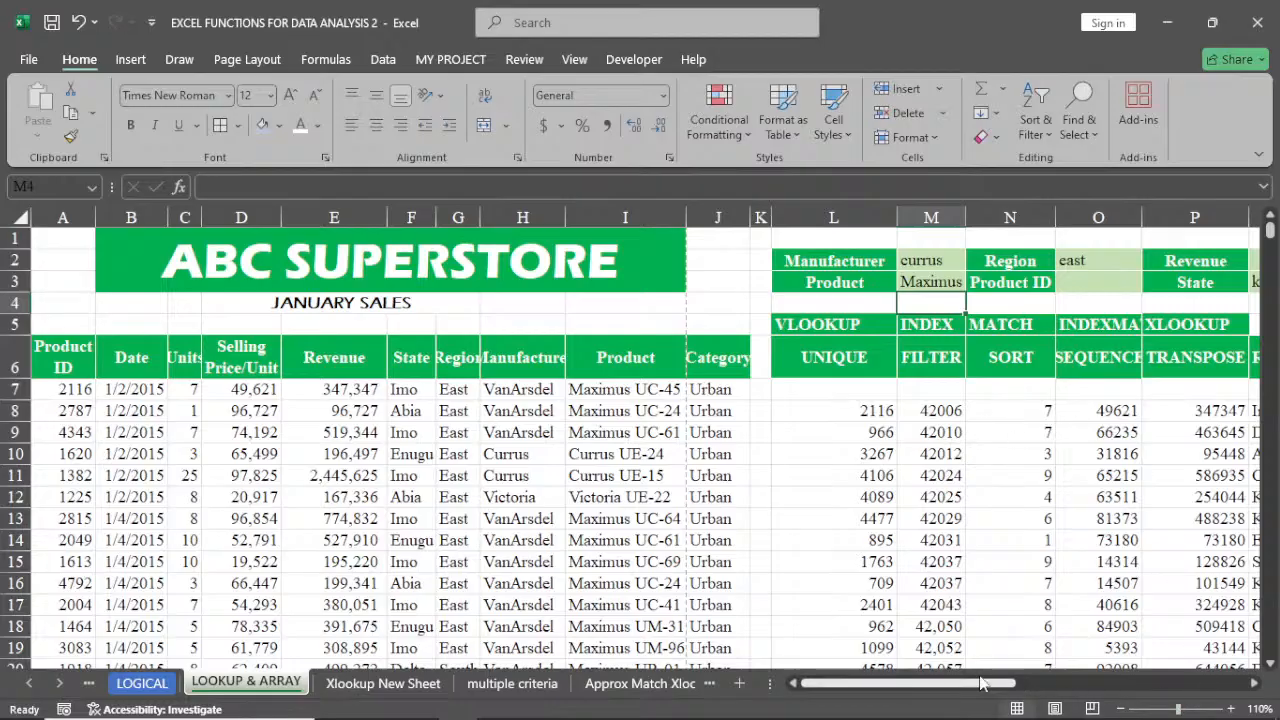
pyautogui.moveTo(982, 688); pyautogui.dragTo(1119, 690)
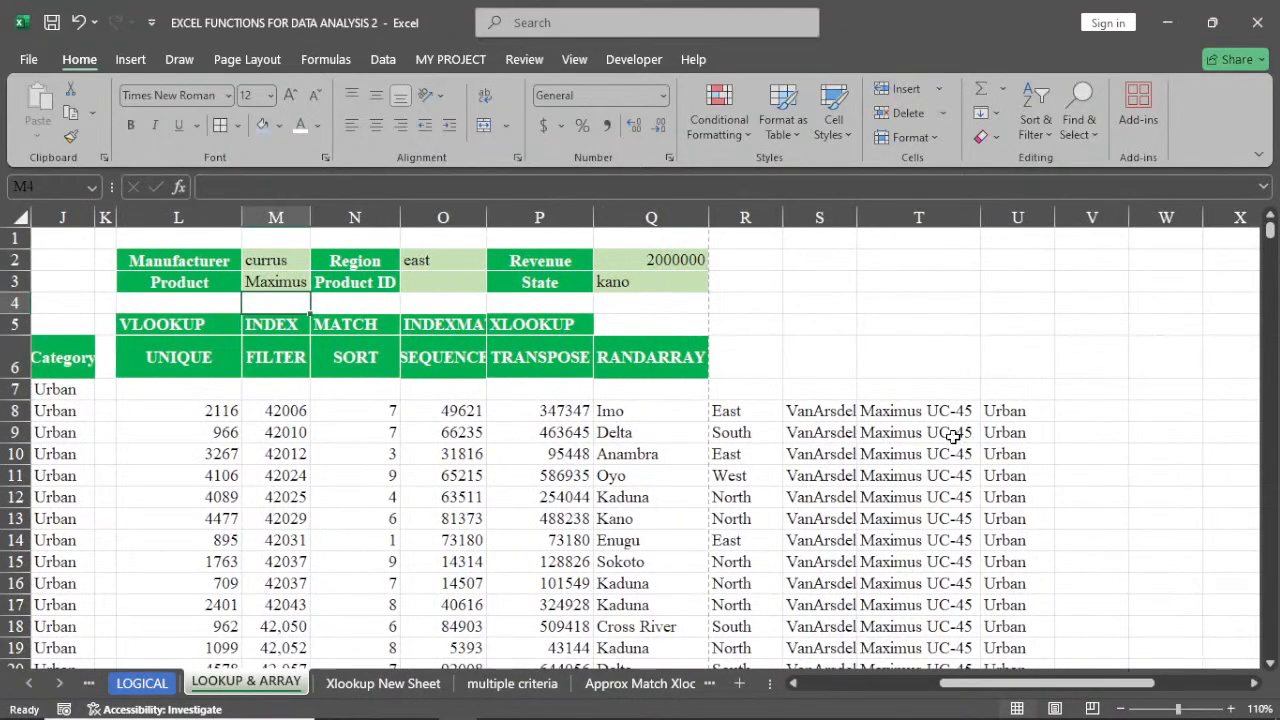
pyautogui.scroll(-2, 962, 410)
pyautogui.scroll(-10, 960, 410)
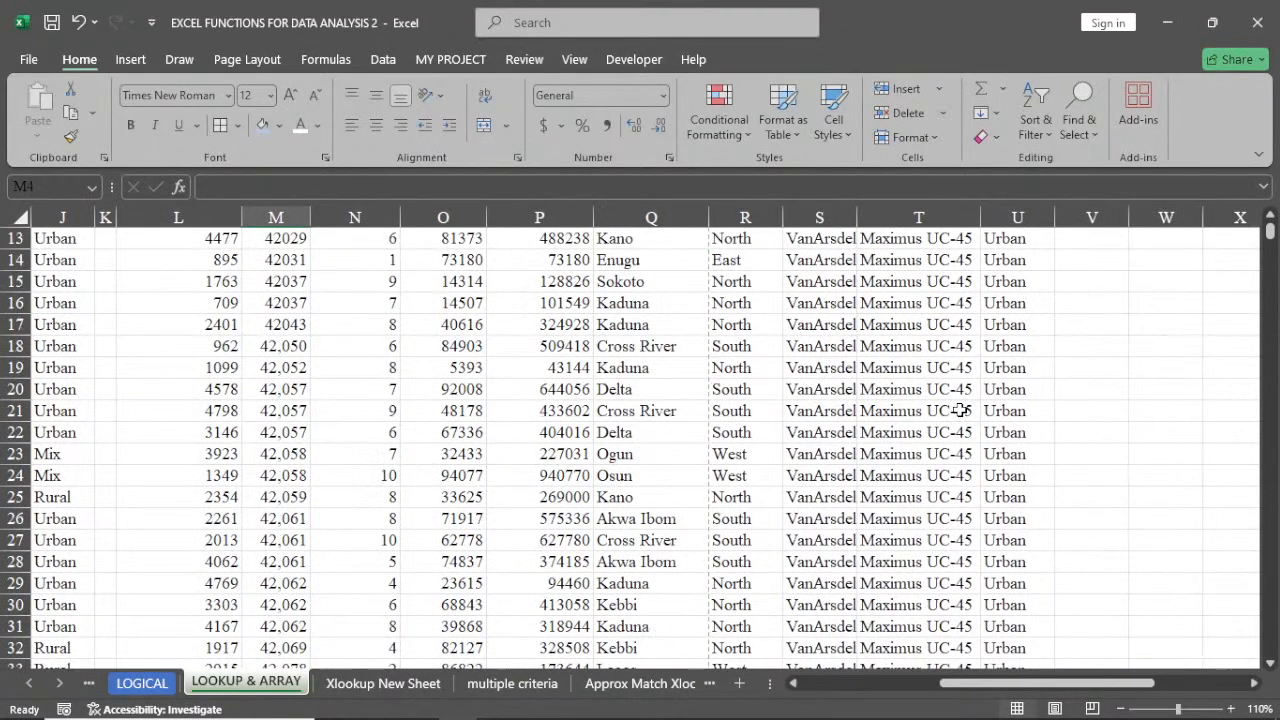
pyautogui.moveTo(1042, 688); pyautogui.dragTo(895, 695)
pyautogui.scroll(12, 893, 694)
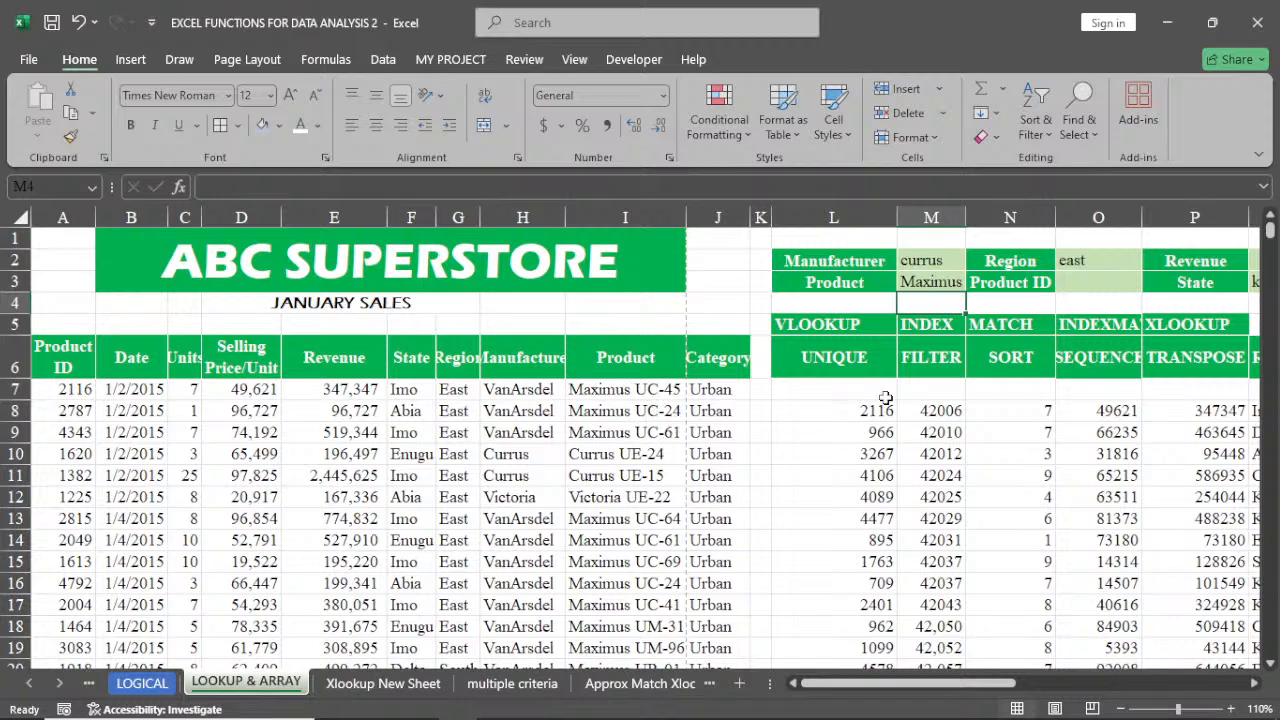
# Clear the FILTER formula from L8
pyautogui.click(852, 410)
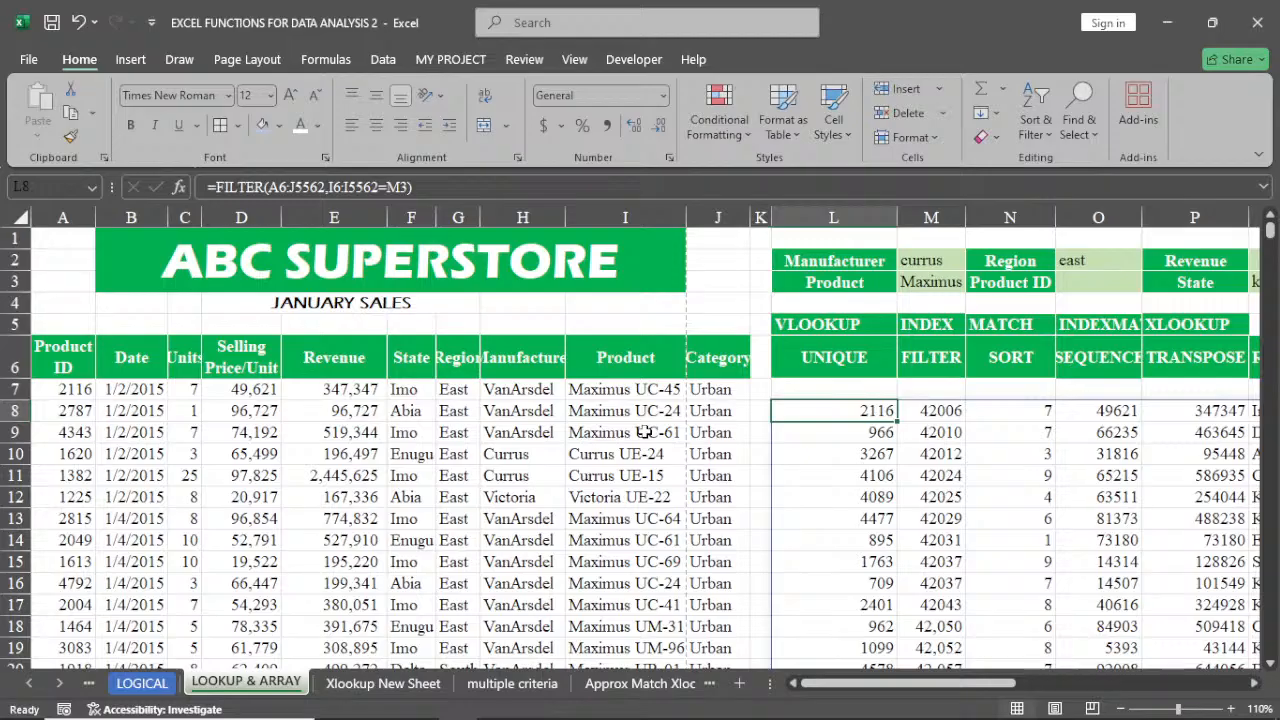
pyautogui.press('Delete')
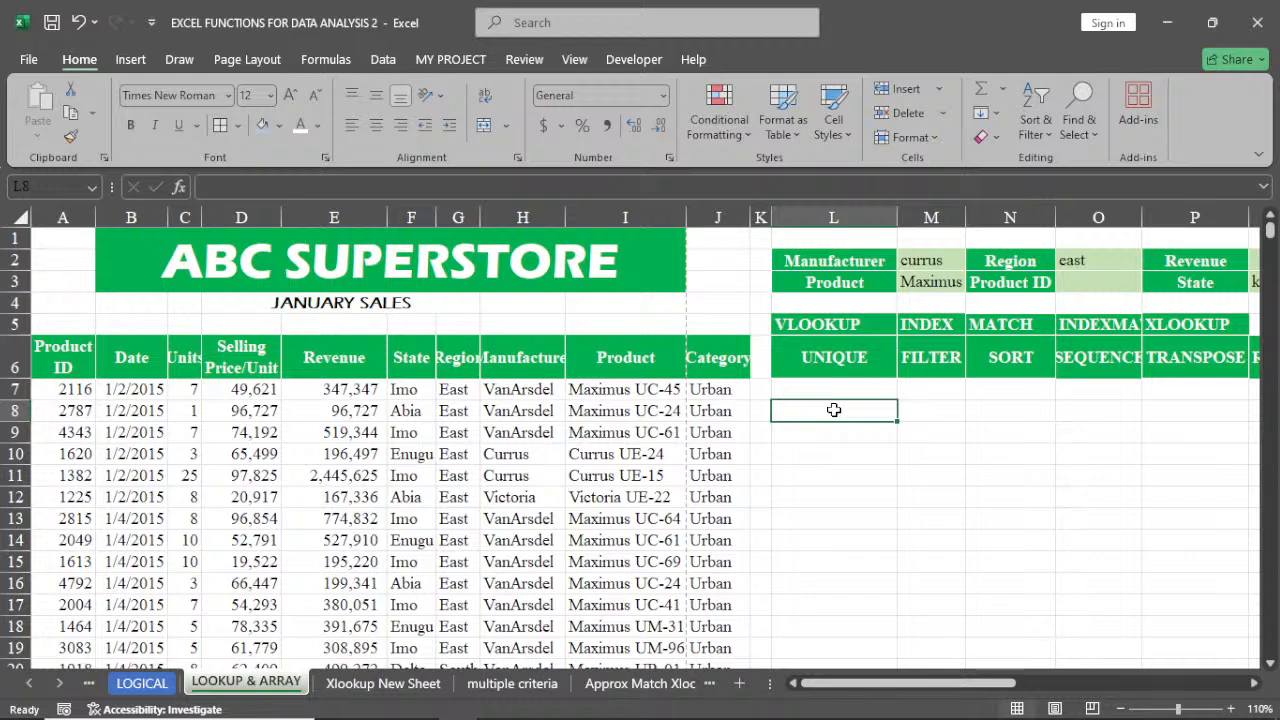
pyautogui.write('=')
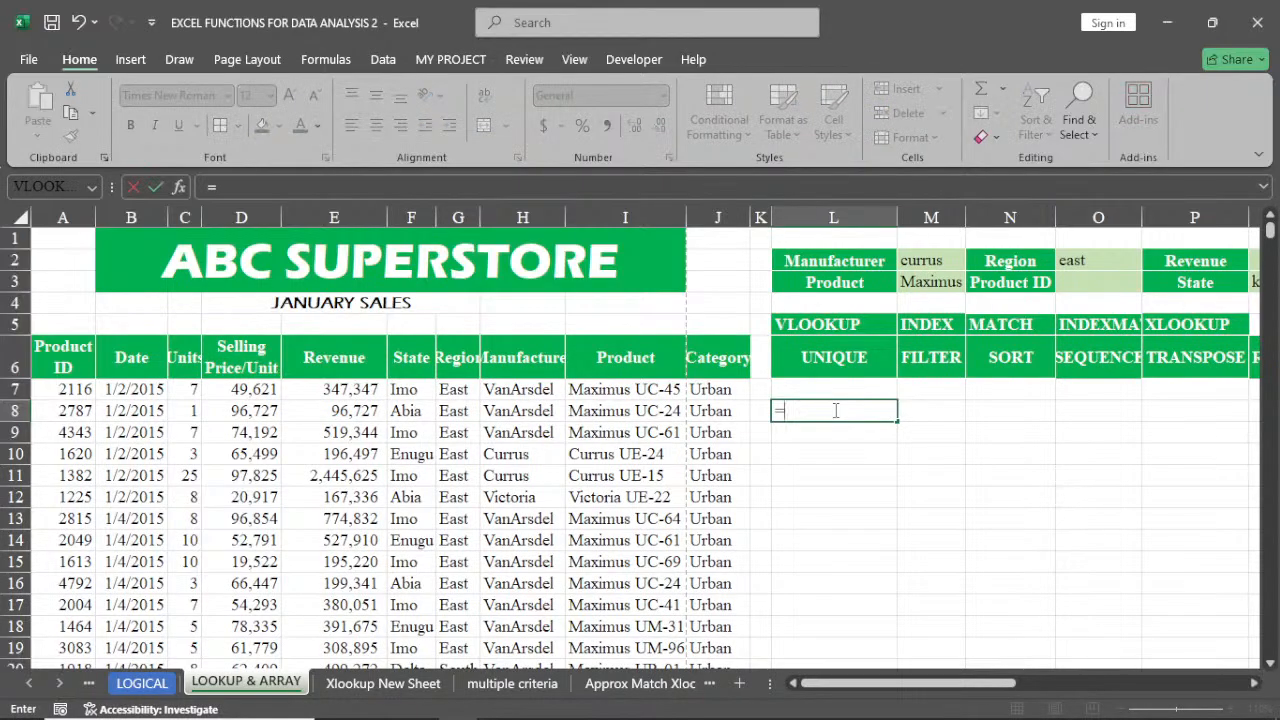
pyautogui.write('sea')
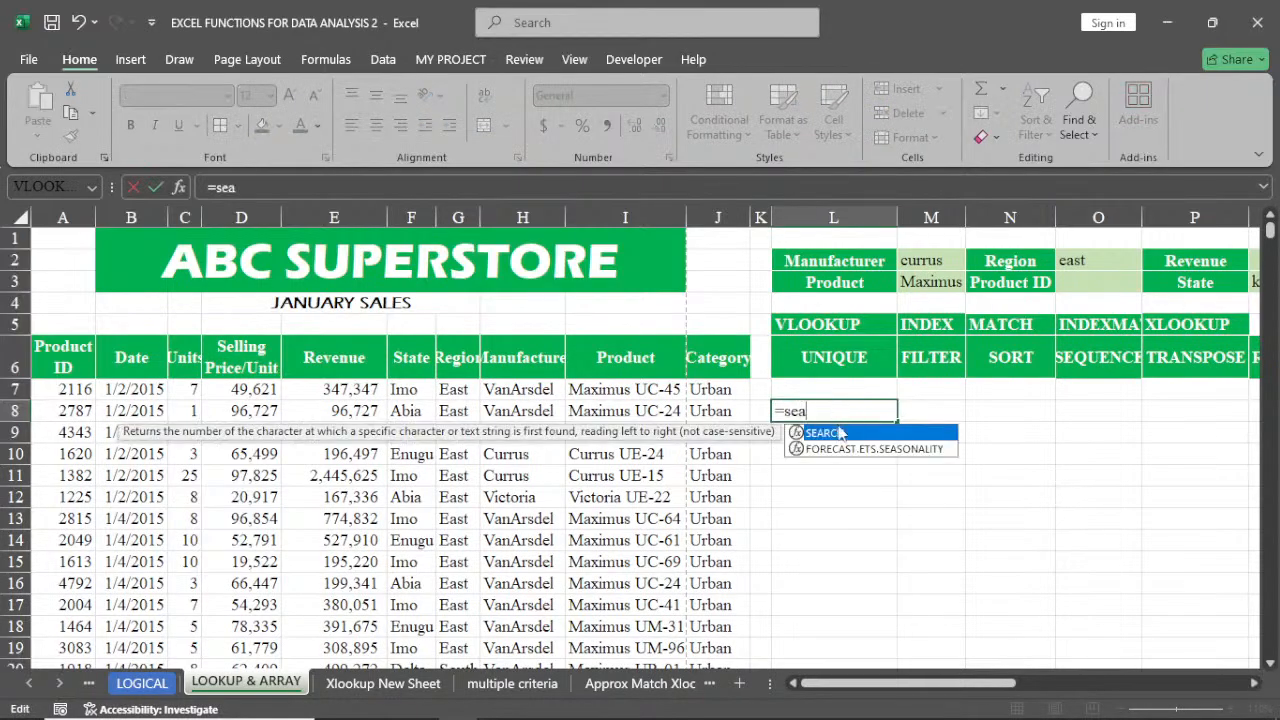
pyautogui.doubleClick(840, 436)
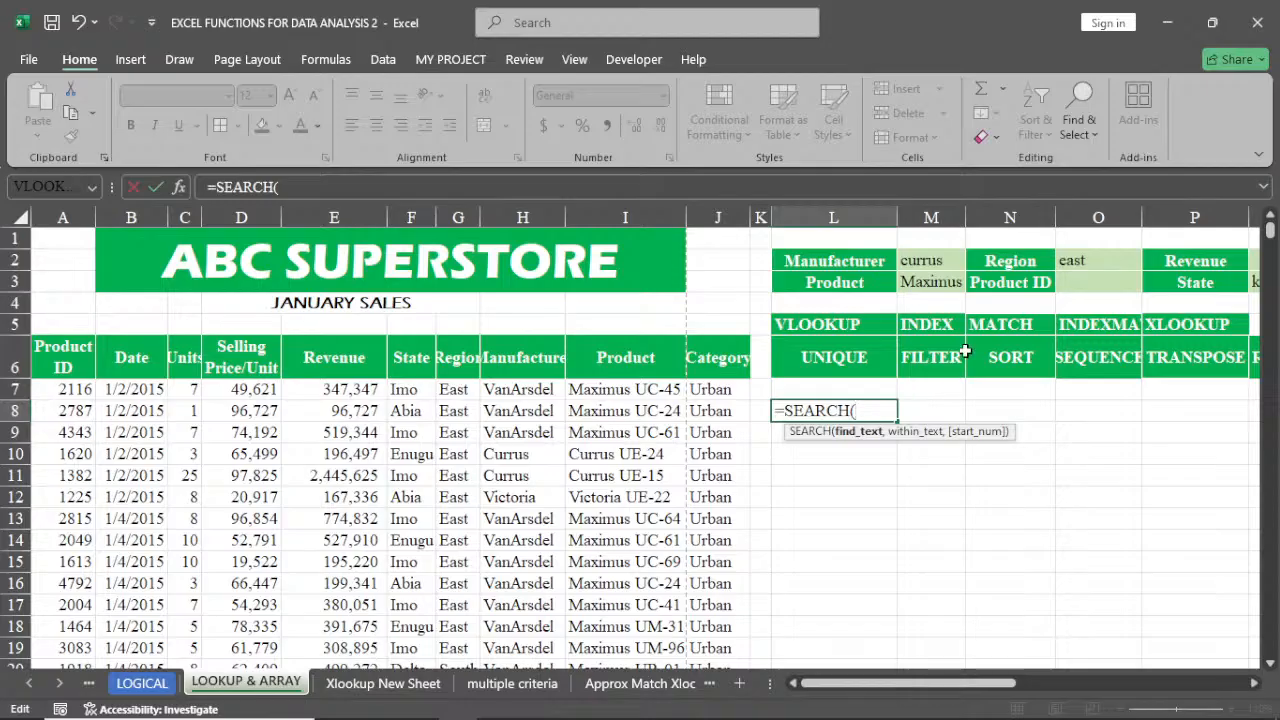
pyautogui.press('BackSpace')
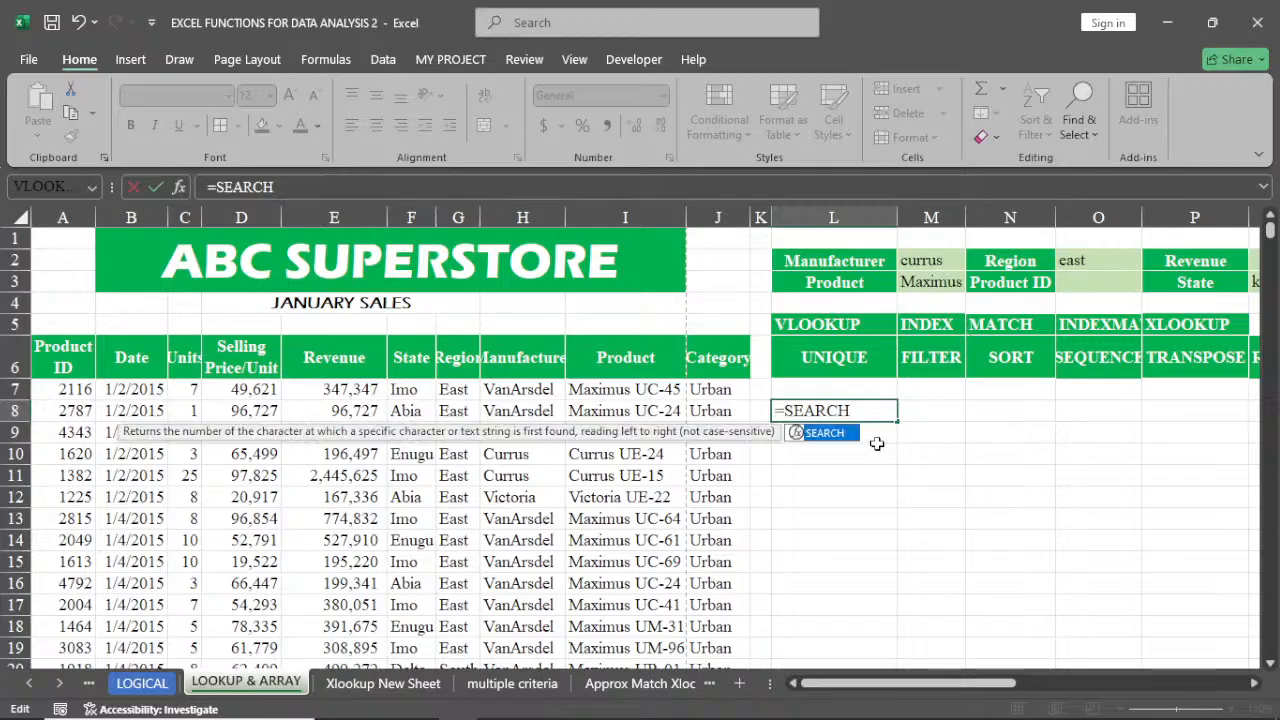
pyautogui.press('BackSpace')
pyautogui.press('BackSpace')
pyautogui.press('Escape')
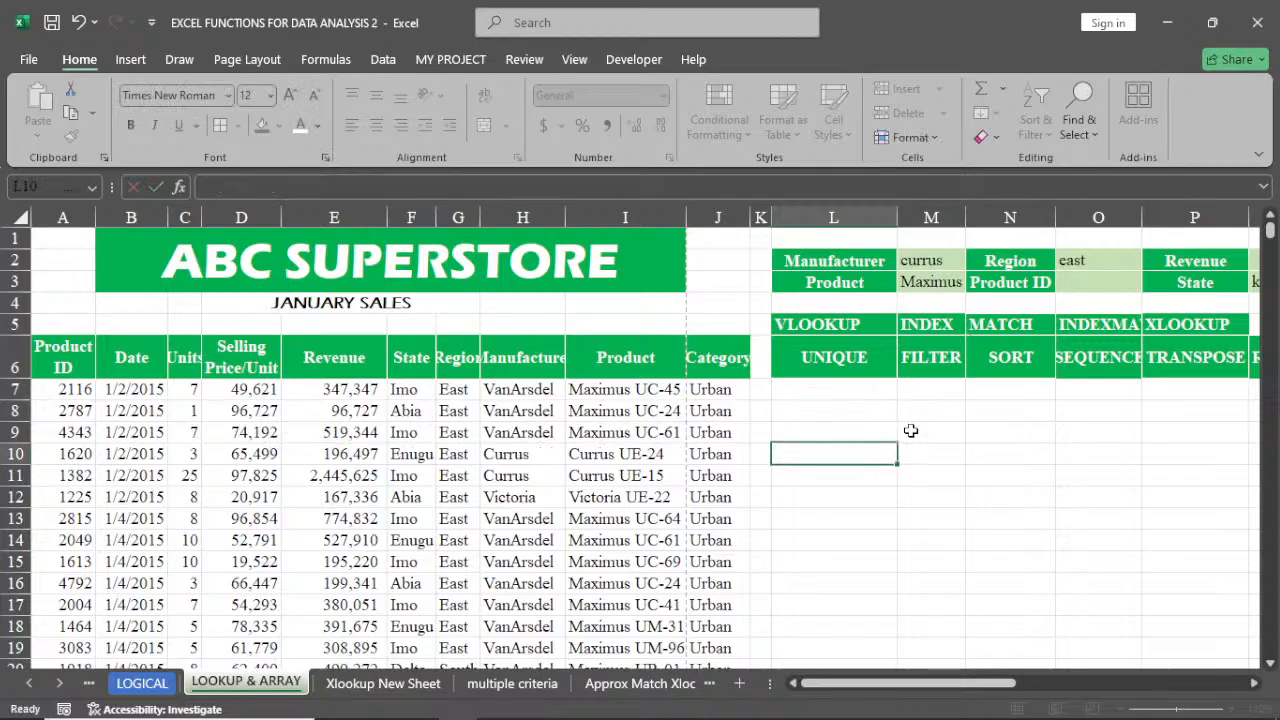
# Shorten the Product criterion in M3 to Maximus, then clear M3 entirely
pyautogui.doubleClick(945, 282)
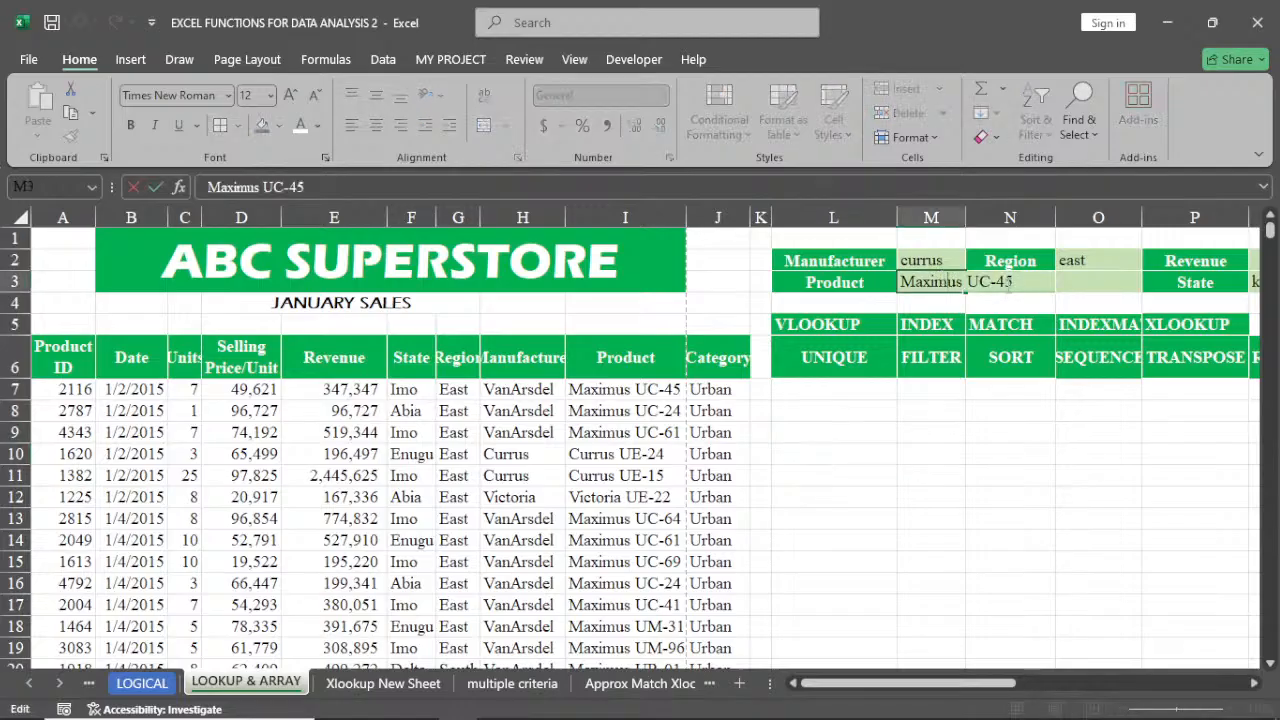
pyautogui.moveTo(1014, 282); pyautogui.dragTo(966, 288)
pyautogui.press('BackSpace')
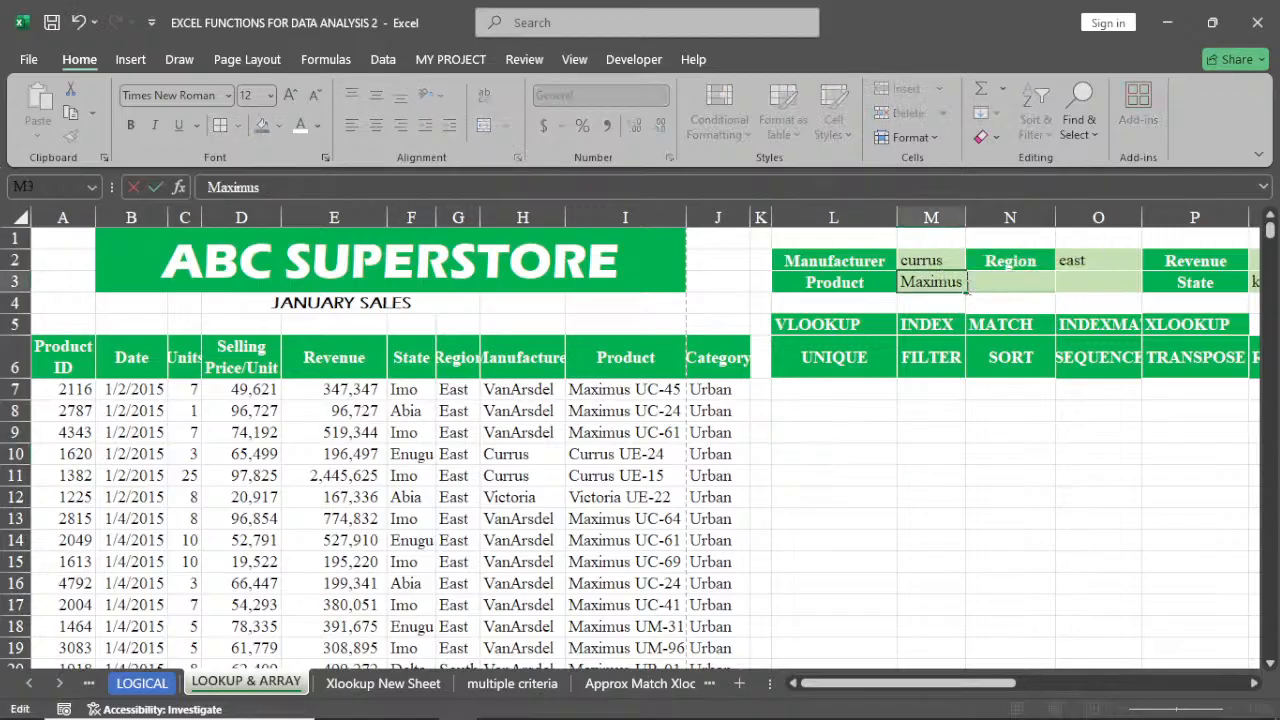
pyautogui.click(890, 490)
pyautogui.click(935, 285)
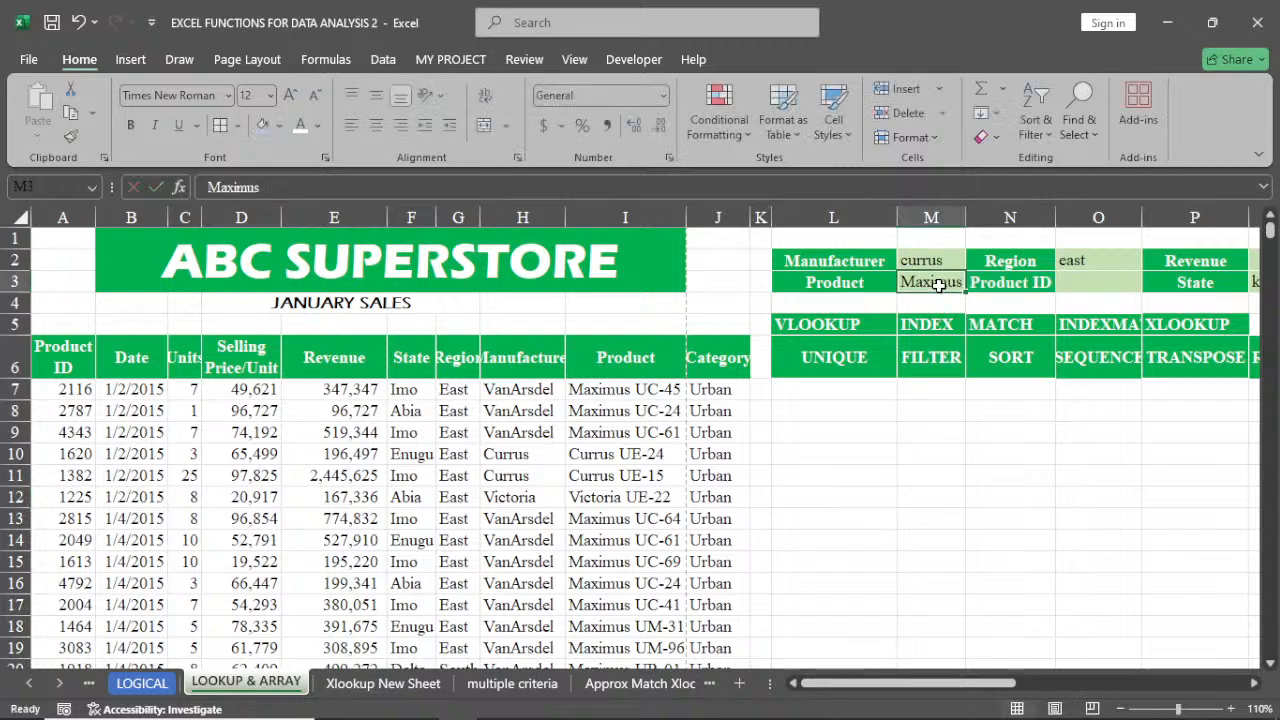
pyautogui.press('Delete')
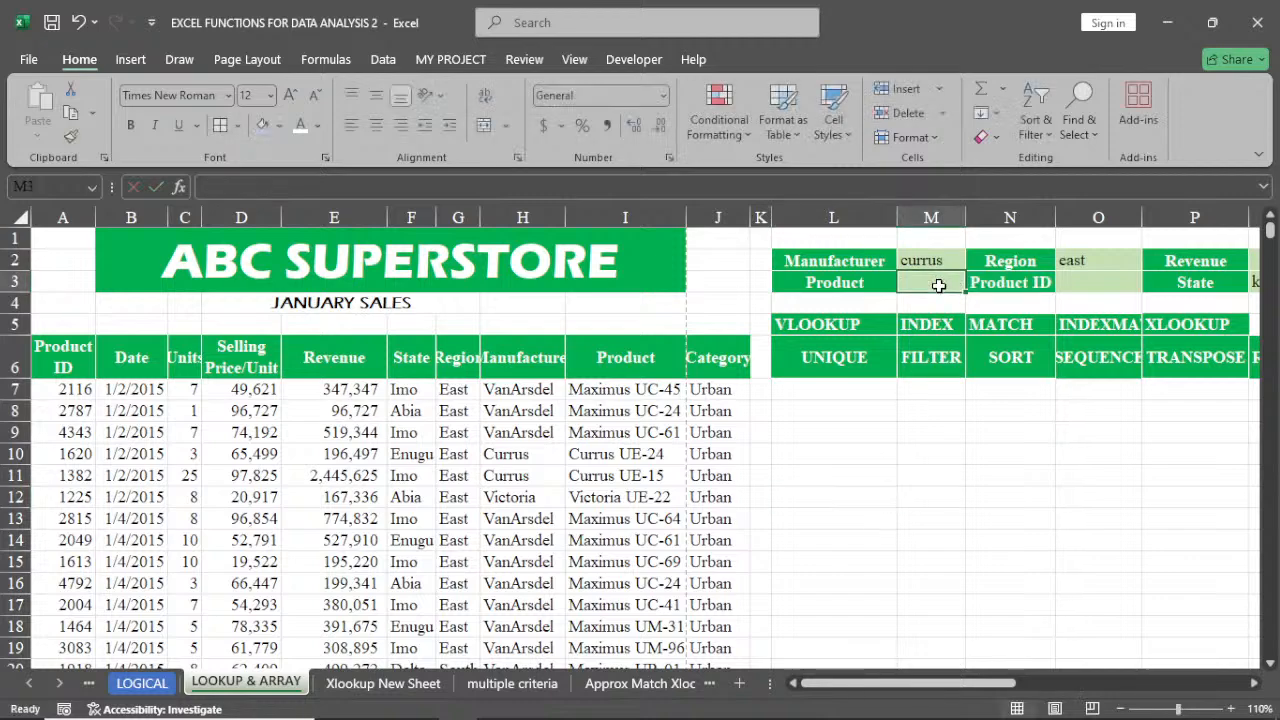
# Enter =SEARCH(M3,I7:I5562) in L8 to search the Product column for the criterion
pyautogui.click(824, 416)
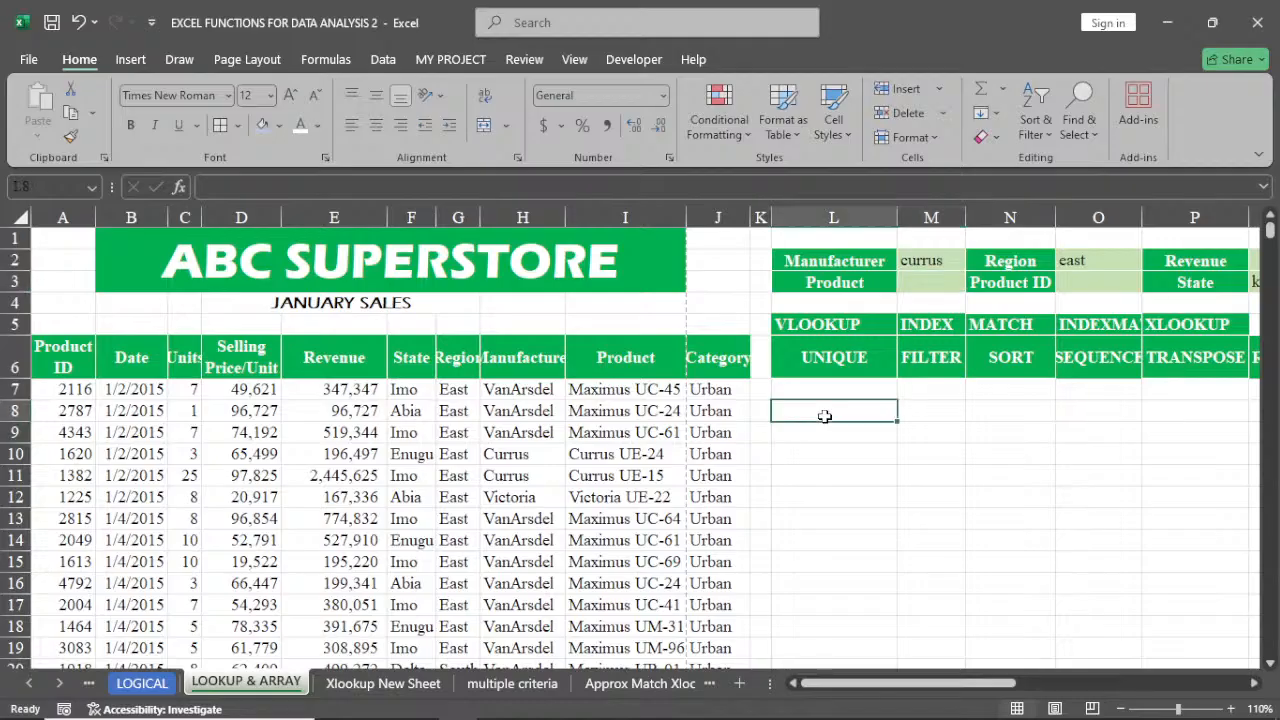
pyautogui.write('=')
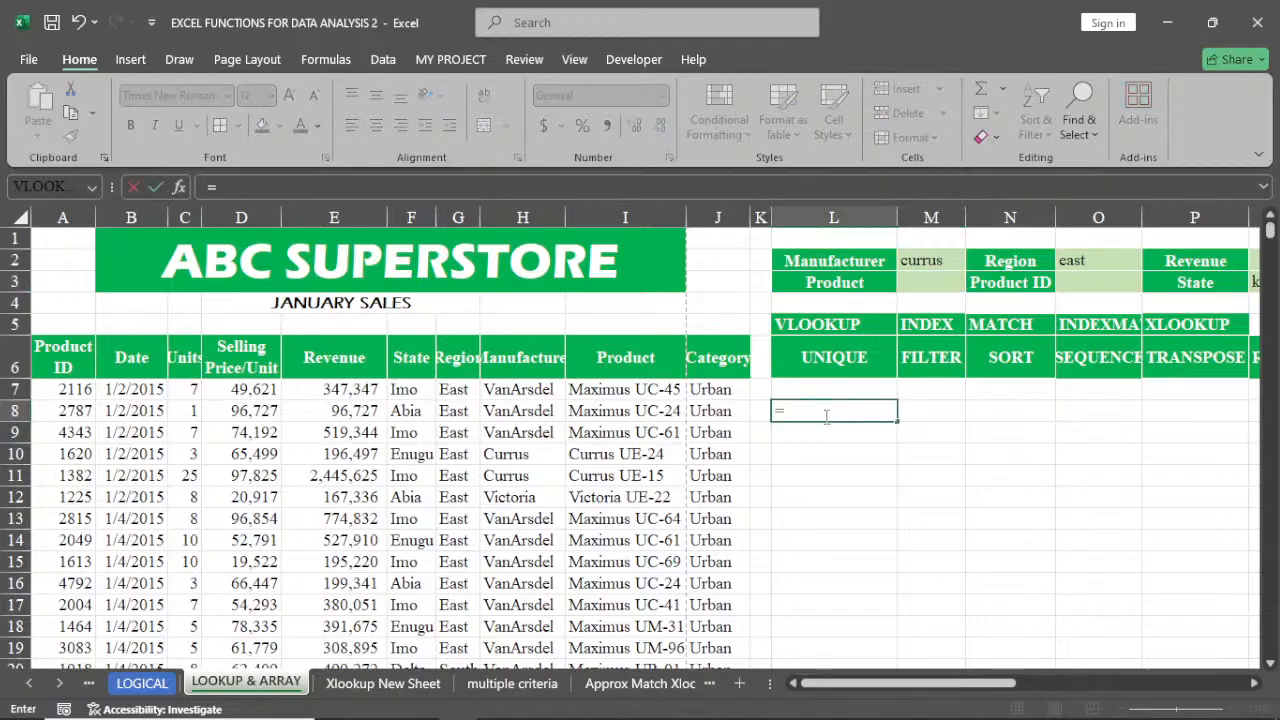
pyautogui.write('sea')
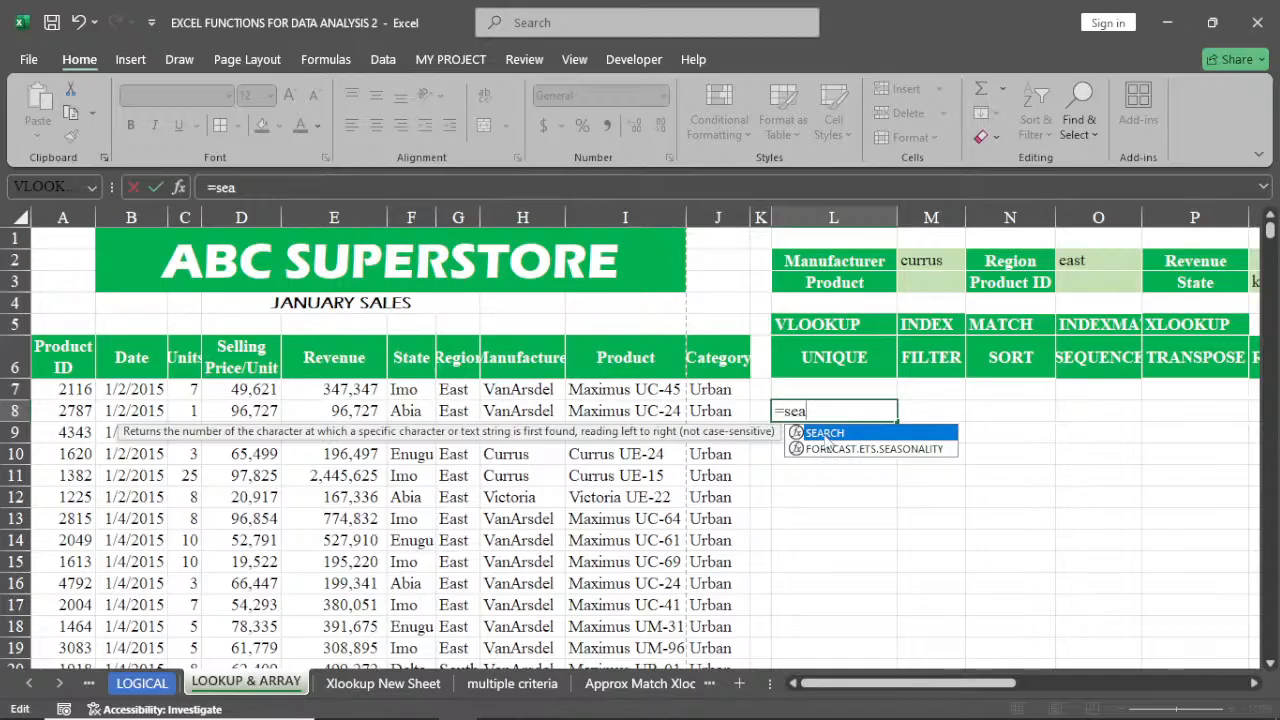
pyautogui.doubleClick(826, 436)
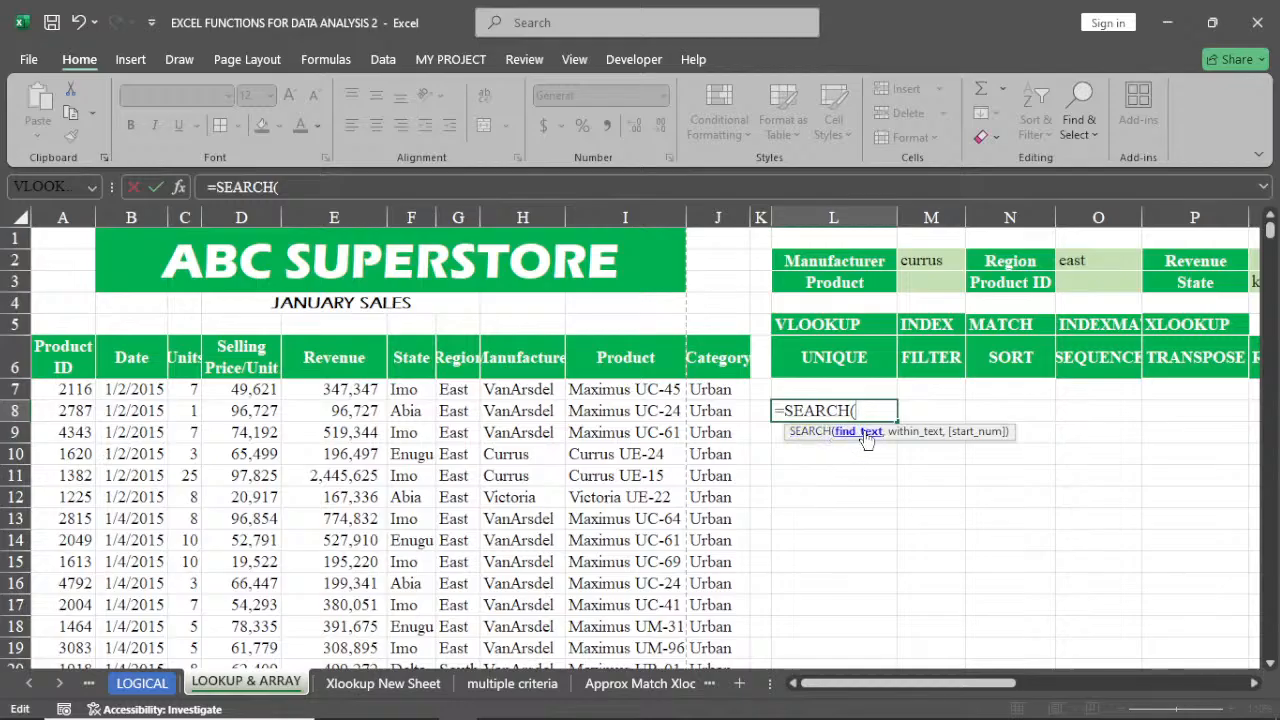
pyautogui.click(925, 282)
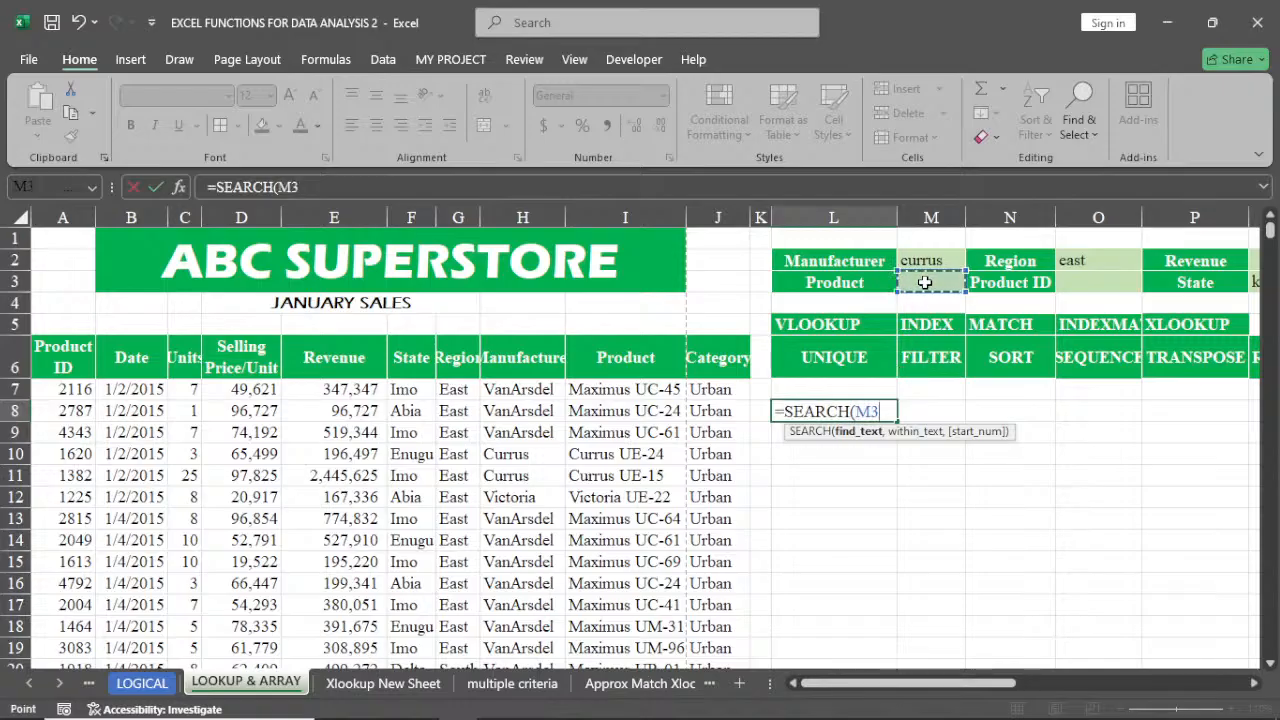
pyautogui.write(',')
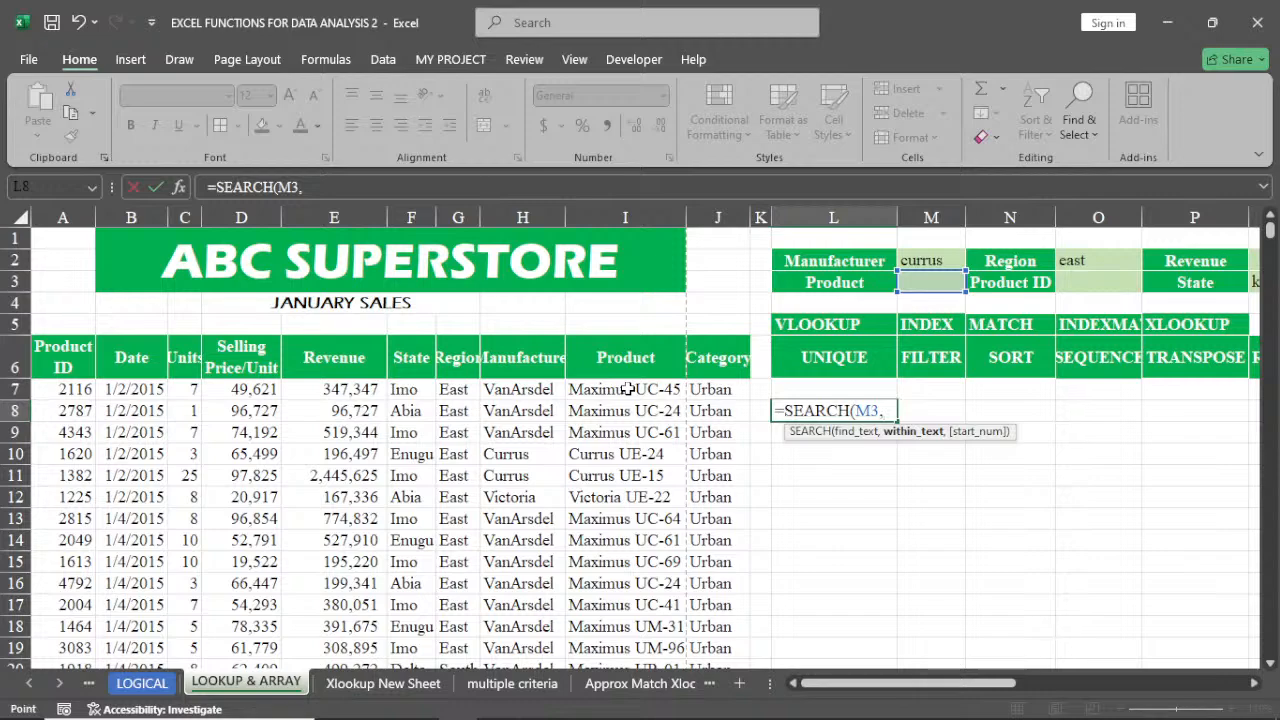
pyautogui.click(627, 389)
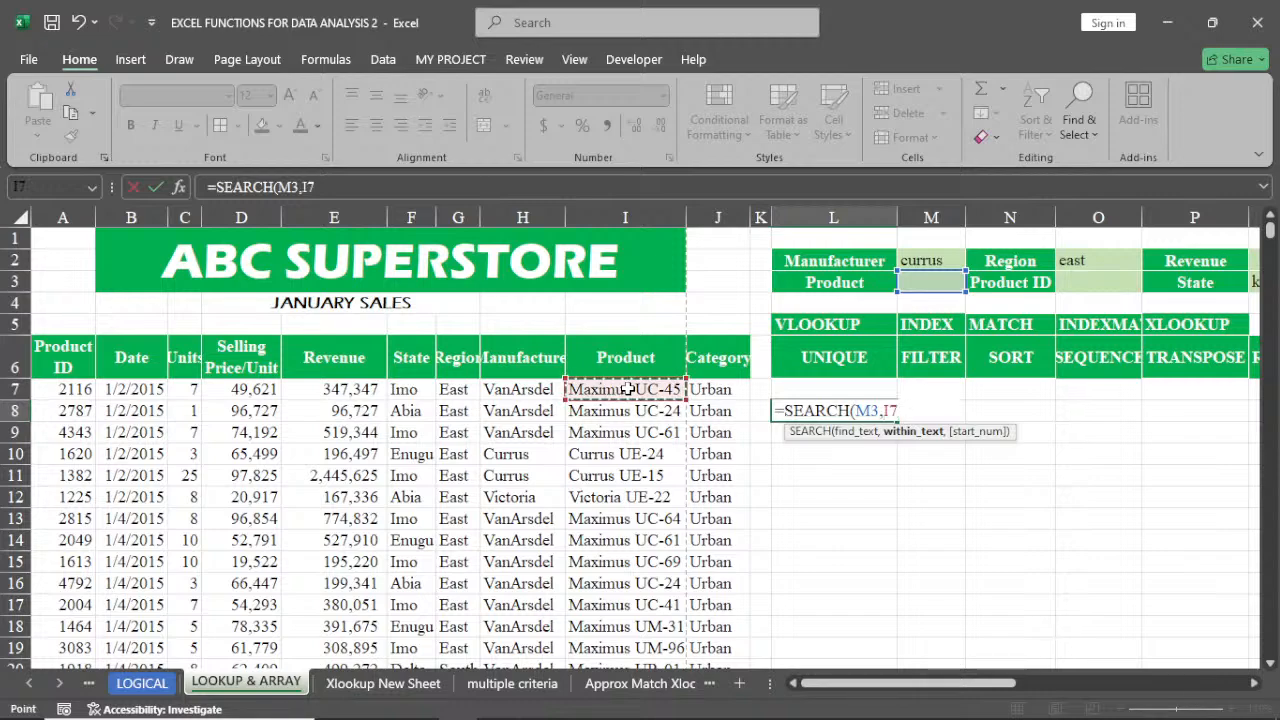
pyautogui.hotkey('ctrl', 'shift', 'Down')
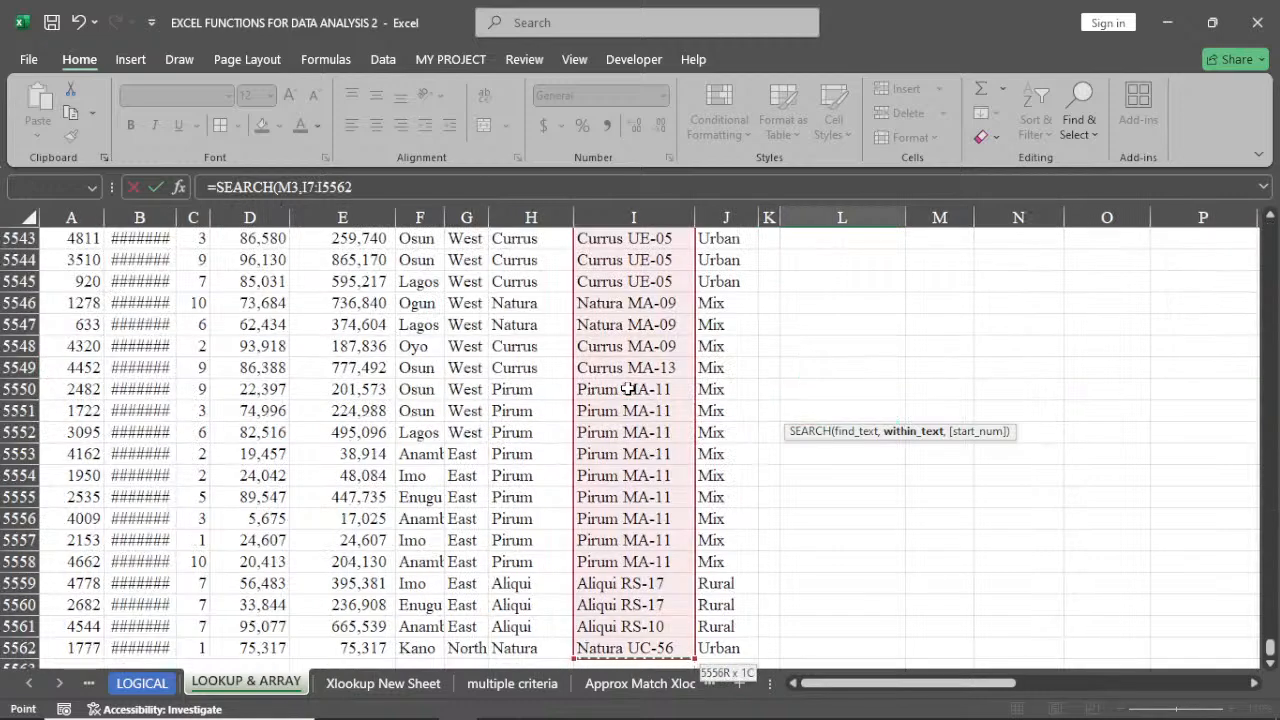
pyautogui.hotkey('ctrl', 'BackSpace')
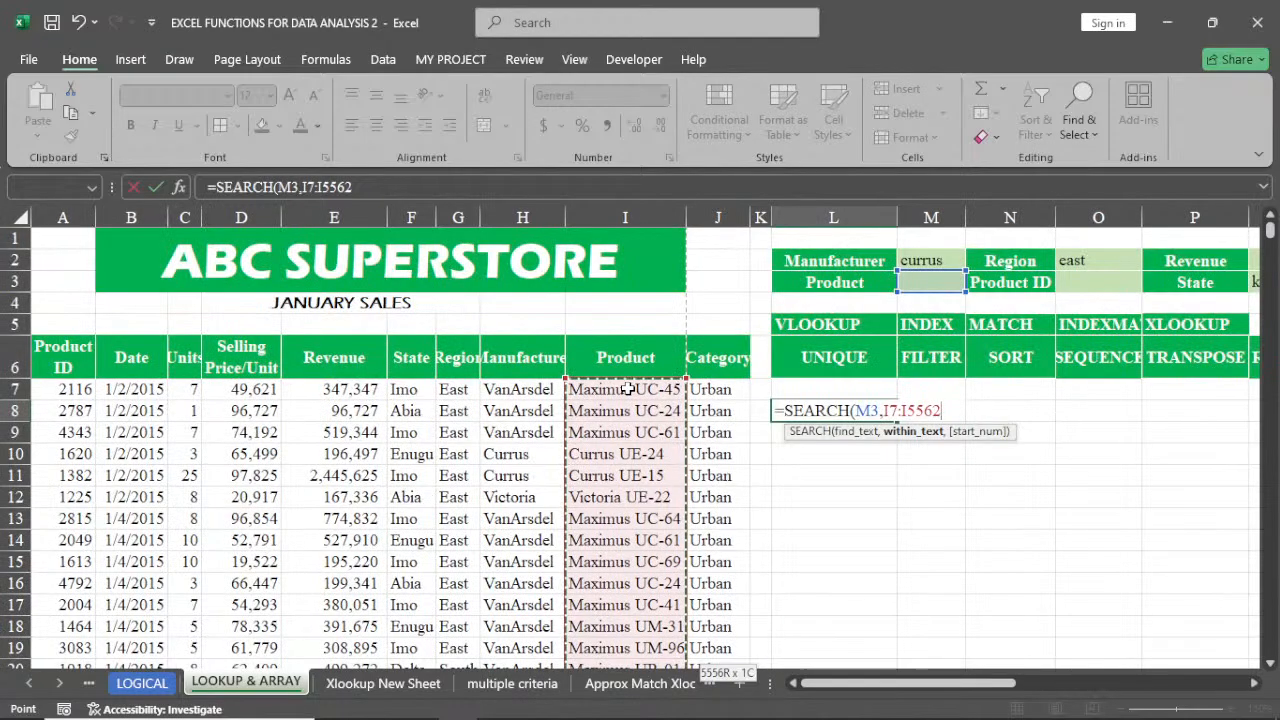
pyautogui.press('Return')
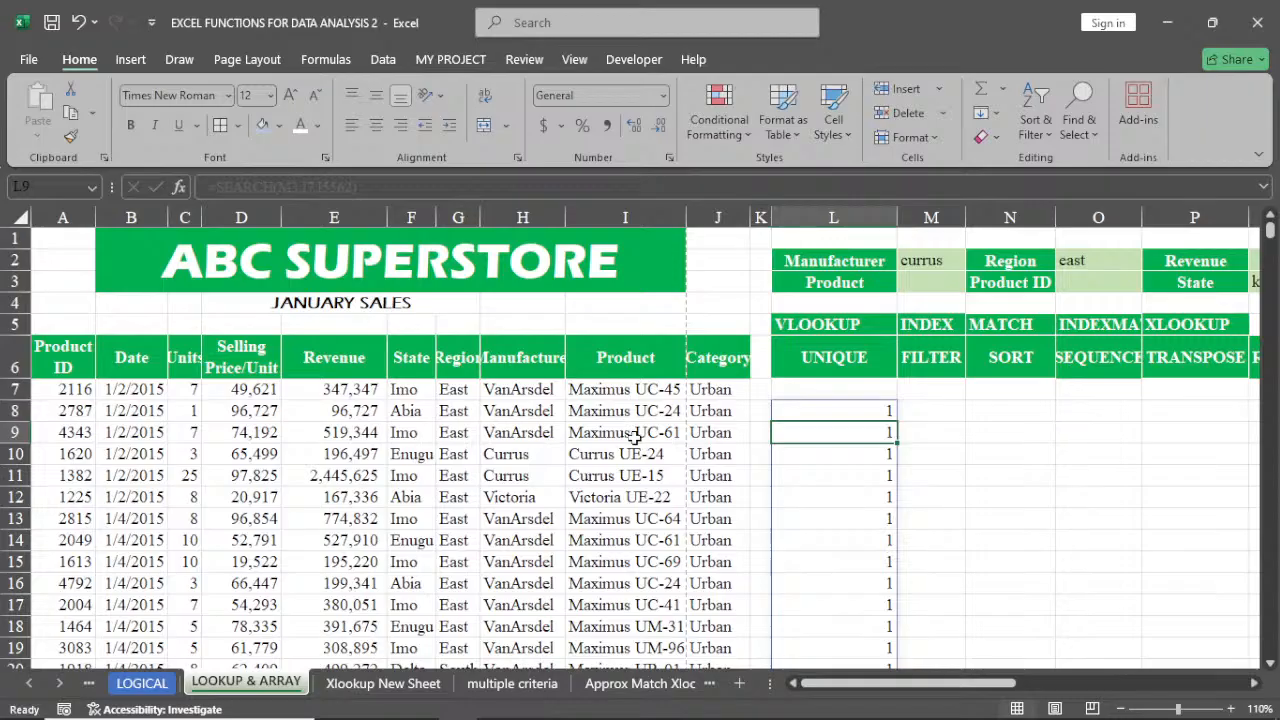
# Enter Maximus as the Product criterion in M3 and scroll through the SEARCH results in column L
pyautogui.click(872, 406)
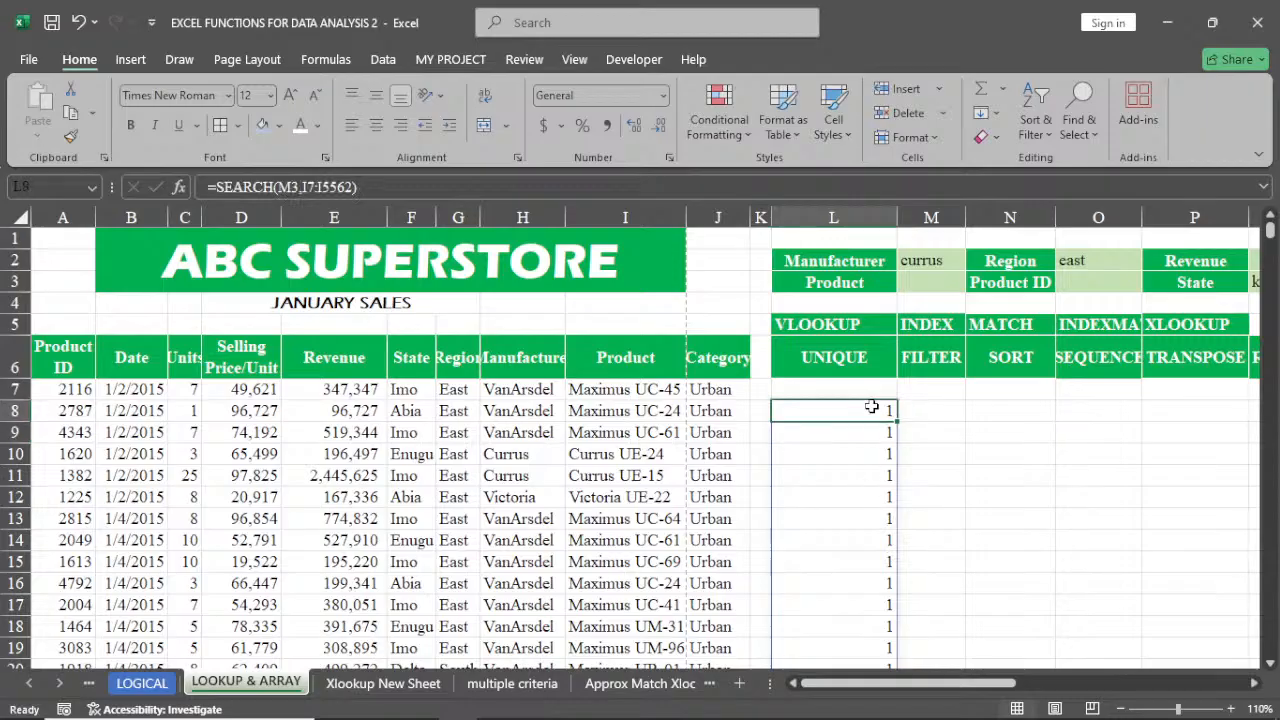
pyautogui.click(941, 287)
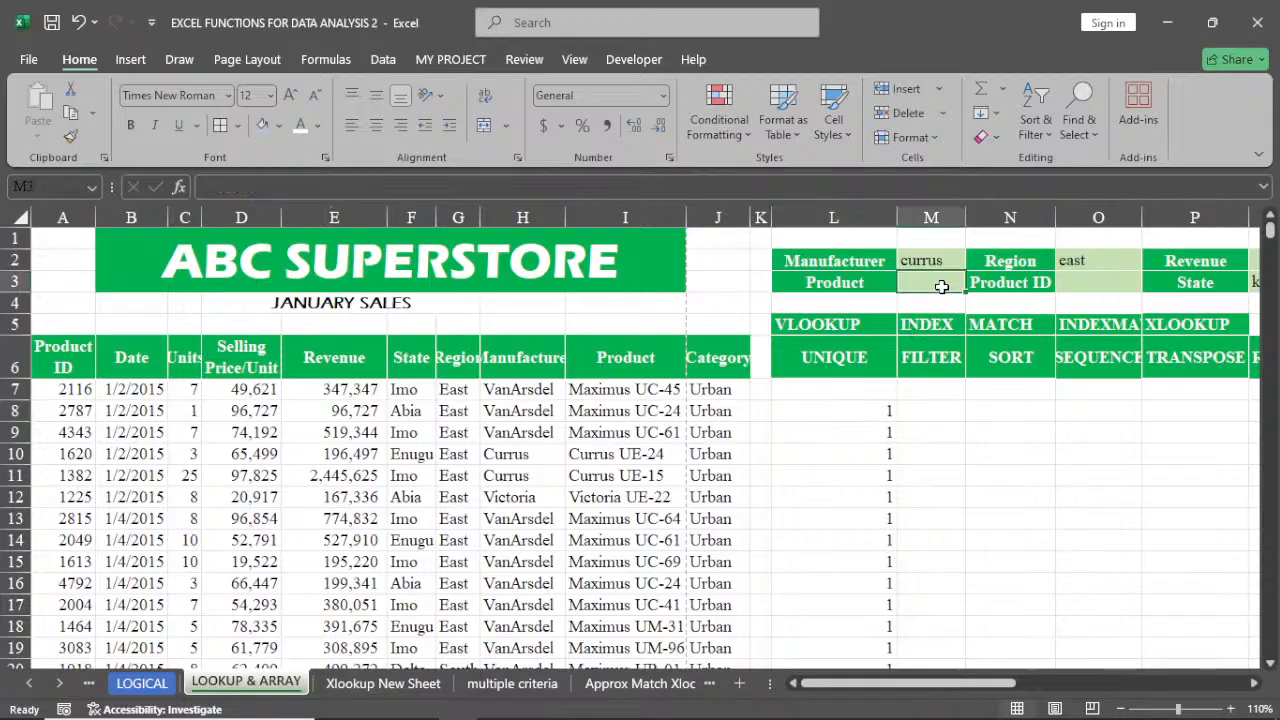
pyautogui.write('M')
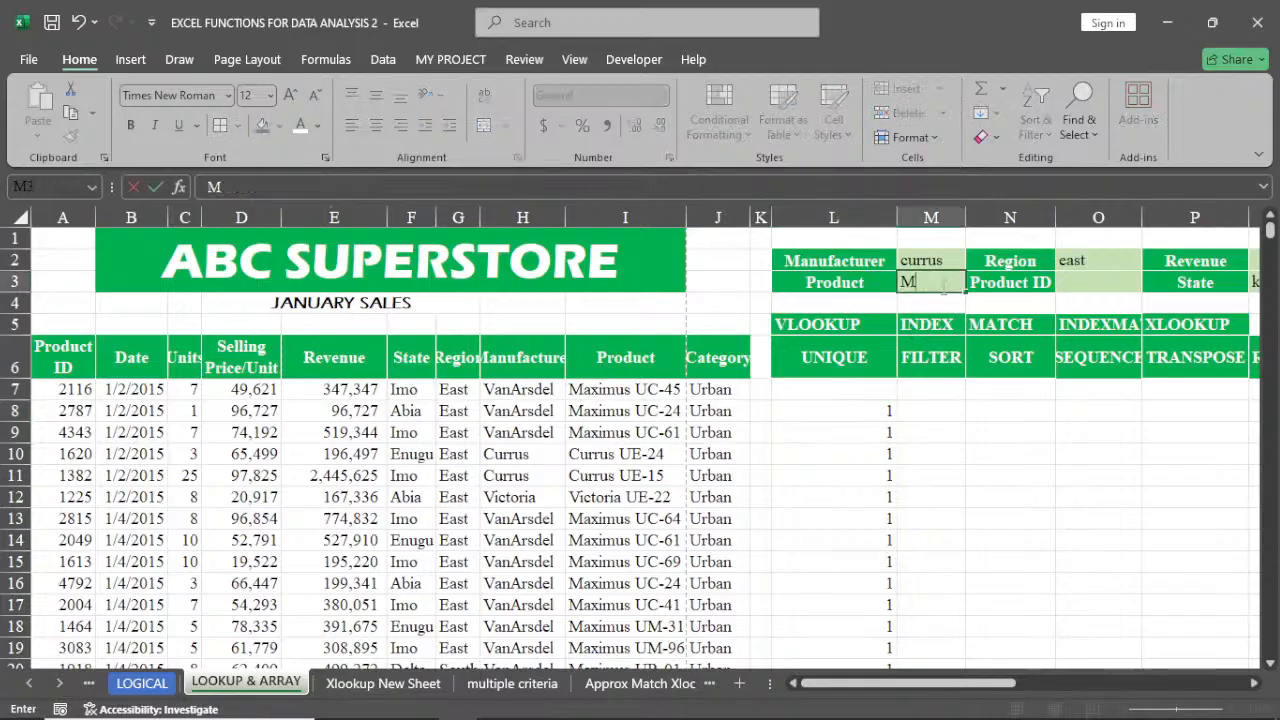
pyautogui.write('aximus')
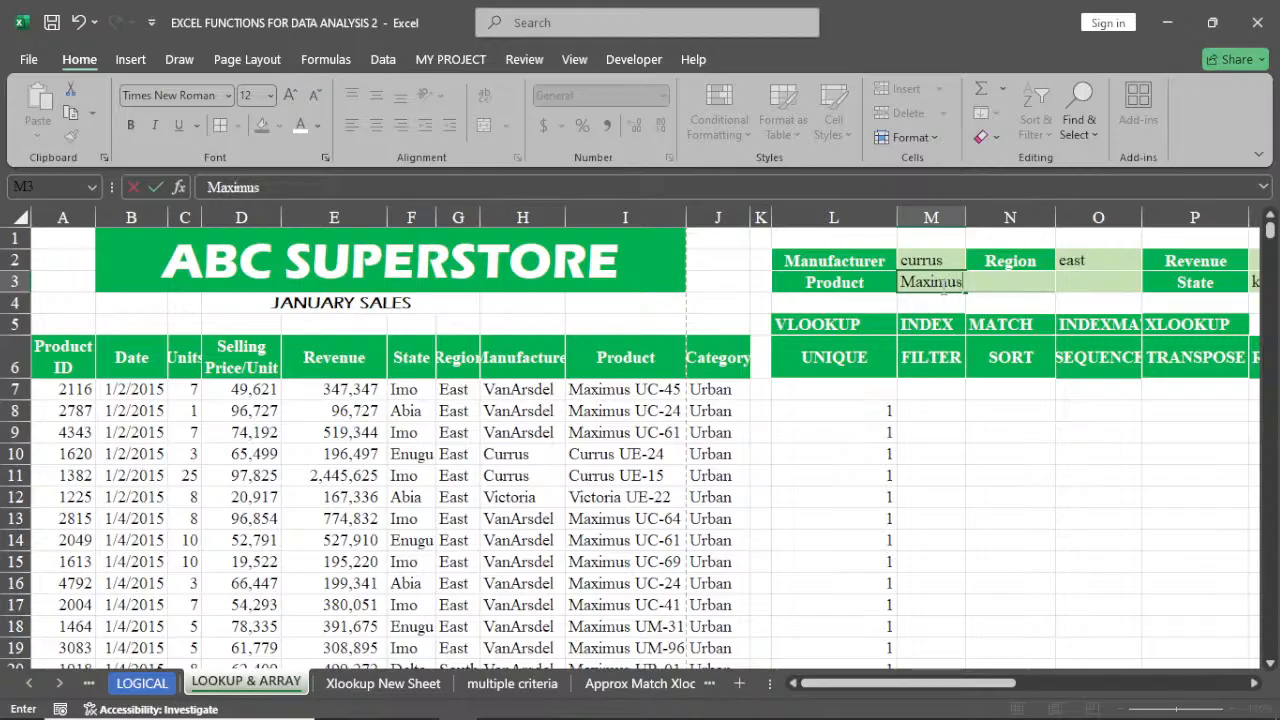
pyautogui.press('Return')
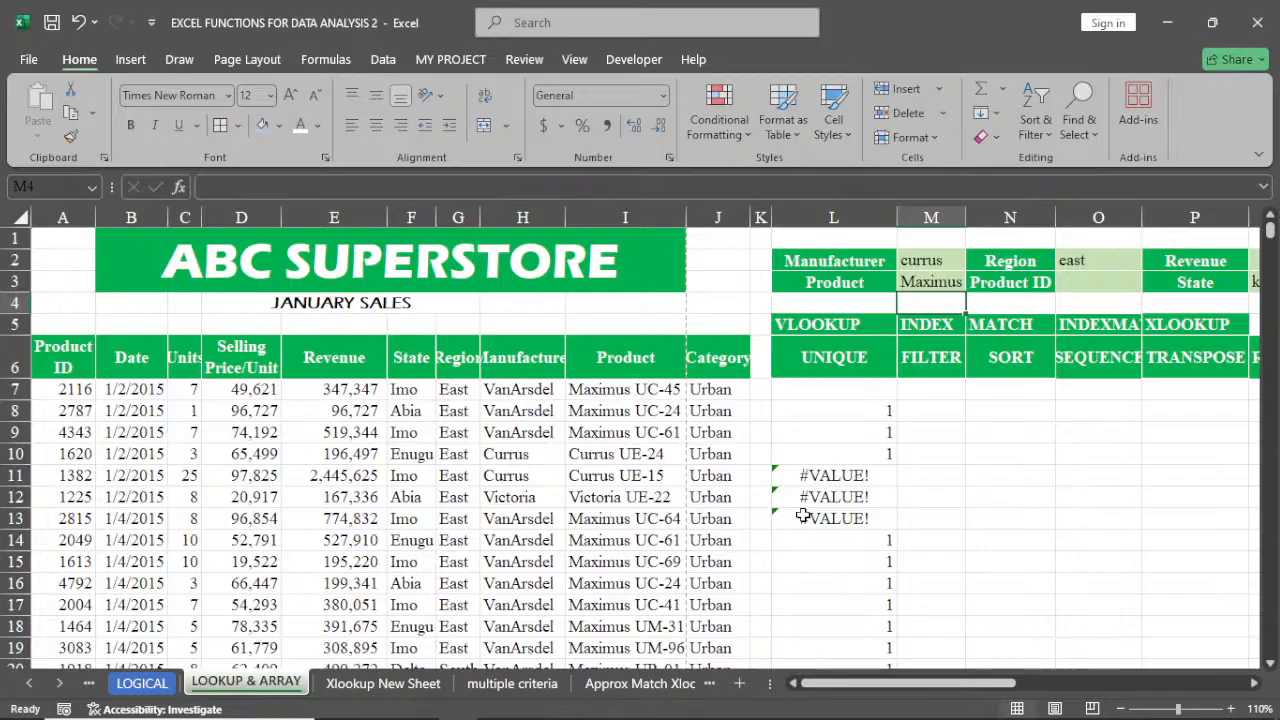
pyautogui.scroll(-4, 925, 543)
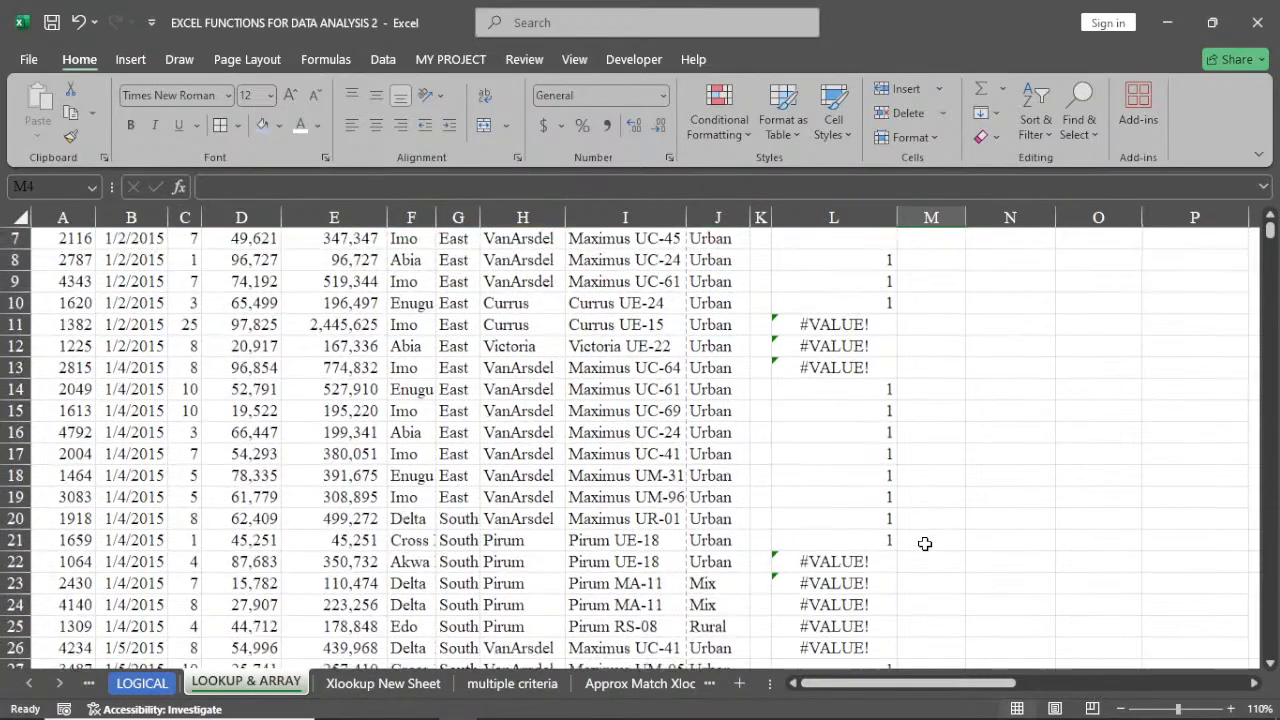
pyautogui.scroll(3, 925, 543)
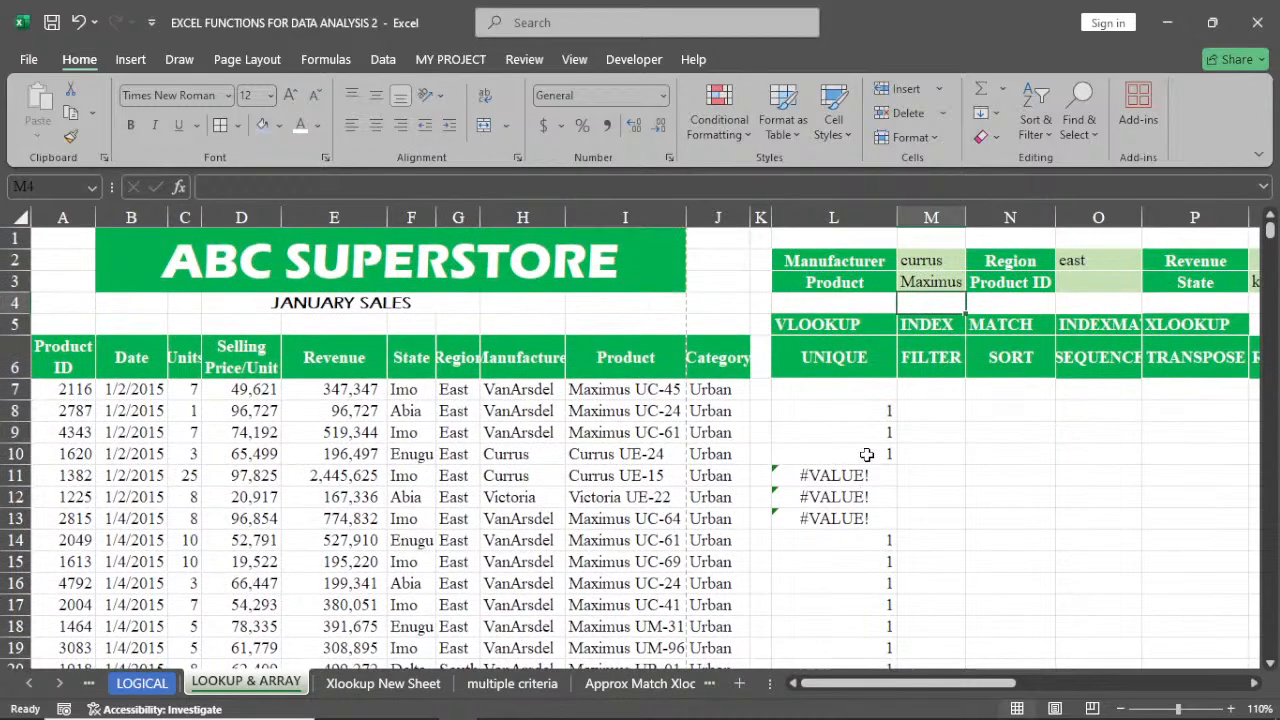
# Wrap the SEARCH formula in L8 inside ISNUMBER, giving =ISNUMBER(SEARCH(M3,I7:I5562))
pyautogui.click(860, 410)
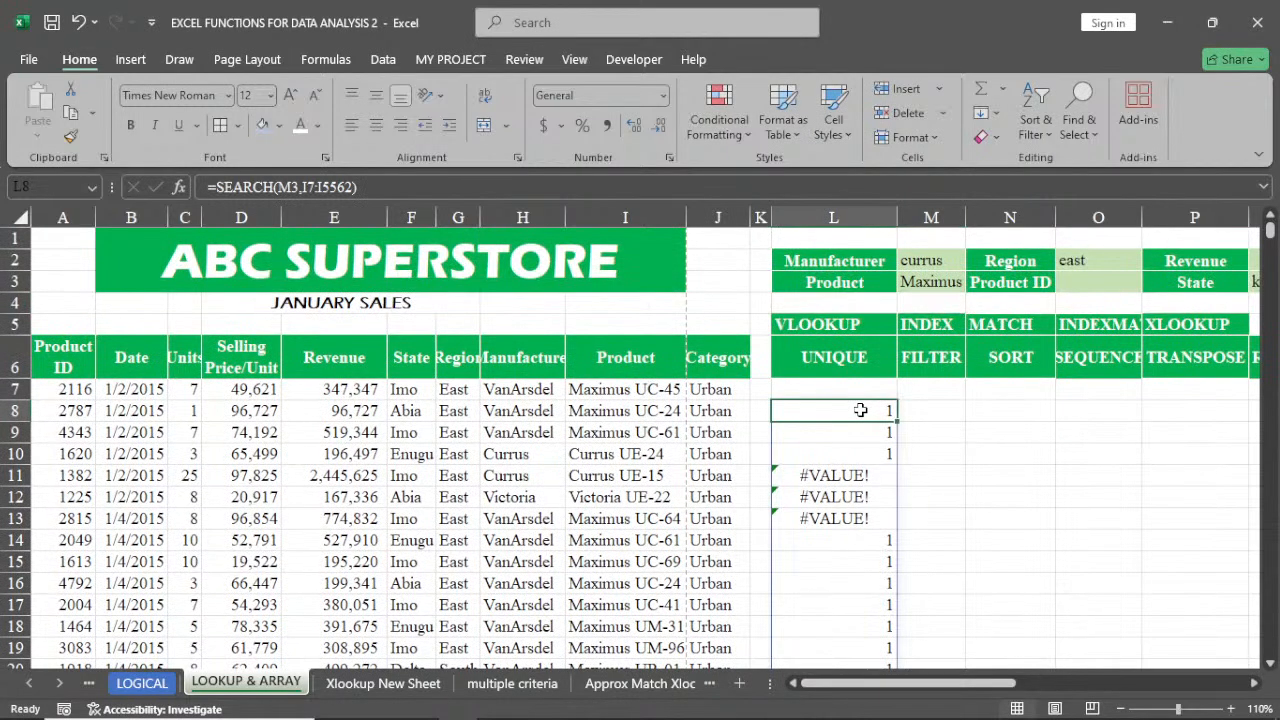
pyautogui.doubleClick(860, 410)
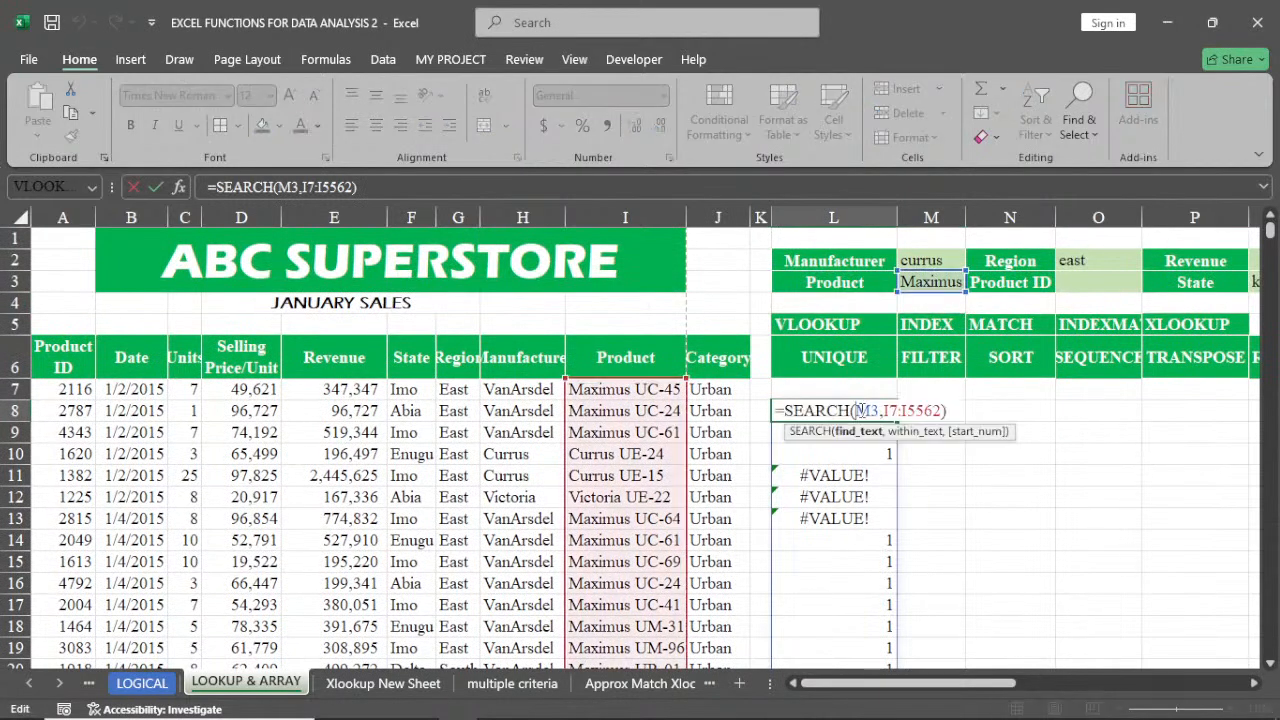
pyautogui.click(786, 412)
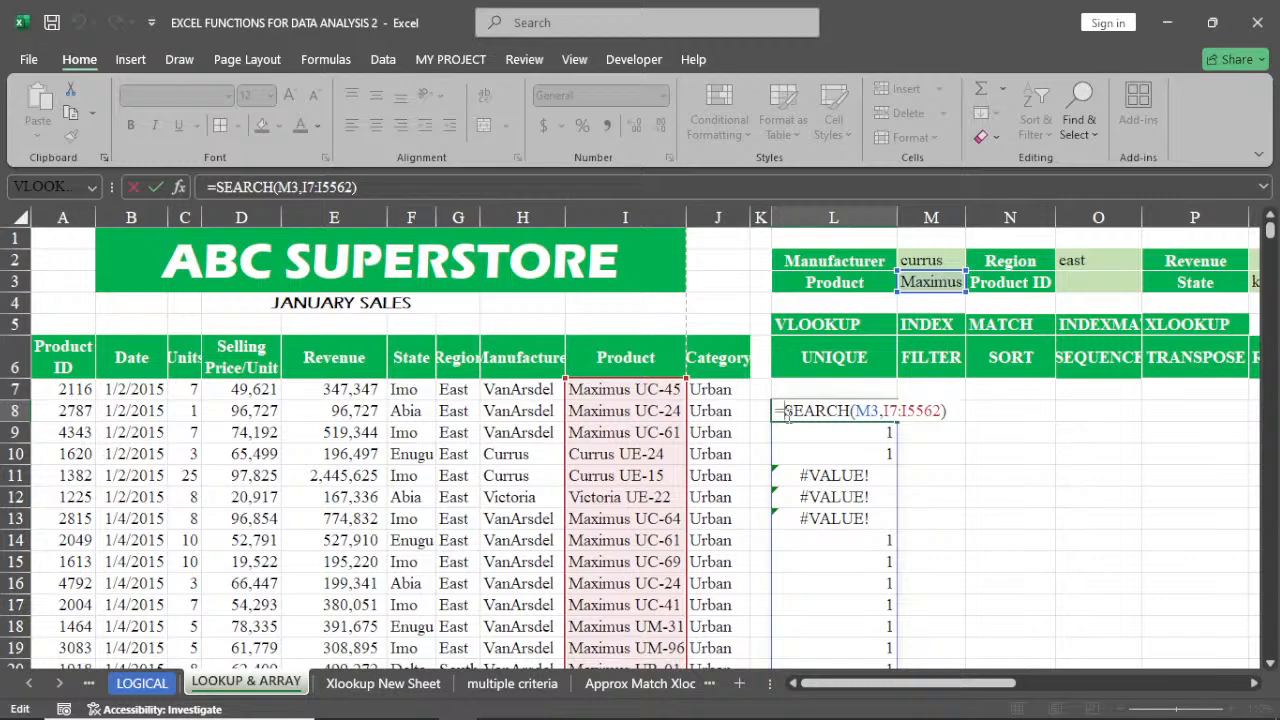
pyautogui.write('is')
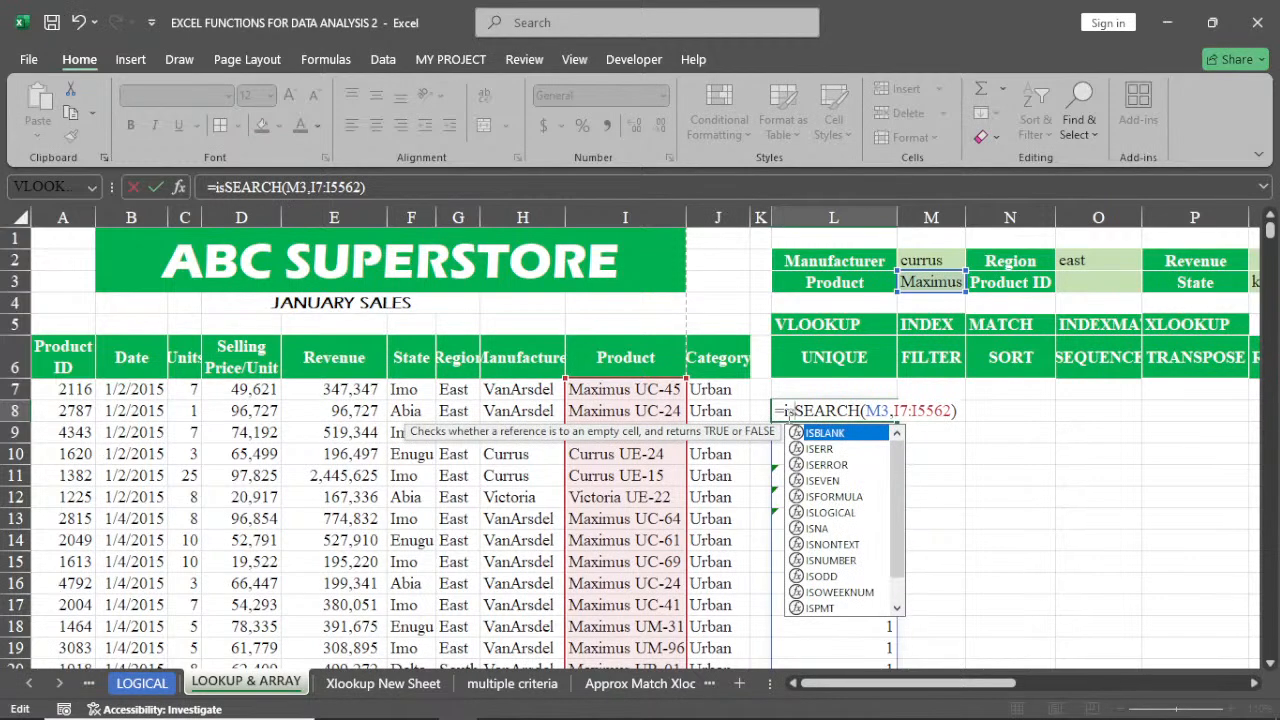
pyautogui.write('n')
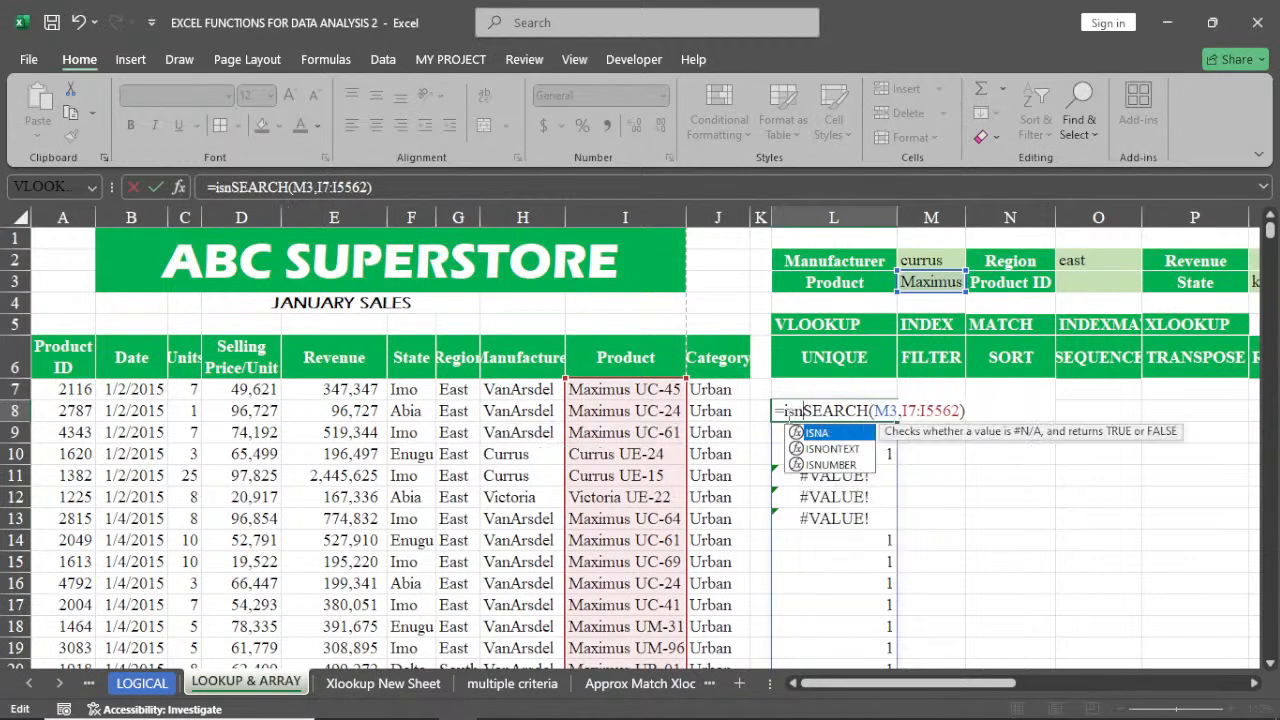
pyautogui.doubleClick(830, 464)
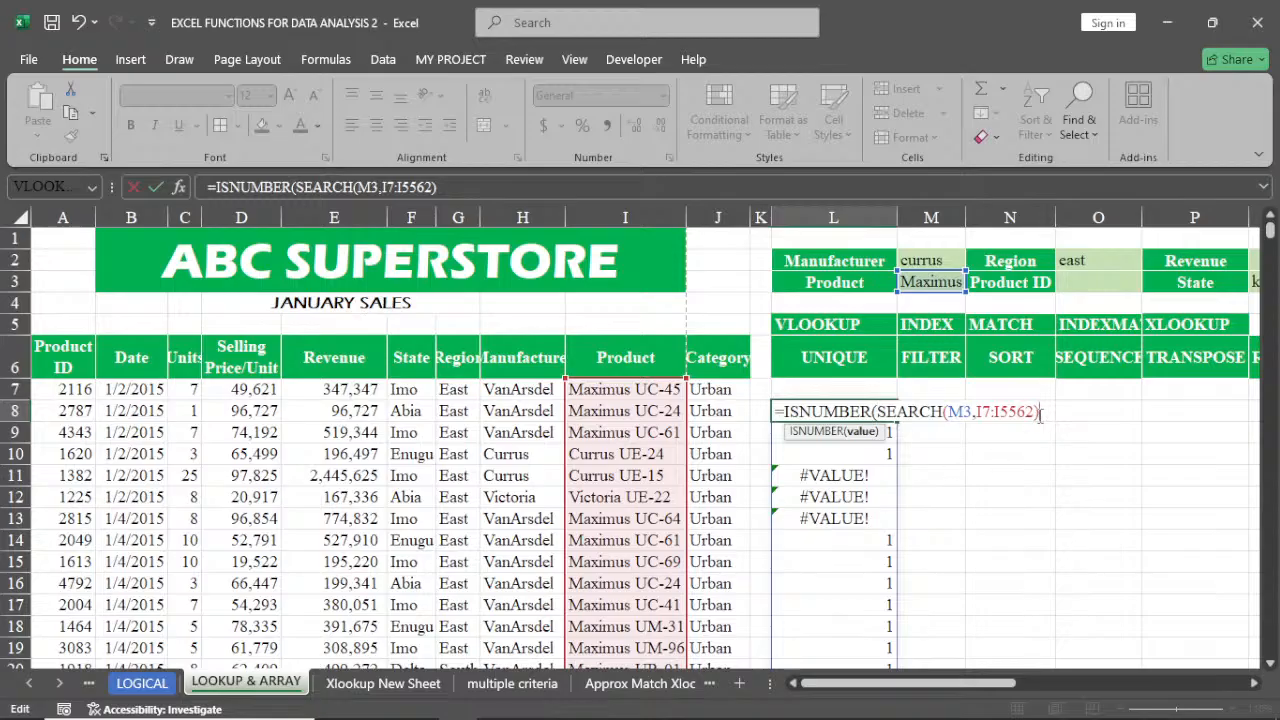
pyautogui.write(')')
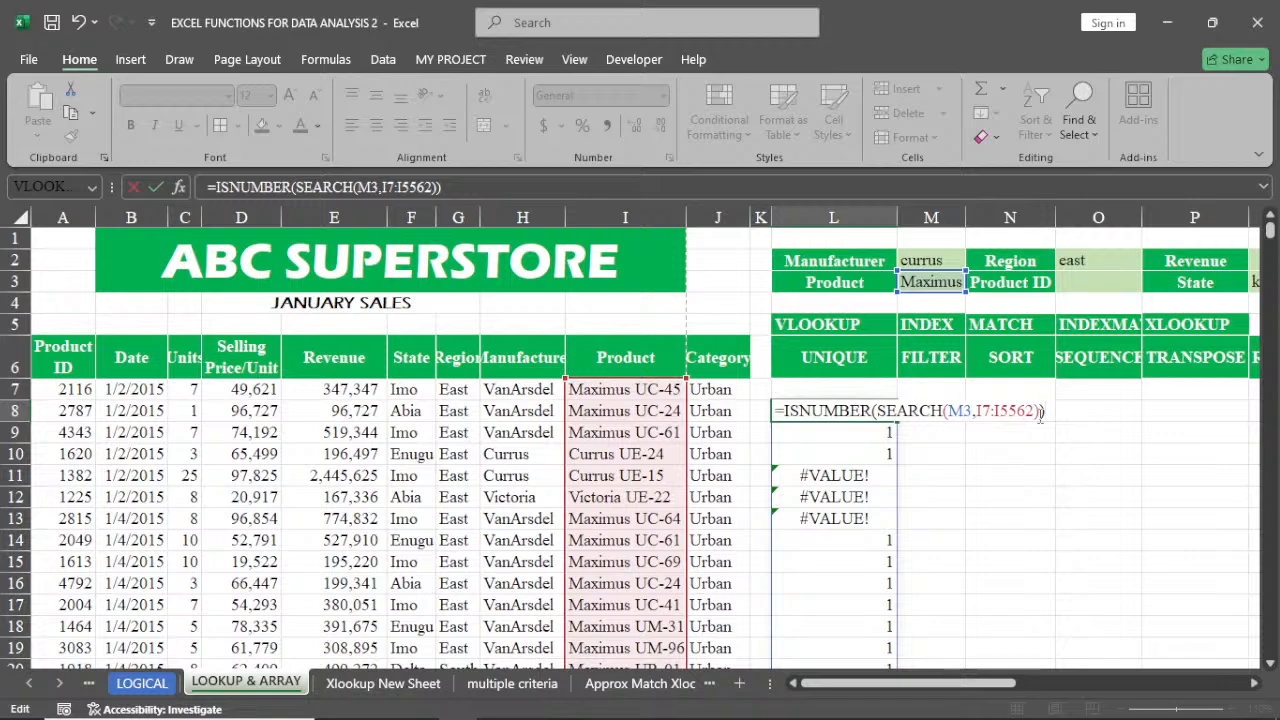
pyautogui.press('Return')
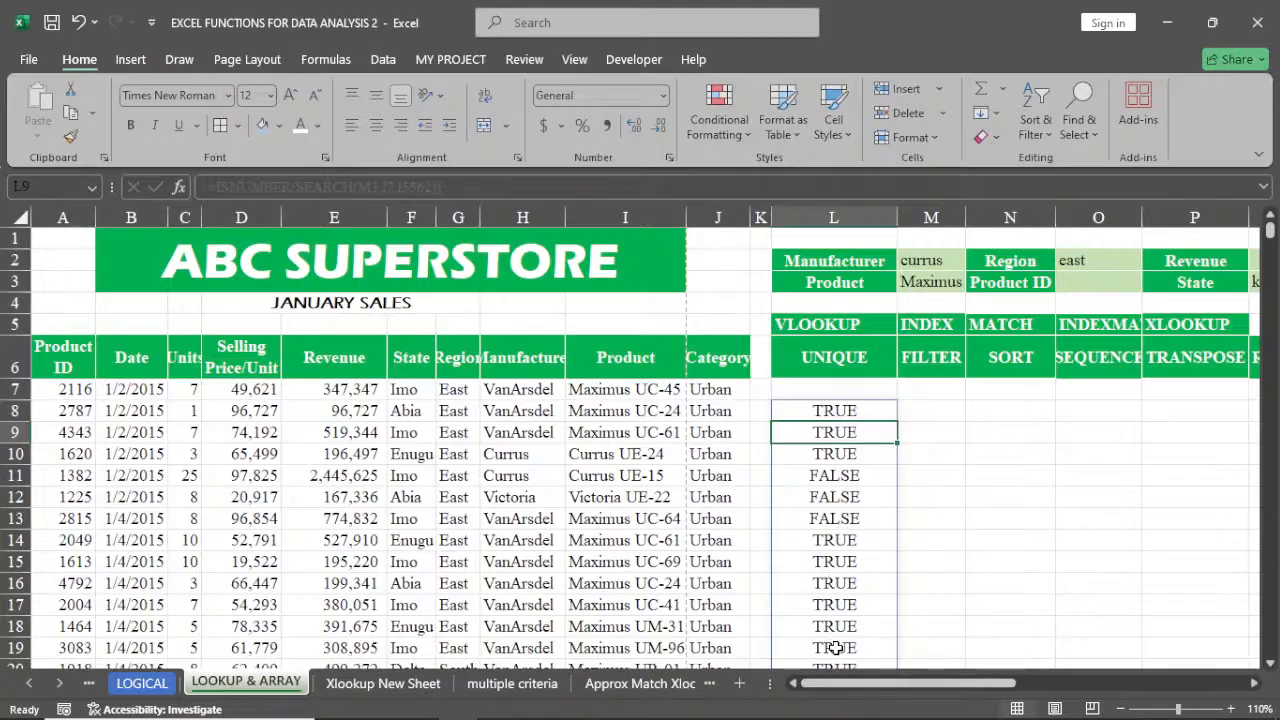
# Wrap the L8 formula in FILTER, using A6:J5562 as the array and the ISNUMBER(SEARCH) test as the include argument
pyautogui.click(847, 410)
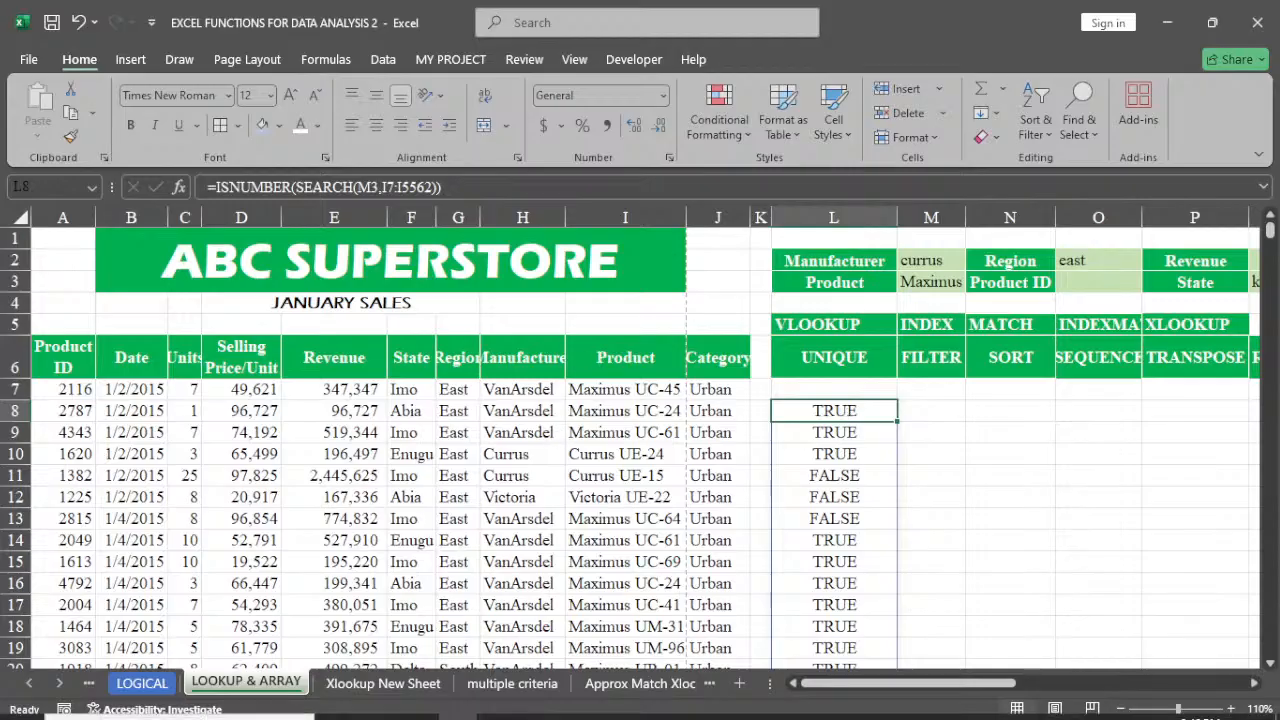
pyautogui.doubleClick(835, 408)
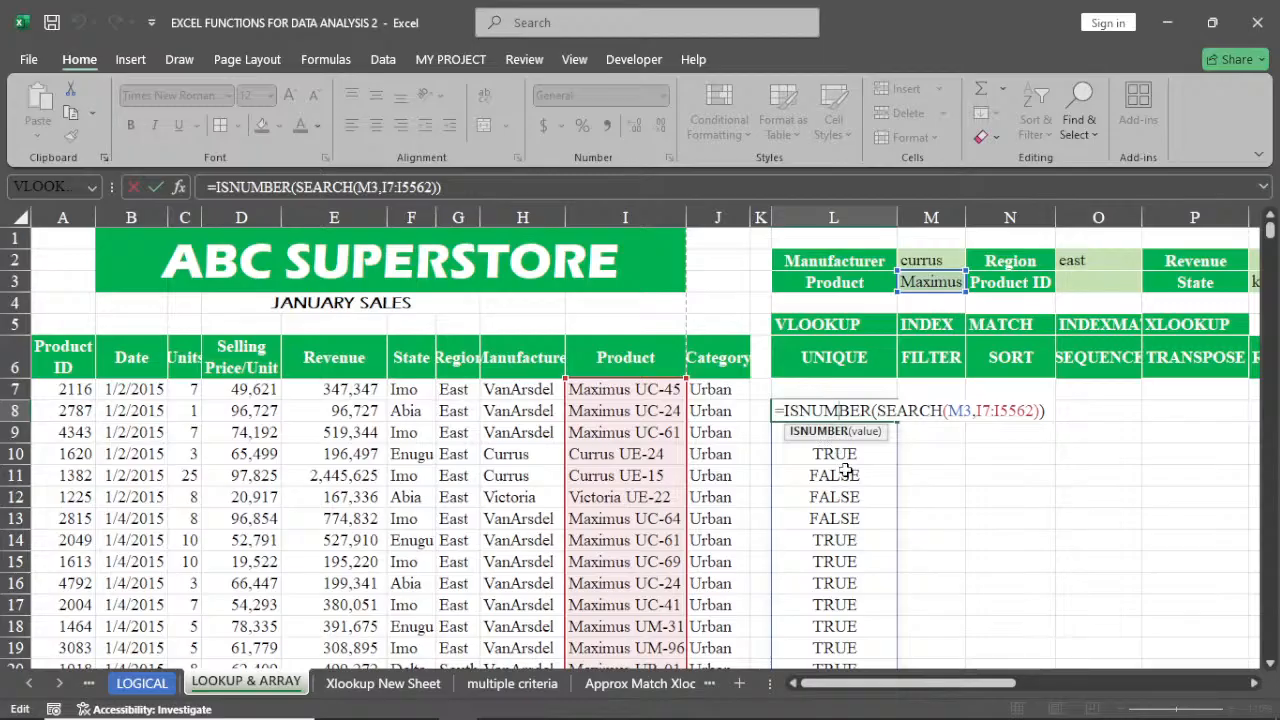
pyautogui.click(785, 410)
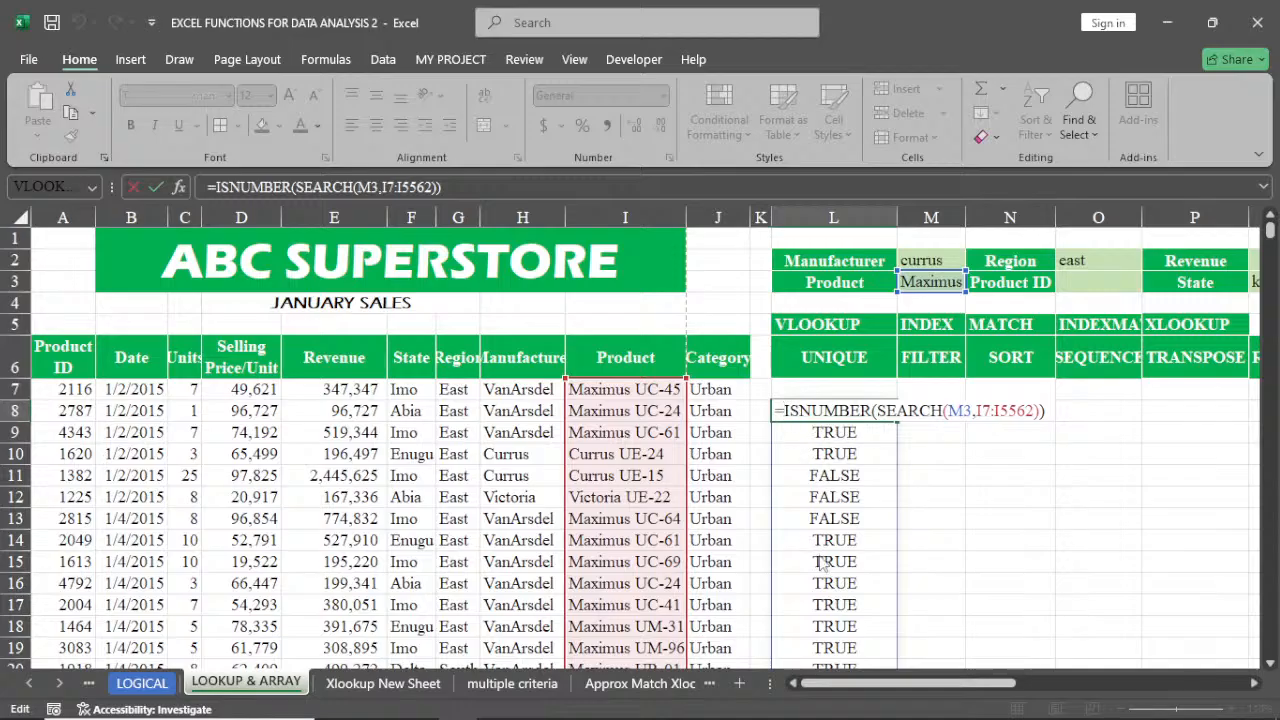
pyautogui.write('filte')
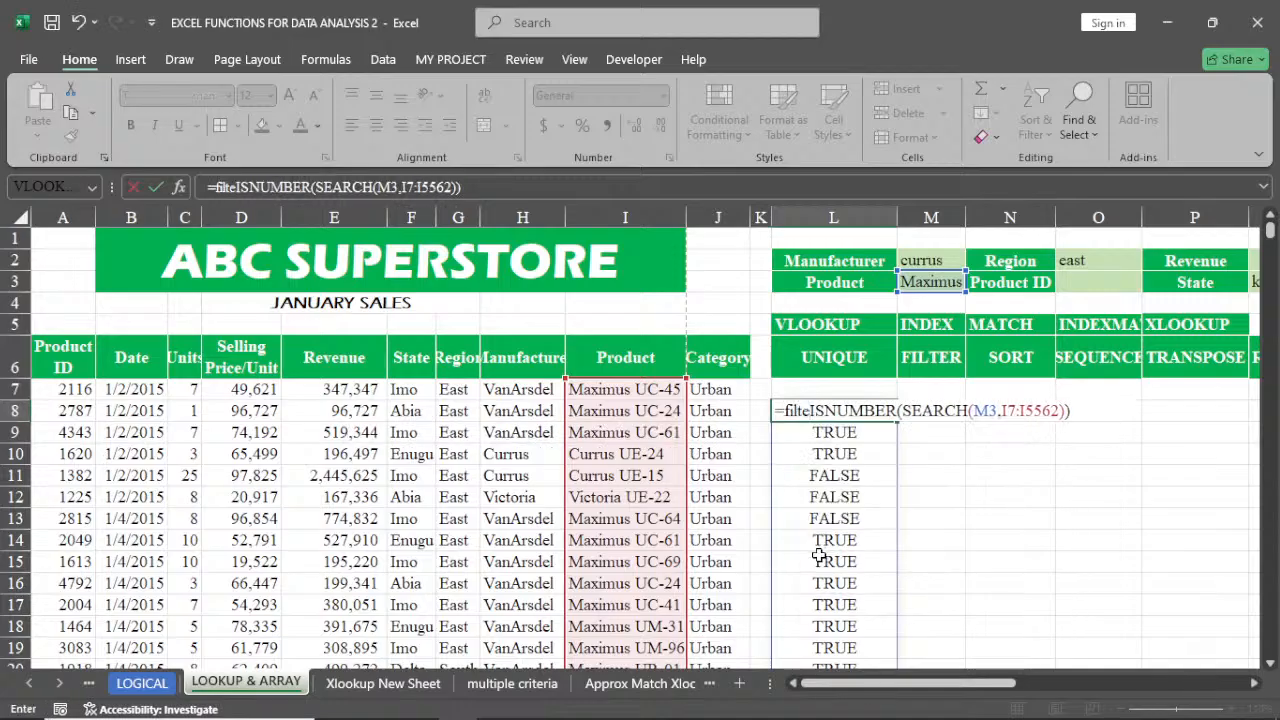
pyautogui.press('BackSpace')
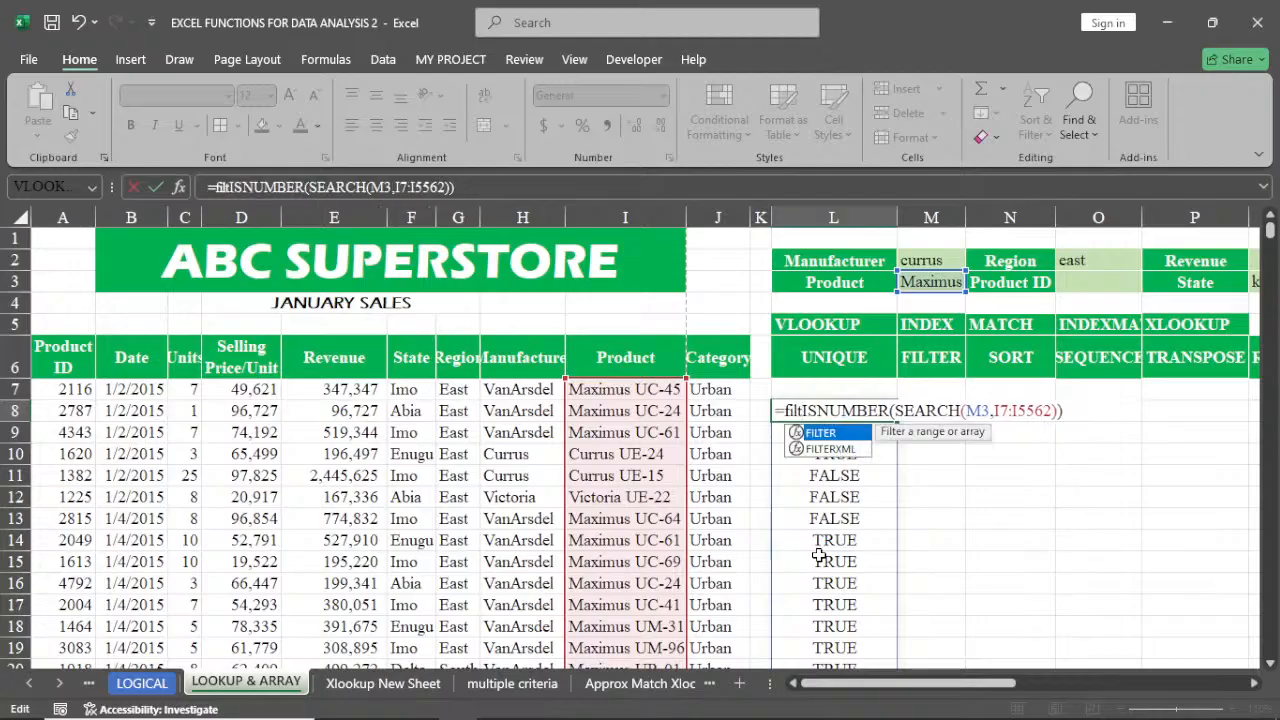
pyautogui.doubleClick(826, 436)
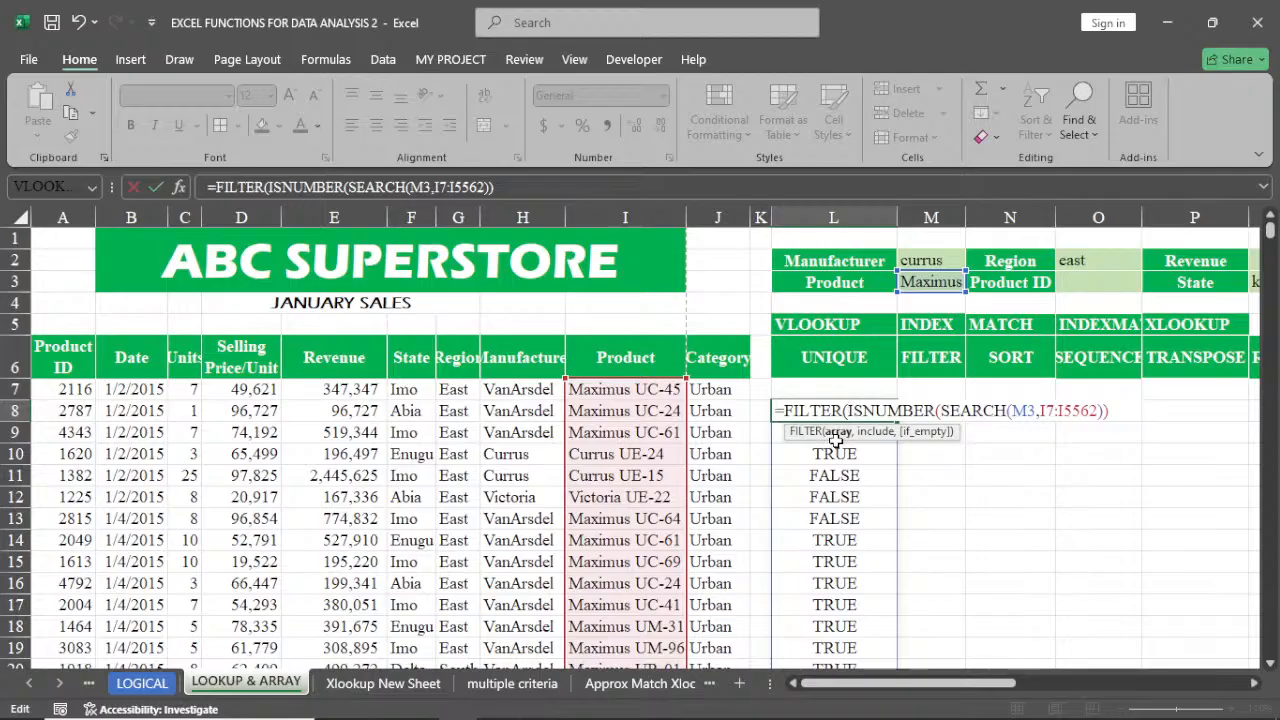
pyautogui.click(66, 391)
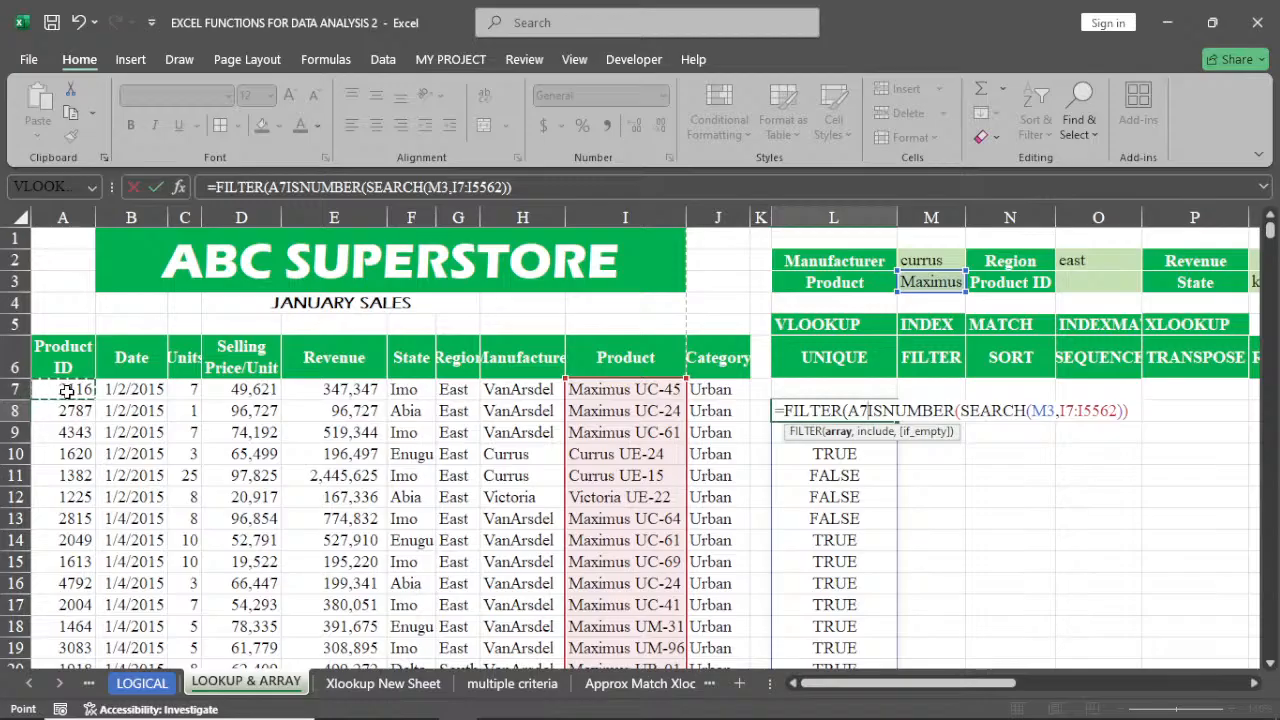
pyautogui.click(66, 366)
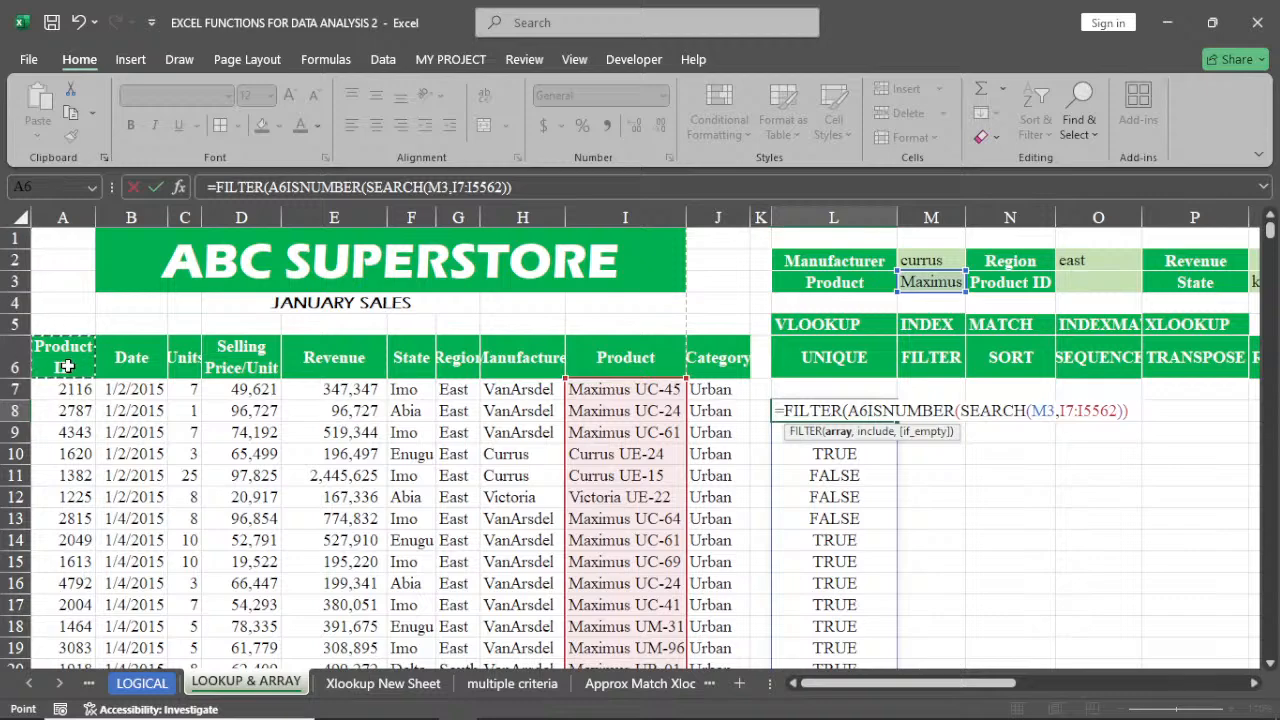
pyautogui.hotkey('ctrl', 'shift', 'Right')
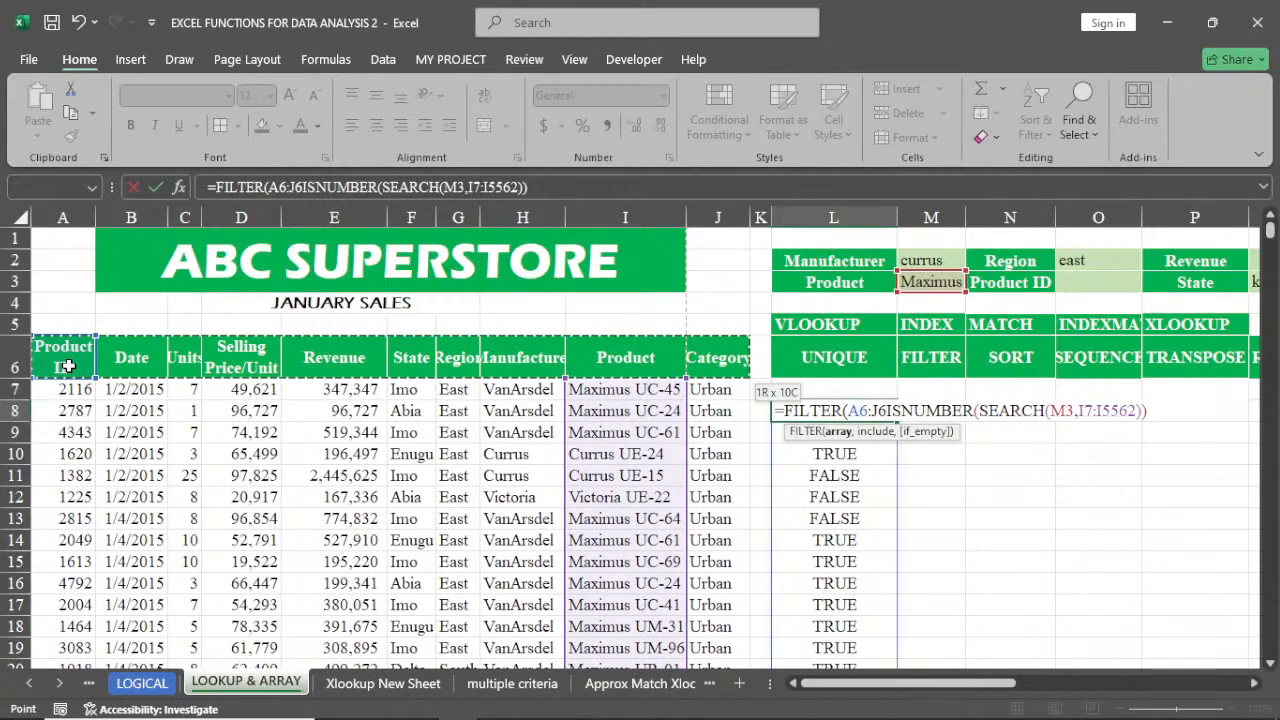
pyautogui.hotkey('ctrl', 'shift', 'Down')
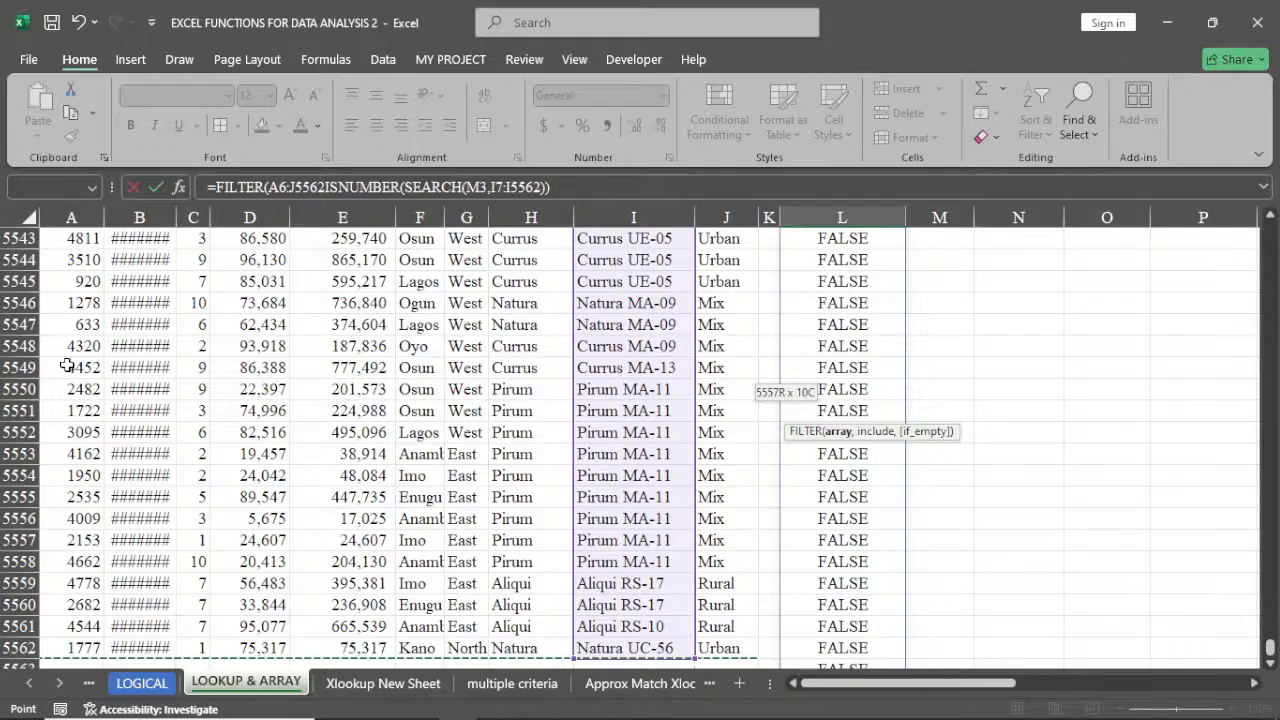
pyautogui.hotkey('ctrl', 'BackSpace')
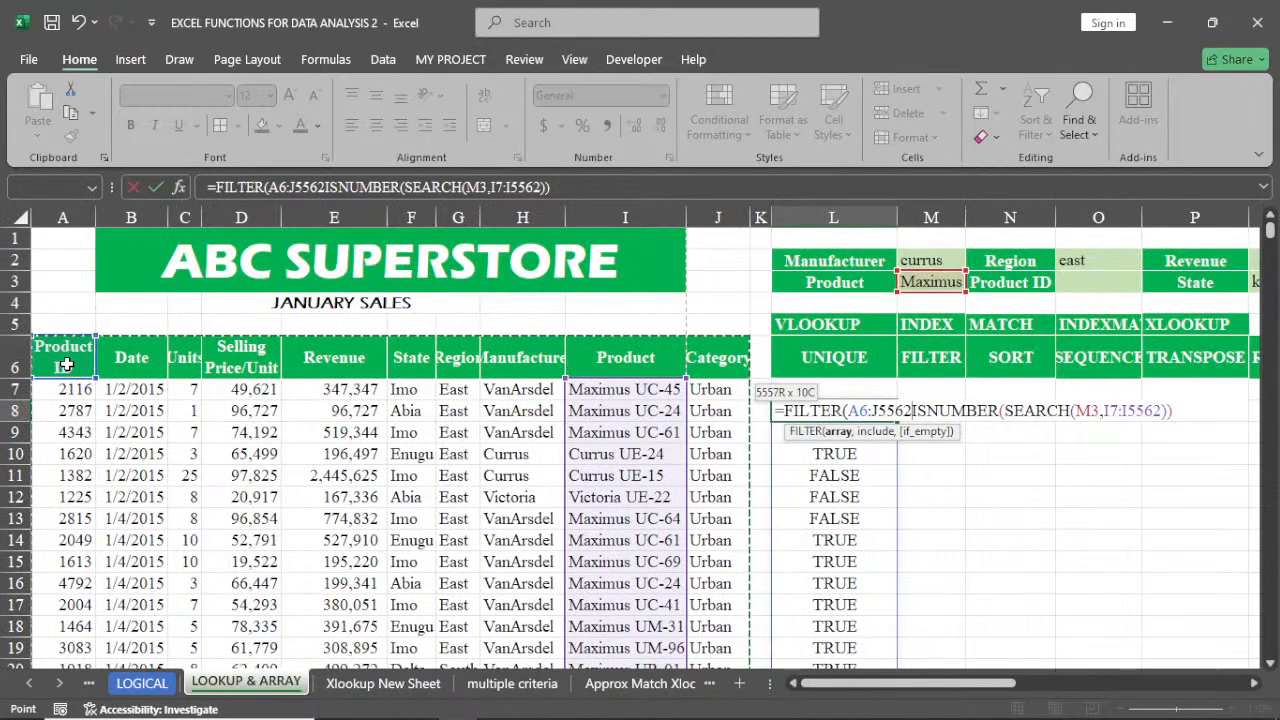
pyautogui.write(',')
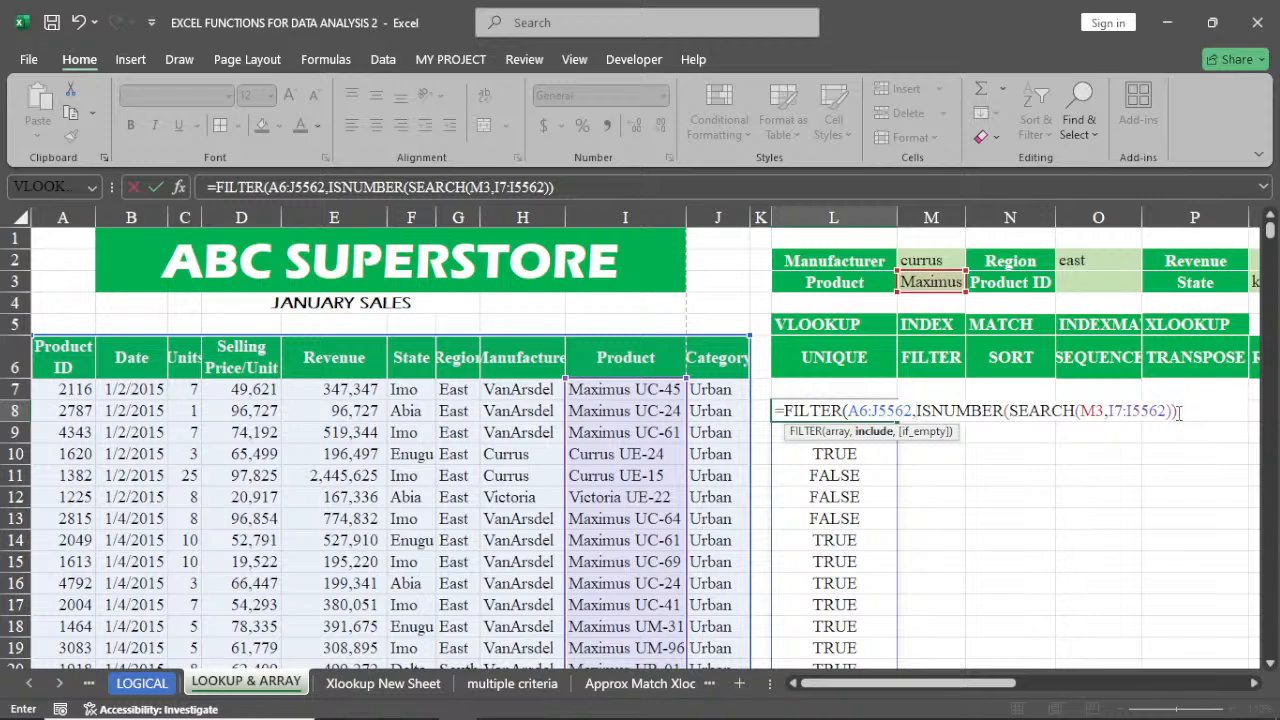
pyautogui.click(1178, 411)
pyautogui.write(')')
pyautogui.press('Return')
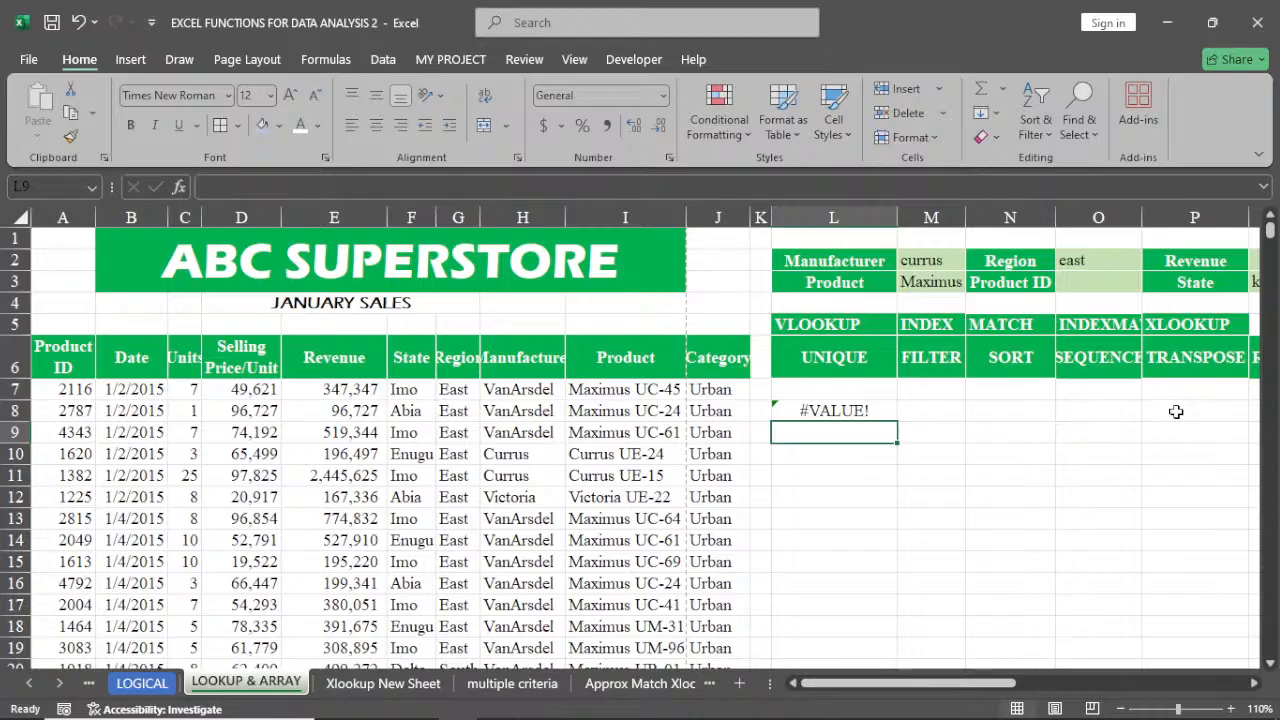
# Change the FILTER array in L8 to start at A7, giving A7:J5562
pyautogui.doubleClick(826, 412)
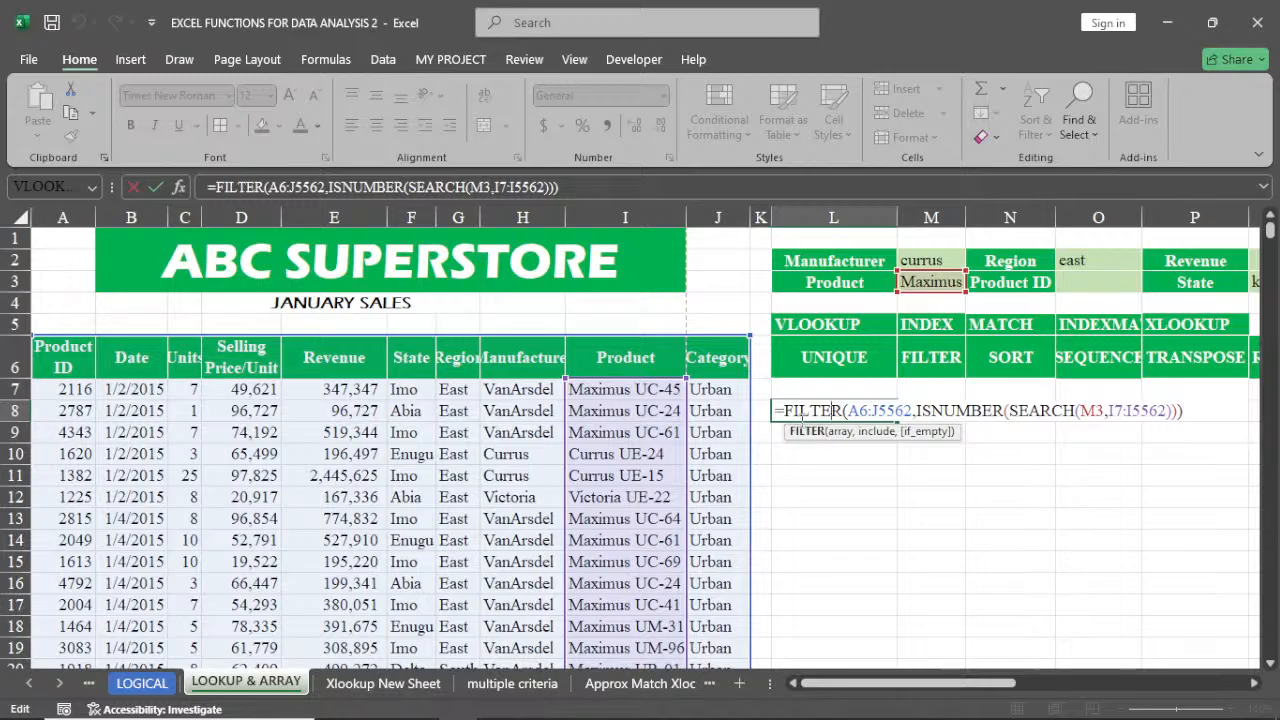
pyautogui.click(866, 411)
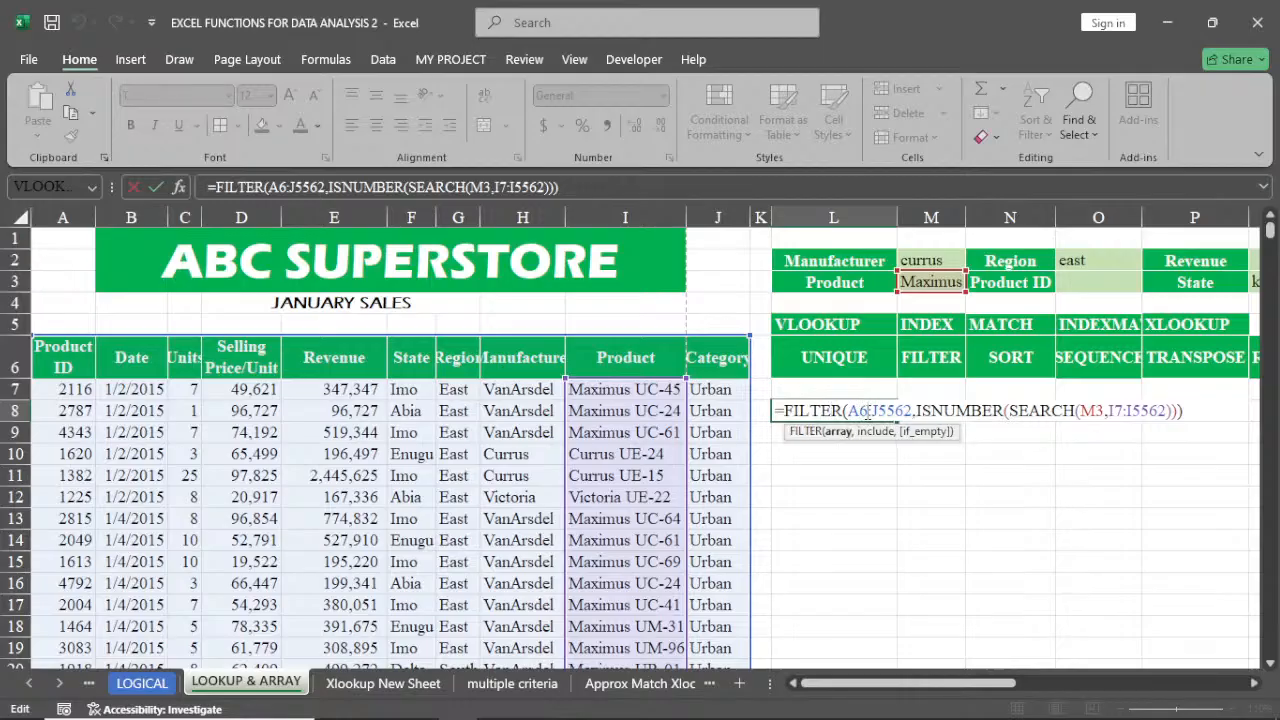
pyautogui.press('BackSpace')
pyautogui.write('7')
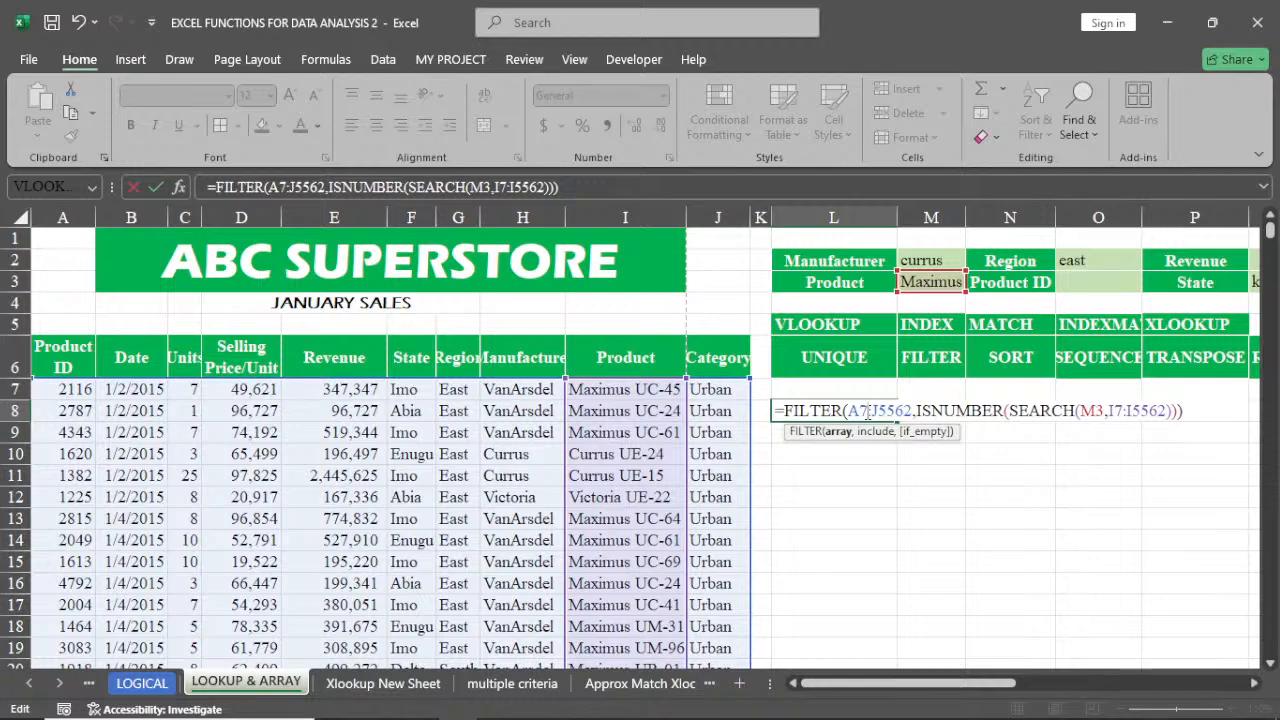
pyautogui.press('Return')
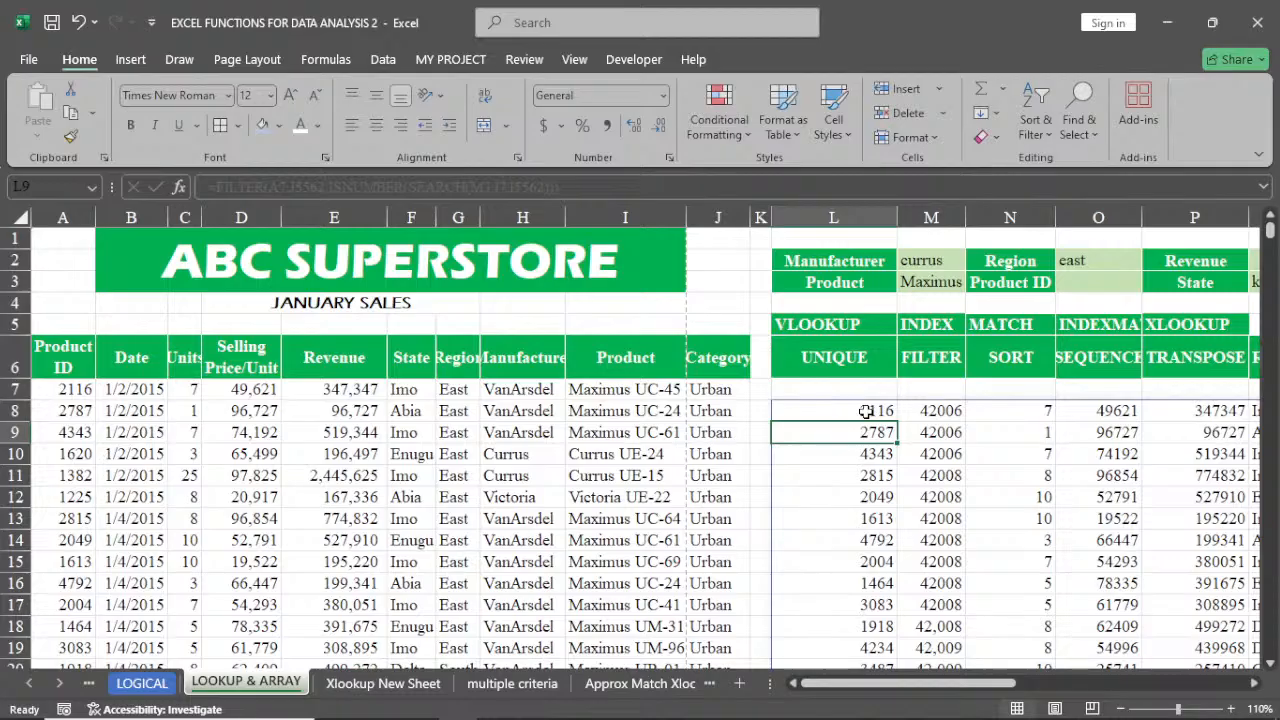
# Change the FILTER array in L8 to E7:J5562
pyautogui.moveTo(915, 688); pyautogui.dragTo(965, 690)
pyautogui.moveTo(993, 690); pyautogui.dragTo(912, 684)
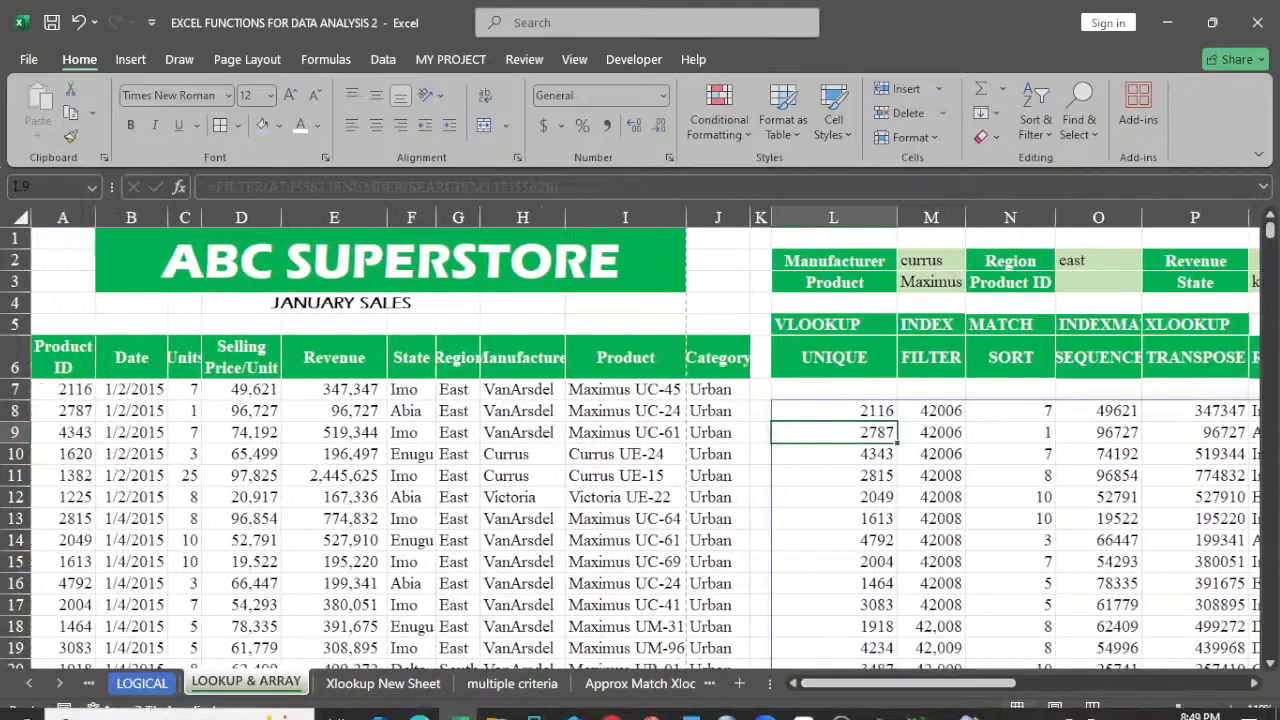
pyautogui.doubleClick(870, 412)
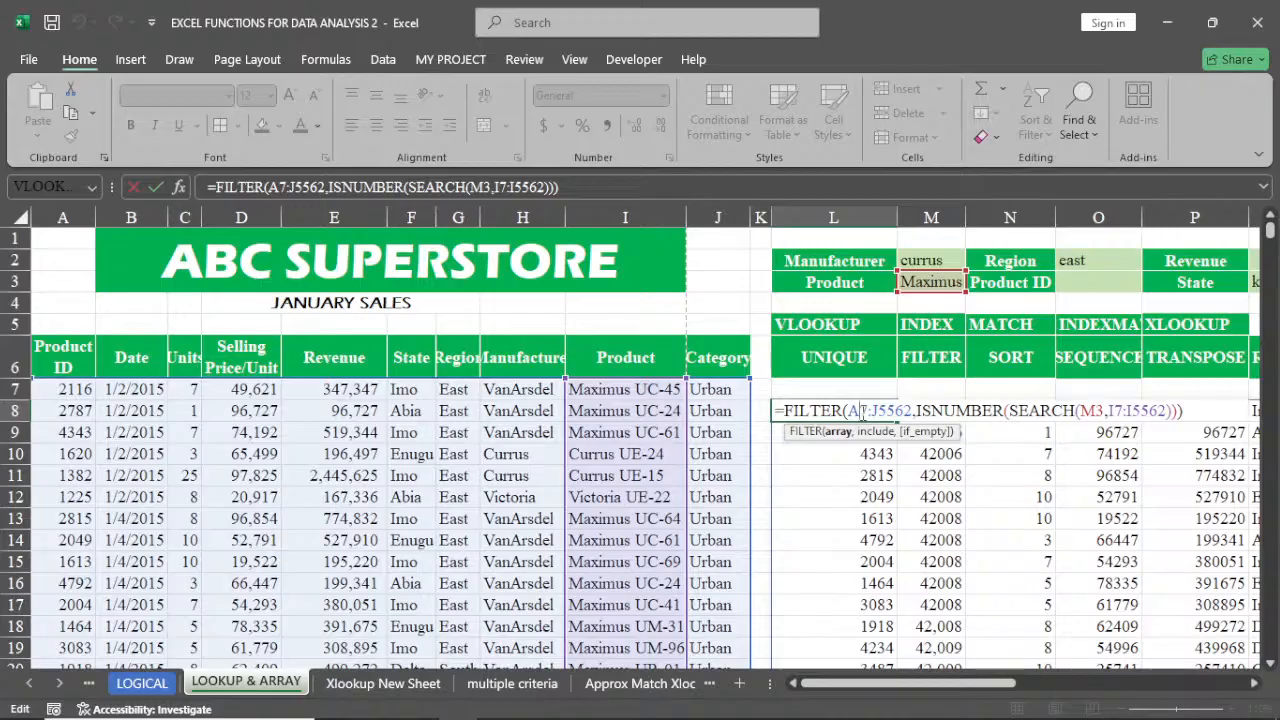
pyautogui.write('e')
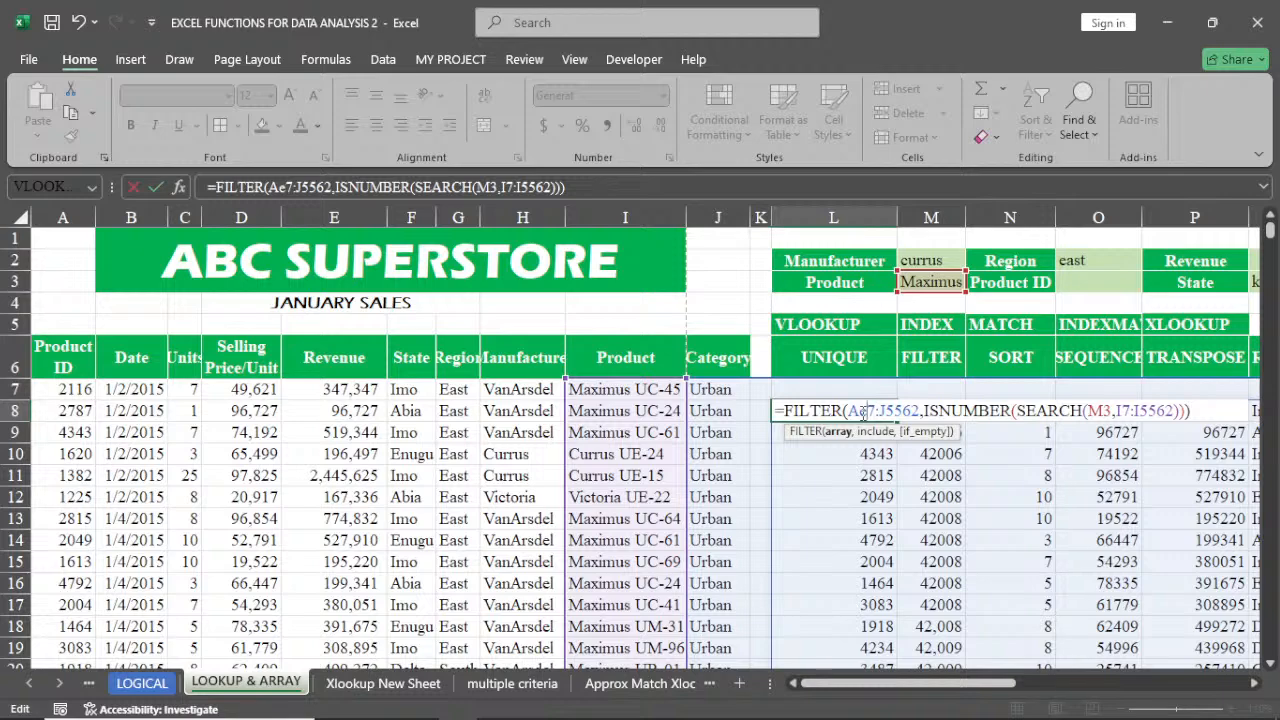
pyautogui.press('BackSpace')
pyautogui.press('BackSpace')
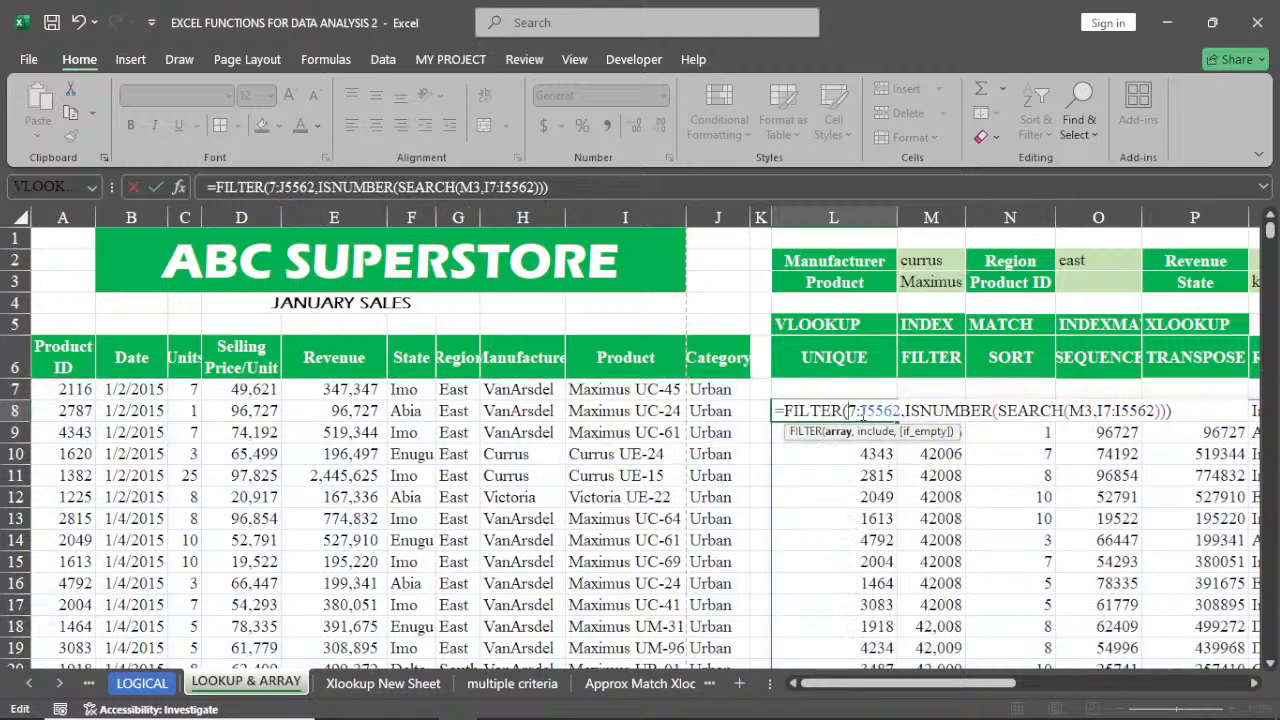
pyautogui.write('e')
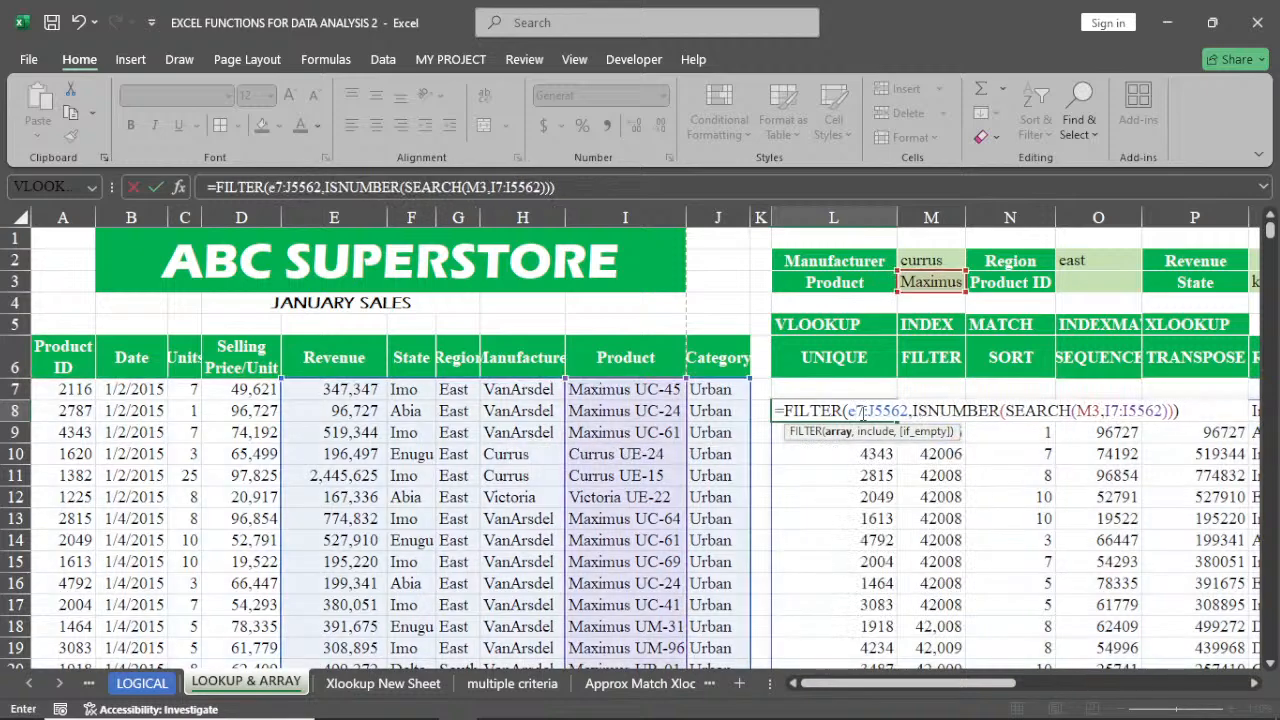
pyautogui.press('Return')
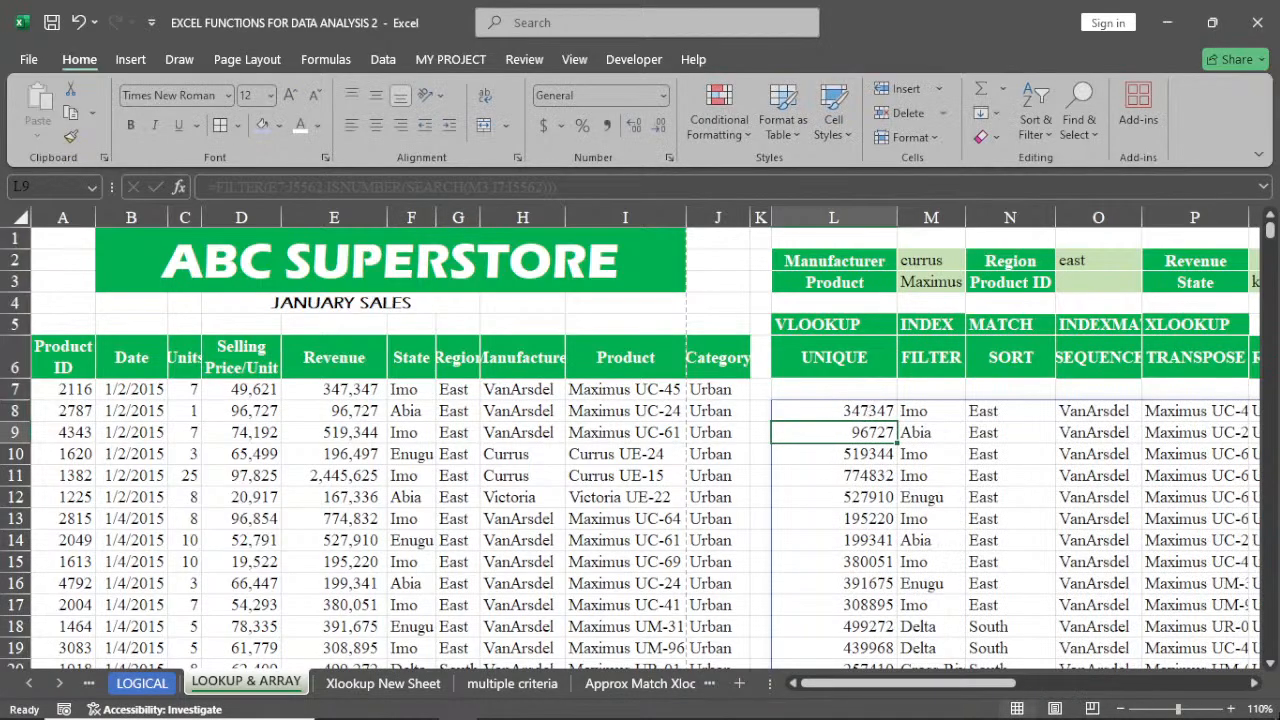
# Widen column P so the filtered product names fit
pyautogui.click(1255, 683)
pyautogui.click(1255, 683)
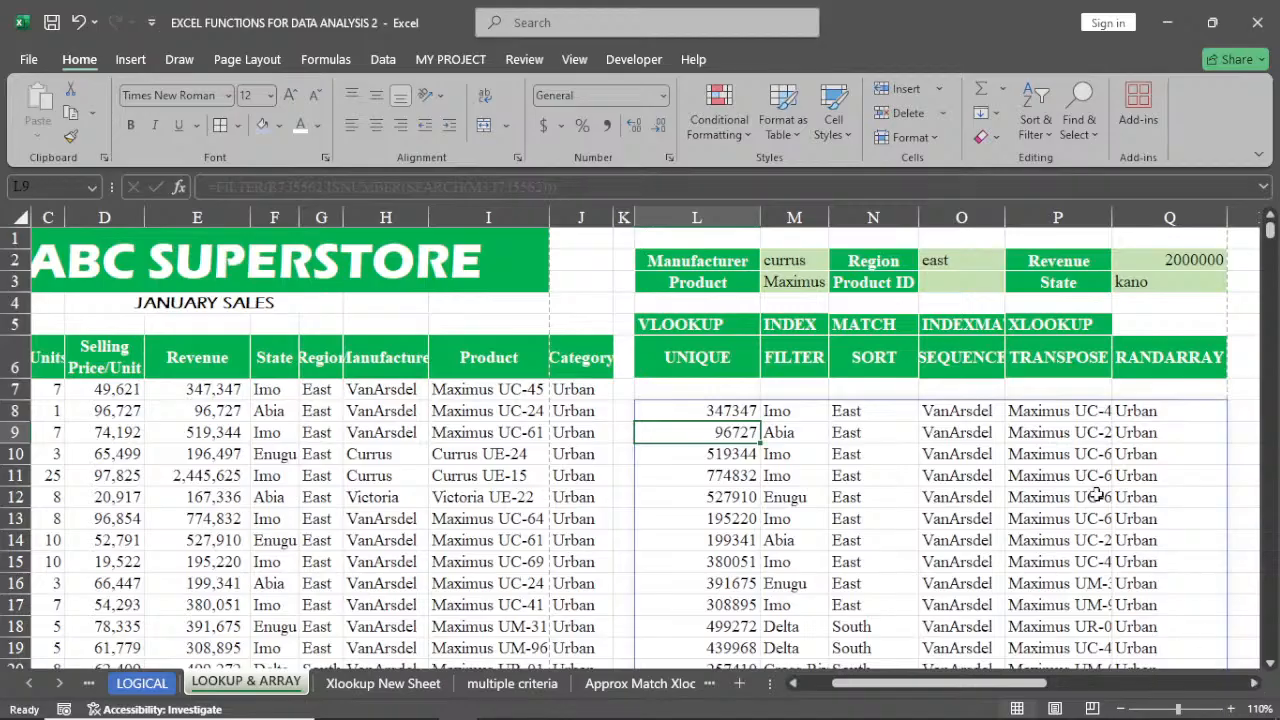
pyautogui.moveTo(1112, 209); pyautogui.dragTo(1137, 210)
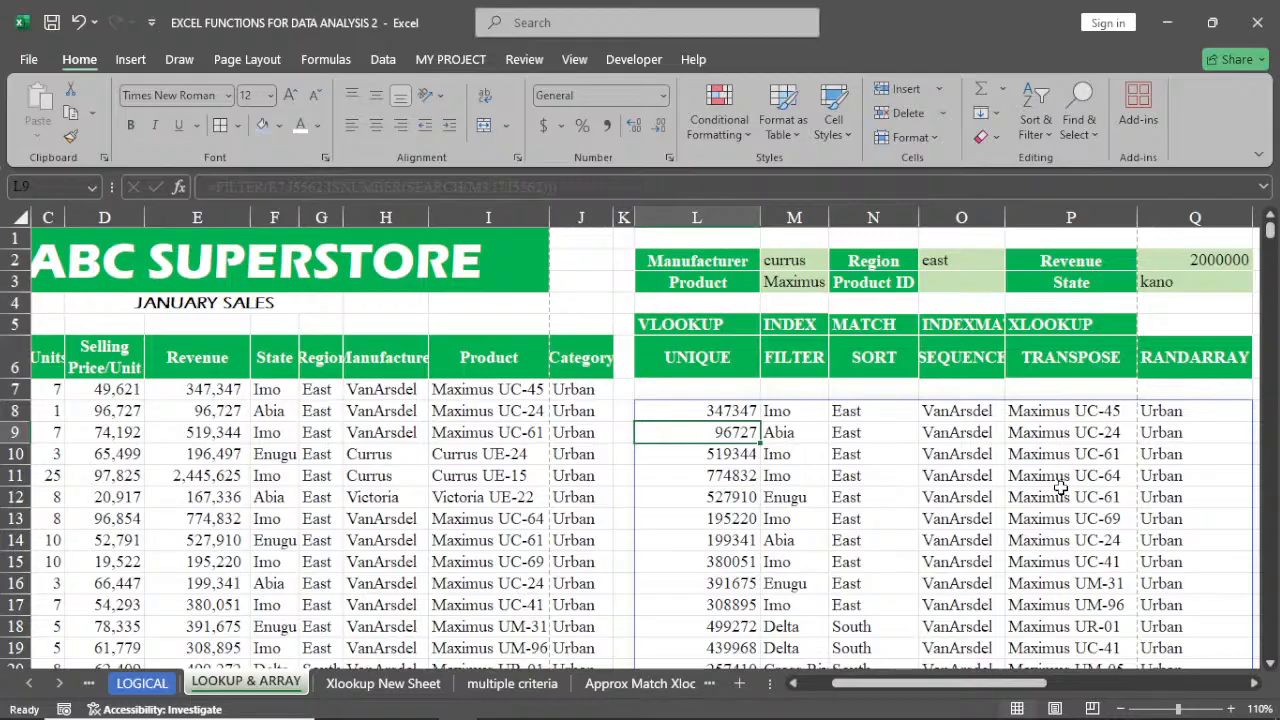
# Change the Product criterion in M3 to currus
pyautogui.click(795, 284)
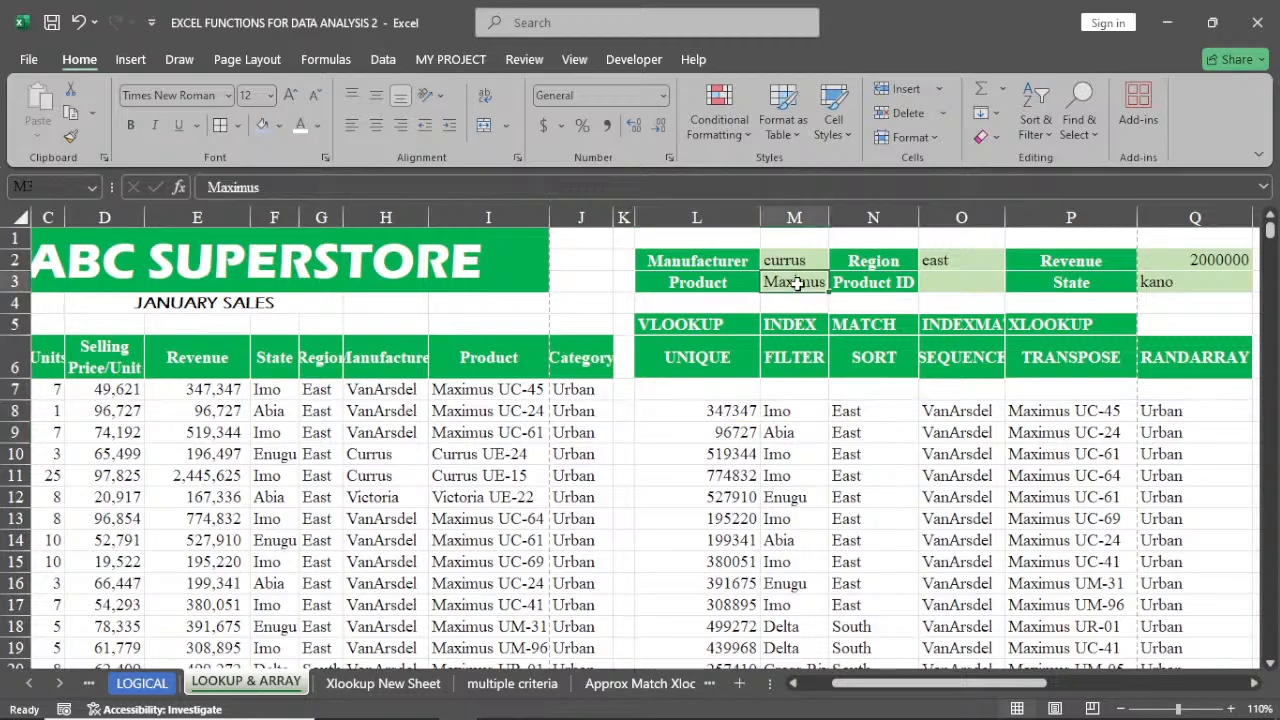
pyautogui.write('currus')
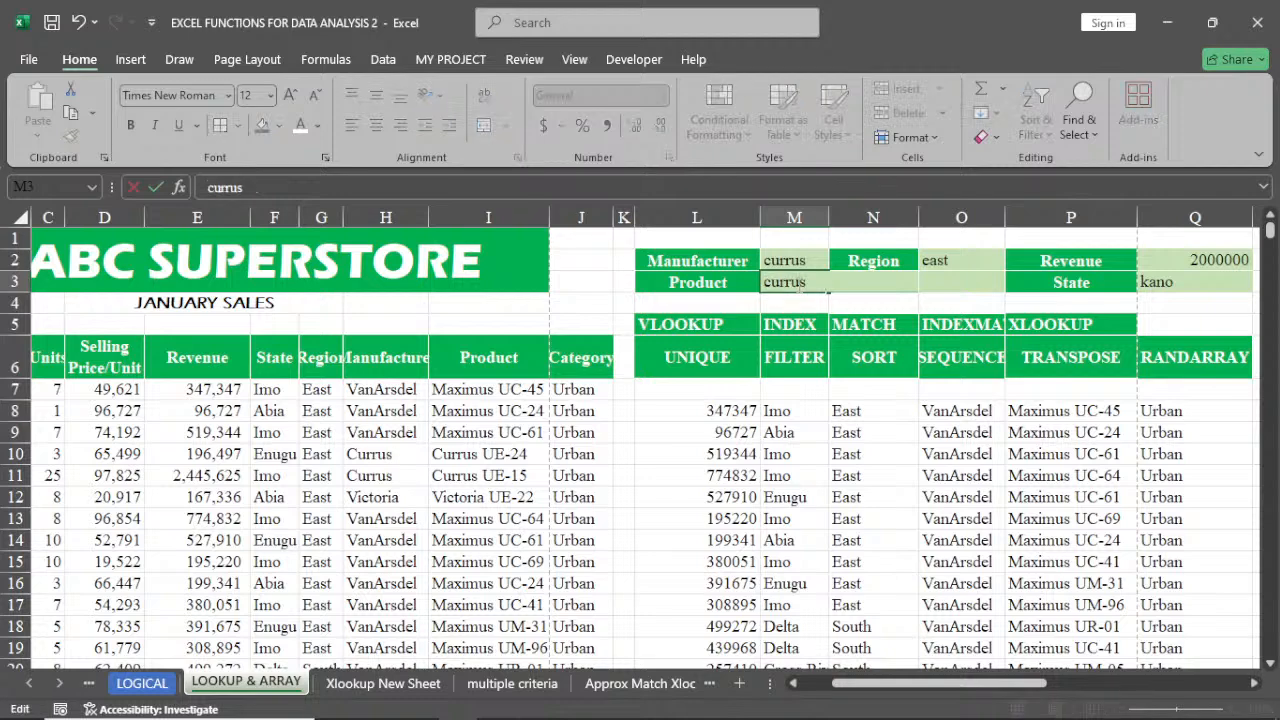
pyautogui.press('Return')
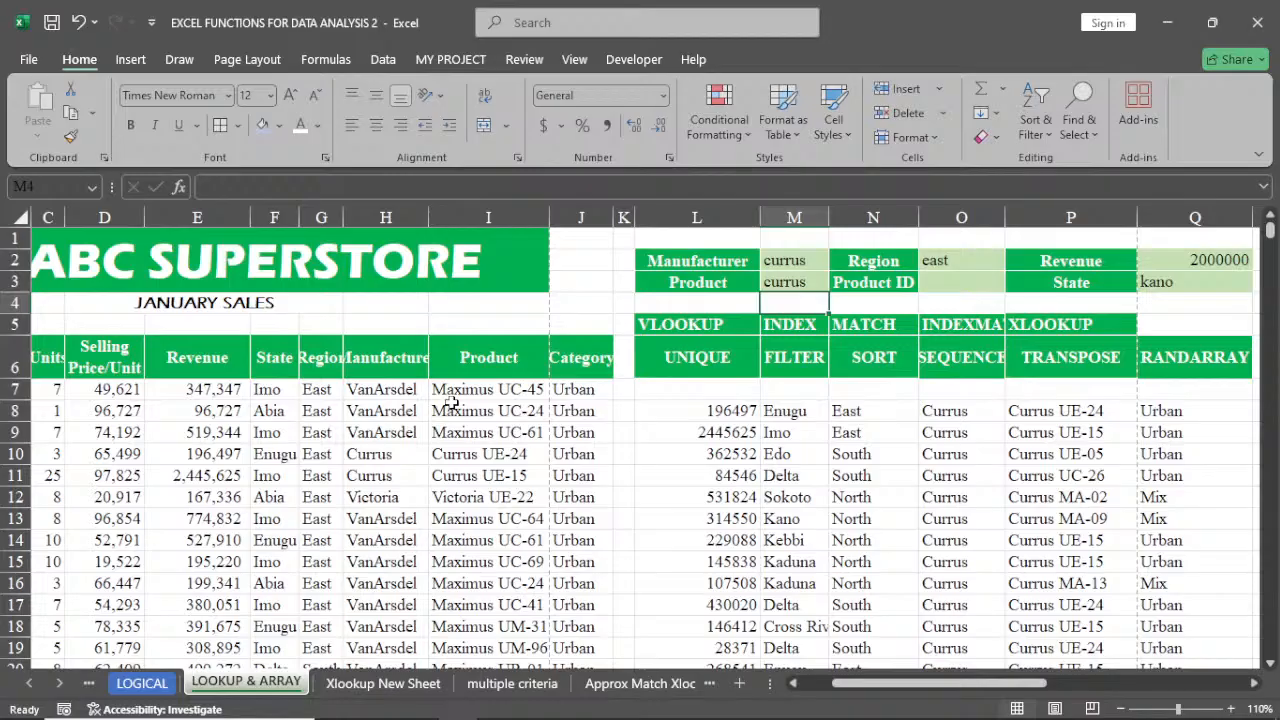
# Open the FILTER formula in L8 for editing
pyautogui.doubleClick(716, 413)
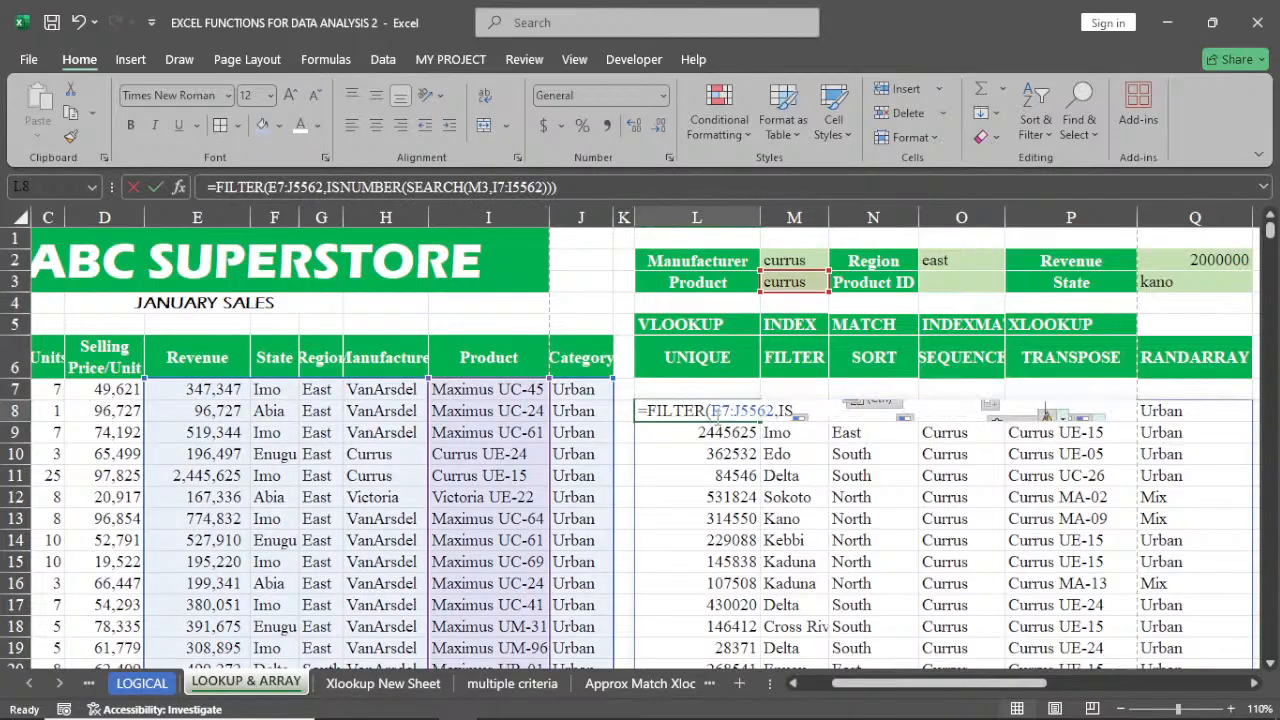
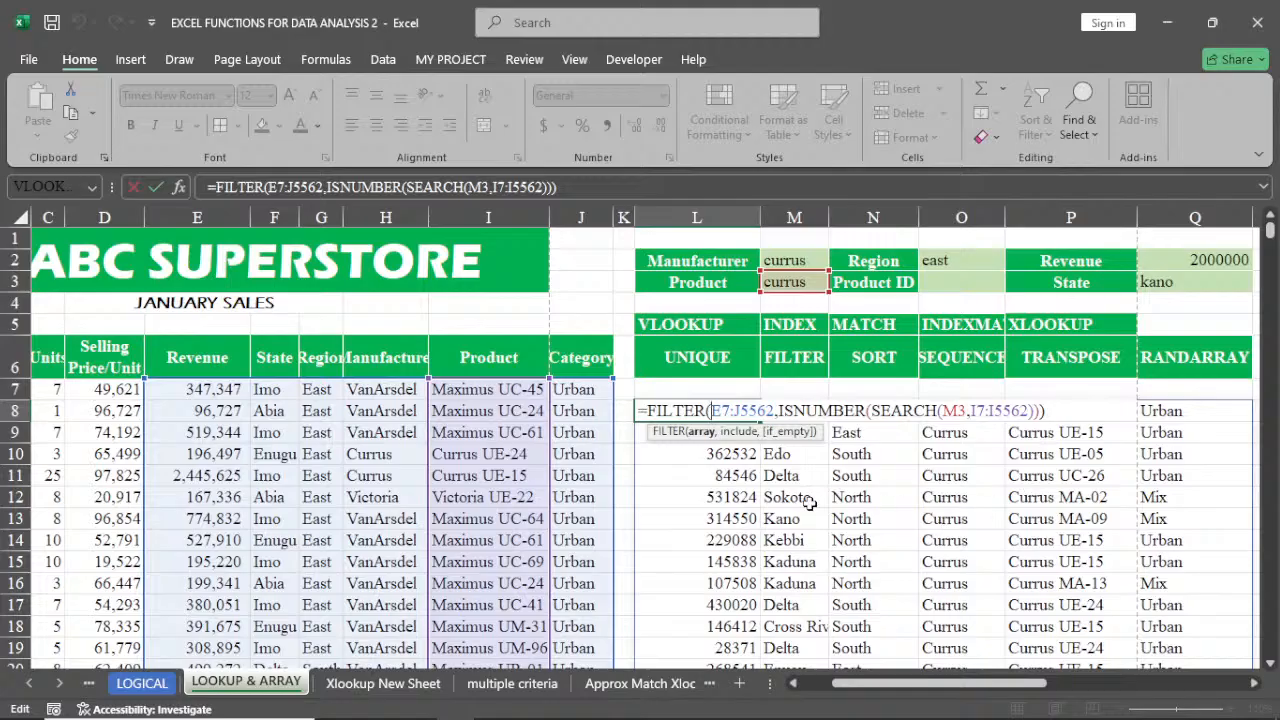
# Delete the FILTER formula from cell L8
pyautogui.press('Return')
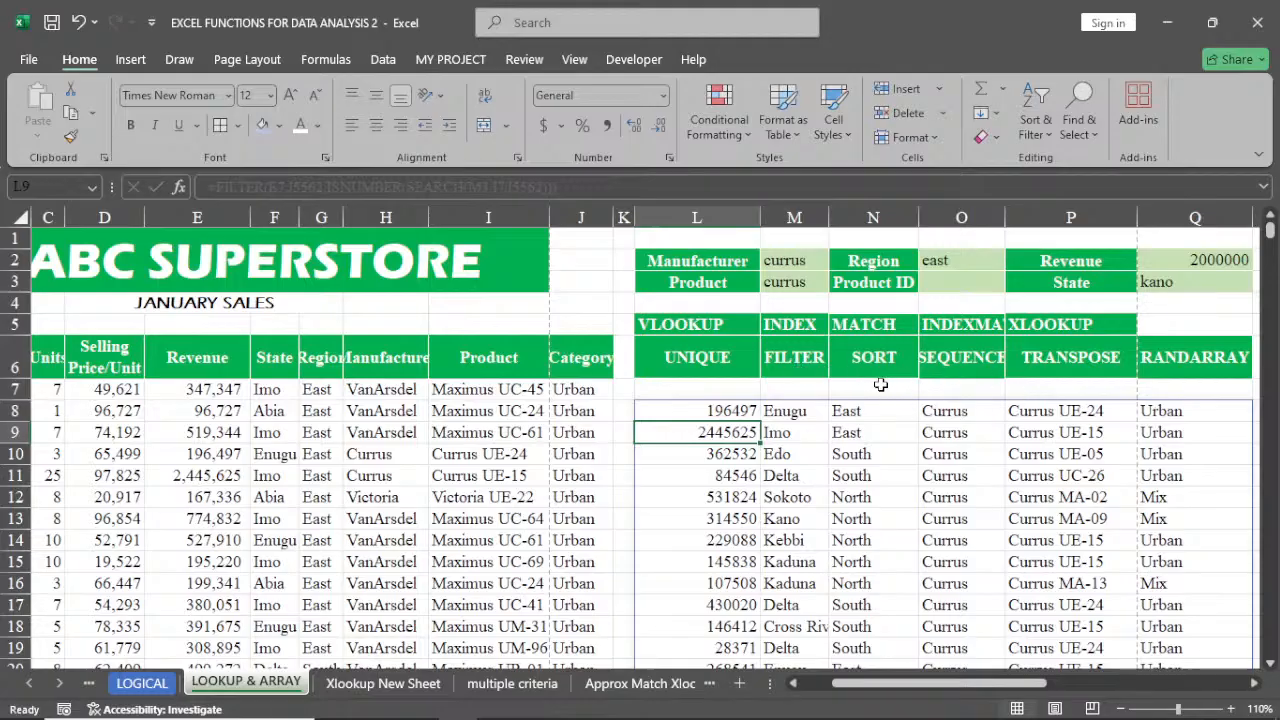
pyautogui.click(704, 411)
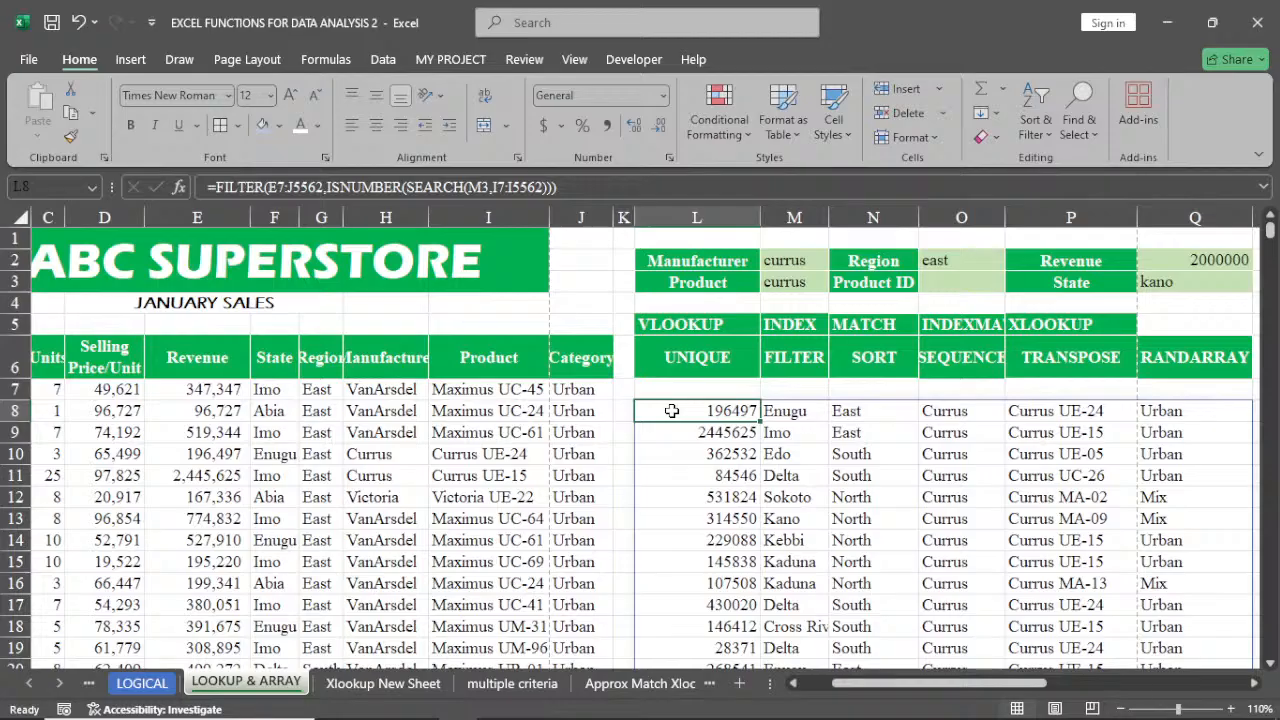
pyautogui.press('Delete')
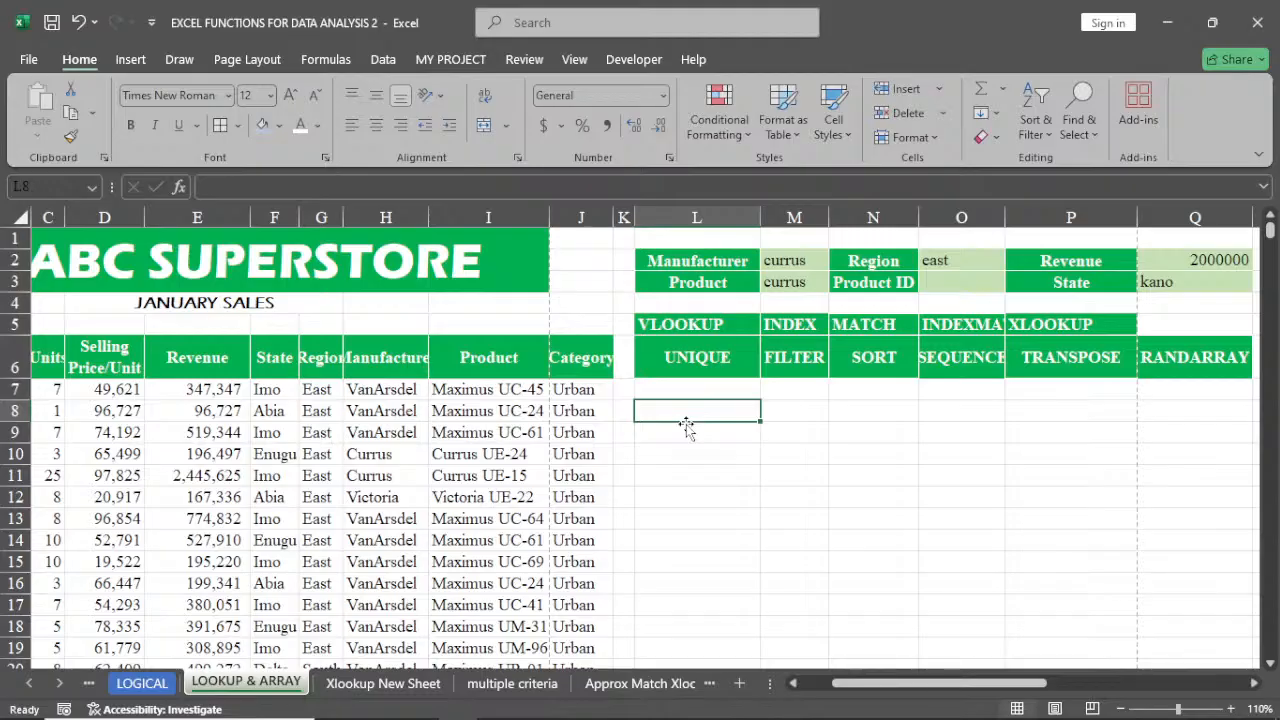
# Enter a SORT formula in L8 using the whole data table A7:J5562 as its array
pyautogui.write('=')
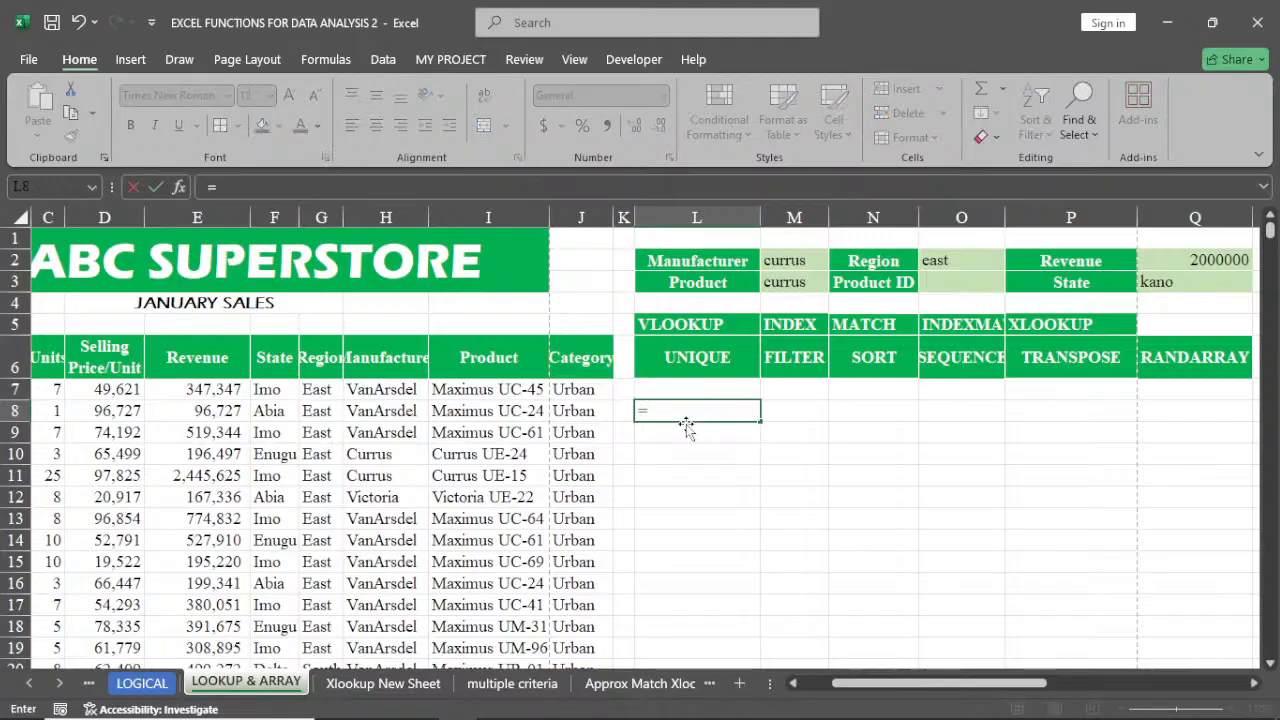
pyautogui.write('sor')
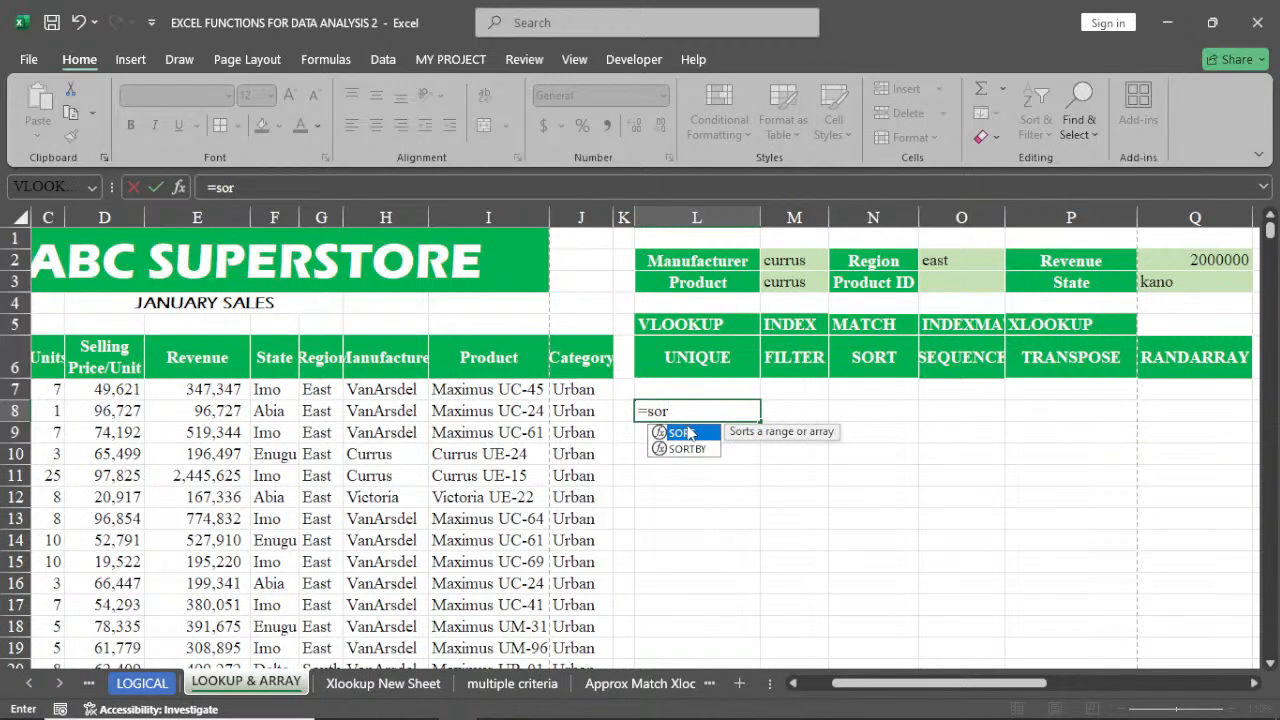
pyautogui.doubleClick(687, 435)
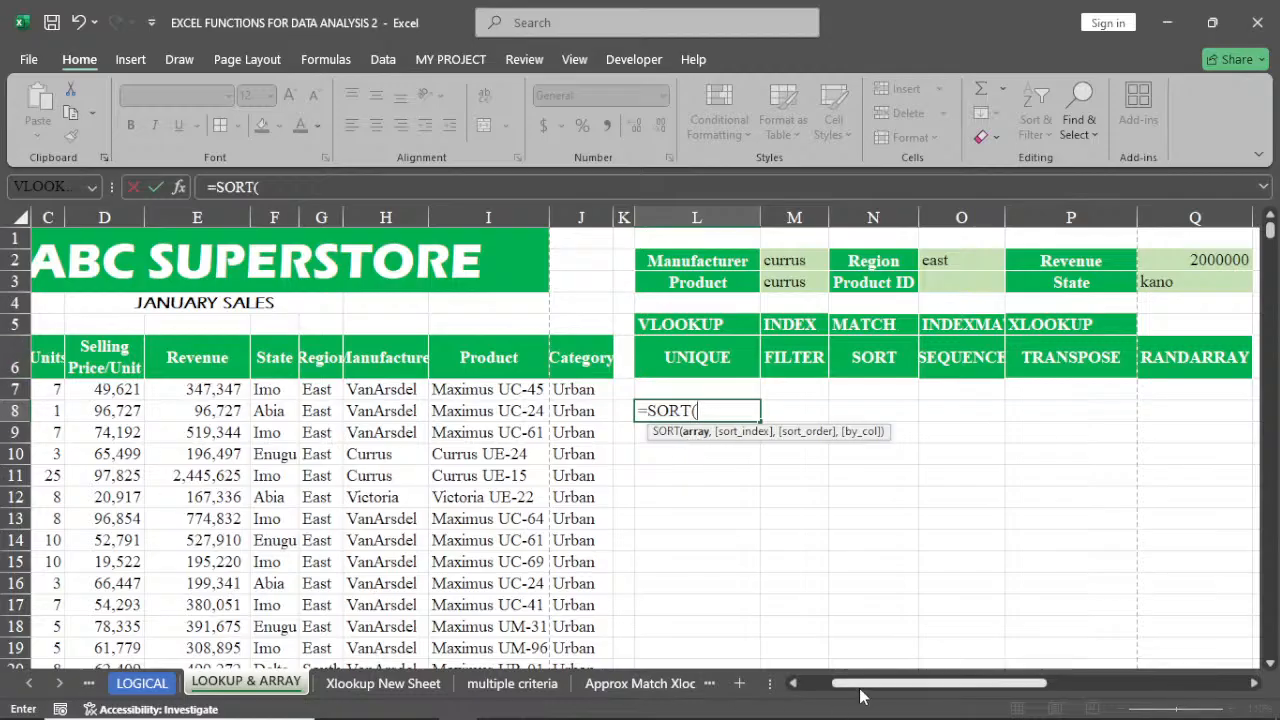
pyautogui.moveTo(860, 689); pyautogui.dragTo(826, 695)
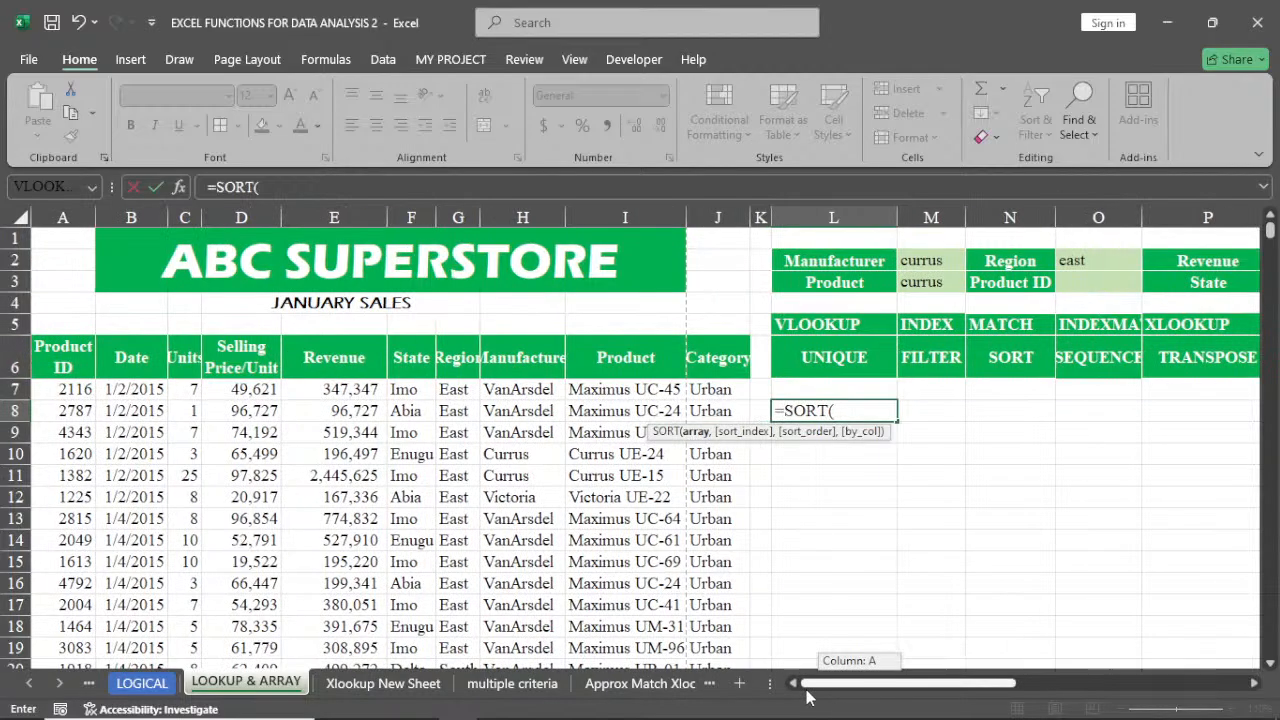
pyautogui.click(60, 366)
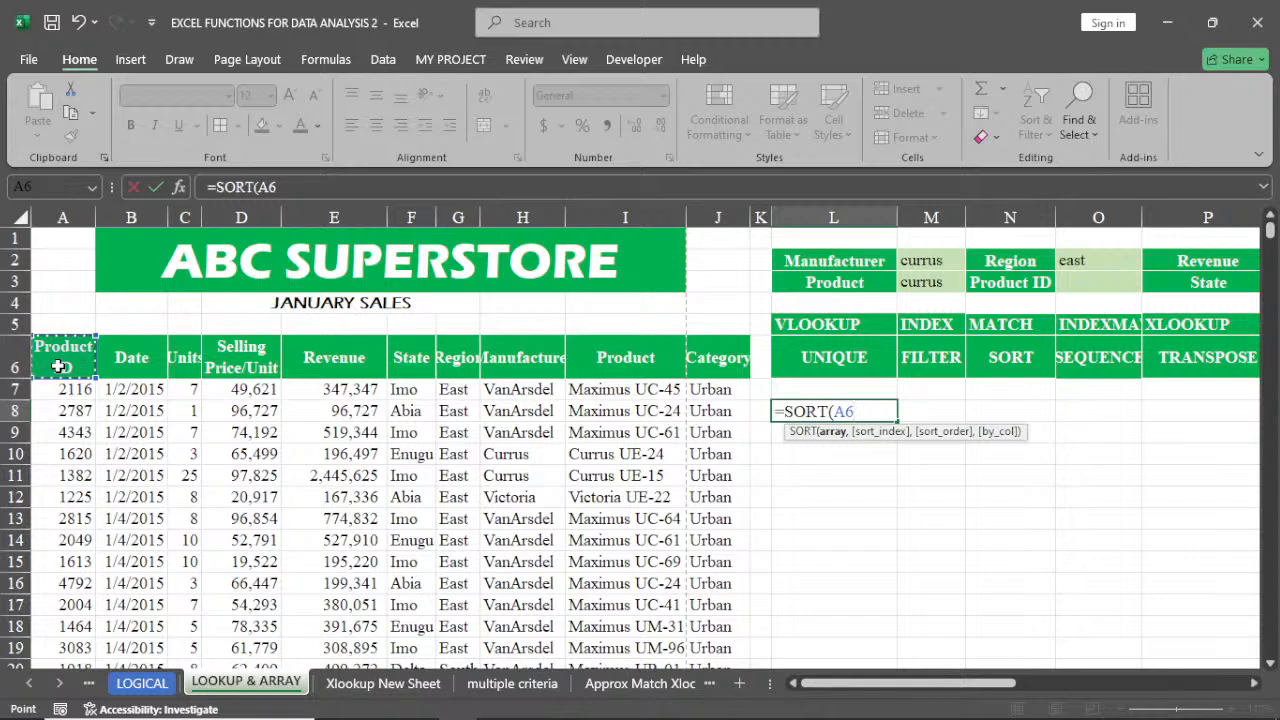
pyautogui.click(63, 390)
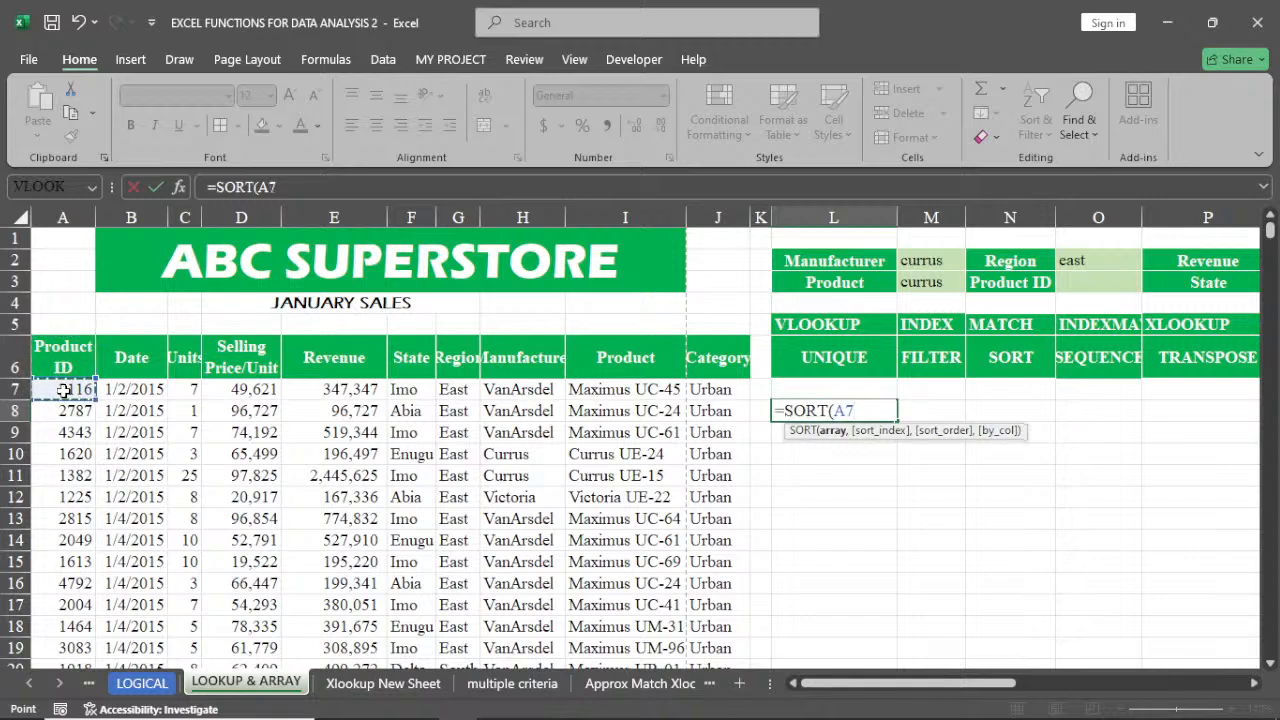
pyautogui.hotkey('ctrl', 'shift', 'Right')
pyautogui.hotkey('ctrl', 'shift', 'Down')
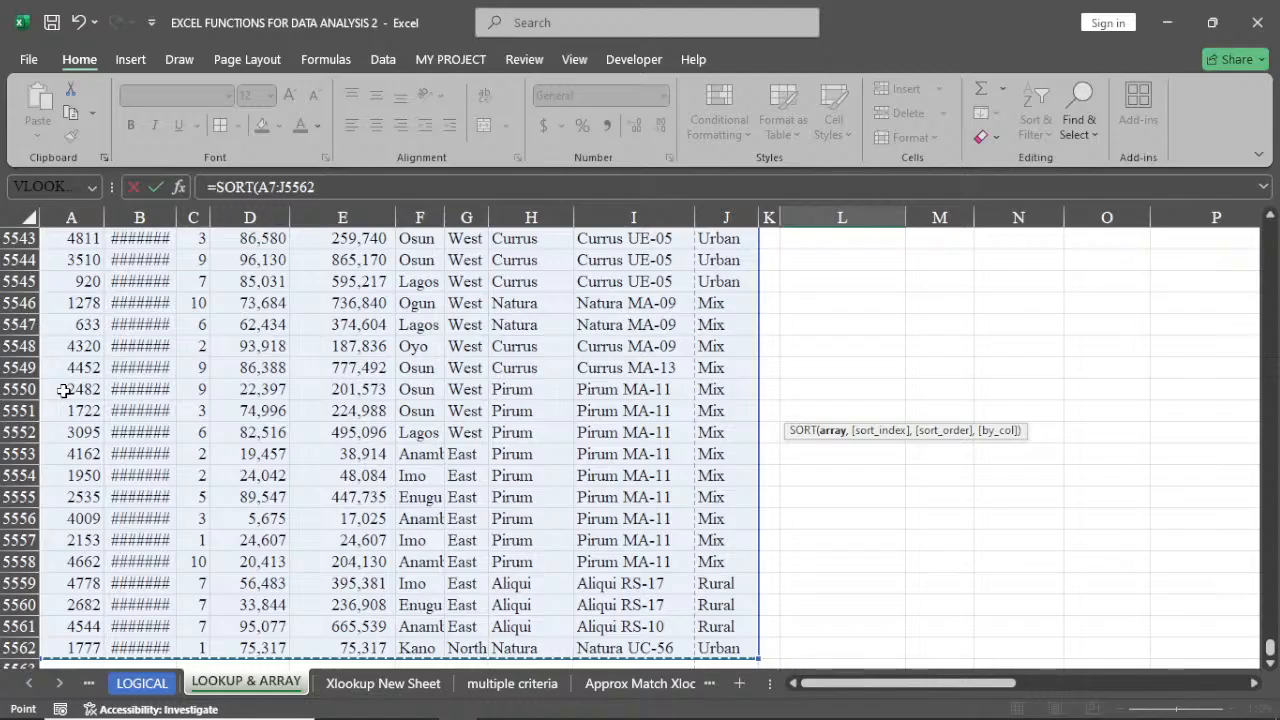
pyautogui.hotkey('ctrl', 'BackSpace')
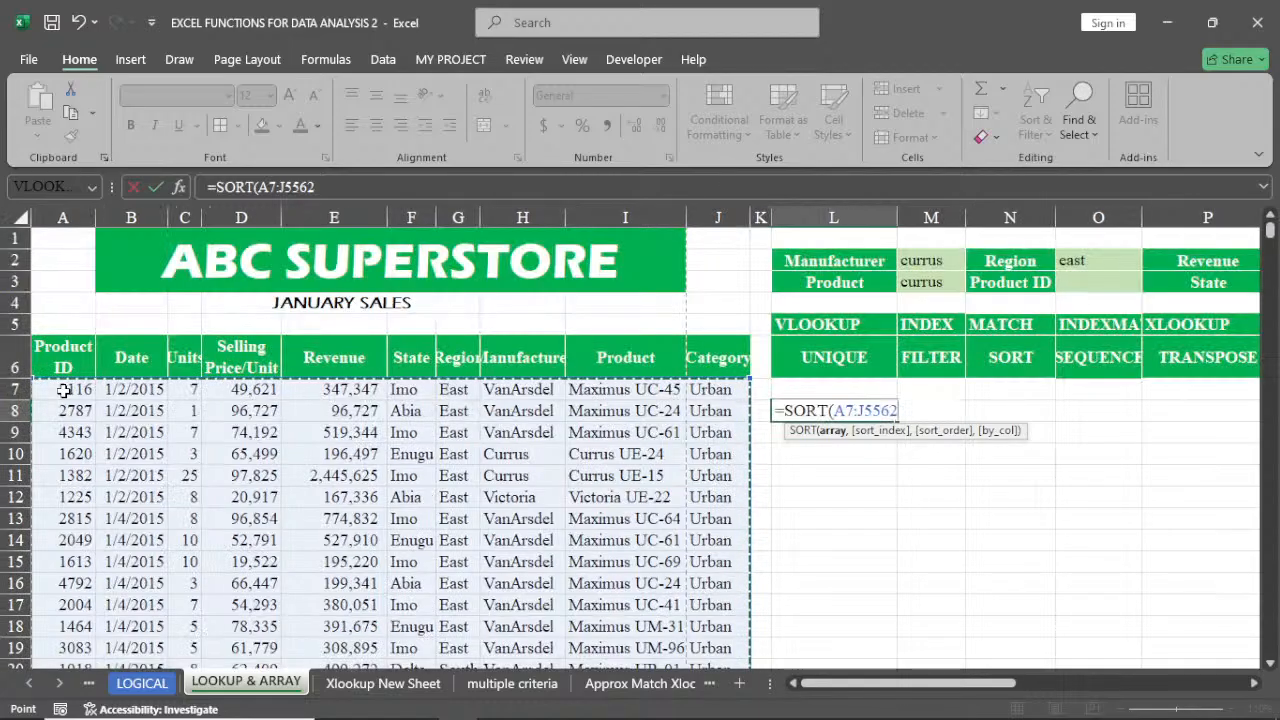
pyautogui.write(',')
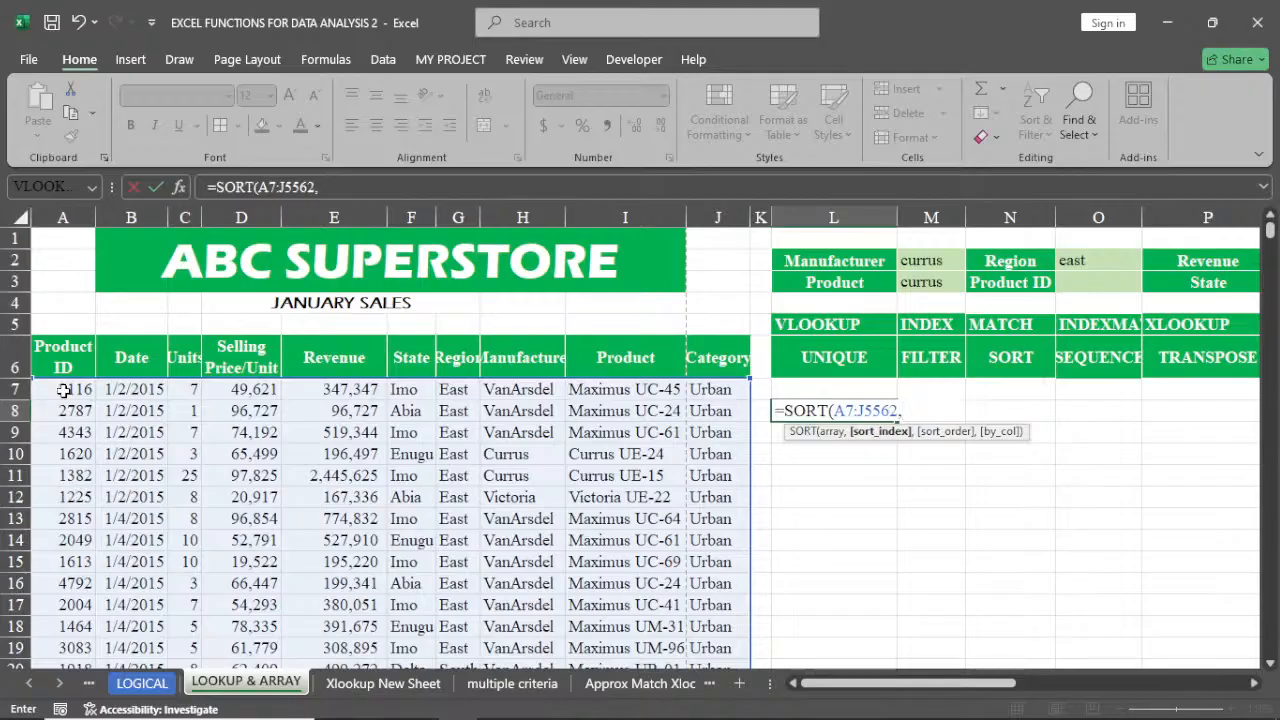
pyautogui.press('BackSpace')
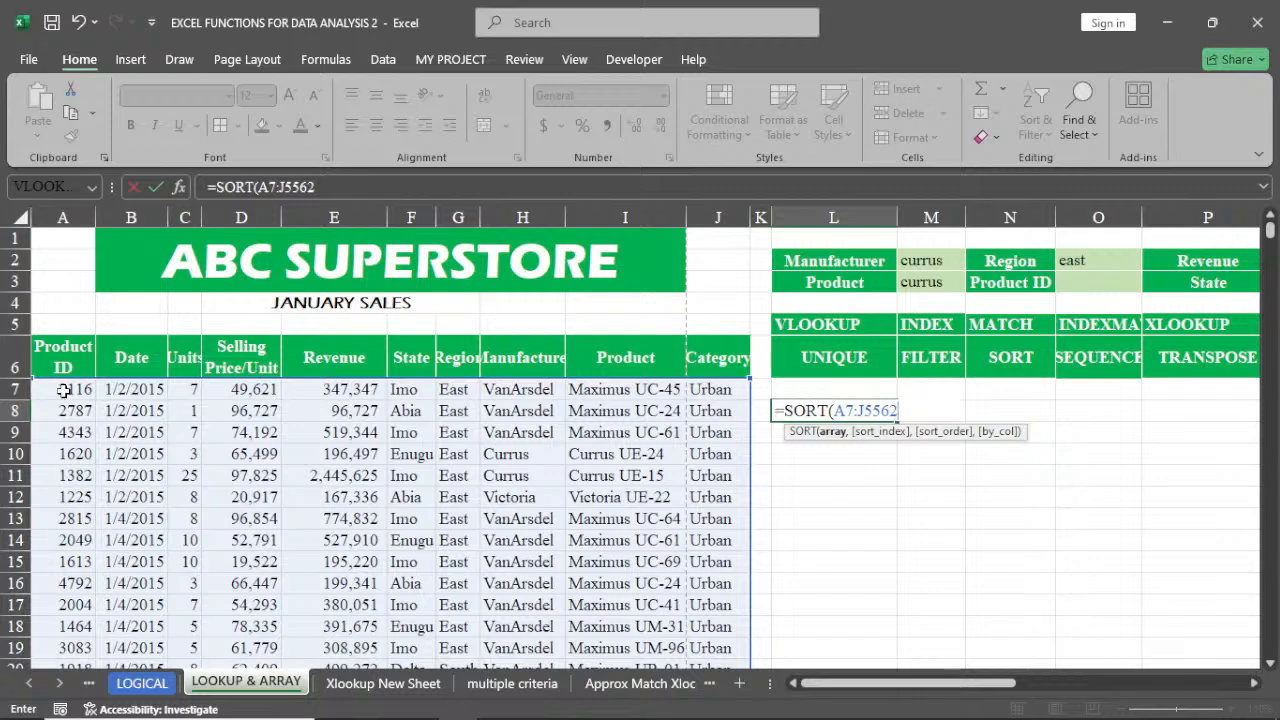
pyautogui.press('Return')
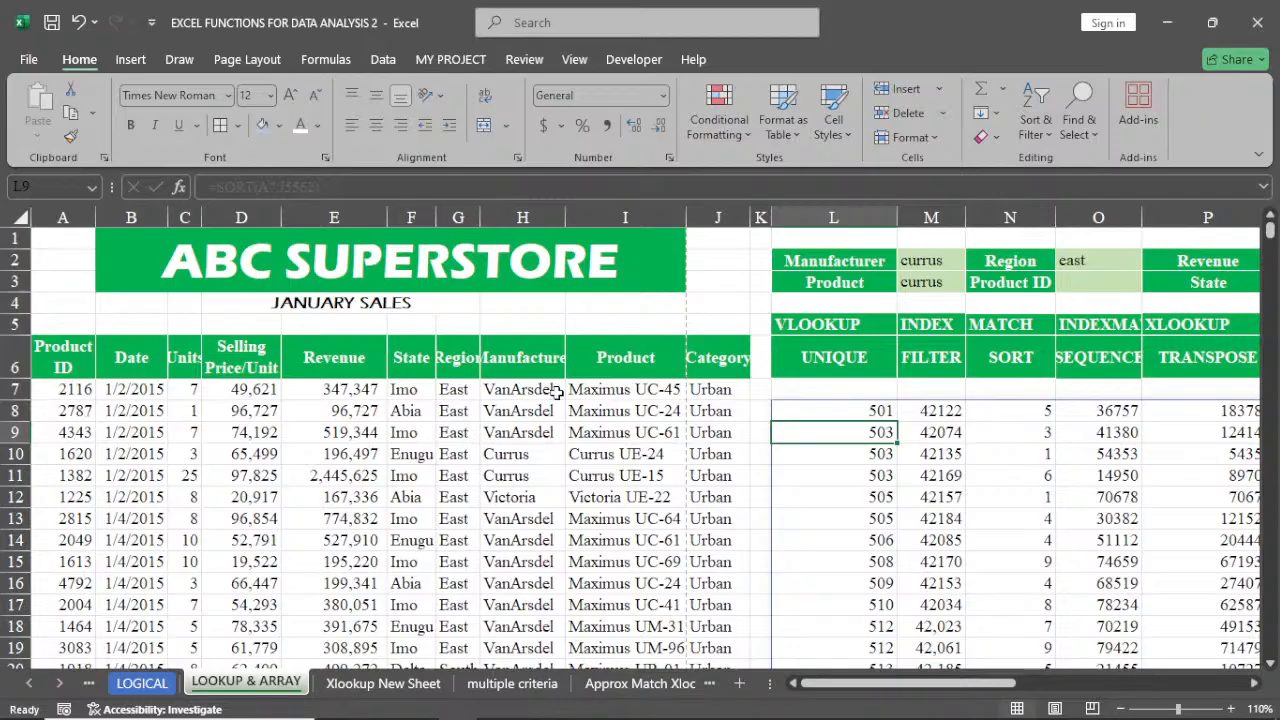
# Change the SORT array in L8 to start at column F, giving F7:J5562
pyautogui.click(857, 414)
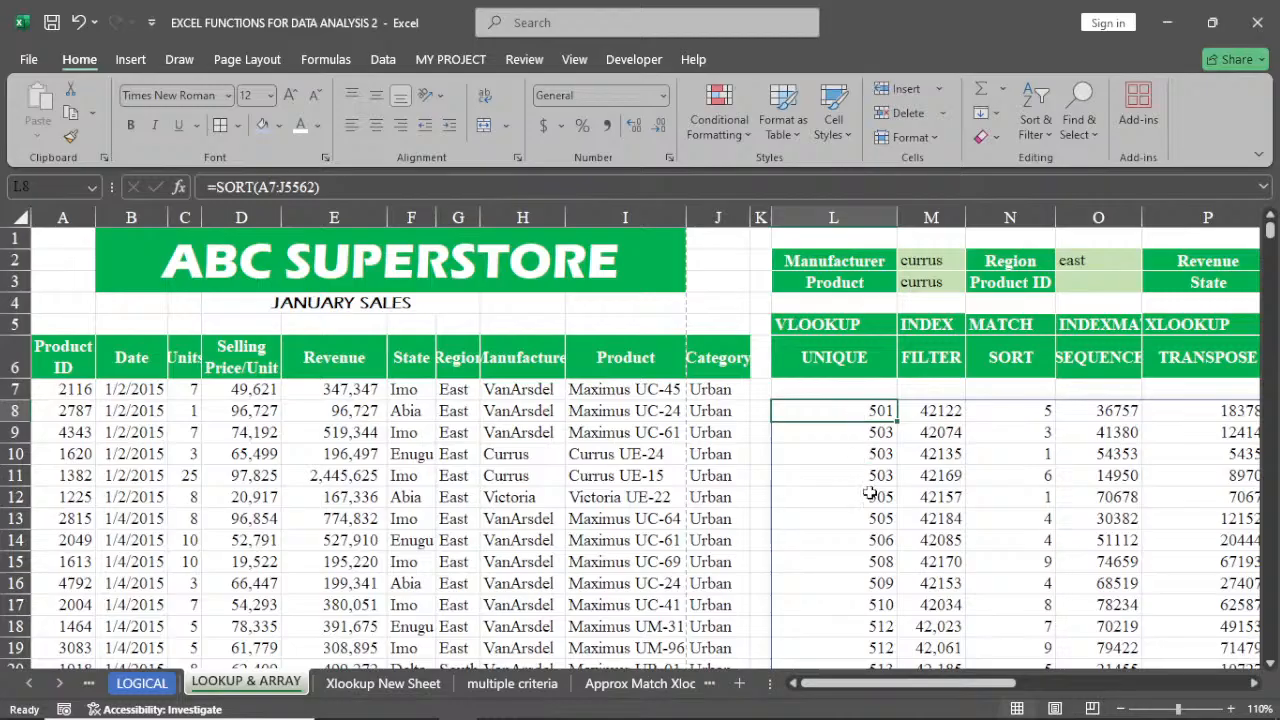
pyautogui.scroll(-2, 871, 608)
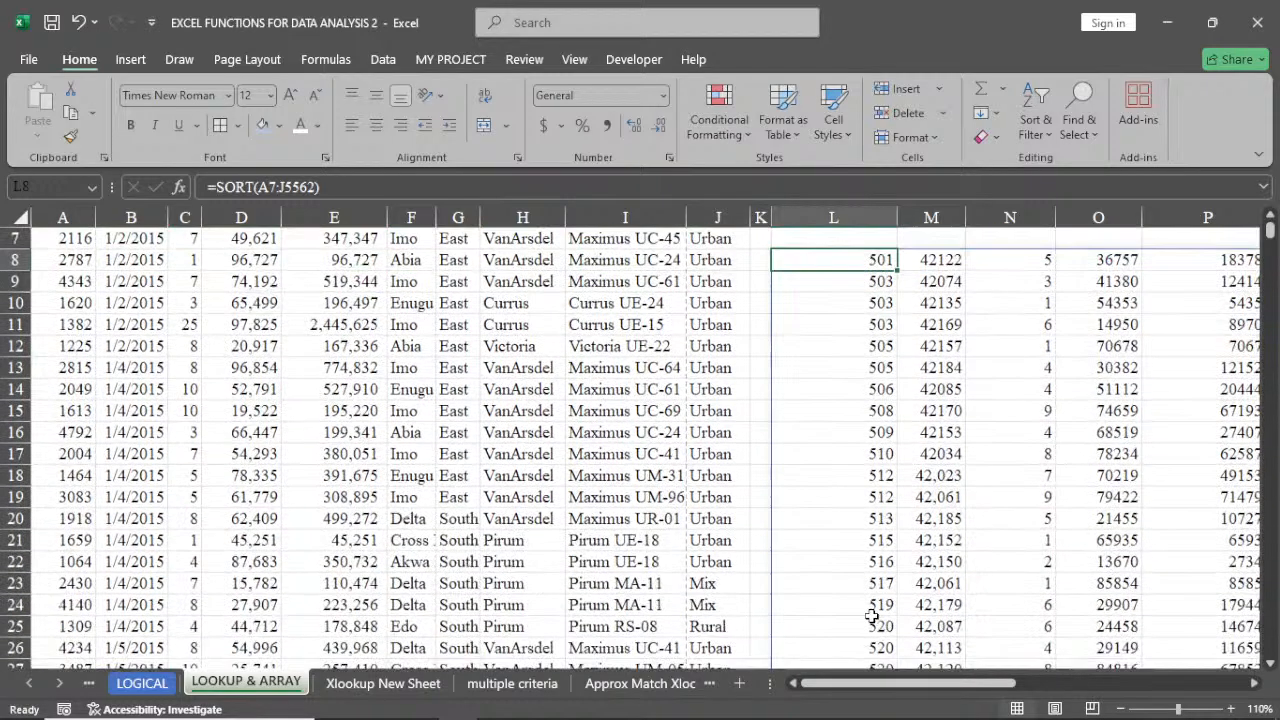
pyautogui.scroll(1, 872, 617)
pyautogui.scroll(1, 872, 617)
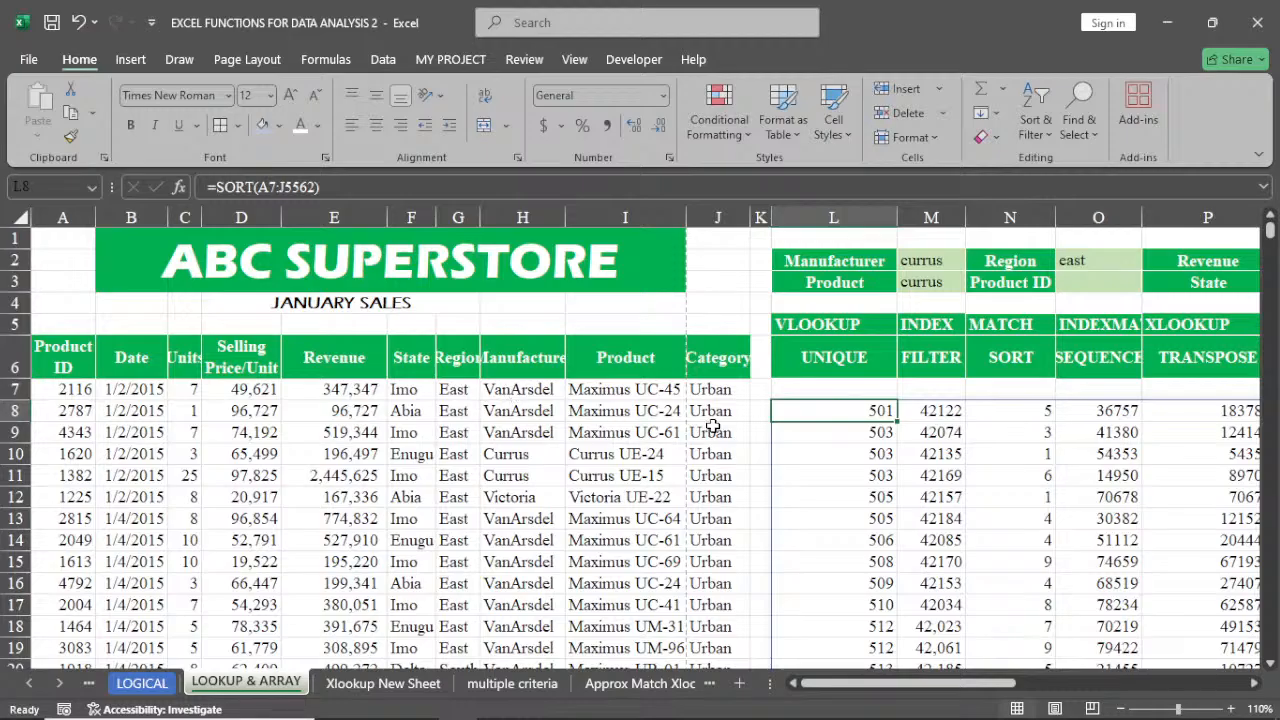
pyautogui.doubleClick(866, 411)
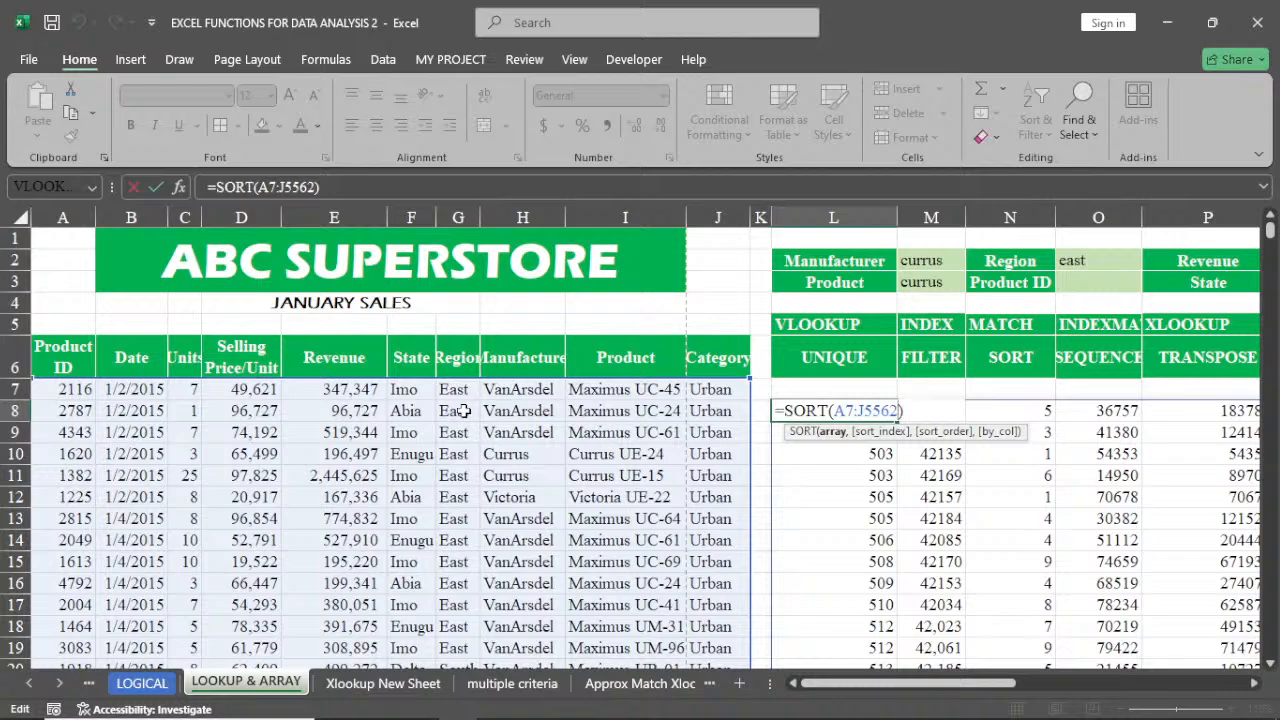
pyautogui.click(845, 410)
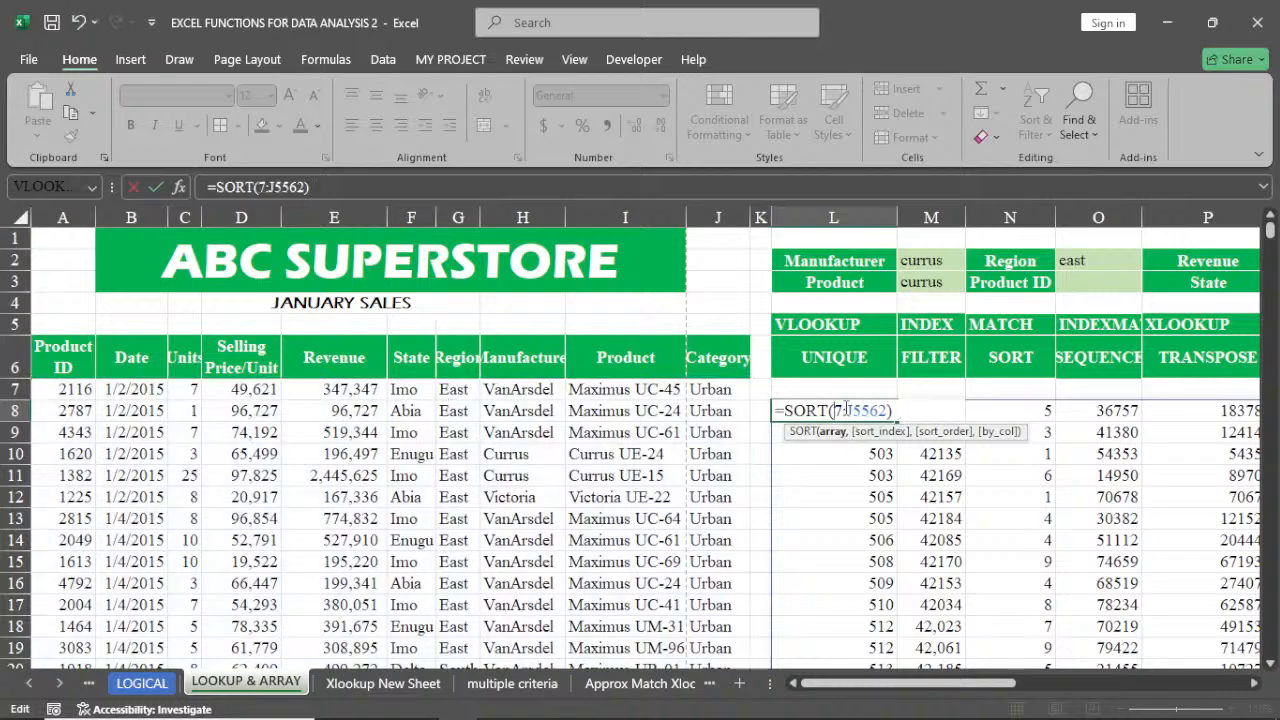
pyautogui.press('BackSpace')
pyautogui.write('f')
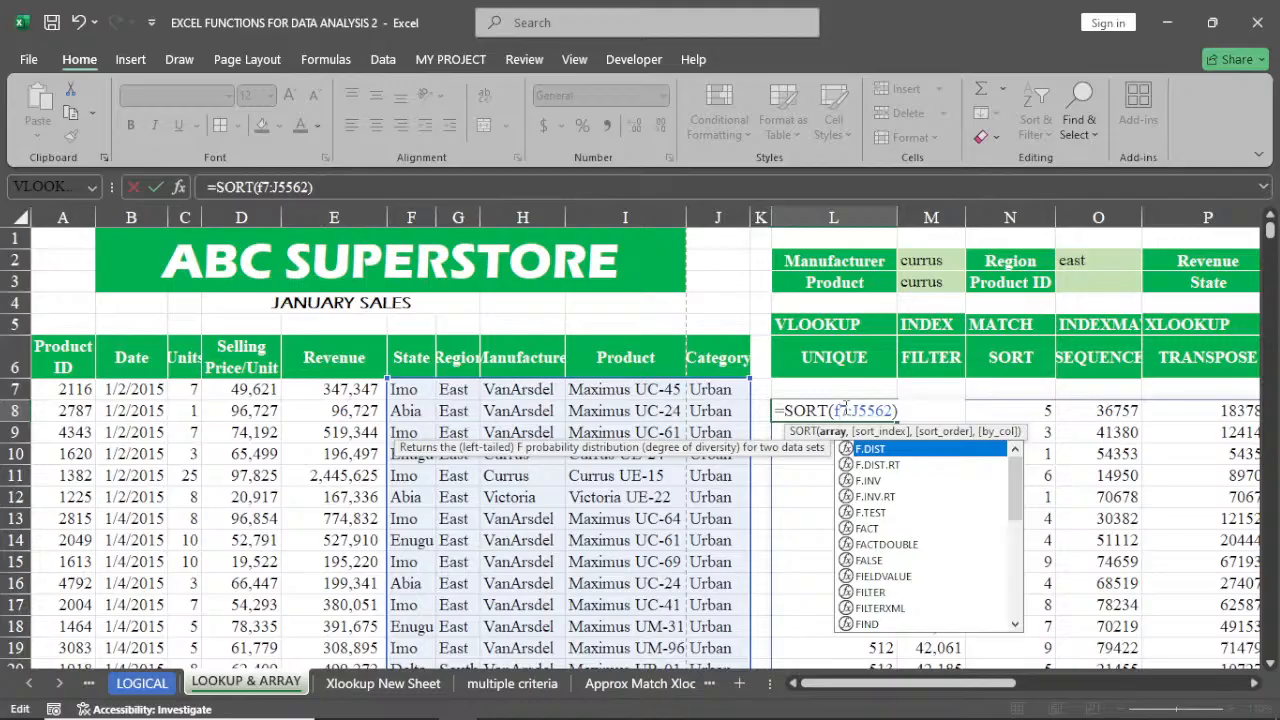
pyautogui.press('Return')
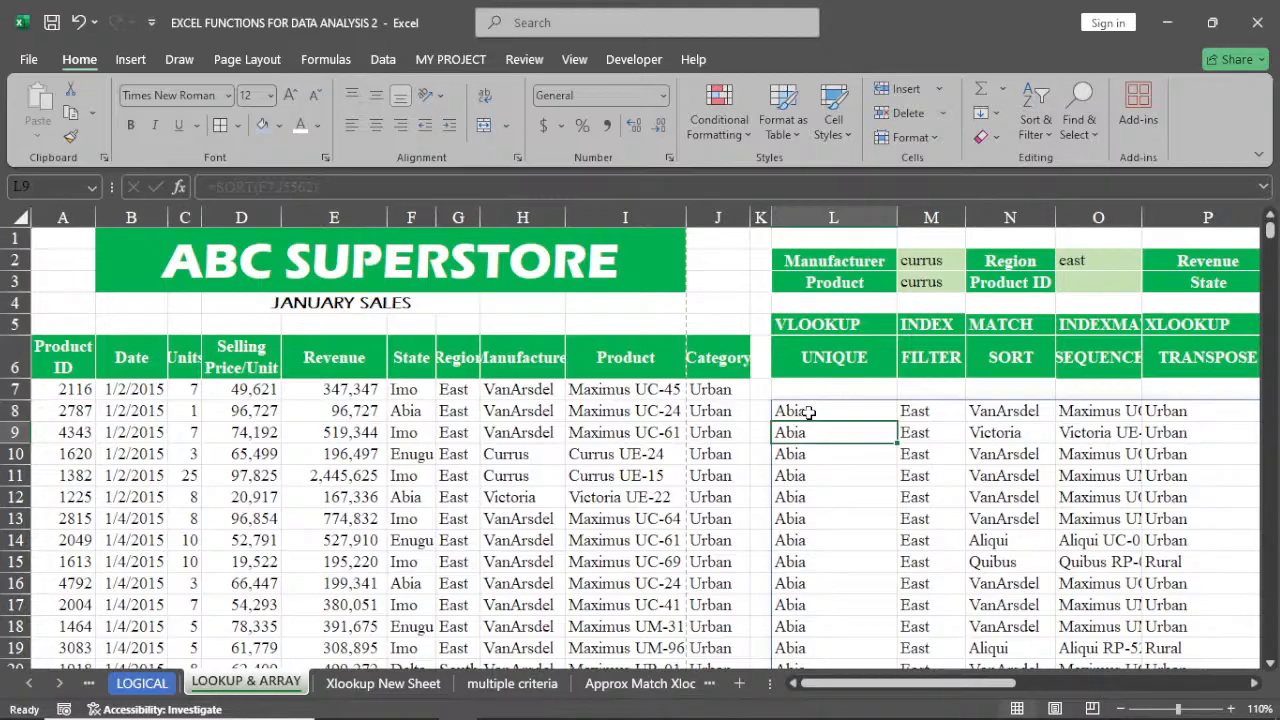
# Set the SORT formula in L8 back to array A7:J5562 with sort index 8
pyautogui.click(808, 412)
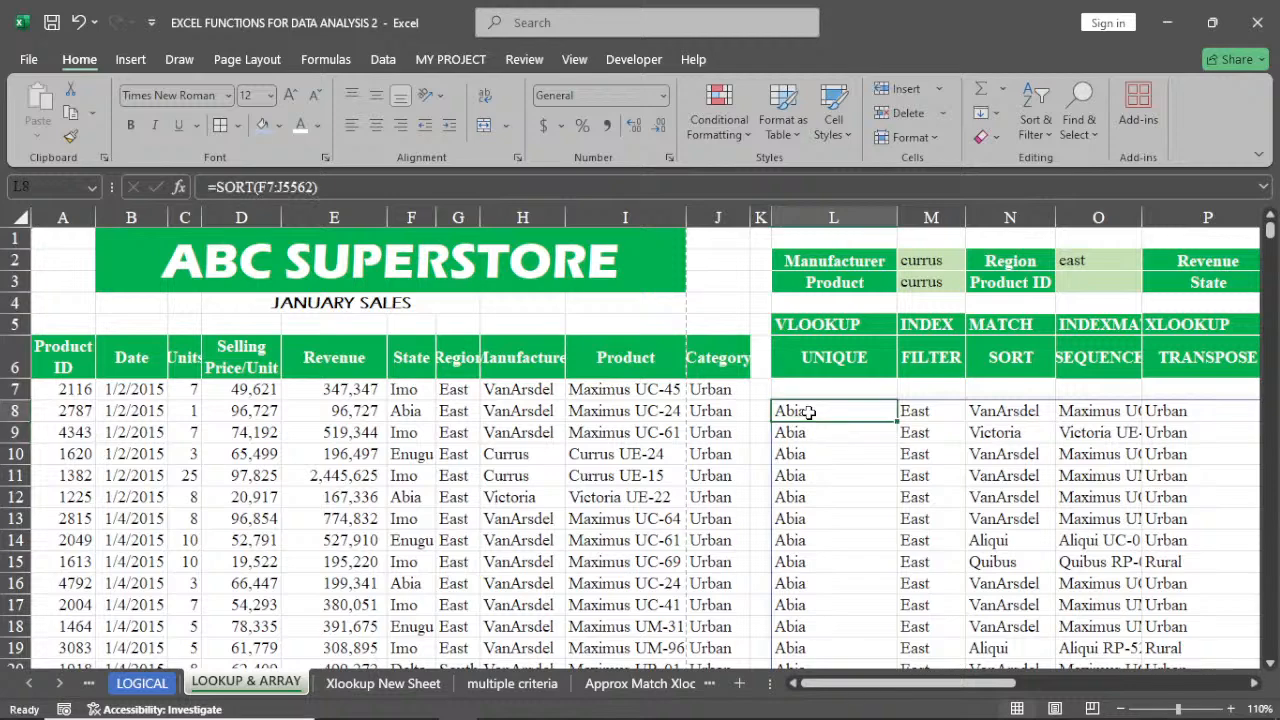
pyautogui.doubleClick(808, 412)
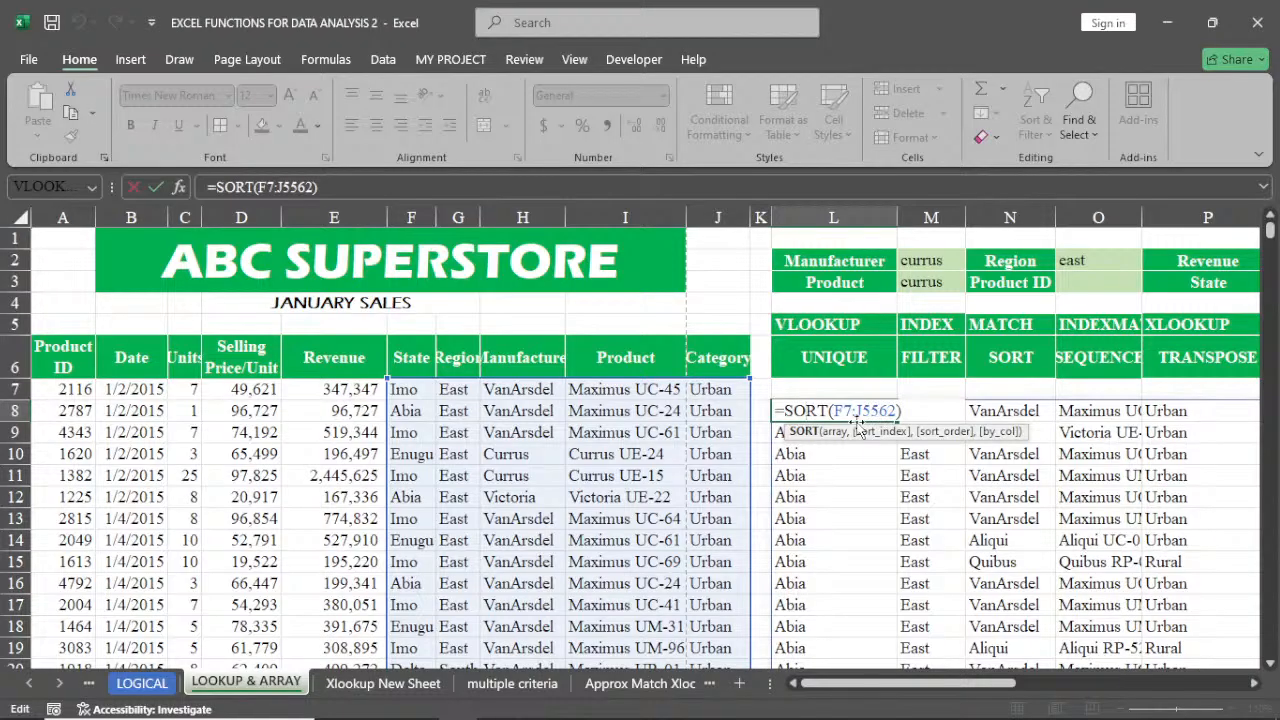
pyautogui.click(846, 410)
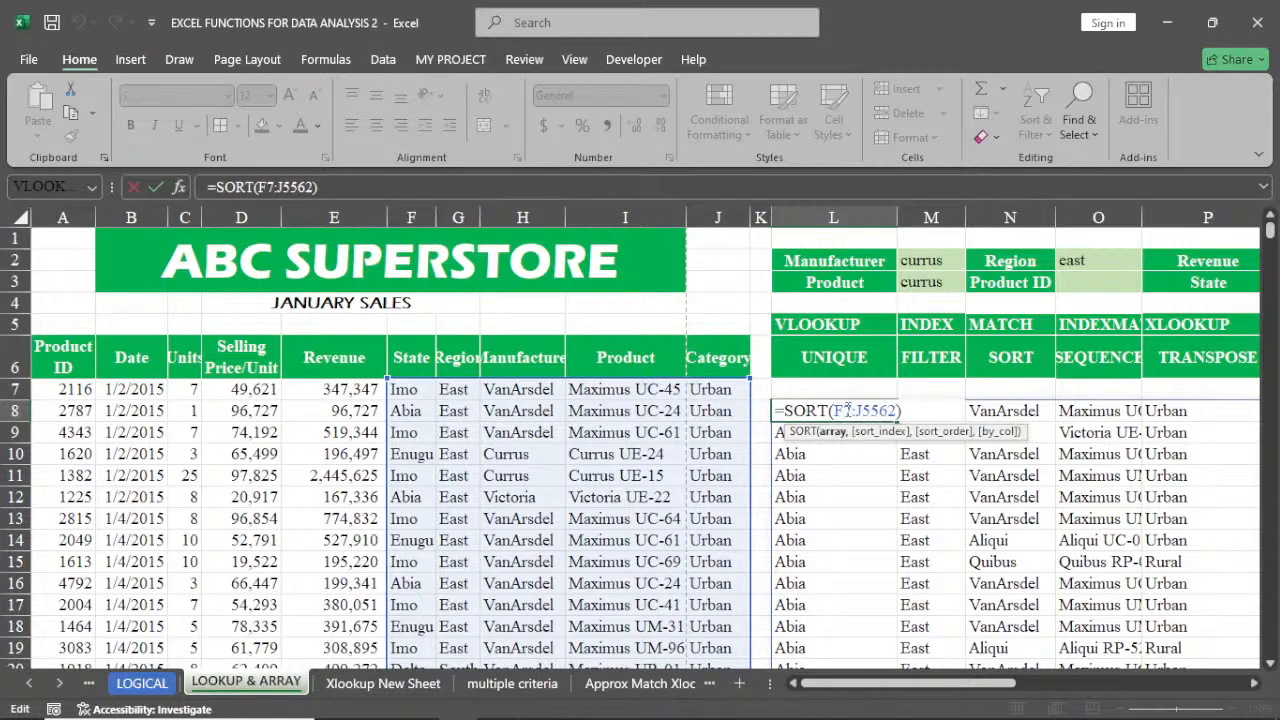
pyautogui.press('BackSpace')
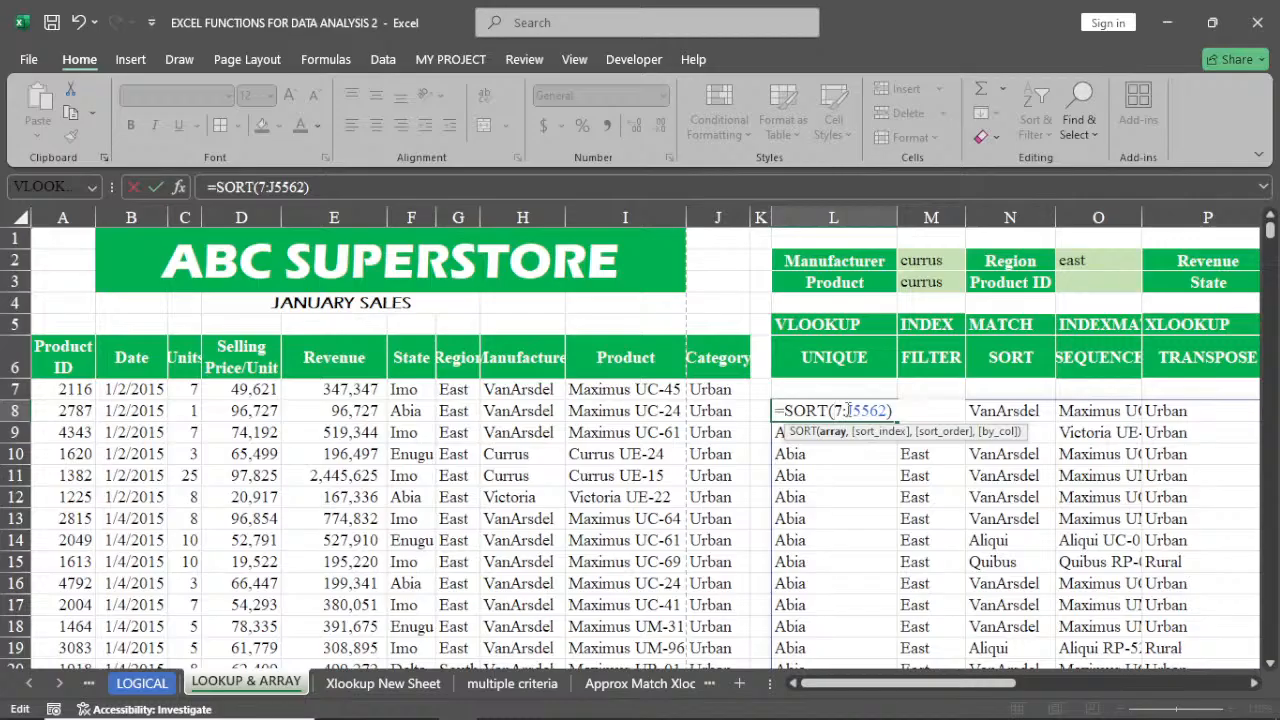
pyautogui.write('a')
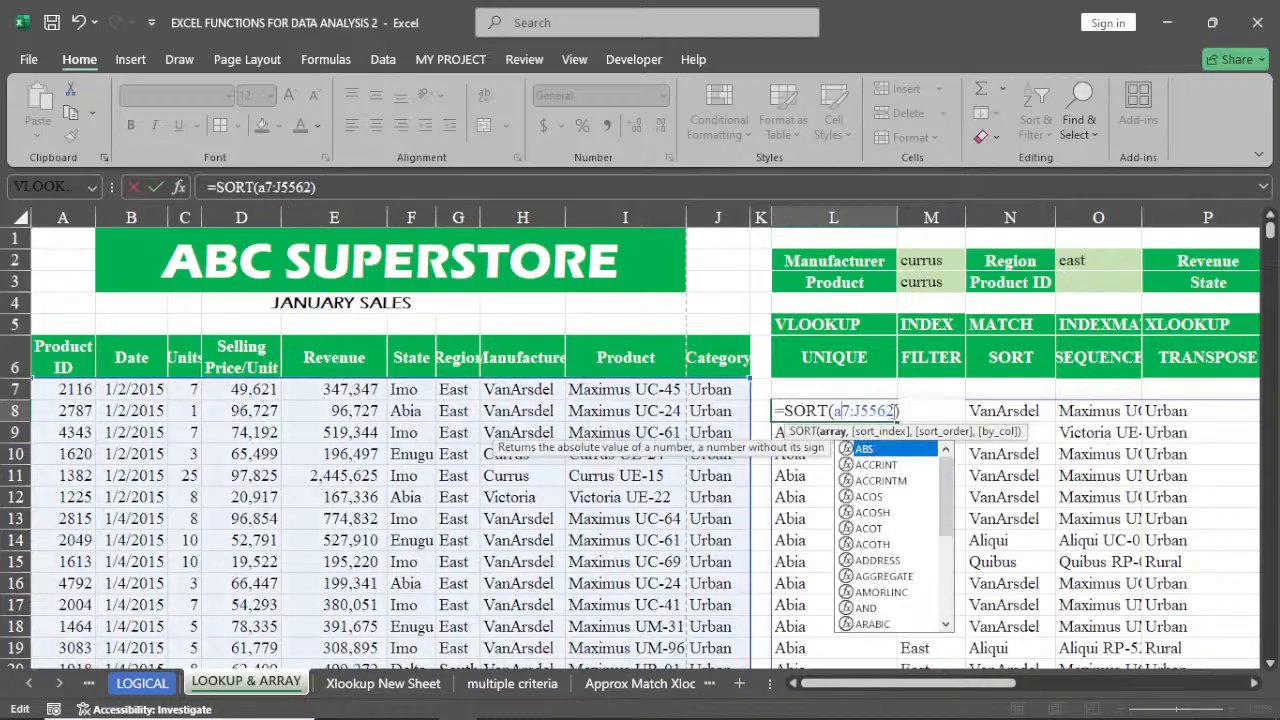
pyautogui.click(895, 410)
pyautogui.write(',')
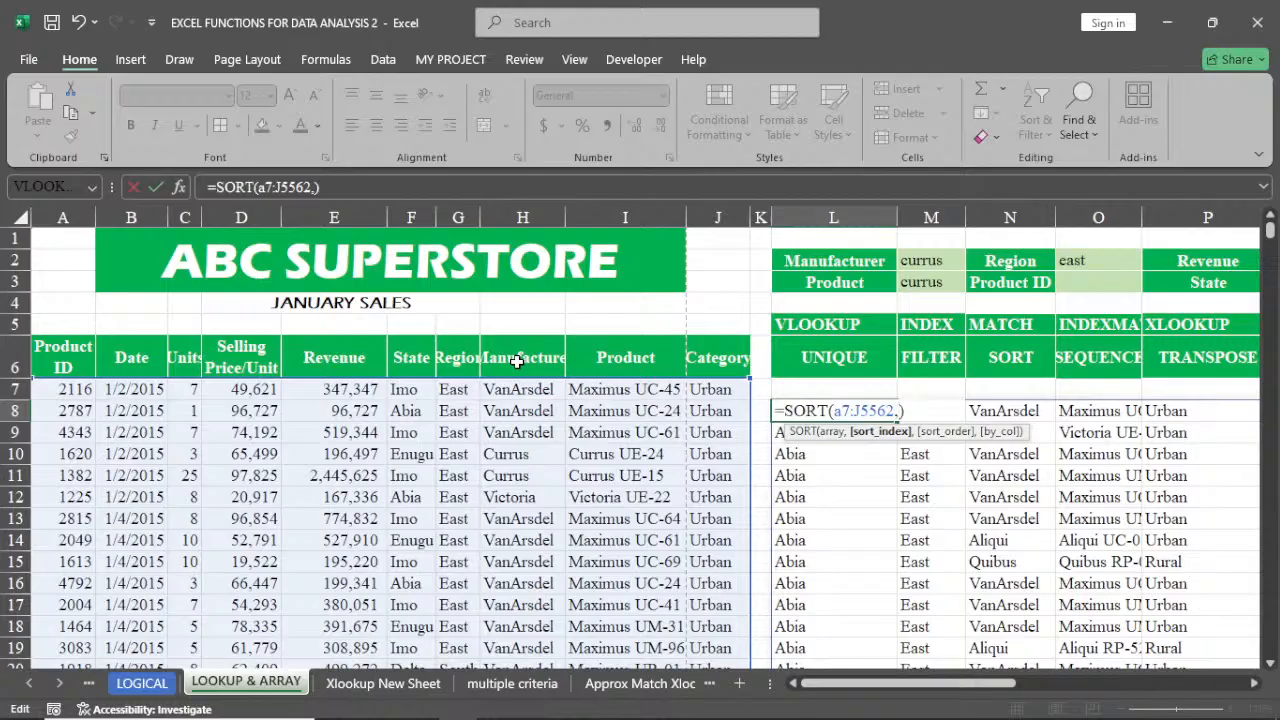
pyautogui.write('8')
pyautogui.press('Return')
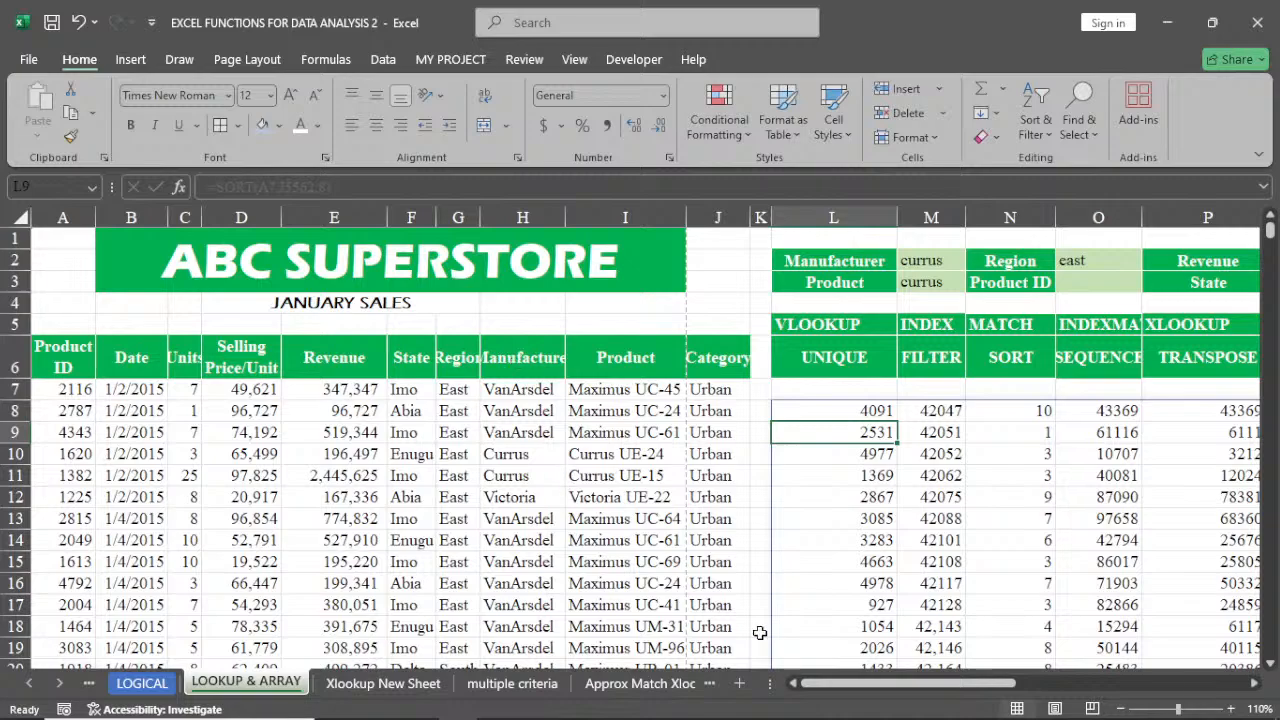
# Change the SORT index in L8 to 6 so the table sorts by State
pyautogui.moveTo(876, 688); pyautogui.dragTo(1004, 700)
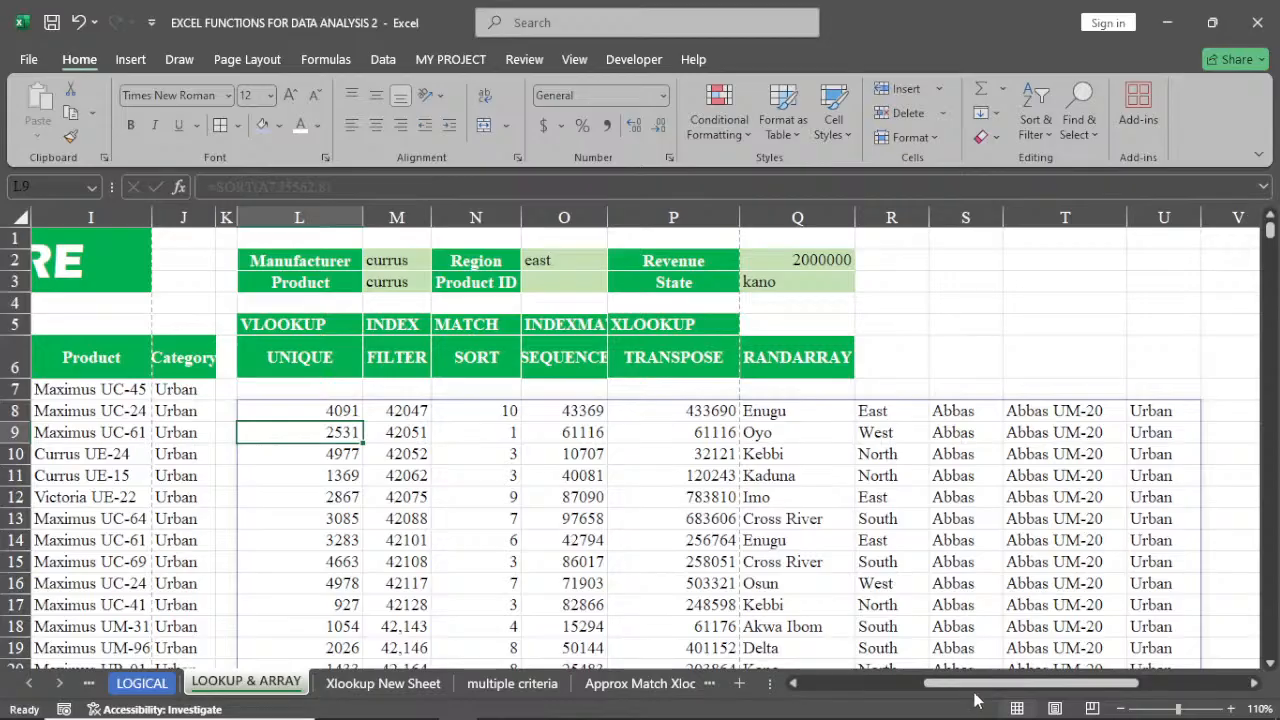
pyautogui.moveTo(980, 682); pyautogui.dragTo(818, 706)
pyautogui.doubleClick(852, 411)
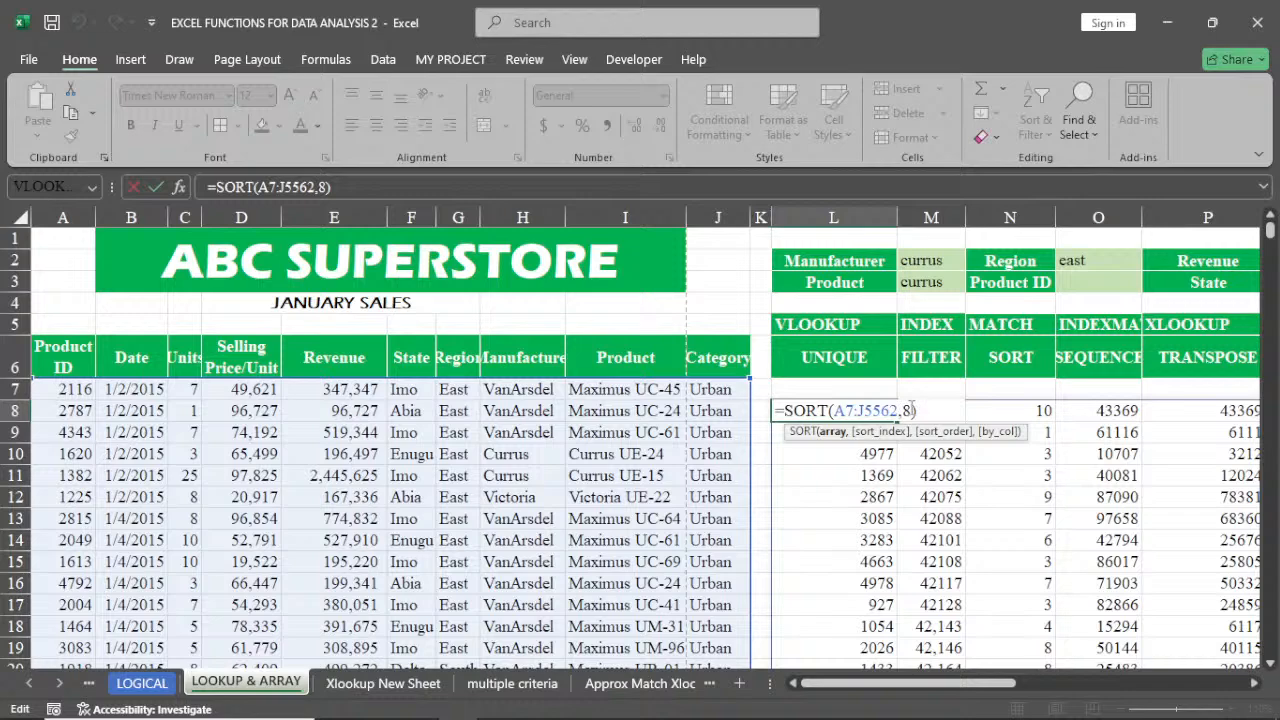
pyautogui.click(911, 410)
pyautogui.press('BackSpace')
pyautogui.write('6')
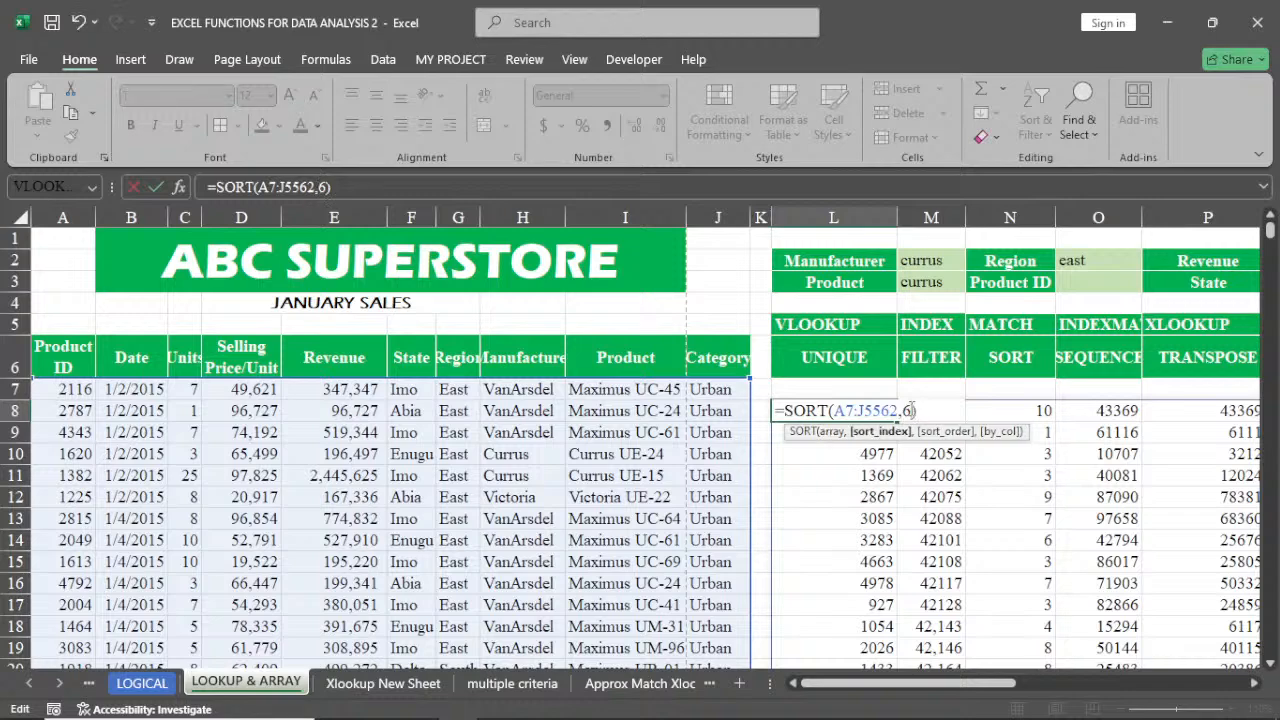
pyautogui.press('Return')
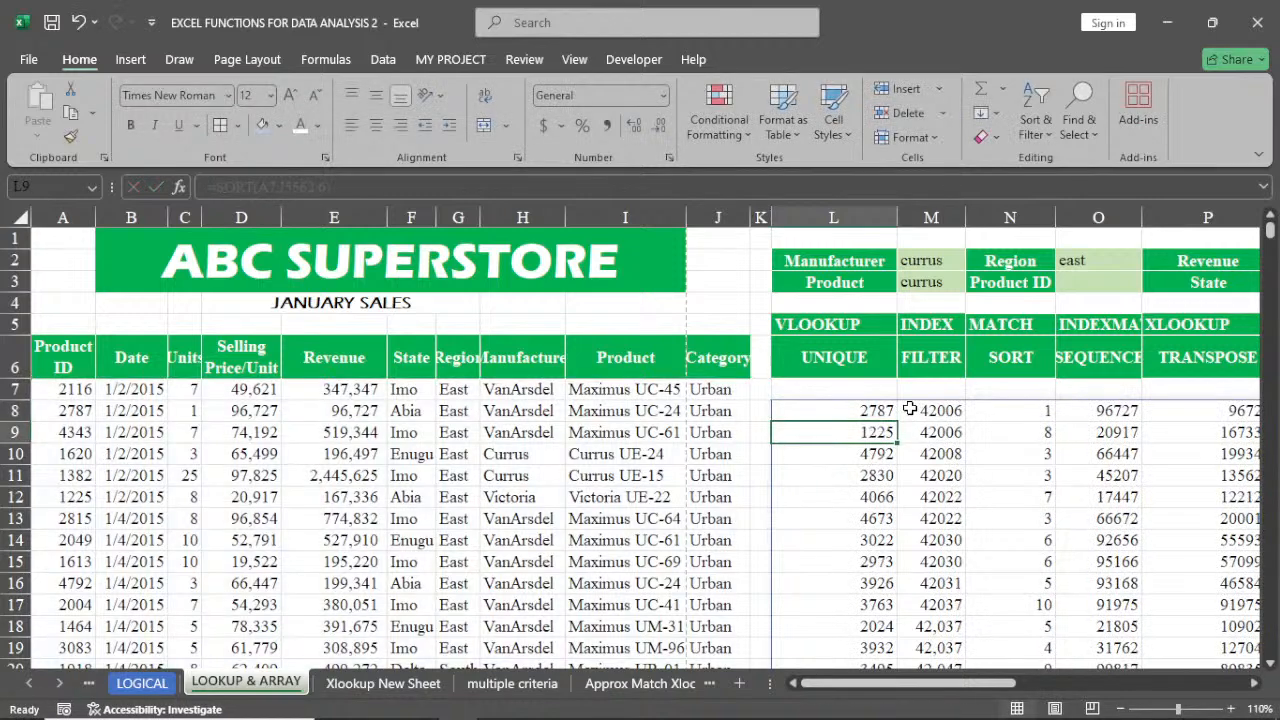
# Scroll across the sorted spill range to review the columns returned by the SORT formula
pyautogui.moveTo(980, 688); pyautogui.dragTo(1103, 697)
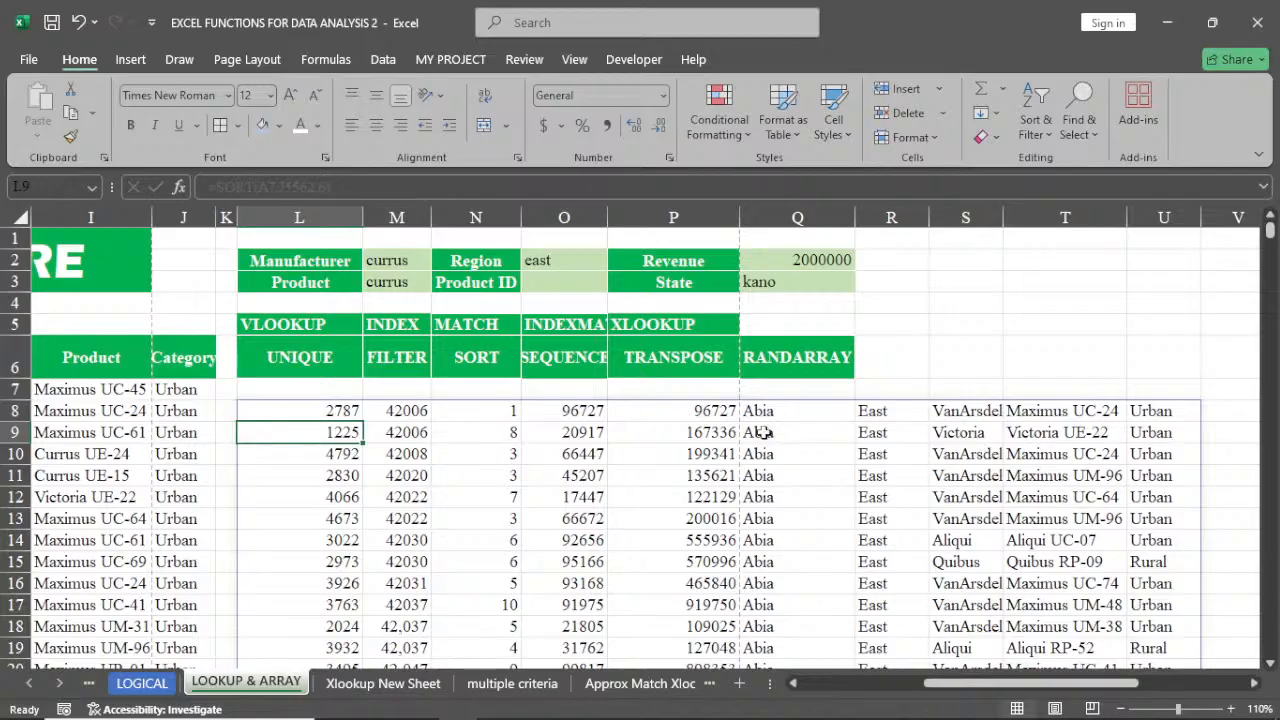
pyautogui.moveTo(981, 683); pyautogui.dragTo(847, 706)
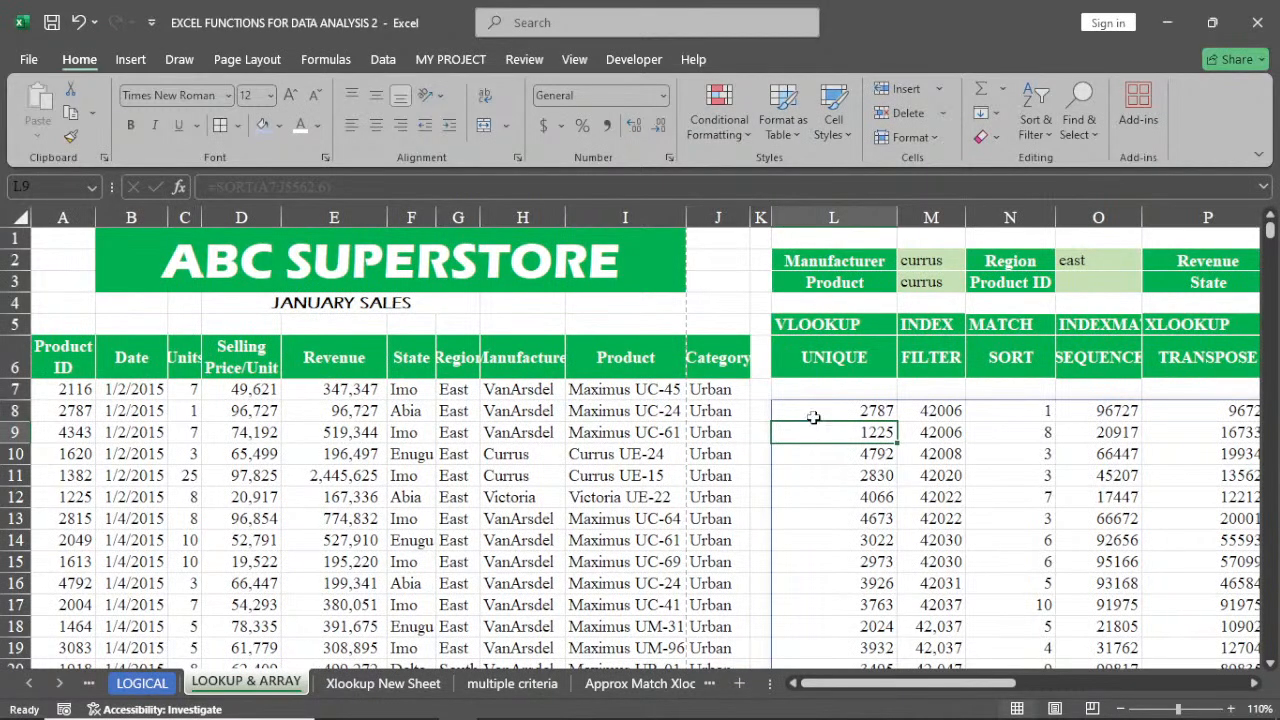
pyautogui.moveTo(896, 686); pyautogui.dragTo(838, 692)
pyautogui.click(827, 409)
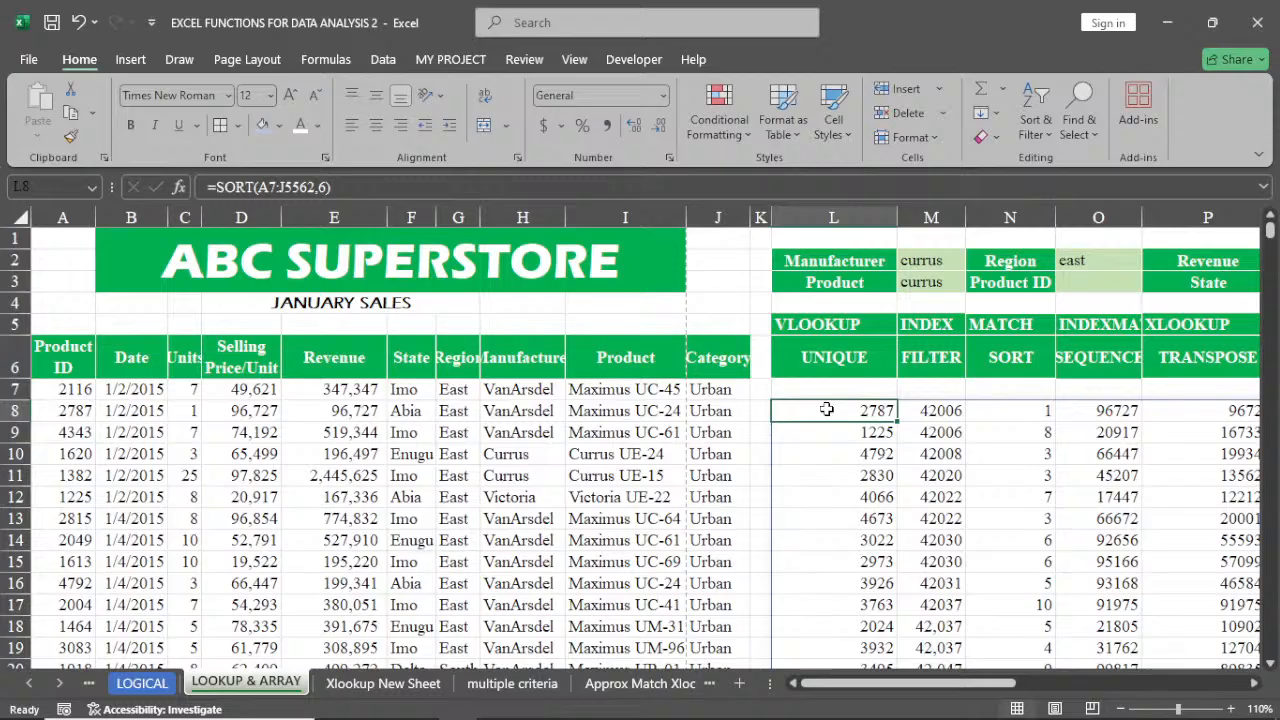
# Clear the SORT formula from L8
pyautogui.press('Delete')
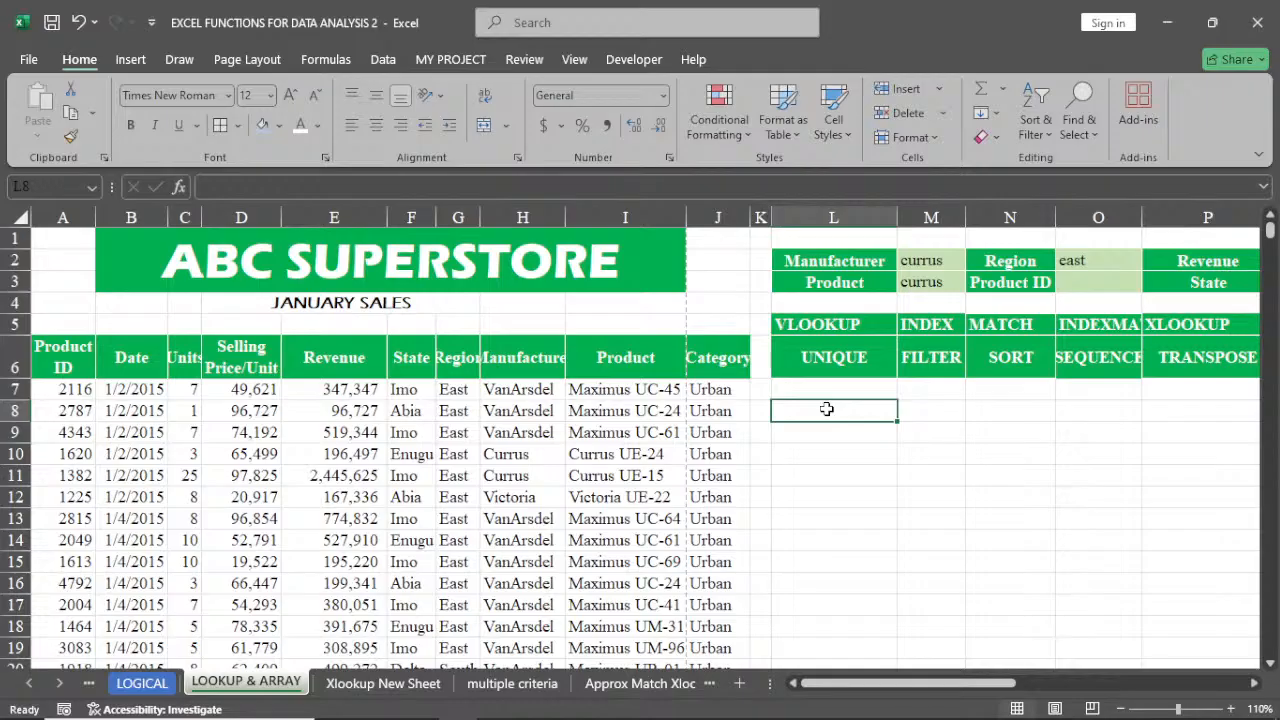
pyautogui.write('=se')
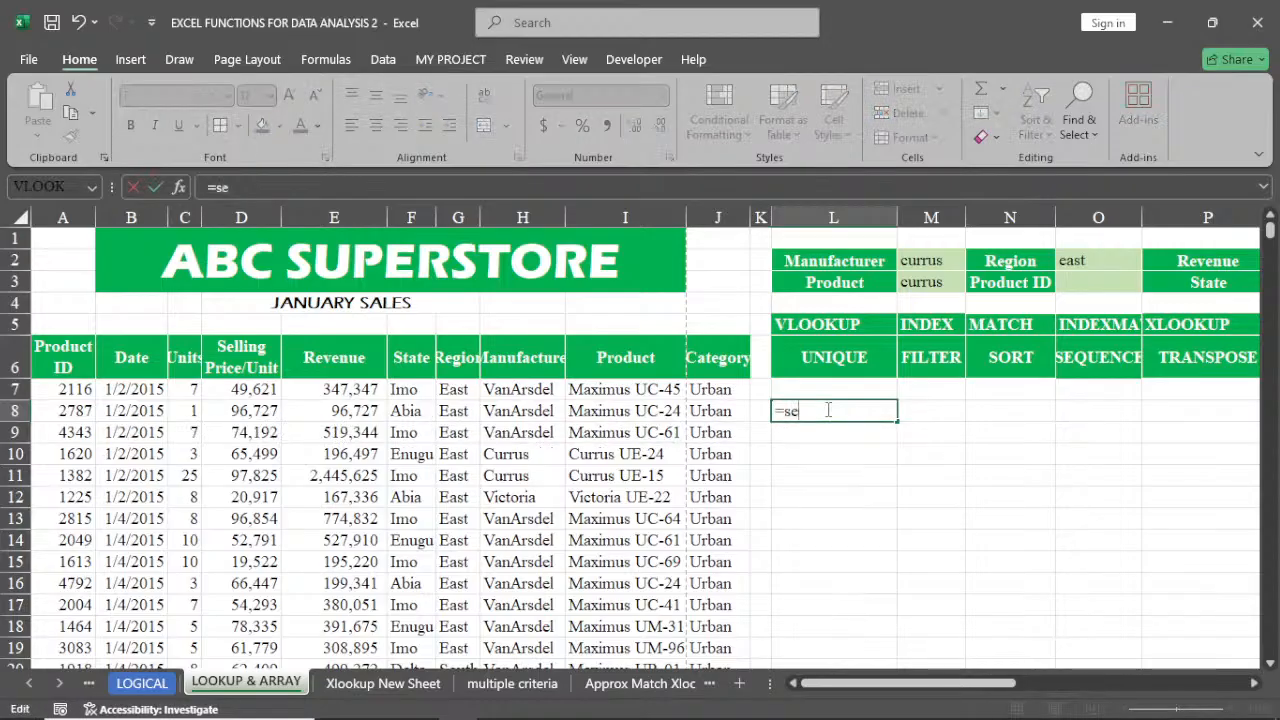
pyautogui.press('BackSpace')
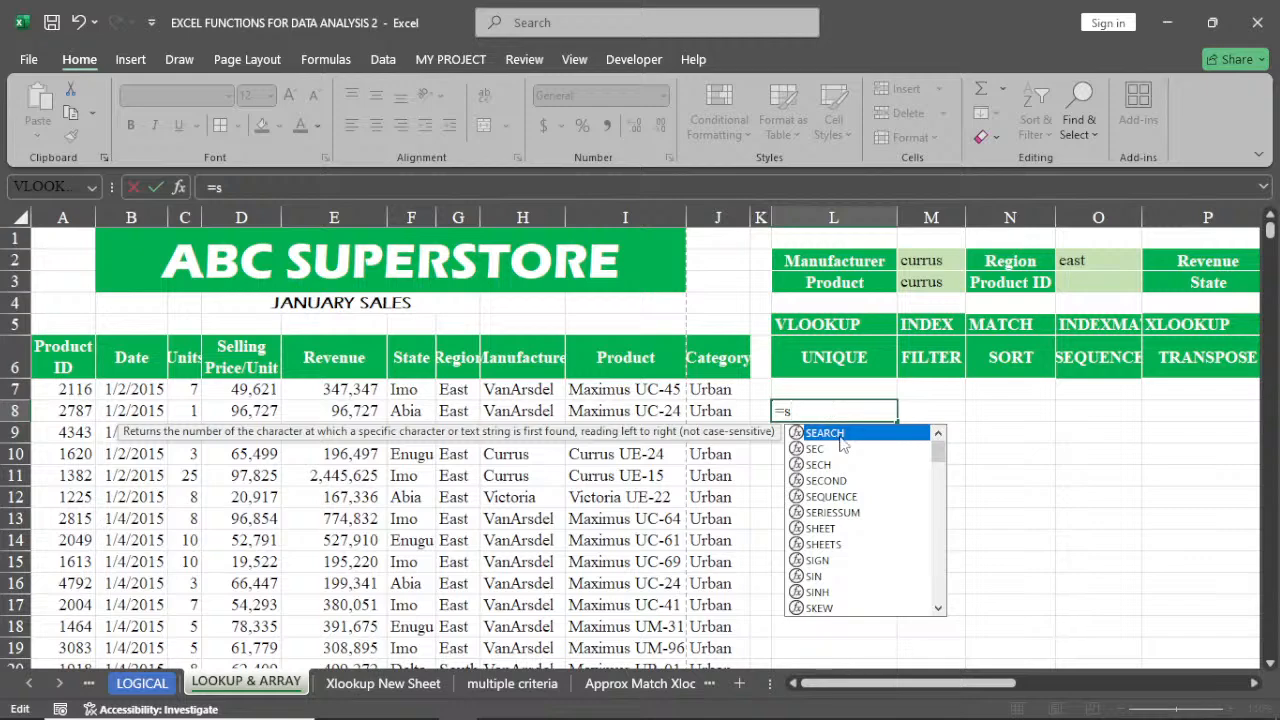
pyautogui.doubleClick(828, 496)
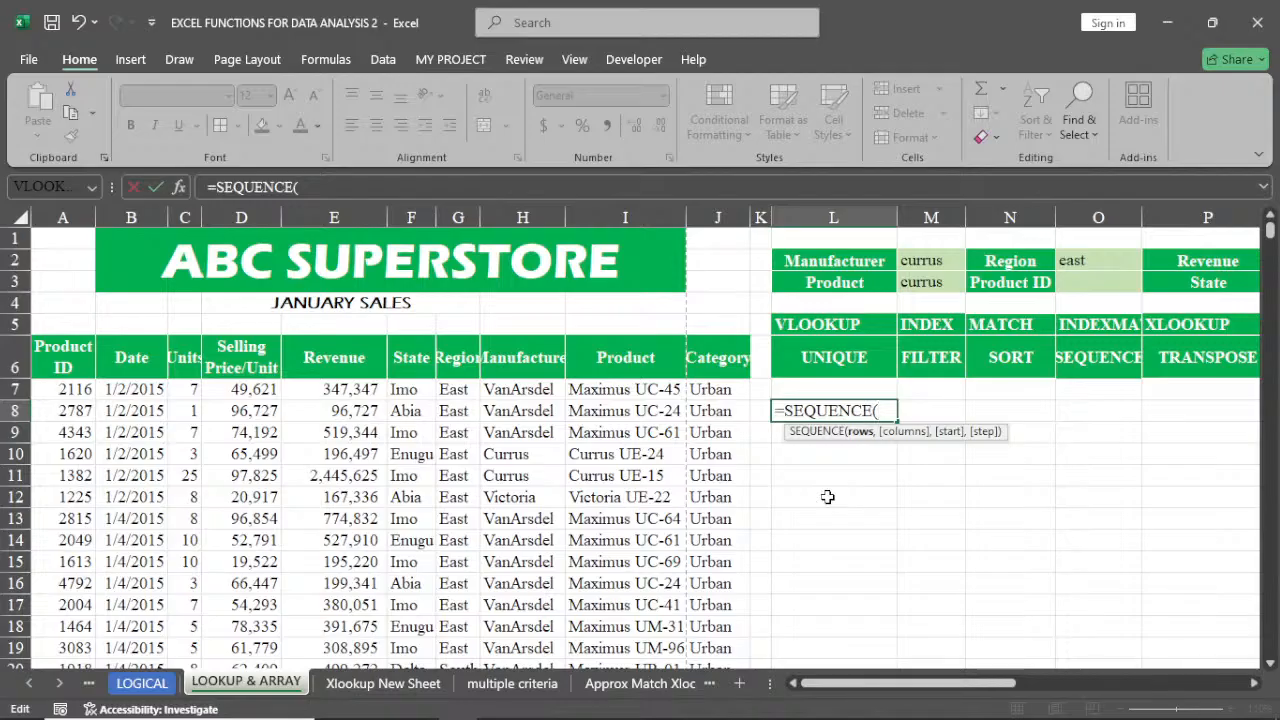
pyautogui.press('BackSpace')
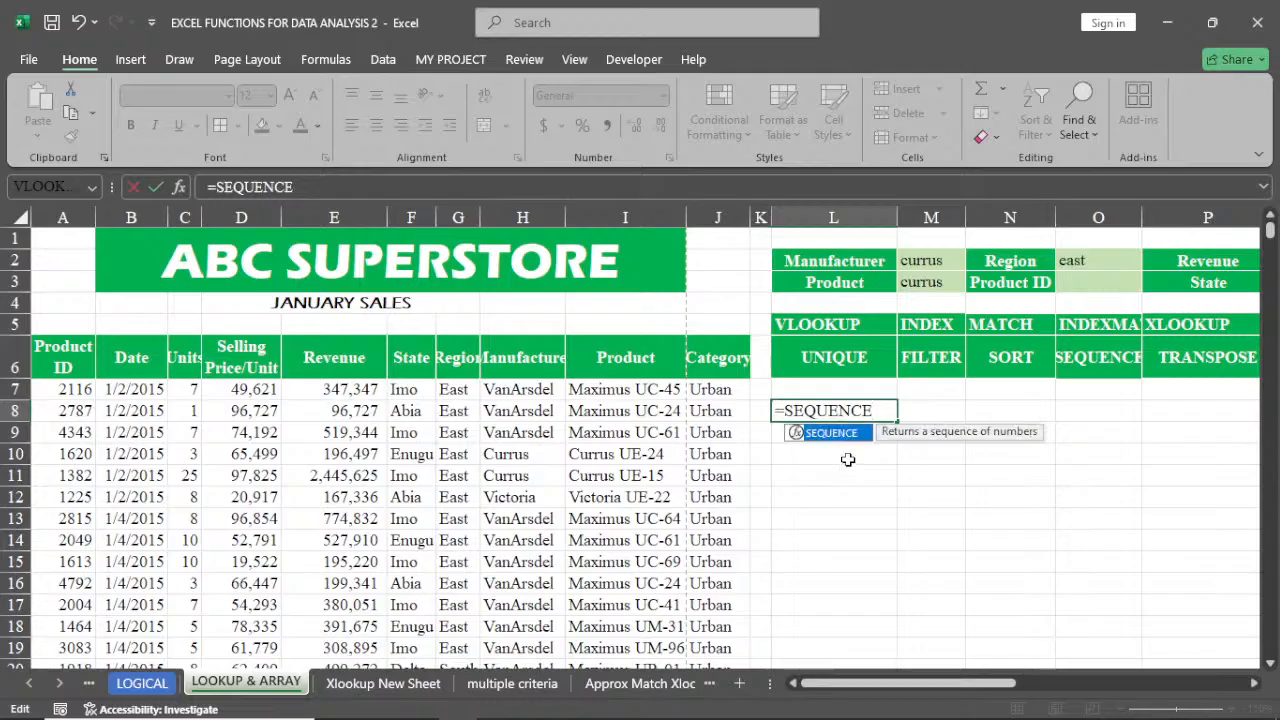
pyautogui.press('BackSpace')
pyautogui.press('BackSpace')
pyautogui.press('BackSpace')
pyautogui.press('BackSpace')
pyautogui.press('BackSpace')
pyautogui.press('BackSpace')
pyautogui.press('BackSpace')
pyautogui.press('BackSpace')
pyautogui.press('BackSpace')
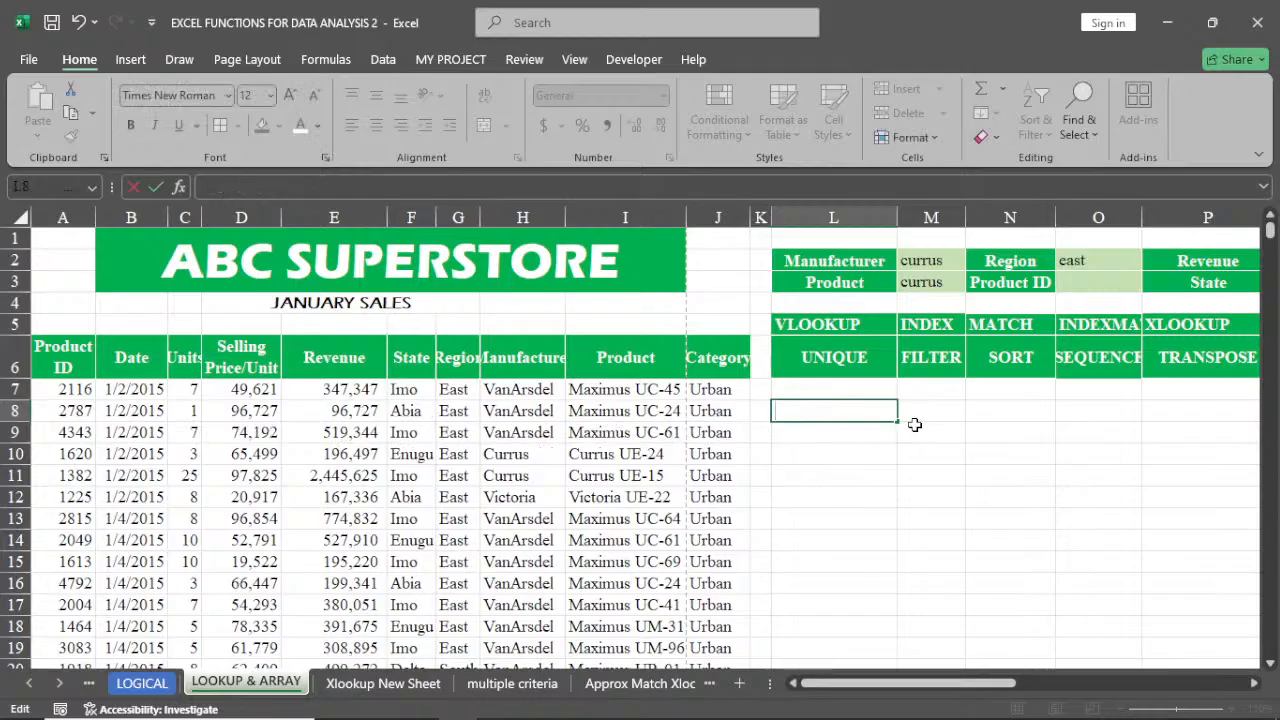
pyautogui.press('Escape')
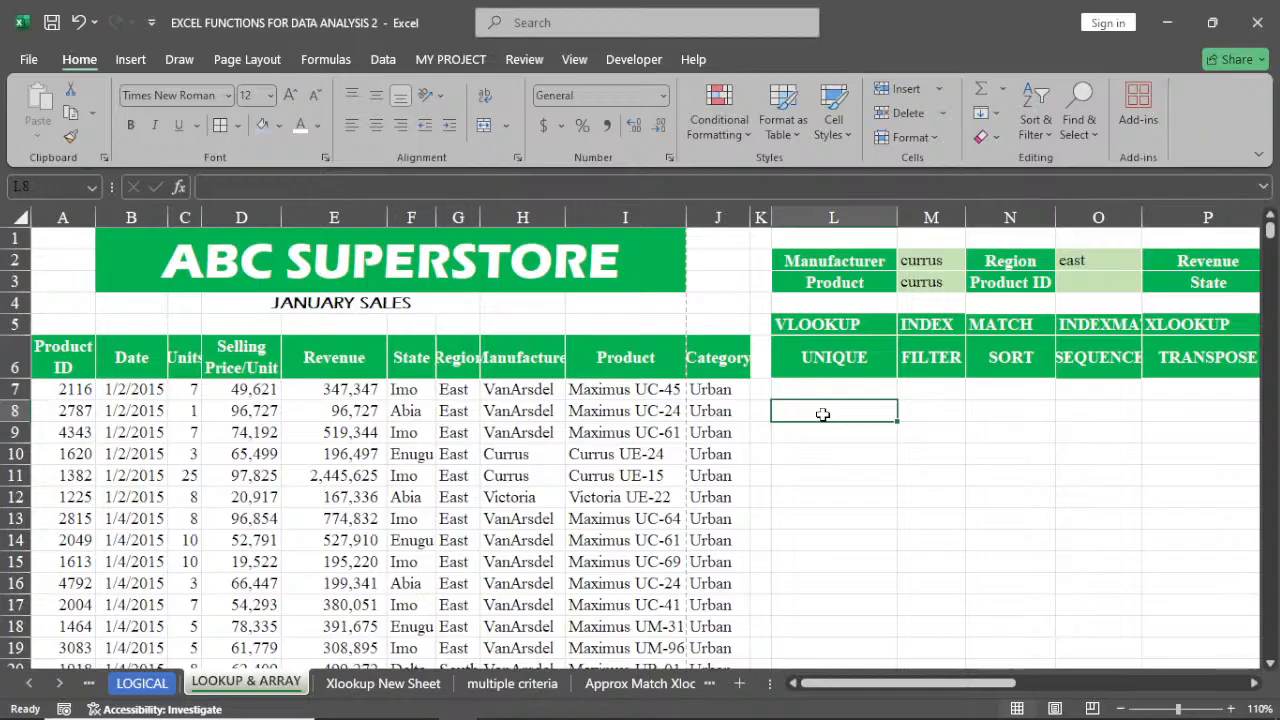
# Enter the numbers 1, 2 and 3 in L8, L9 and L10
pyautogui.write('1')
pyautogui.hotkey('ctrl', 'Return')
pyautogui.press('Down')
pyautogui.write('2')
pyautogui.press('Return')
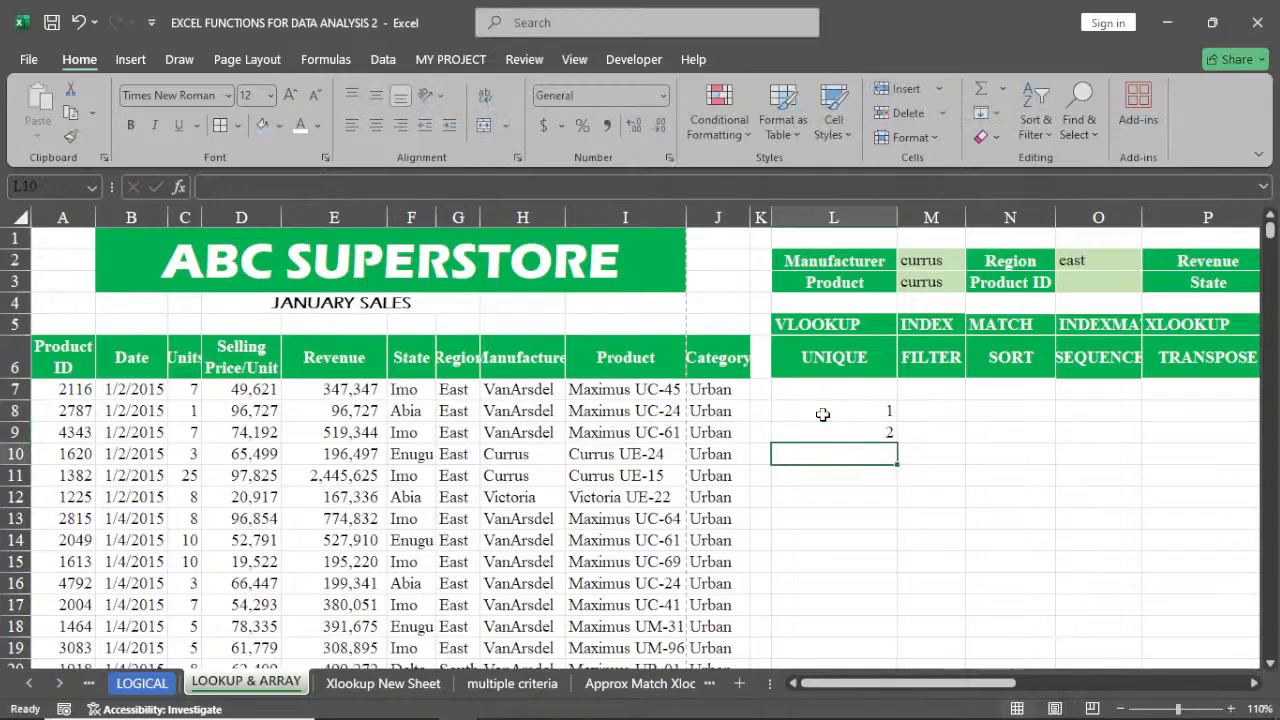
pyautogui.write('3')
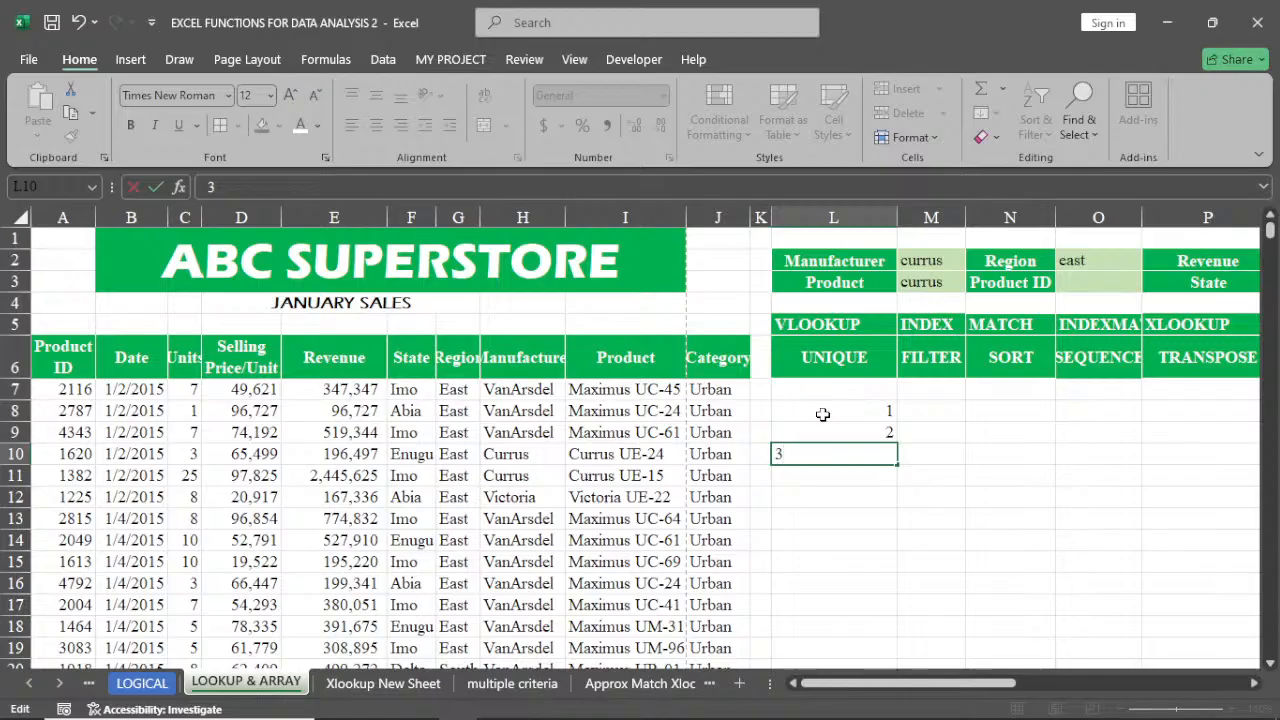
pyautogui.press('Return')
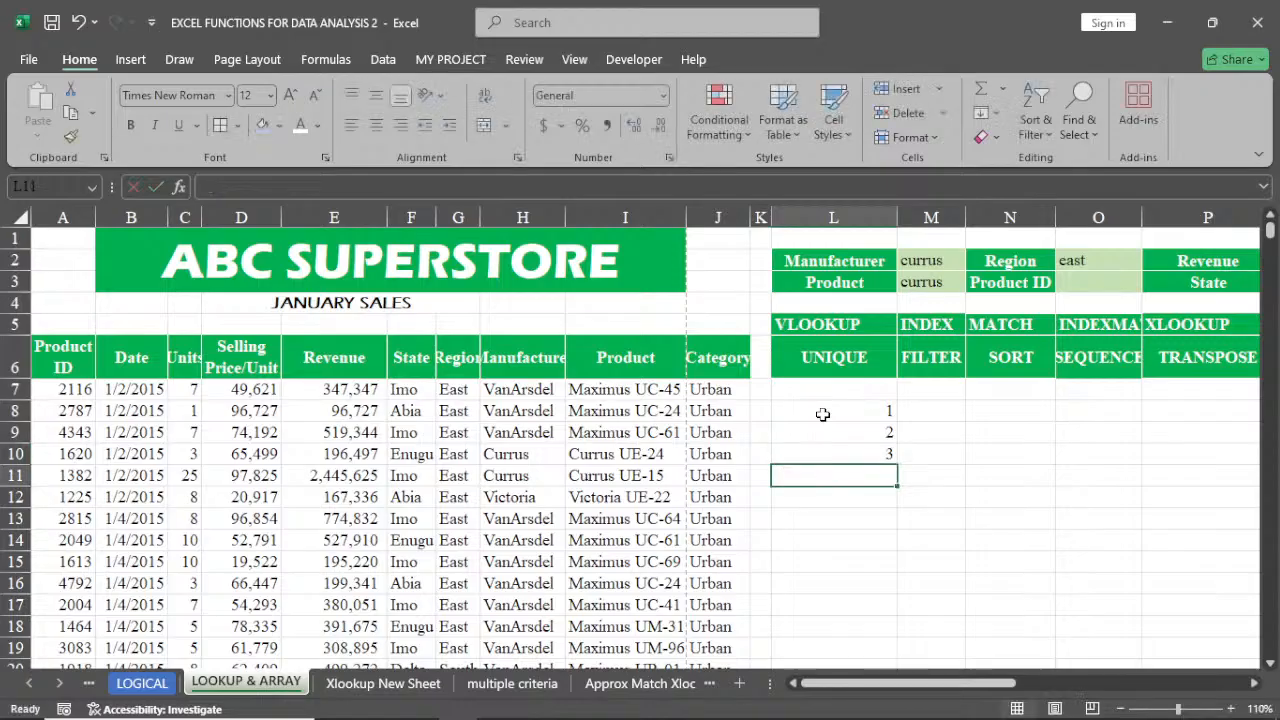
# Enter =SEQUENCE(100000) in L8 while L9 and L10 still hold numbers
pyautogui.moveTo(827, 410); pyautogui.dragTo(836, 455)
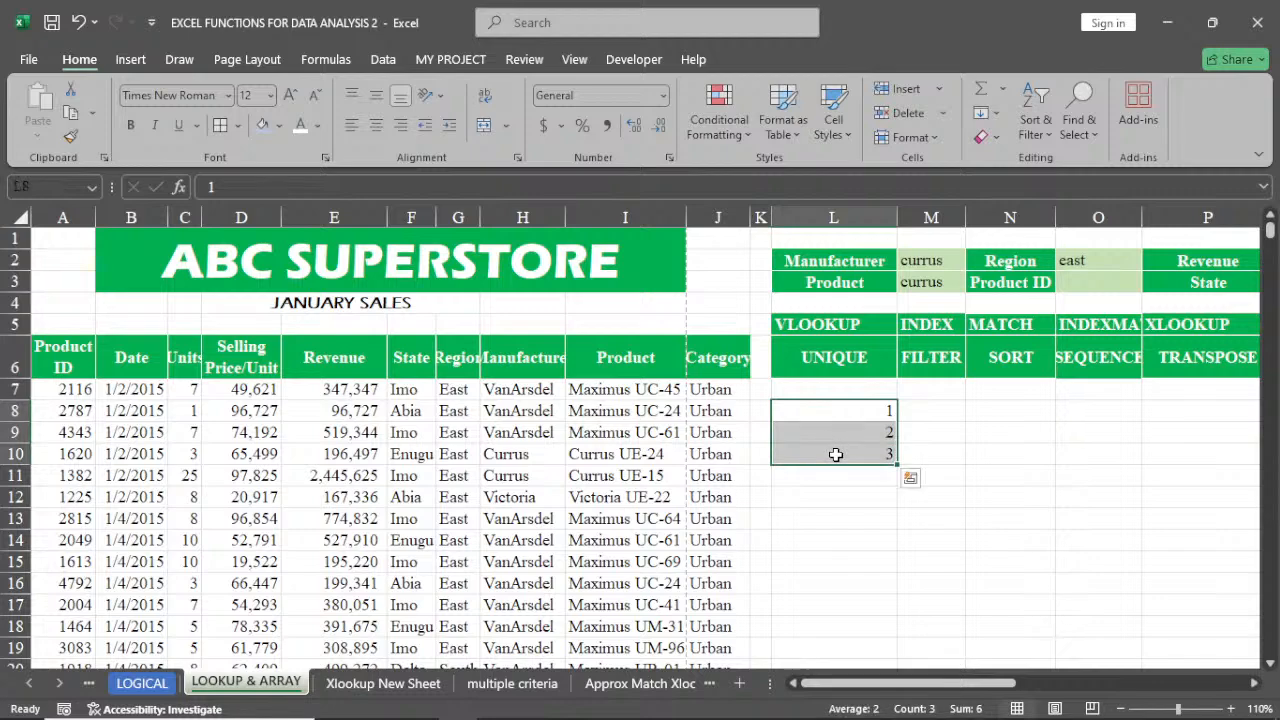
pyautogui.moveTo(897, 466); pyautogui.dragTo(916, 203)
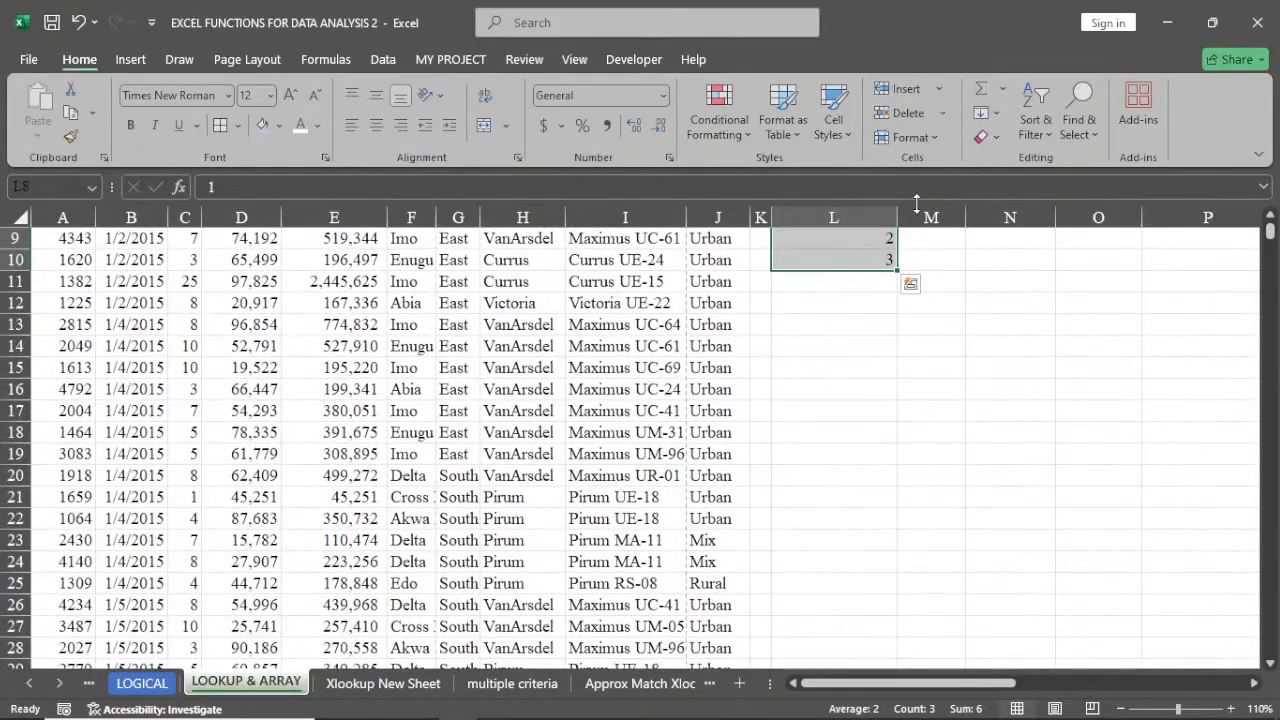
pyautogui.scroll(2, 949, 380)
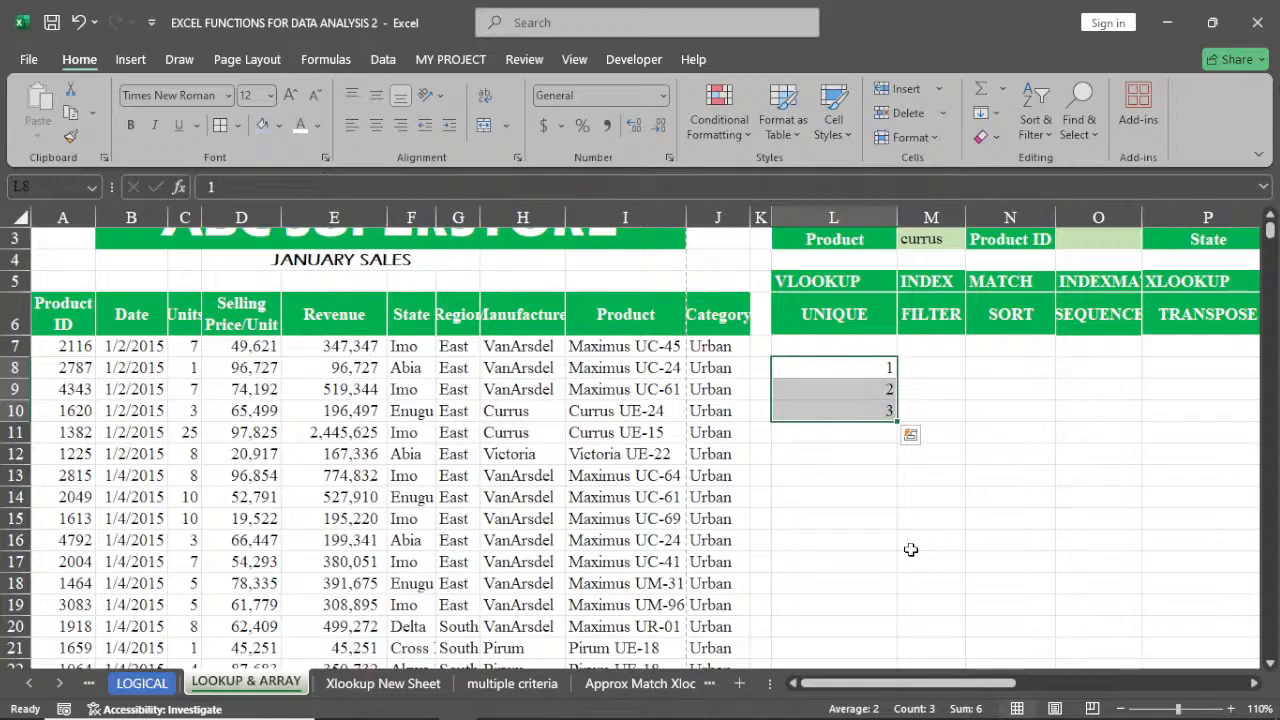
pyautogui.click(846, 367)
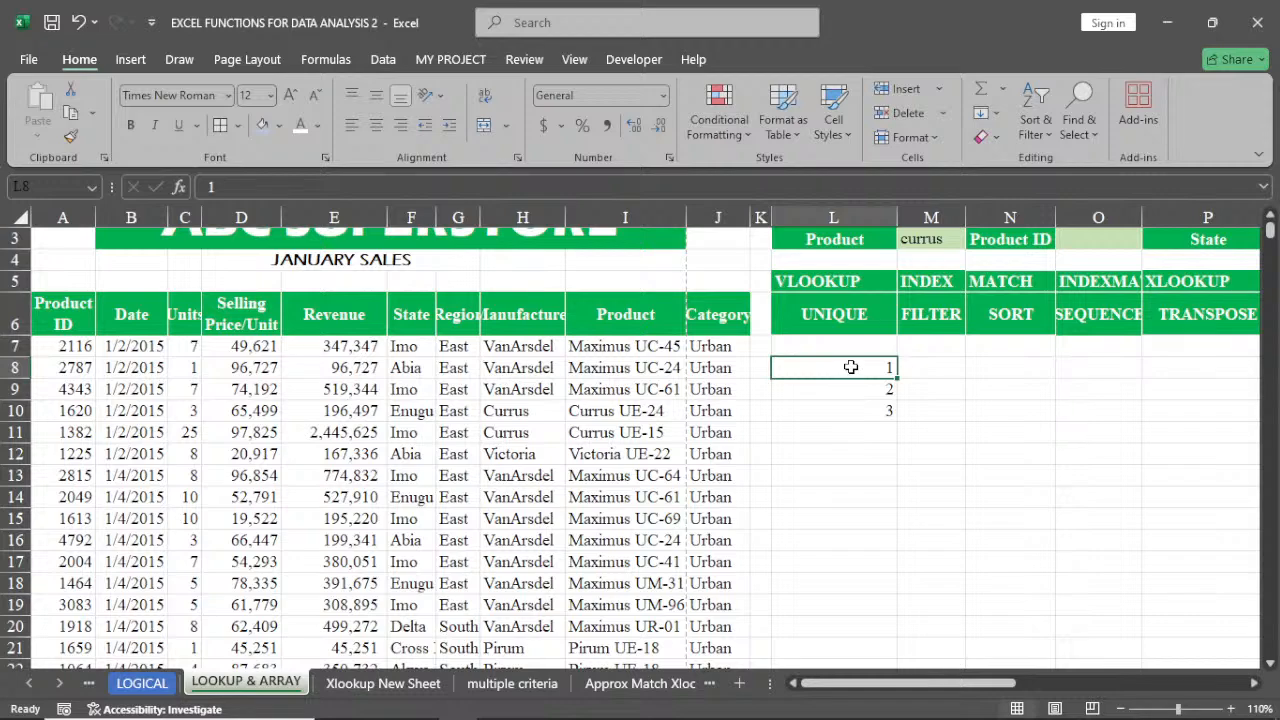
pyautogui.write('=se')
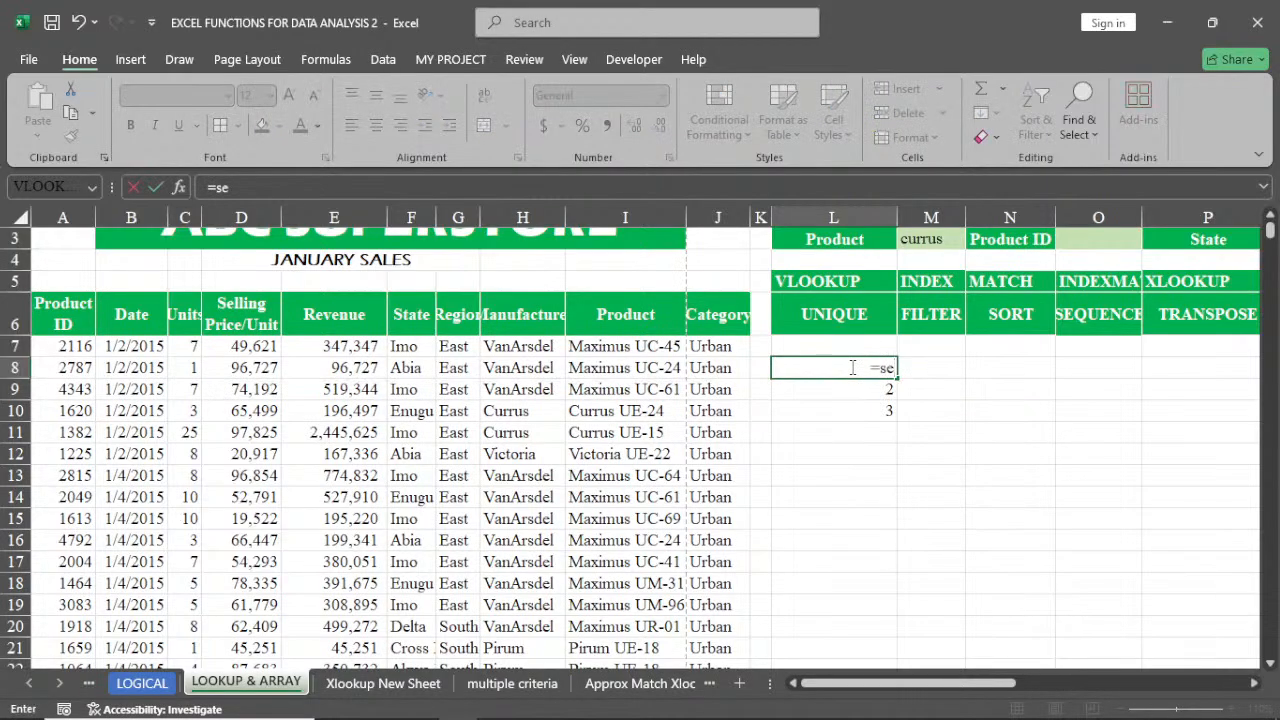
pyautogui.press('BackSpace')
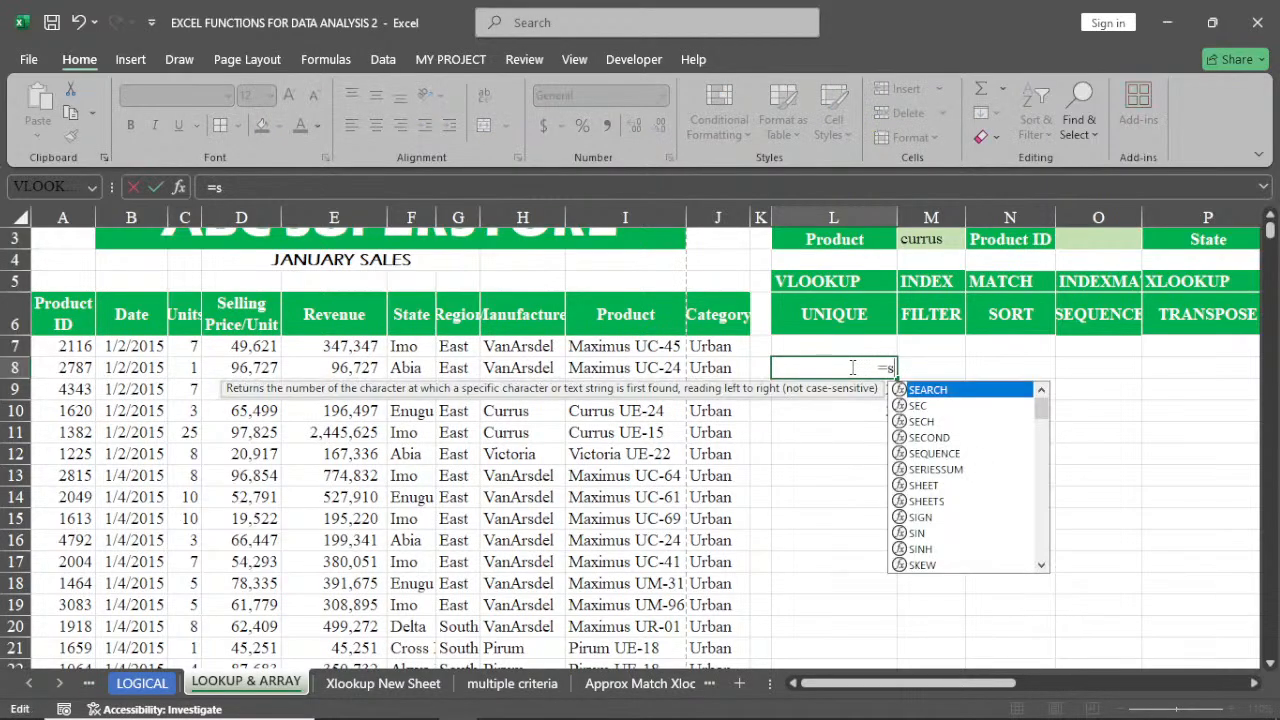
pyautogui.doubleClick(926, 455)
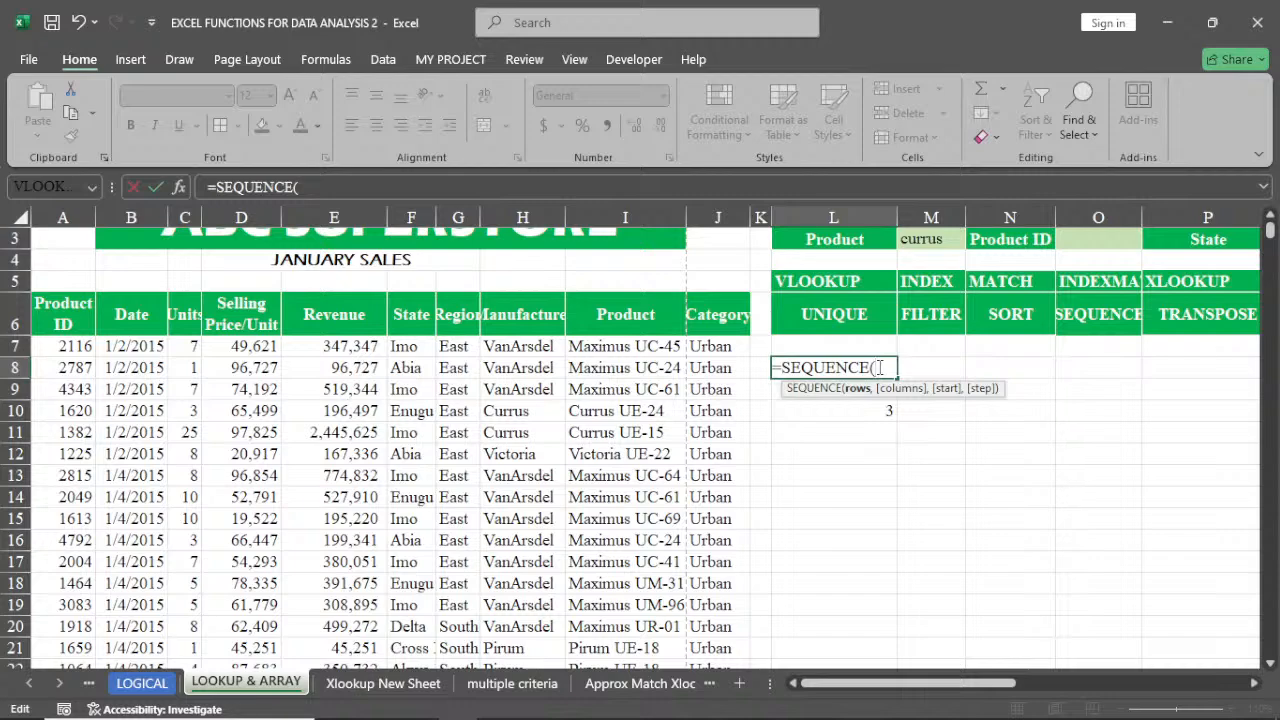
pyautogui.write('10000')
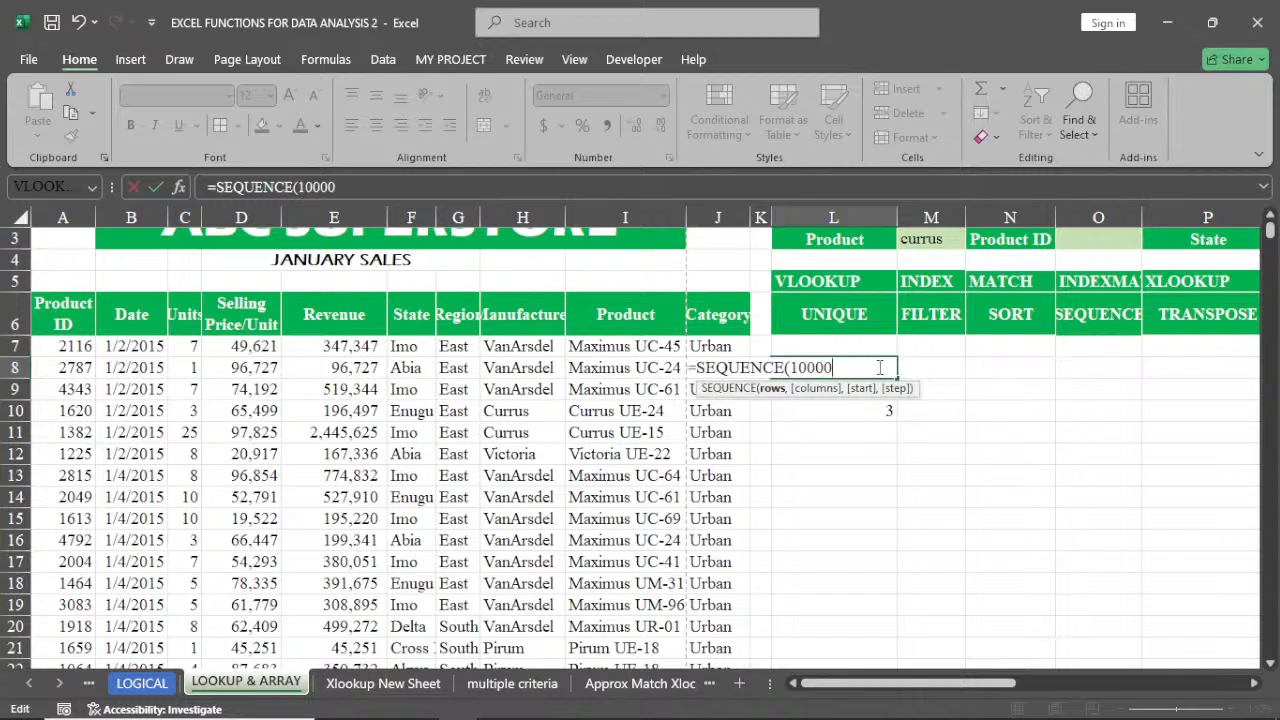
pyautogui.write('0')
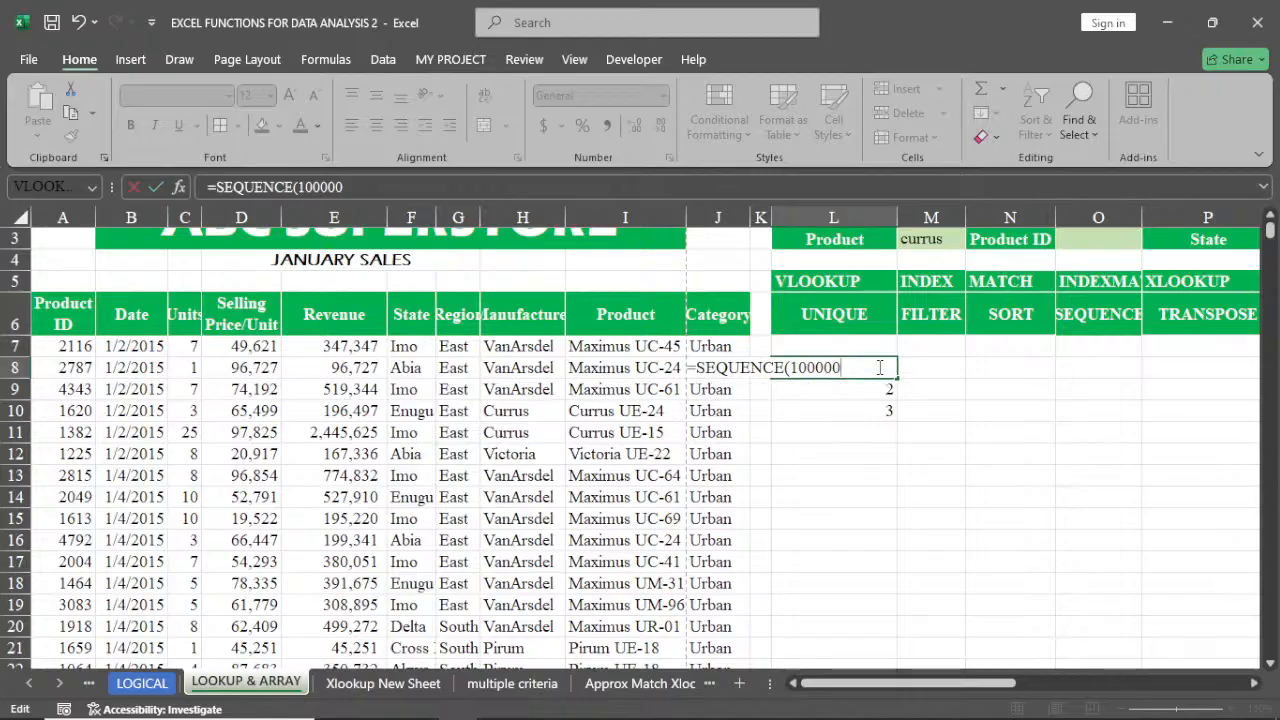
pyautogui.press('Return')
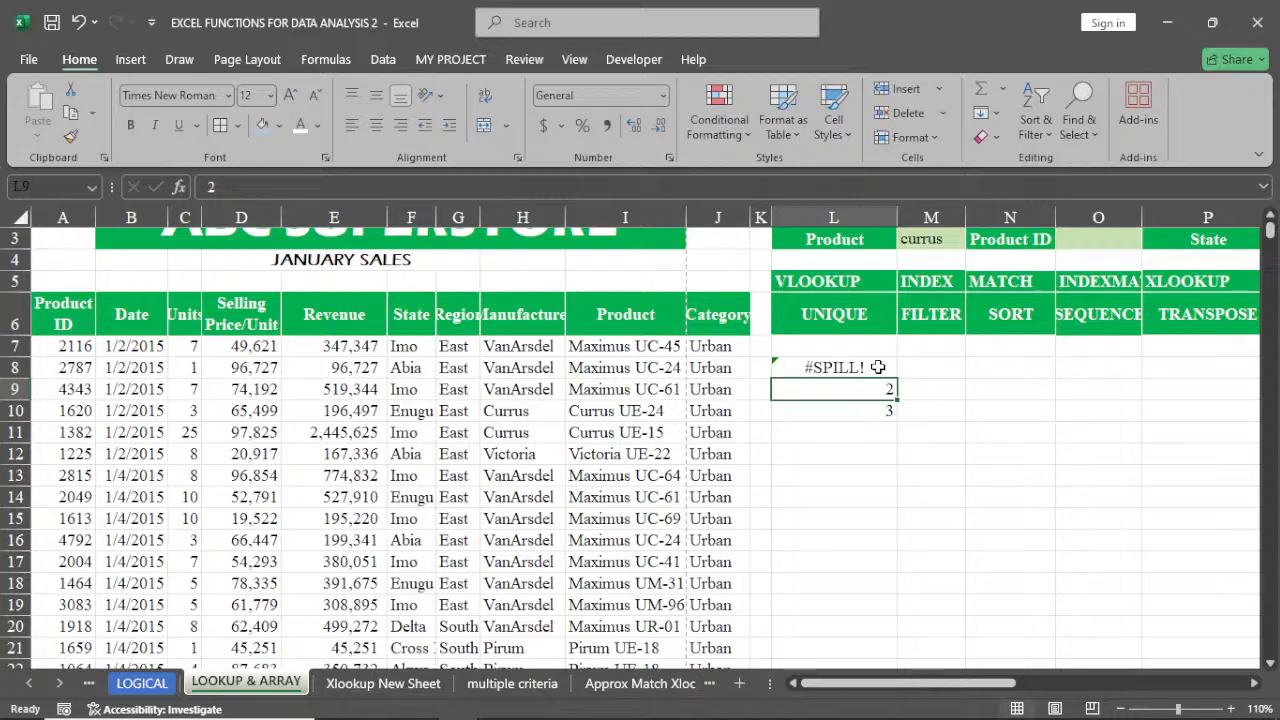
# Delete the numbers in L9:L10 so the SEQUENCE result can spill
pyautogui.click(878, 368)
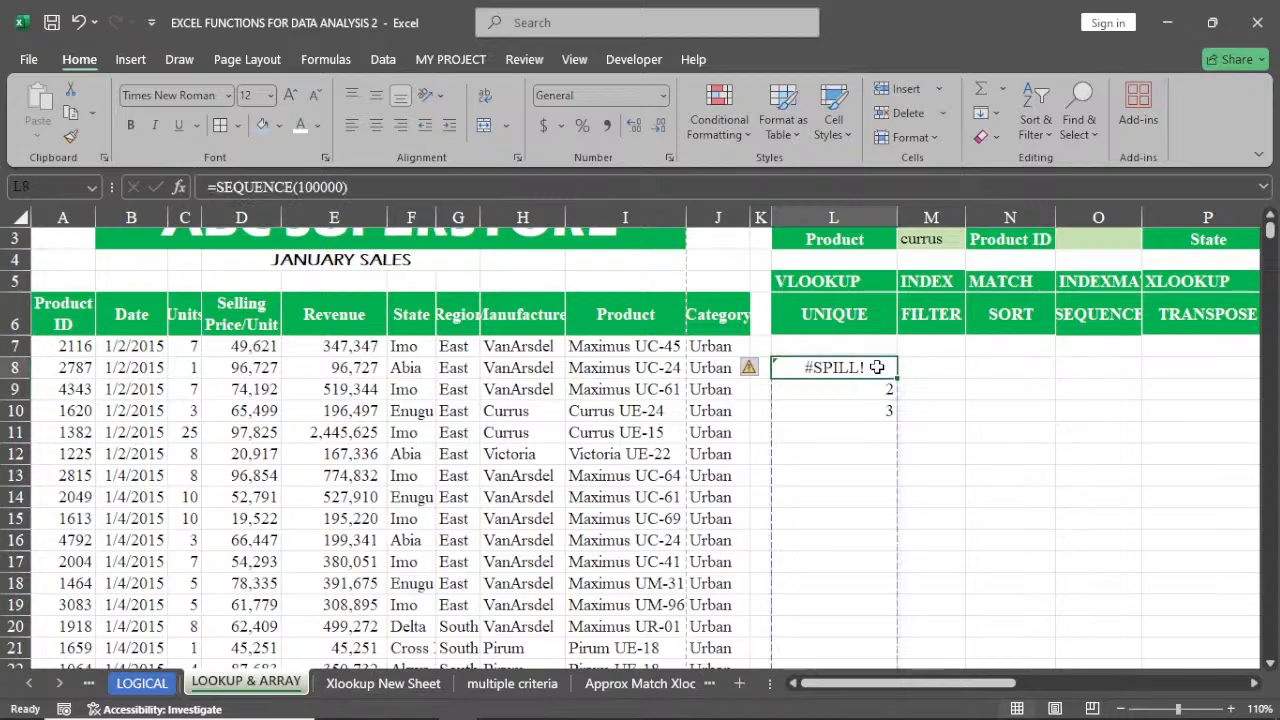
pyautogui.moveTo(886, 389); pyautogui.dragTo(885, 406)
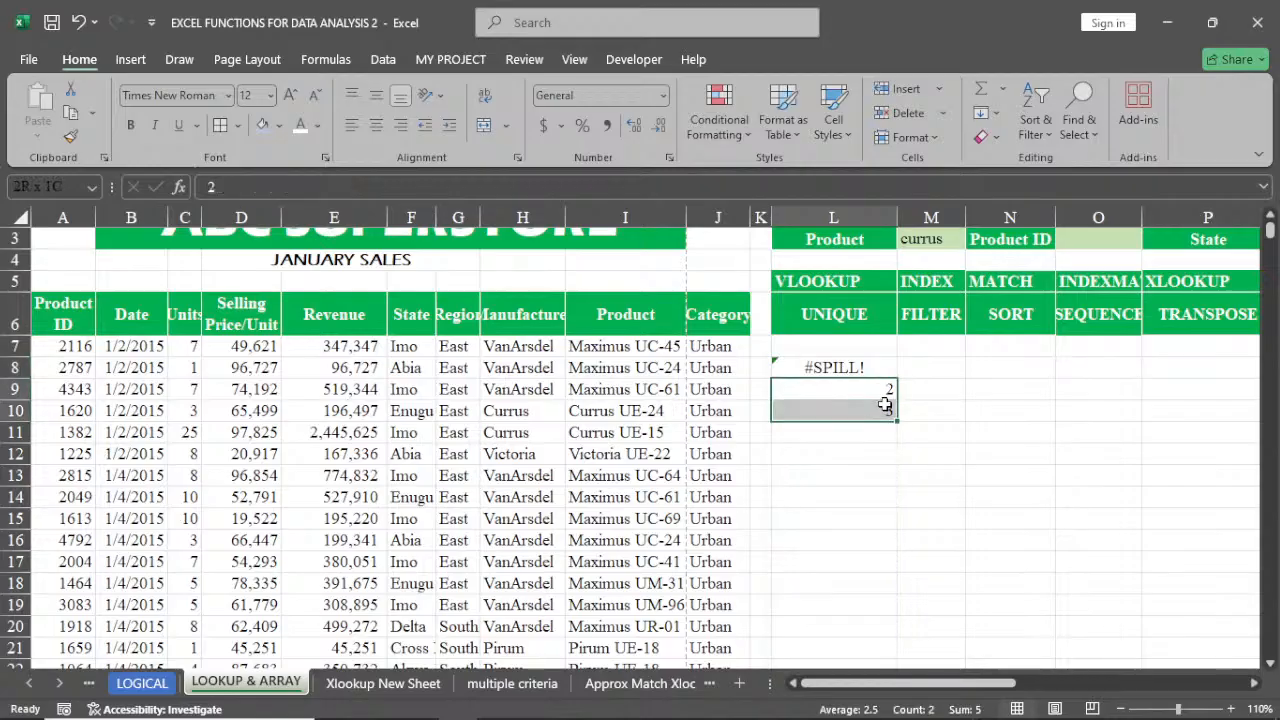
pyautogui.press('Delete')
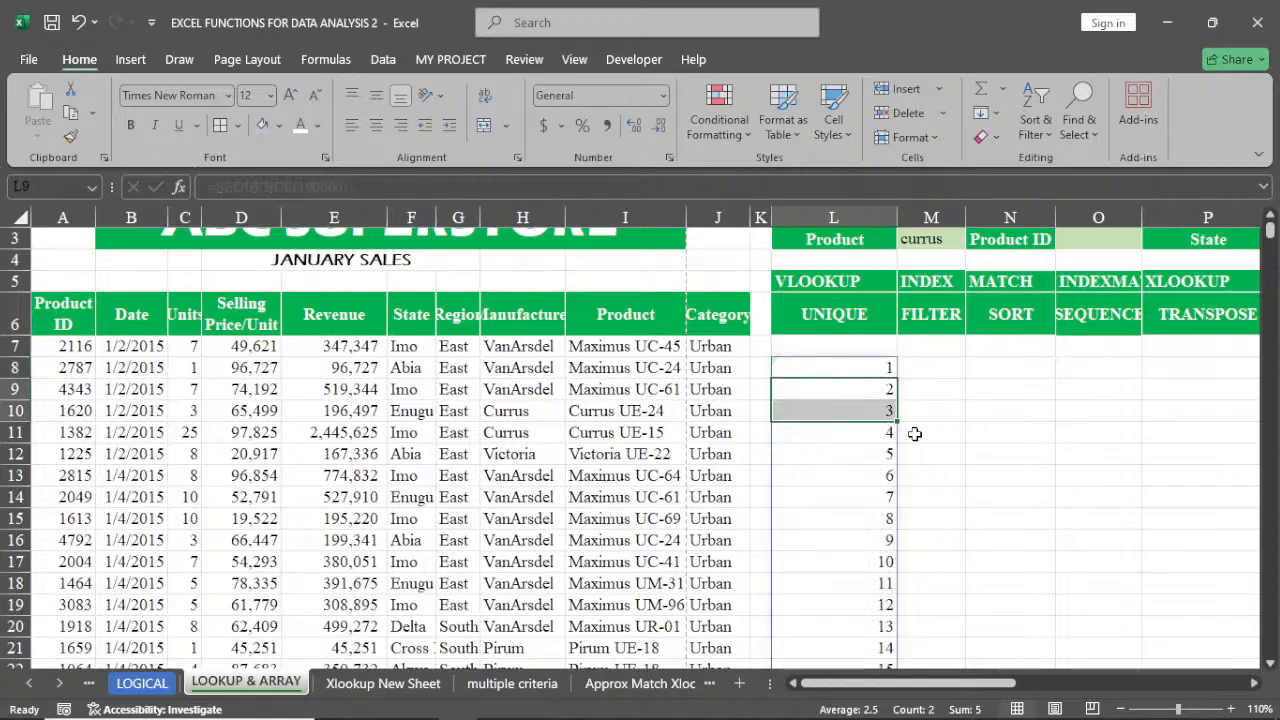
# Delete the SEQUENCE formula from L8
pyautogui.click(885, 370)
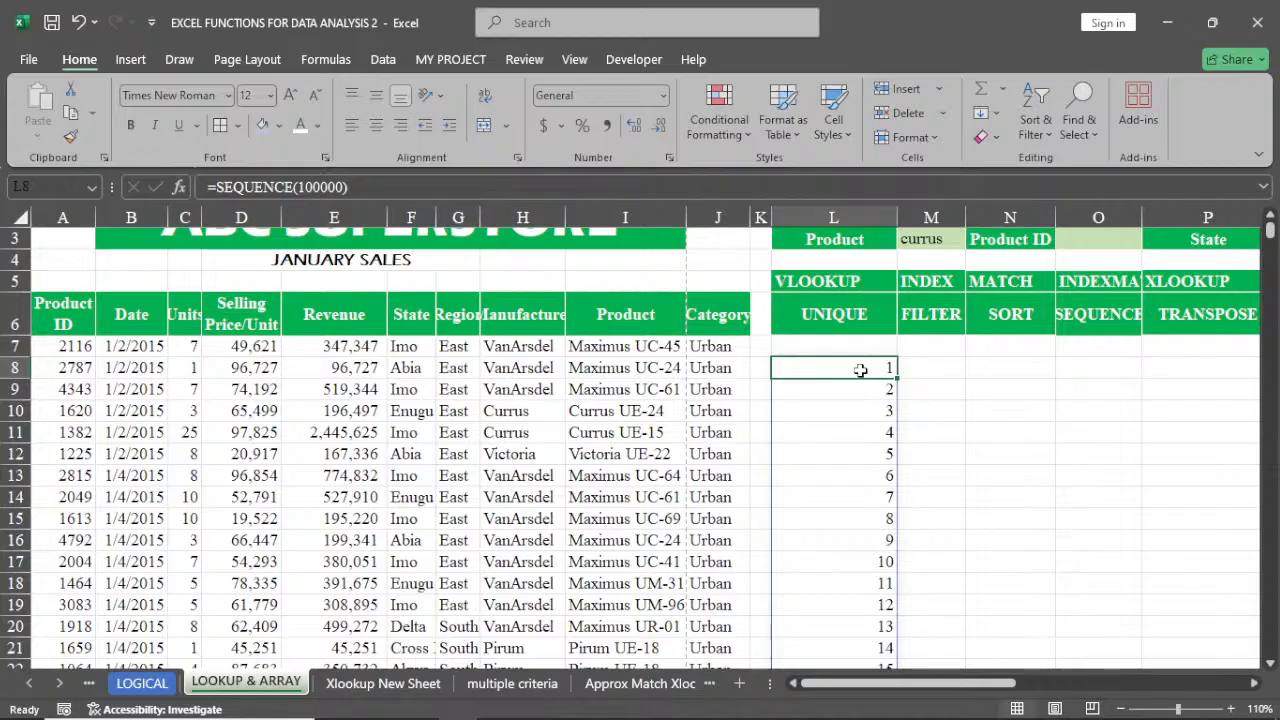
pyautogui.hotkey('ctrl', 'Down')
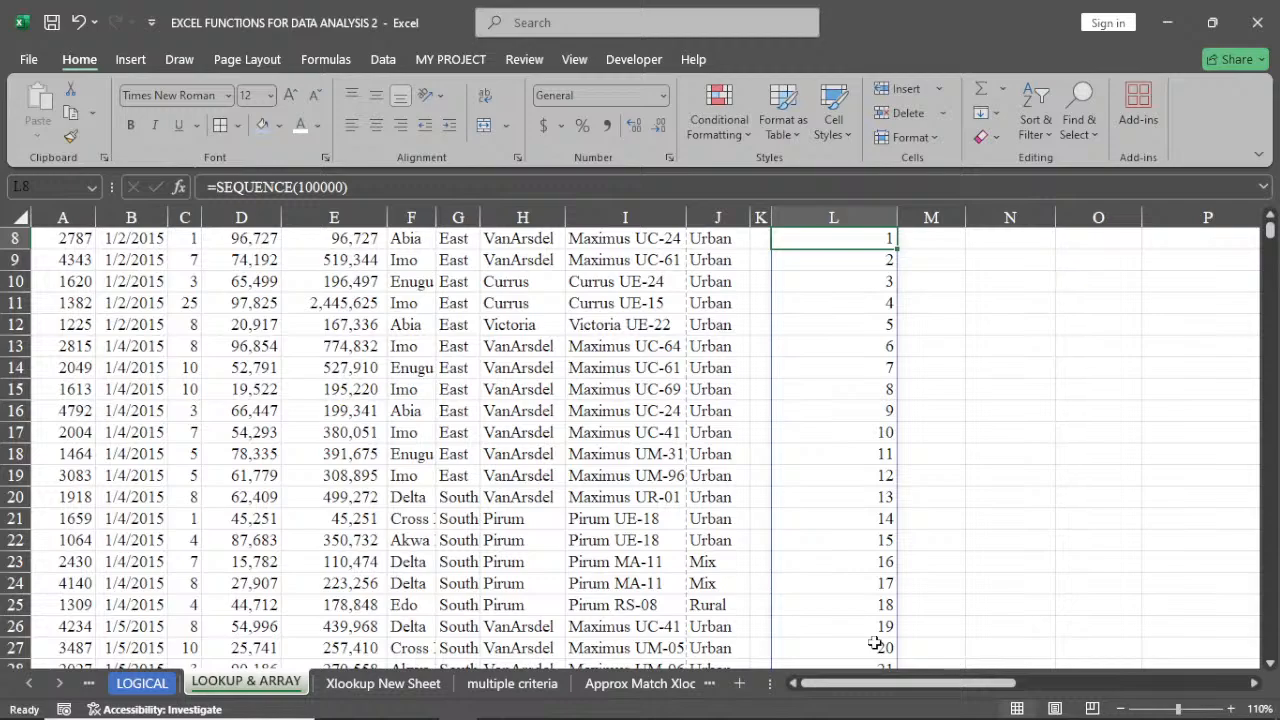
pyautogui.scroll(2, 875, 643)
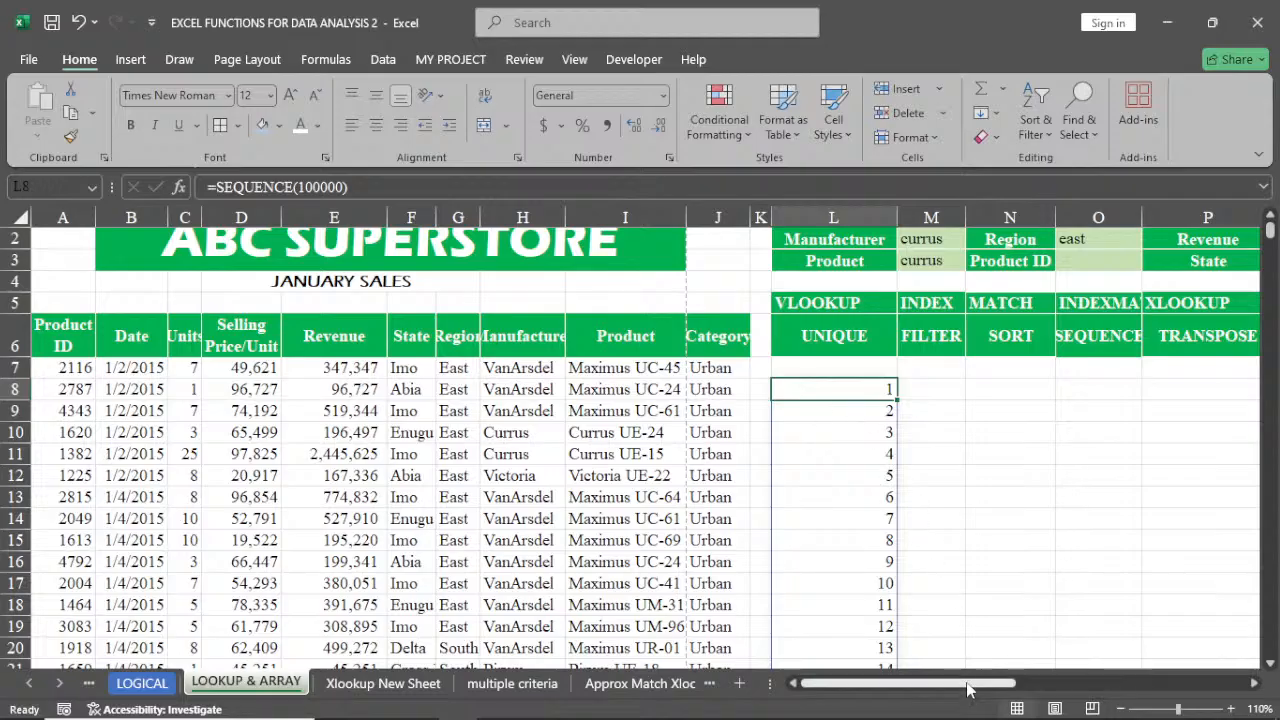
pyautogui.moveTo(968, 688); pyautogui.dragTo(975, 688)
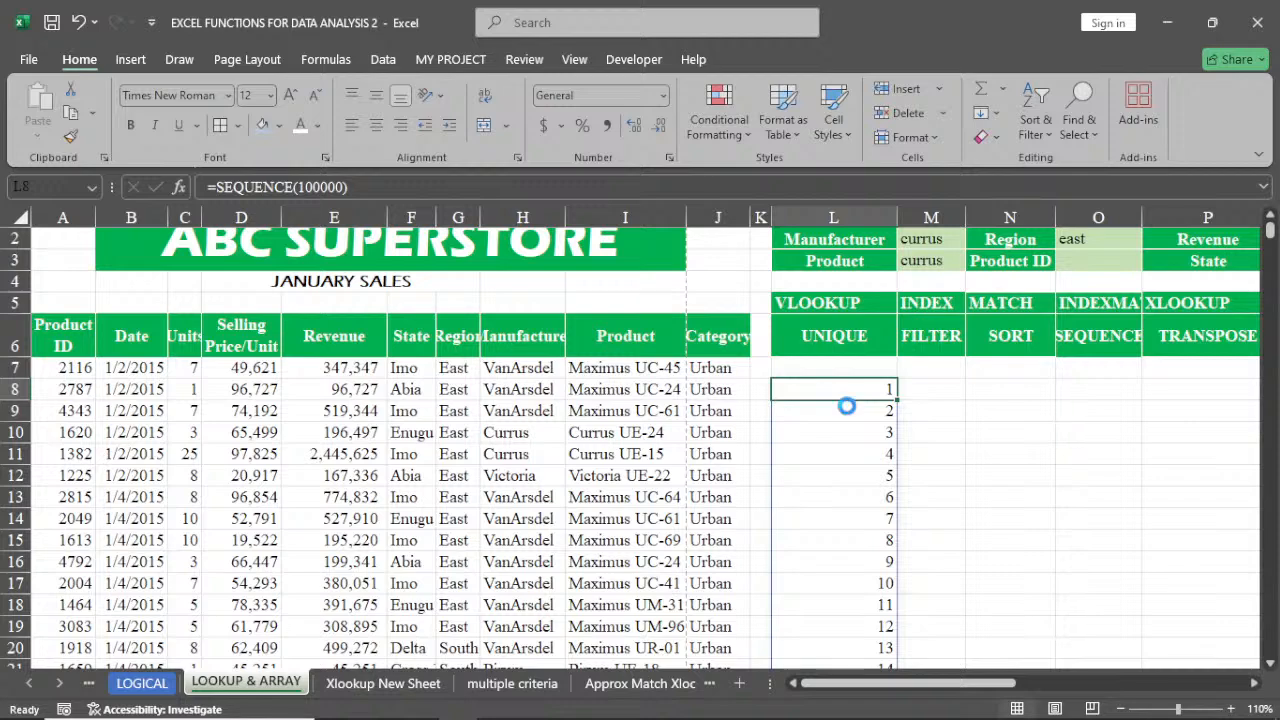
pyautogui.press('Delete')
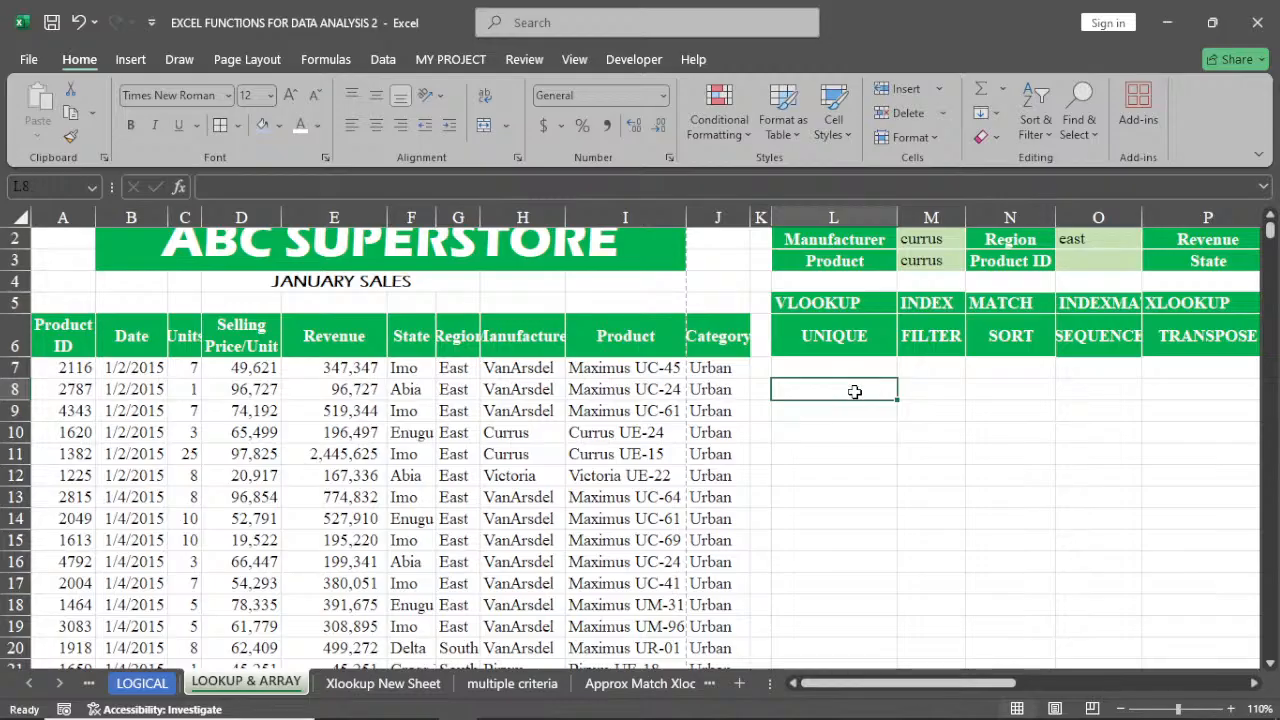
# Enter =TRANSPOSE(A6:J6) in L8 to list the table's header row vertically
pyautogui.write('=tr')
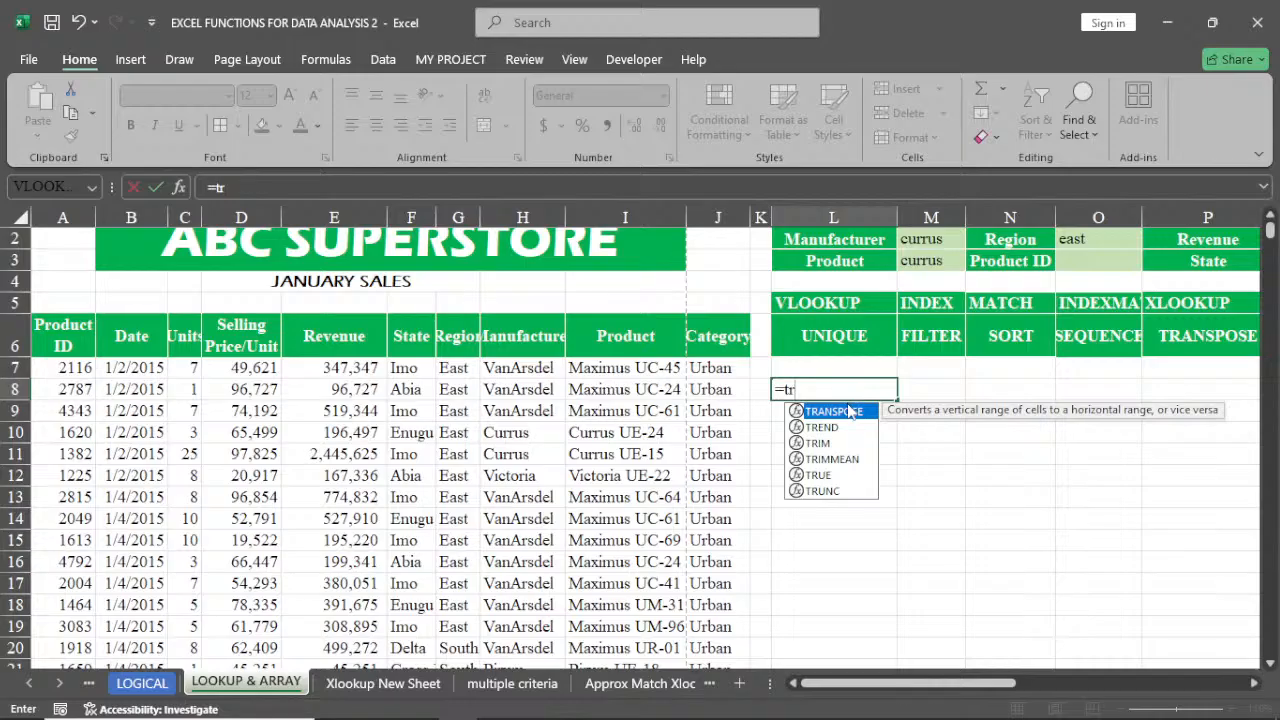
pyautogui.doubleClick(843, 413)
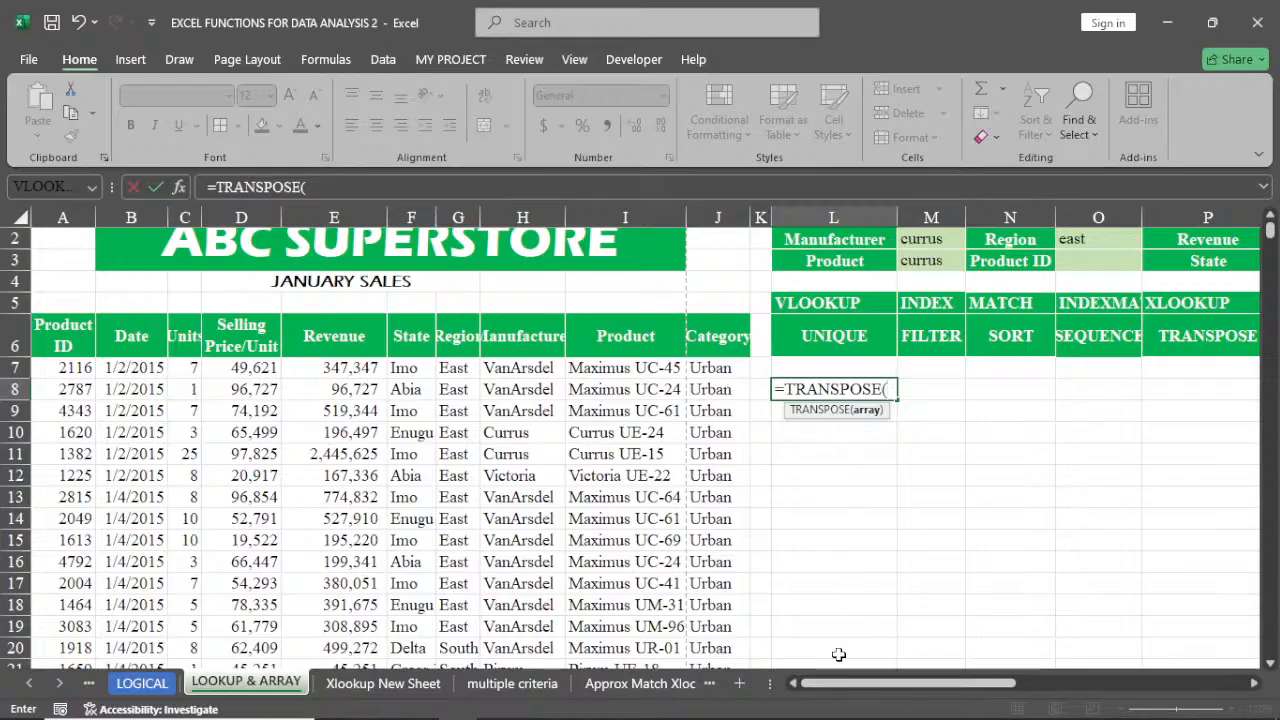
pyautogui.click(73, 337)
pyautogui.moveTo(73, 337); pyautogui.dragTo(695, 331)
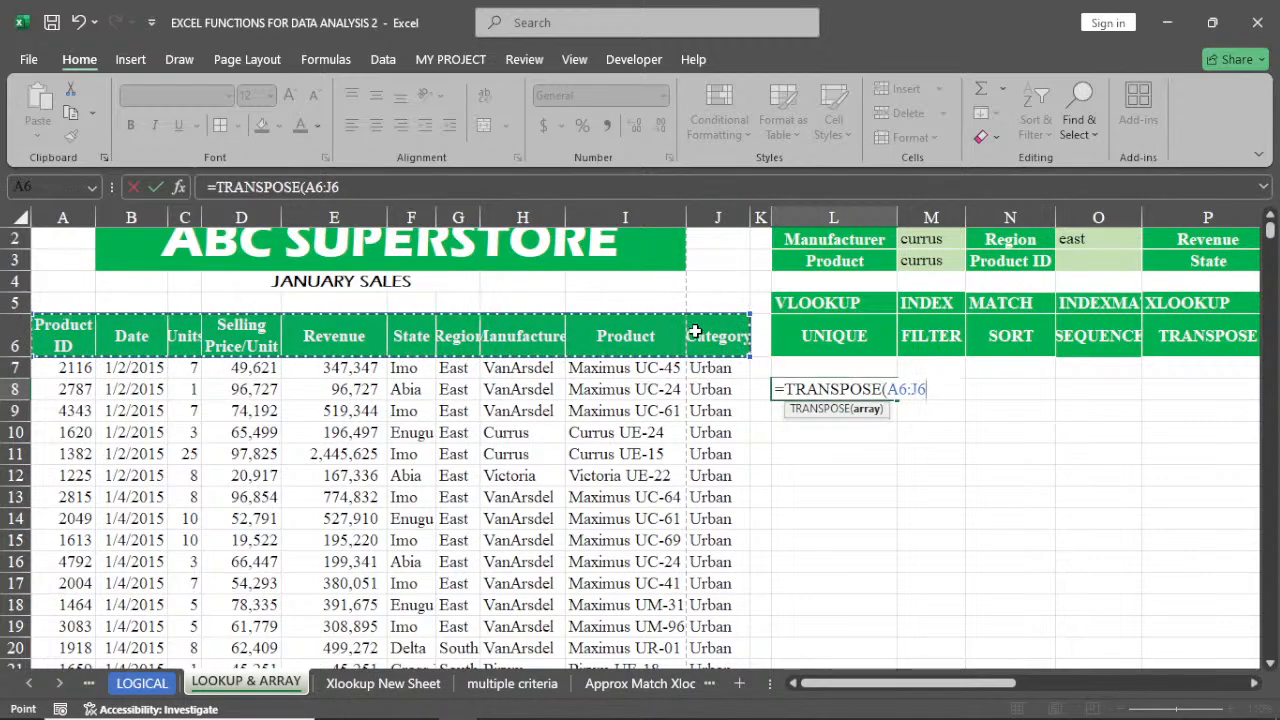
pyautogui.press('Return')
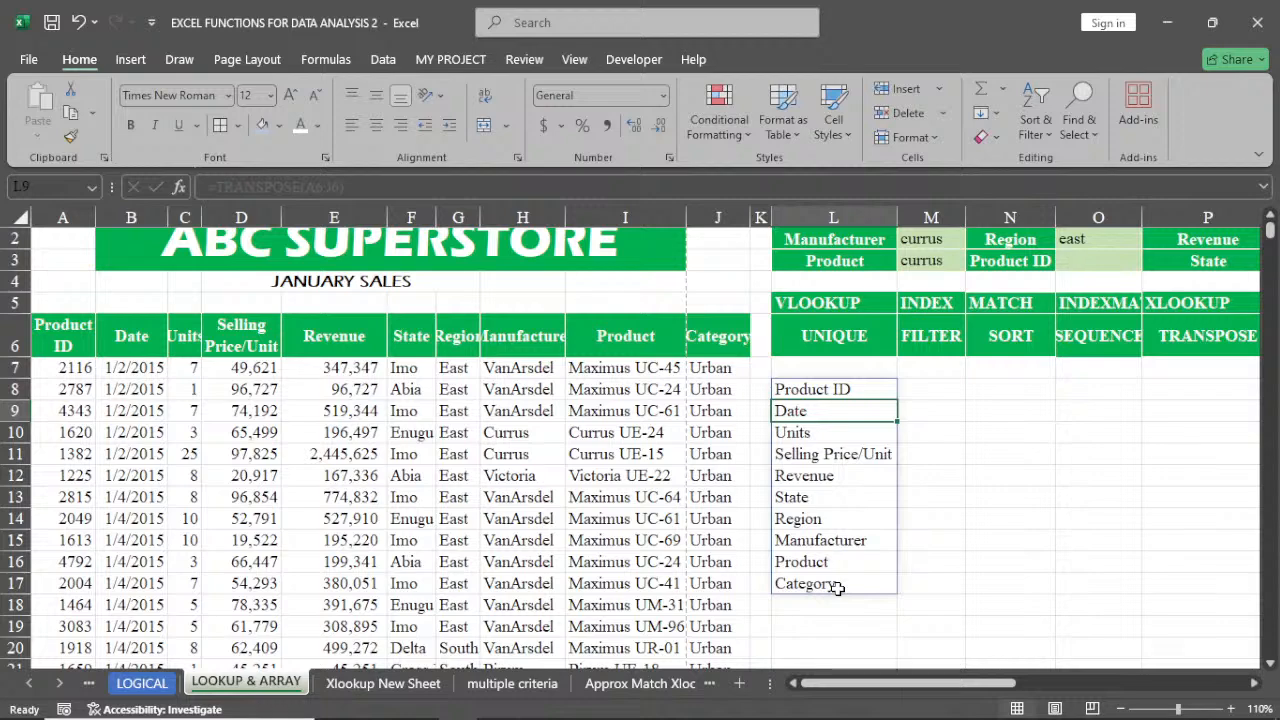
pyautogui.click(861, 391)
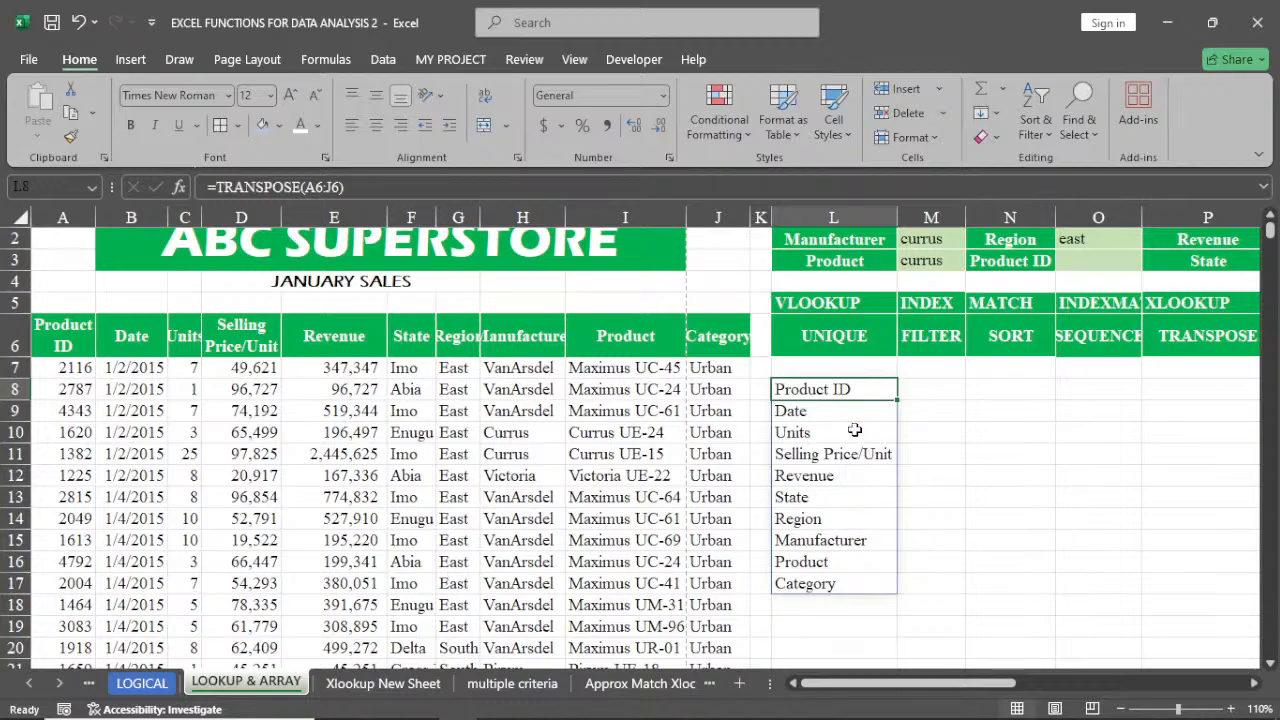
# Enter =TRANSPOSE(F7:F19) in M8 to spread the State values horizontally
pyautogui.click(935, 390)
pyautogui.write('=tra')
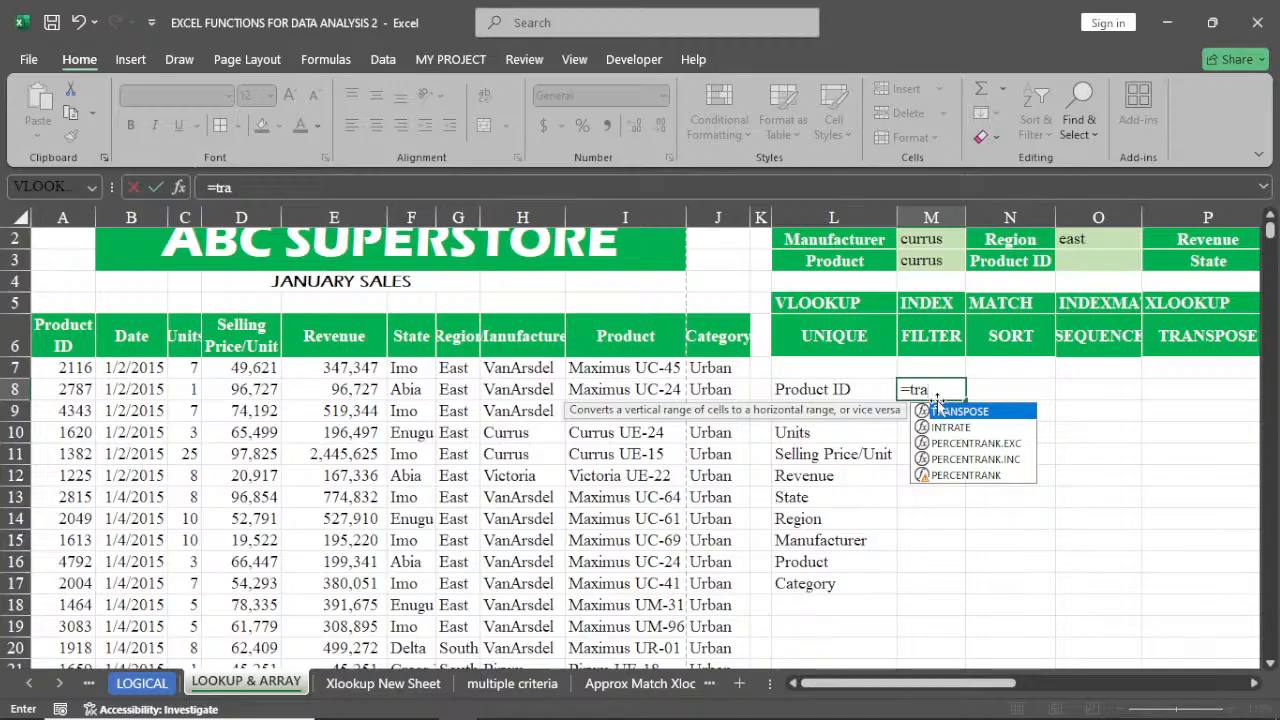
pyautogui.doubleClick(950, 412)
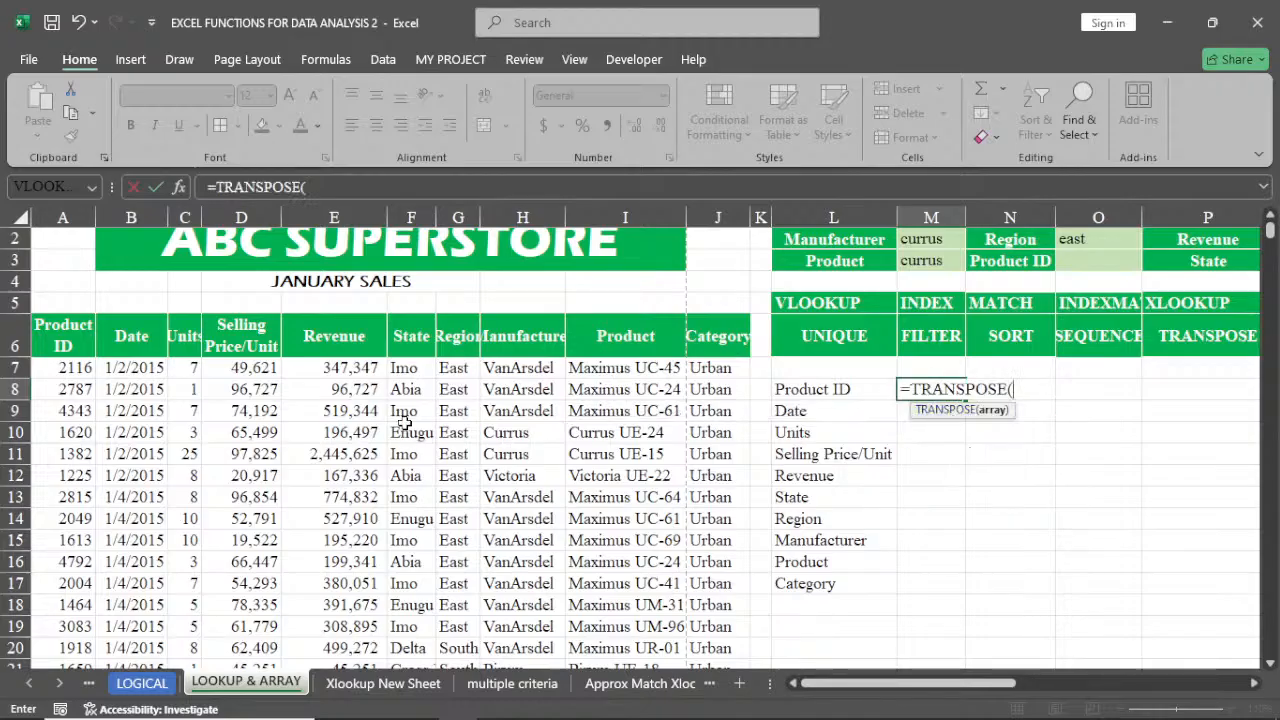
pyautogui.moveTo(408, 370); pyautogui.dragTo(408, 626)
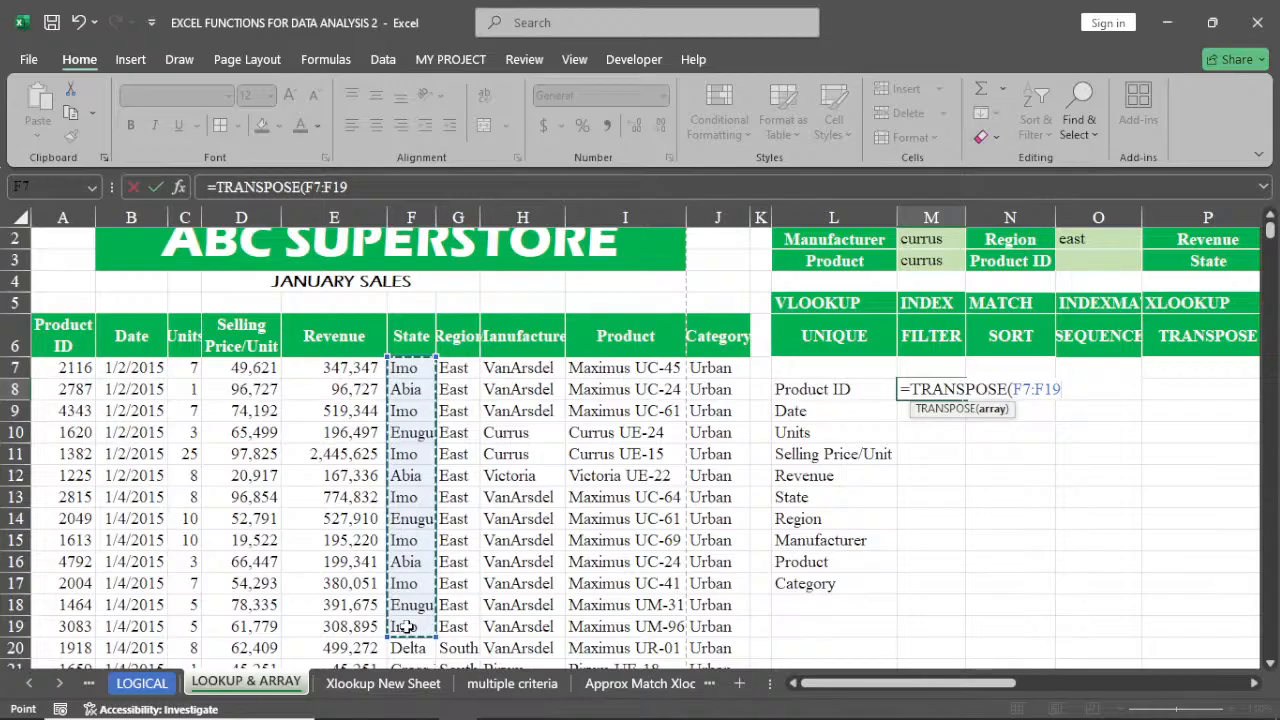
pyautogui.write(')')
pyautogui.press('Return')
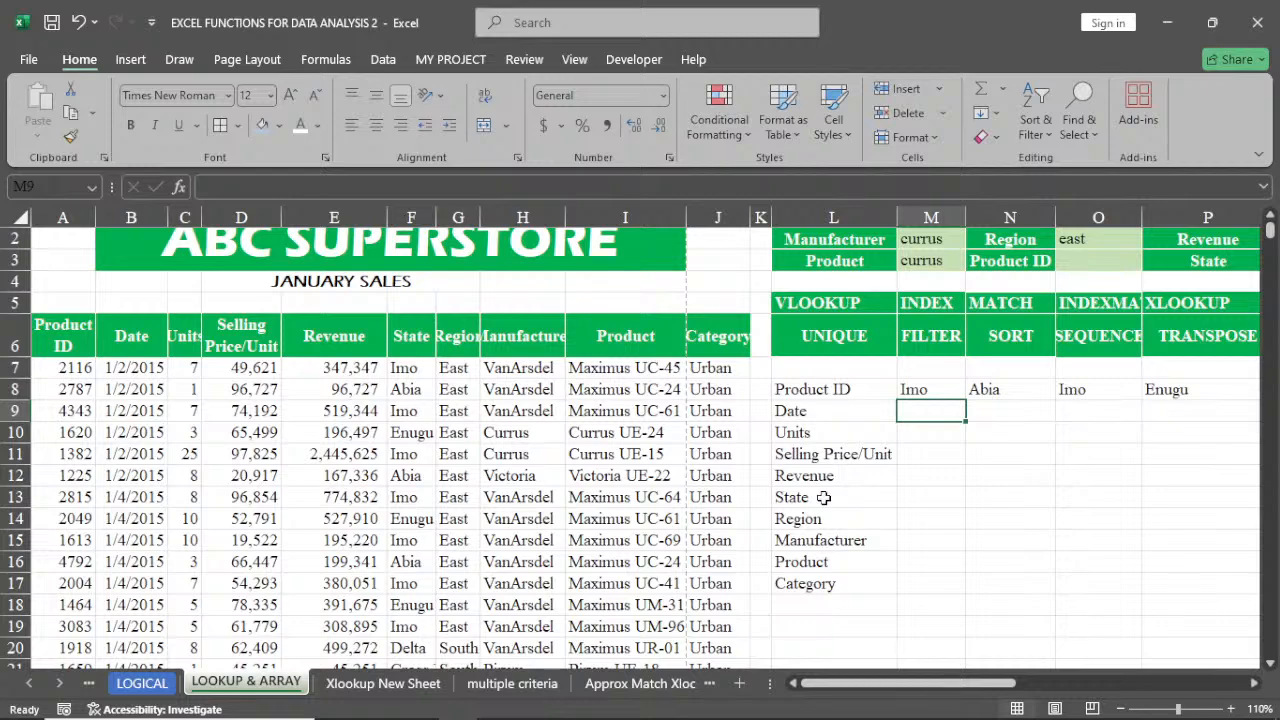
# Delete the TRANSPOSE formulas in M8 and L8
pyautogui.click(917, 389)
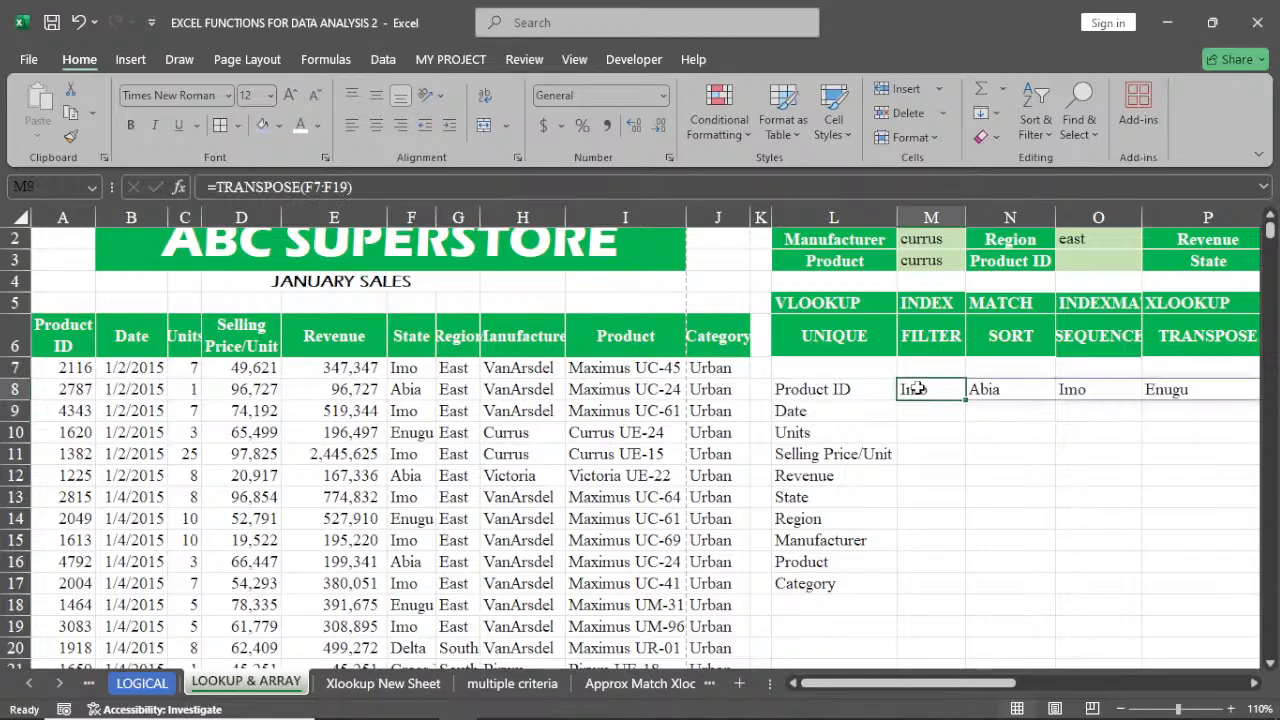
pyautogui.press('Delete')
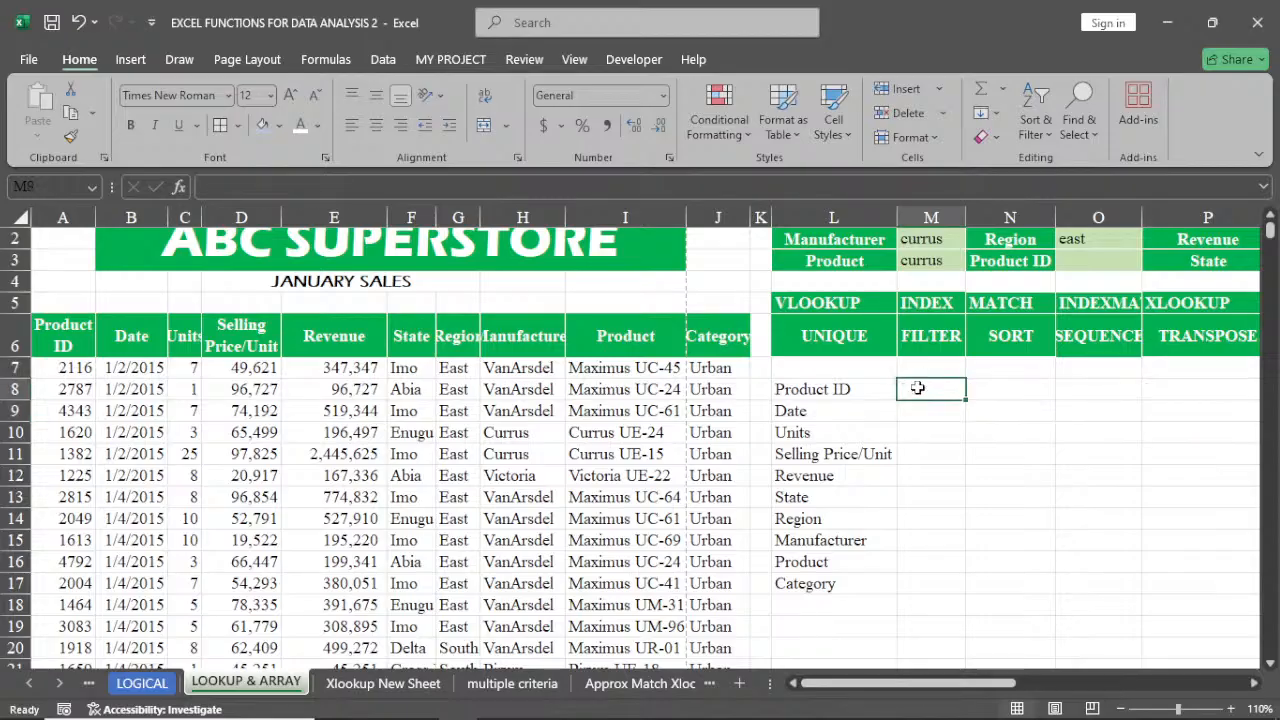
pyautogui.click(836, 388)
pyautogui.press('Delete')
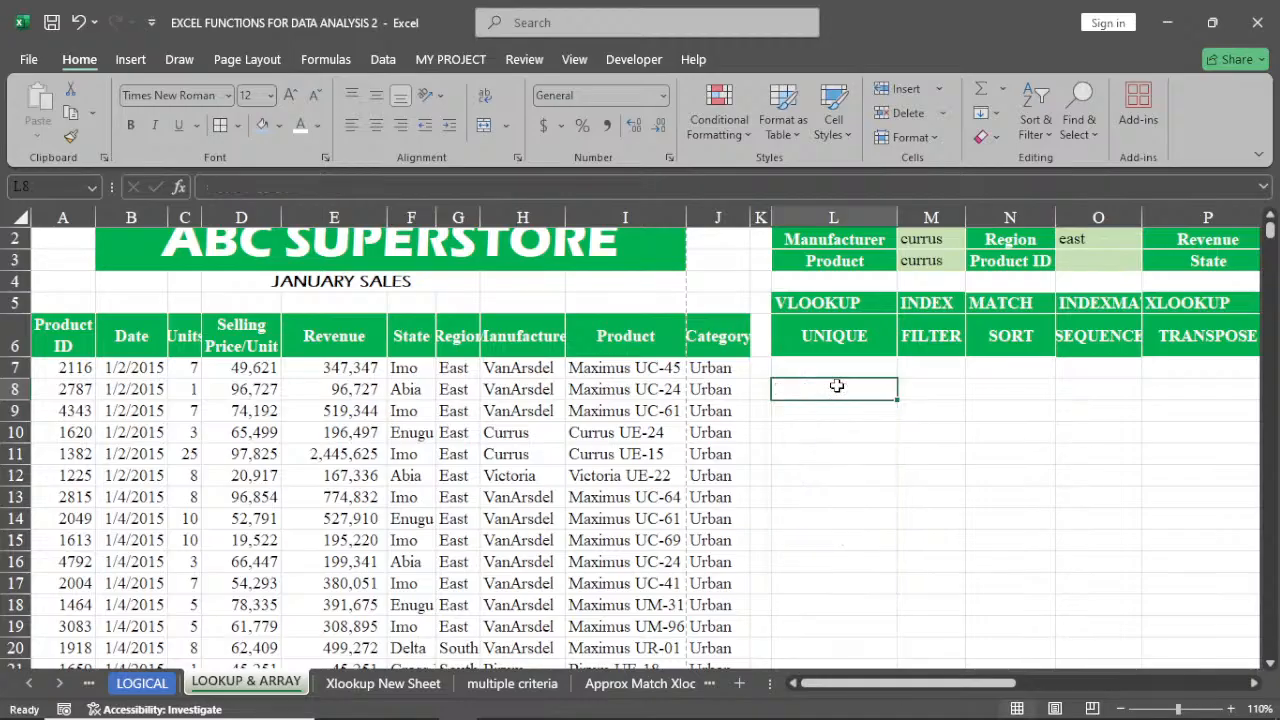
# Switch to the multiple criteria sheet and clear the sales figures in B8:M107
pyautogui.click(1255, 683)
pyautogui.click(1255, 683)
pyautogui.click(1255, 683)
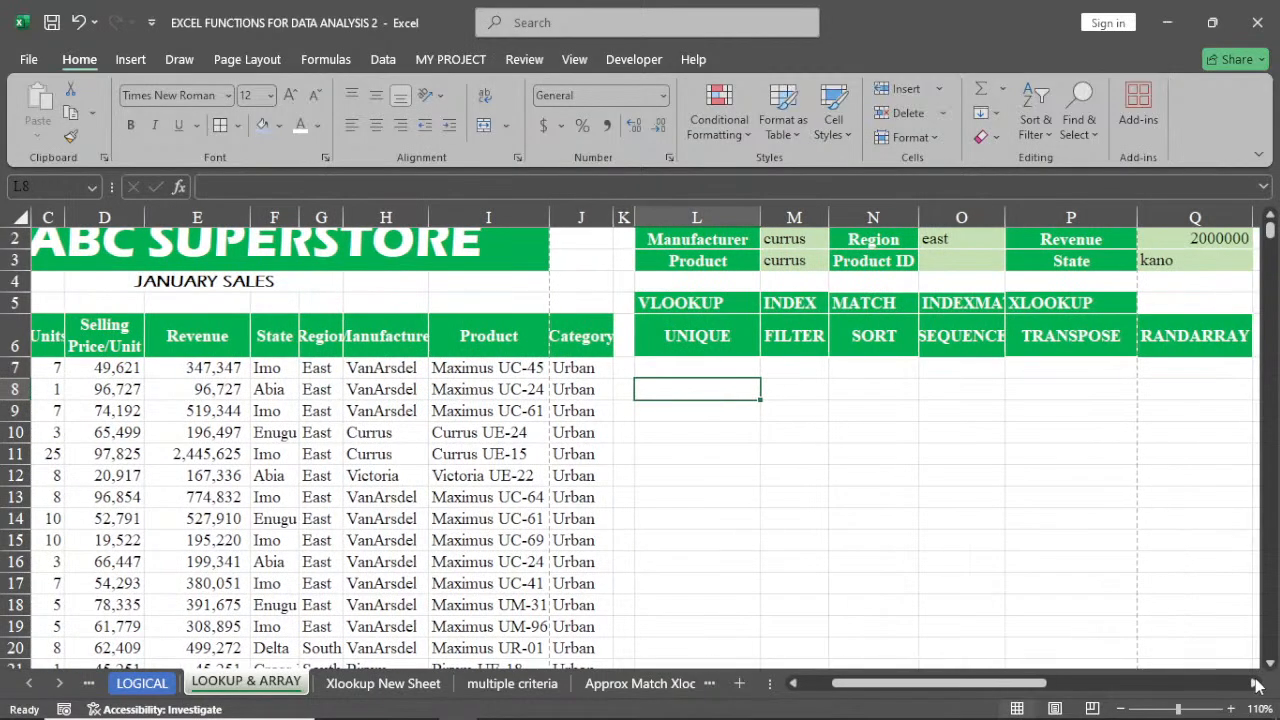
pyautogui.click(1255, 683)
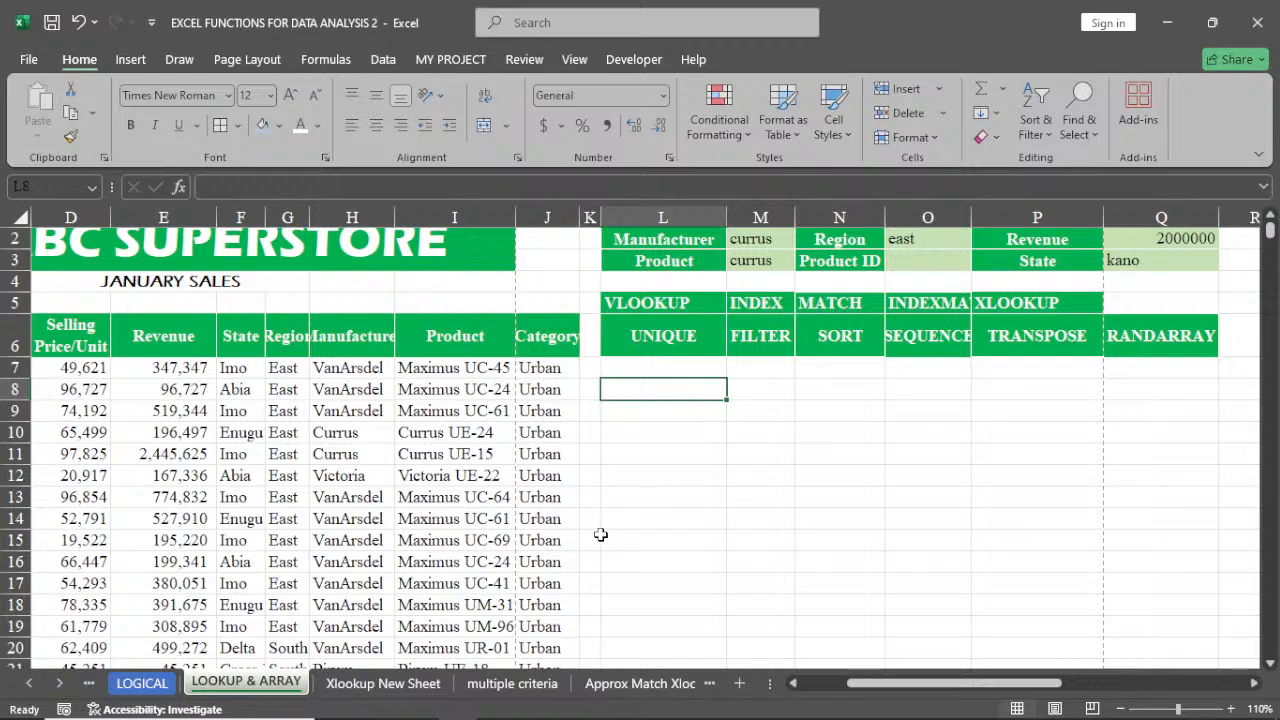
pyautogui.click(385, 683)
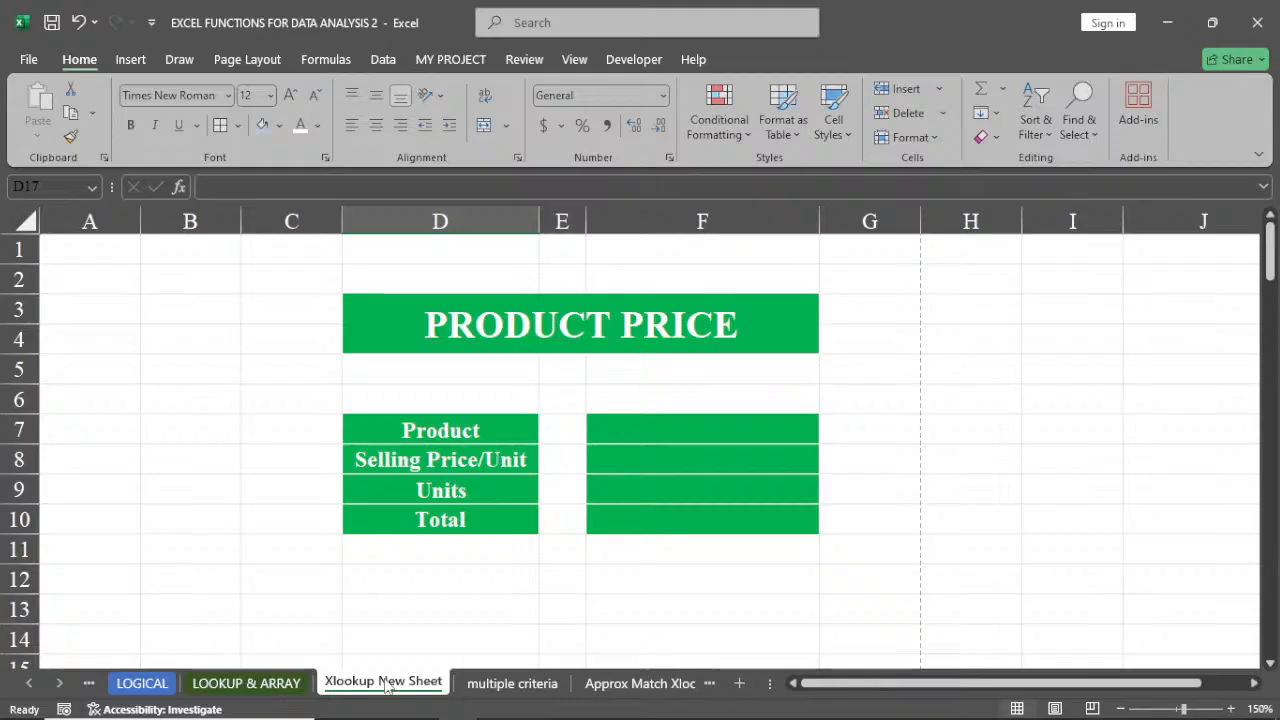
pyautogui.click(500, 683)
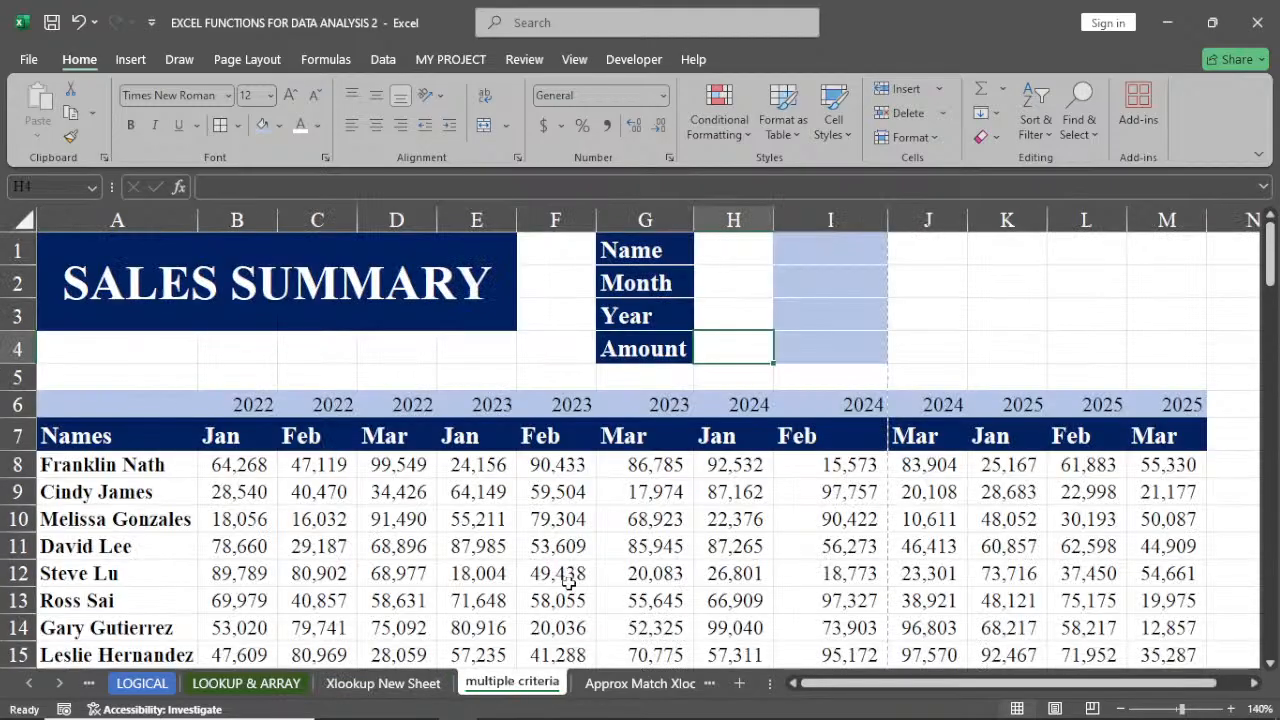
pyautogui.scroll(-1, 676, 507)
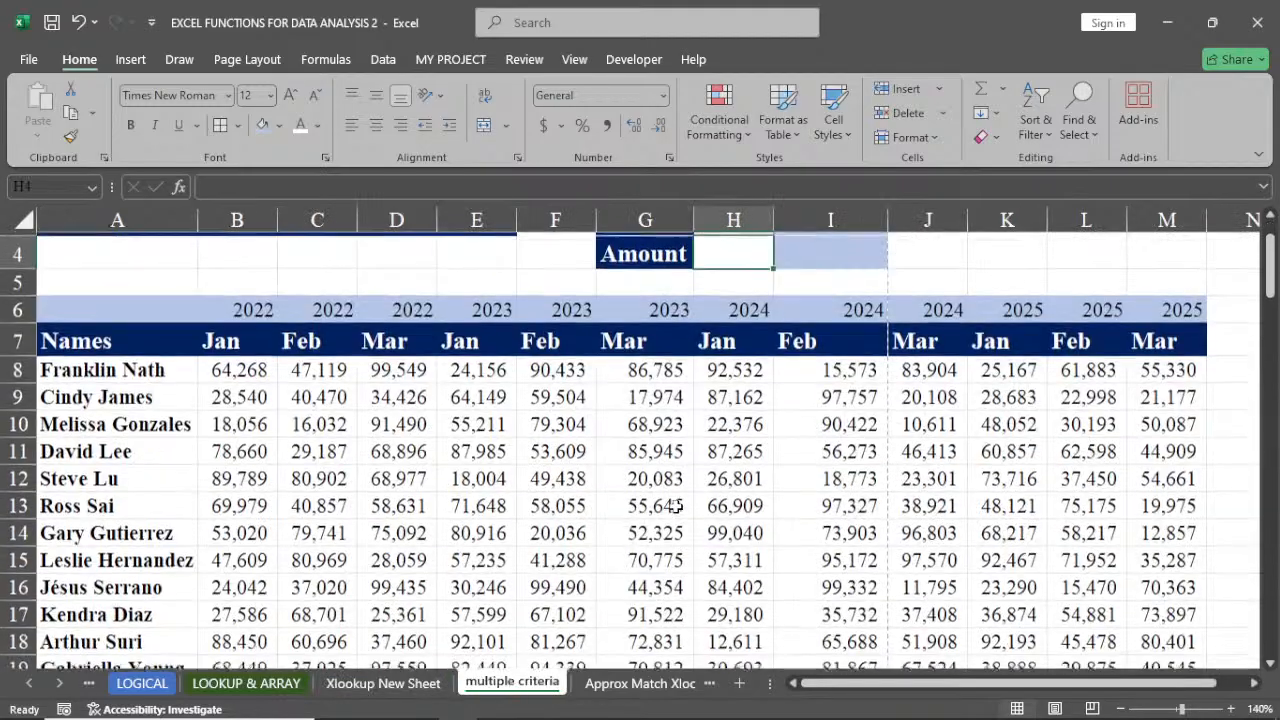
pyautogui.click(245, 368)
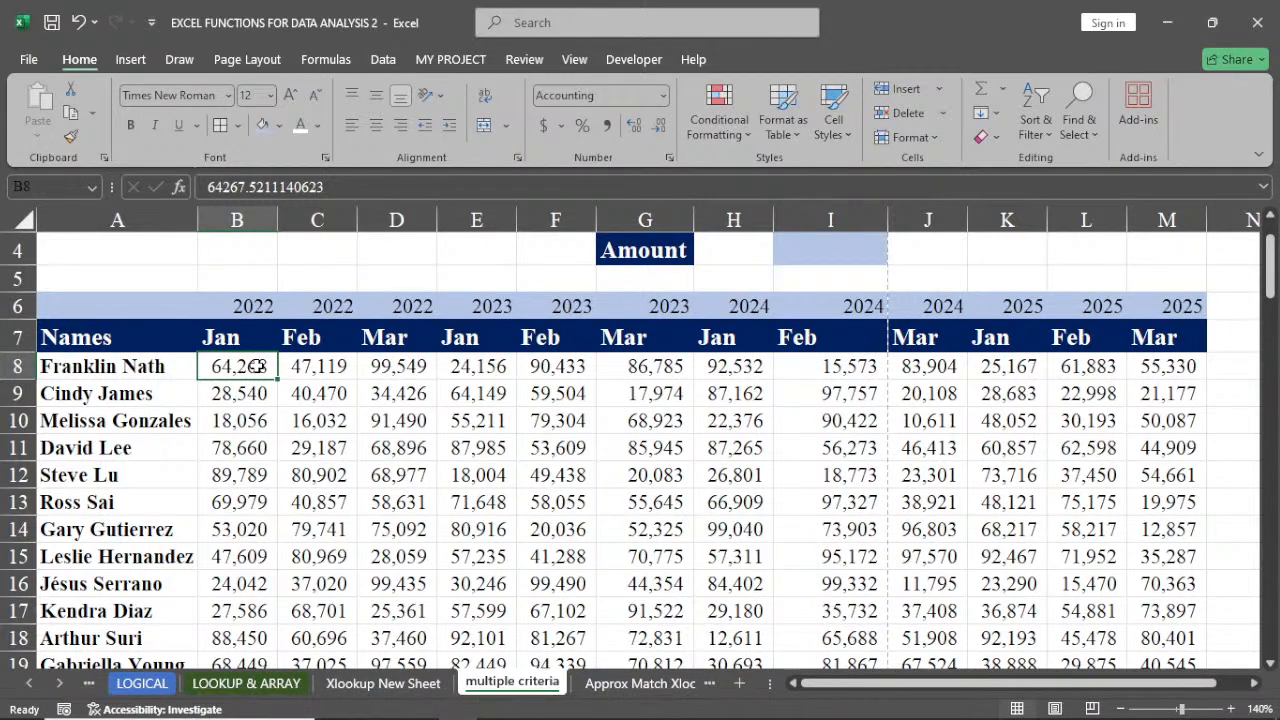
pyautogui.hotkey('ctrl', 'shift', 'Right')
pyautogui.hotkey('ctrl', 'shift', 'Down')
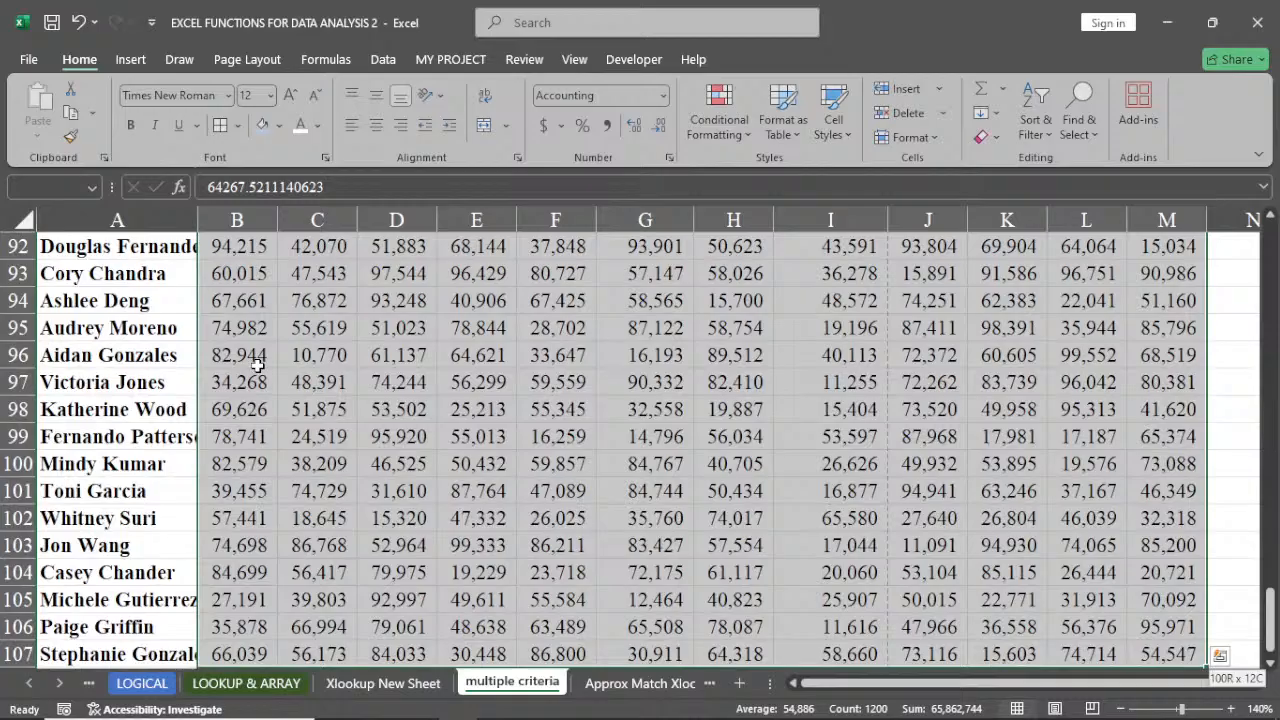
pyautogui.press('Delete')
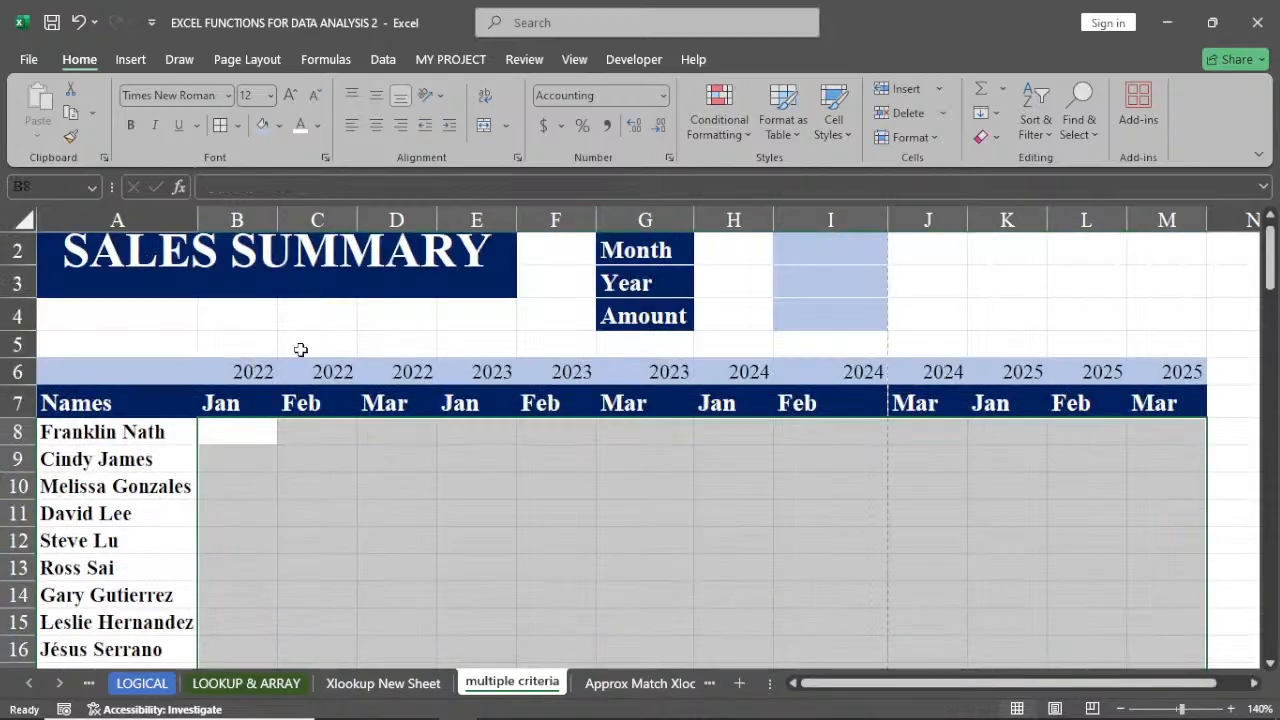
# Enter =RANDARRAY(100,12,10000,100000,TRUE) in B8 to fill the table with random whole-number sales
pyautogui.click(256, 432)
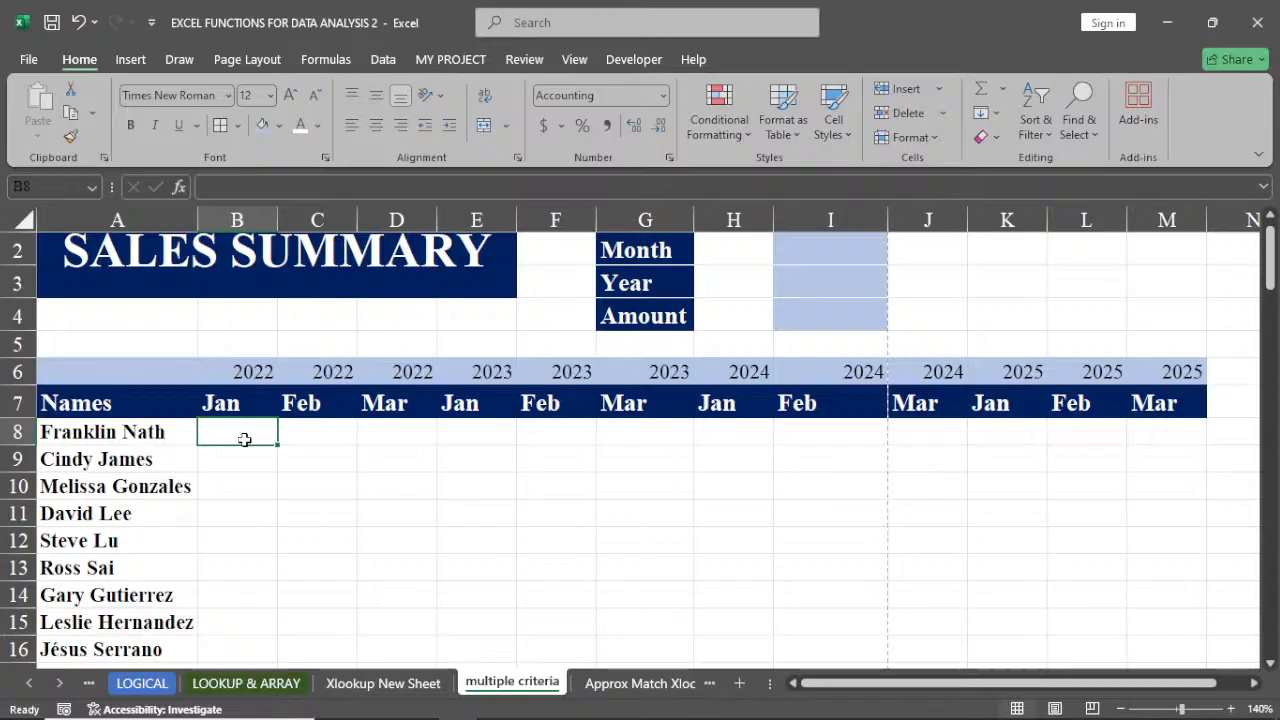
pyautogui.write('=')
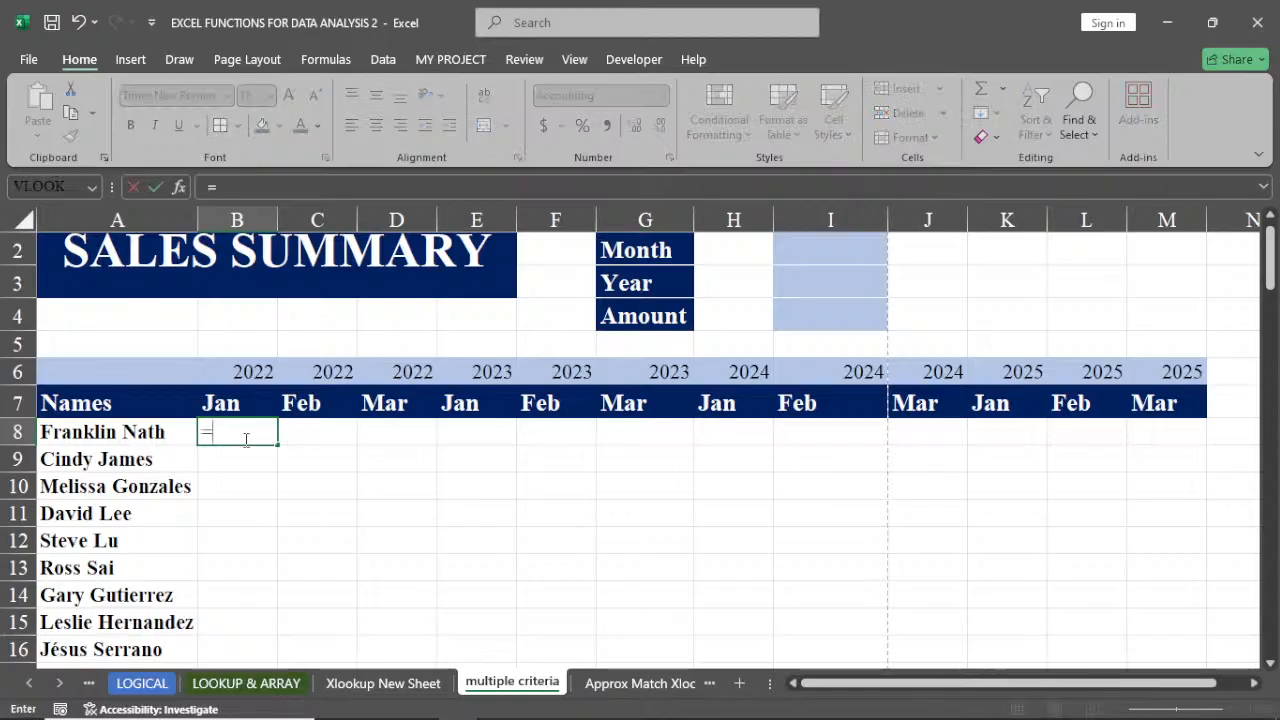
pyautogui.write('ran')
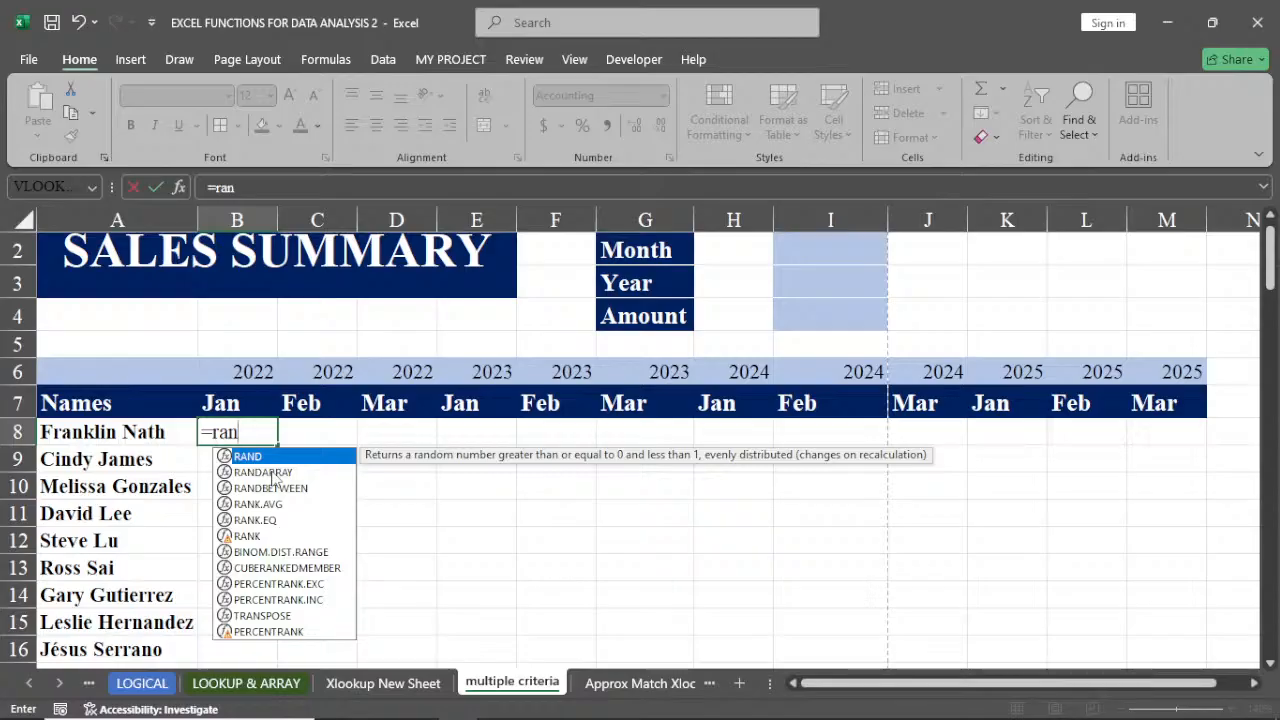
pyautogui.click(271, 474)
pyautogui.doubleClick(271, 473)
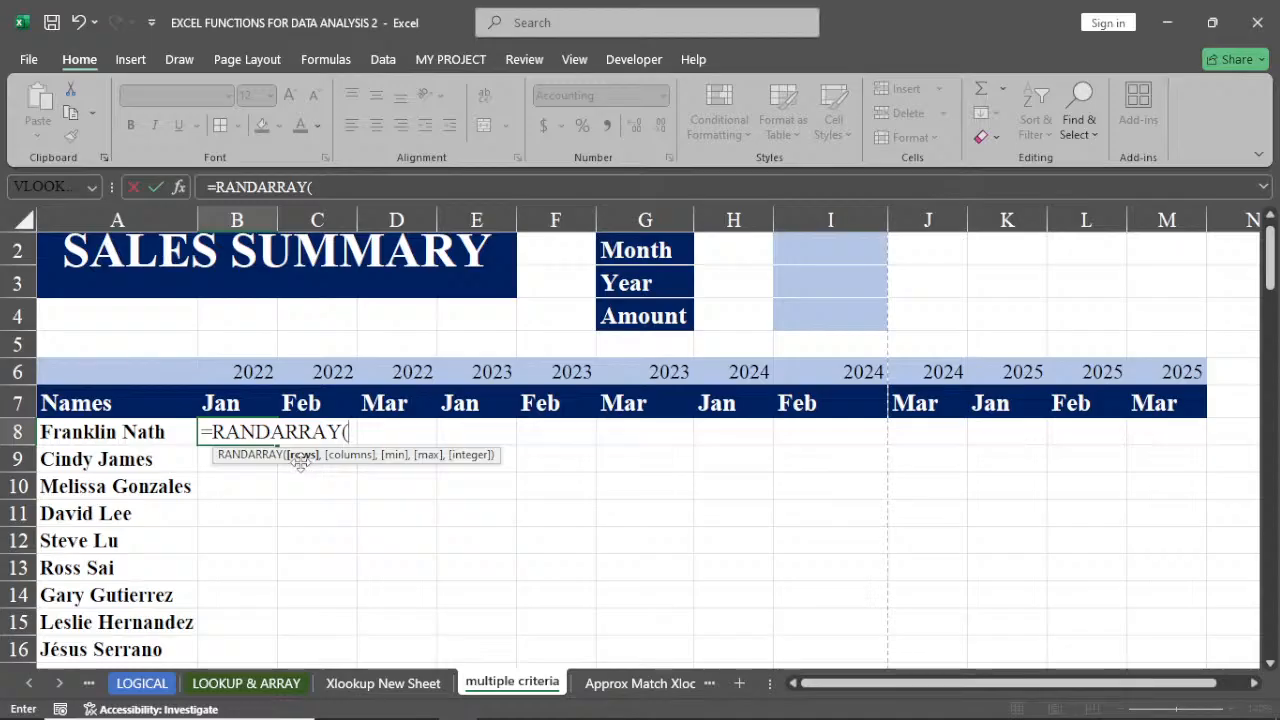
pyautogui.write('100')
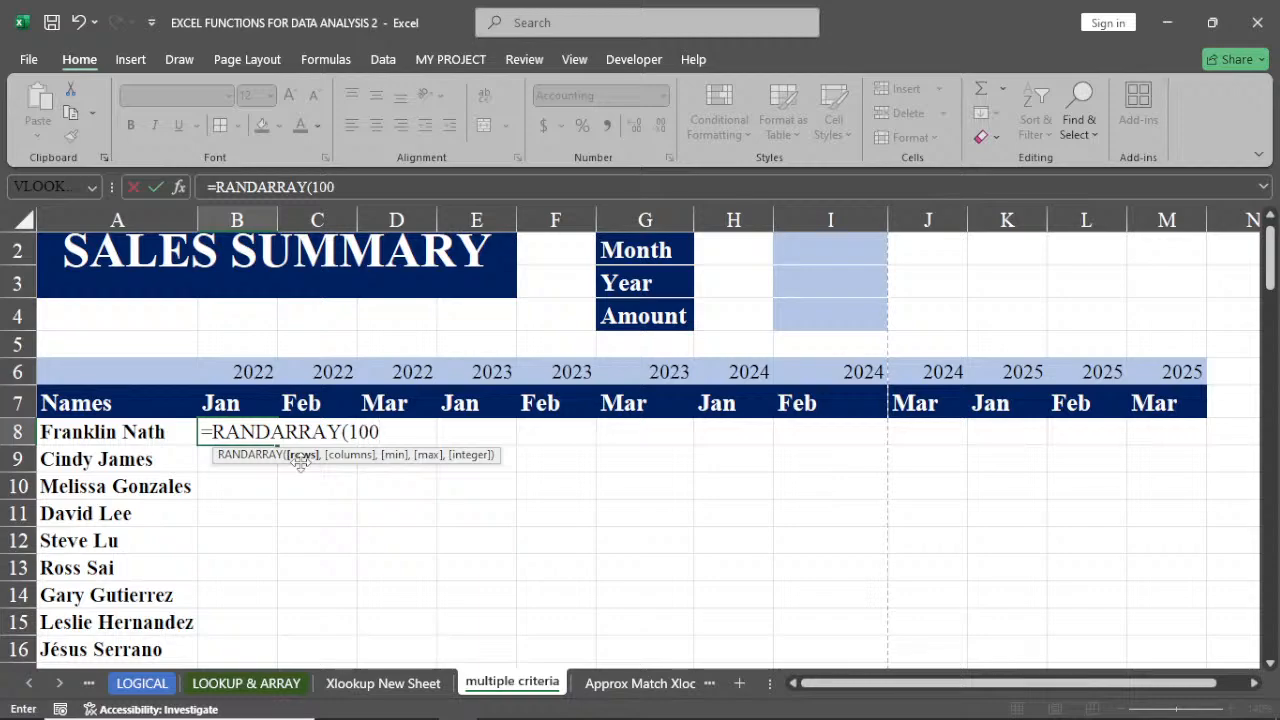
pyautogui.write(',')
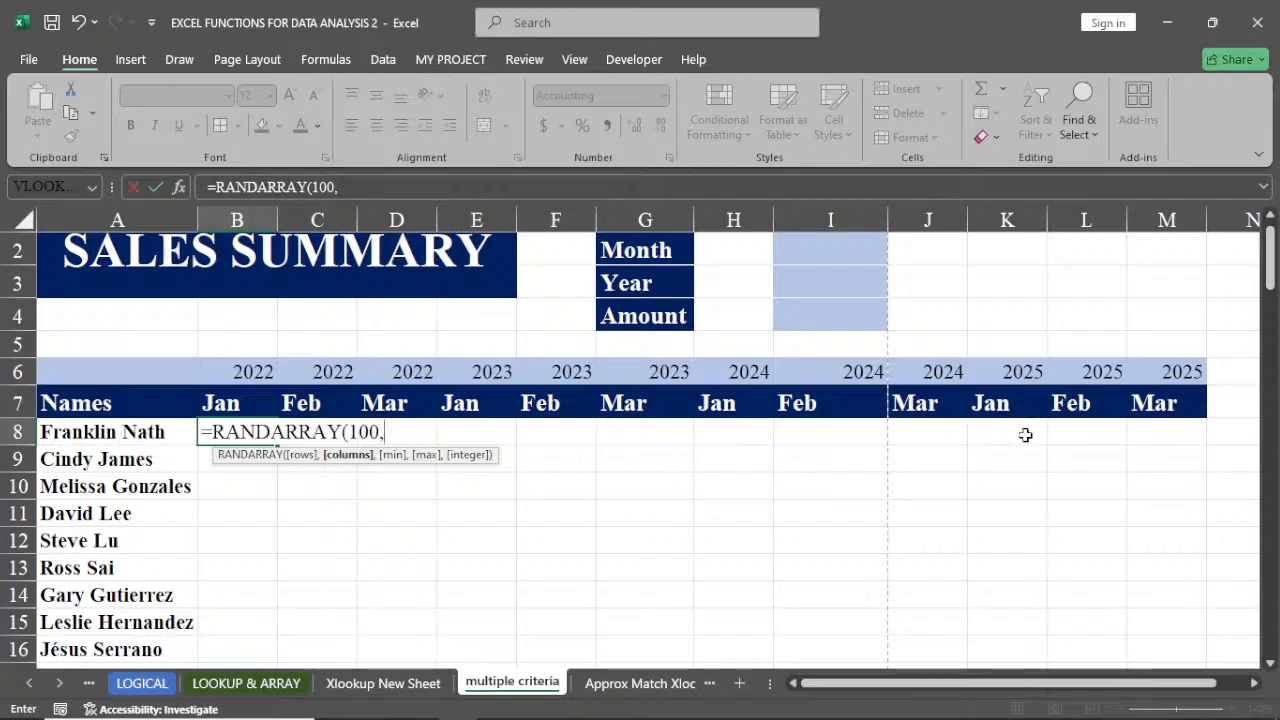
pyautogui.write('12')
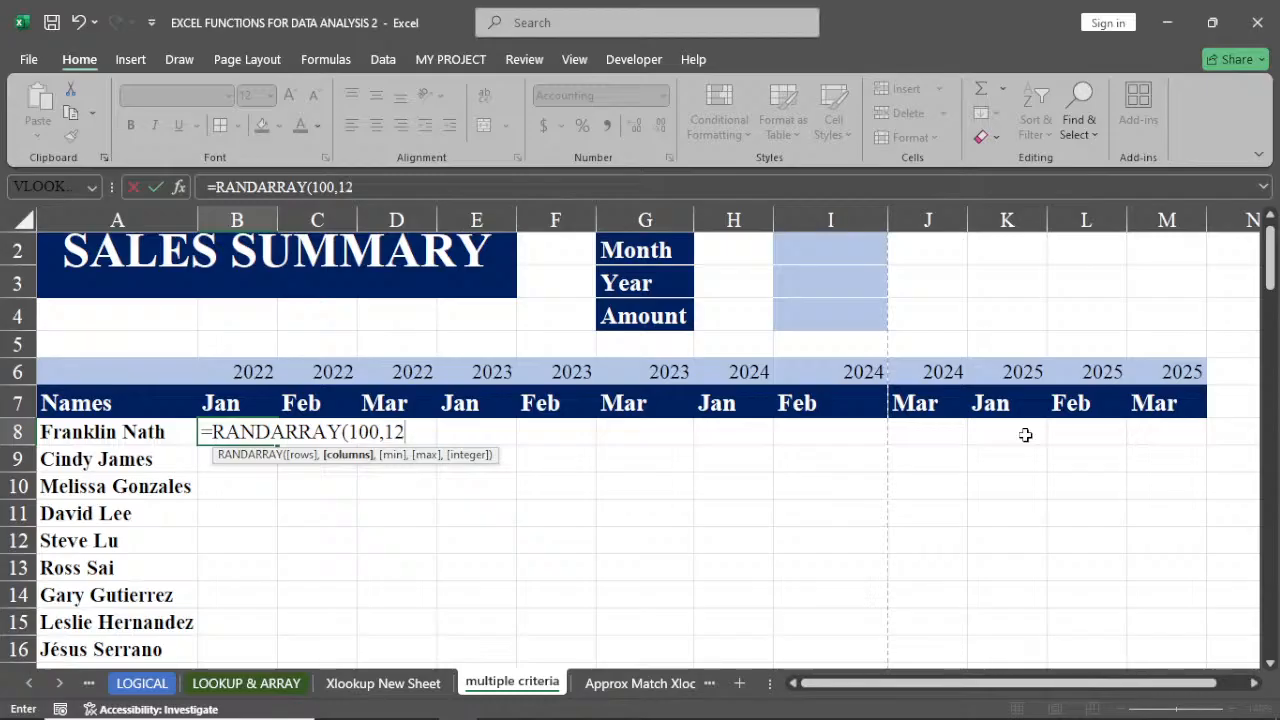
pyautogui.write(',')
pyautogui.write('10000')
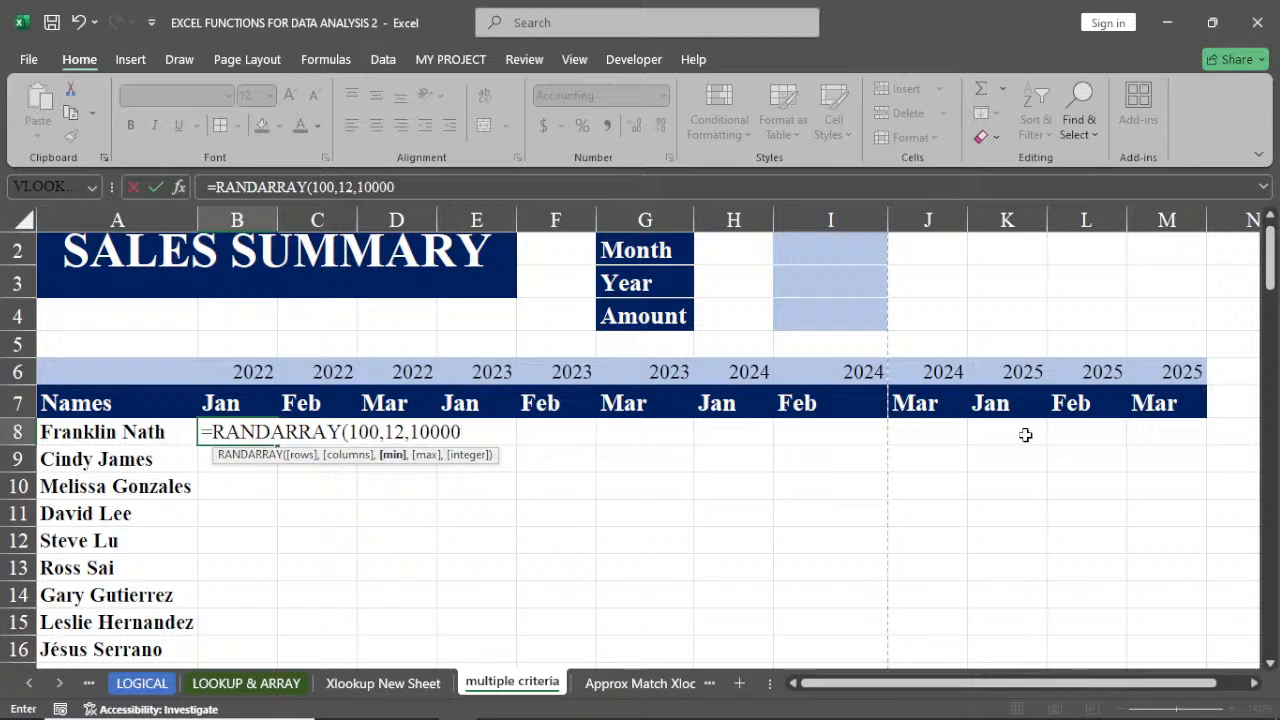
pyautogui.write(',')
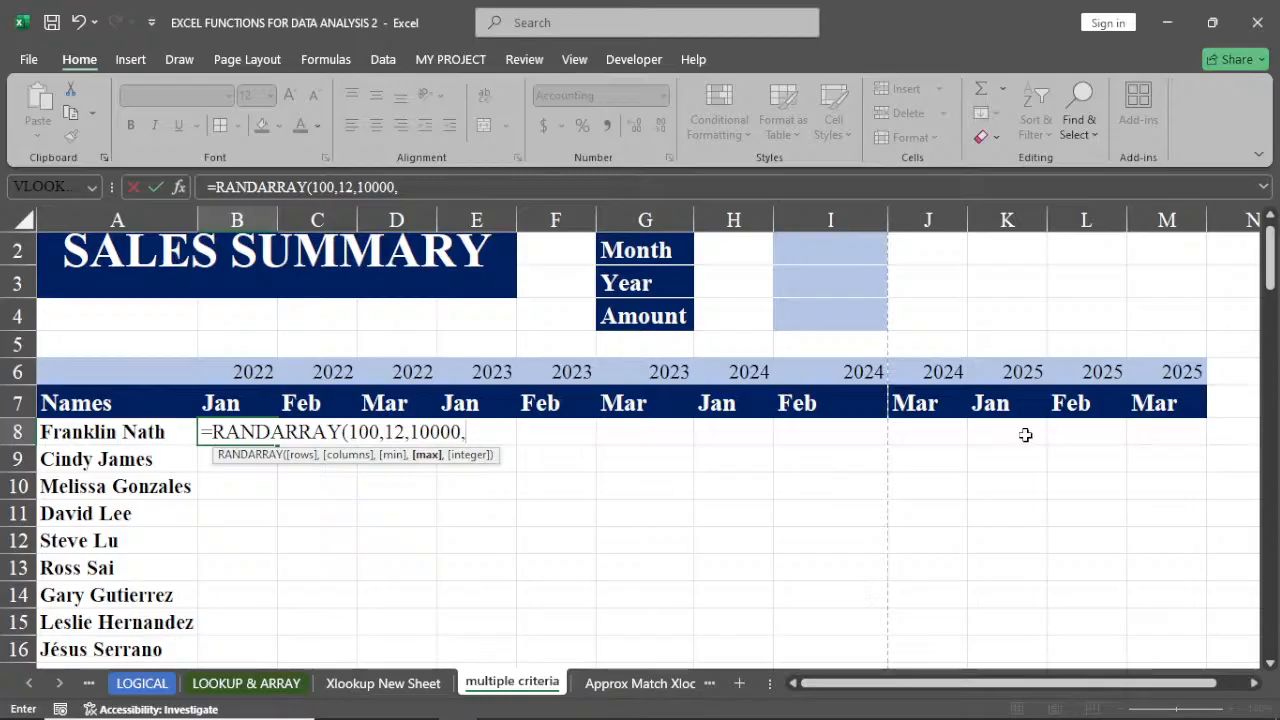
pyautogui.write('100000')
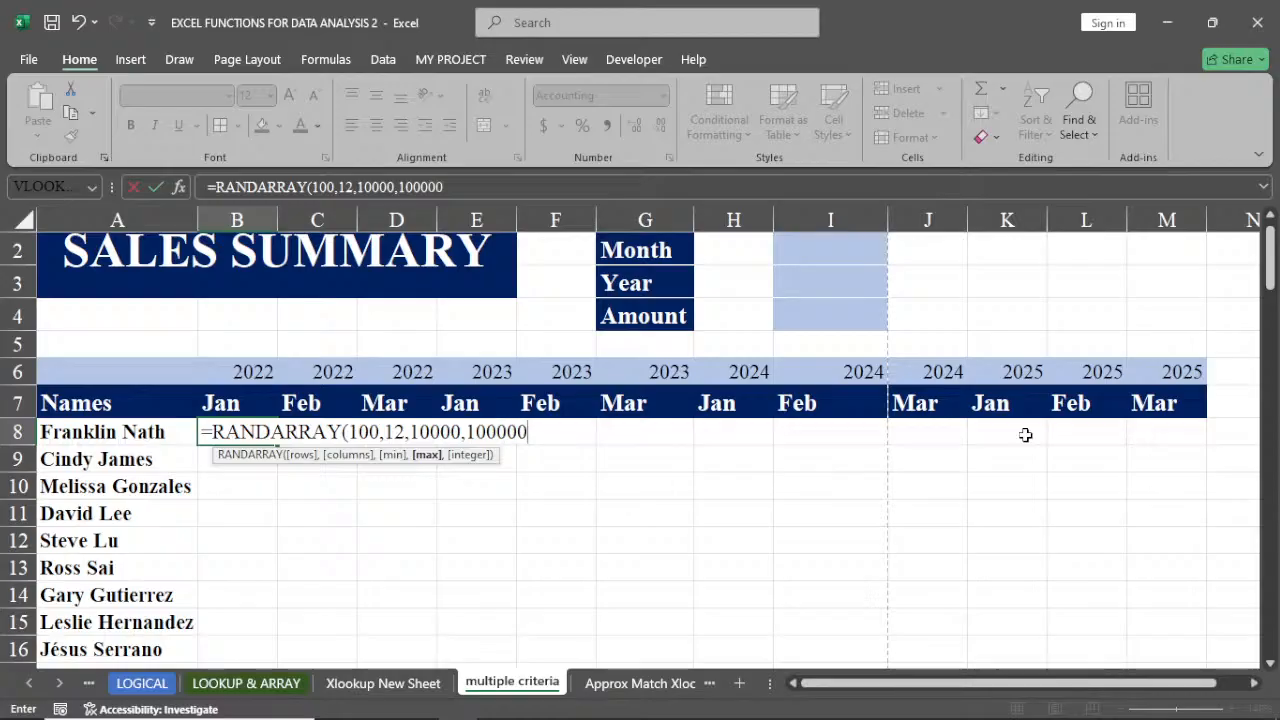
pyautogui.write(',')
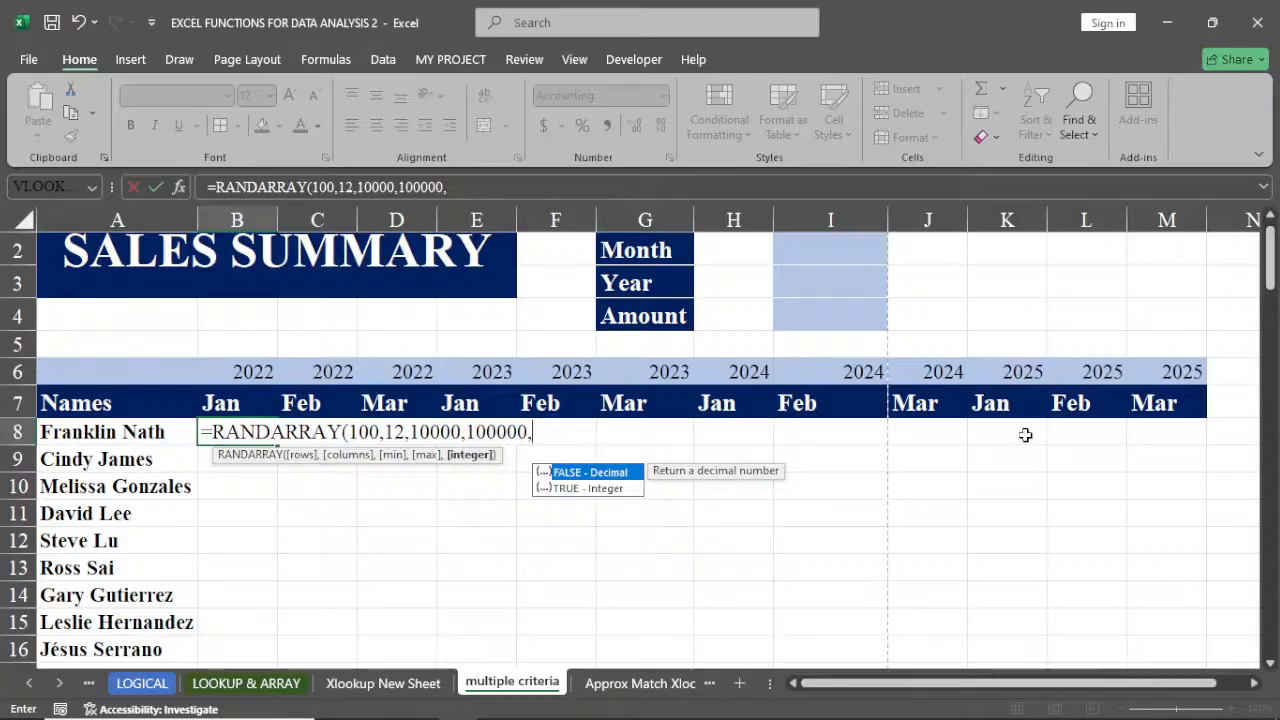
pyautogui.doubleClick(577, 487)
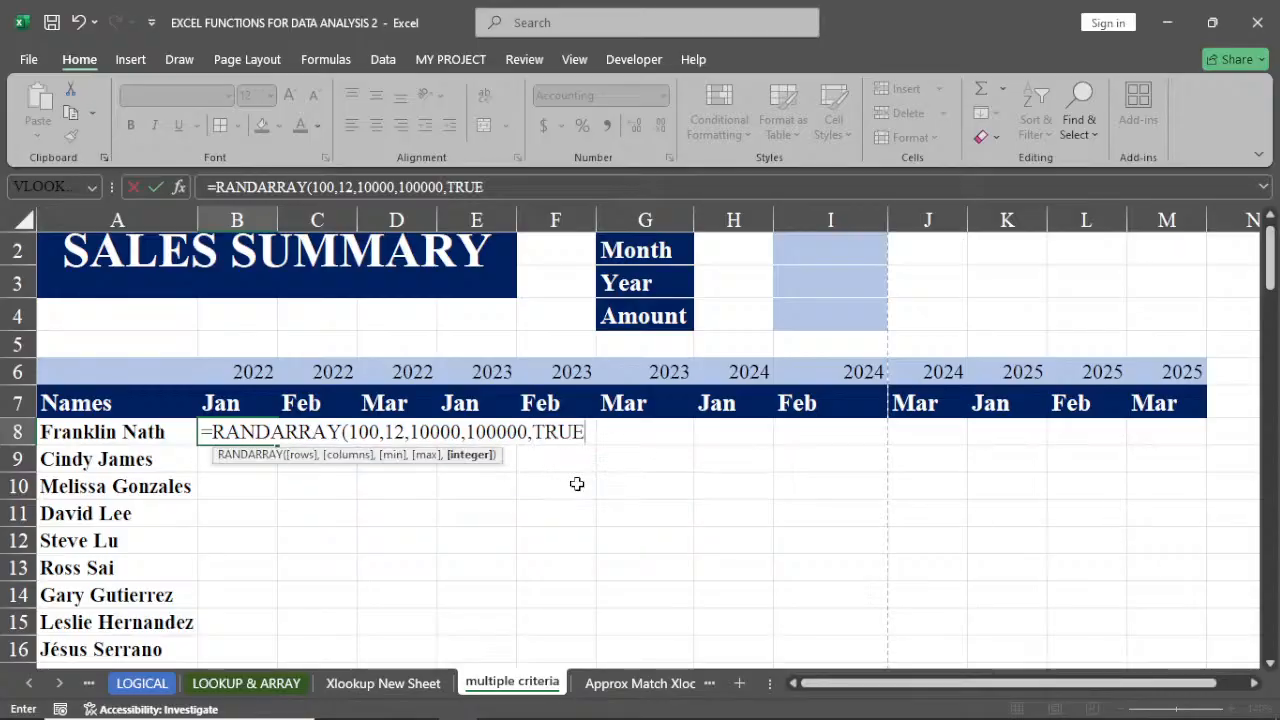
pyautogui.write(')')
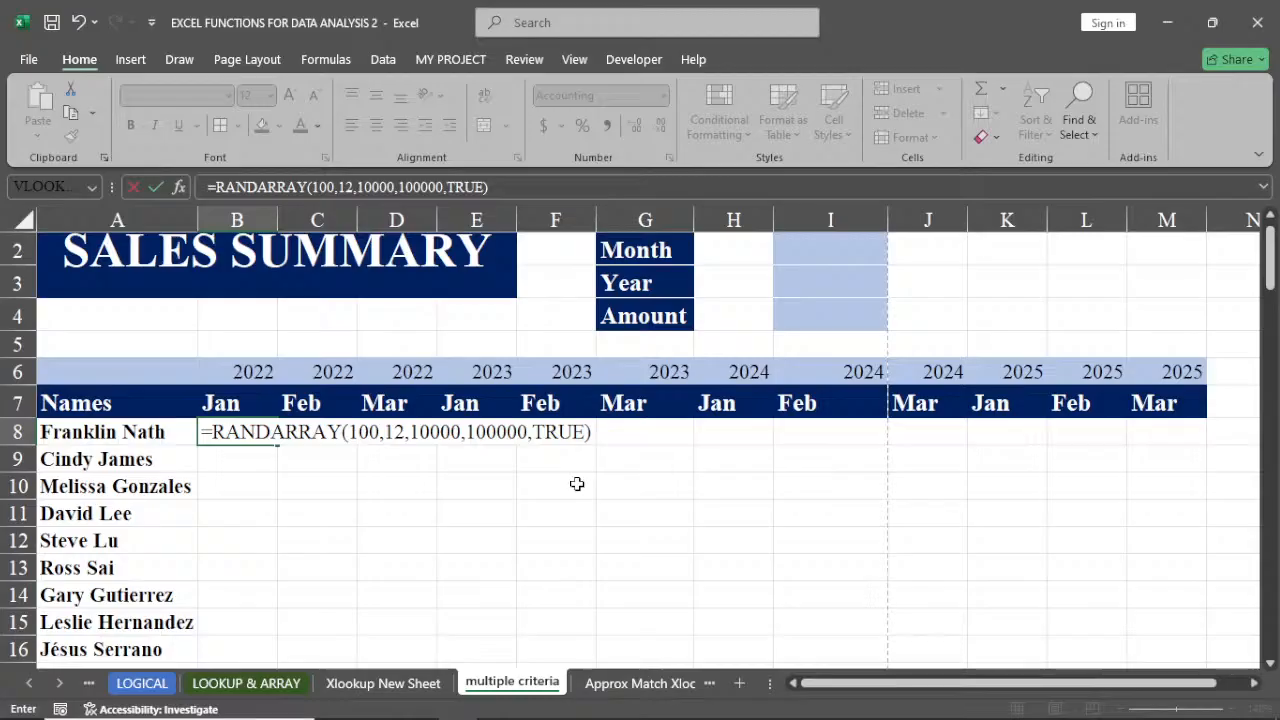
pyautogui.press('Return')
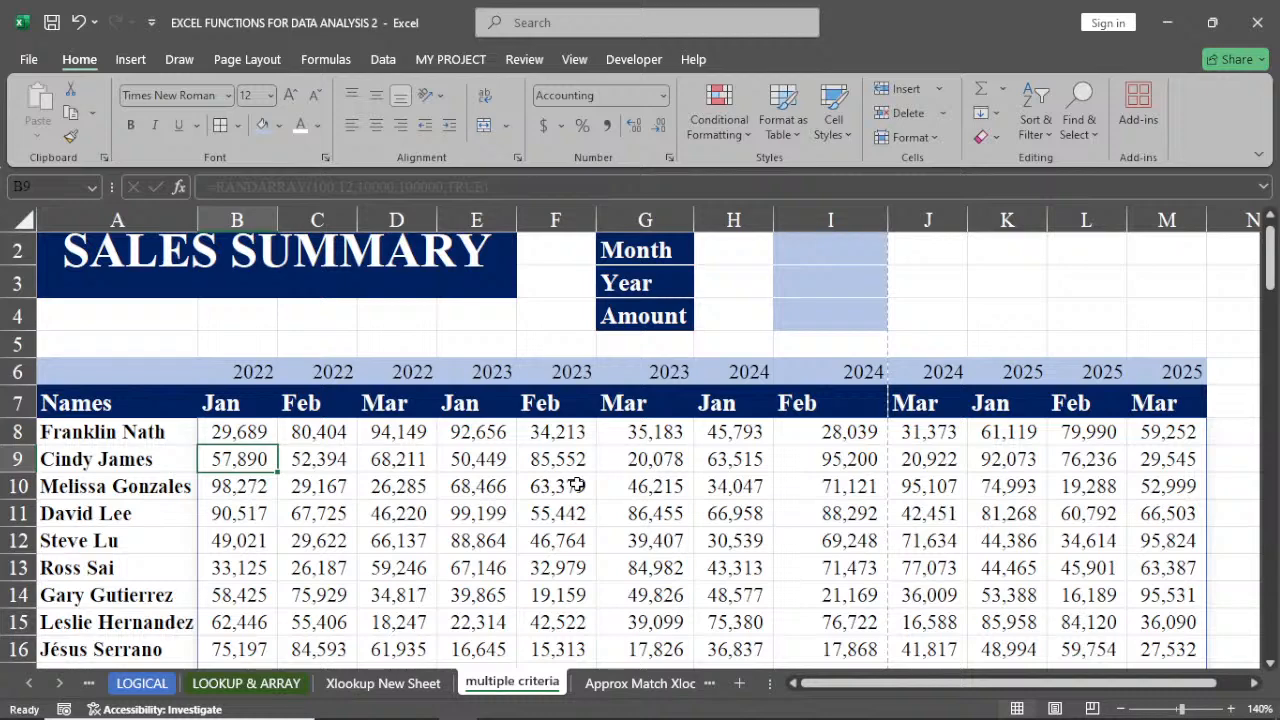
# Copy the RANDARRAY results in B8:M107 and paste them back as values only
pyautogui.click(230, 437)
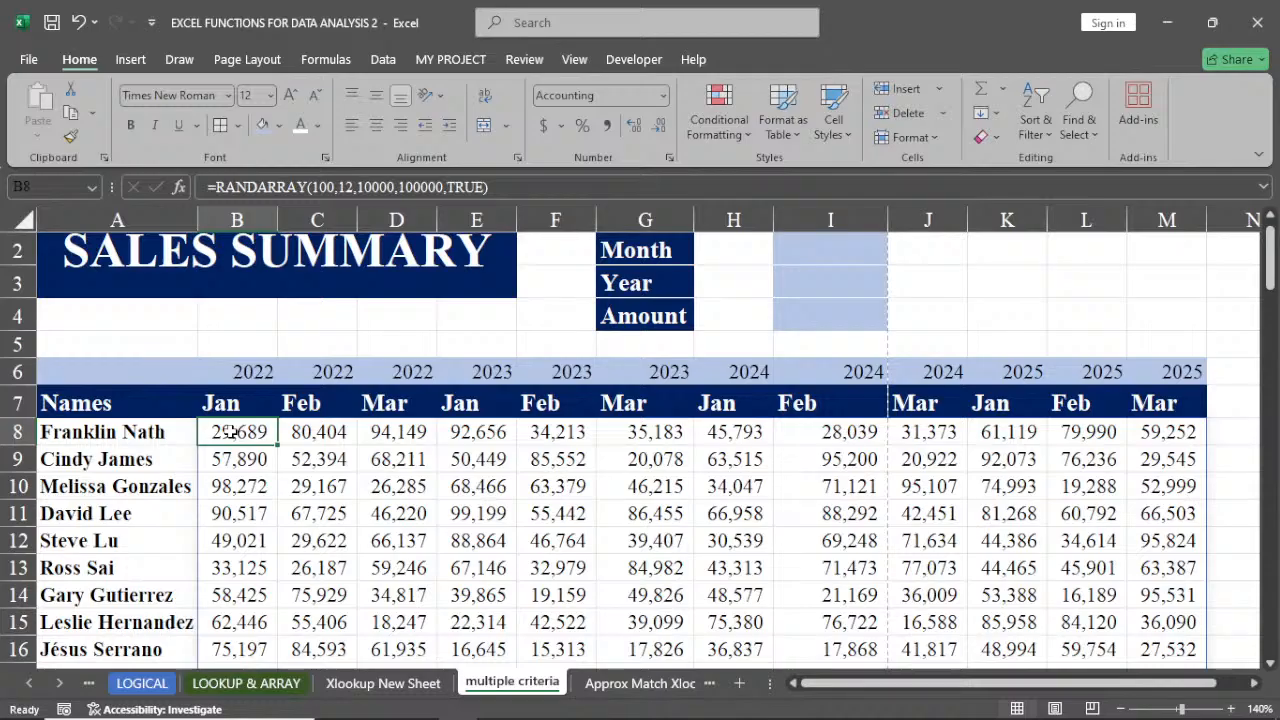
pyautogui.hotkey('ctrl', 'shift', 'Right')
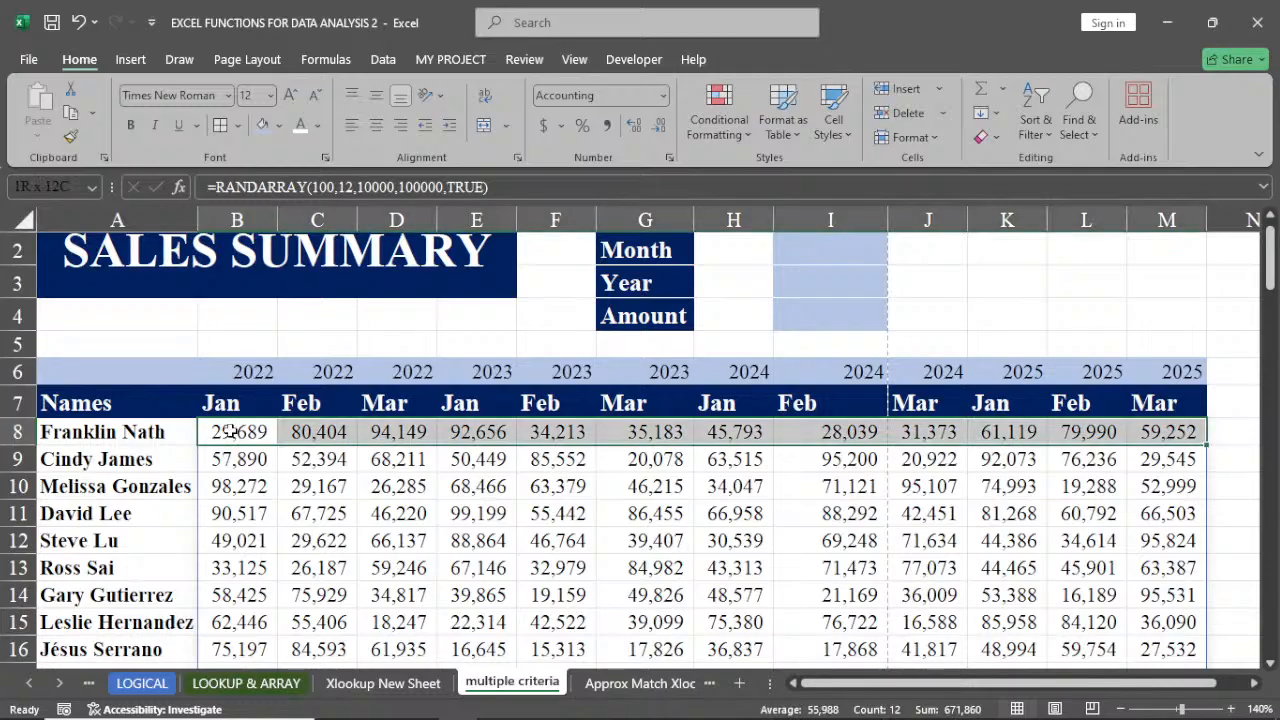
pyautogui.hotkey('ctrl', 'shift', 'Down')
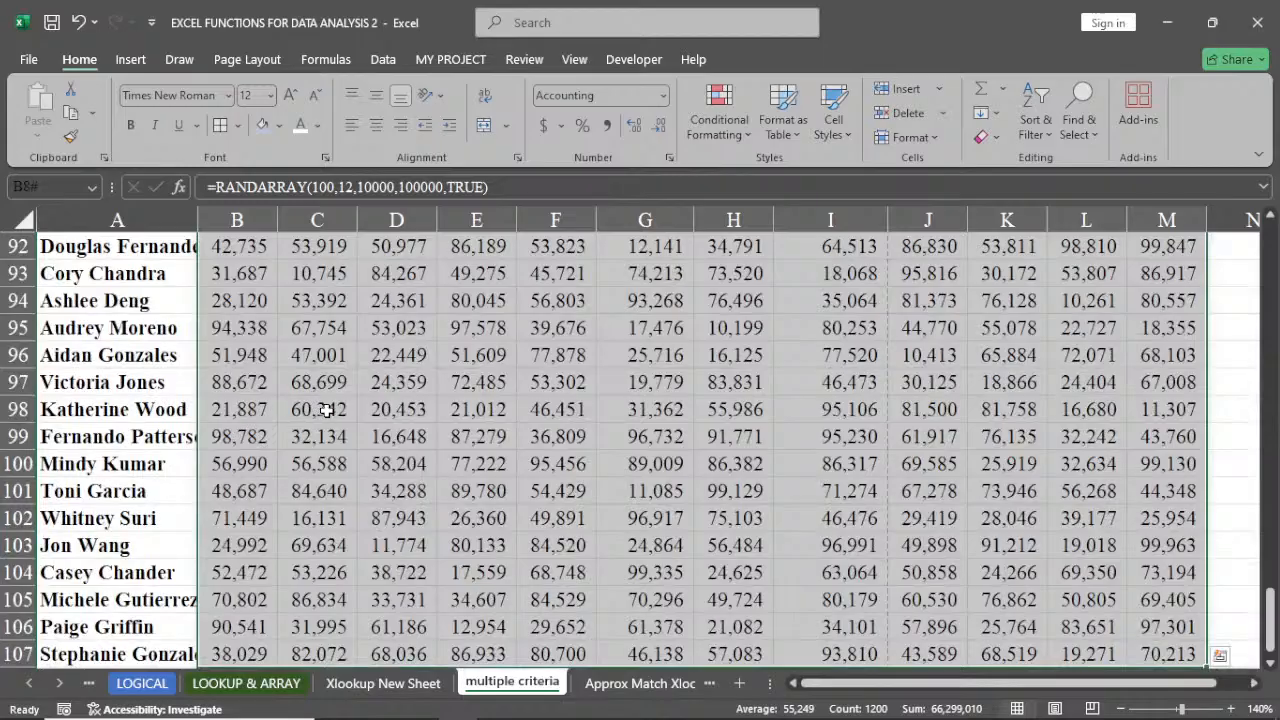
pyautogui.rightClick(327, 412)
pyautogui.click(377, 257)
pyautogui.scroll(20, 380, 259)
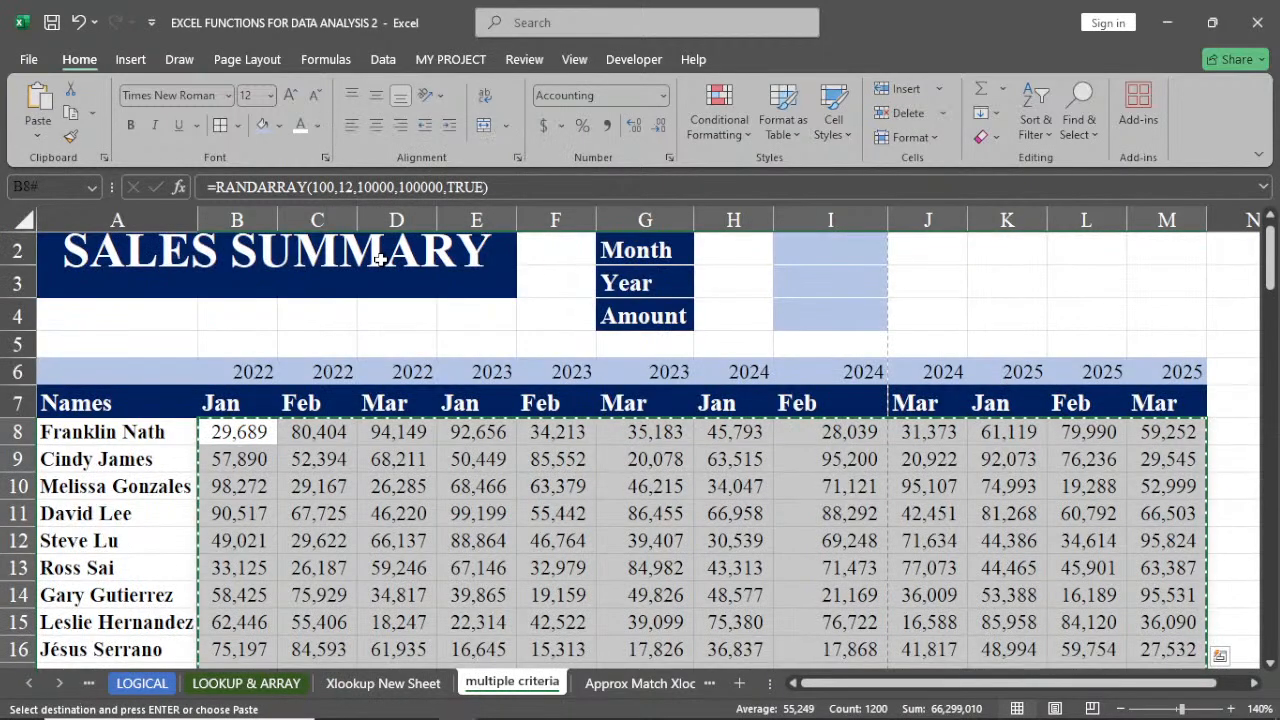
pyautogui.click(39, 139)
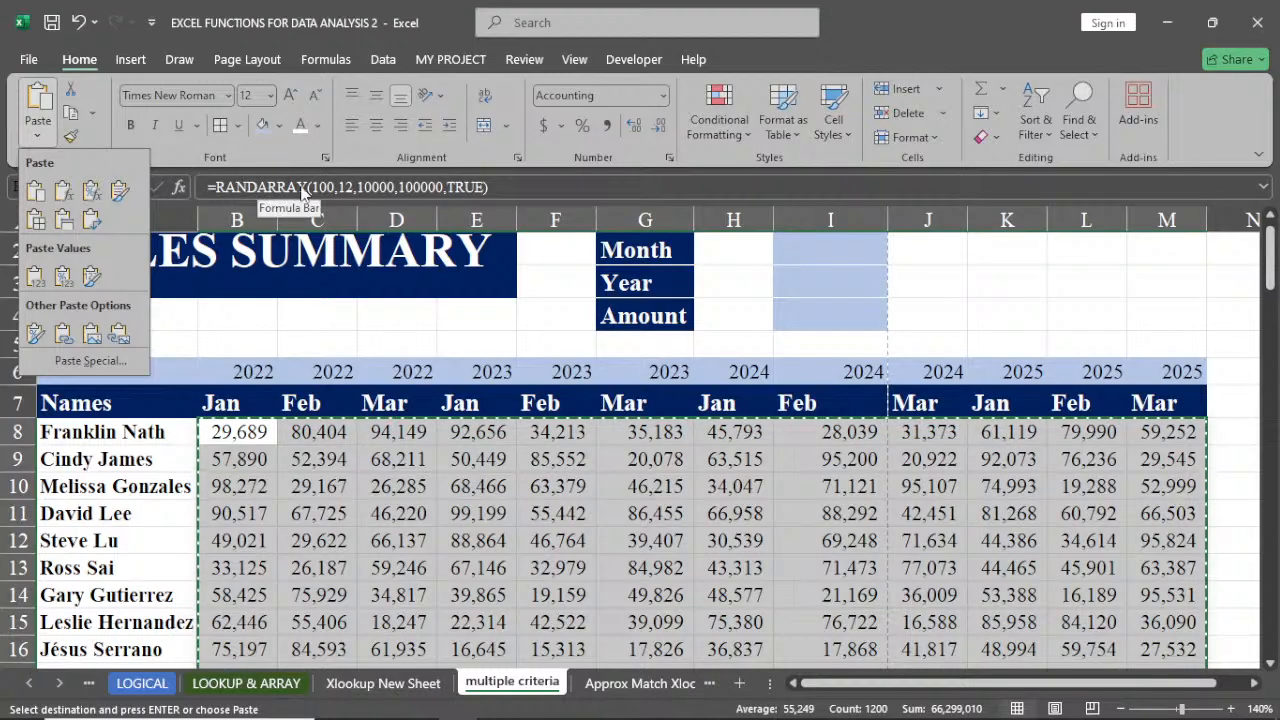
pyautogui.click(35, 277)
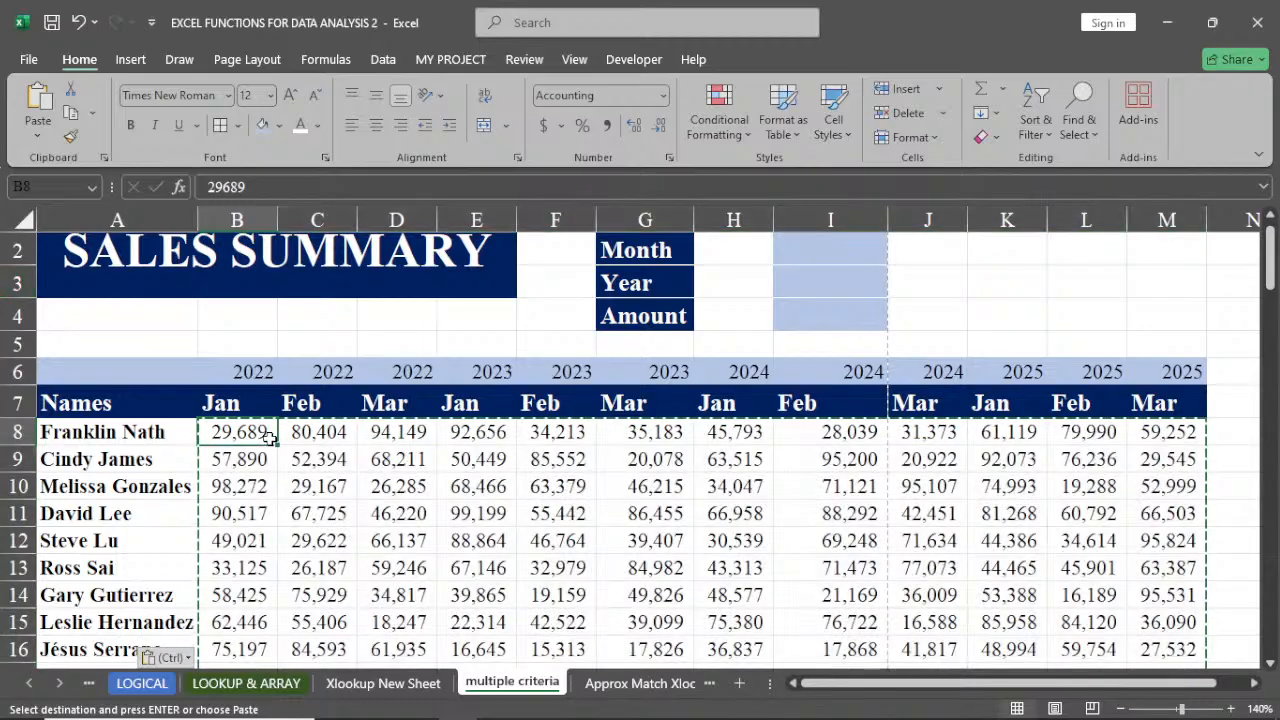
# Inspect the pasted sales values in several cells of the table to check they are plain numbers
pyautogui.press('Escape')
pyautogui.click(322, 438)
pyautogui.click(347, 461)
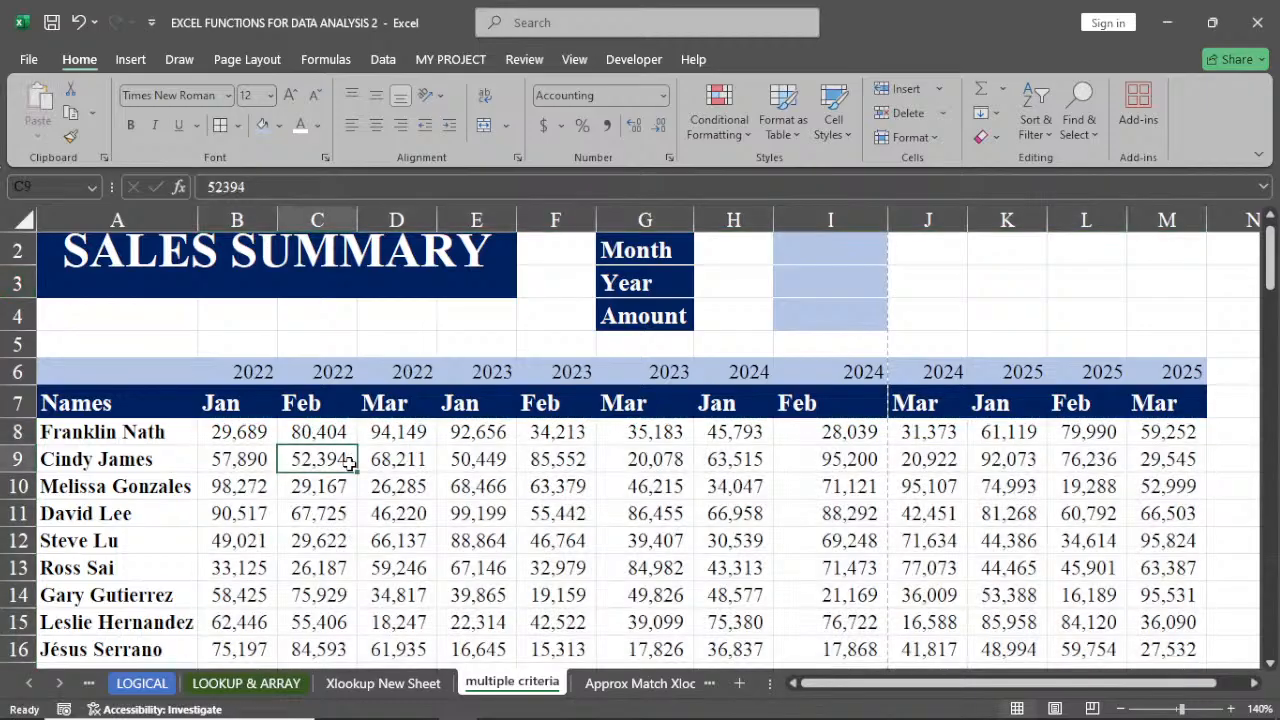
pyautogui.click(406, 505)
pyautogui.click(458, 462)
pyautogui.click(322, 462)
pyautogui.click(312, 490)
pyautogui.click(268, 515)
pyautogui.click(462, 540)
pyautogui.click(540, 490)
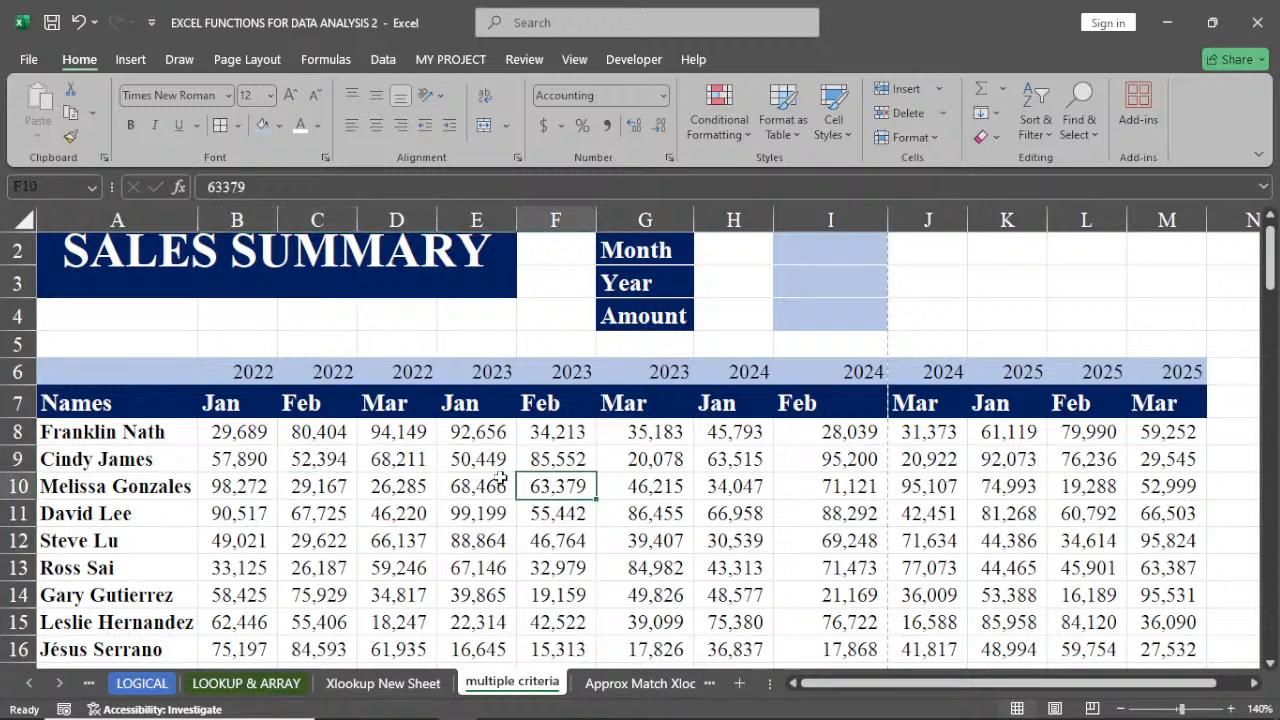
pyautogui.click(478, 488)
pyautogui.click(315, 494)
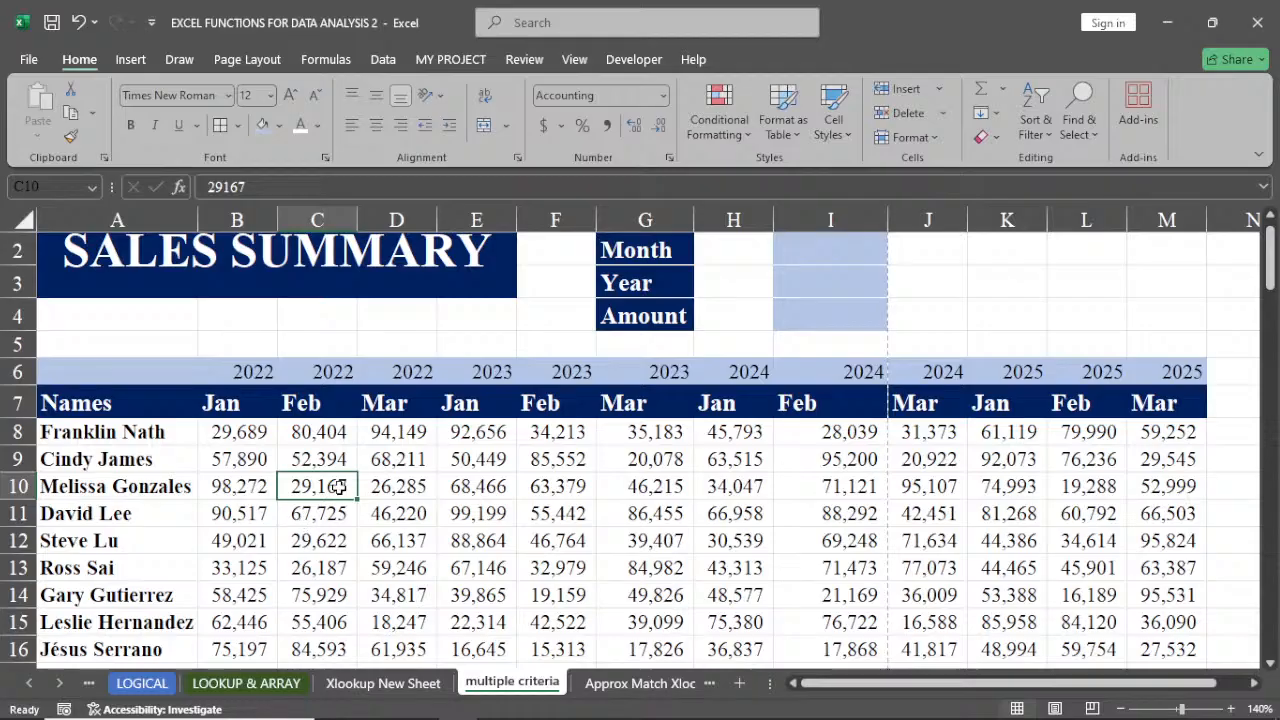
pyautogui.click(349, 438)
pyautogui.click(320, 460)
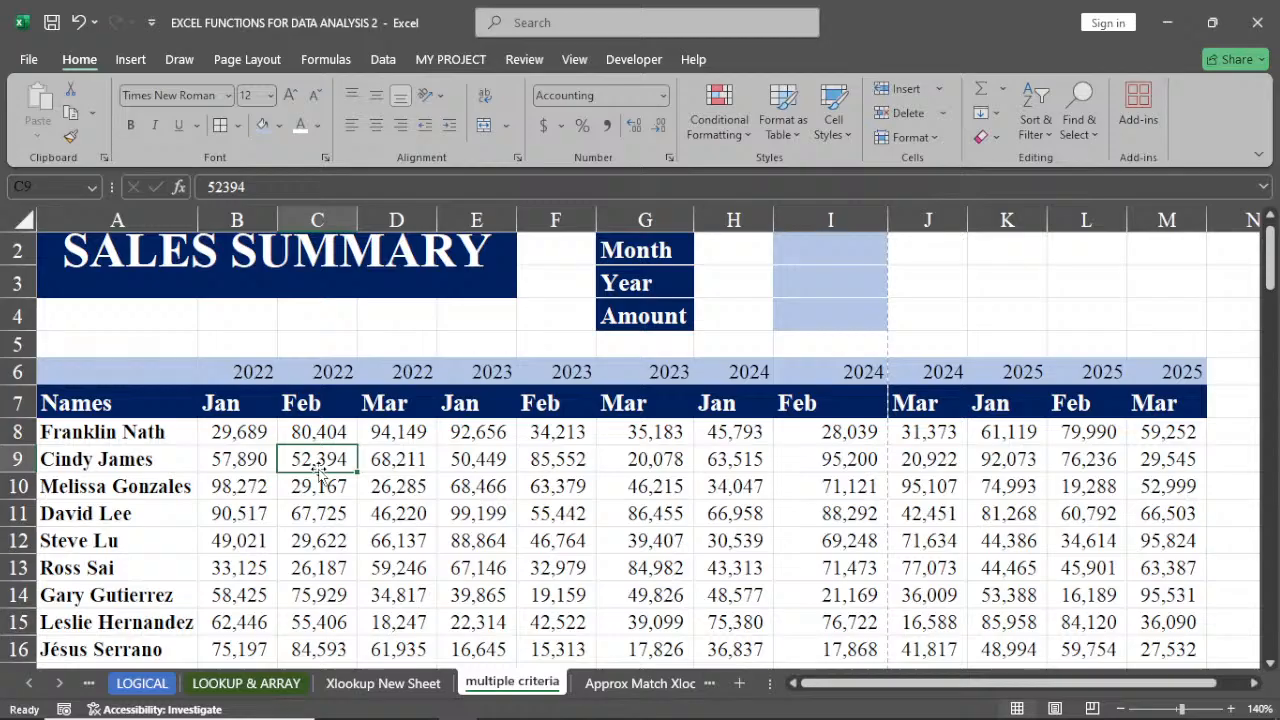
# Switch to the LOOKUP & ARRAY sheet and start a VLOOKUP in L8 that looks up O3 in A7:J5562
pyautogui.click(266, 684)
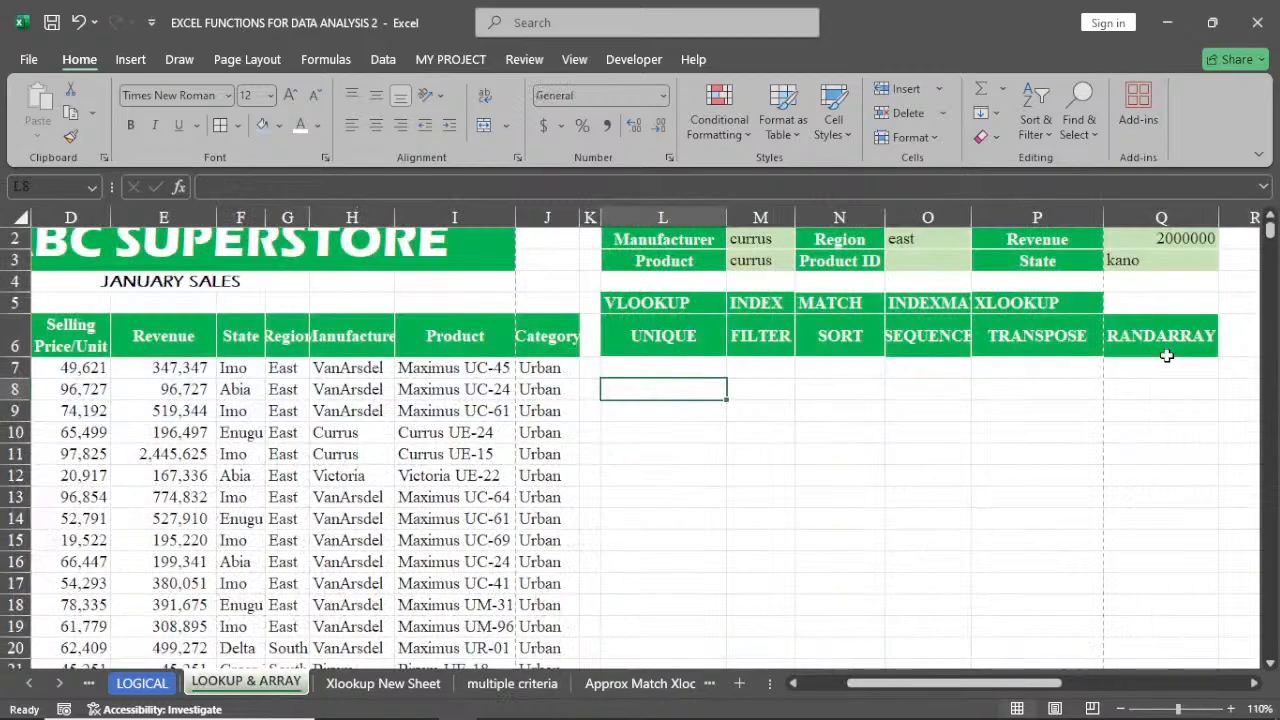
pyautogui.scroll(1, 1167, 355)
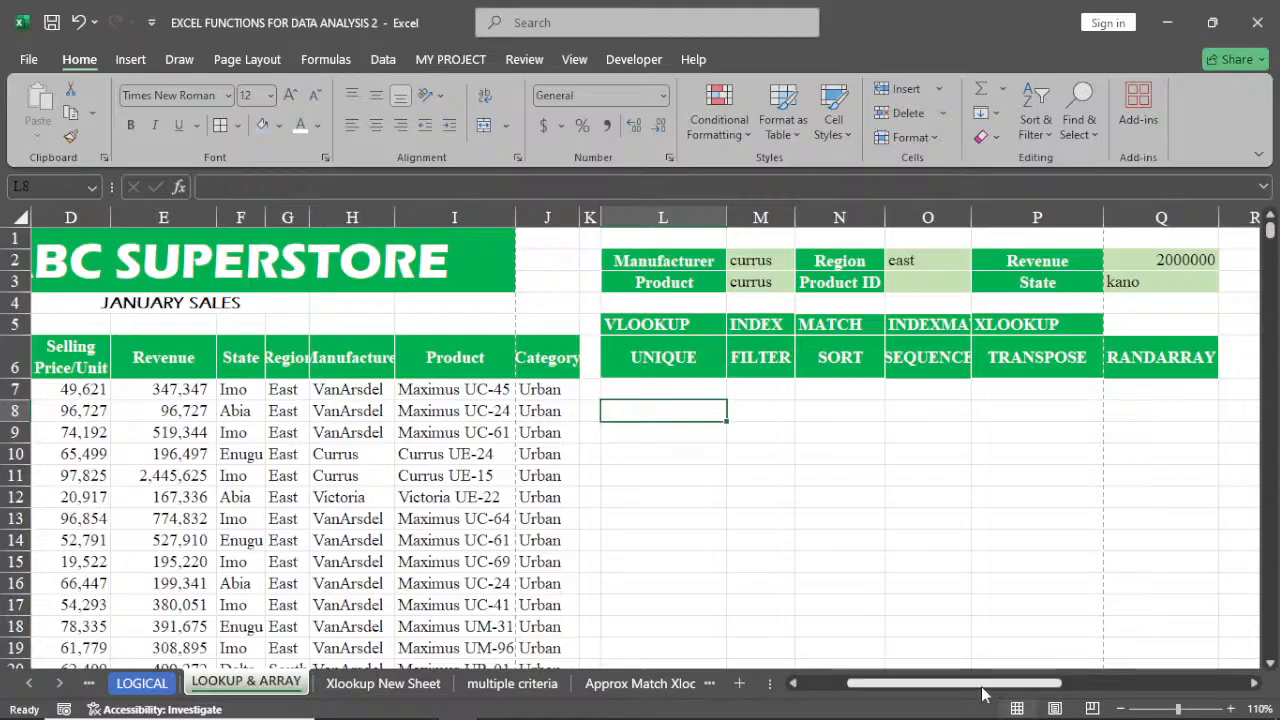
pyautogui.moveTo(985, 686); pyautogui.dragTo(925, 697)
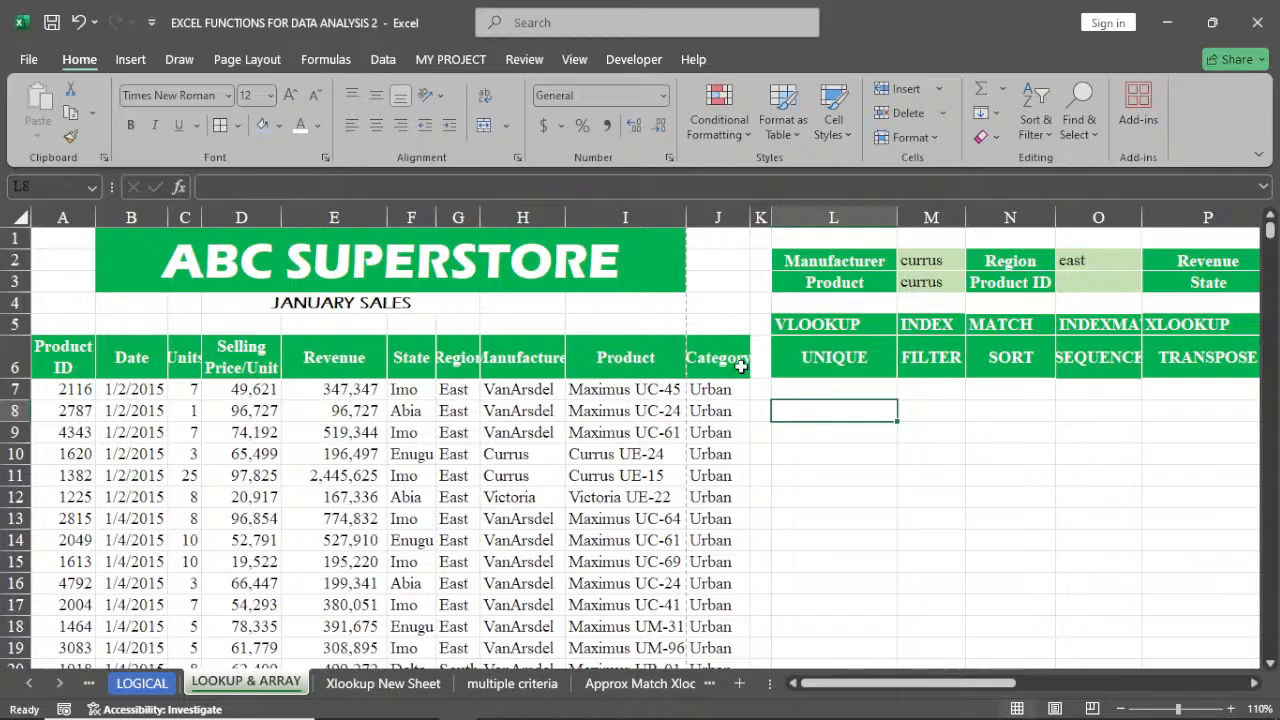
pyautogui.click(1098, 283)
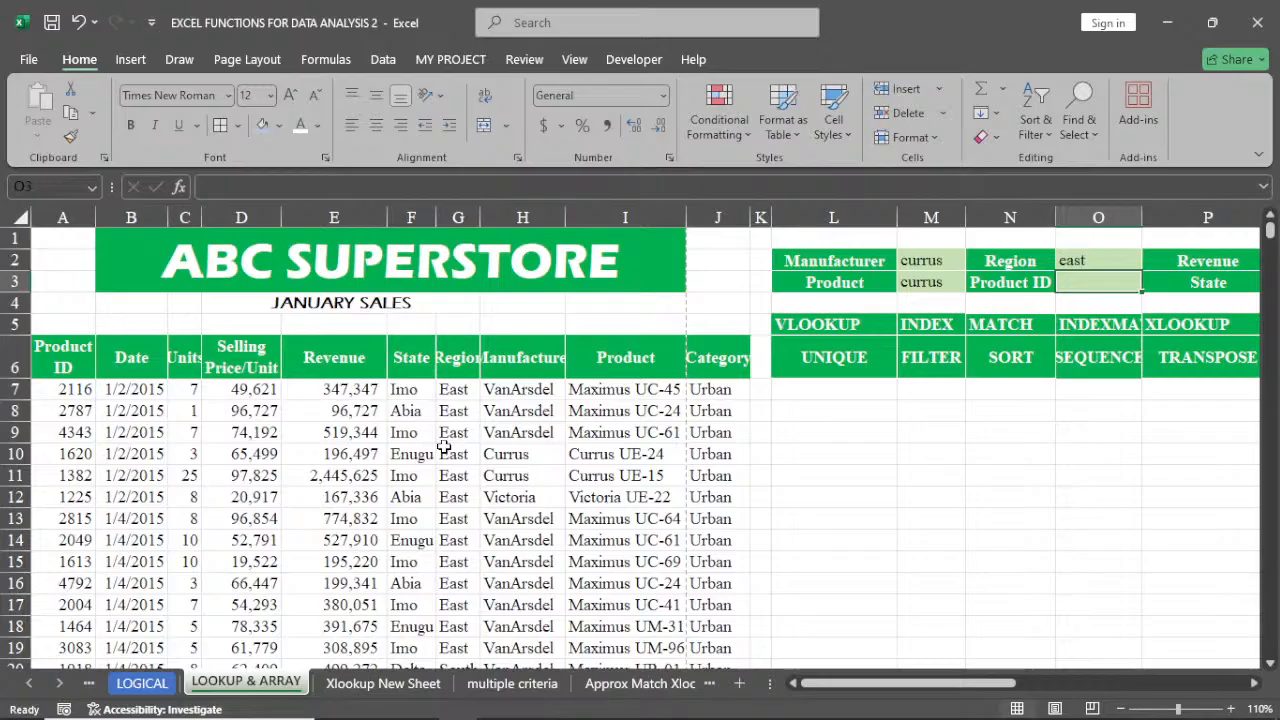
pyautogui.click(823, 410)
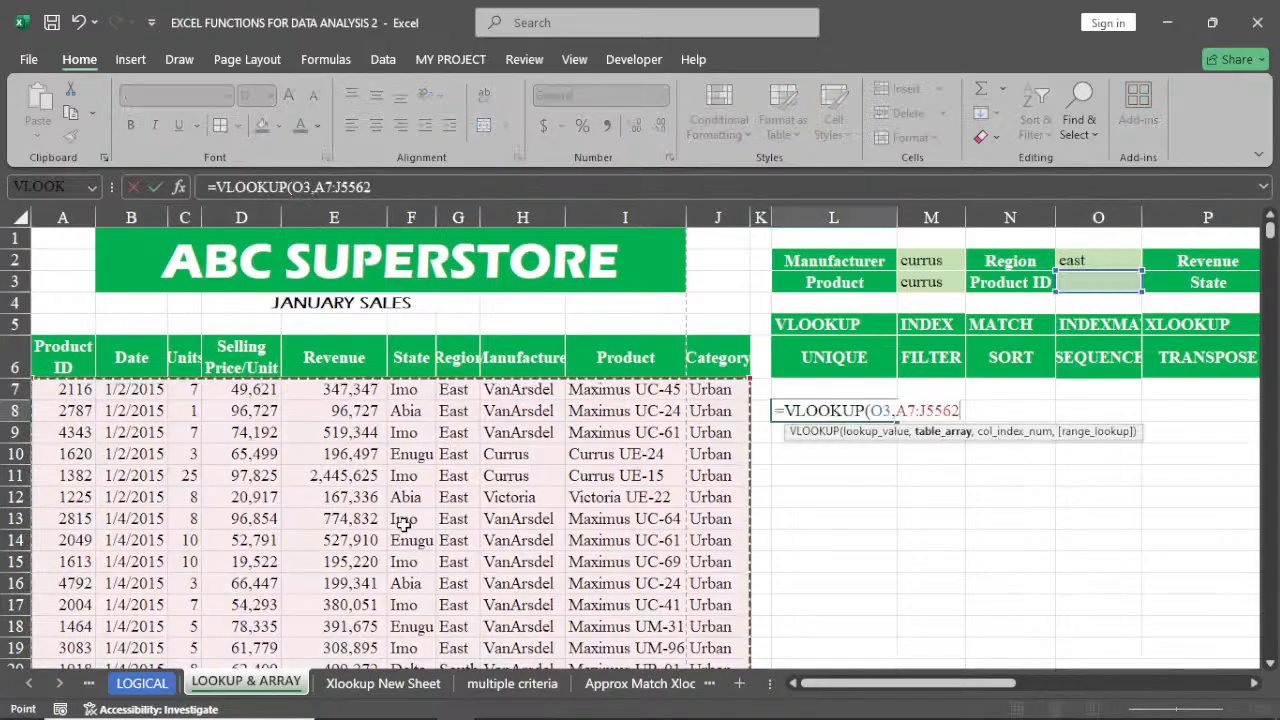
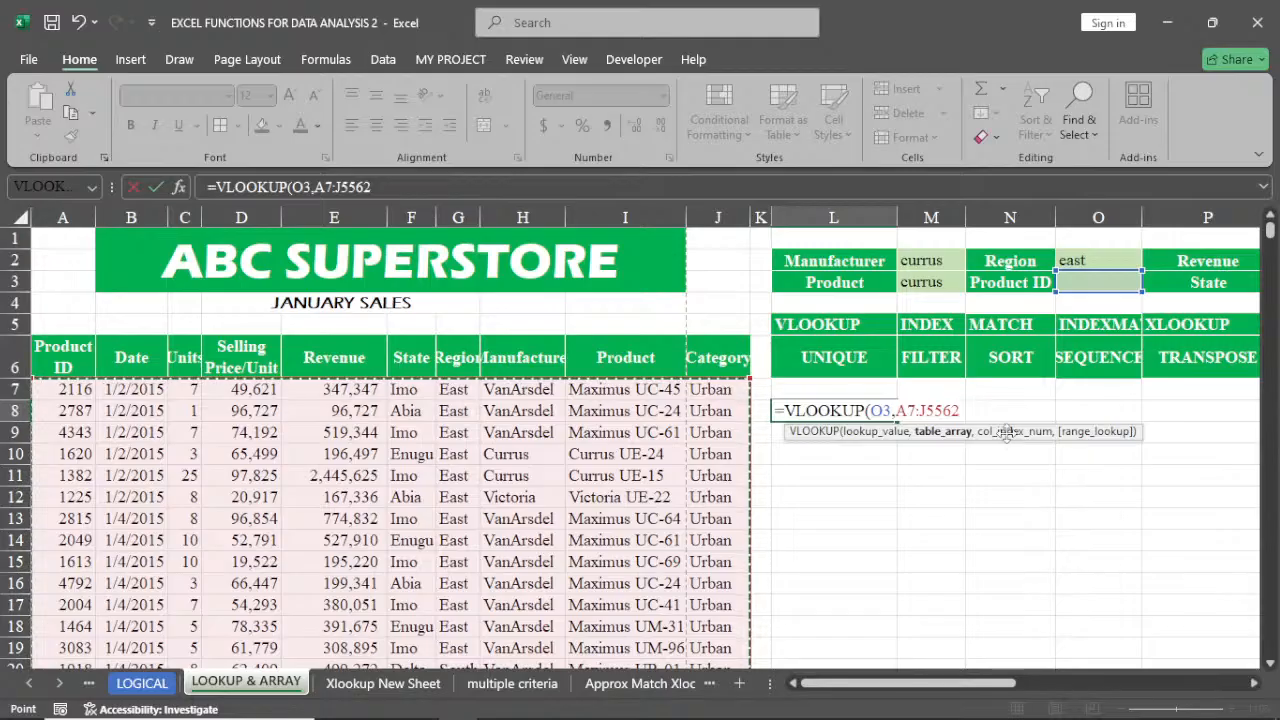
# Complete the VLOOKUP in L8 with column index 9 so it returns the product for the ID in O3
pyautogui.write(',')
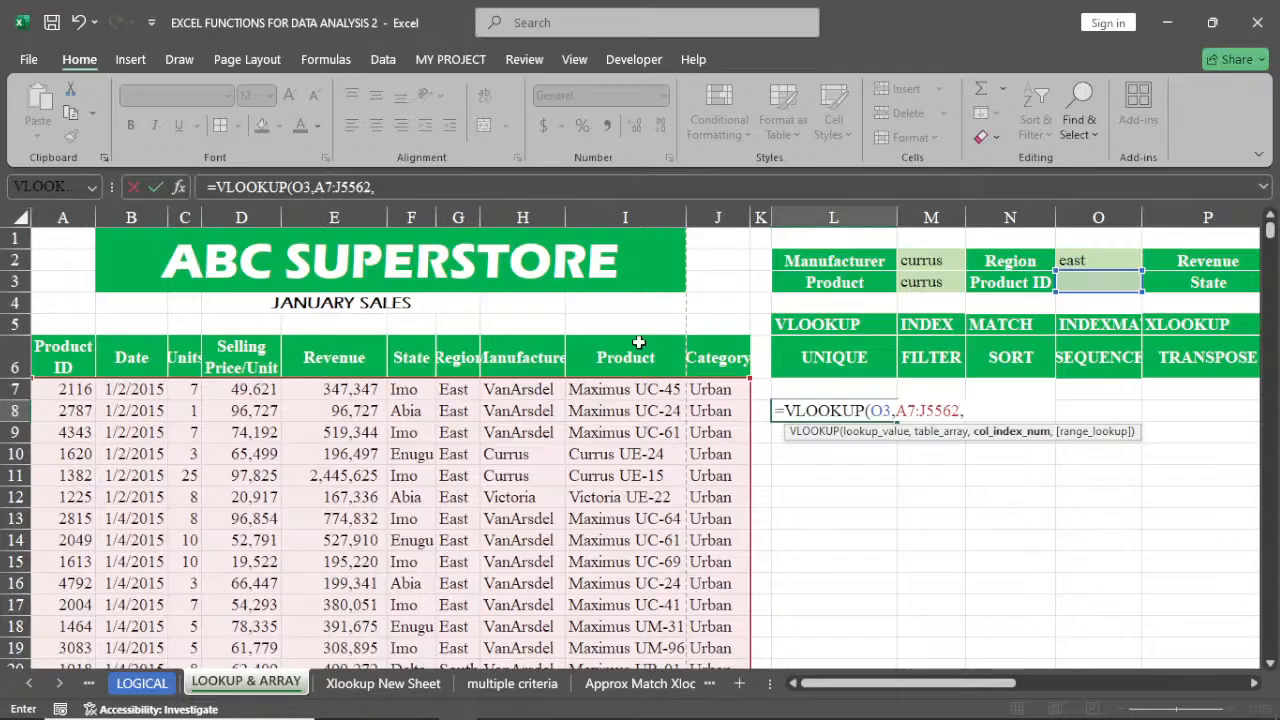
pyautogui.write('9,')
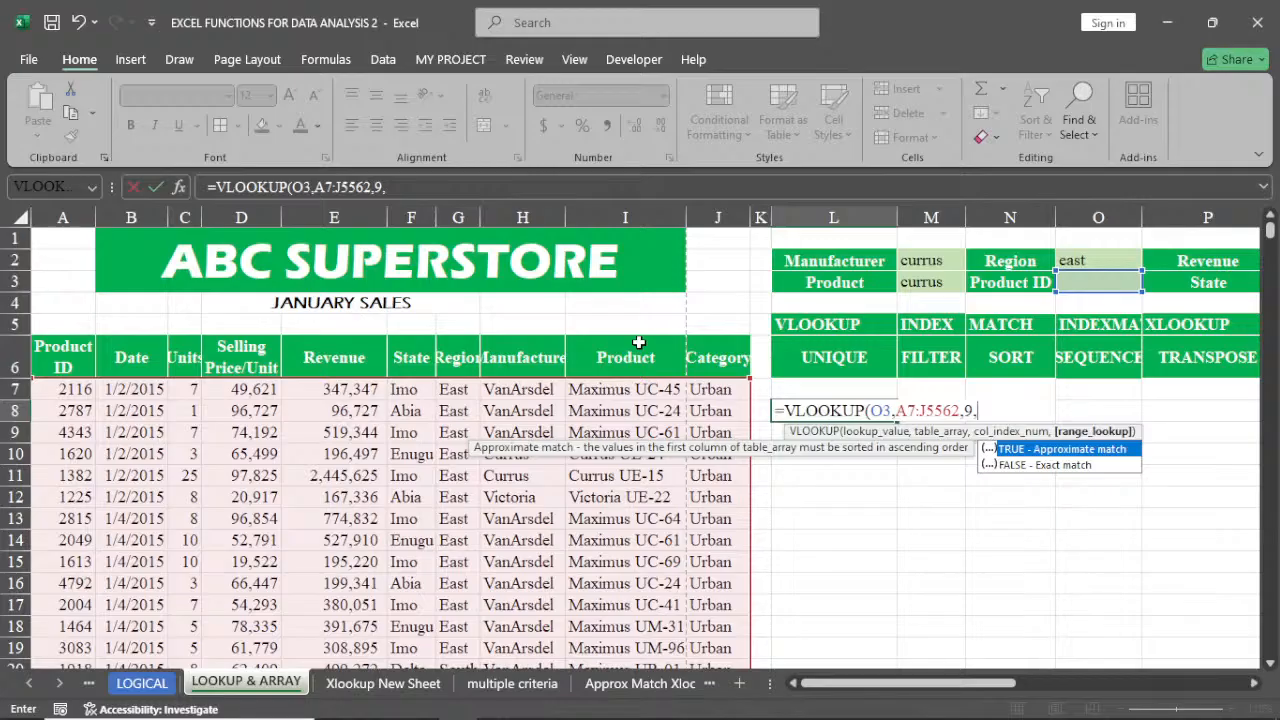
pyautogui.press('BackSpace')
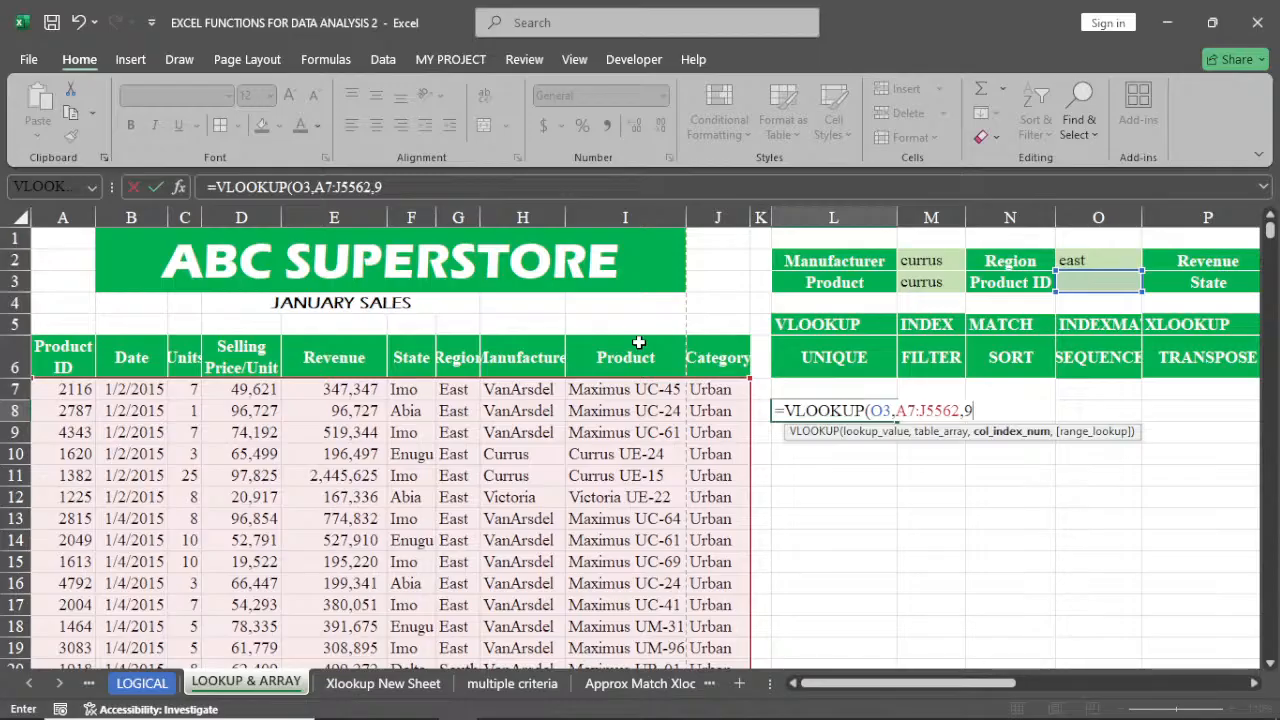
pyautogui.press('Return')
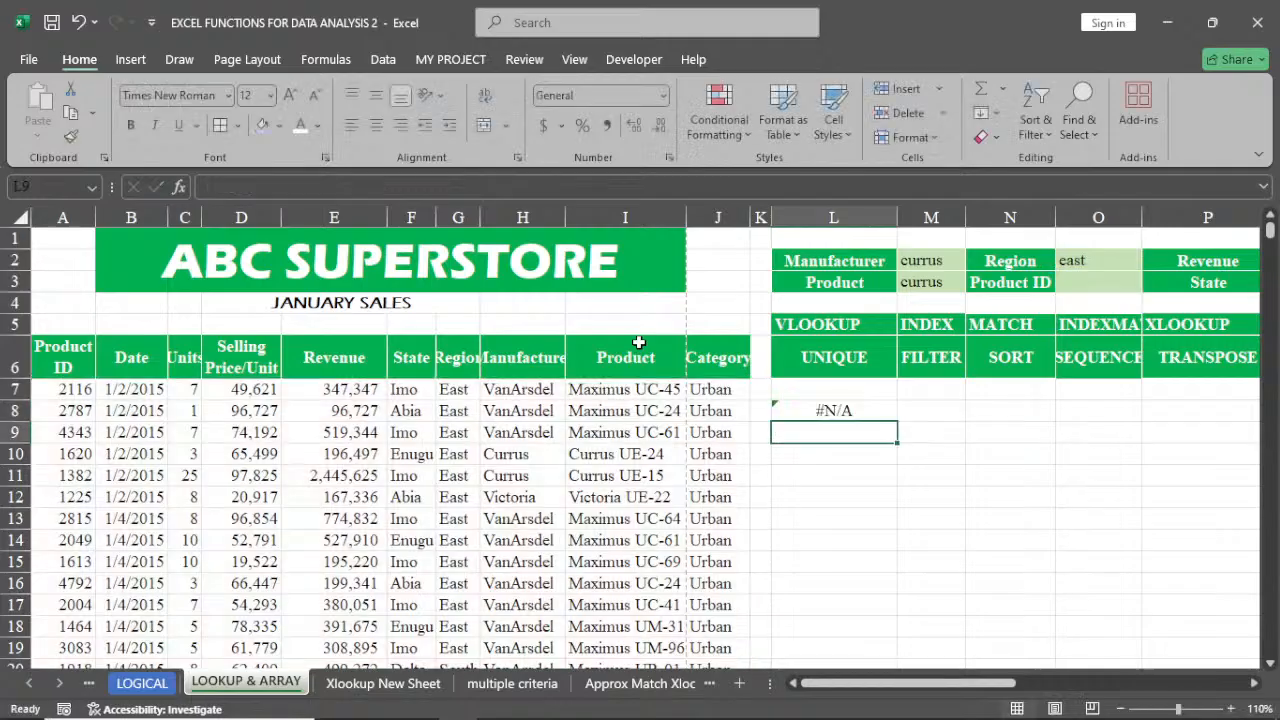
pyautogui.click(824, 413)
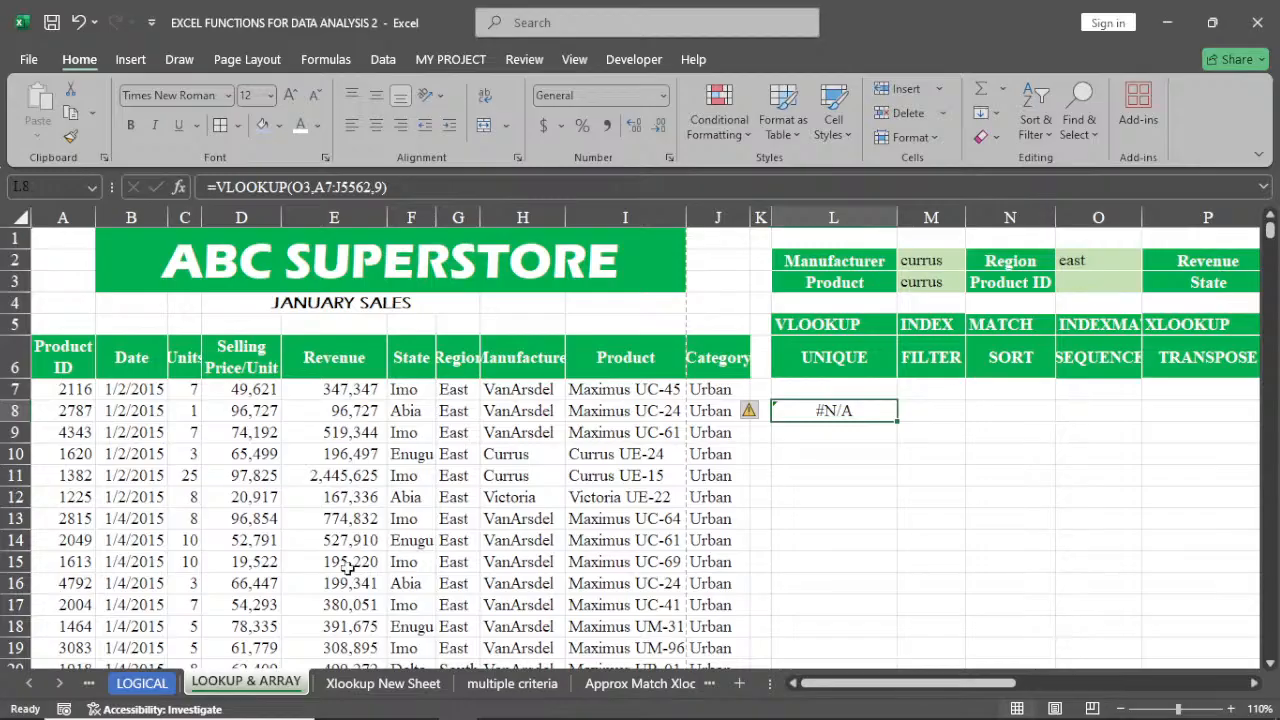
# Enter 1613 as the Product ID in O3
pyautogui.click(1100, 283)
pyautogui.write('1')
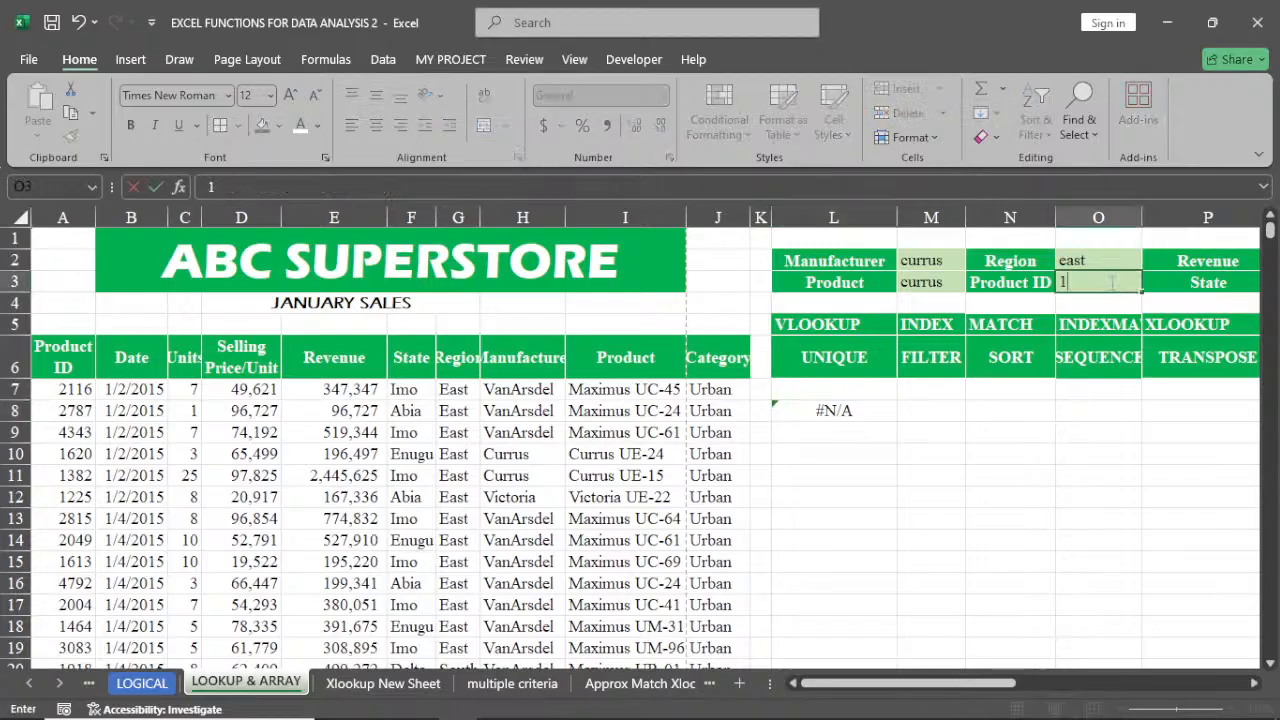
pyautogui.write('613')
pyautogui.press('Return')
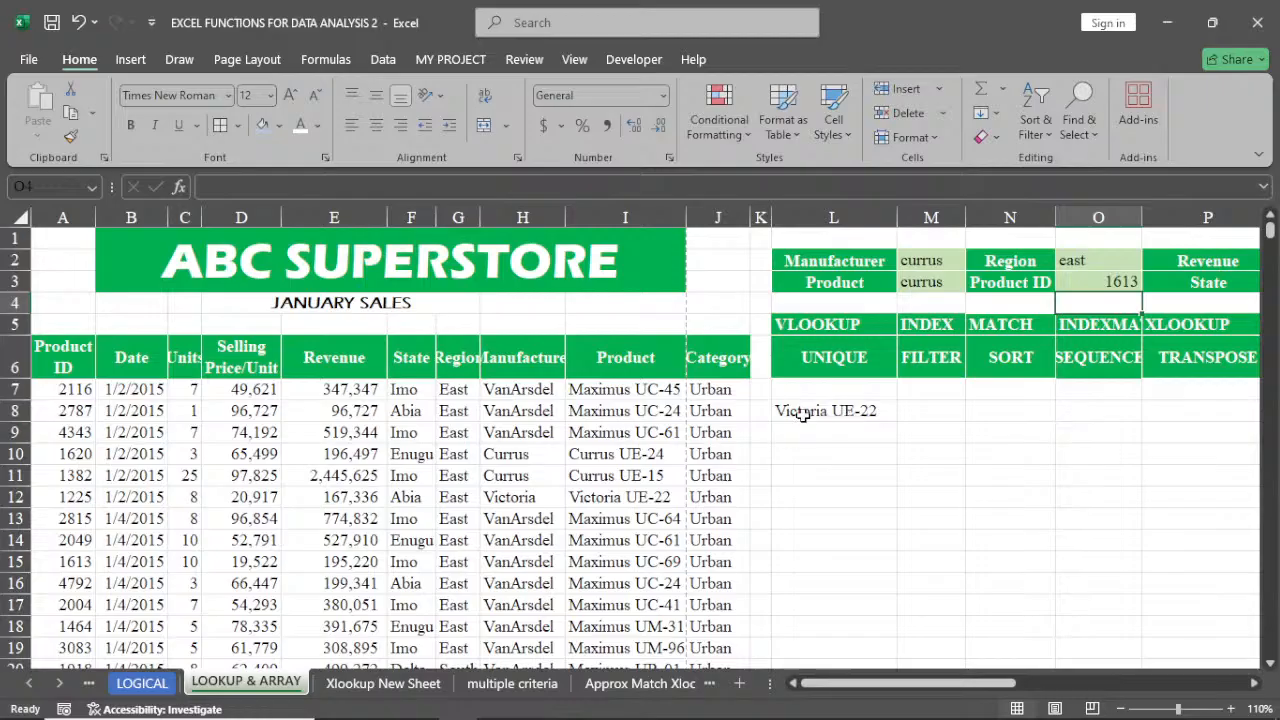
# Compare the VLOOKUP result with the matching table row and review the formula in L8
pyautogui.click(76, 562)
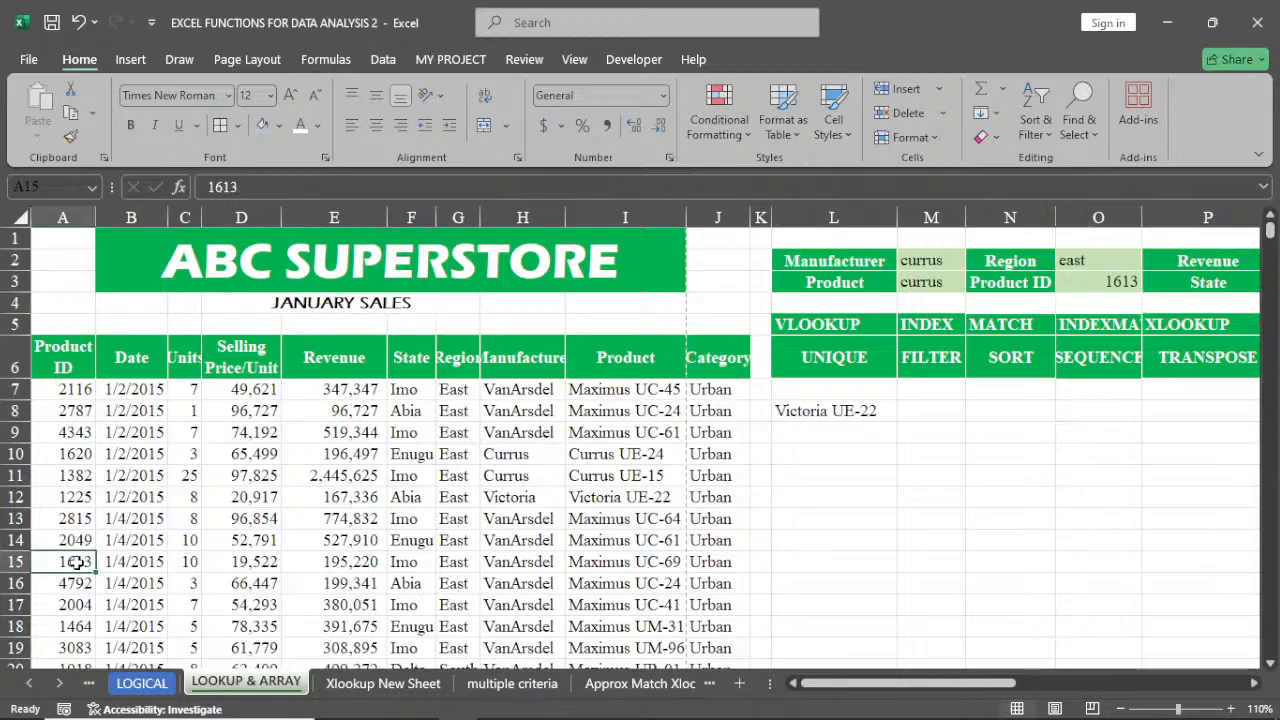
pyautogui.click(5, 562)
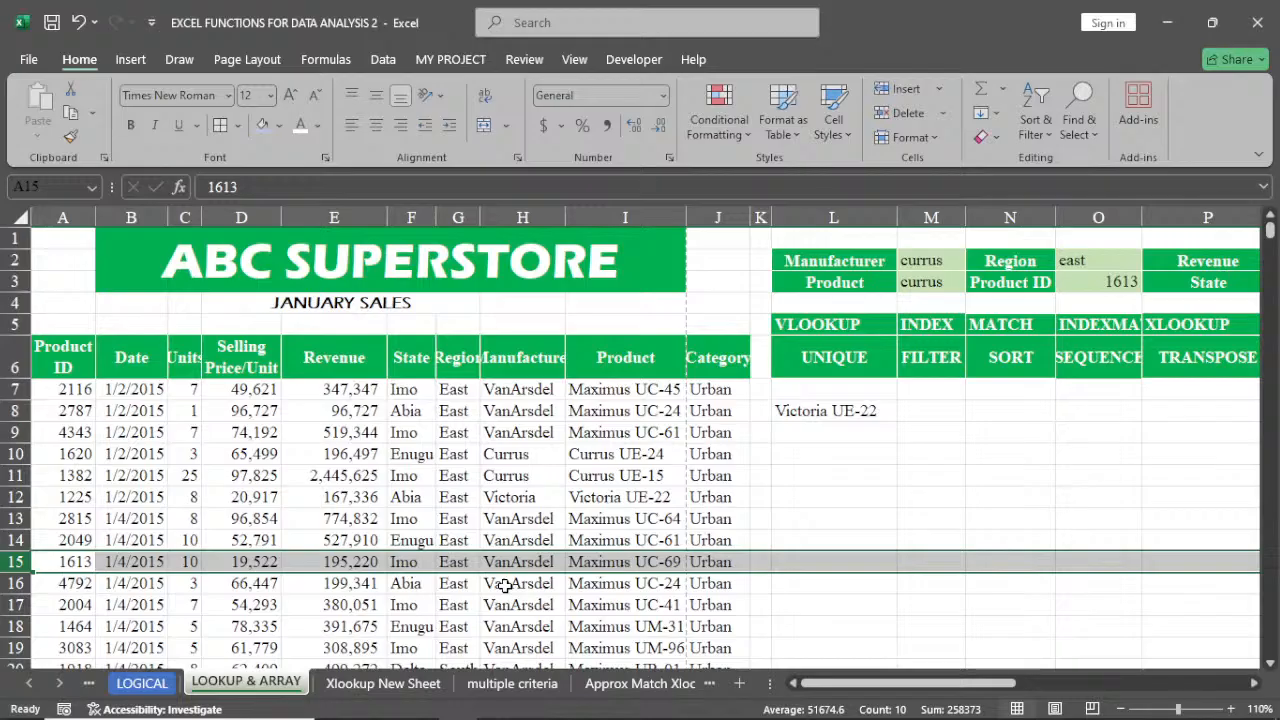
pyautogui.doubleClick(833, 409)
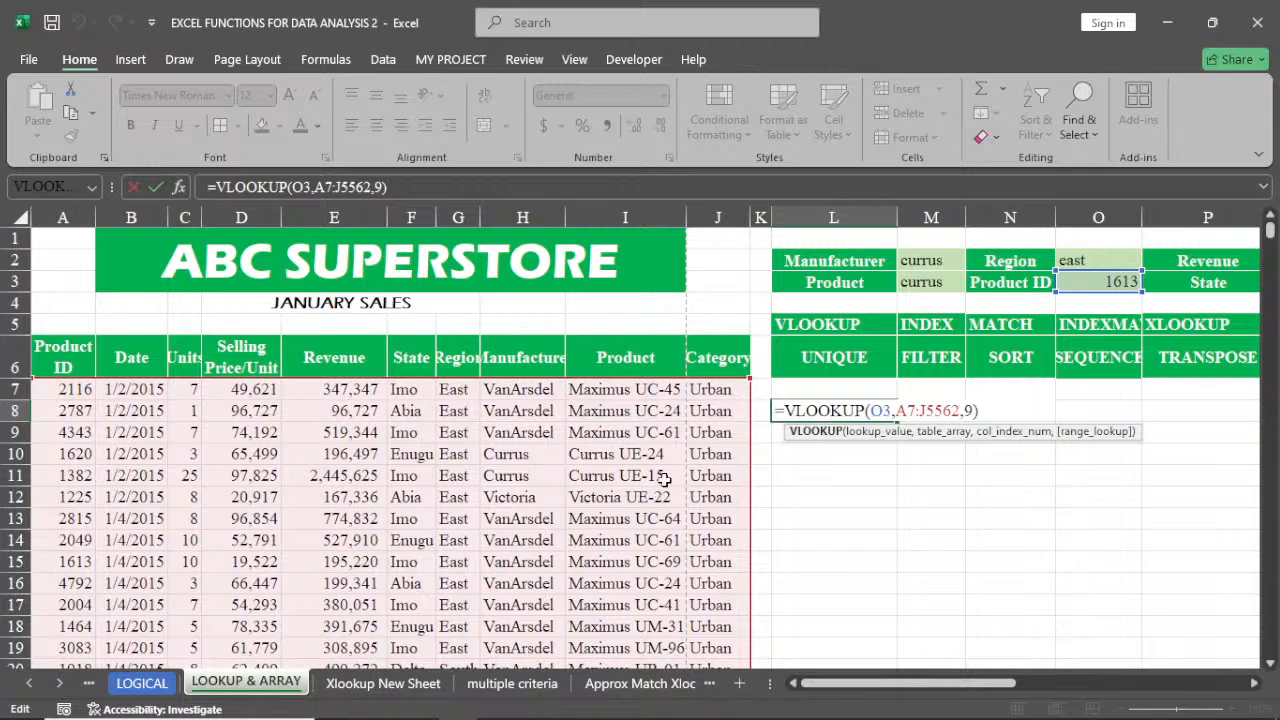
pyautogui.click(959, 400)
pyautogui.click(829, 409)
pyautogui.press('Return')
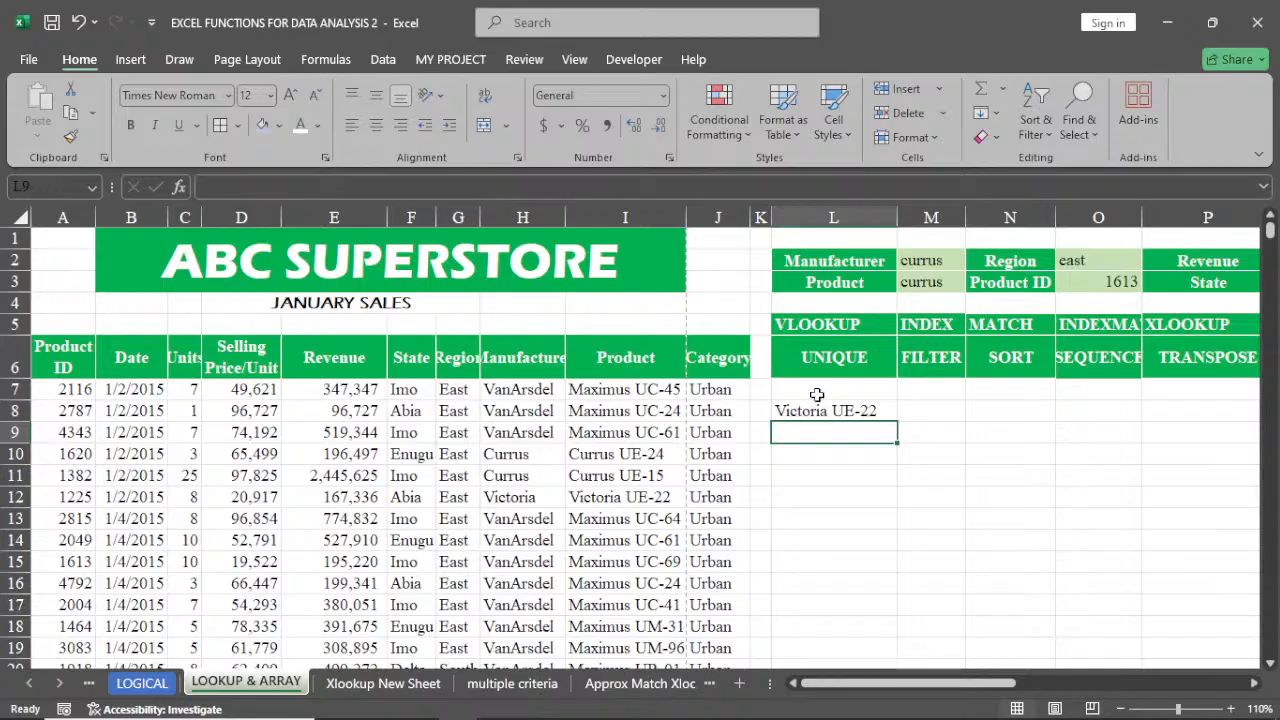
pyautogui.click(624, 490)
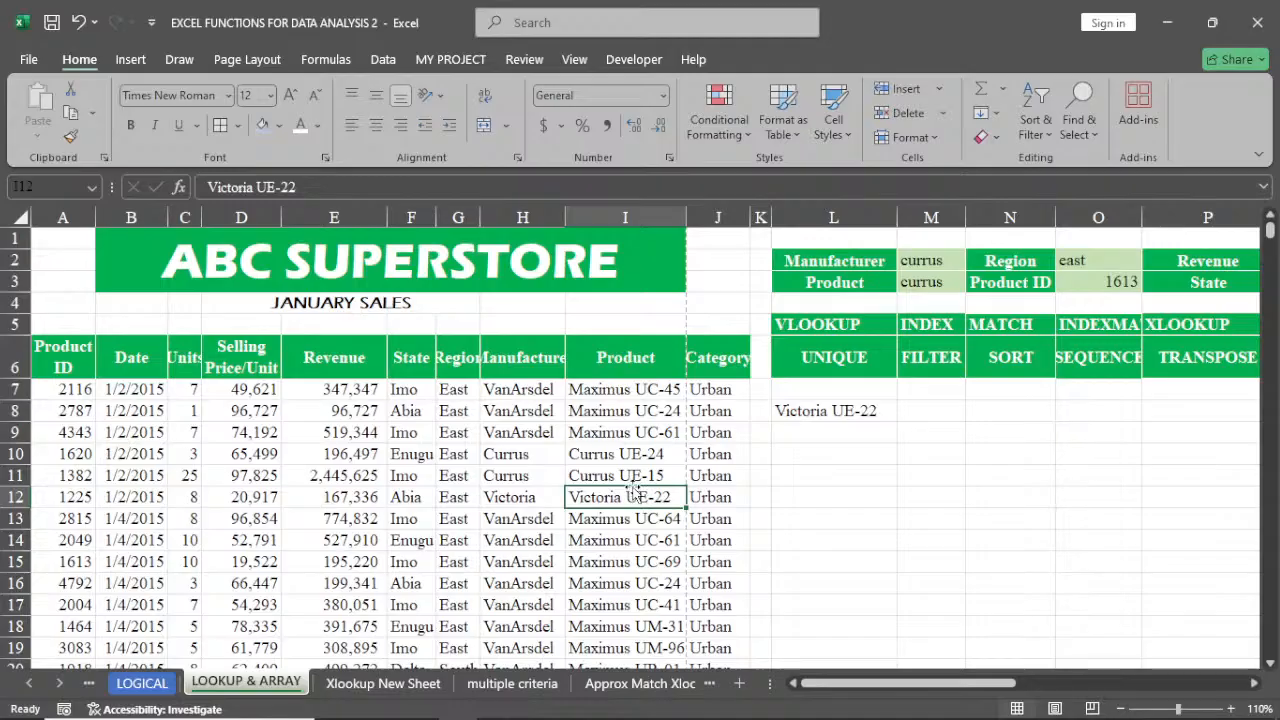
# Change the Product ID in O3 to 2116
pyautogui.click(1114, 284)
pyautogui.write('211')
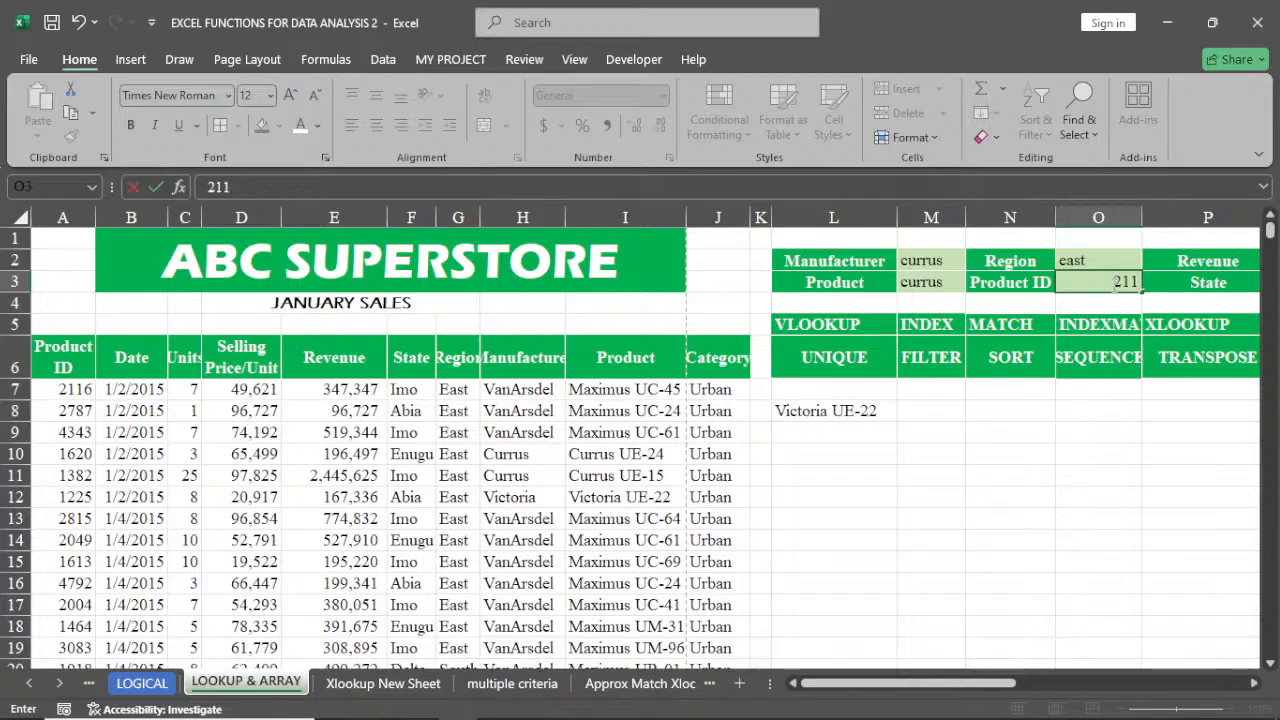
pyautogui.write('6')
pyautogui.press('Return')
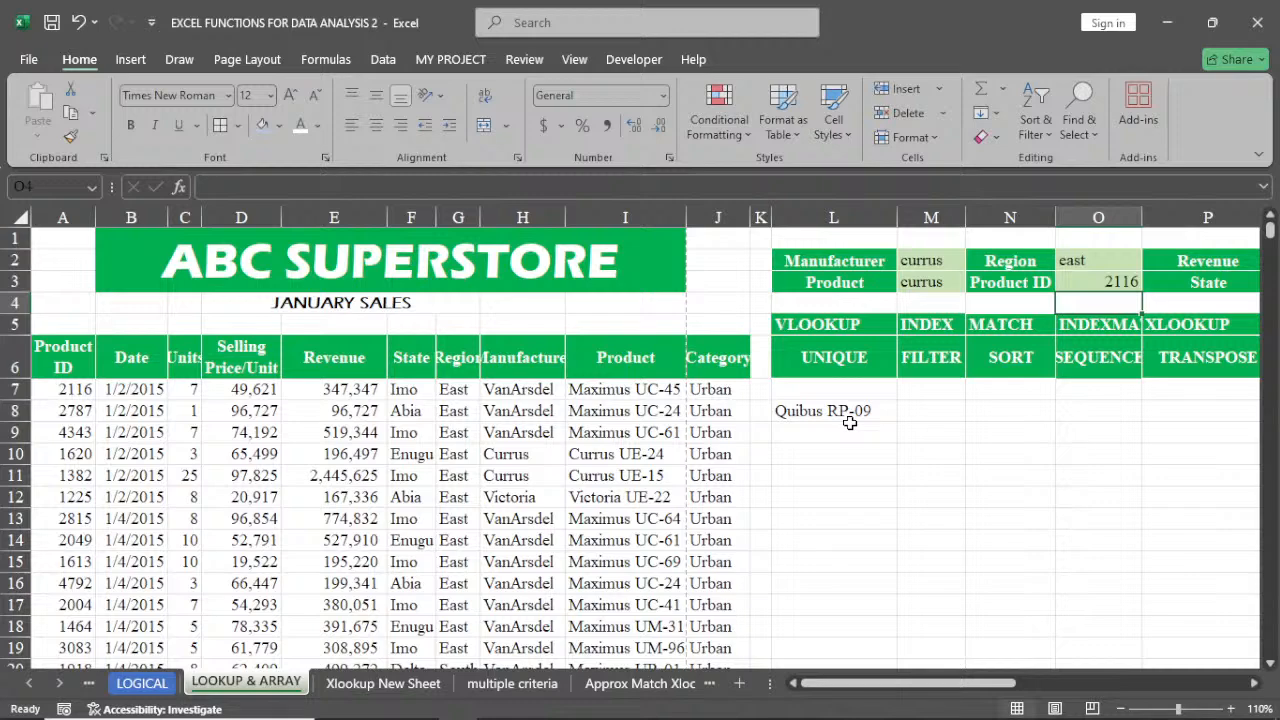
pyautogui.click(849, 410)
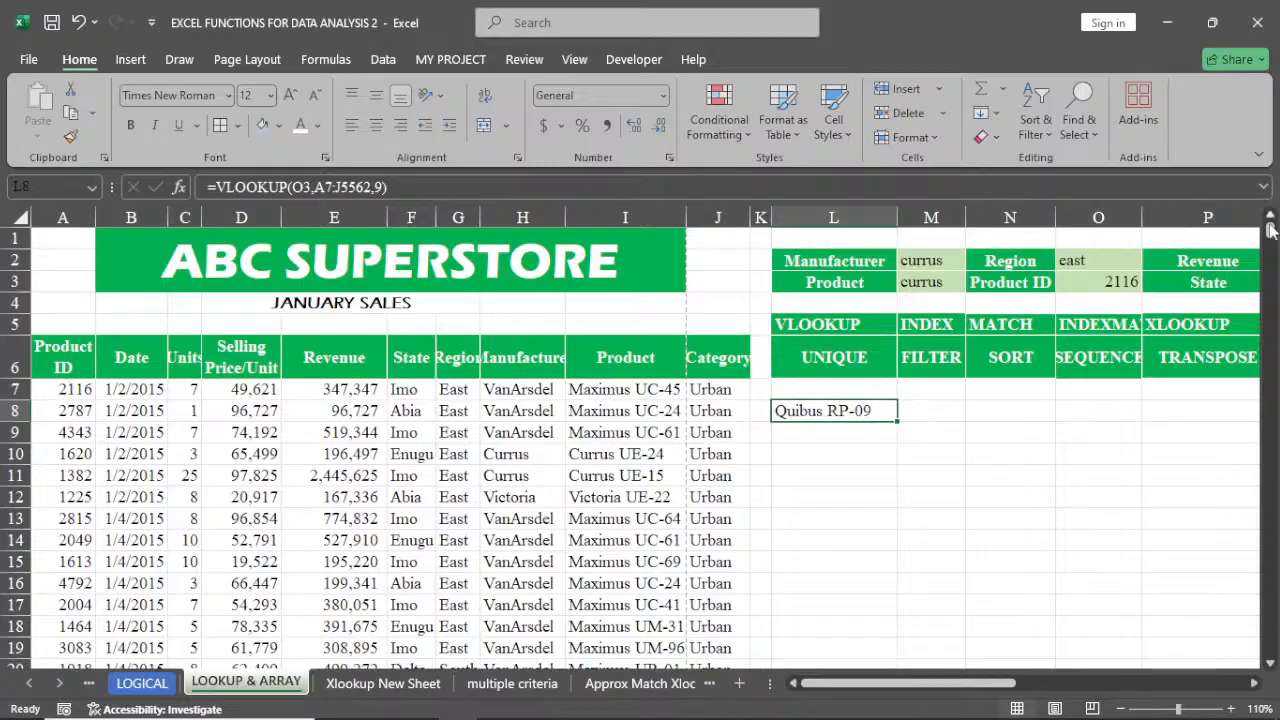
# Jump to the last row of the data table and back to the top to check its extent
pyautogui.moveTo(1270, 230); pyautogui.dragTo(1270, 233)
pyautogui.click(245, 475)
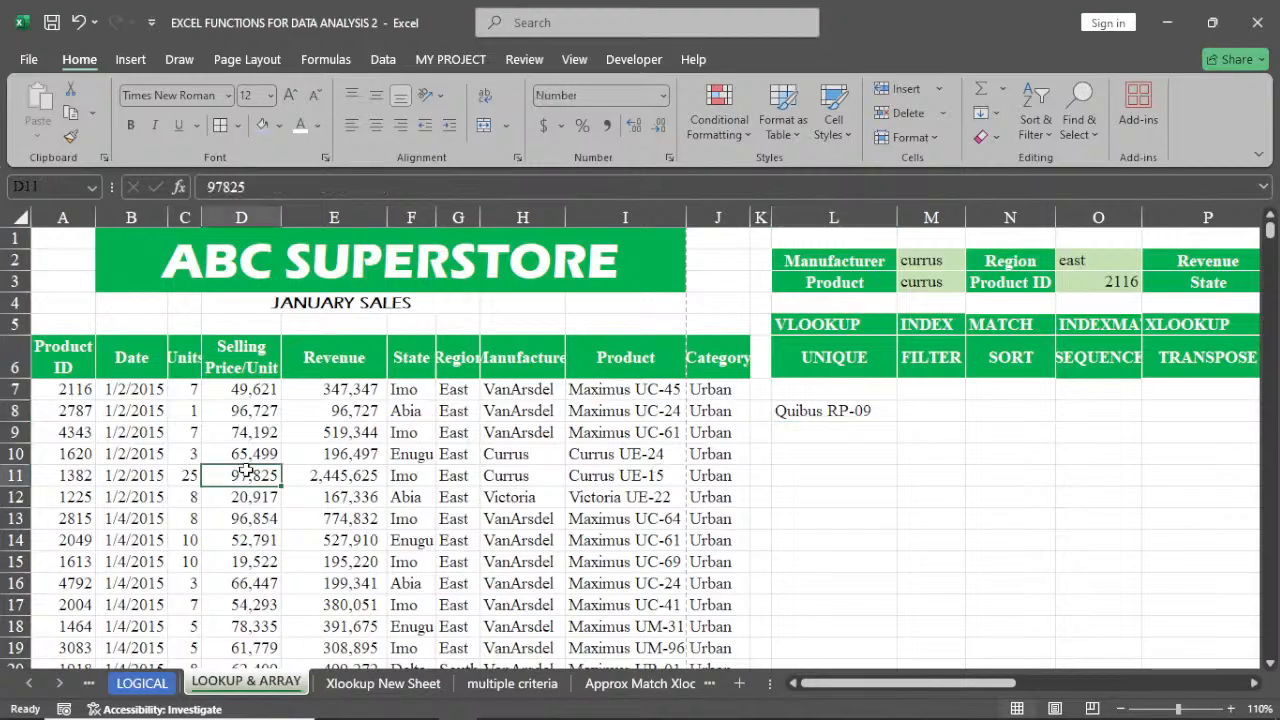
pyautogui.hotkey('ctrl', 'Down')
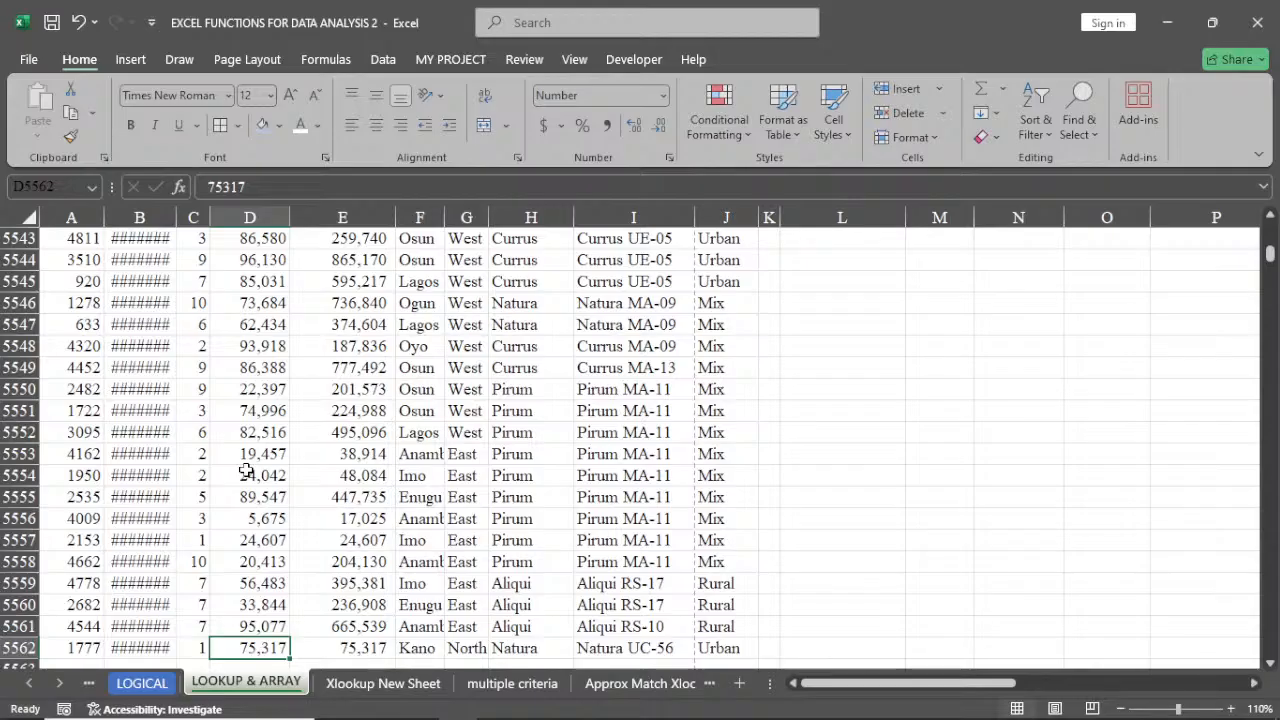
pyautogui.hotkey('ctrl', 'Up')
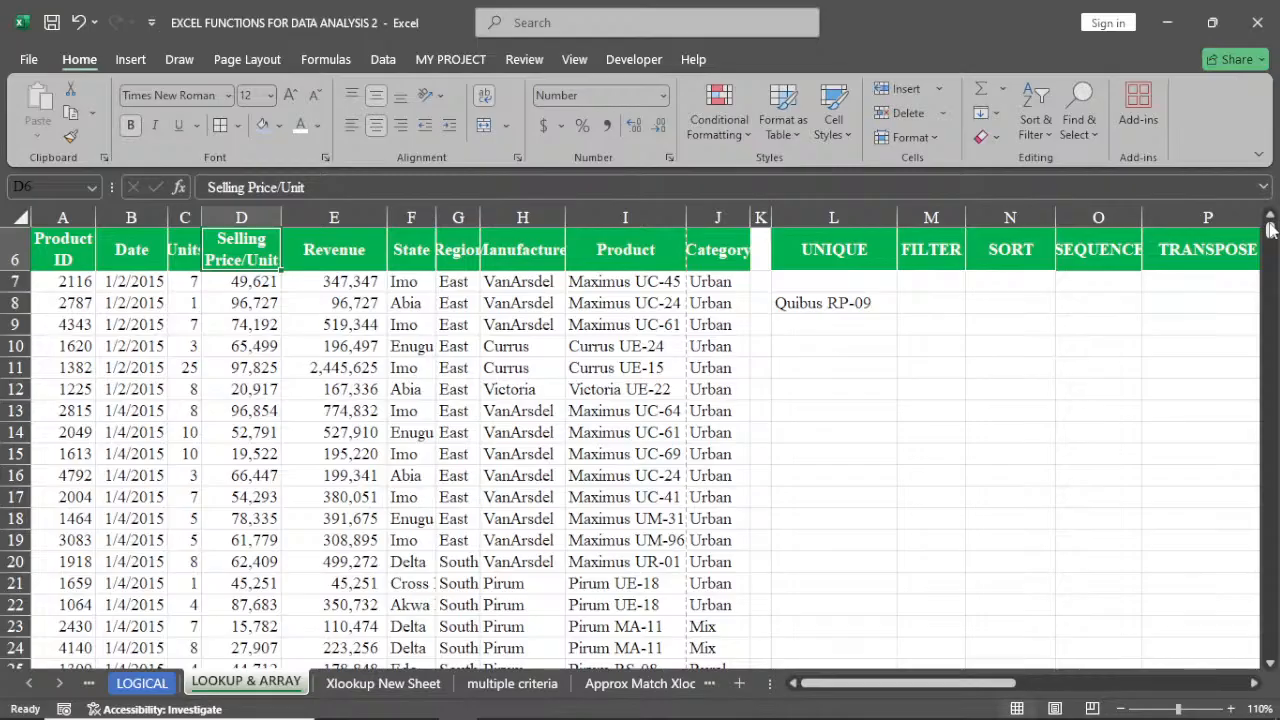
pyautogui.moveTo(1271, 229); pyautogui.dragTo(1268, 201)
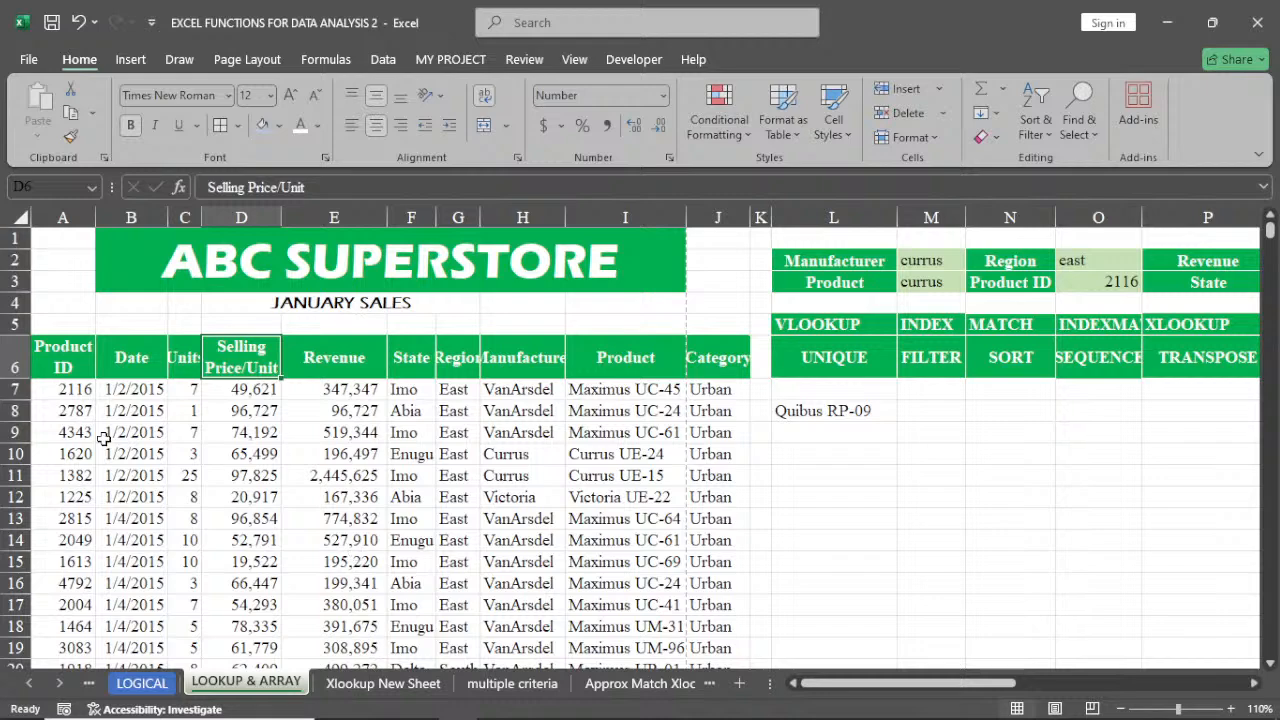
# Turn on AutoFilter for the data table's header row
pyautogui.click(73, 372)
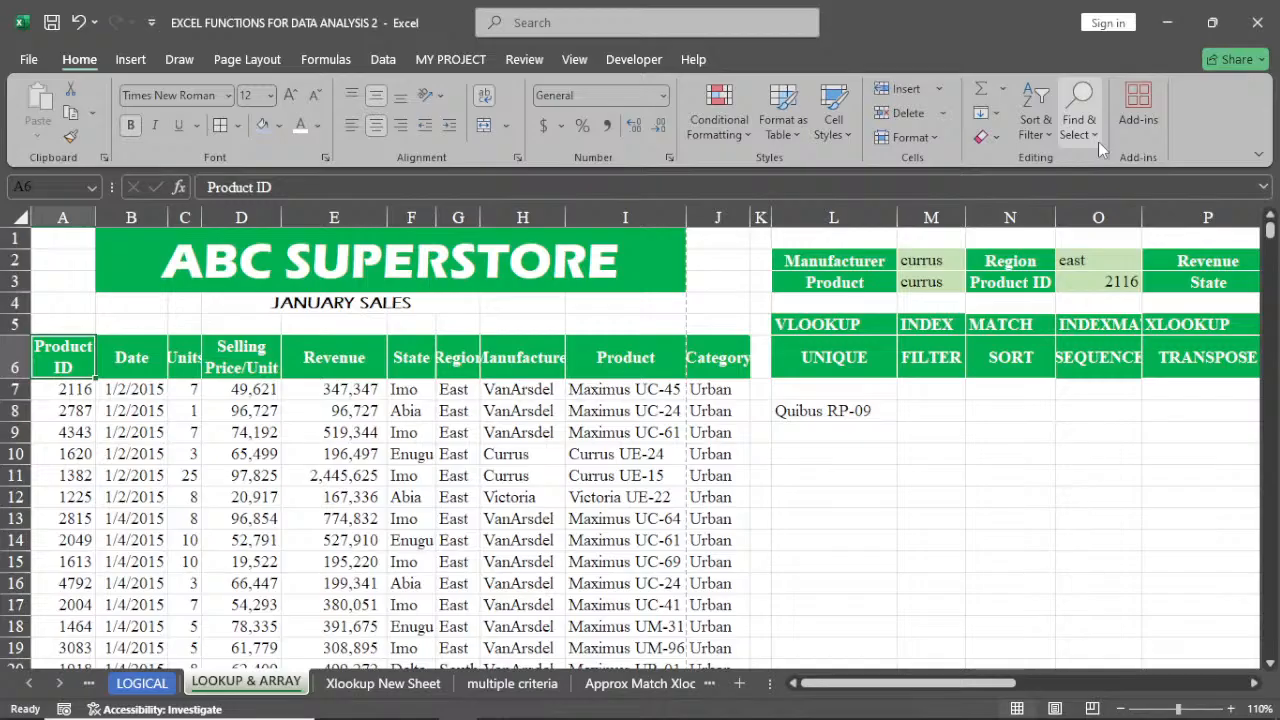
pyautogui.click(1035, 120)
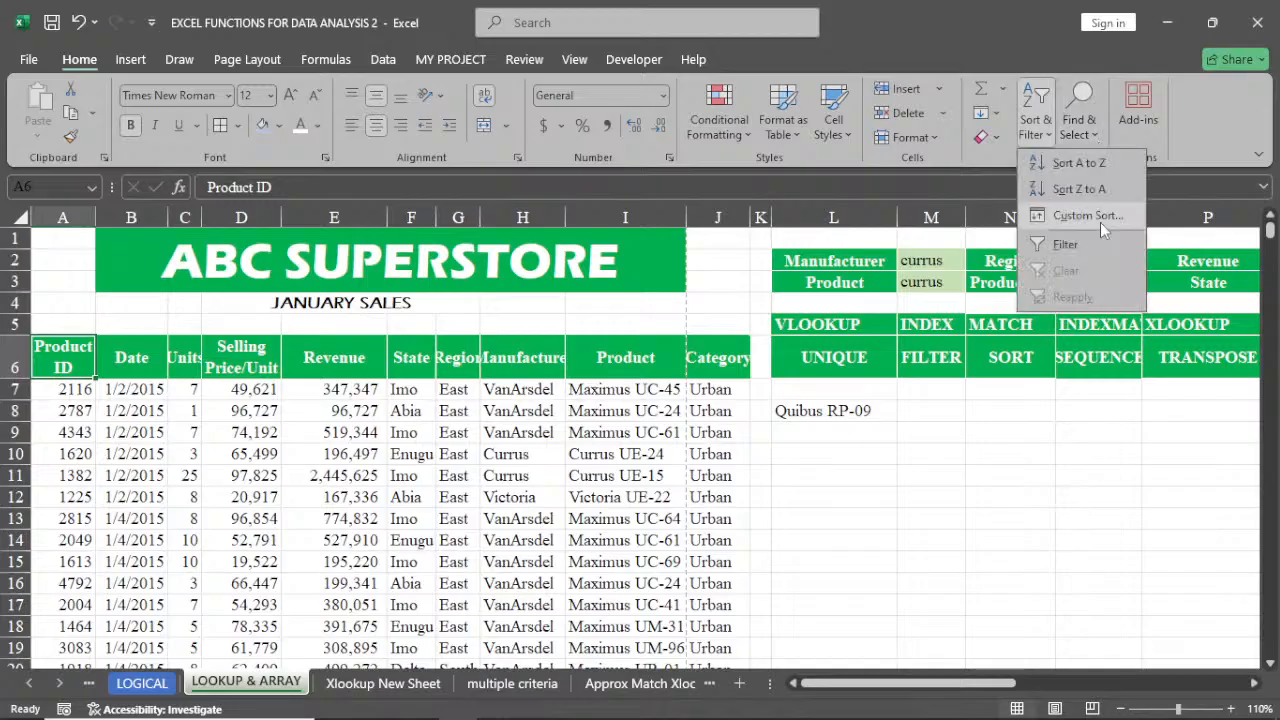
pyautogui.click(1065, 244)
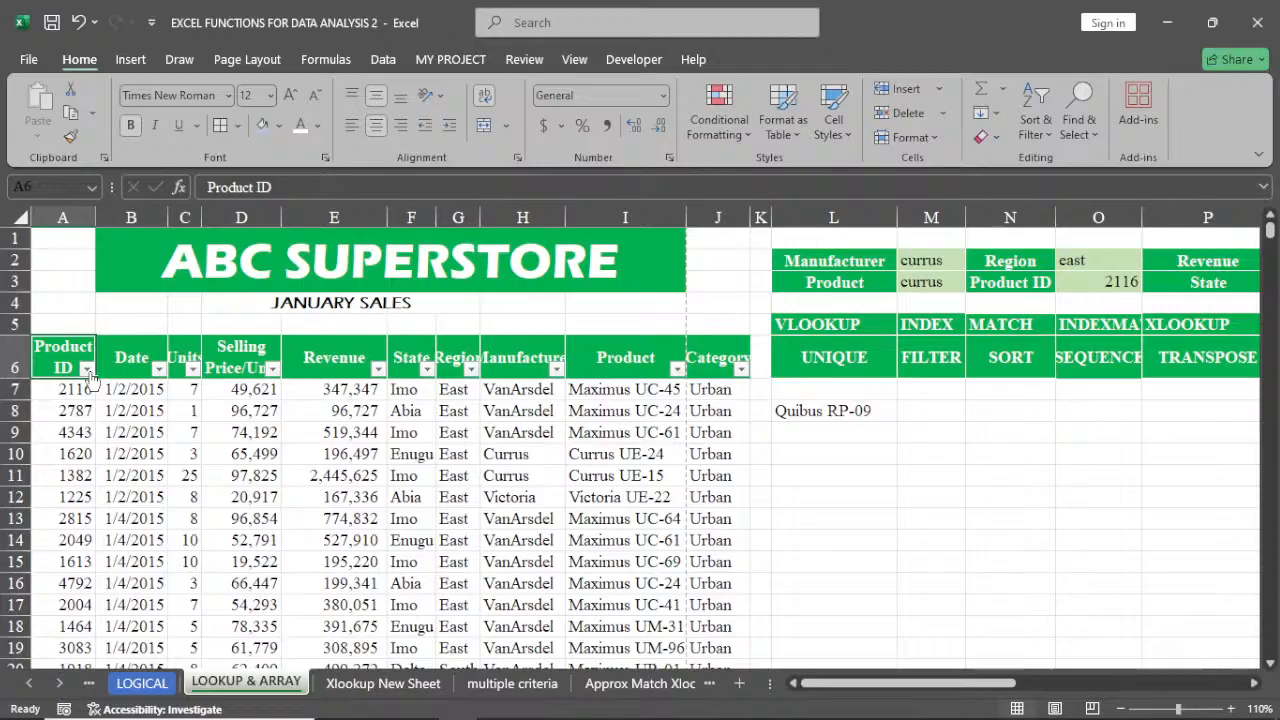
# Filter the Product ID column to show only product ID 506
pyautogui.click(87, 369)
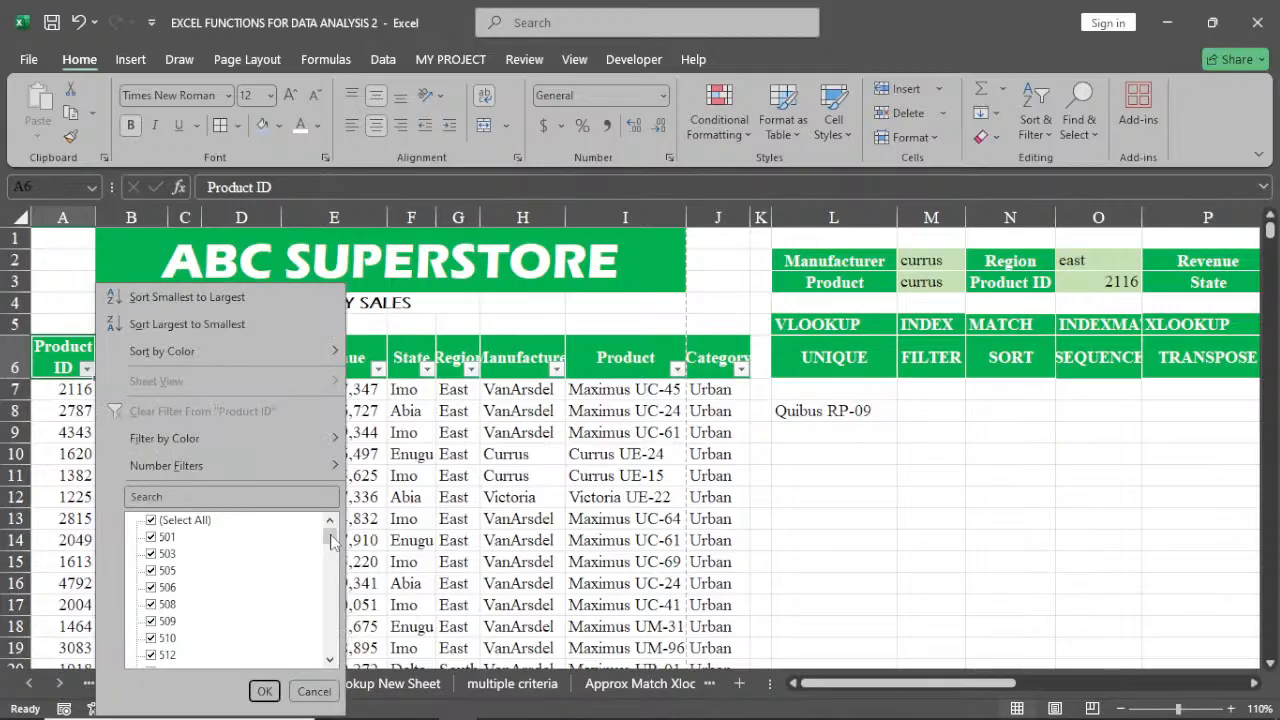
pyautogui.moveTo(331, 535); pyautogui.dragTo(344, 499)
pyautogui.moveTo(324, 548); pyautogui.dragTo(345, 528)
pyautogui.moveTo(330, 534); pyautogui.dragTo(338, 574)
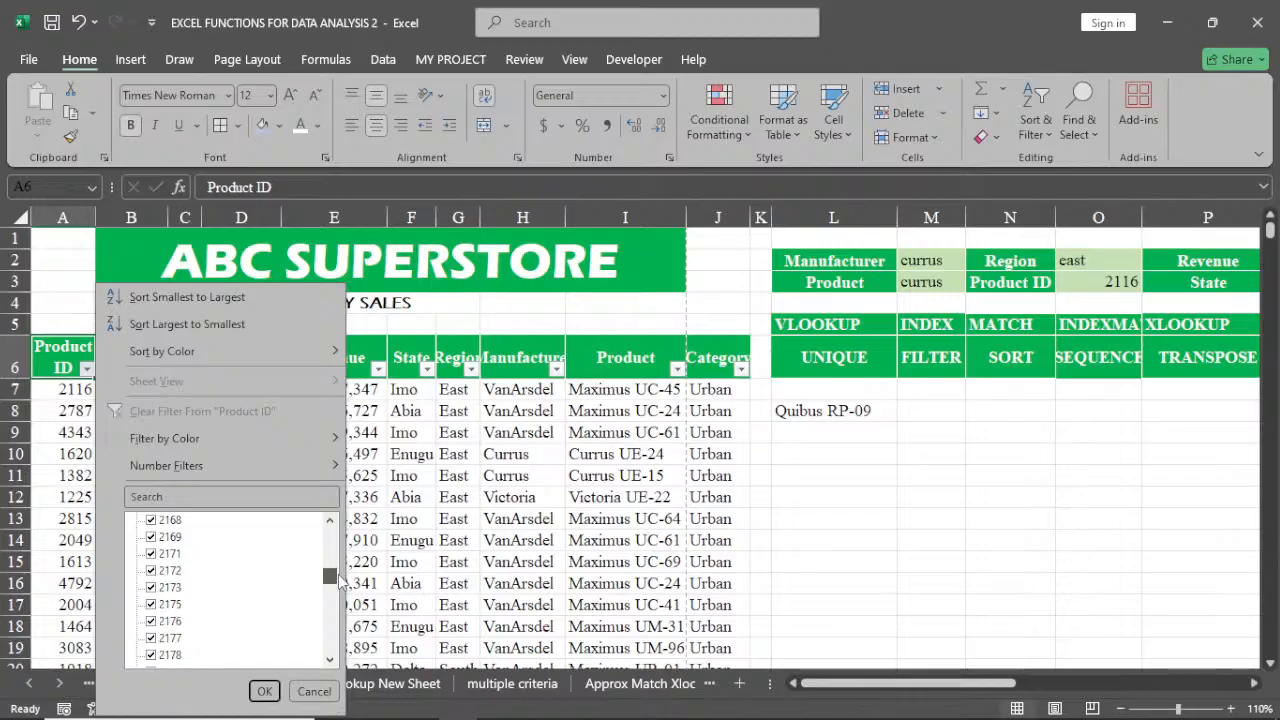
pyautogui.click(330, 522)
pyautogui.click(330, 521)
pyautogui.click(330, 521)
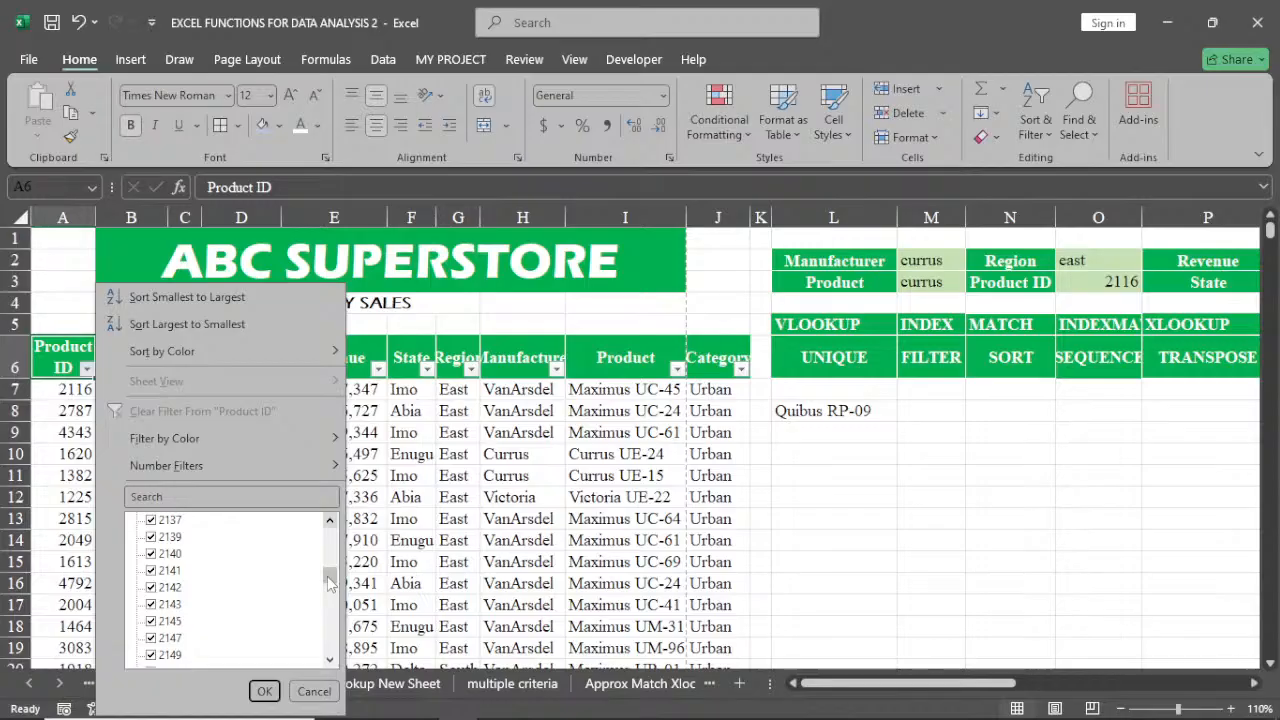
pyautogui.moveTo(330, 585); pyautogui.dragTo(331, 583)
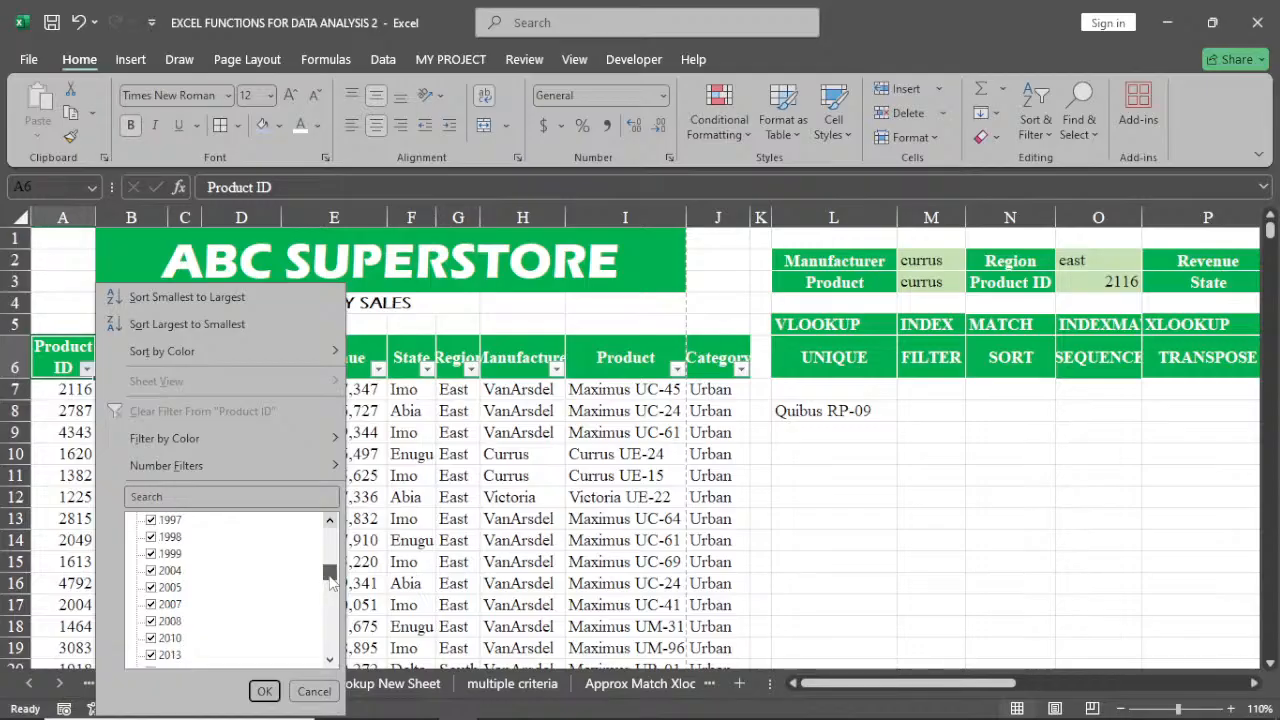
pyautogui.click(333, 662)
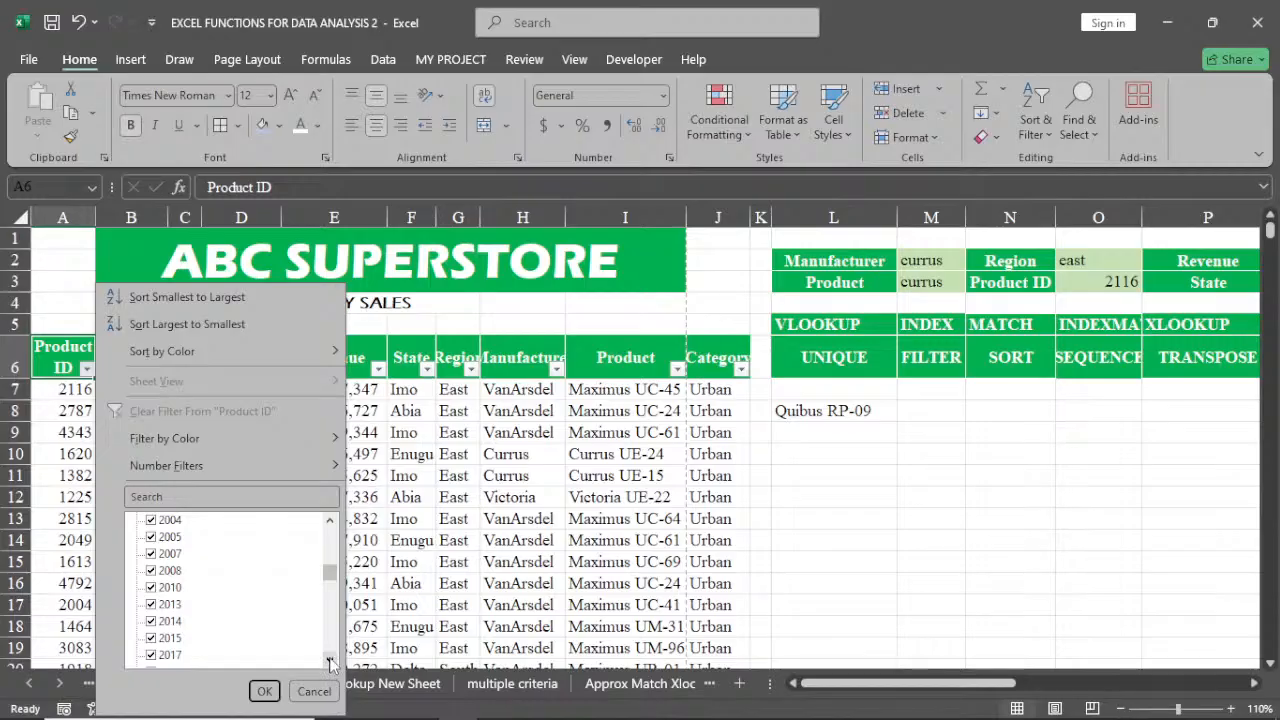
pyautogui.click(331, 663)
pyautogui.scroll(1, 161, 528)
pyautogui.moveTo(331, 577); pyautogui.dragTo(328, 530)
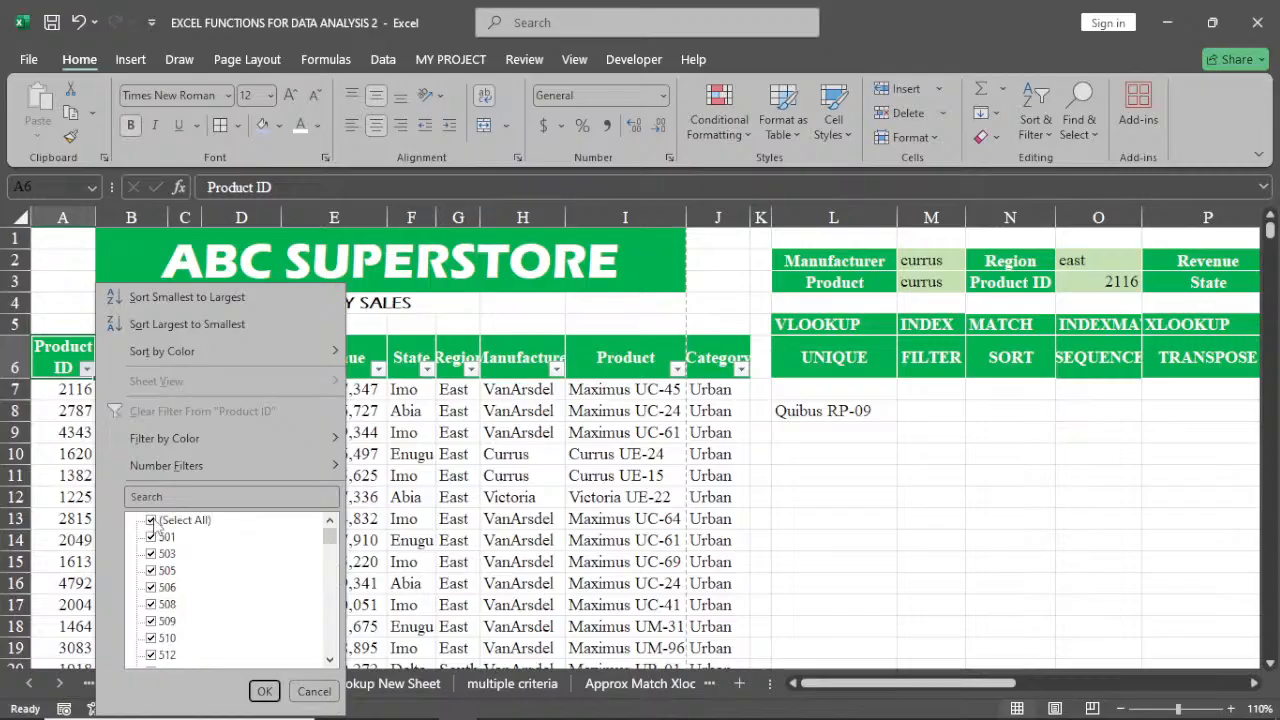
pyautogui.click(152, 521)
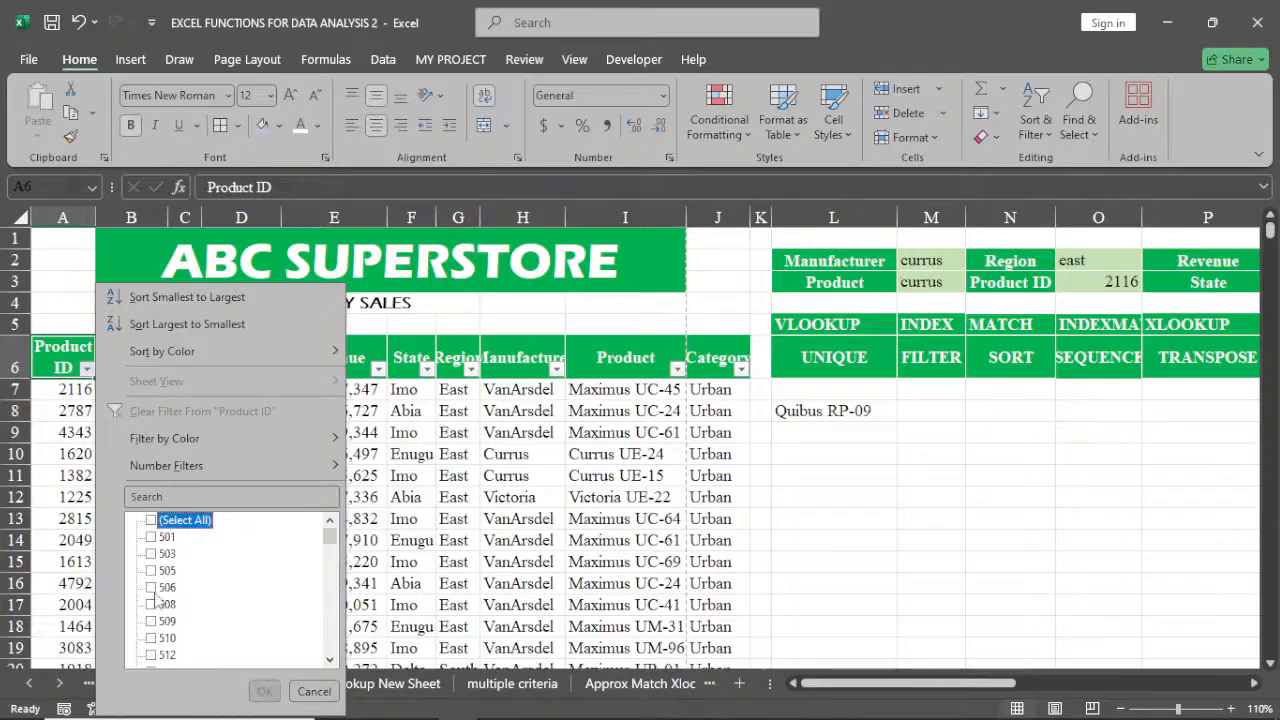
pyautogui.click(151, 587)
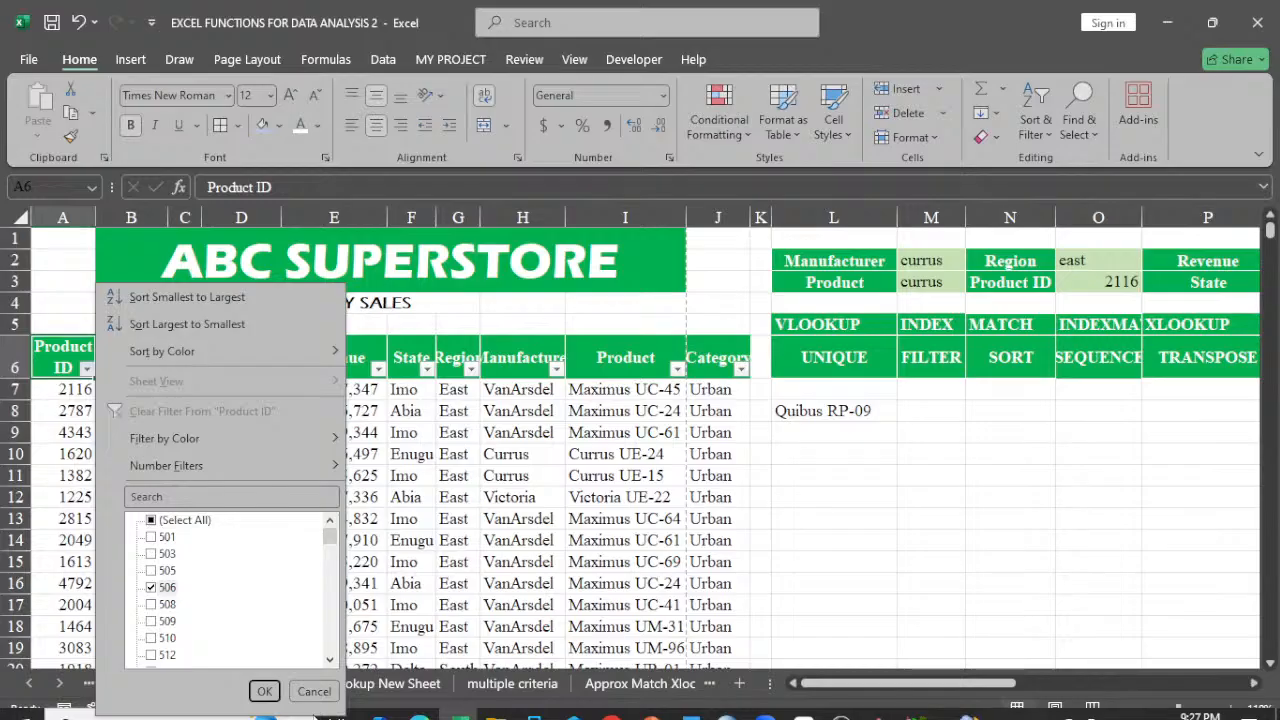
pyautogui.click(264, 691)
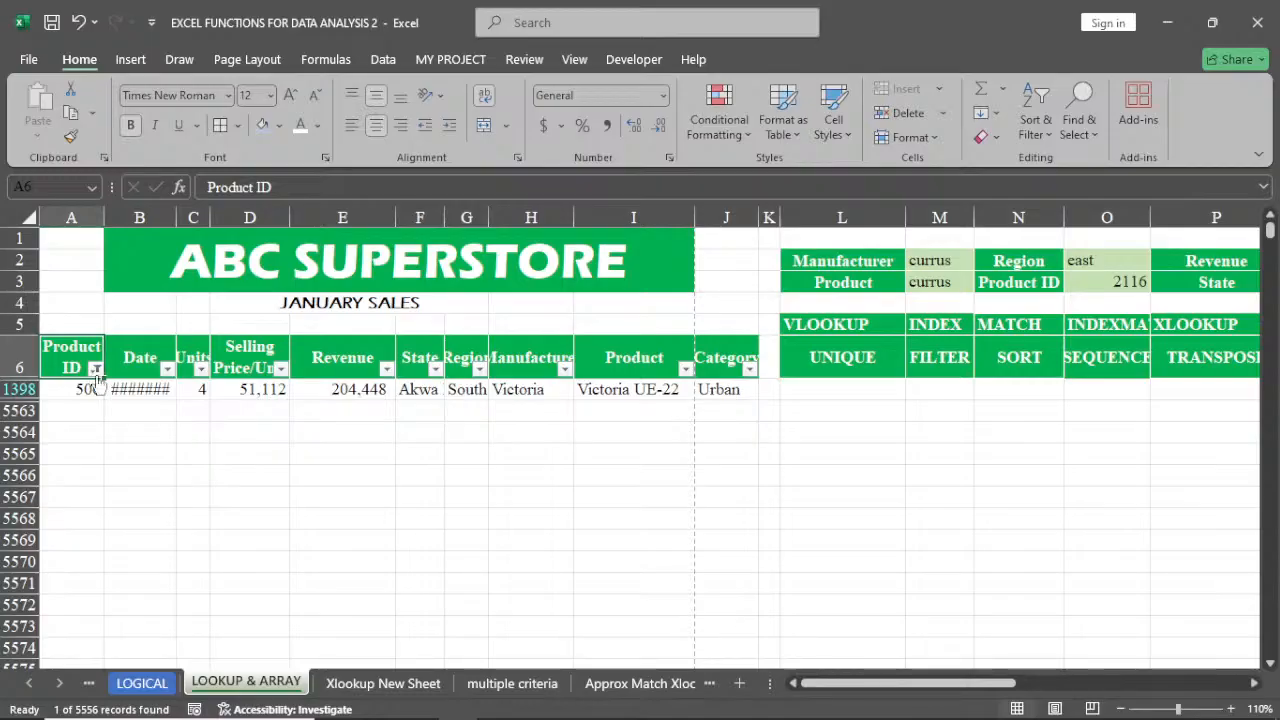
# Add product ID 2488 to the Product ID filter alongside 506
pyautogui.moveTo(97, 378)
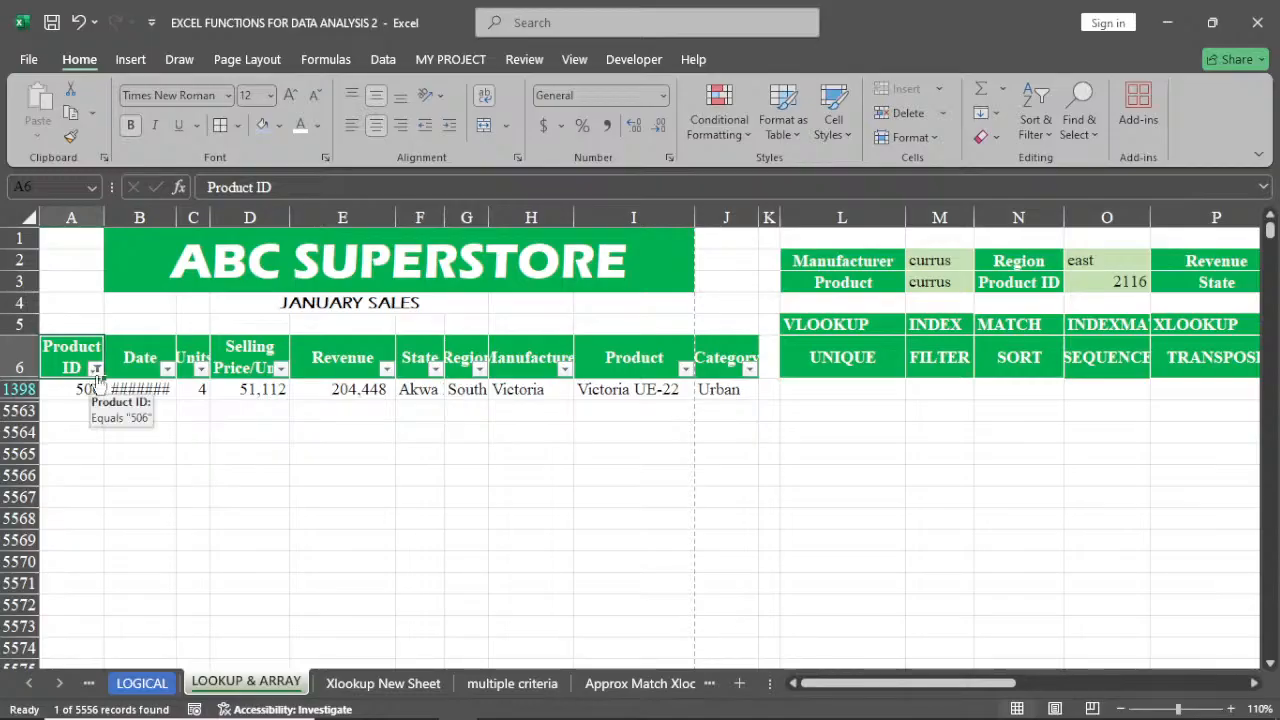
pyautogui.click(95, 369)
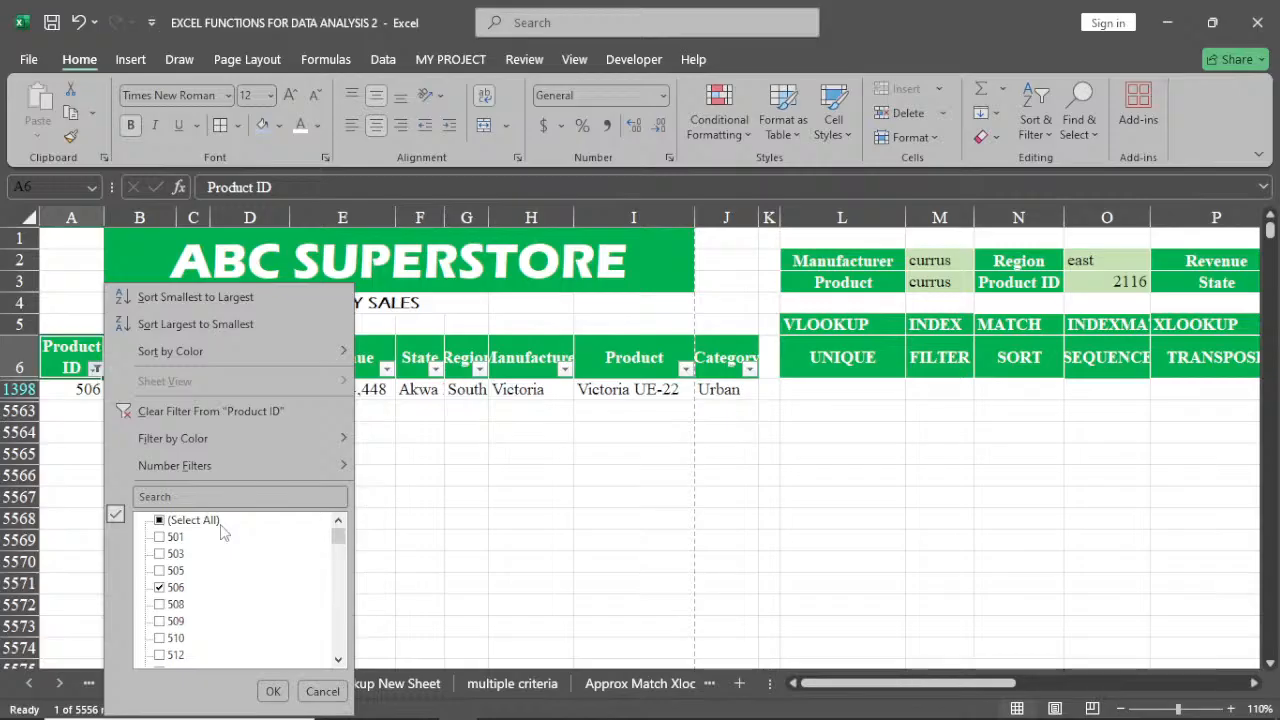
pyautogui.moveTo(338, 540); pyautogui.dragTo(346, 597)
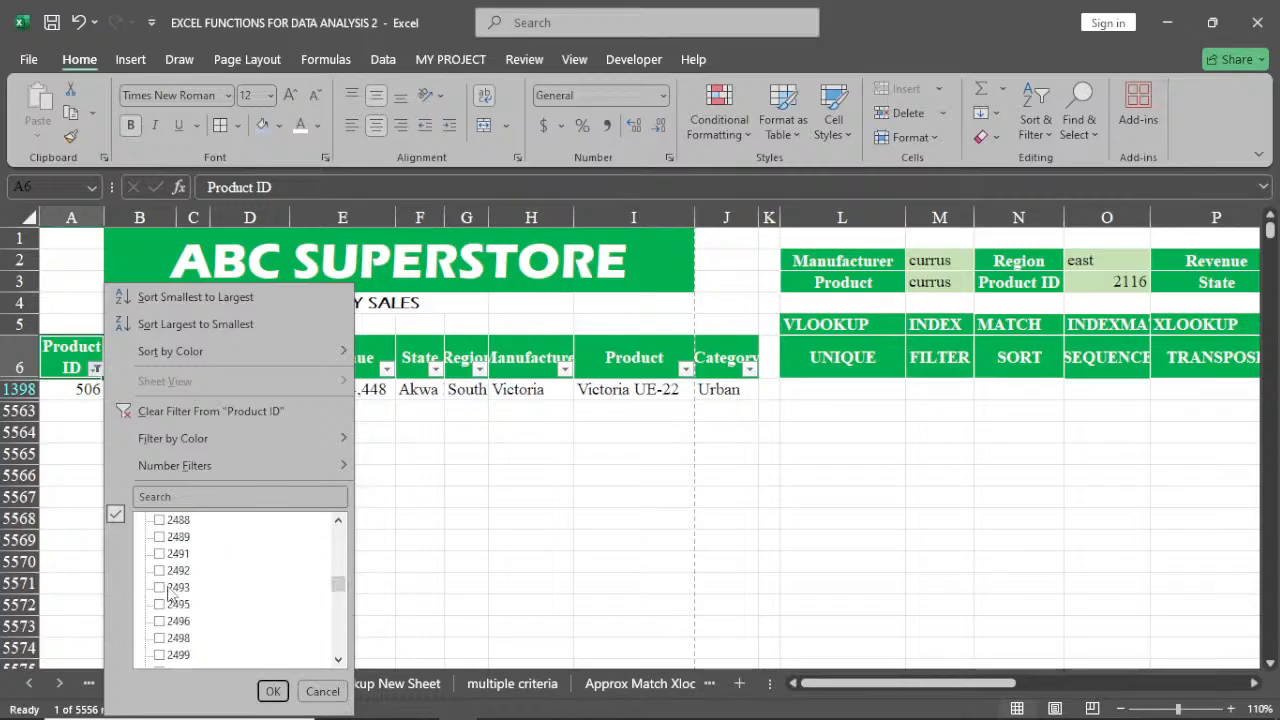
pyautogui.click(163, 521)
pyautogui.click(273, 691)
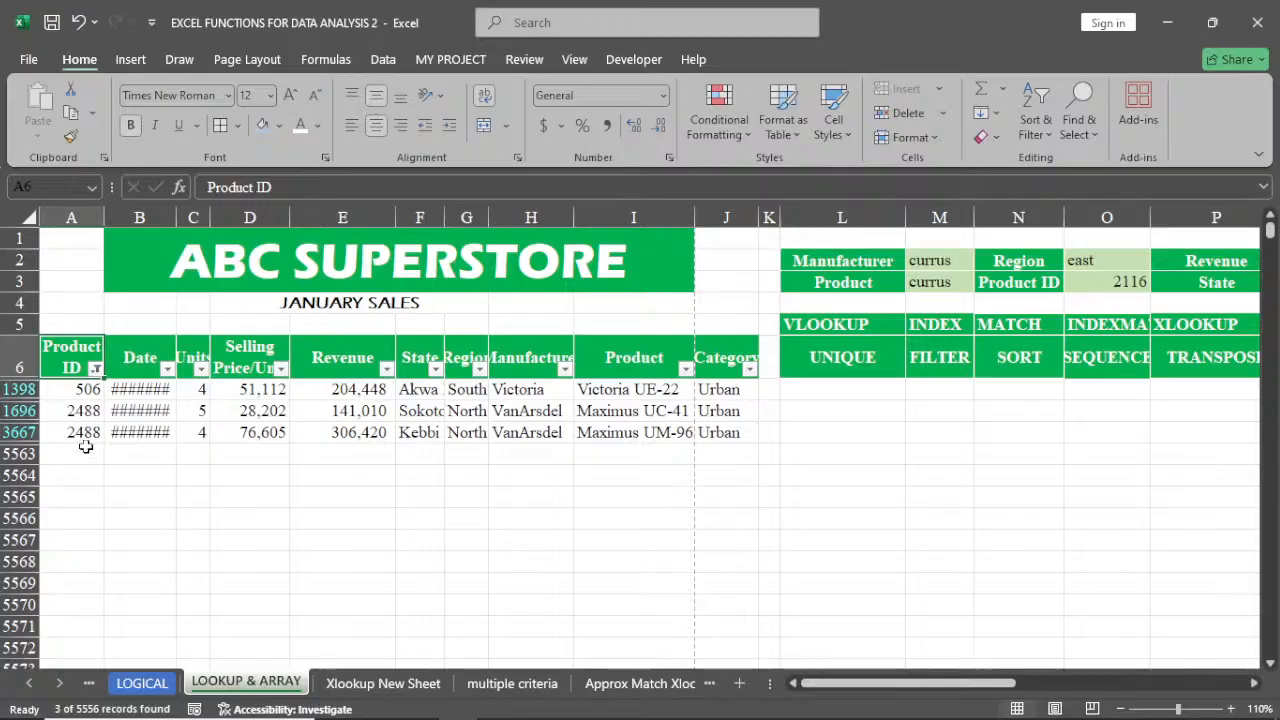
# Select all values in the Product ID filter to show every row again
pyautogui.click(95, 369)
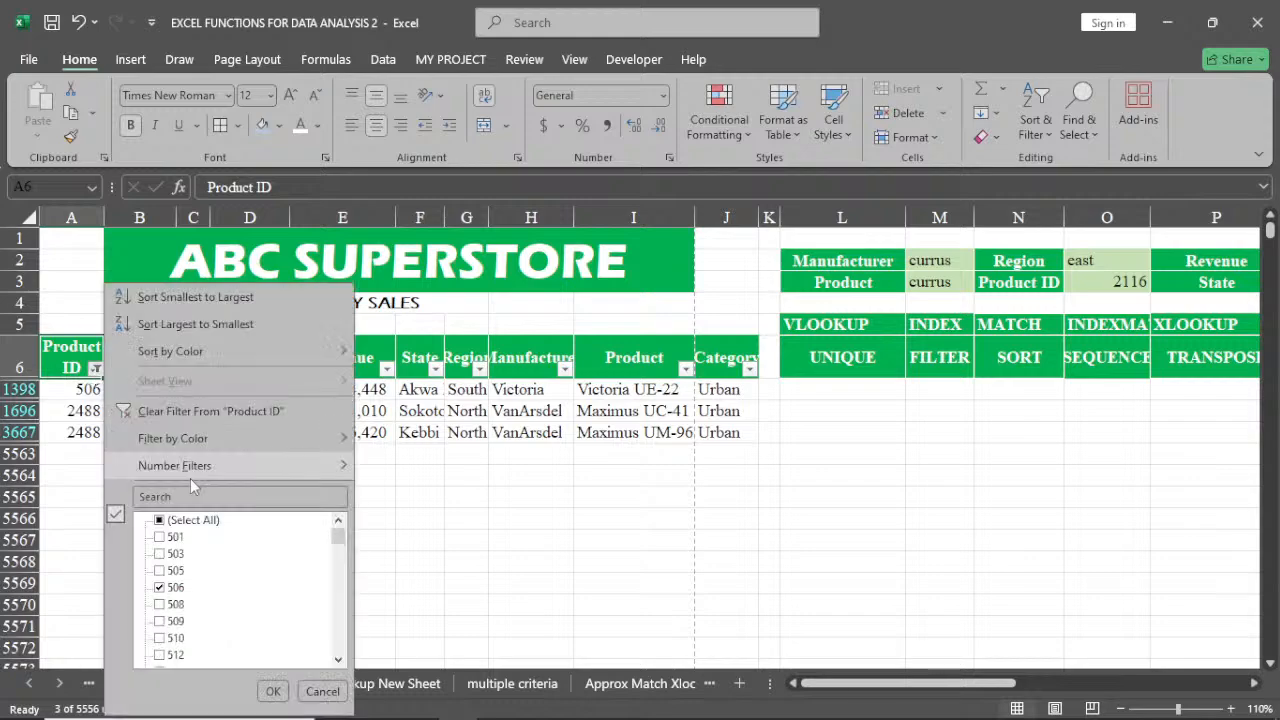
pyautogui.click(159, 520)
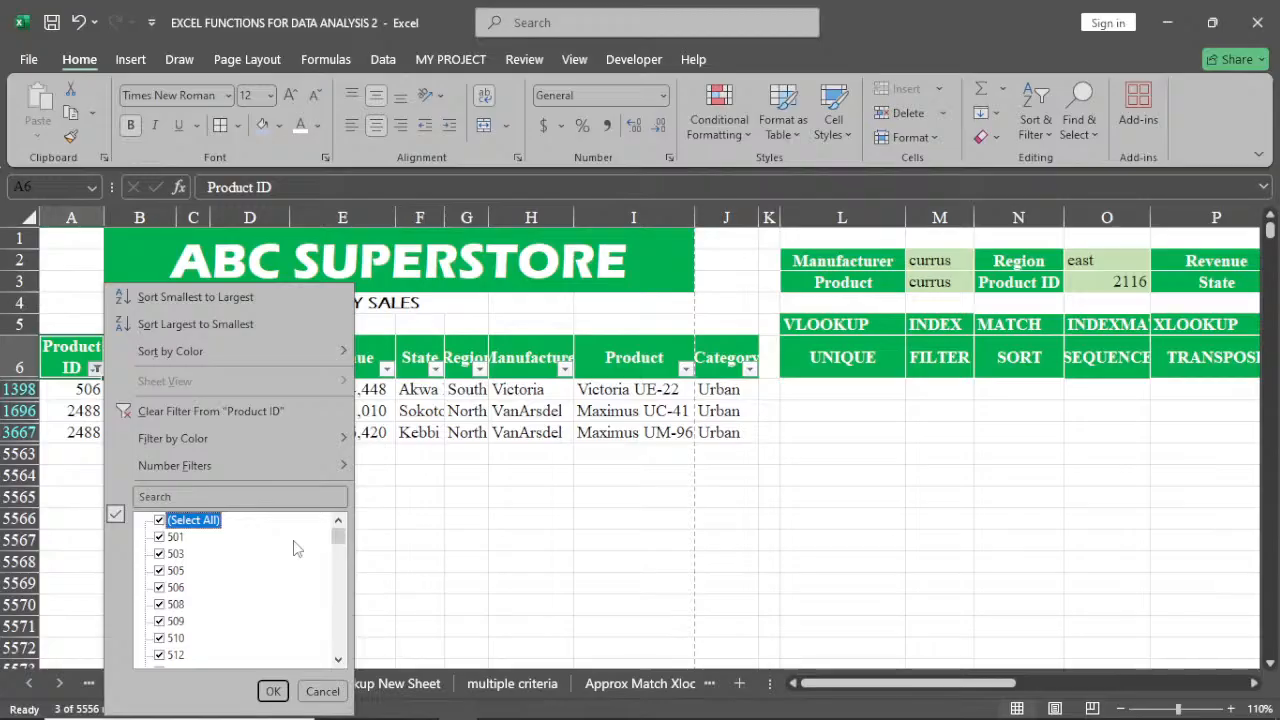
pyautogui.click(338, 530)
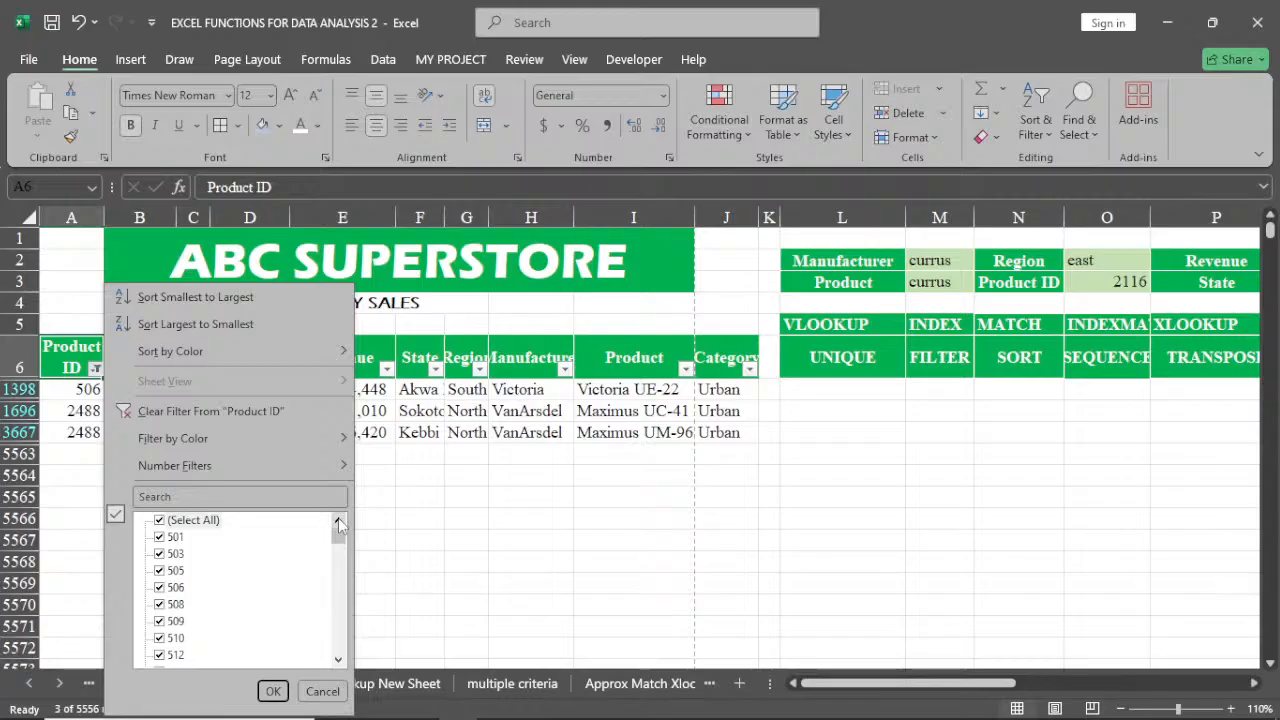
pyautogui.click(273, 691)
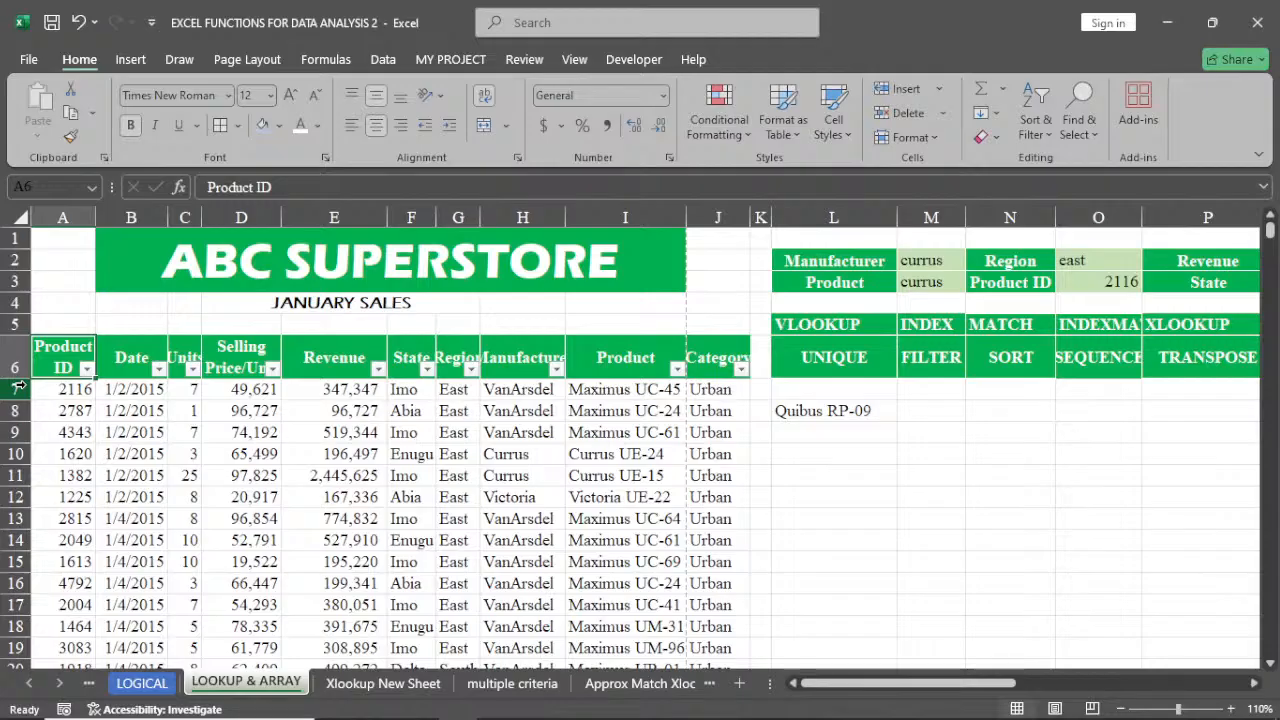
pyautogui.click(88, 369)
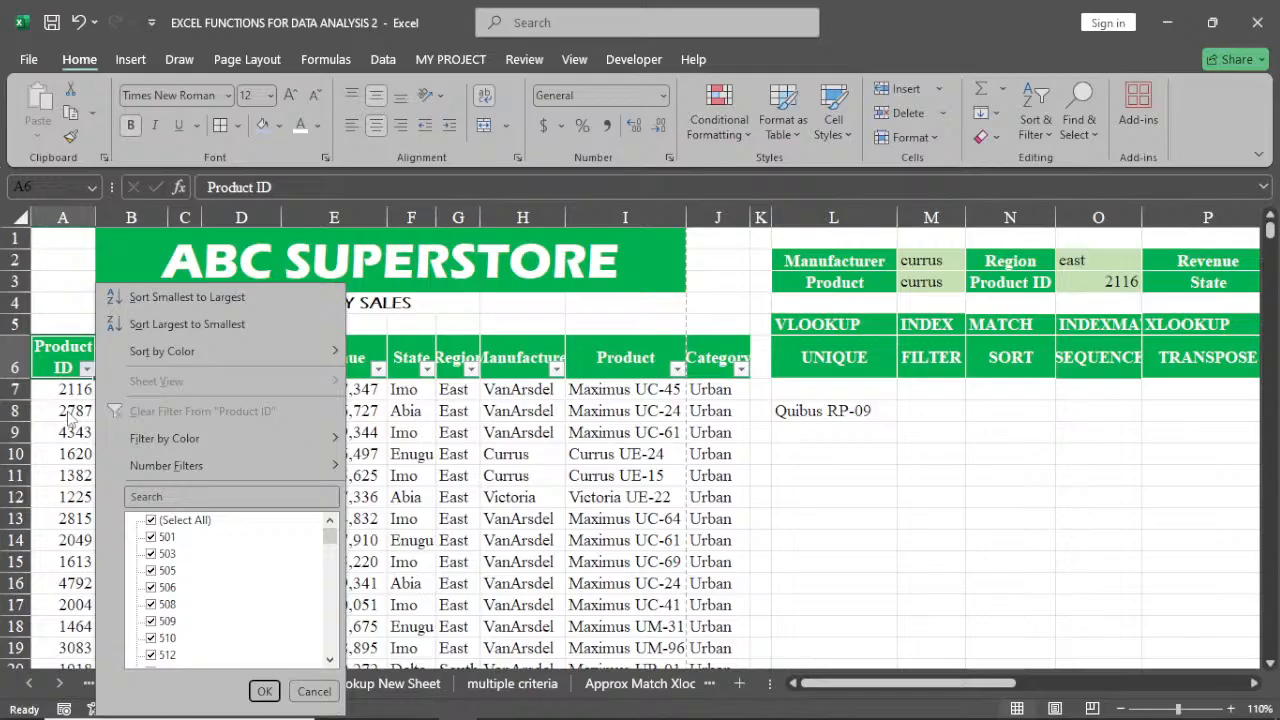
pyautogui.click(66, 410)
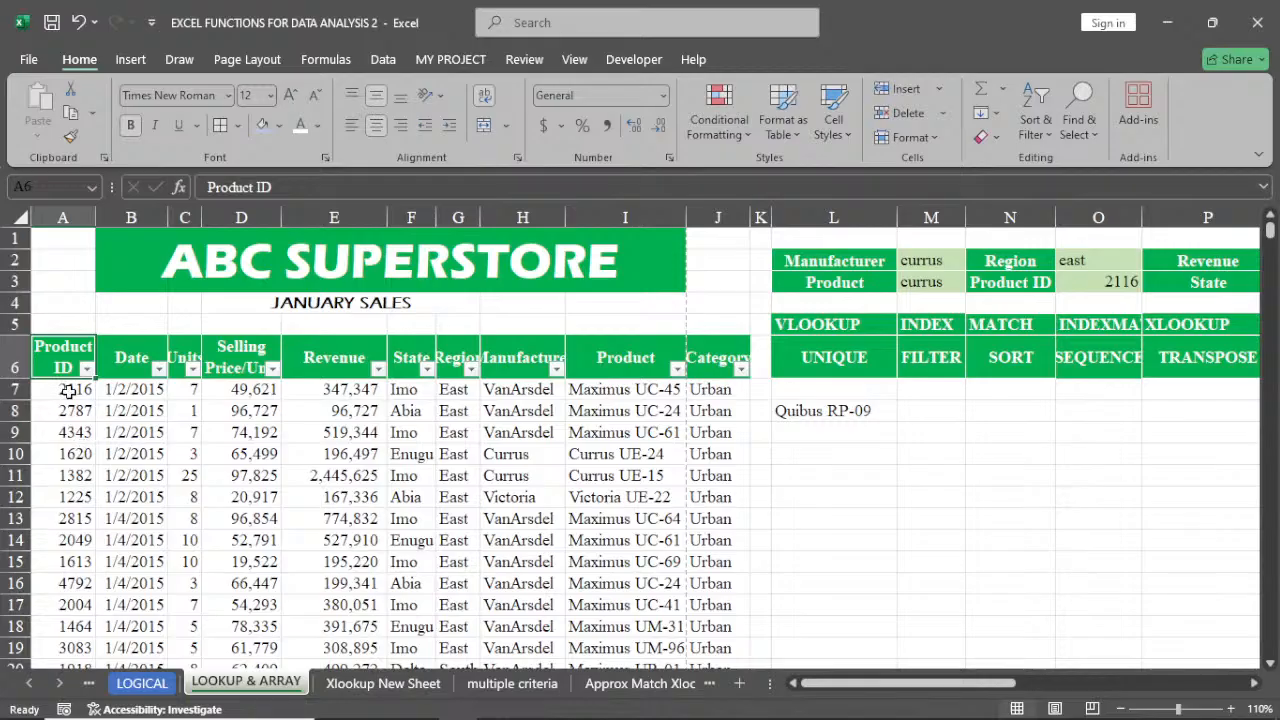
pyautogui.moveTo(66, 391); pyautogui.dragTo(696, 650)
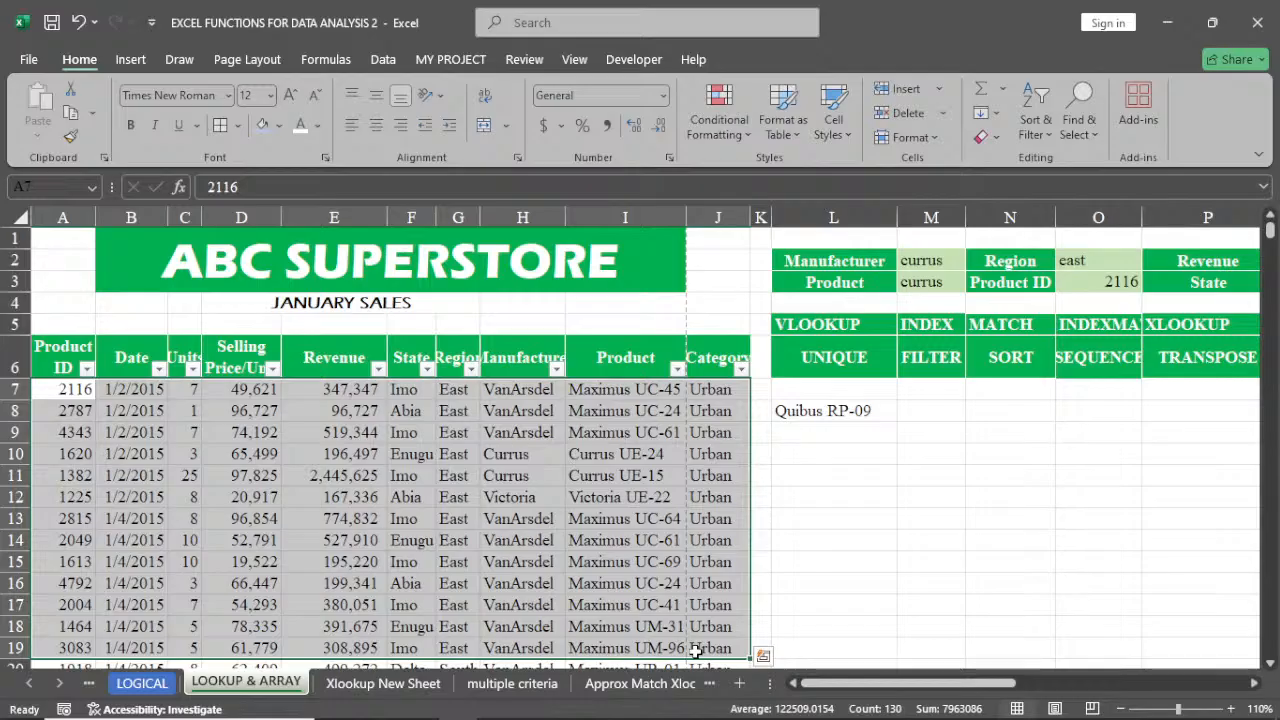
pyautogui.rightClick(260, 430)
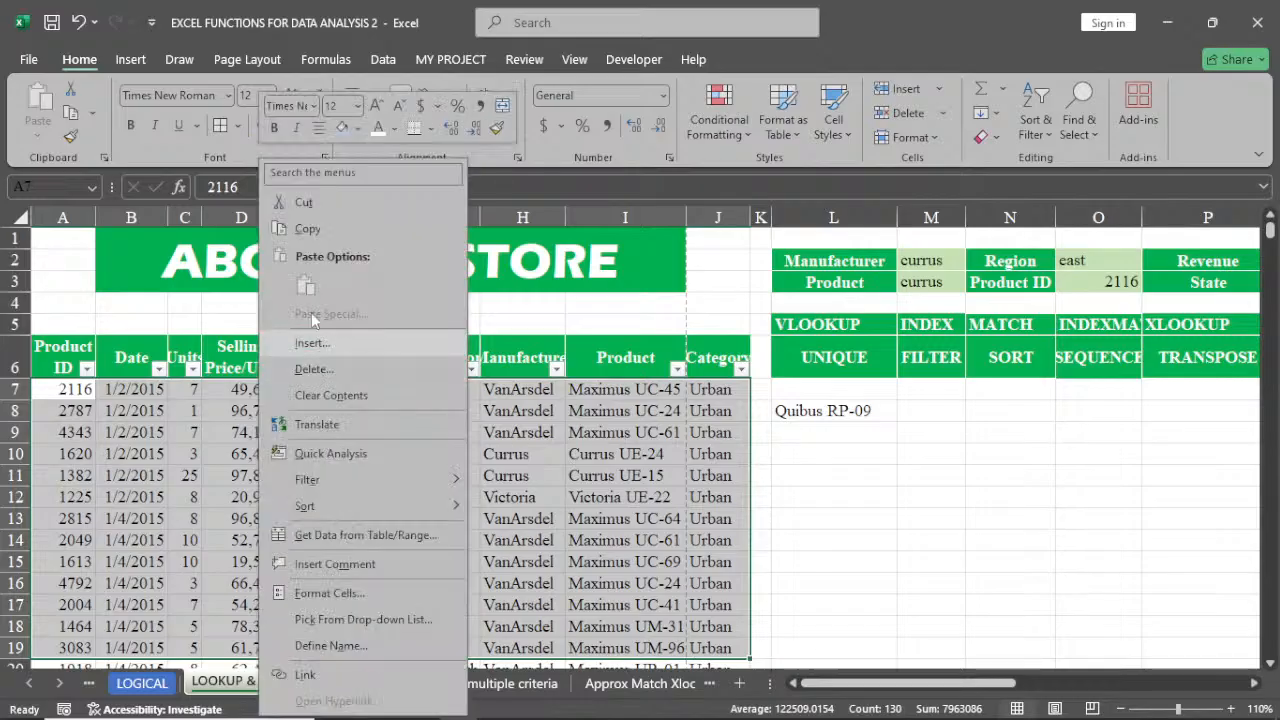
pyautogui.click(310, 228)
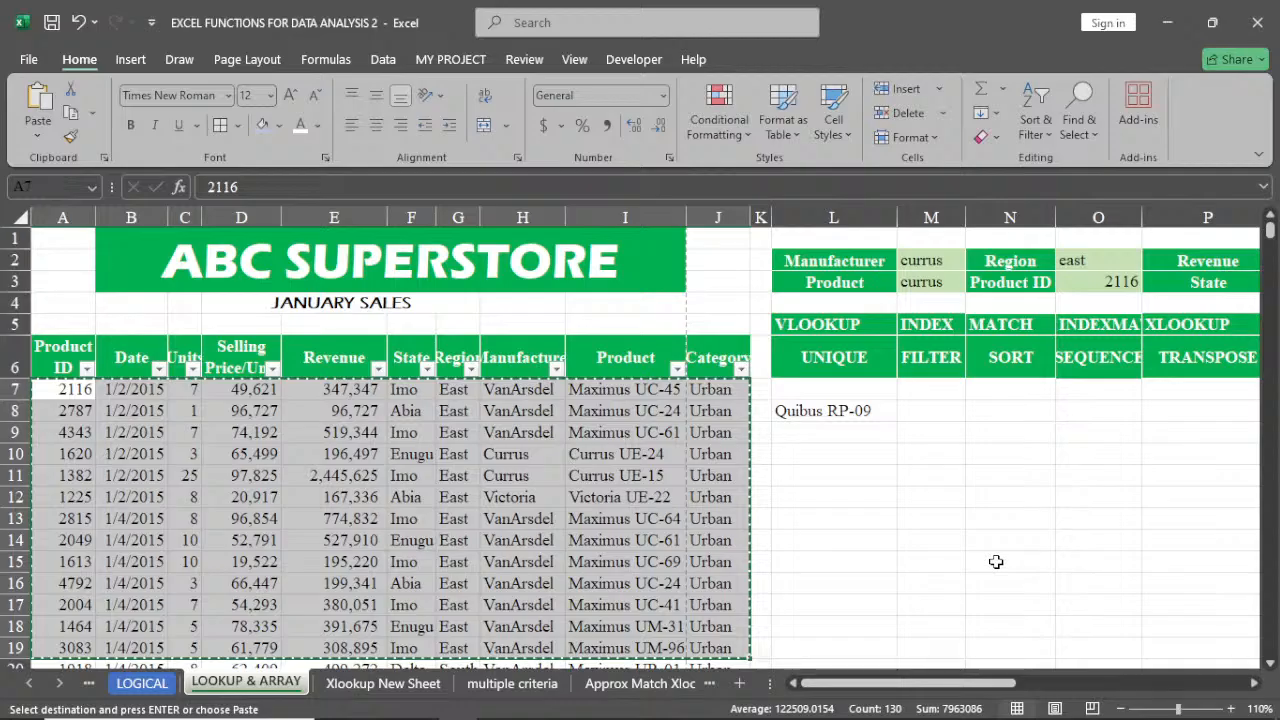
# Clear the VLOOKUP formula in L8 and paste the copied data rows from A7 through column J starting at L8
pyautogui.click(843, 411)
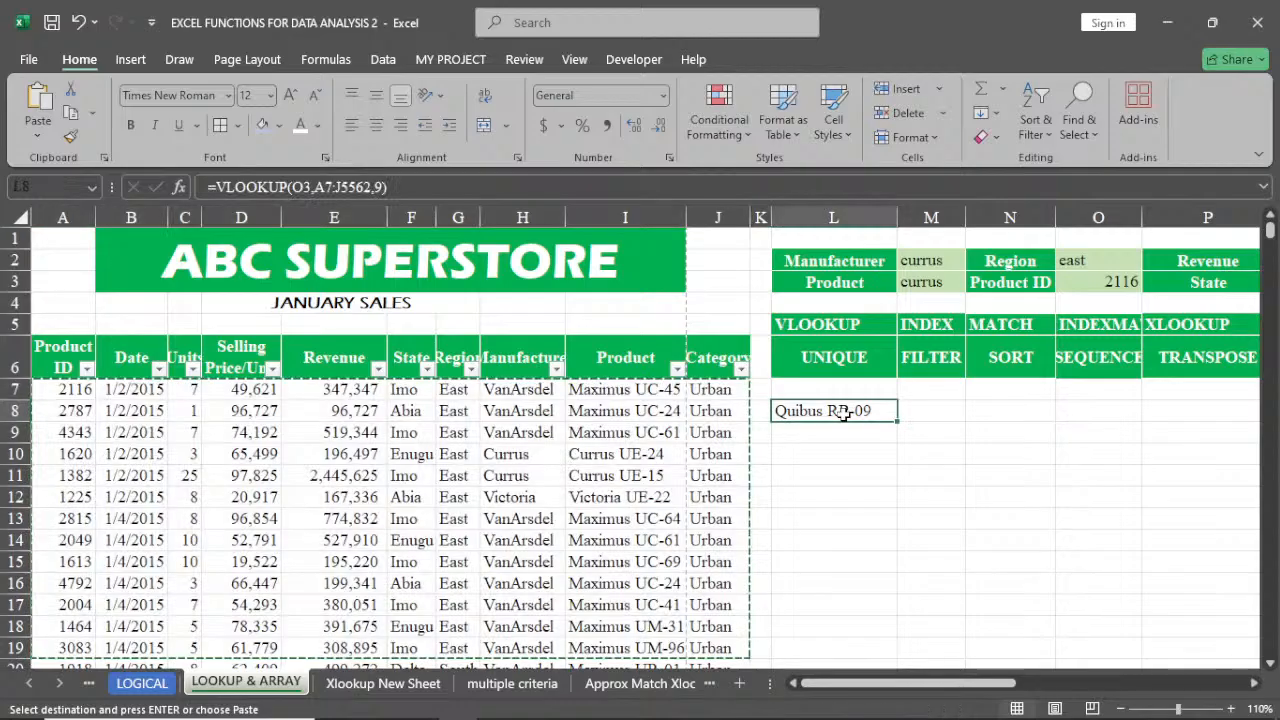
pyautogui.press('Delete')
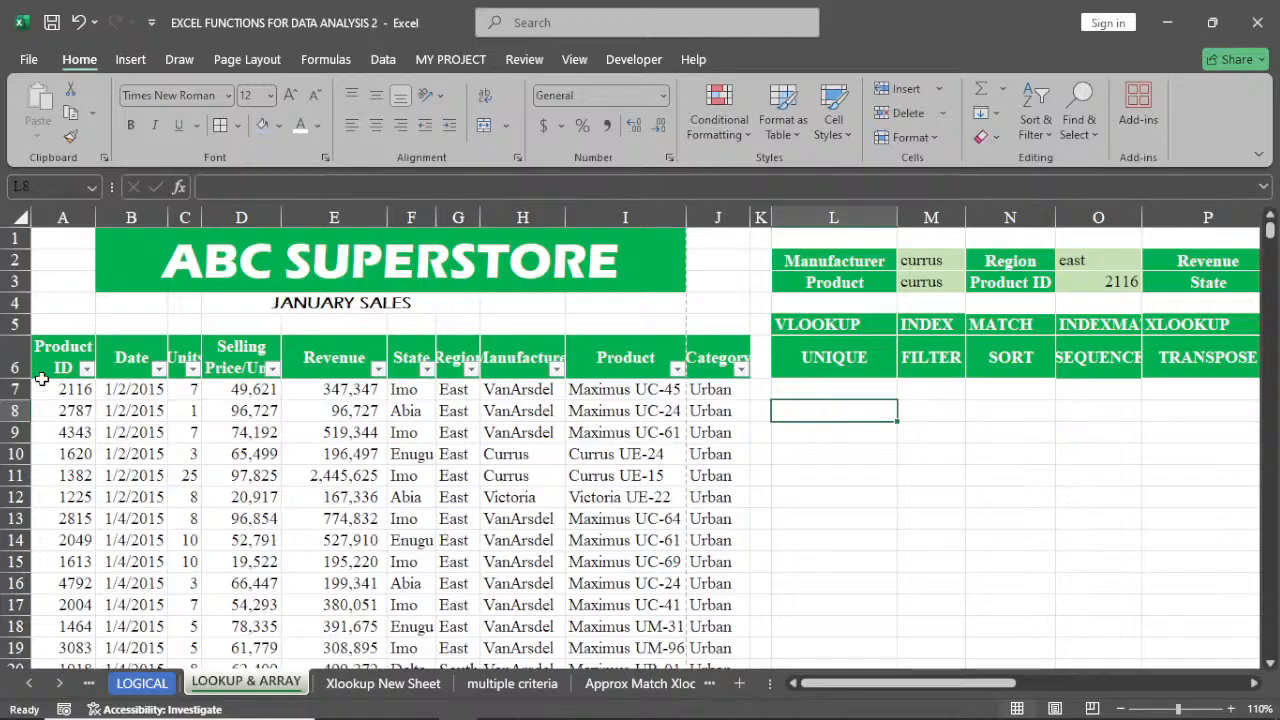
pyautogui.moveTo(42, 378); pyautogui.dragTo(688, 660)
pyautogui.rightClick(527, 545)
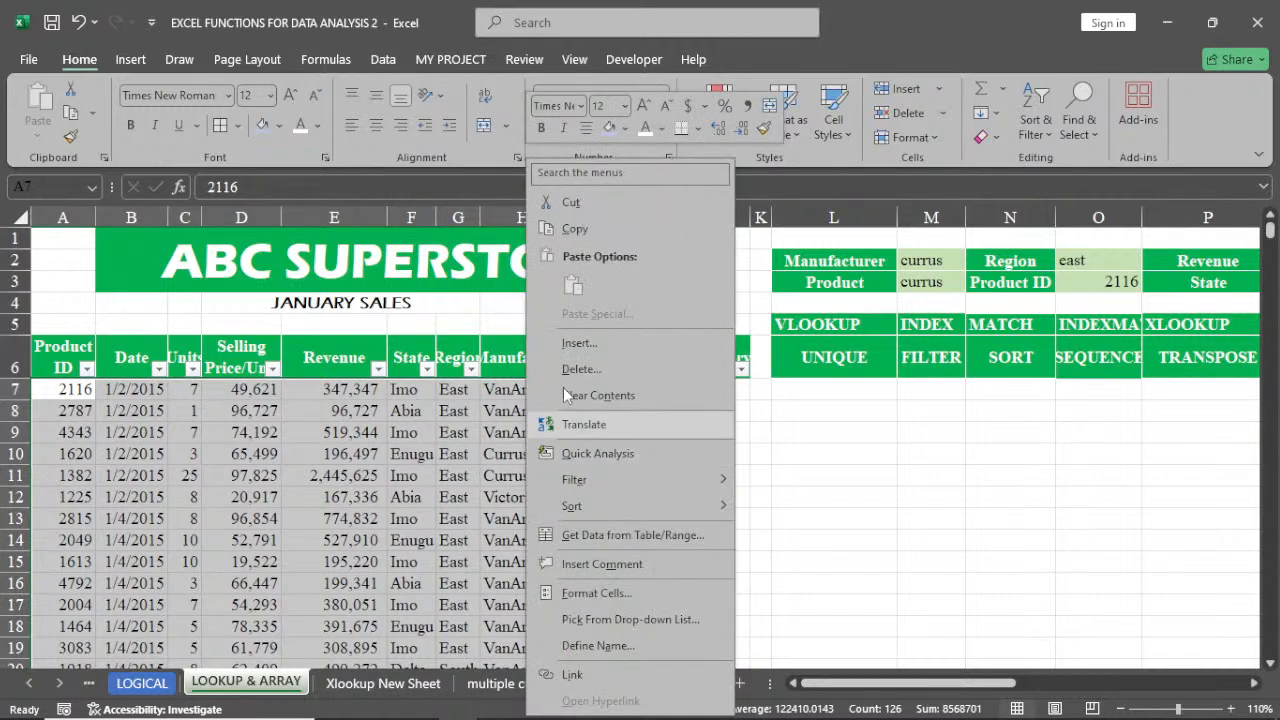
pyautogui.hotkey('ctrl', 'c')
pyautogui.click(817, 409)
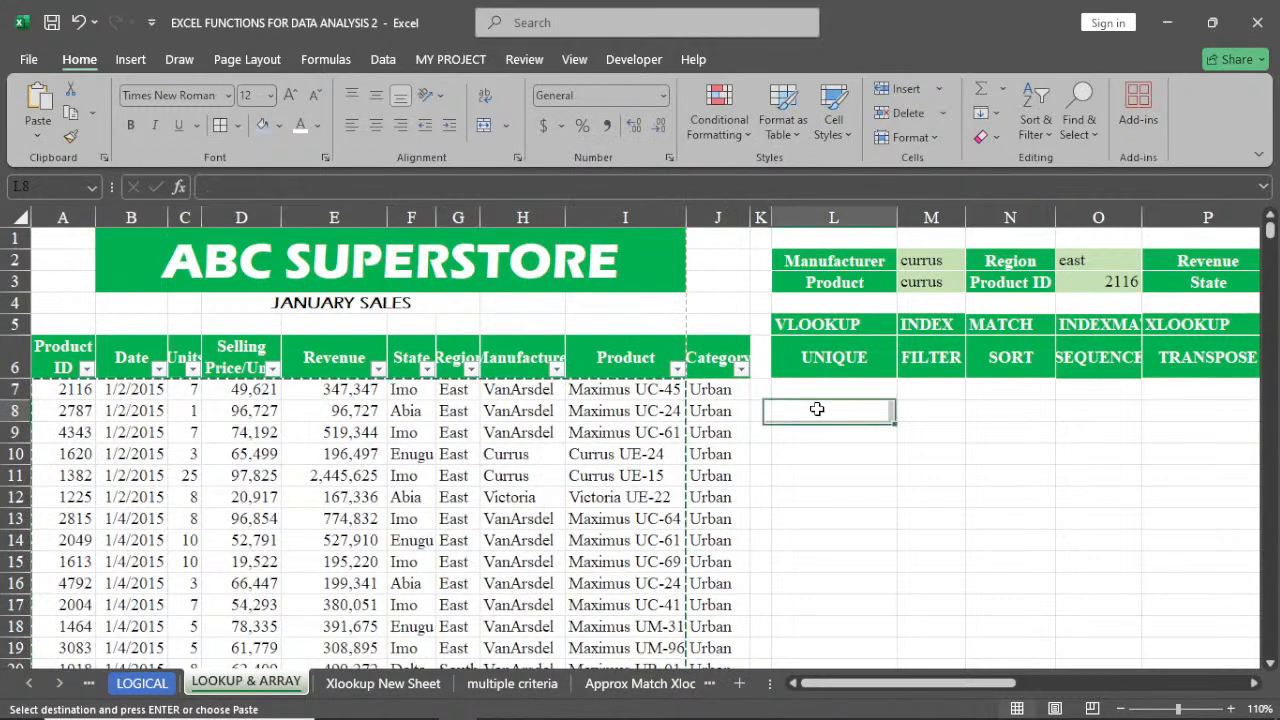
pyautogui.rightClick(817, 409)
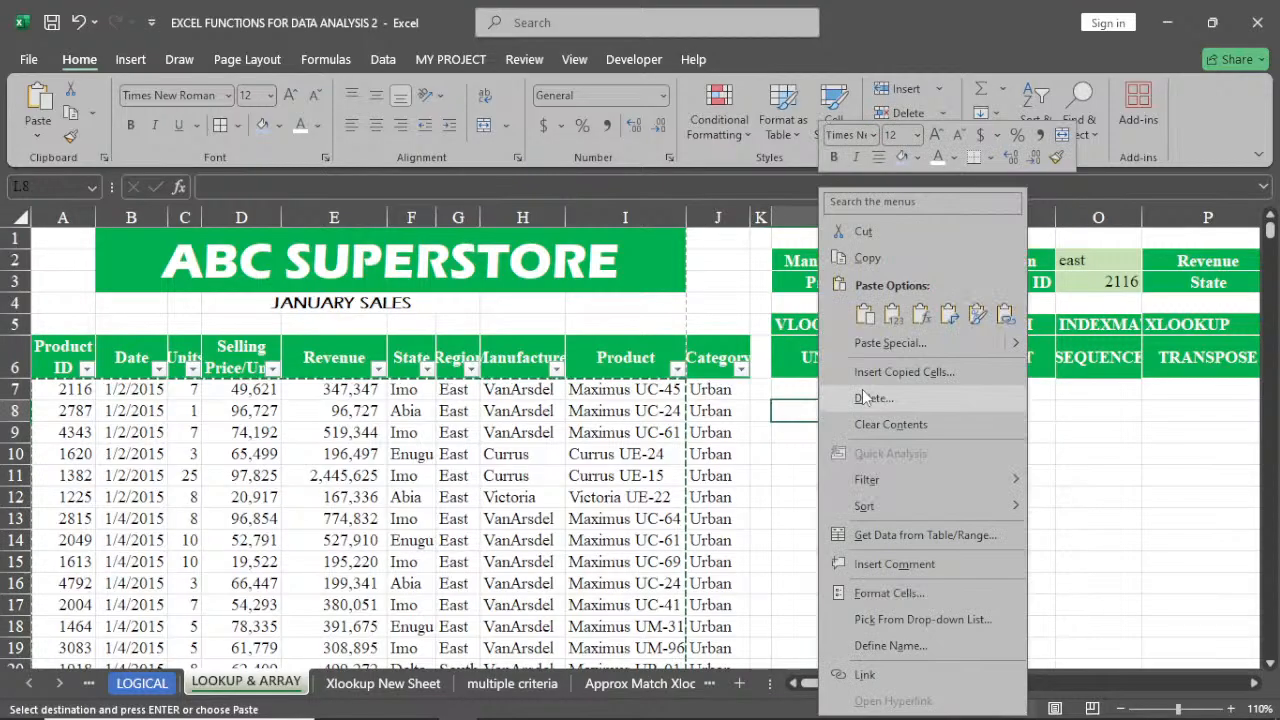
pyautogui.click(866, 315)
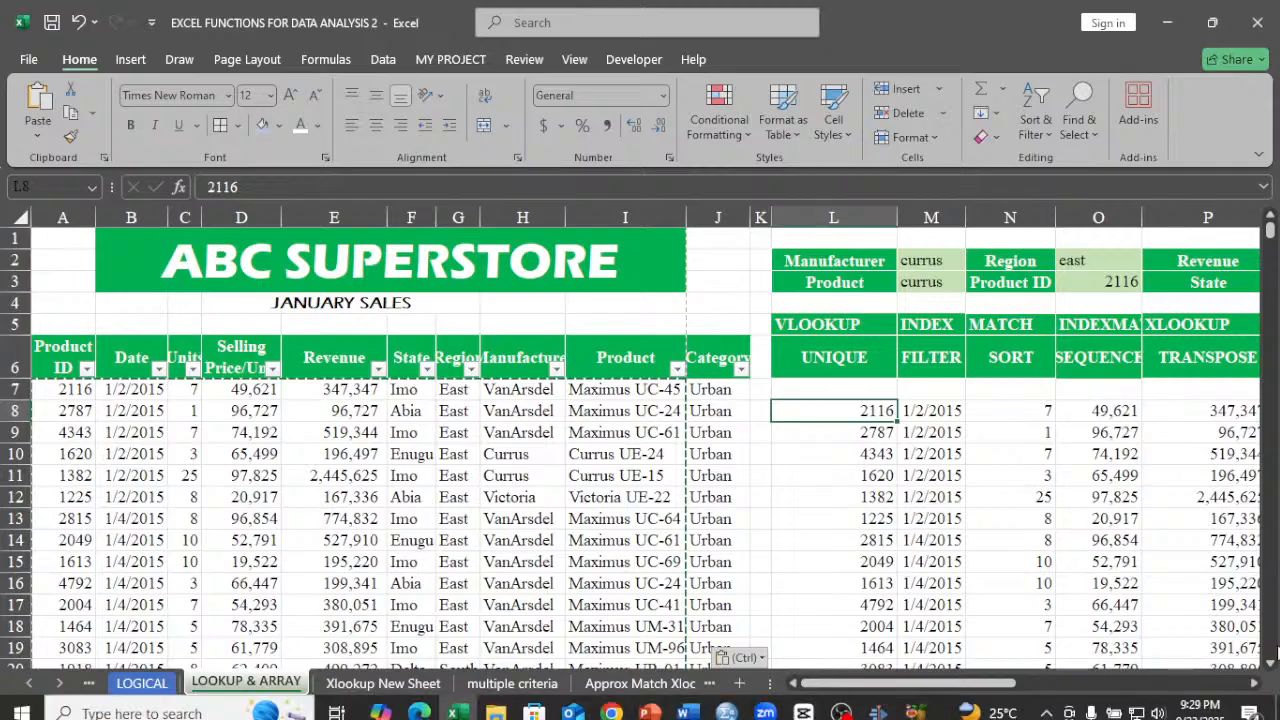
pyautogui.click(1253, 683)
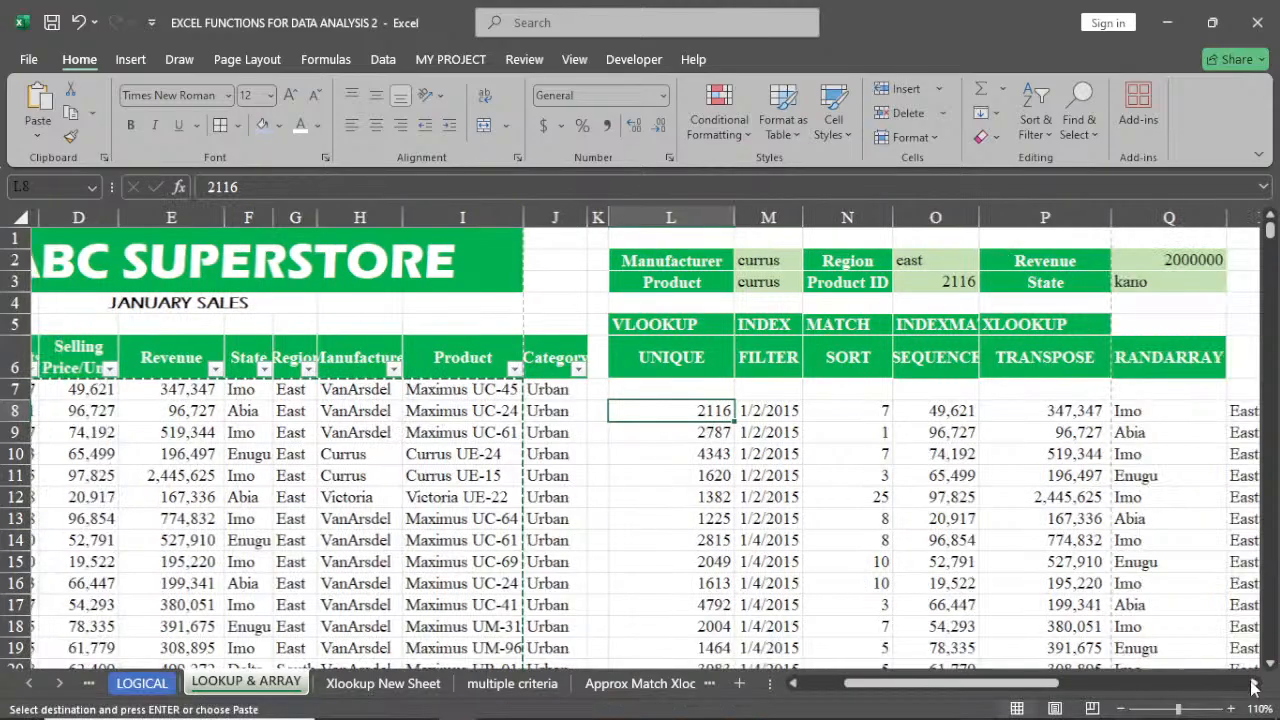
pyautogui.click(1253, 683)
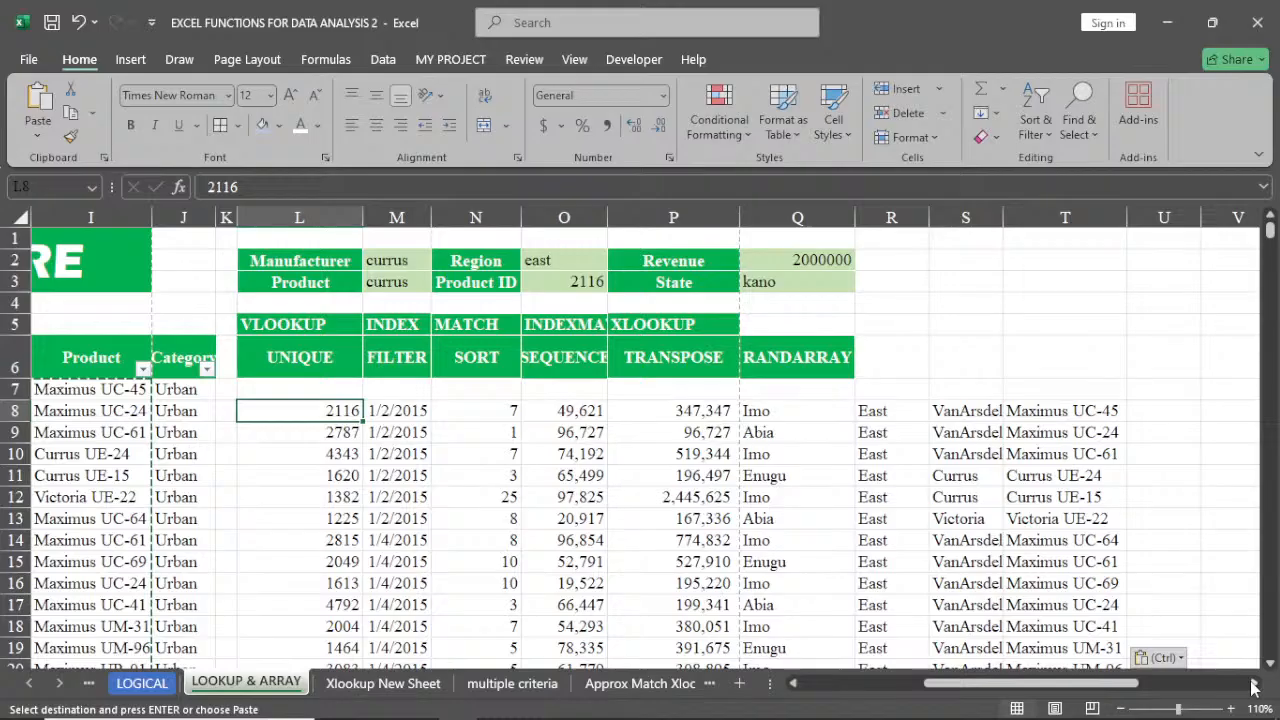
pyautogui.click(1038, 356)
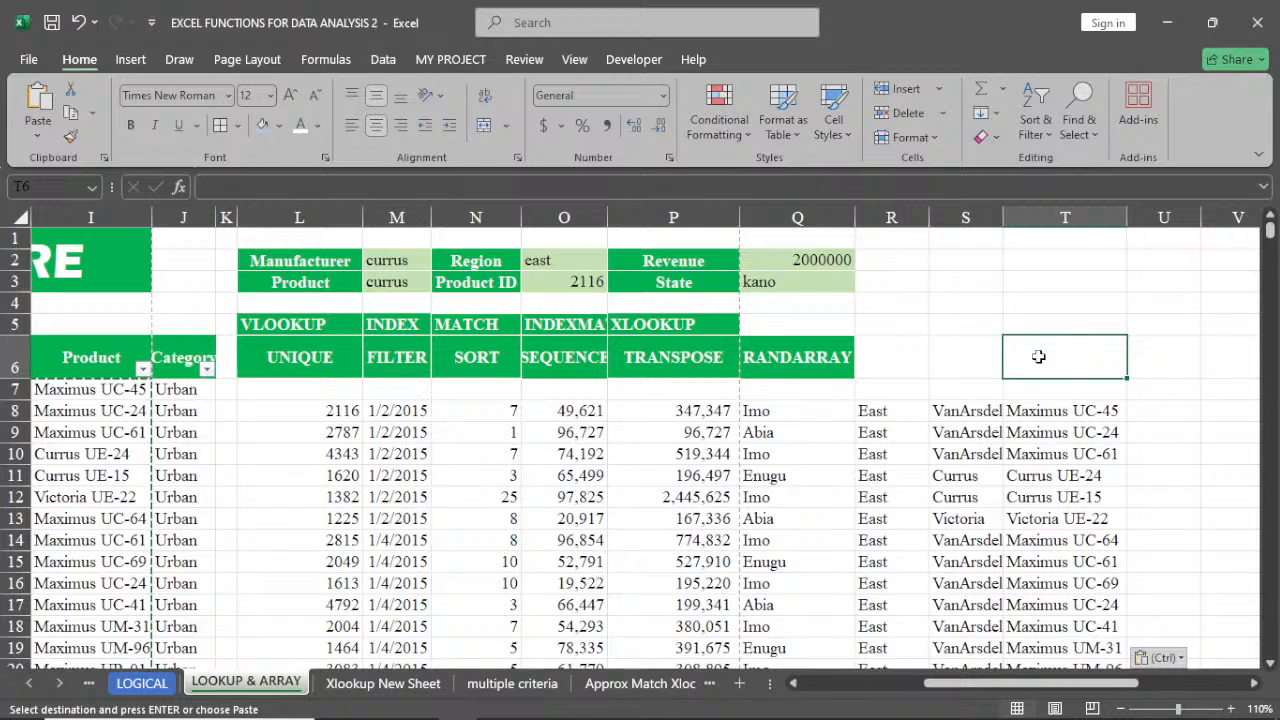
pyautogui.write('=')
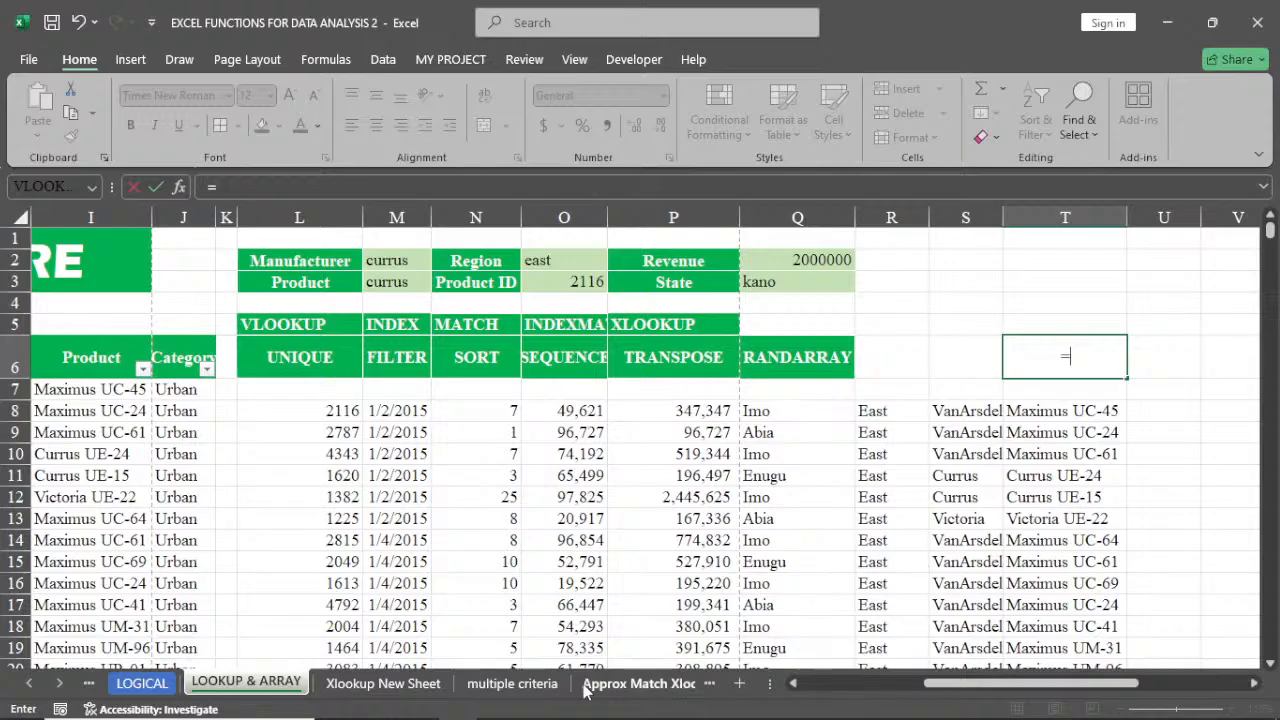
pyautogui.click(125, 370)
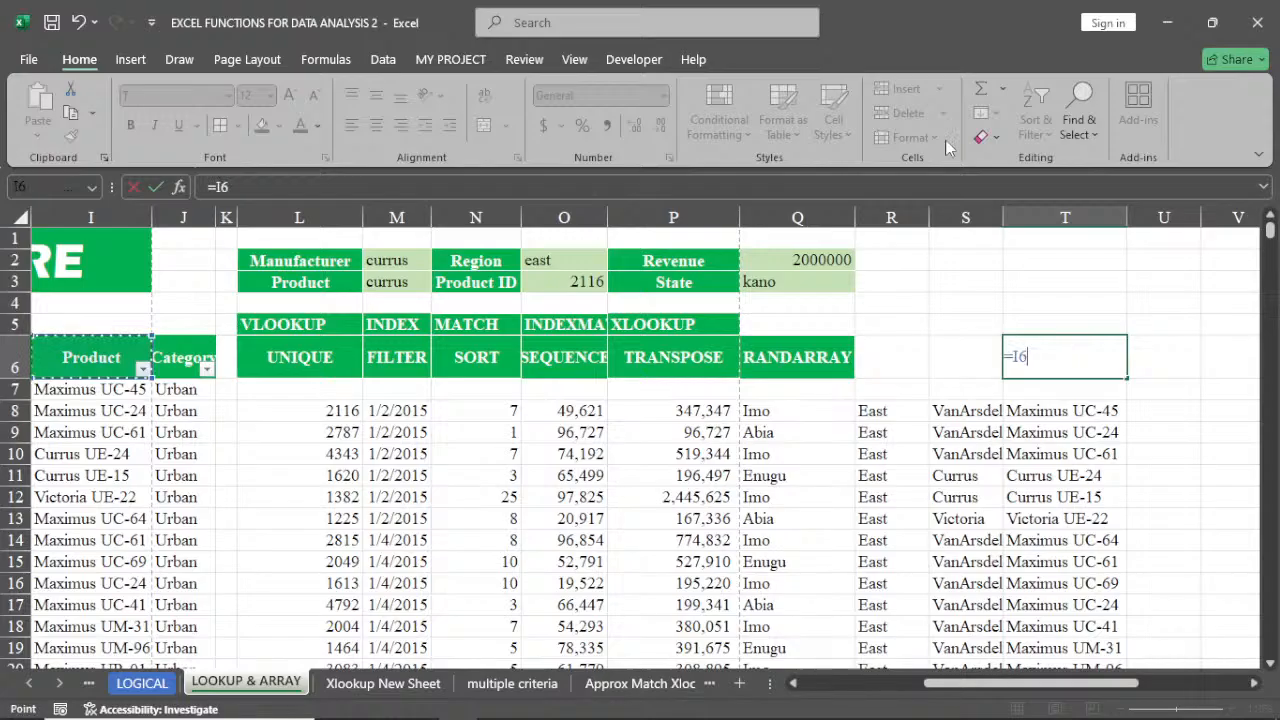
pyautogui.press('BackSpace')
pyautogui.press('BackSpace')
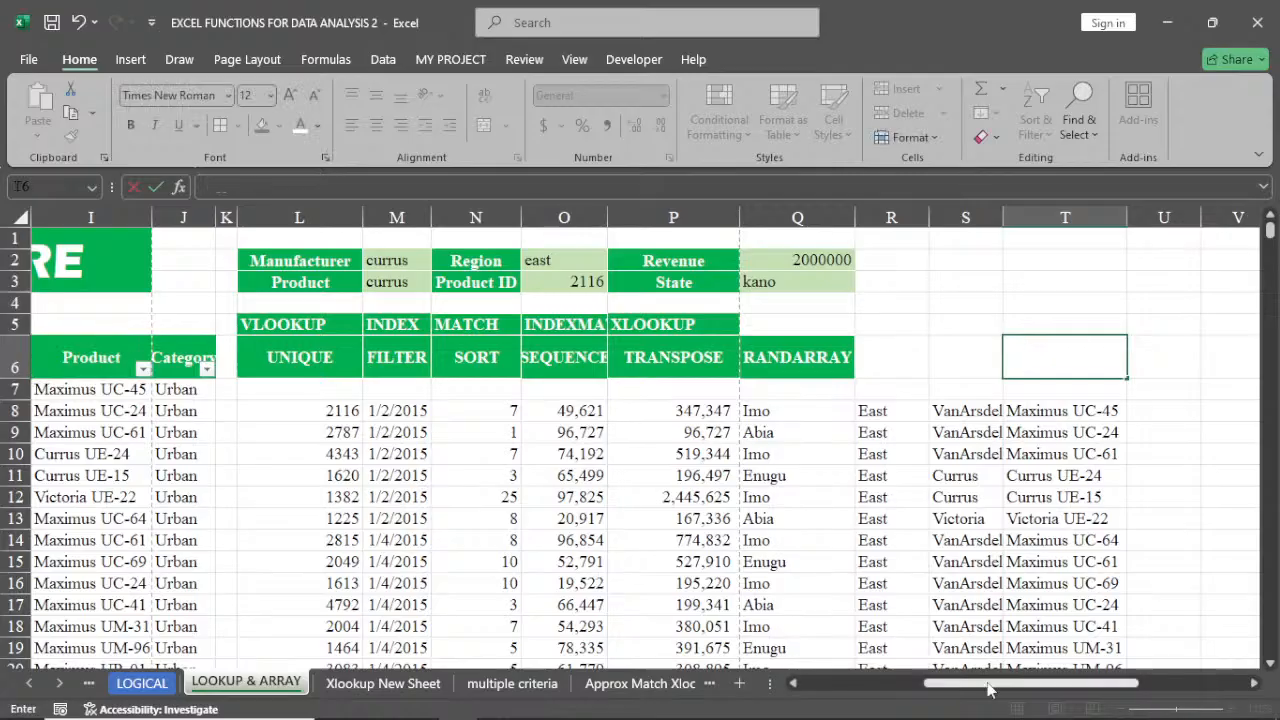
pyautogui.moveTo(988, 688); pyautogui.dragTo(863, 688)
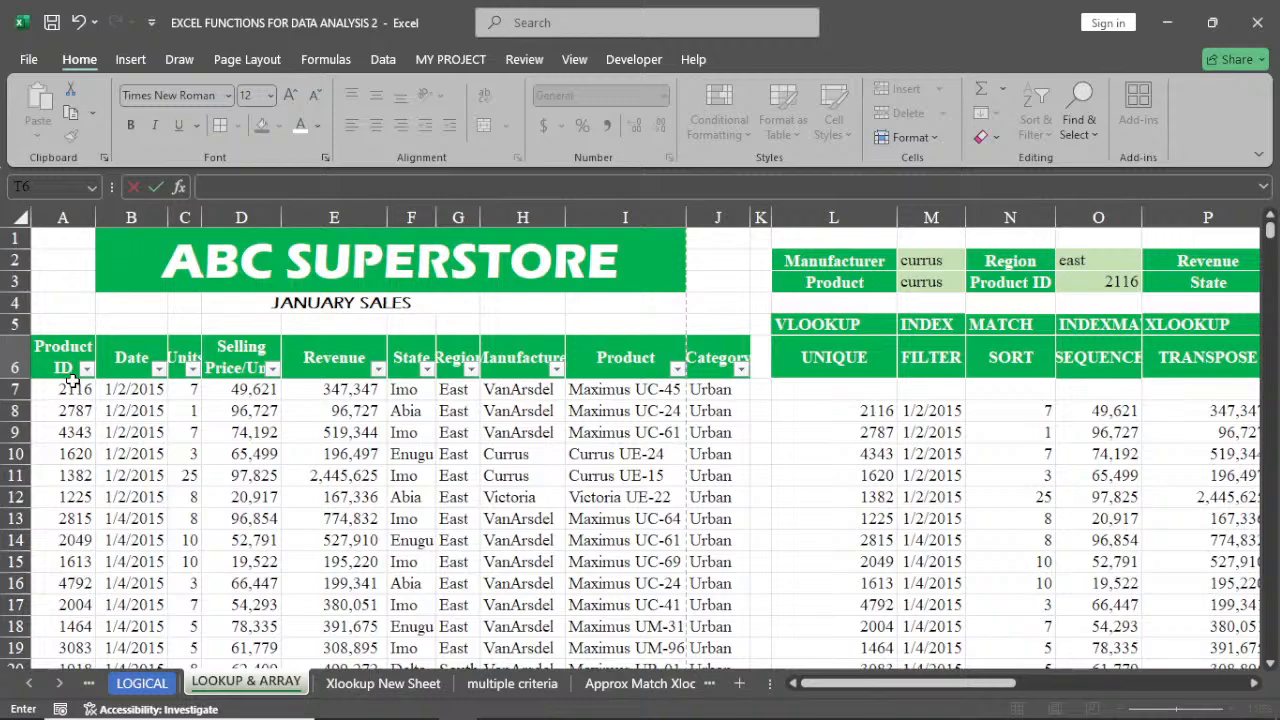
# Turn off AutoFilter for the data table's header row
pyautogui.click(465, 347)
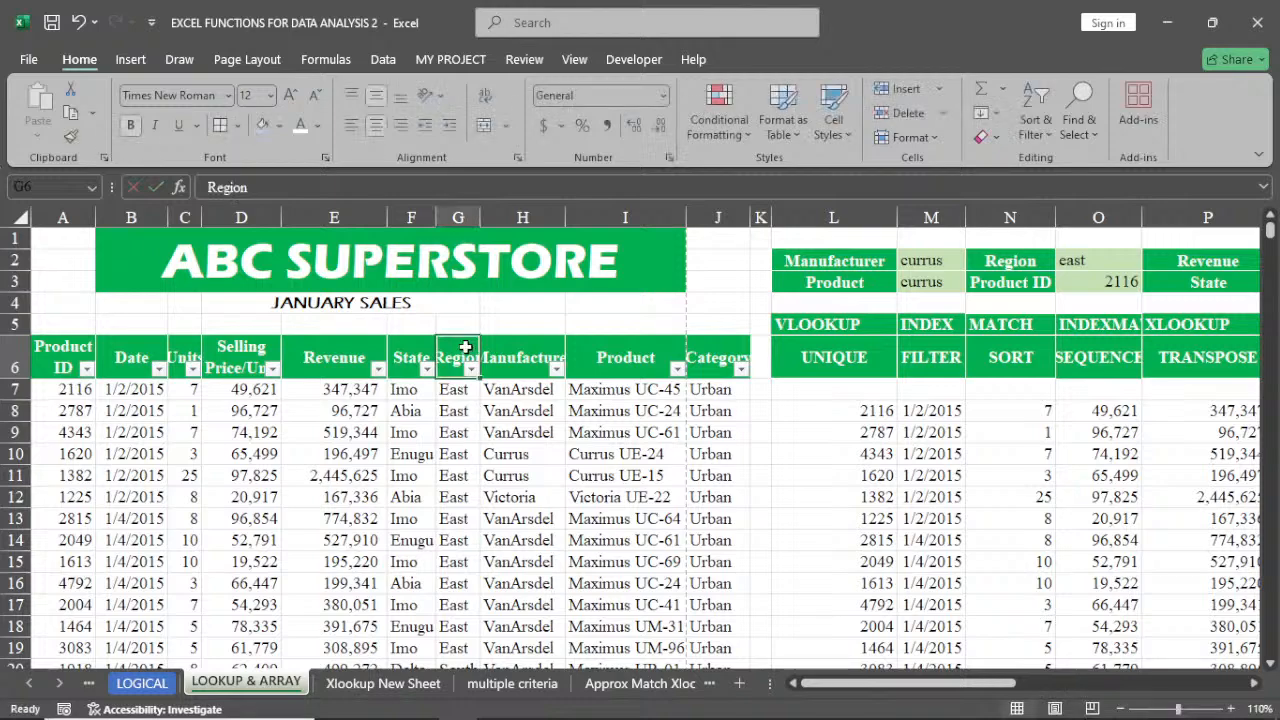
pyautogui.click(1035, 112)
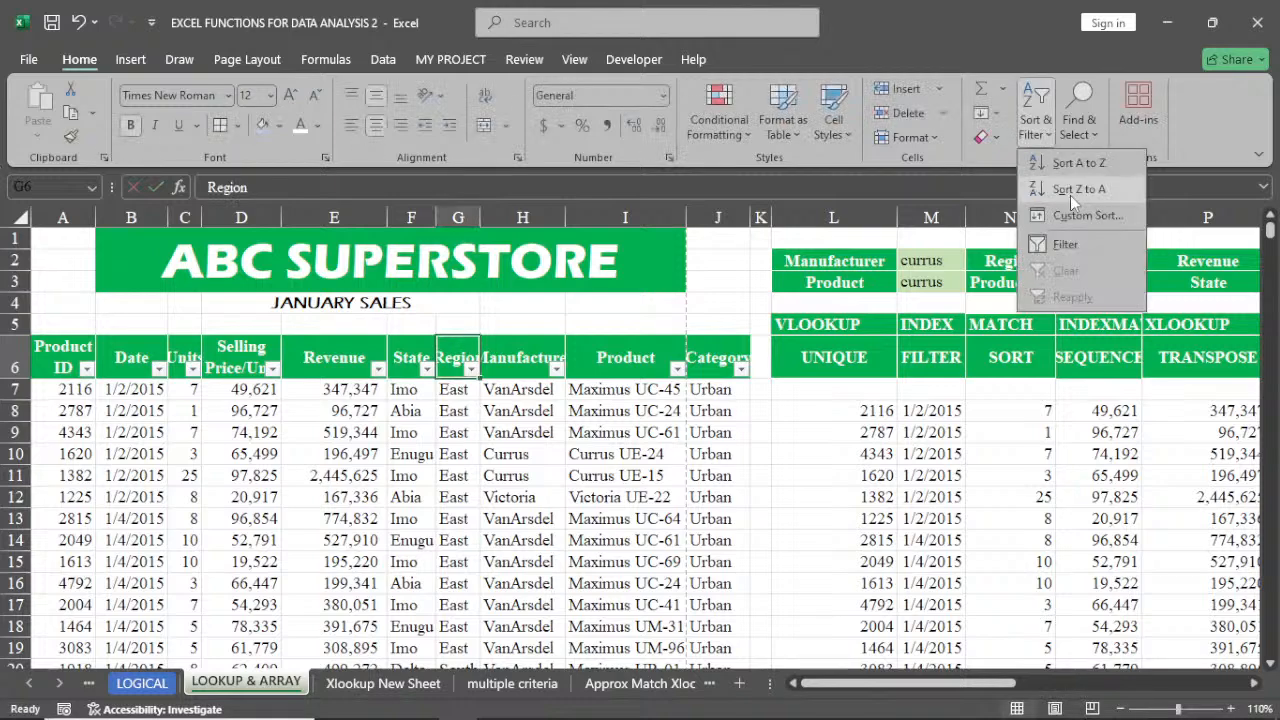
pyautogui.click(1065, 244)
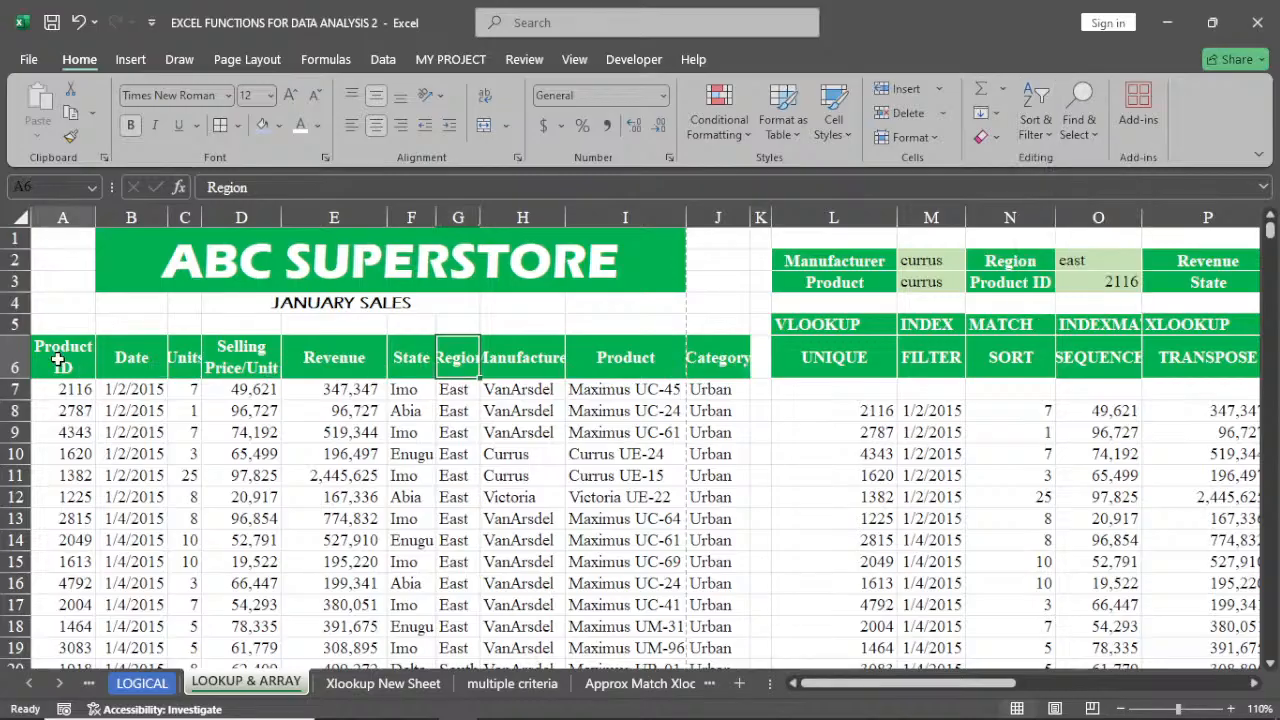
# Copy the table's header row A6:J6 and paste it into row 7 starting at L7
pyautogui.moveTo(58, 362); pyautogui.dragTo(689, 355)
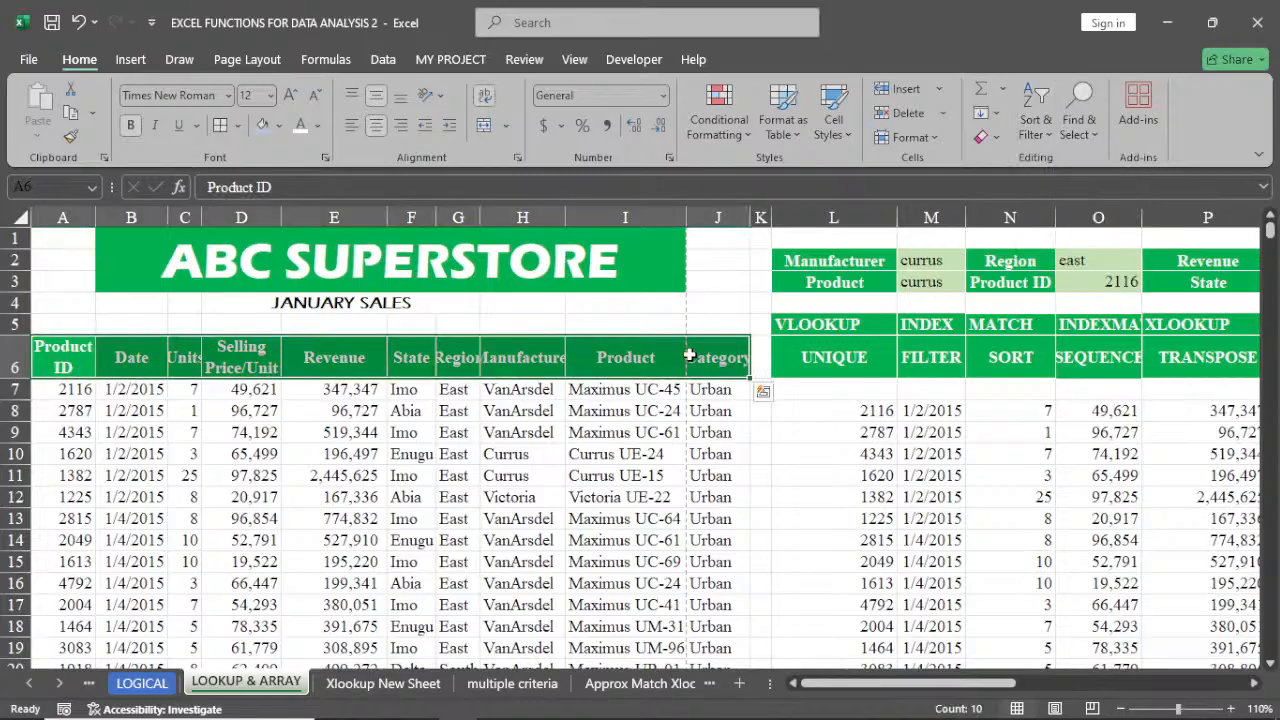
pyautogui.press('F2')
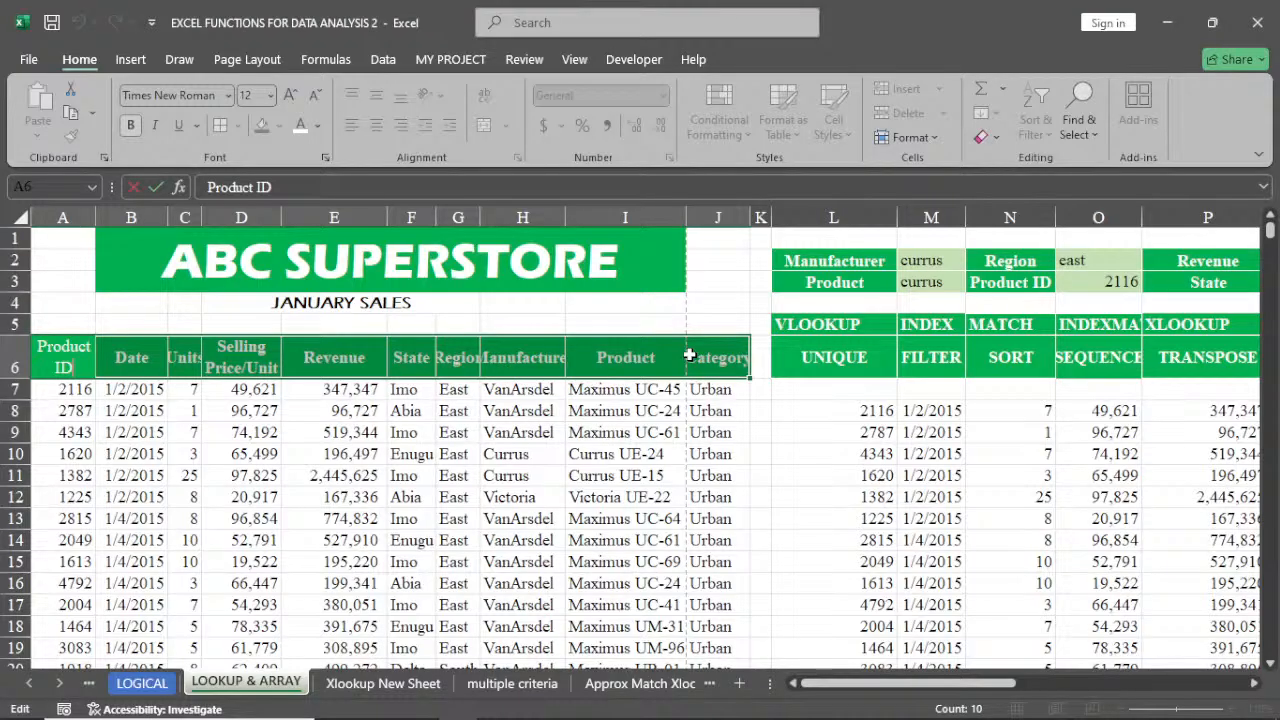
pyautogui.press('F2')
pyautogui.press('F2')
pyautogui.press('F2')
pyautogui.press('F2')
pyautogui.press('F2')
pyautogui.rightClick(689, 355)
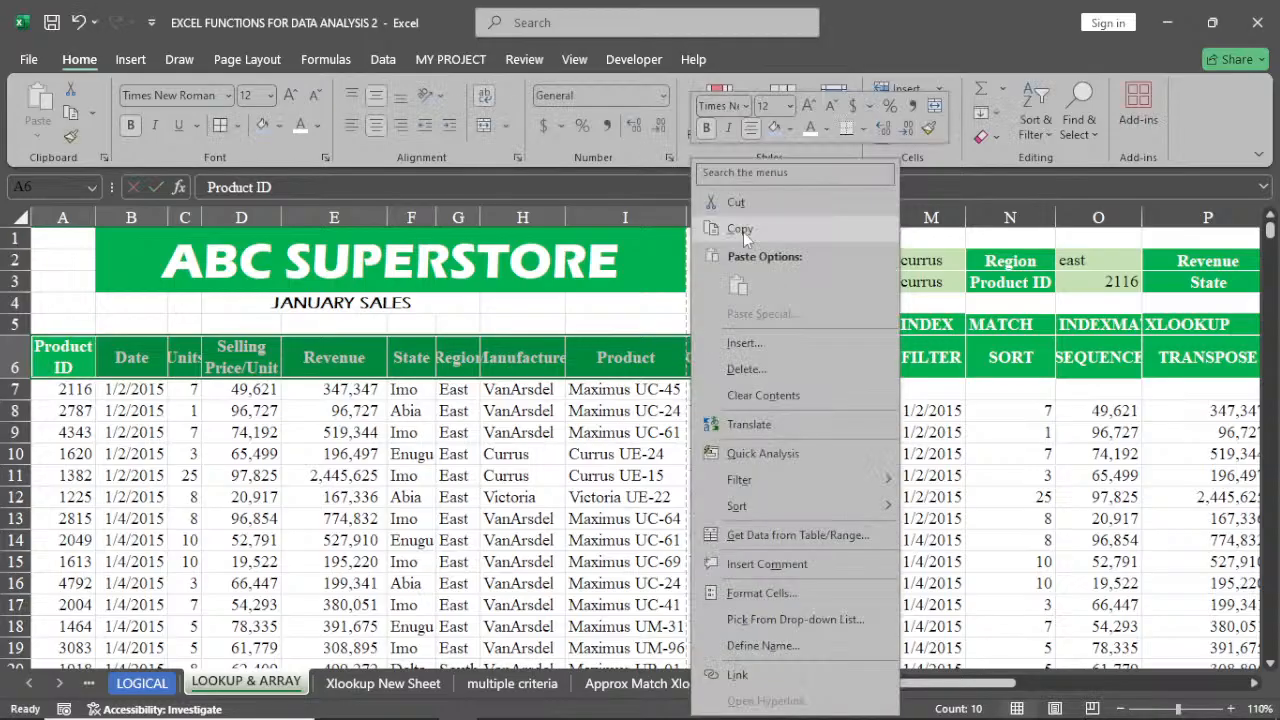
pyautogui.click(740, 230)
pyautogui.click(849, 392)
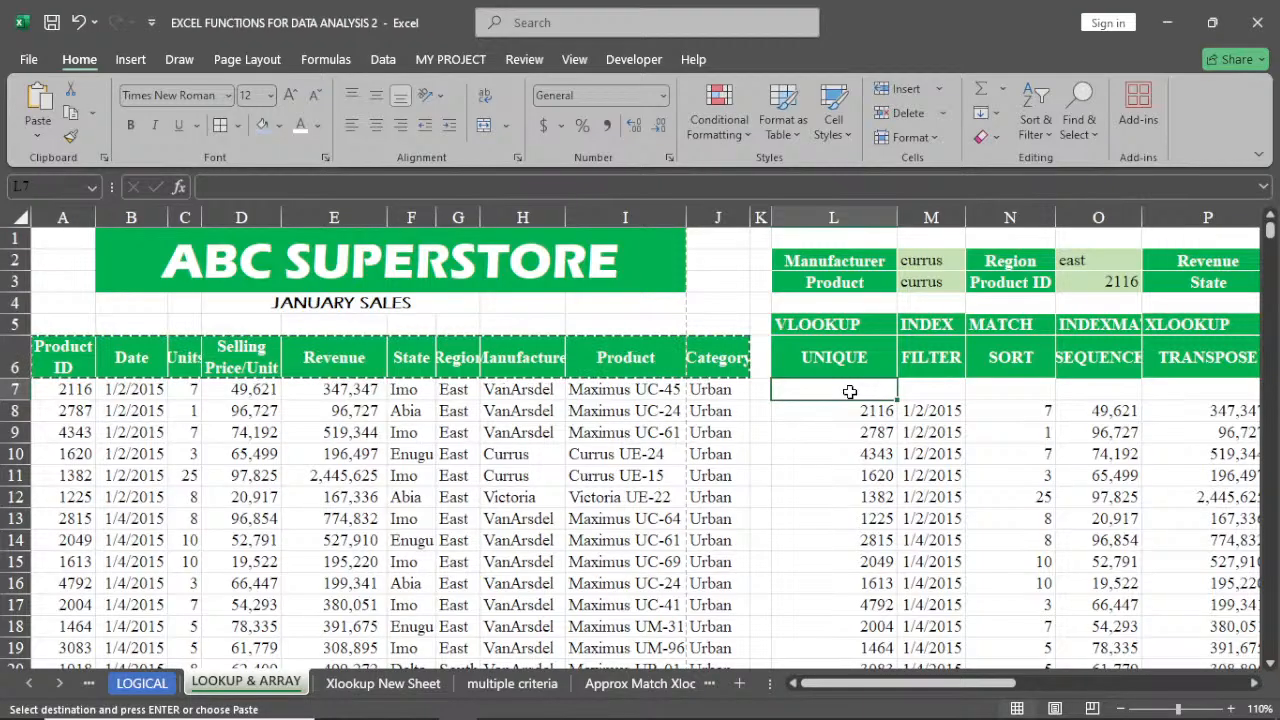
pyautogui.rightClick(849, 392)
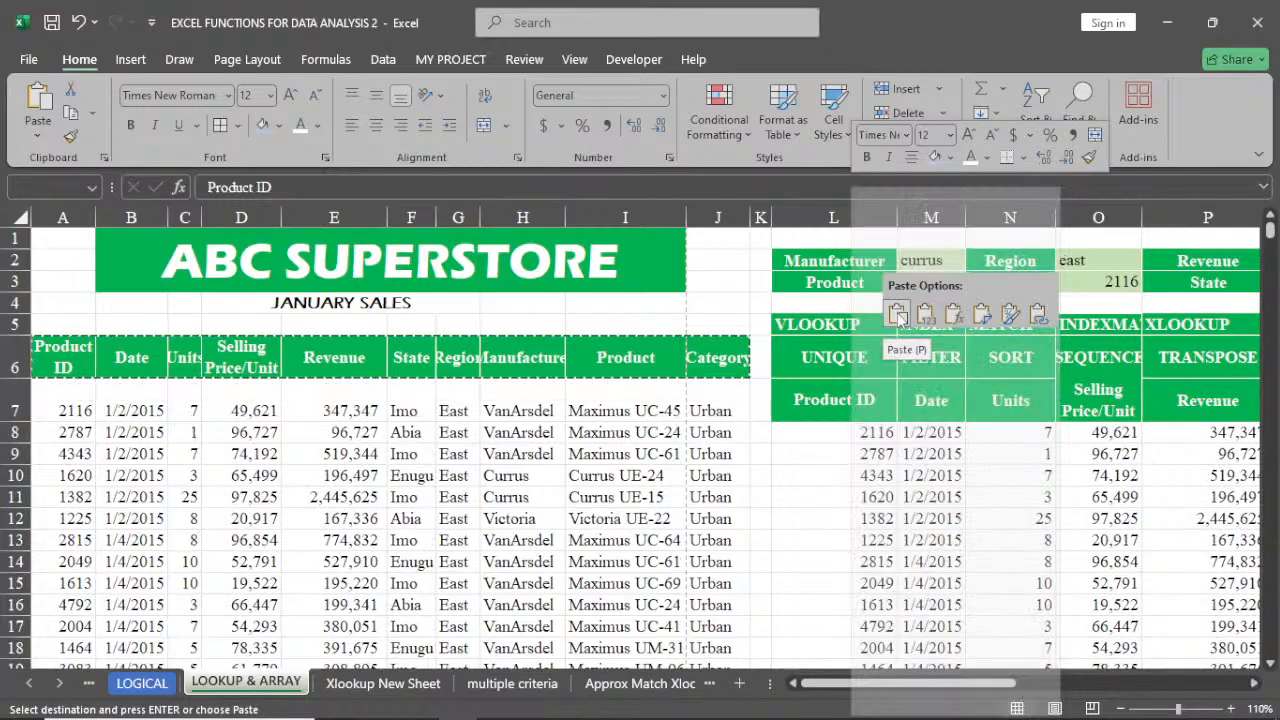
pyautogui.click(897, 315)
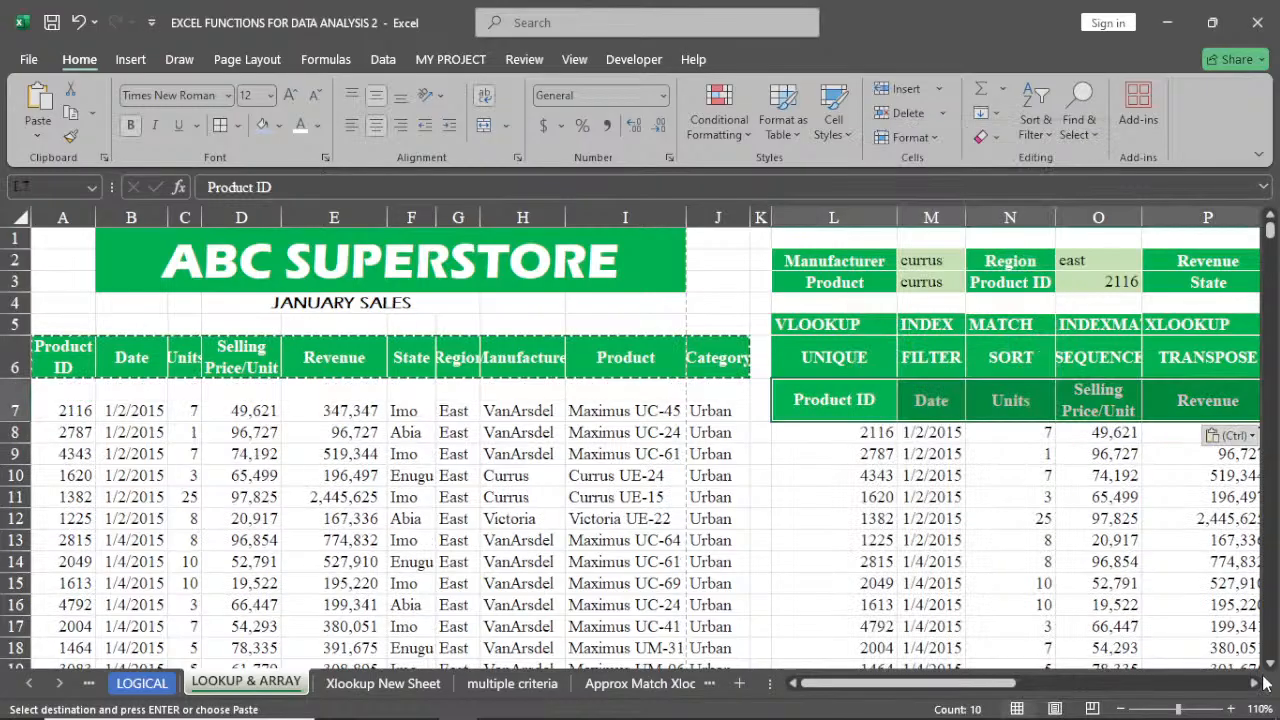
pyautogui.click(1255, 684)
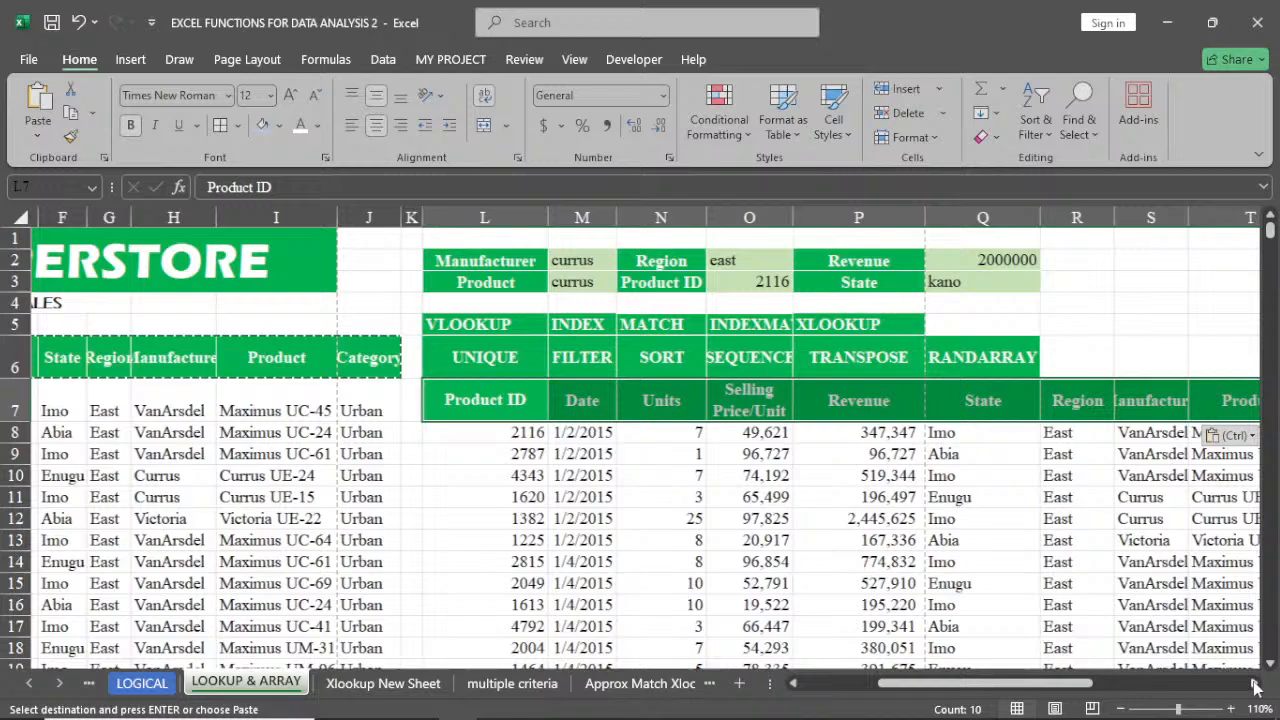
pyautogui.click(1255, 684)
pyautogui.click(1043, 540)
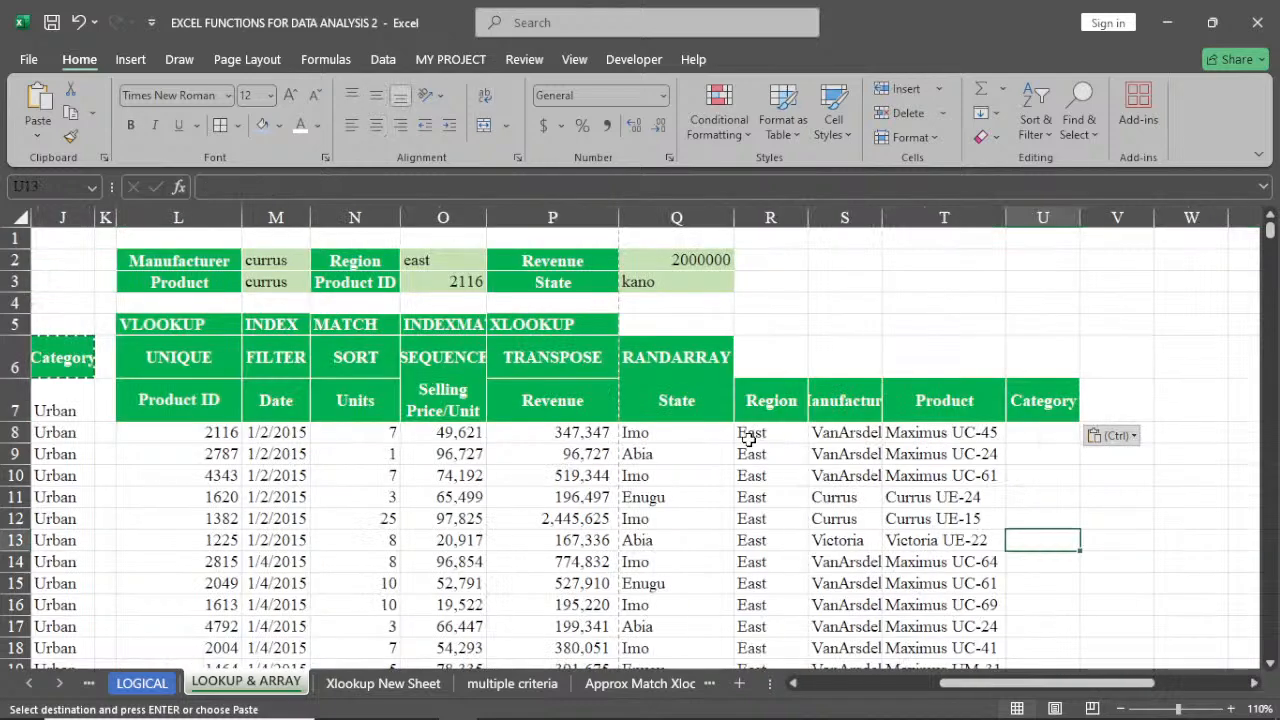
pyautogui.click(940, 326)
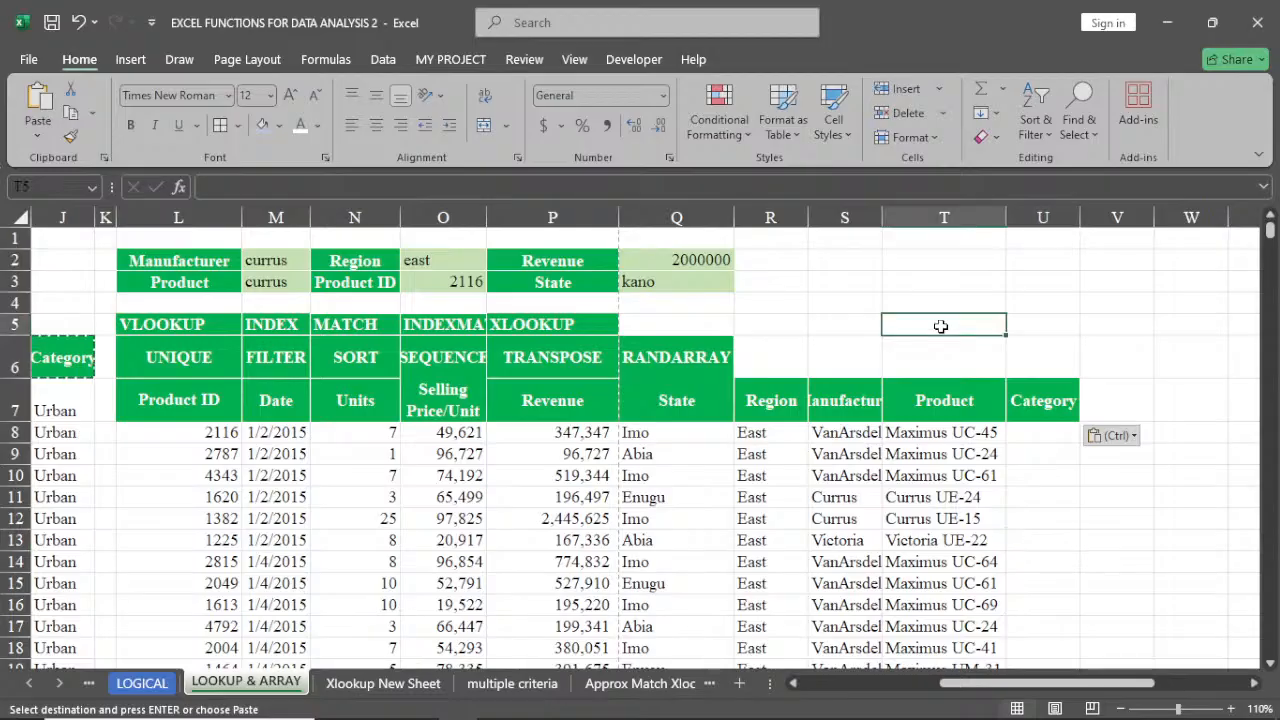
pyautogui.write('=v')
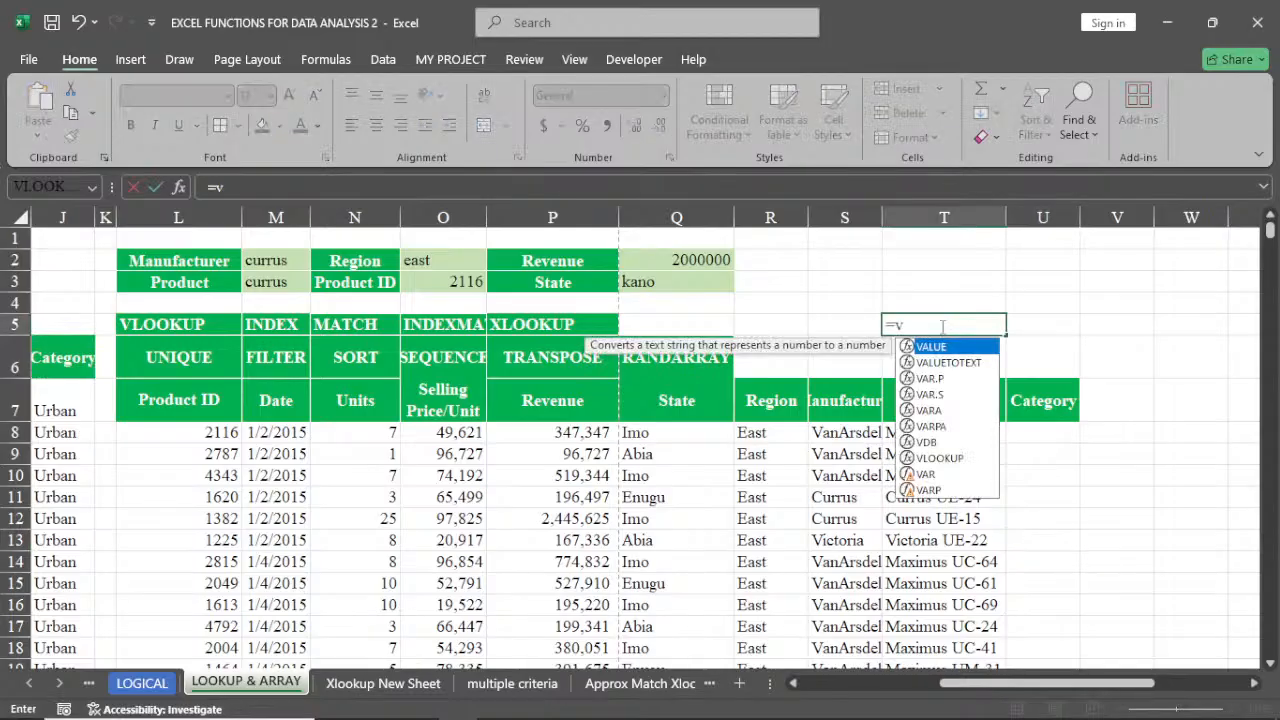
pyautogui.press('Return')
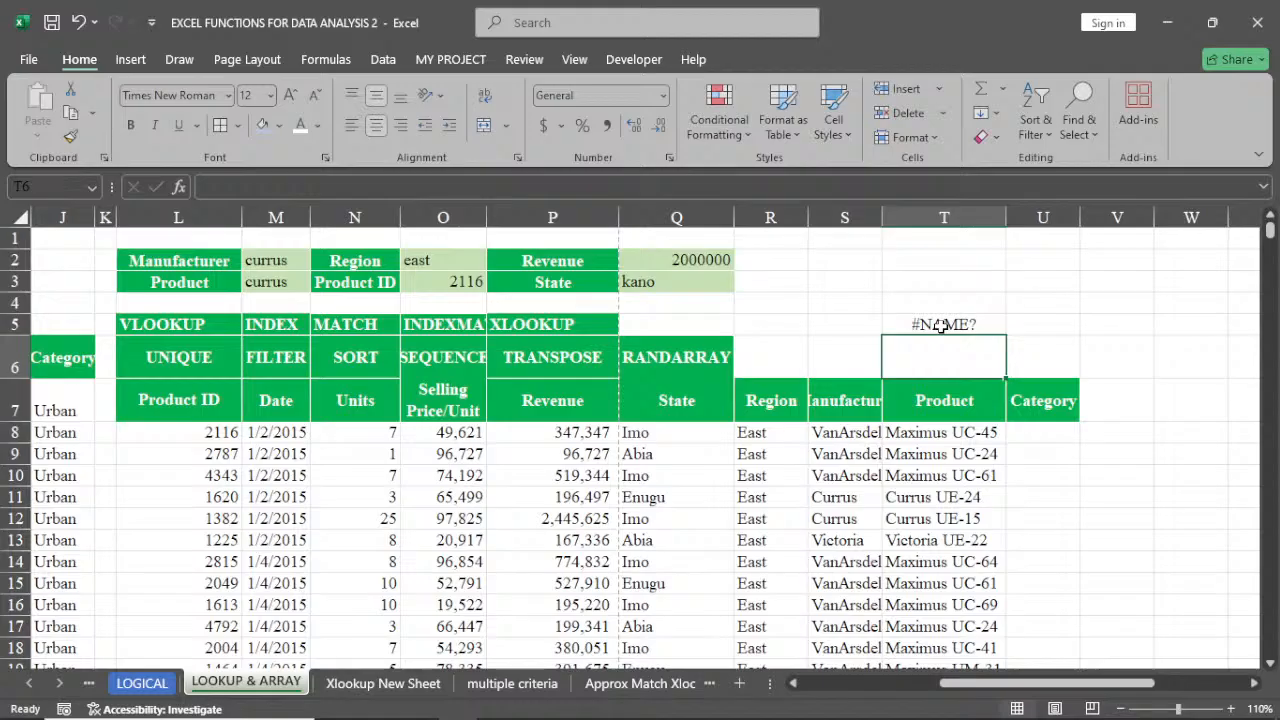
# Enter in T5 a VLOOKUP formula that finds the Product ID in O3 within L8:T21 and returns column 9
pyautogui.doubleClick(941, 326)
pyautogui.write('l')
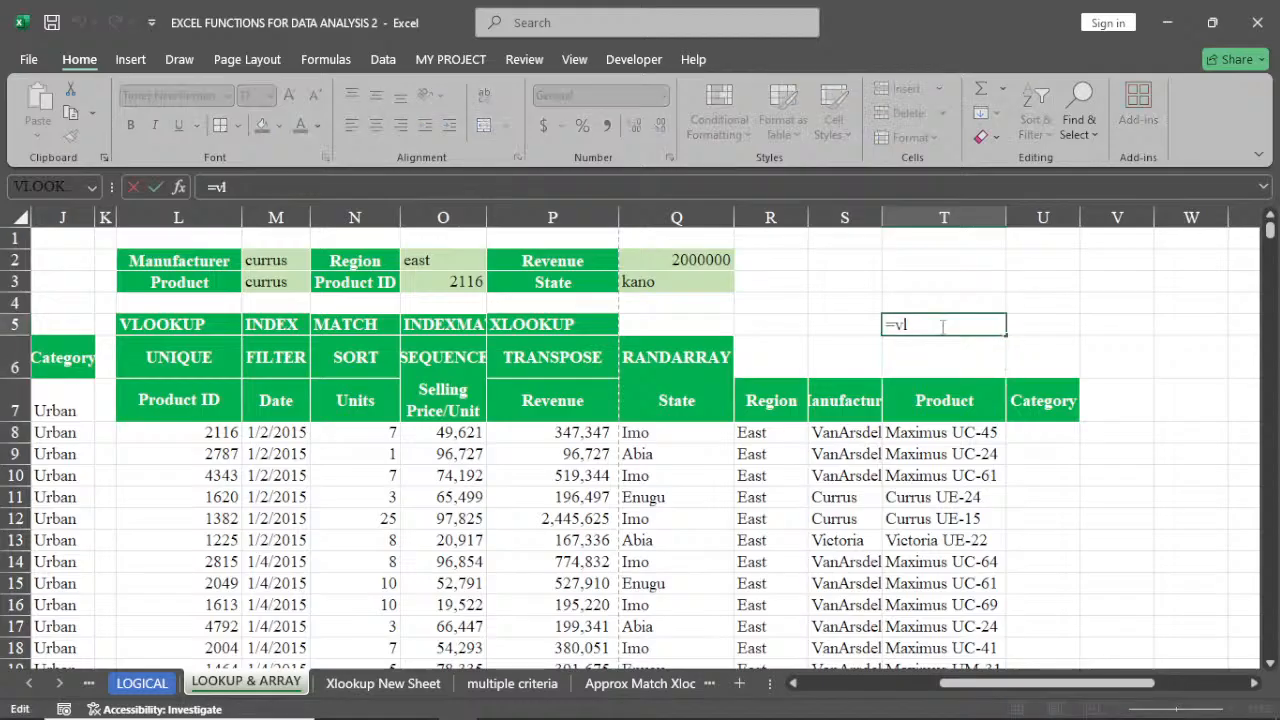
pyautogui.press('BackSpace')
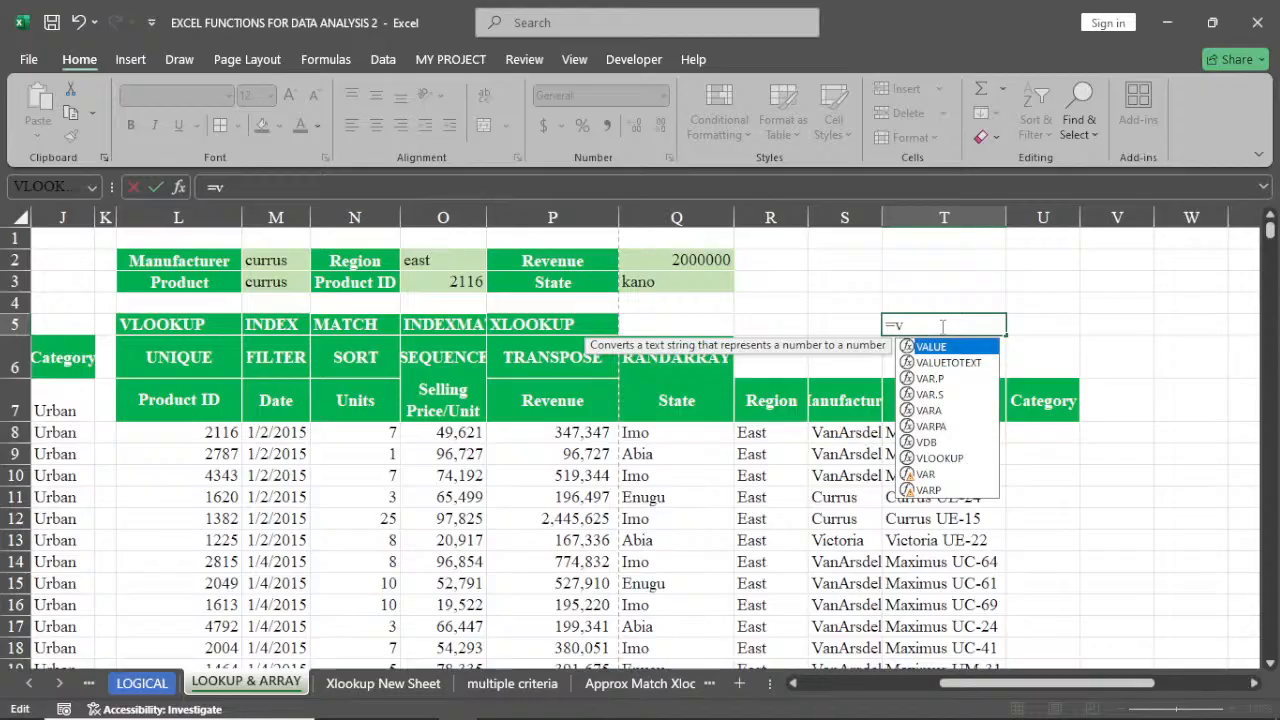
pyautogui.write('LOOKUP(')
pyautogui.press('Tab')
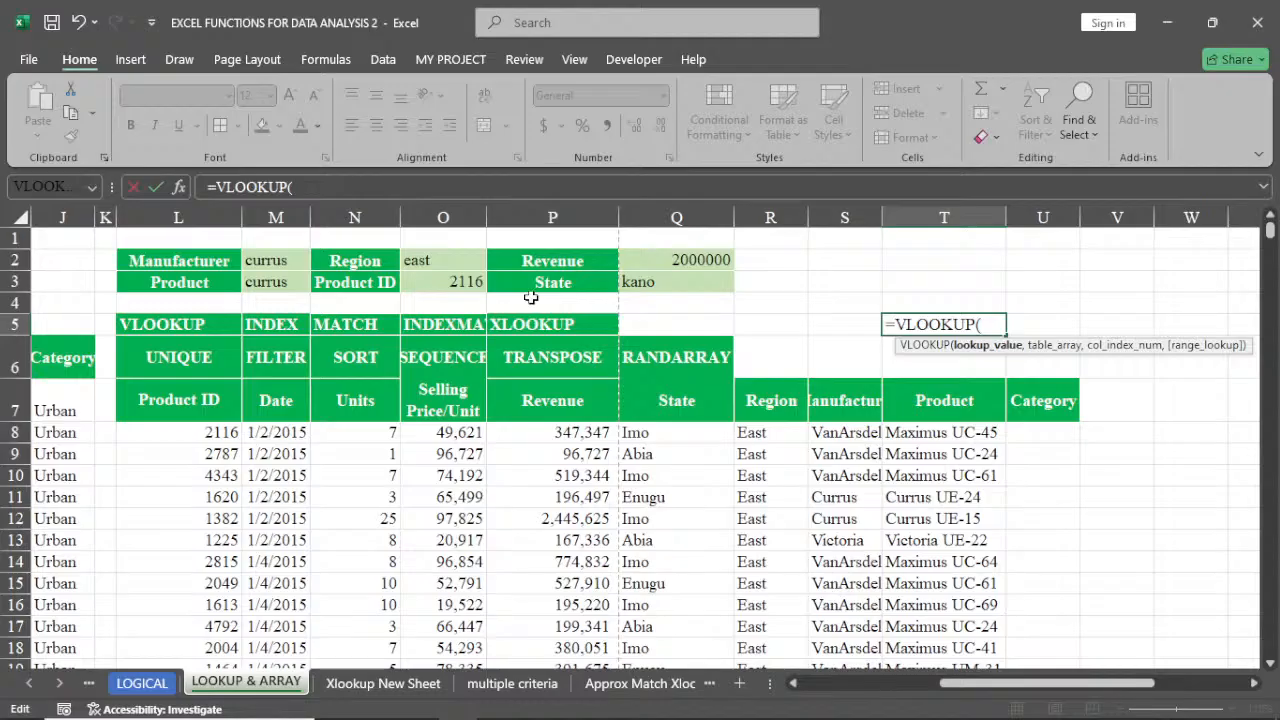
pyautogui.click(453, 282)
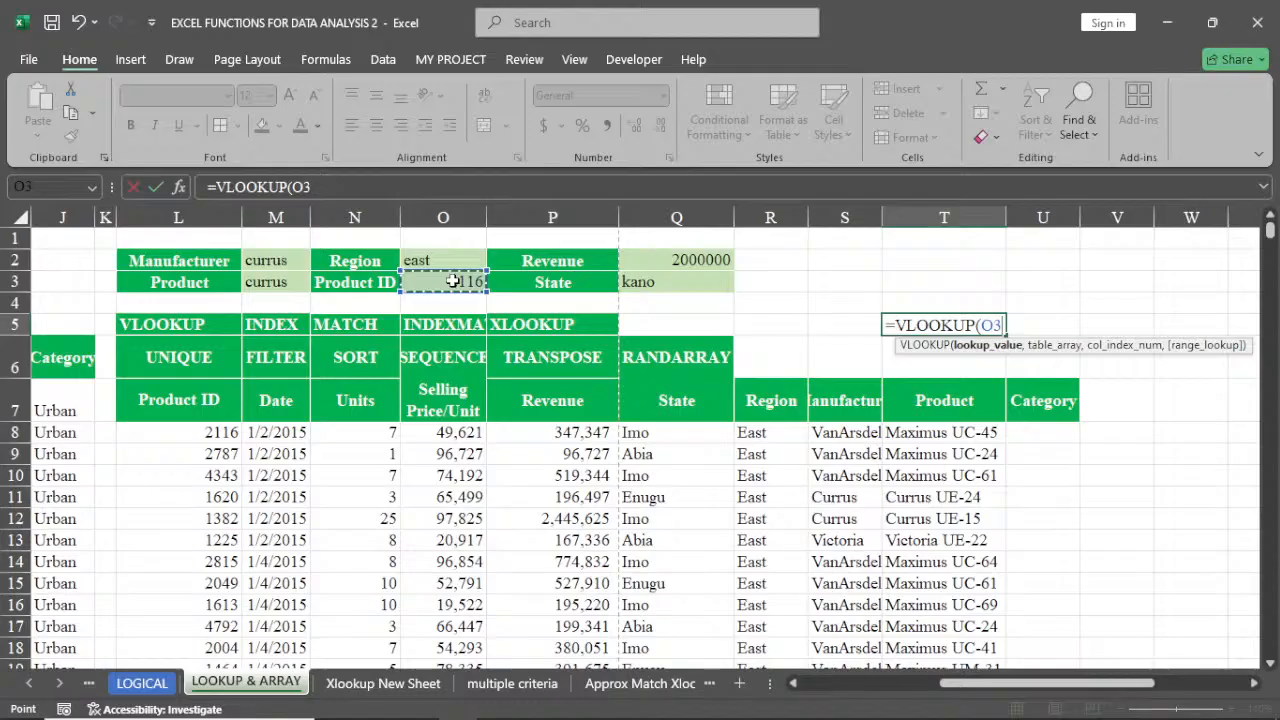
pyautogui.write(',')
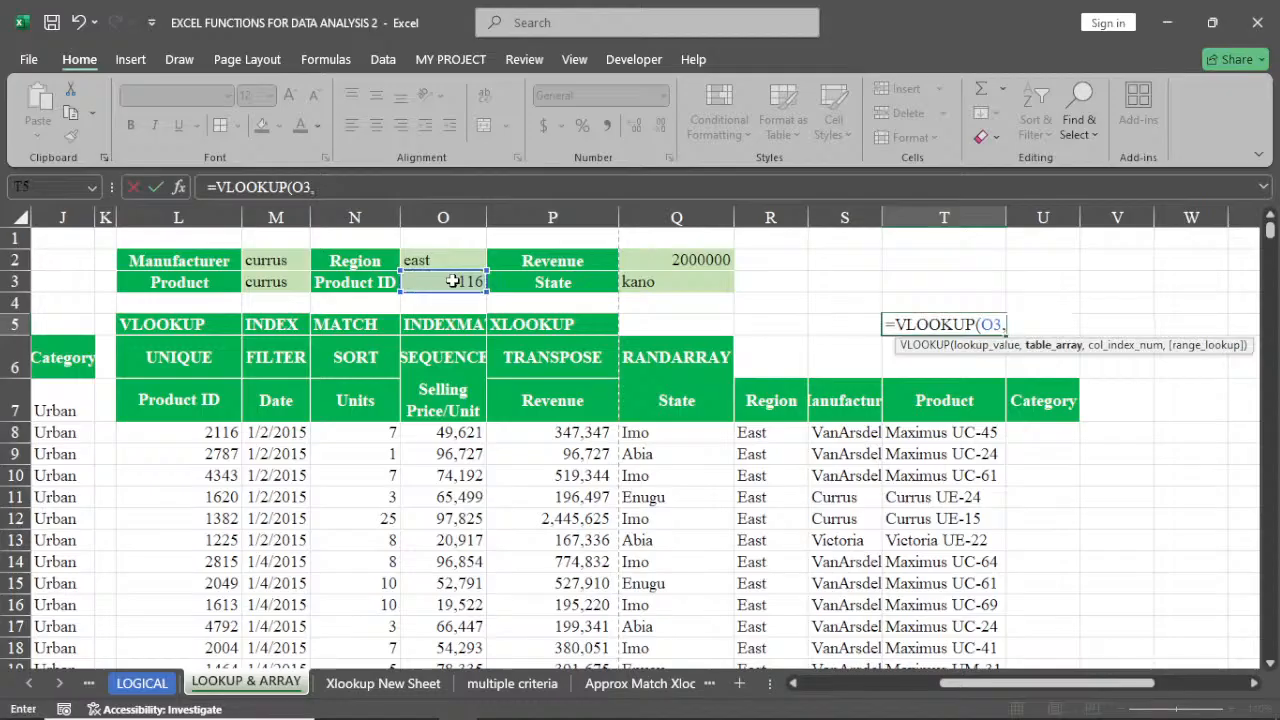
pyautogui.click(203, 432)
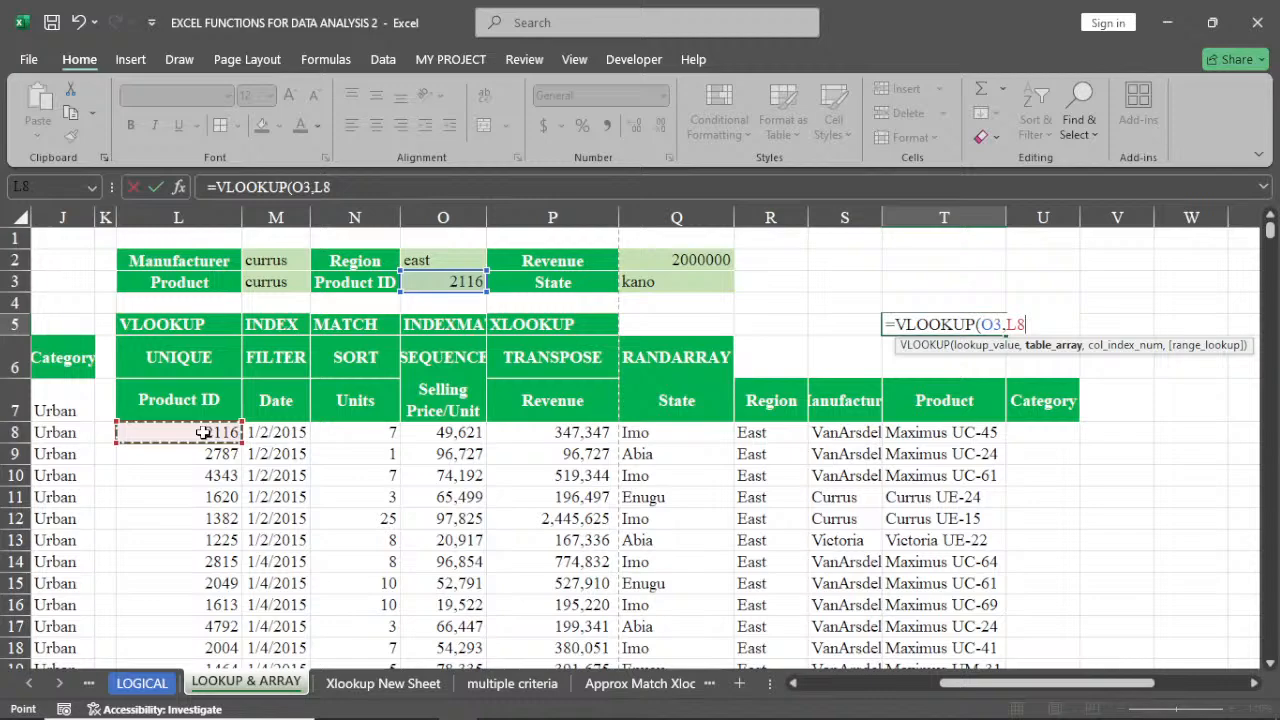
pyautogui.hotkey('ctrl', 'shift', 'Right')
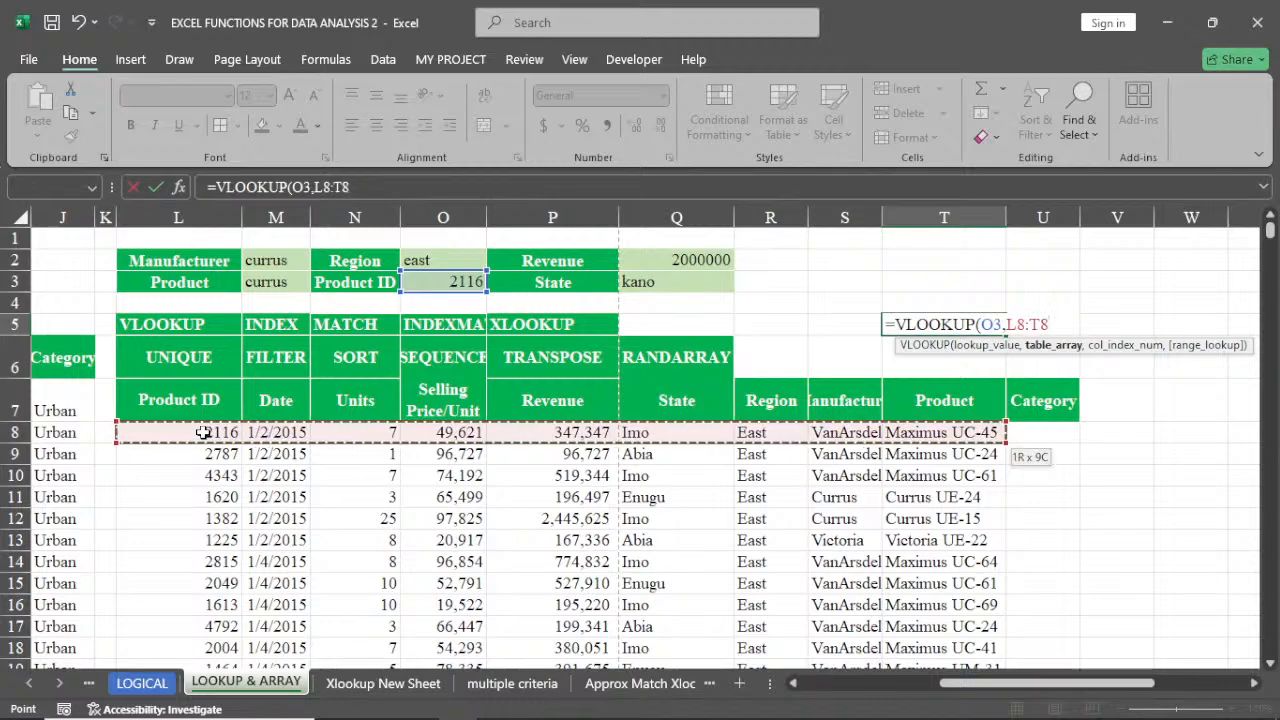
pyautogui.hotkey('ctrl', 'shift', 'Down')
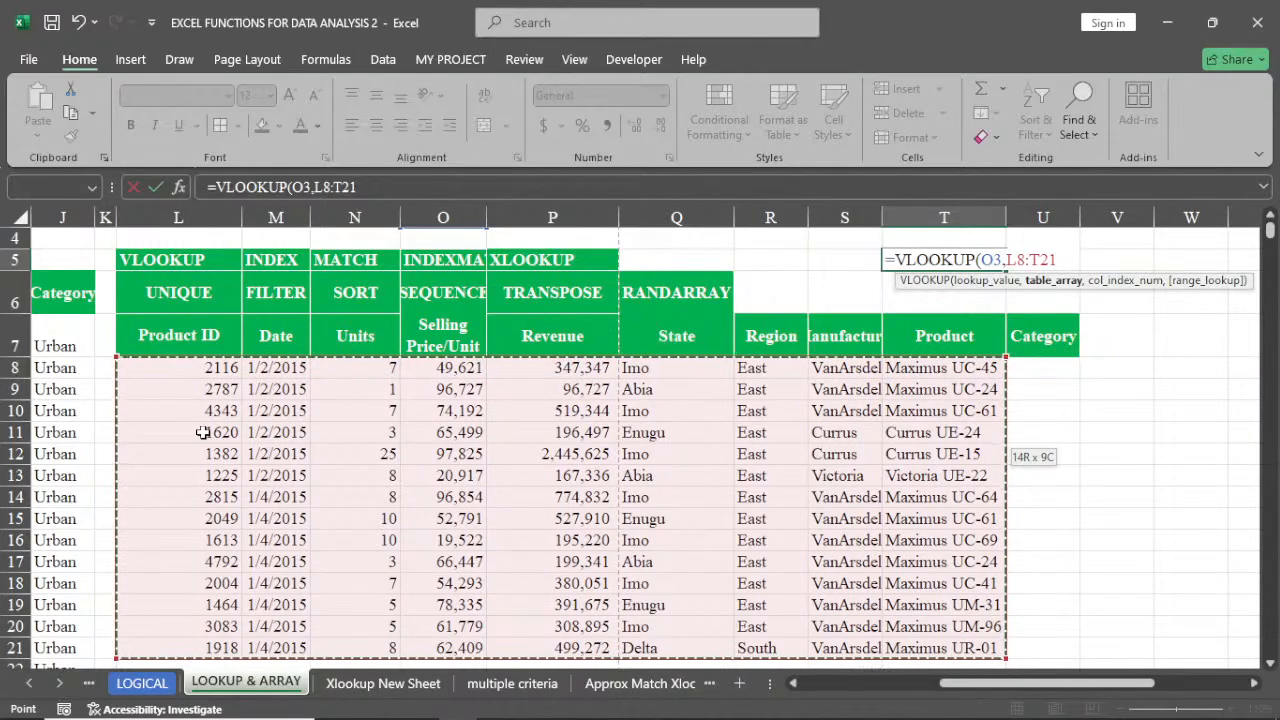
pyautogui.write(',')
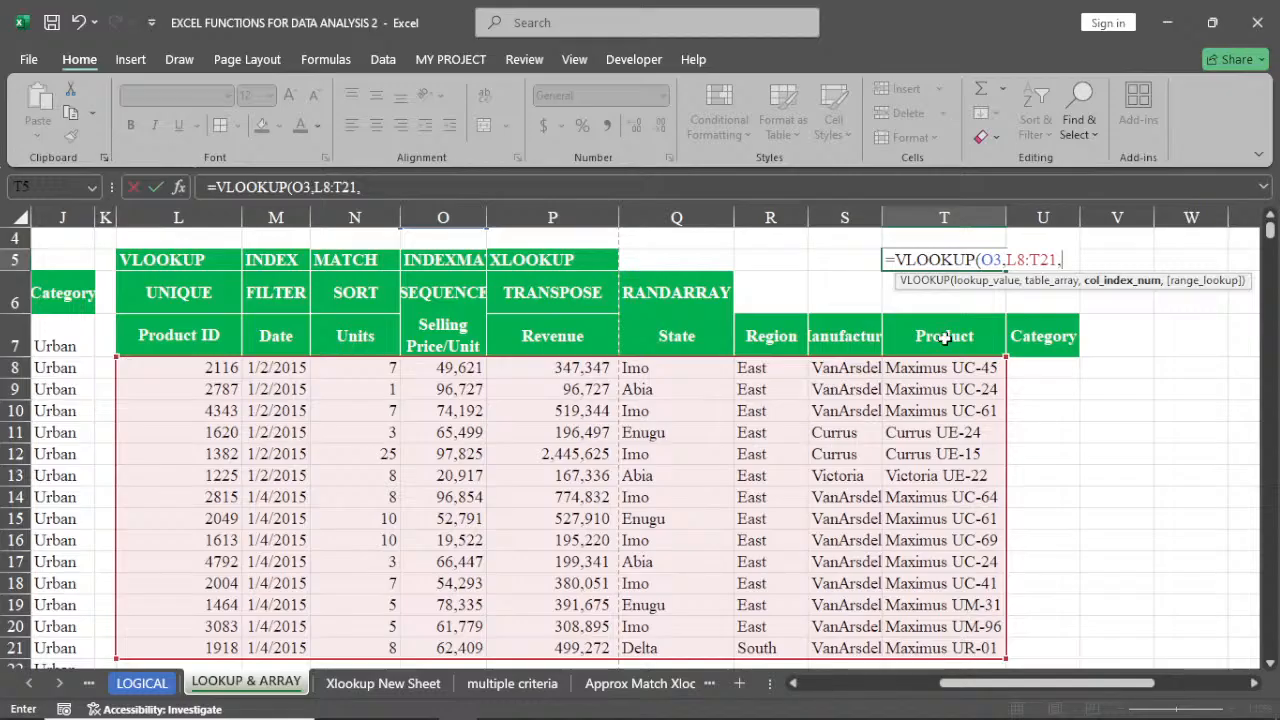
pyautogui.write('9')
pyautogui.press('Return')
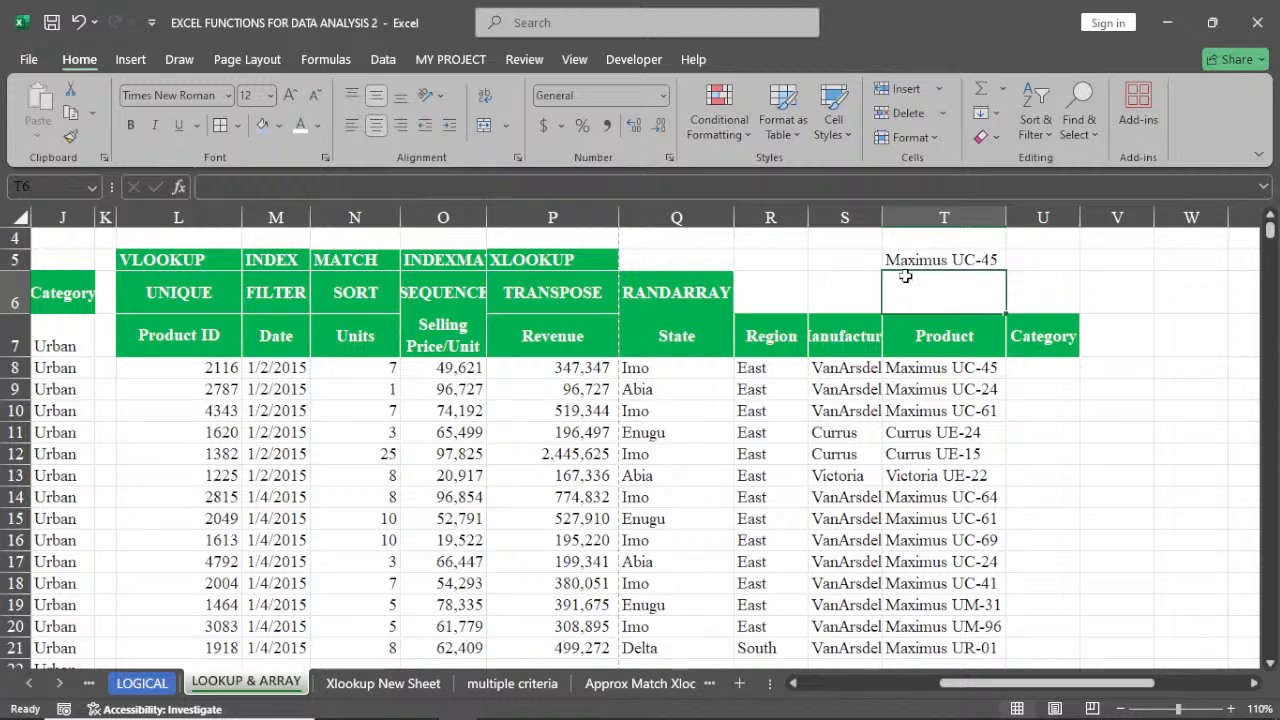
# Change the Product ID lookup value in O3 to 1613
pyautogui.scroll(1, 460, 306)
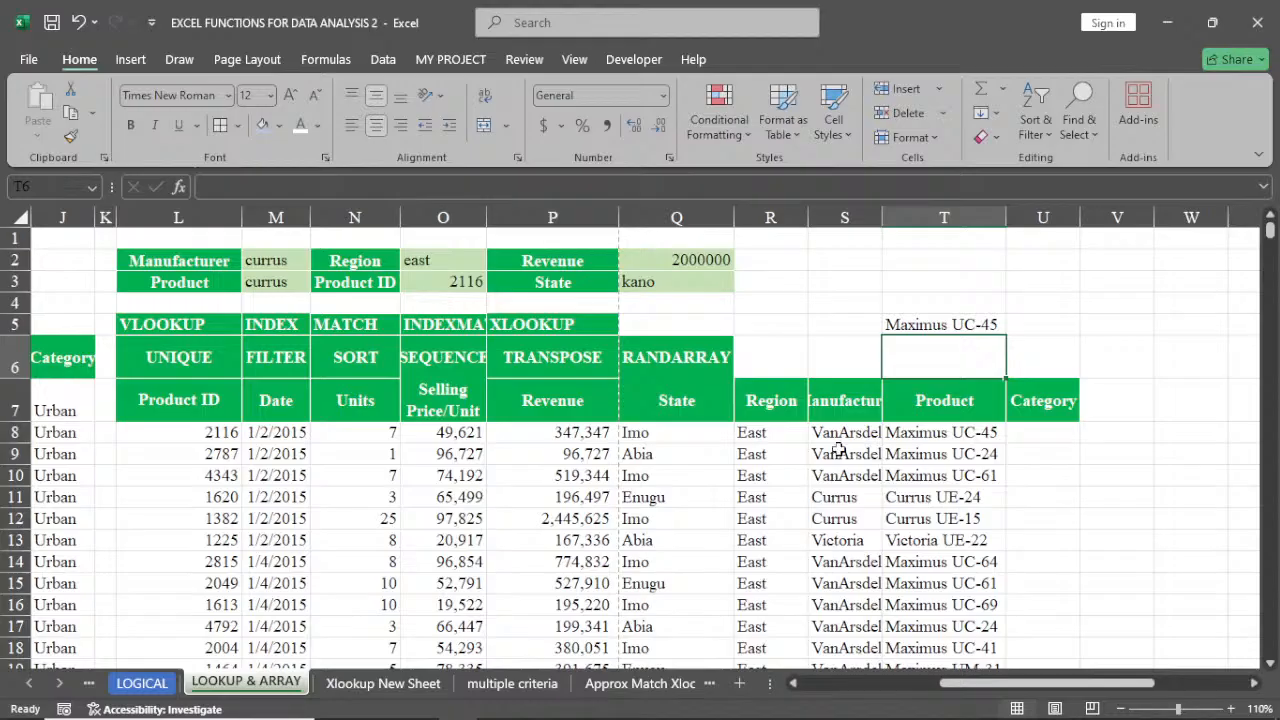
pyautogui.click(948, 432)
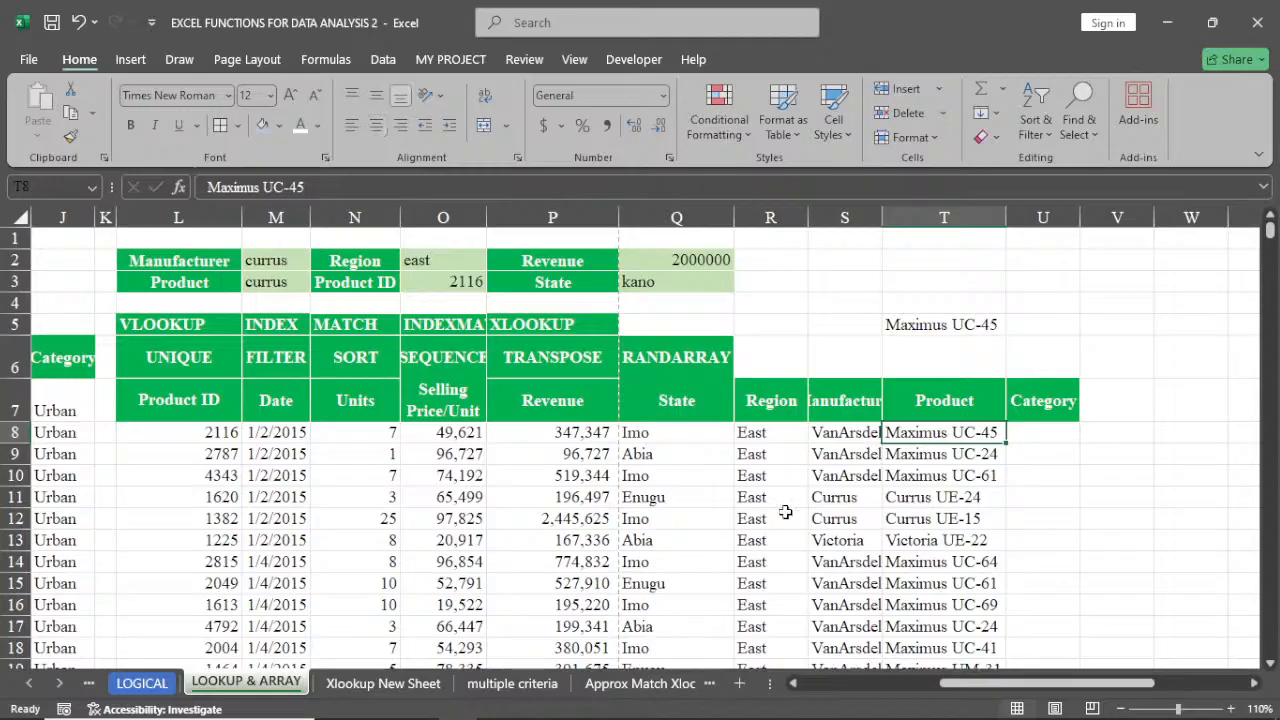
pyautogui.click(458, 282)
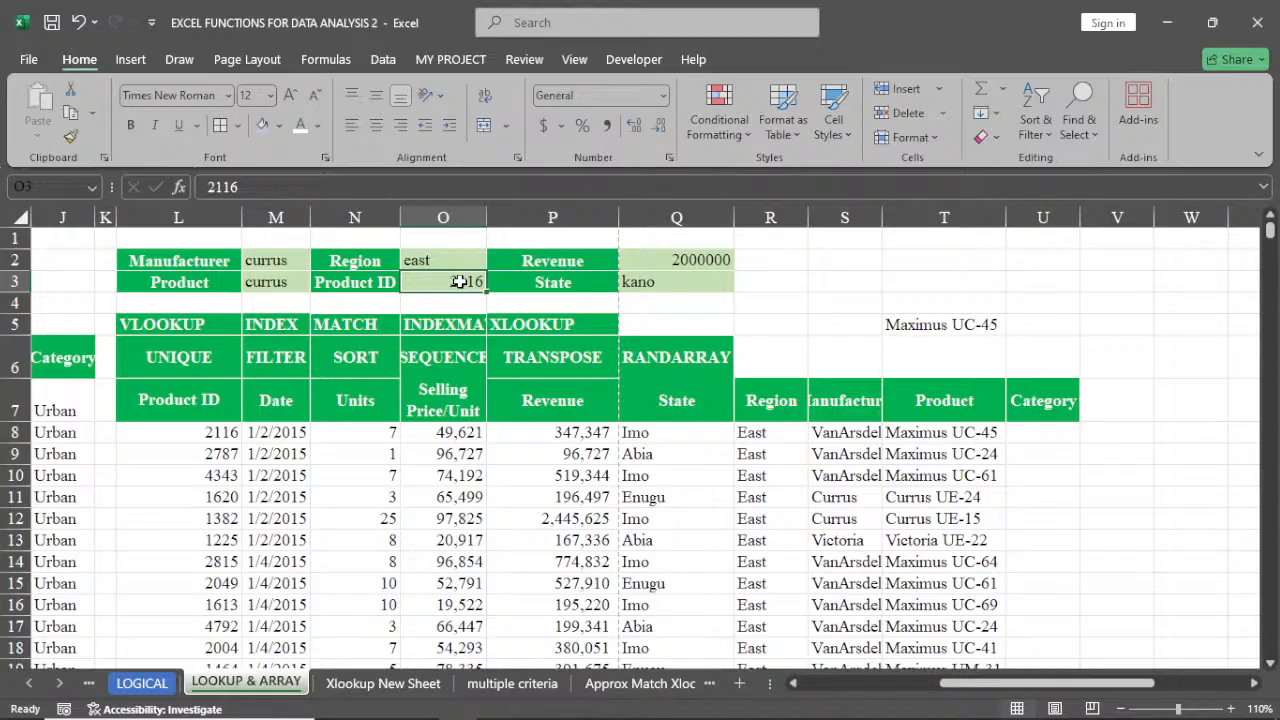
pyautogui.write('1613')
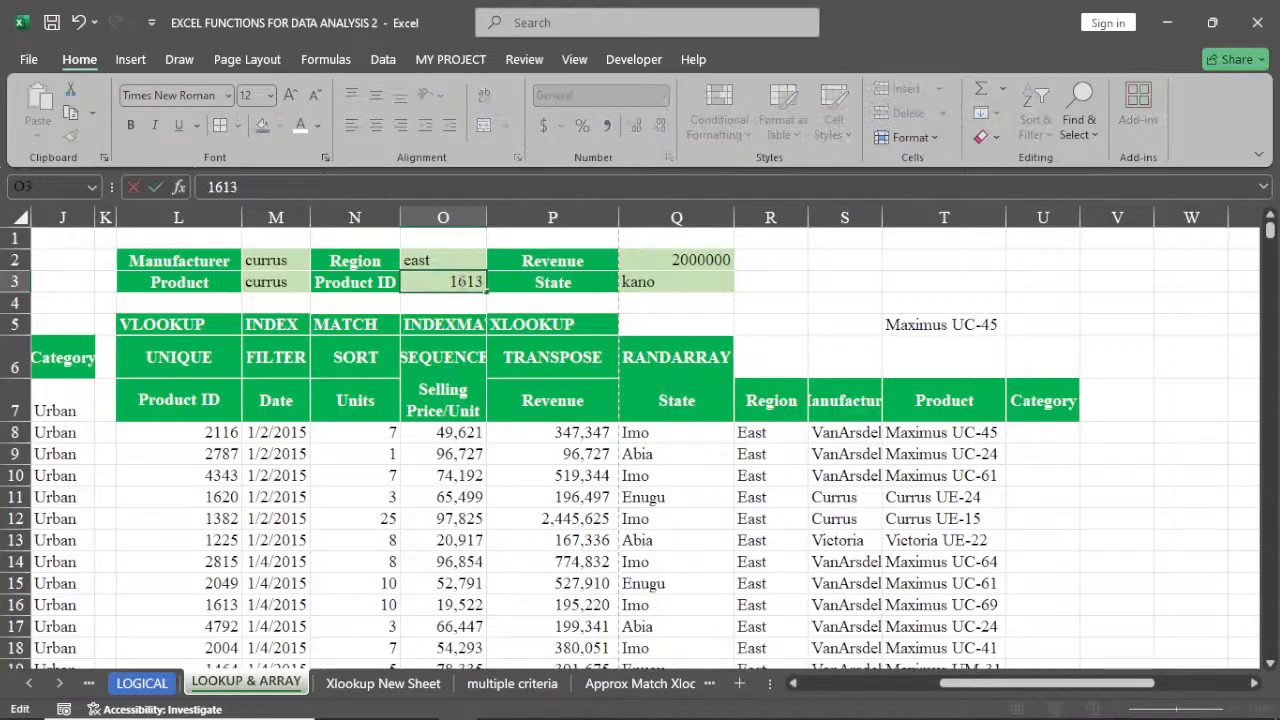
pyautogui.hotkey('ctrl', 'Return')
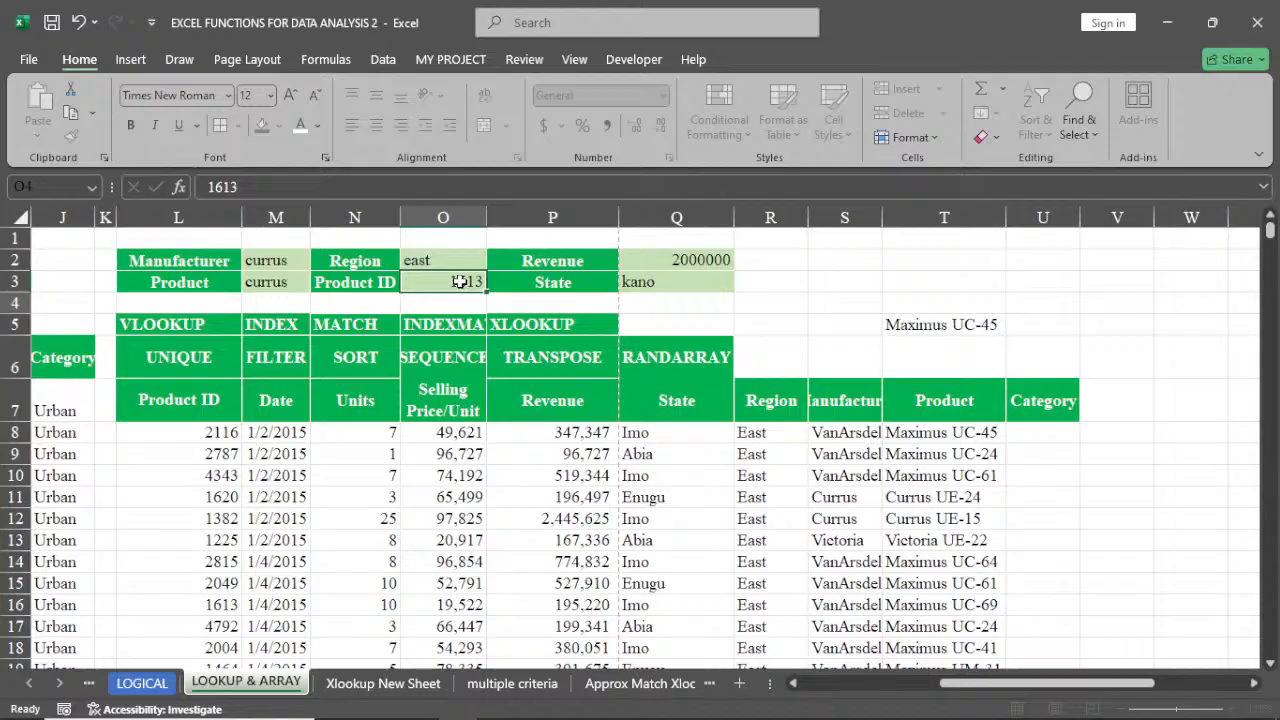
pyautogui.press('Return')
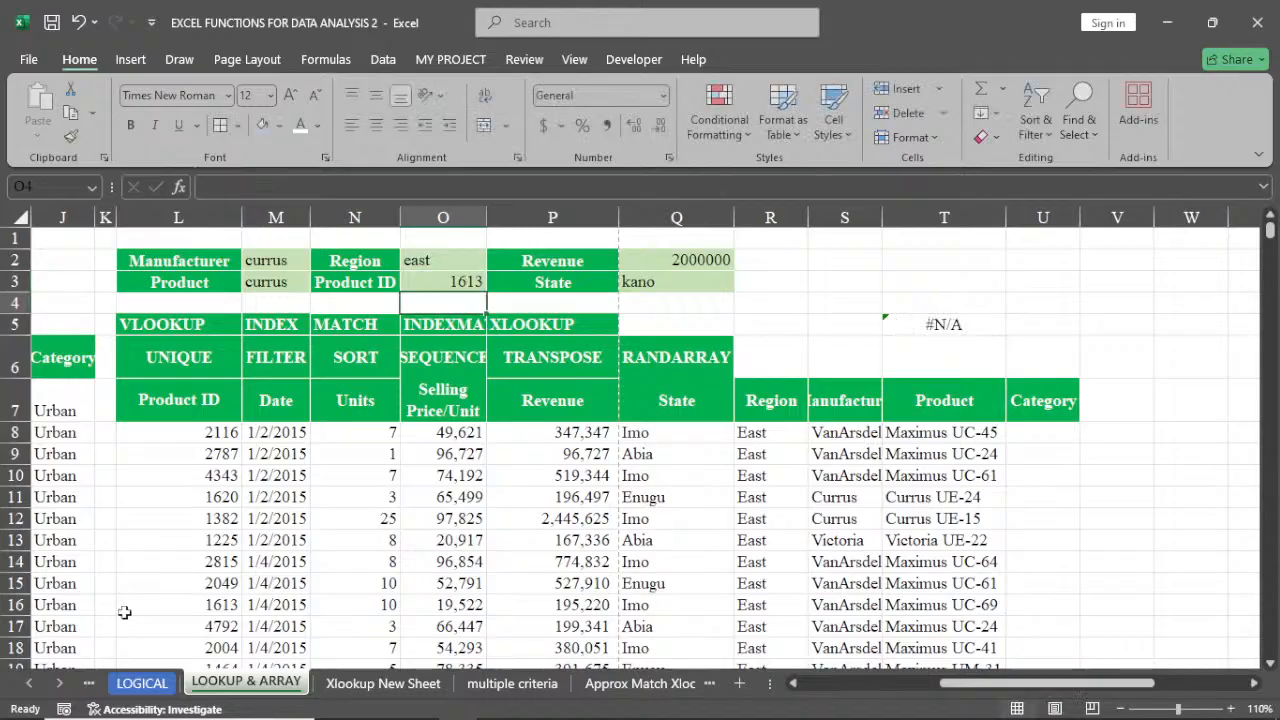
# Open the VLOOKUP formula in T5 to inspect its arguments
pyautogui.click(108, 607)
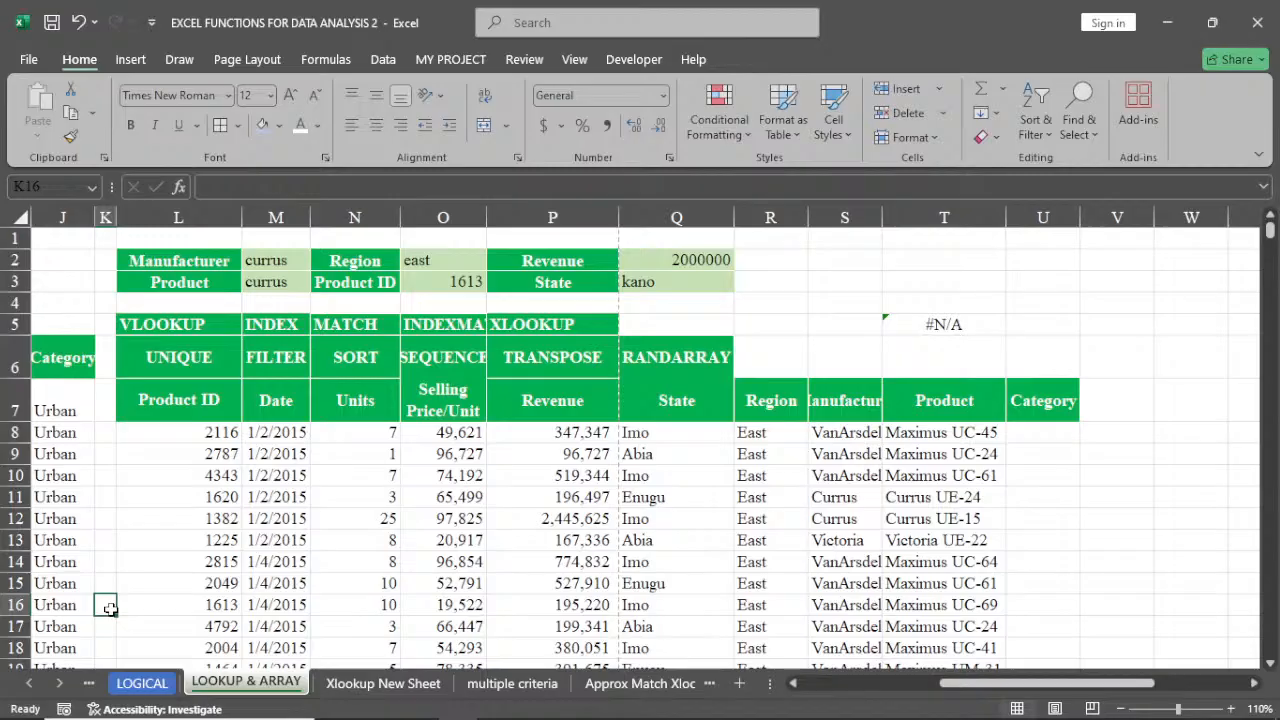
pyautogui.click(956, 323)
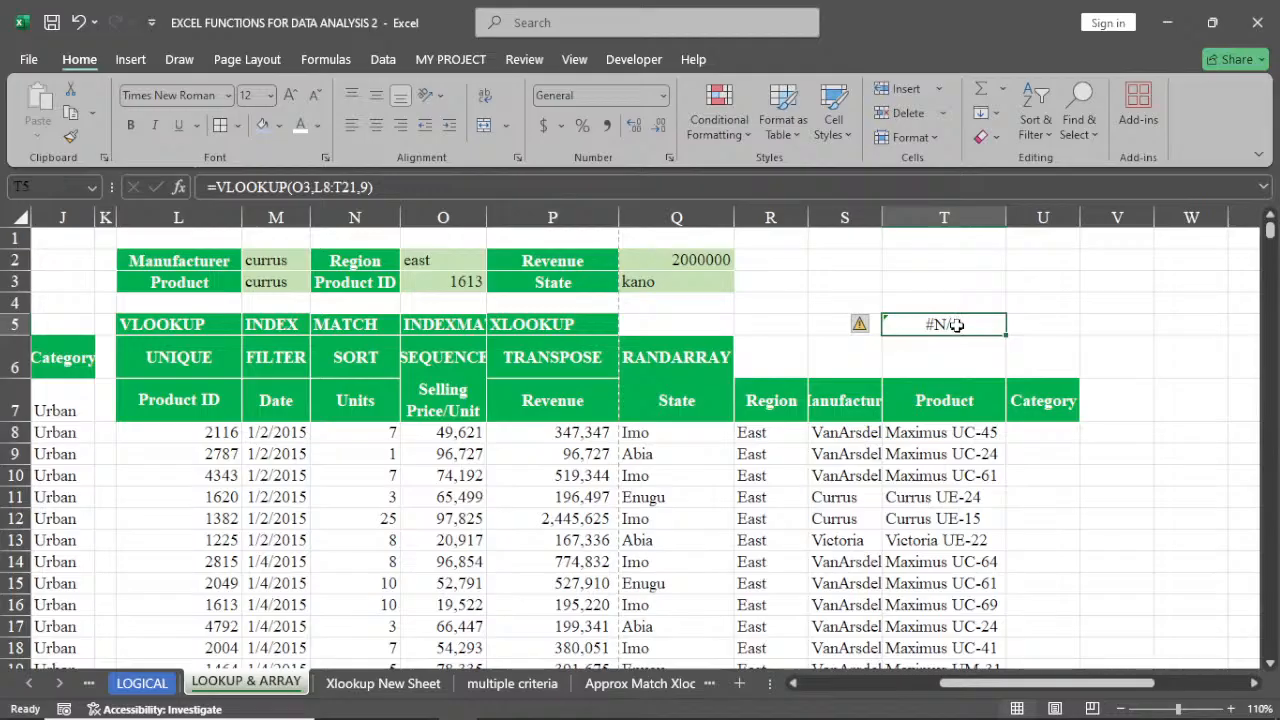
pyautogui.doubleClick(956, 323)
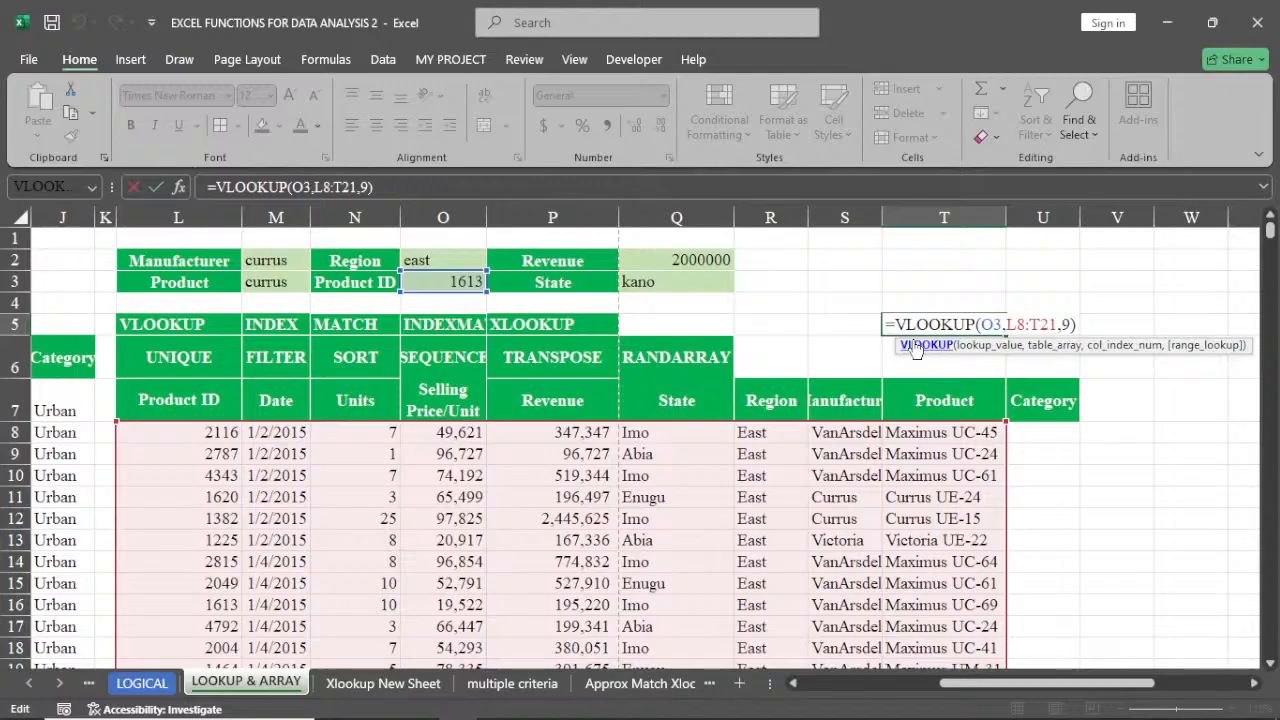
pyautogui.press('Return')
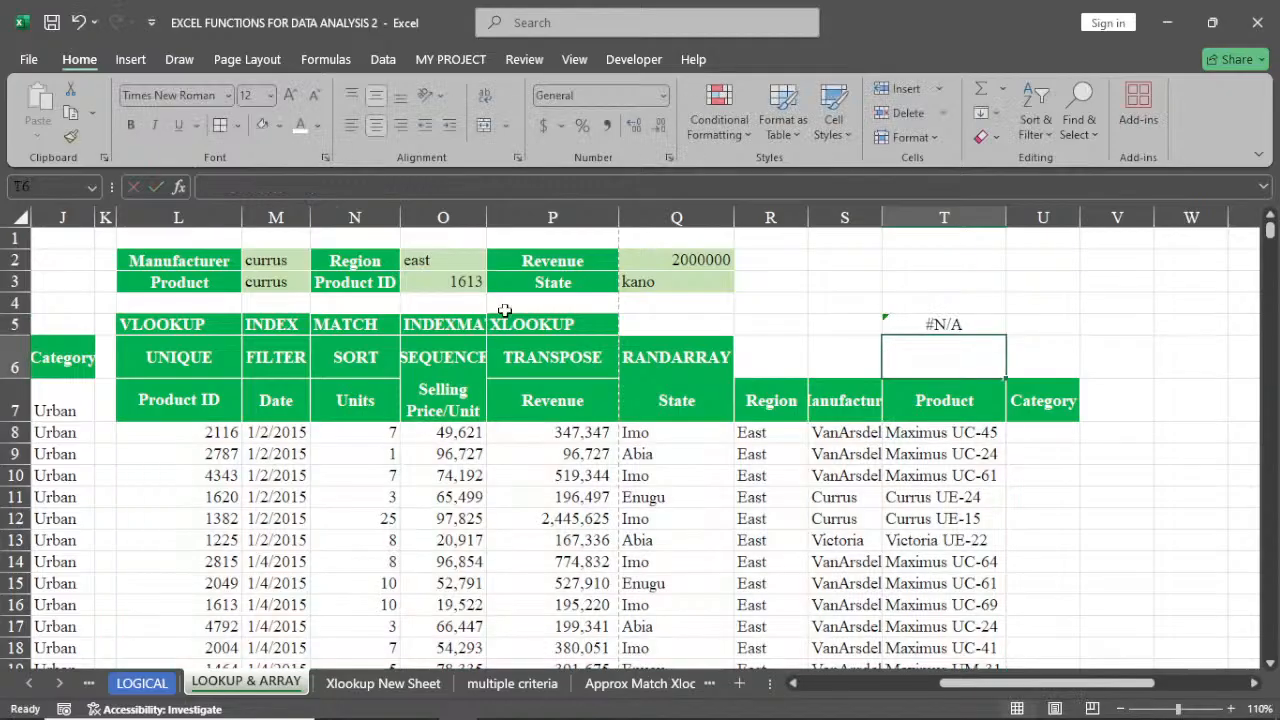
# Change the Product ID lookup value in O3 to 2049
pyautogui.click(464, 283)
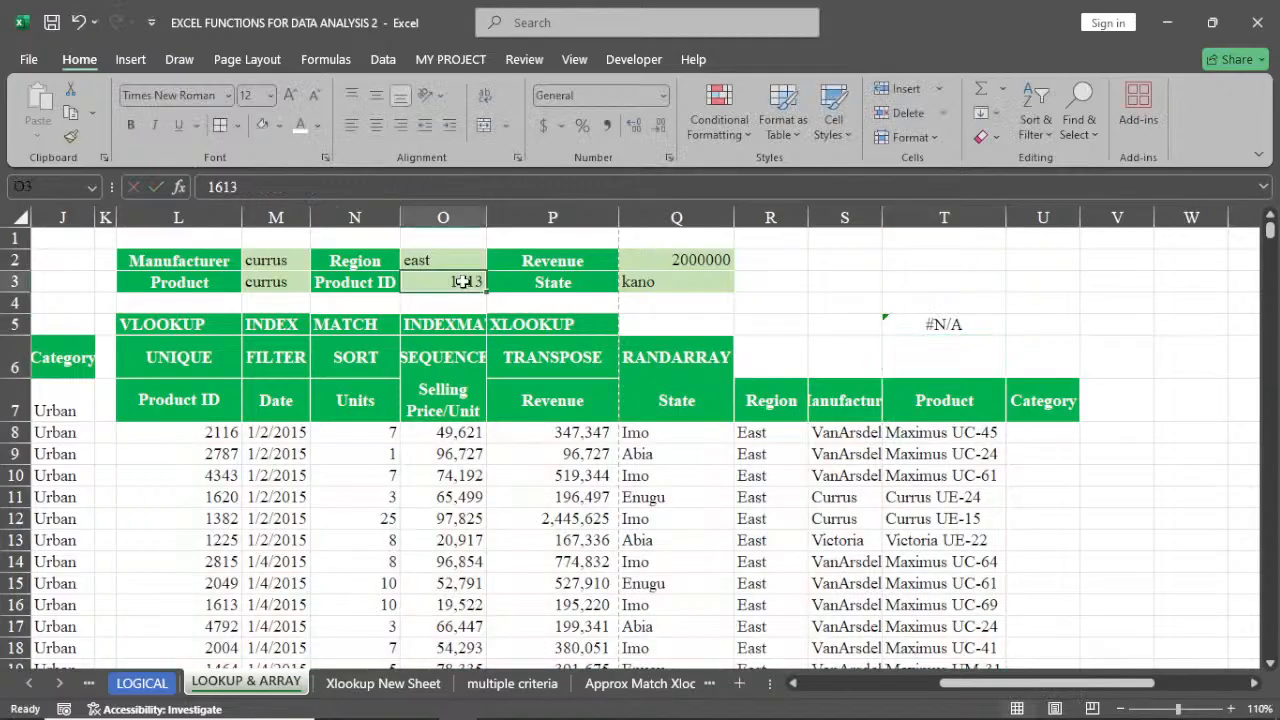
pyautogui.write('204')
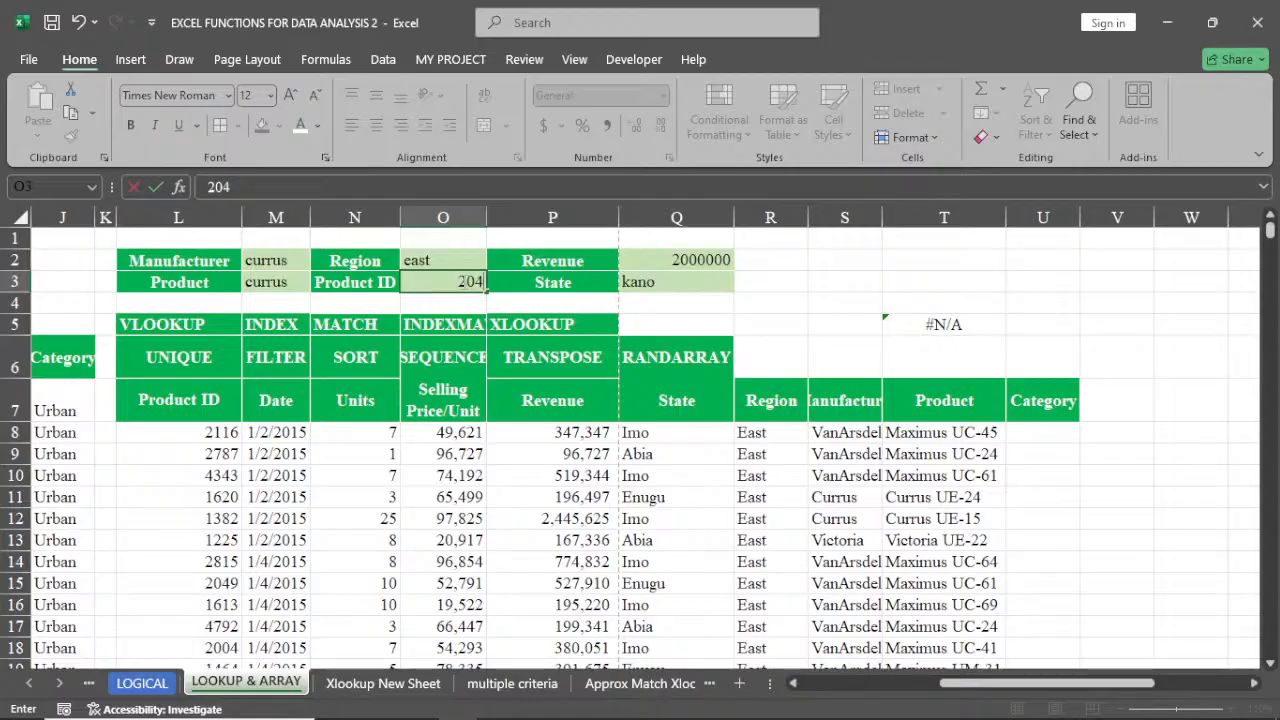
pyautogui.write('9')
pyautogui.hotkey('ctrl', 'Return')
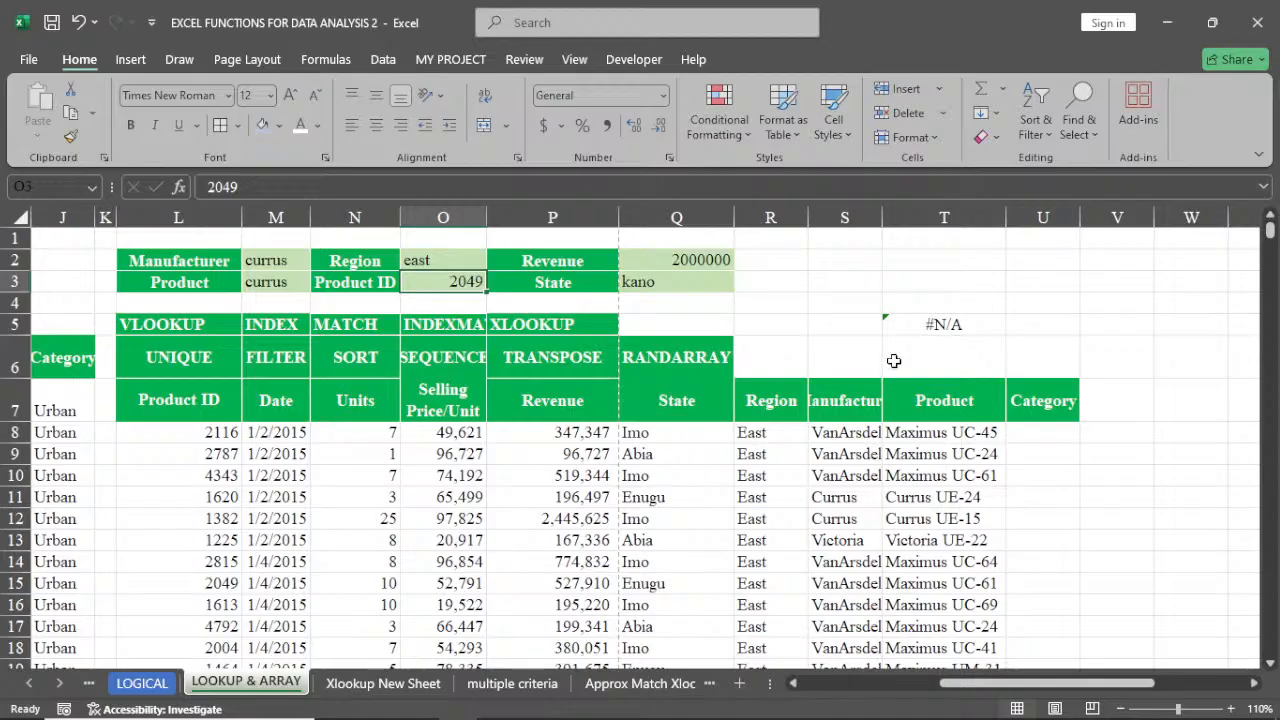
# Open the VLOOKUP formula in T5 and examine its lookup range against the copied data table
pyautogui.doubleClick(960, 325)
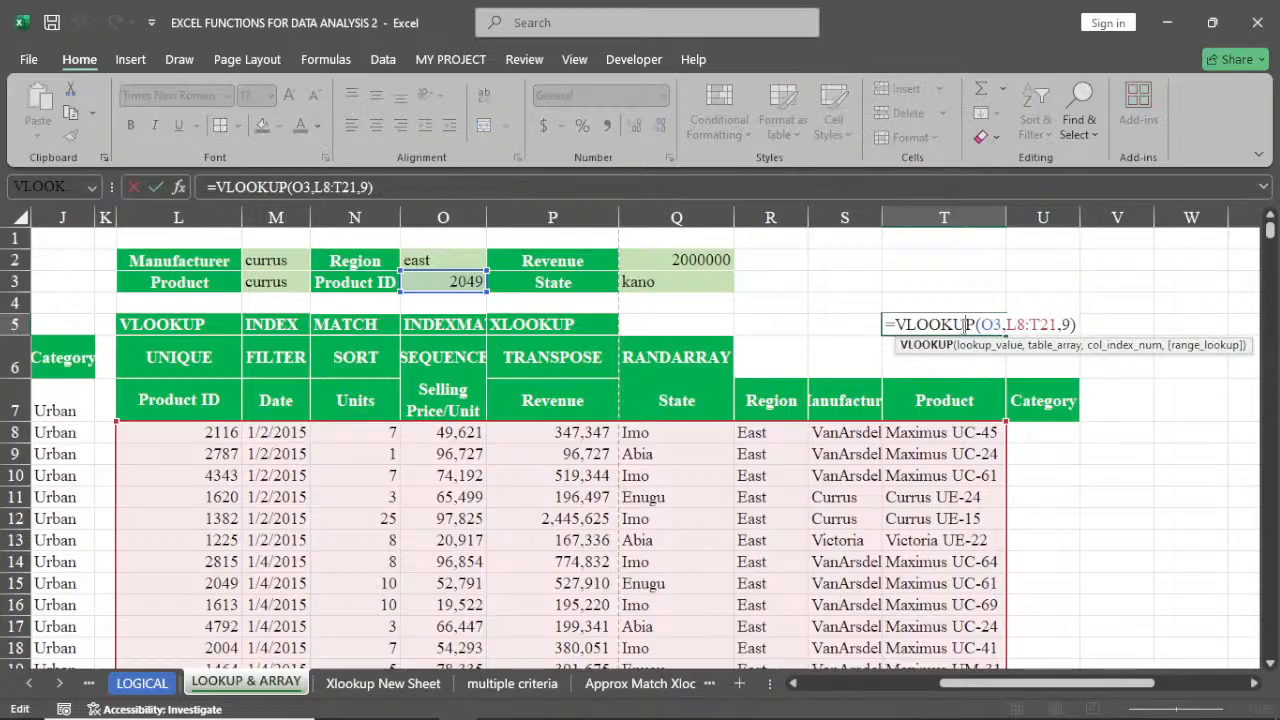
pyautogui.scroll(-1, 963, 326)
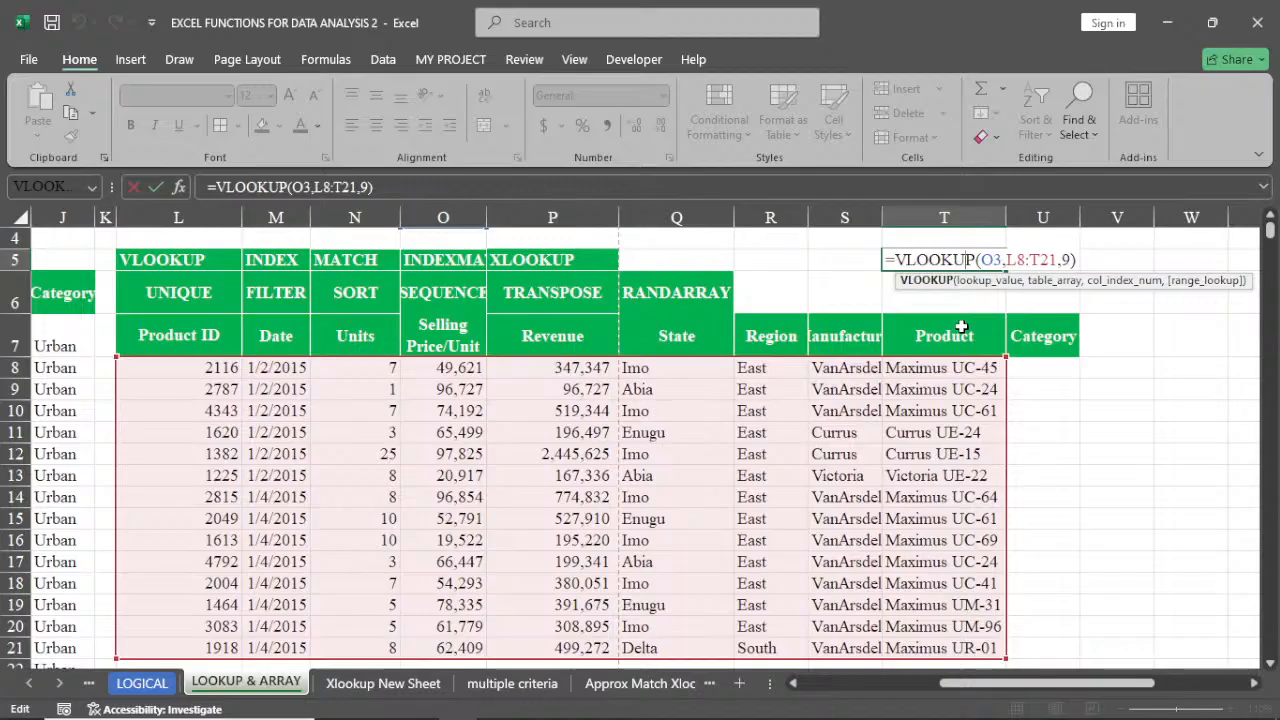
pyautogui.scroll(1, 960, 326)
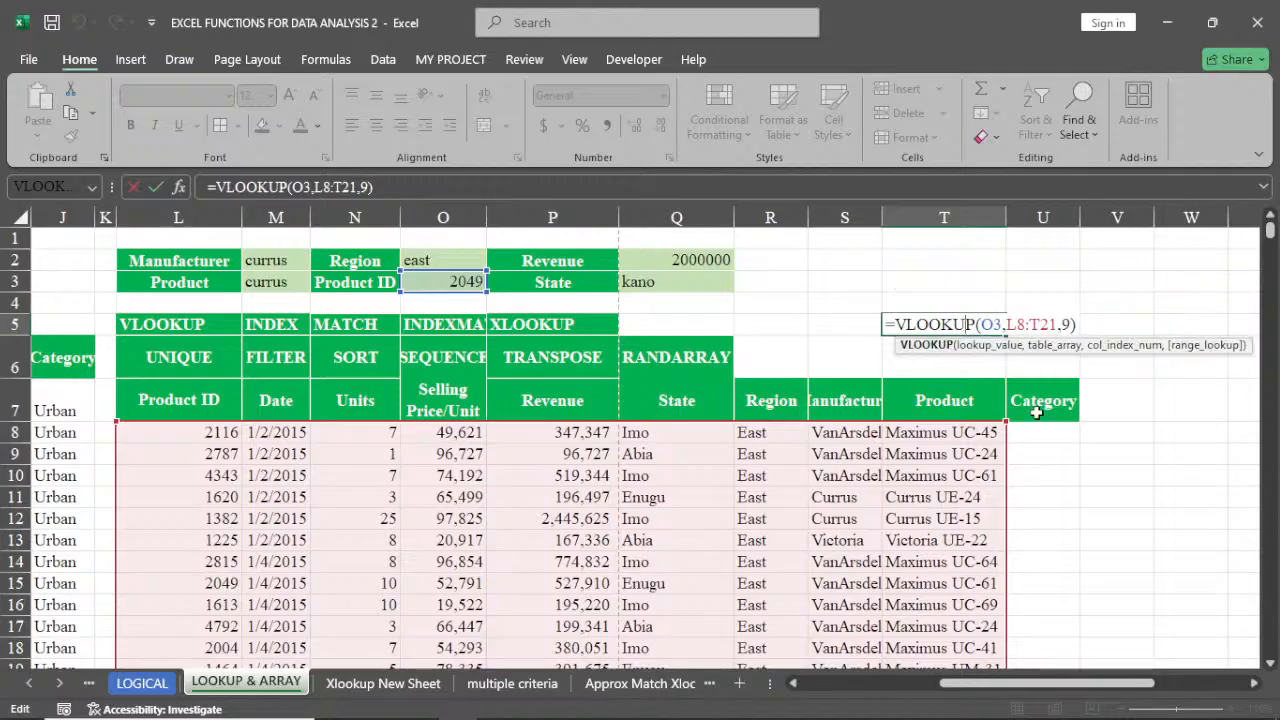
pyautogui.scroll(-1, 1037, 412)
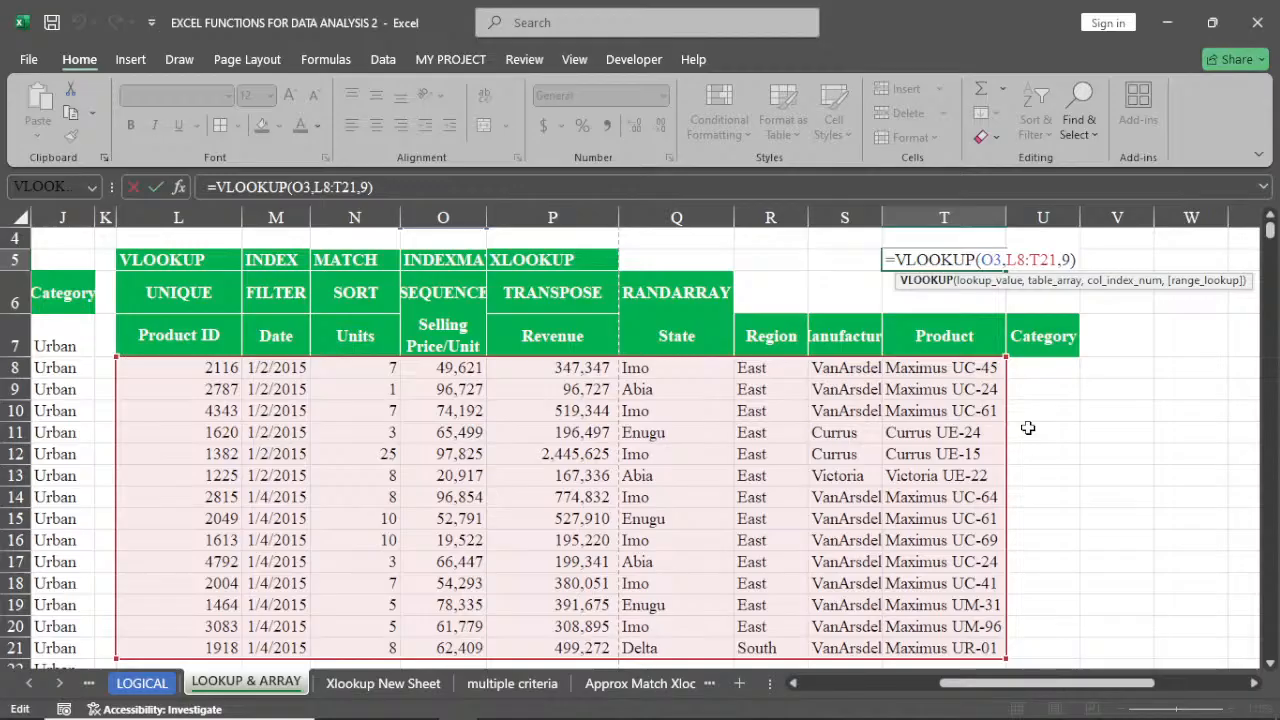
pyautogui.scroll(1, 1028, 428)
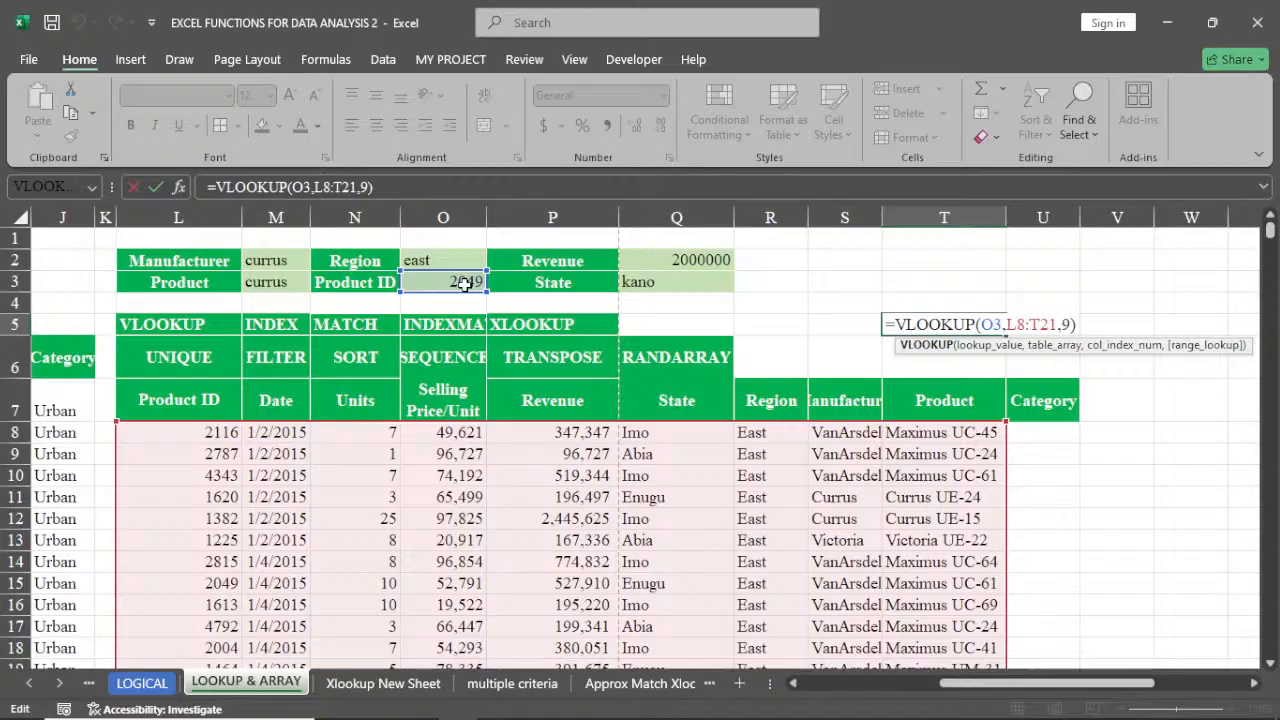
pyautogui.press('Return')
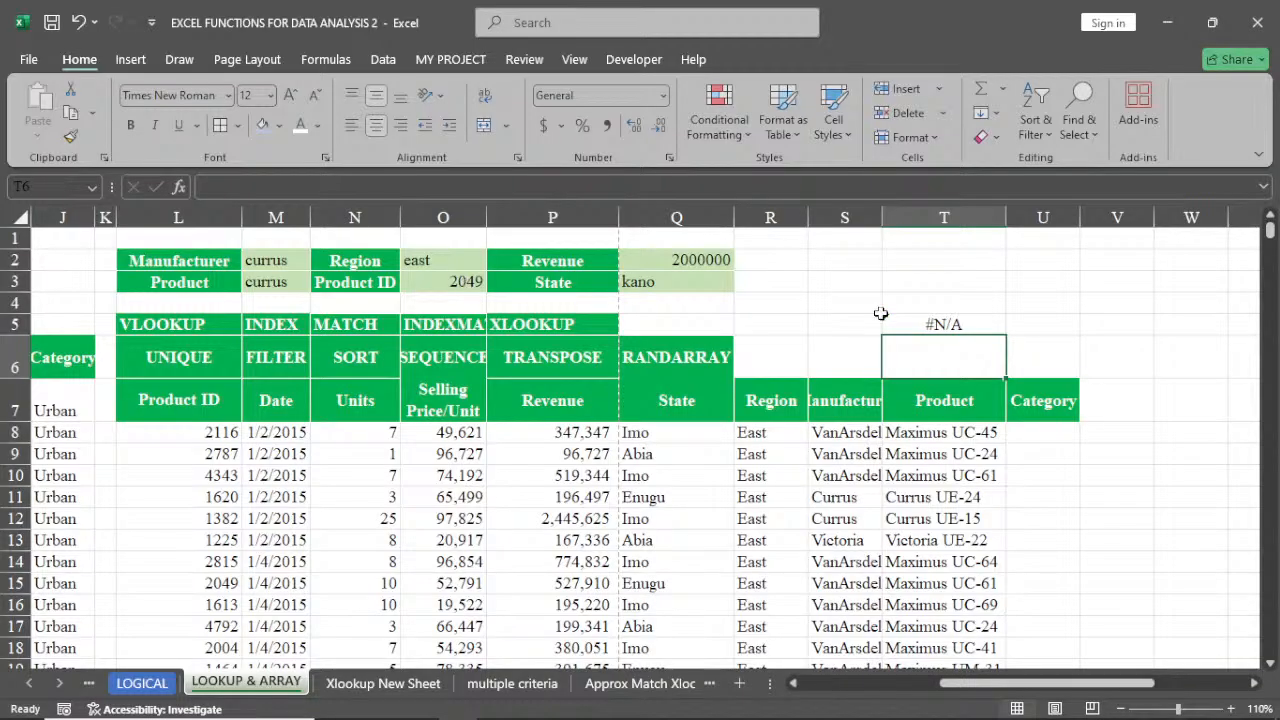
pyautogui.press('Up')
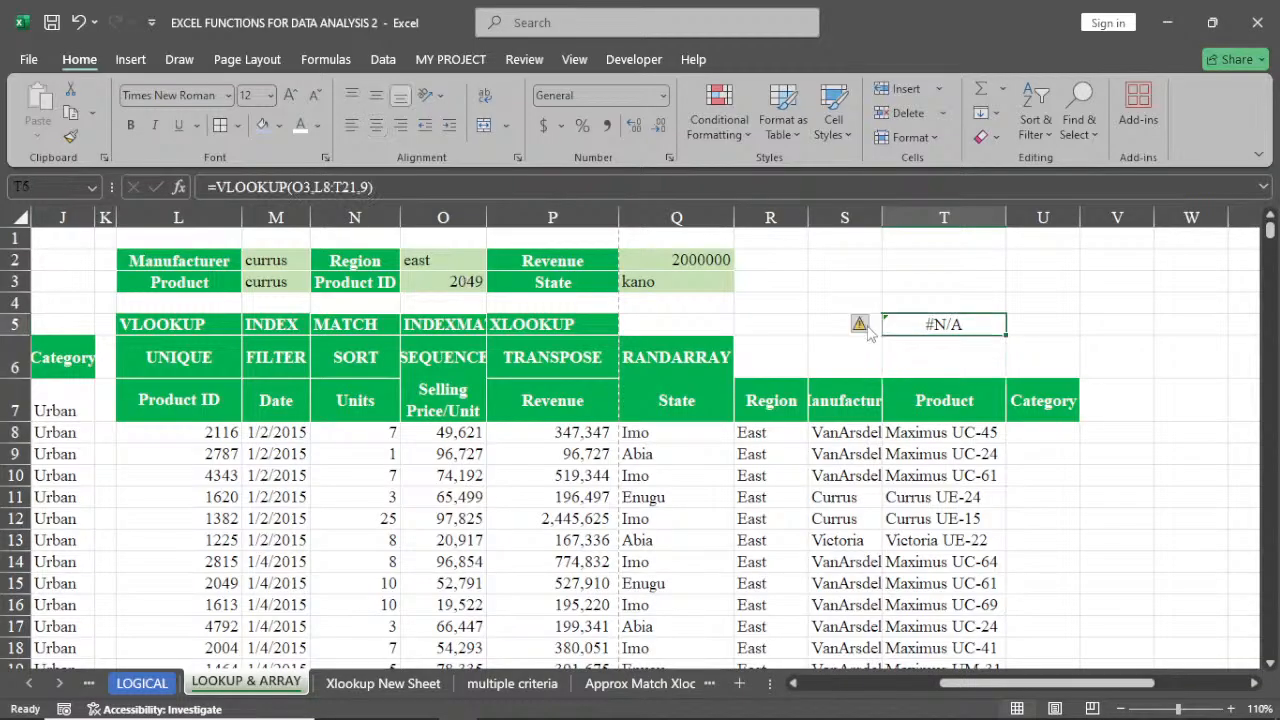
# Open the VLOOKUP formula in T5 and inspect its lookup value reference to O3
pyautogui.moveTo(866, 333)
pyautogui.doubleClick(897, 324)
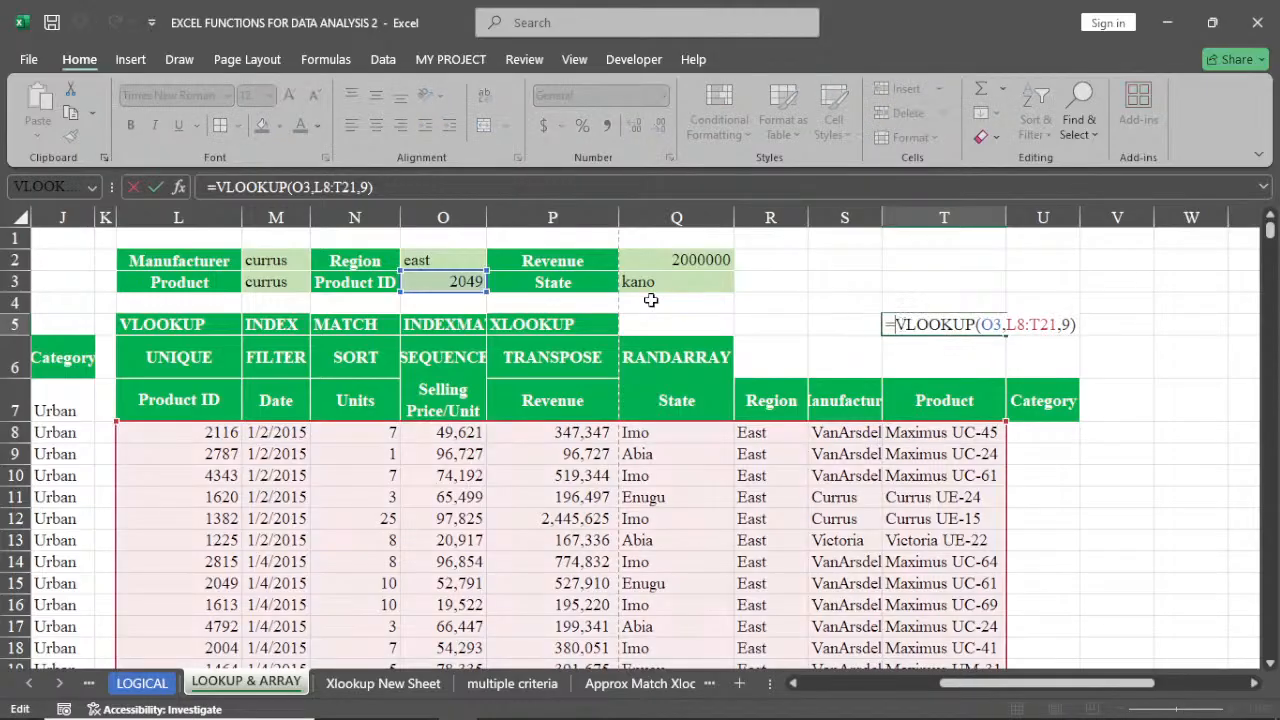
pyautogui.click(470, 283)
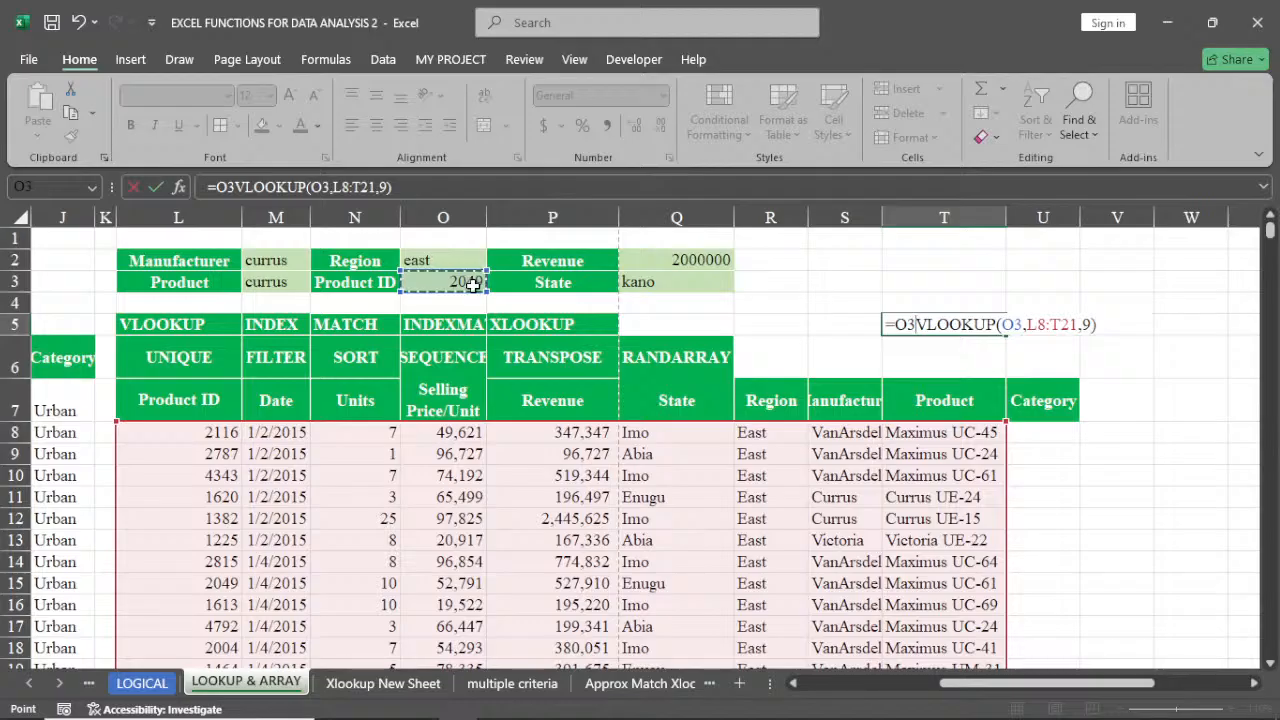
pyautogui.press('BackSpace')
pyautogui.press('BackSpace')
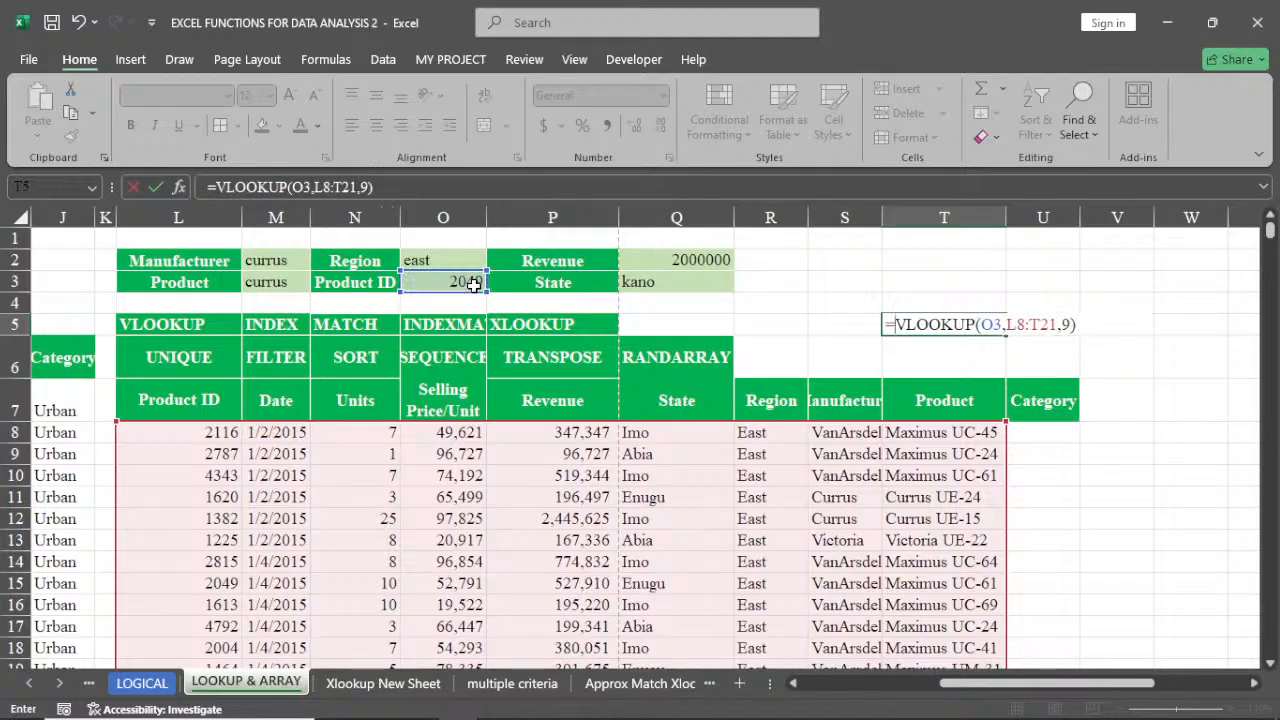
# Change the Product ID lookup value in O3 to 2787
pyautogui.doubleClick(476, 283)
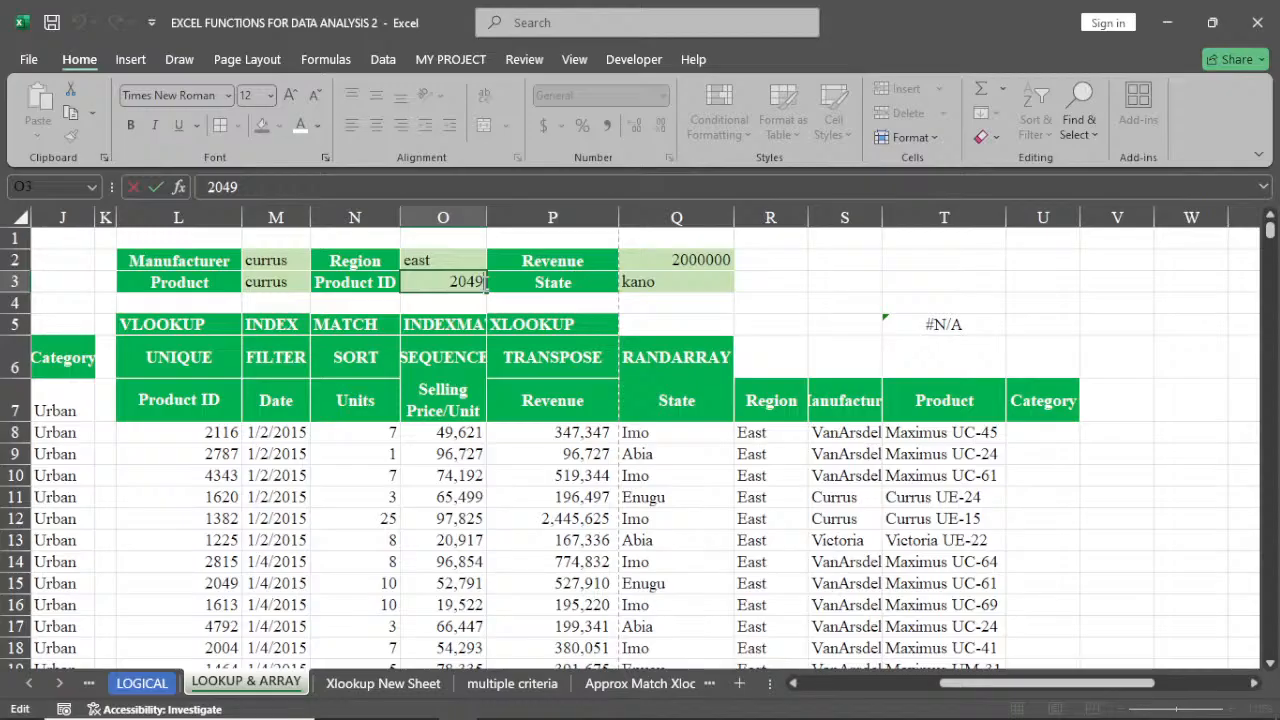
pyautogui.press('BackSpace')
pyautogui.press('BackSpace')
pyautogui.press('BackSpace')
pyautogui.write('7')
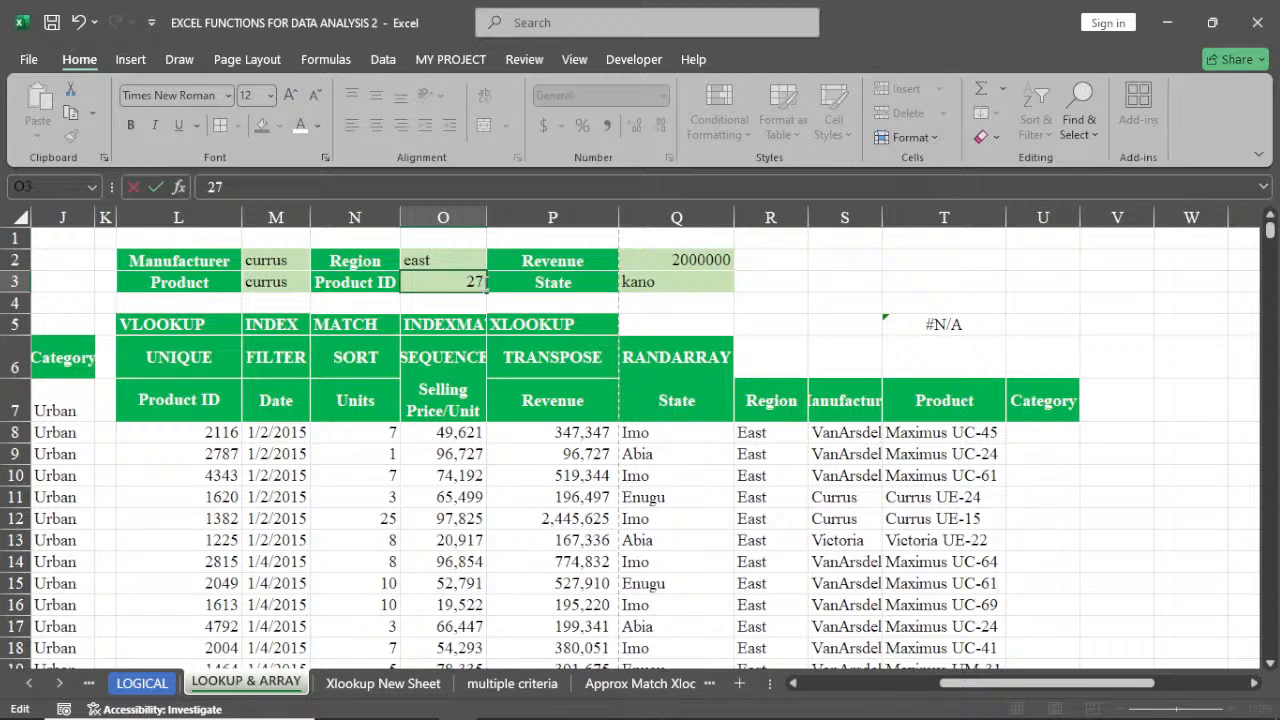
pyautogui.write('87')
pyautogui.press('Return')
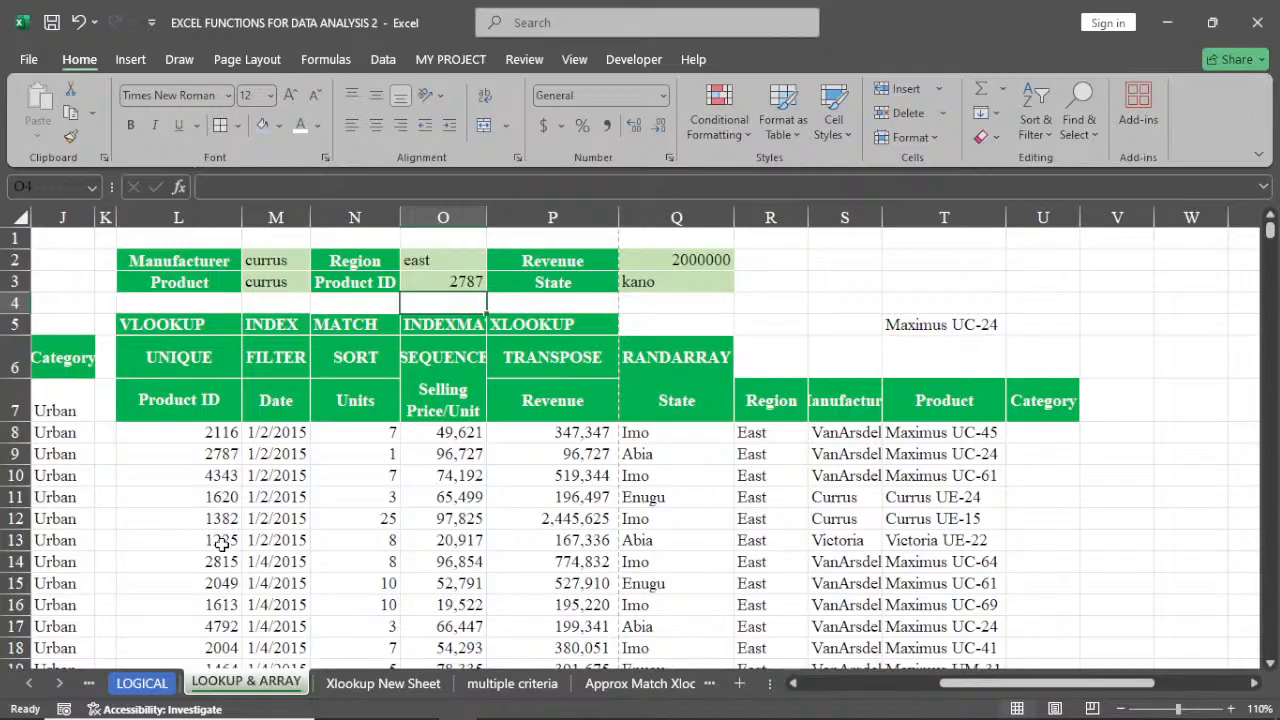
# Check the Product IDs in the copied table and change the lookup value in O3 to 2116
pyautogui.click(212, 604)
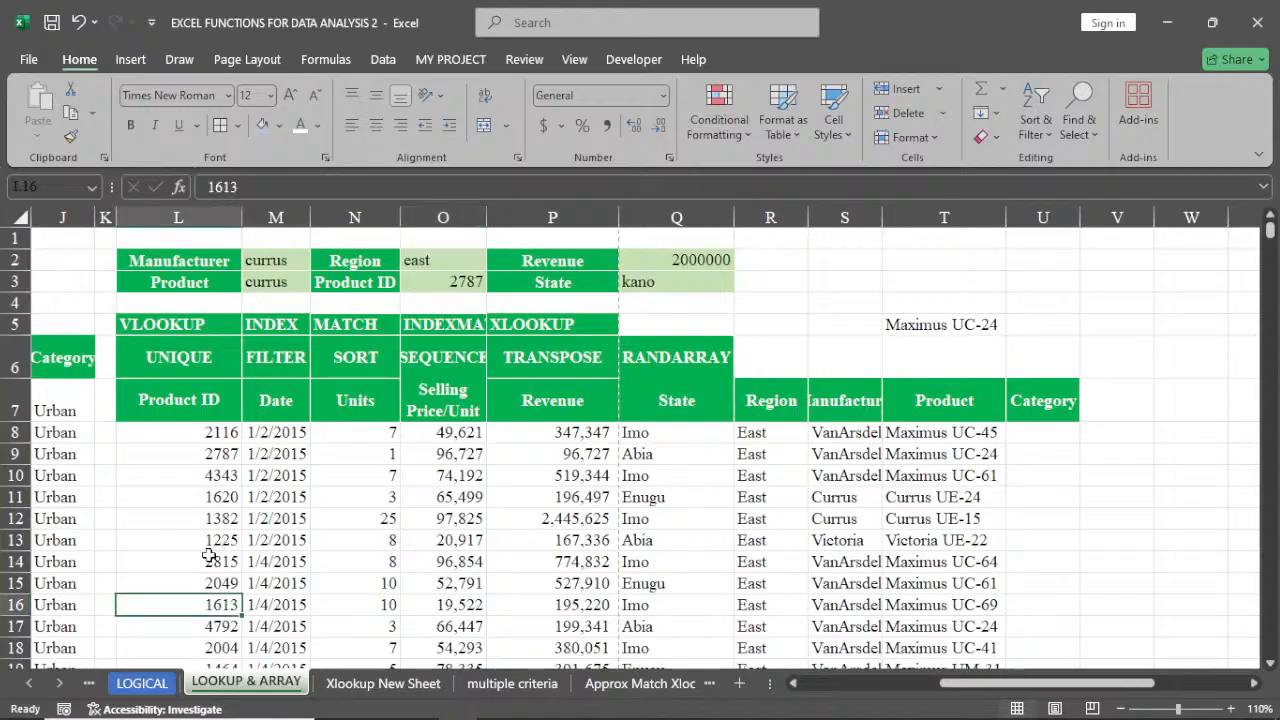
pyautogui.press('Up')
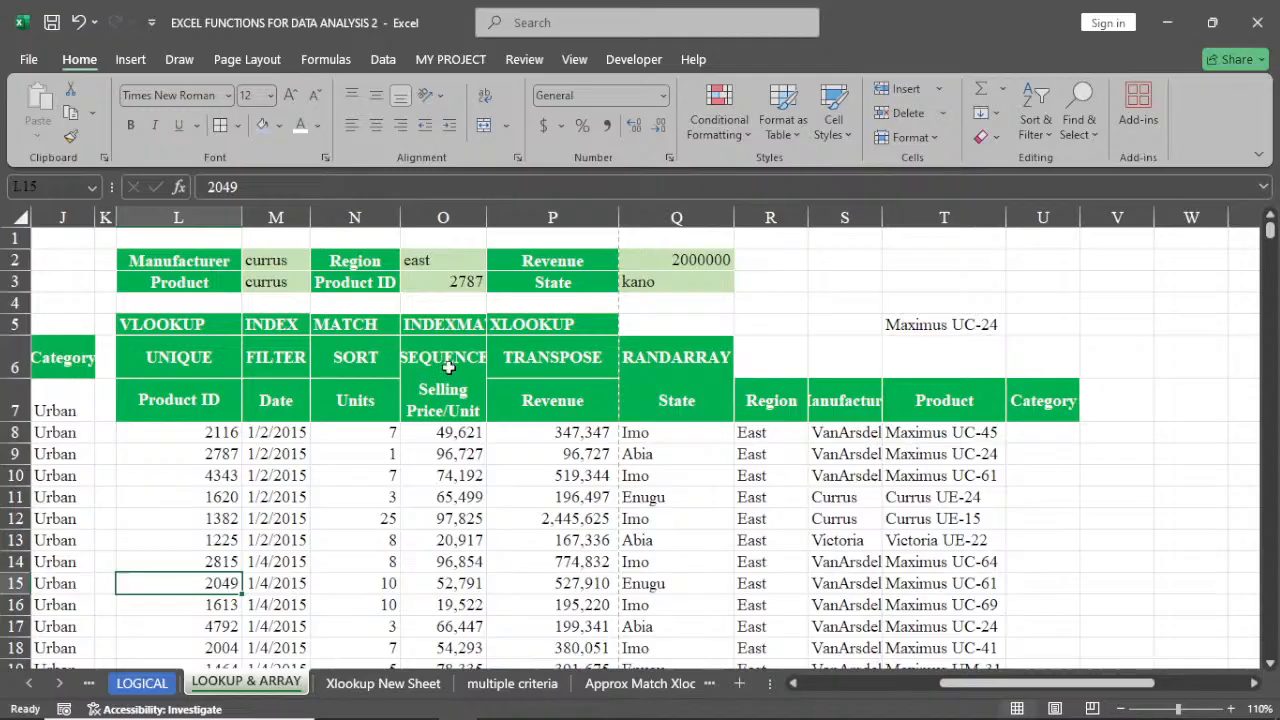
pyautogui.click(461, 280)
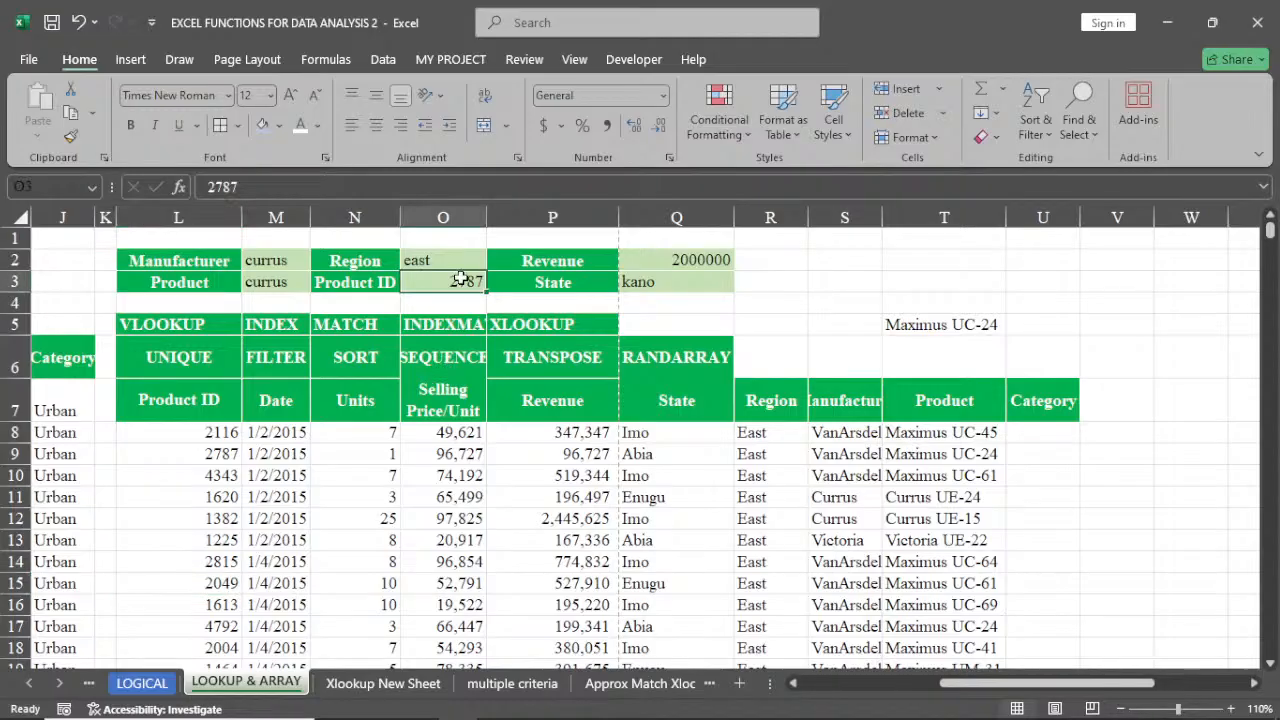
pyautogui.write('211')
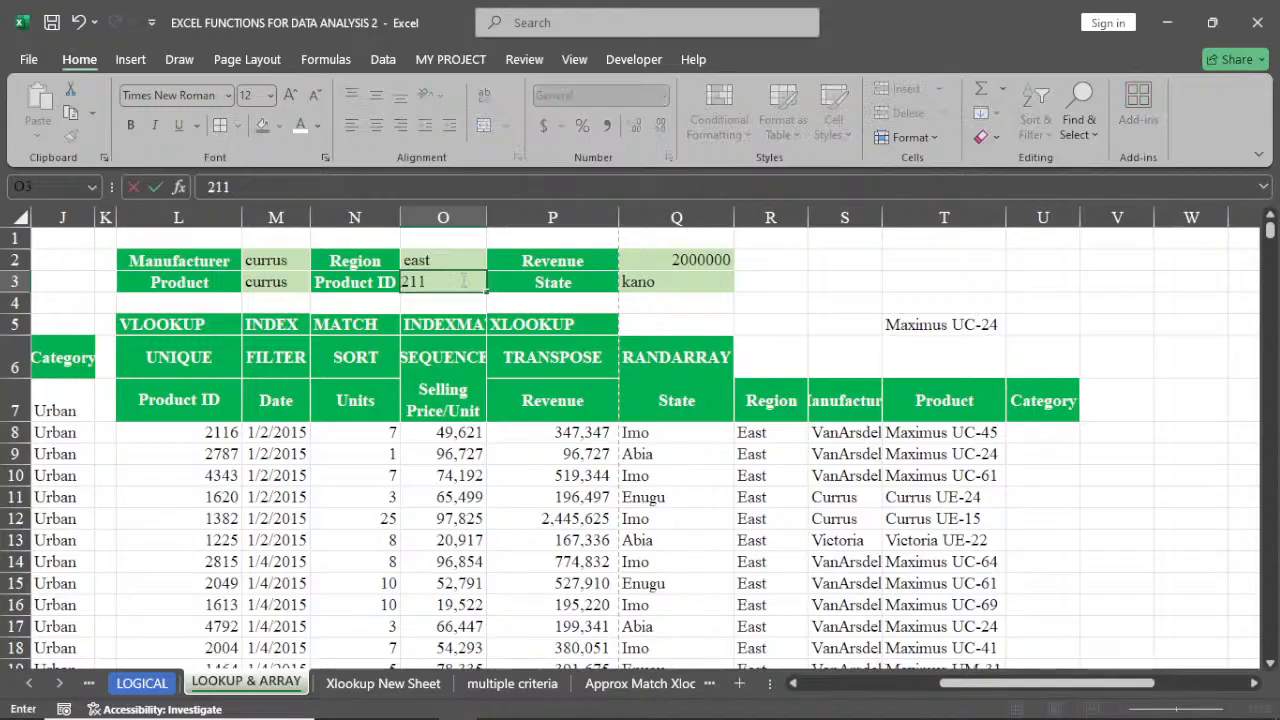
pyautogui.write('6')
pyautogui.press('Return')
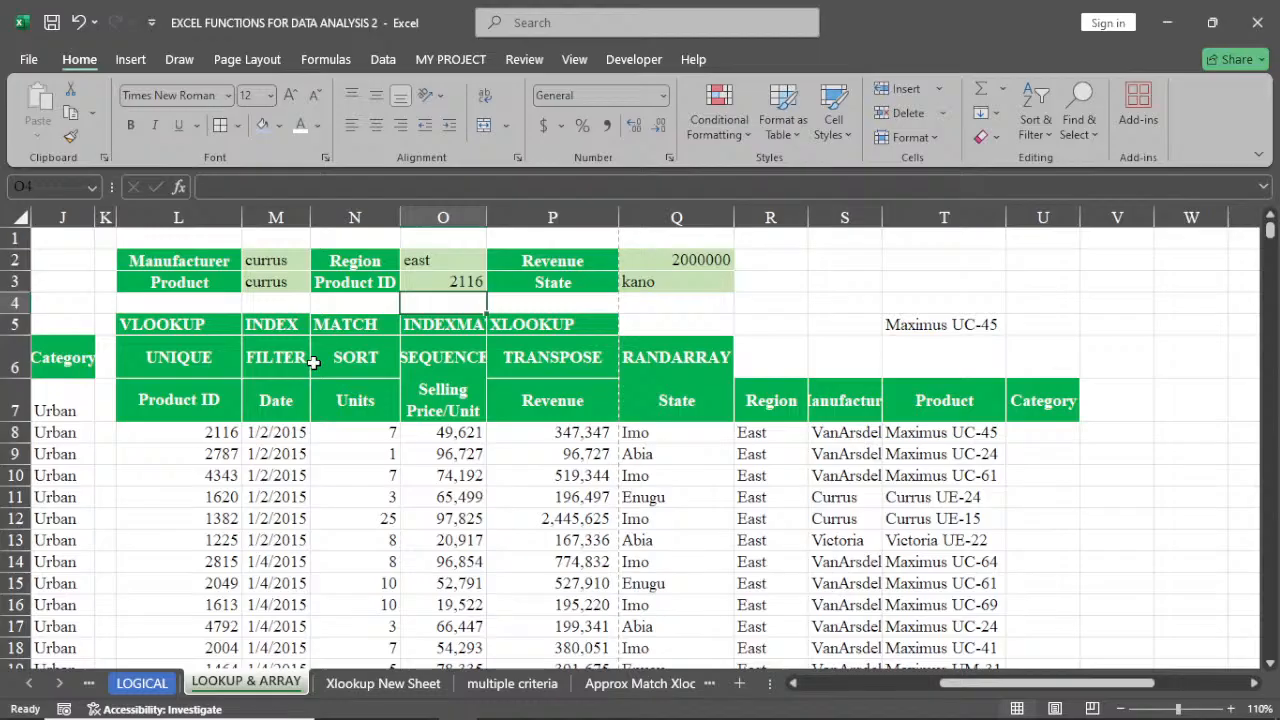
# Change the Product ID lookup value in O3 to 4343
pyautogui.click(441, 284)
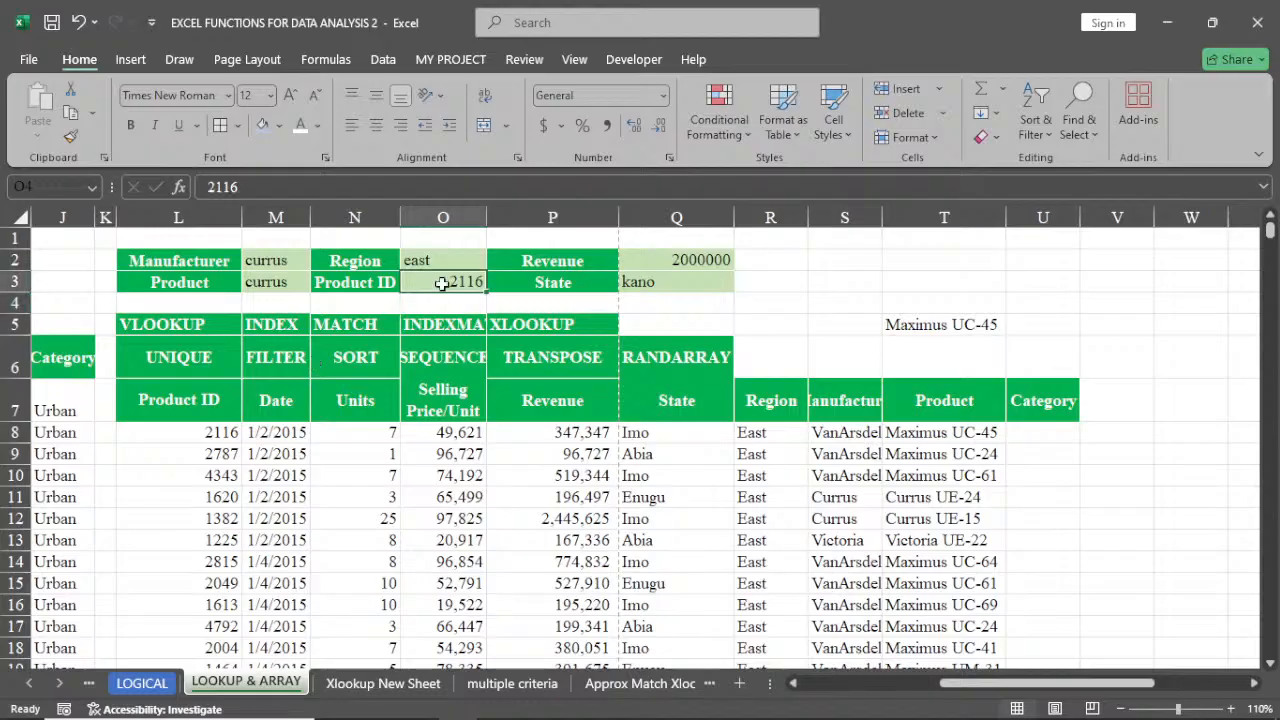
pyautogui.write('4')
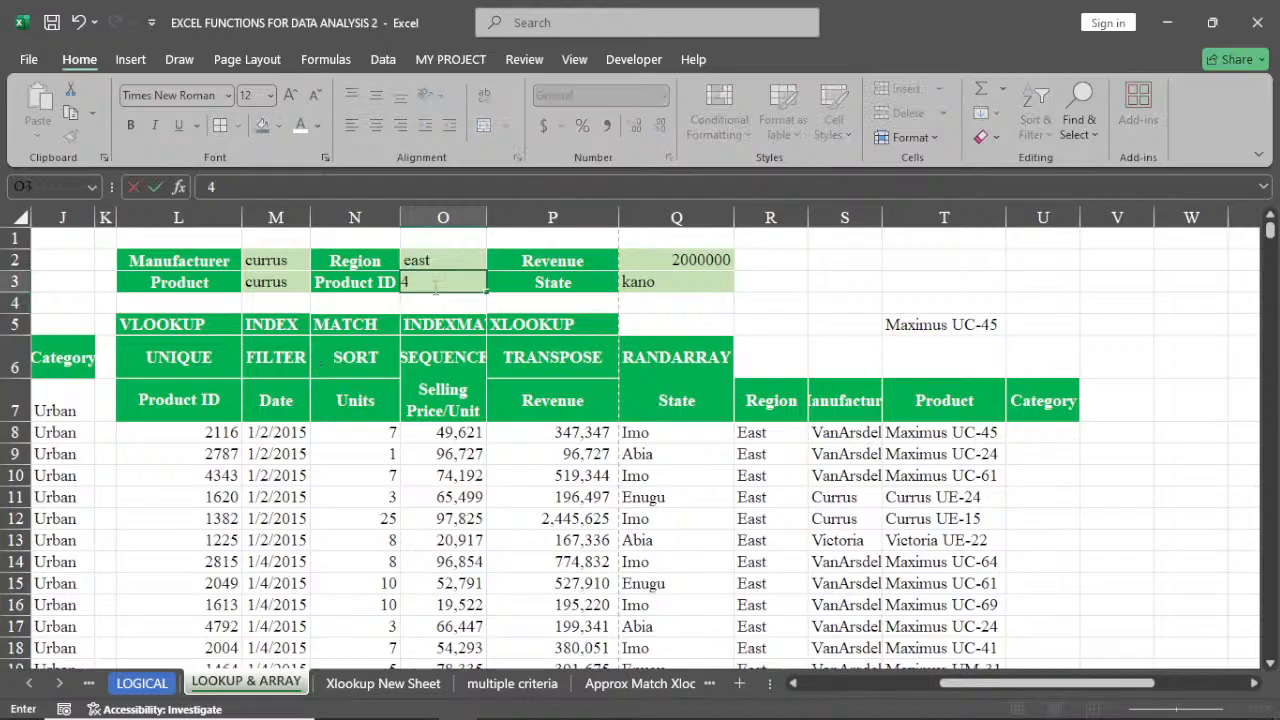
pyautogui.write('343')
pyautogui.press('Return')
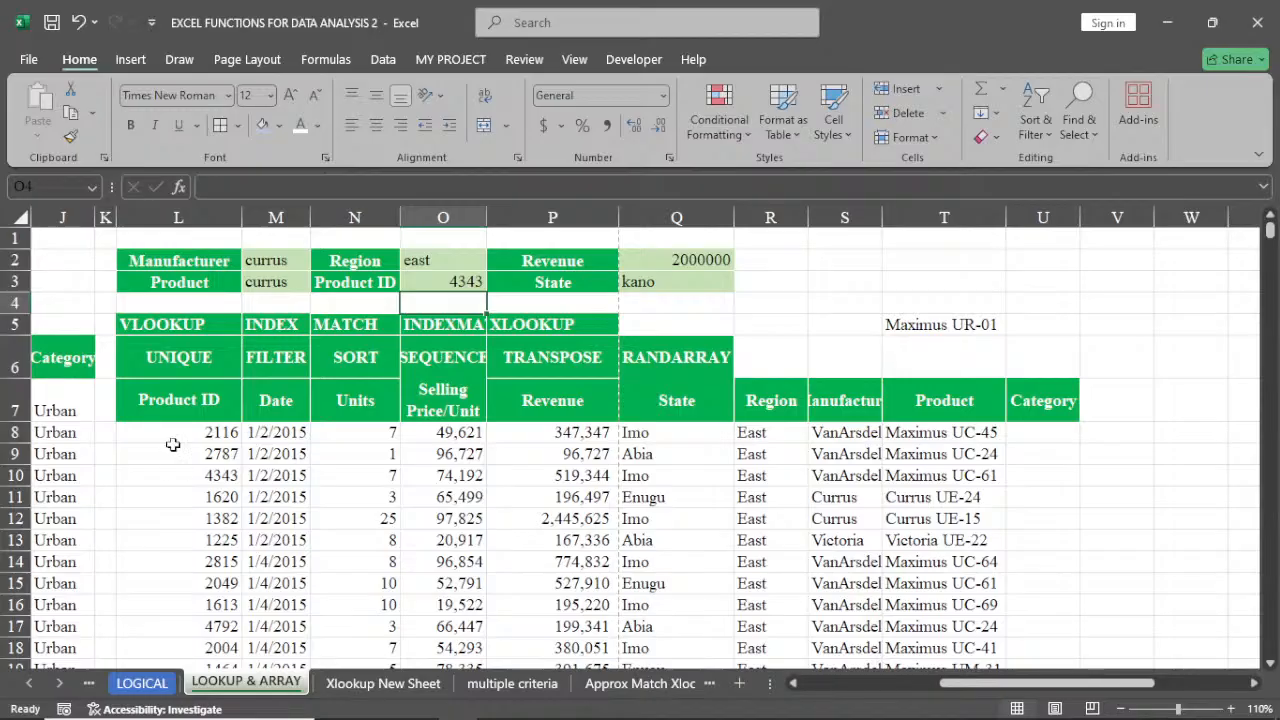
# Delete the copied data block in L8:T21 and the VLOOKUP formula in T5
pyautogui.moveTo(172, 444); pyautogui.dragTo(996, 661)
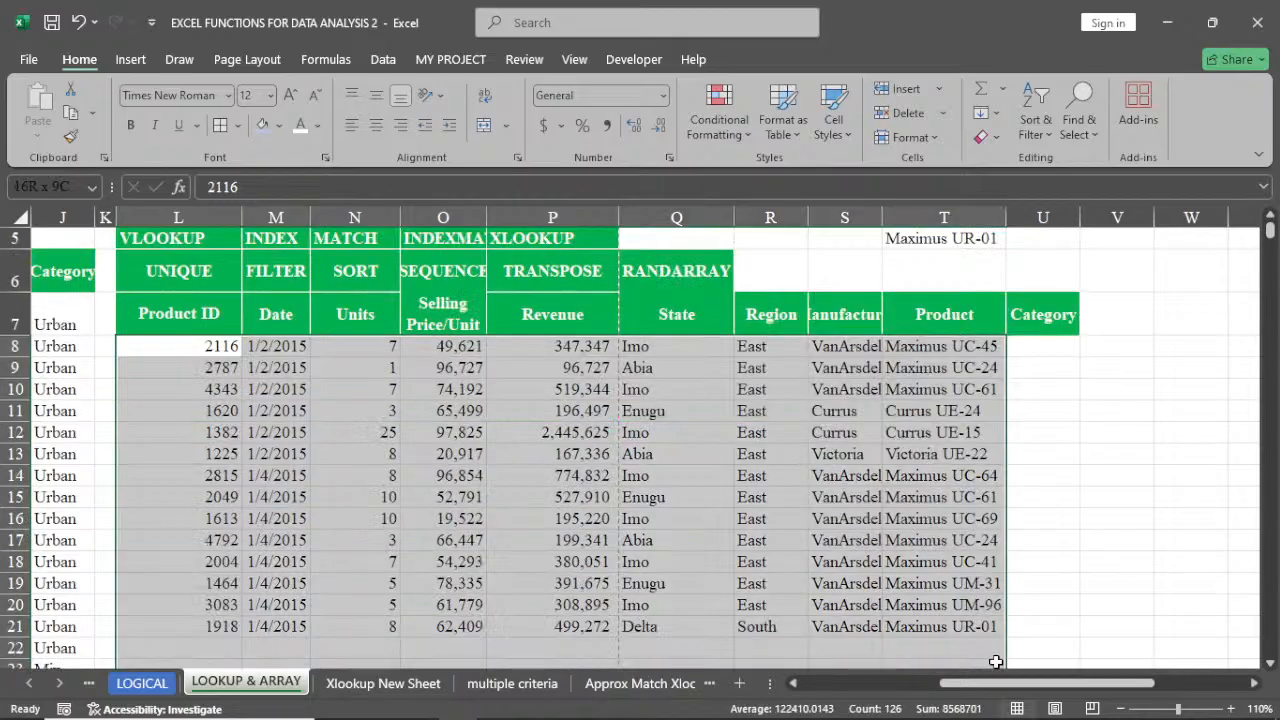
pyautogui.press('Delete')
pyautogui.scroll(2, 996, 661)
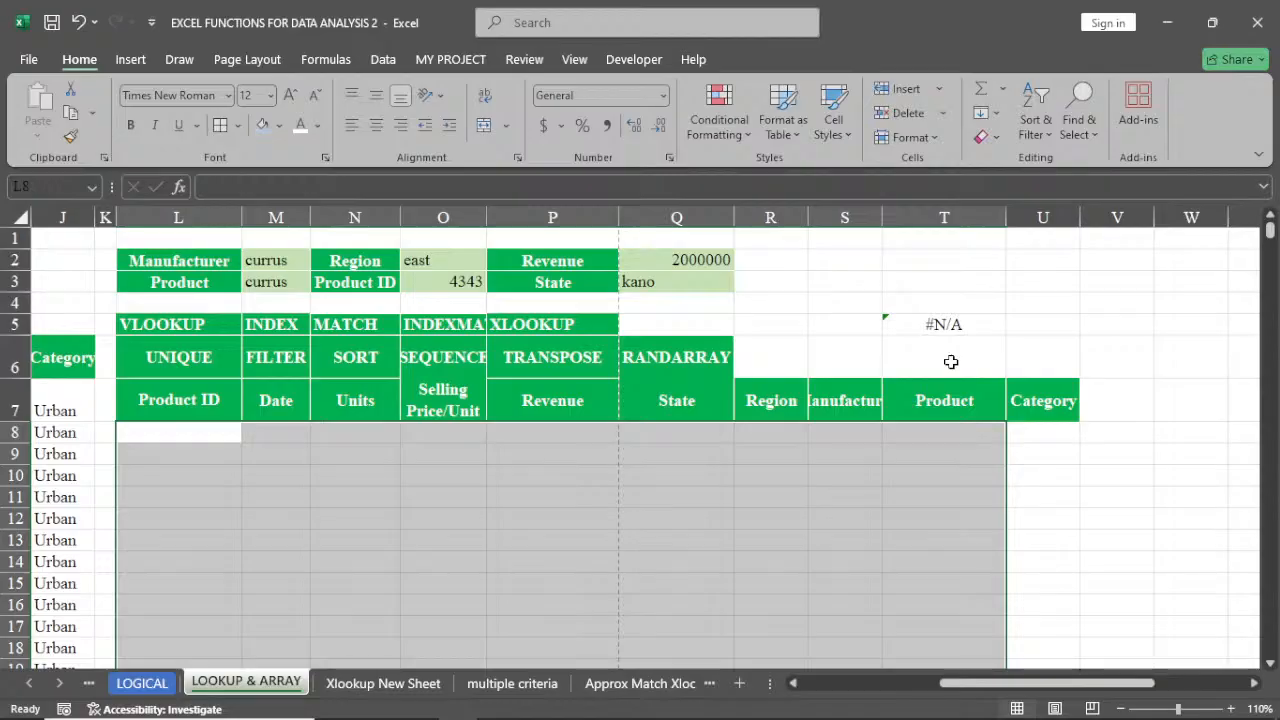
pyautogui.click(949, 327)
pyautogui.press('Delete')
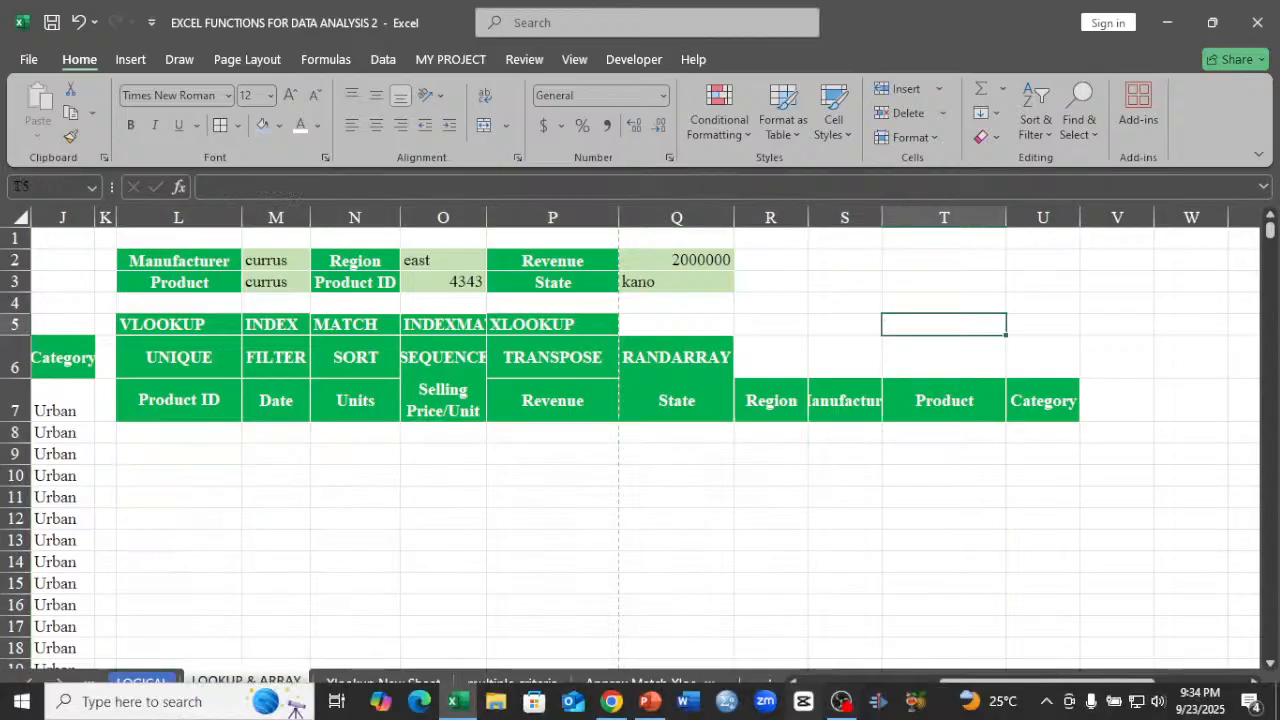
# Clear the Product entry in M3 beside the ABC SUPERSTORE table
pyautogui.moveTo(945, 692); pyautogui.dragTo(826, 703)
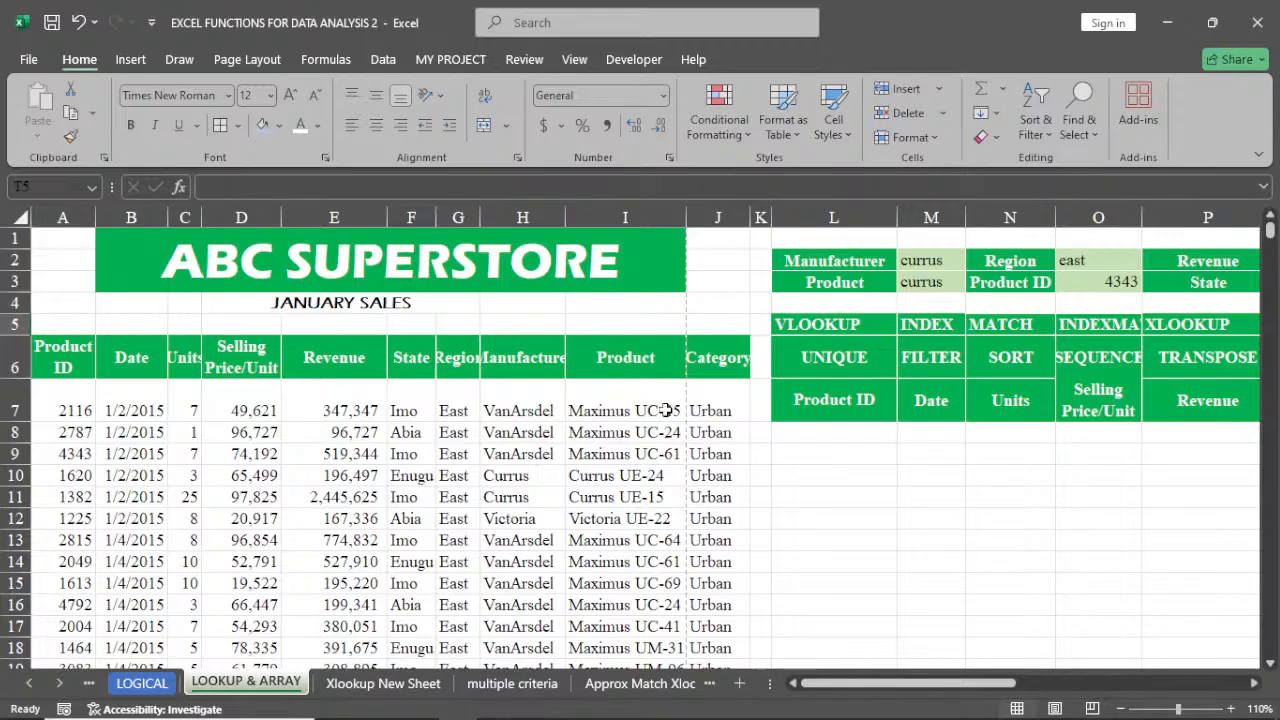
pyautogui.click(930, 282)
pyautogui.press('BackSpace')
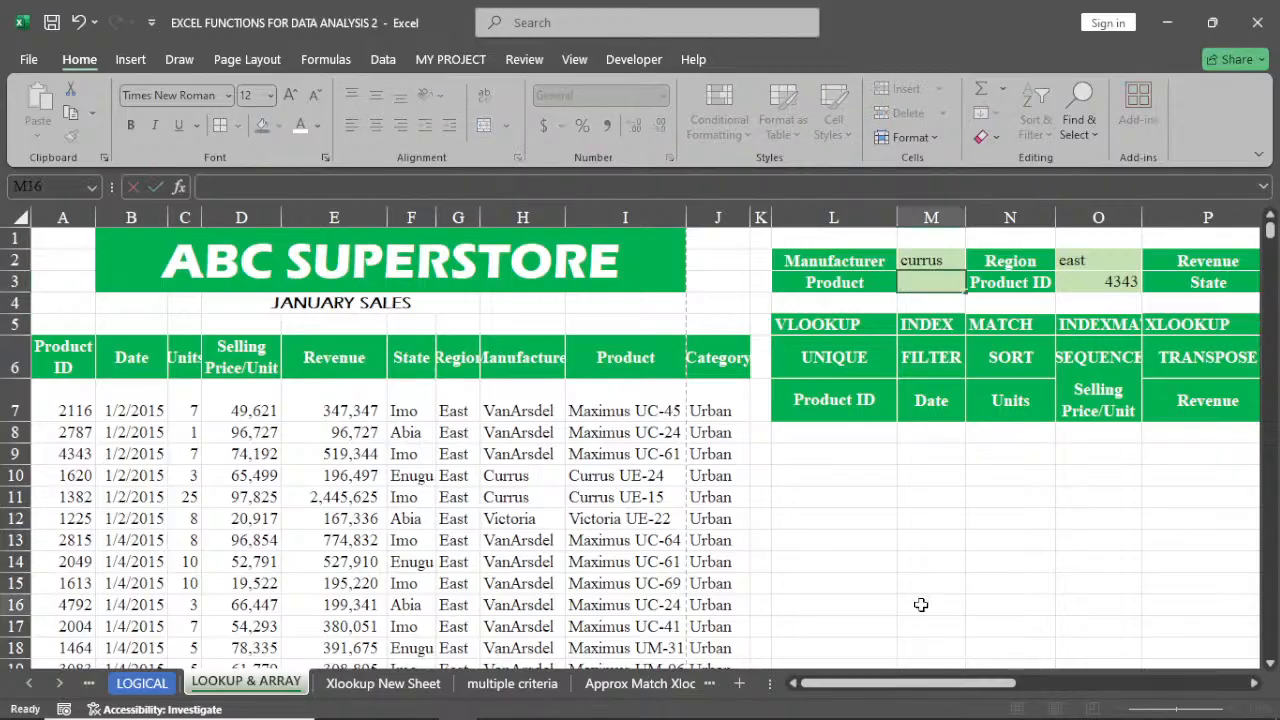
pyautogui.click(921, 604)
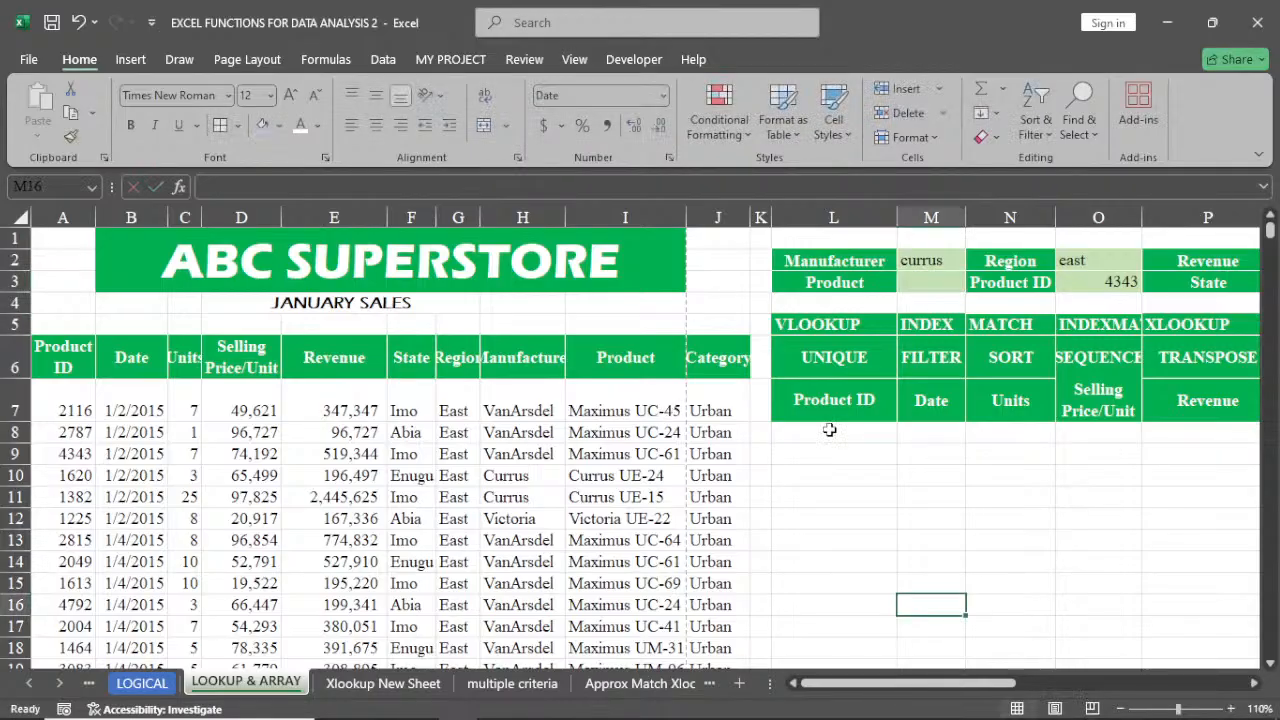
pyautogui.click(829, 429)
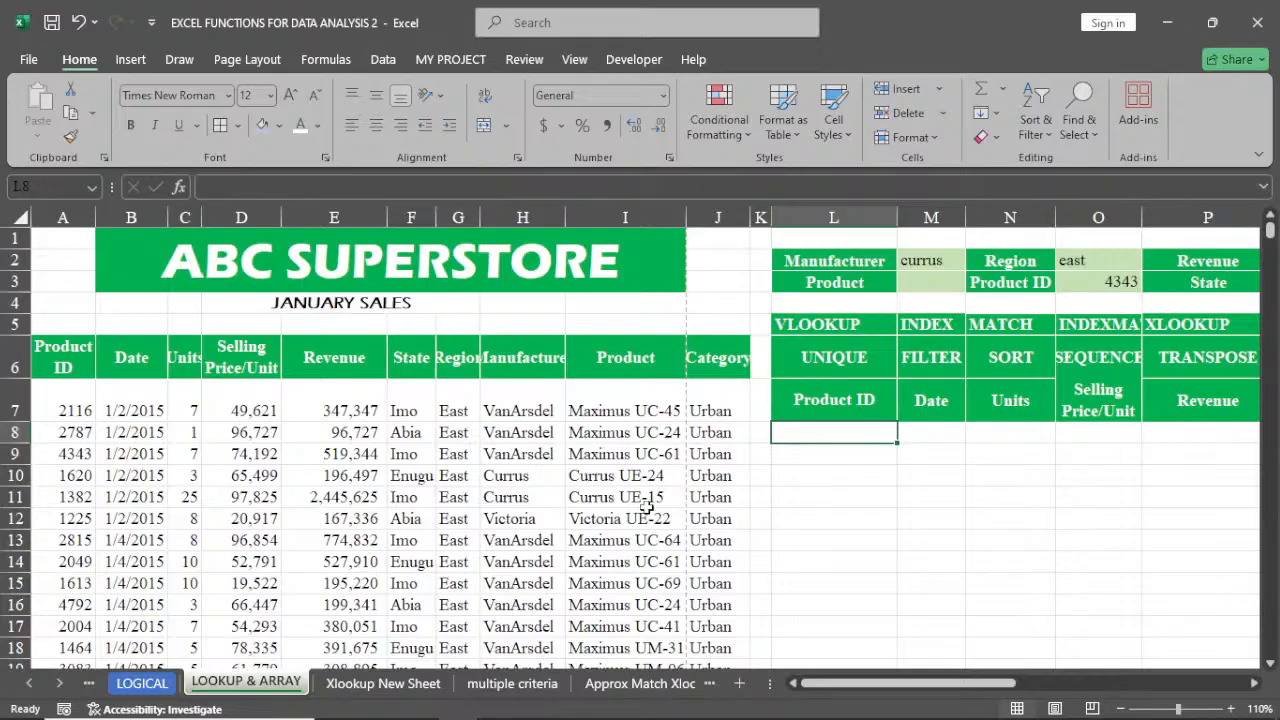
# Enter =VLOOKUP(M3,A6:J5562,5) in L9 to look up the product in the superstore table
pyautogui.click(834, 457)
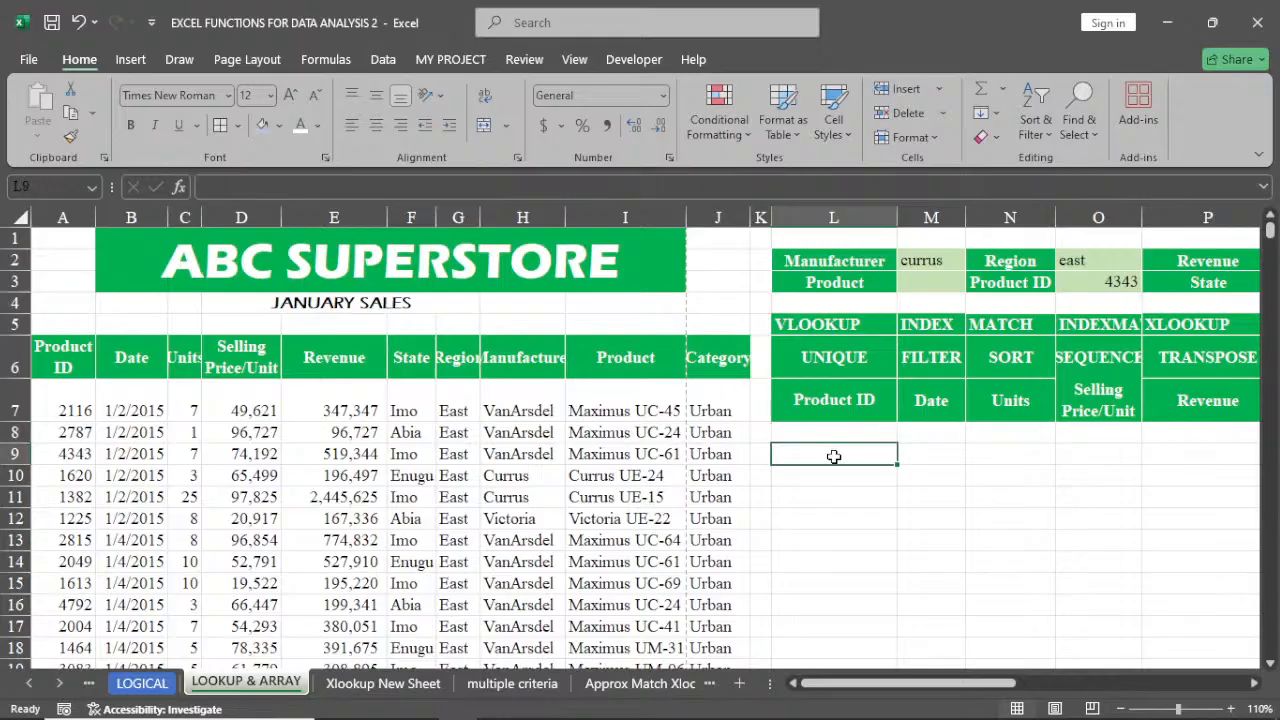
pyautogui.write('=')
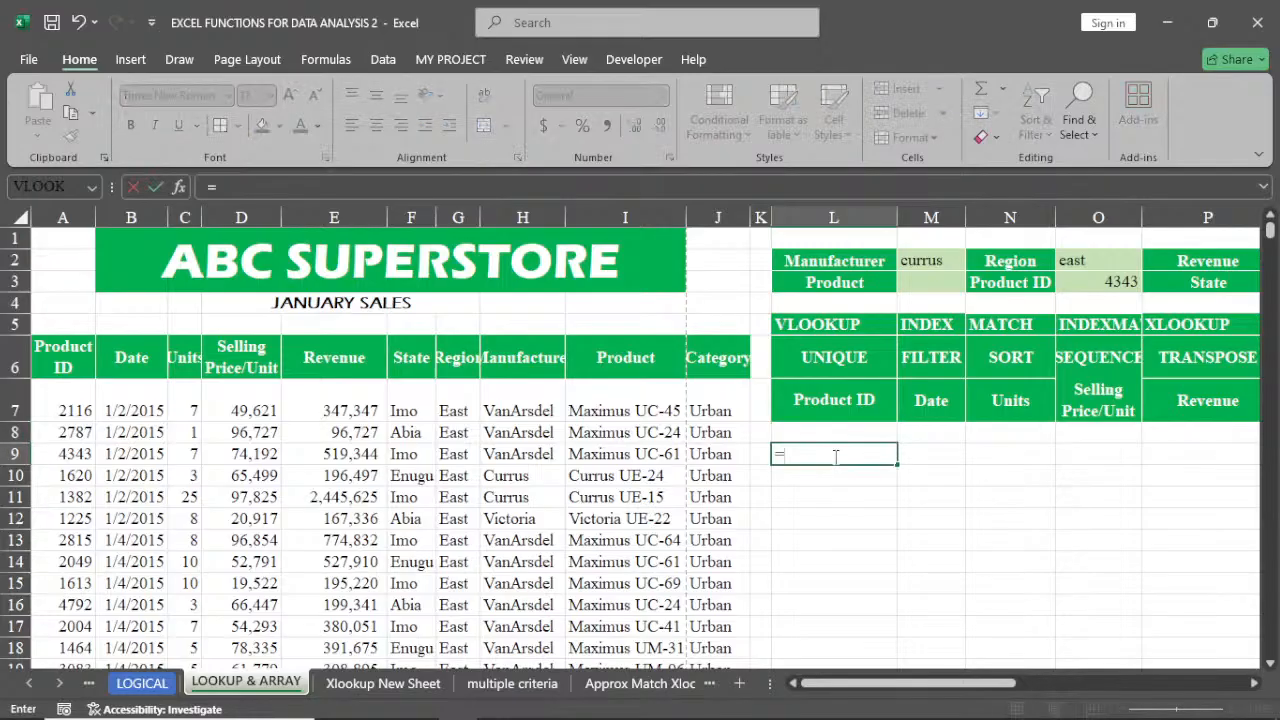
pyautogui.write('vl')
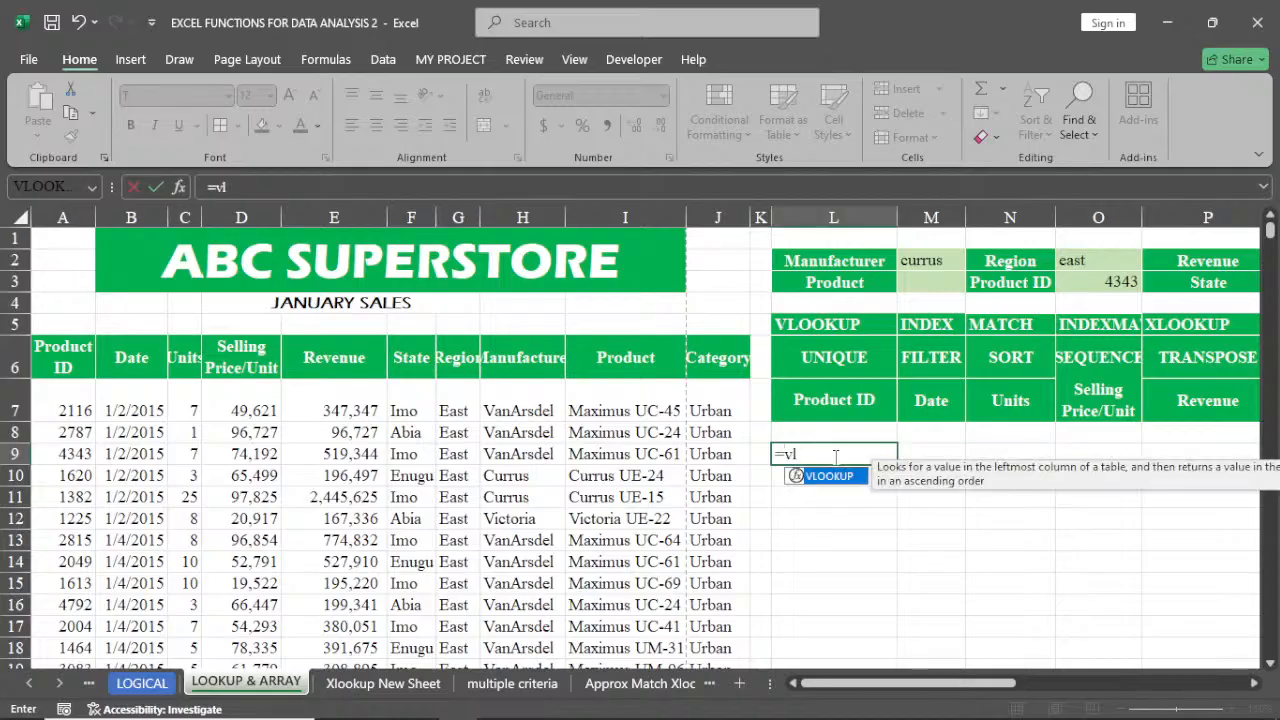
pyautogui.press('Tab')
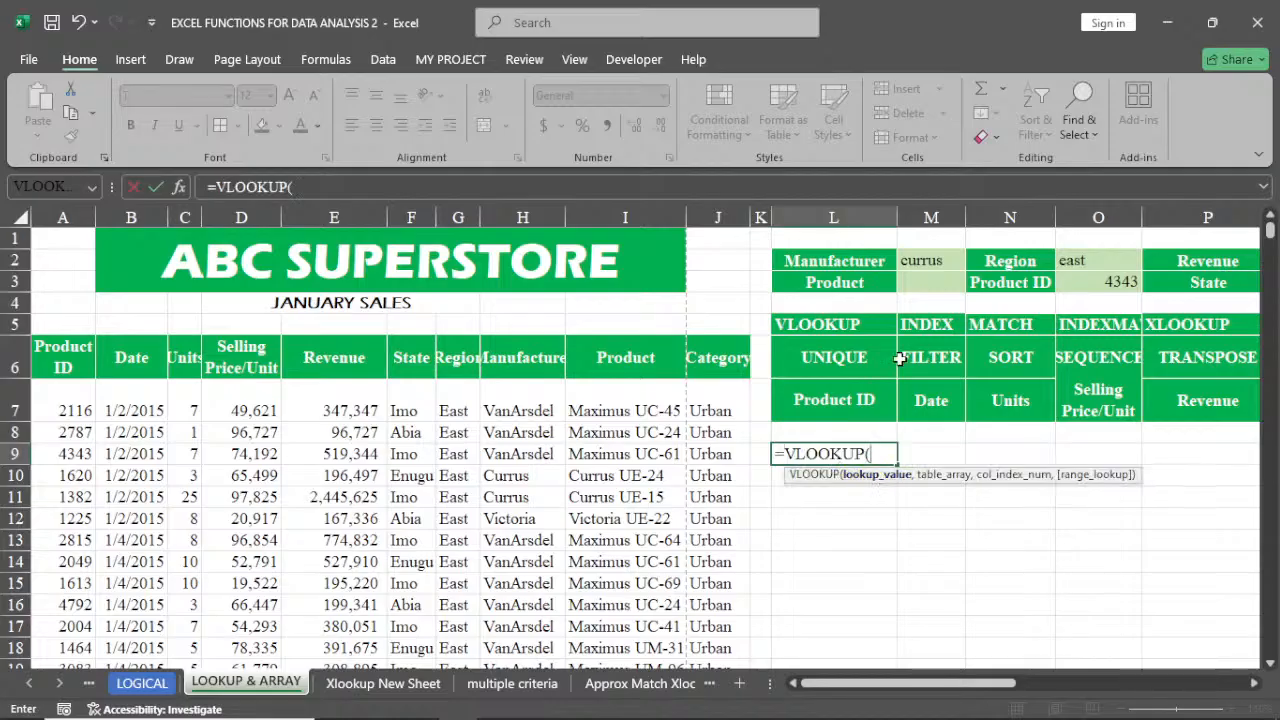
pyautogui.click(931, 260)
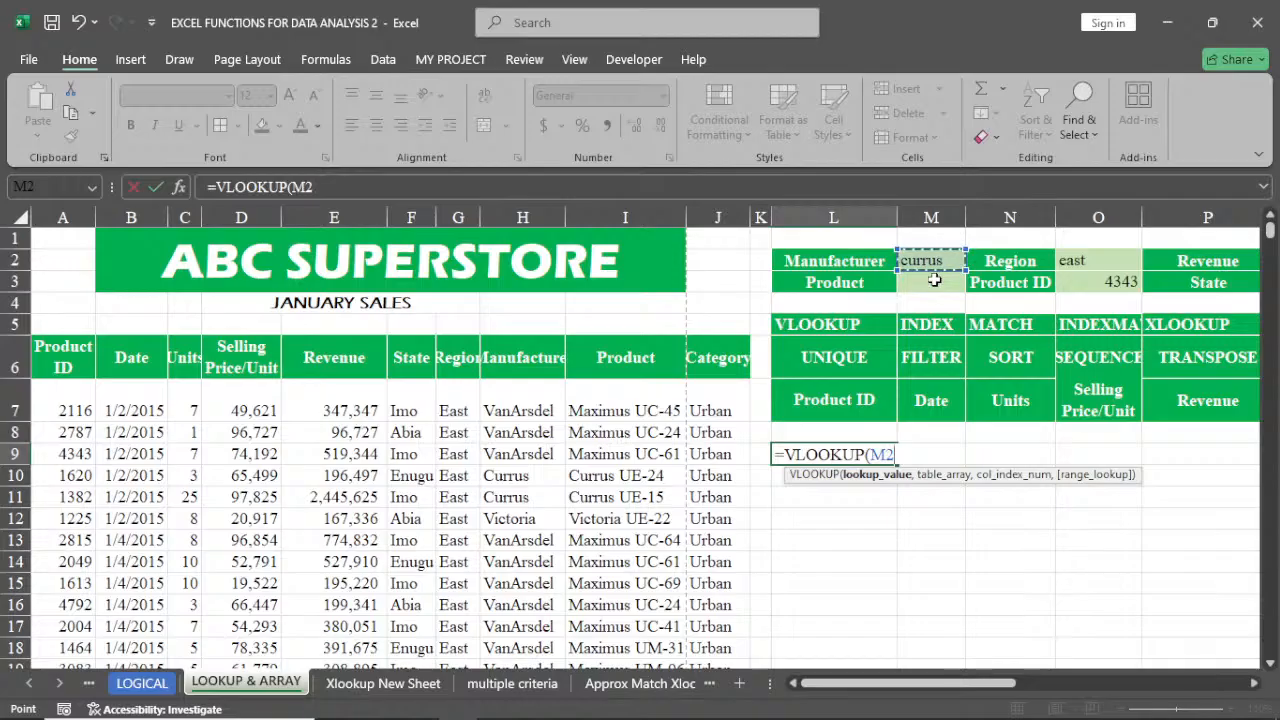
pyautogui.click(933, 280)
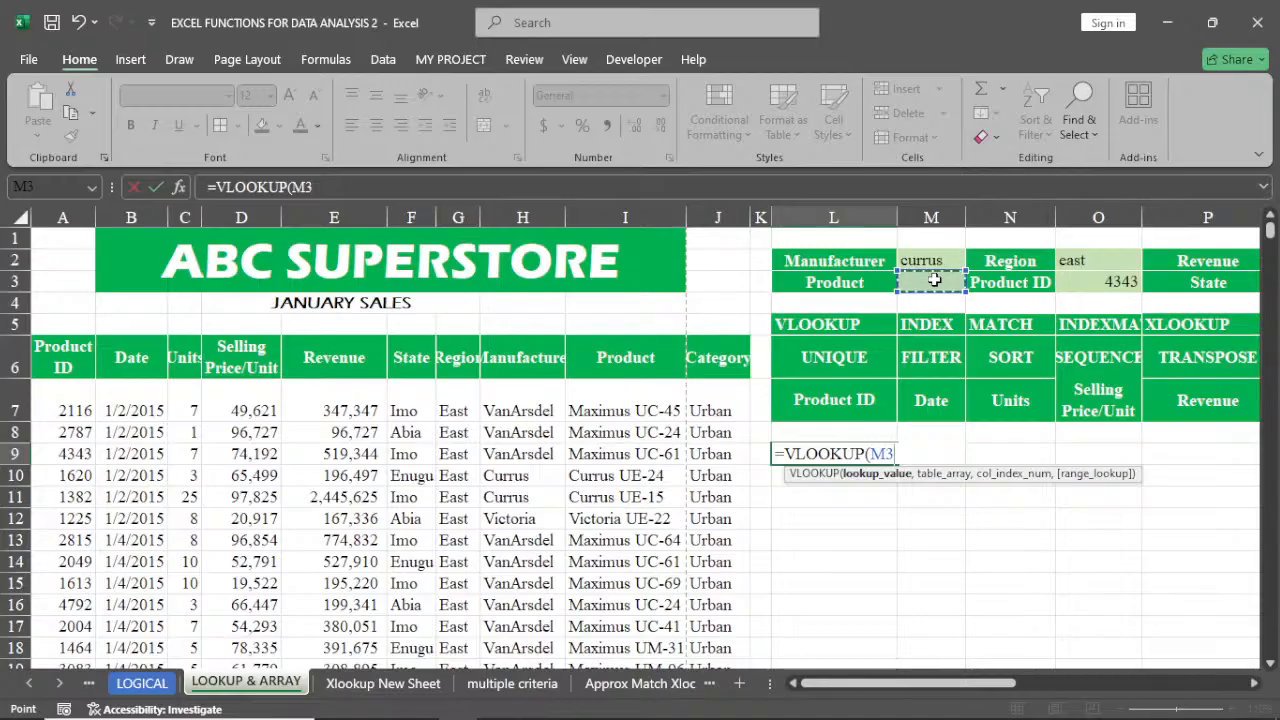
pyautogui.write(',')
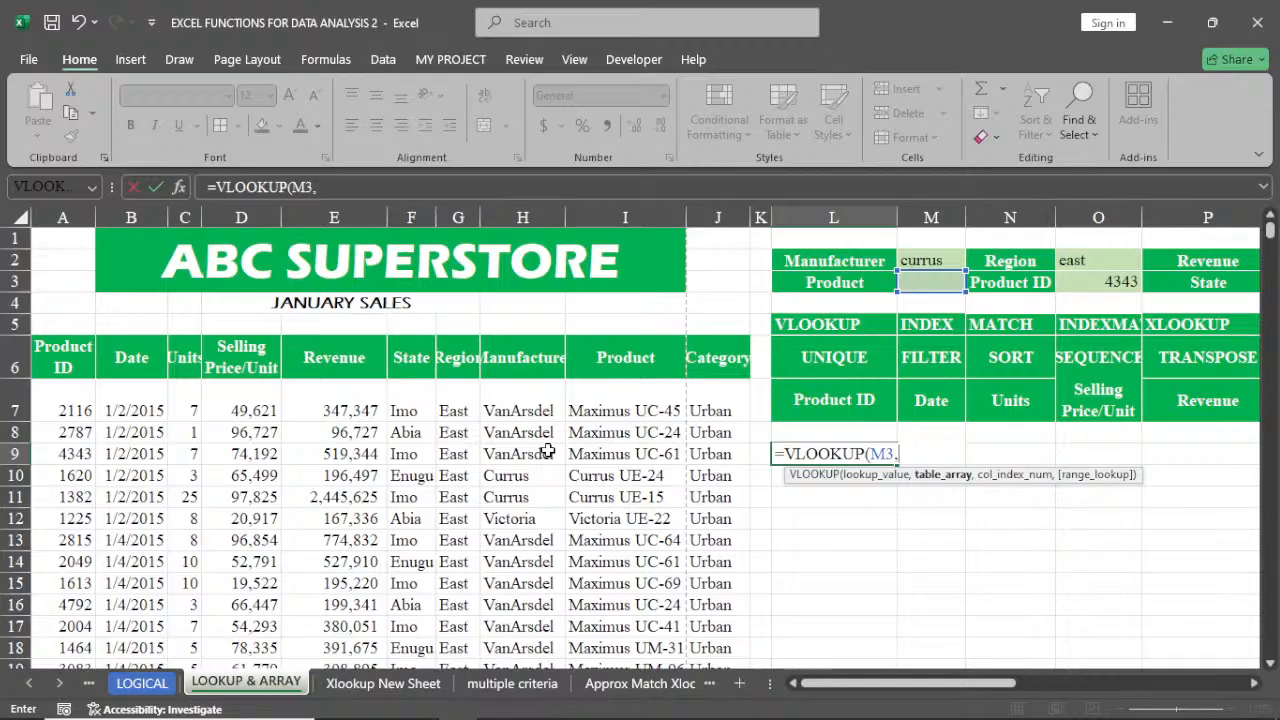
pyautogui.click(60, 370)
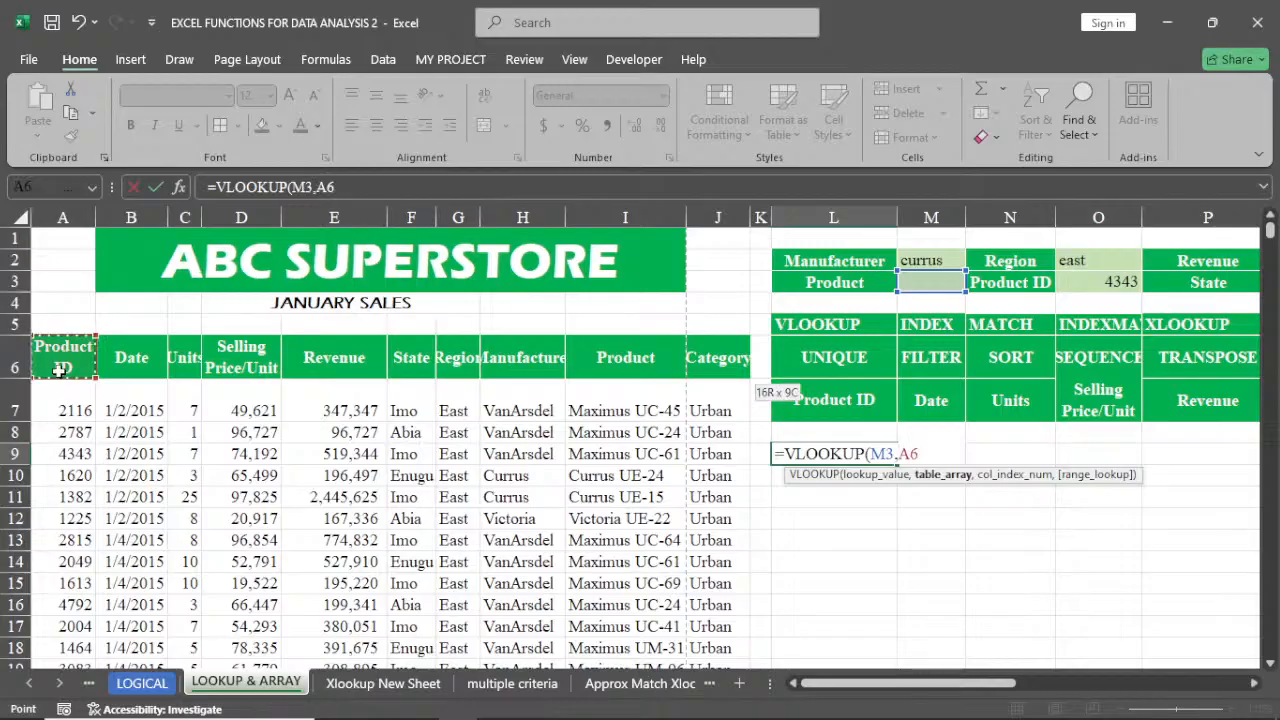
pyautogui.hotkey('ctrl', 'shift', 'Right')
pyautogui.hotkey('ctrl', 'shift', 'Down')
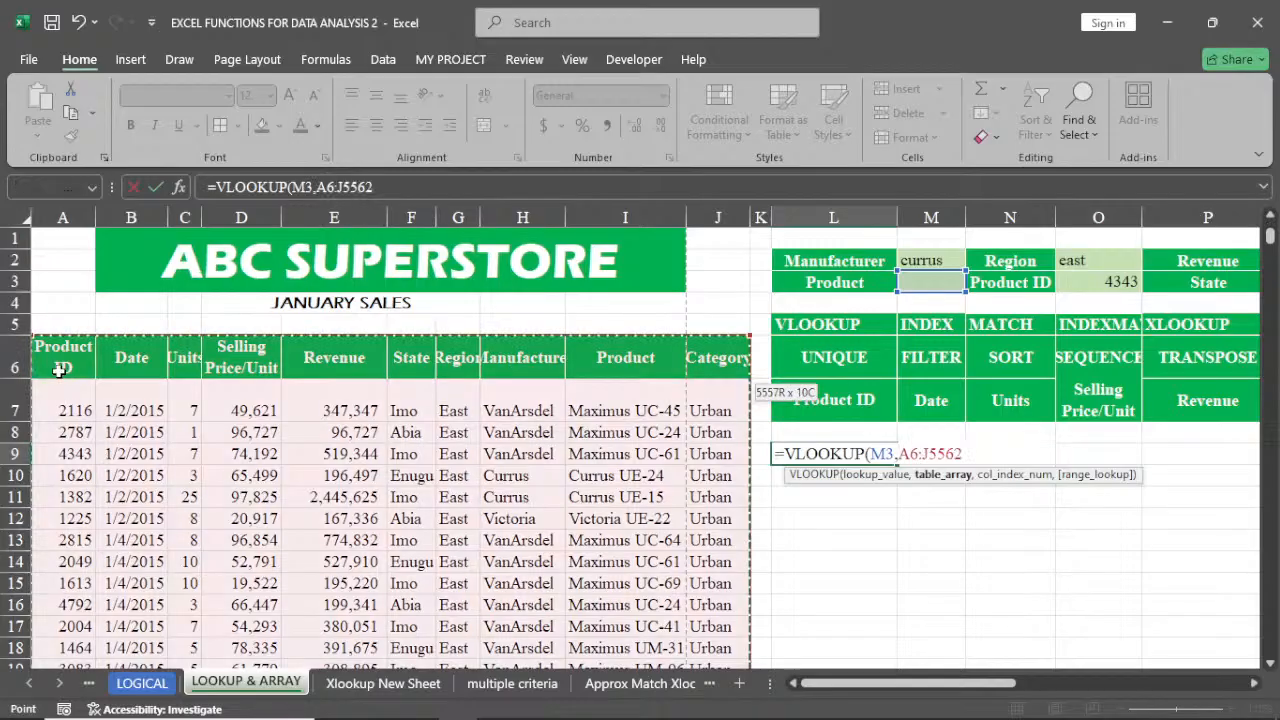
pyautogui.write(',')
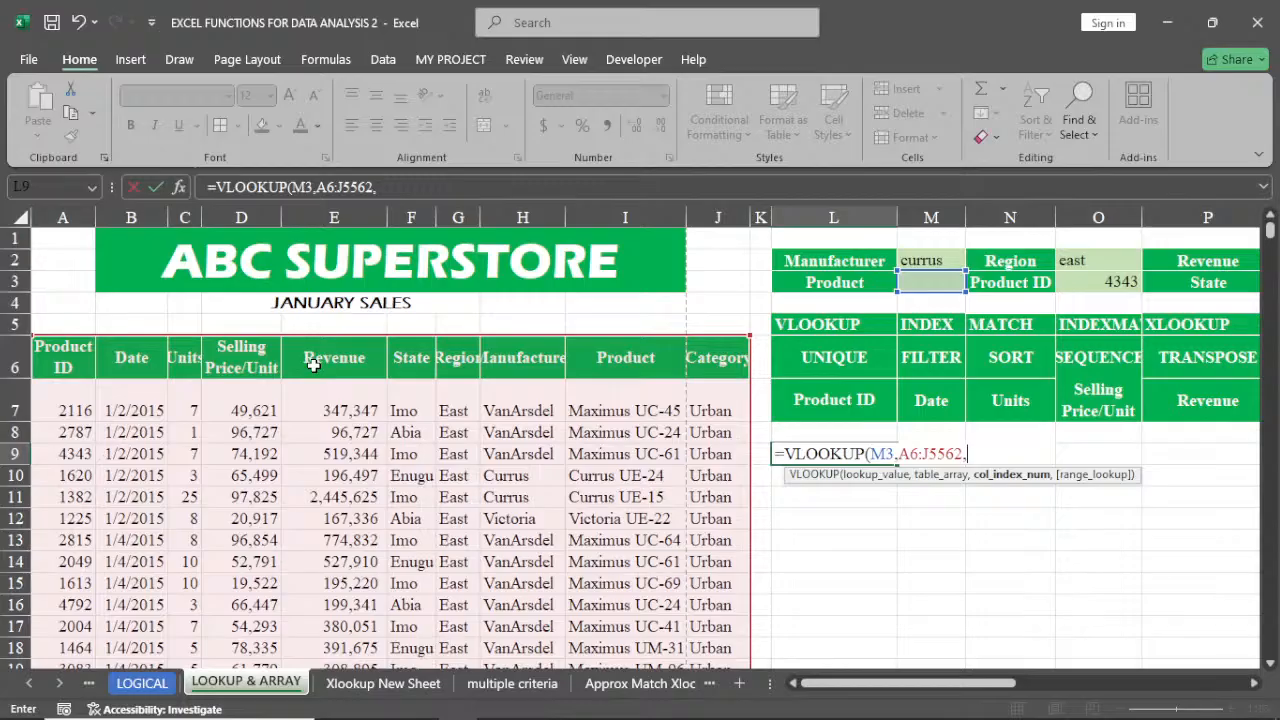
pyautogui.write('5')
pyautogui.press('Return')
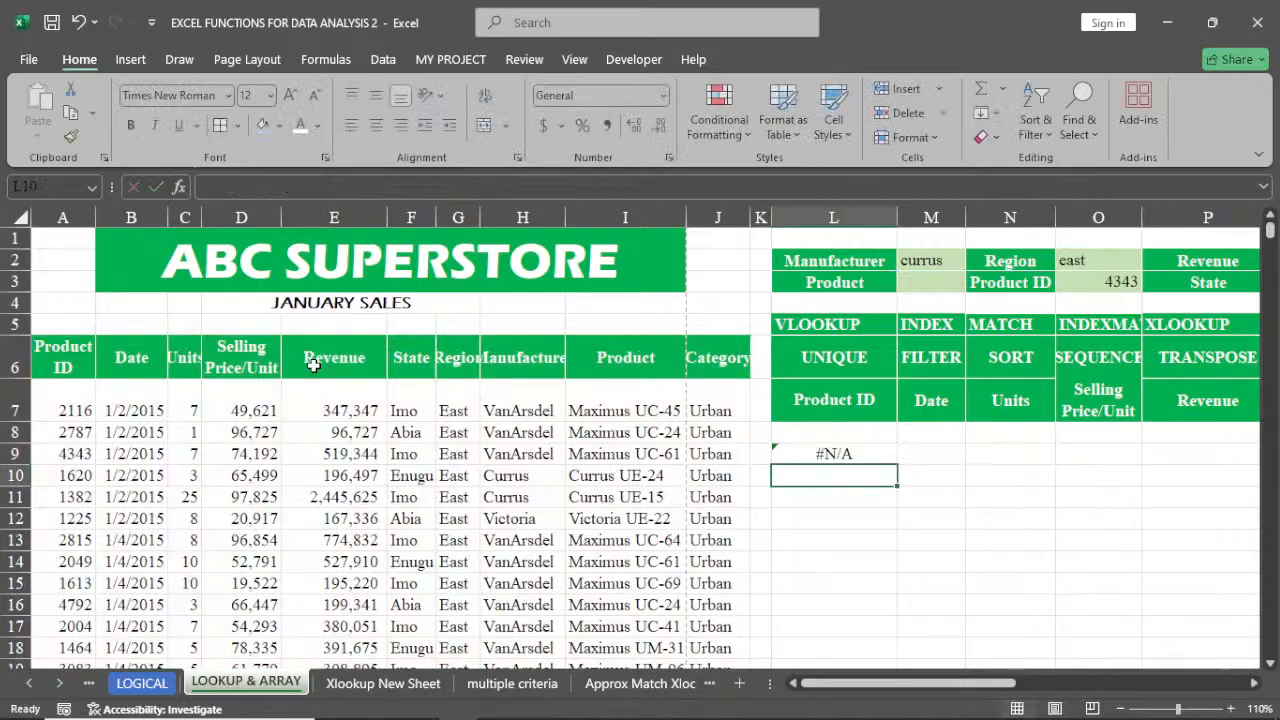
# Enter Maximus UC-45 as the Product in M3 of the criteria table
pyautogui.click(935, 284)
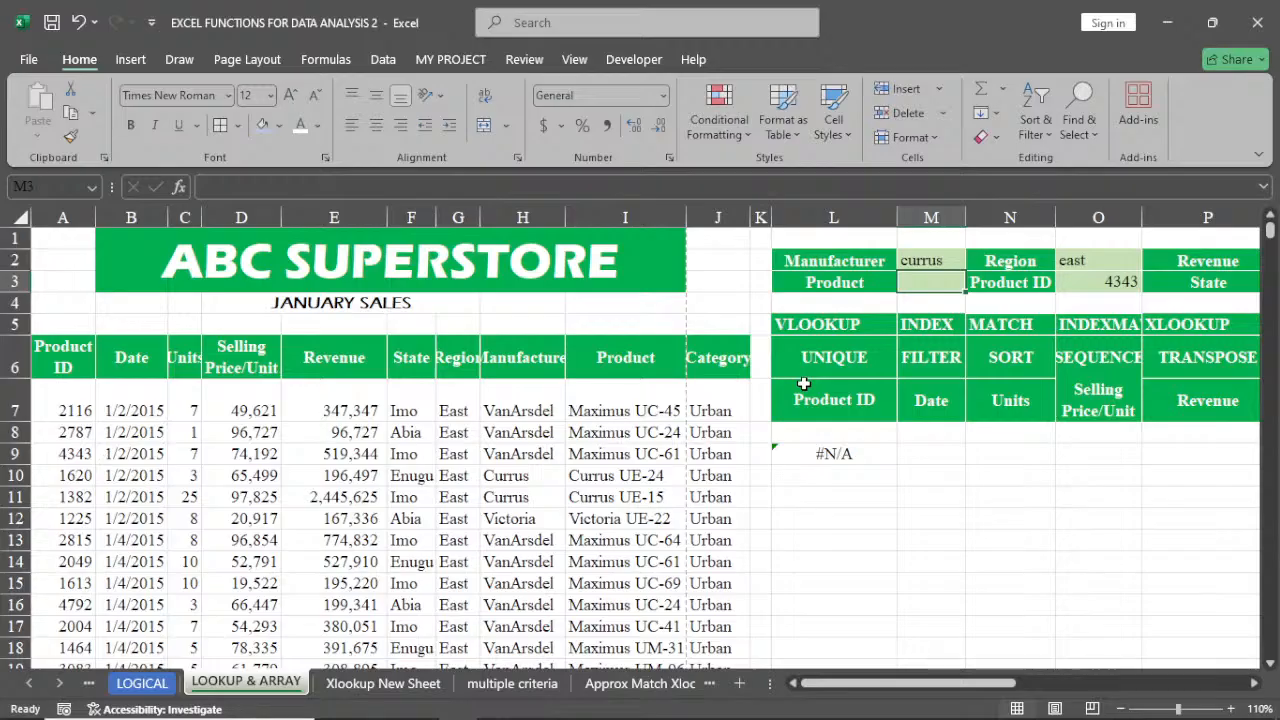
pyautogui.write('M')
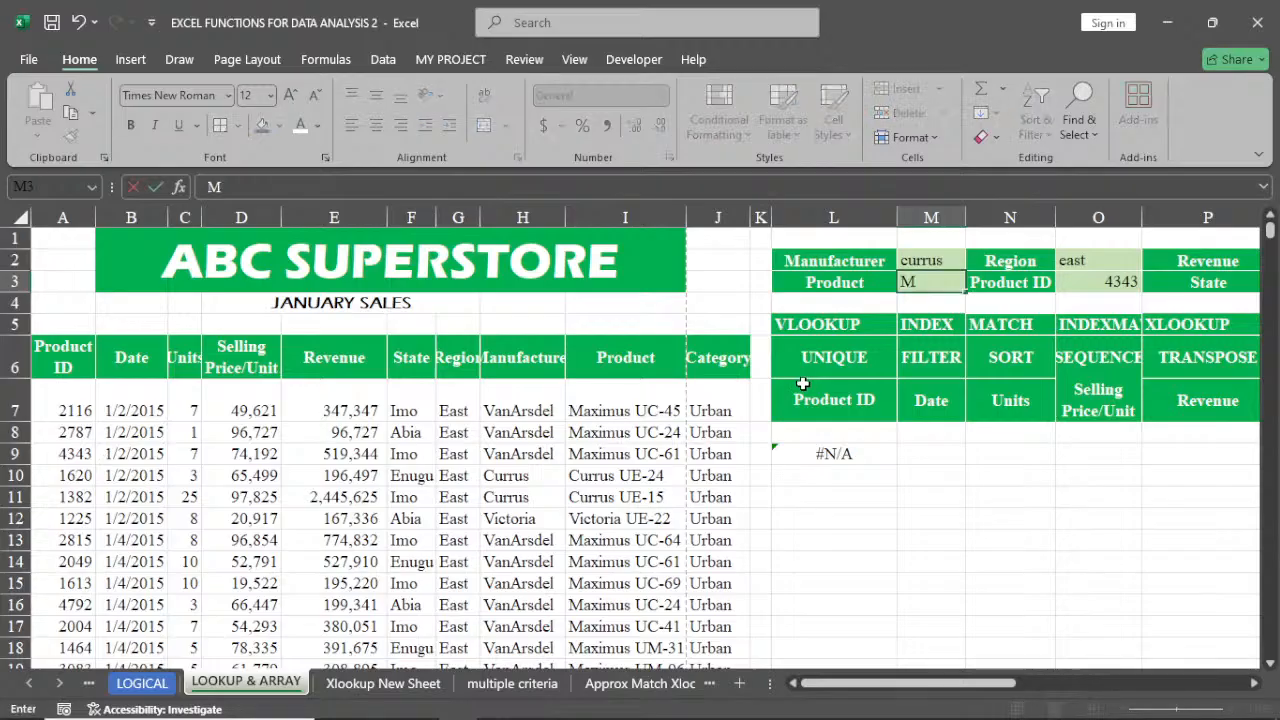
pyautogui.write('aximus')
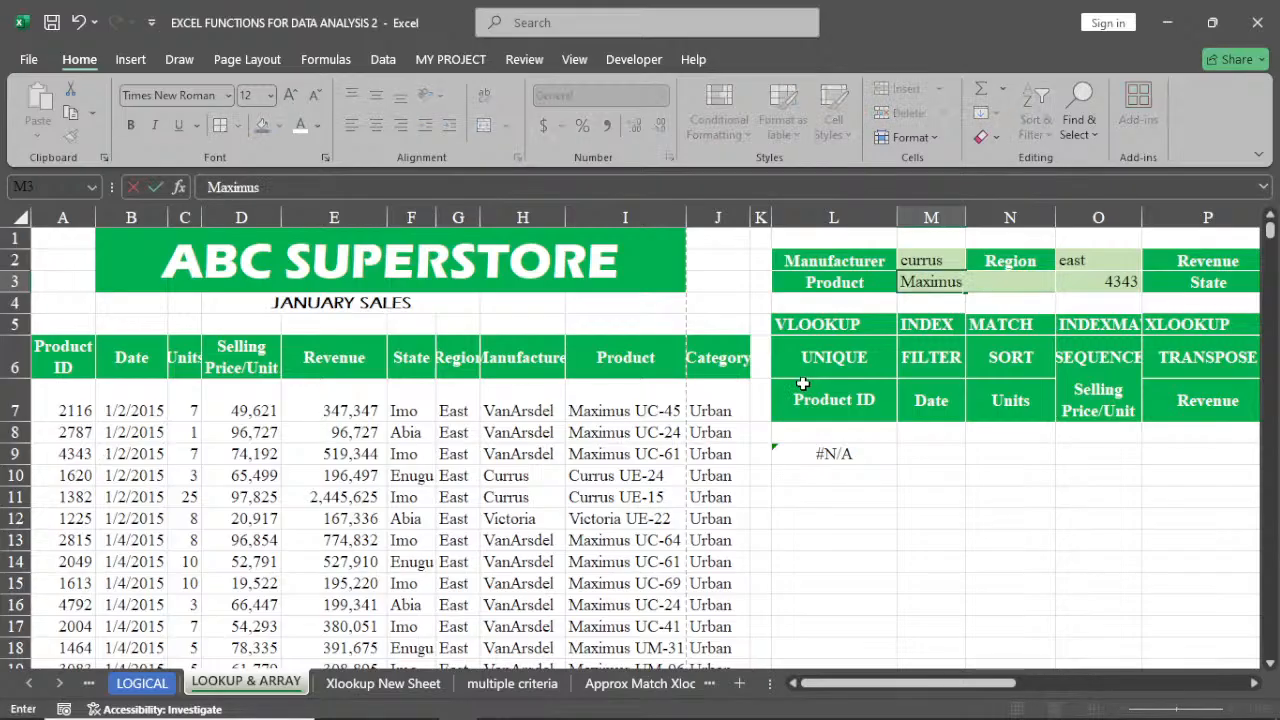
pyautogui.write(' UC-')
pyautogui.write('45')
pyautogui.hotkey('ctrl', 'Return')
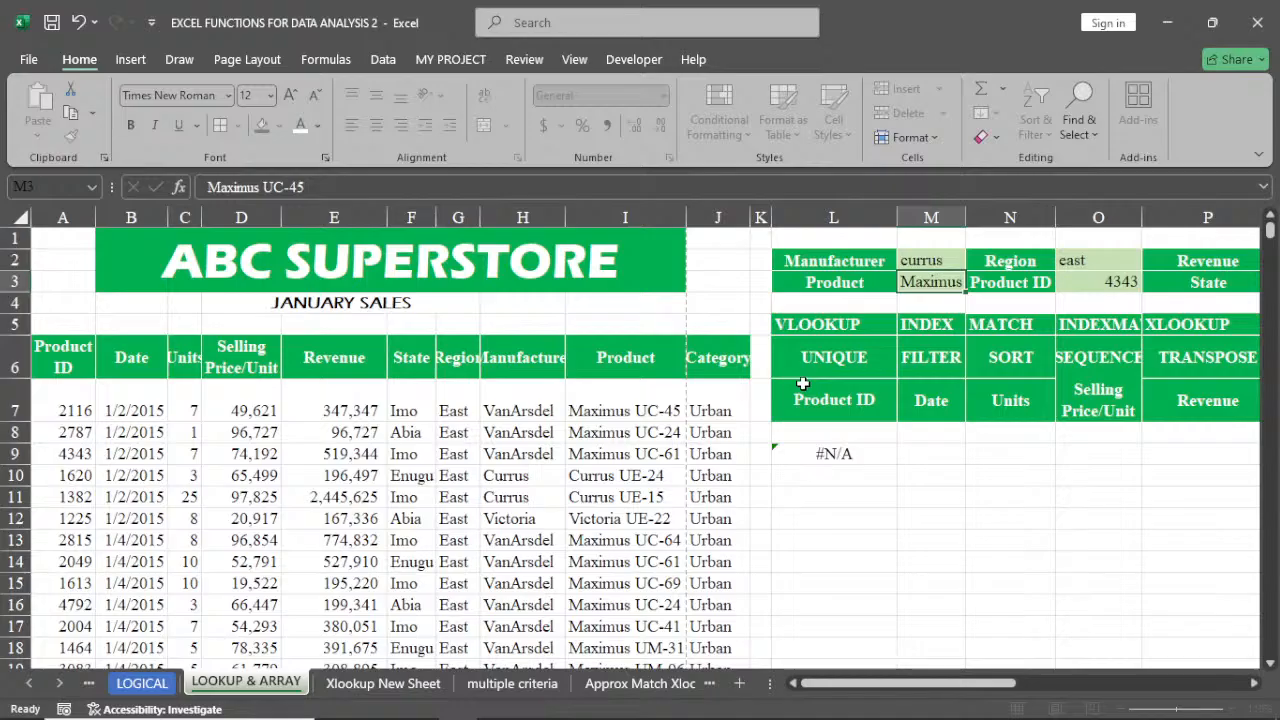
pyautogui.press('Return')
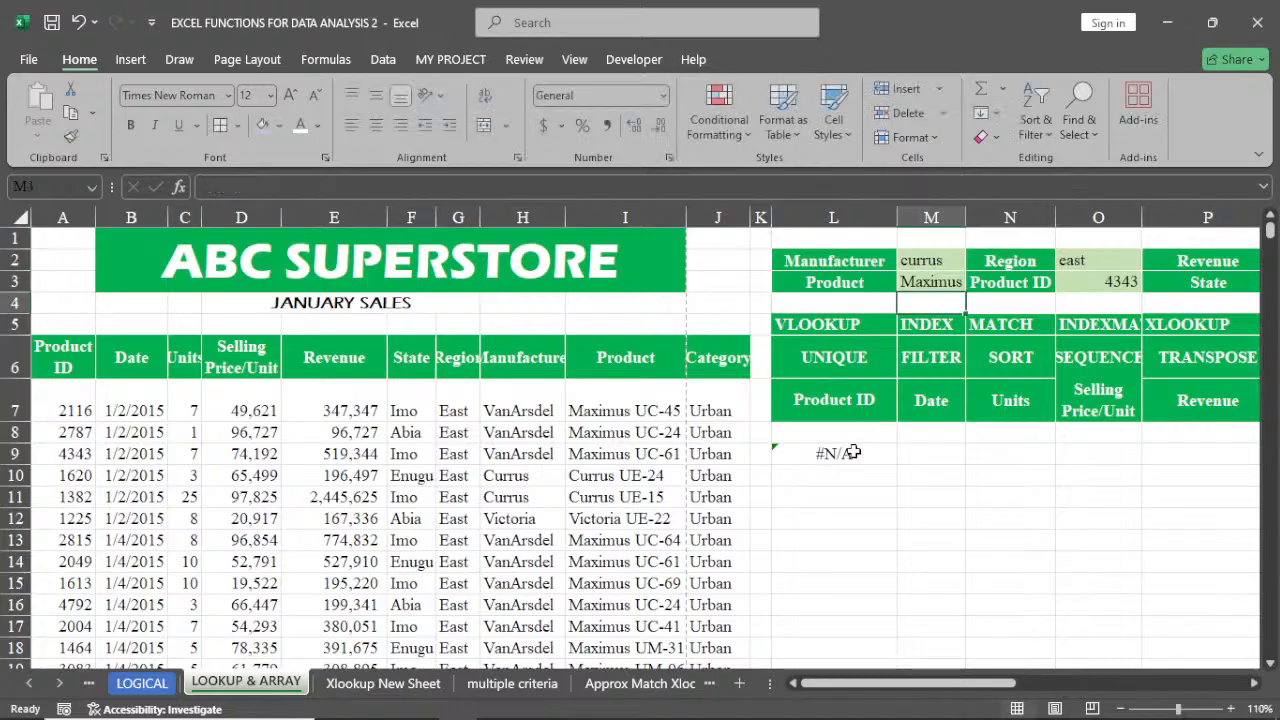
# Examine the Revenue, State and Region column headers of the superstore table against the VLOOKUP formula in L9
pyautogui.click(852, 453)
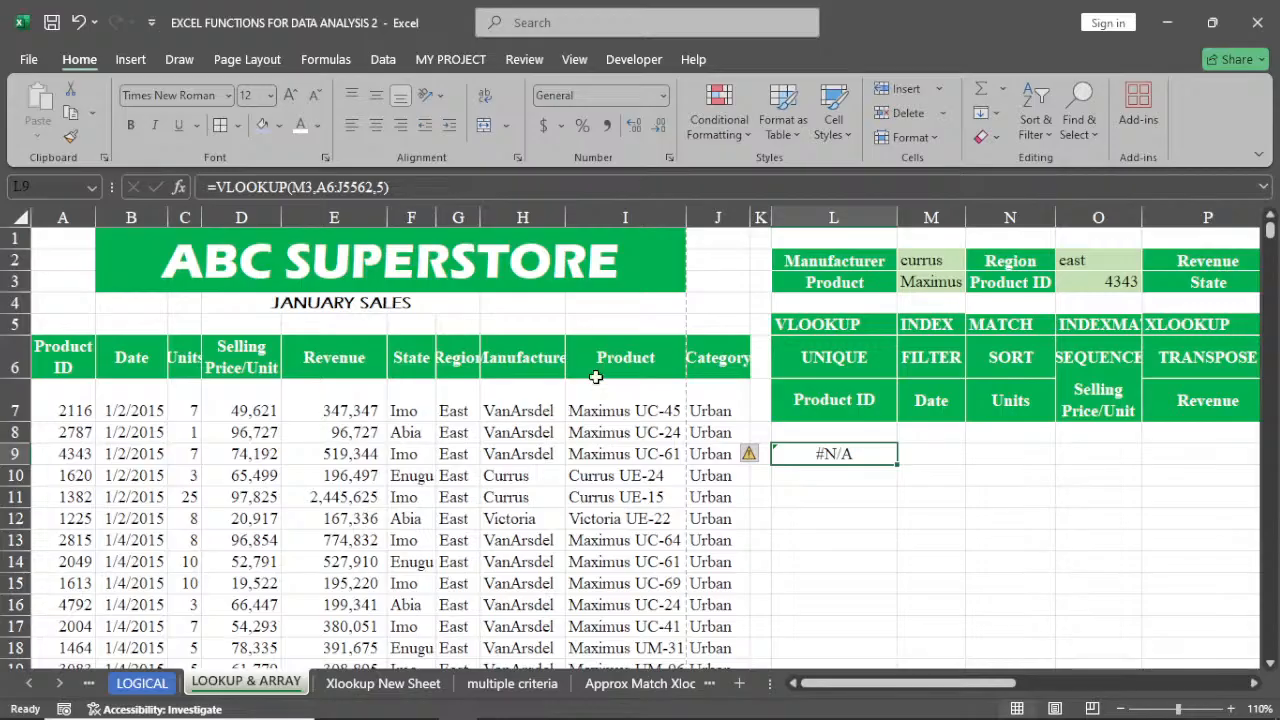
pyautogui.click(336, 362)
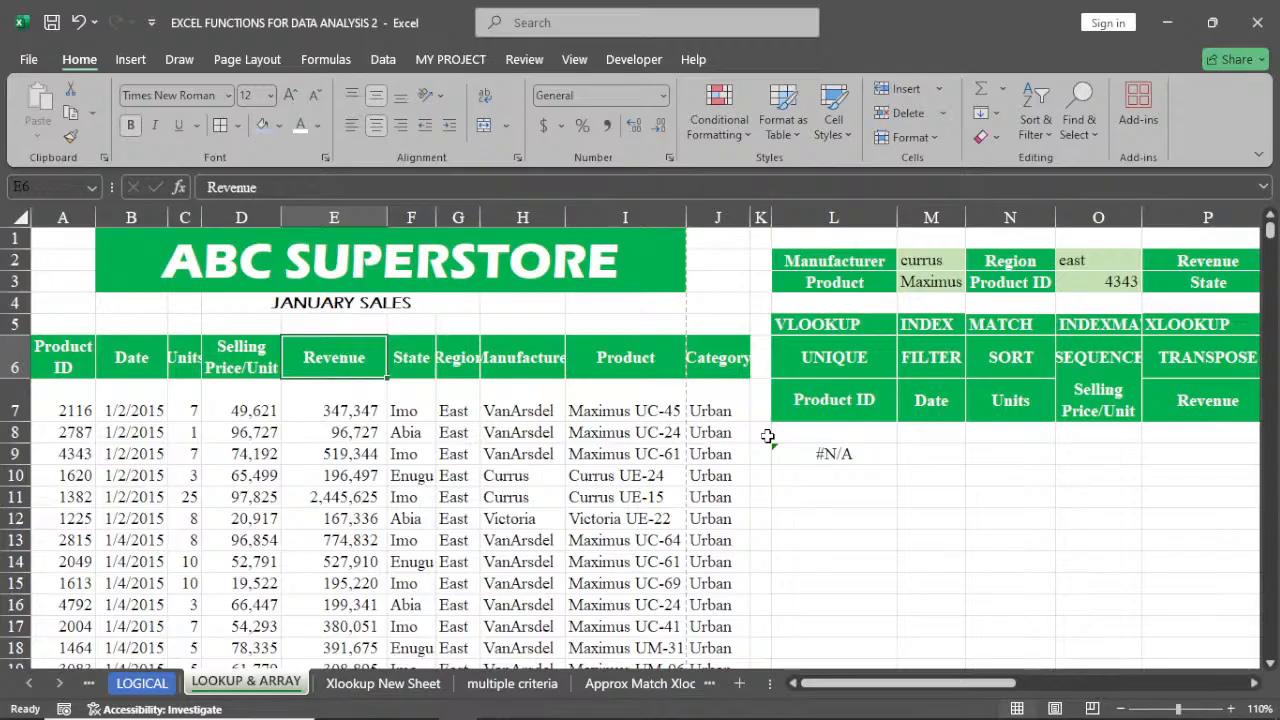
pyautogui.click(409, 380)
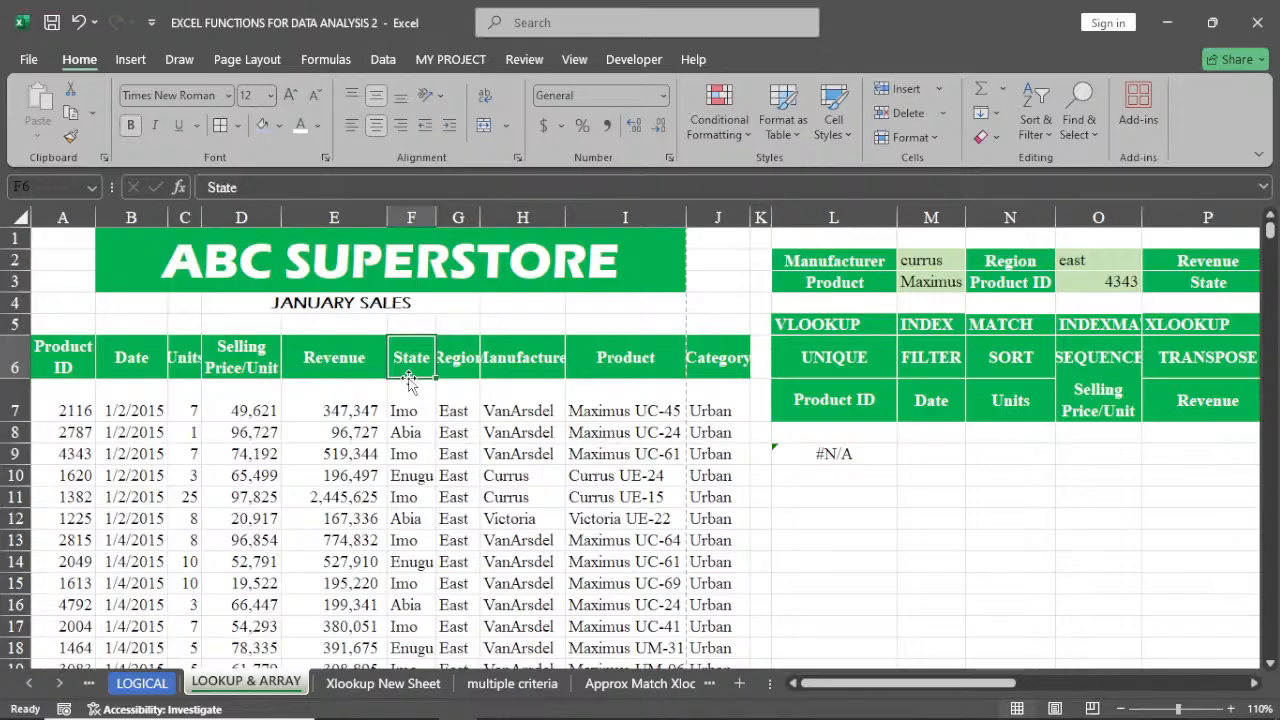
pyautogui.click(477, 374)
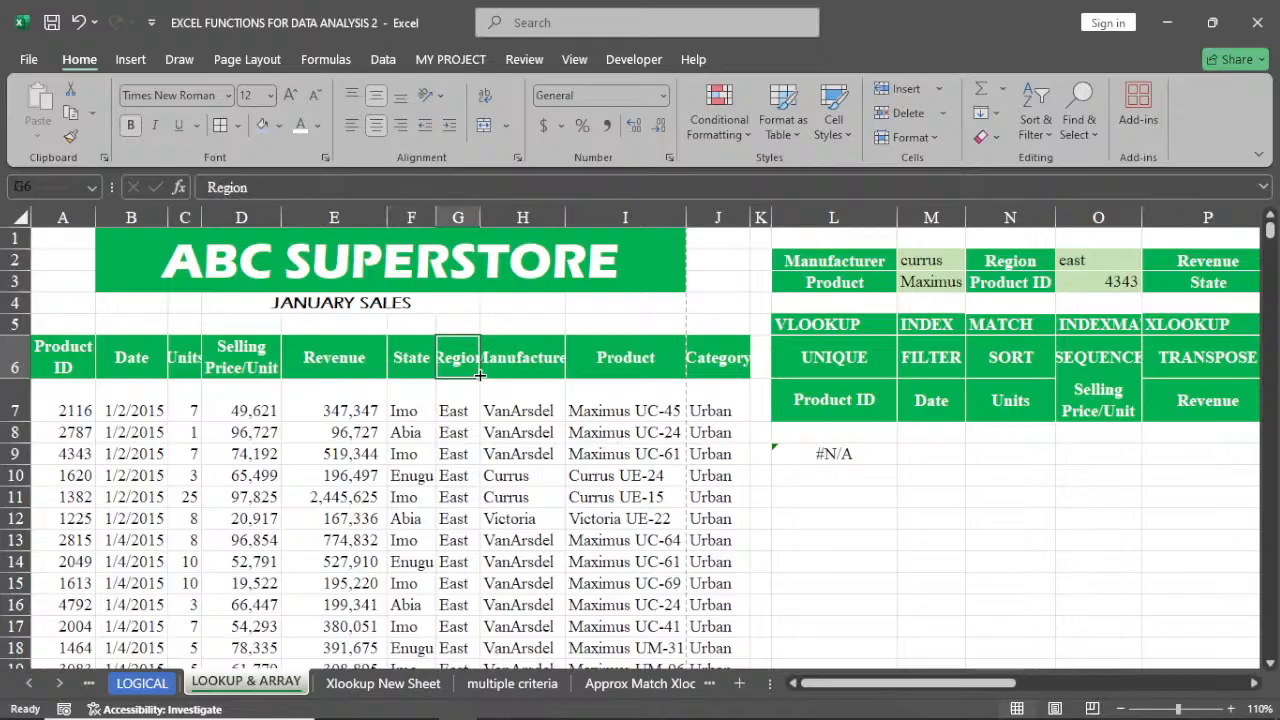
pyautogui.press('Left')
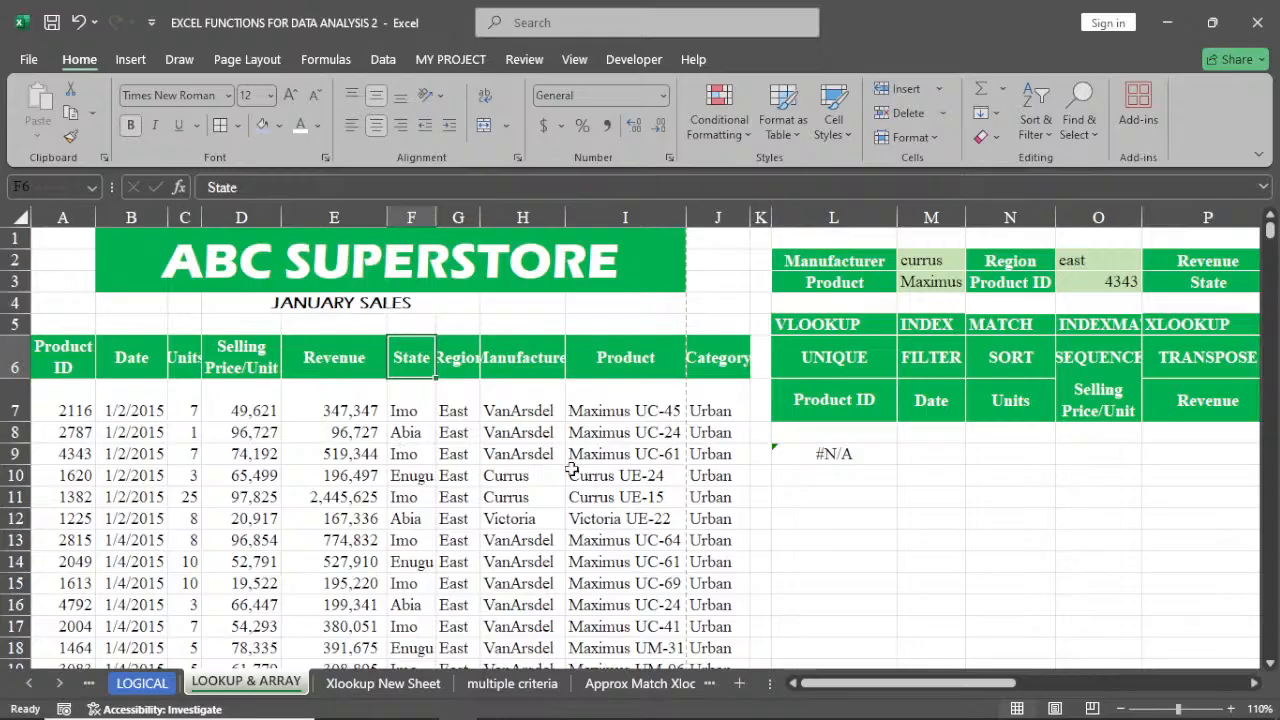
# Clear the VLOOKUP formula from cell L9
pyautogui.click(818, 453)
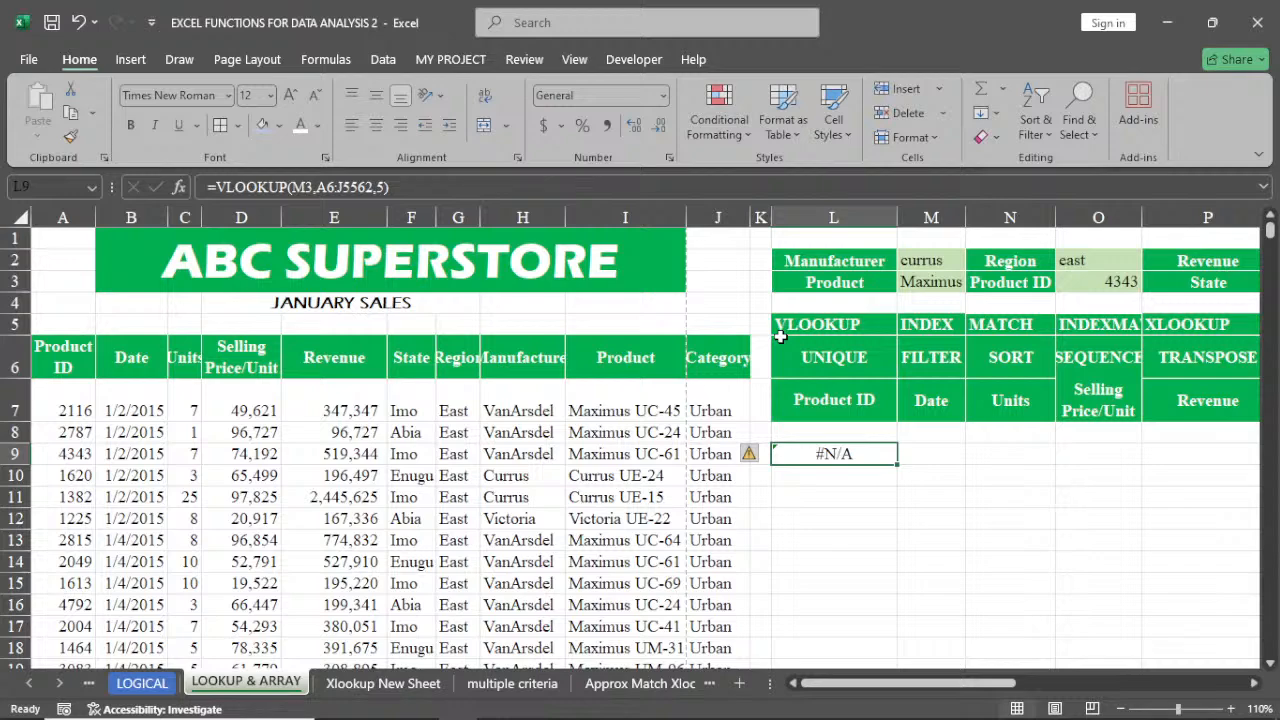
pyautogui.doubleClick(858, 455)
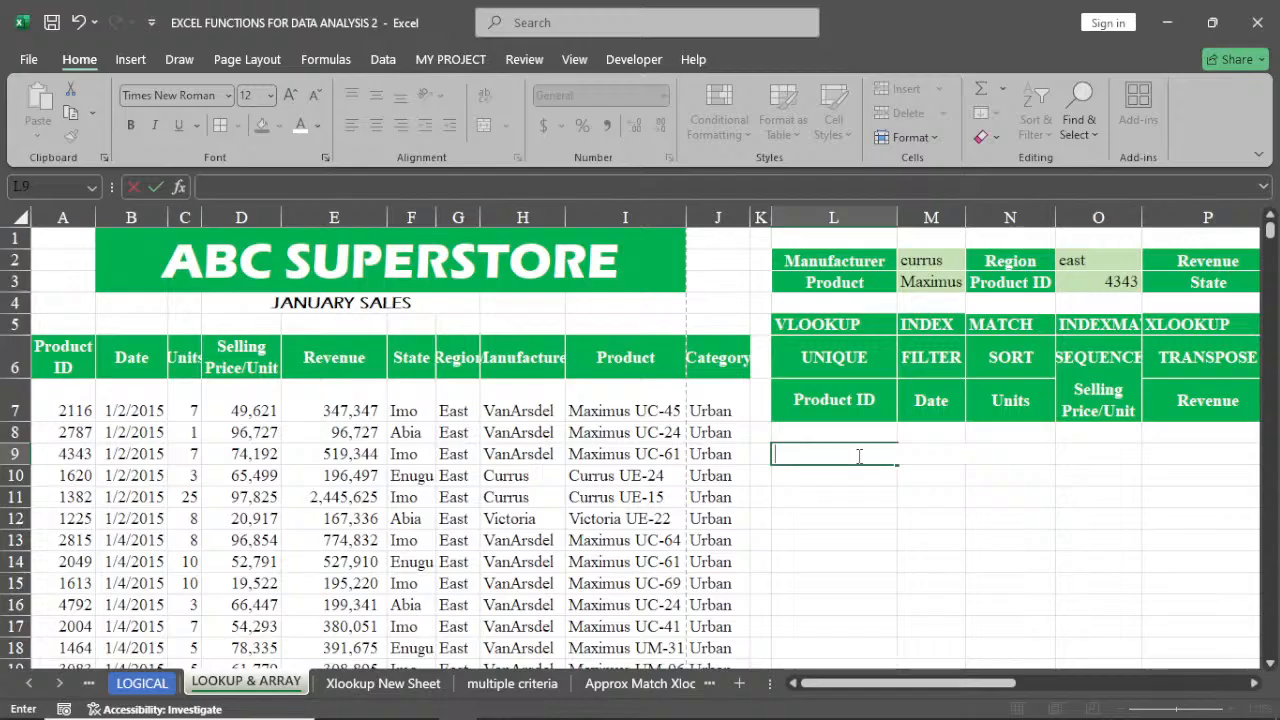
pyautogui.press('Escape')
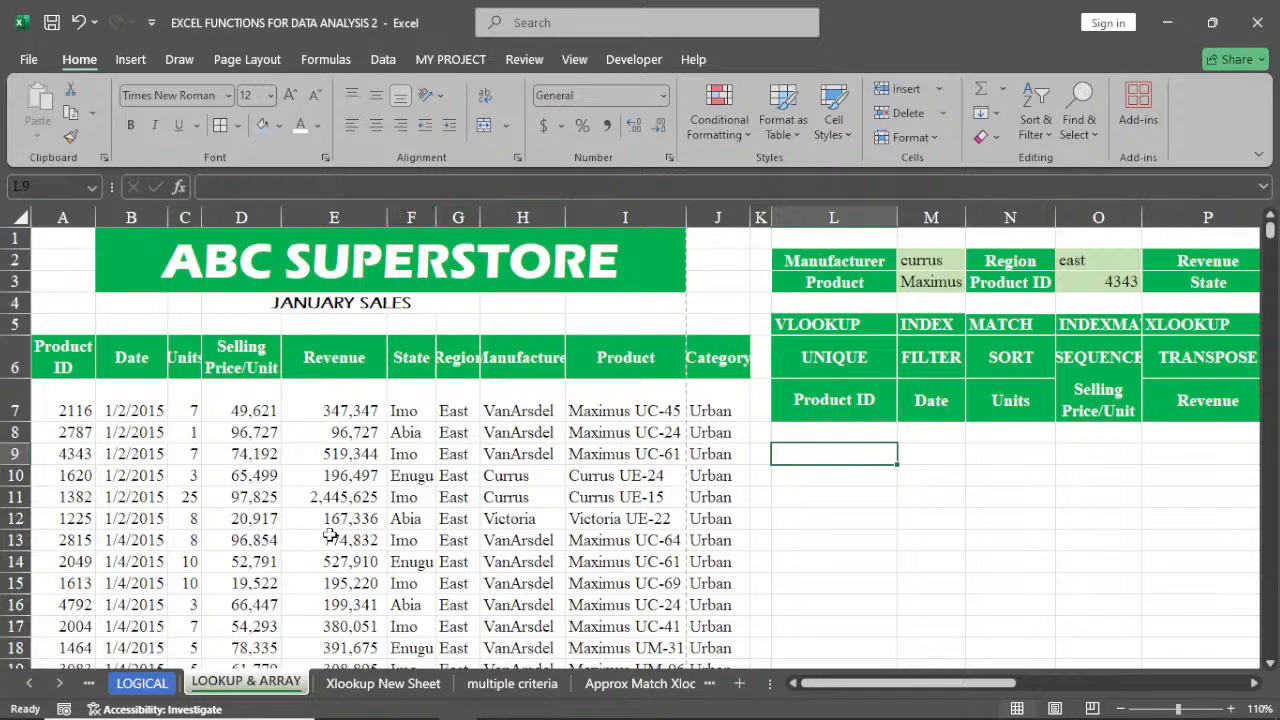
# Begin entering =INDEX(A6:J5562,7,9 in L9 to return a value by row and column number from the superstore table
pyautogui.click(14, 540)
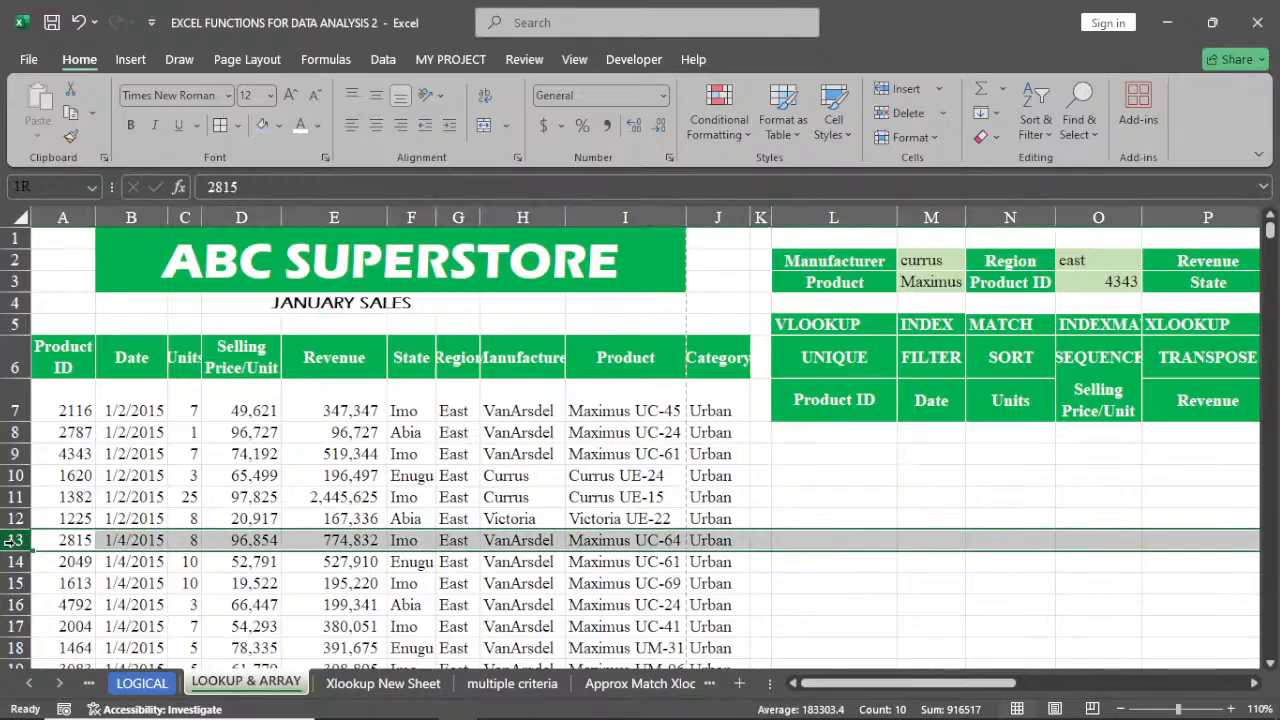
pyautogui.click(411, 217)
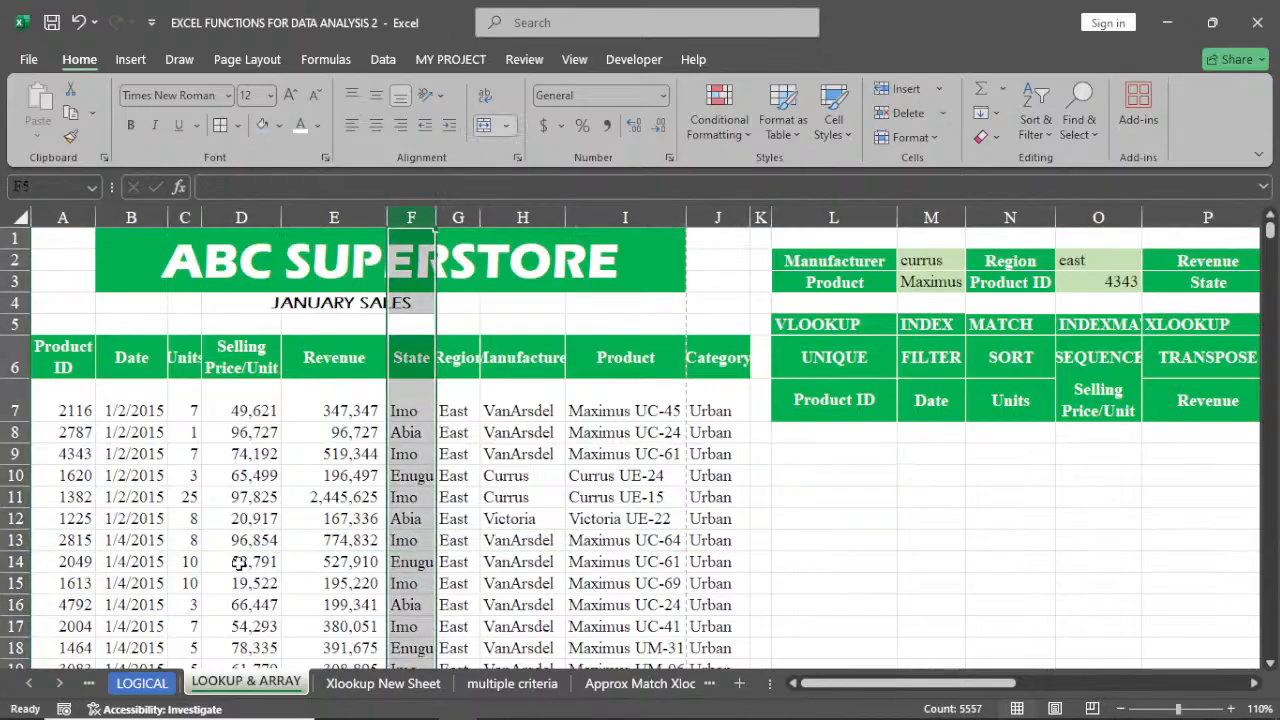
pyautogui.click(410, 541)
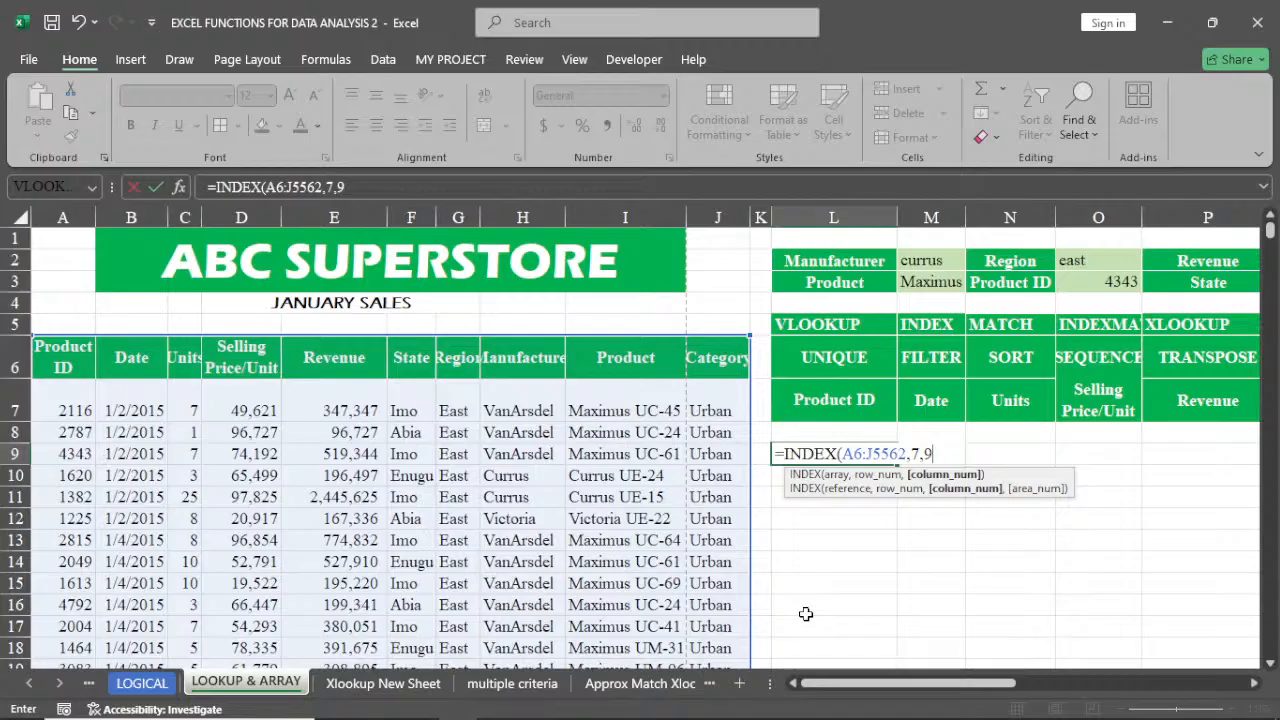
pyautogui.moveTo(841, 701)
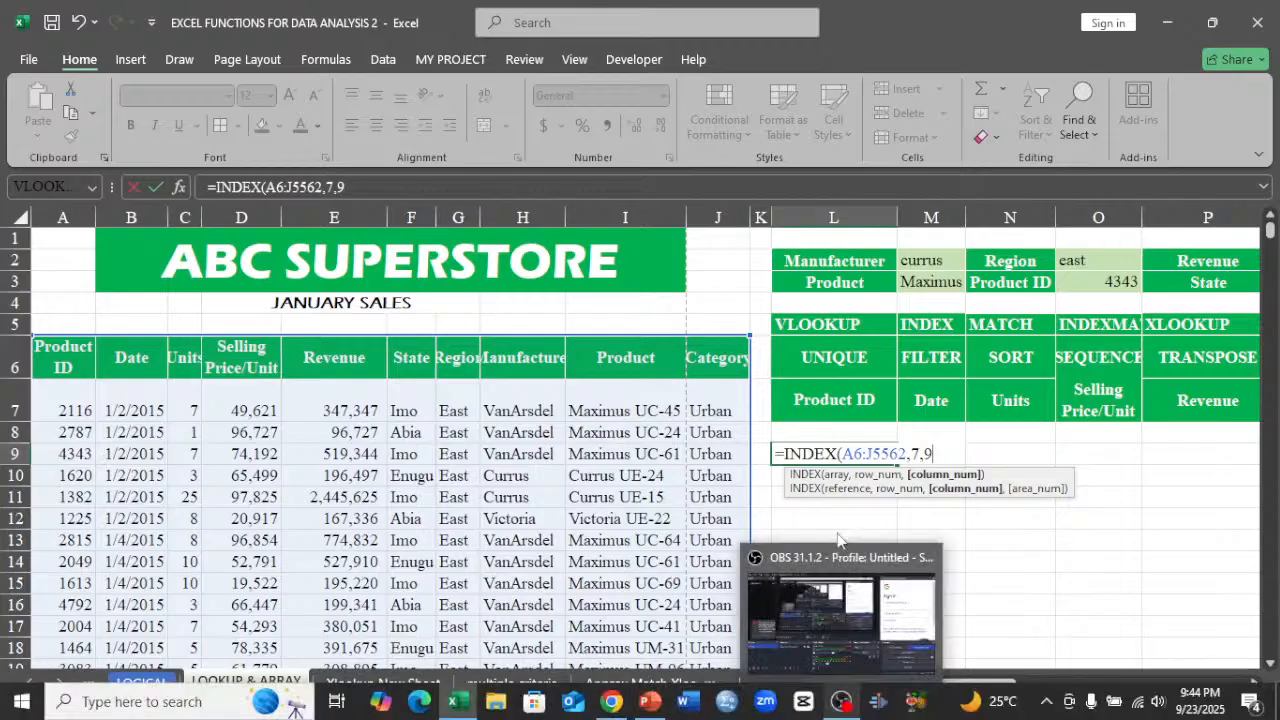
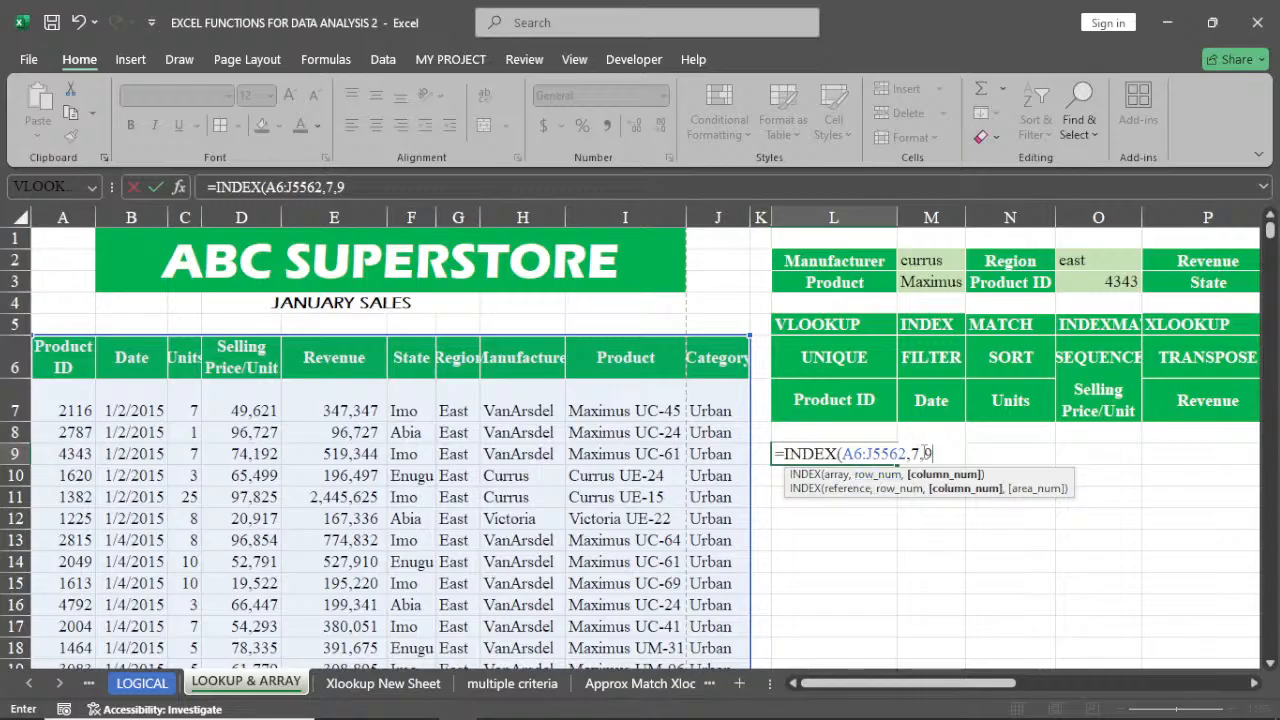
# Finish the formula =INDEX(A6:J5562,7,9) in L9 and compare its result with the product in row 12 of the table
pyautogui.click(908, 455)
pyautogui.press('Return')
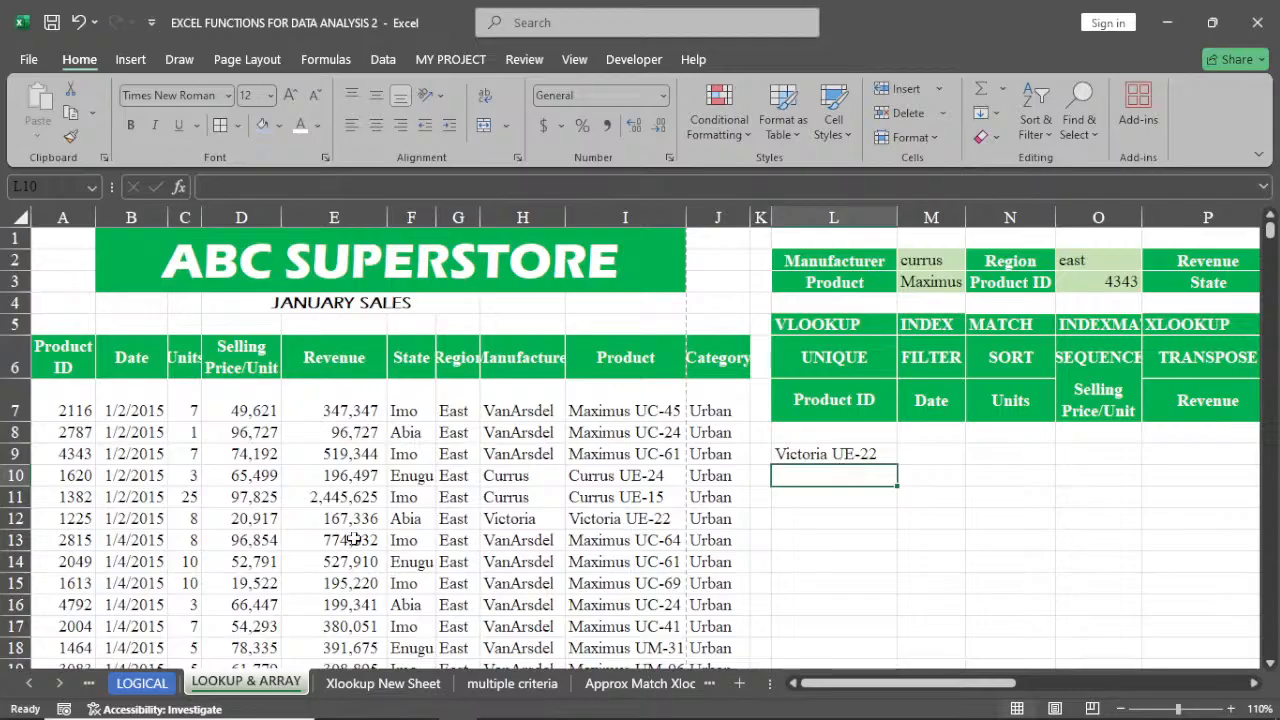
pyautogui.click(16, 518)
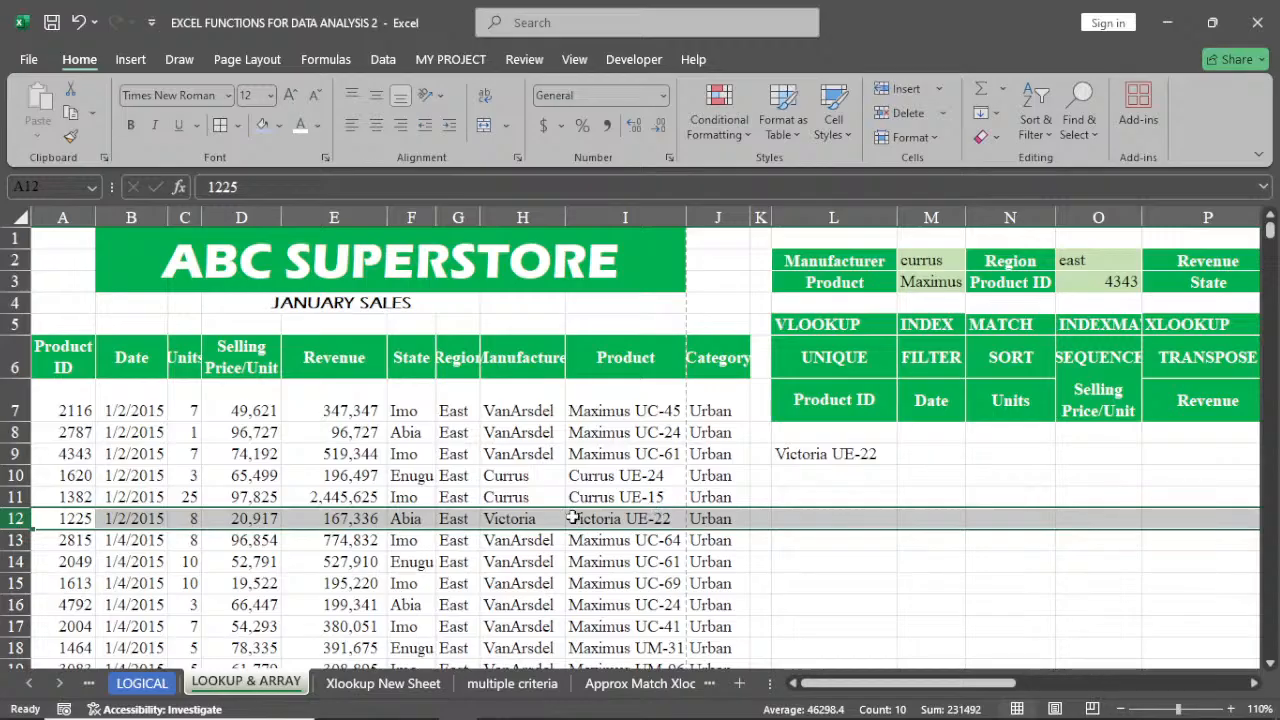
pyautogui.click(572, 518)
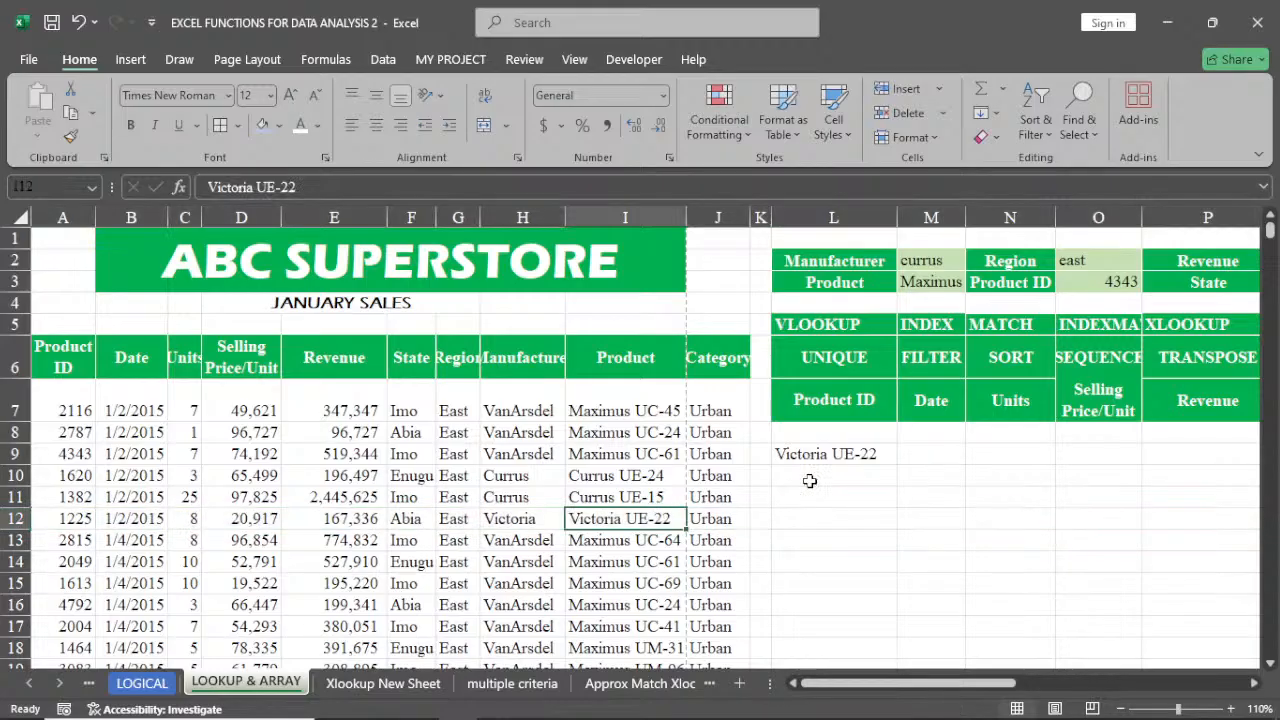
# Enter =MATCH(L9,I6:I5562,0) in L11 to find the product's position in the Product column
pyautogui.click(821, 499)
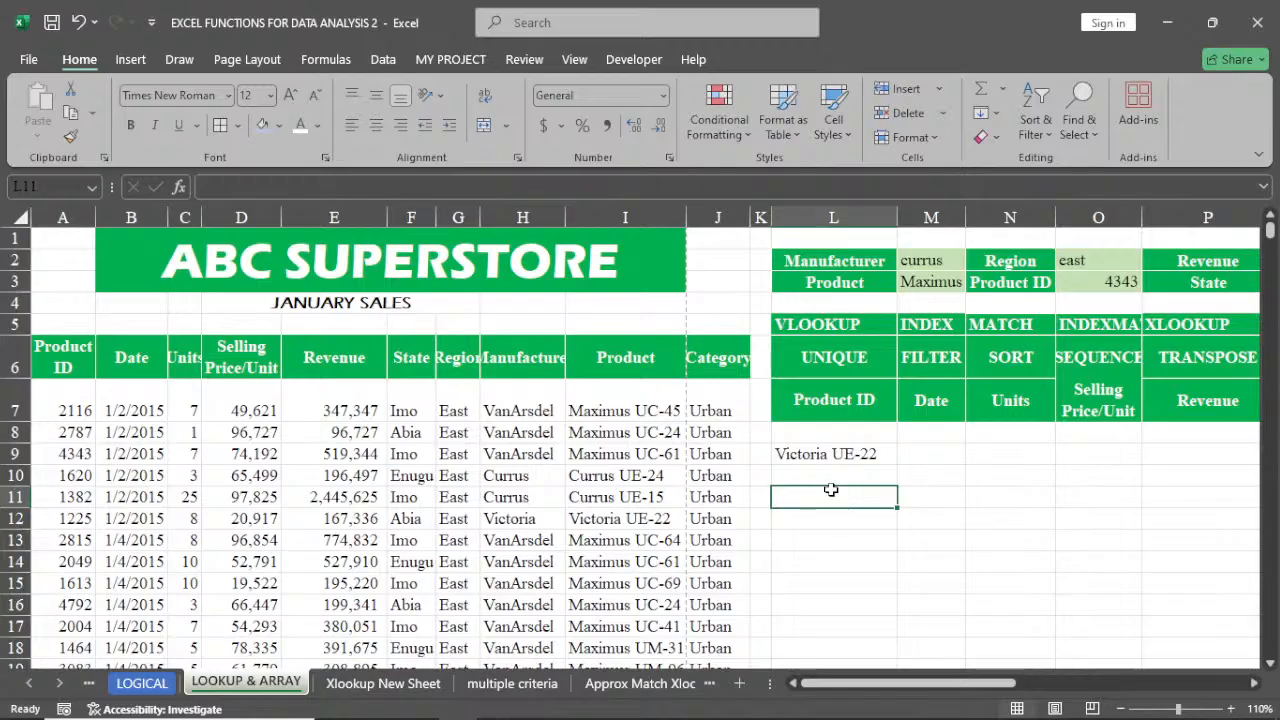
pyautogui.write('=')
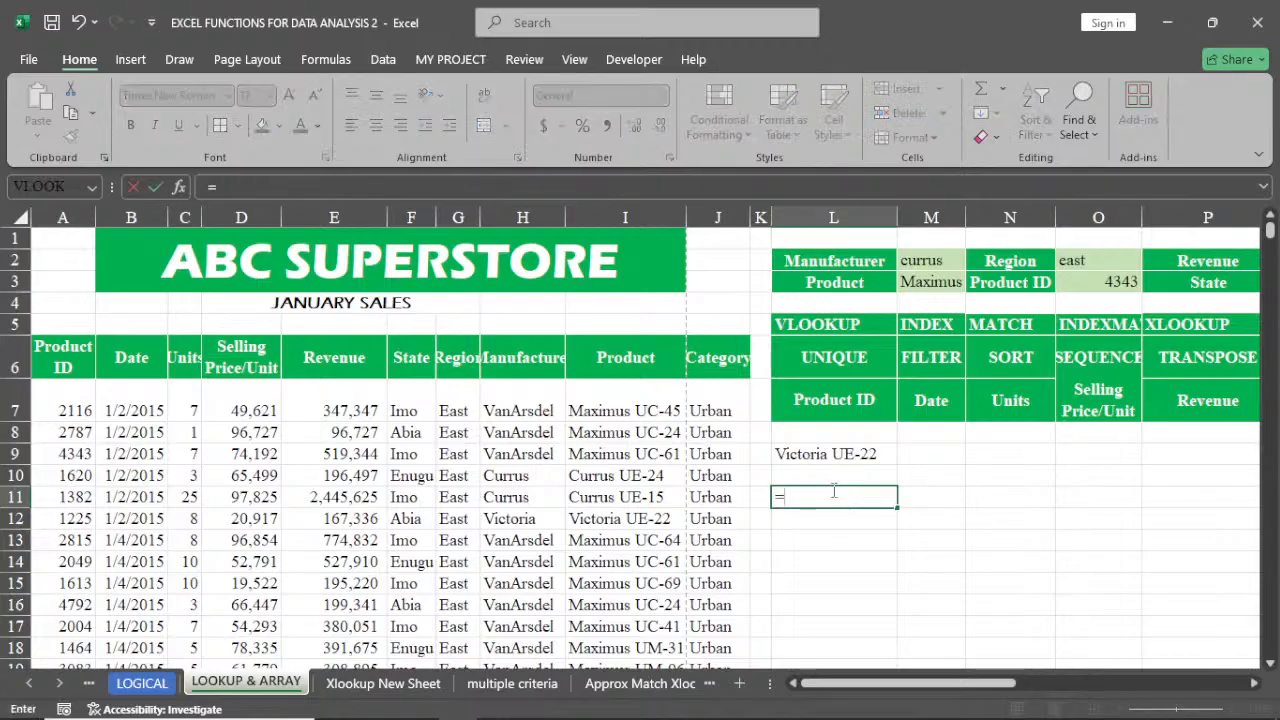
pyautogui.write('MA')
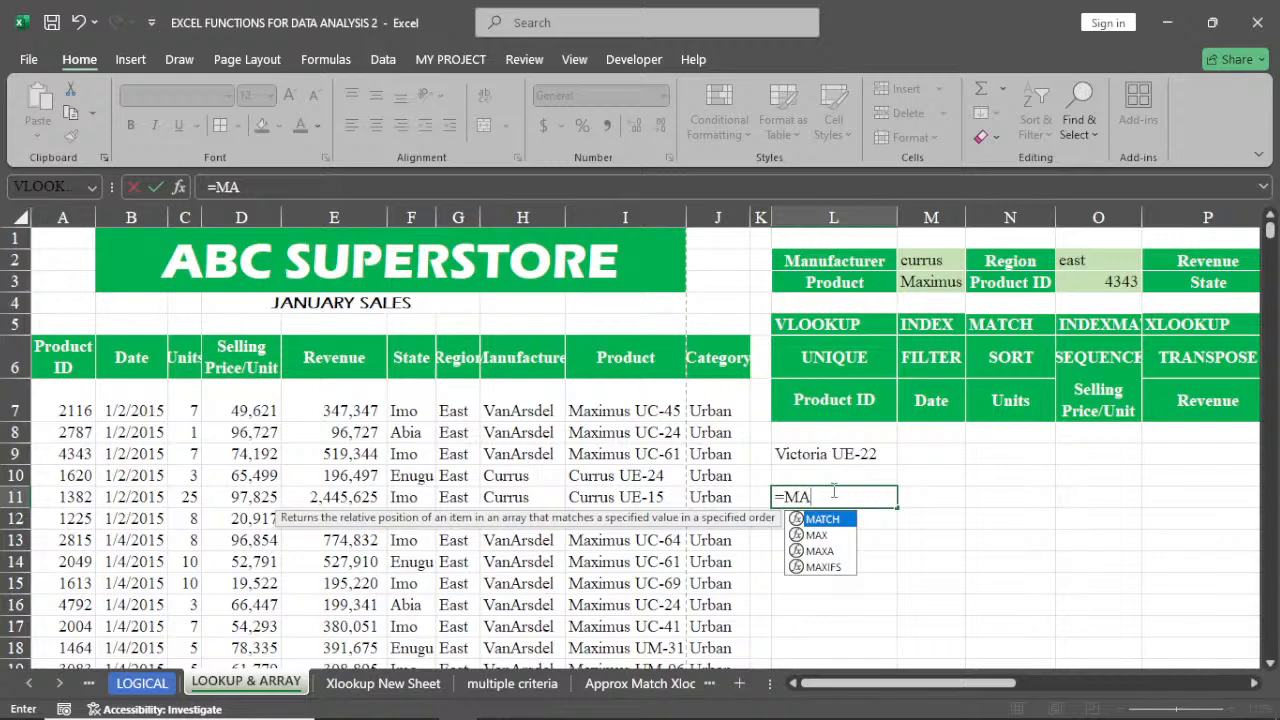
pyautogui.doubleClick(838, 519)
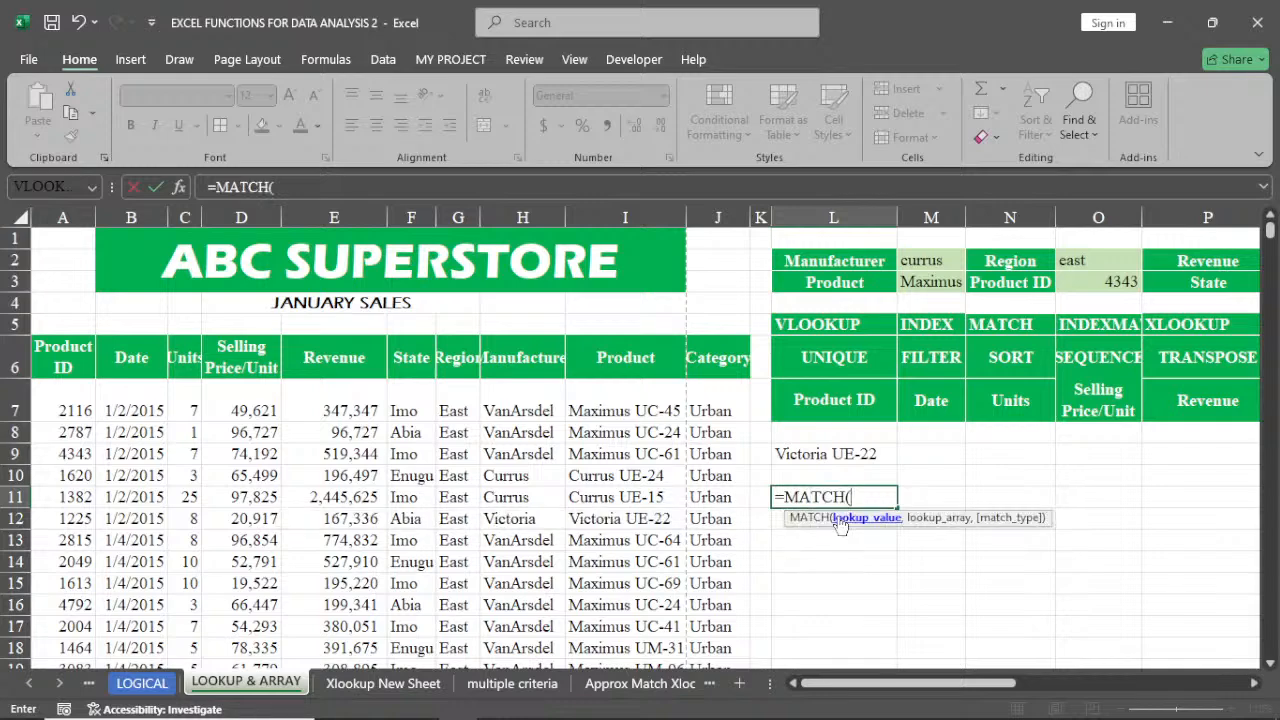
pyautogui.click(829, 454)
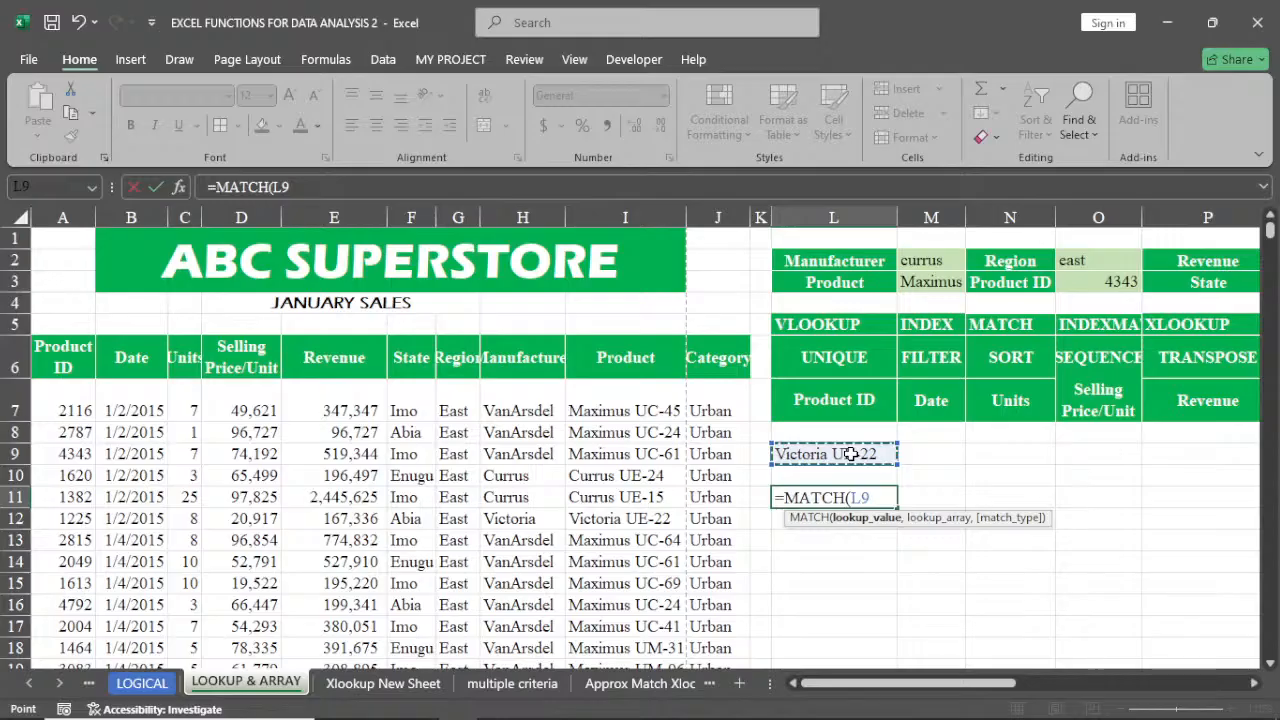
pyautogui.write(',')
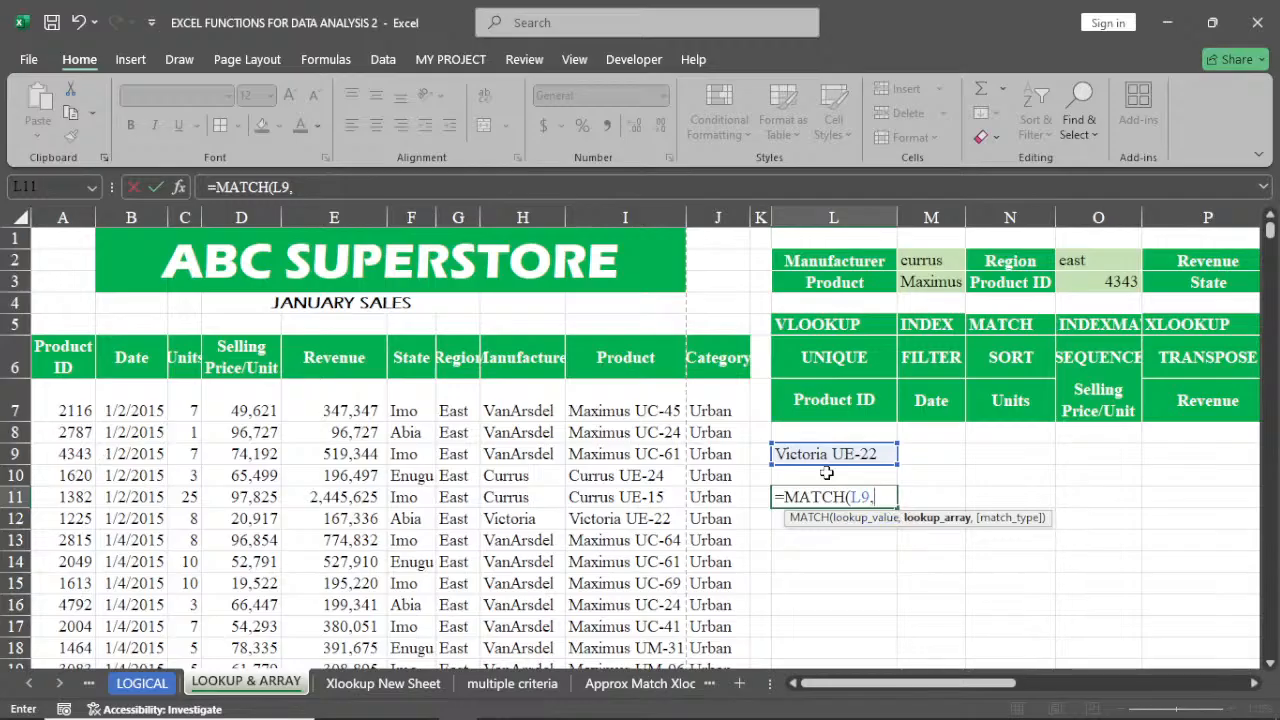
pyautogui.click(625, 357)
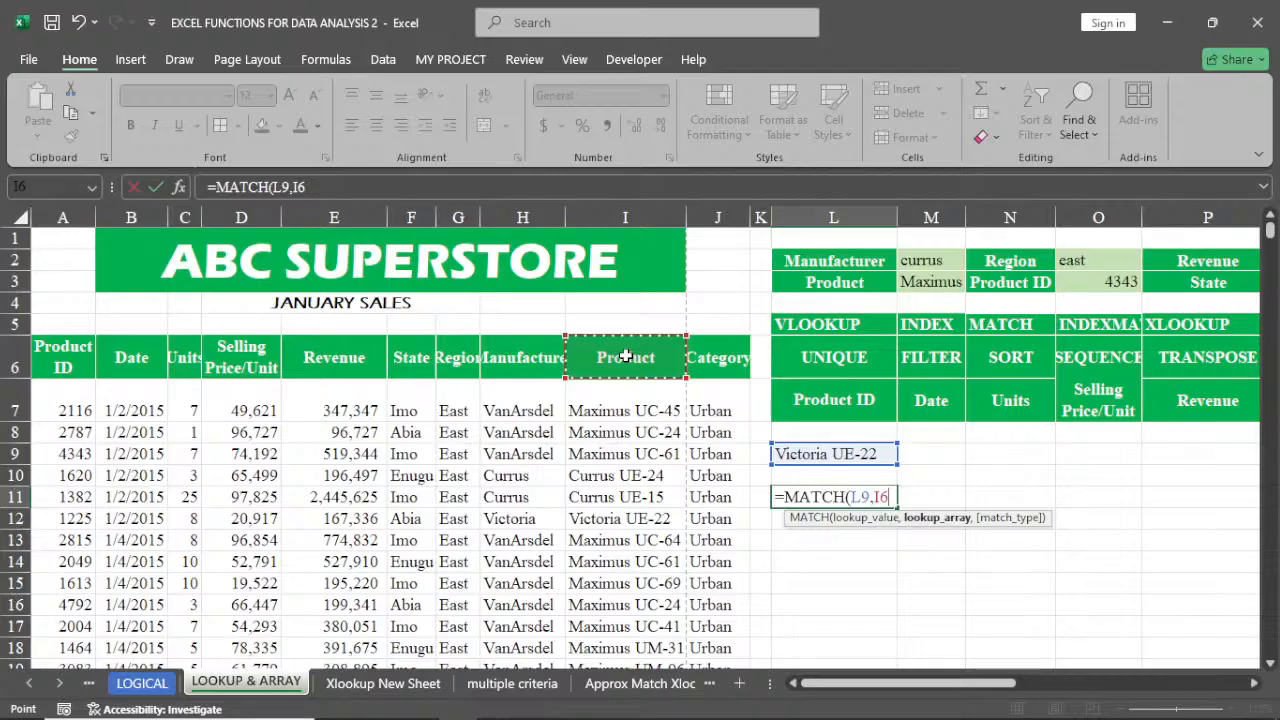
pyautogui.hotkey('ctrl', 'shift', 'Down')
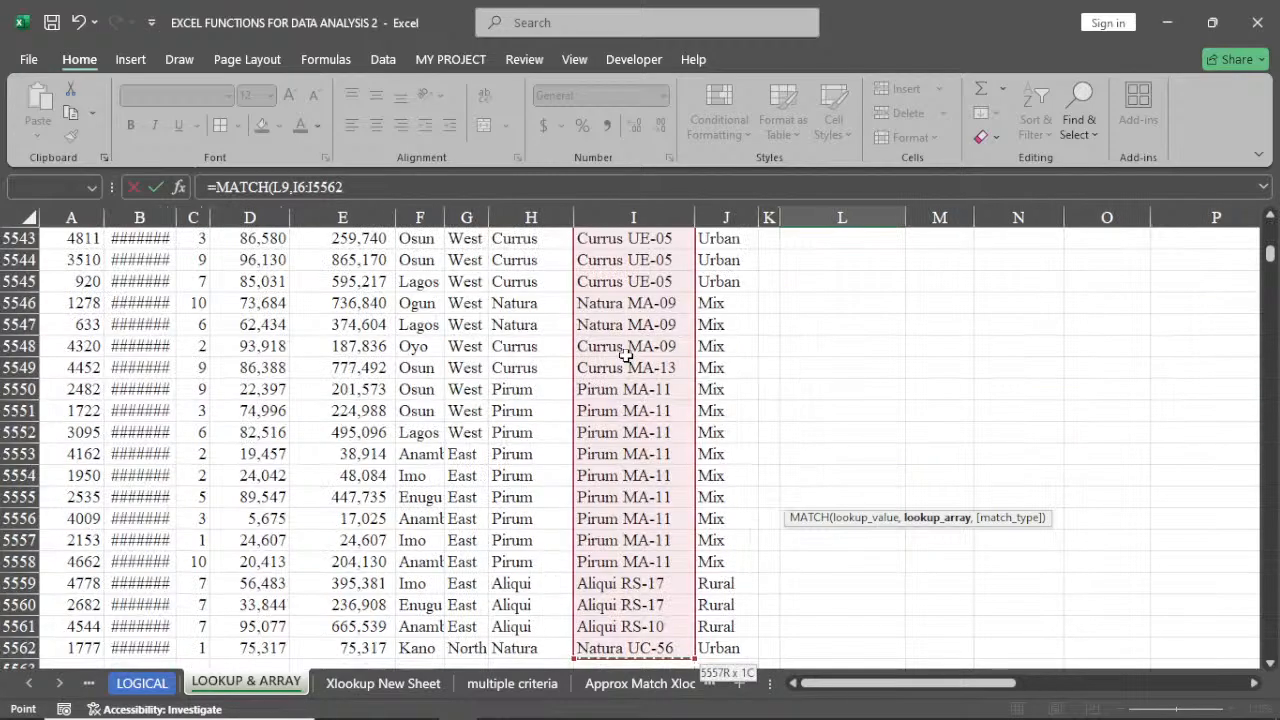
pyautogui.hotkey('ctrl', 'BackSpace')
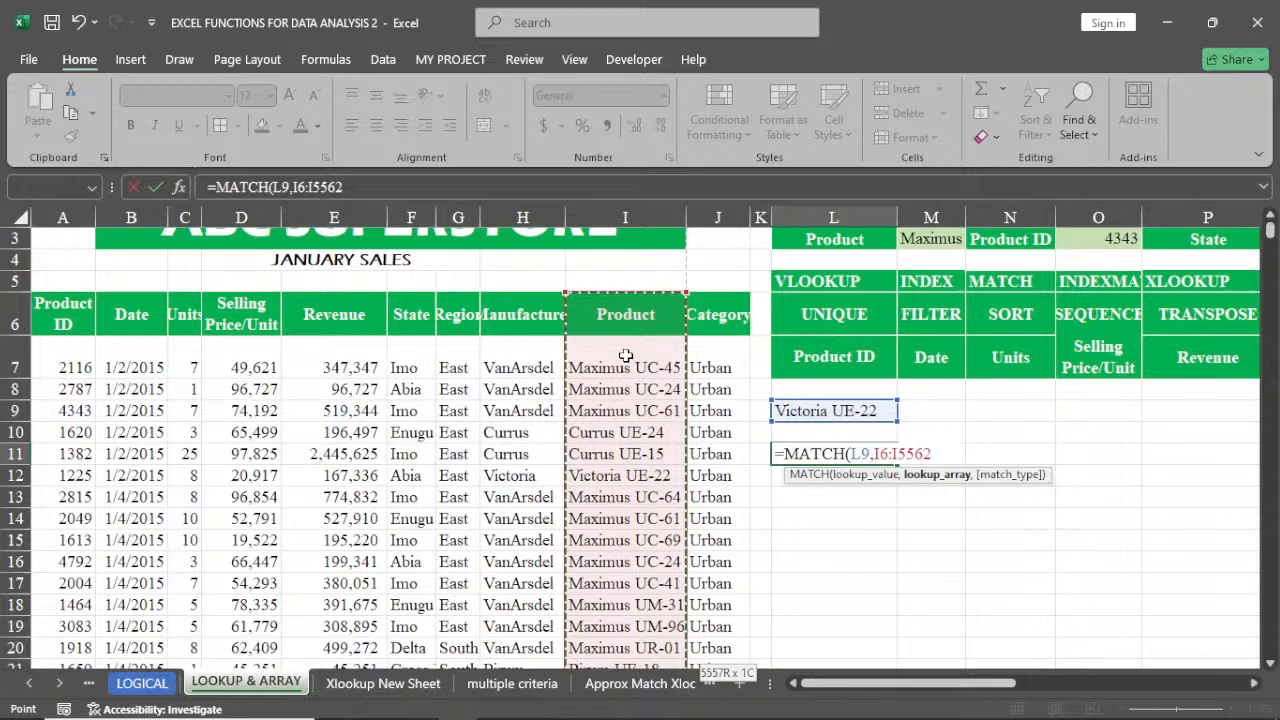
pyautogui.write(',')
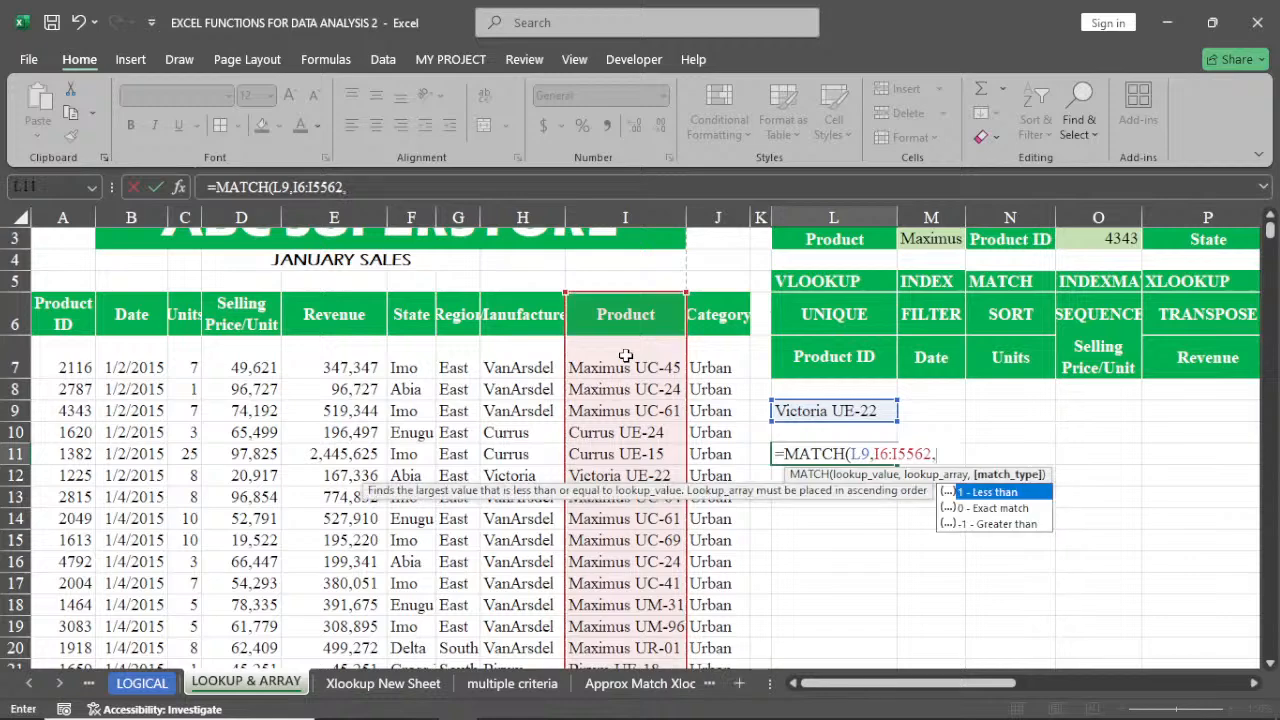
pyautogui.write('0')
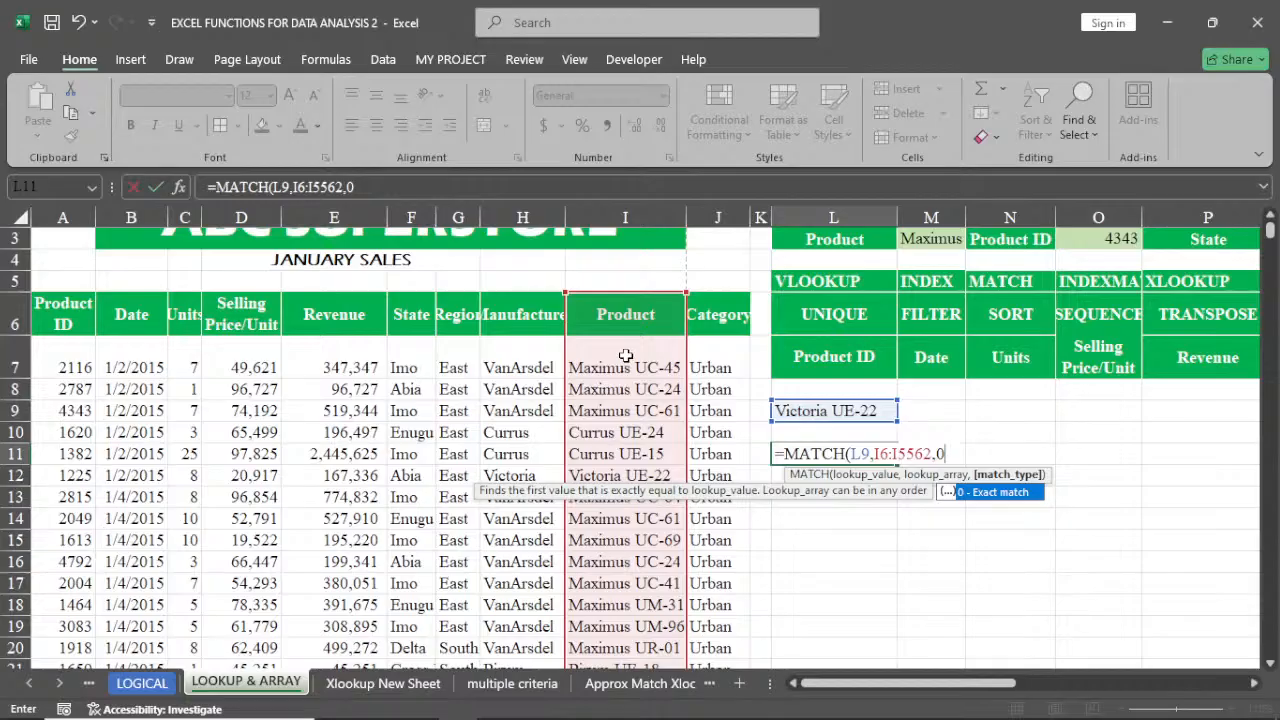
pyautogui.write(')')
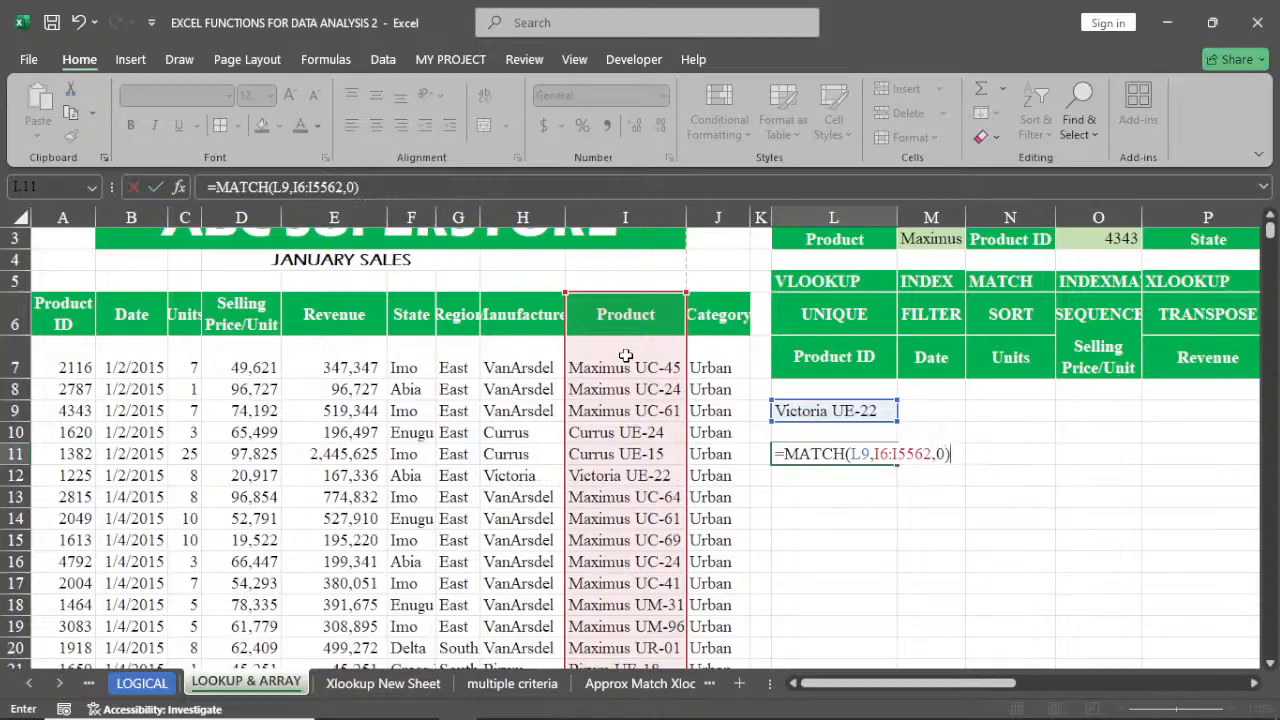
pyautogui.press('Return')
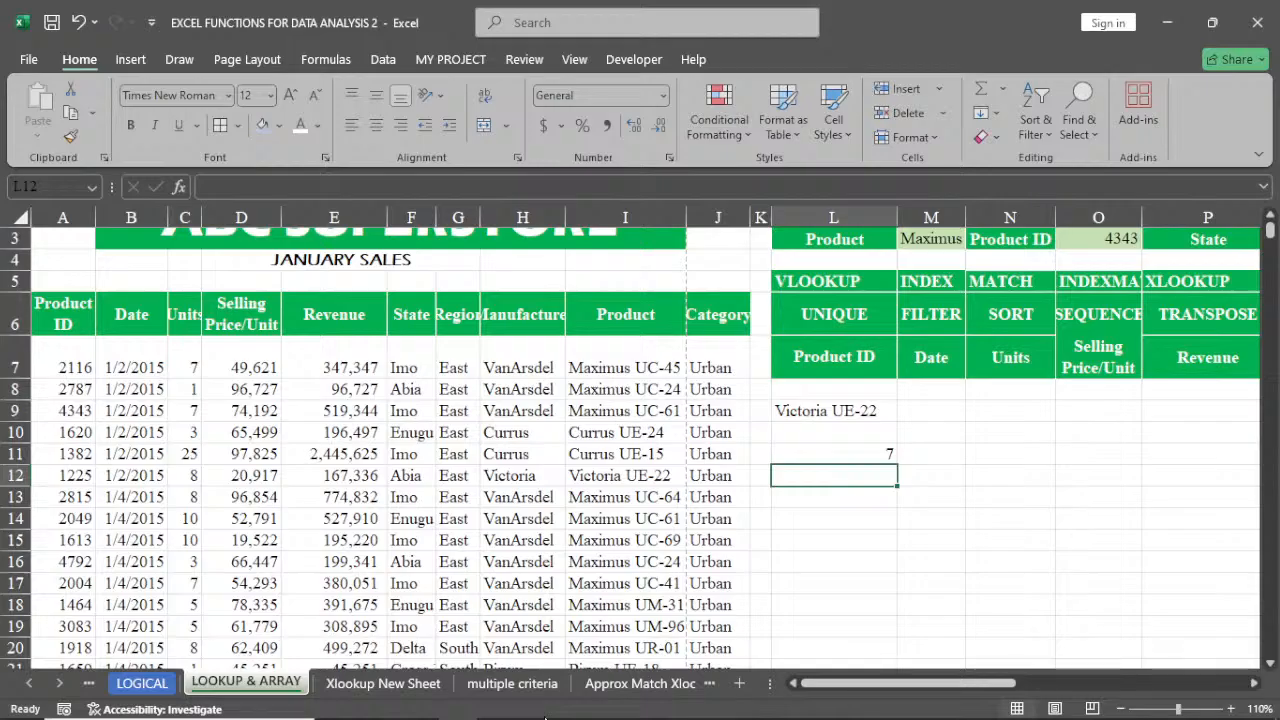
pyautogui.moveTo(545, 717)
pyautogui.moveTo(535, 716)
pyautogui.moveTo(527, 716)
pyautogui.moveTo(902, 683); pyautogui.dragTo(965, 682)
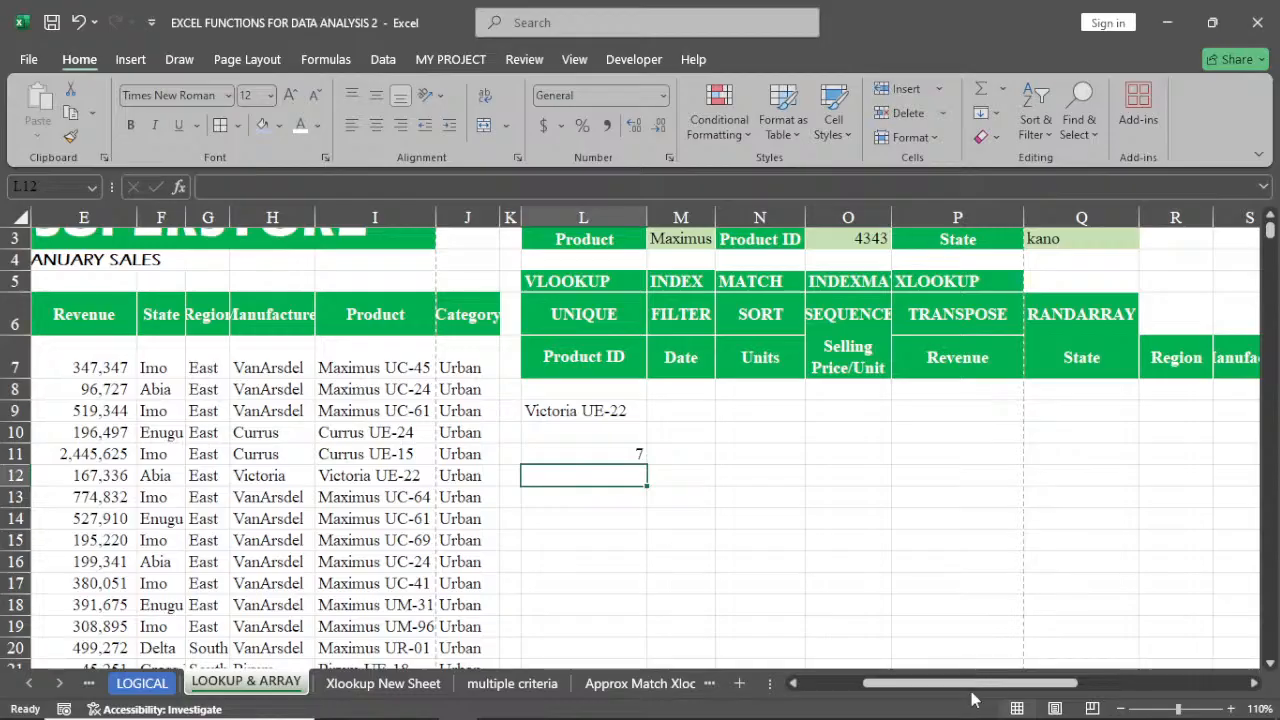
pyautogui.moveTo(972, 685); pyautogui.dragTo(902, 683)
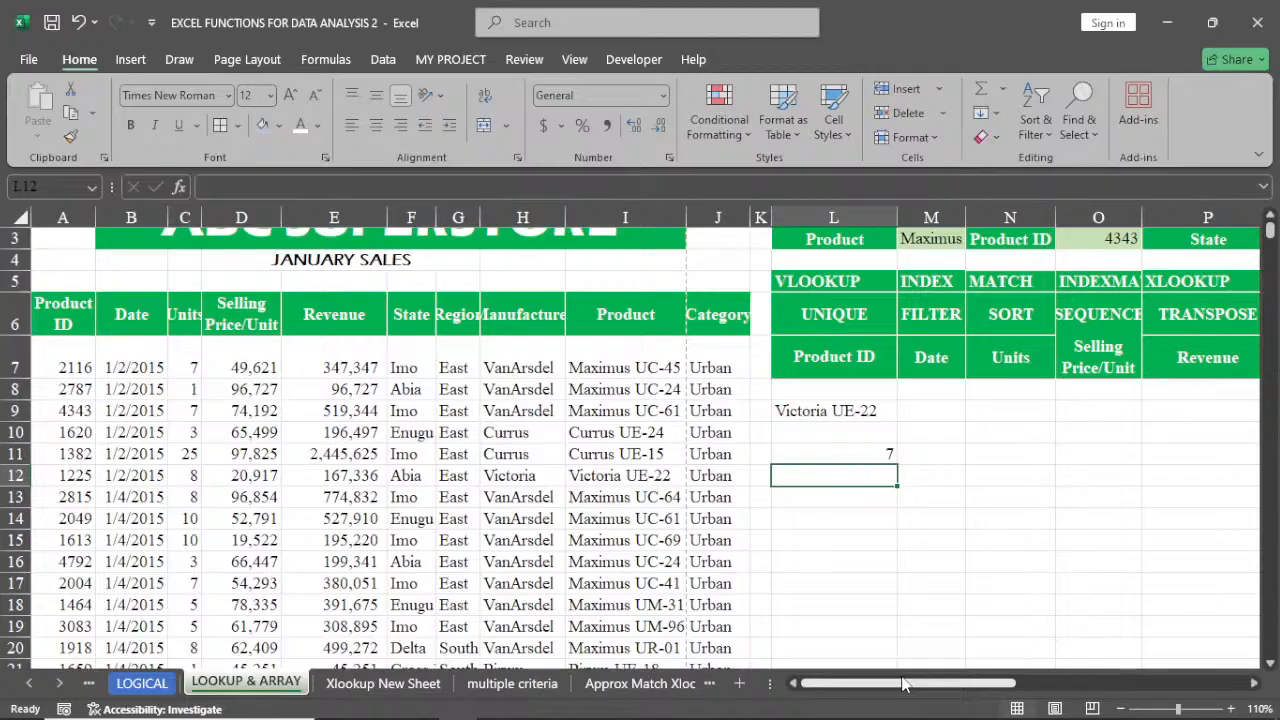
# Clear the INDEX and MATCH results from cells L9 to L11
pyautogui.click(853, 449)
pyautogui.click(851, 413)
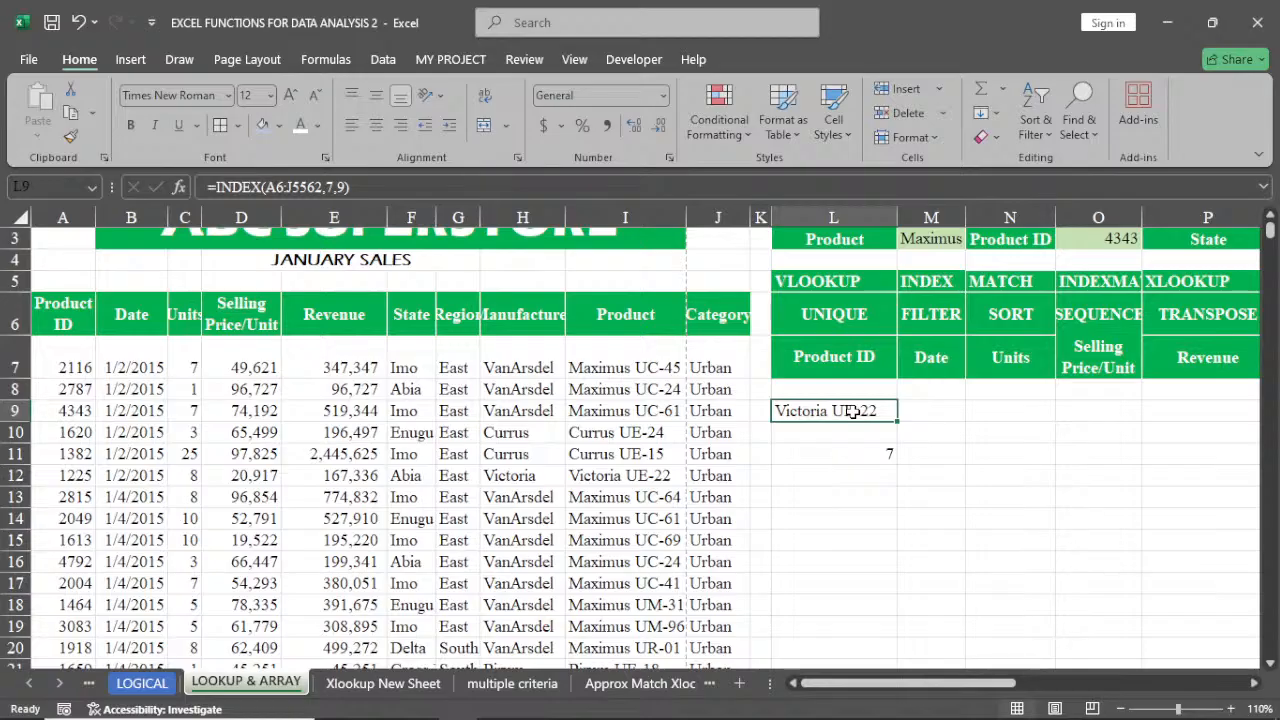
pyautogui.moveTo(852, 412); pyautogui.dragTo(873, 452)
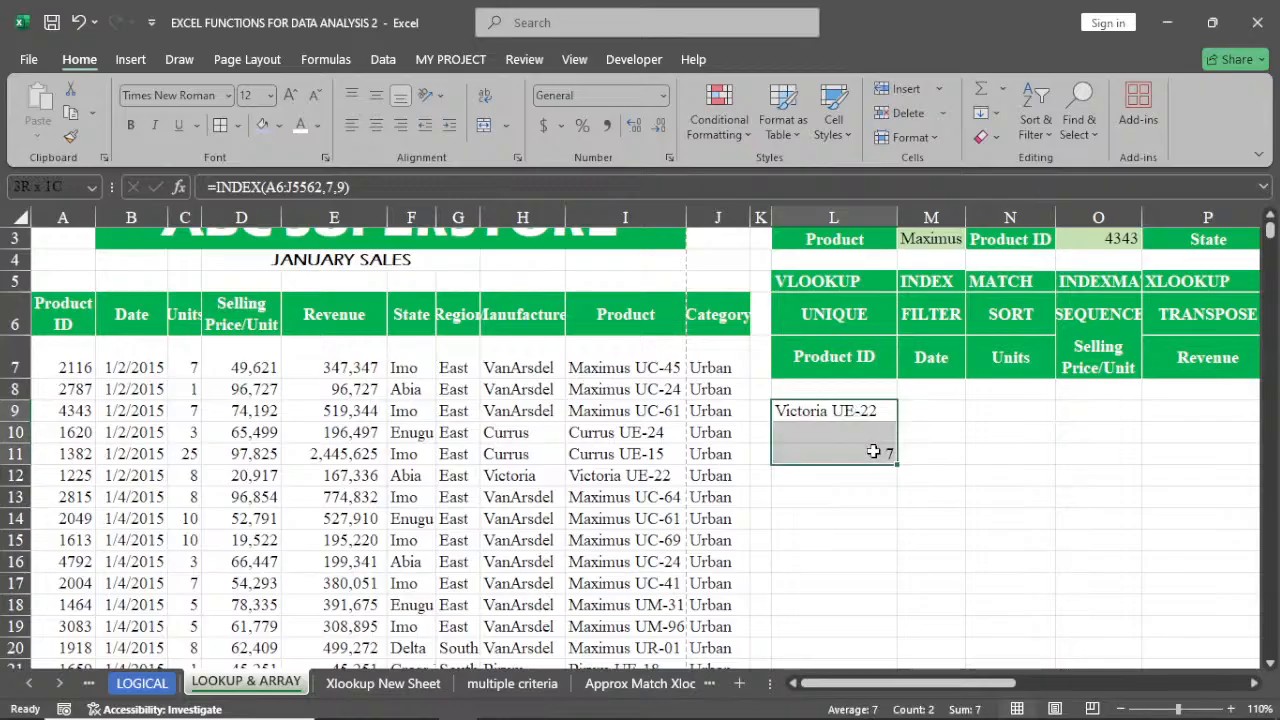
pyautogui.press('Delete')
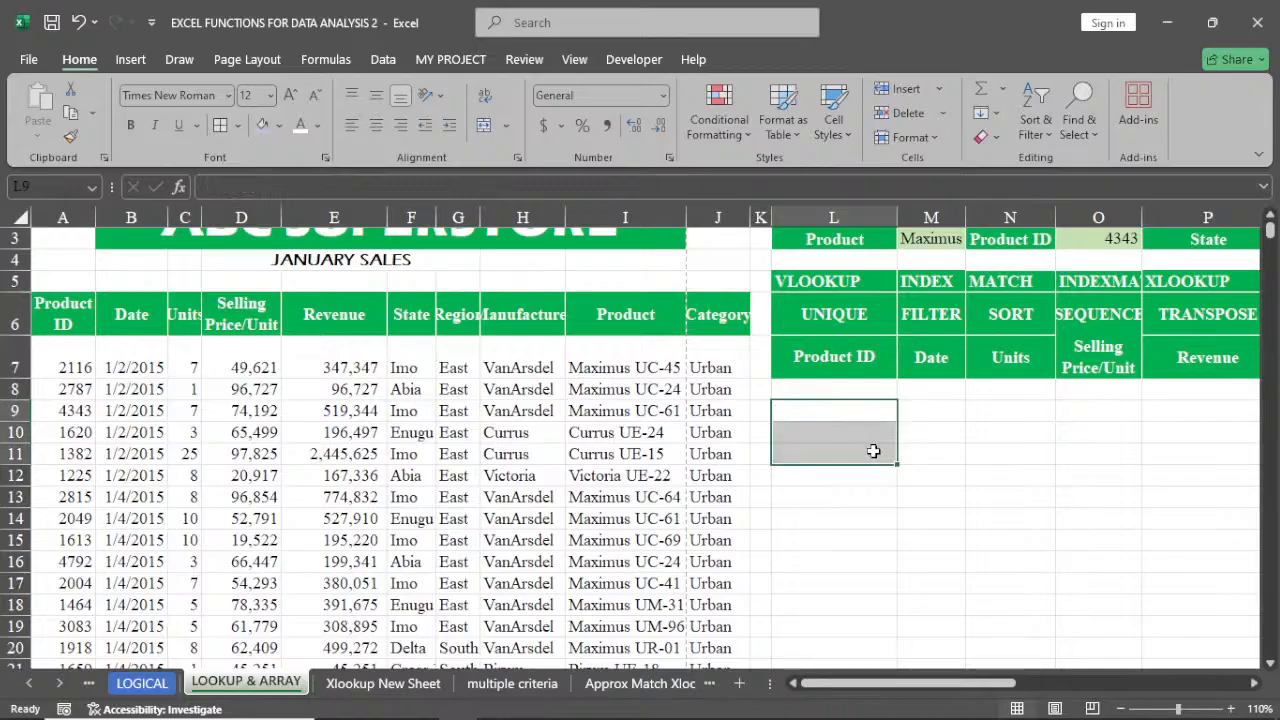
# Clear the Manufacturer, Product, Region and Product ID criteria values in M2, M3, O2 and O3
pyautogui.scroll(1, 1049, 530)
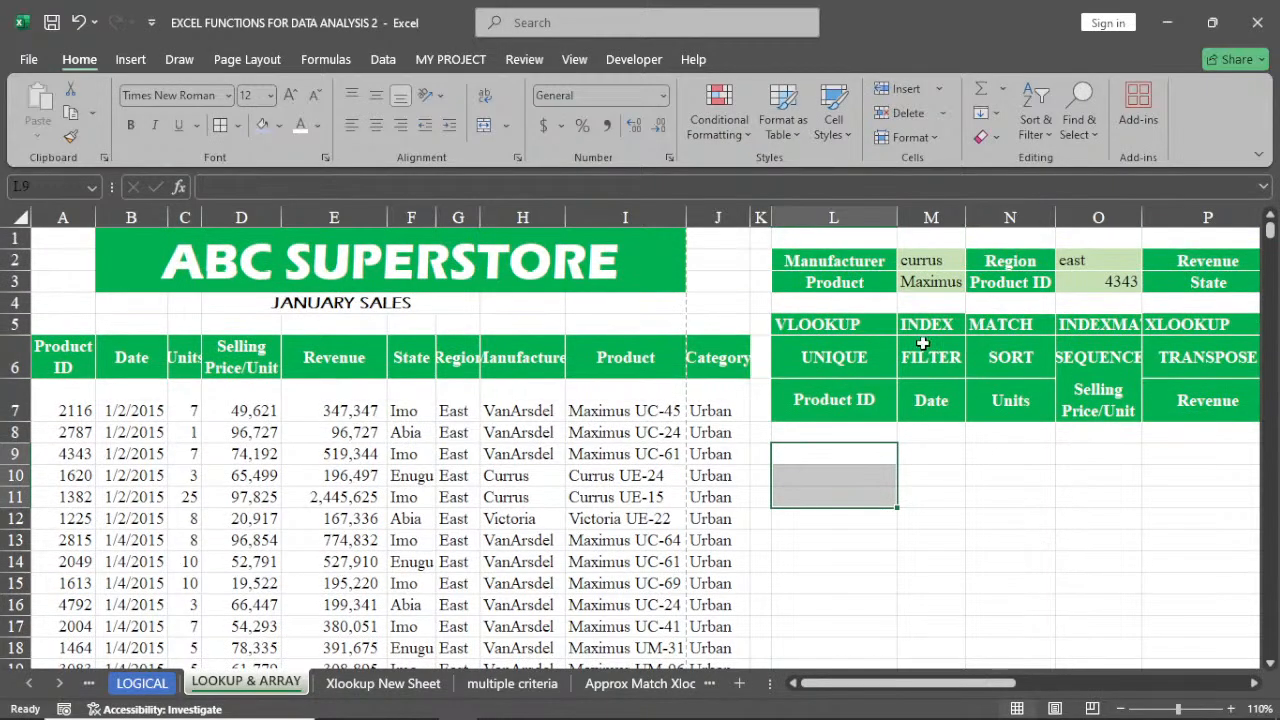
pyautogui.click(922, 258)
pyautogui.press('Delete')
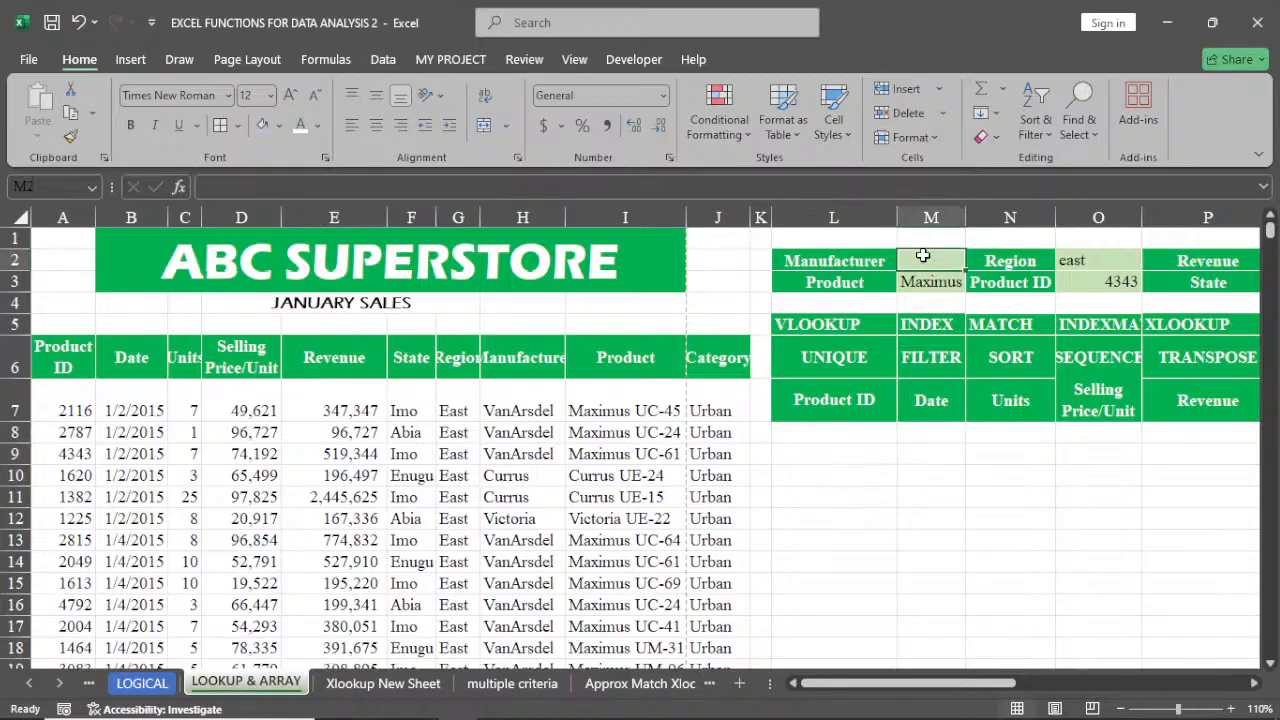
pyautogui.click(924, 300)
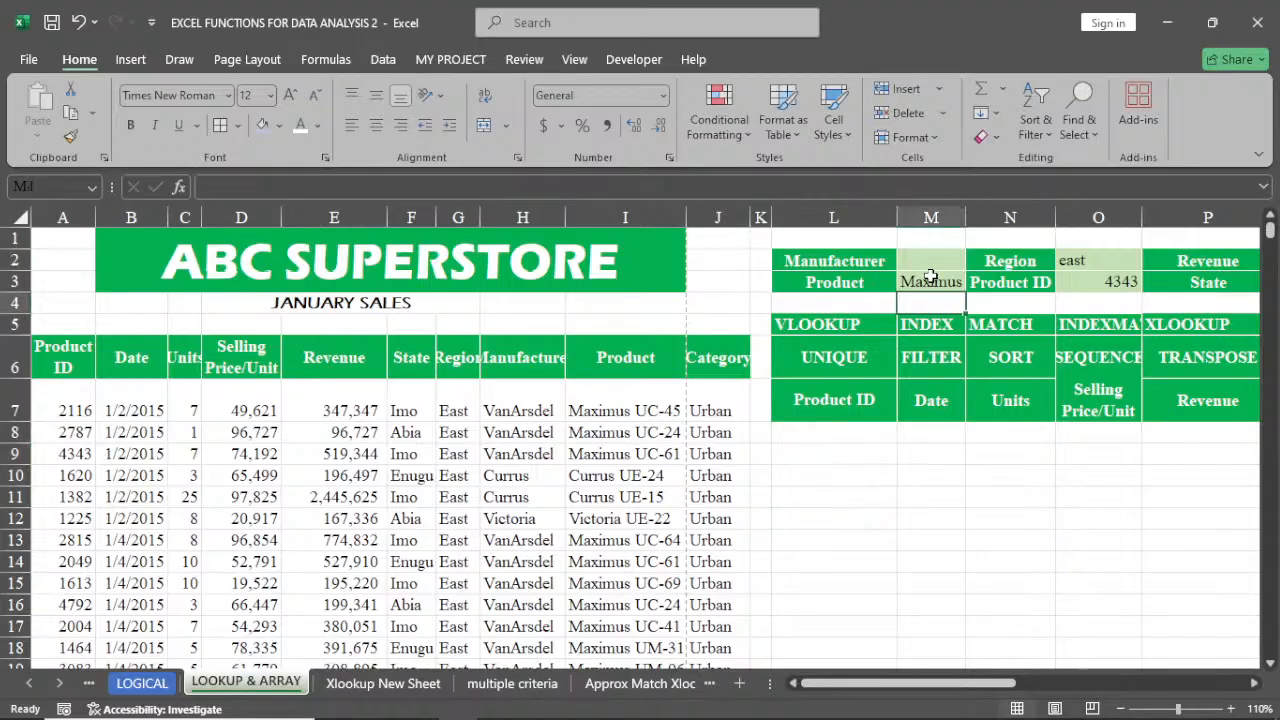
pyautogui.click(930, 283)
pyautogui.press('Delete')
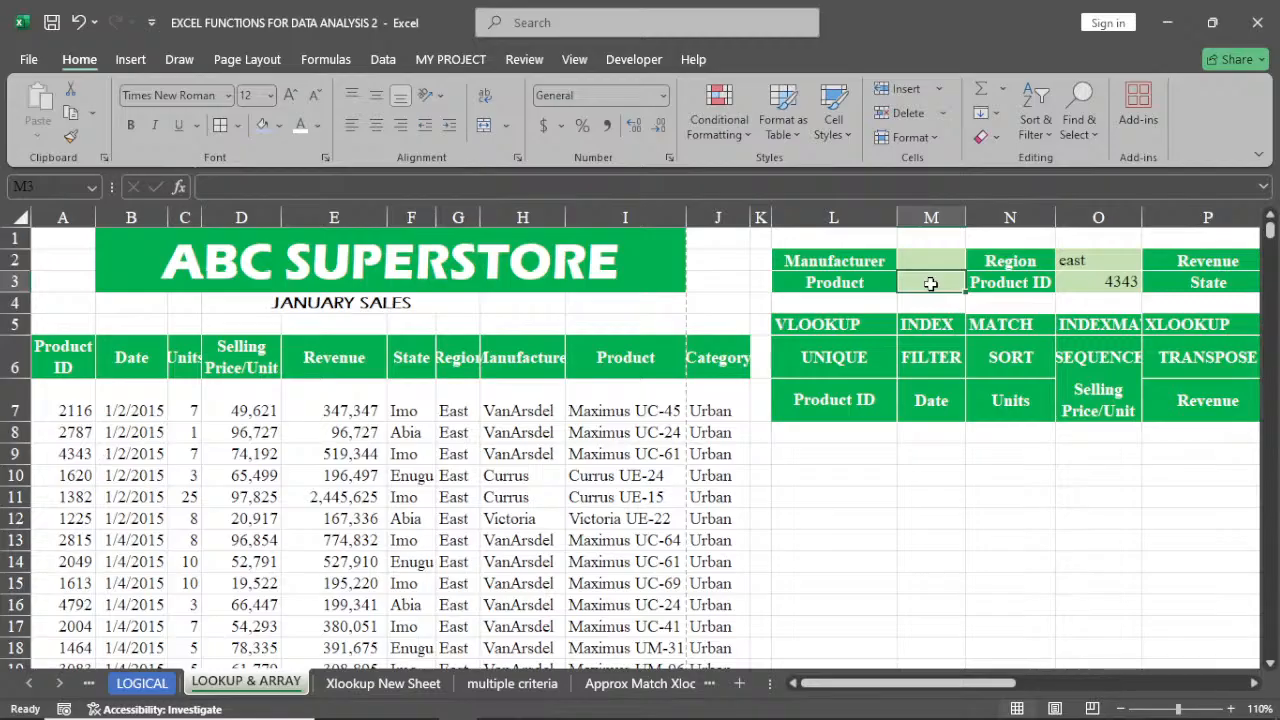
pyautogui.click(1108, 264)
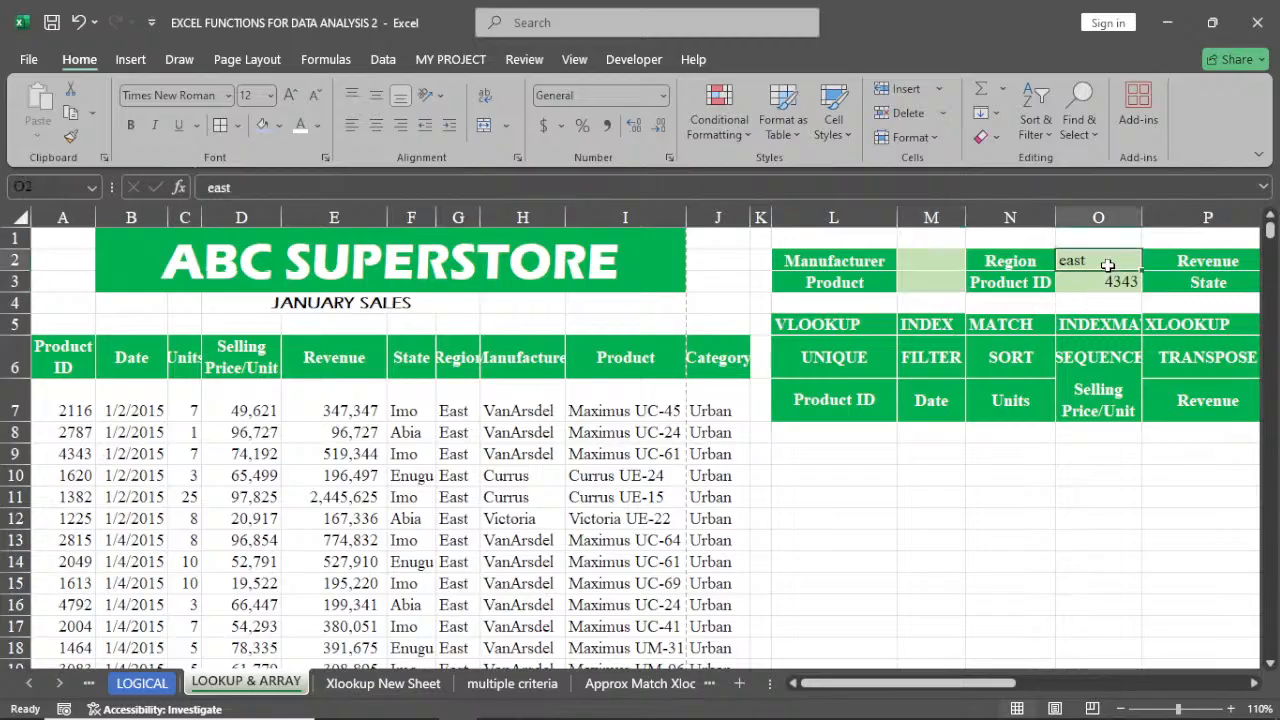
pyautogui.press('Delete')
pyautogui.click(1104, 286)
pyautogui.press('Delete')
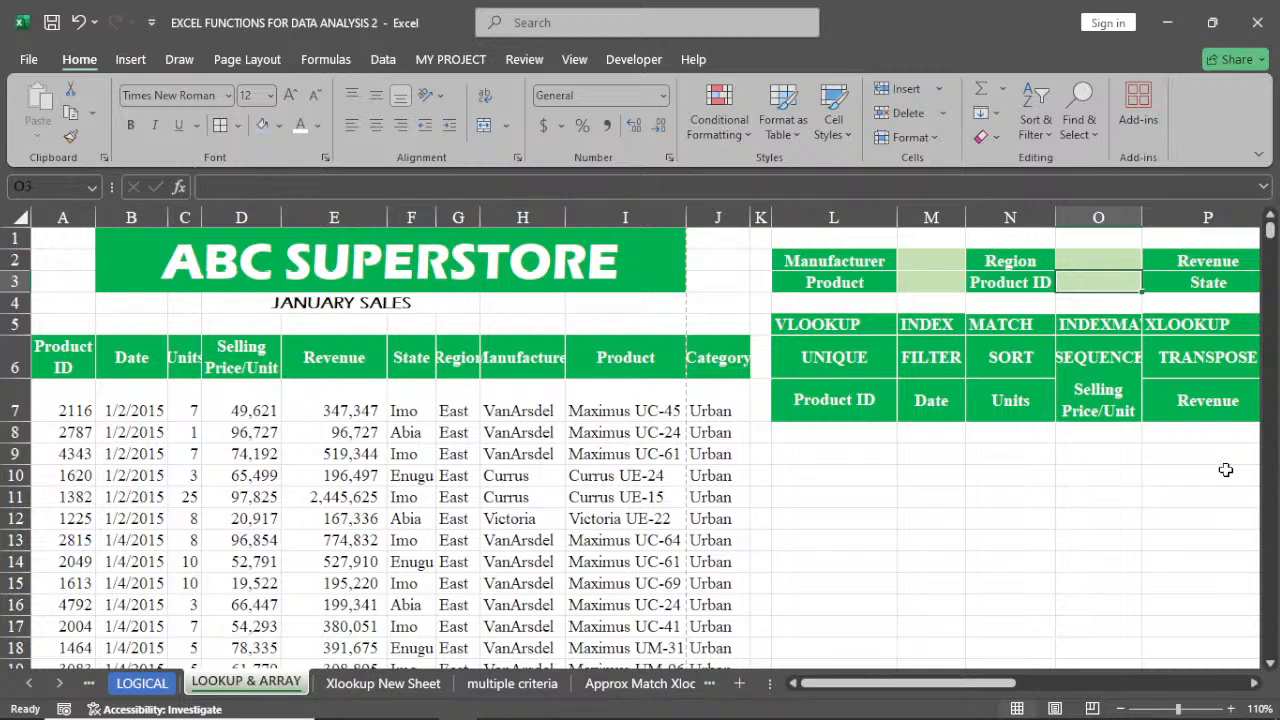
# Clear all contents and formatting from the header row L7:U7
pyautogui.click(985, 482)
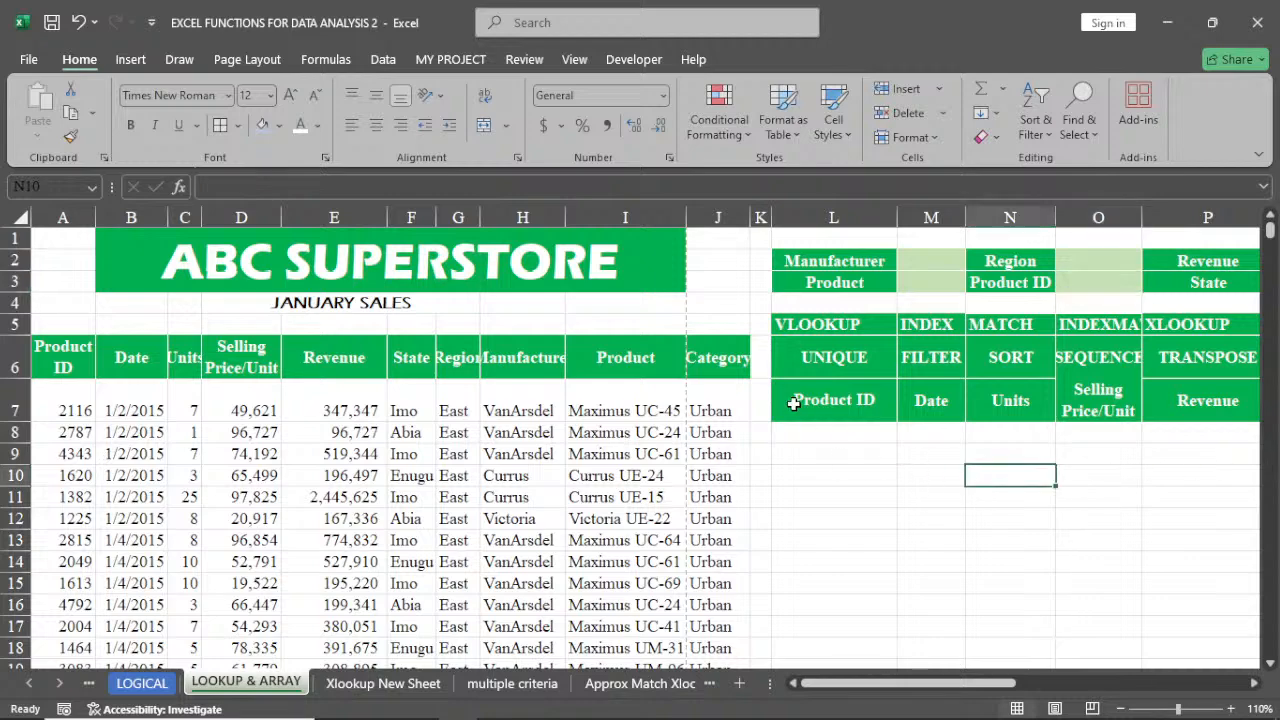
pyautogui.moveTo(793, 403); pyautogui.dragTo(1067, 420)
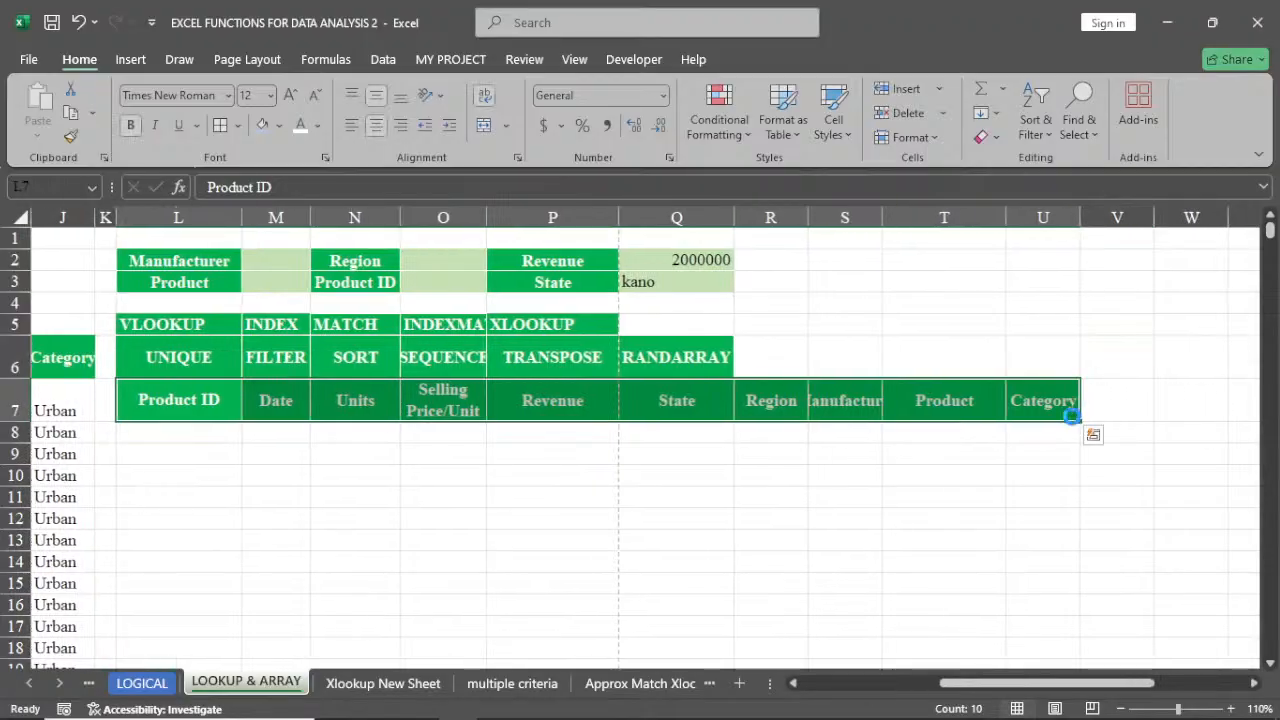
pyautogui.press('Delete')
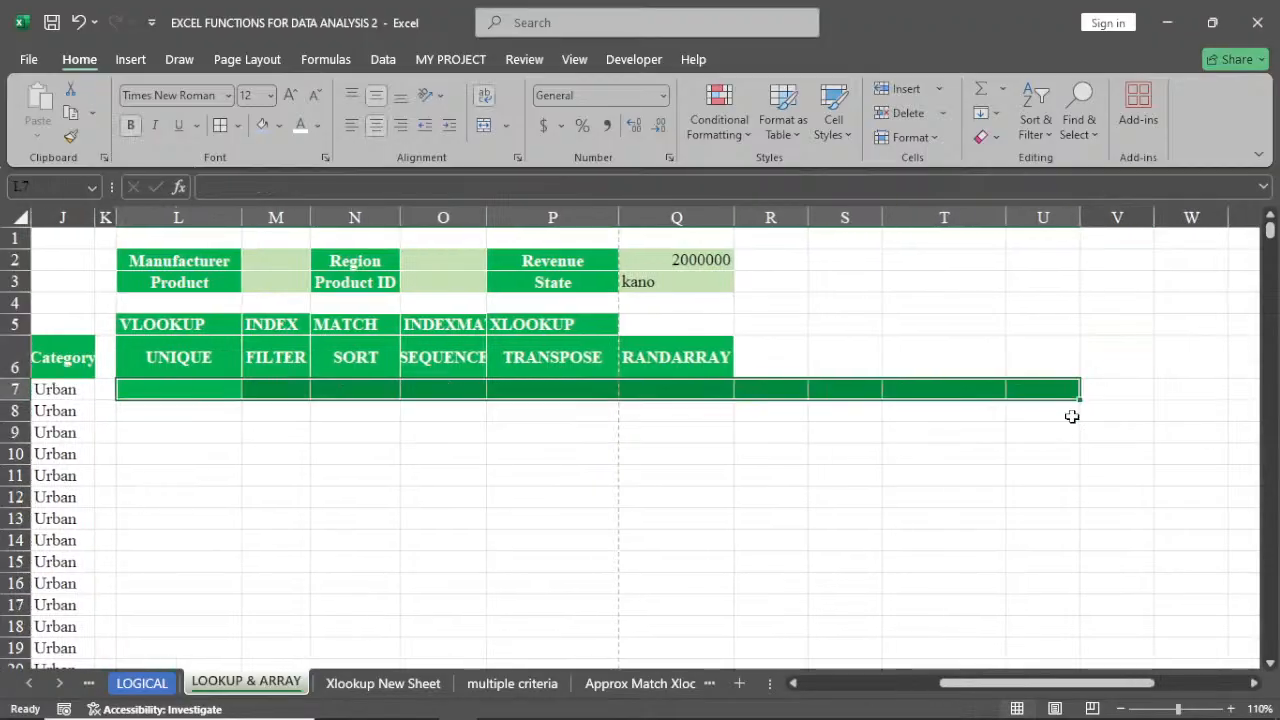
pyautogui.click(996, 138)
pyautogui.click(1005, 182)
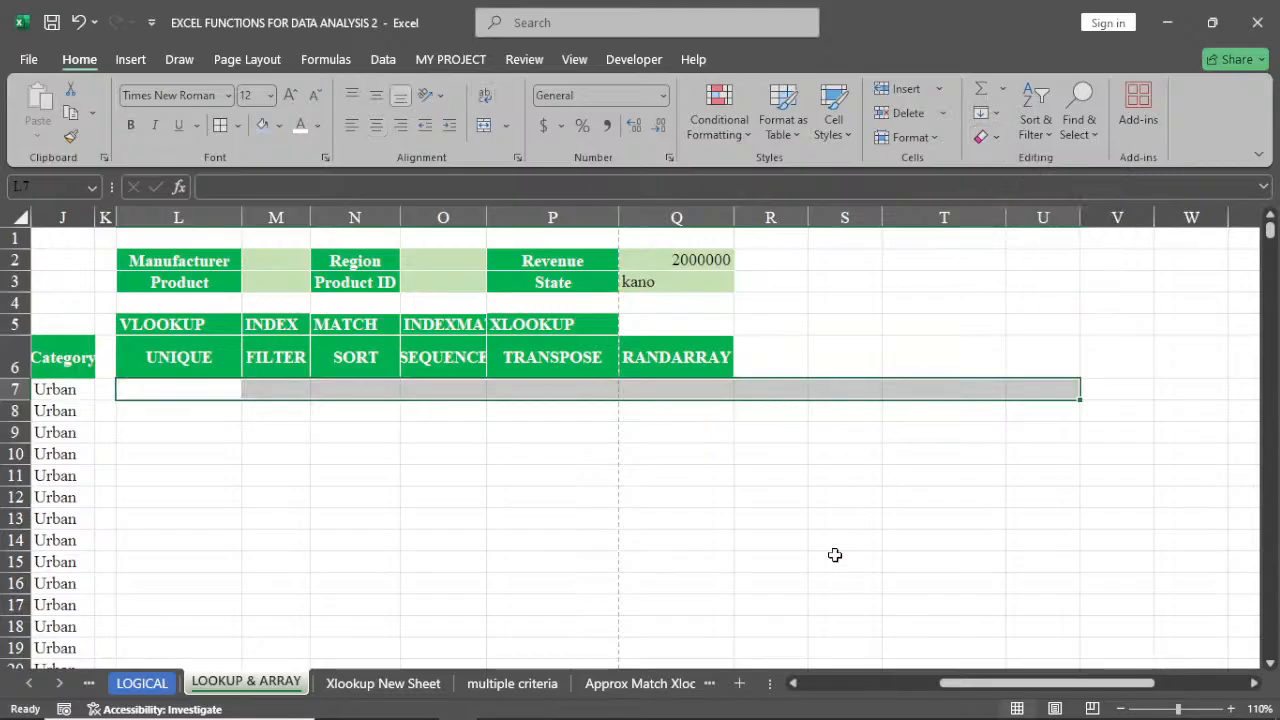
# Widen column O slightly so its INDEXMATCH heading fits
pyautogui.moveTo(991, 683); pyautogui.dragTo(851, 692)
pyautogui.click(1062, 414)
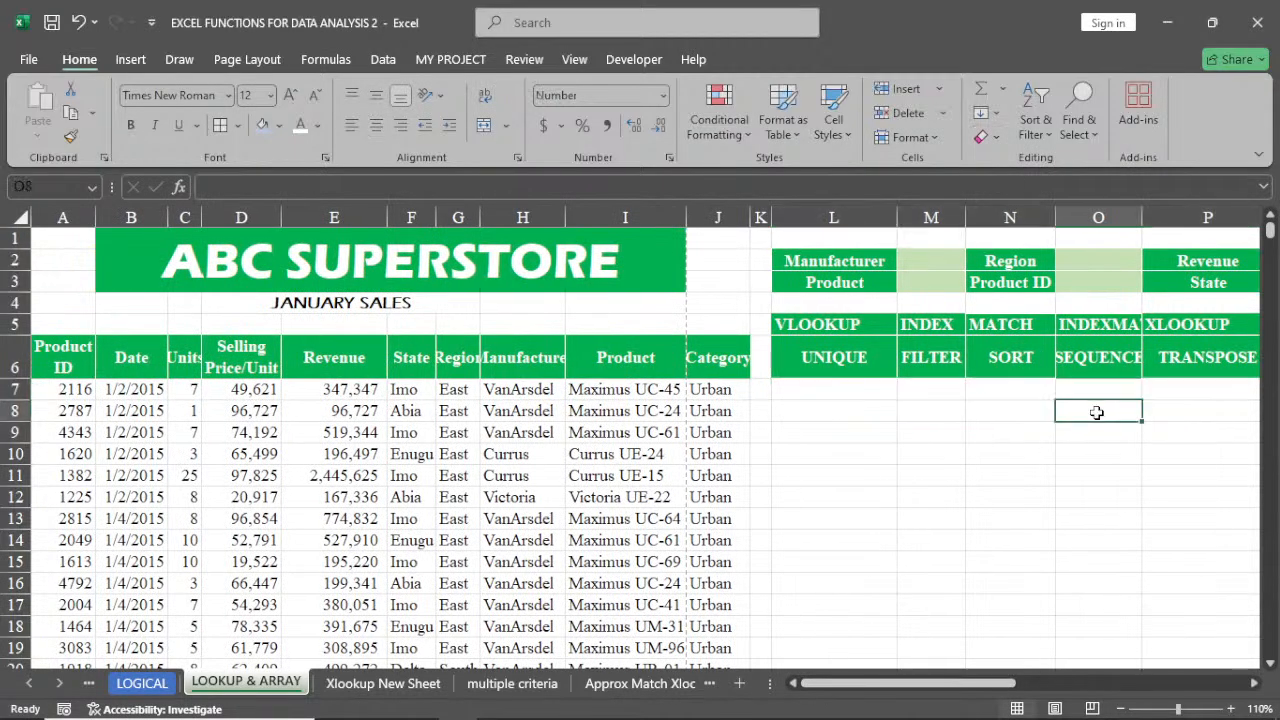
pyautogui.click(1256, 690)
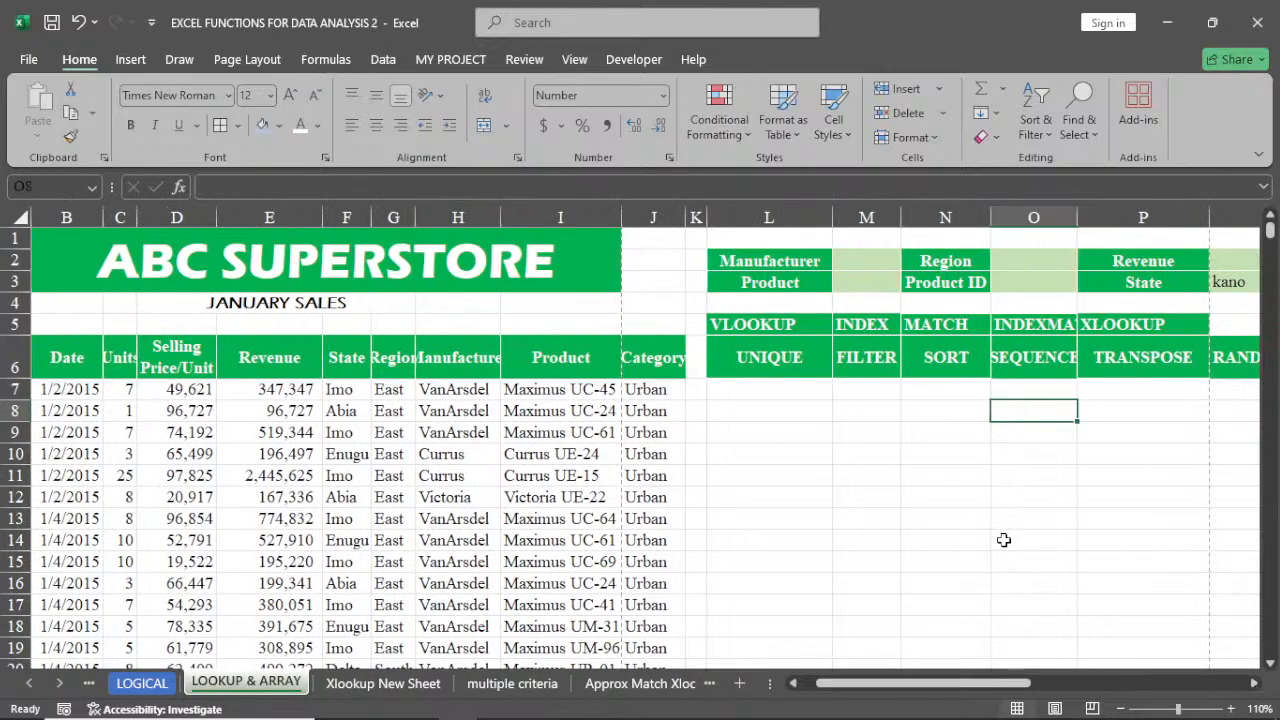
pyautogui.click(771, 414)
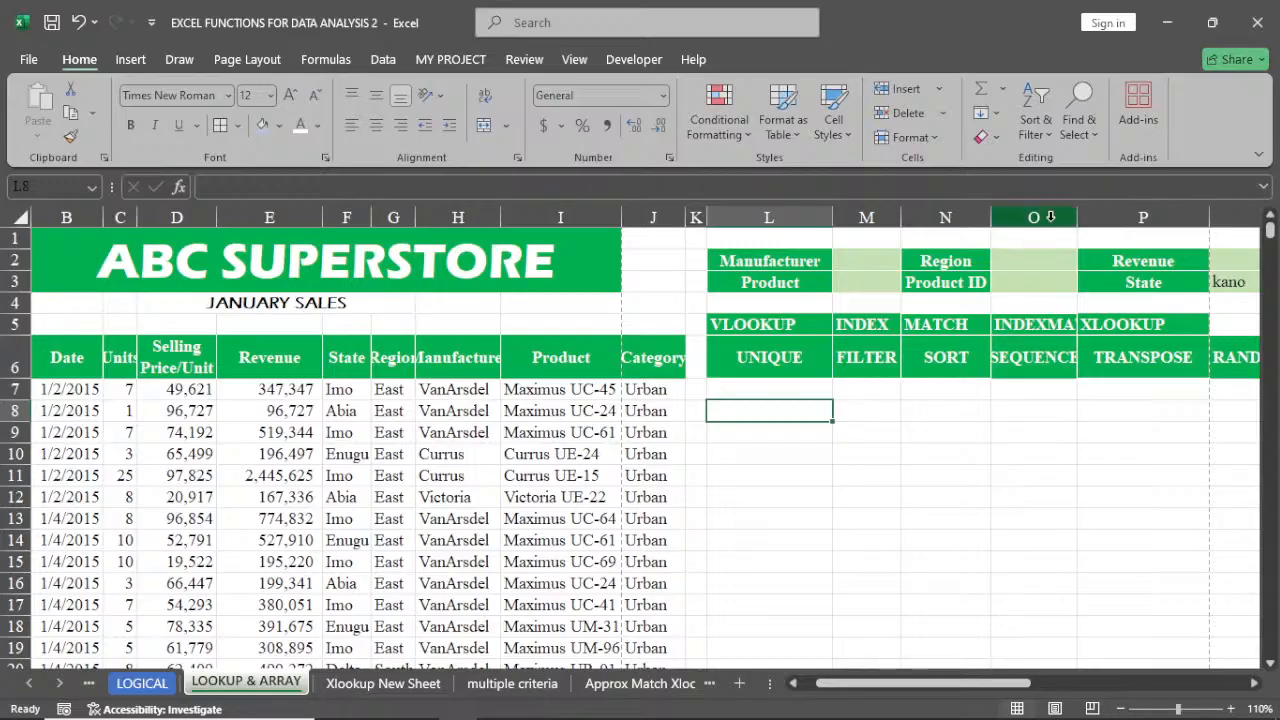
pyautogui.moveTo(1079, 216); pyautogui.dragTo(1096, 216)
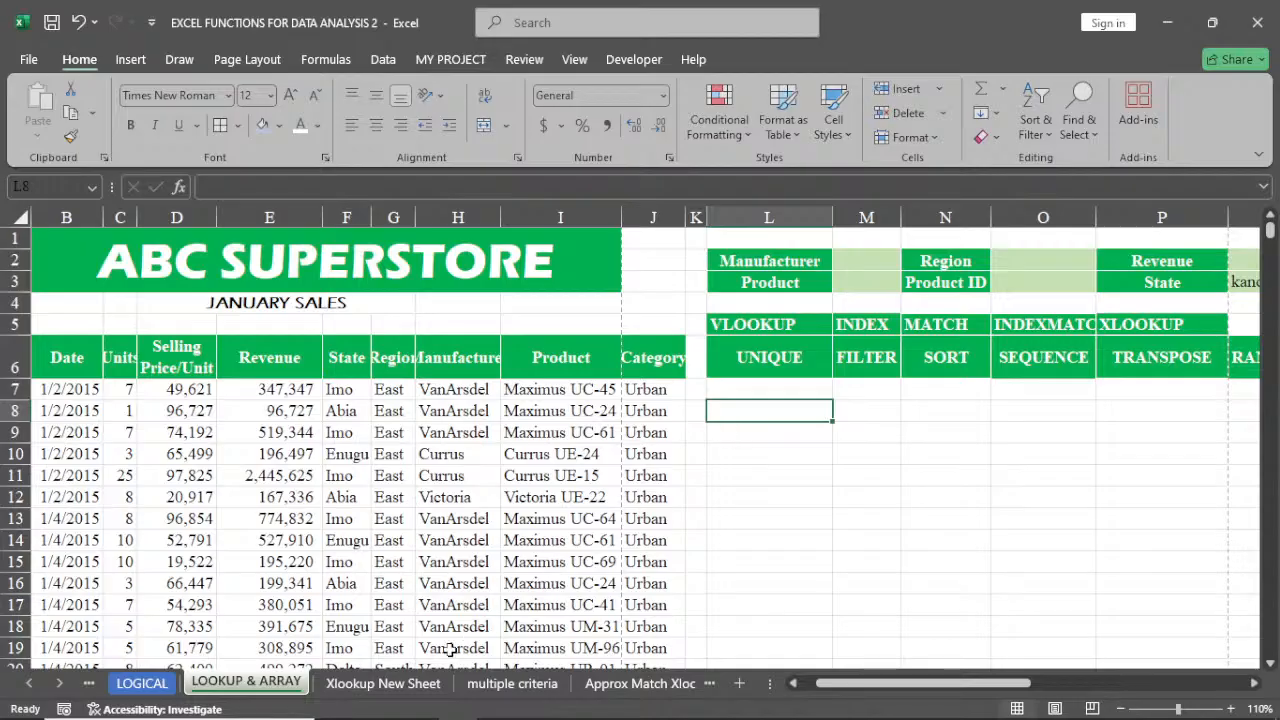
# On the multiple criteria sheet, start an INDEX formula in the Amount cell I4 using H8:H107 as the return array
pyautogui.click(412, 685)
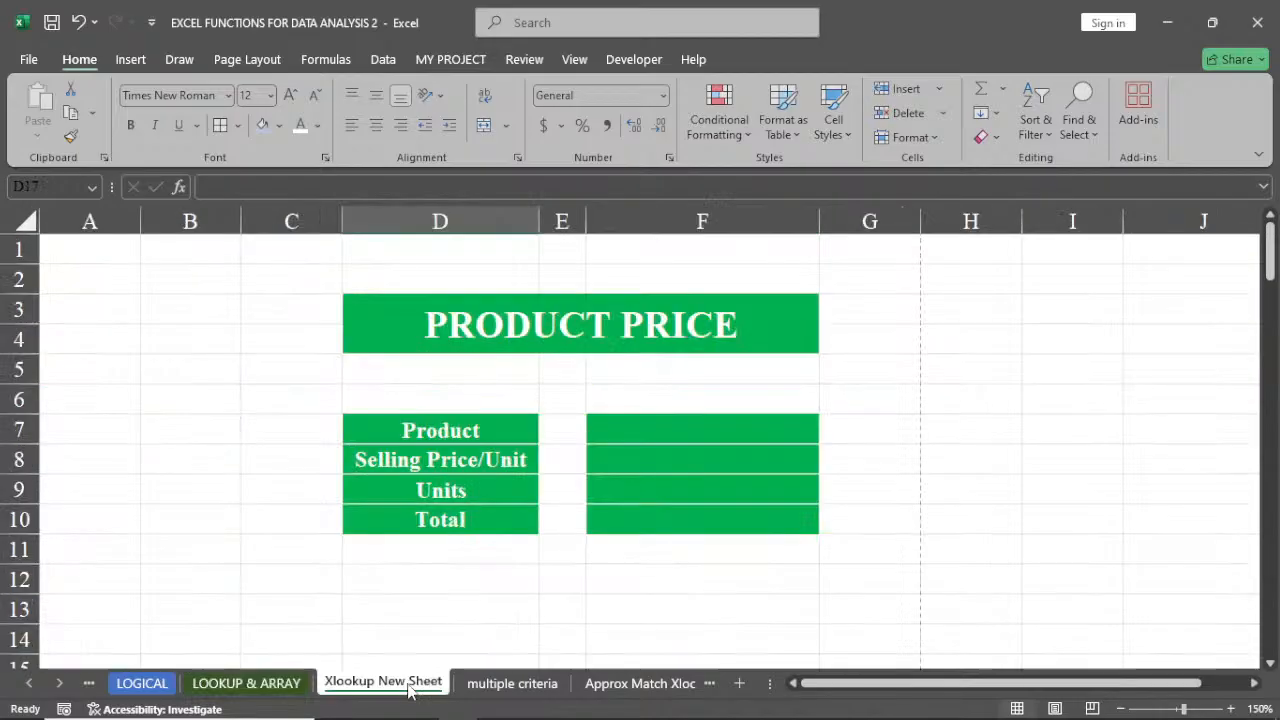
pyautogui.click(491, 684)
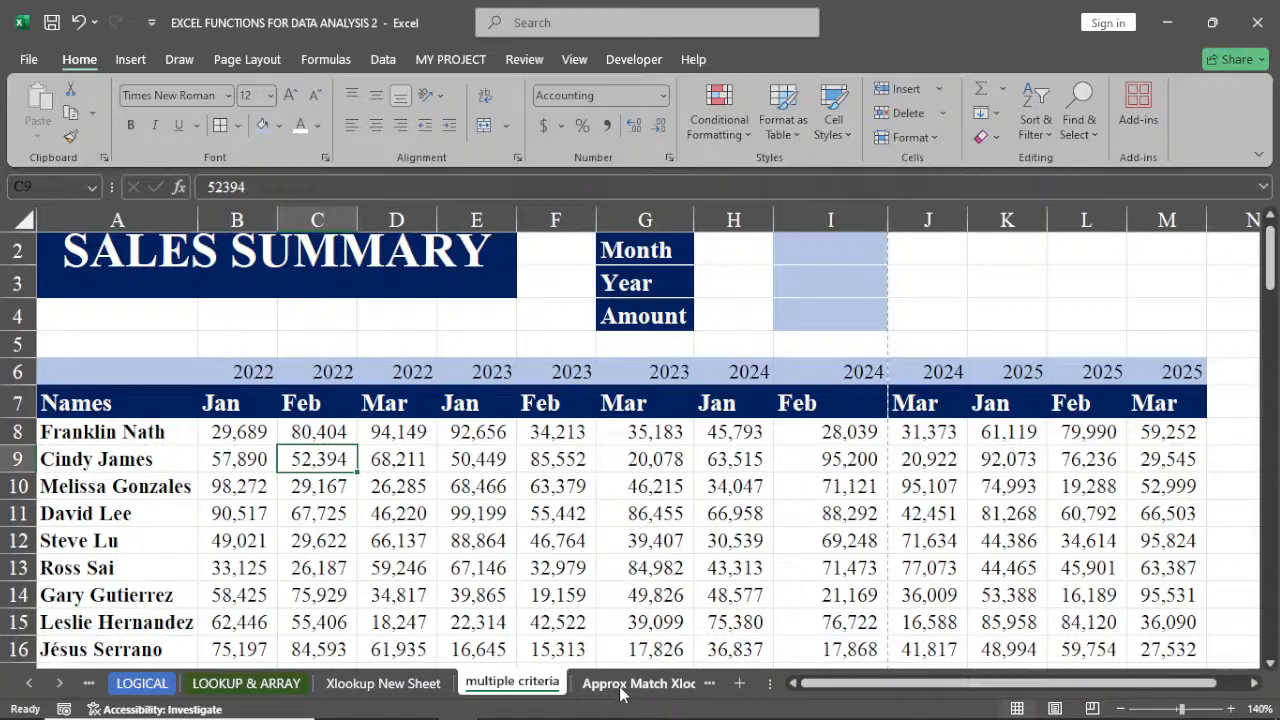
pyautogui.scroll(1, 620, 694)
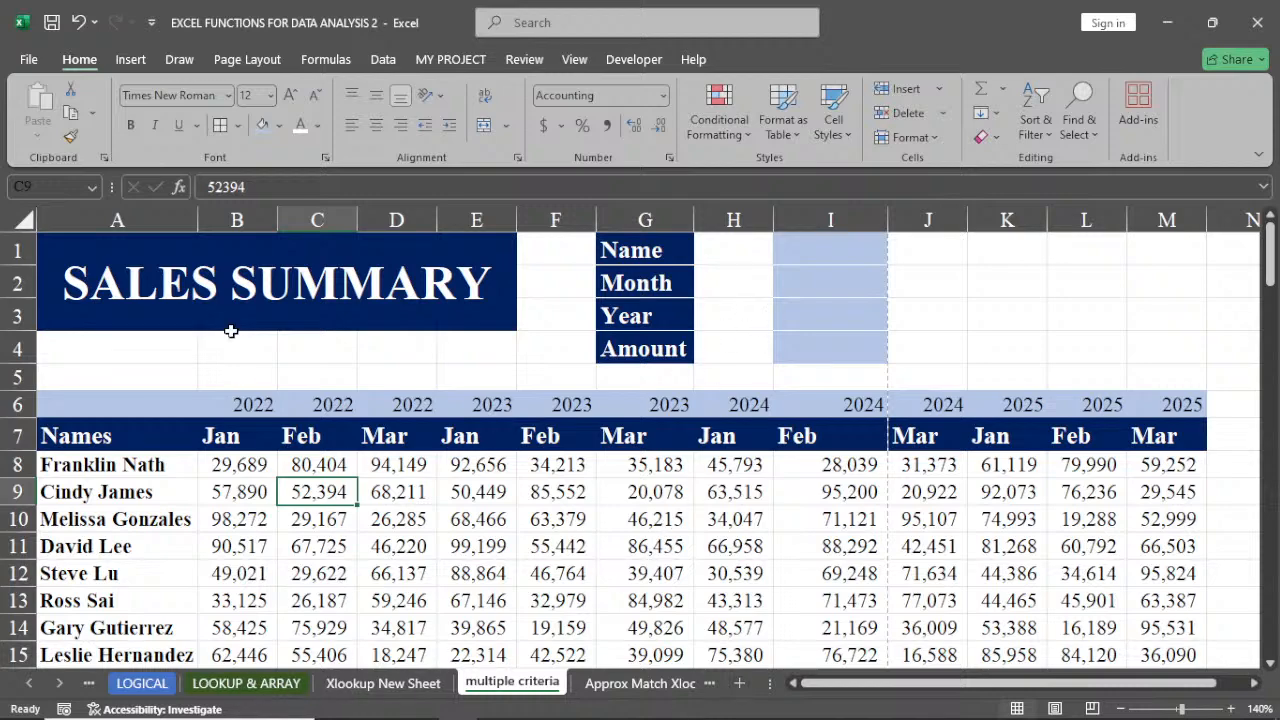
pyautogui.click(818, 256)
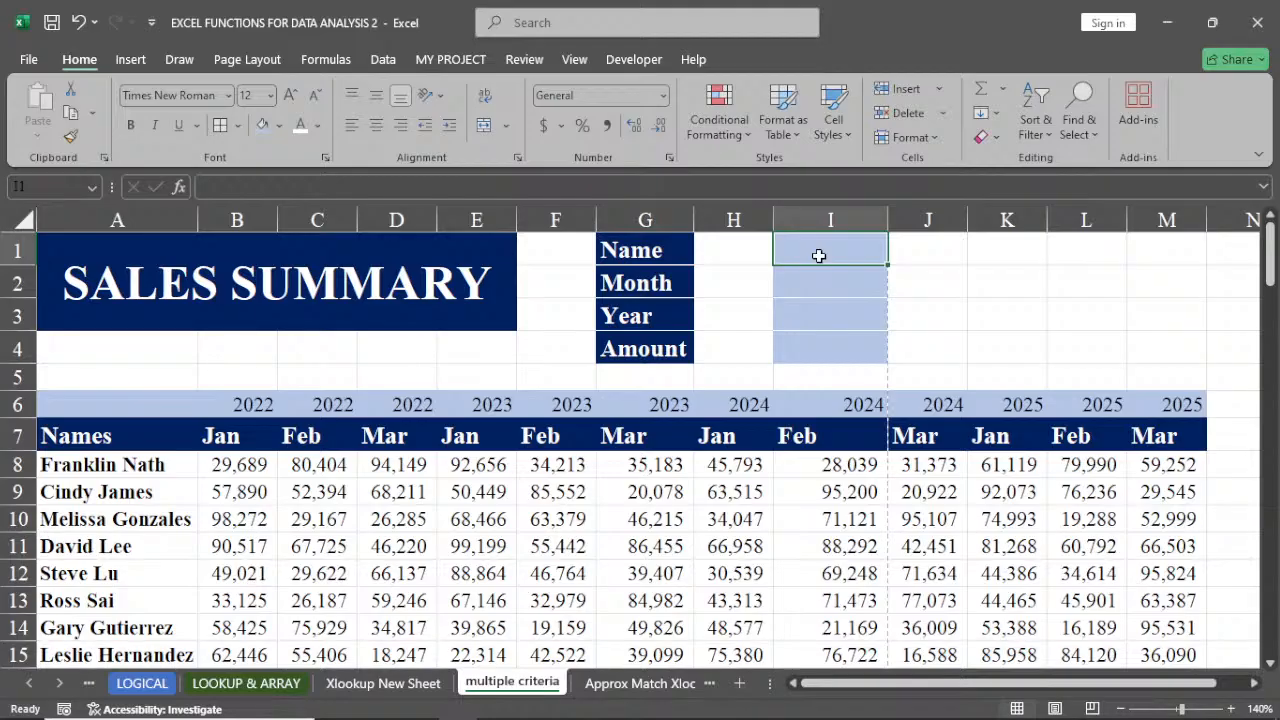
pyautogui.click(820, 348)
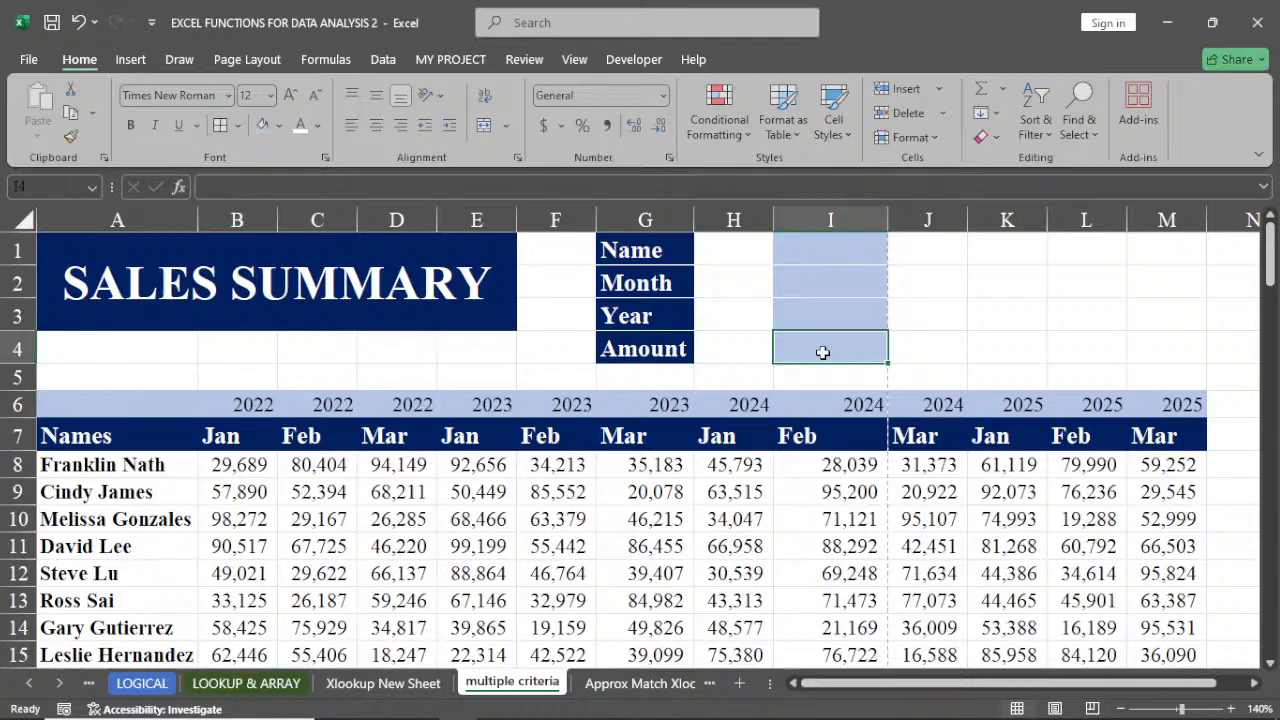
pyautogui.write('=')
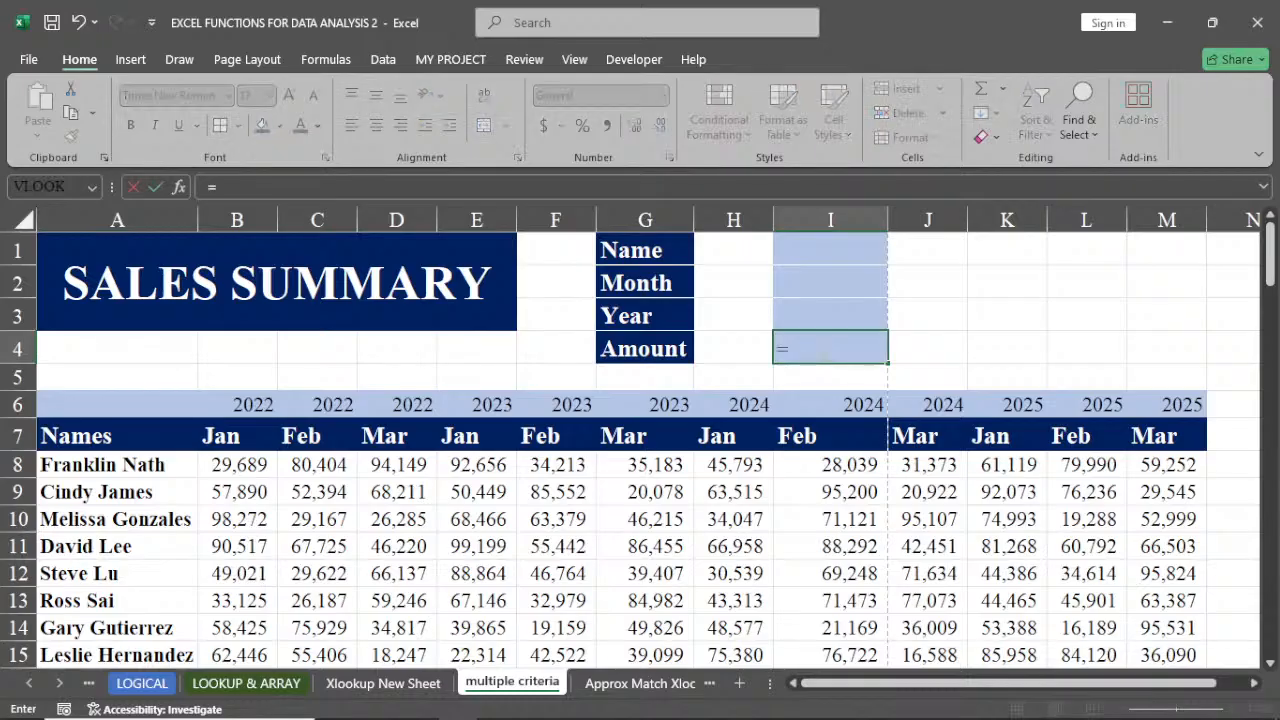
pyautogui.write('IN')
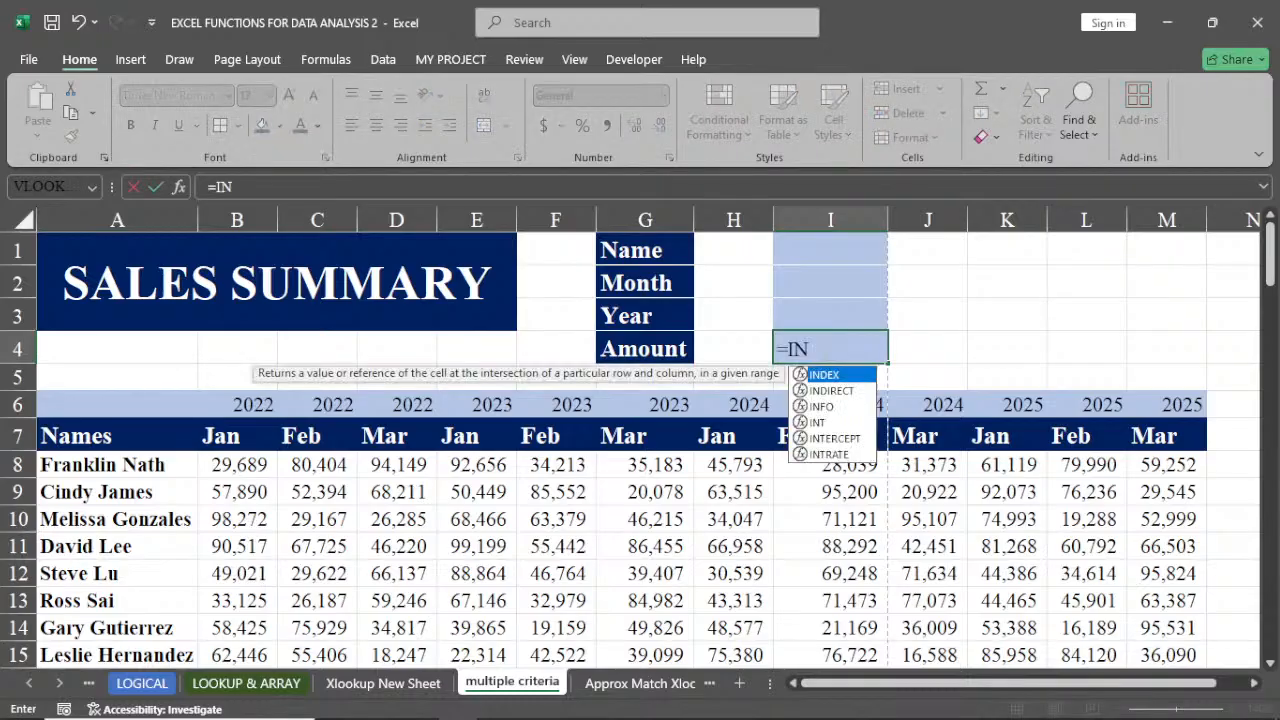
pyautogui.press('Tab')
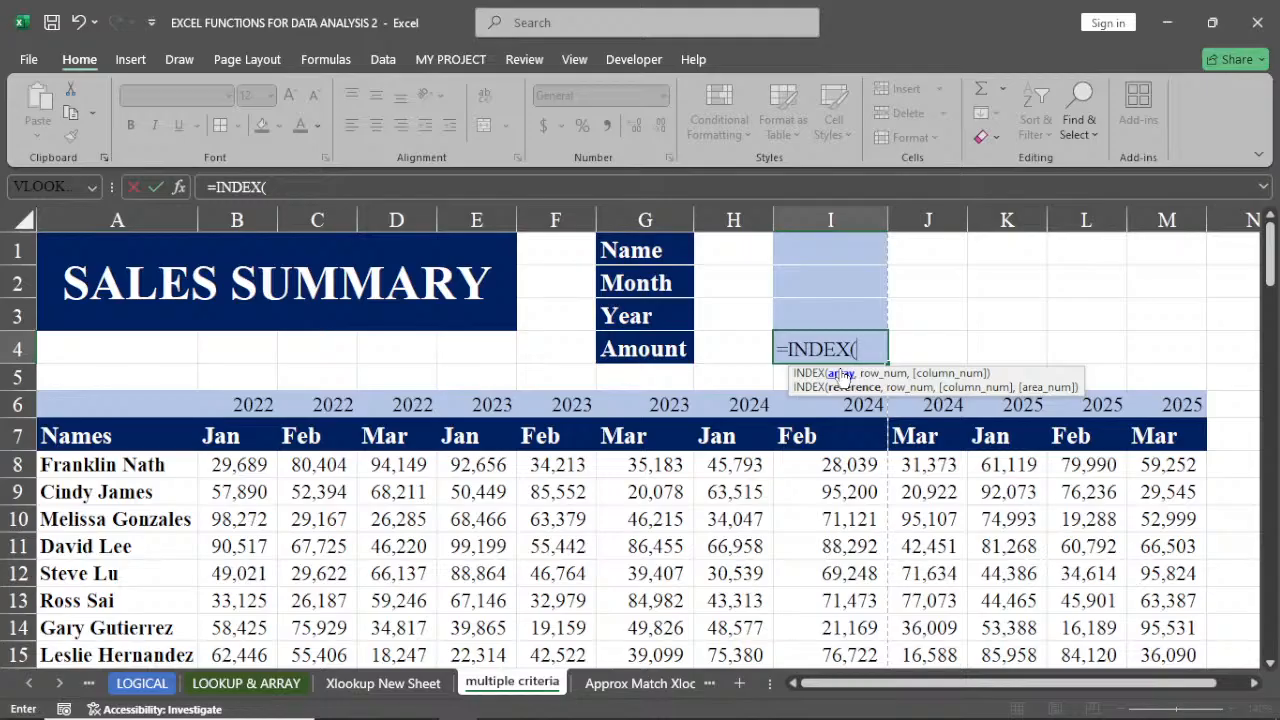
pyautogui.click(240, 466)
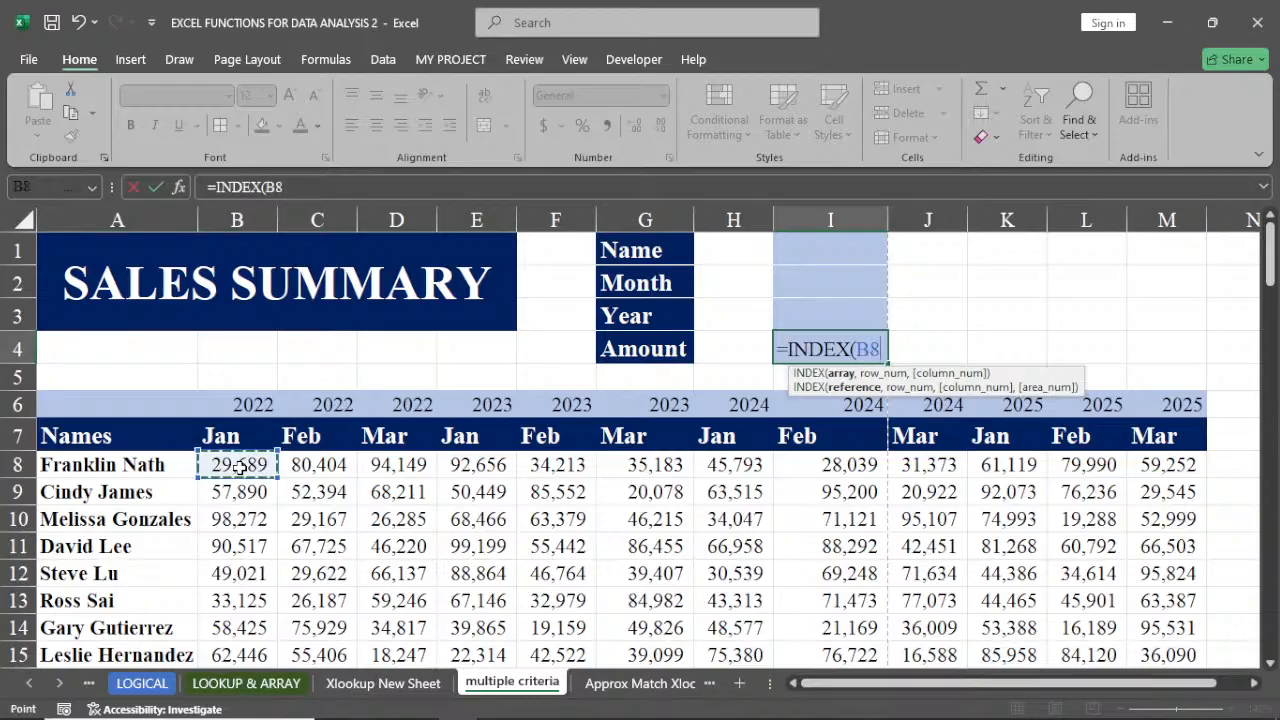
pyautogui.hotkey('ctrl', 'shift', 'Down')
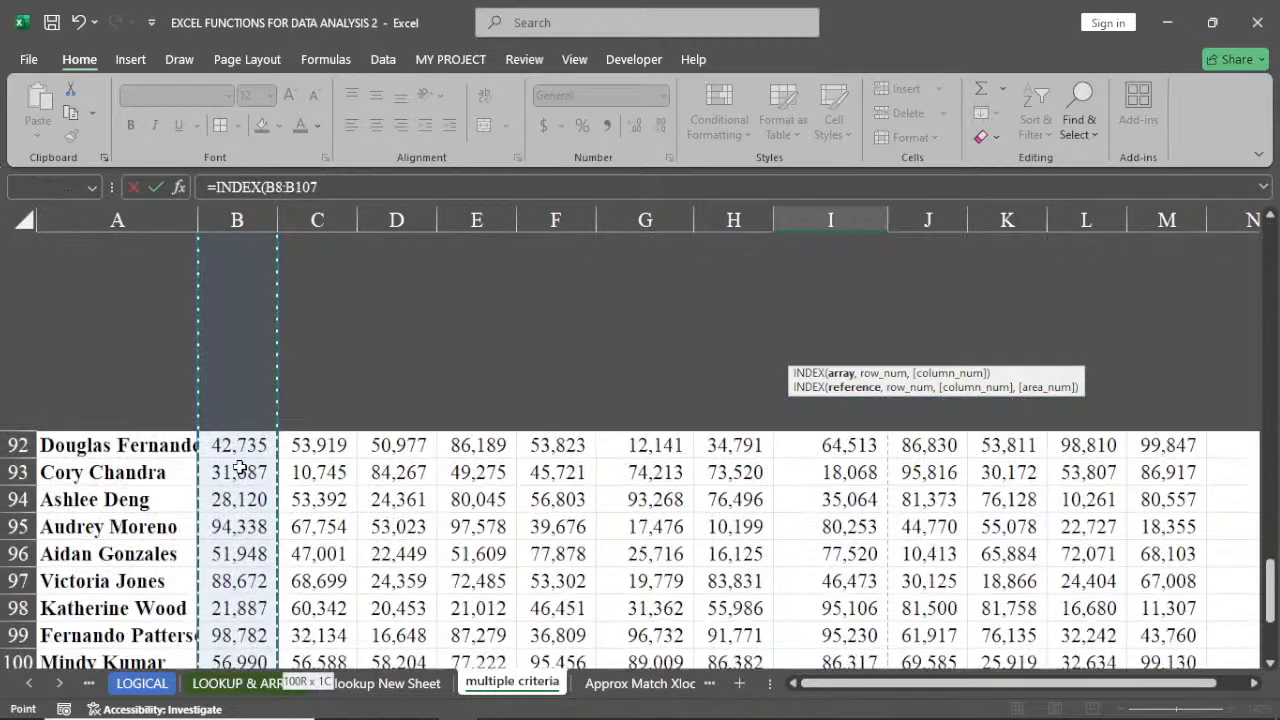
pyautogui.hotkey('ctrl', 'BackSpace')
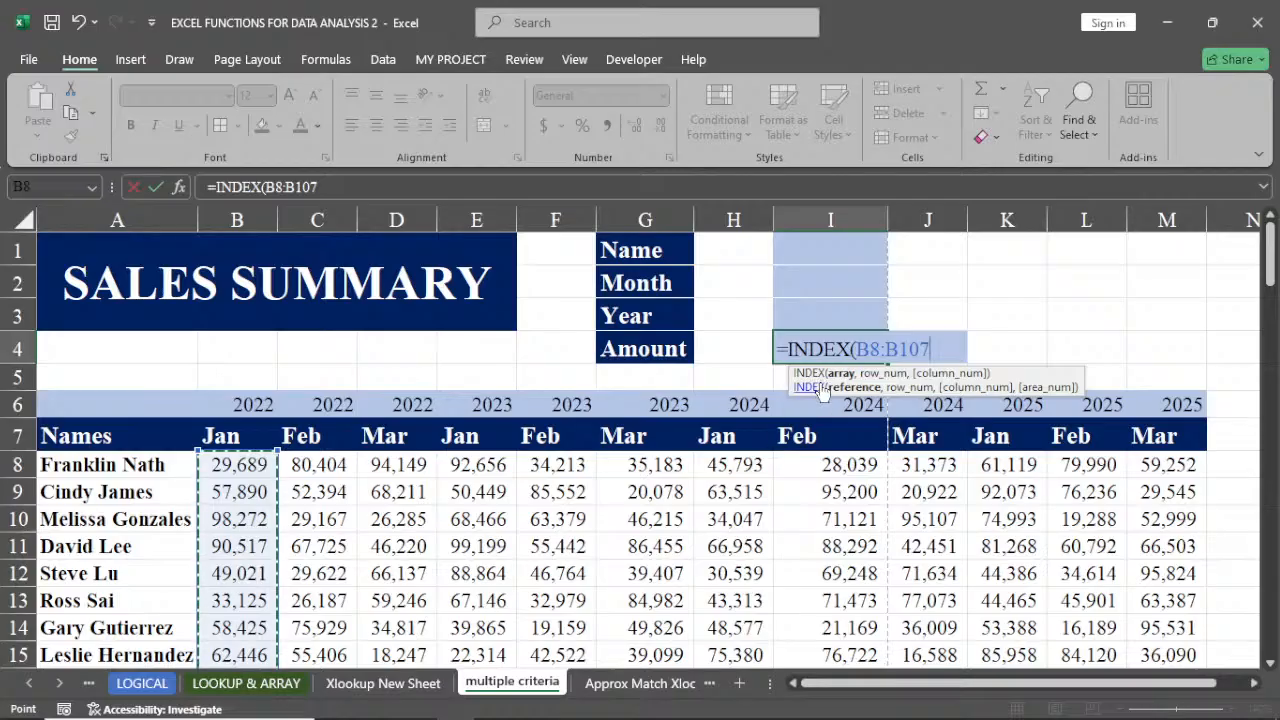
pyautogui.press('F2')
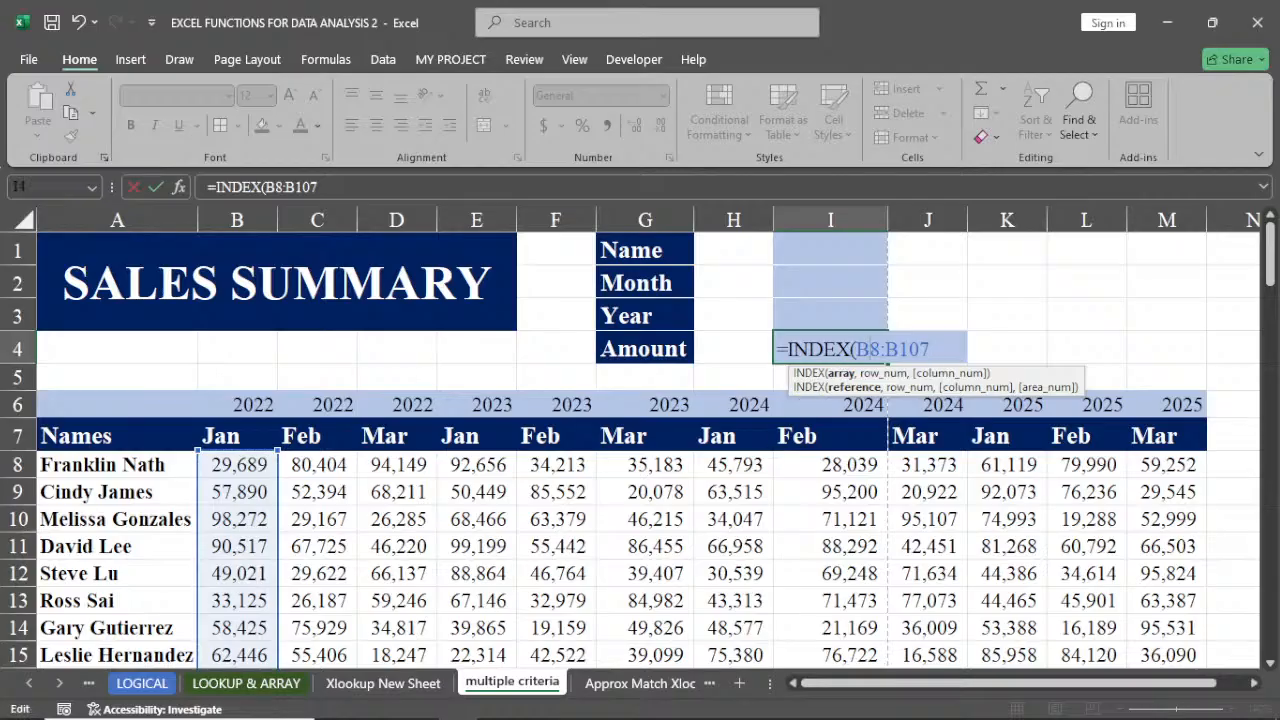
pyautogui.press('BackSpace')
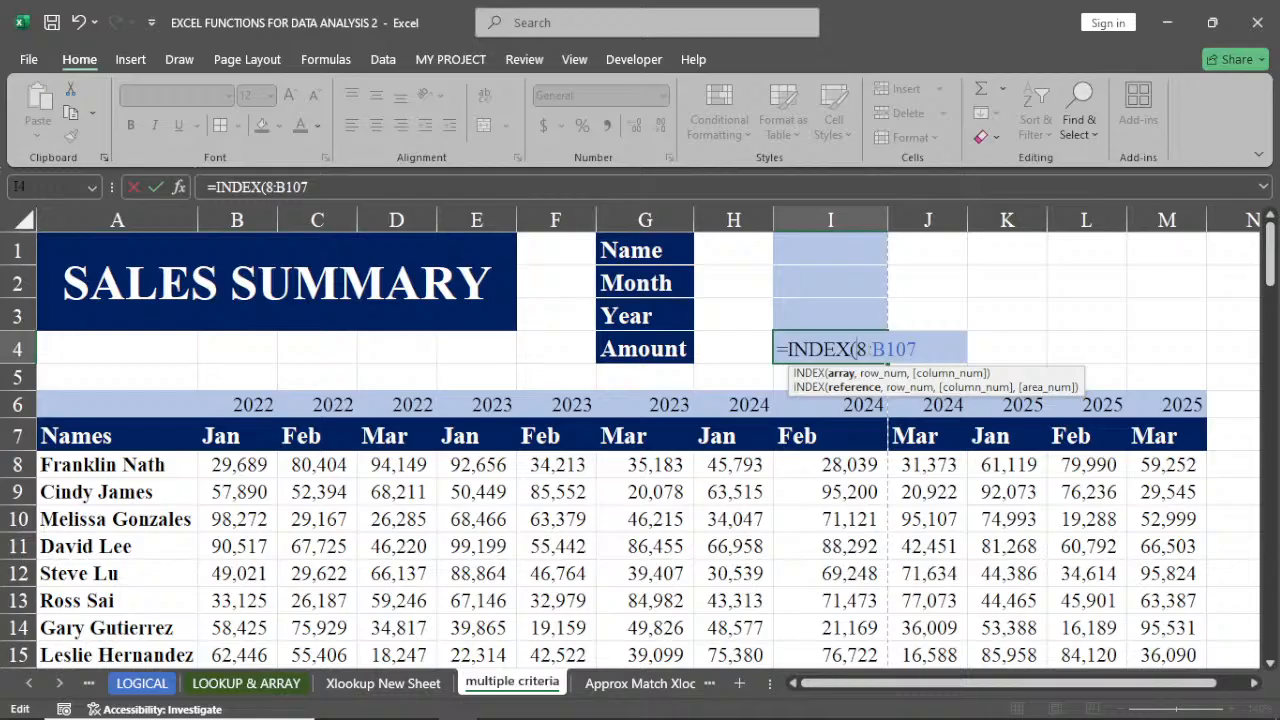
pyautogui.write('h')
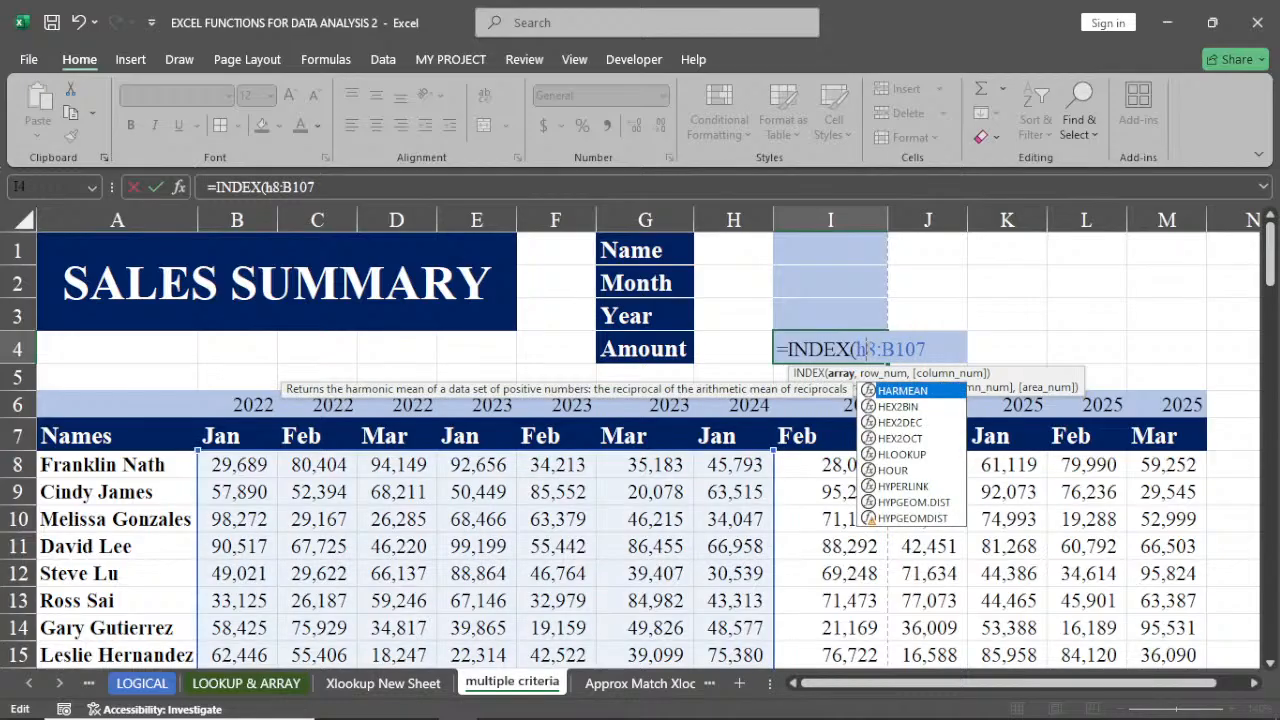
pyautogui.press('BackSpace')
pyautogui.write('H')
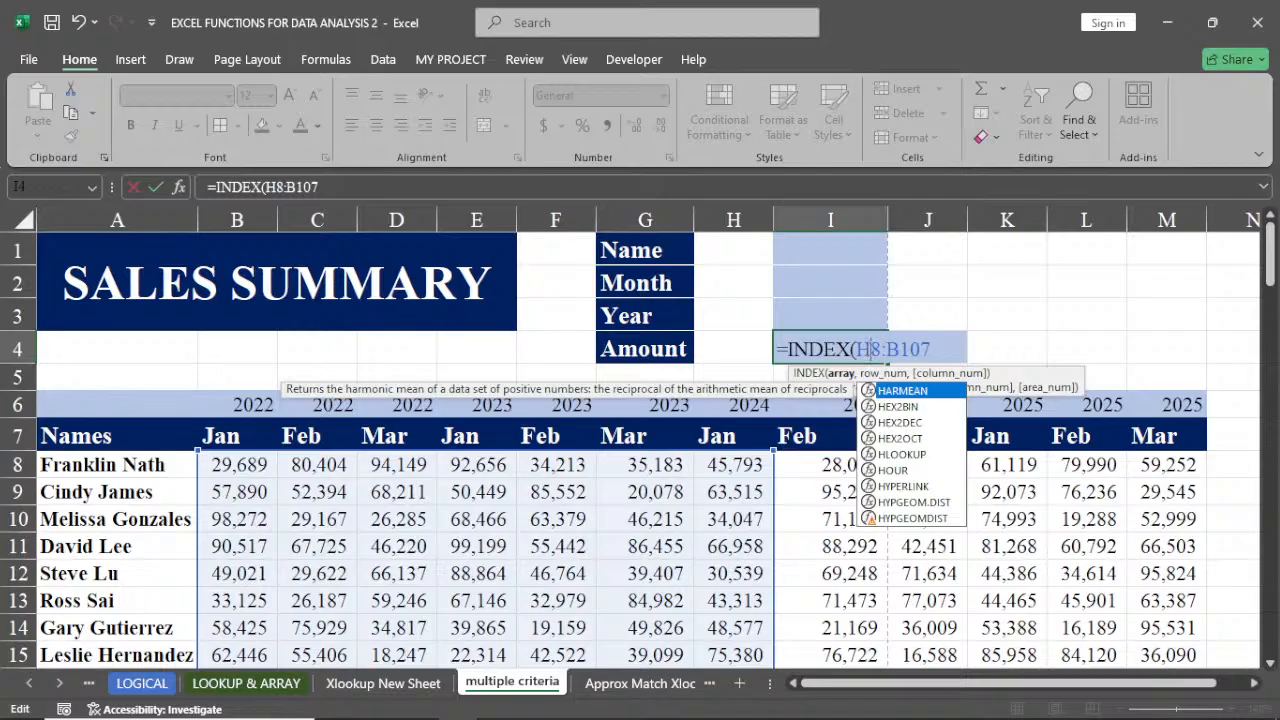
pyautogui.click(900, 349)
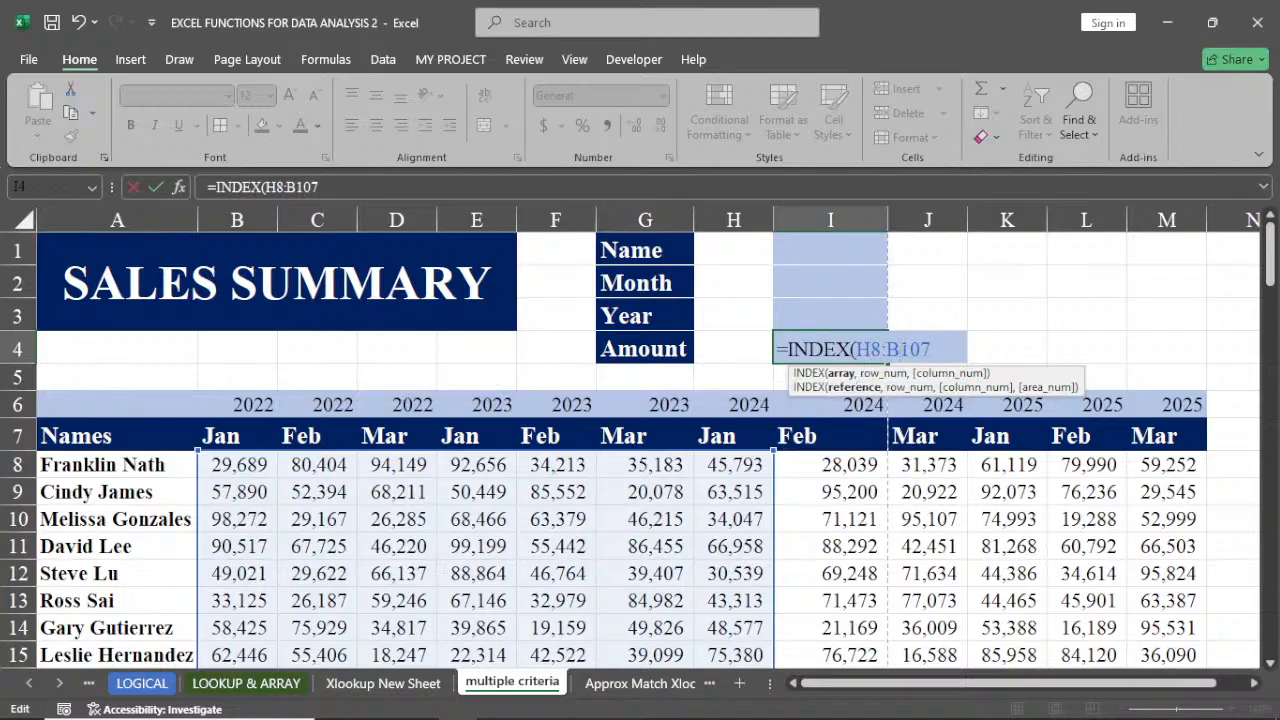
pyautogui.press('BackSpace')
pyautogui.write('H')
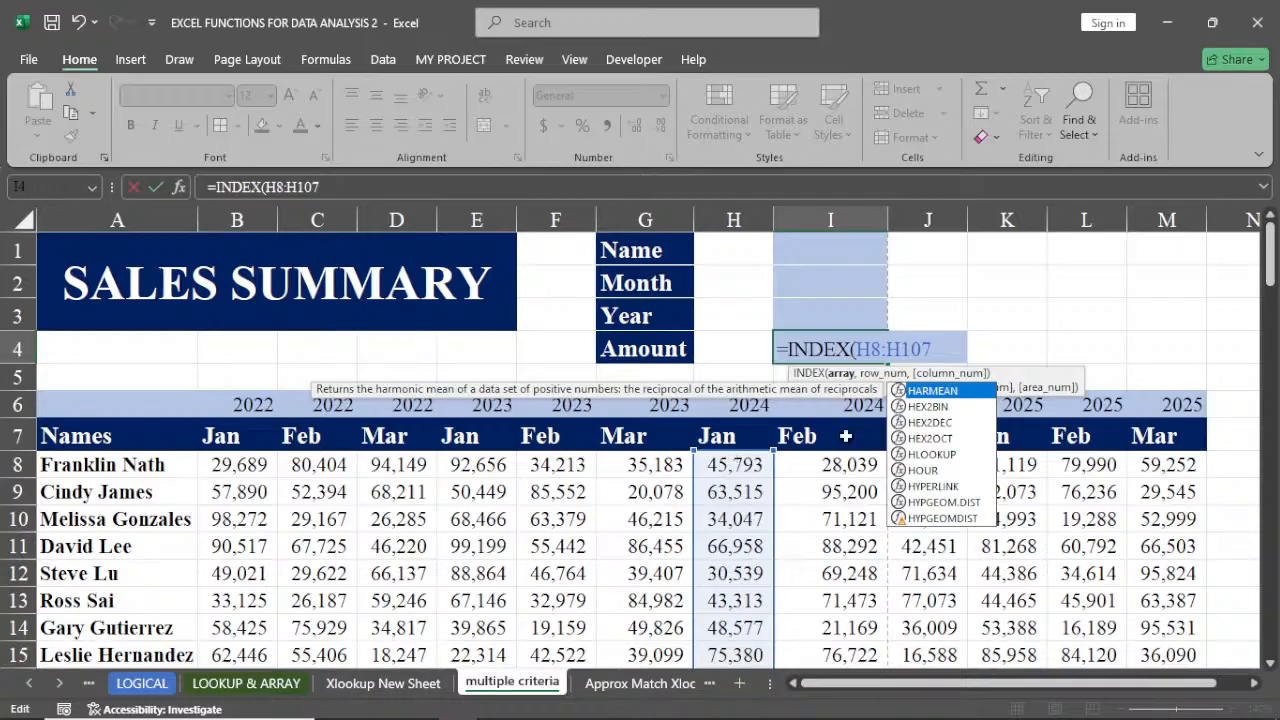
pyautogui.press('Escape')
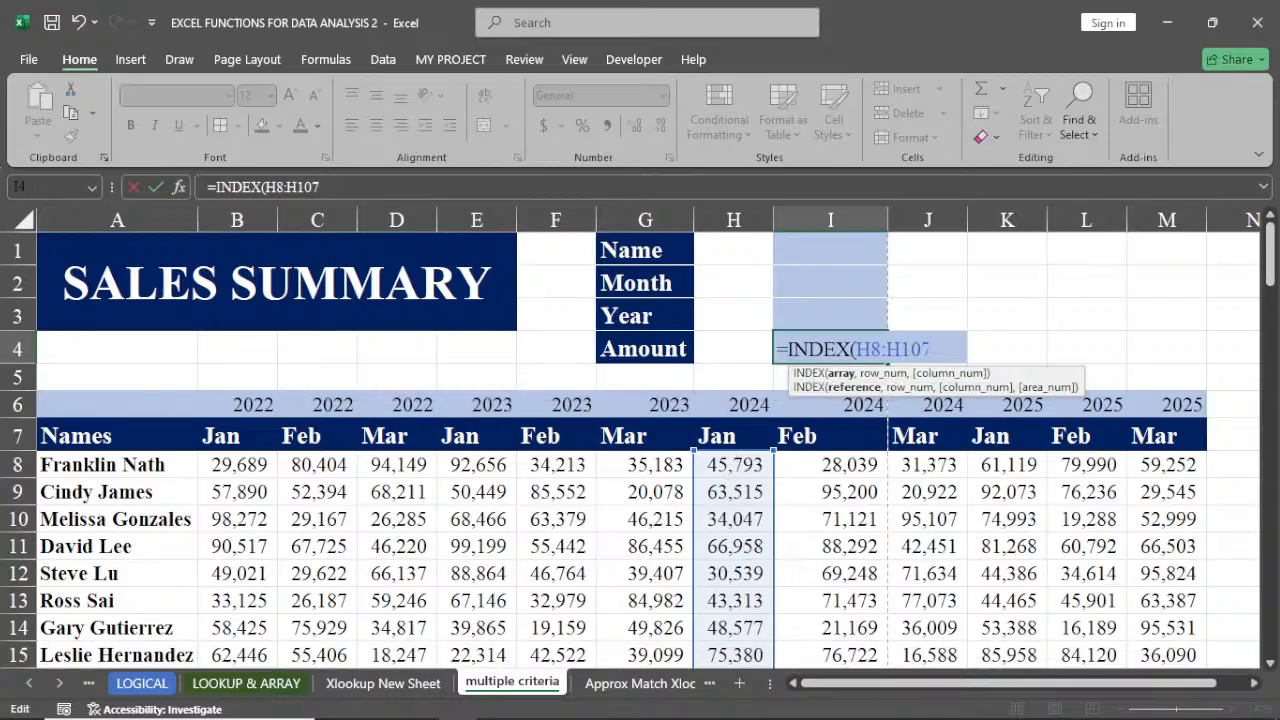
pyautogui.write(',')
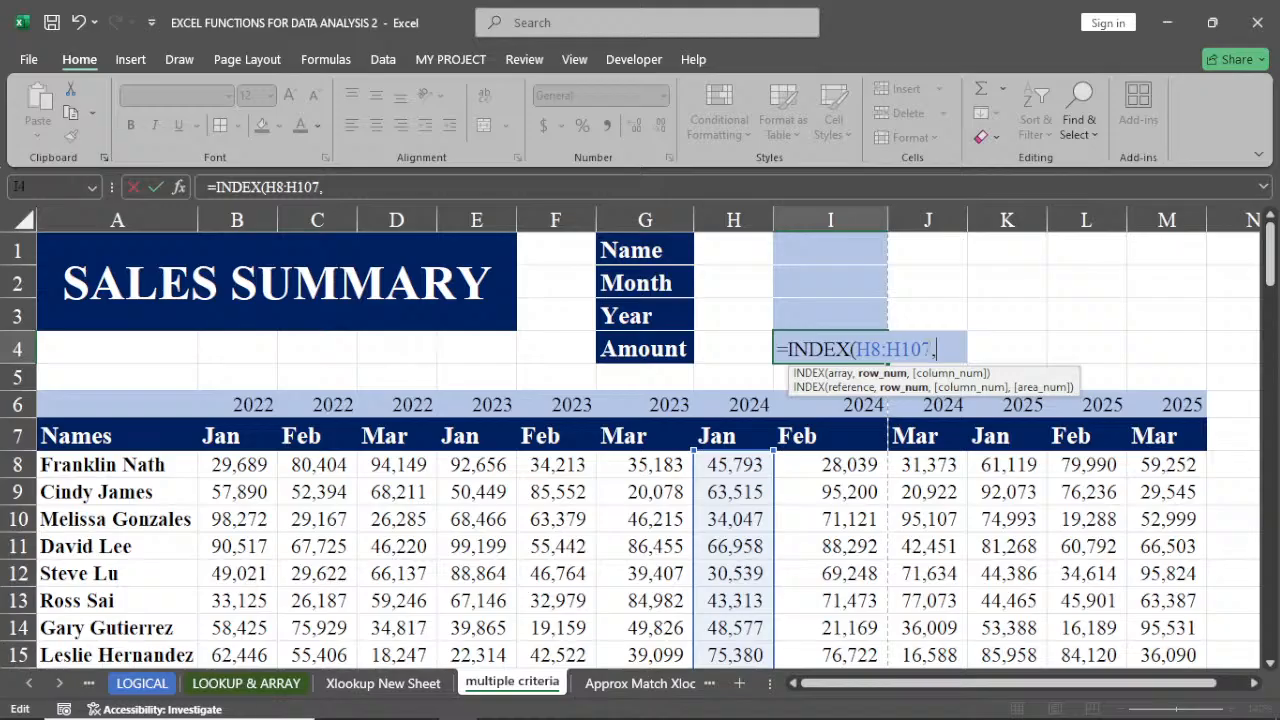
# Complete the formula as =INDEX(H8:H107,MATCH(I1,A8:A107,0)) with an exact-match MATCH on the names column
pyautogui.write('MA')
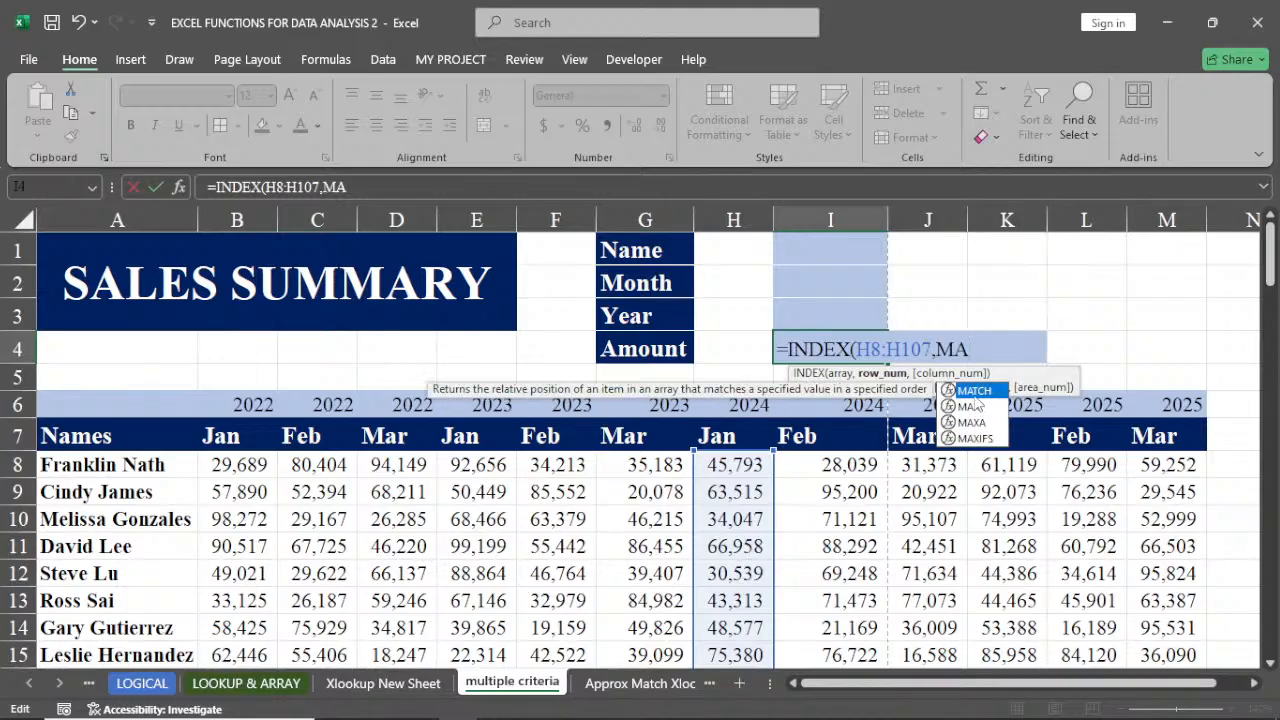
pyautogui.doubleClick(973, 392)
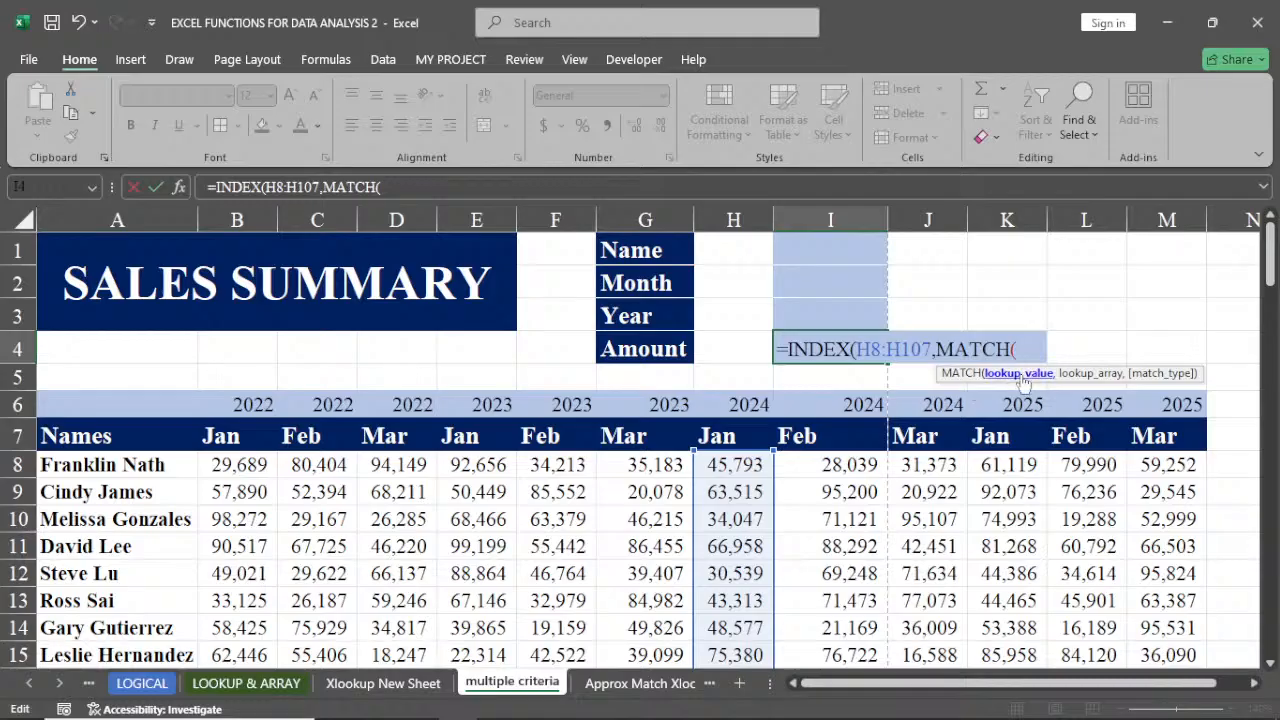
pyautogui.click(812, 248)
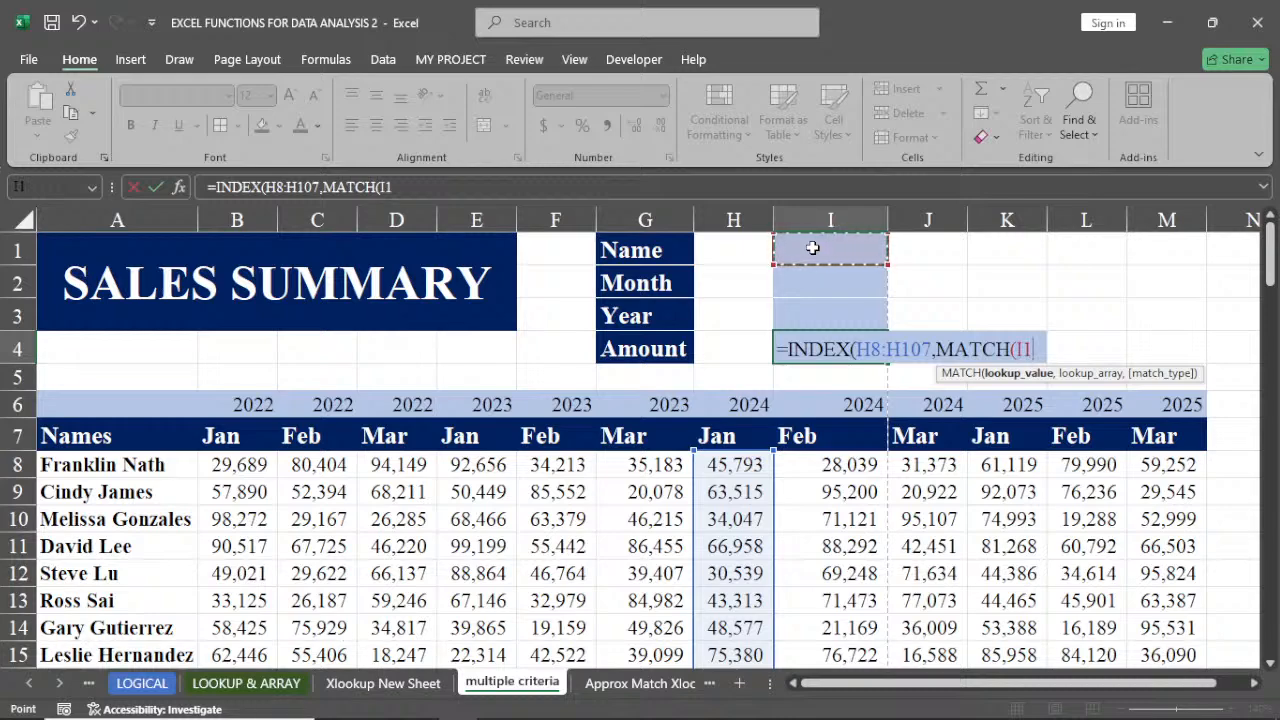
pyautogui.write(',')
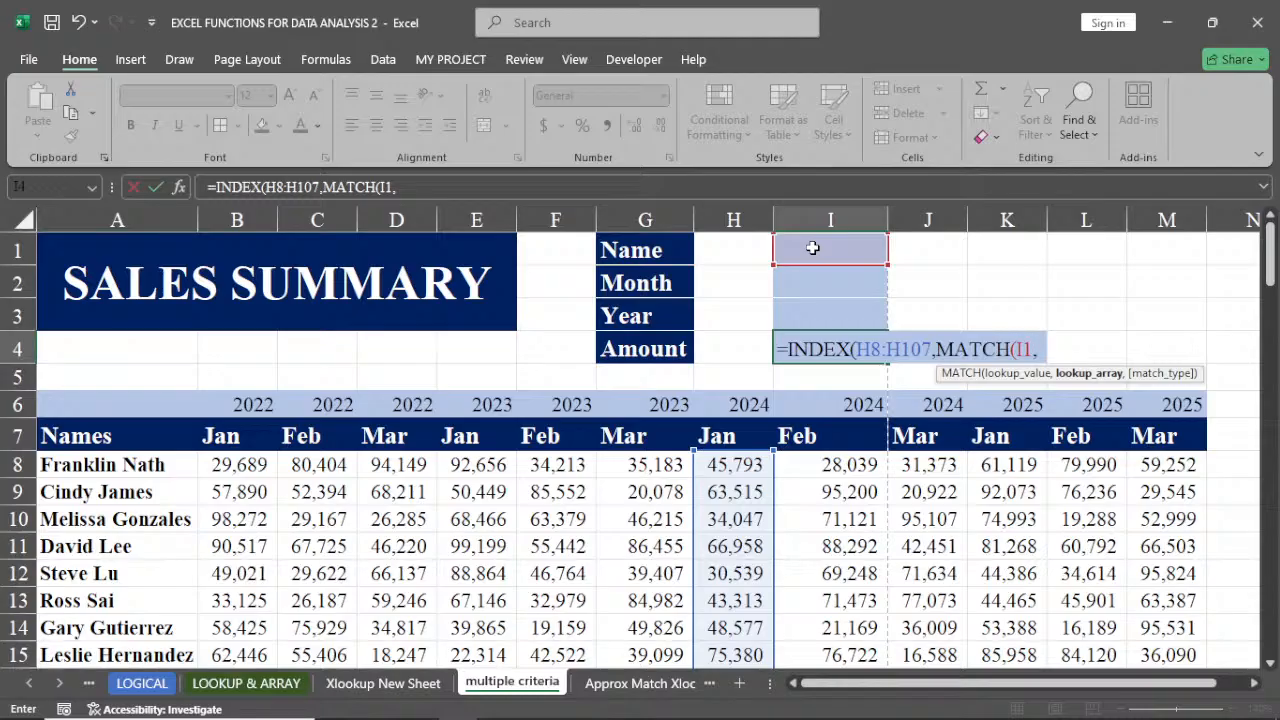
pyautogui.click(96, 465)
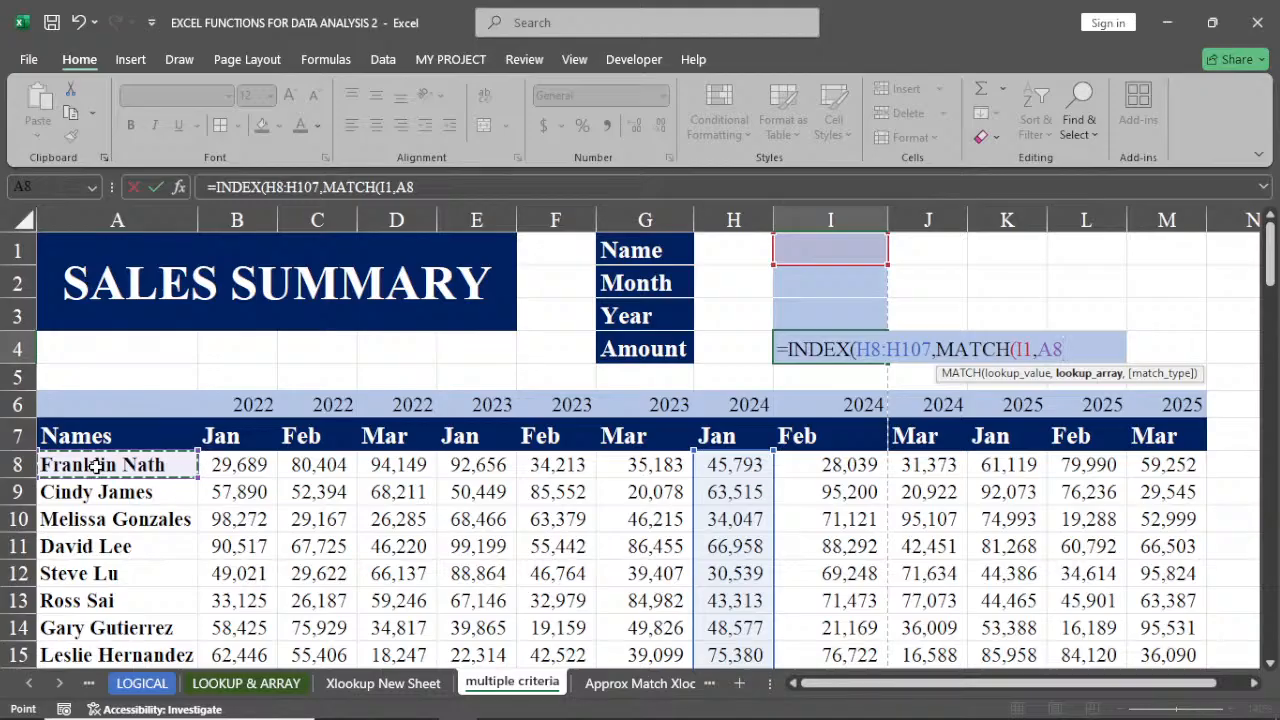
pyautogui.hotkey('ctrl', 'shift', 'Down')
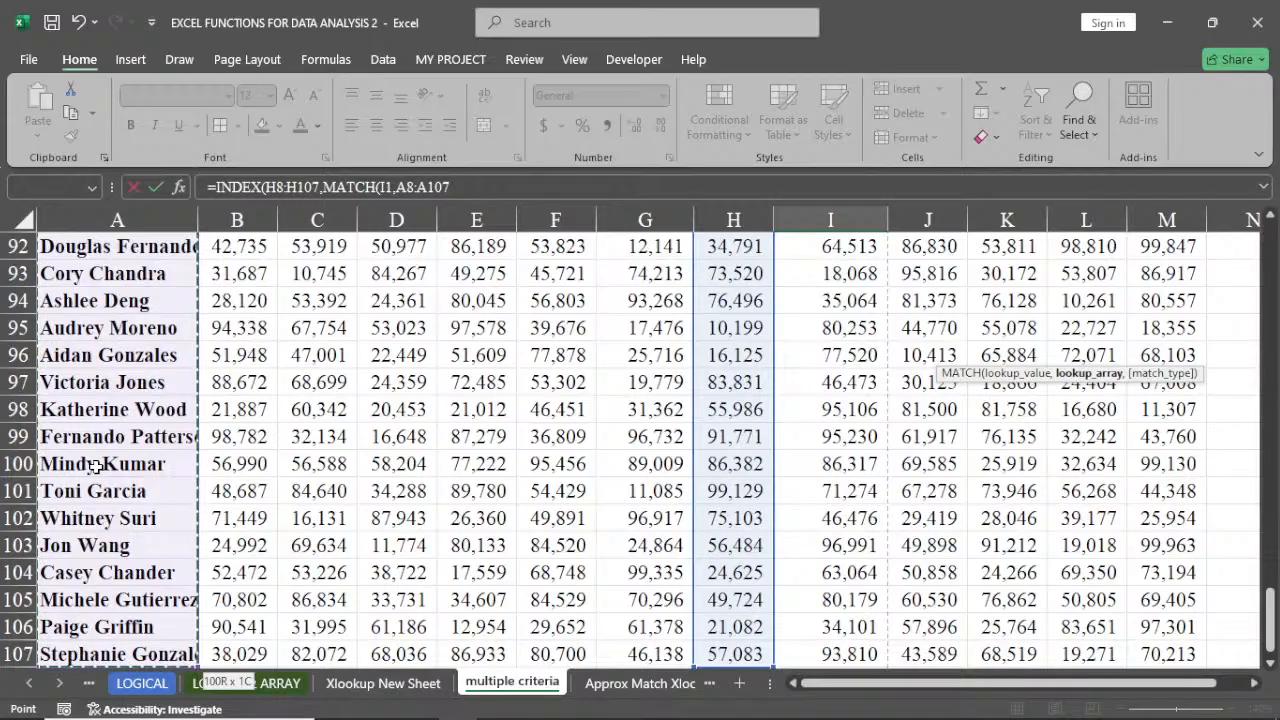
pyautogui.hotkey('ctrl', 'BackSpace')
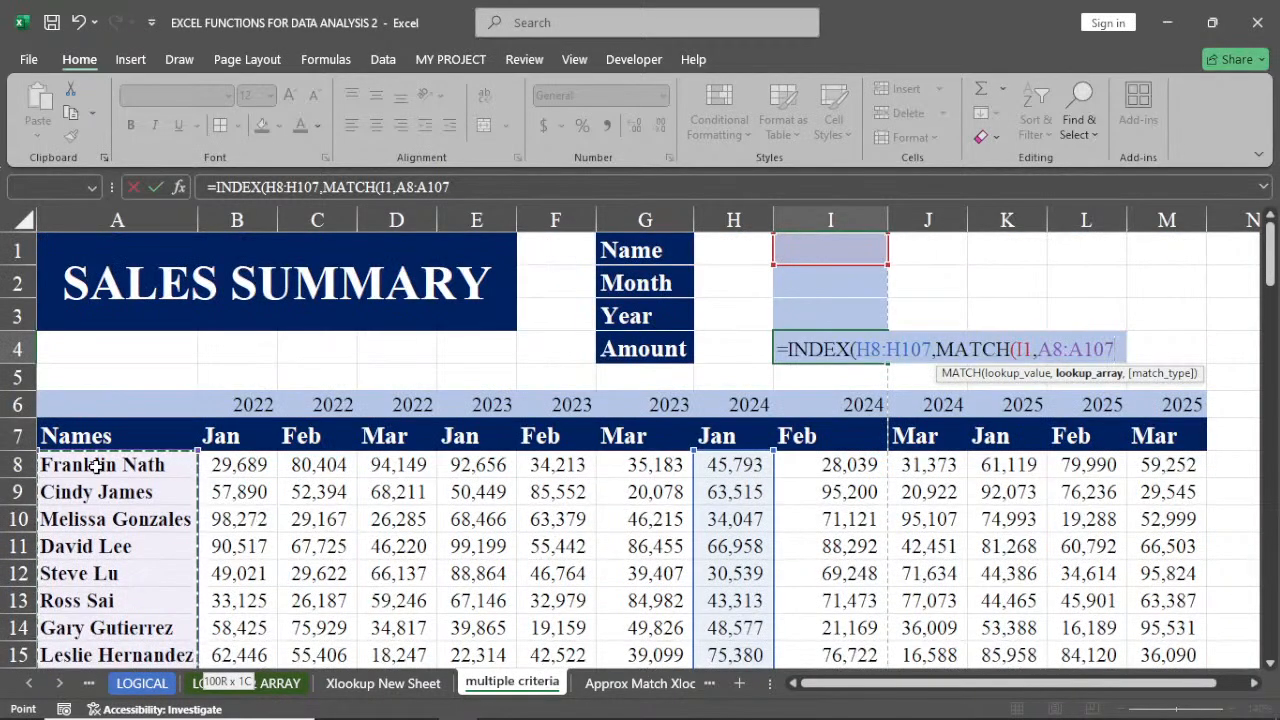
pyautogui.write(',')
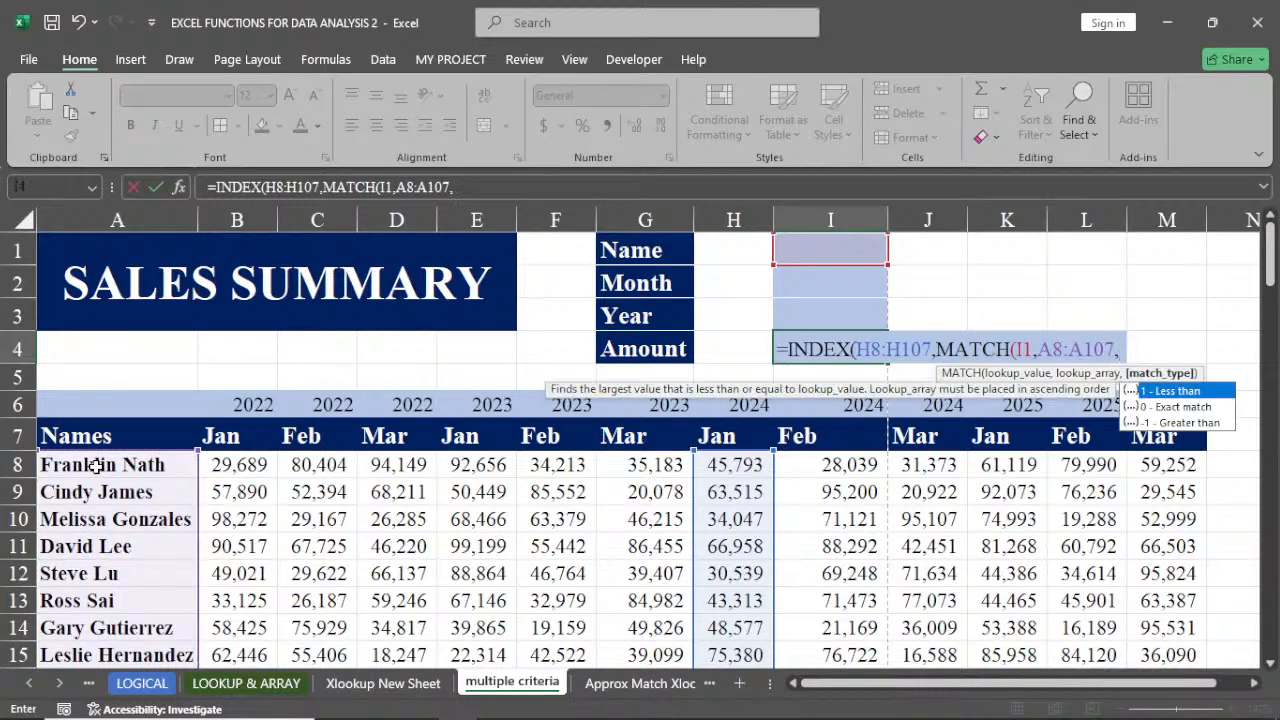
pyautogui.write('0')
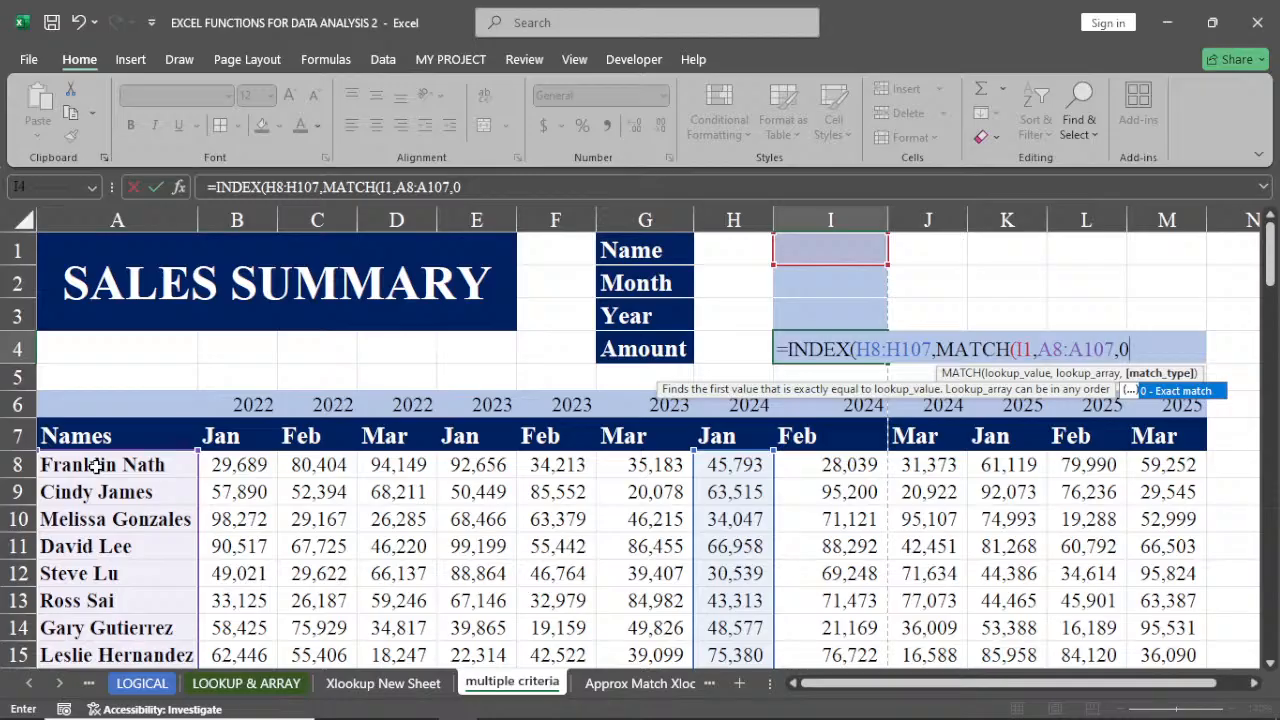
pyautogui.write(')')
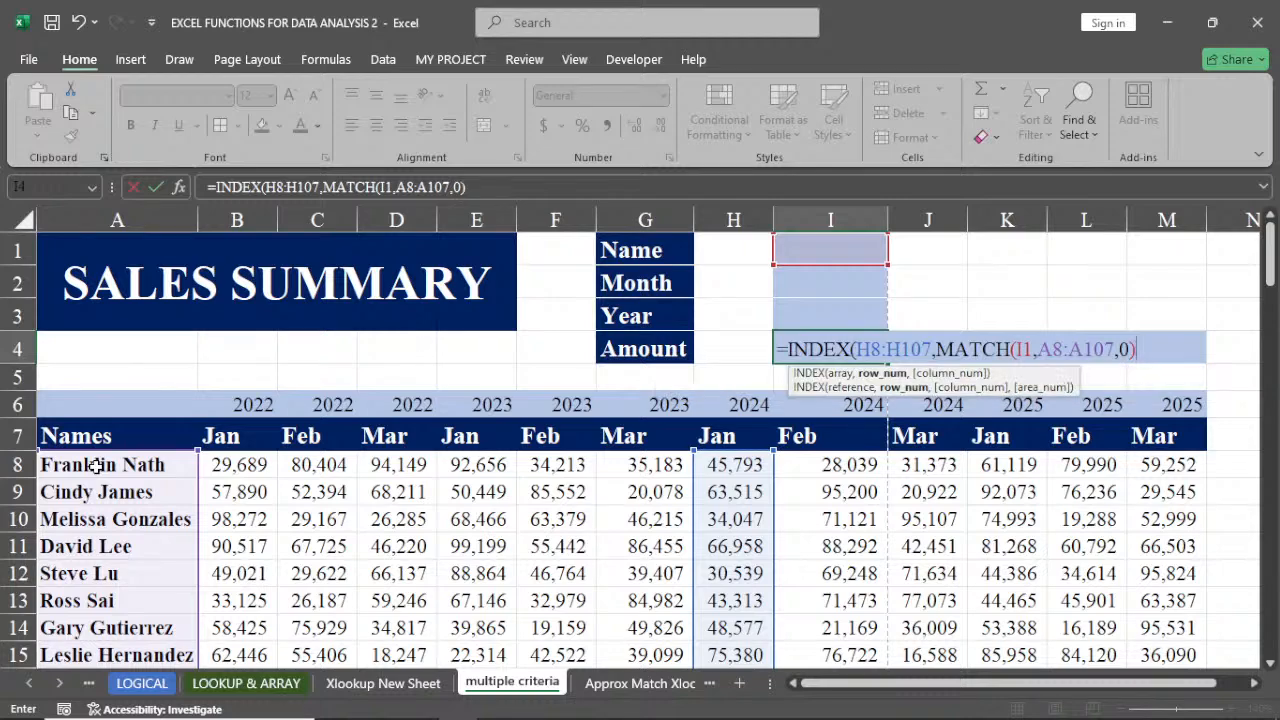
pyautogui.write(')')
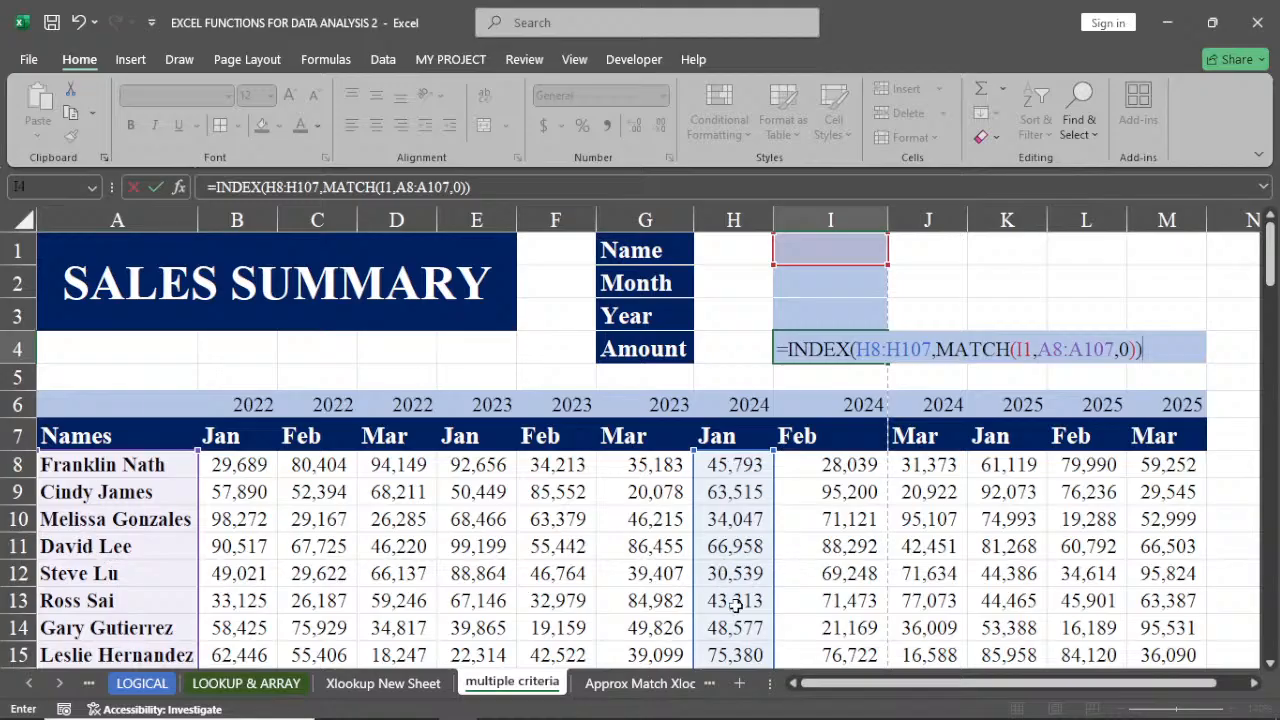
pyautogui.press('Return')
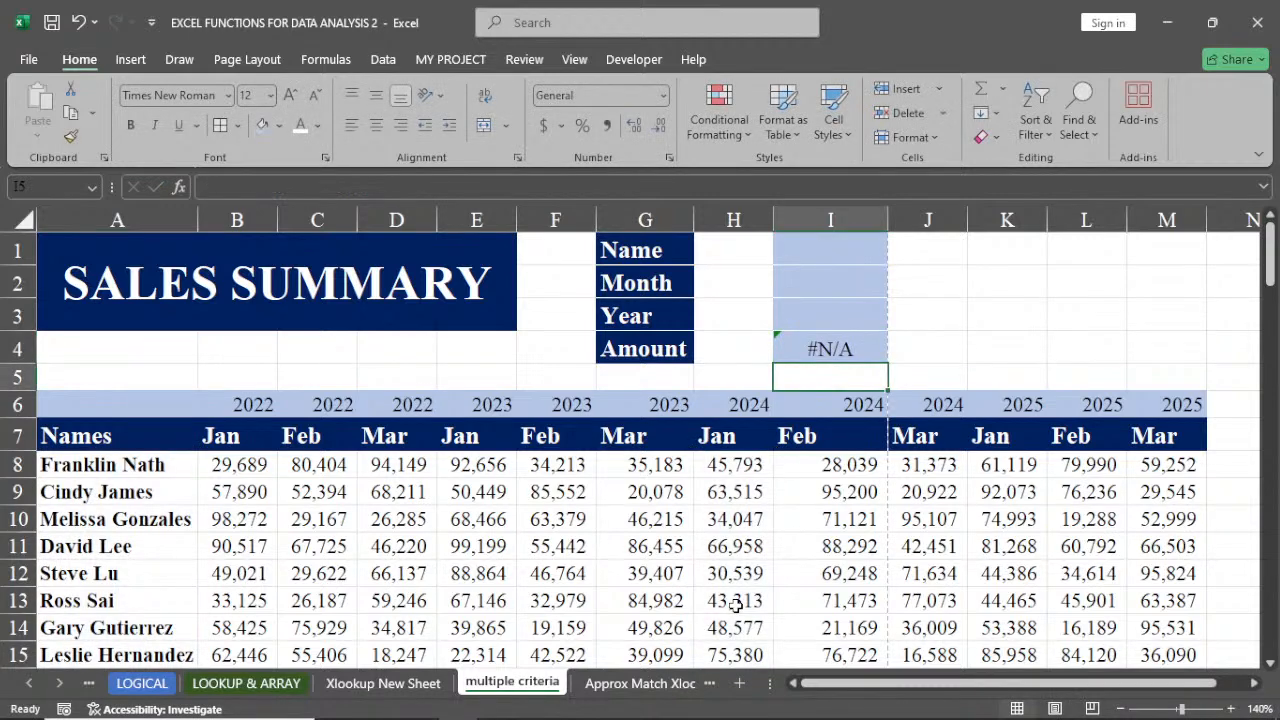
# Enter the row-11 employee's name in the Name cell I1
pyautogui.click(817, 255)
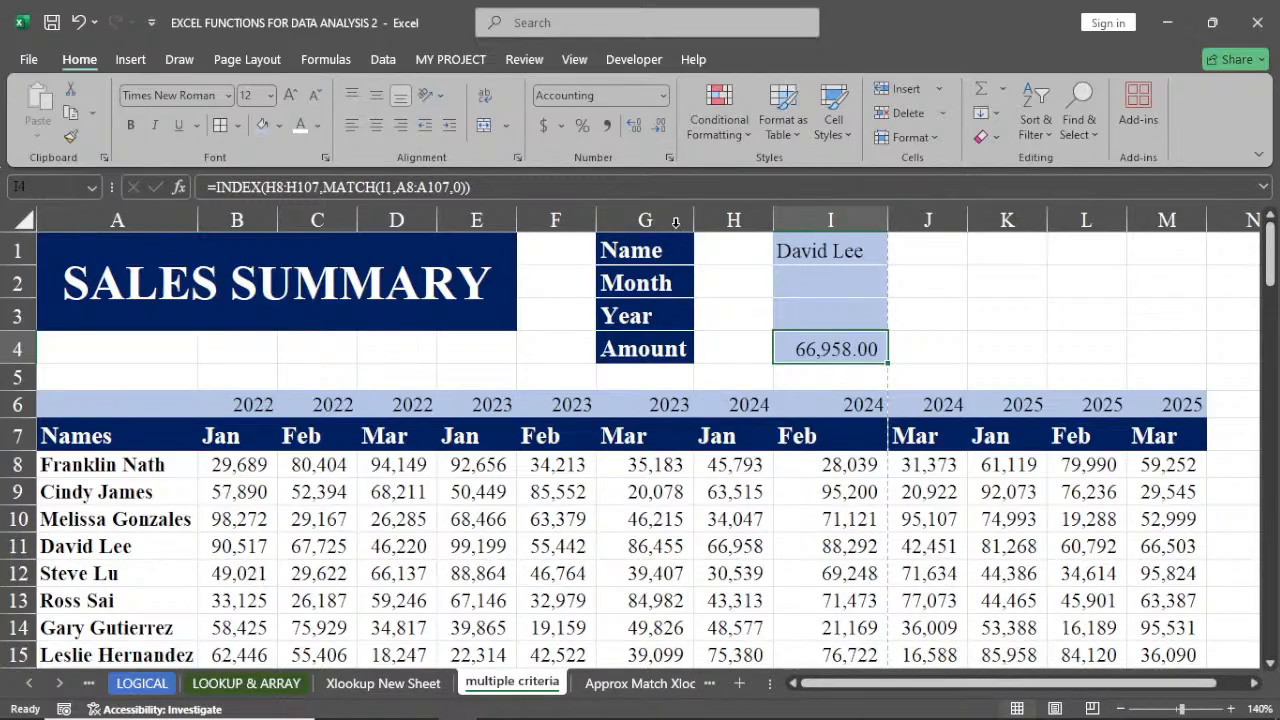
# Remove the decimal places from the Amount cell's accounting number format
pyautogui.click(669, 157)
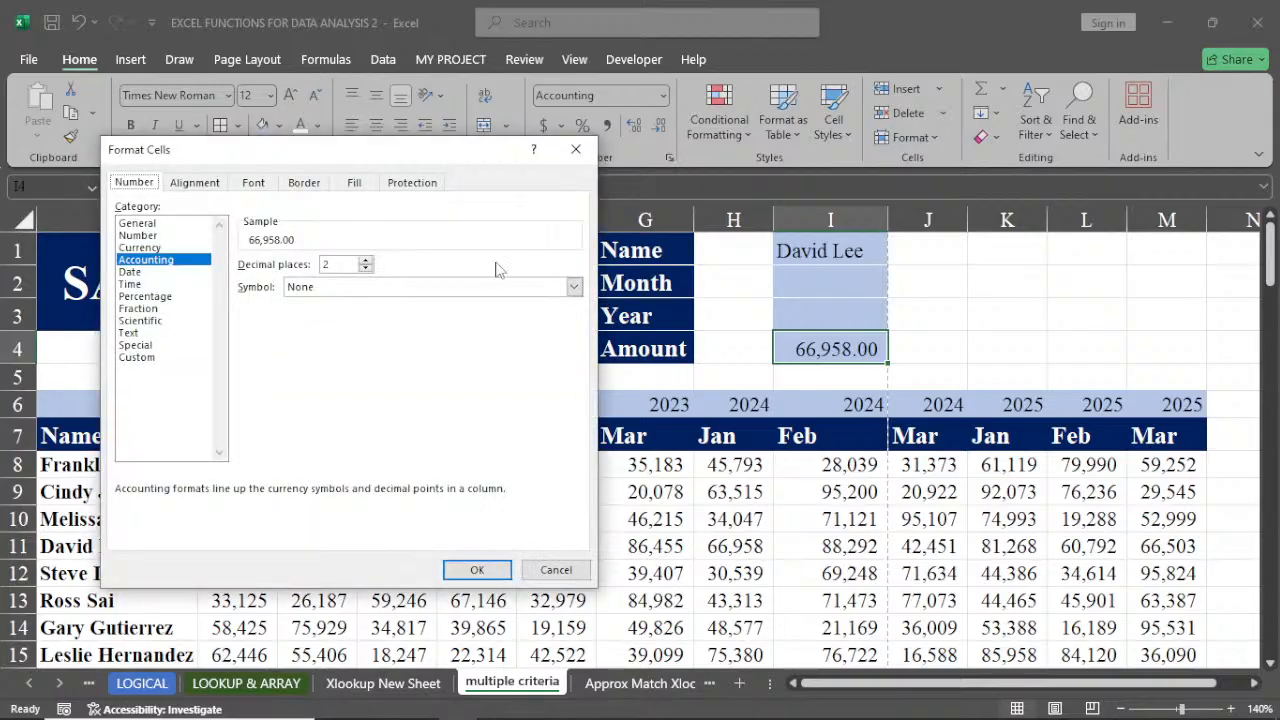
pyautogui.click(366, 268)
pyautogui.click(366, 268)
pyautogui.click(476, 570)
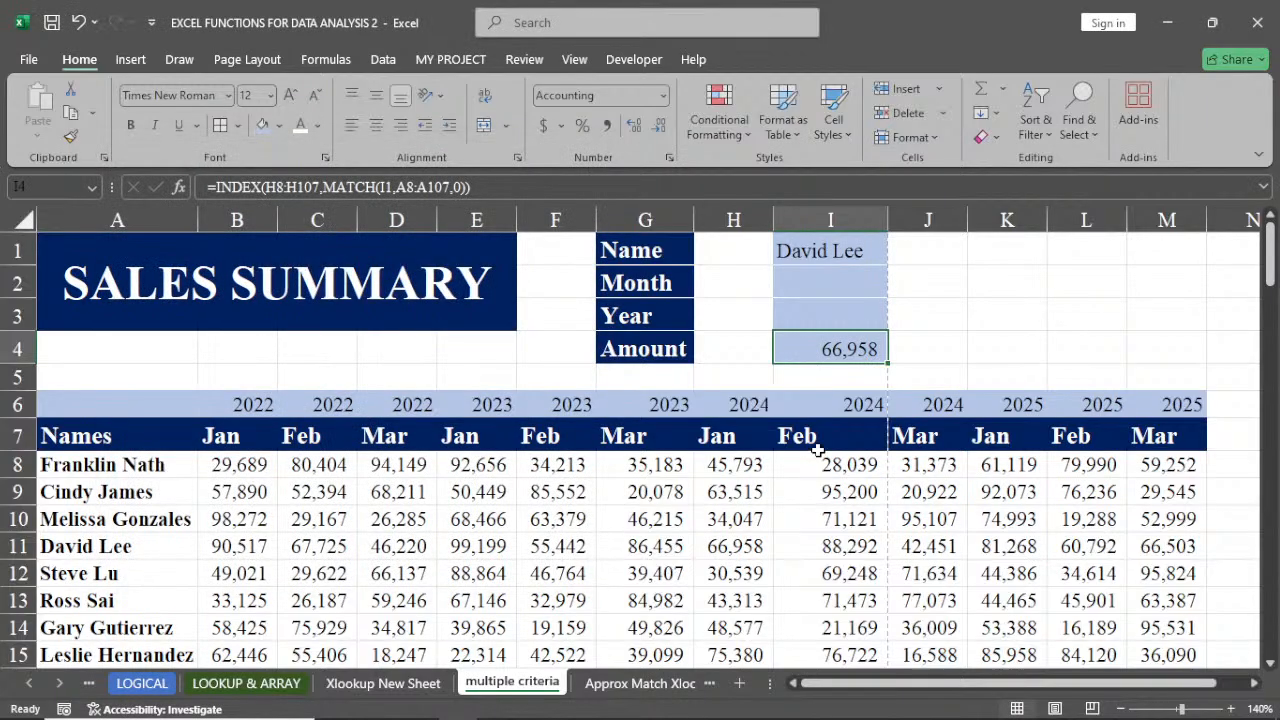
pyautogui.click(823, 540)
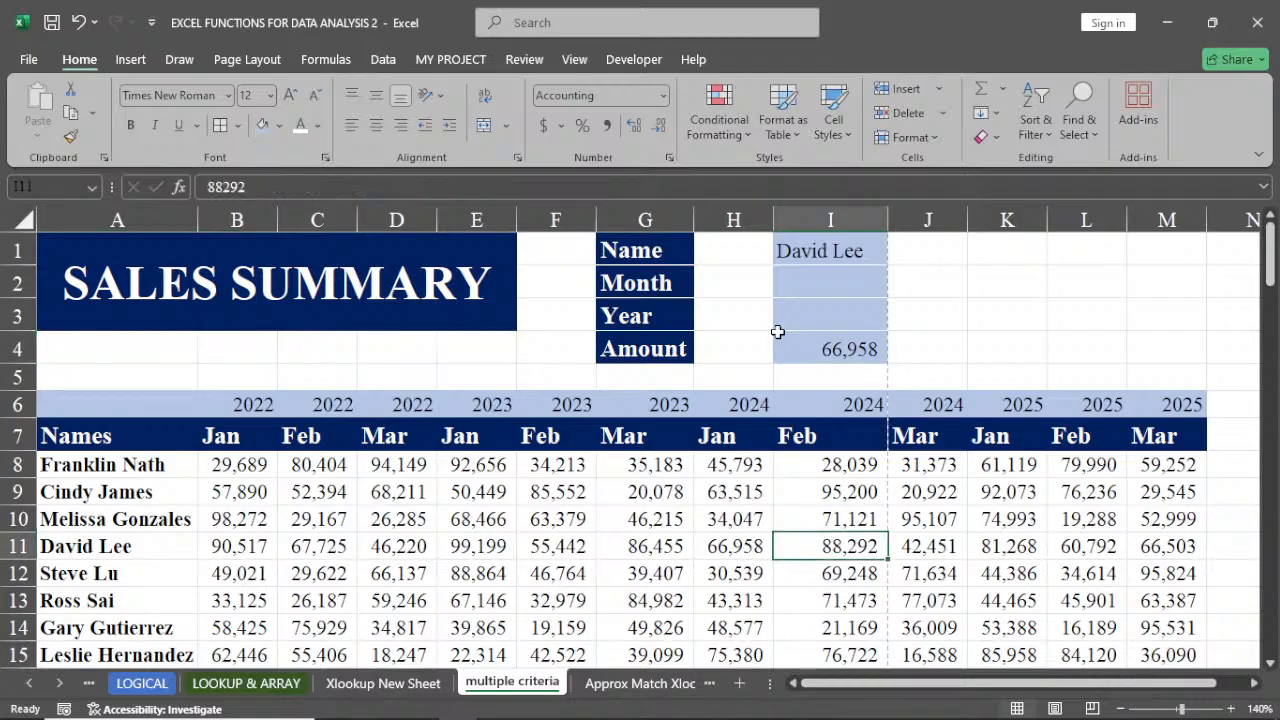
# Enter the row-13 employee's name in the Name cell I1
pyautogui.click(813, 255)
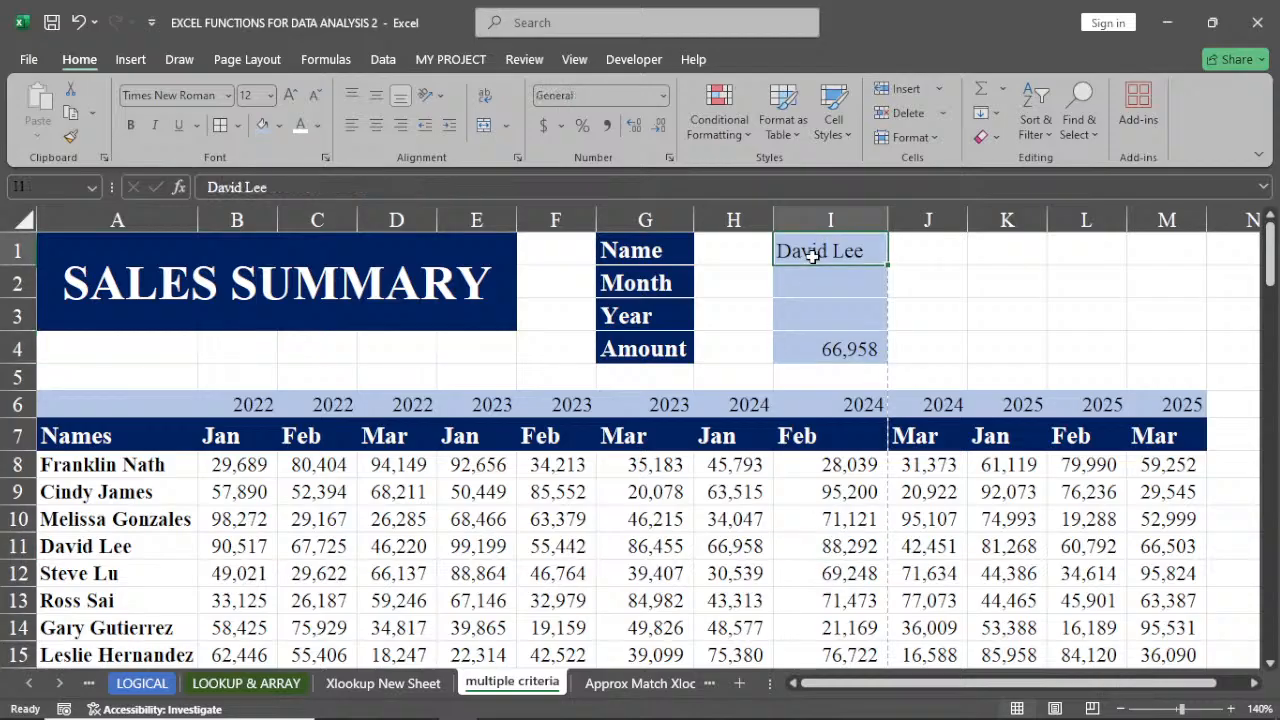
pyautogui.write('Ross')
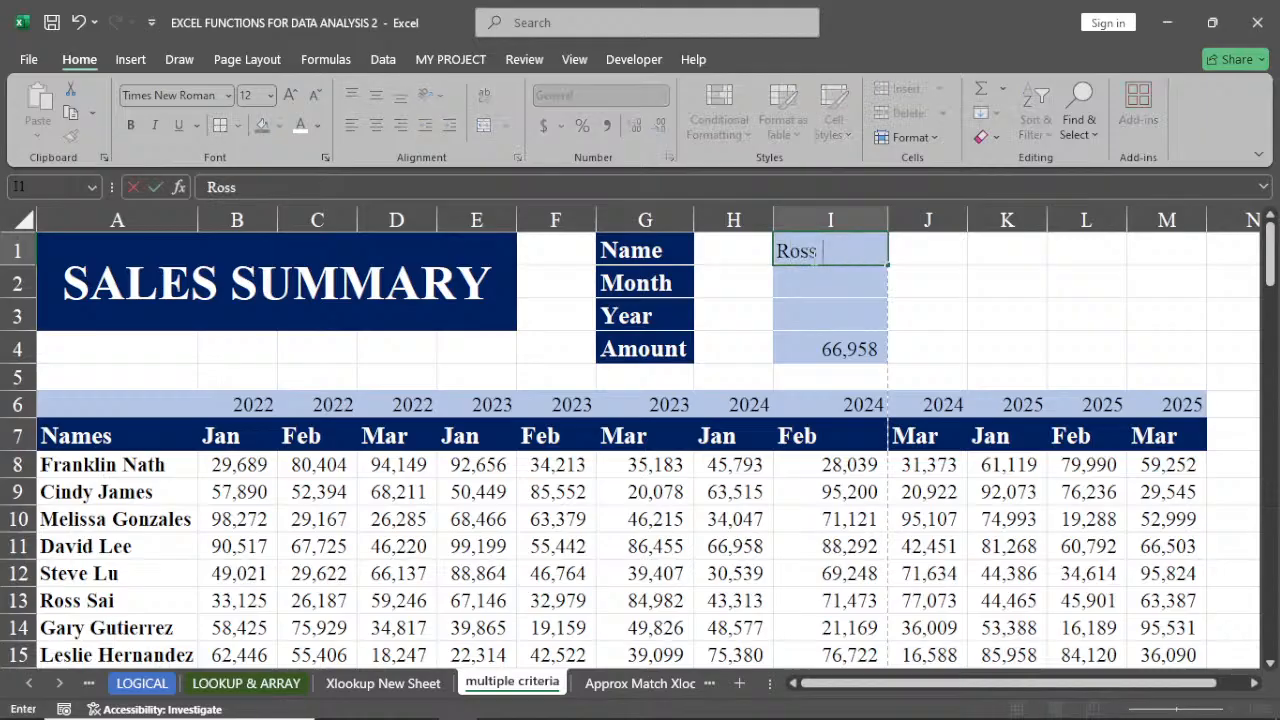
pyautogui.write(' Sai')
pyautogui.press('Return')
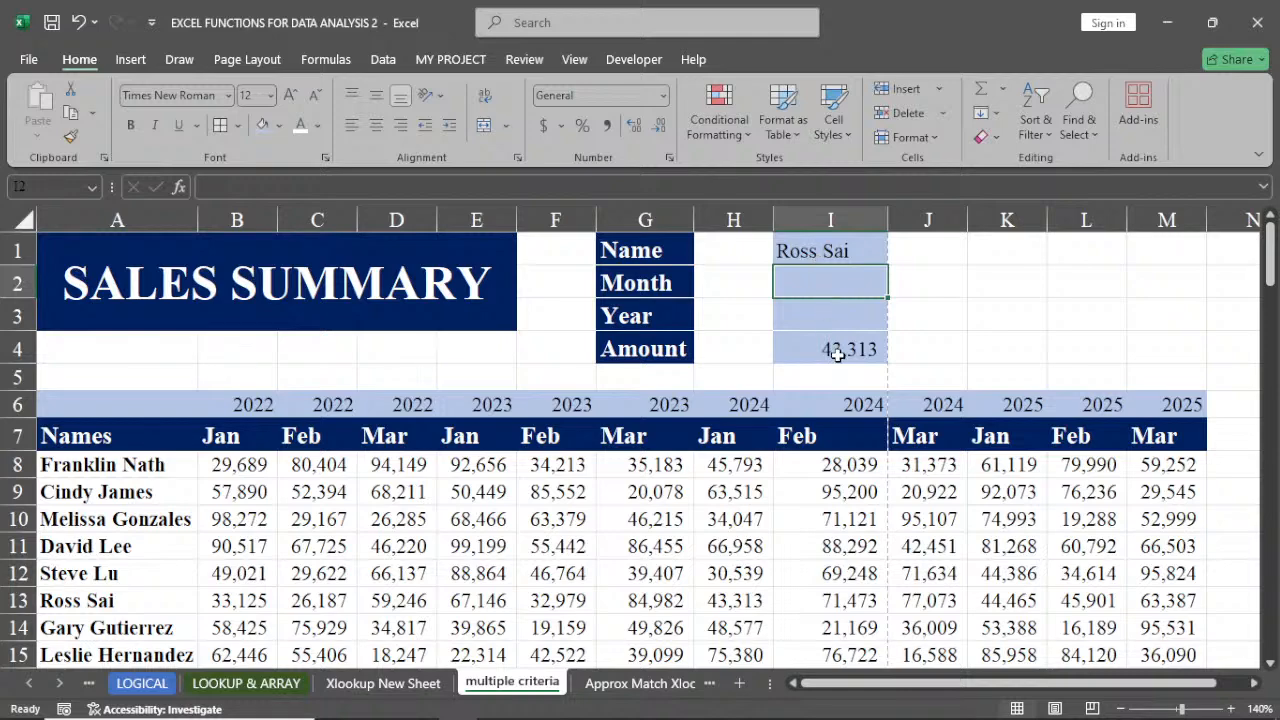
# Rewrite the Amount formula in I4 as a new INDEX using the whole data block B8:M107 as the array
pyautogui.click(737, 601)
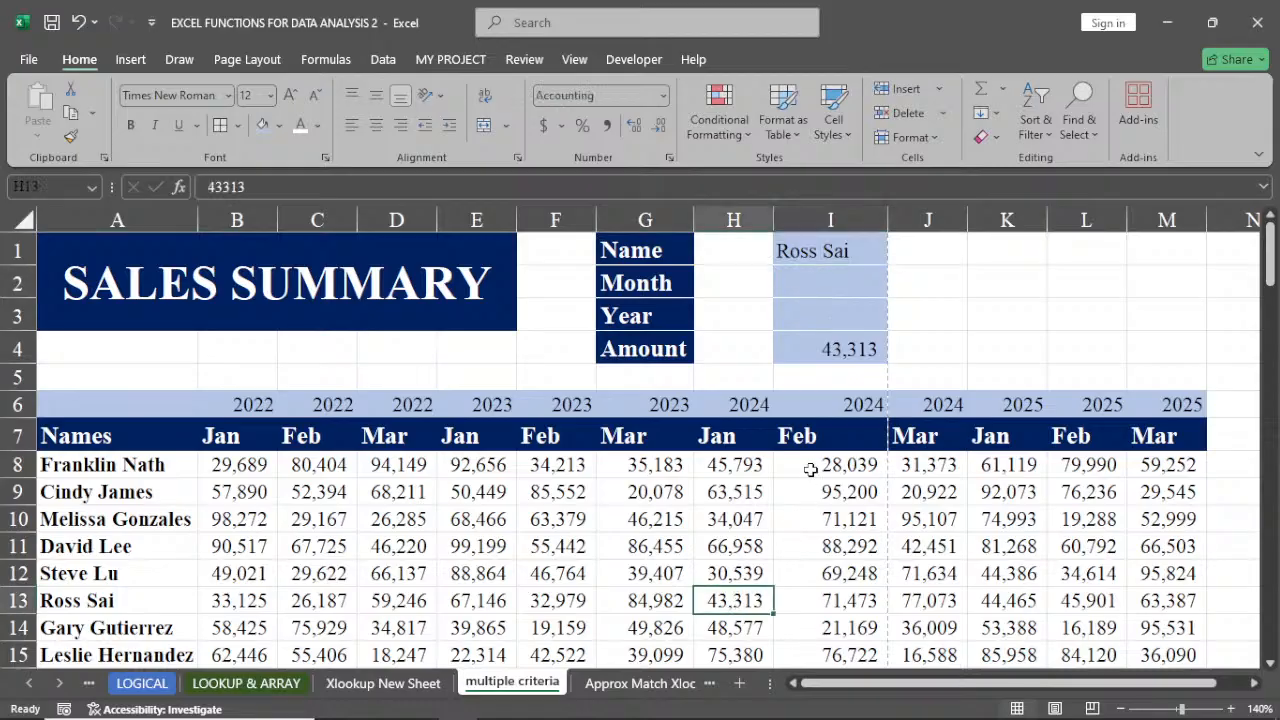
pyautogui.click(849, 349)
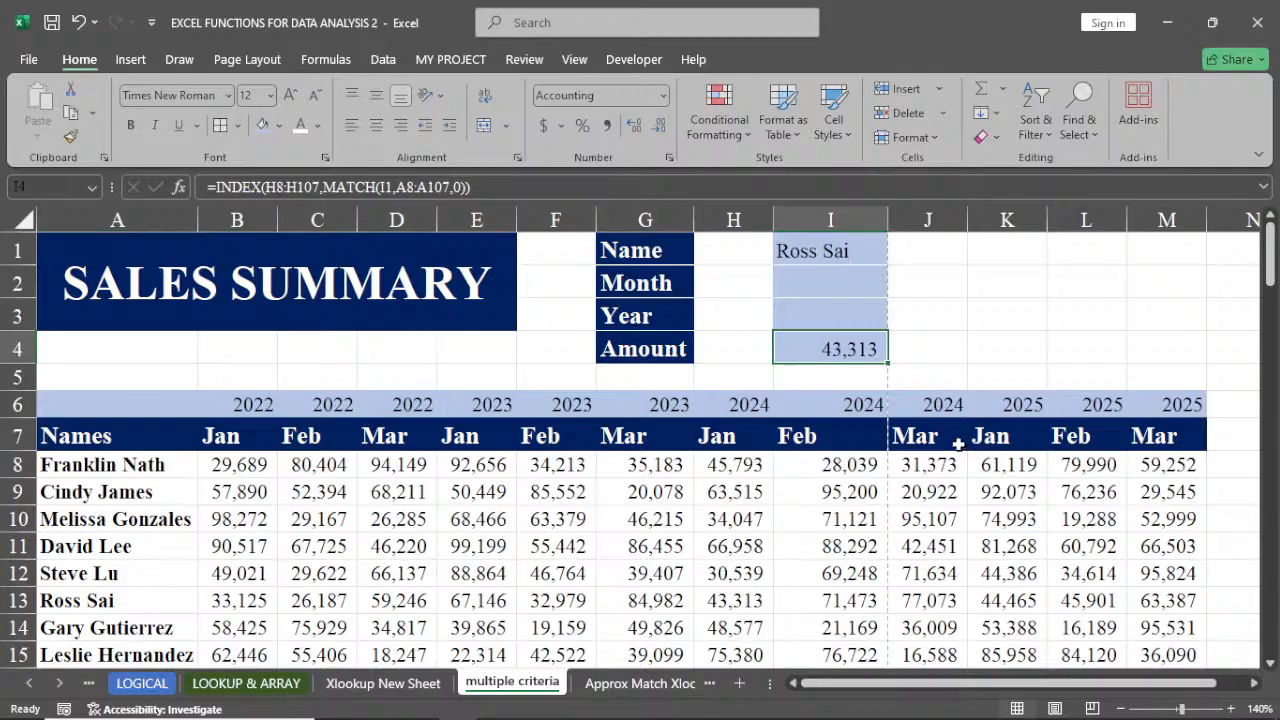
pyautogui.doubleClick(866, 350)
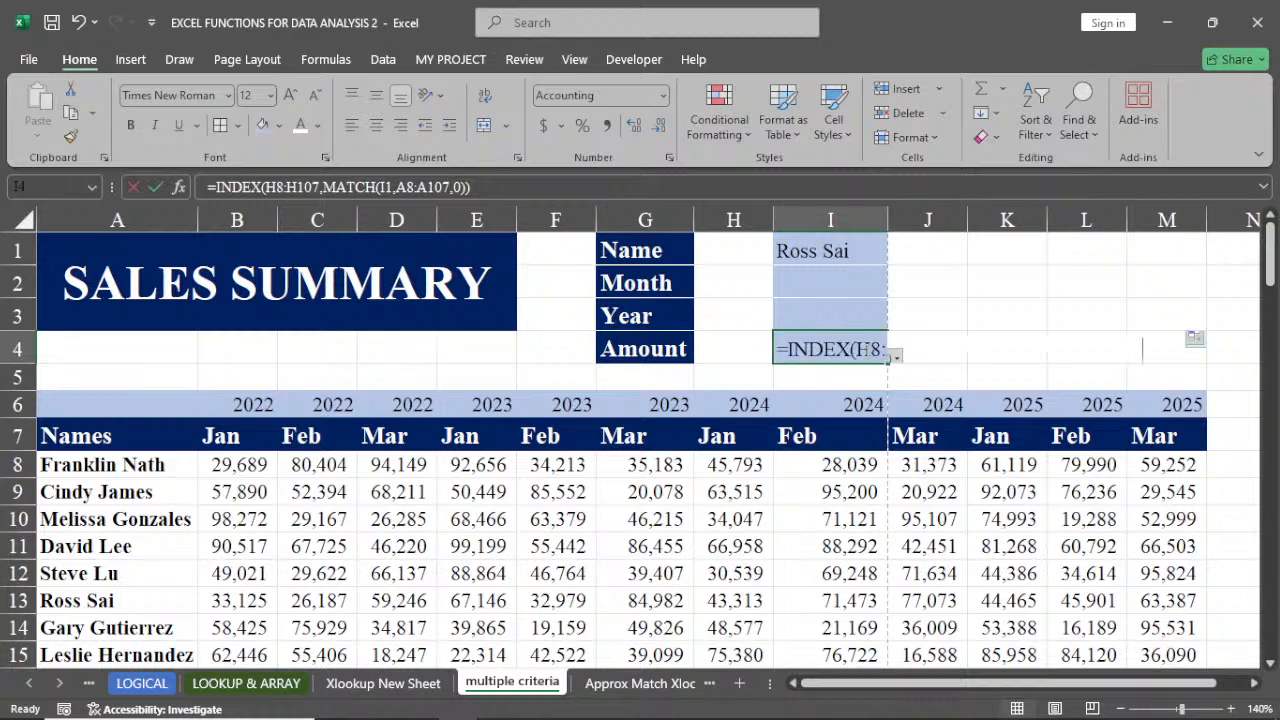
pyautogui.moveTo(1148, 349); pyautogui.dragTo(789, 349)
pyautogui.press('BackSpace')
pyautogui.write('i')
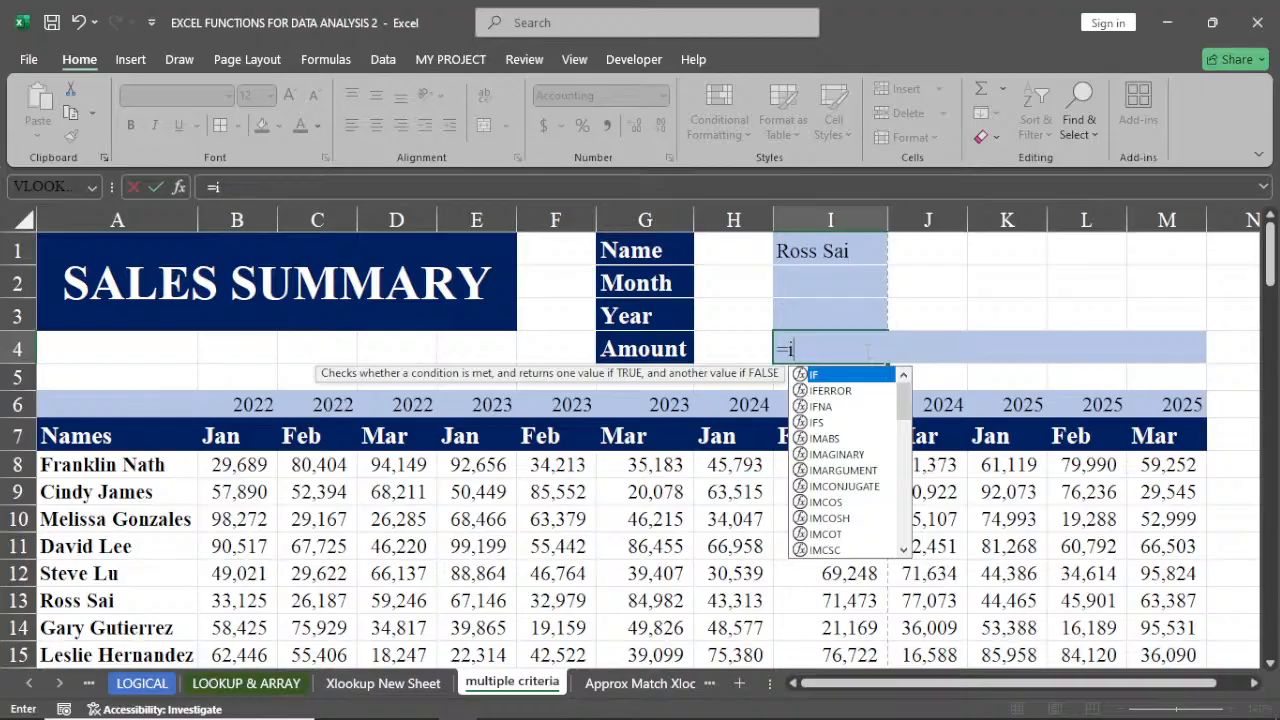
pyautogui.write('n')
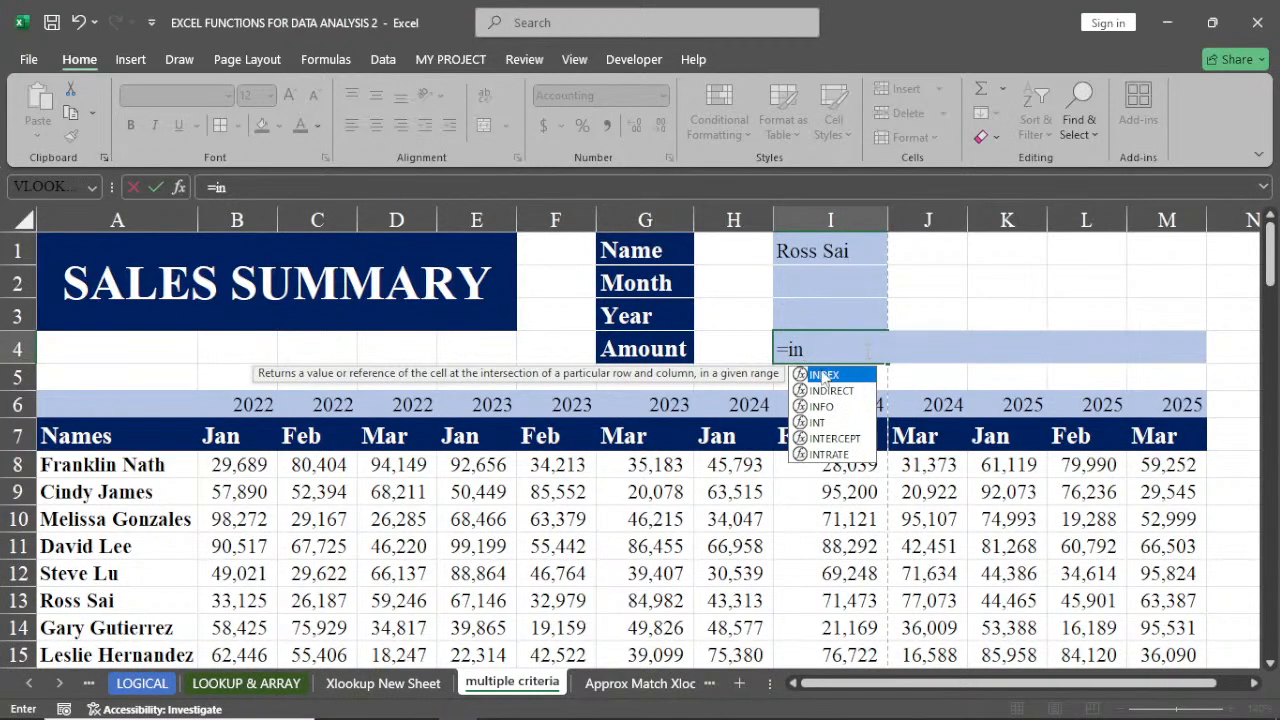
pyautogui.doubleClick(825, 376)
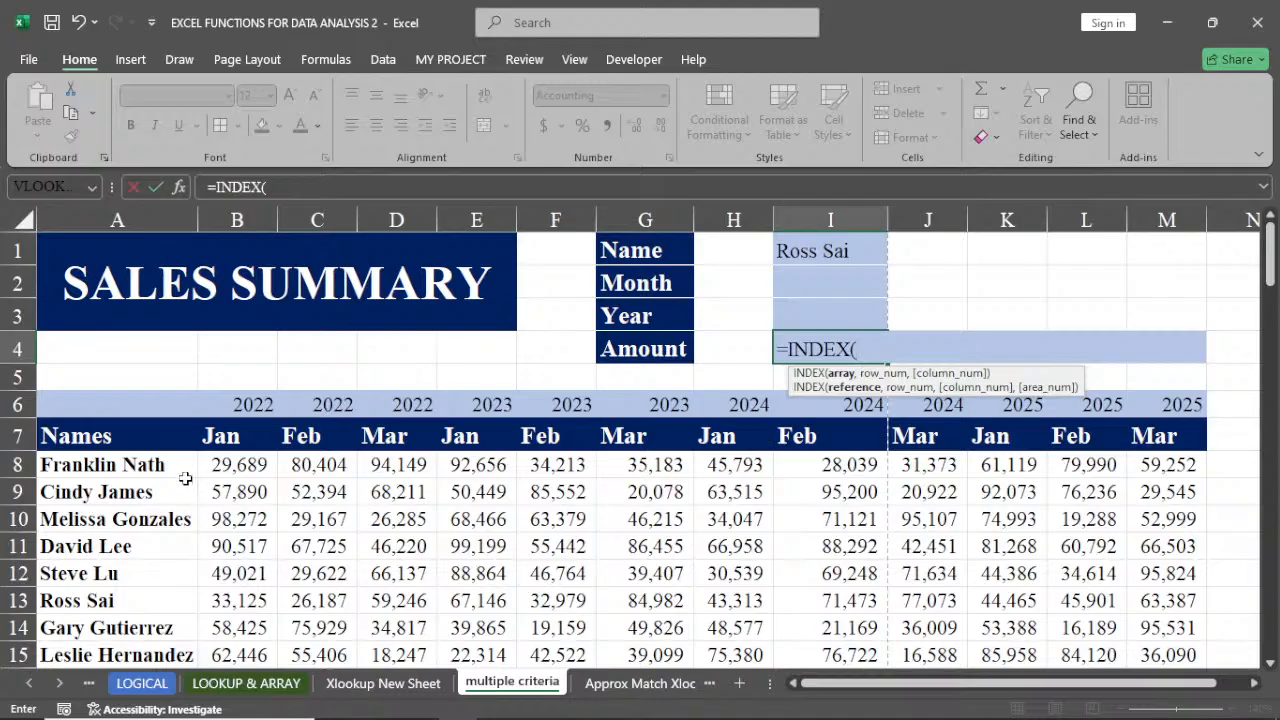
pyautogui.click(220, 465)
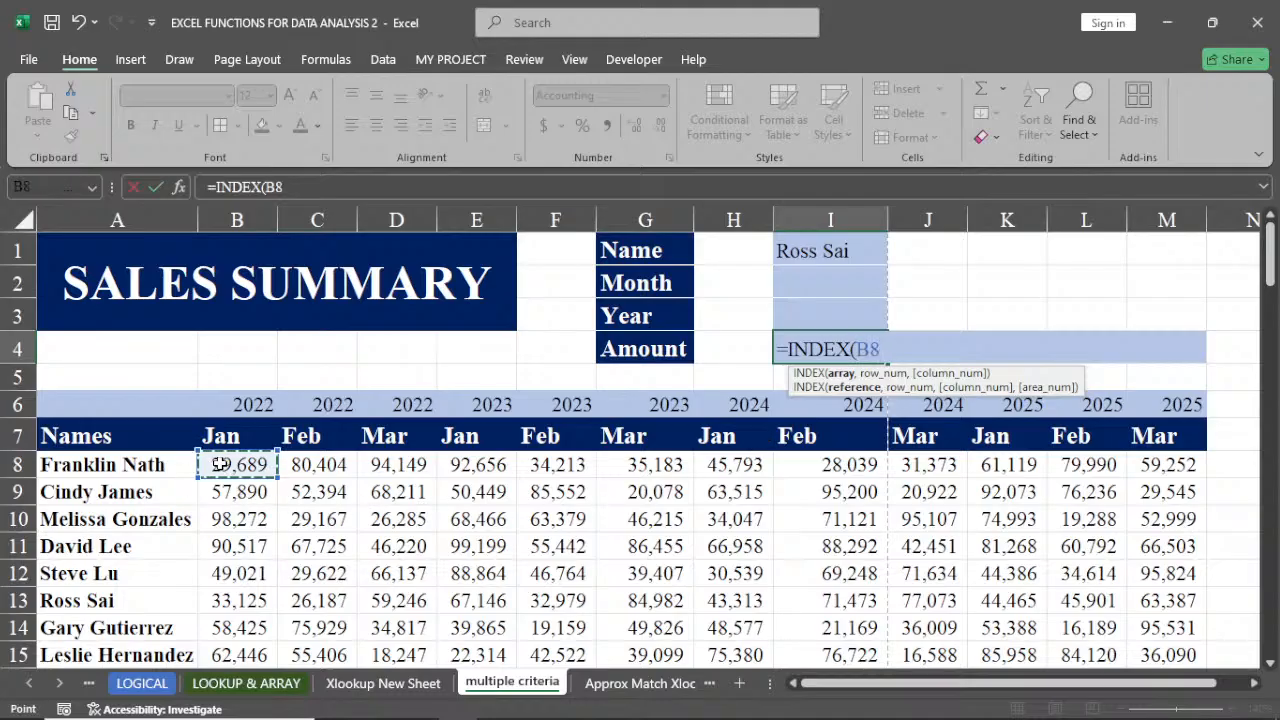
pyautogui.hotkey('ctrl', 'shift', 'Right')
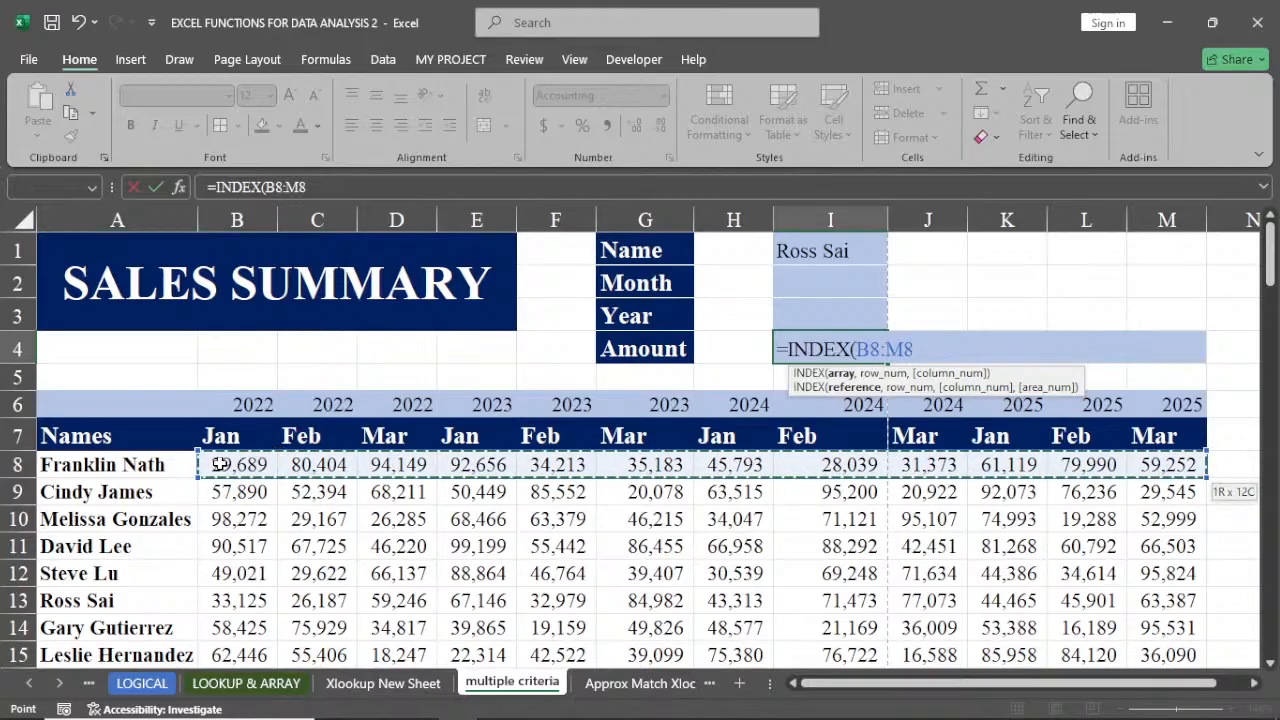
pyautogui.hotkey('ctrl', 'shift', 'Down')
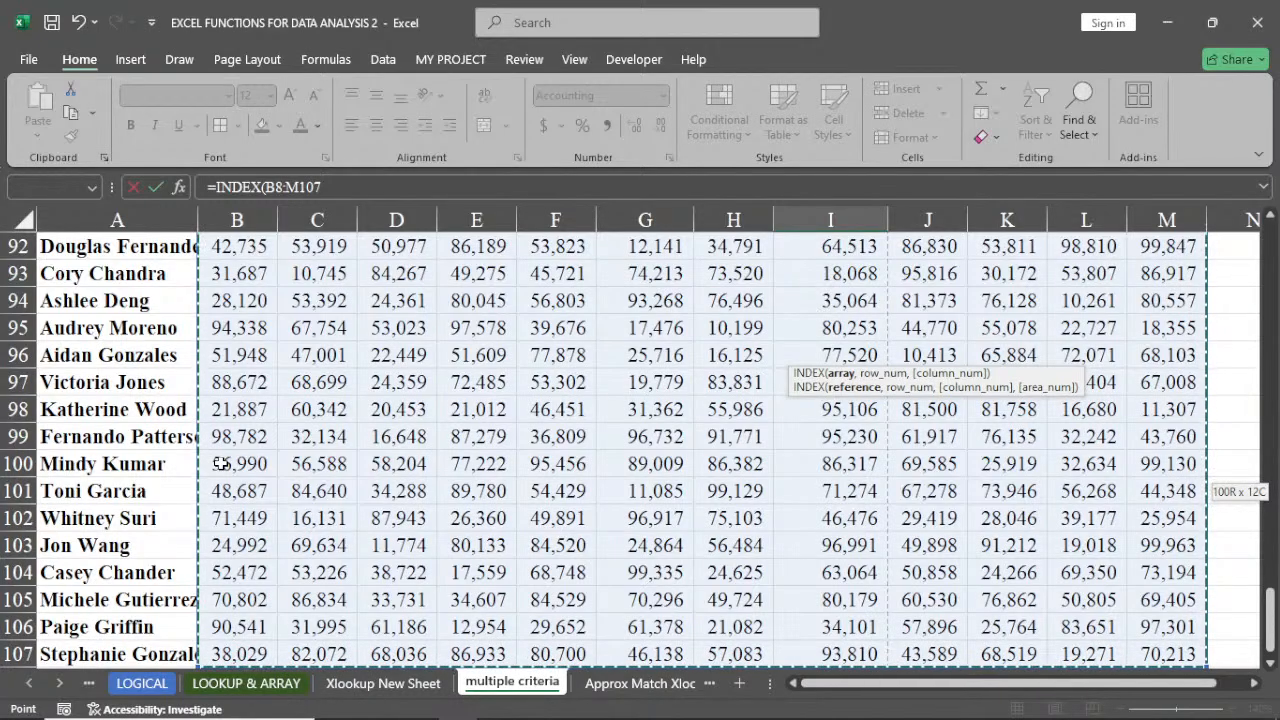
pyautogui.hotkey('ctrl', 'BackSpace')
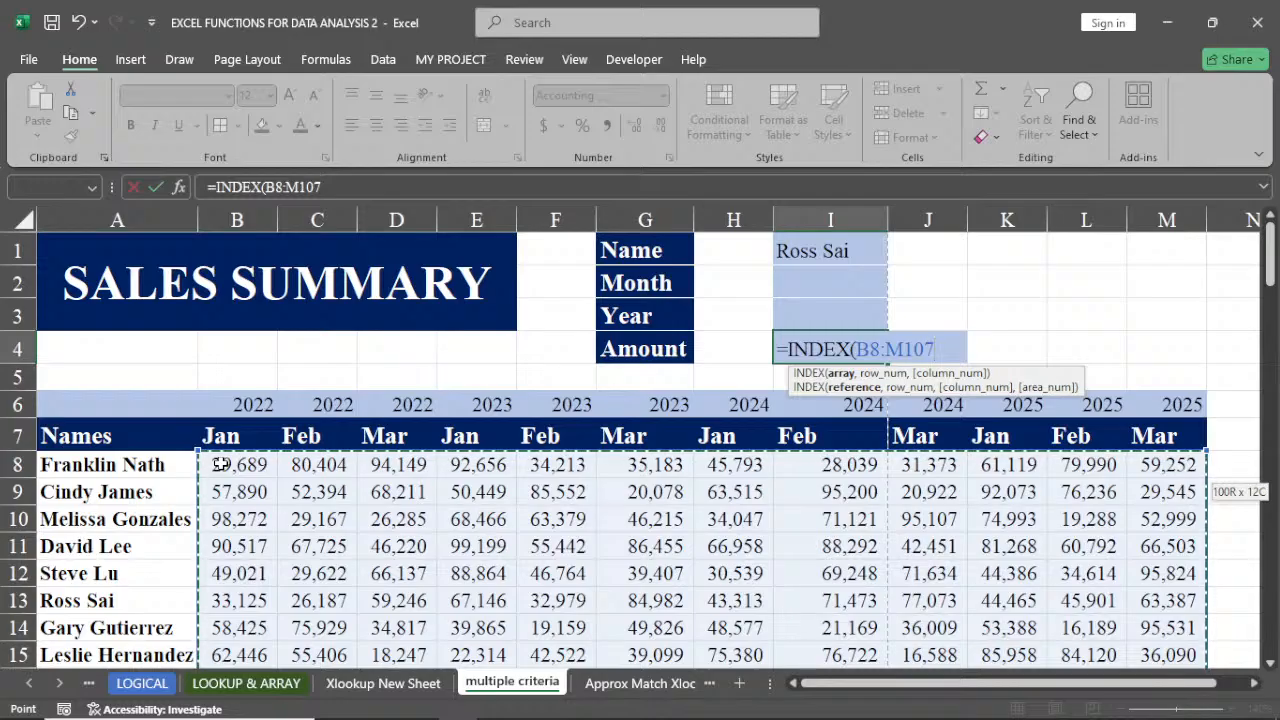
# Add MATCH(I1,A8:A107,0) as the INDEX row number, exact-matching the name in the names column
pyautogui.write(',')
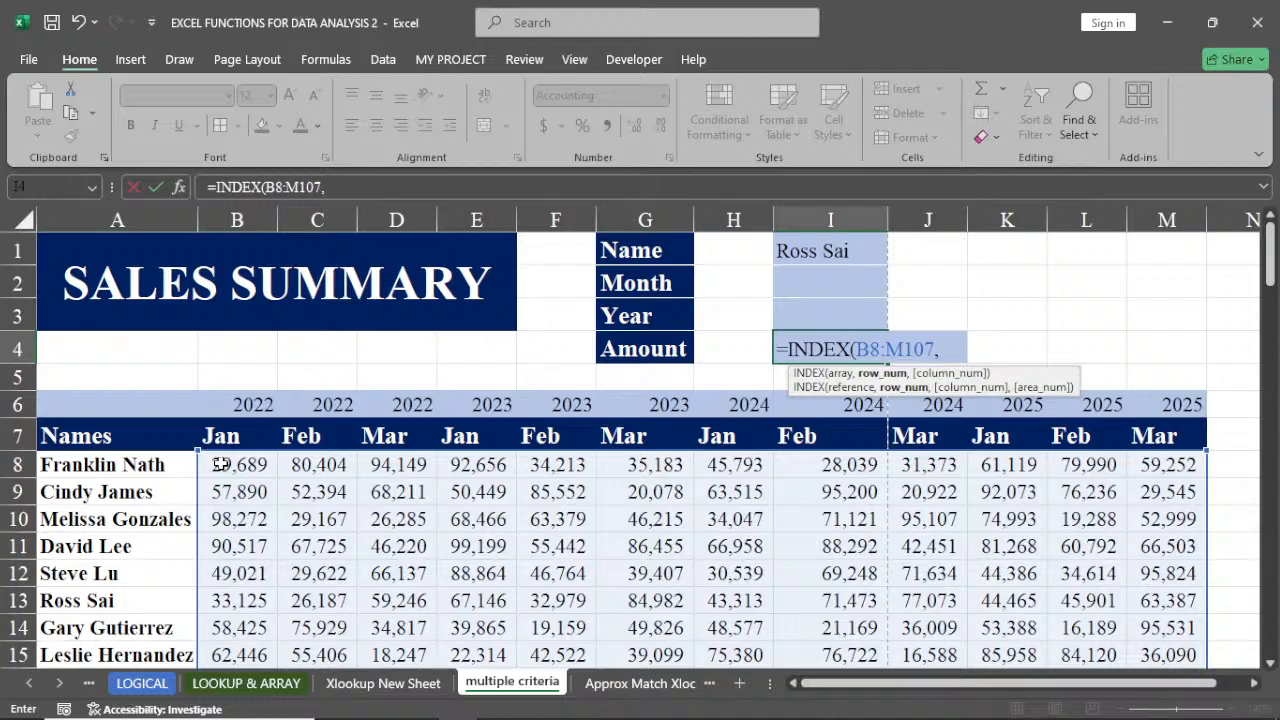
pyautogui.write(',mat')
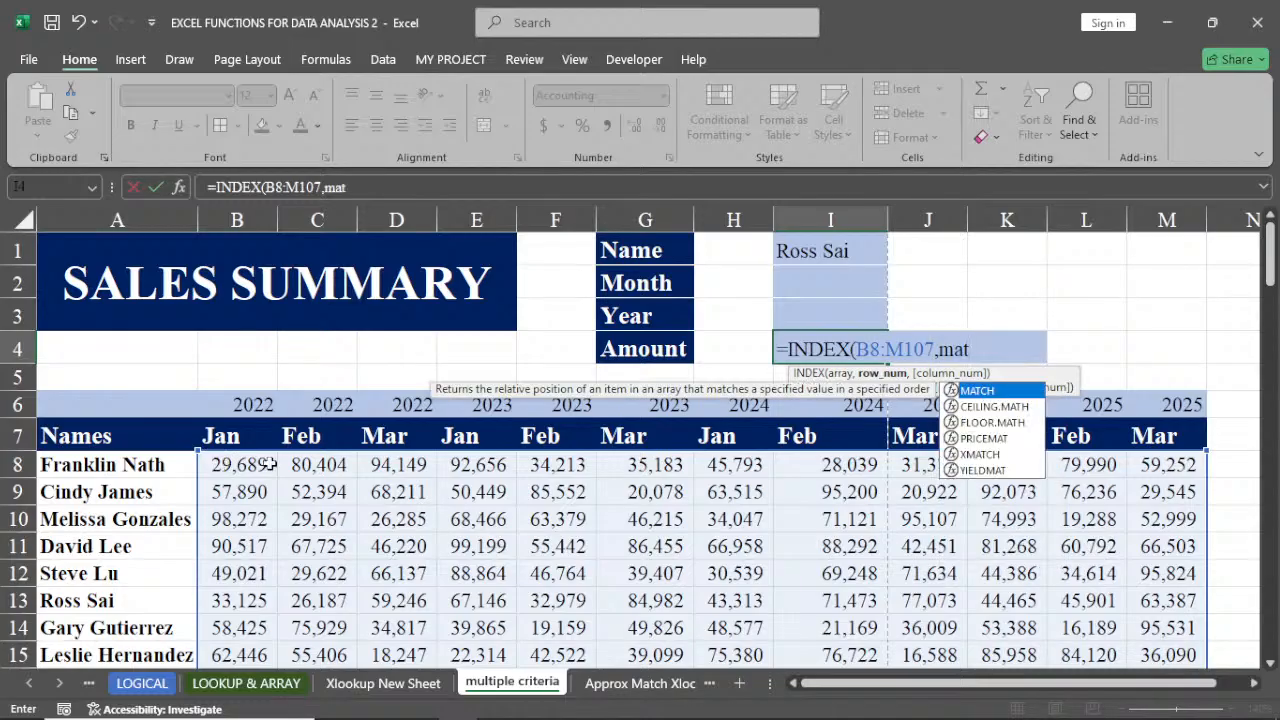
pyautogui.doubleClick(983, 390)
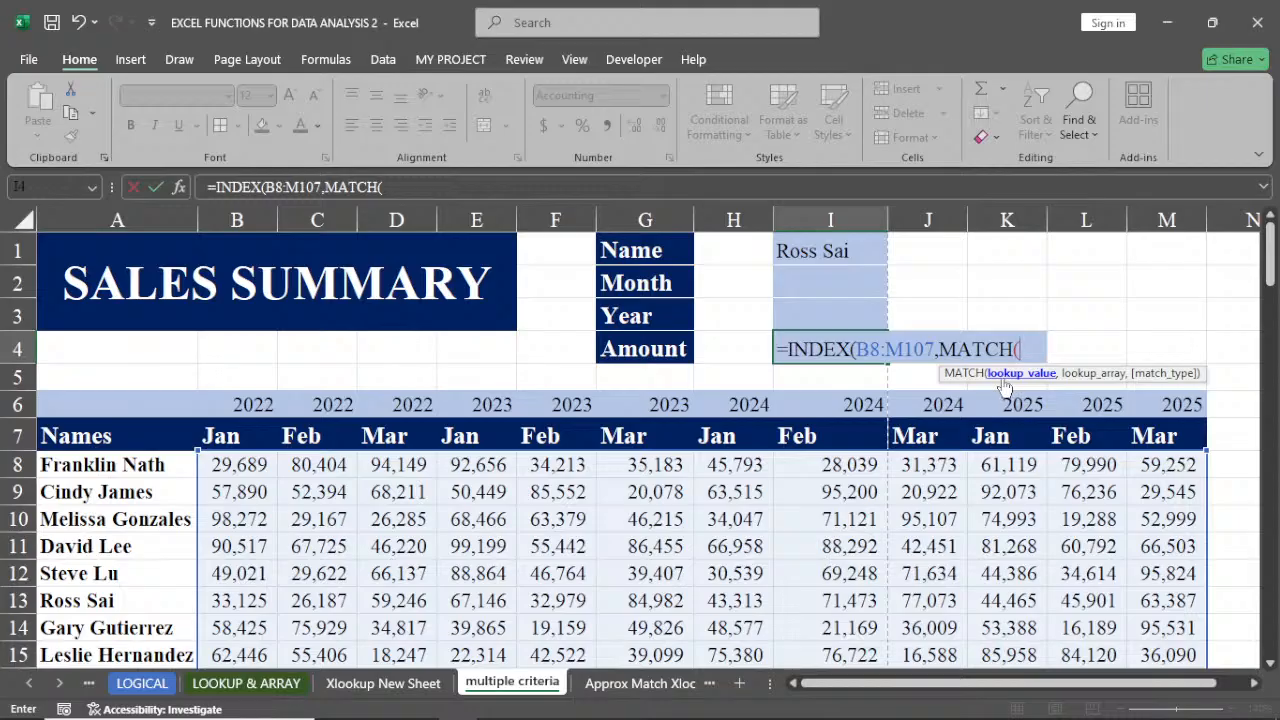
pyautogui.click(810, 250)
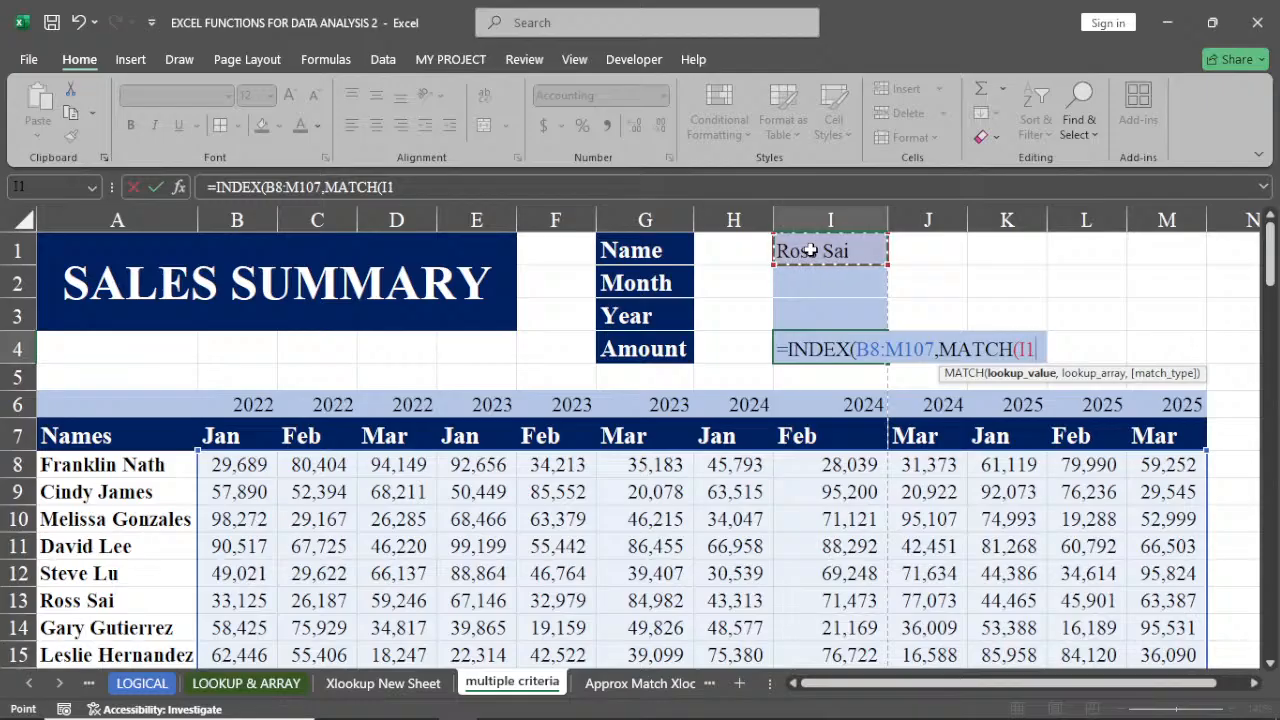
pyautogui.write(',')
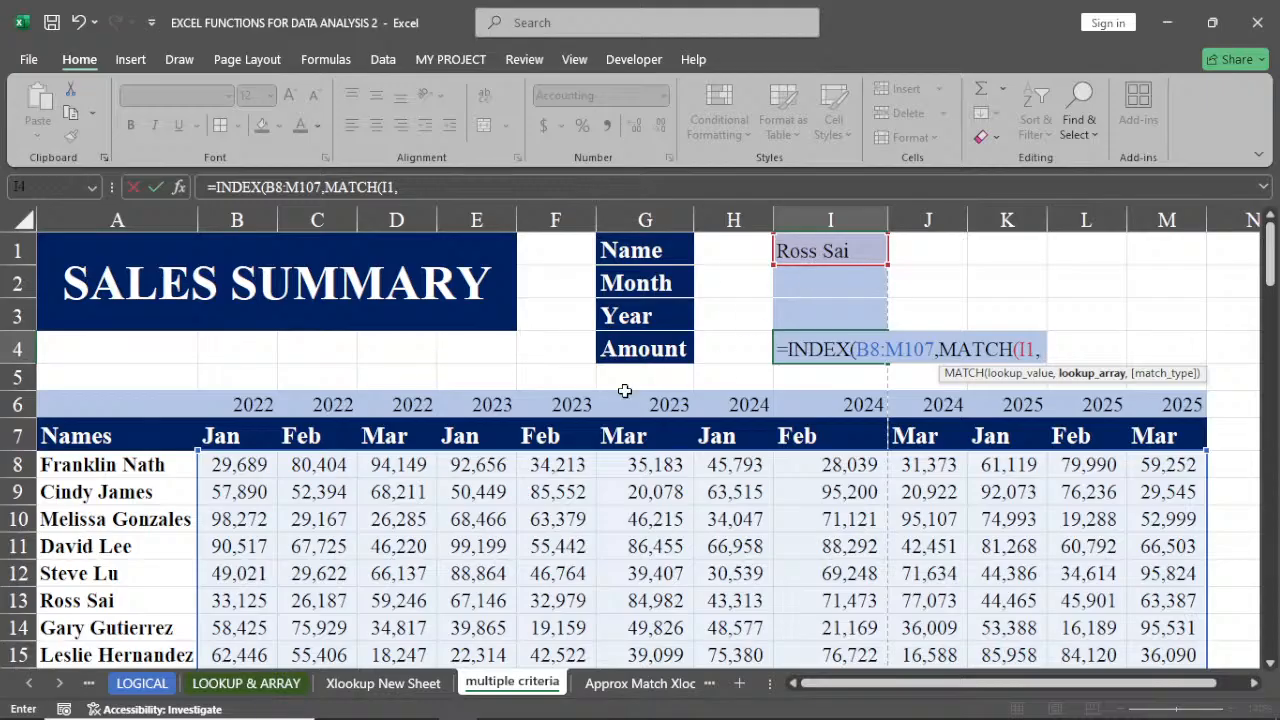
pyautogui.click(106, 465)
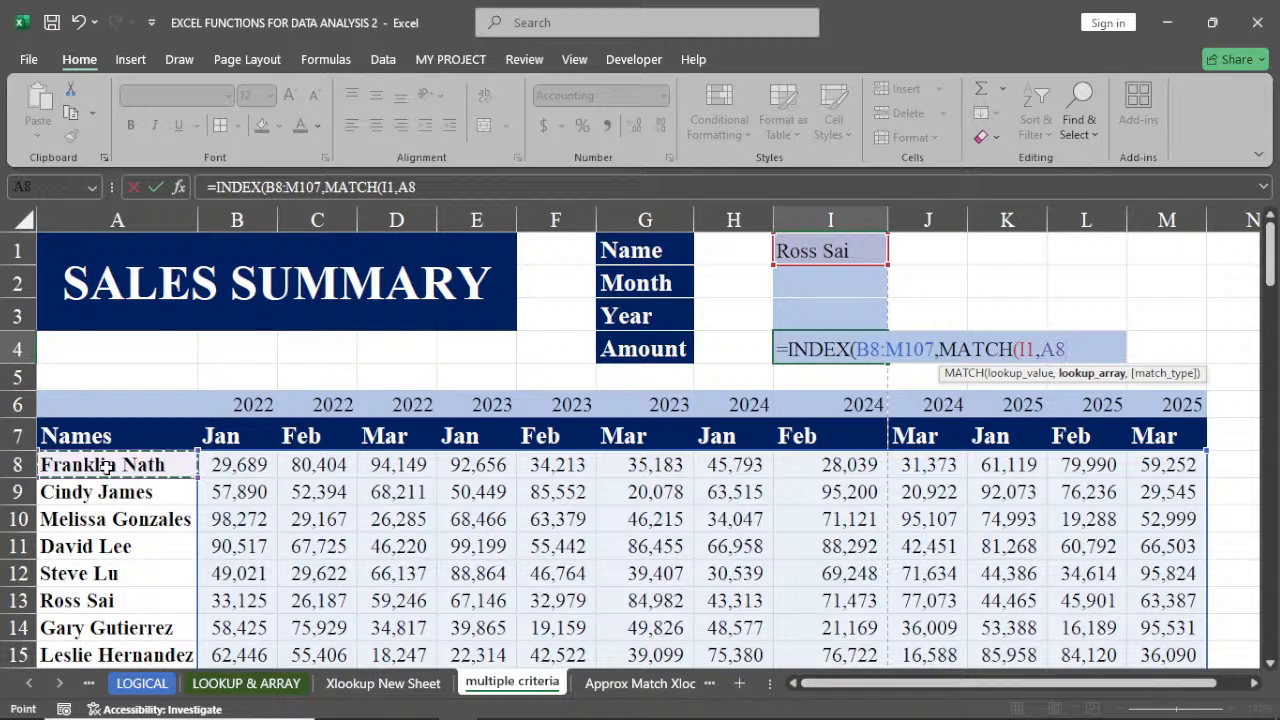
pyautogui.hotkey('ctrl', 'shift', 'Down')
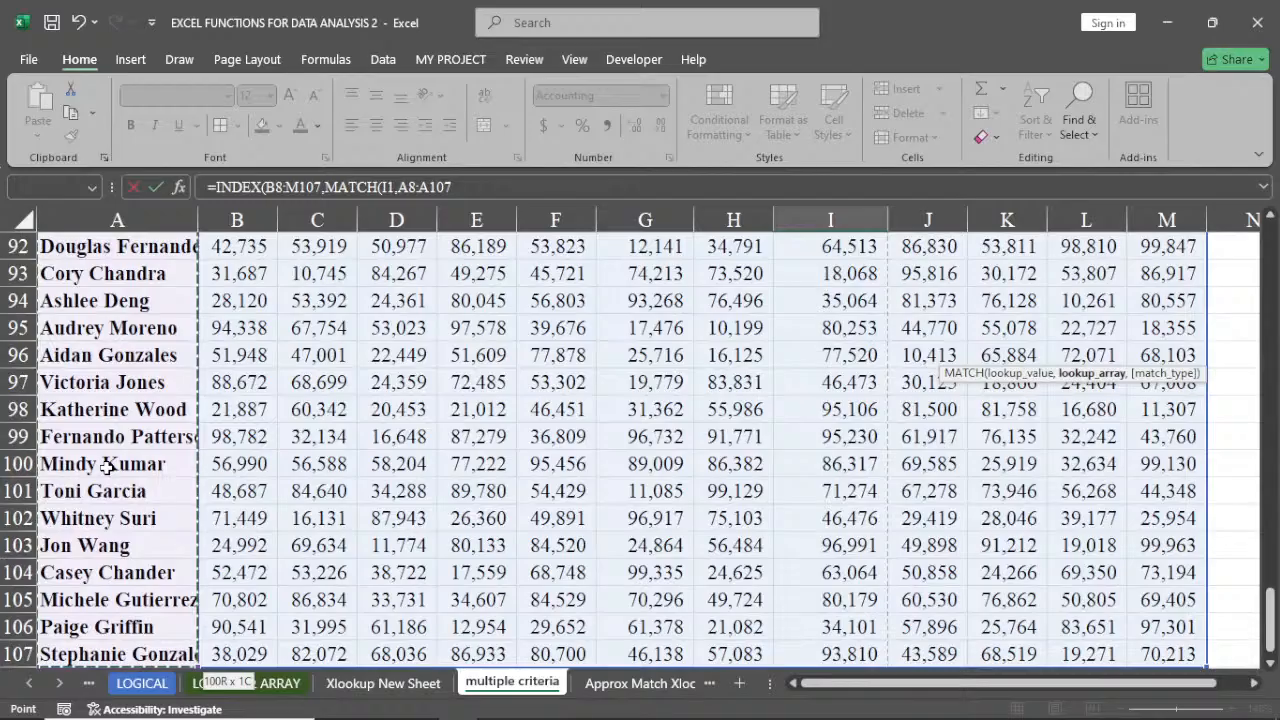
pyautogui.hotkey('ctrl', 'BackSpace')
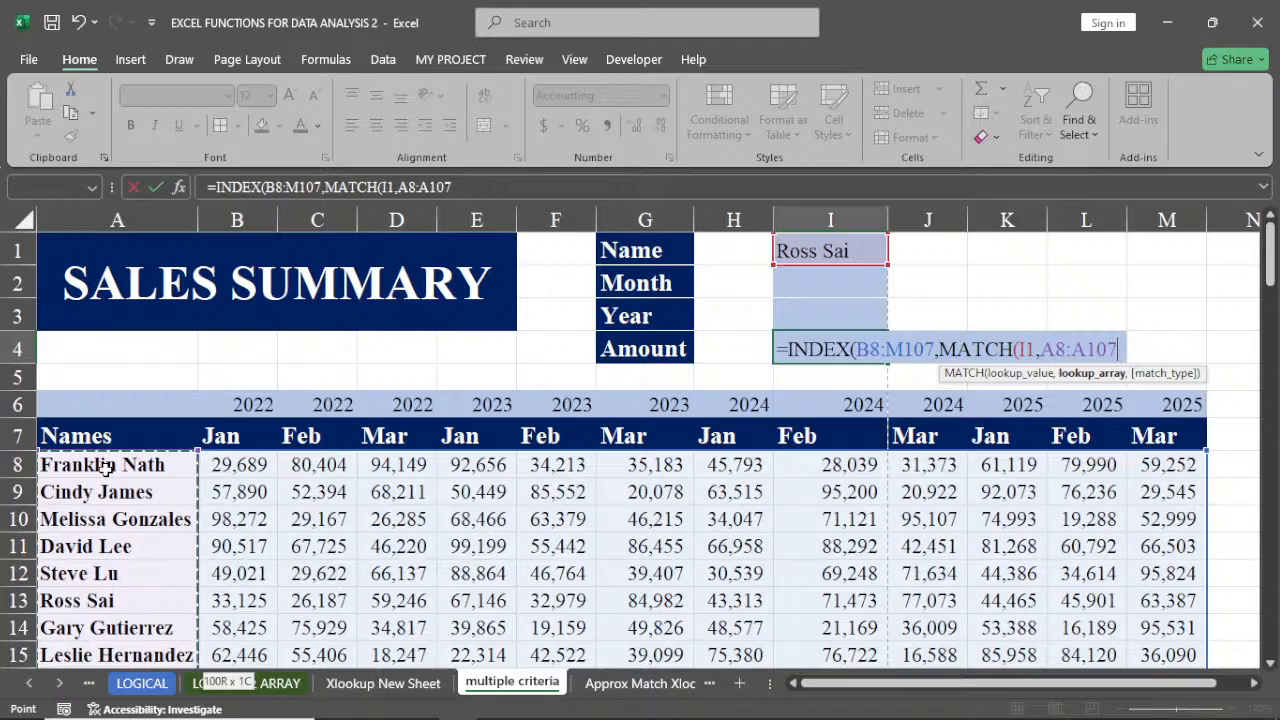
pyautogui.write(',')
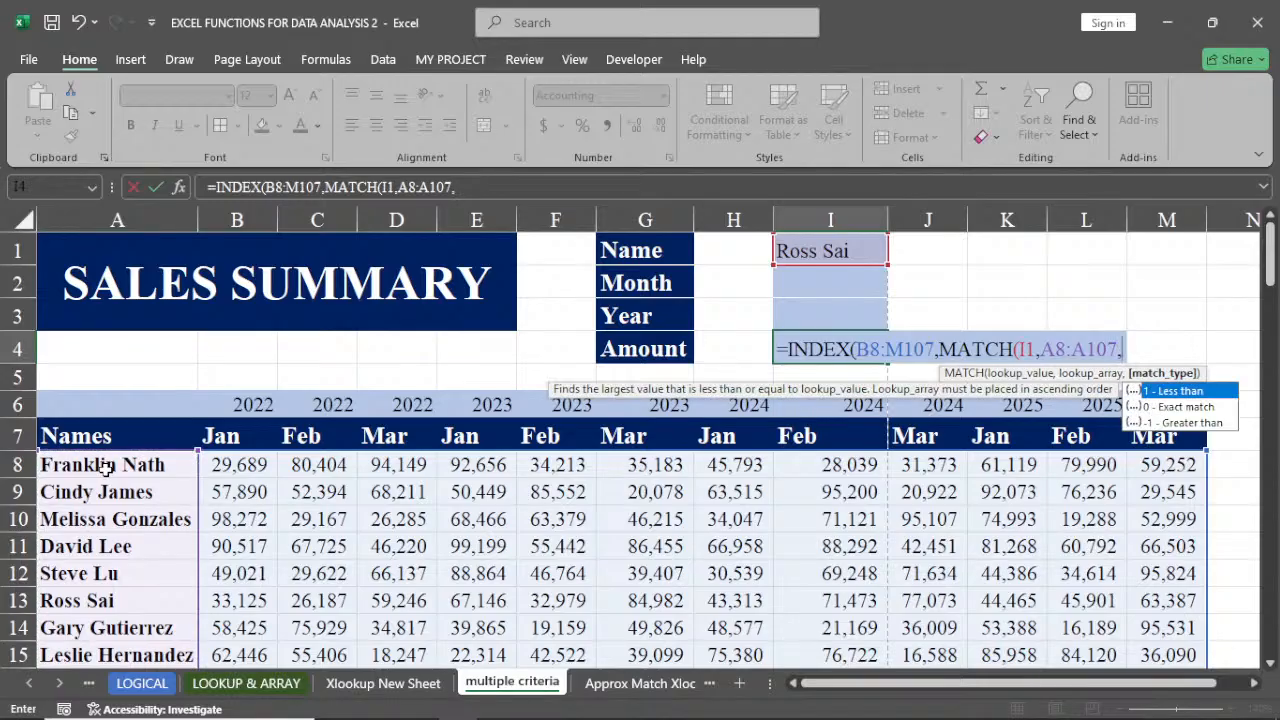
pyautogui.write('0')
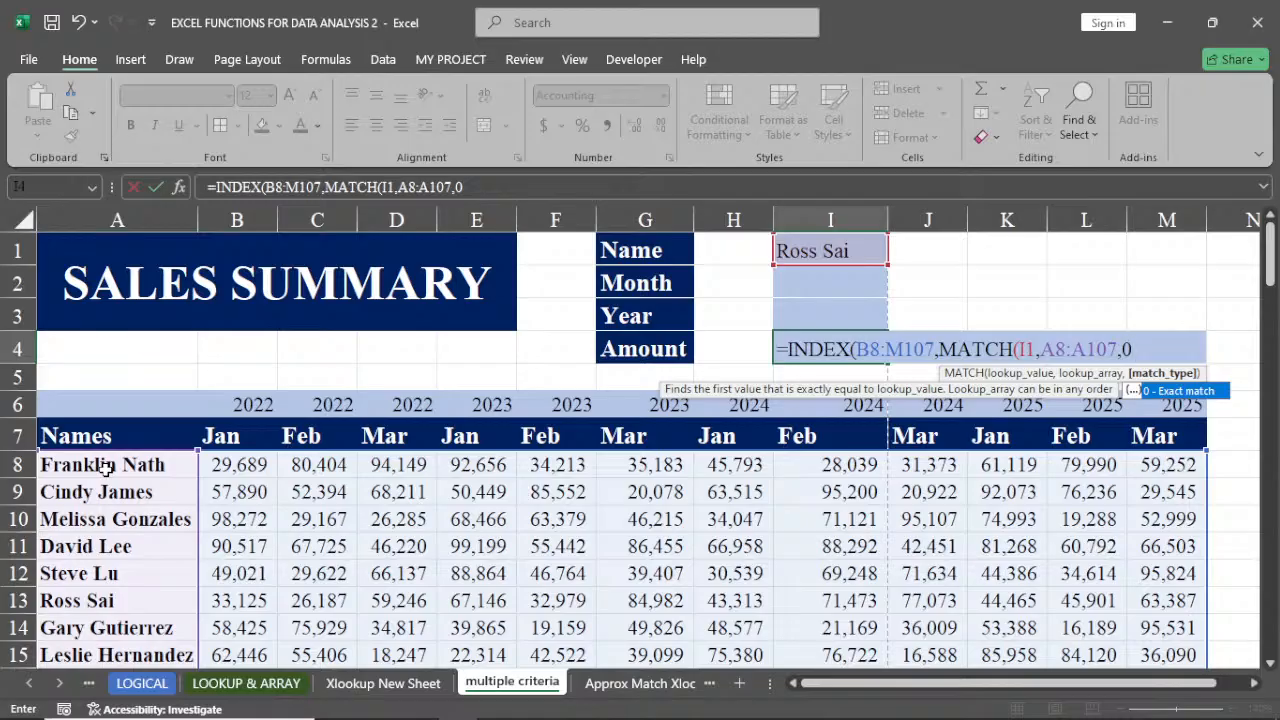
pyautogui.write(')')
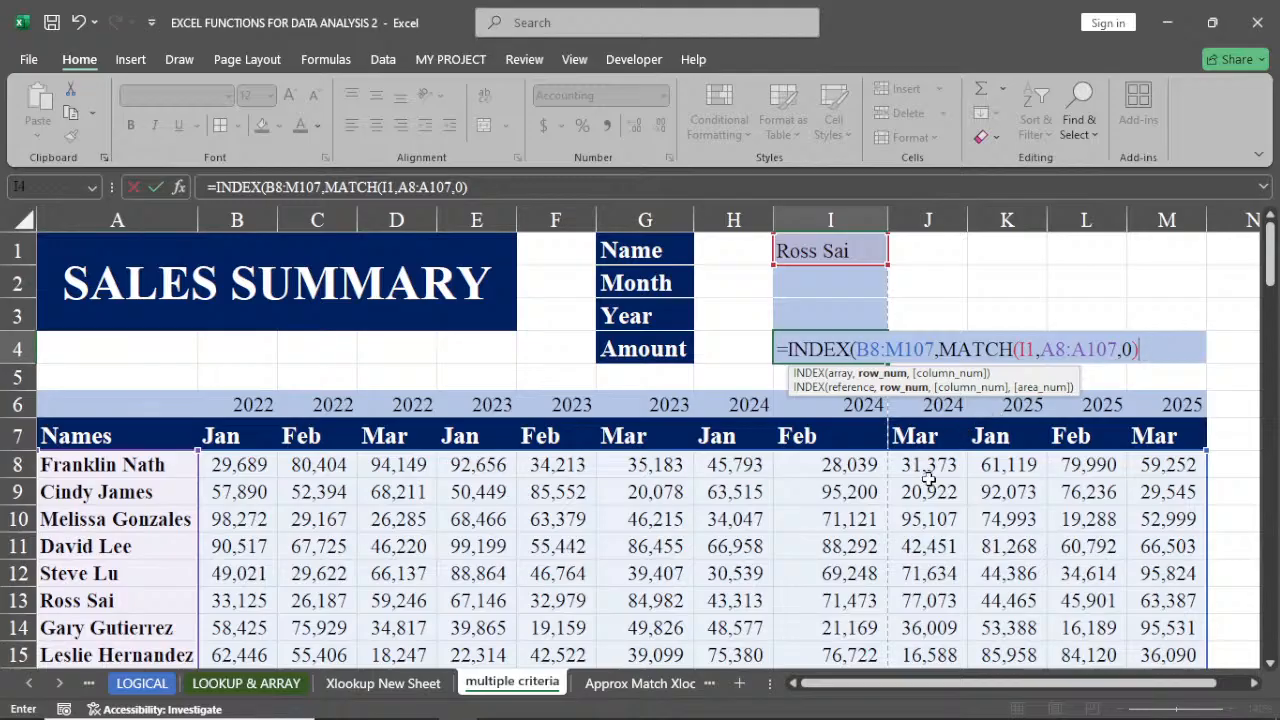
# Start a second MATCH as the INDEX column argument, using the Month cell I2 as its lookup value
pyautogui.write('ma')
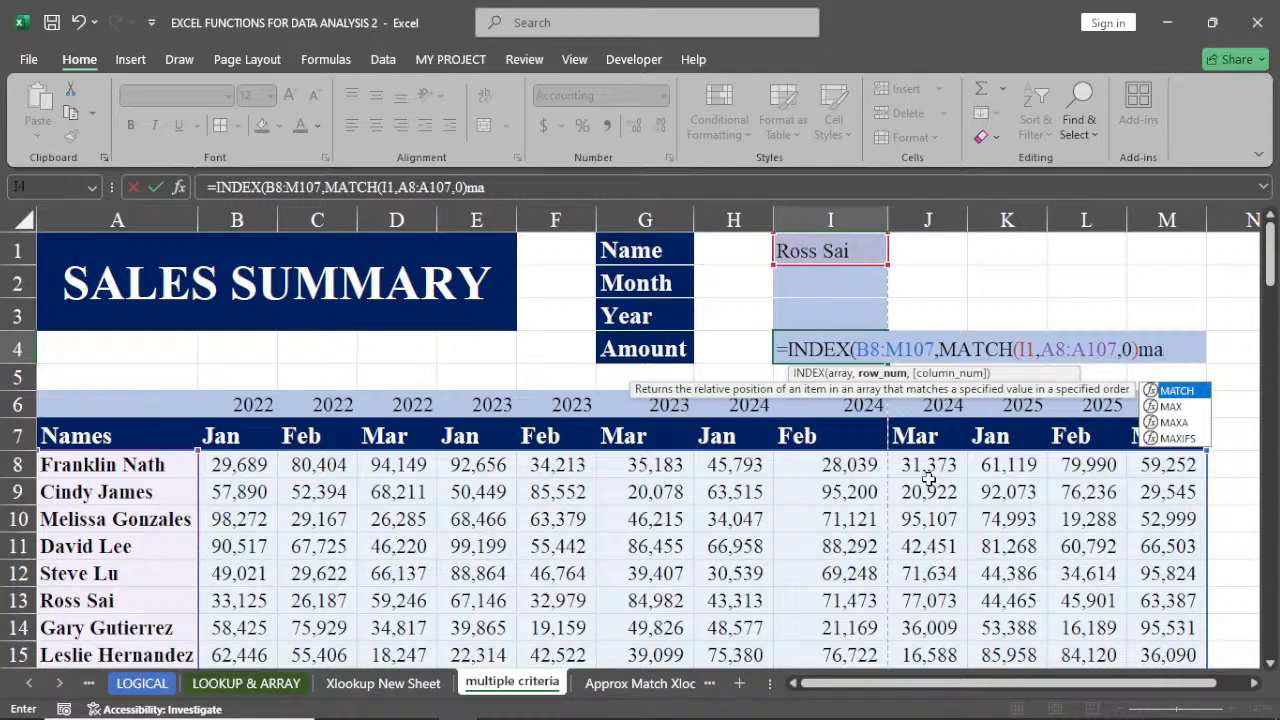
pyautogui.press('BackSpace')
pyautogui.press('BackSpace')
pyautogui.write(',')
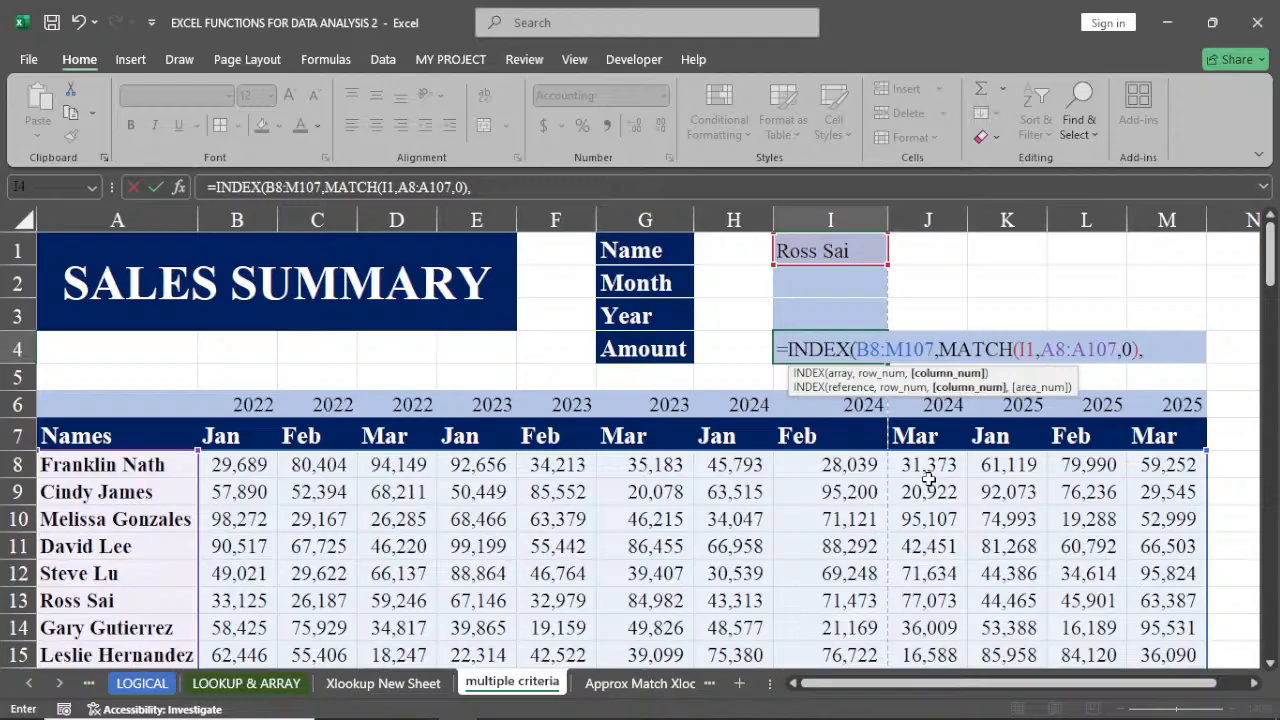
pyautogui.write('ma')
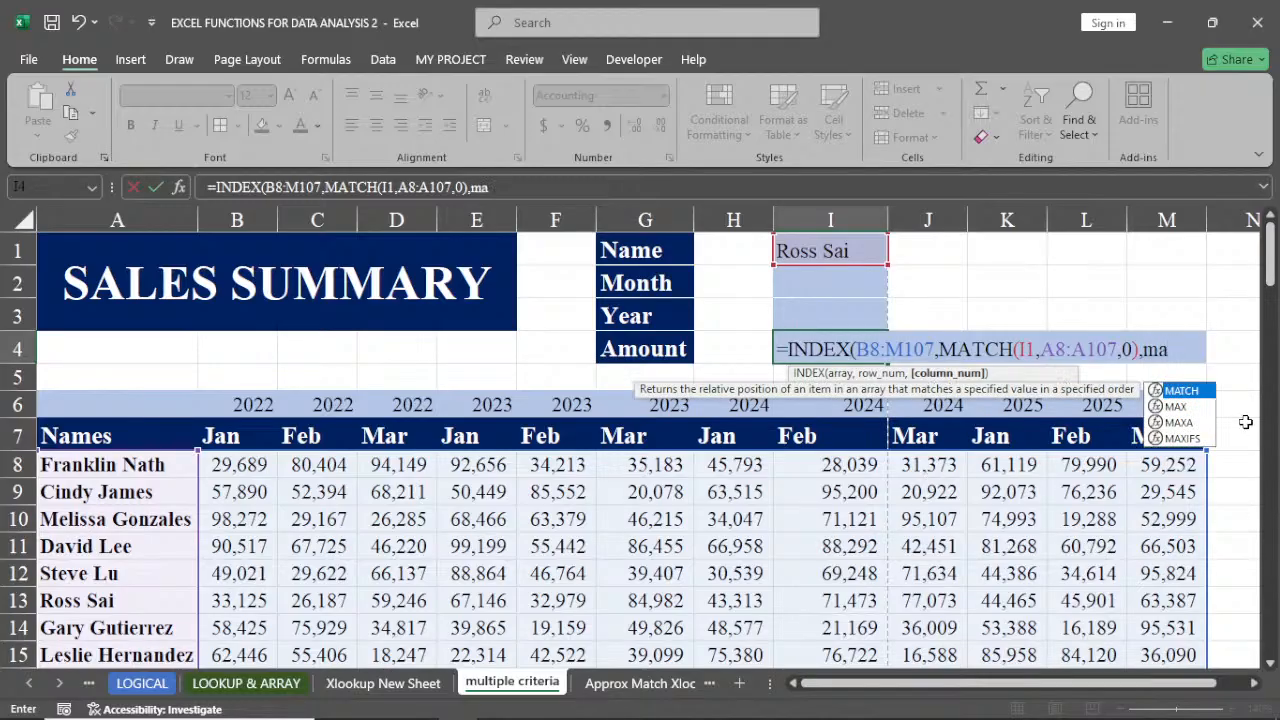
pyautogui.doubleClick(1183, 391)
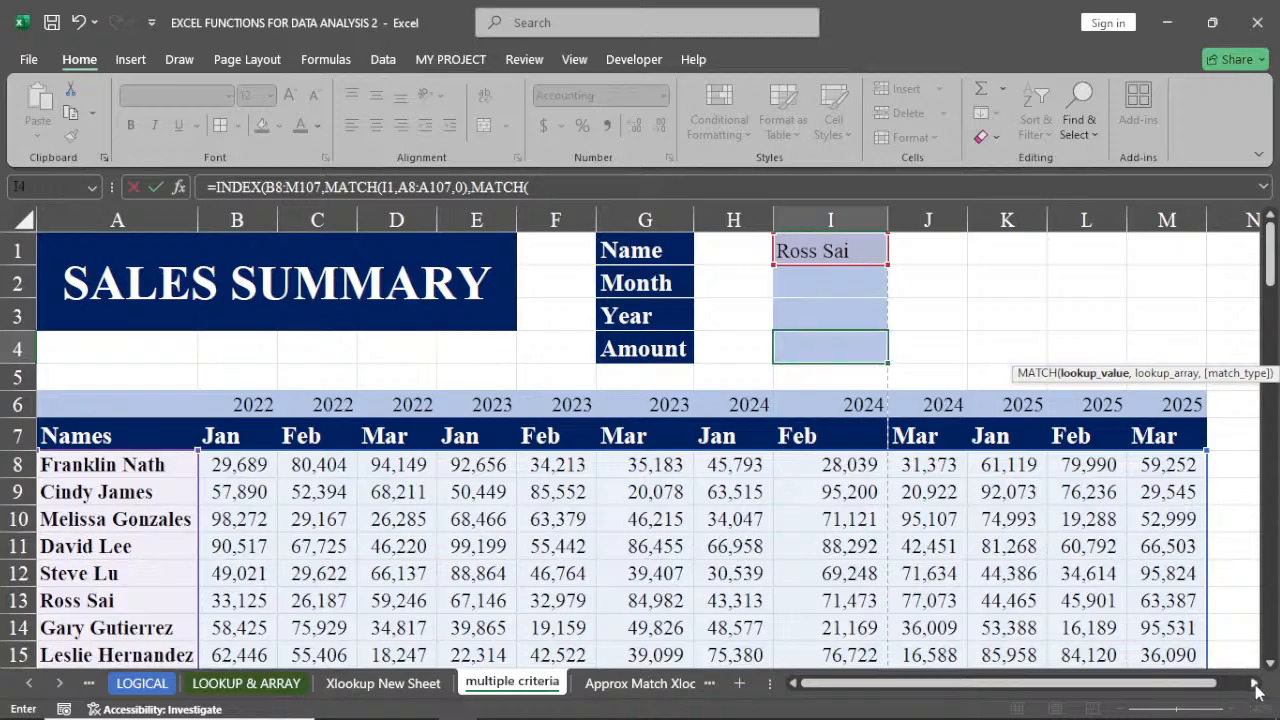
pyautogui.click(1256, 683)
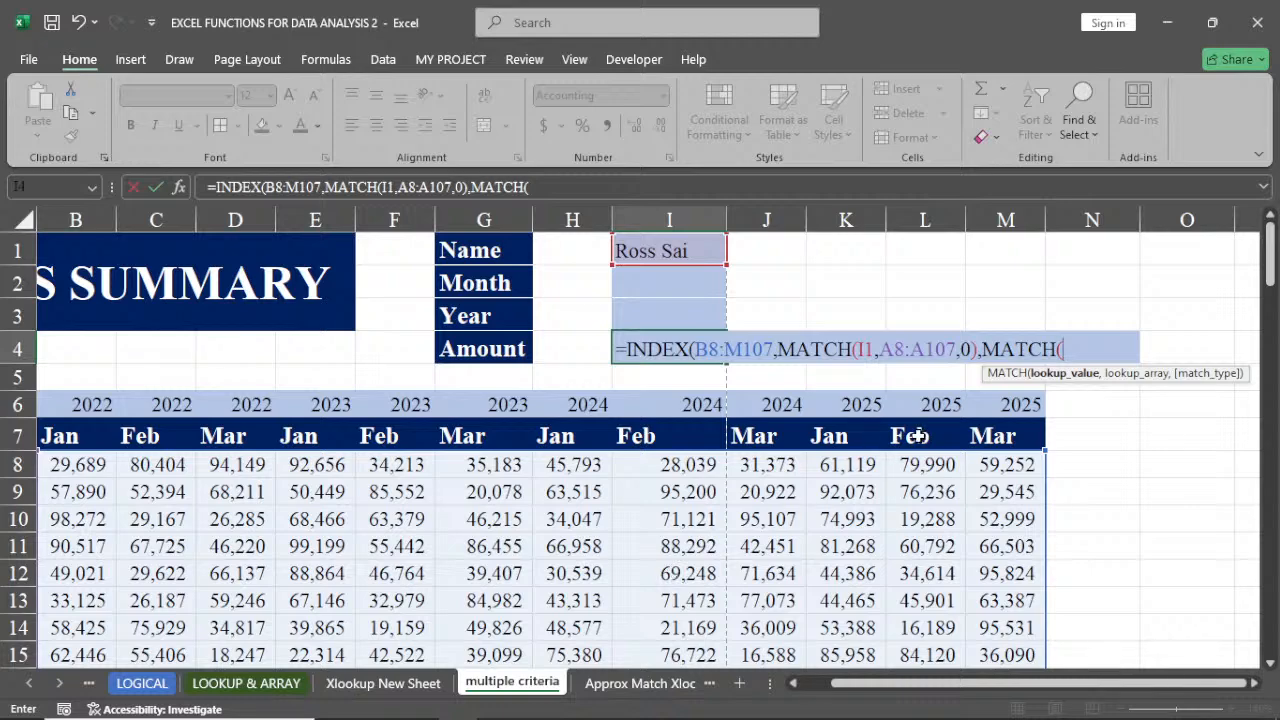
pyautogui.click(797, 683)
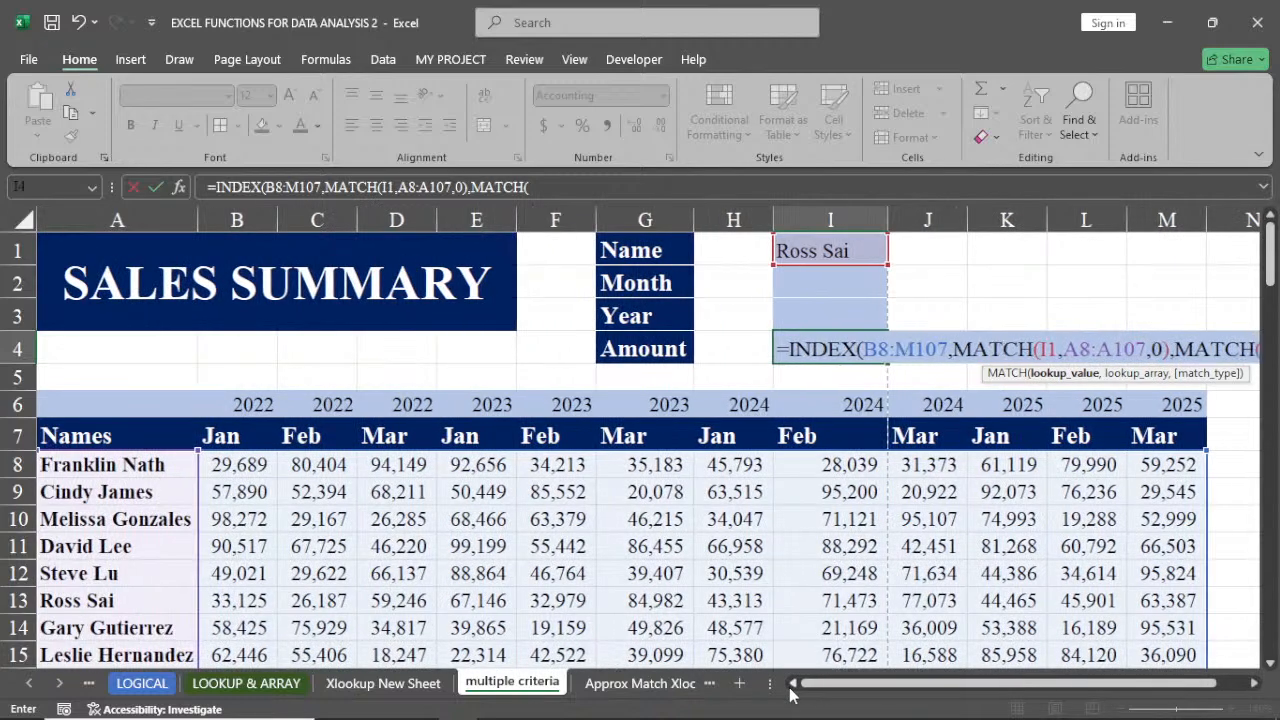
pyautogui.click(1254, 684)
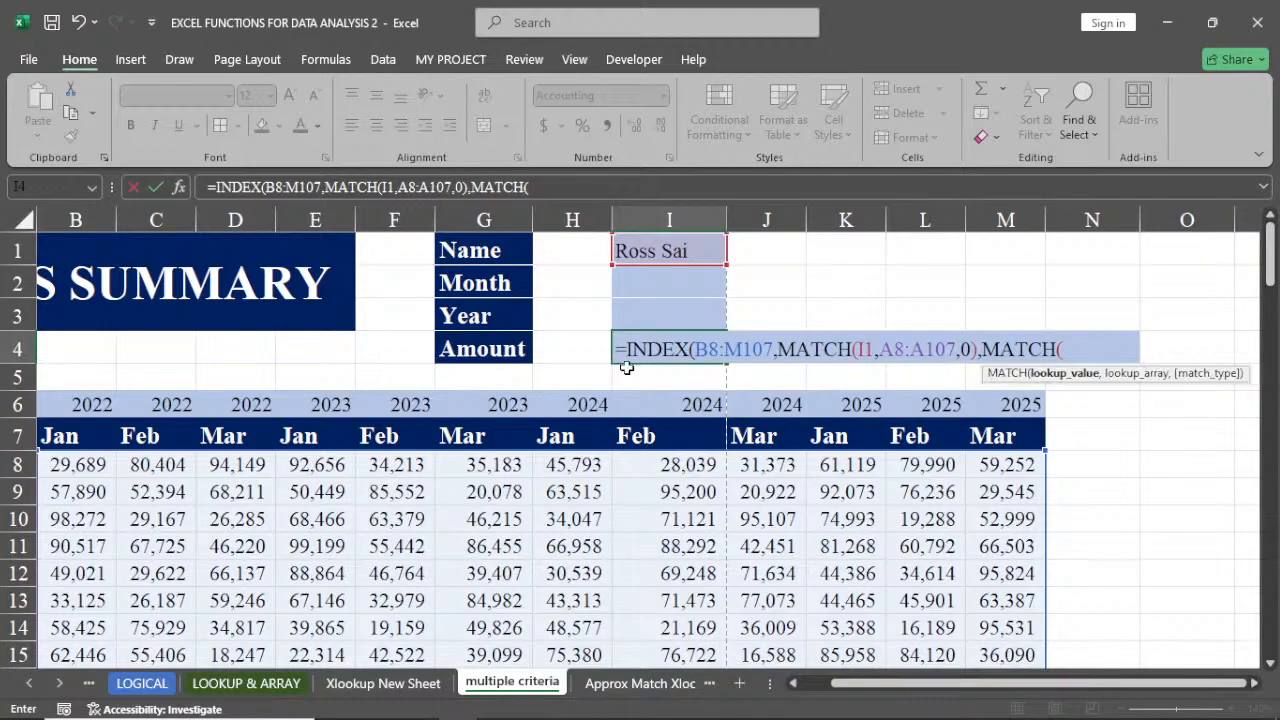
pyautogui.click(656, 284)
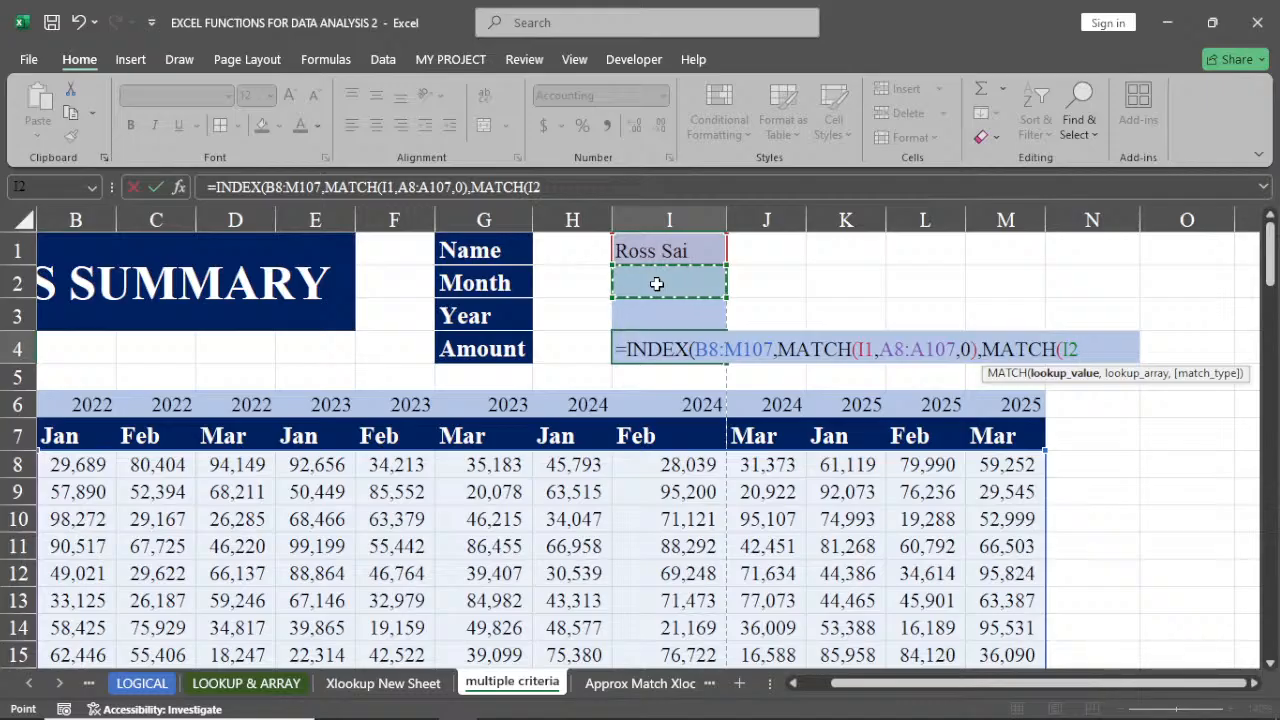
pyautogui.write(',')
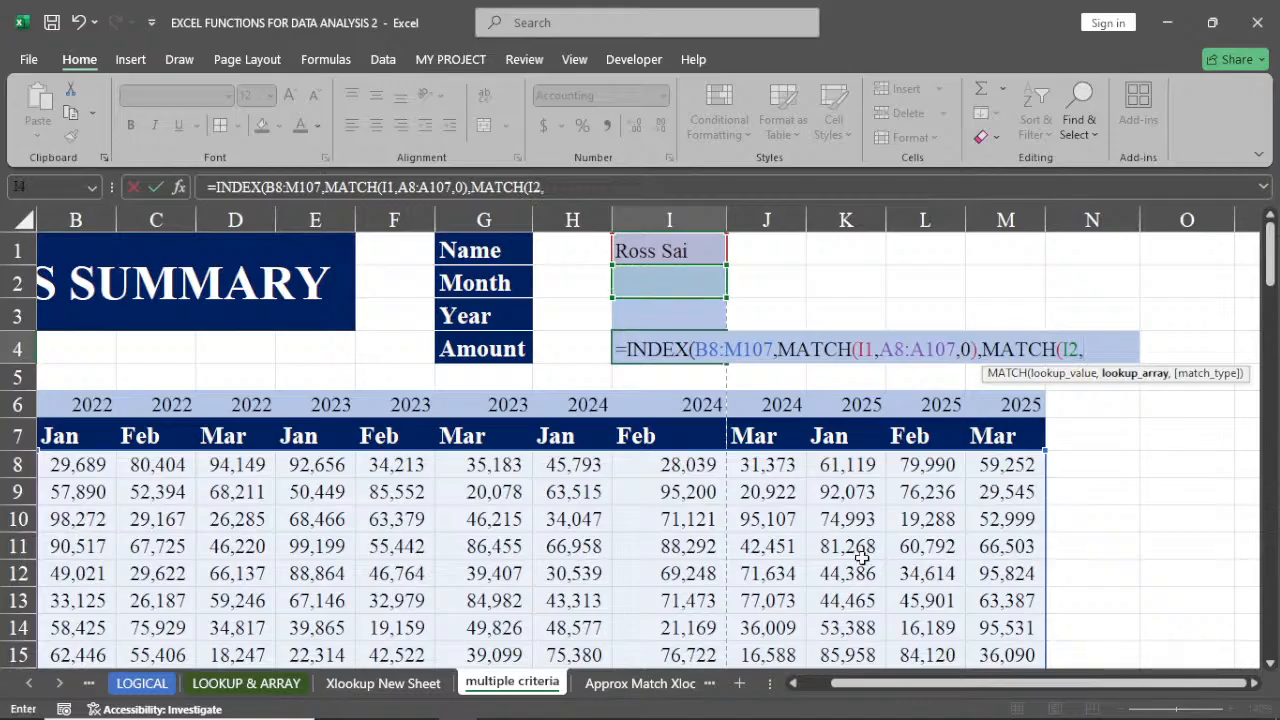
# Complete the column MATCH with the month headers B7:M7 as lookup array and exact match 0, then enter the formula
pyautogui.click(791, 684)
pyautogui.click(791, 684)
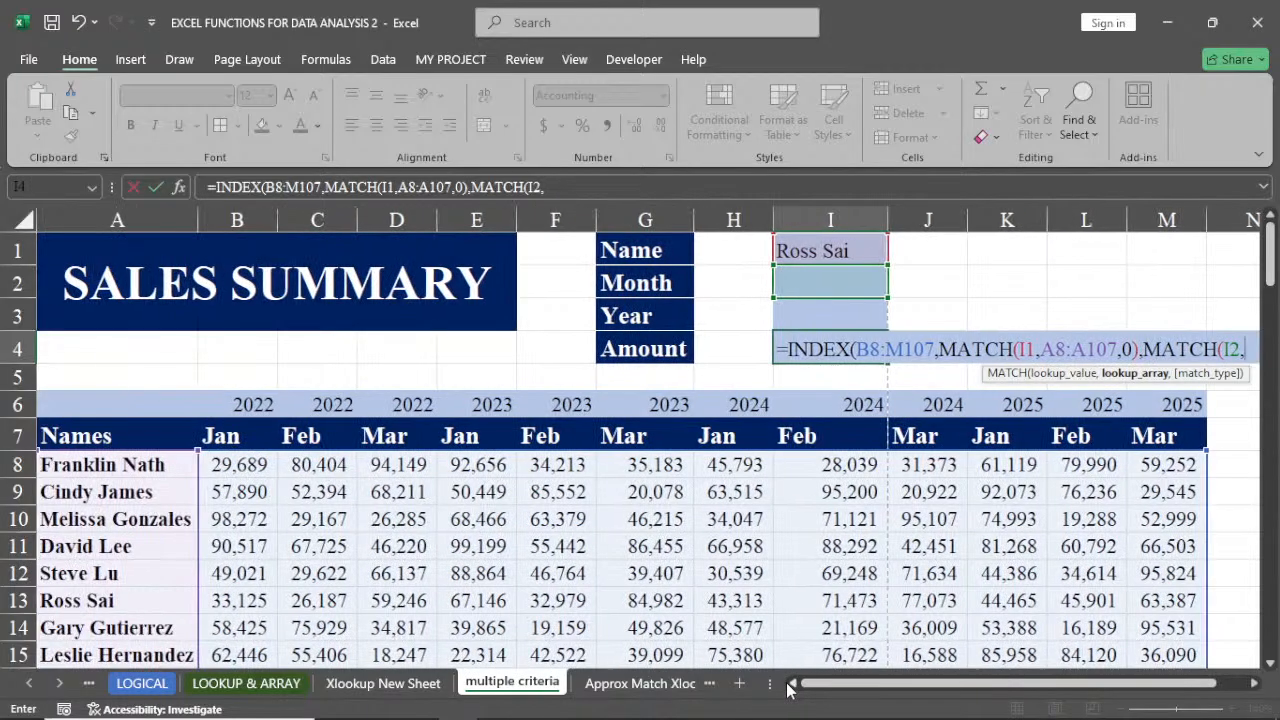
pyautogui.moveTo(221, 436); pyautogui.dragTo(1138, 436)
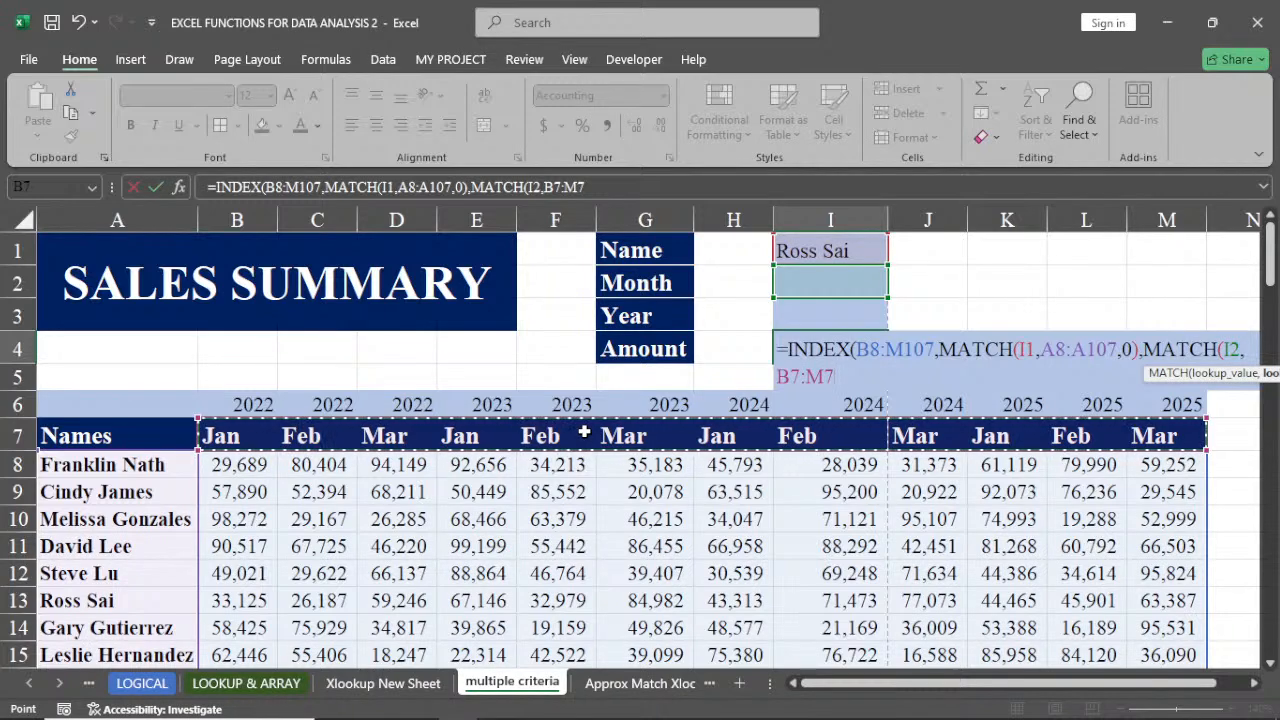
pyautogui.write(',')
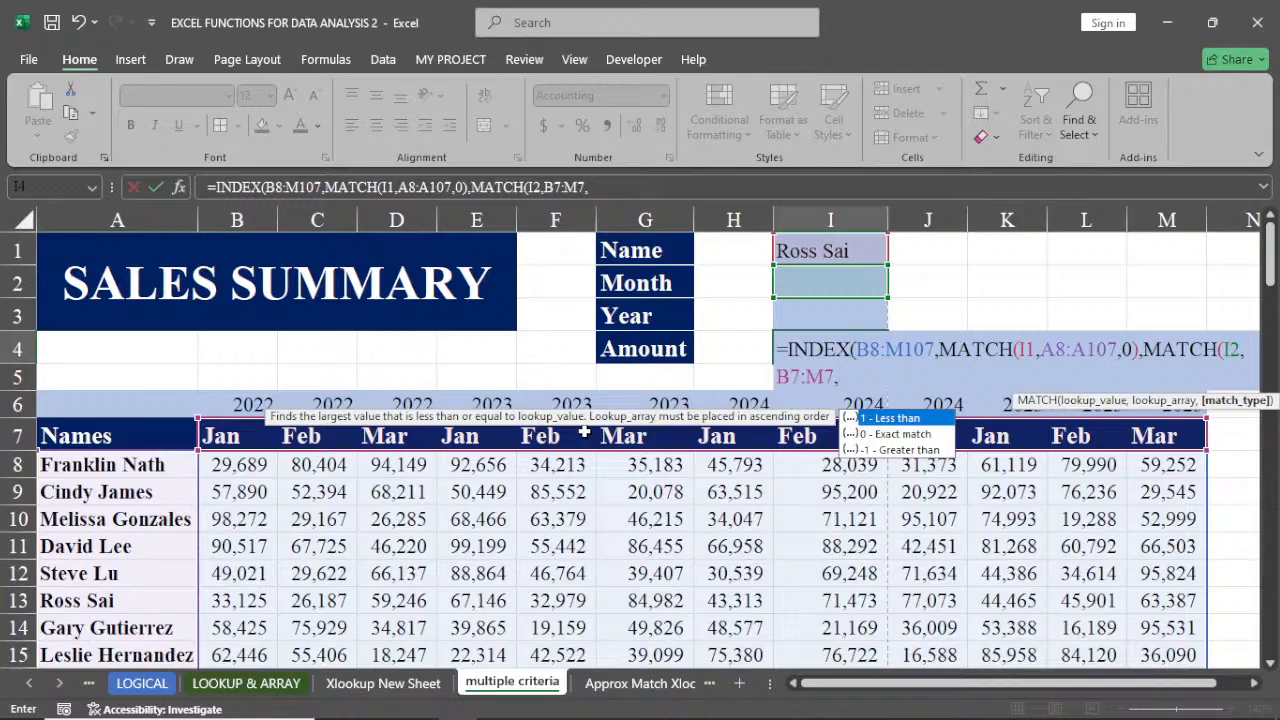
pyautogui.write('0')
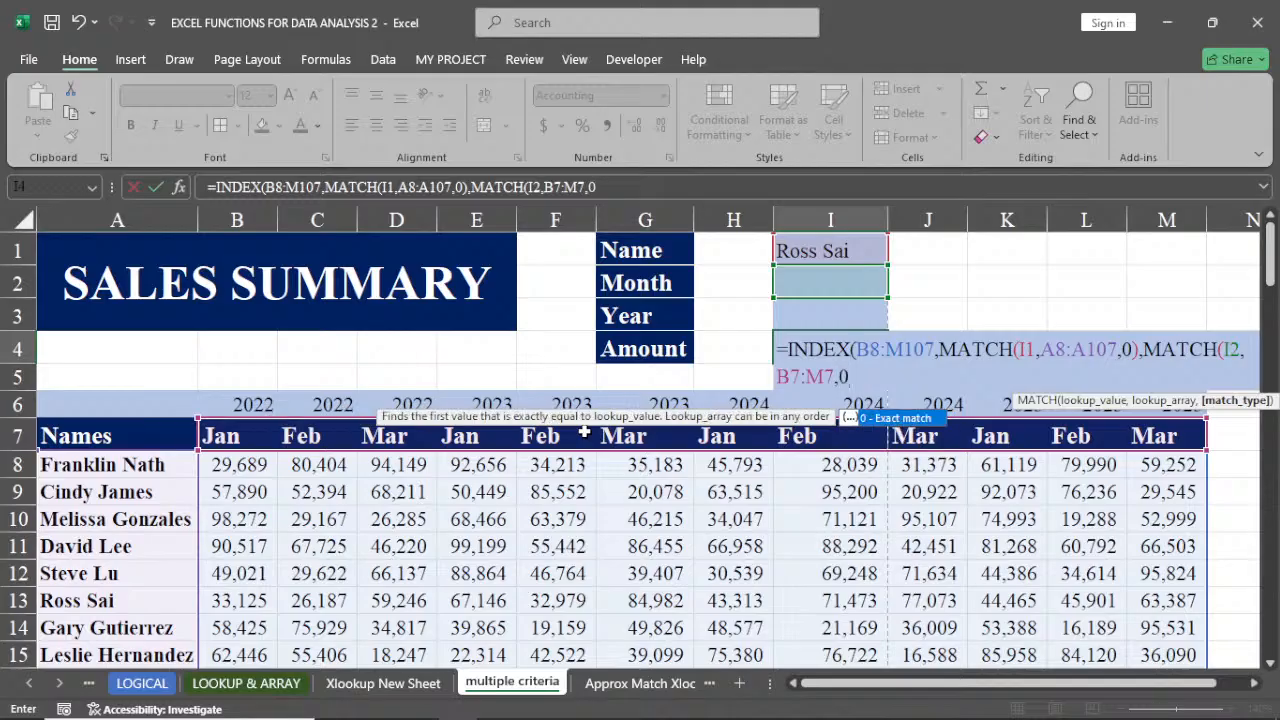
pyautogui.write(')')
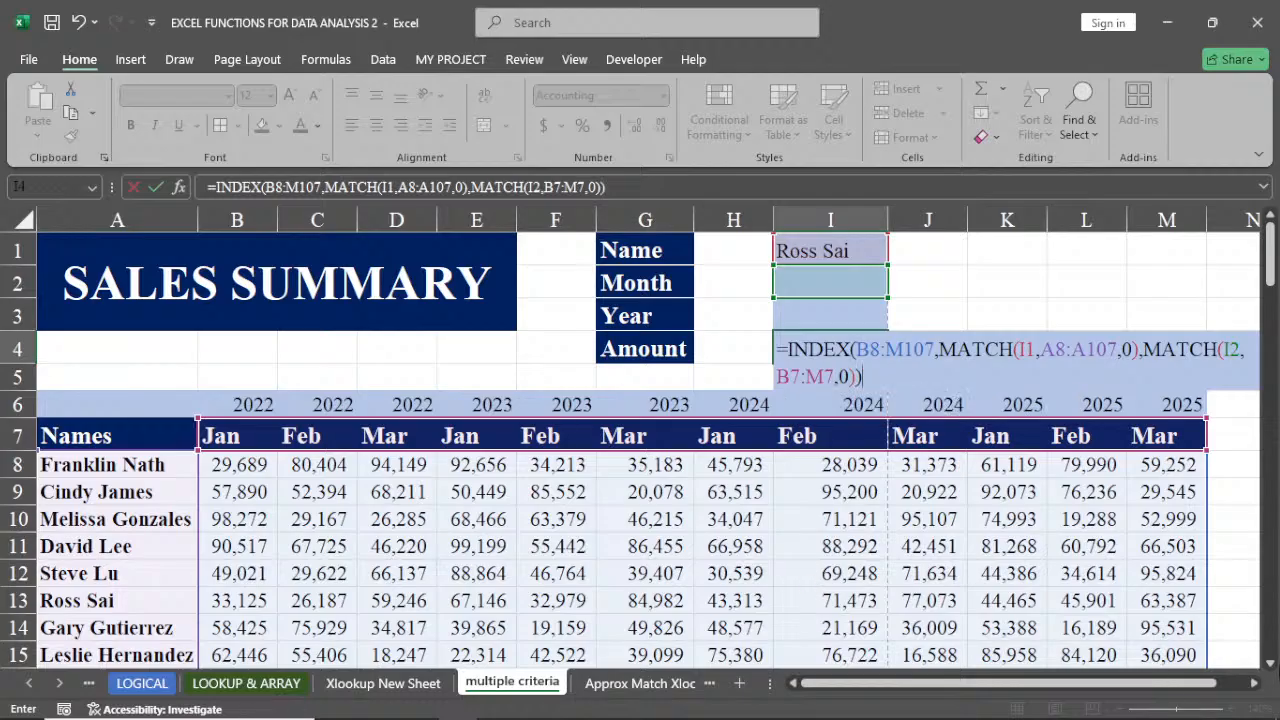
pyautogui.click(1255, 688)
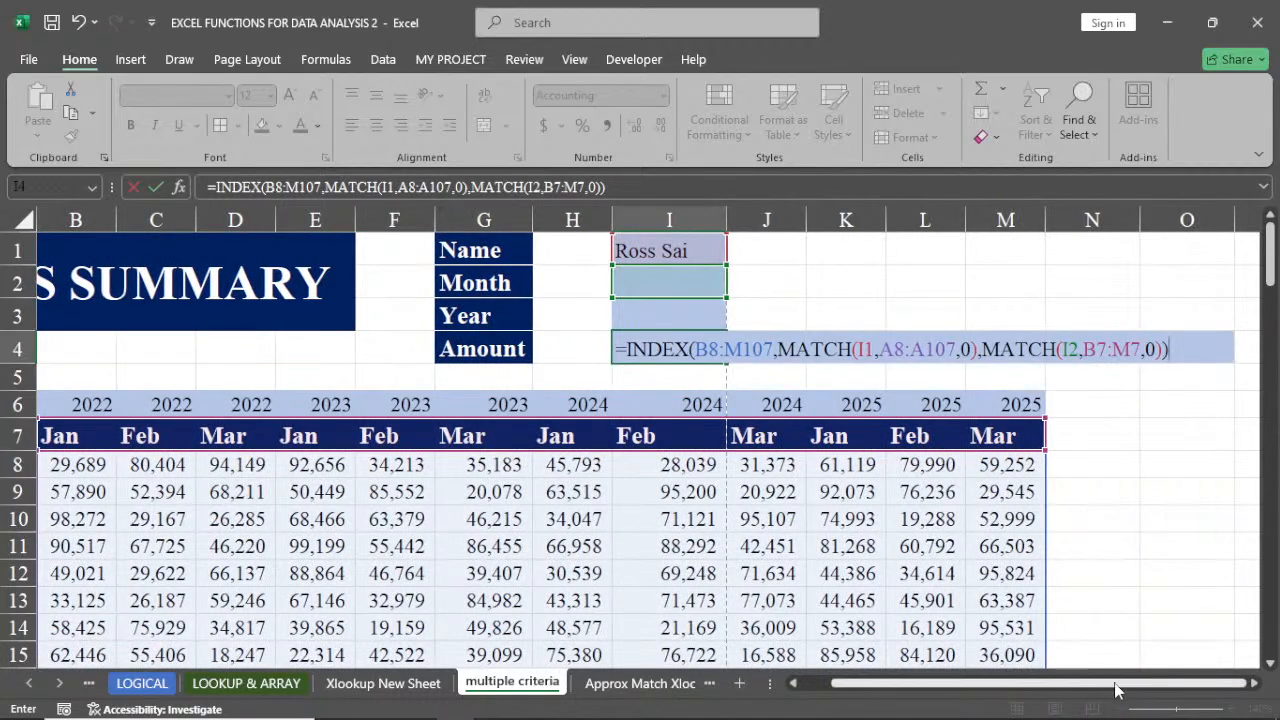
pyautogui.moveTo(1120, 686); pyautogui.dragTo(1073, 686)
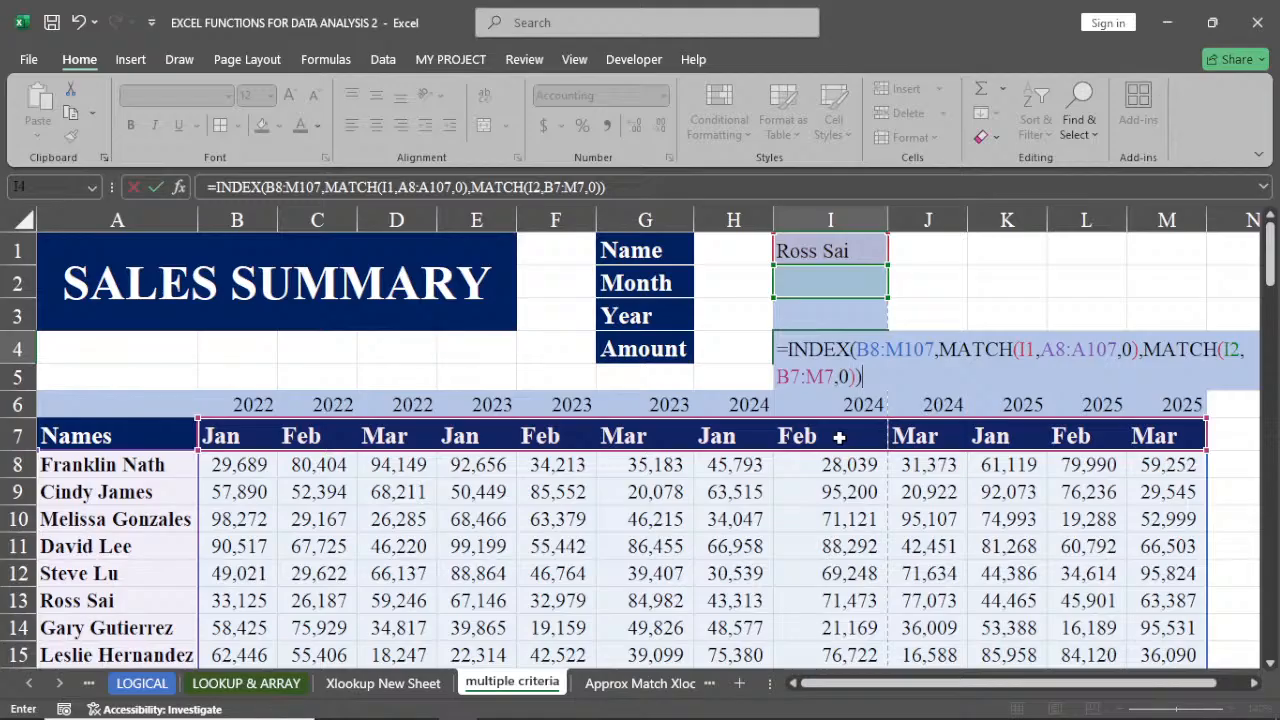
pyautogui.press('Return')
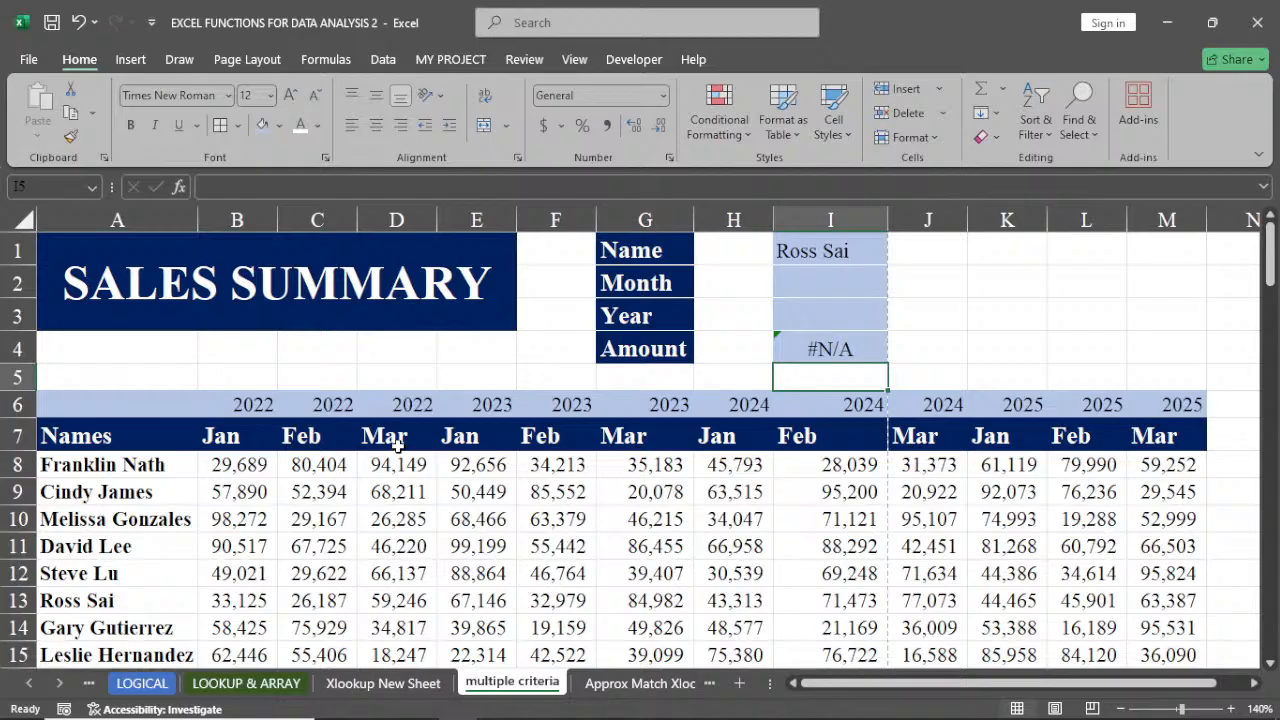
# Enter mar as the month in the Month cell I2
pyautogui.click(821, 276)
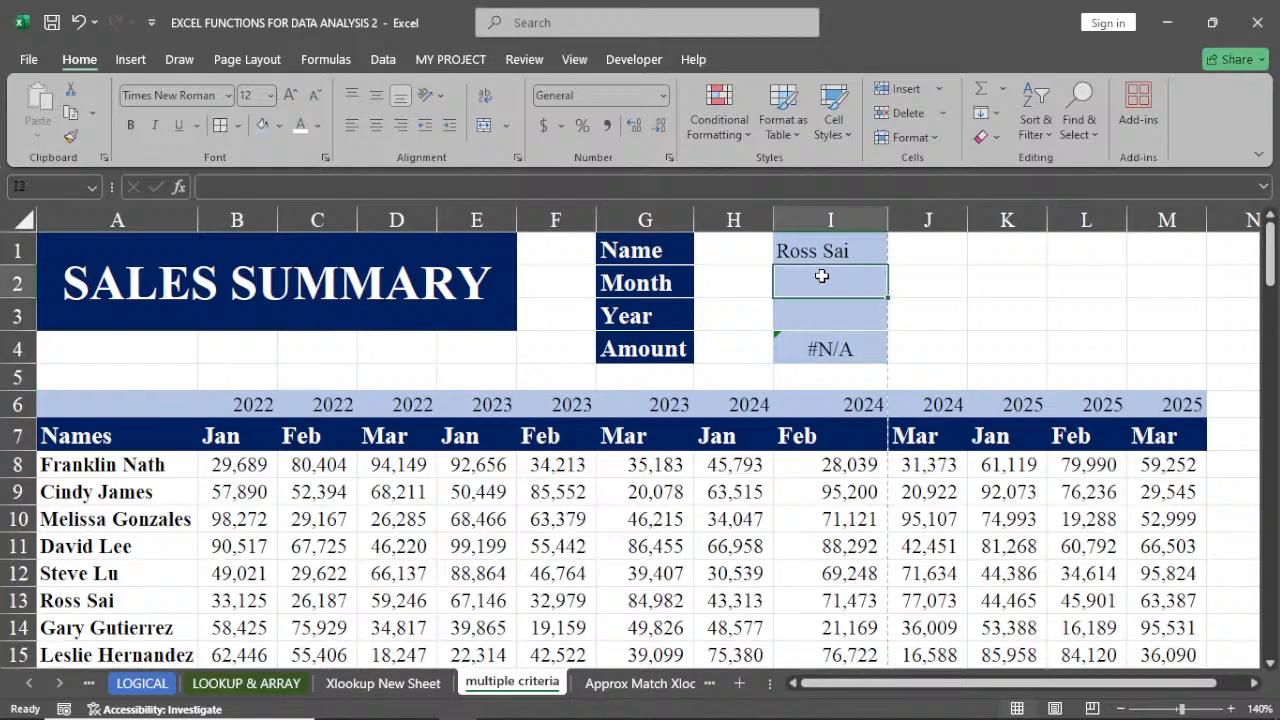
pyautogui.write('mar')
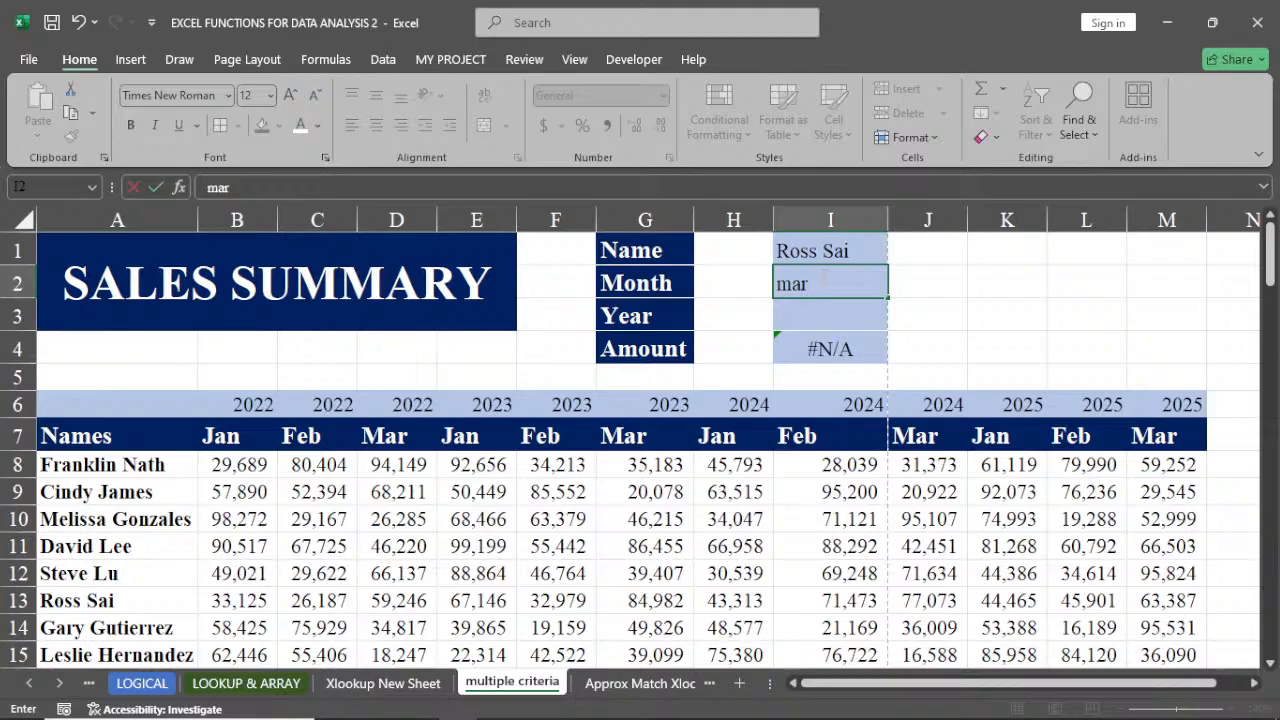
pyautogui.press('Return')
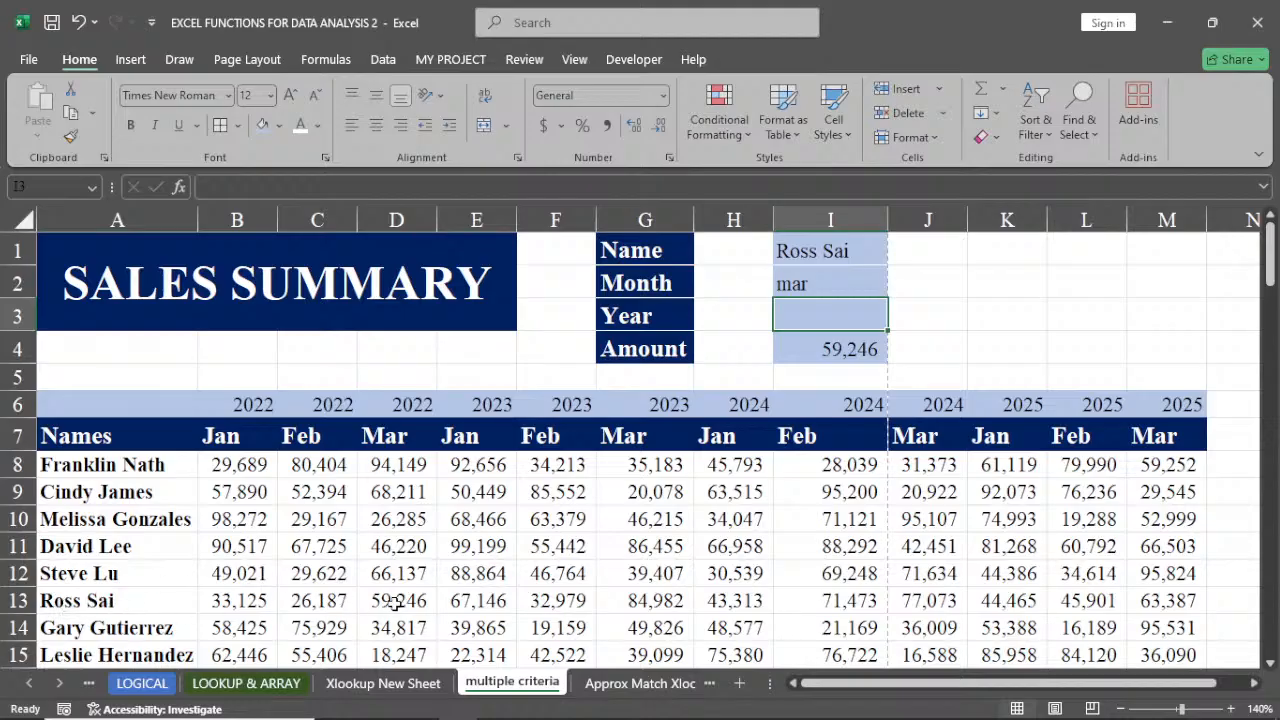
# Check the row-13 employee's March 2022 sales value against the Amount result
pyautogui.click(12, 600)
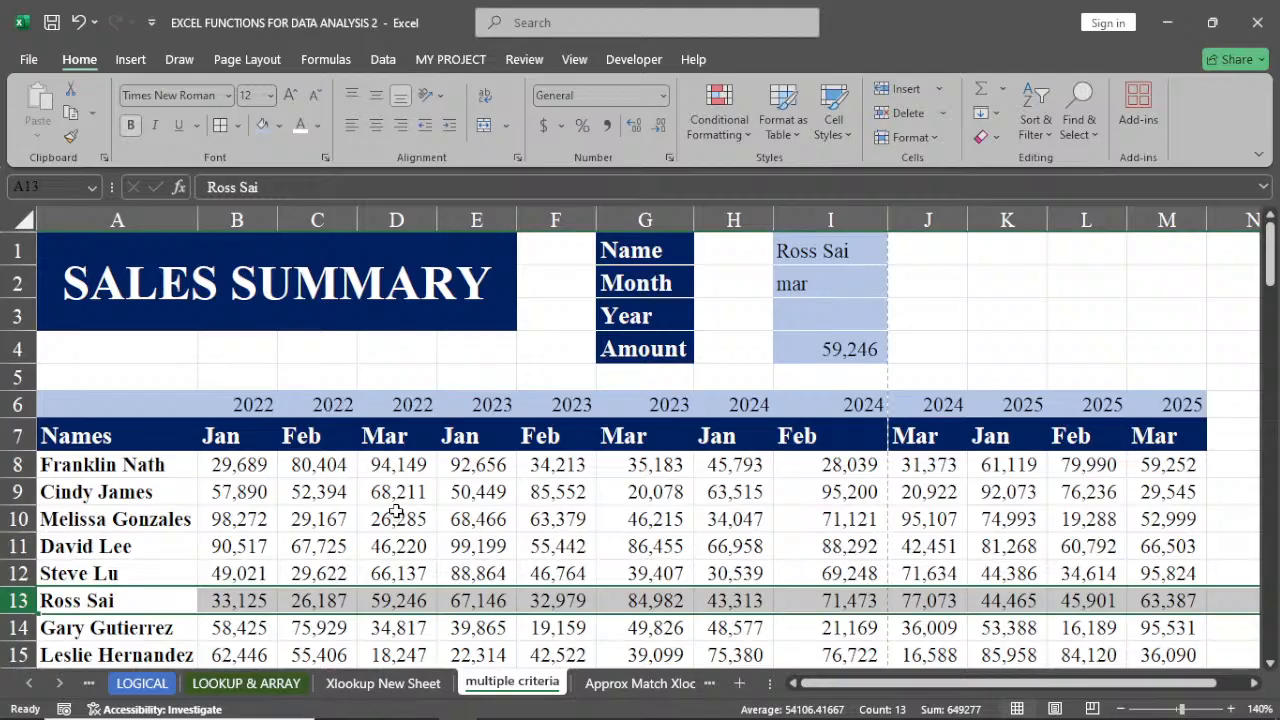
pyautogui.click(393, 605)
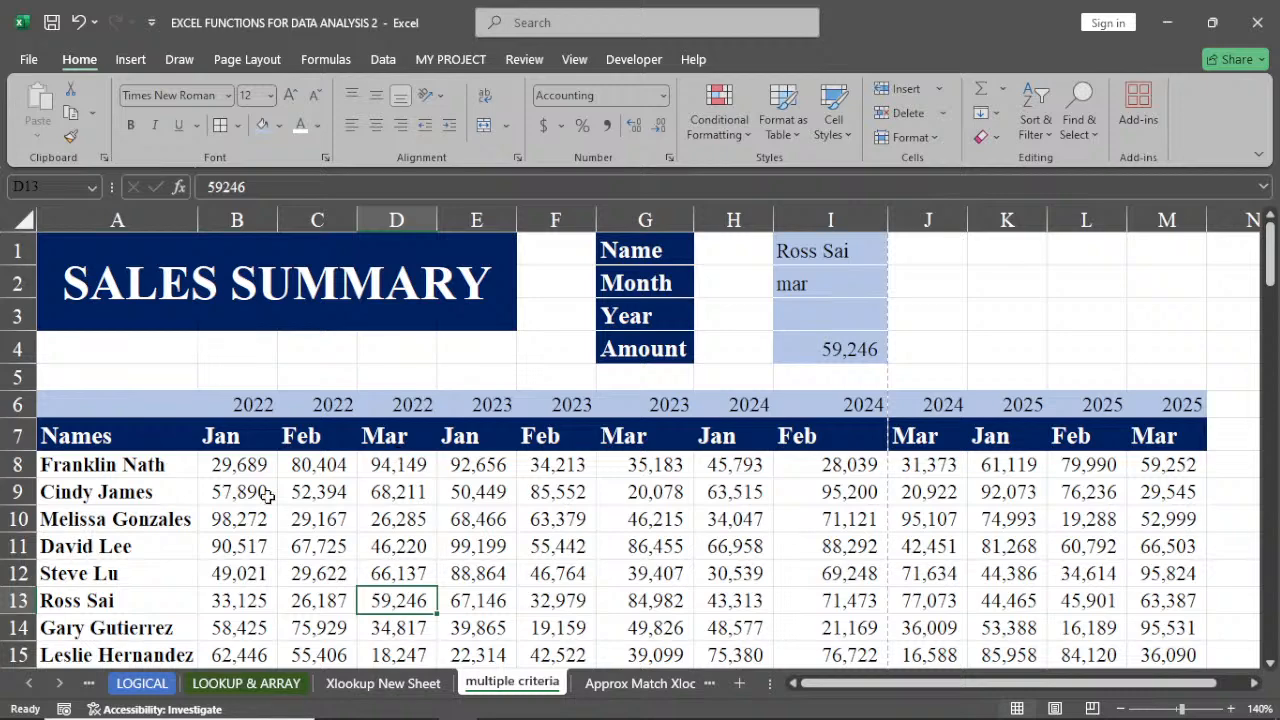
pyautogui.moveTo(200, 438); pyautogui.dragTo(385, 436)
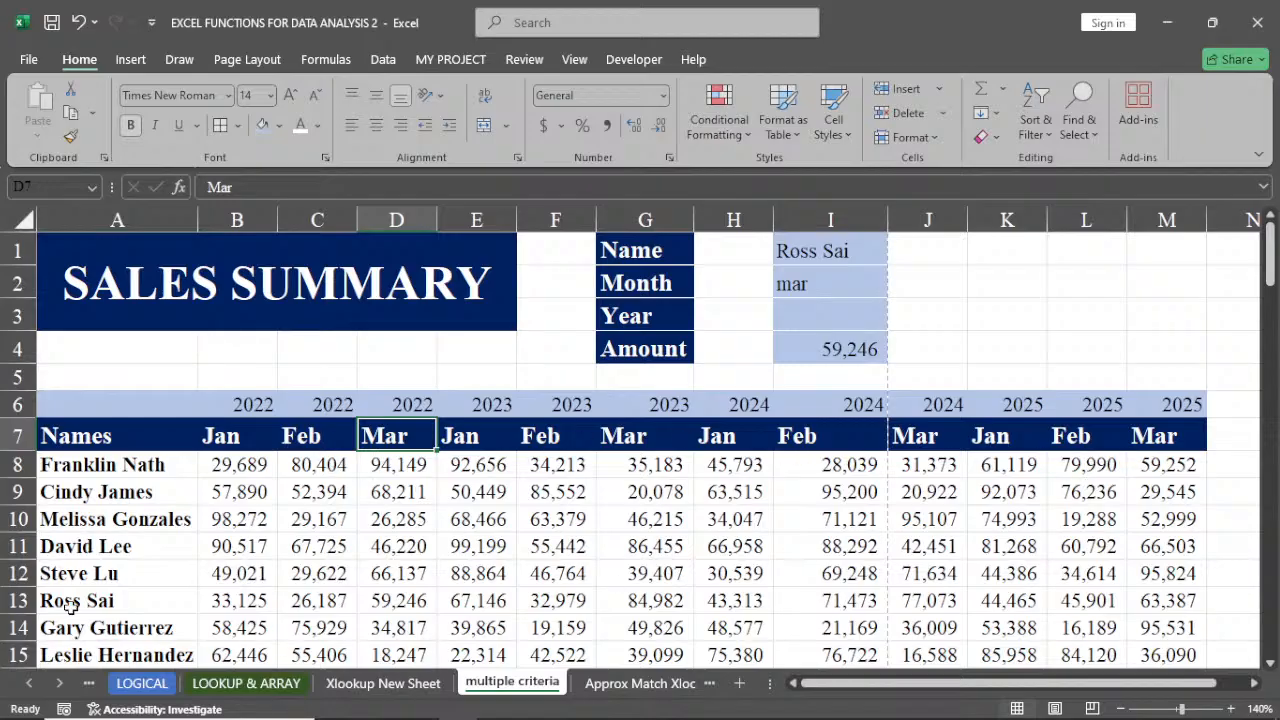
pyautogui.click(393, 601)
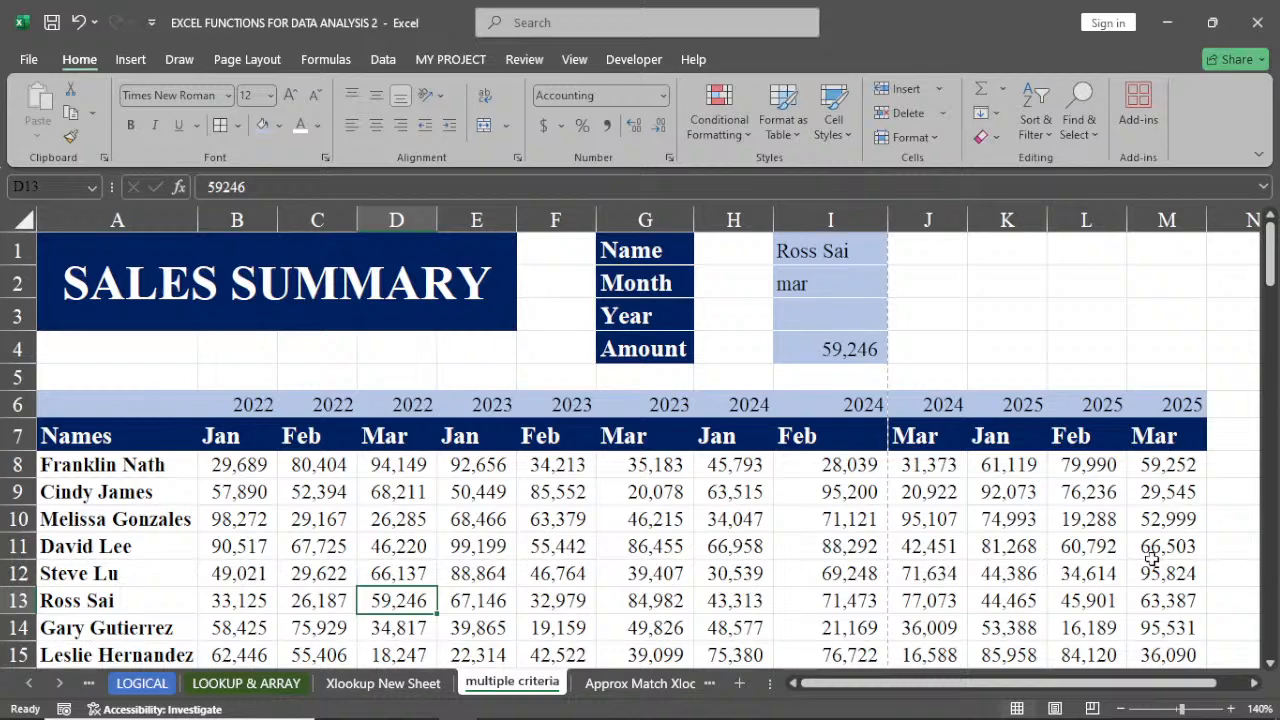
# Change the Name in I1 to the row-12 employee and compare the Amount with their March value
pyautogui.click(836, 256)
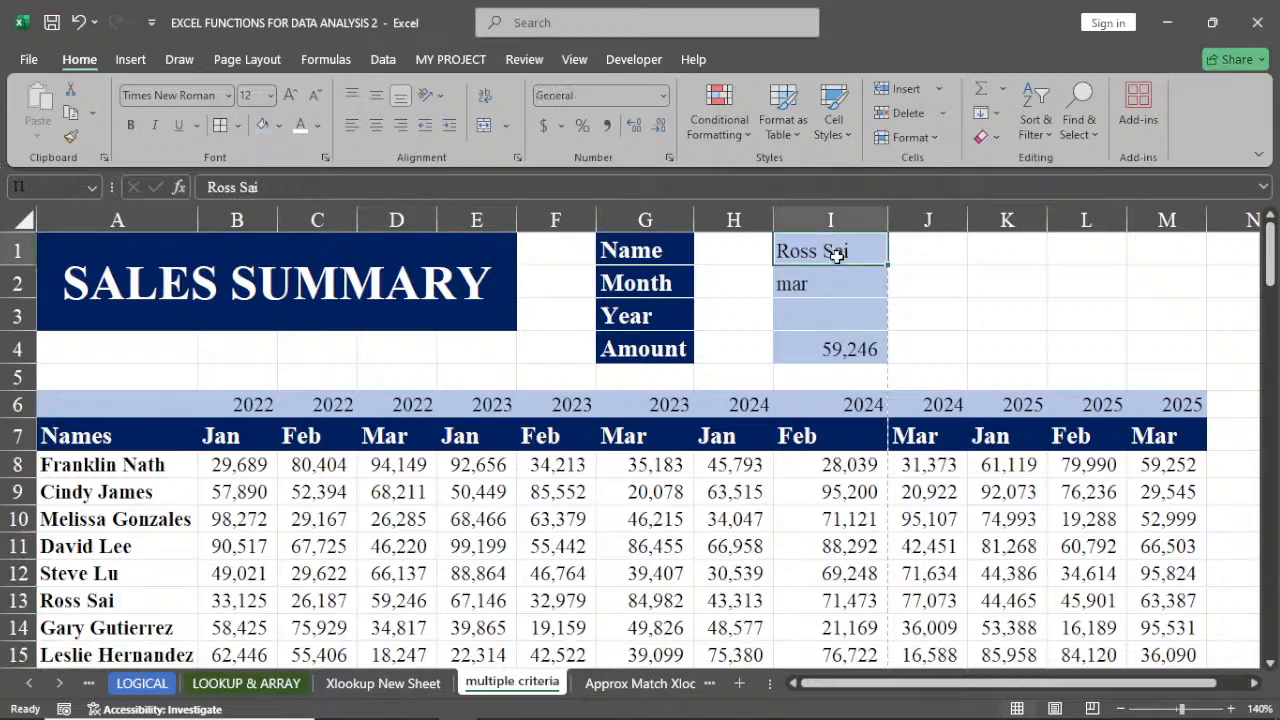
pyautogui.write('S')
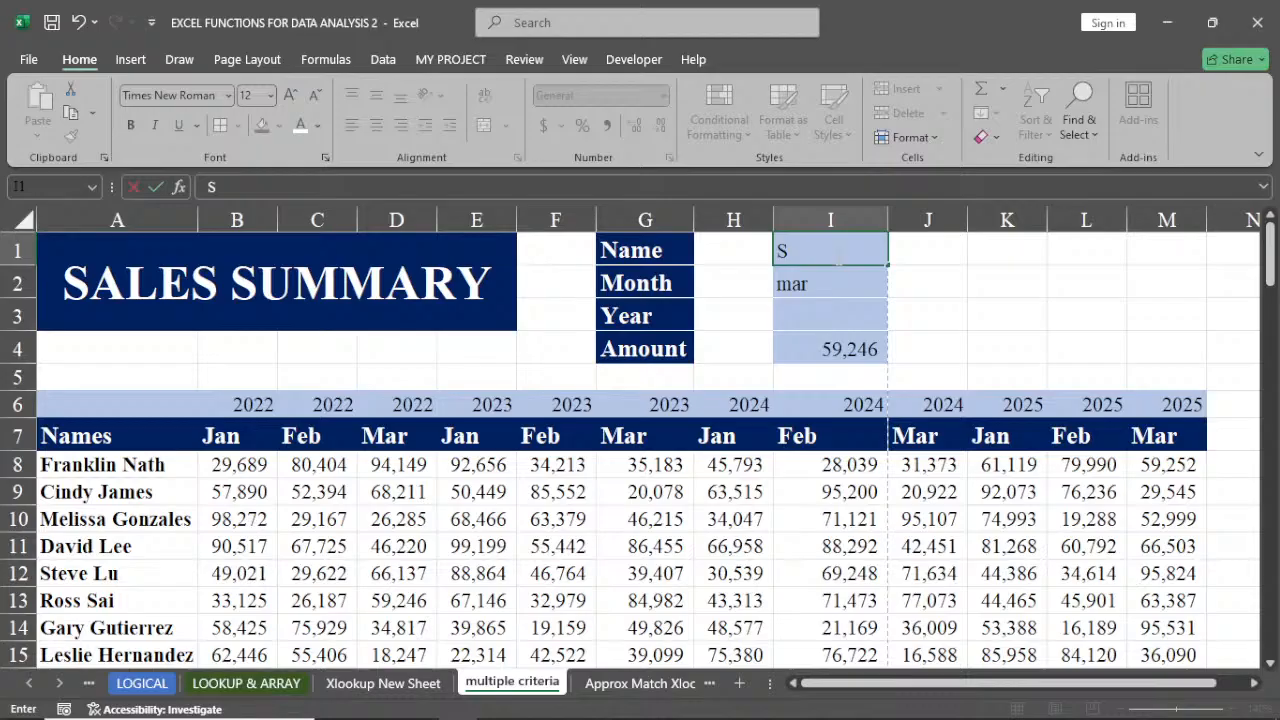
pyautogui.write('teve Lu')
pyautogui.press('Return')
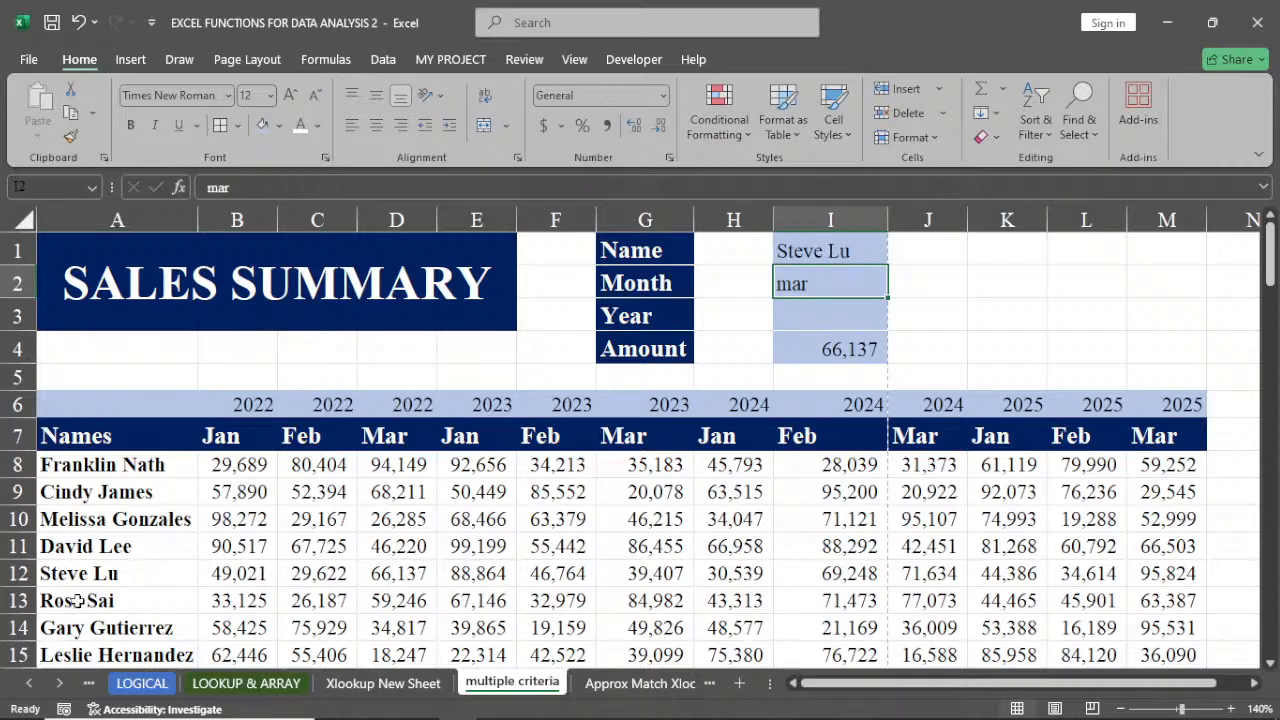
pyautogui.click(391, 577)
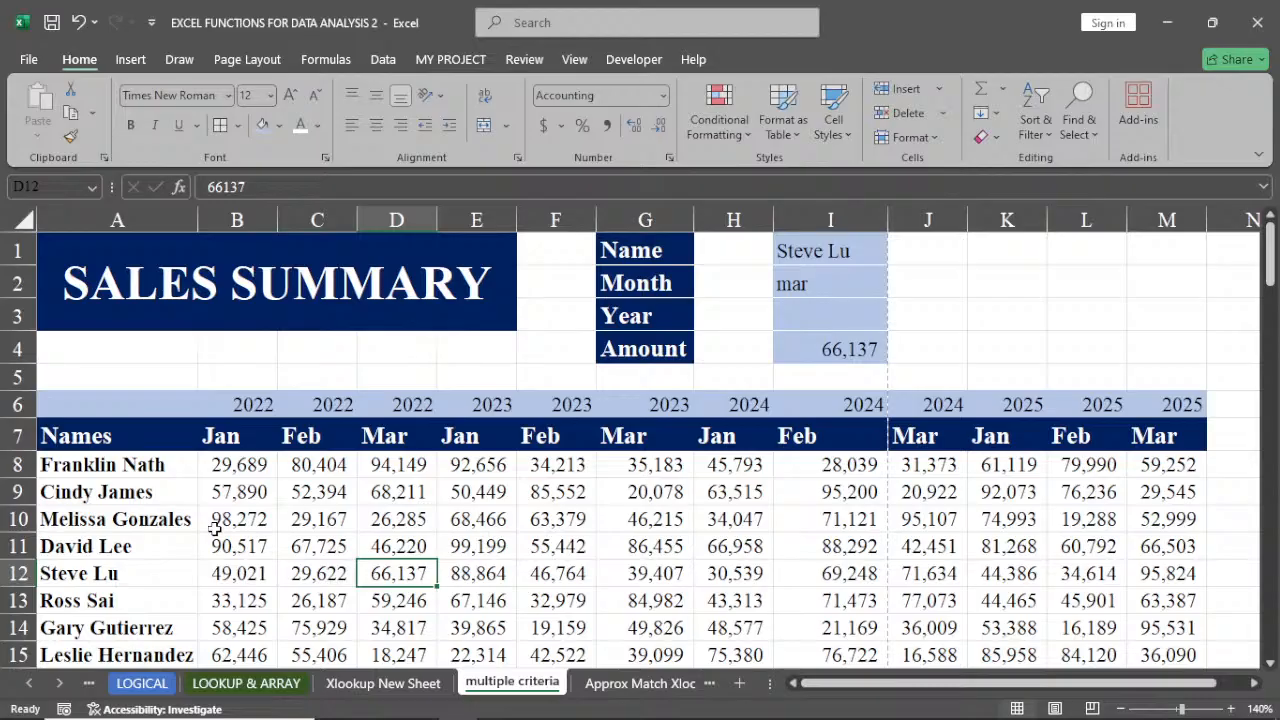
# Start rewriting the Amount formula in I4 with the INDEX function
pyautogui.click(830, 347)
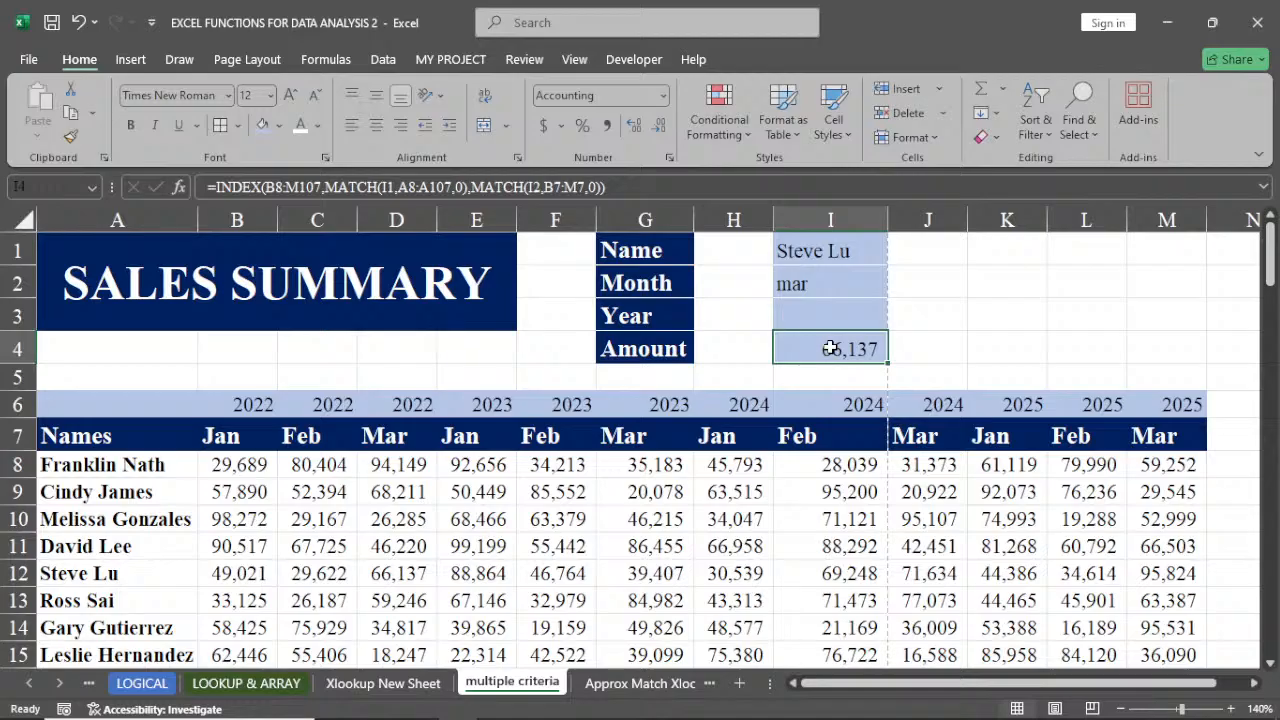
pyautogui.write('=')
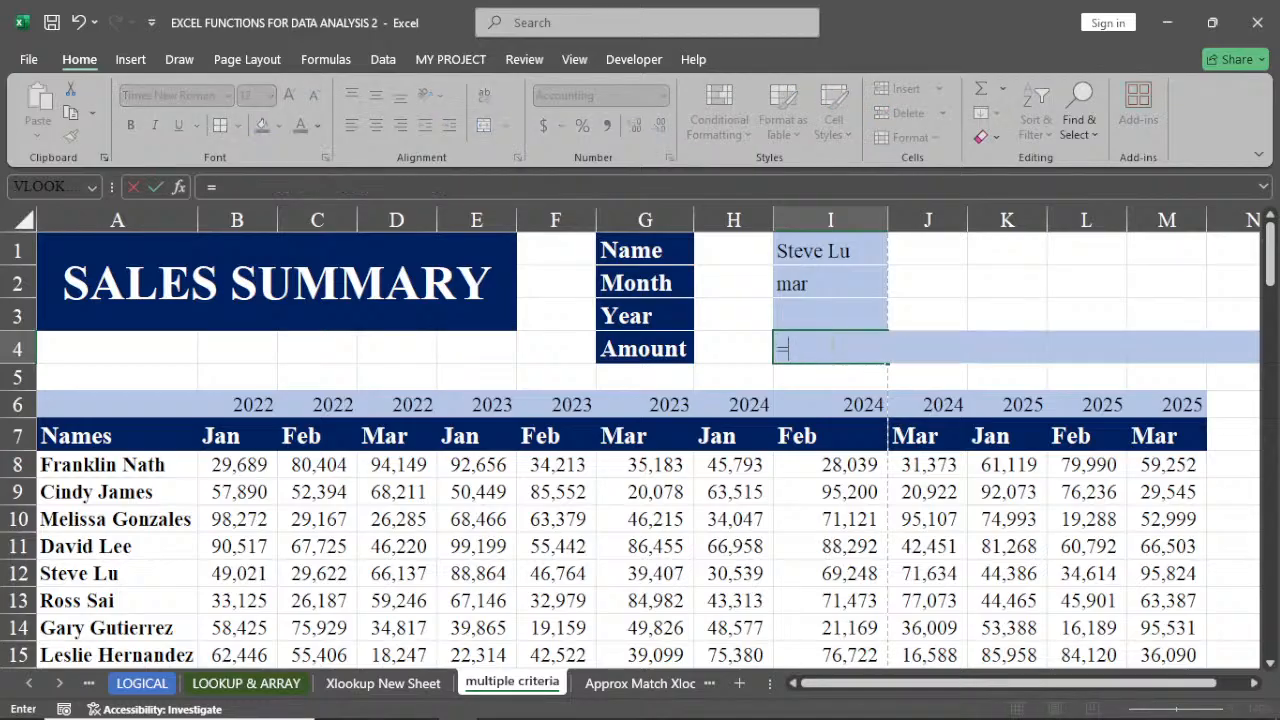
pyautogui.write('i')
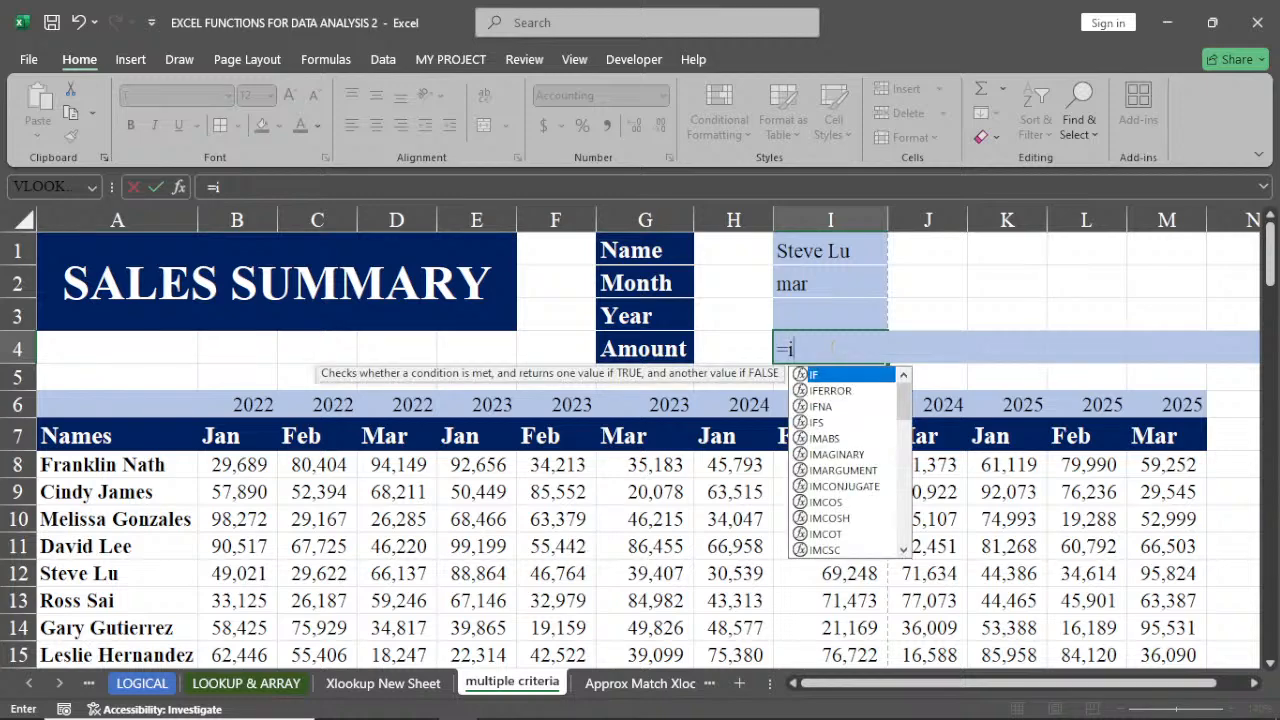
pyautogui.write('n')
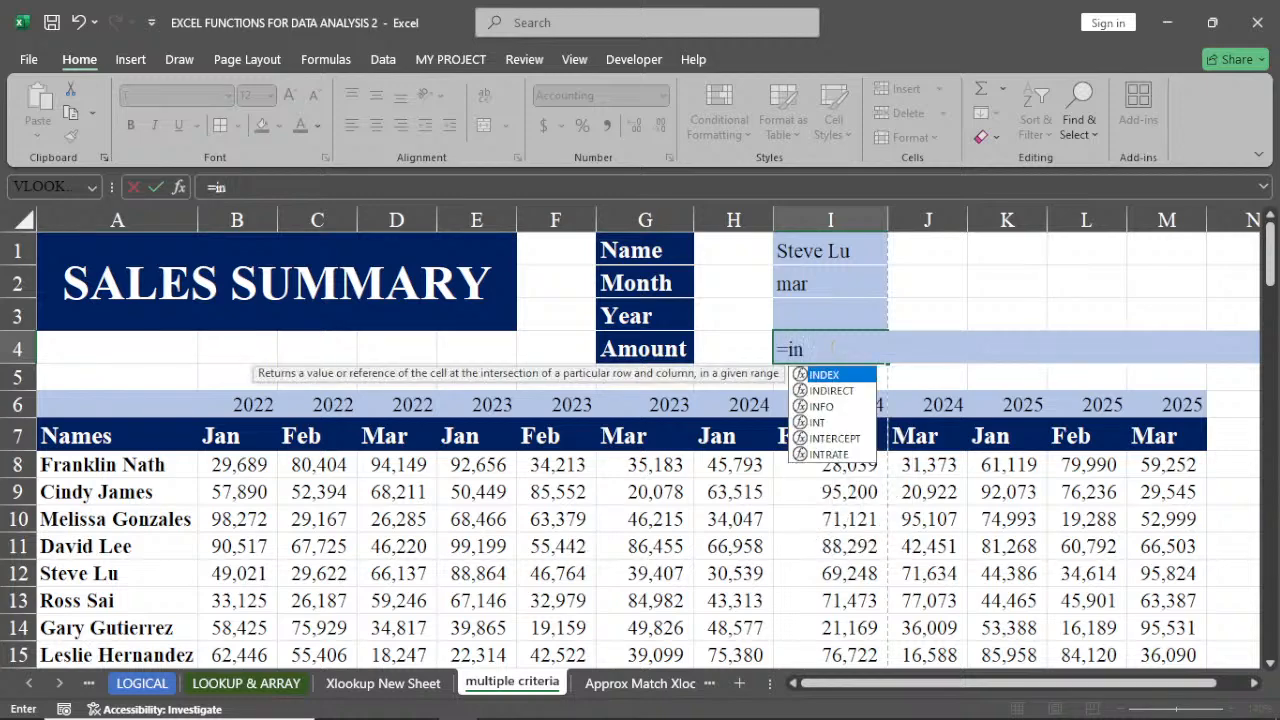
pyautogui.press('Tab')
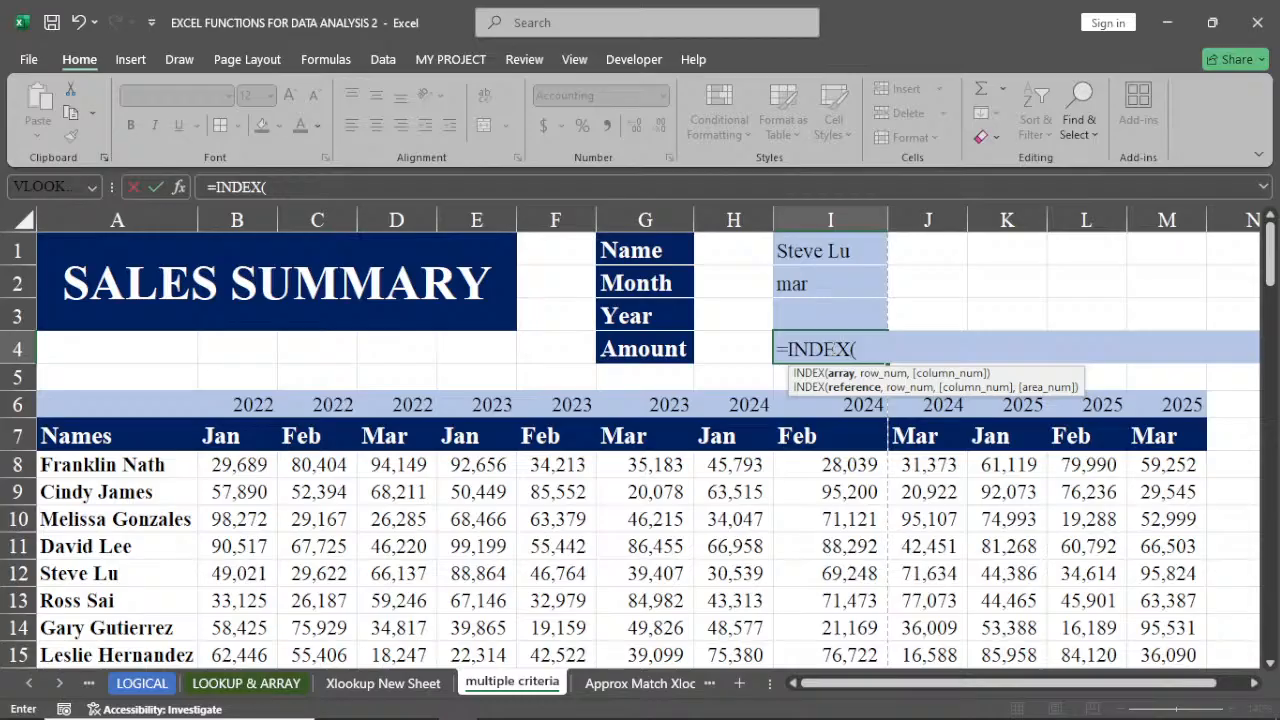
pyautogui.click(228, 468)
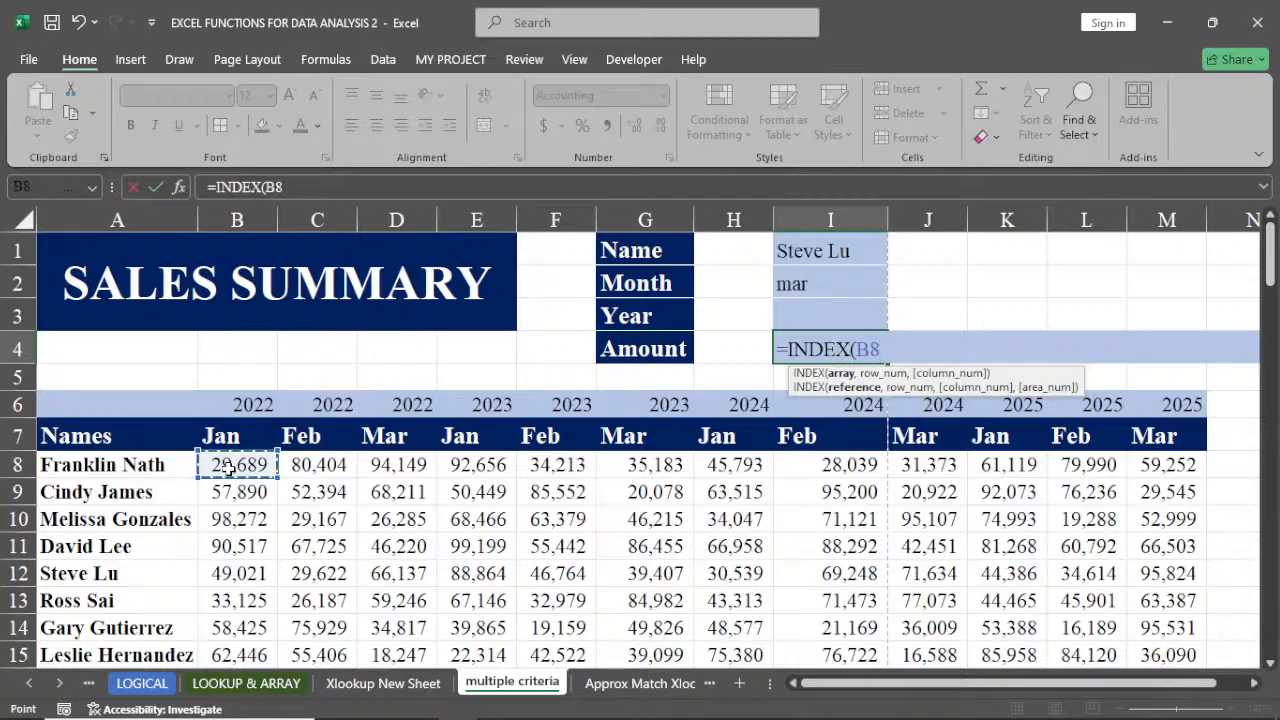
pyautogui.moveTo(228, 468); pyautogui.dragTo(228, 468)
pyautogui.hotkey('ctrl', 'shift', 'Down')
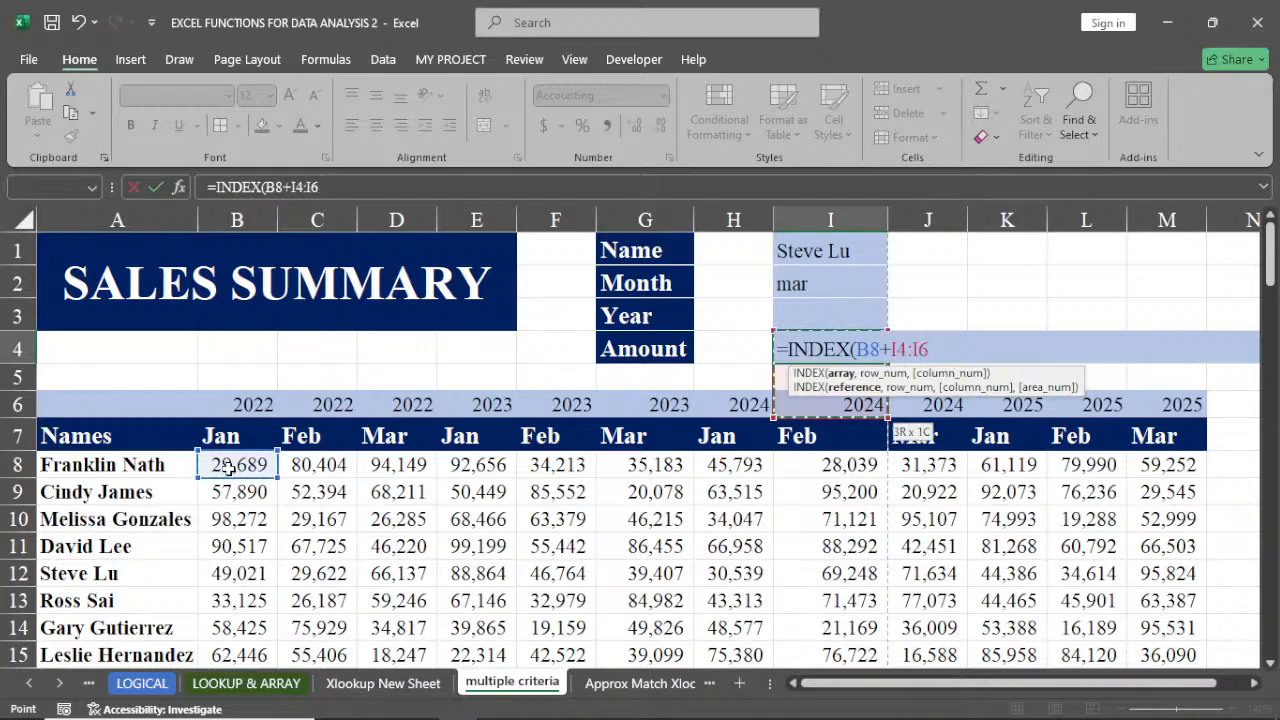
pyautogui.press('BackSpace')
pyautogui.press('BackSpace')
pyautogui.press('BackSpace')
pyautogui.press('BackSpace')
pyautogui.press('BackSpace')
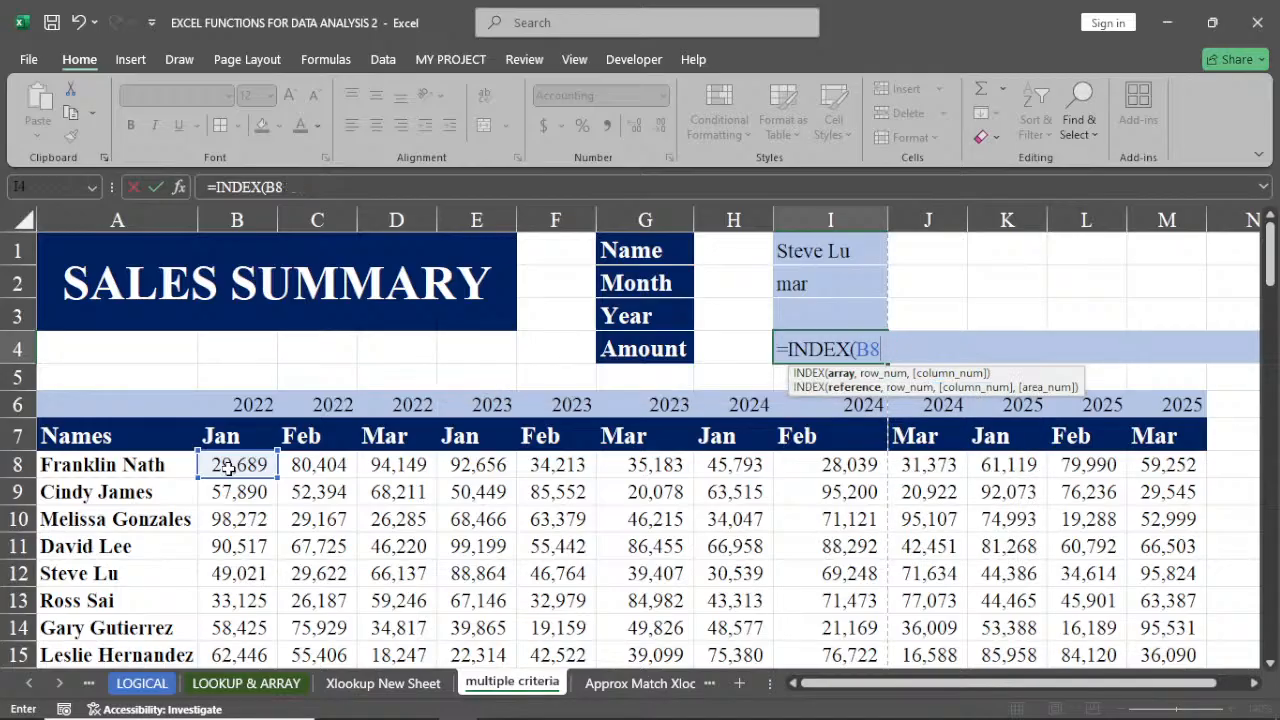
pyautogui.press('Return')
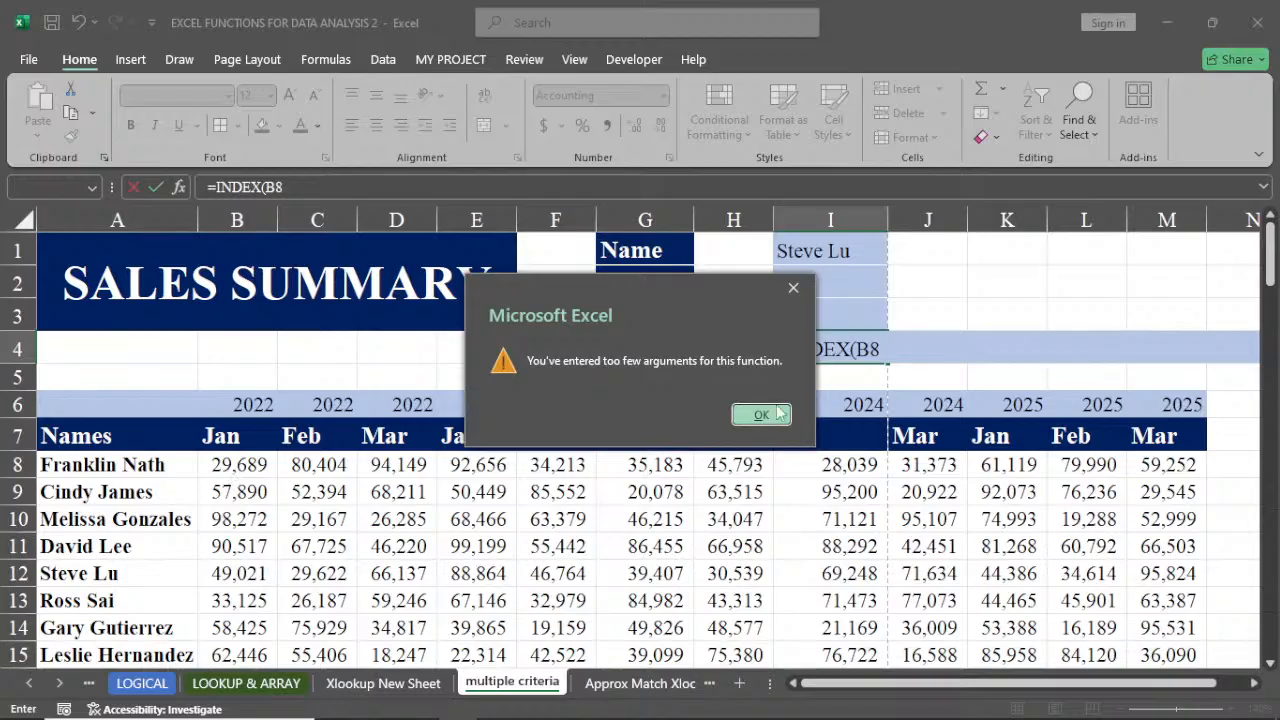
pyautogui.click(791, 283)
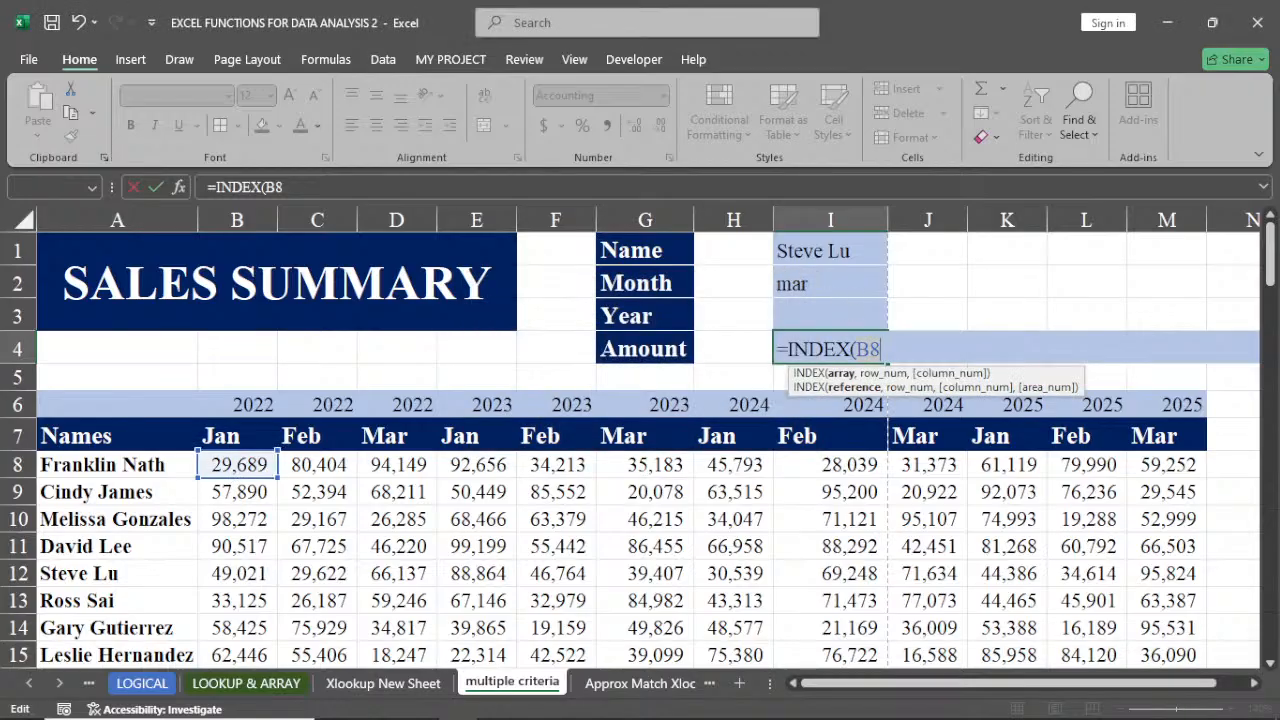
pyautogui.press('BackSpace')
pyautogui.press('BackSpace')
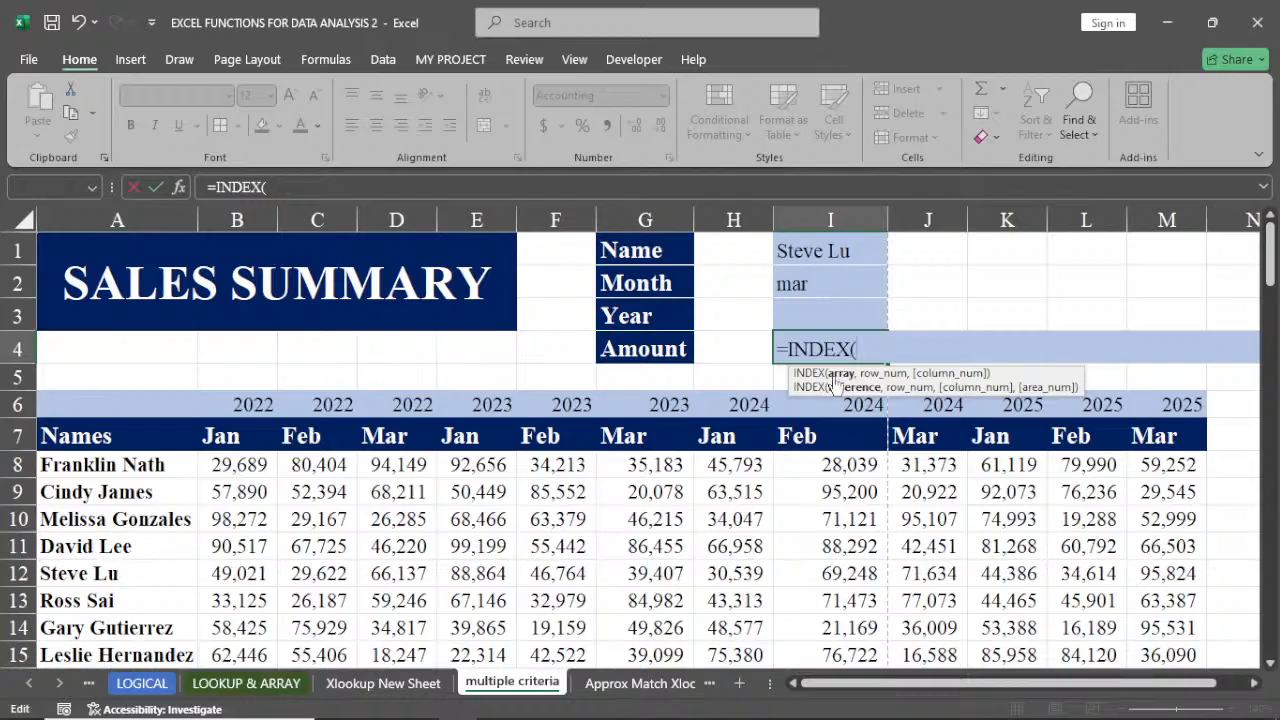
# Set the INDEX array argument to the whole sales data range B8:M107
pyautogui.click(250, 466)
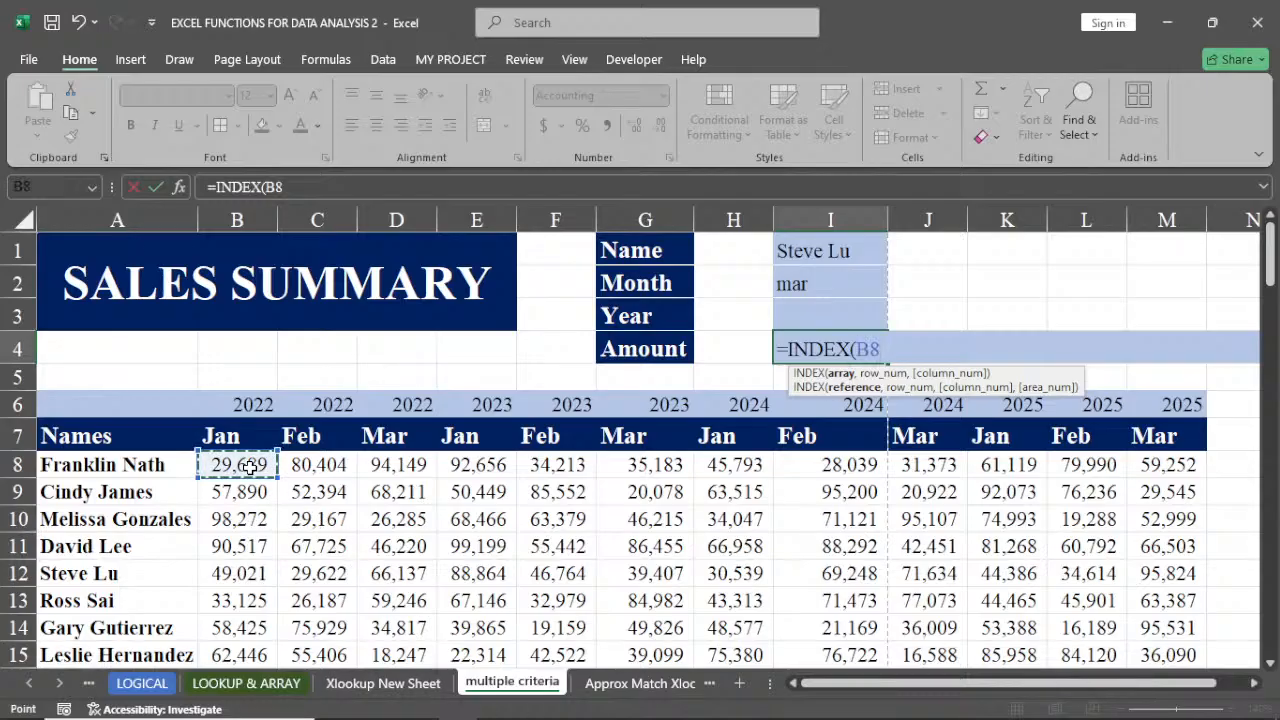
pyautogui.hotkey('ctrl', 'shift', 'Right')
pyautogui.hotkey('ctrl', 'shift', 'Down')
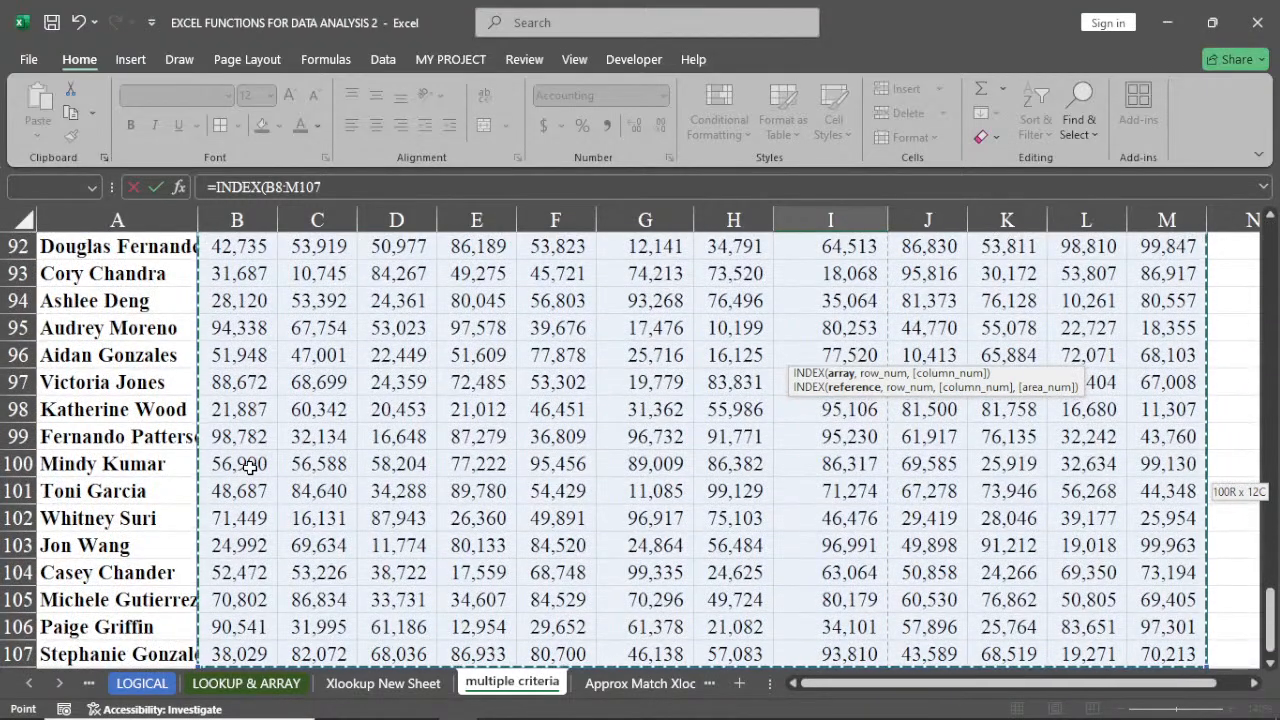
pyautogui.hotkey('ctrl', 'BackSpace')
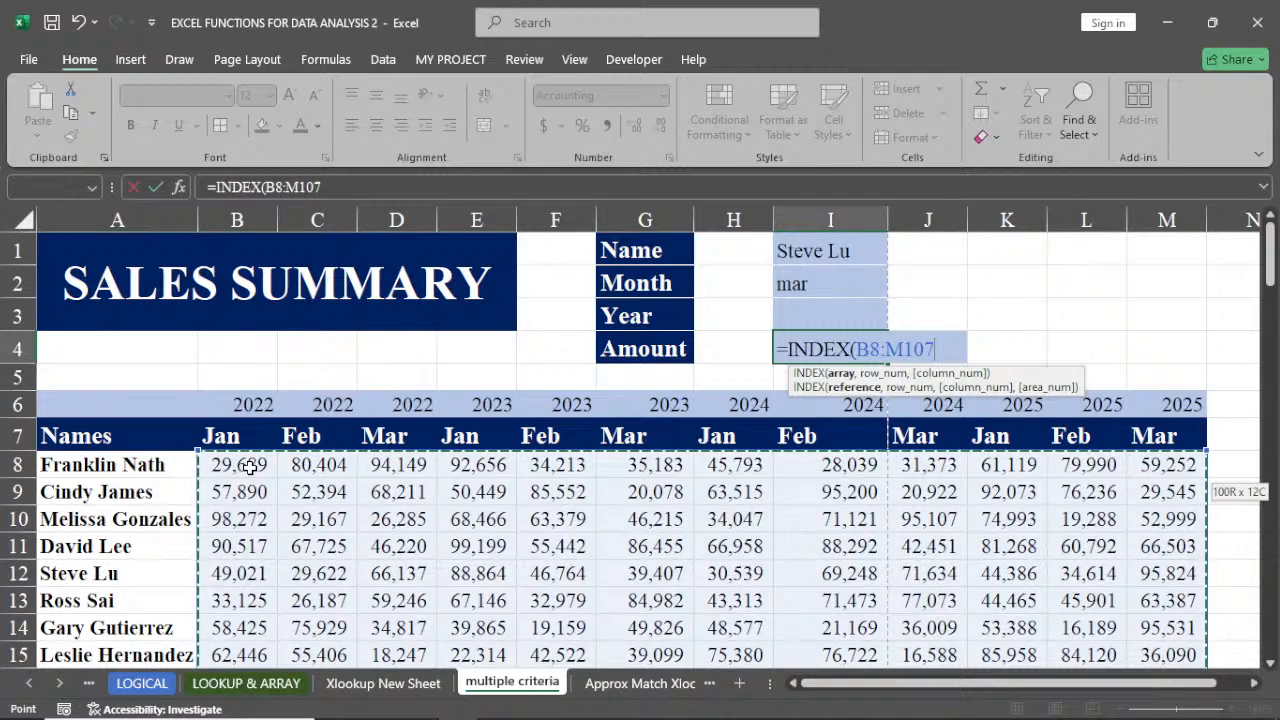
pyautogui.write(',')
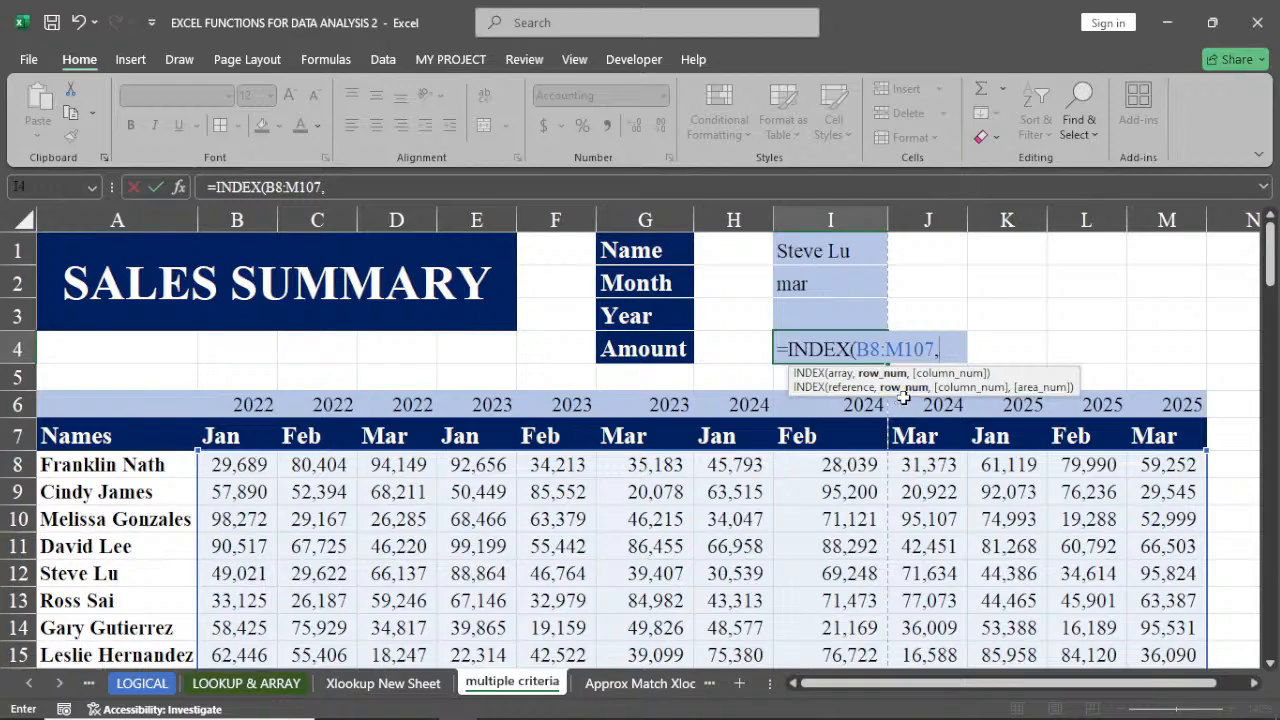
# Add a MATCH as the row number that finds the name in I1 within A8:A107 using exact match 0
pyautogui.write('ma')
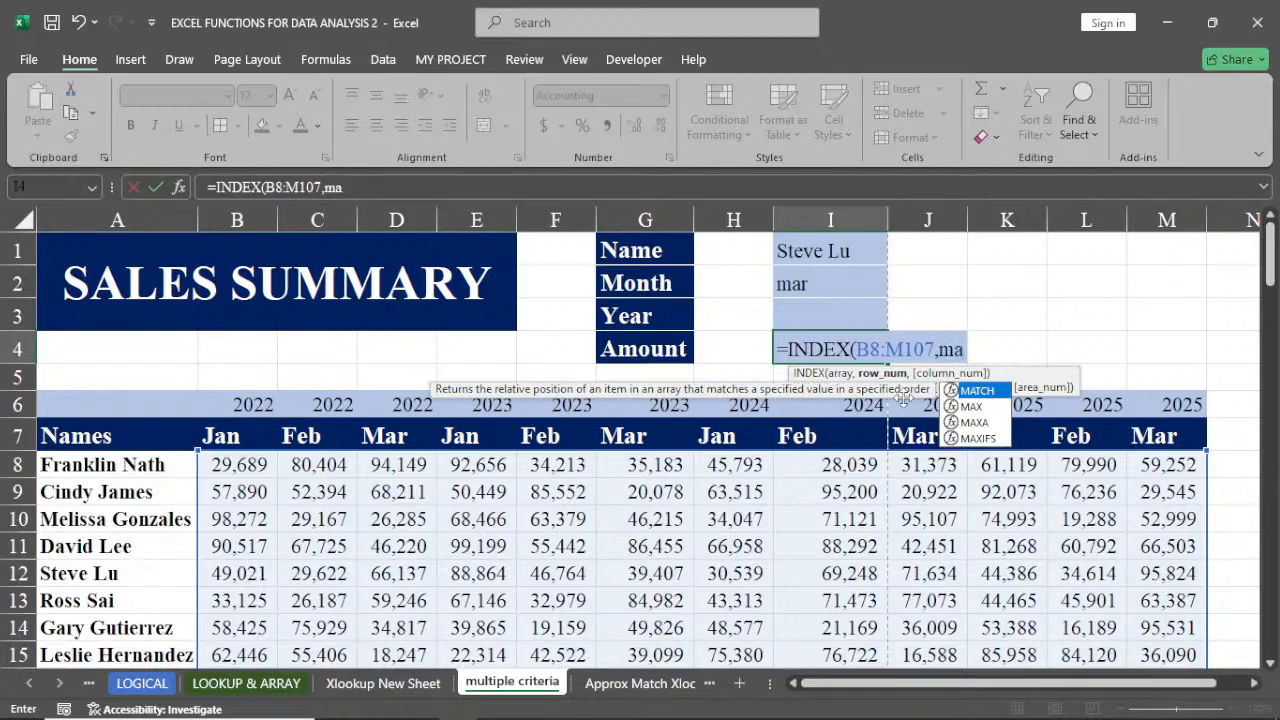
pyautogui.doubleClick(975, 390)
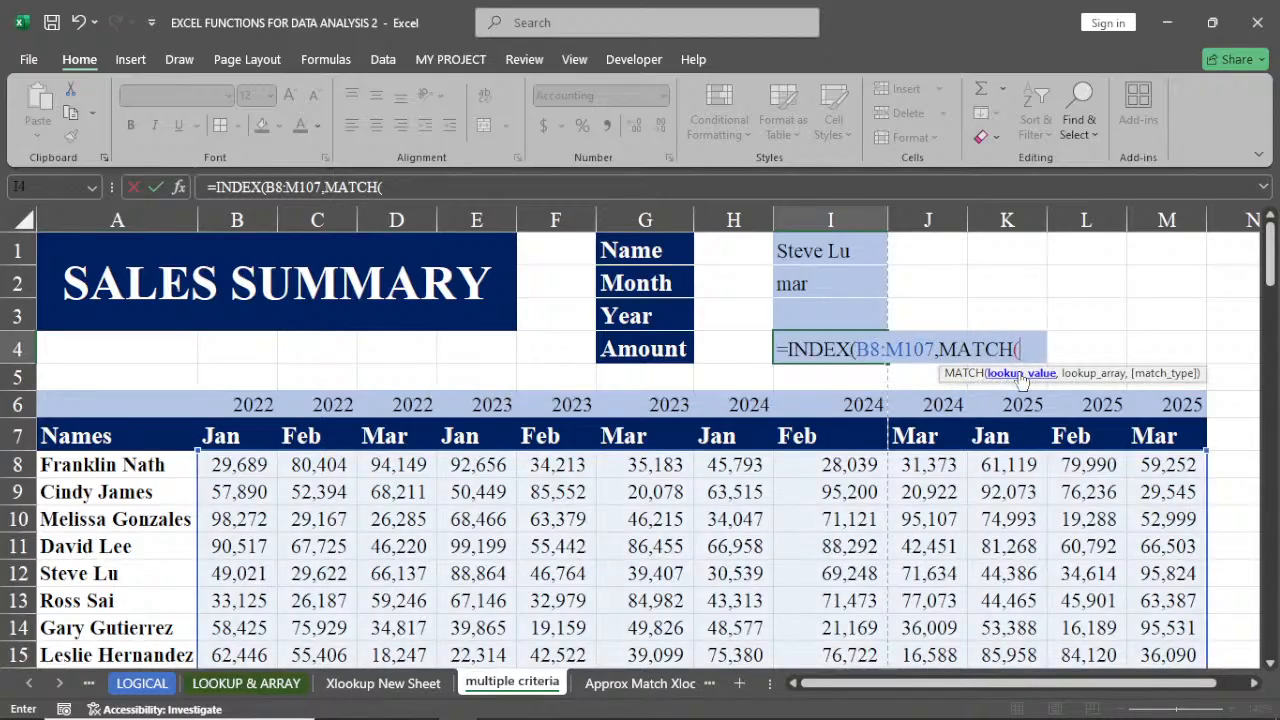
pyautogui.click(819, 252)
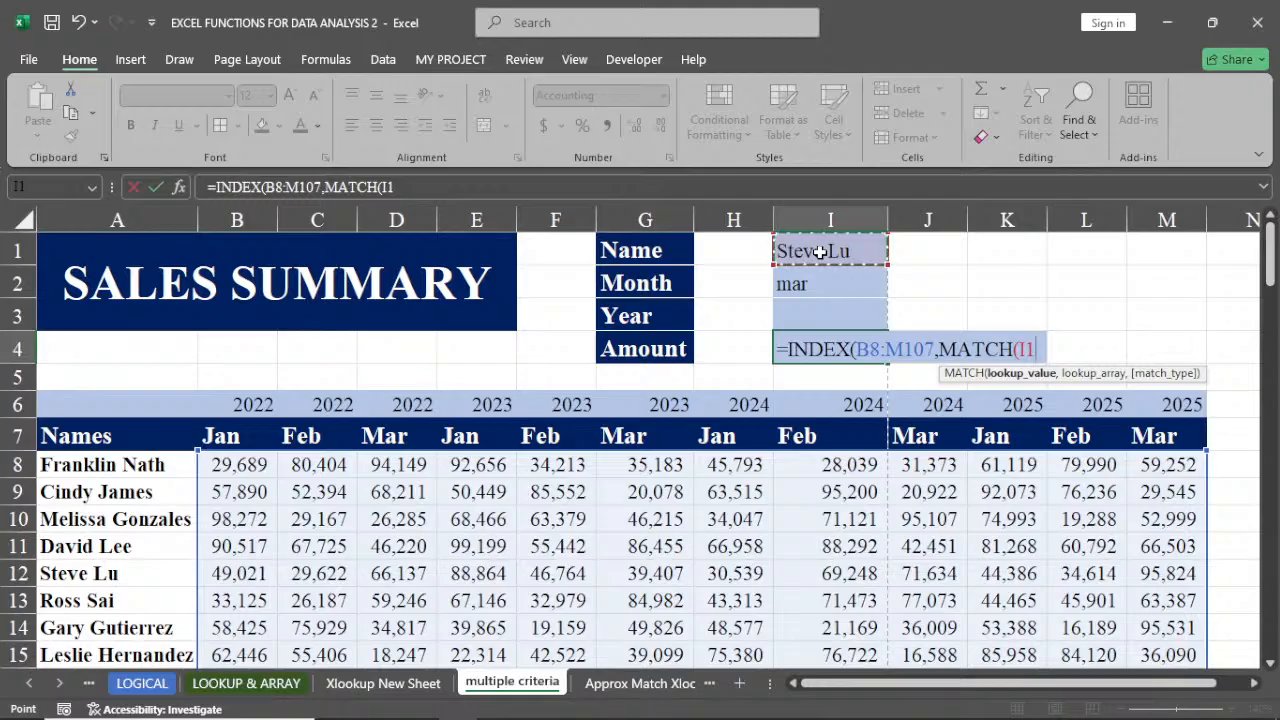
pyautogui.write(',')
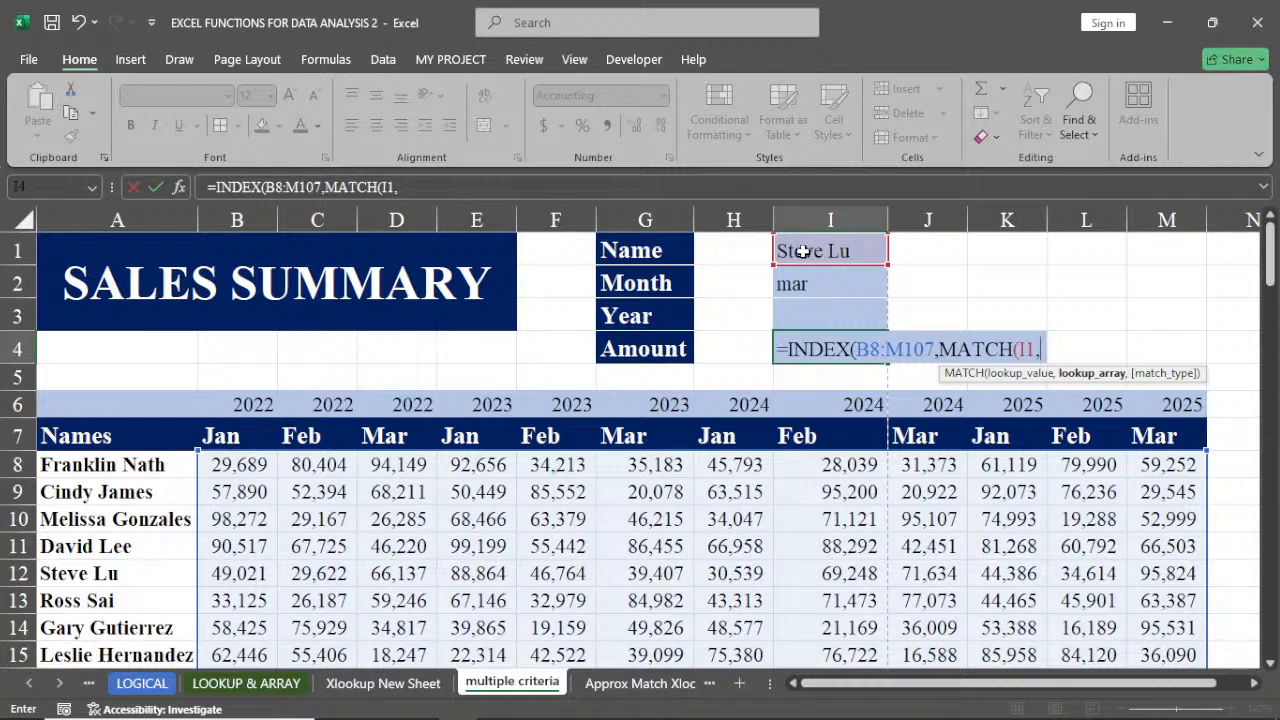
pyautogui.click(128, 464)
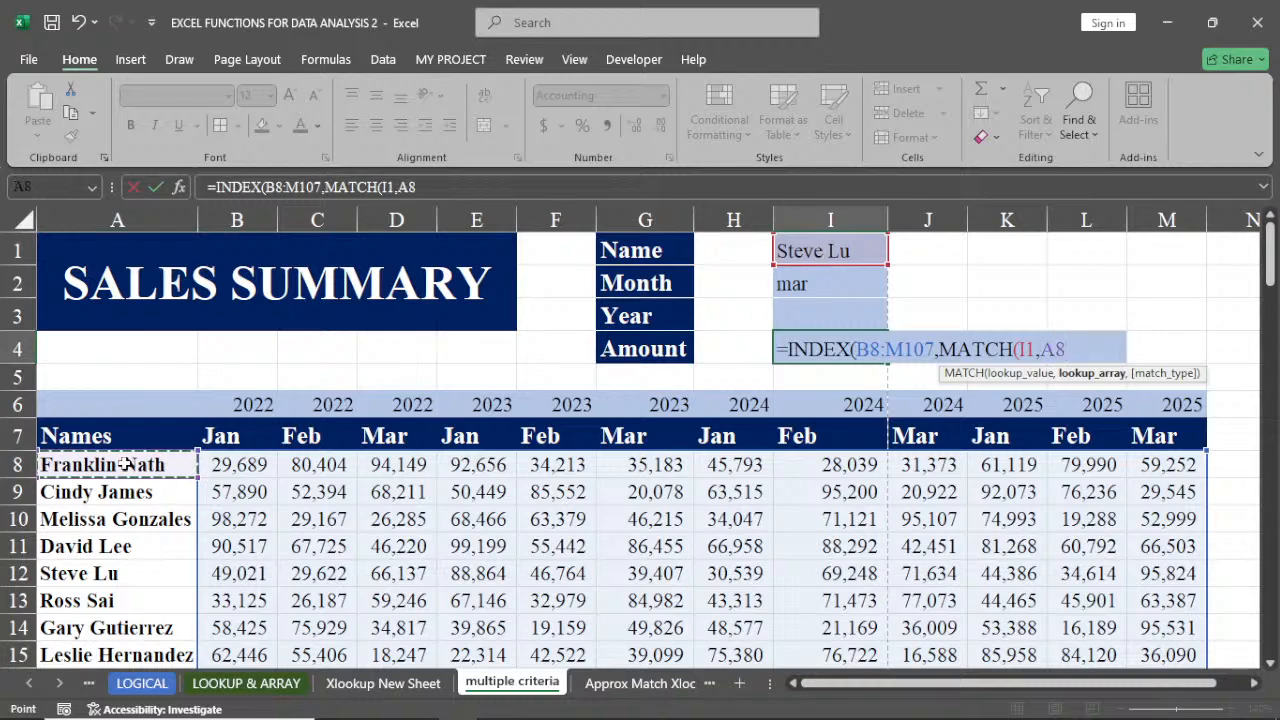
pyautogui.hotkey('ctrl', 'shift', 'Down')
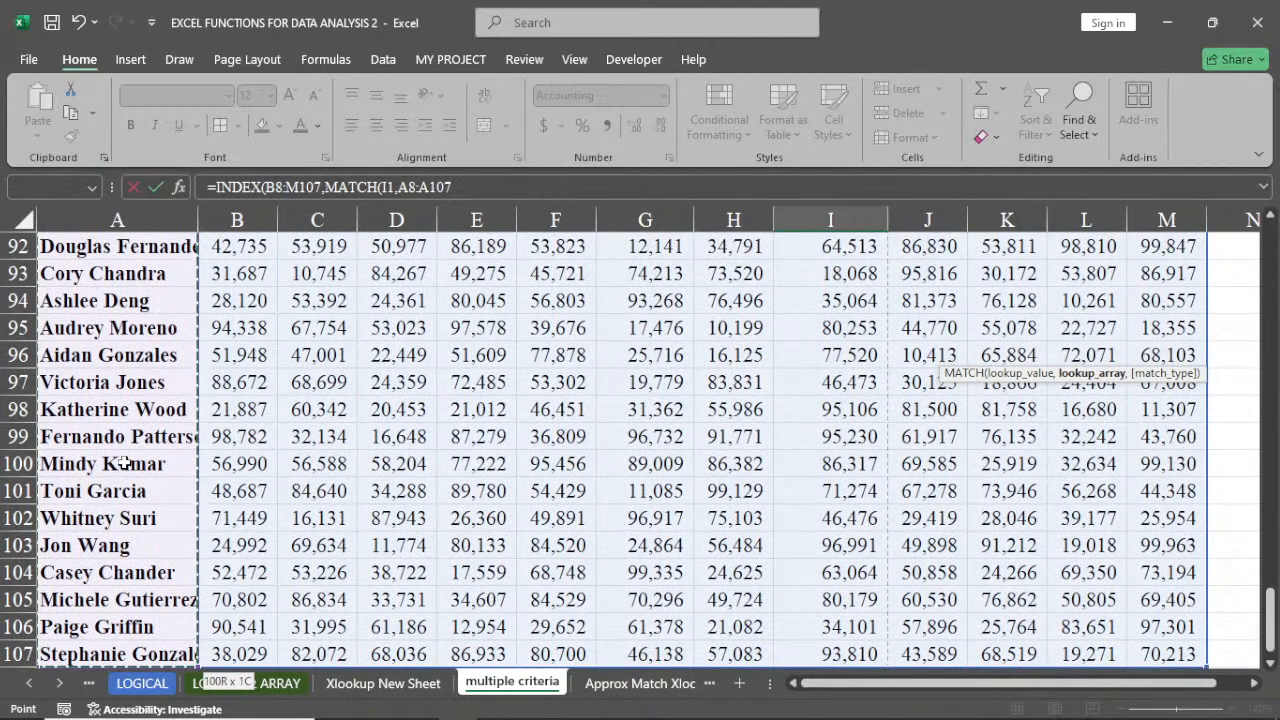
pyautogui.hotkey('ctrl', 'BackSpace')
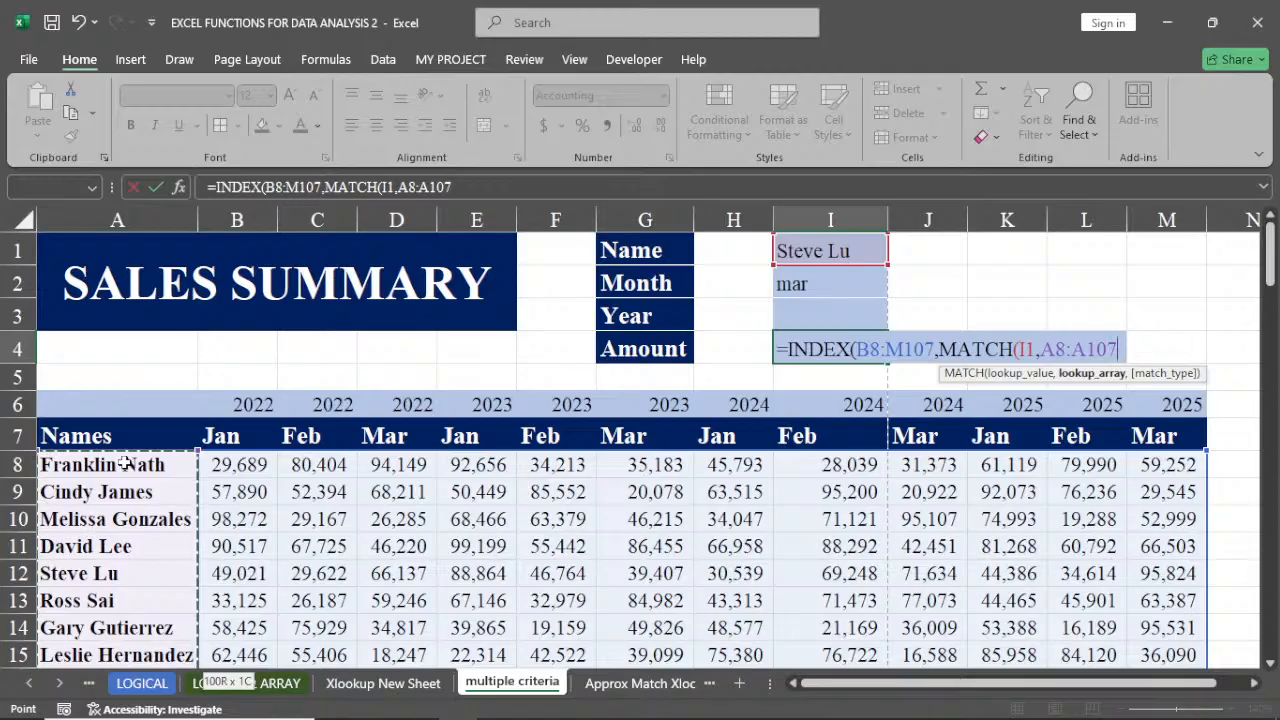
pyautogui.write(',')
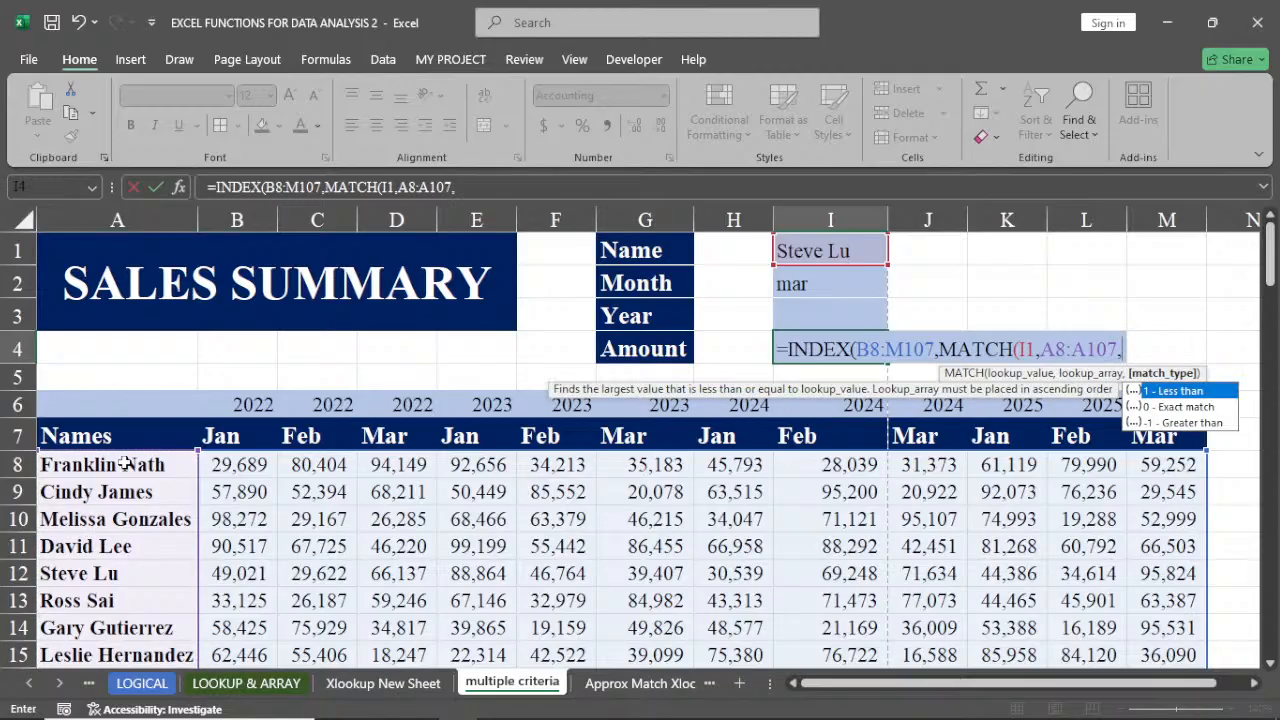
pyautogui.write('0')
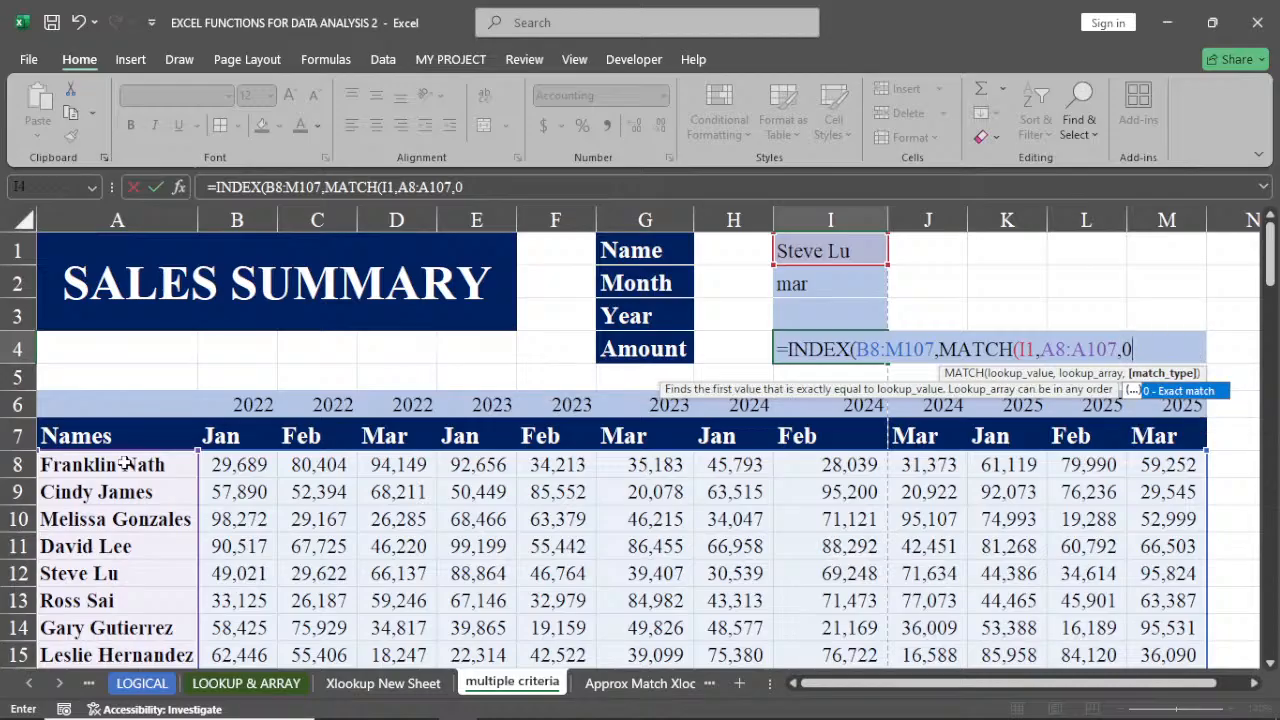
pyautogui.write(')')
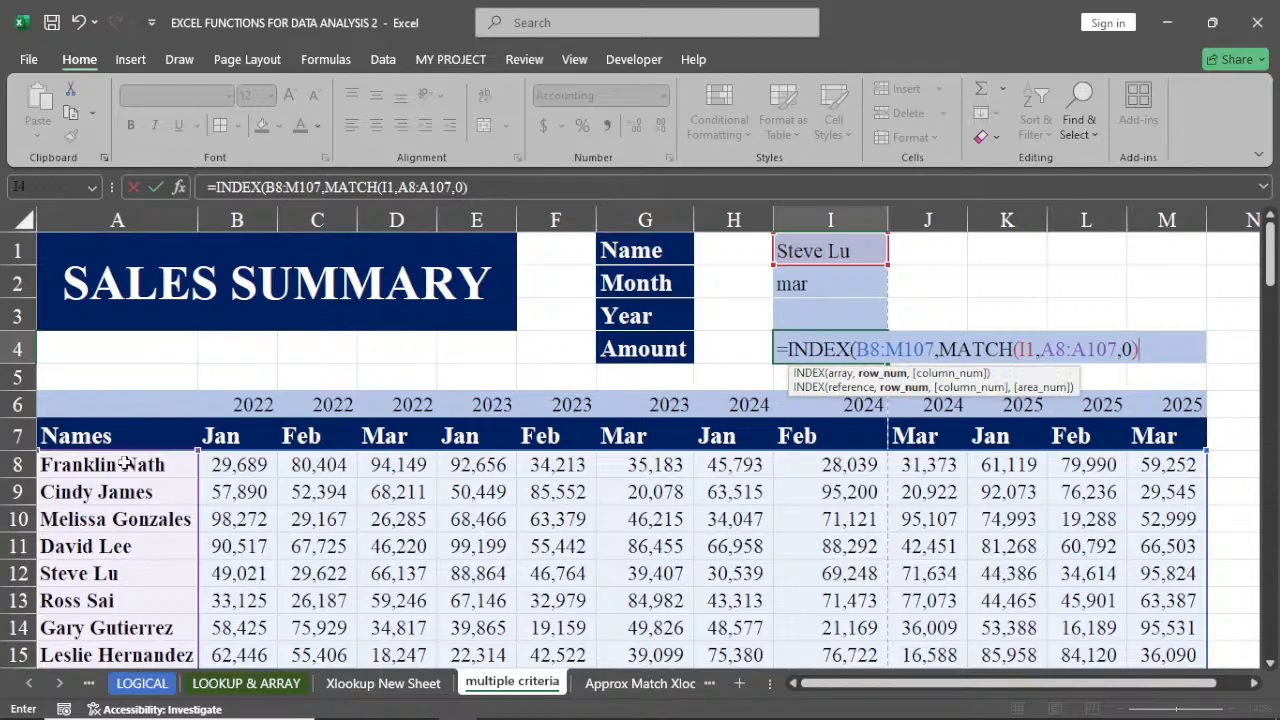
pyautogui.write(',')
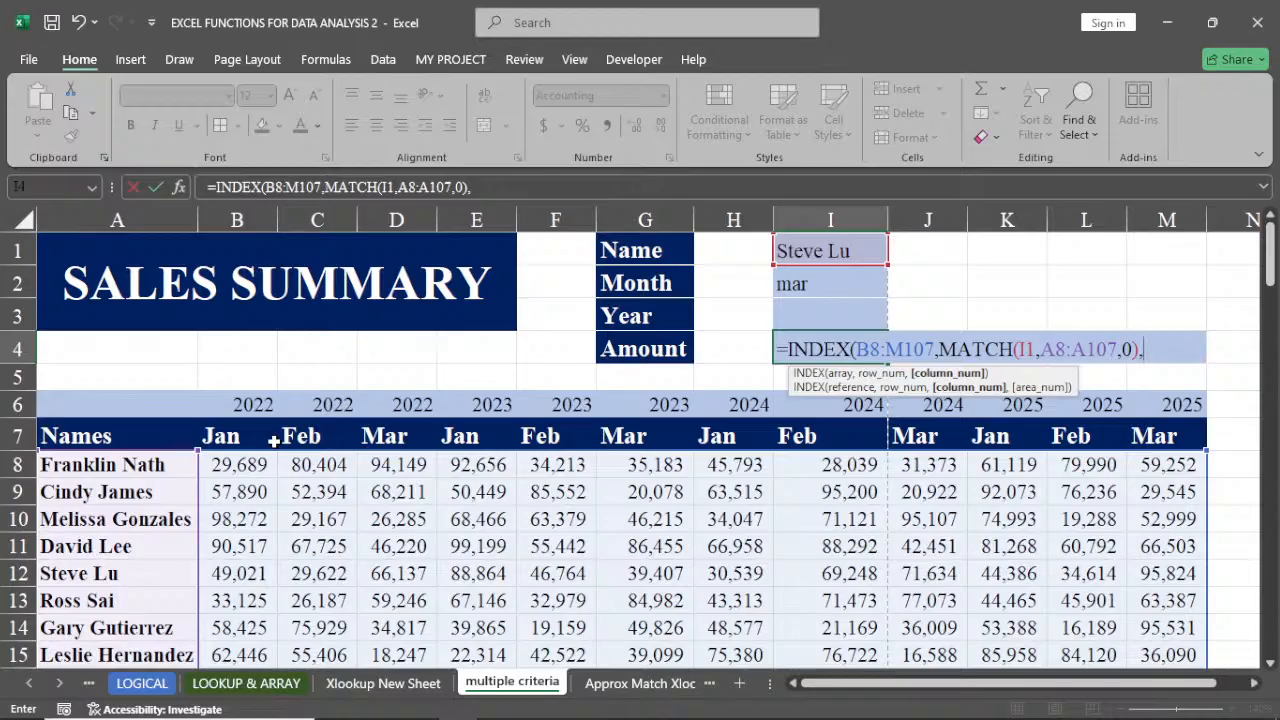
# Start a second MATCH for the column number, using the month and year combined as I2&I3 for the lookup value
pyautogui.write('ma')
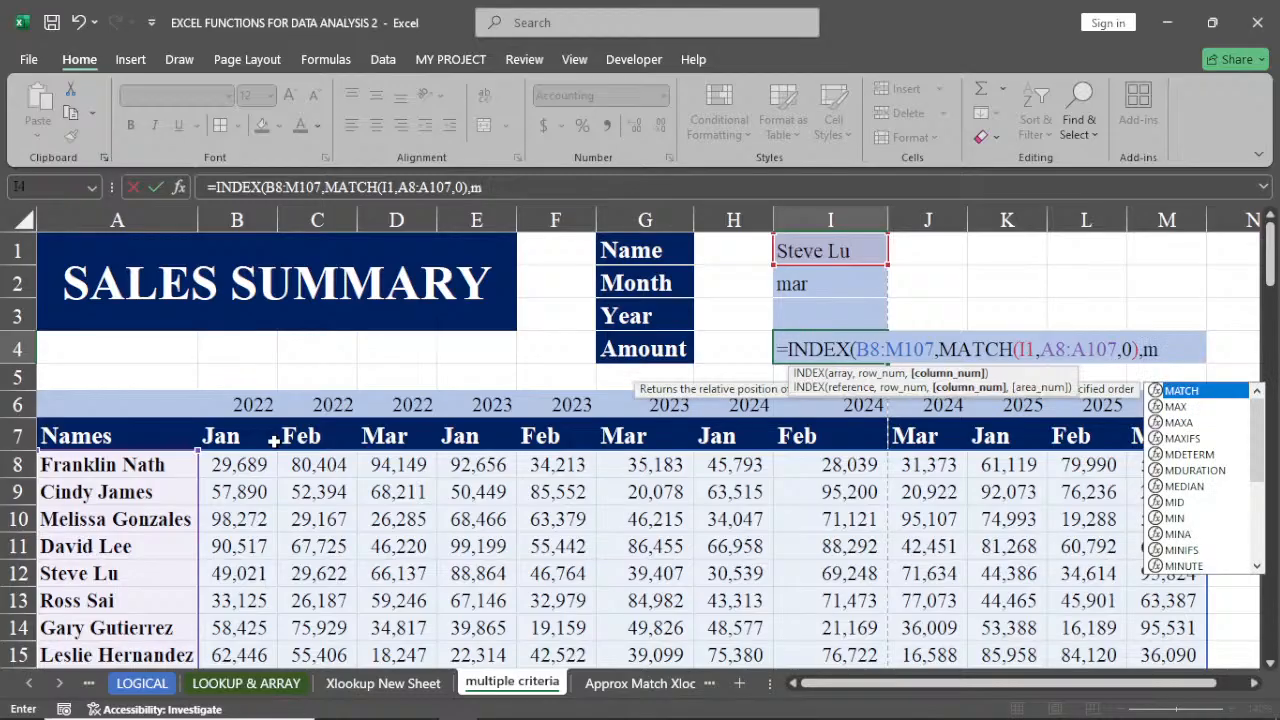
pyautogui.doubleClick(1186, 391)
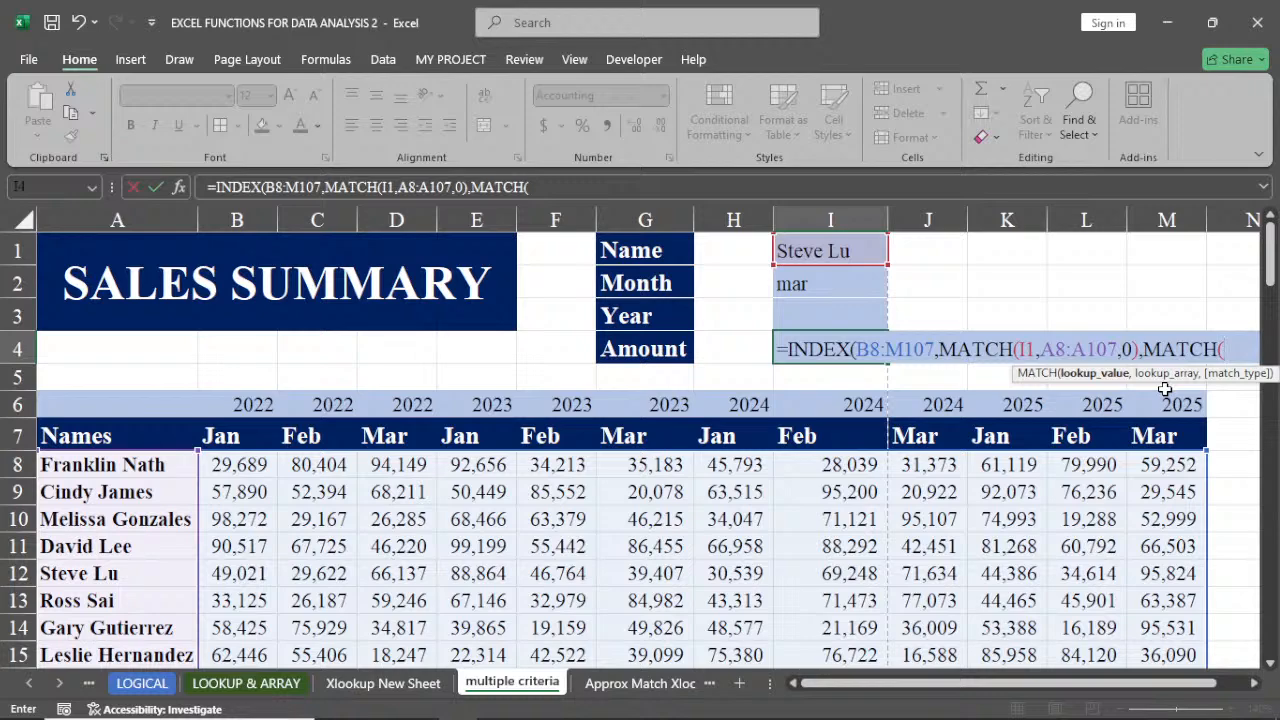
pyautogui.click(808, 287)
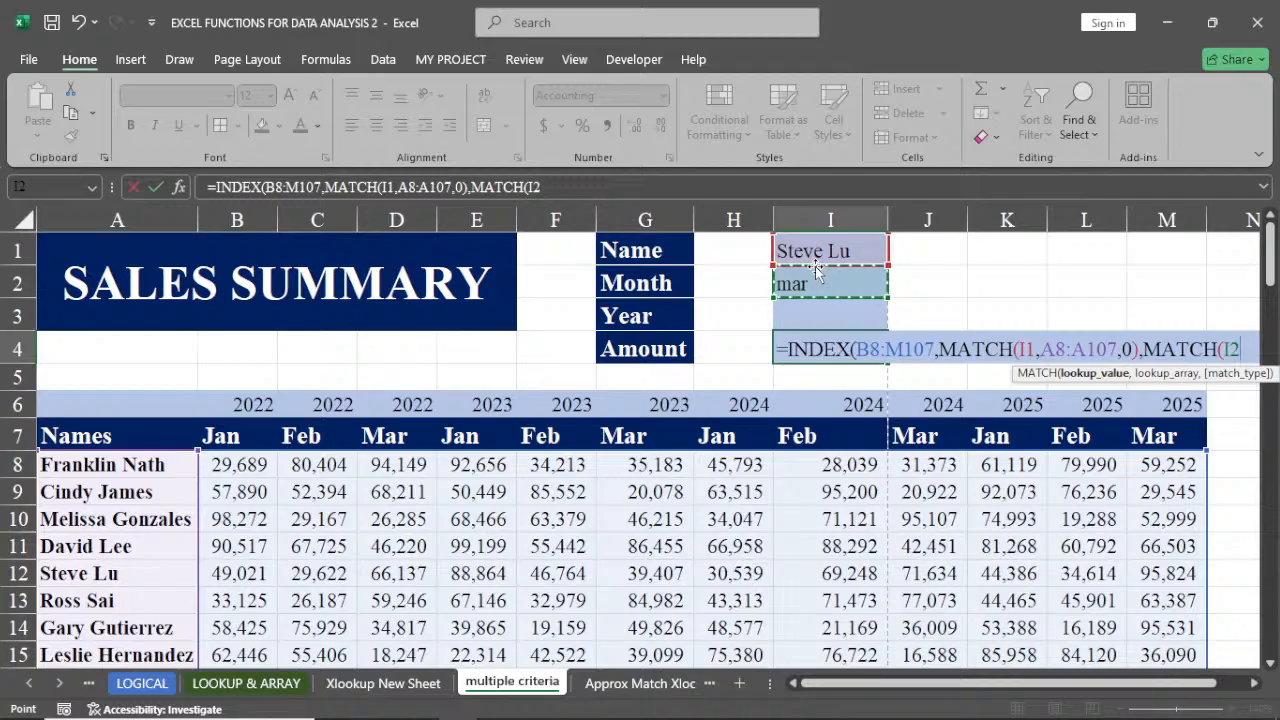
pyautogui.write('&')
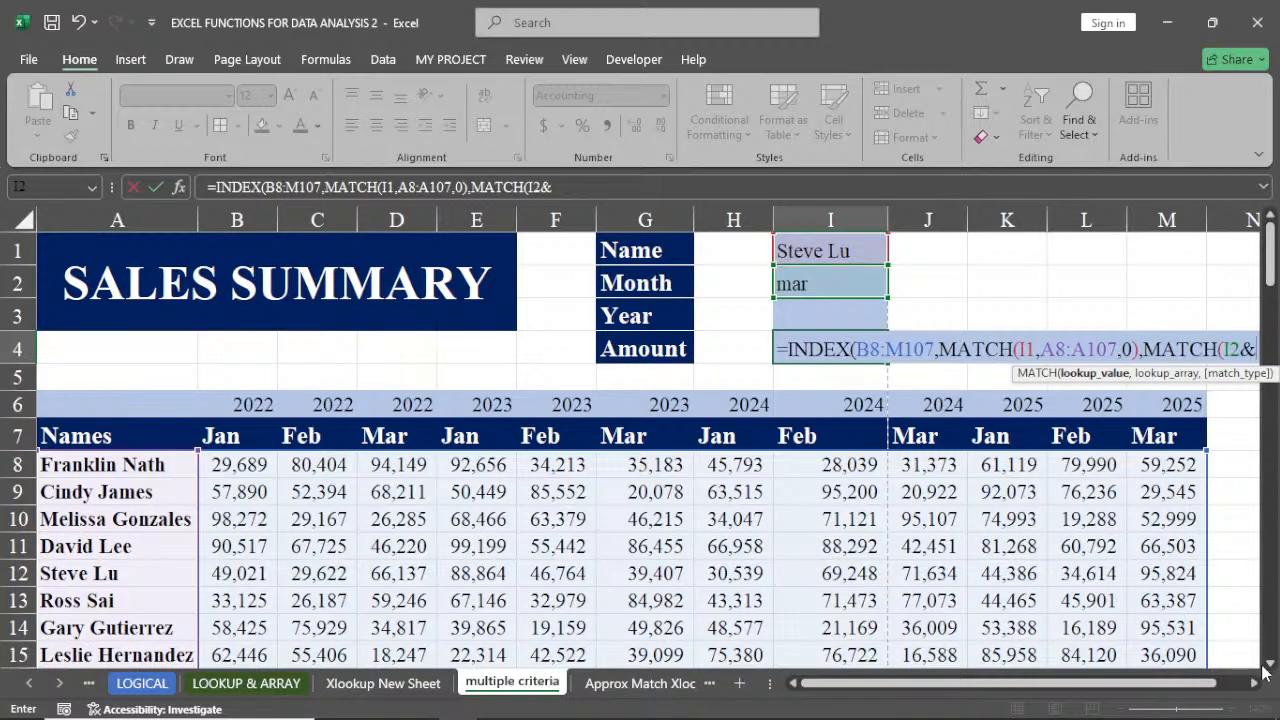
pyautogui.hscroll(2, 1133, 446)
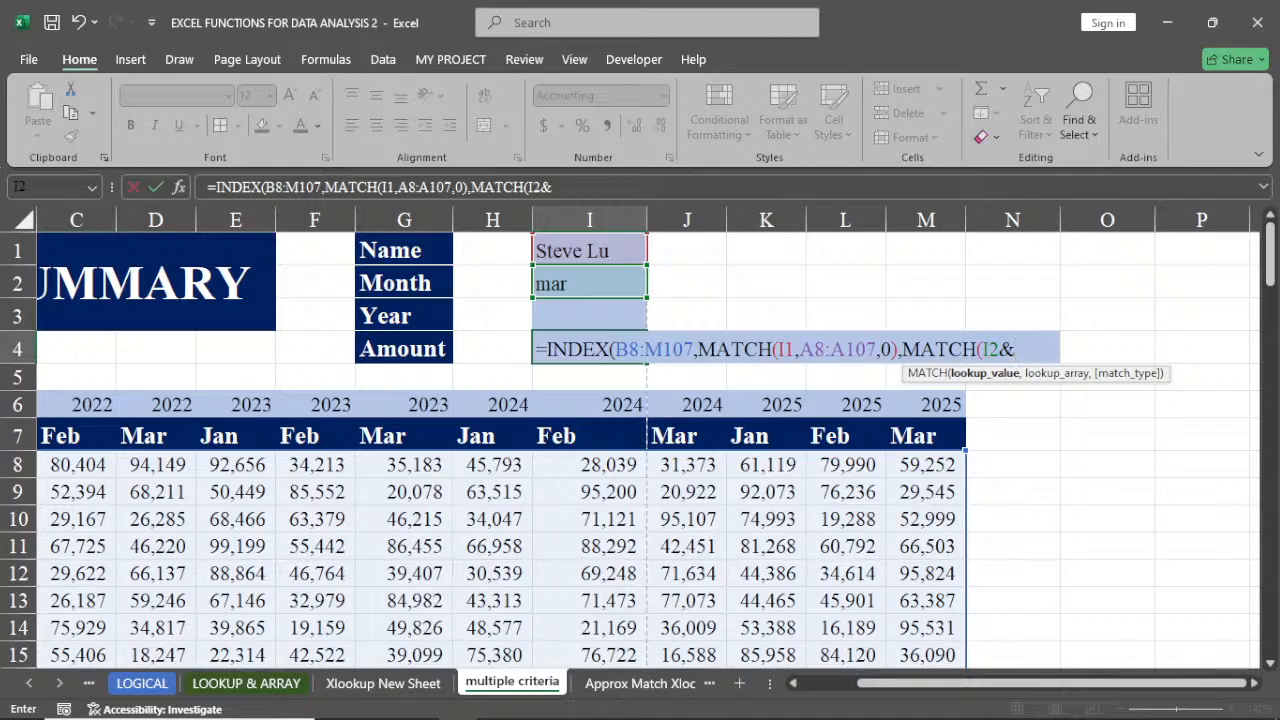
pyautogui.click(569, 312)
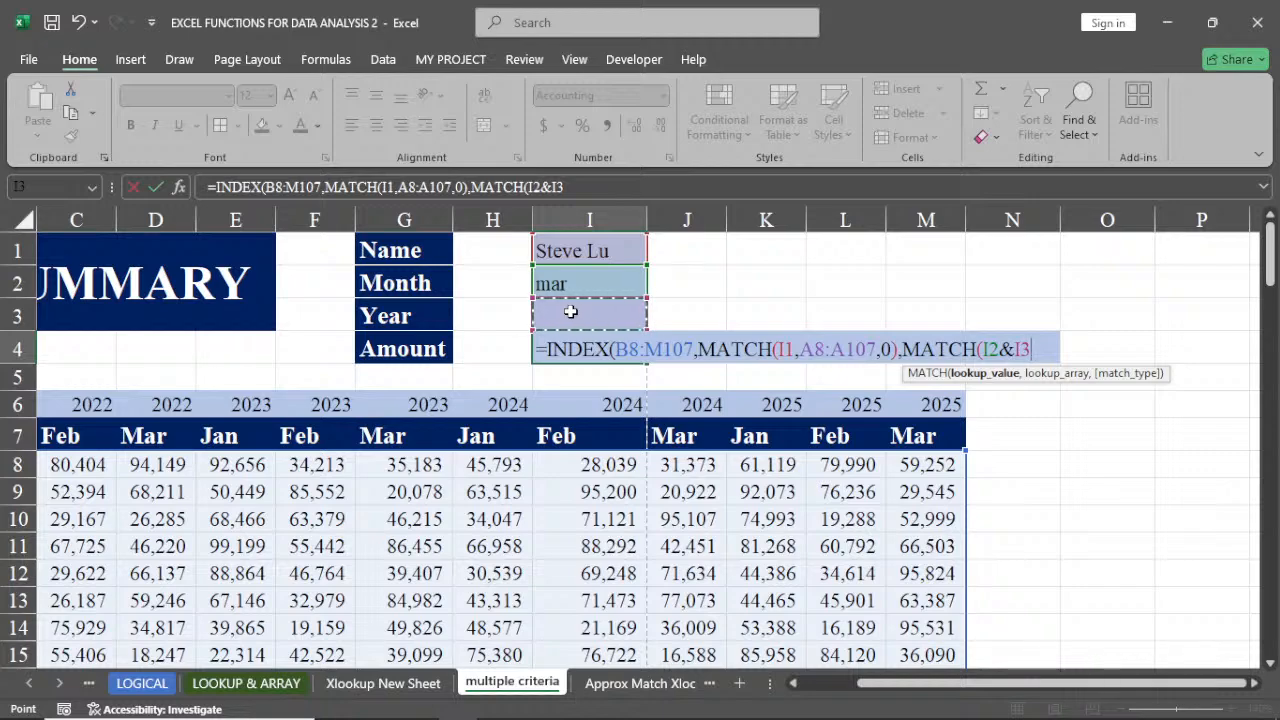
pyautogui.write(',')
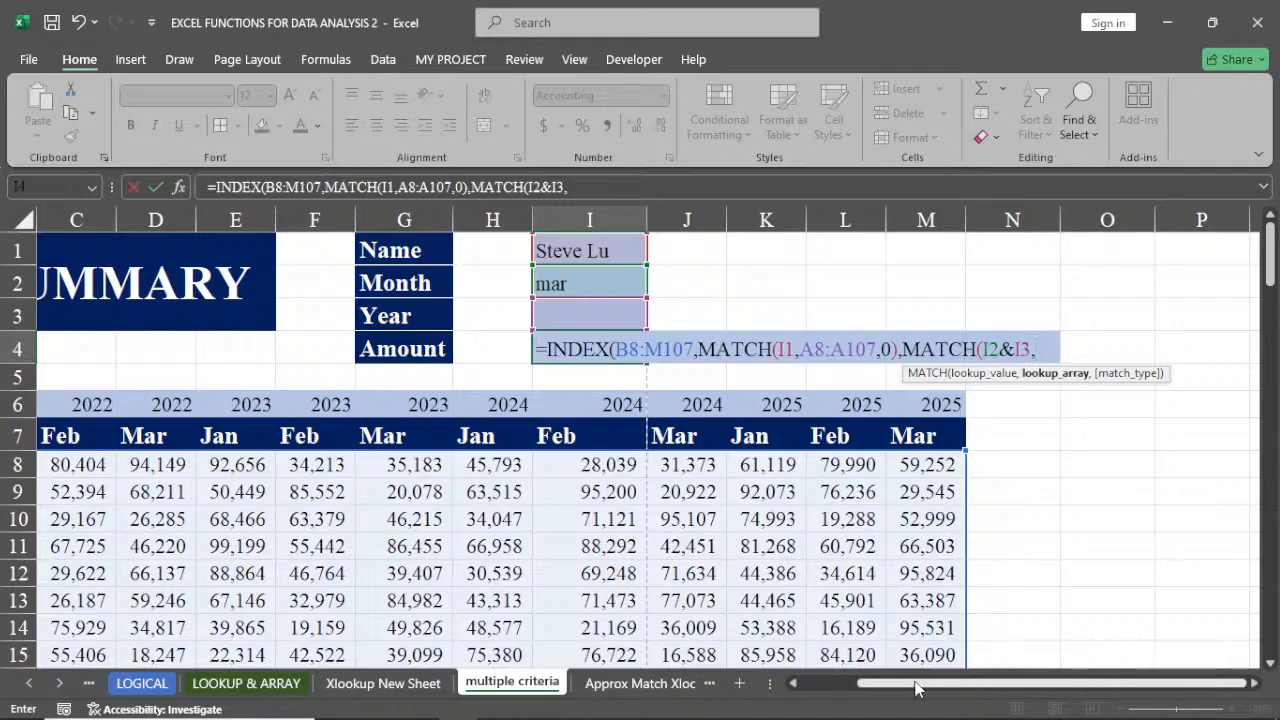
# Set the second MATCH's lookup array to the month headers B7:M7 joined with the year row B6:M6
pyautogui.moveTo(916, 688); pyautogui.dragTo(856, 690)
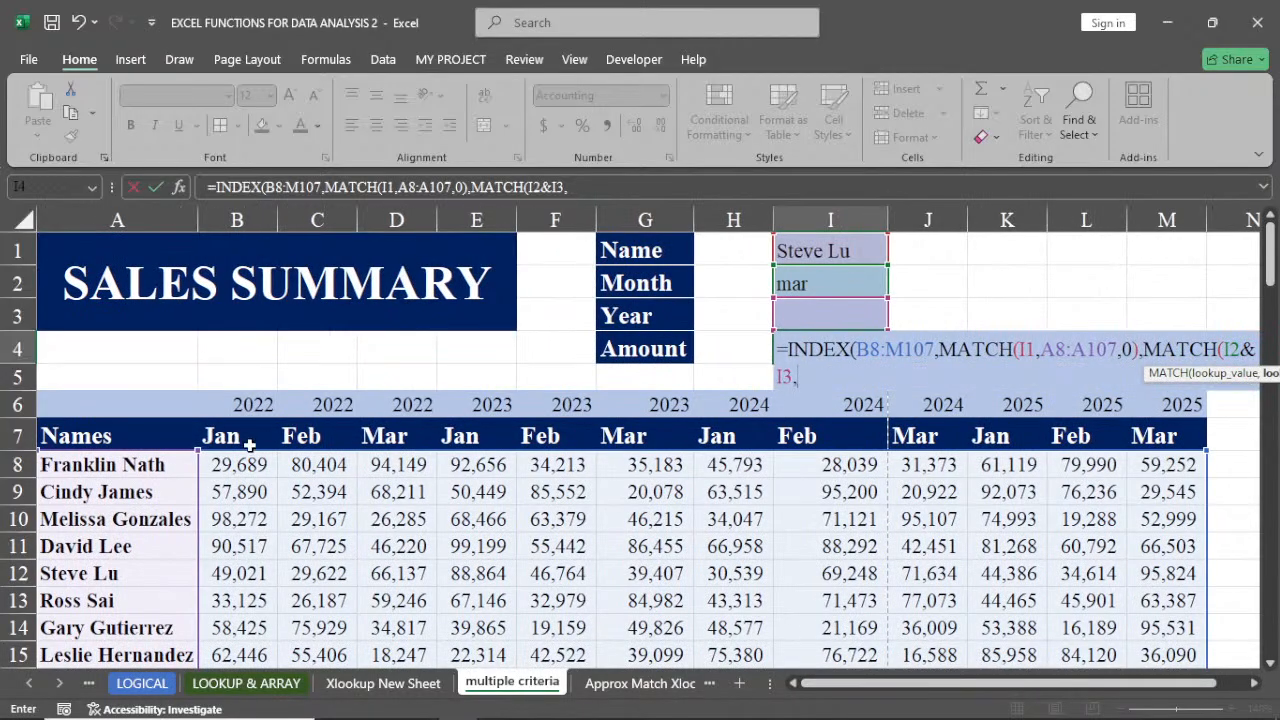
pyautogui.moveTo(213, 432); pyautogui.dragTo(1162, 425)
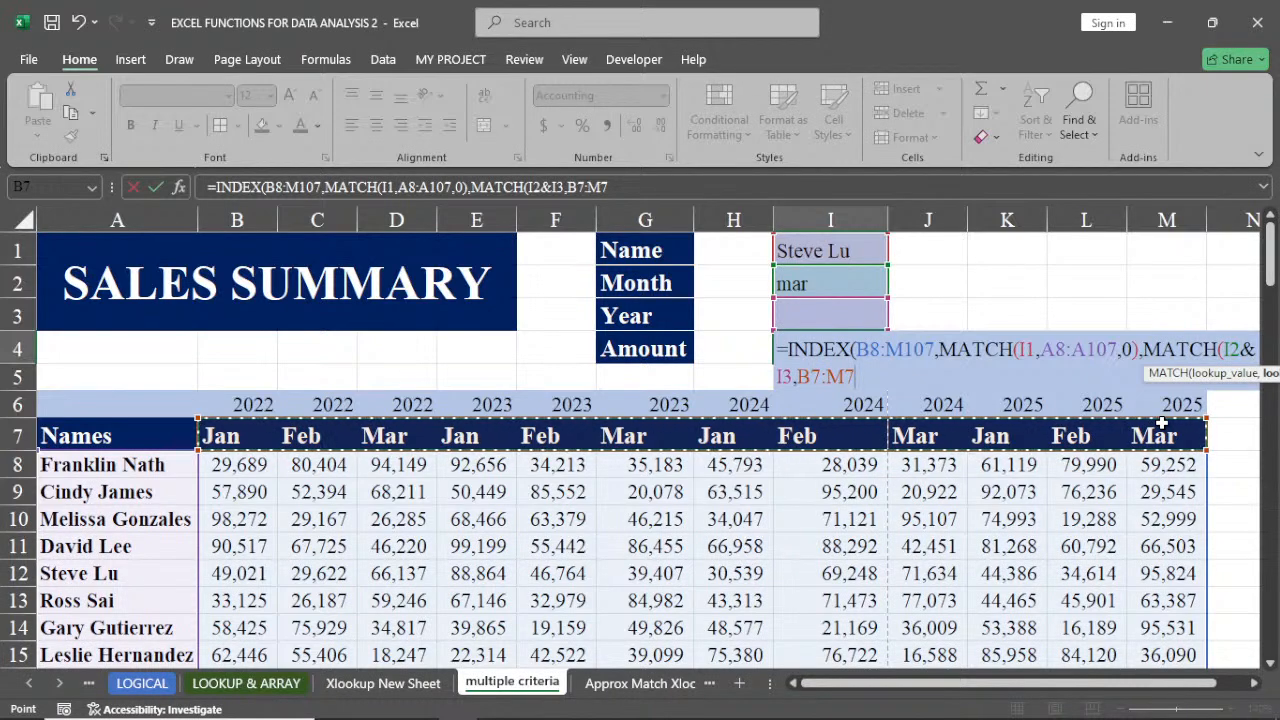
pyautogui.write('&')
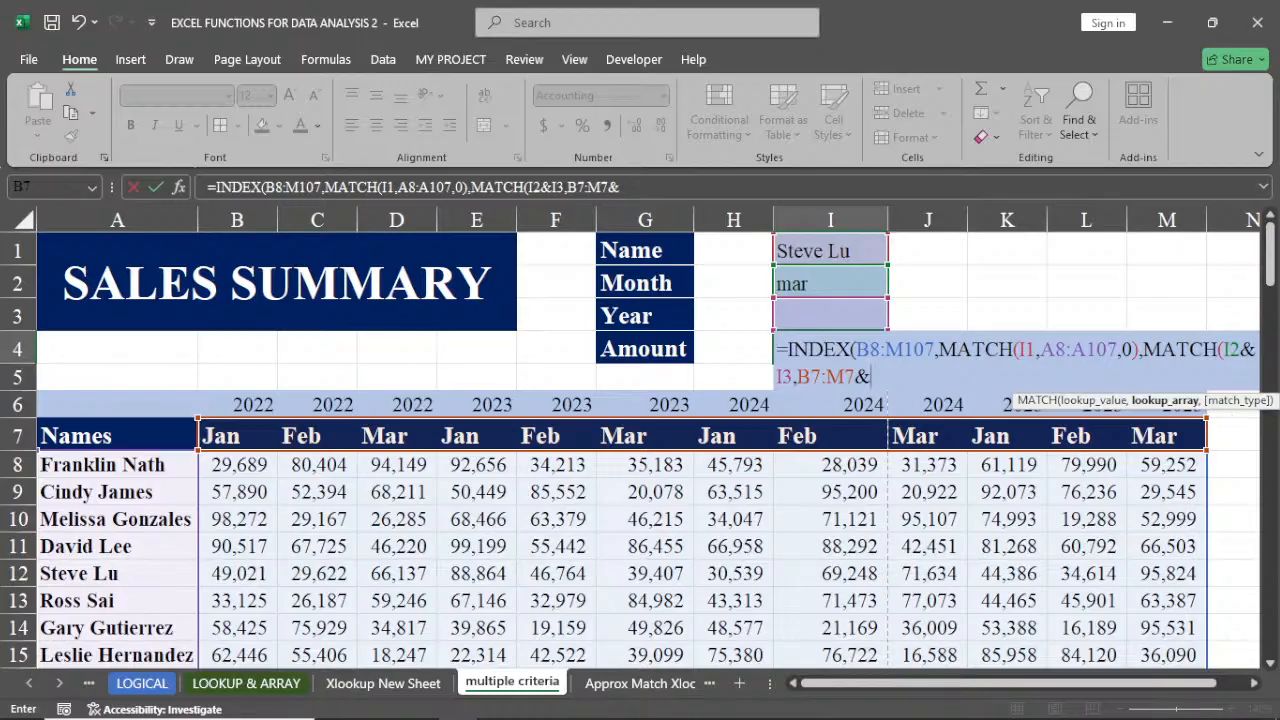
pyautogui.click(235, 404)
pyautogui.moveTo(235, 404); pyautogui.dragTo(1150, 400)
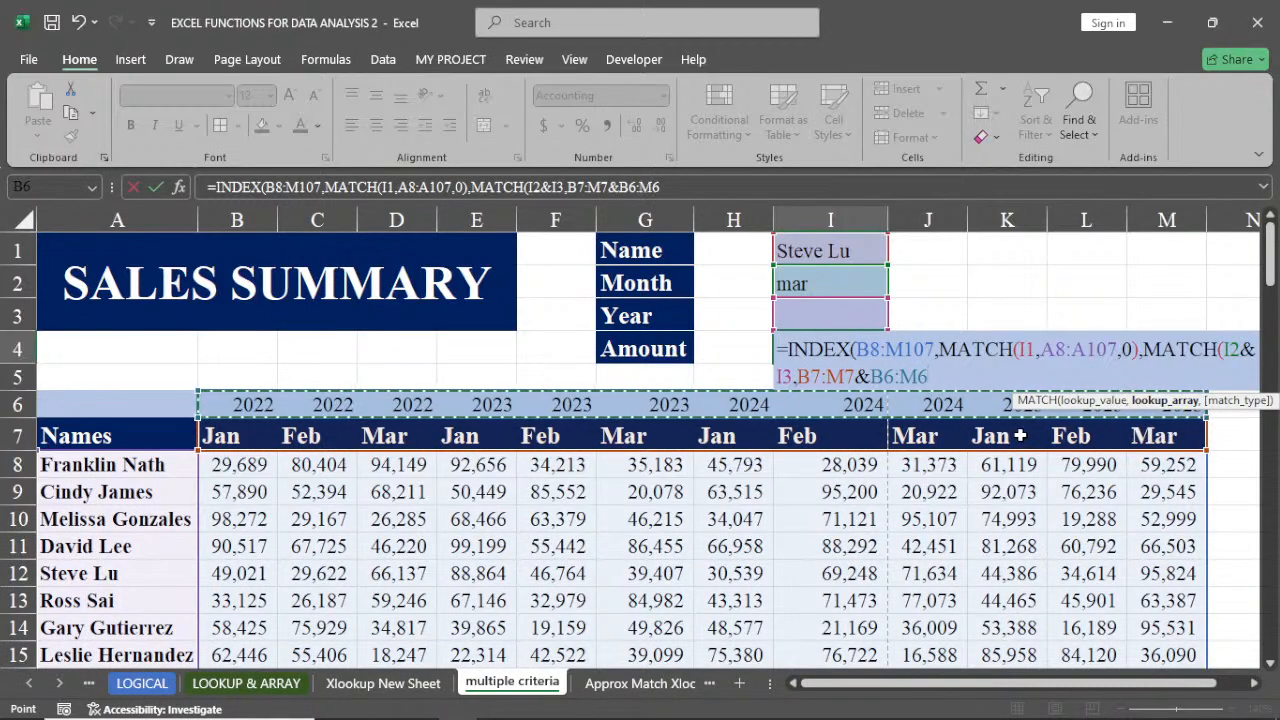
pyautogui.write(',')
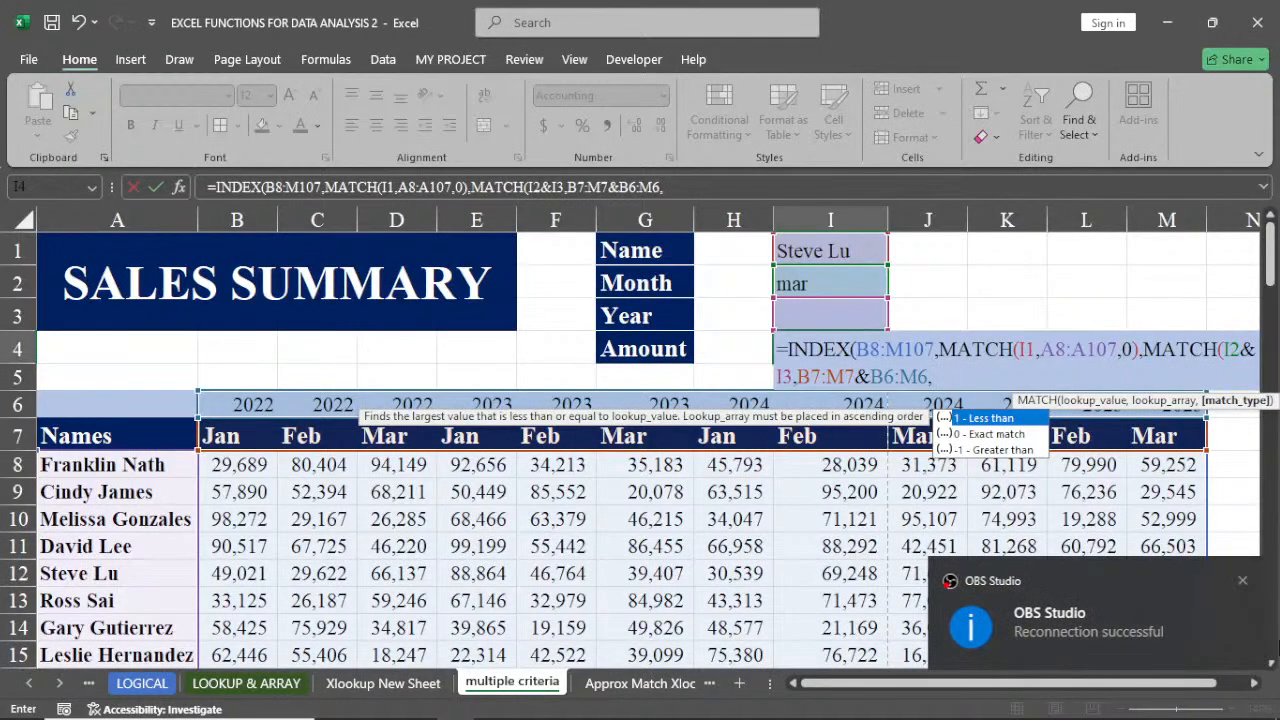
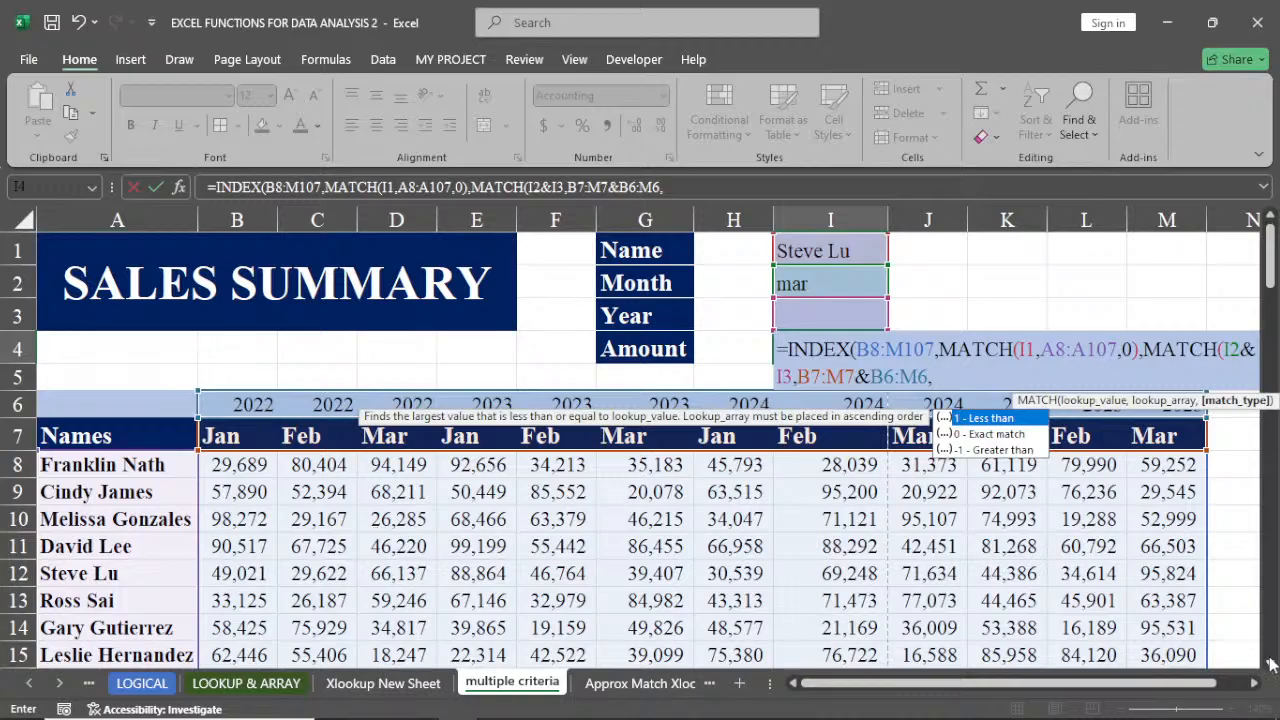
# Finish the second MATCH with exact match 0, close both functions and enter the formula in I4
pyautogui.click(1270, 663)
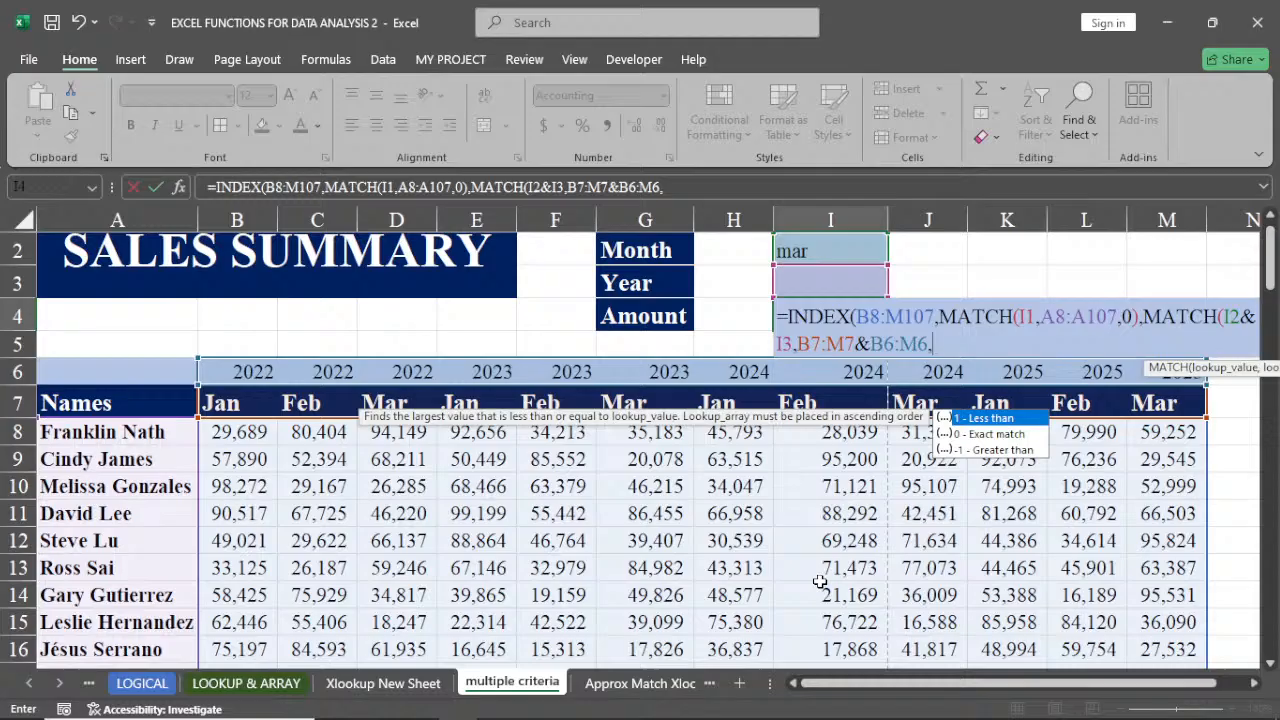
pyautogui.write('0')
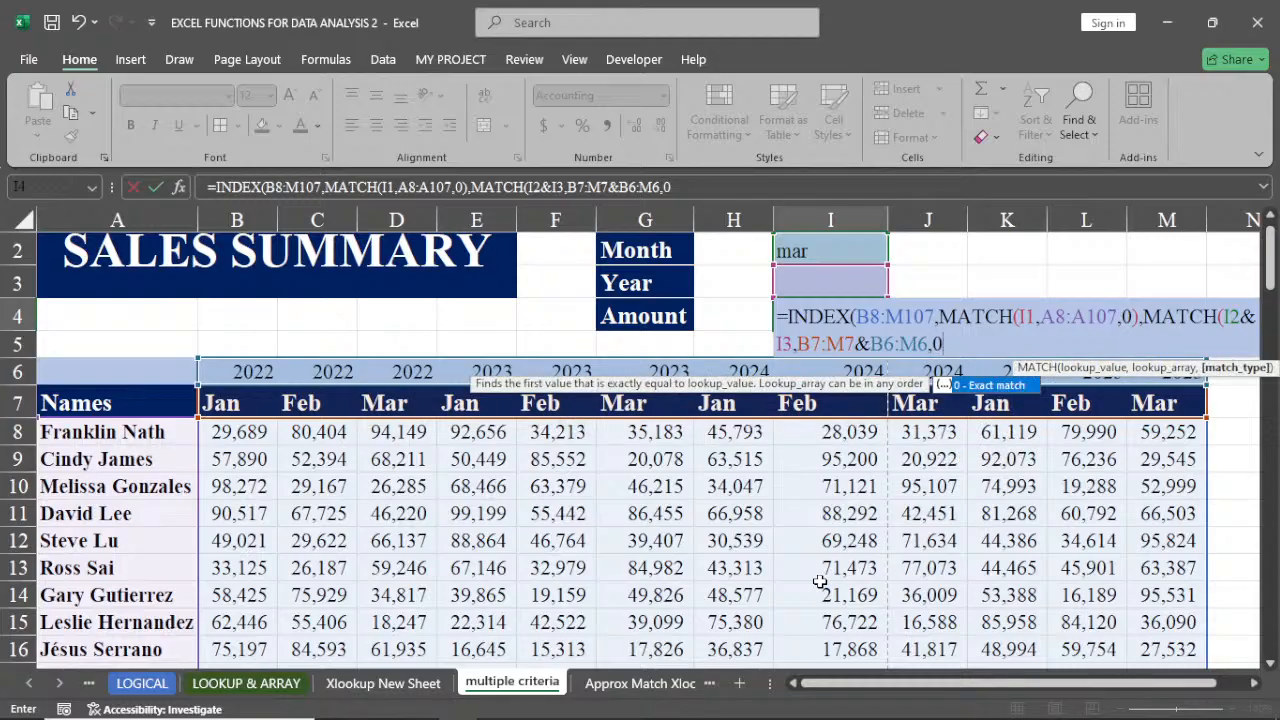
pyautogui.write(')')
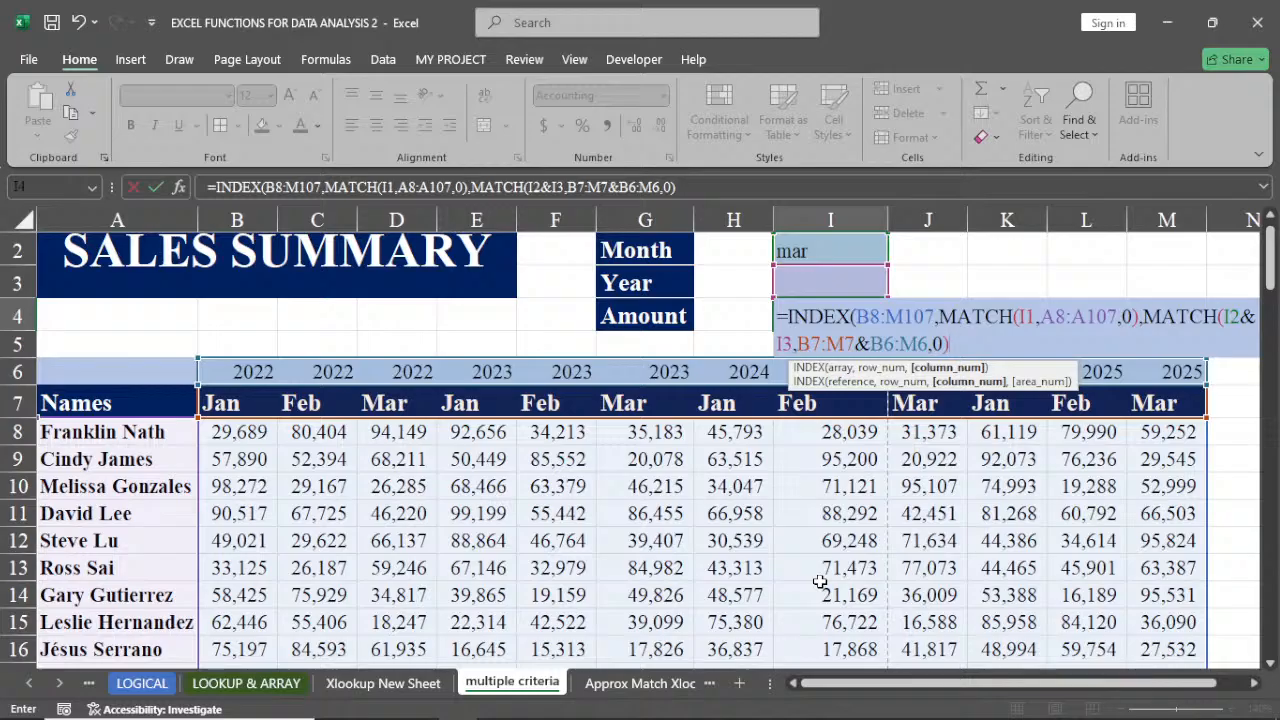
pyautogui.write(')')
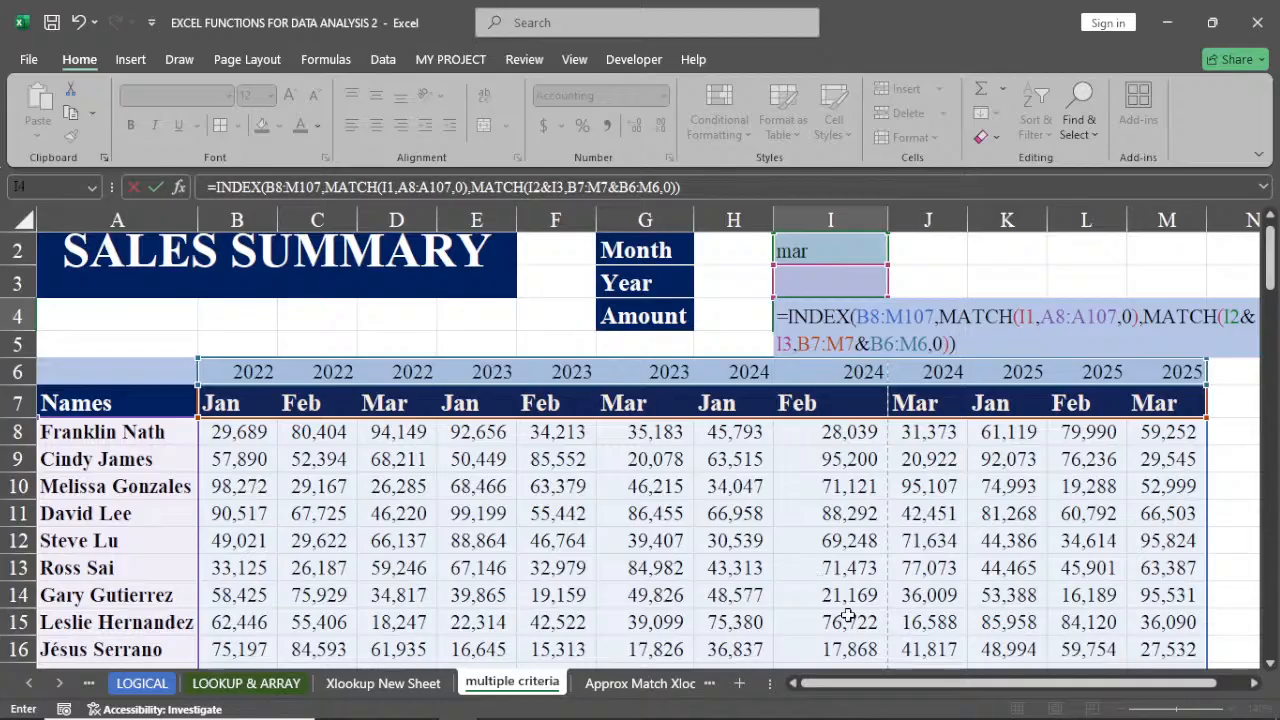
pyautogui.press('Return')
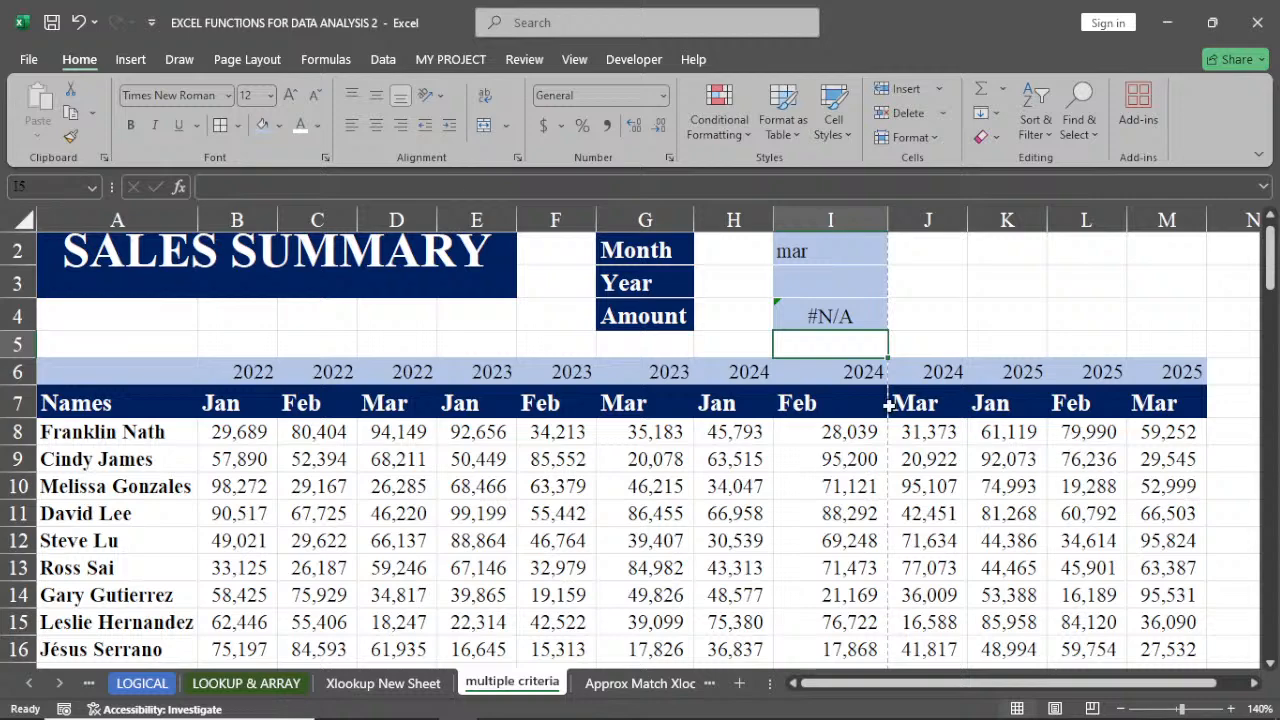
# Enter 2025 as the year in I3
pyautogui.scroll(1, 838, 252)
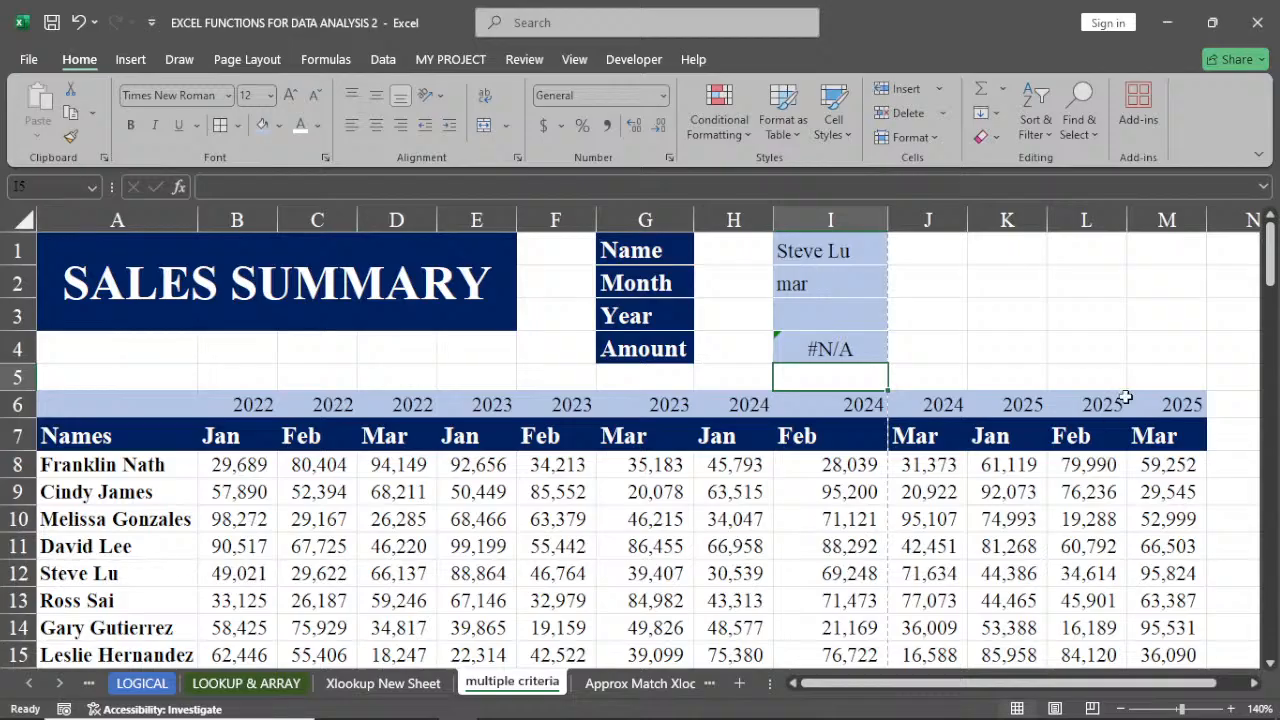
pyautogui.click(799, 312)
pyautogui.write('202')
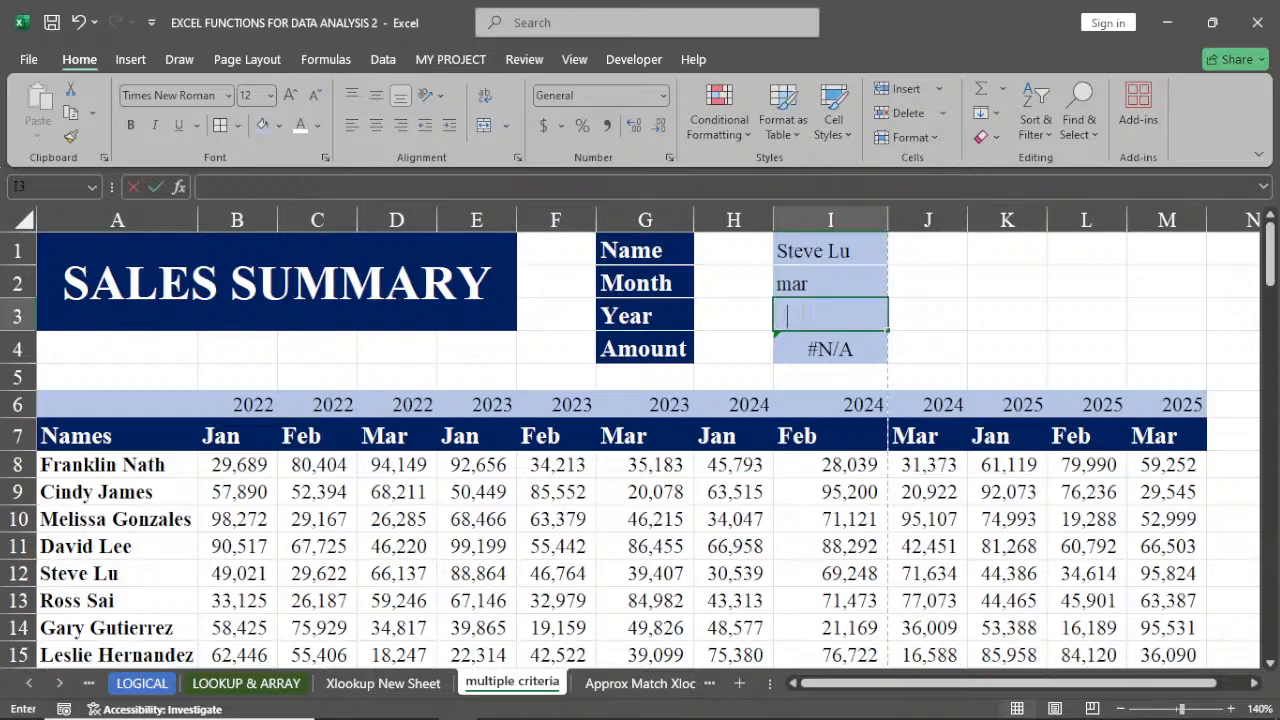
pyautogui.write('5')
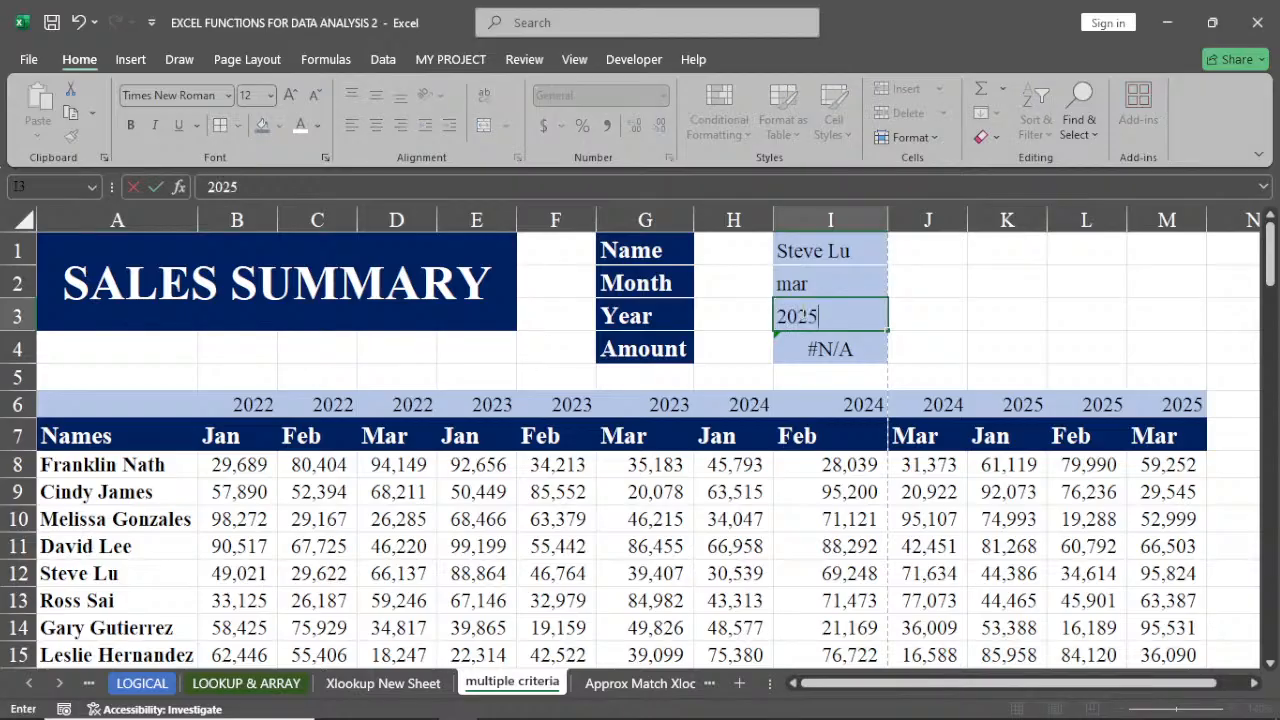
pyautogui.press('Return')
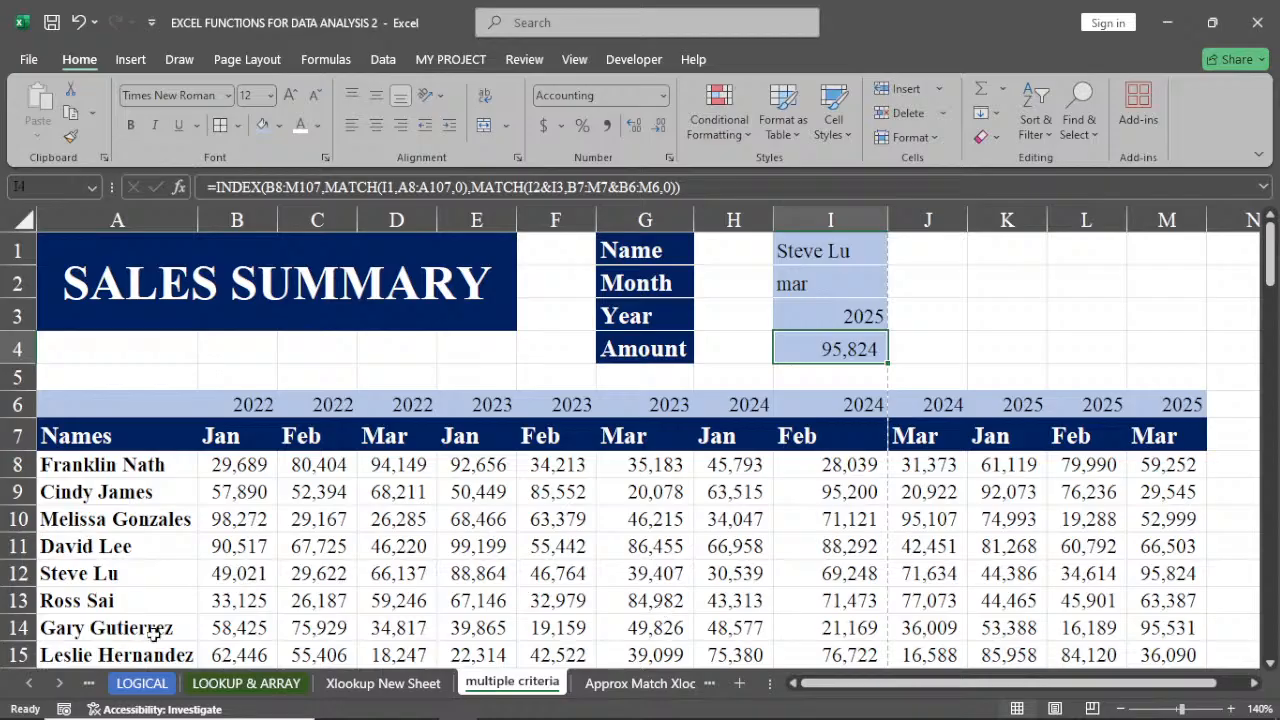
# Change the name in I1 to david lee to test the lookup
pyautogui.click(22, 573)
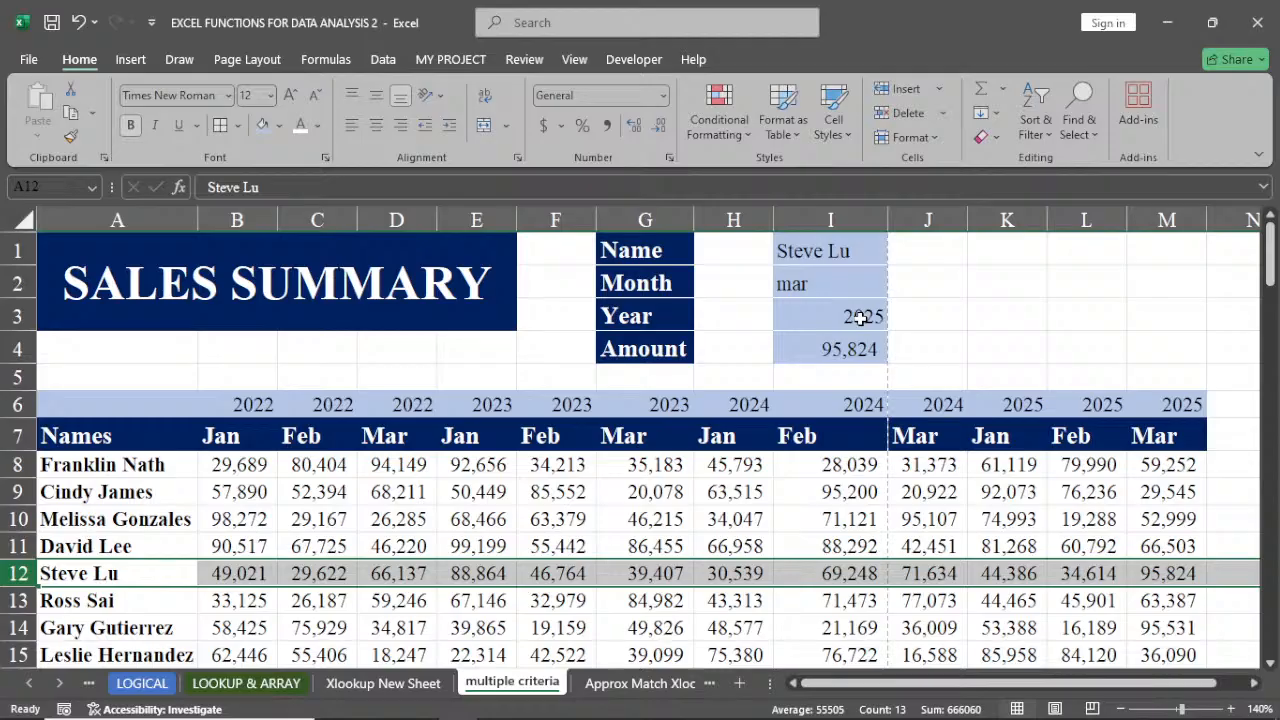
pyautogui.click(800, 251)
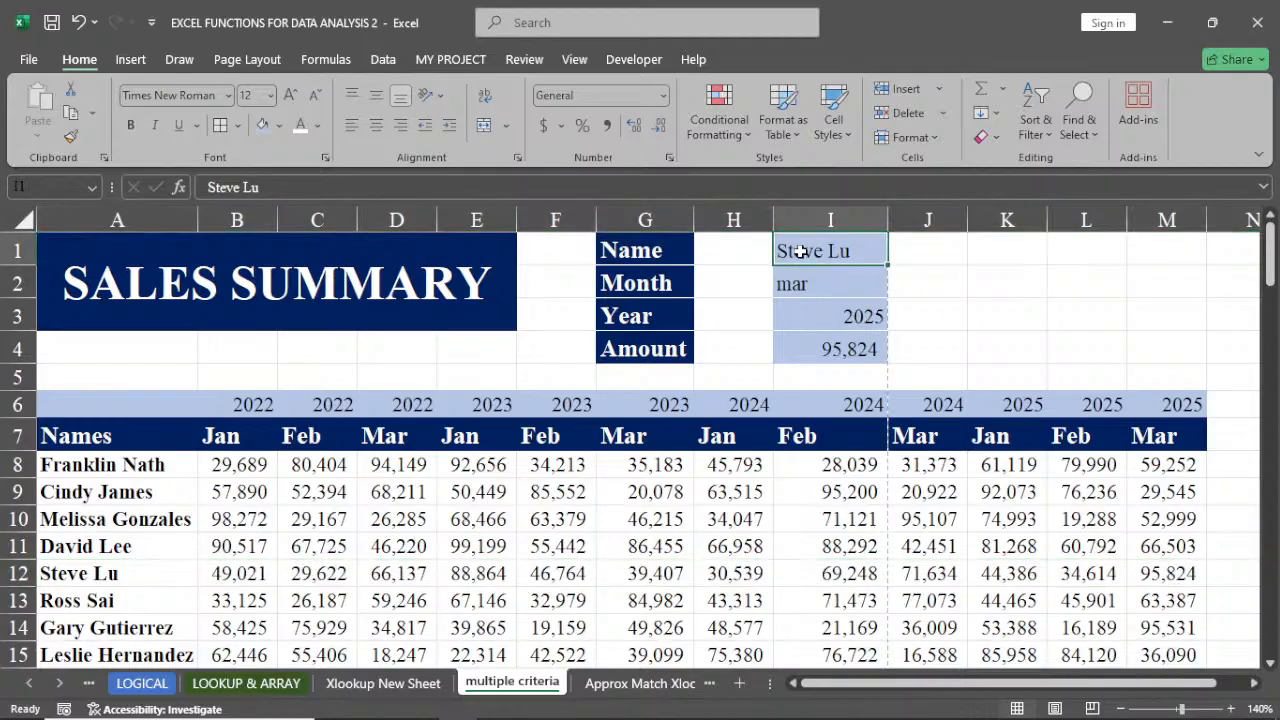
pyautogui.write('david')
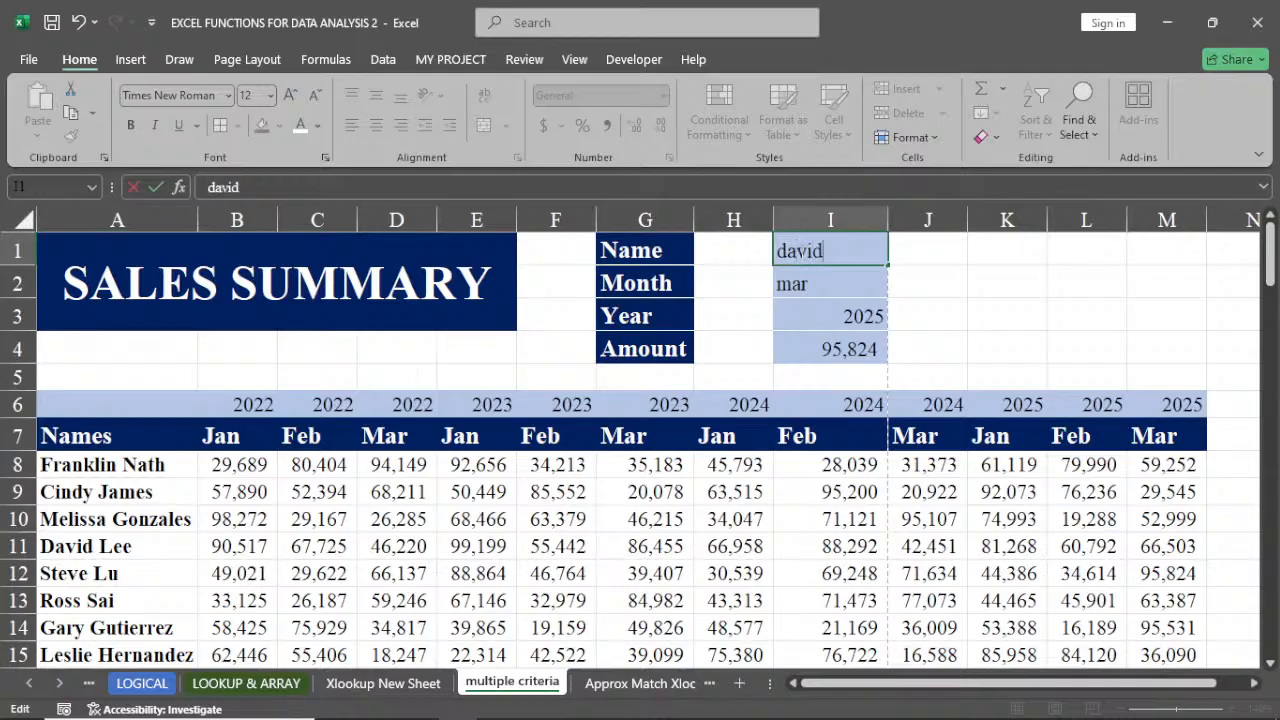
pyautogui.write(' lee')
pyautogui.press('Return')
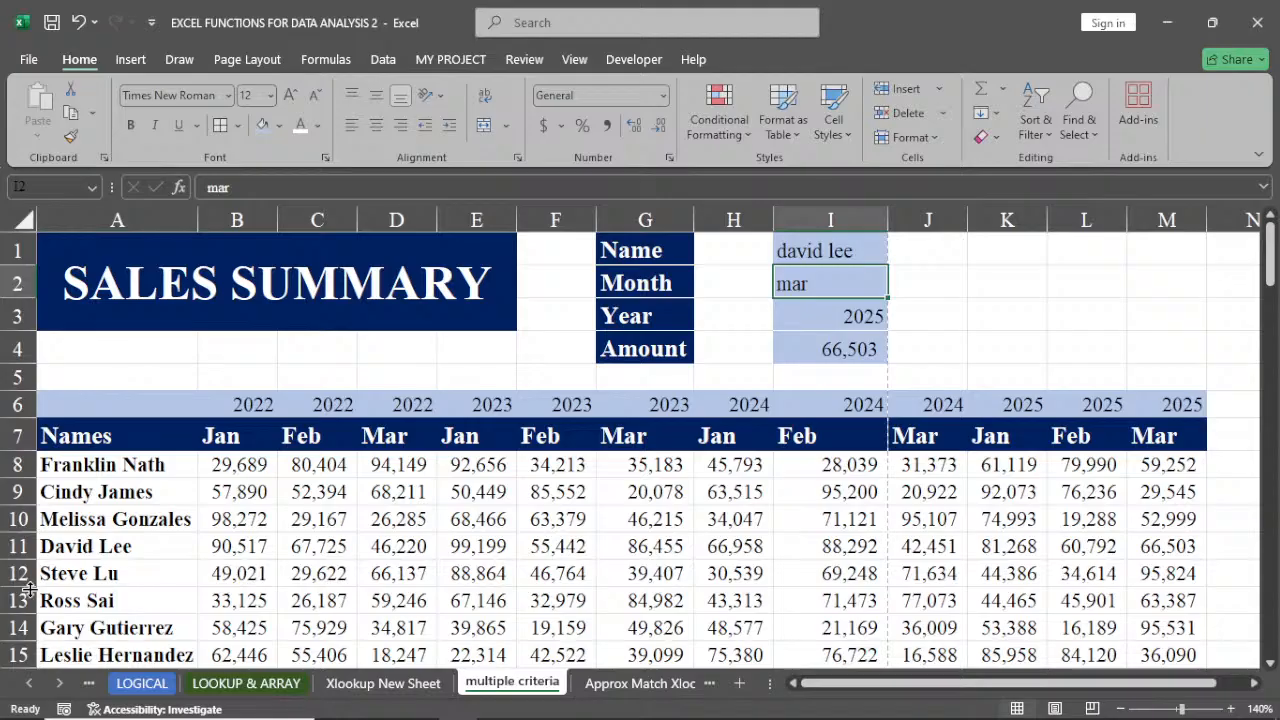
# Compare the returned amount against the name rows and month-year headers of the sales data
pyautogui.click(15, 546)
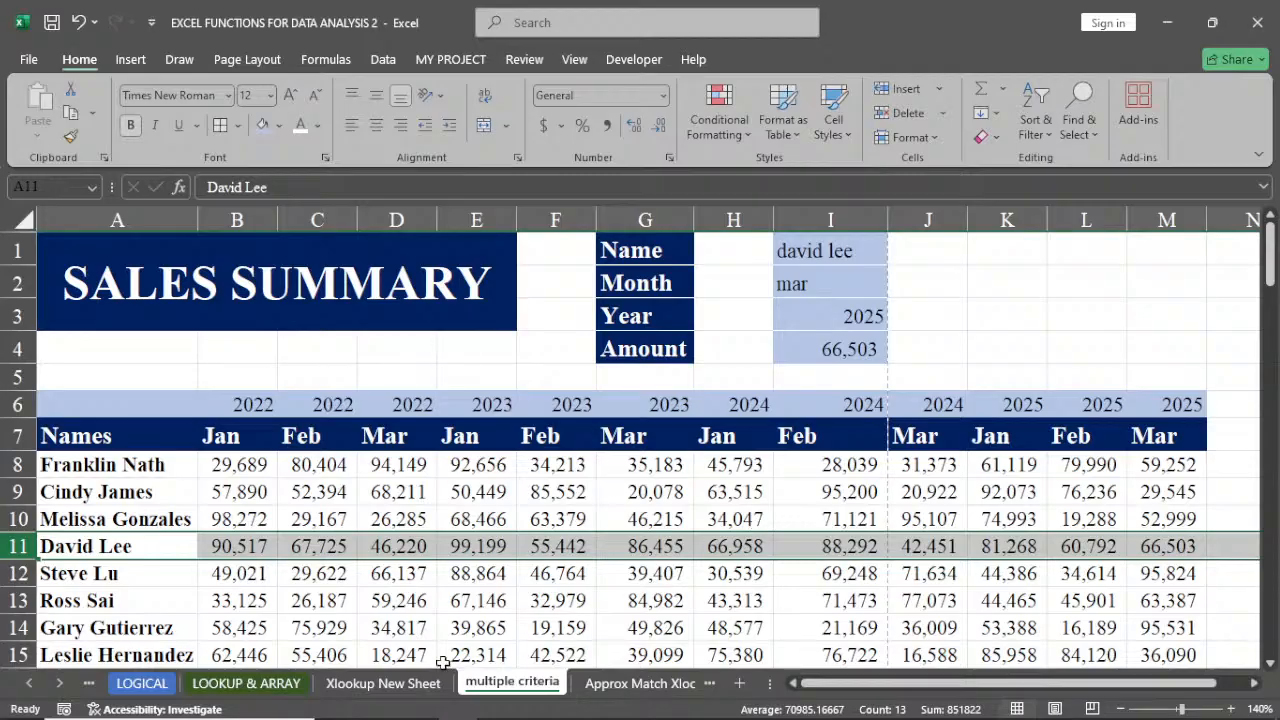
pyautogui.click(383, 683)
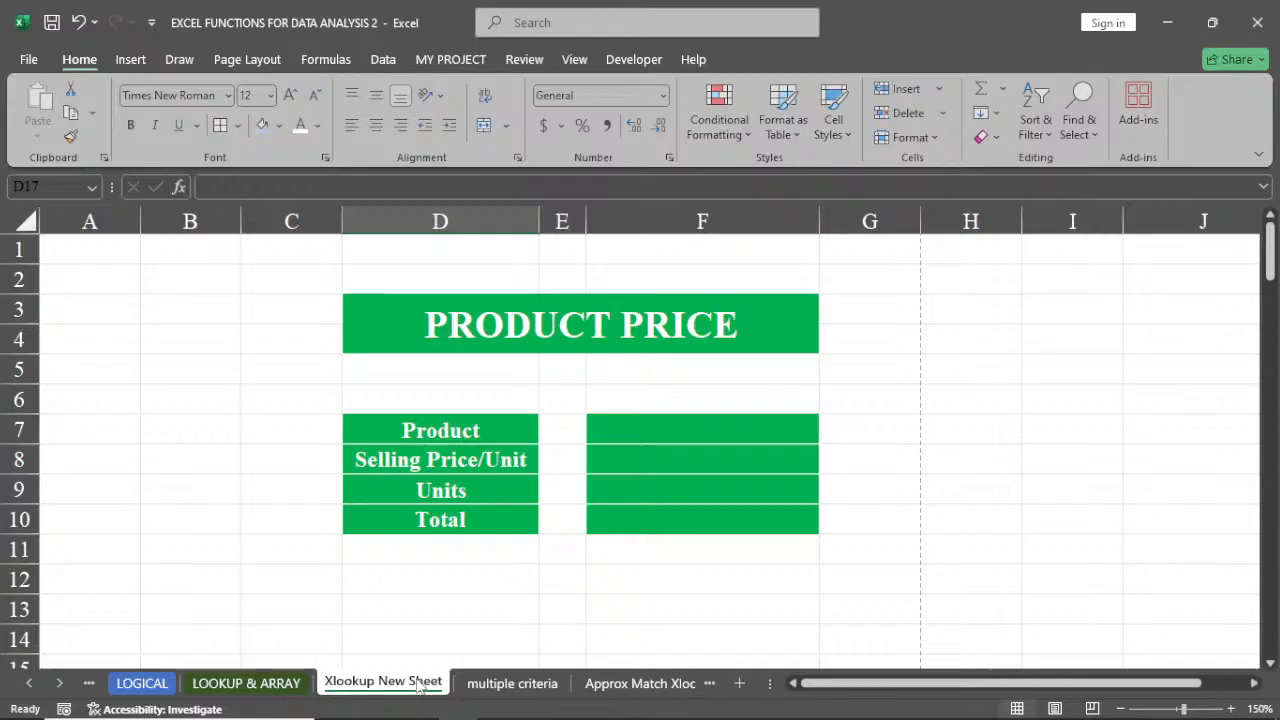
pyautogui.click(512, 684)
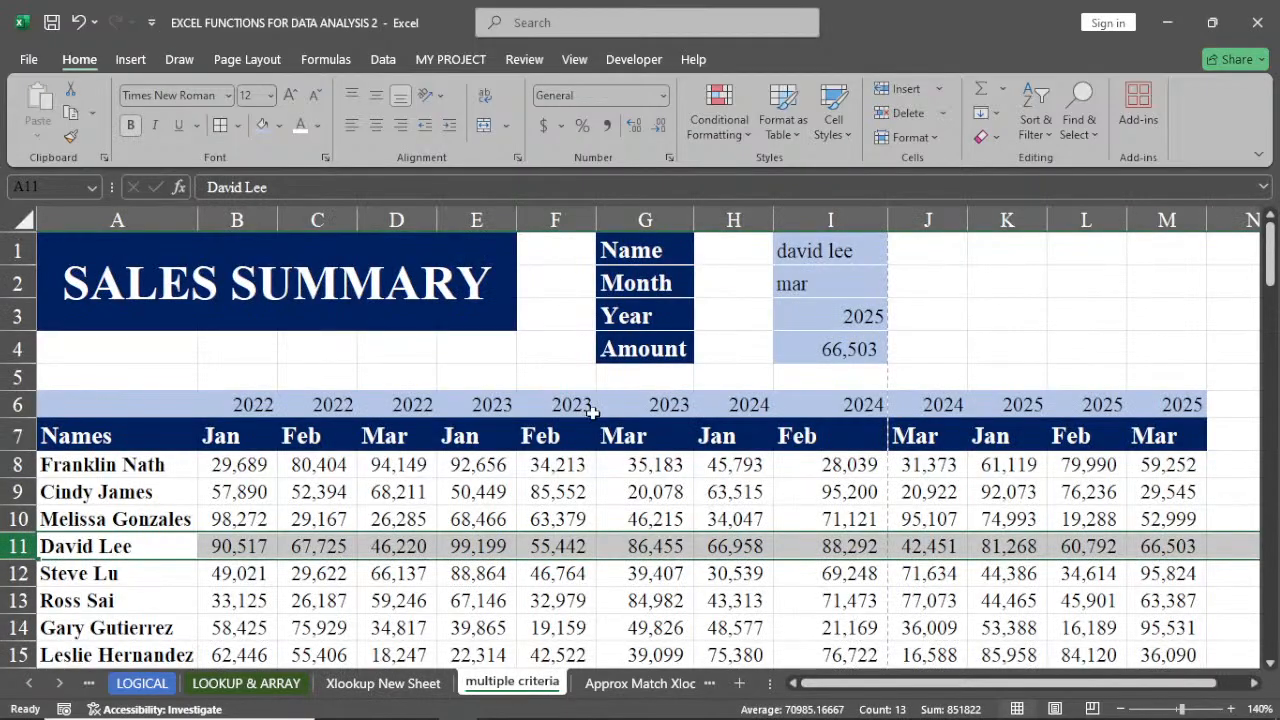
pyautogui.click(590, 464)
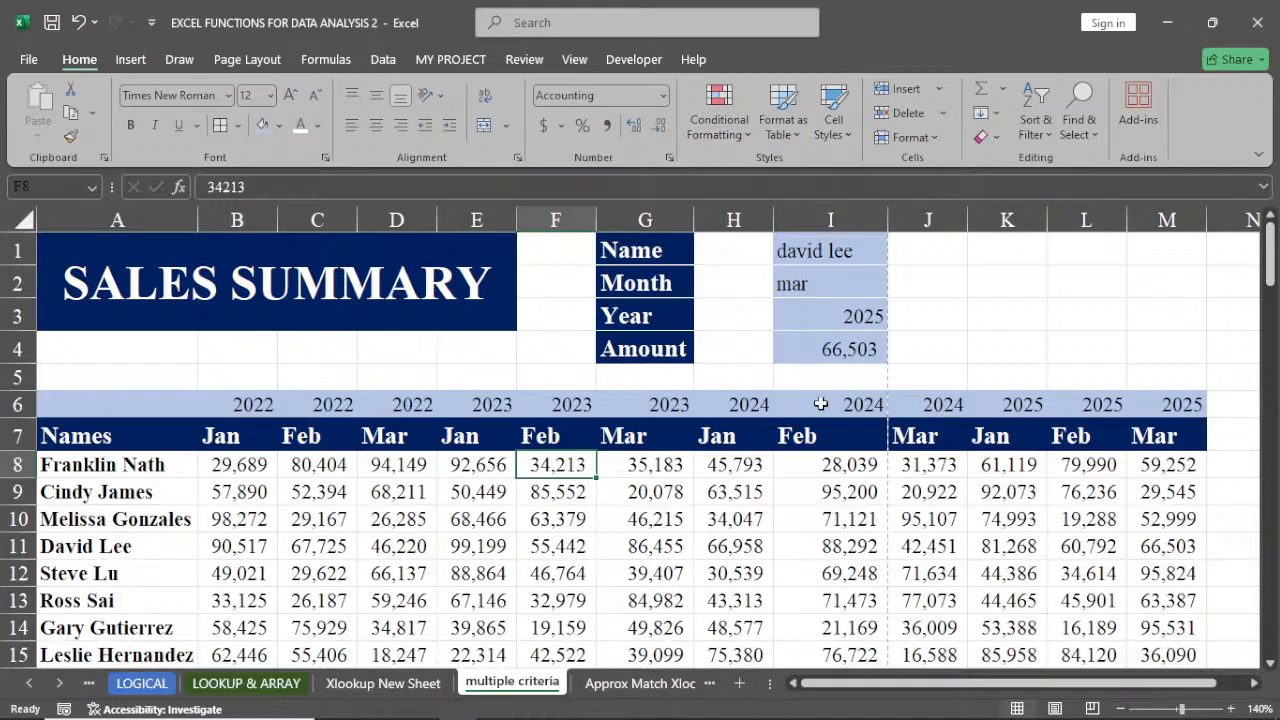
pyautogui.click(855, 355)
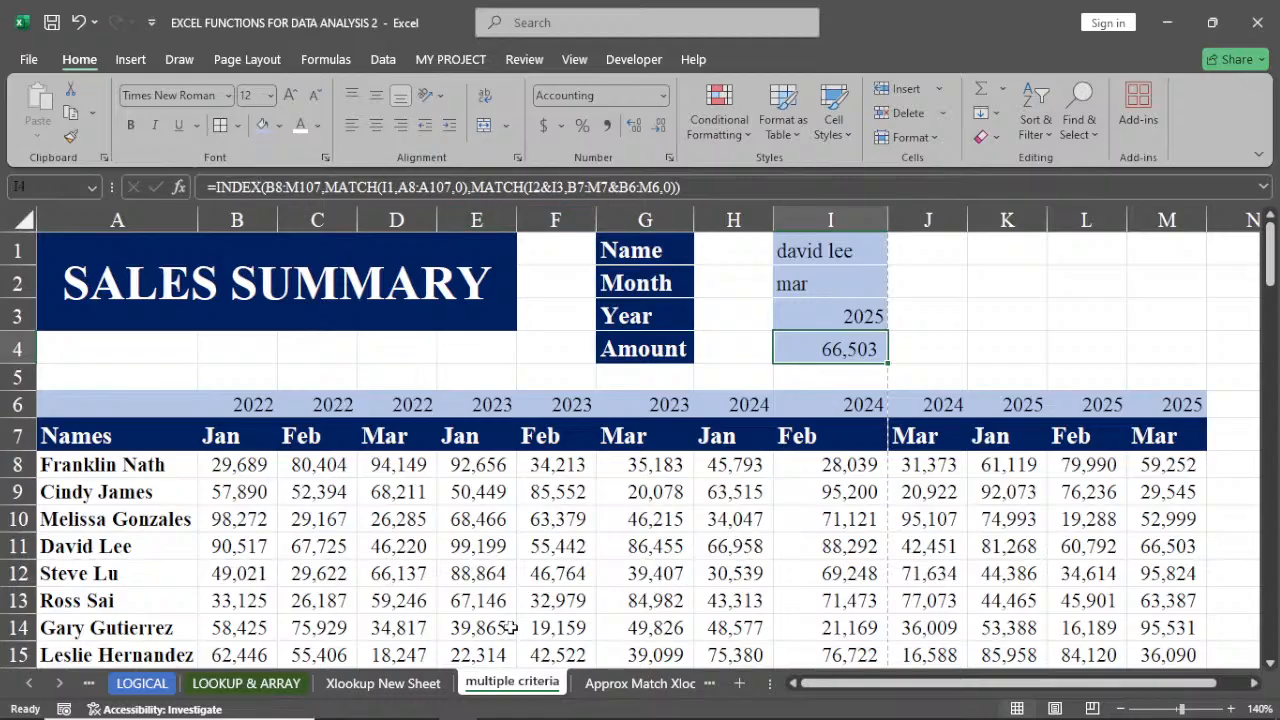
pyautogui.click(276, 687)
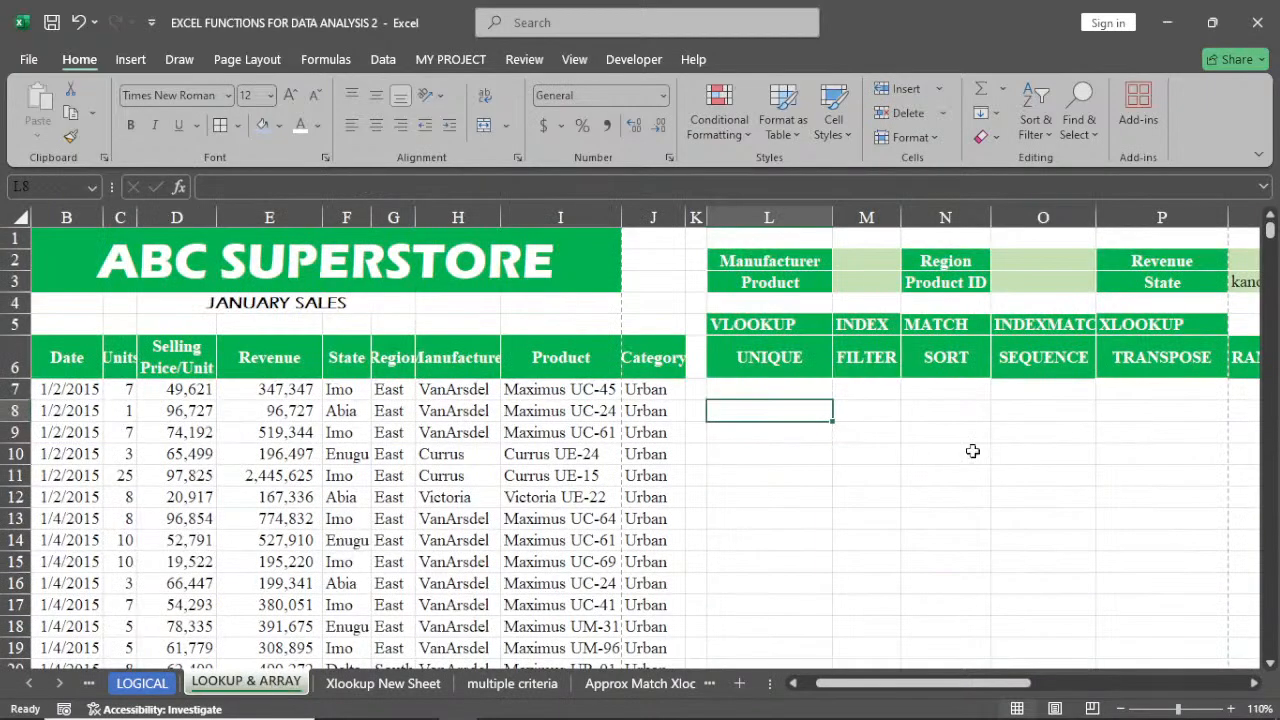
pyautogui.click(1050, 323)
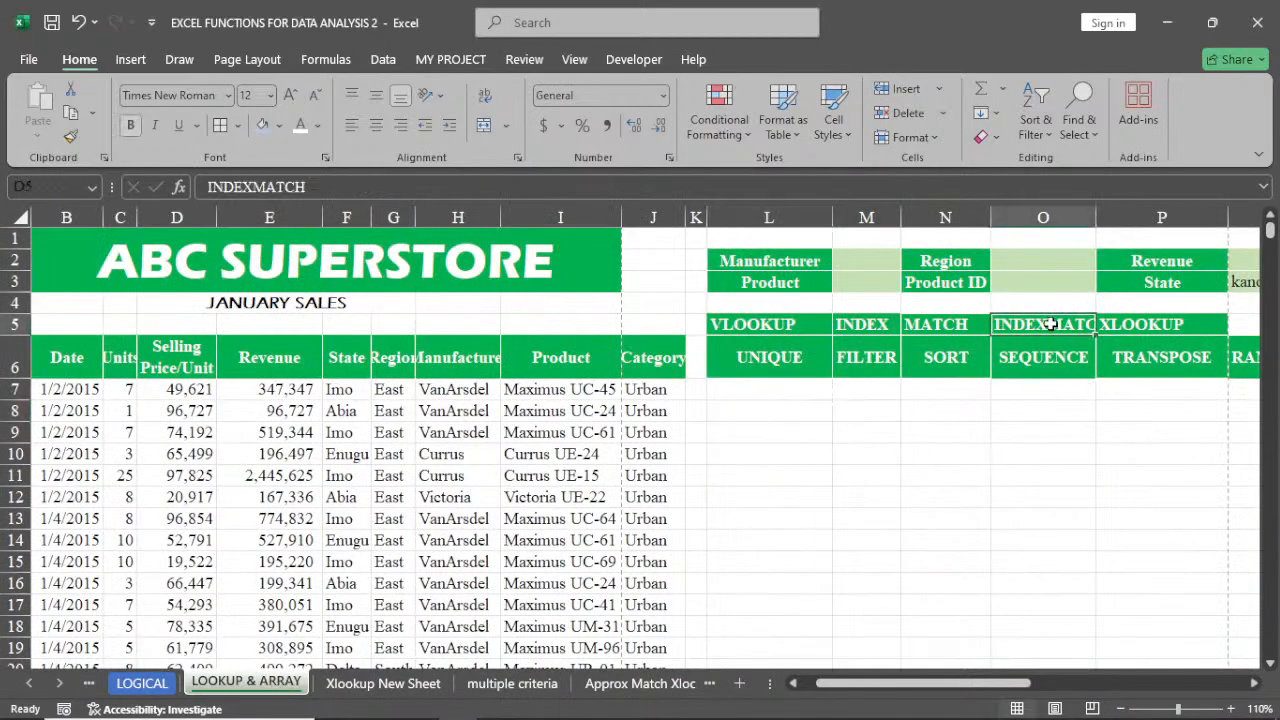
pyautogui.click(418, 682)
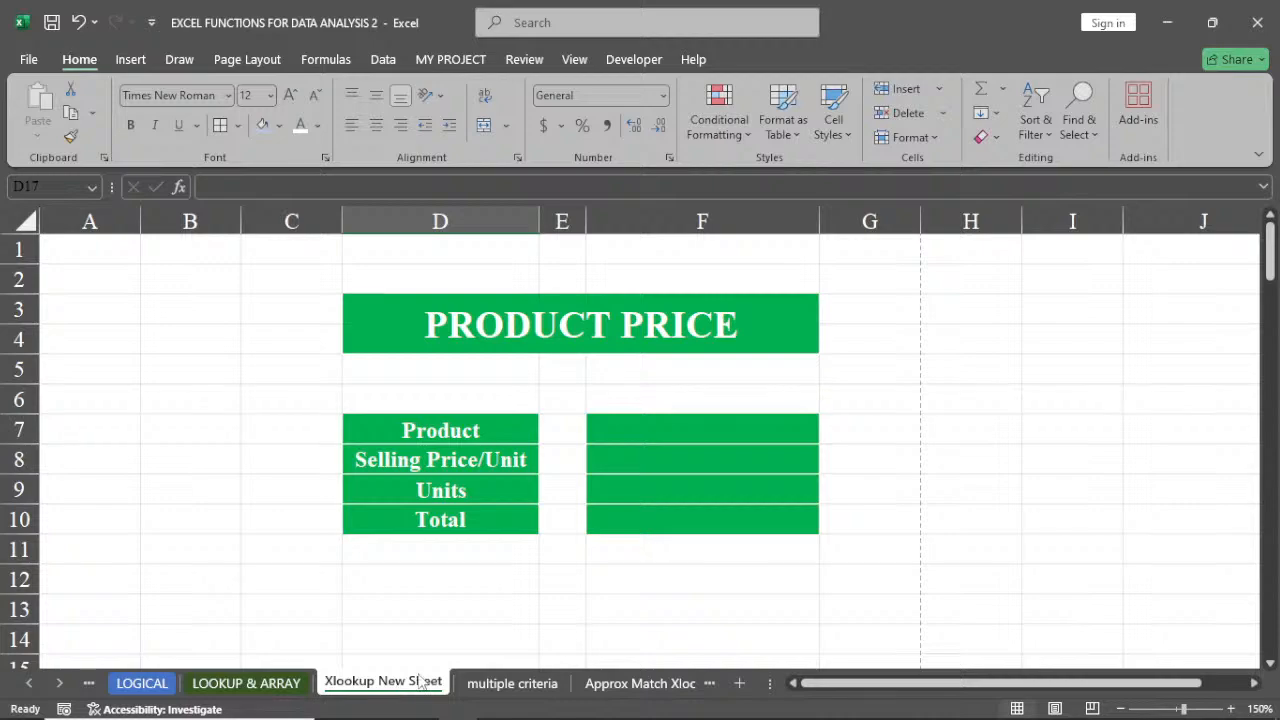
pyautogui.click(490, 683)
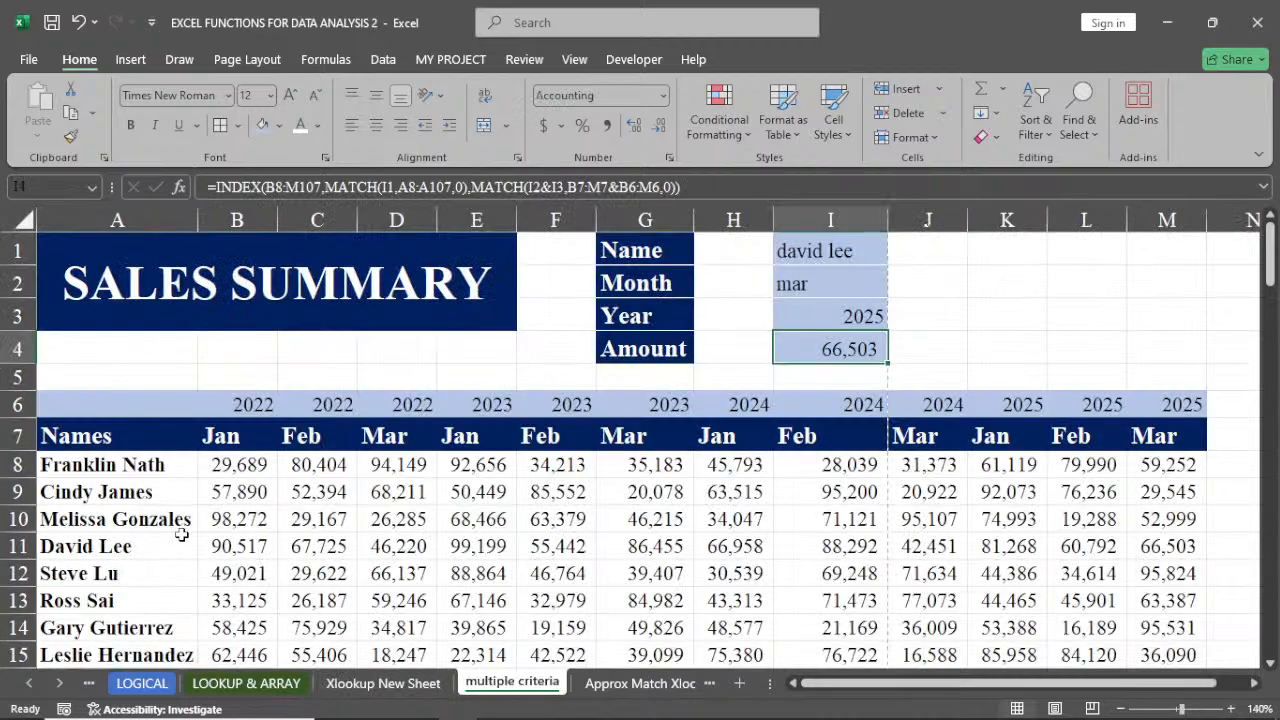
pyautogui.moveTo(115, 467); pyautogui.dragTo(115, 575)
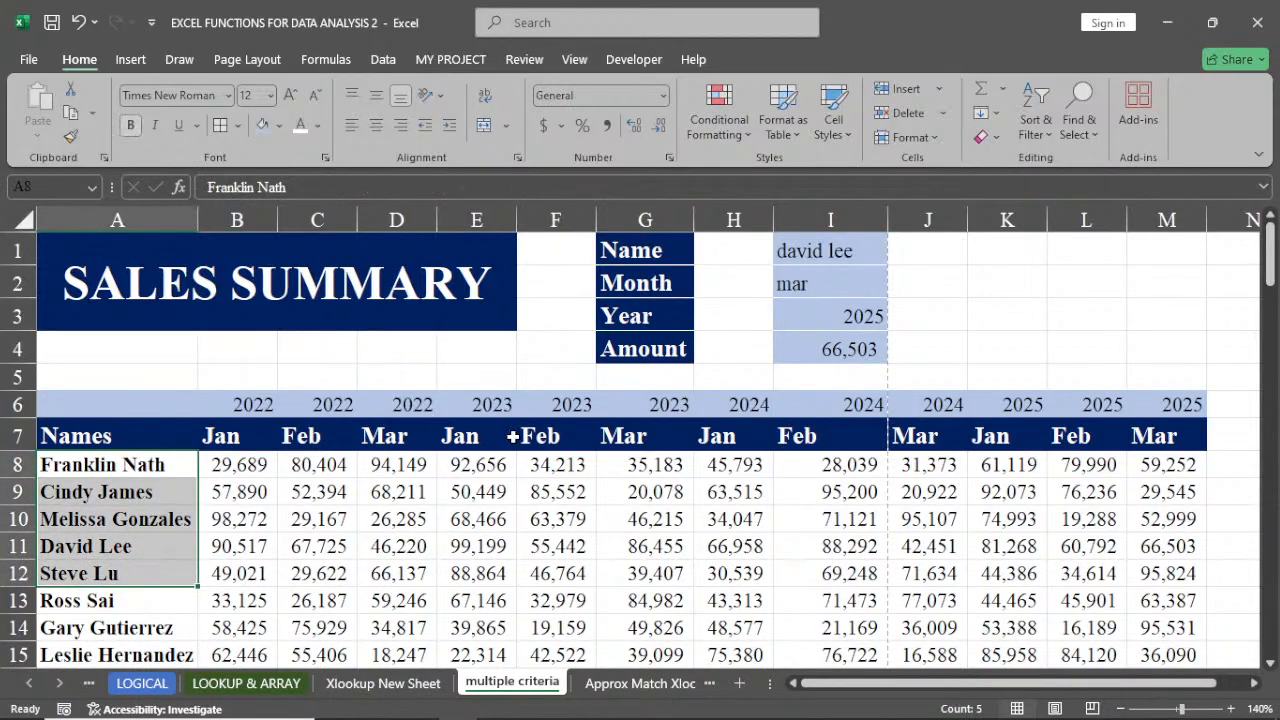
pyautogui.click(366, 517)
pyautogui.moveTo(235, 410); pyautogui.dragTo(242, 440)
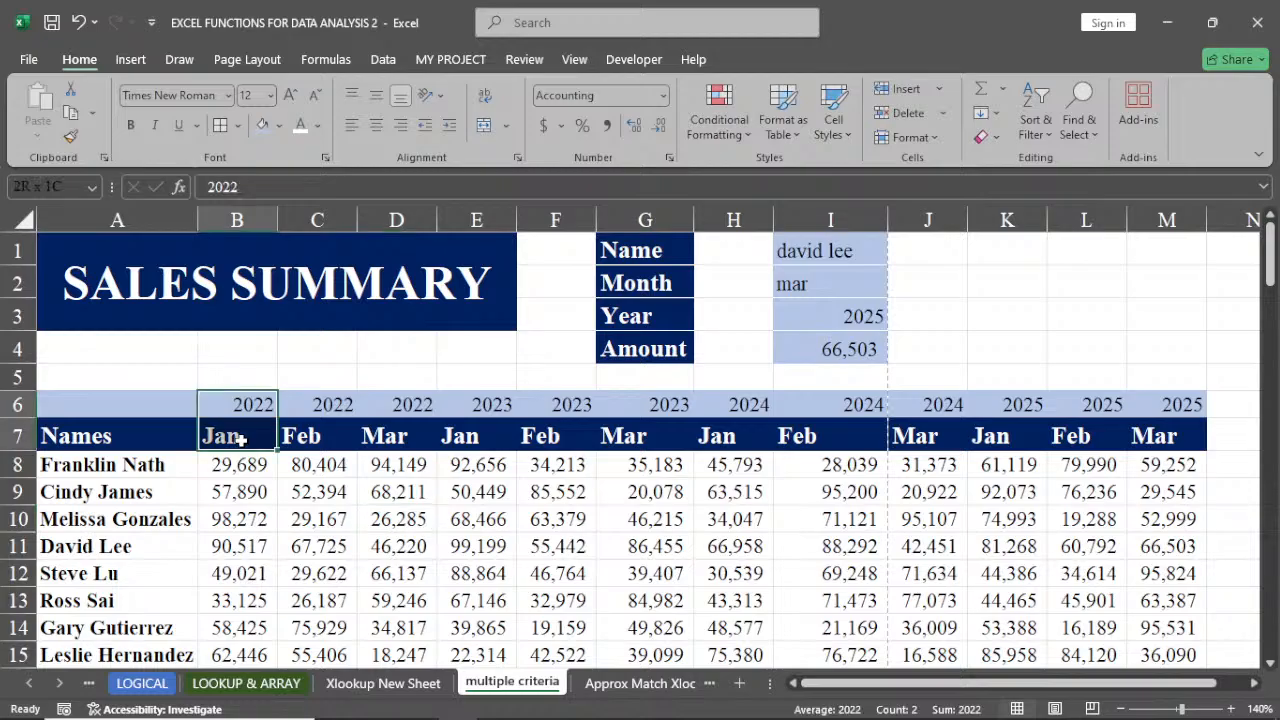
pyautogui.click(431, 553)
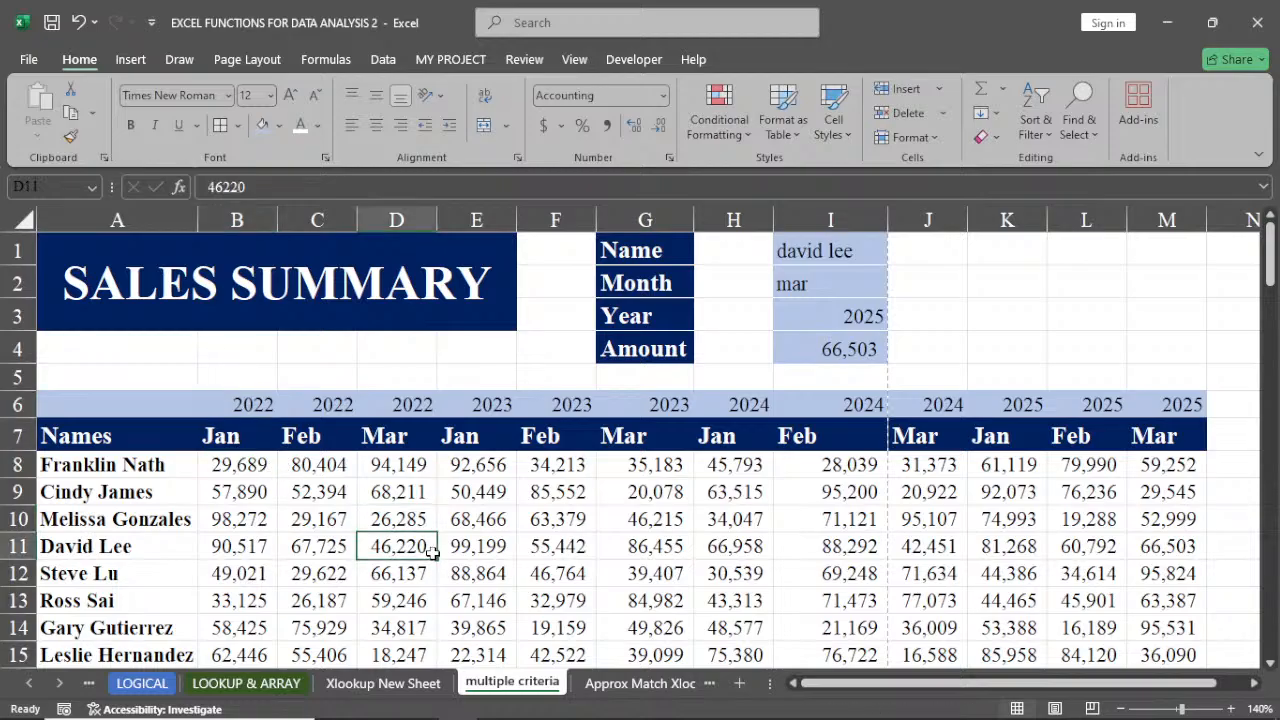
# Go to the Xlookup New Sheet and narrow columns C and G beside the product price table
pyautogui.click(280, 684)
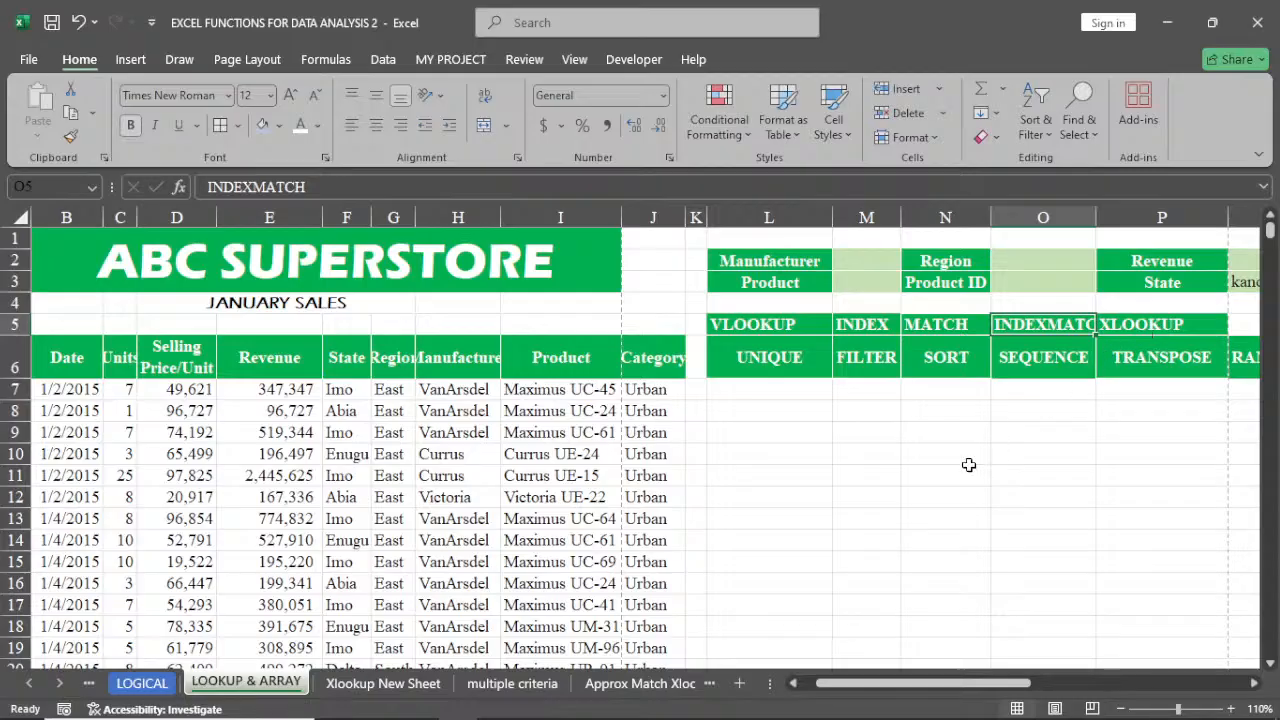
pyautogui.click(380, 687)
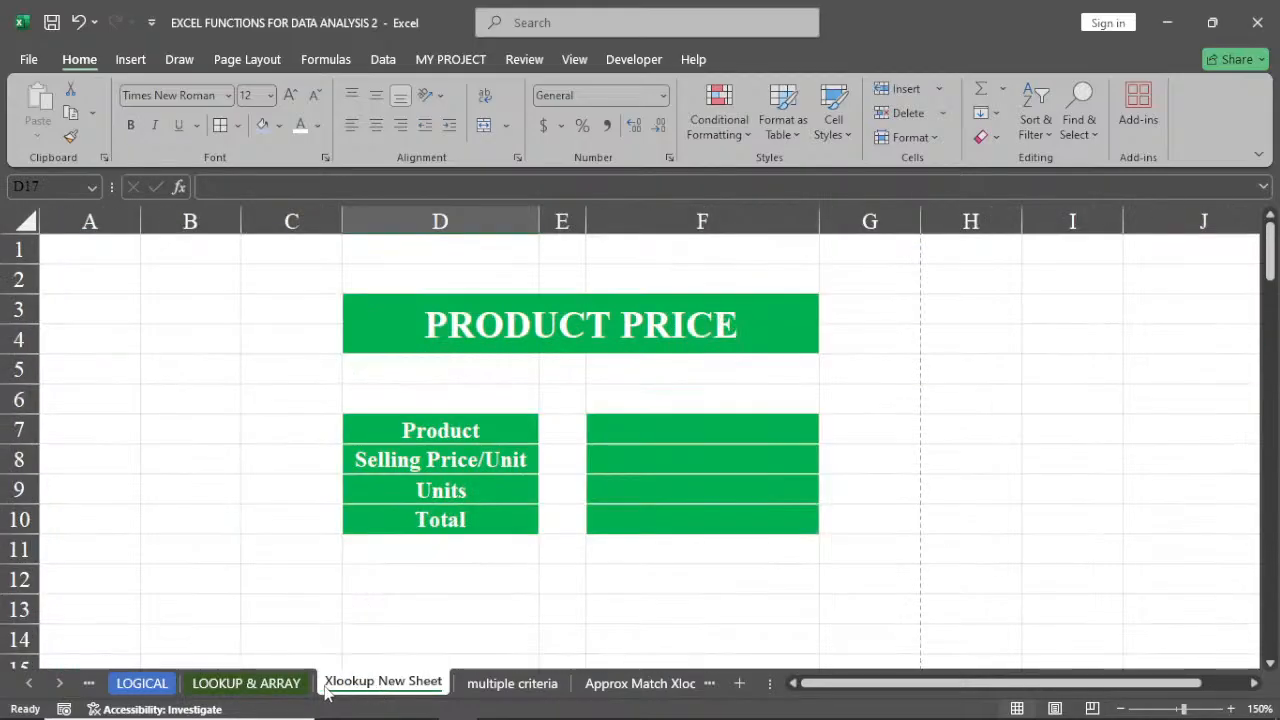
pyautogui.click(141, 683)
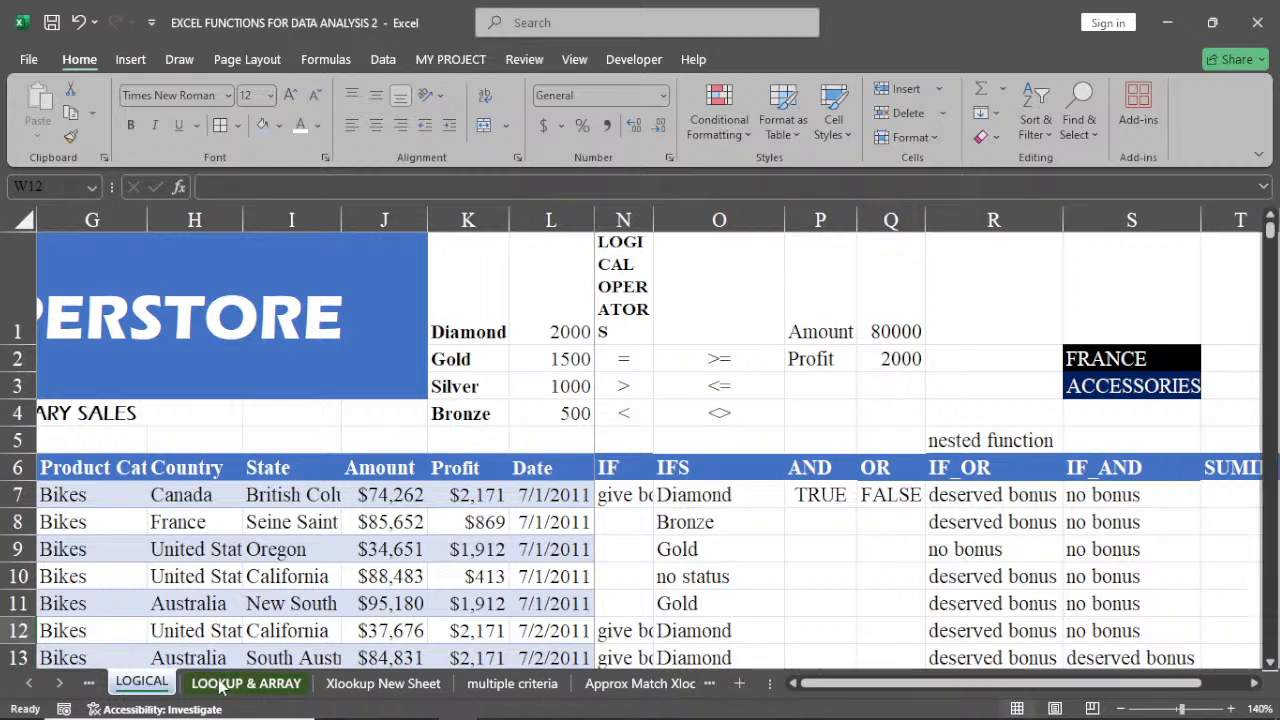
pyautogui.click(219, 683)
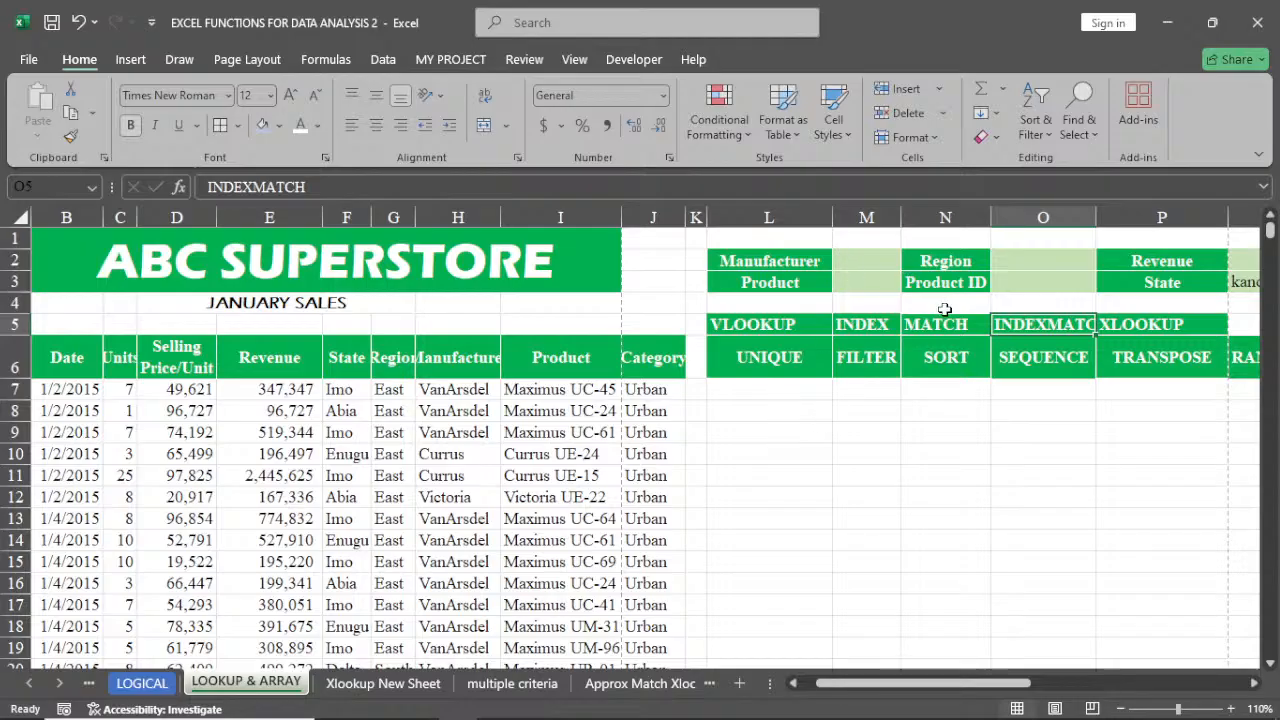
pyautogui.click(384, 684)
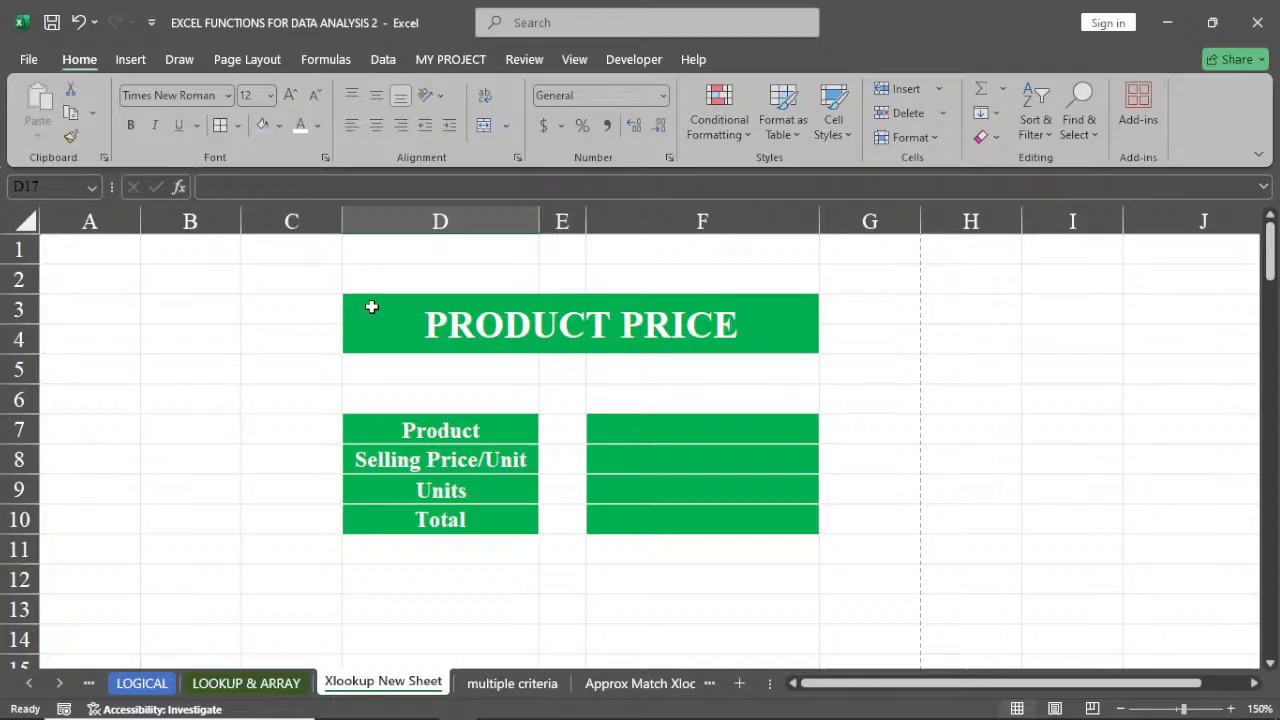
pyautogui.moveTo(386, 274); pyautogui.dragTo(657, 322)
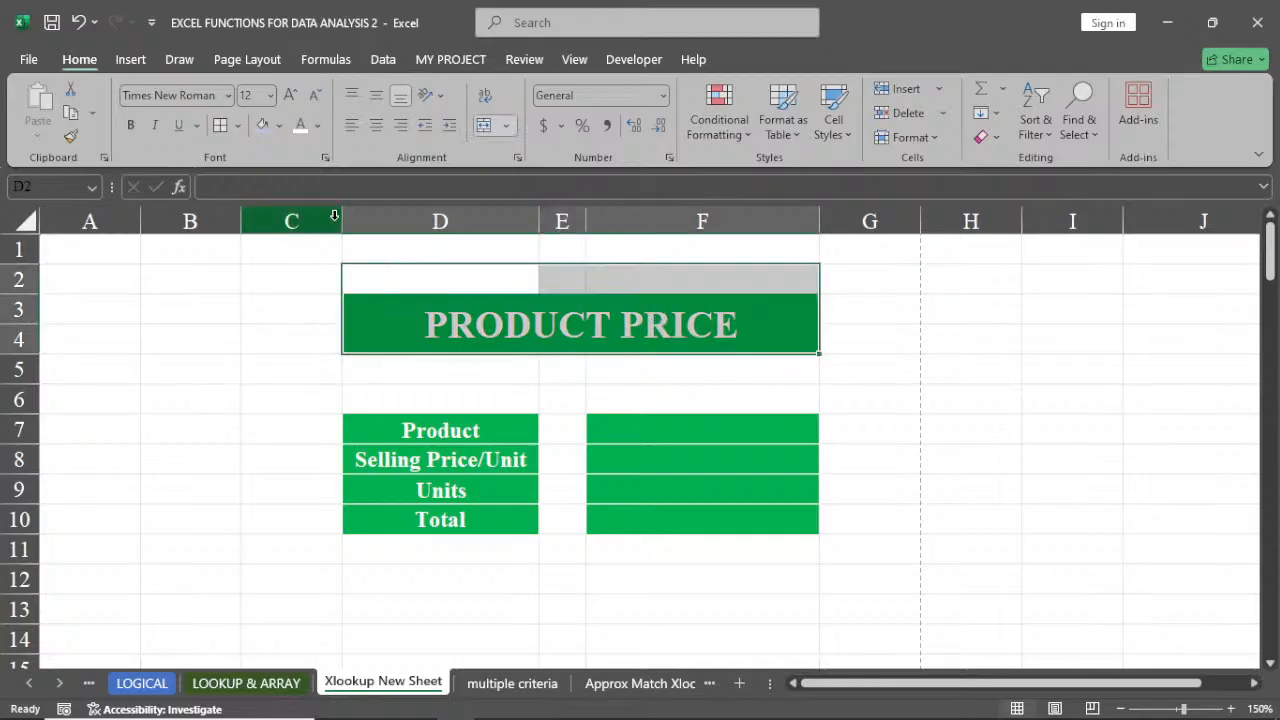
pyautogui.moveTo(341, 221); pyautogui.dragTo(276, 222)
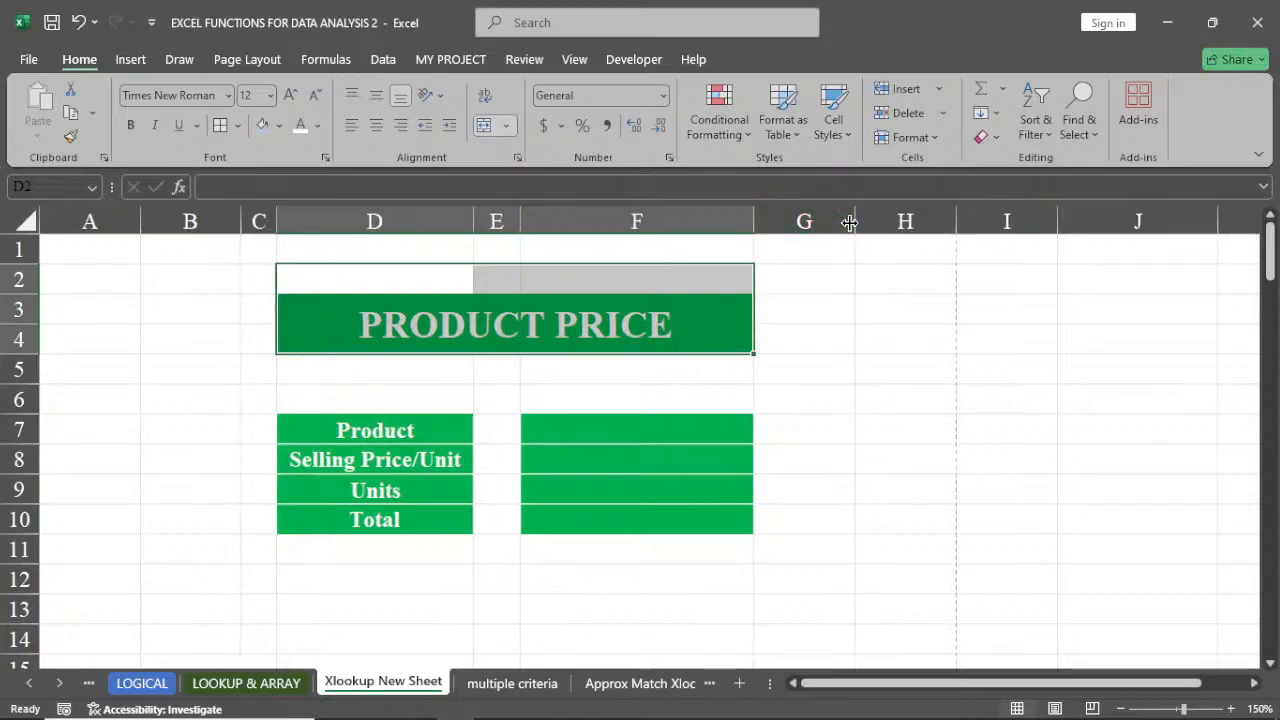
pyautogui.moveTo(849, 223); pyautogui.dragTo(792, 238)
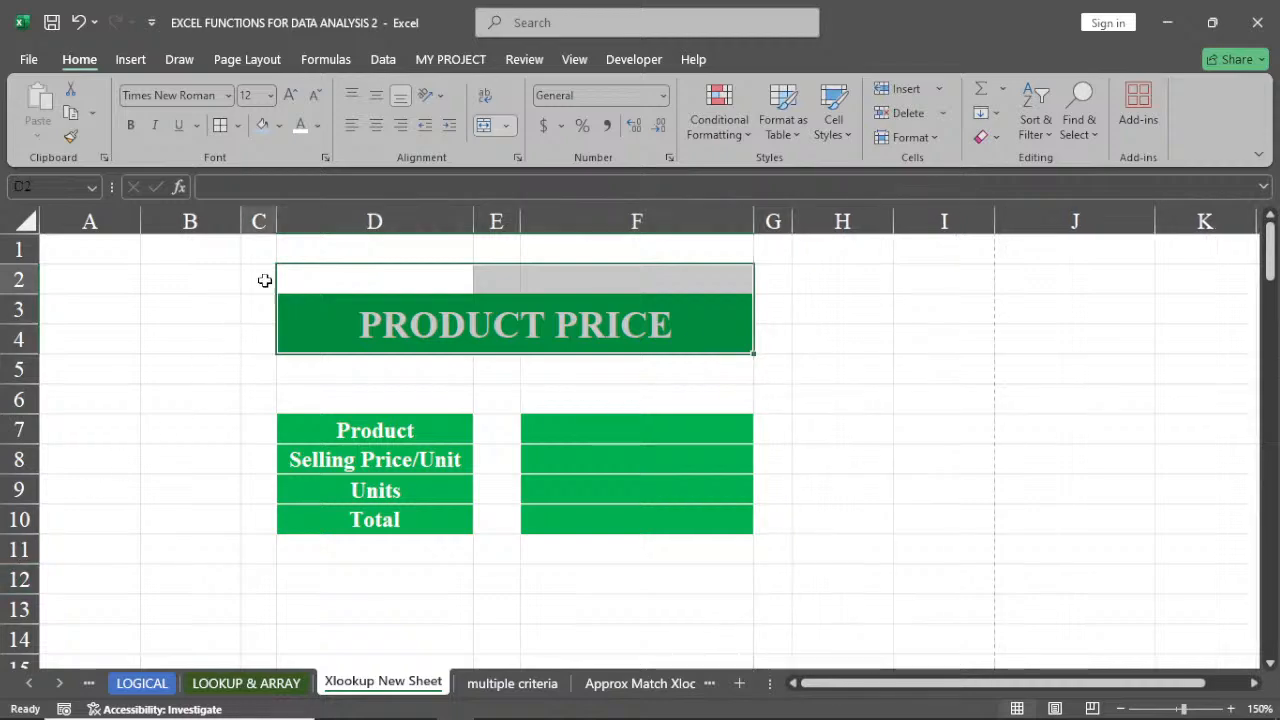
# Turn off the worksheet gridlines around the product price table
pyautogui.moveTo(264, 280); pyautogui.dragTo(756, 547)
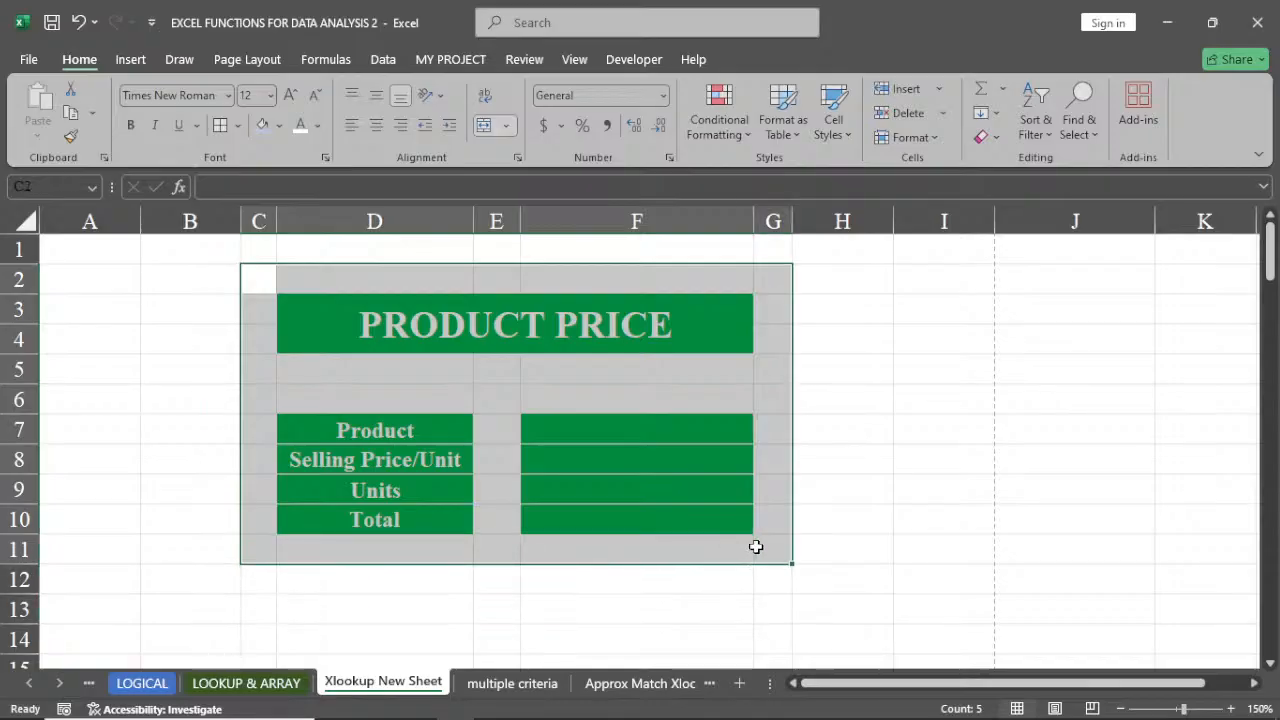
pyautogui.click(576, 59)
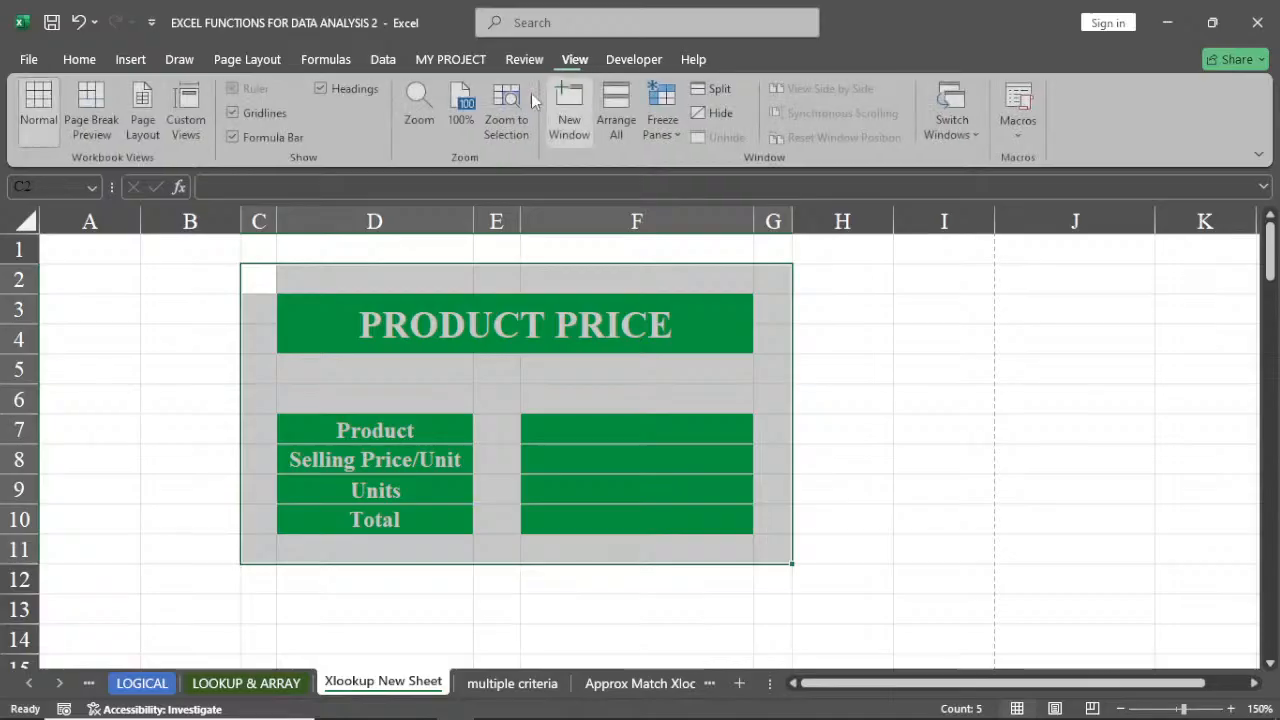
pyautogui.click(232, 110)
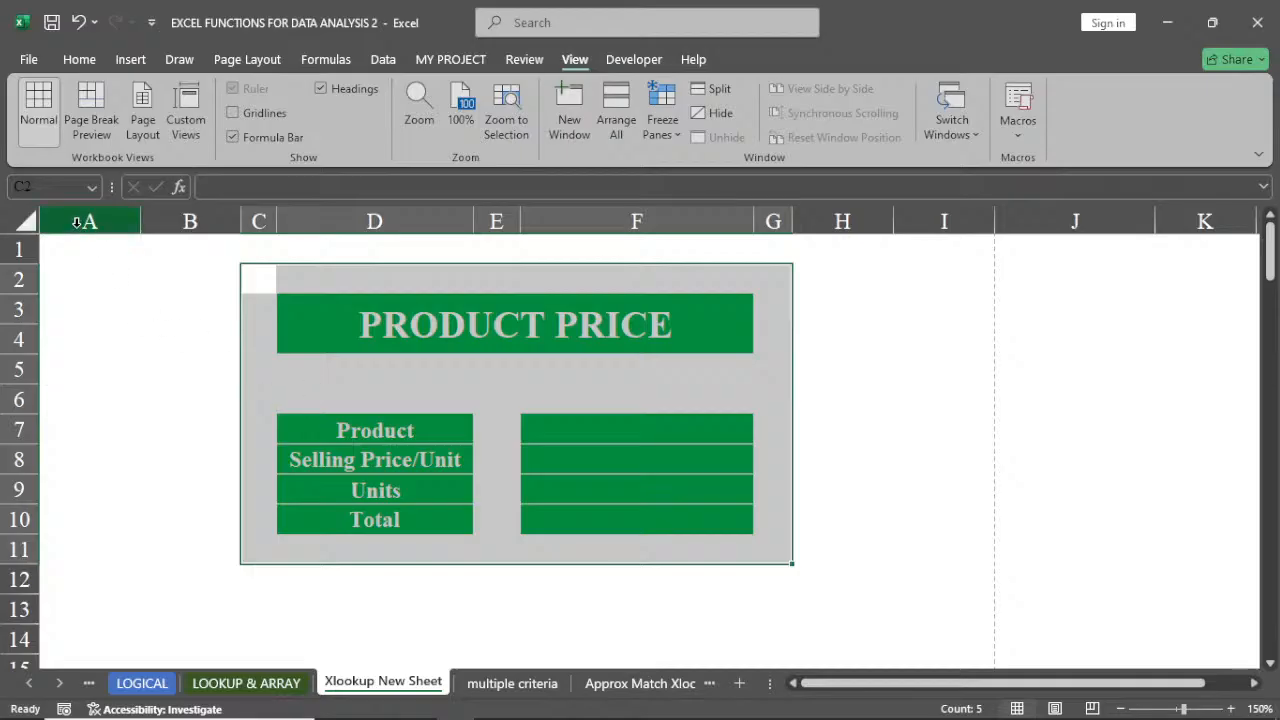
# Give columns A and B a light gray font colour and a gray fill
pyautogui.moveTo(76, 226); pyautogui.dragTo(190, 221)
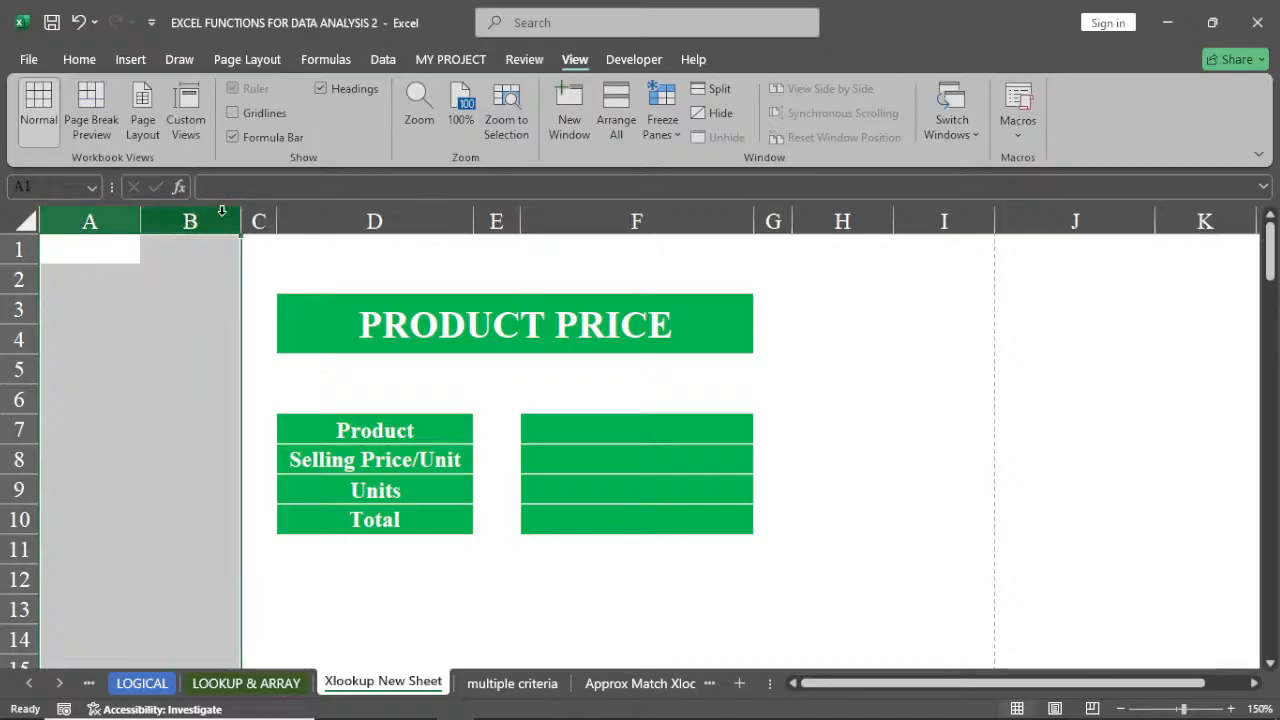
pyautogui.click(79, 60)
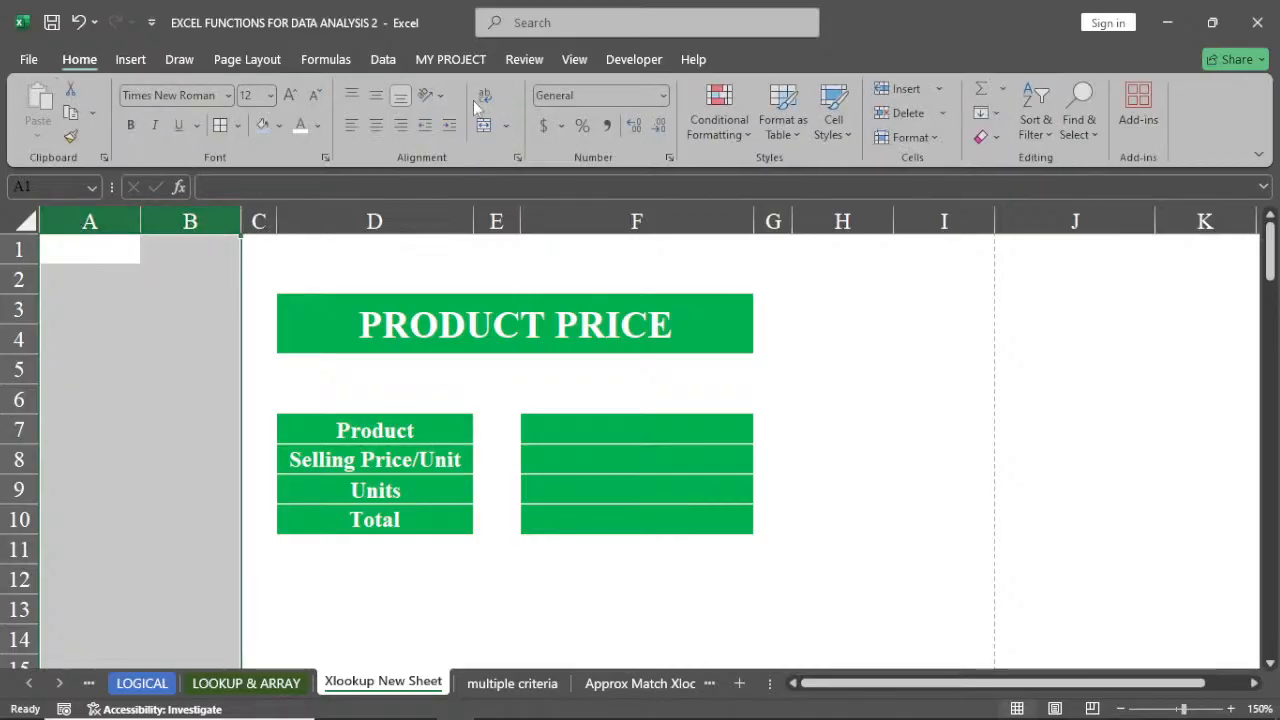
pyautogui.click(317, 125)
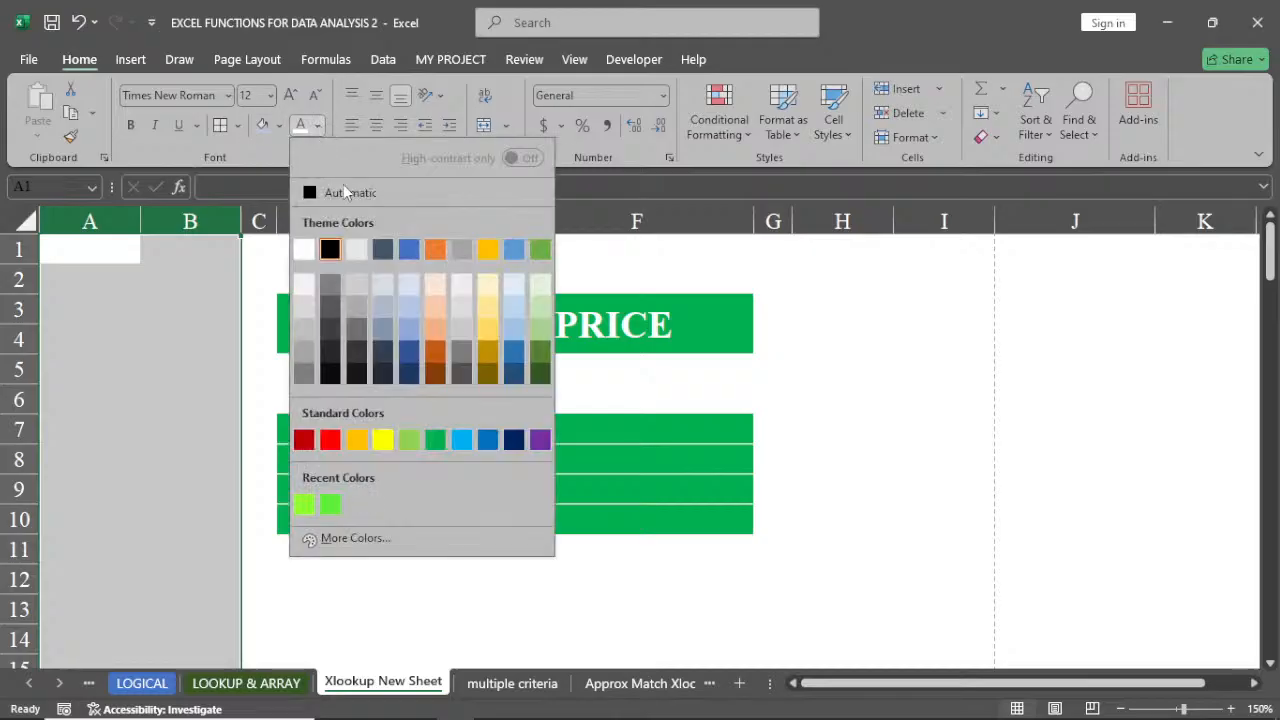
pyautogui.click(357, 250)
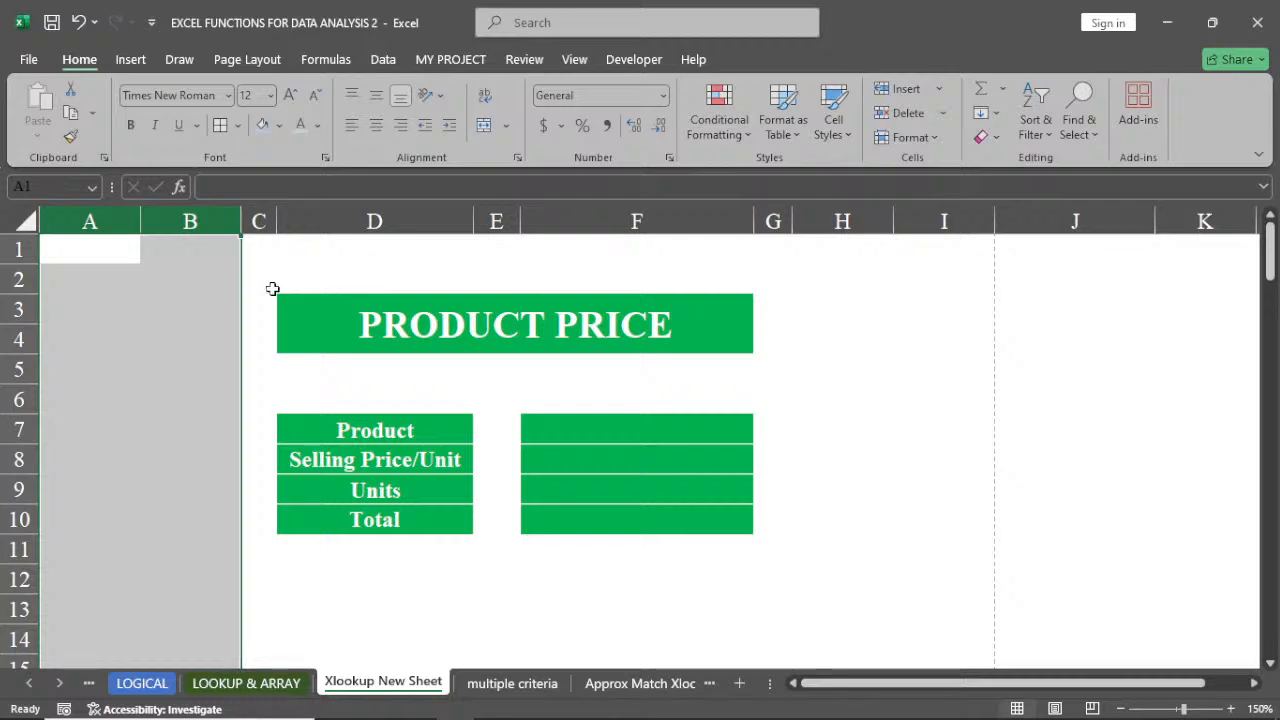
pyautogui.click(285, 125)
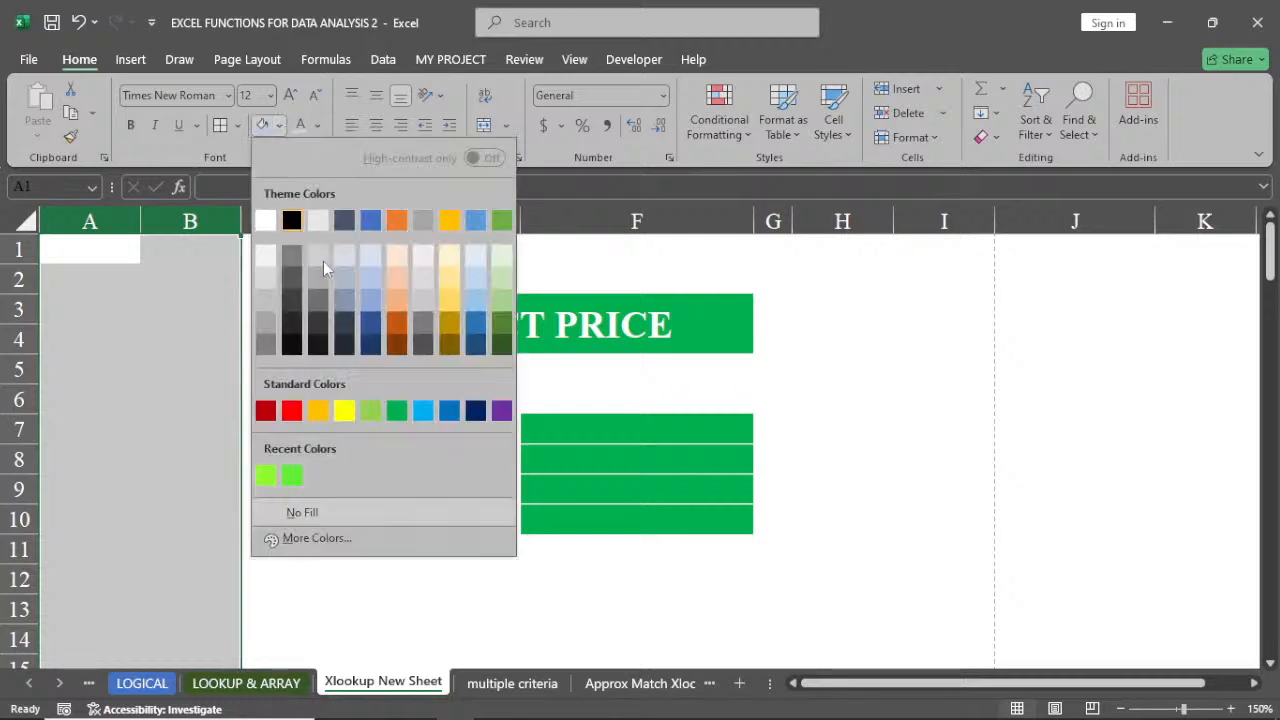
pyautogui.click(323, 261)
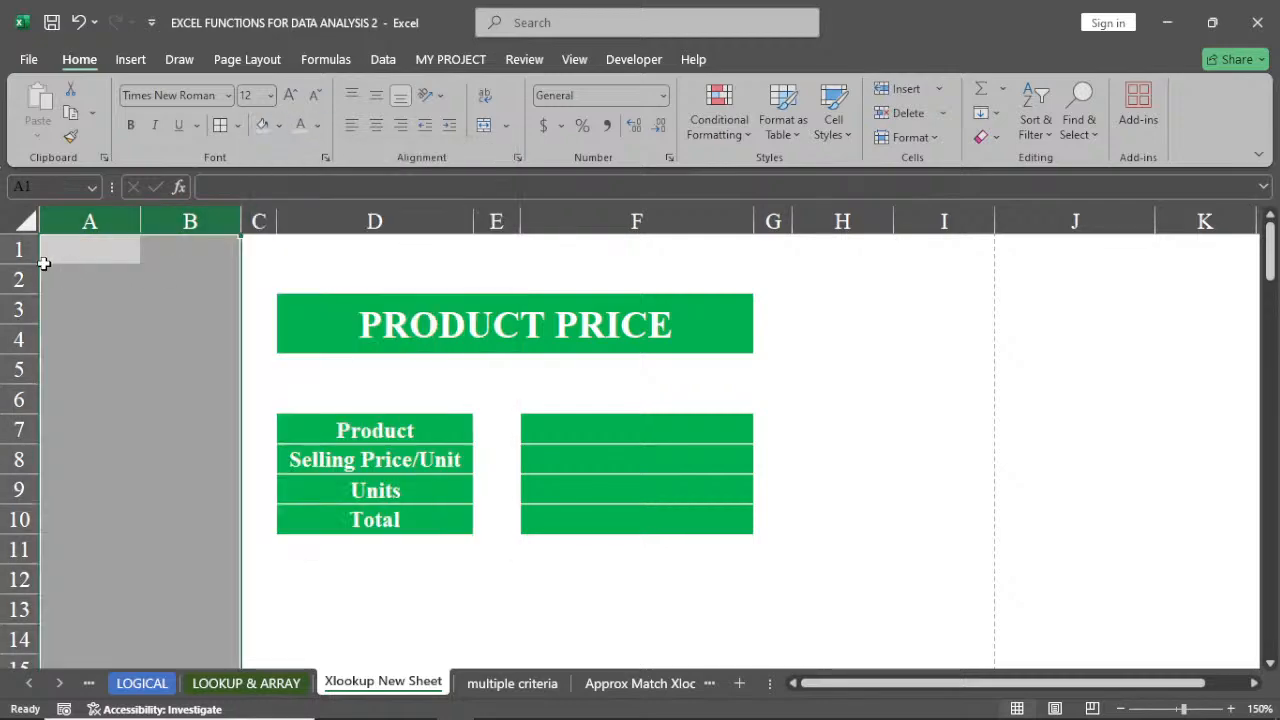
# Fill row 1 and columns H through XFD with the same gray shade
pyautogui.click(36, 256)
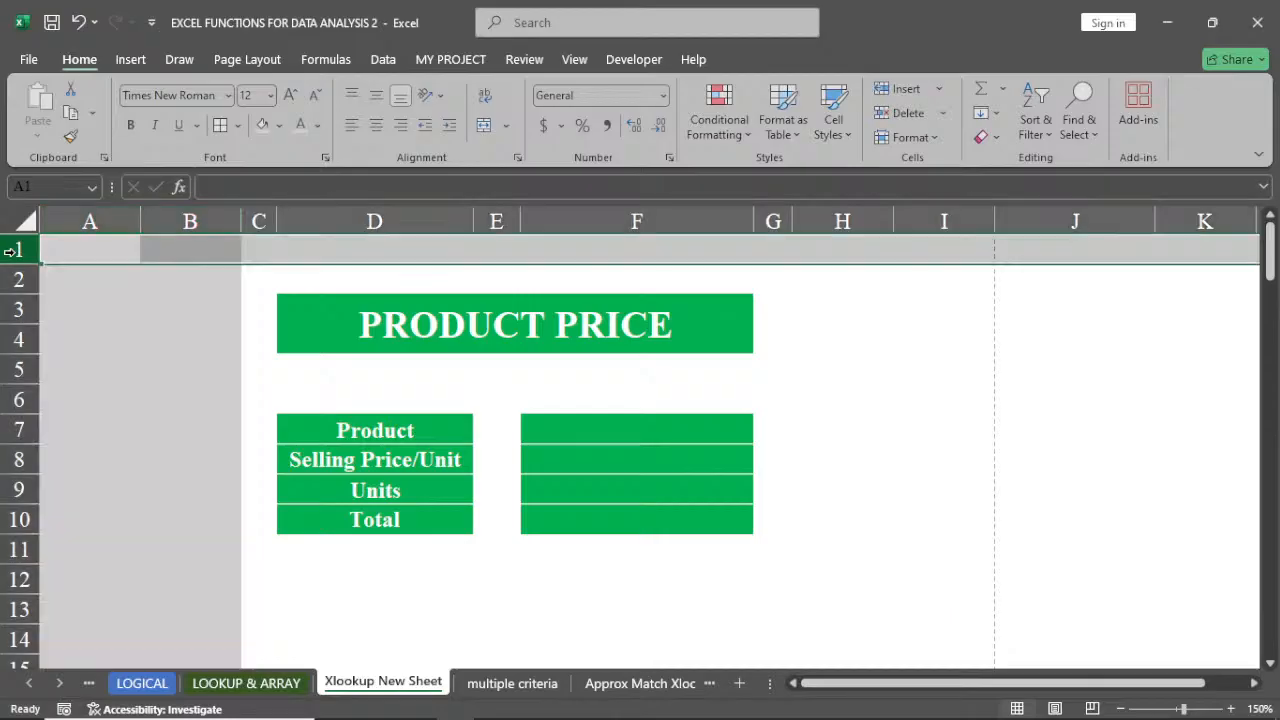
pyautogui.click(263, 125)
pyautogui.click(843, 222)
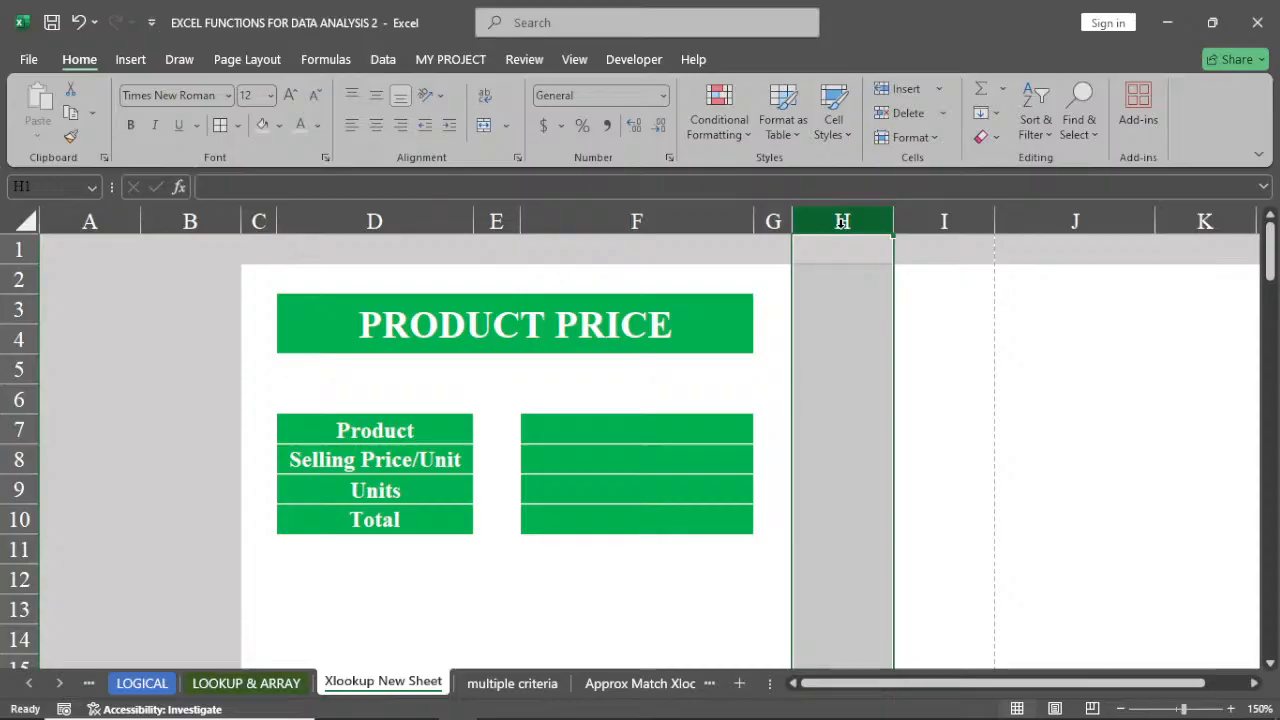
pyautogui.hotkey('ctrl', 'shift', 'Right')
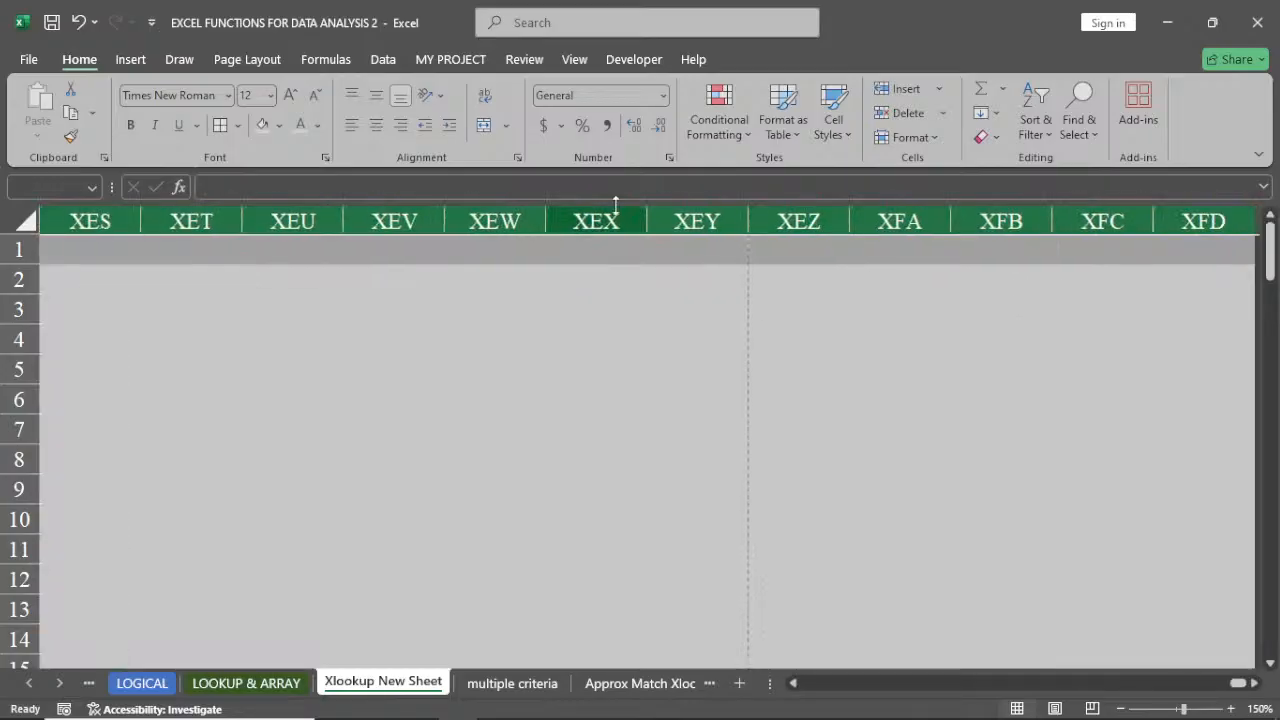
pyautogui.click(258, 127)
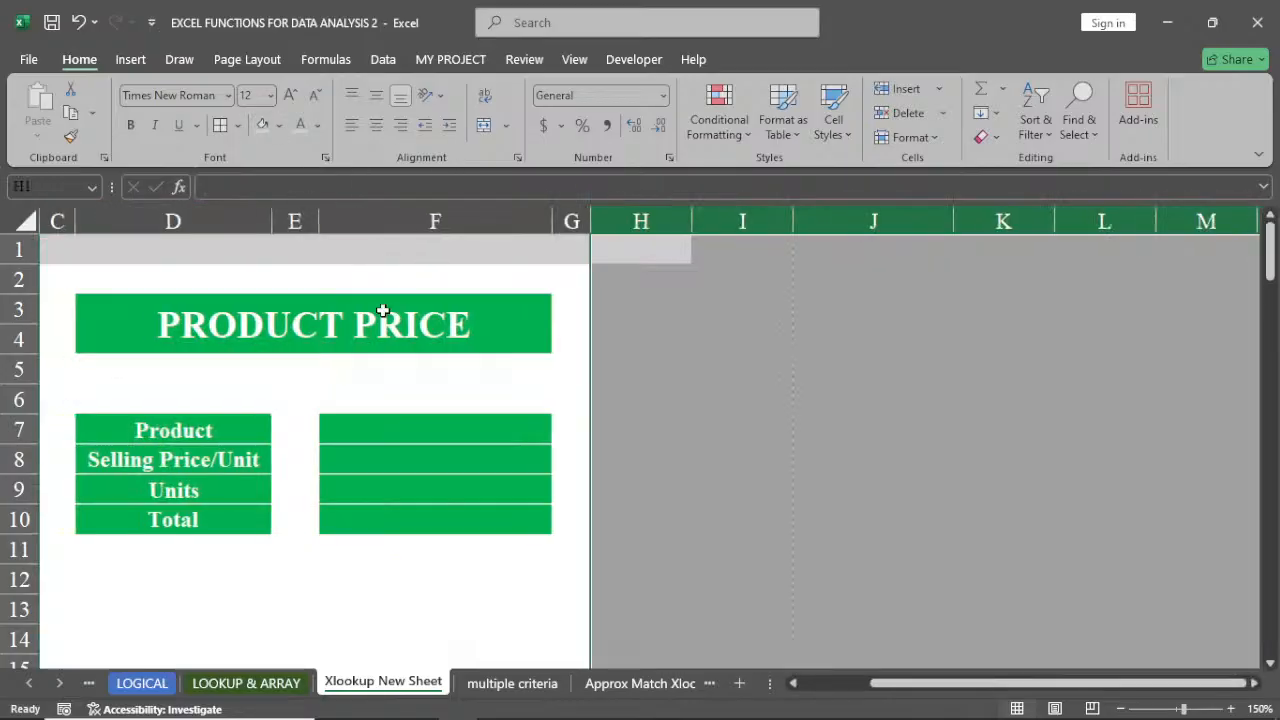
# Fill rows 12 down to the last row of the sheet with gray, framing the product price table
pyautogui.click(5, 585)
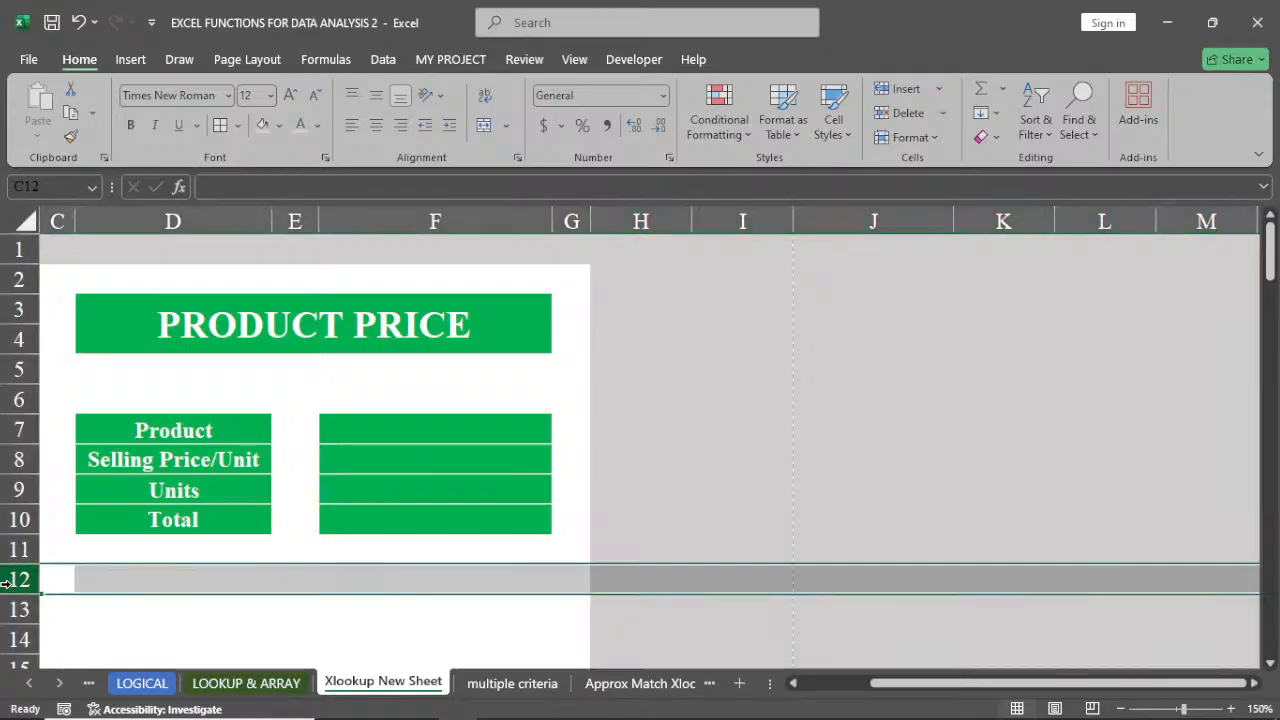
pyautogui.hotkey('ctrl', 'shift', 'Down')
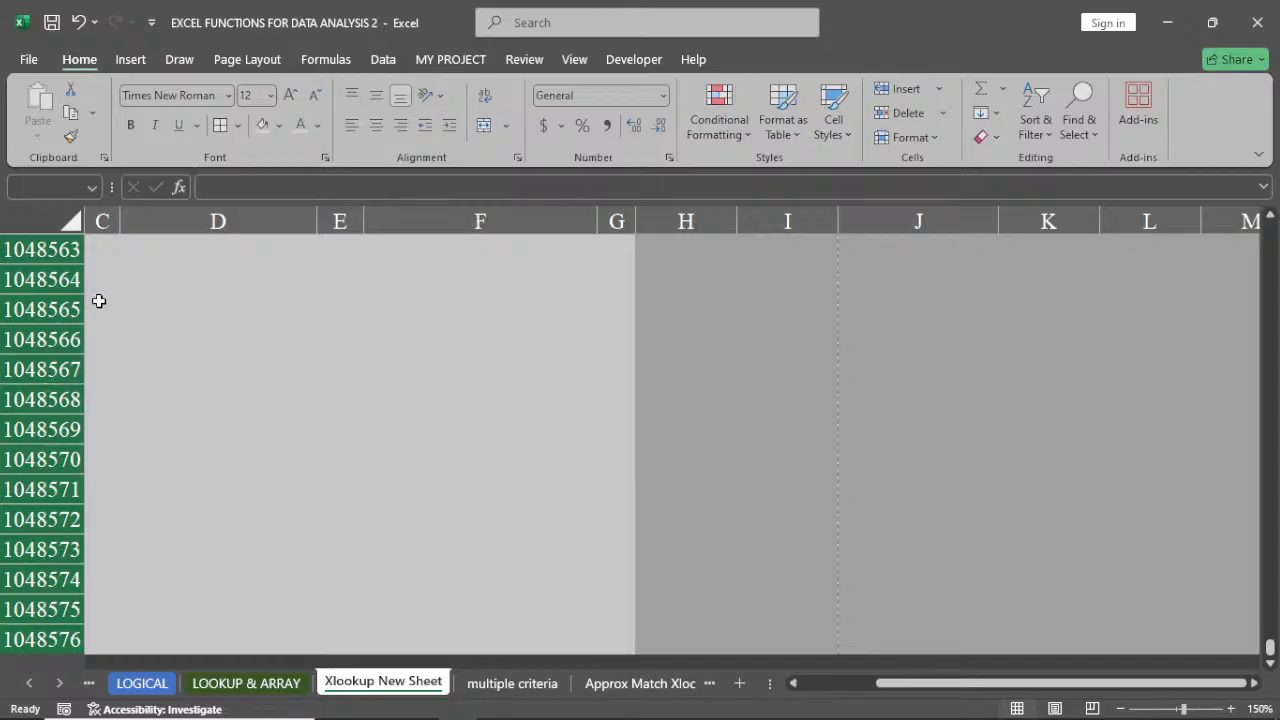
pyautogui.click(263, 127)
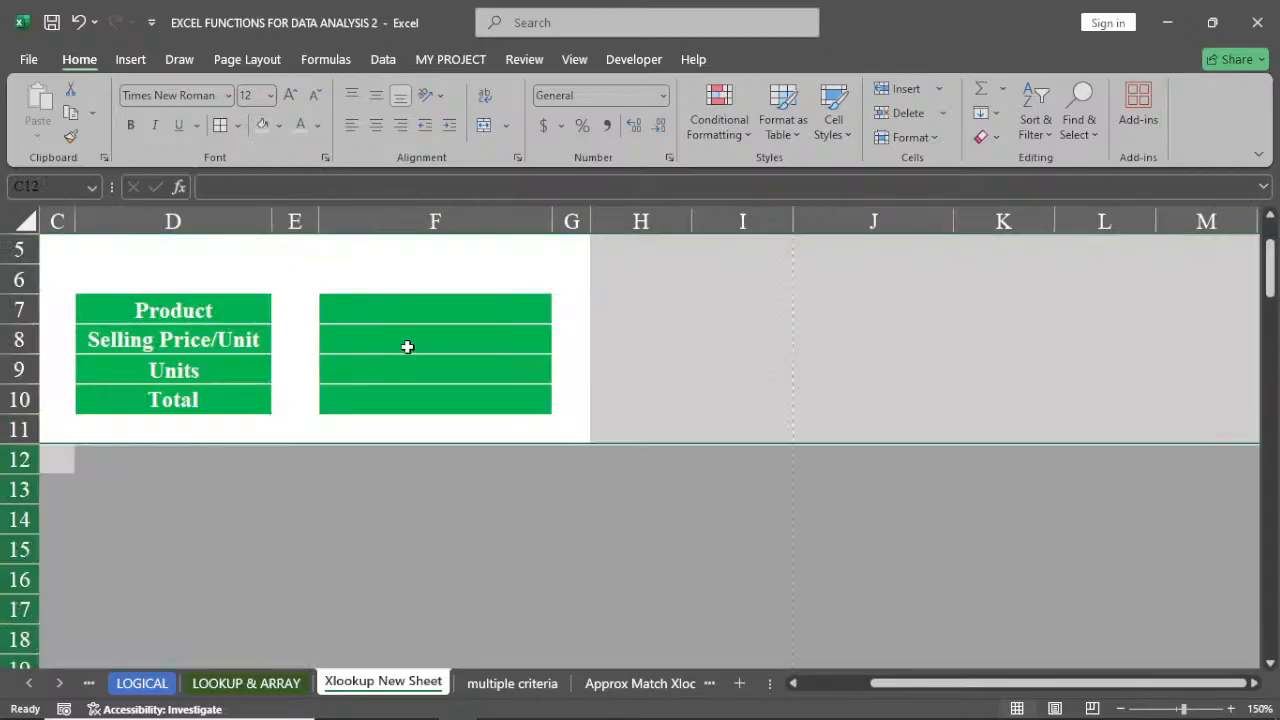
pyautogui.moveTo(928, 685); pyautogui.dragTo(850, 685)
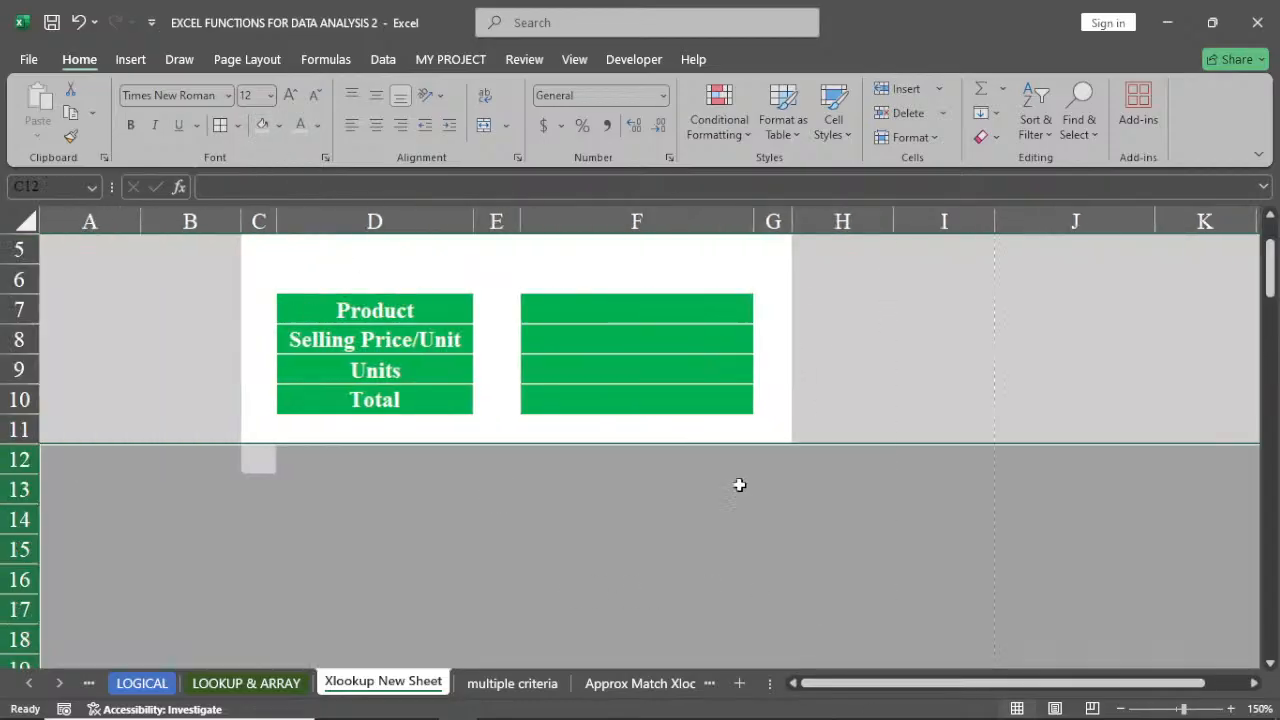
pyautogui.scroll(2, 740, 486)
pyautogui.click(922, 418)
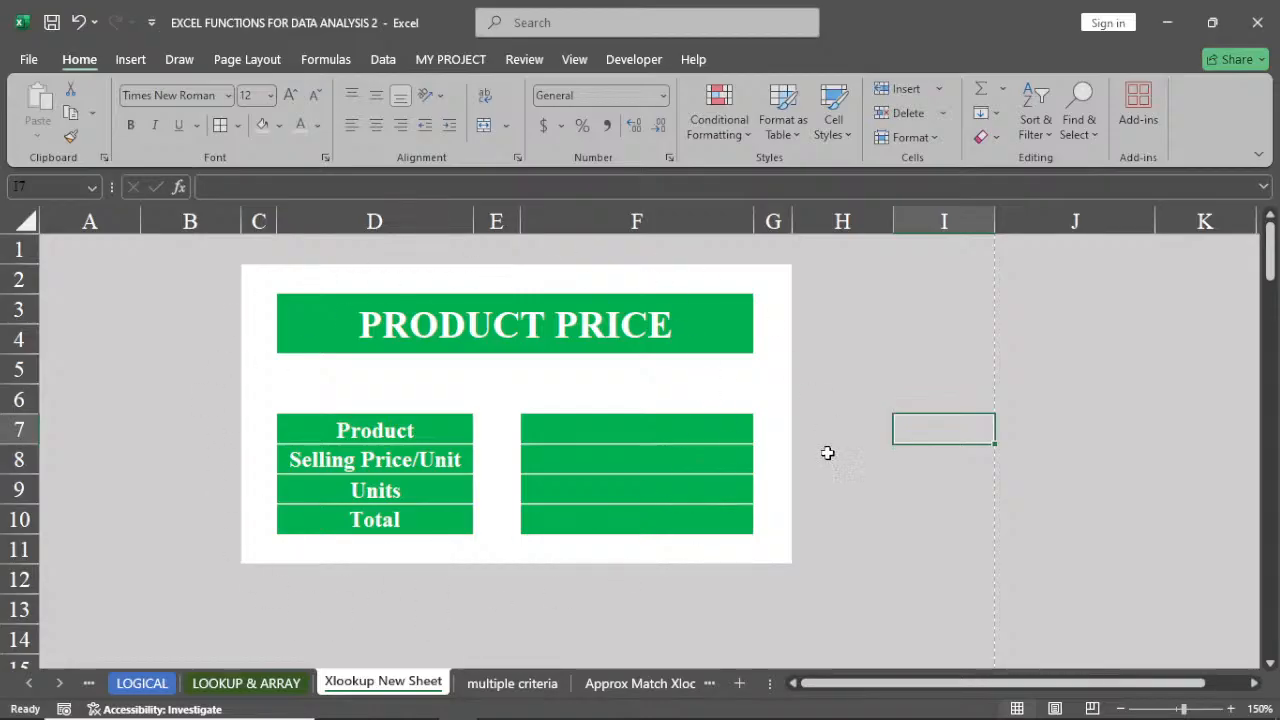
pyautogui.click(608, 436)
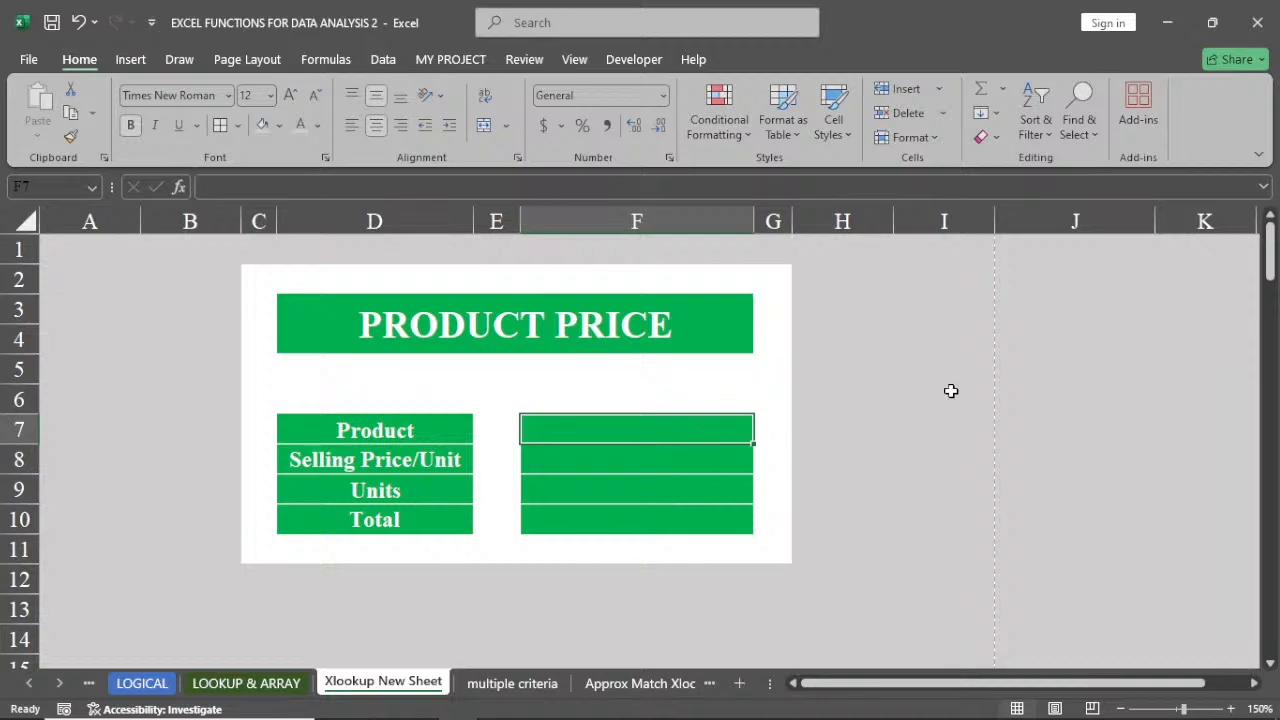
# In I3, enter =UNIQUE('LOOKUP & ARRAY'!I7:I5562) to list every distinct product
pyautogui.click(946, 300)
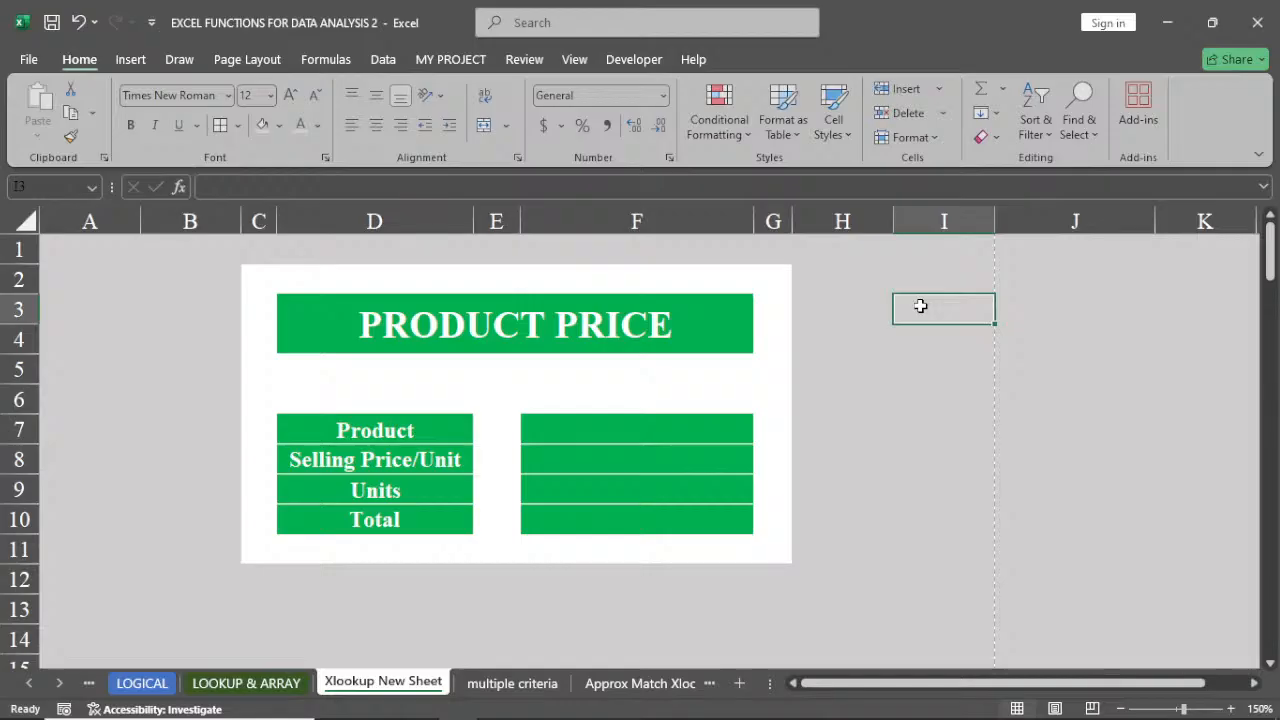
pyautogui.write('=un')
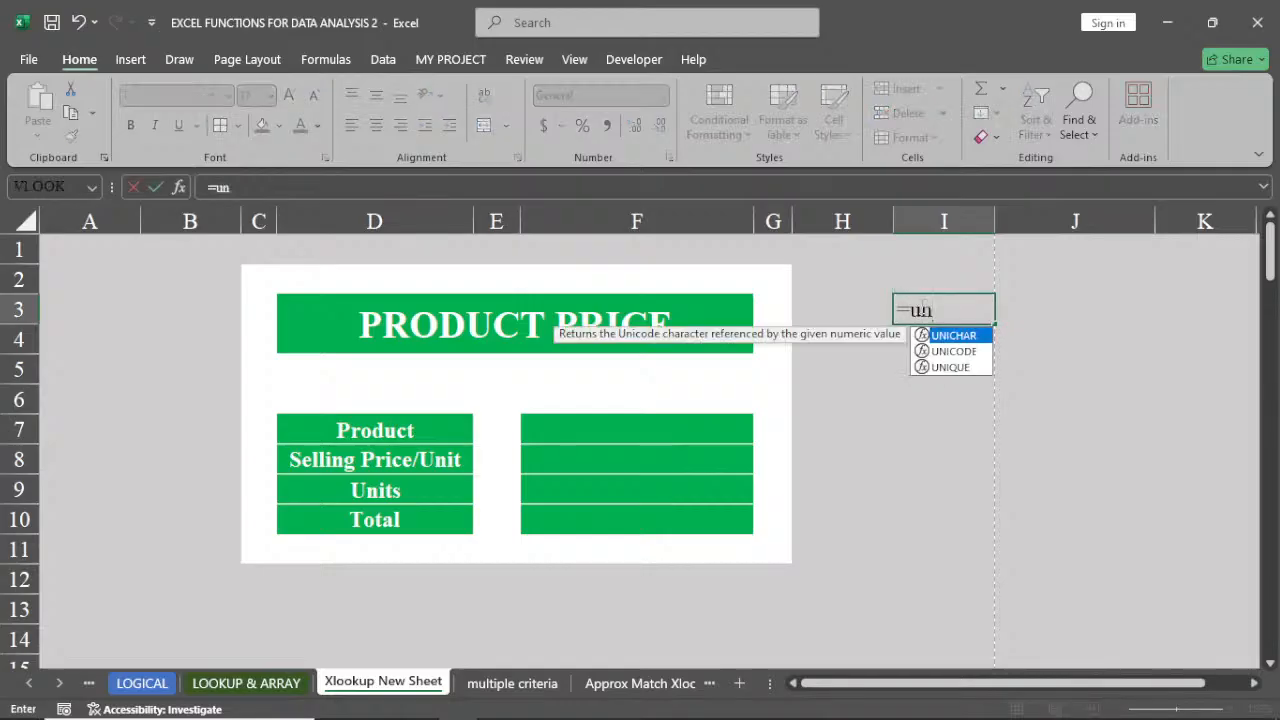
pyautogui.doubleClick(966, 364)
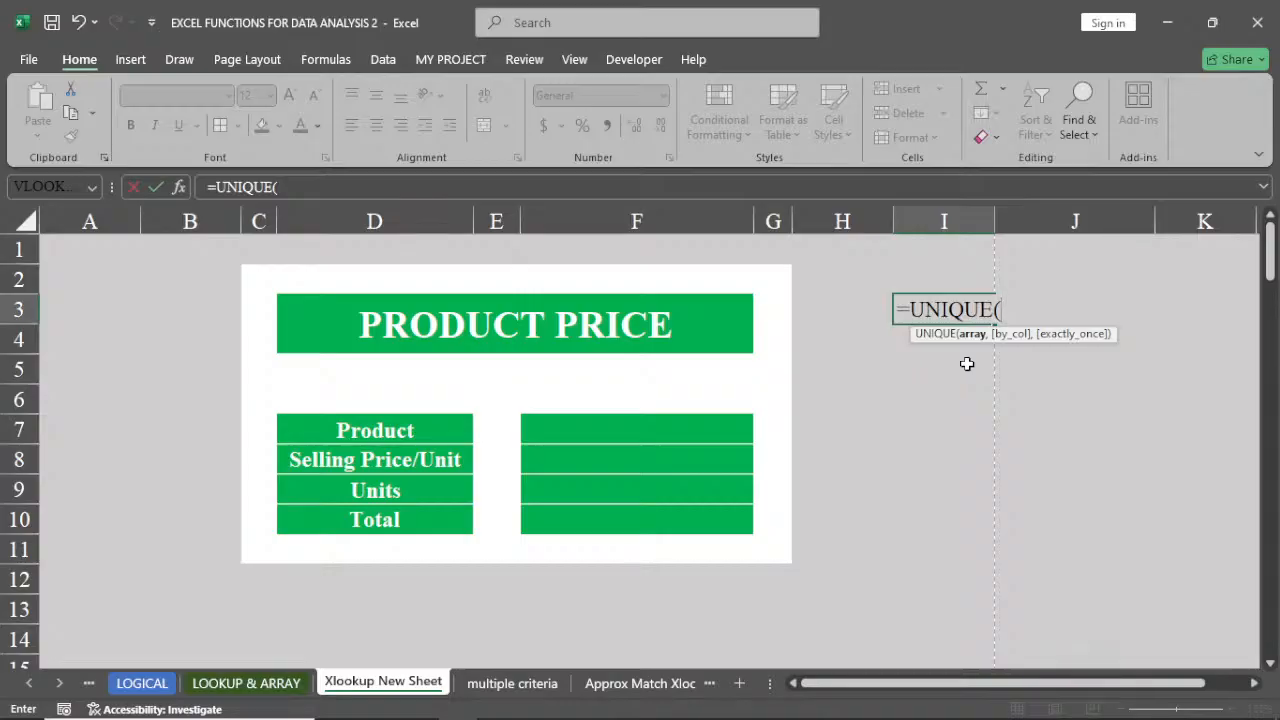
pyautogui.click(246, 684)
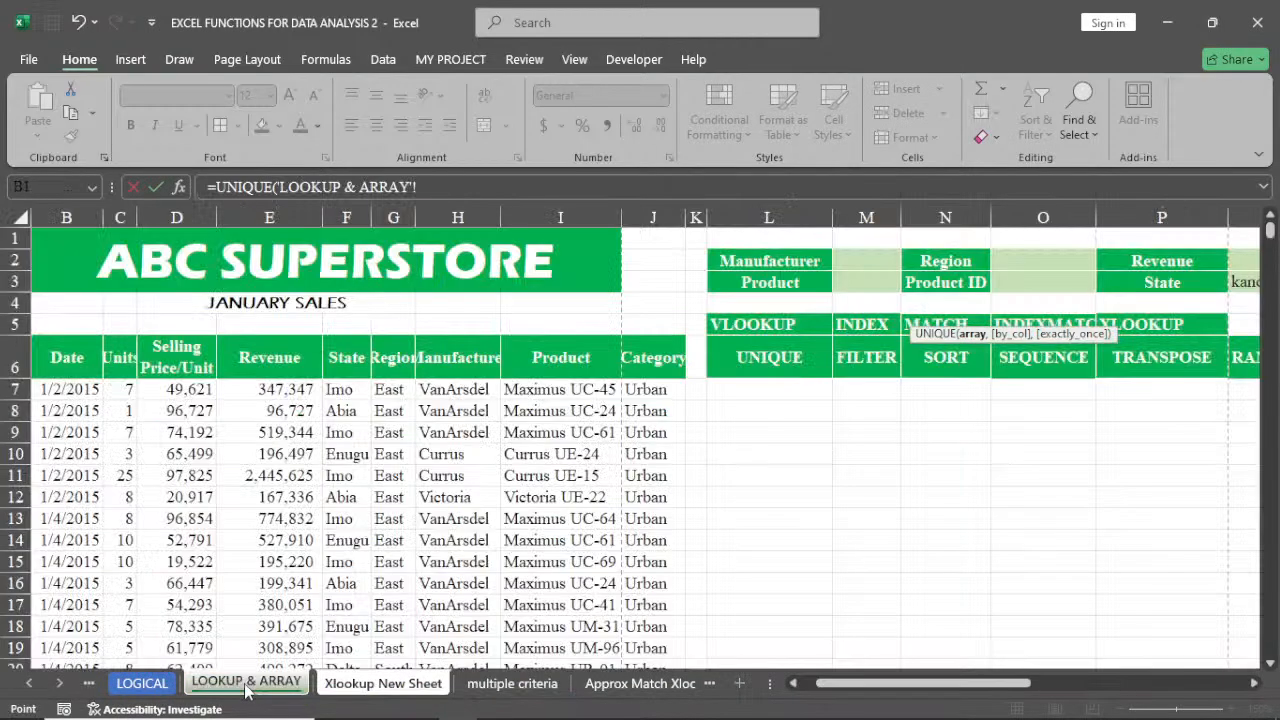
pyautogui.click(553, 390)
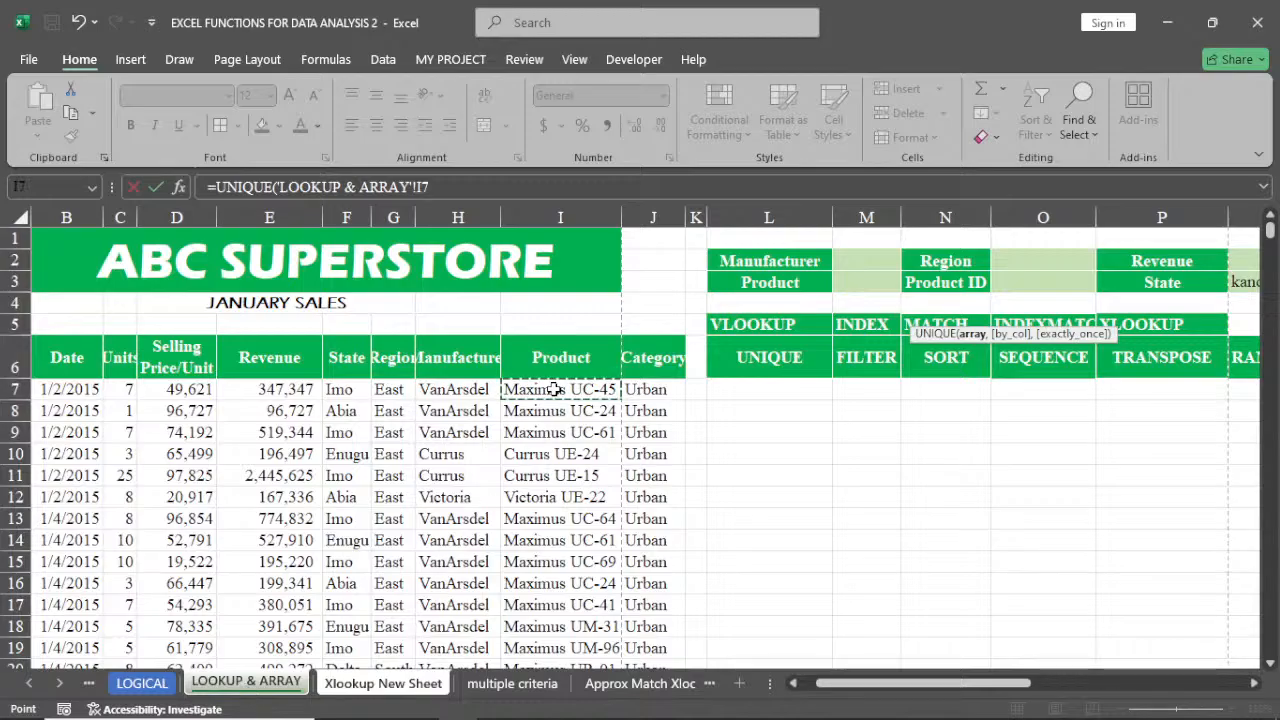
pyautogui.hotkey('ctrl', 'shift', 'Down')
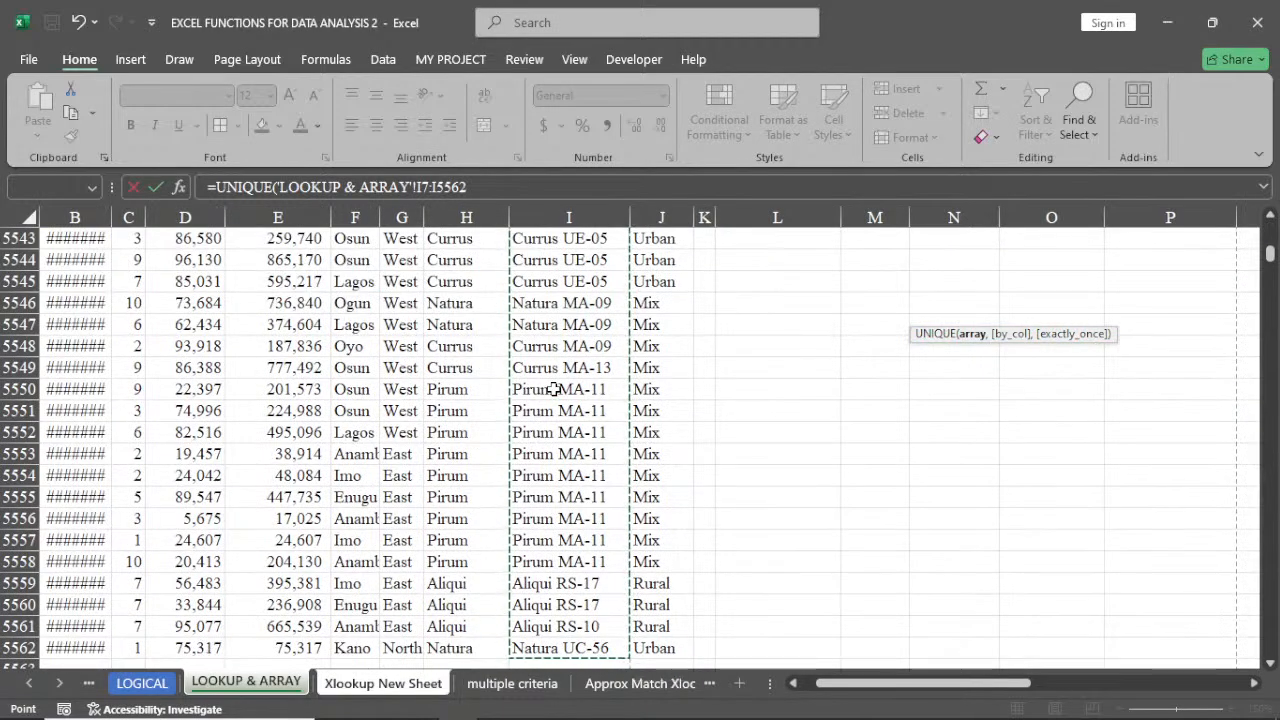
pyautogui.press('Return')
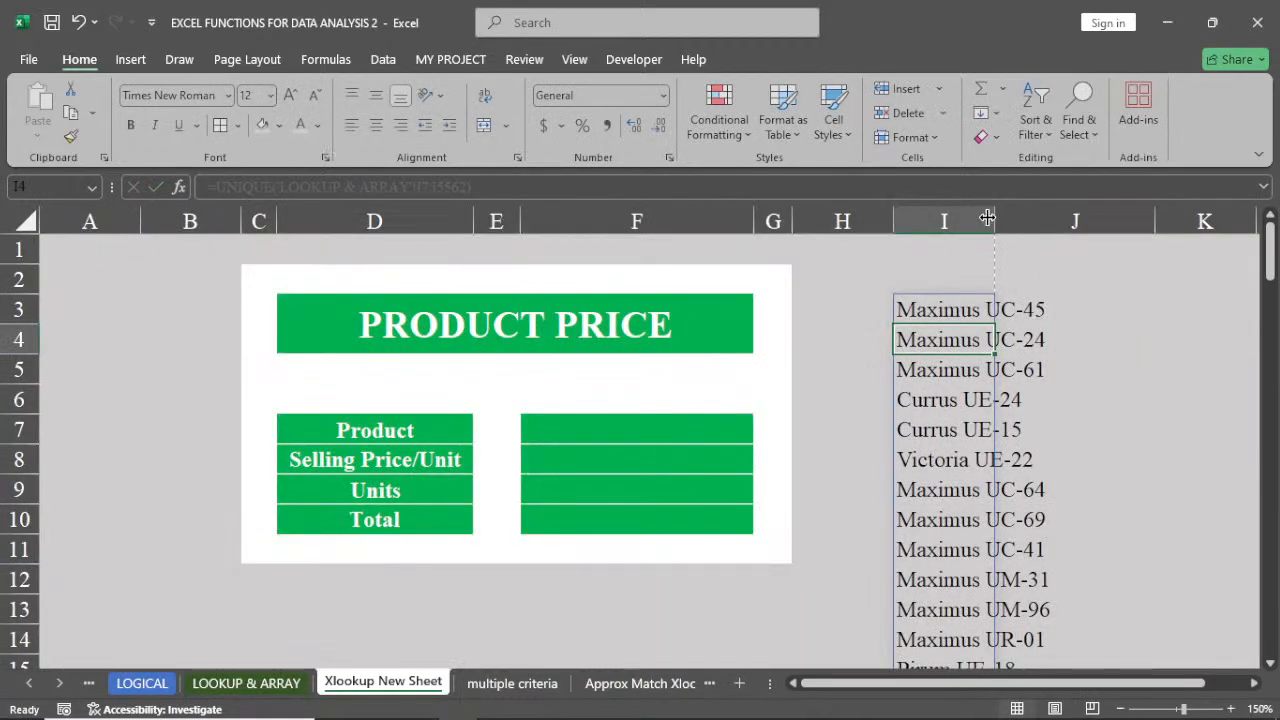
# Autofit column I and convert the unique product list into static values with a paste-values copy
pyautogui.doubleClick(993, 218)
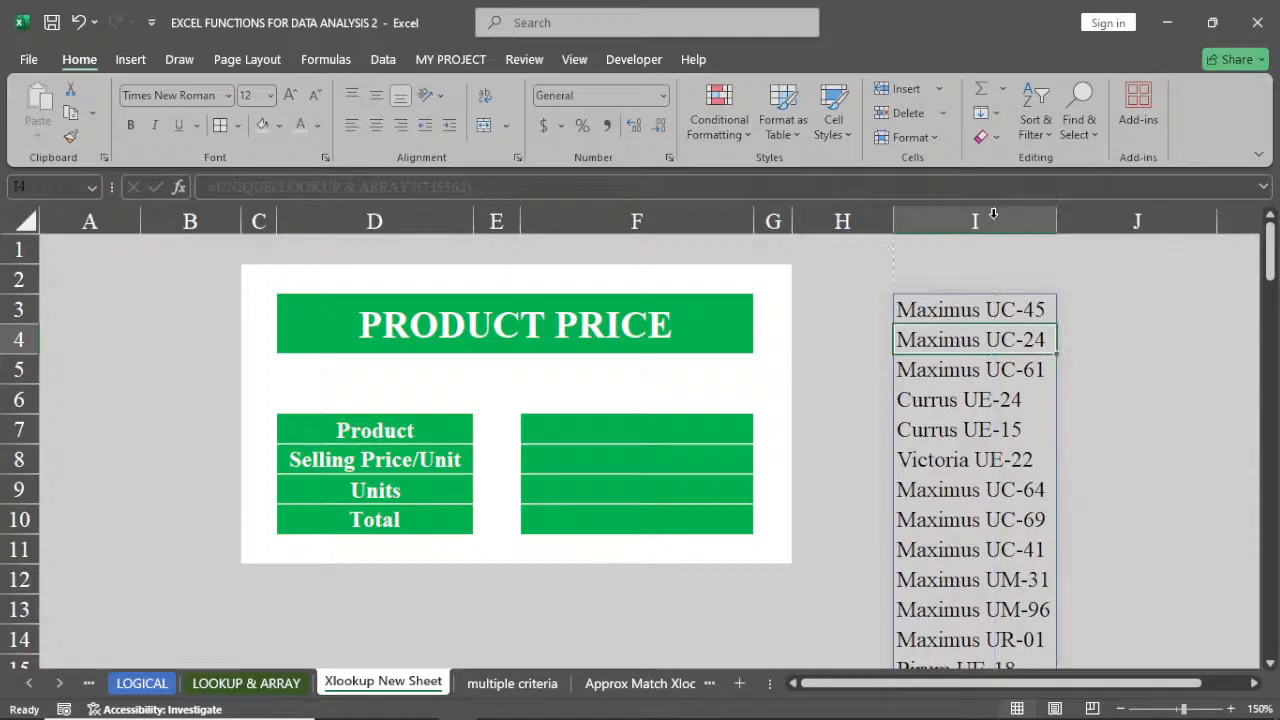
pyautogui.click(998, 311)
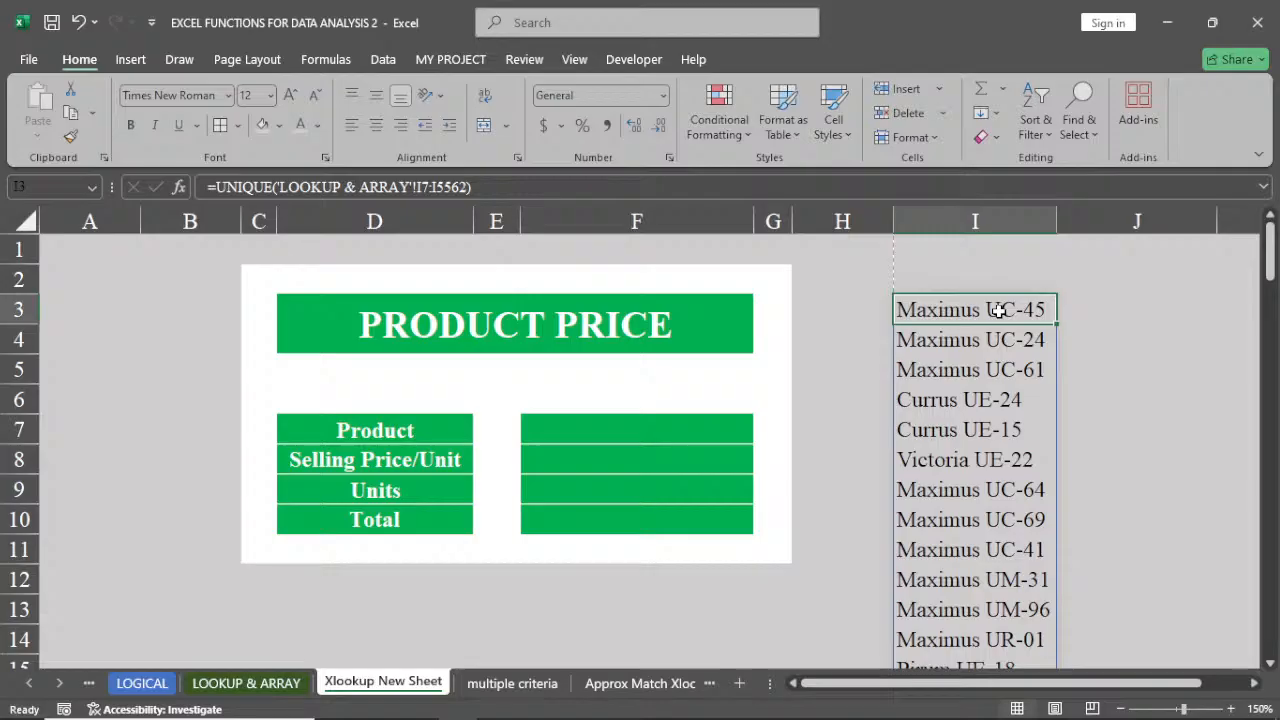
pyautogui.hotkey('ctrl', 'shift', 'Down')
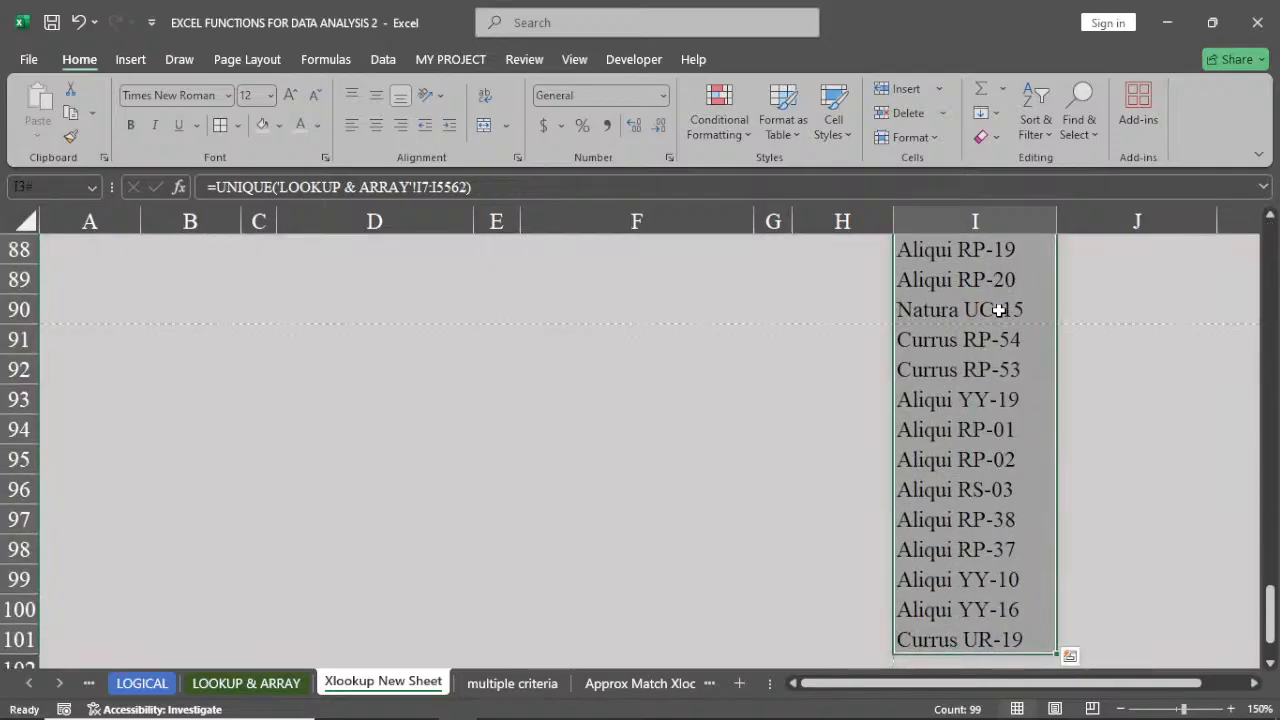
pyautogui.rightClick(998, 310)
pyautogui.click(1038, 254)
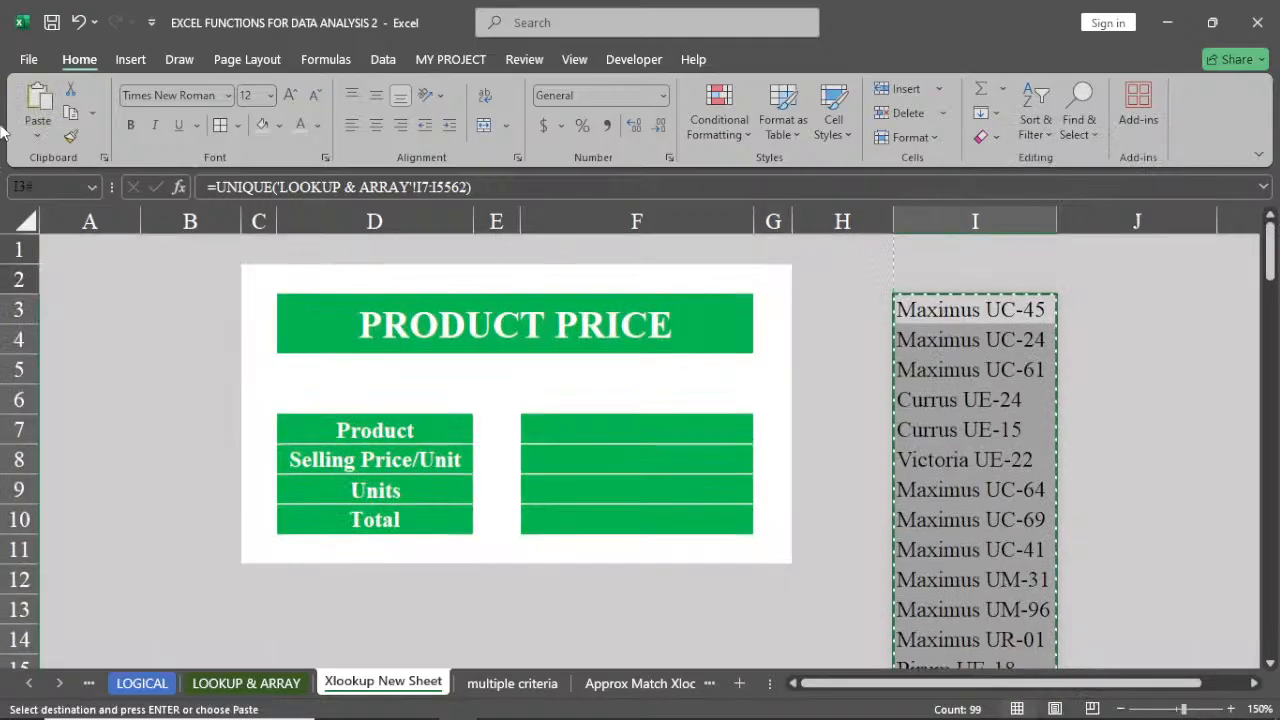
pyautogui.click(37, 128)
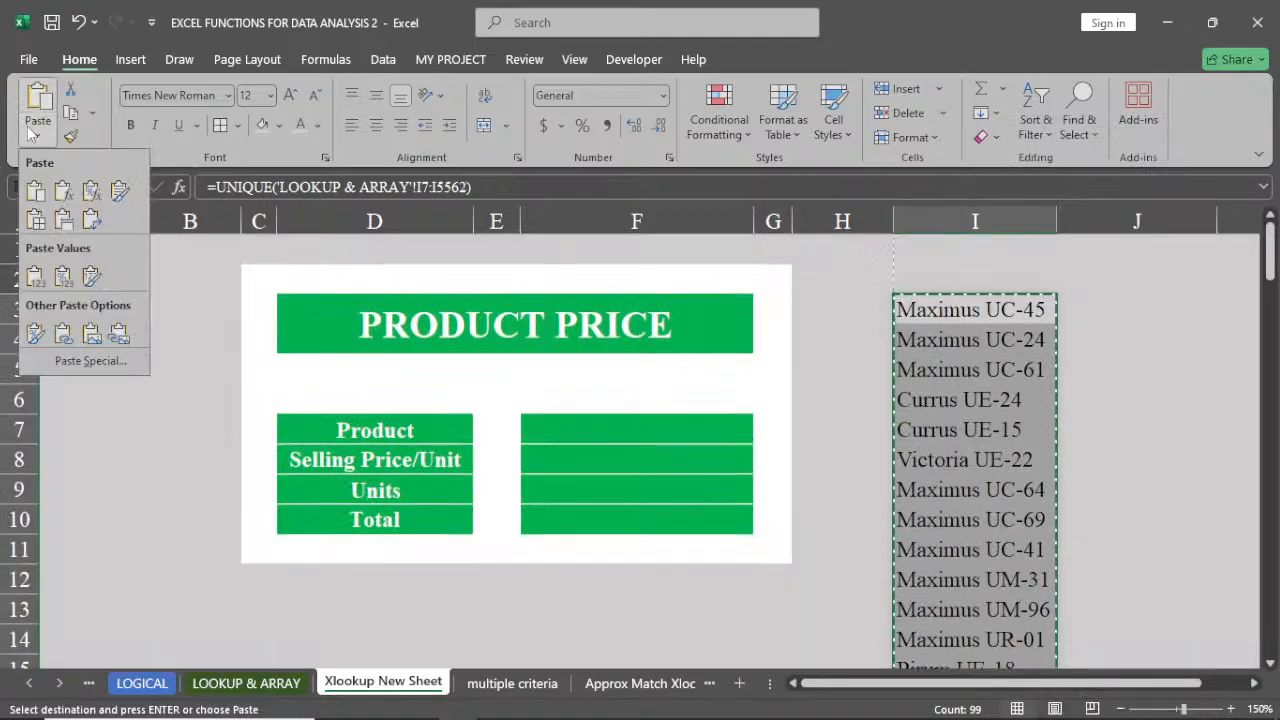
pyautogui.click(35, 277)
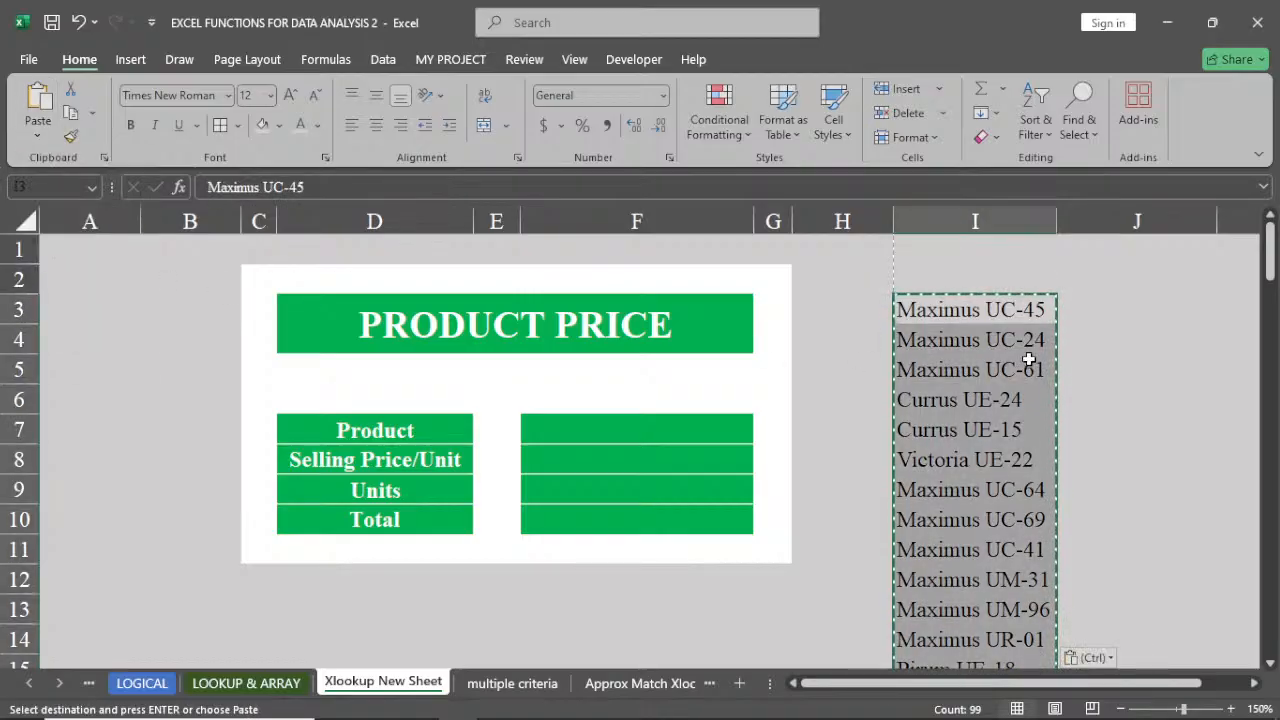
pyautogui.press('Escape')
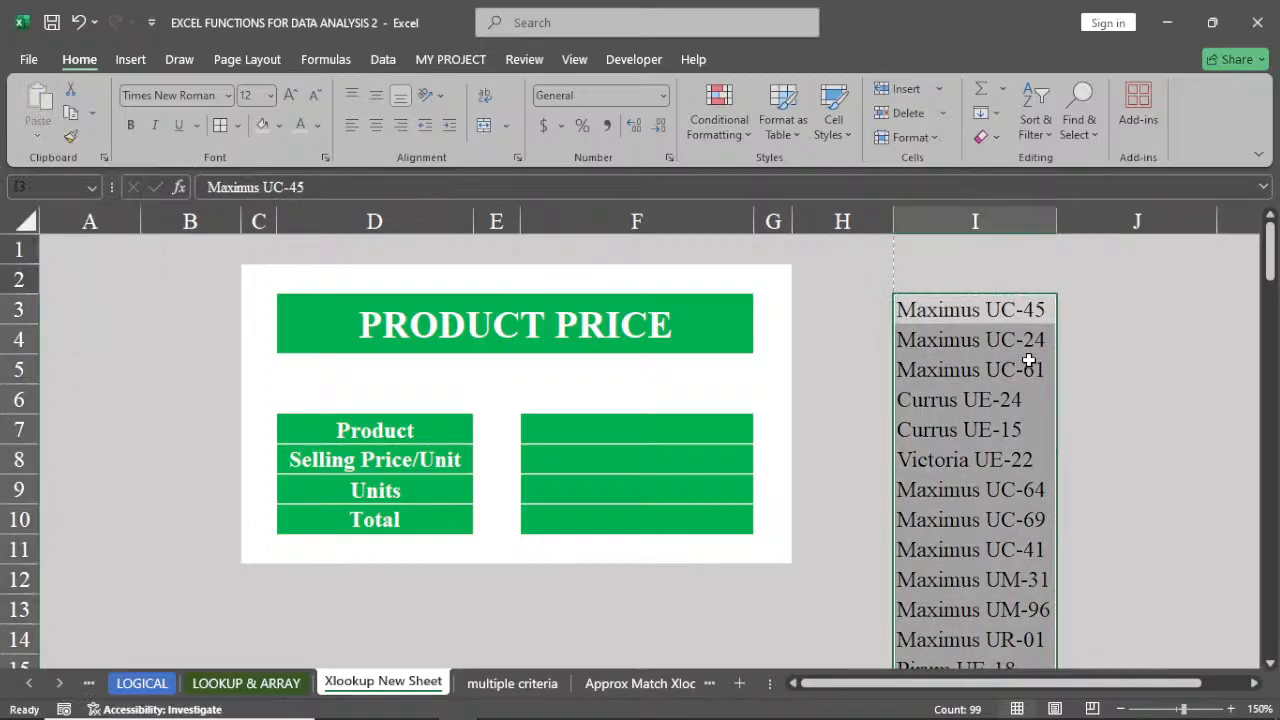
pyautogui.click(980, 310)
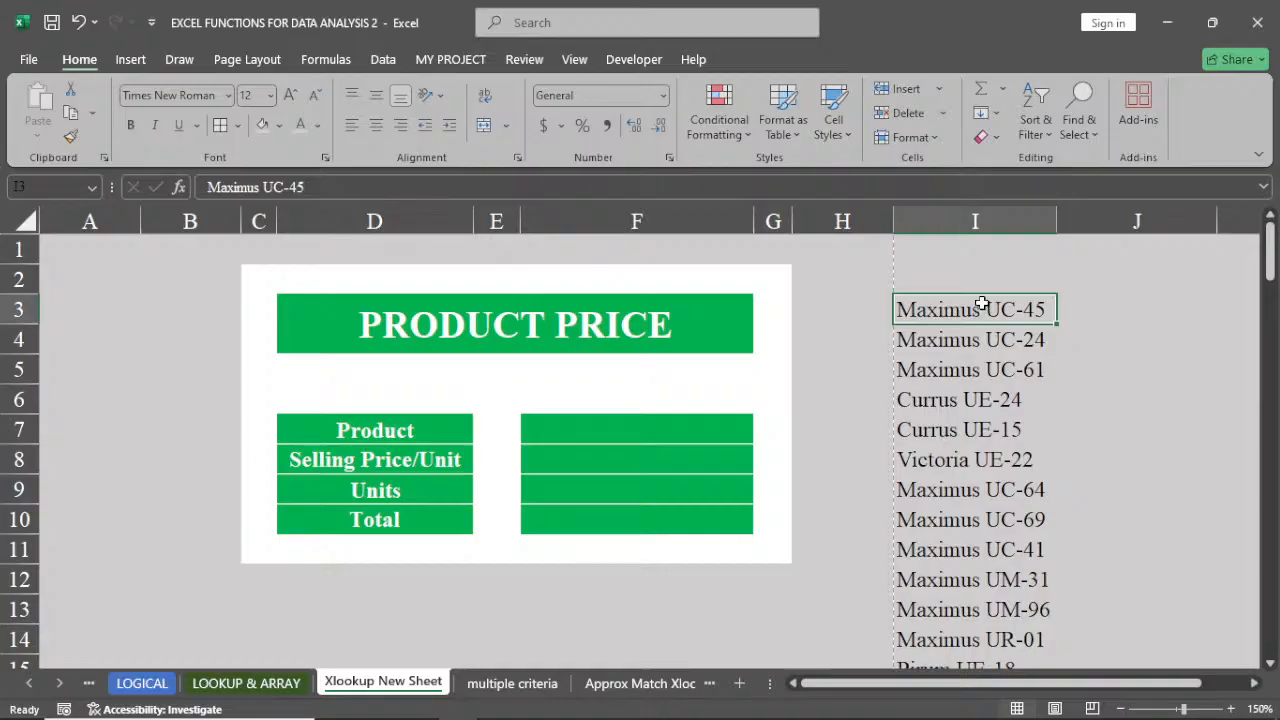
pyautogui.scroll(-20, 982, 306)
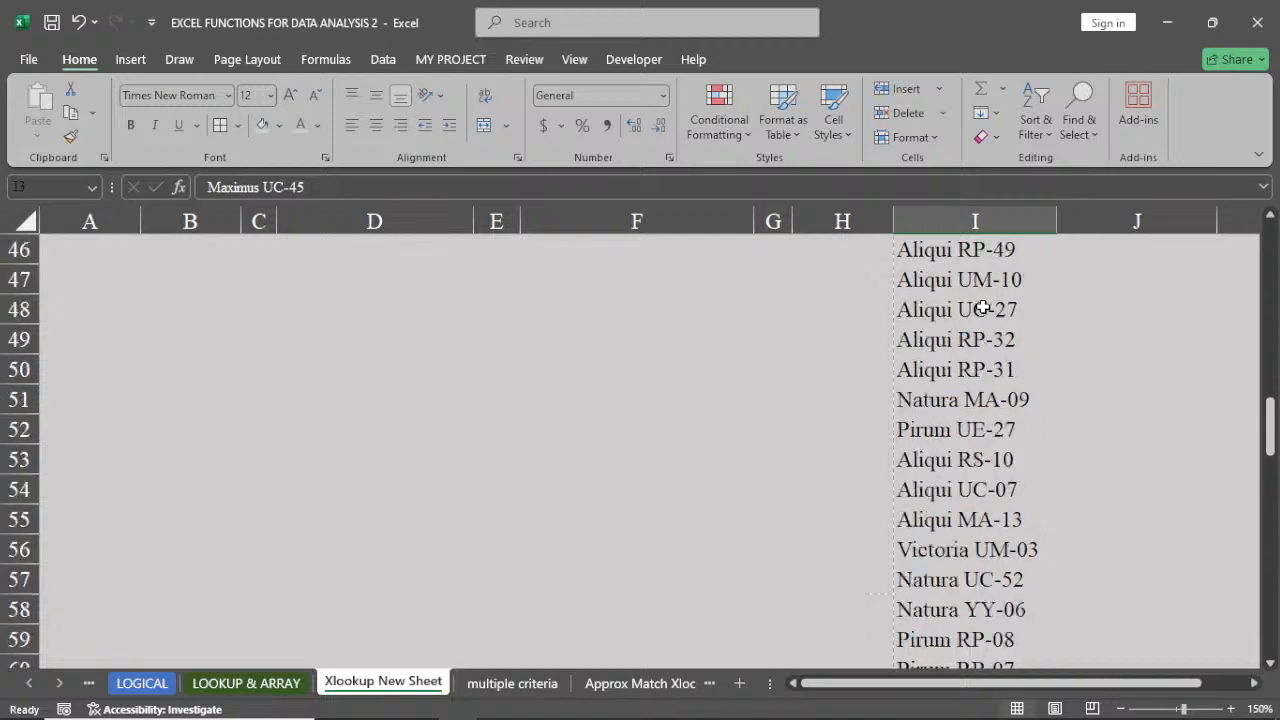
# Add list data validation to F7 using the unique products in $I$3:$I$101 as the source
pyautogui.scroll(-12, 985, 308)
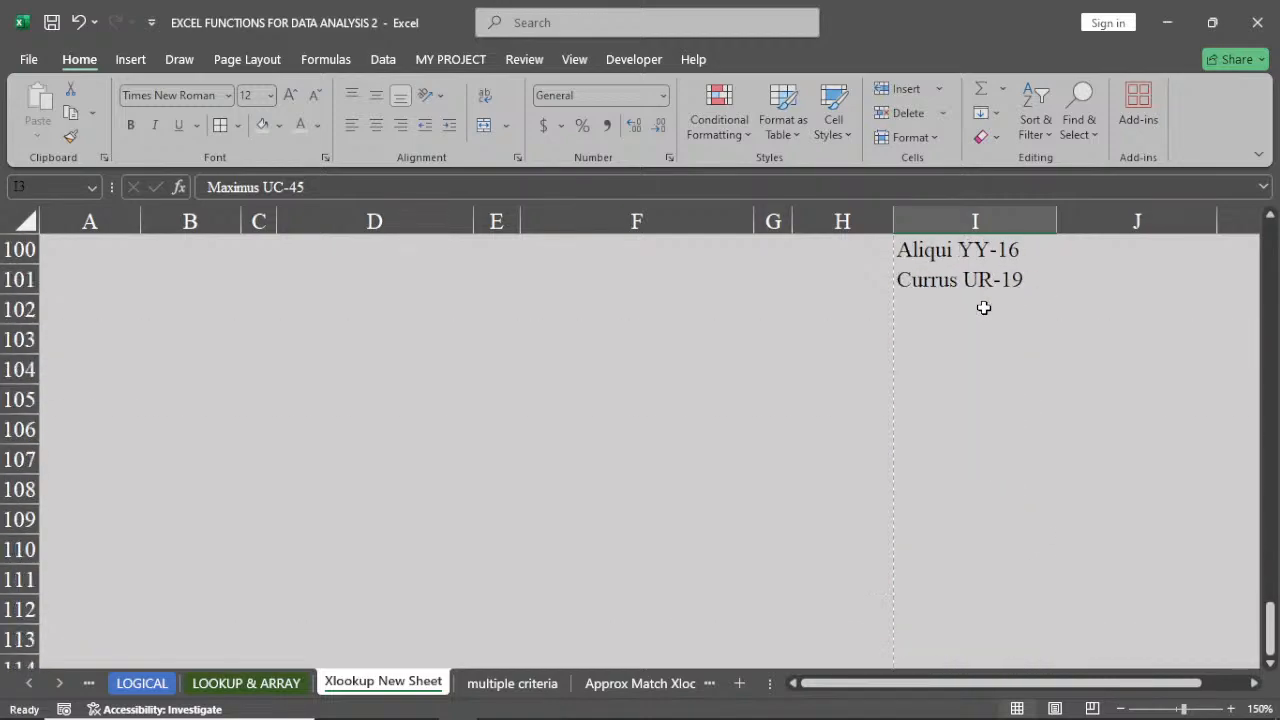
pyautogui.scroll(8, 985, 308)
pyautogui.scroll(20, 985, 308)
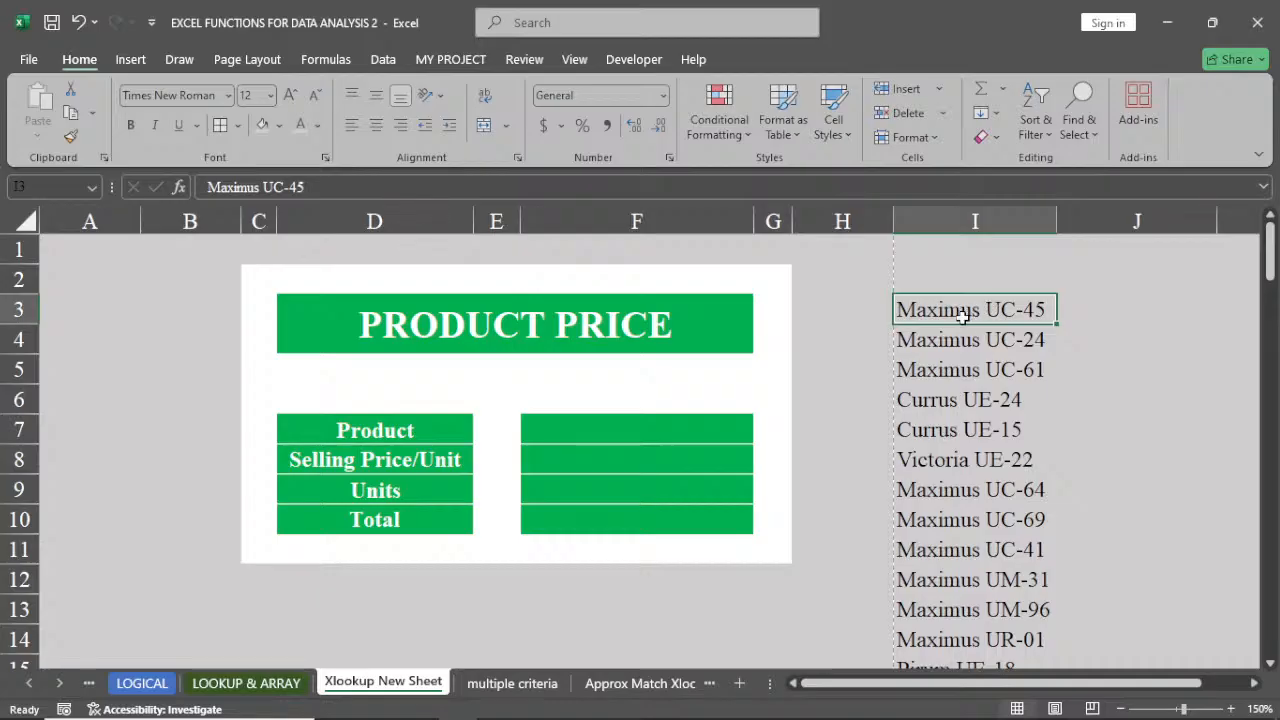
pyautogui.click(654, 427)
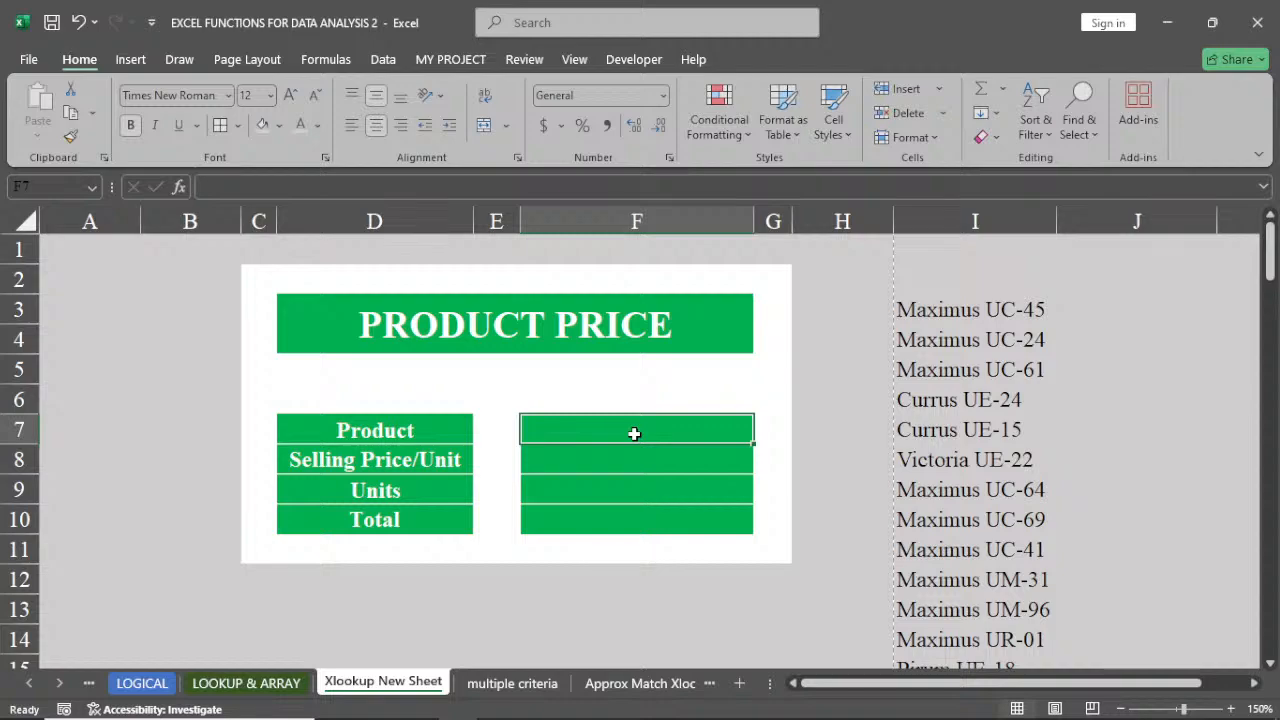
pyautogui.click(381, 60)
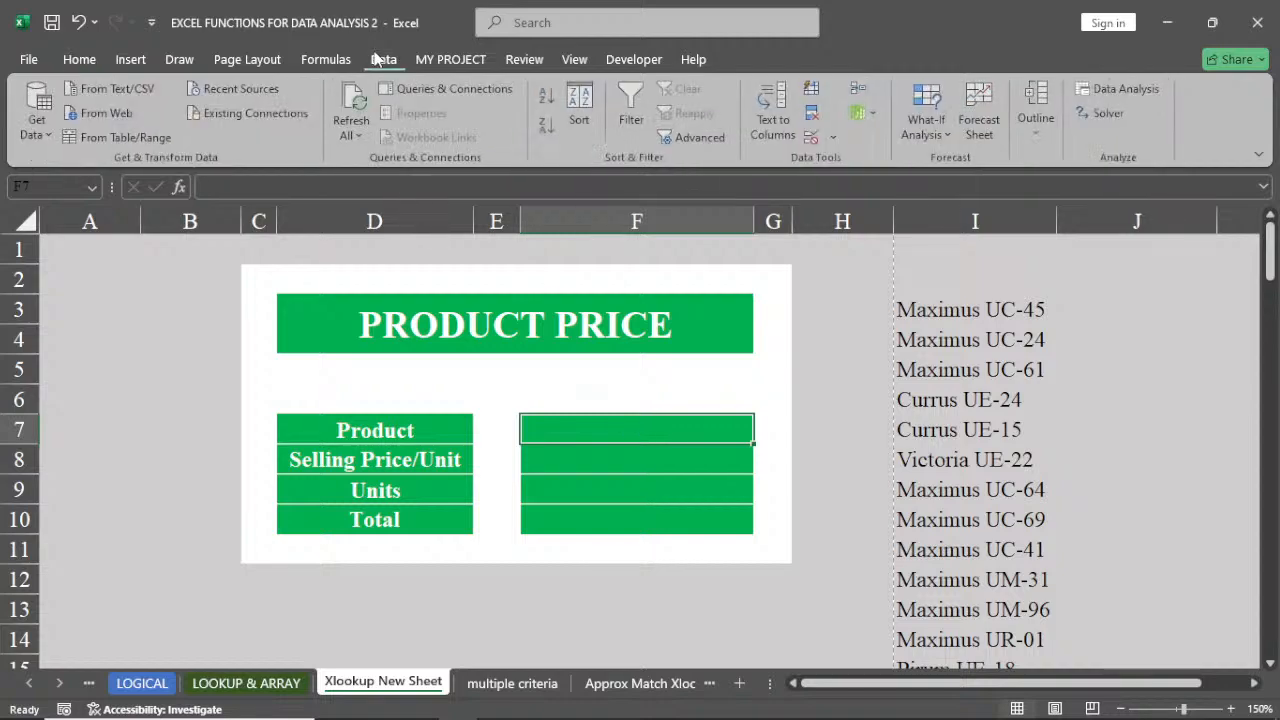
pyautogui.click(838, 134)
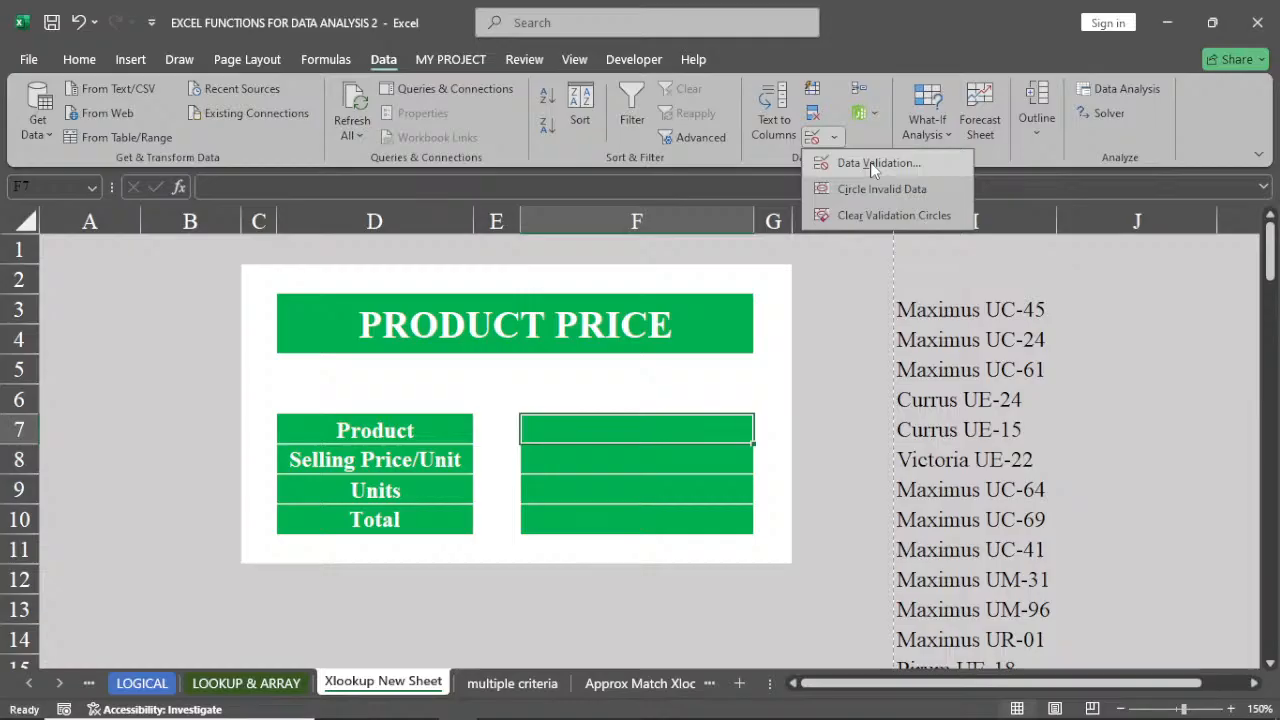
pyautogui.click(872, 166)
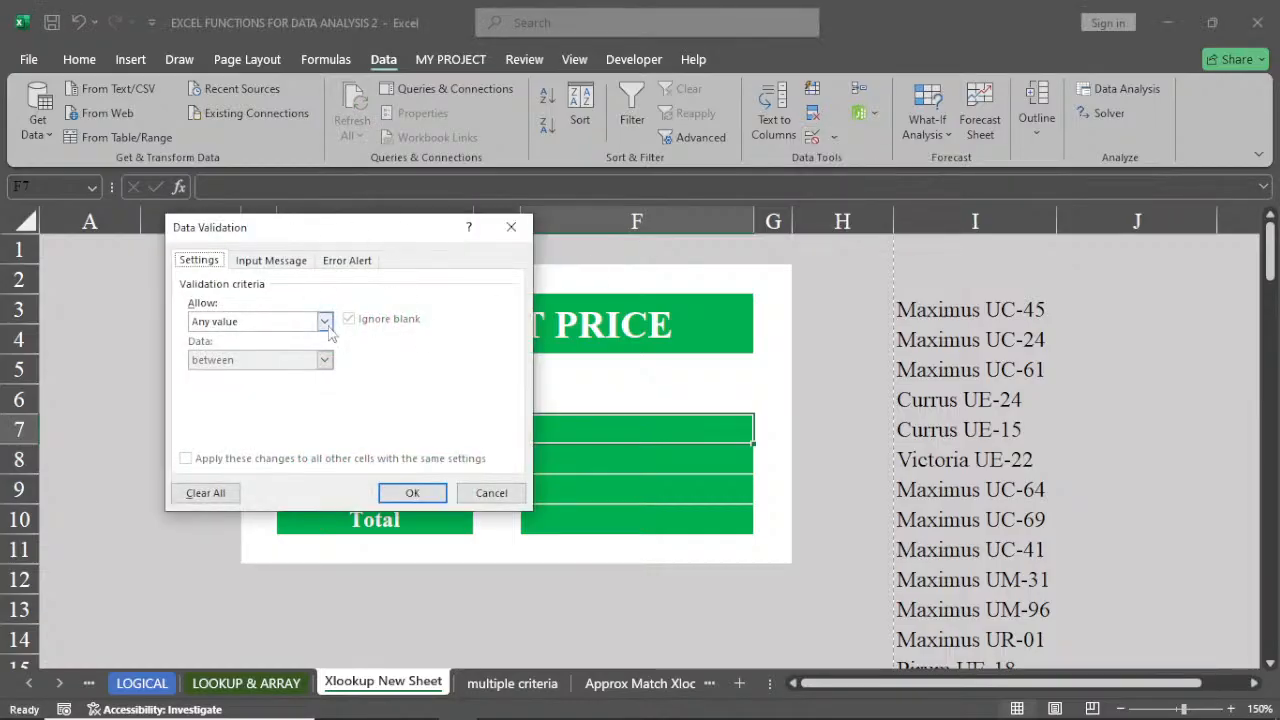
pyautogui.click(325, 322)
pyautogui.click(243, 374)
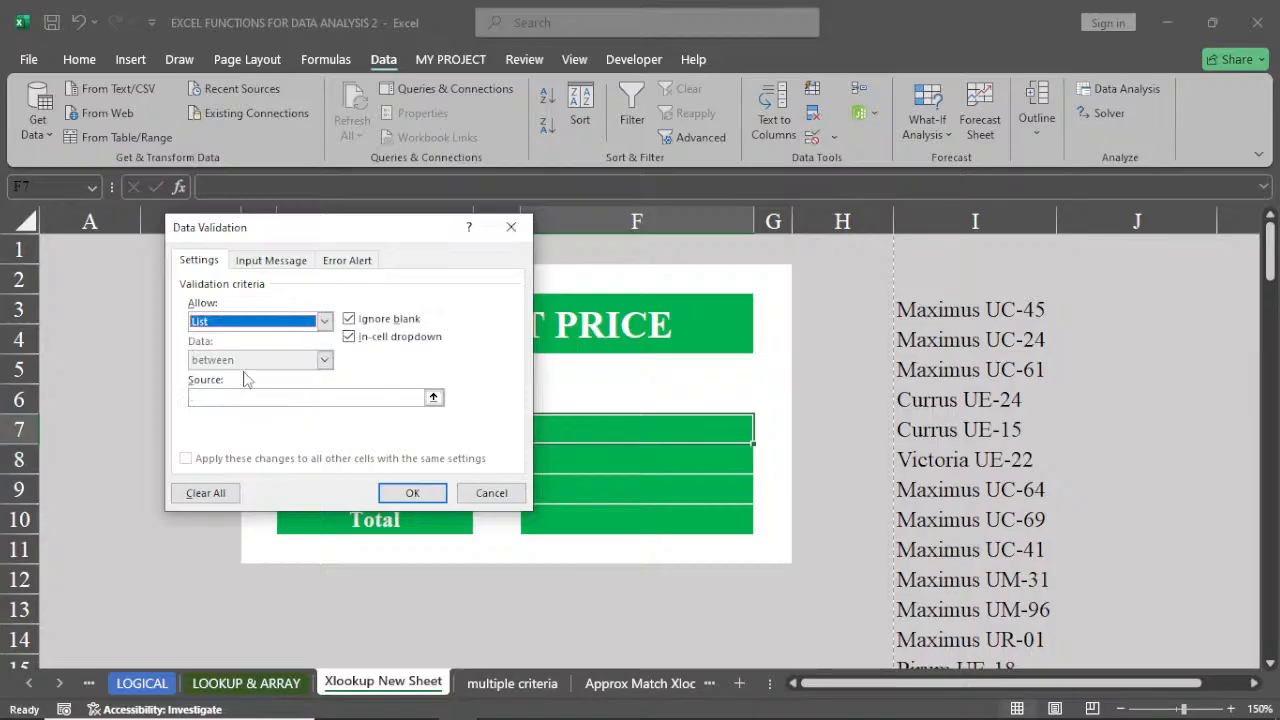
pyautogui.click(246, 399)
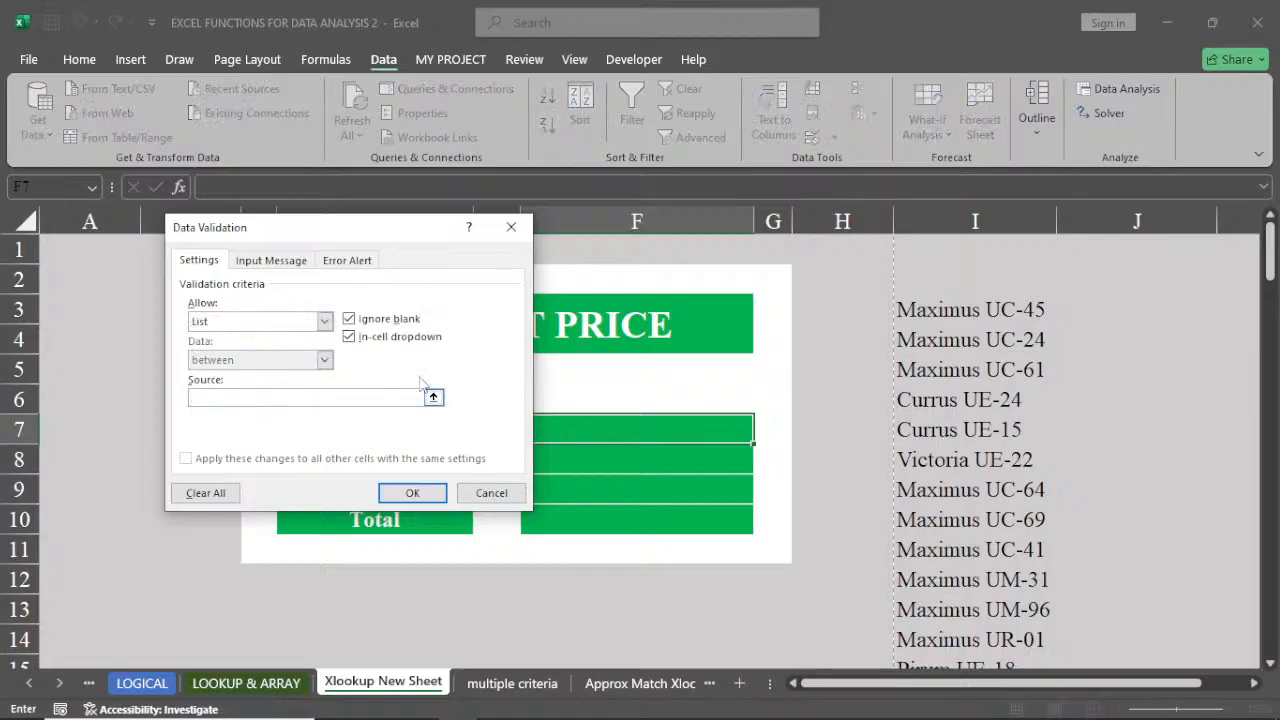
pyautogui.click(958, 305)
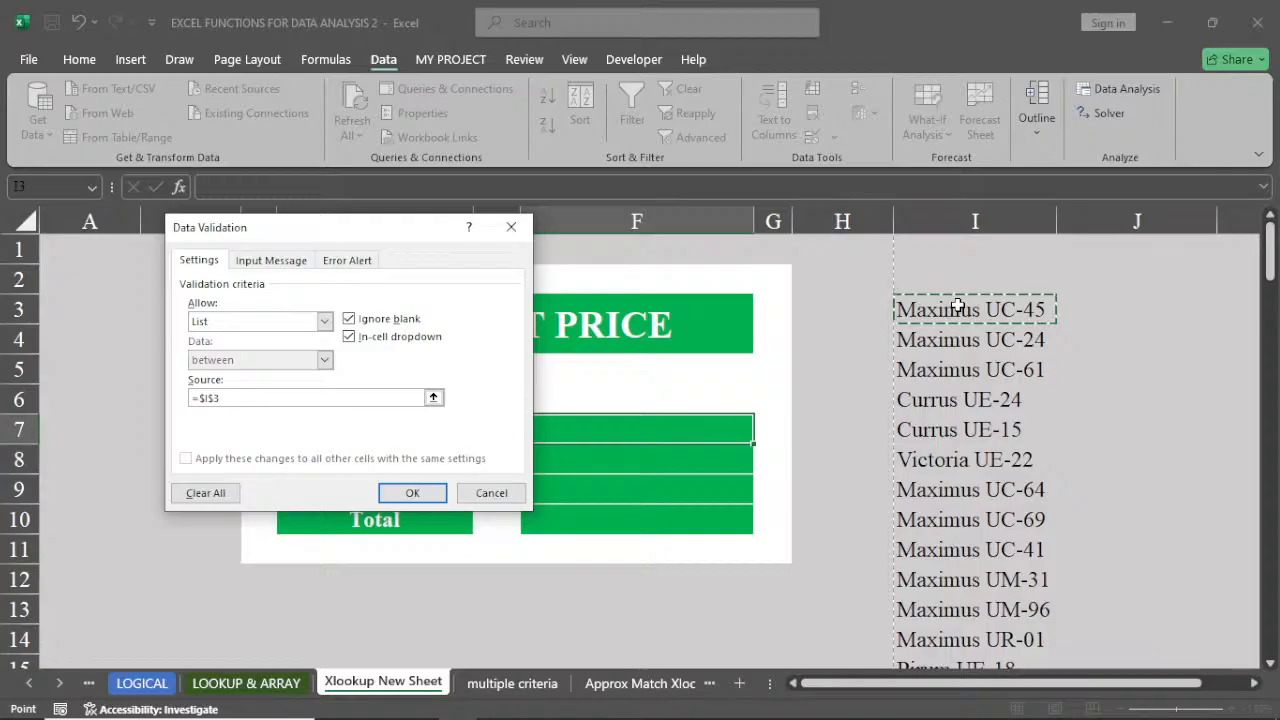
pyautogui.hotkey('ctrl', 'shift', 'Down')
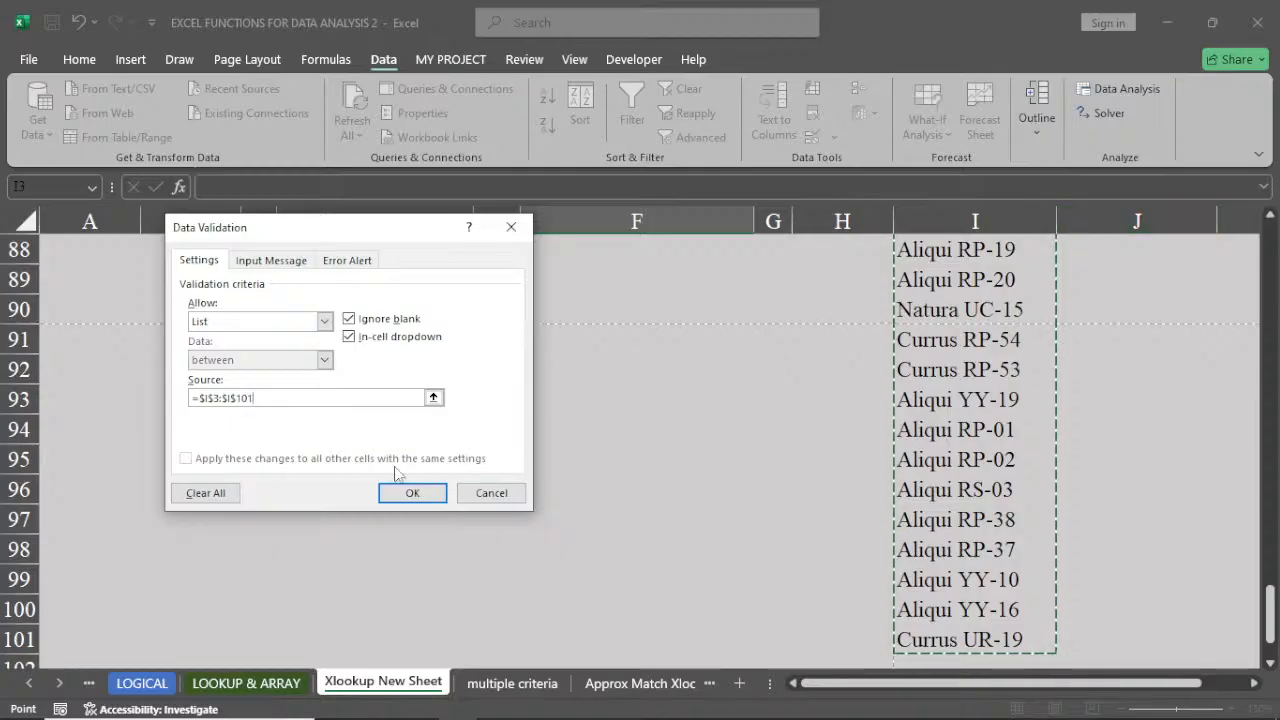
pyautogui.click(410, 492)
# Open and close the product dropdown in F7 to check the list
pyautogui.scroll(9, 450, 414)
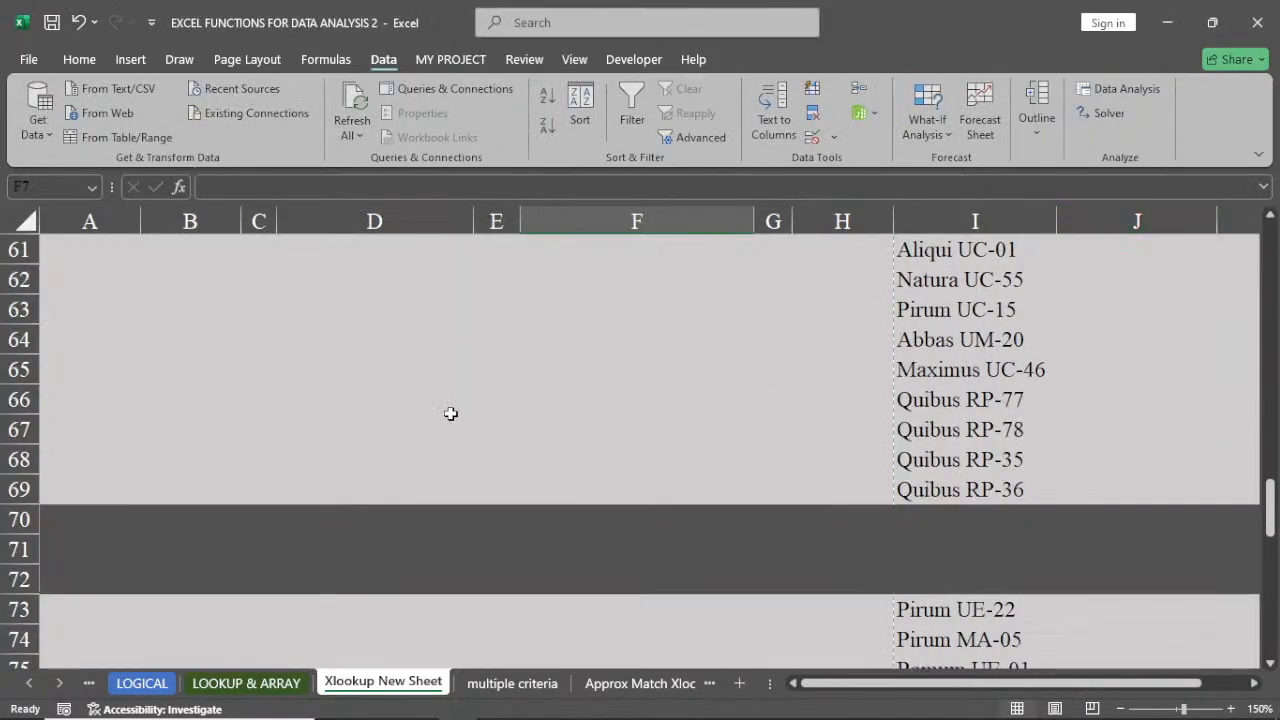
pyautogui.scroll(20, 537, 377)
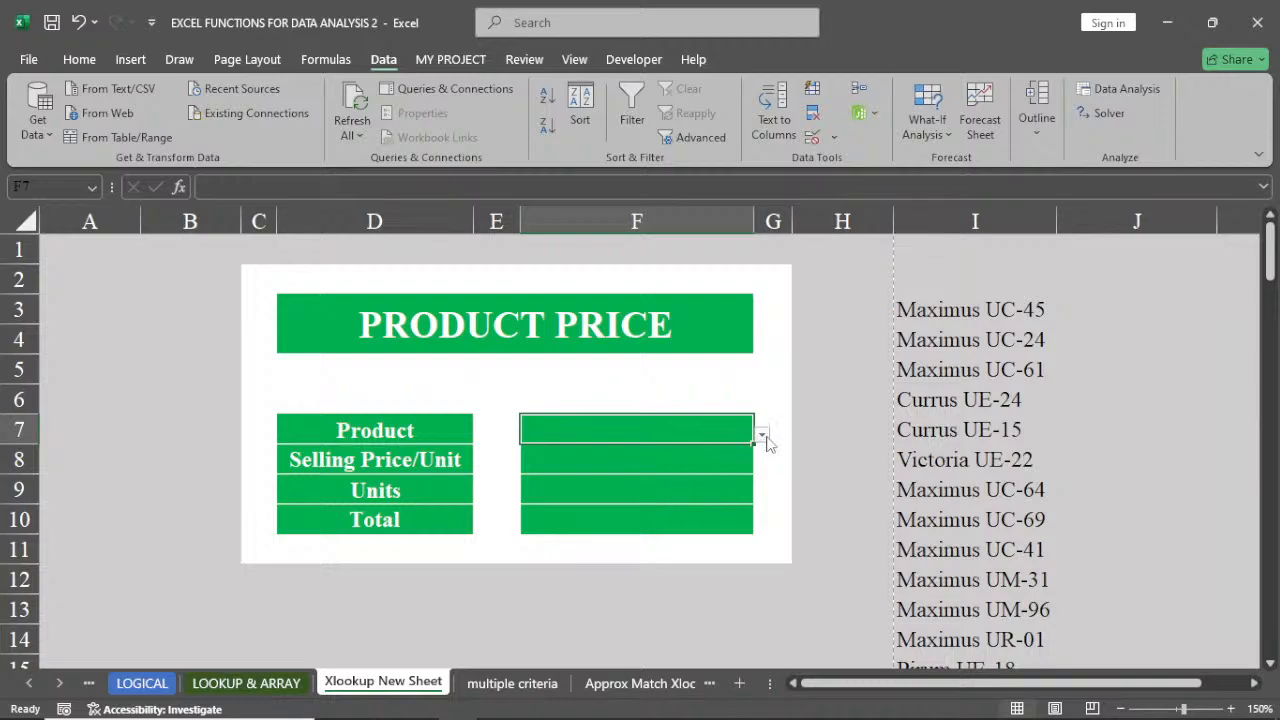
pyautogui.click(762, 437)
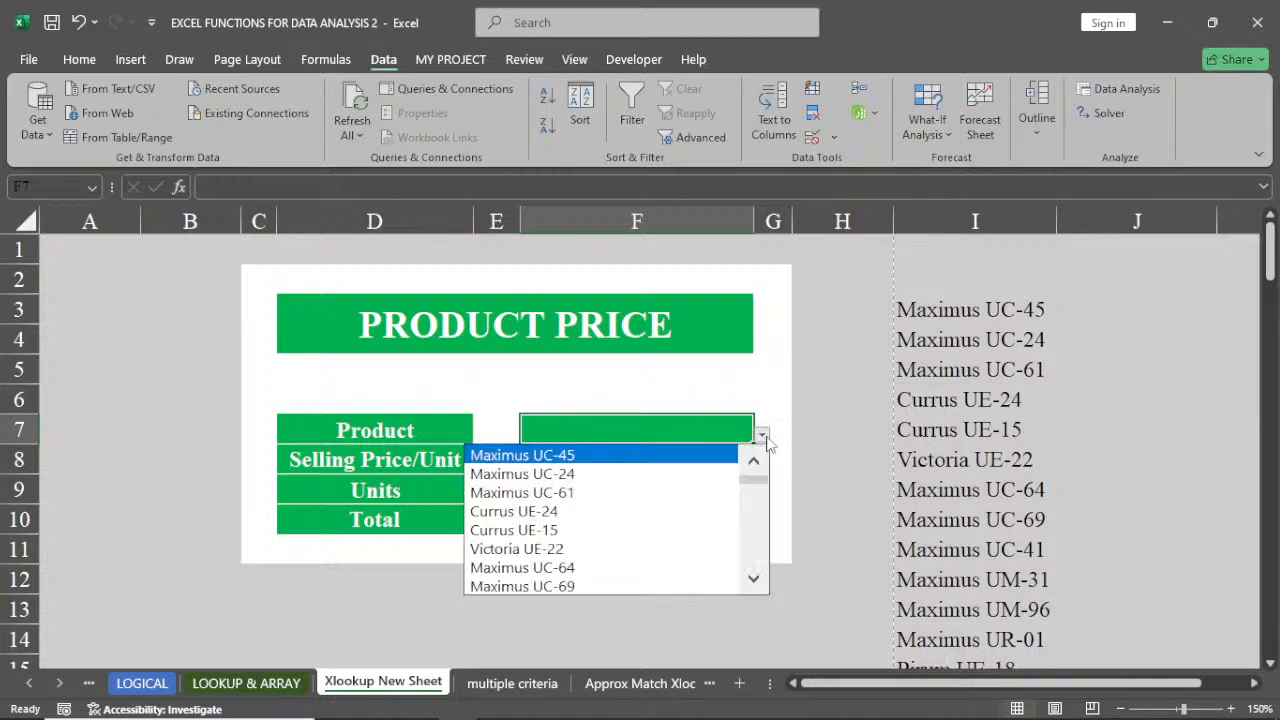
pyautogui.click(764, 438)
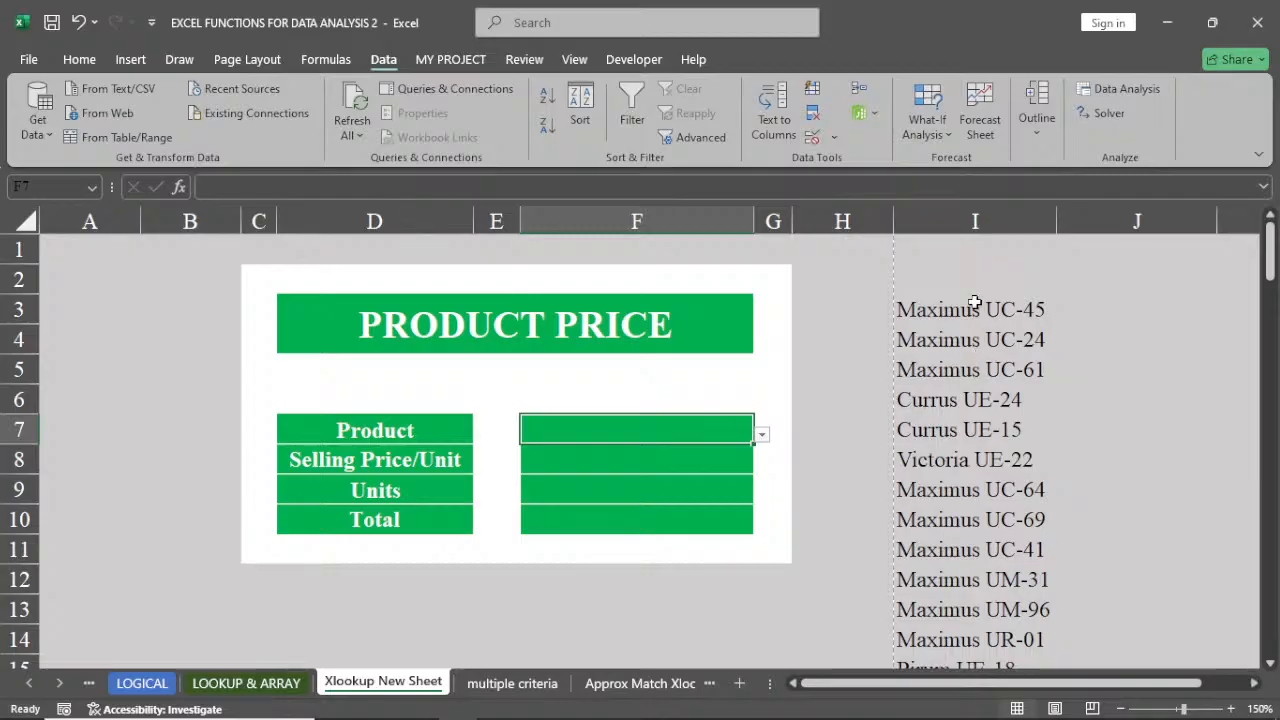
# Hide the product list by setting column I's font colour to Light Gray, Background 2, Darker 10%
pyautogui.click(970, 221)
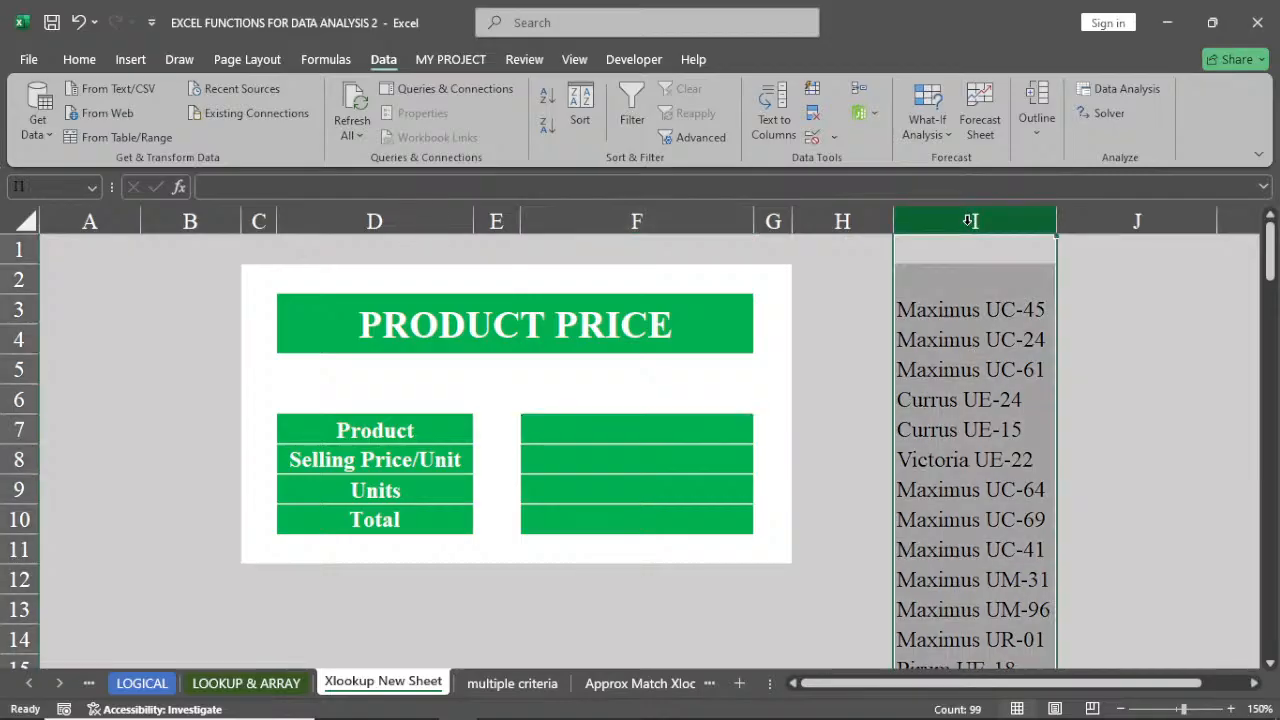
pyautogui.click(88, 62)
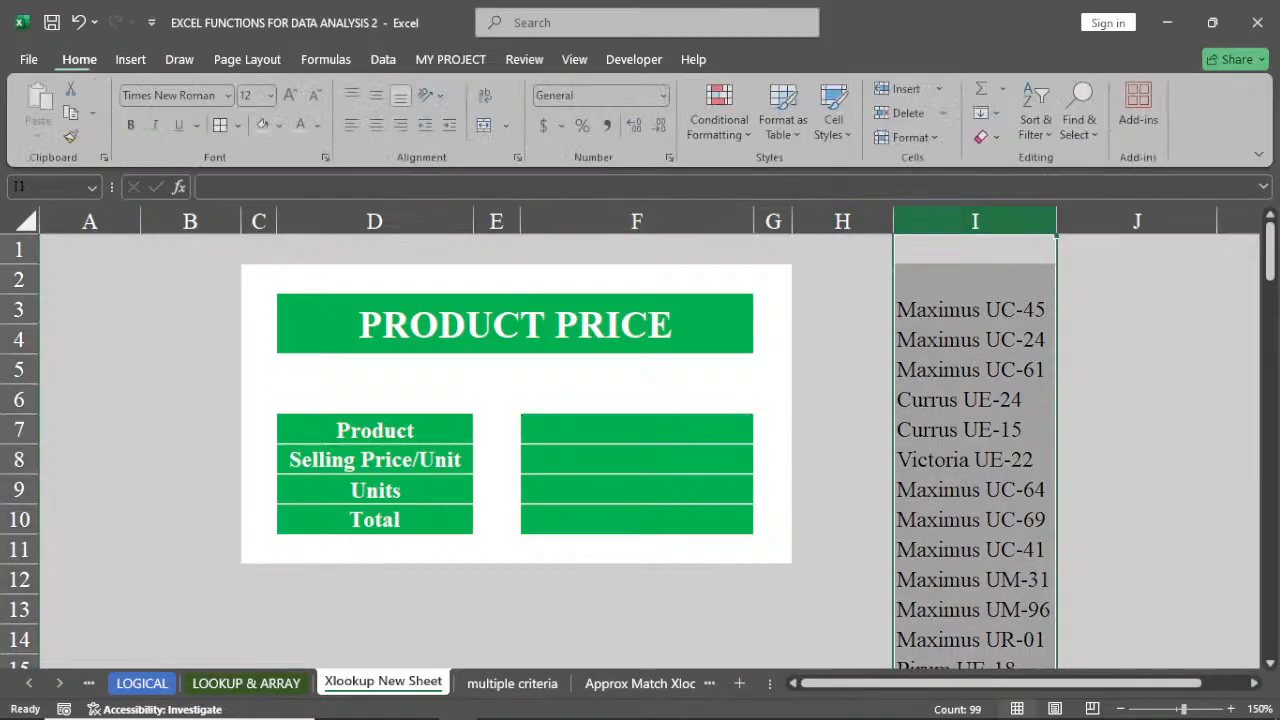
pyautogui.click(317, 126)
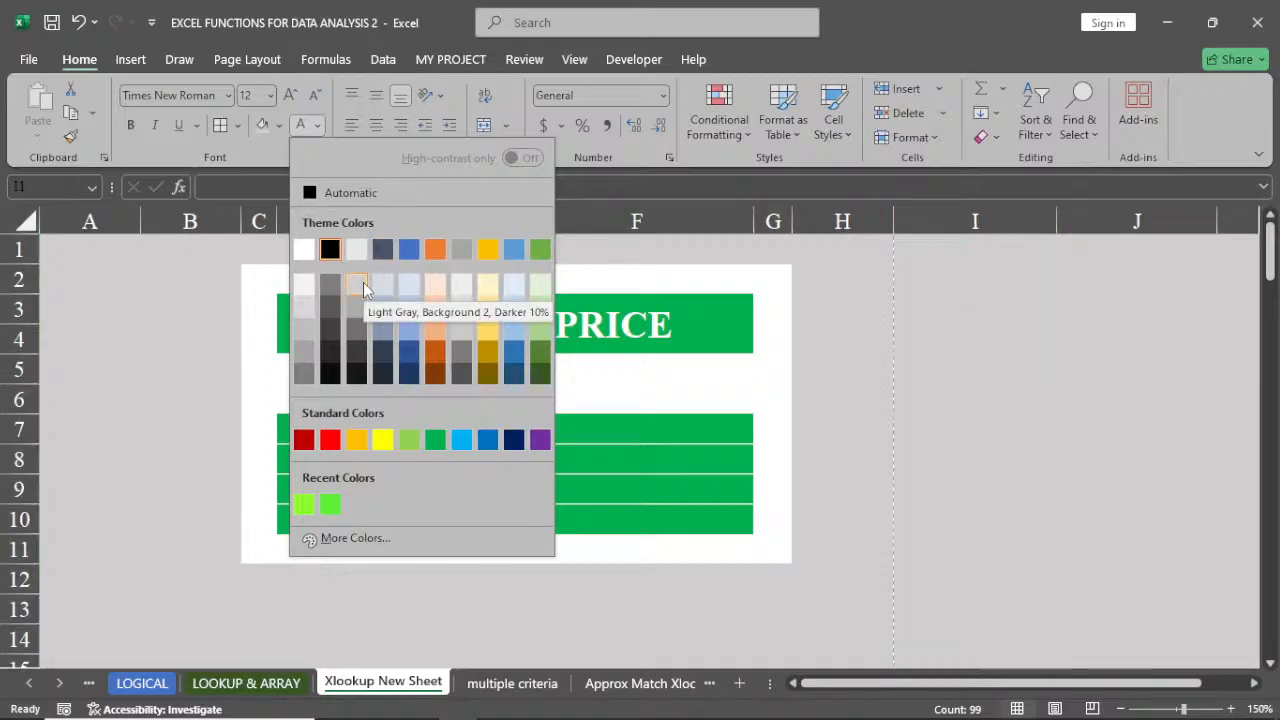
pyautogui.click(363, 282)
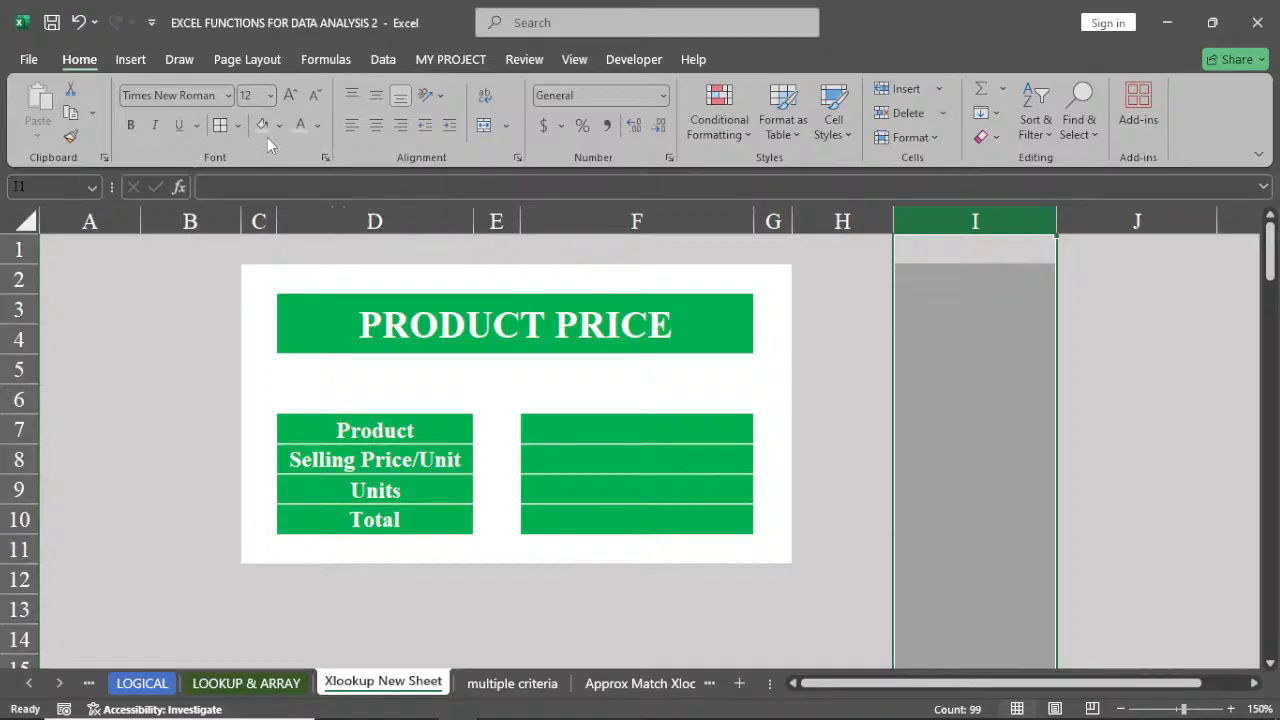
pyautogui.click(834, 343)
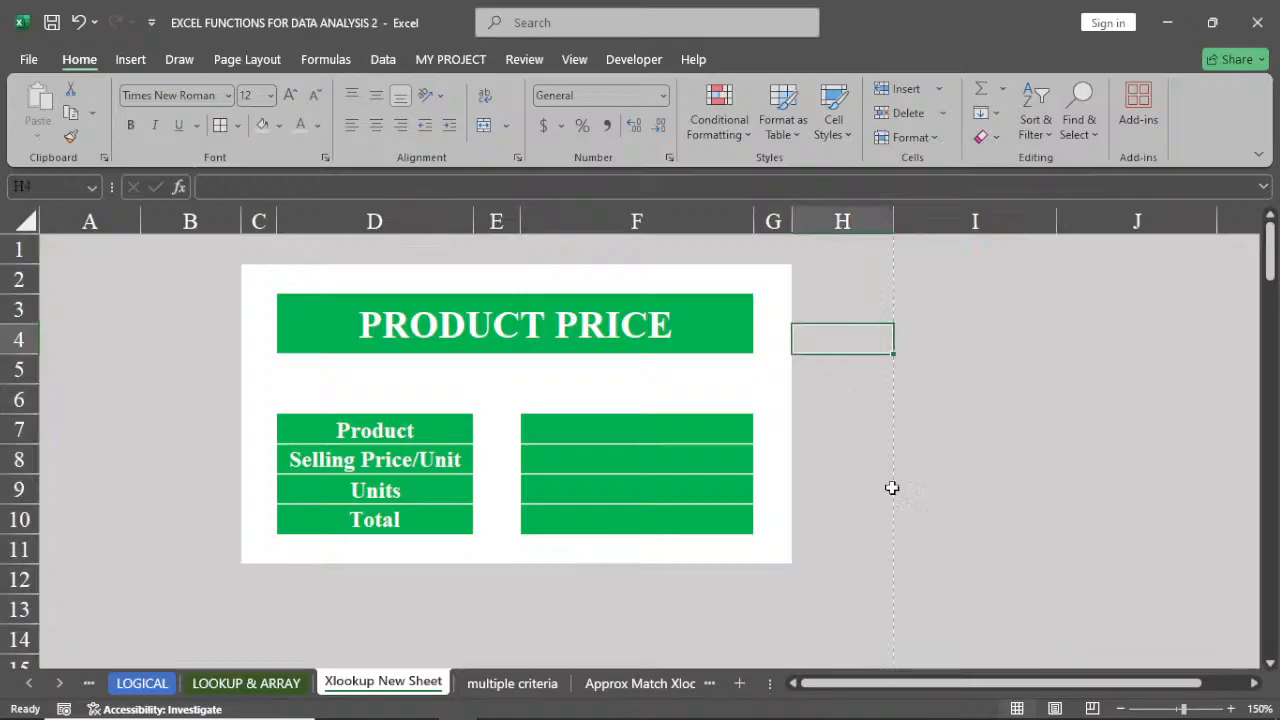
# Open F7's product dropdown and scroll through its entries
pyautogui.click(639, 430)
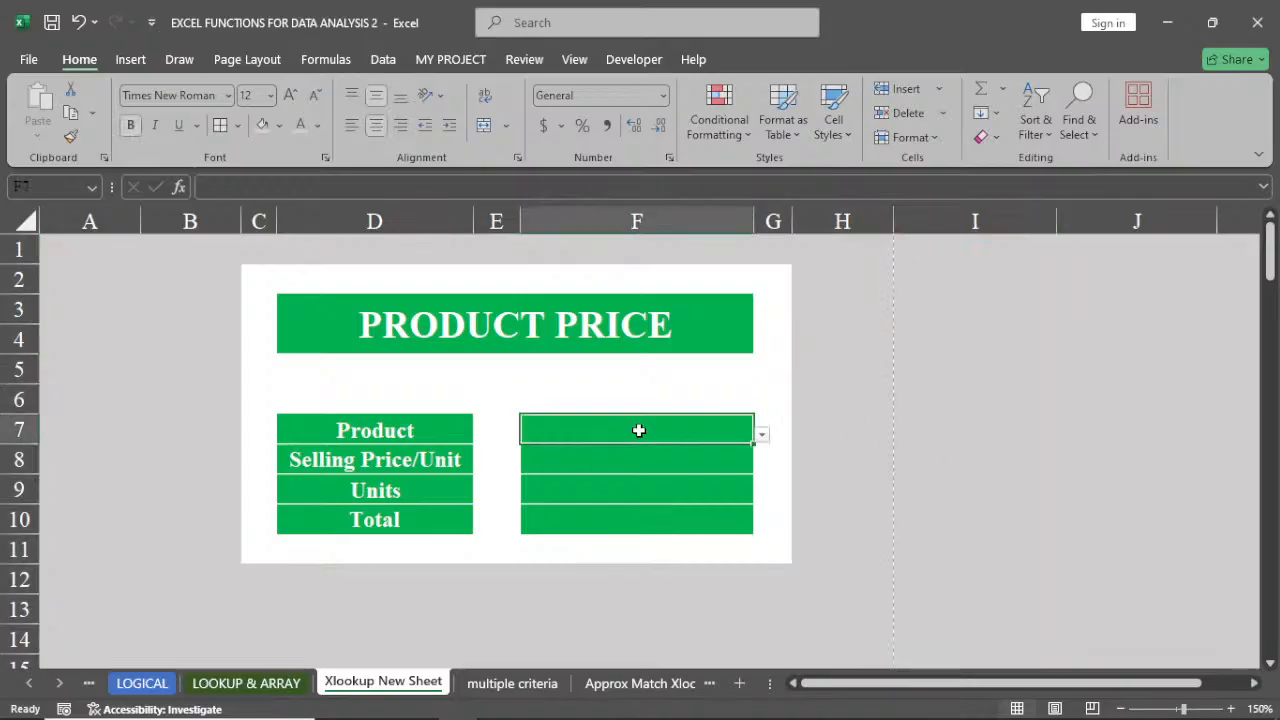
pyautogui.click(762, 435)
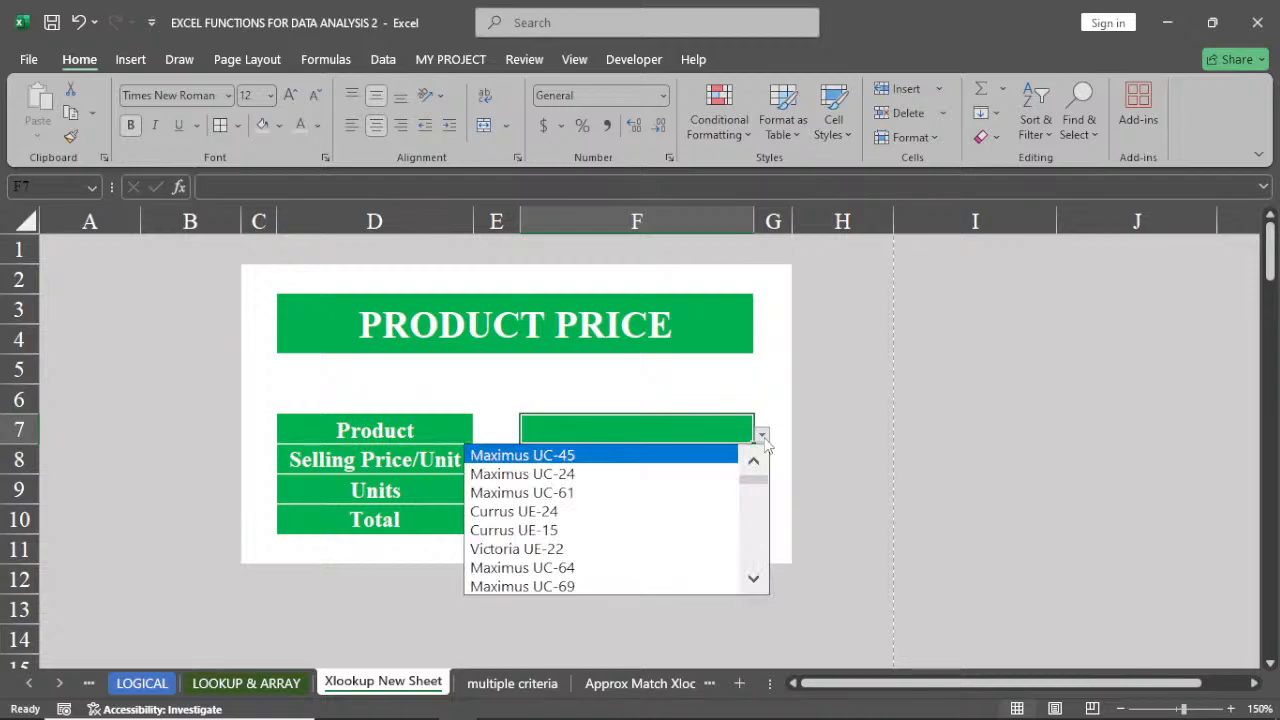
pyautogui.moveTo(755, 477); pyautogui.dragTo(770, 572)
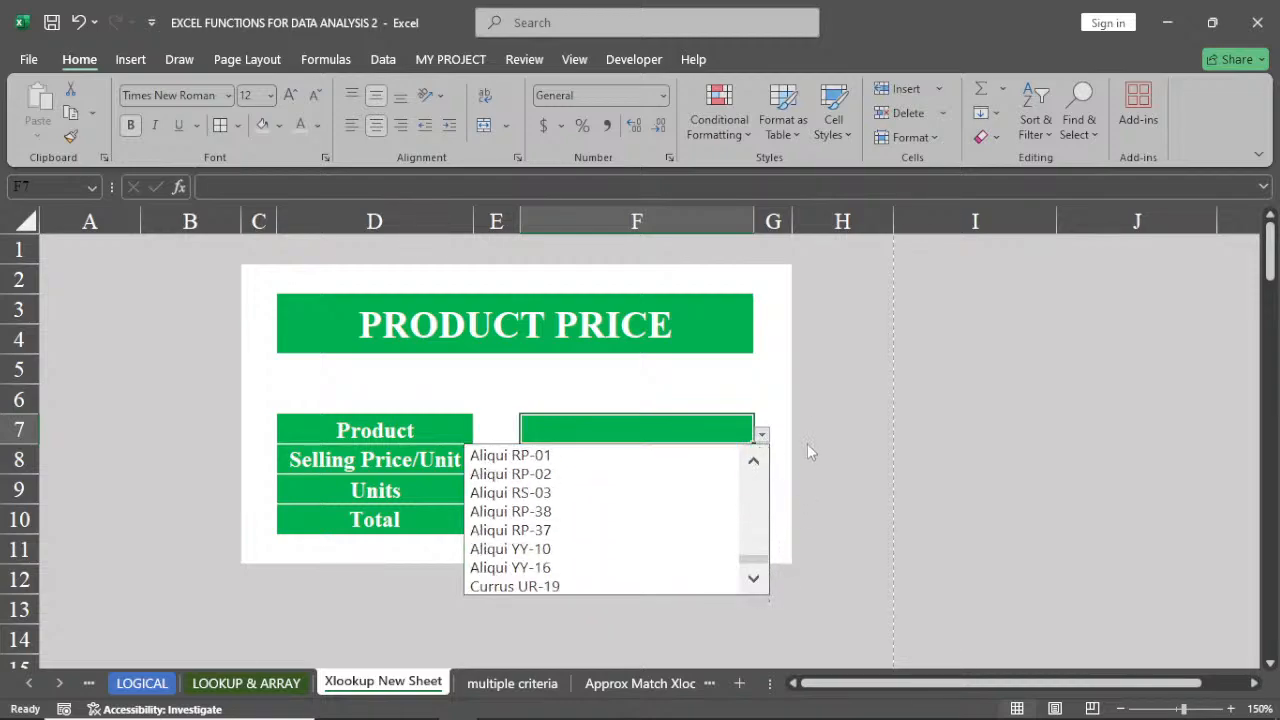
pyautogui.press('Escape')
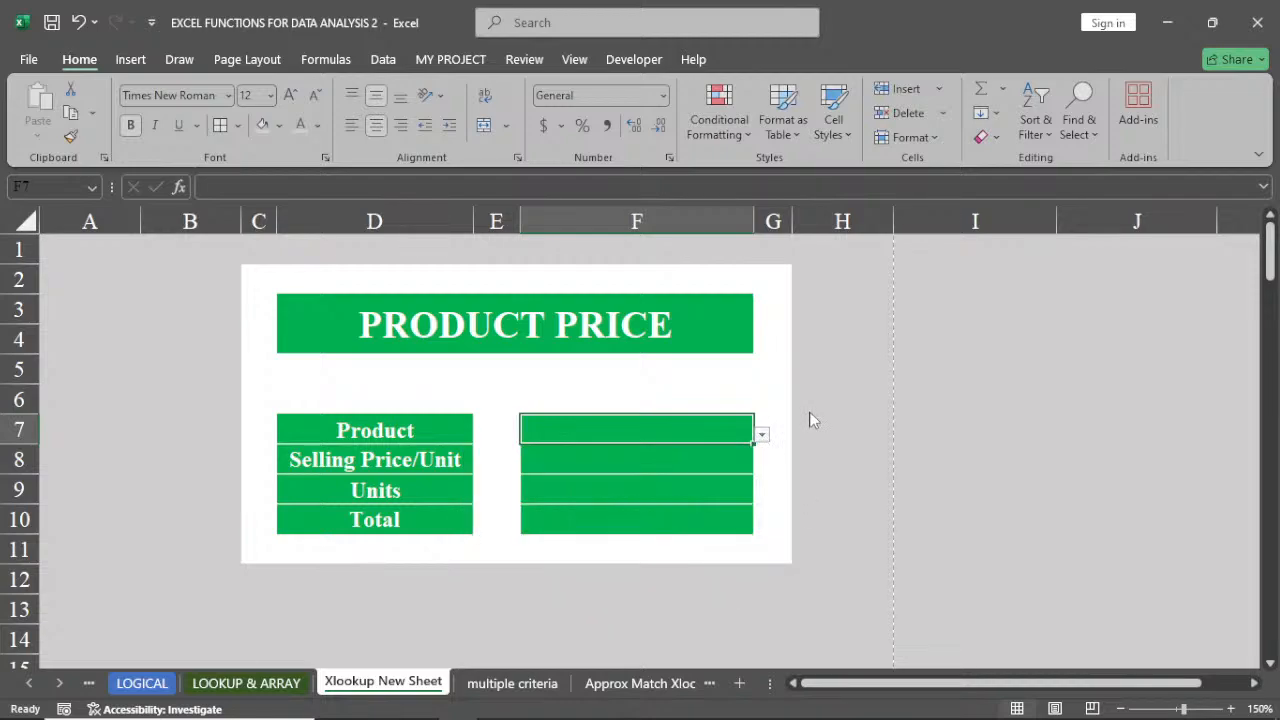
# In F8, start an XLOOKUP formula using F7 as the lookup value
pyautogui.click(631, 461)
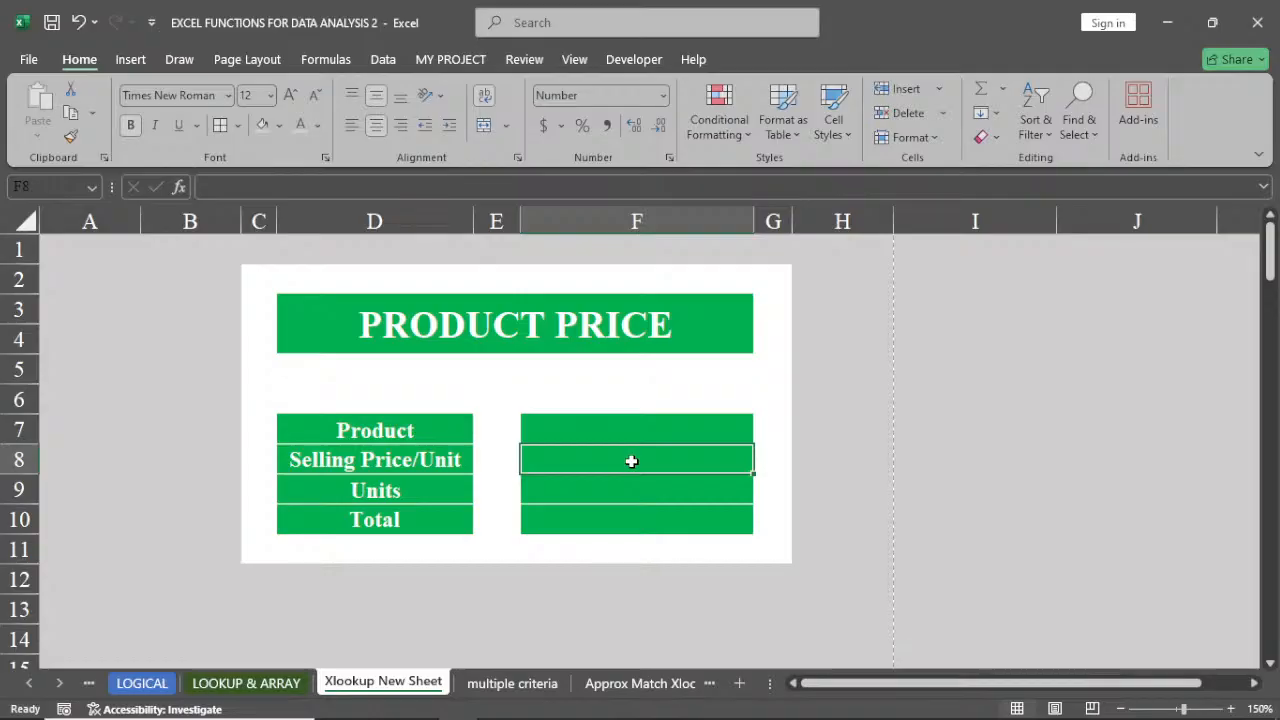
pyautogui.write('=')
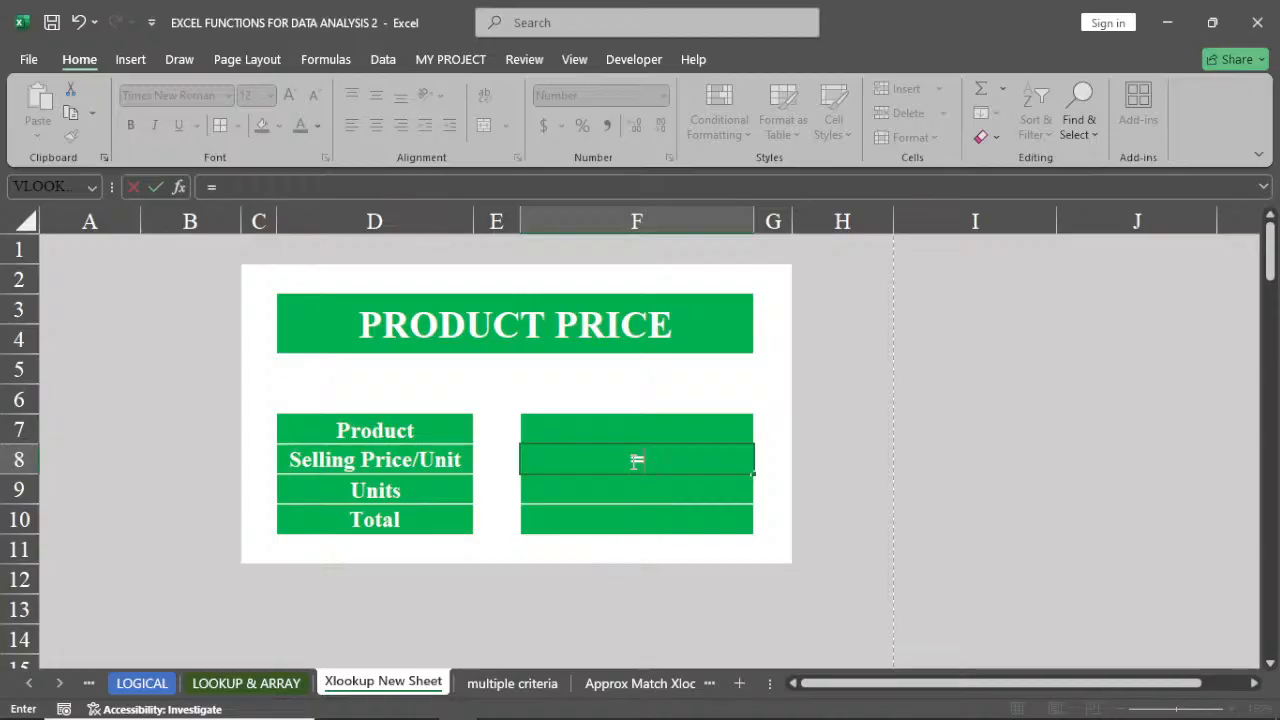
pyautogui.write('x')
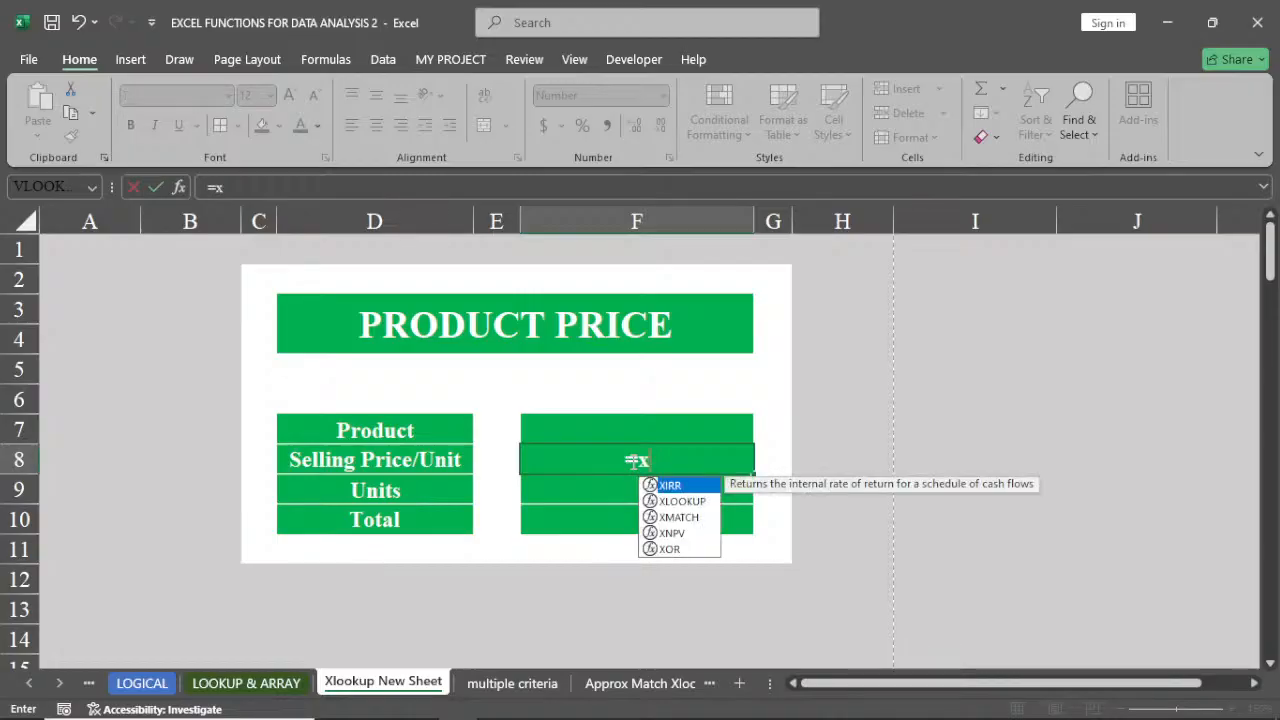
pyautogui.doubleClick(682, 488)
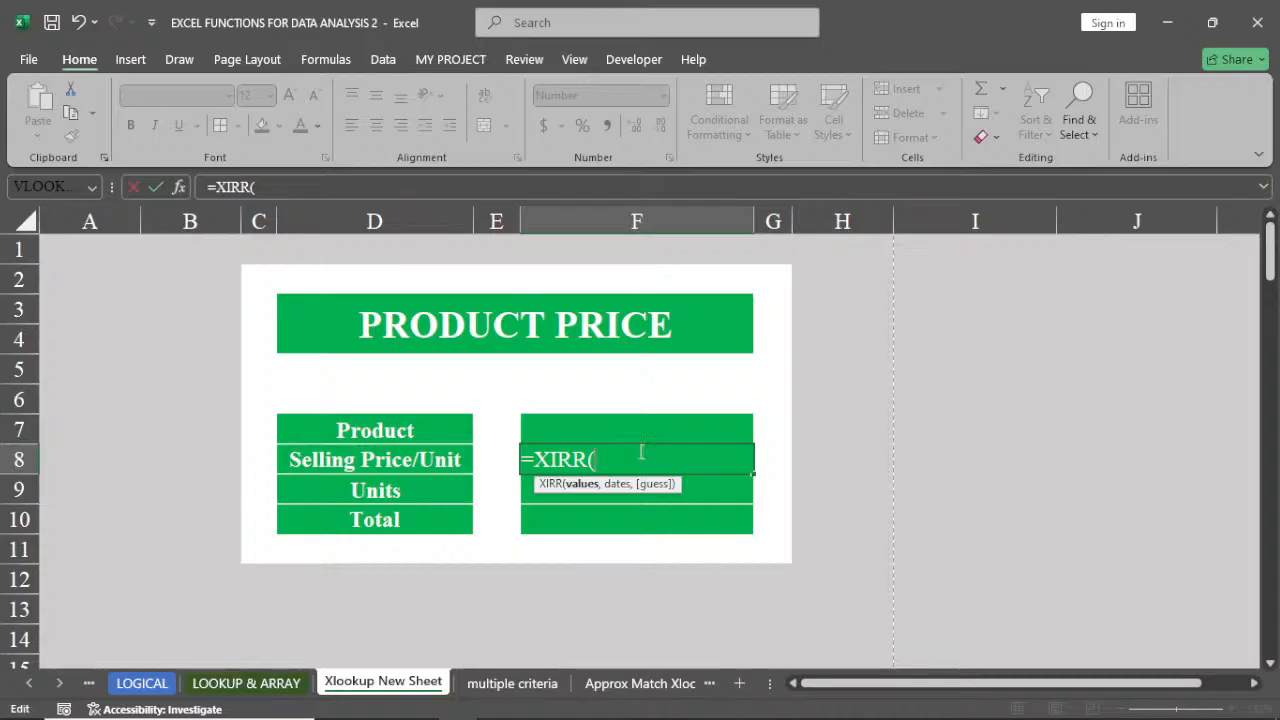
pyautogui.press('BackSpace')
pyautogui.press('BackSpace')
pyautogui.press('BackSpace')
pyautogui.press('BackSpace')
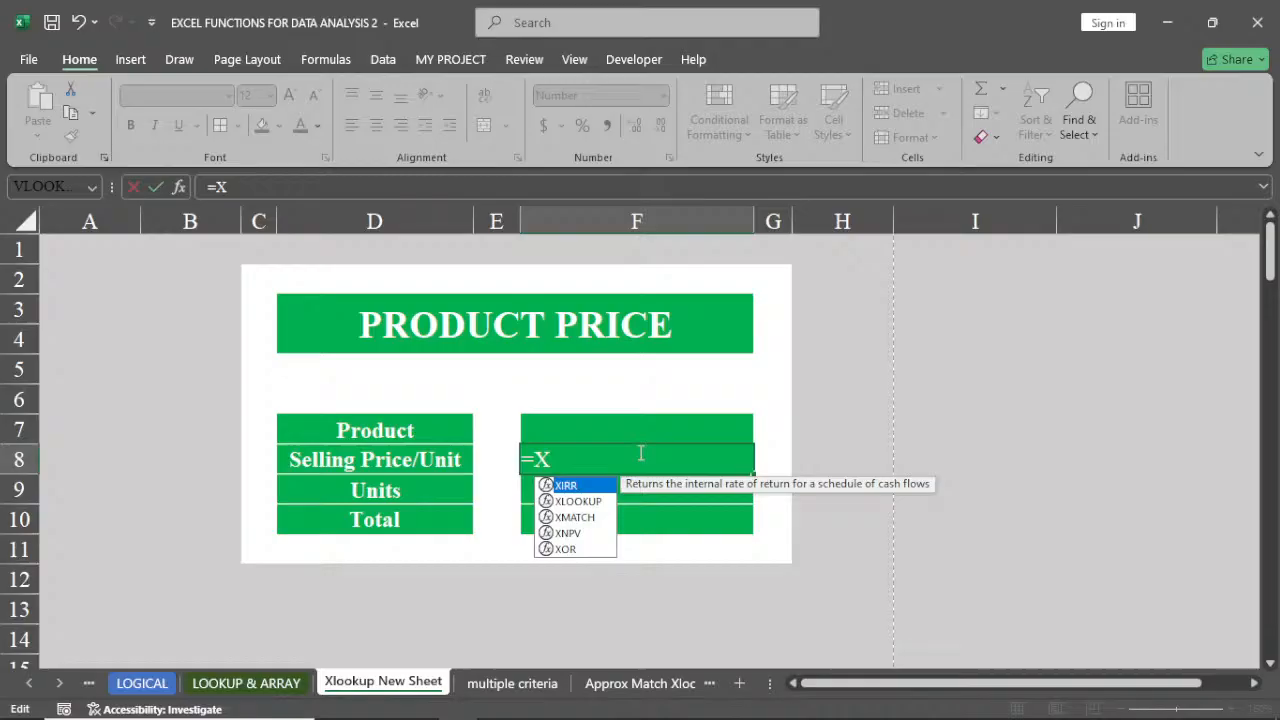
pyautogui.doubleClick(587, 503)
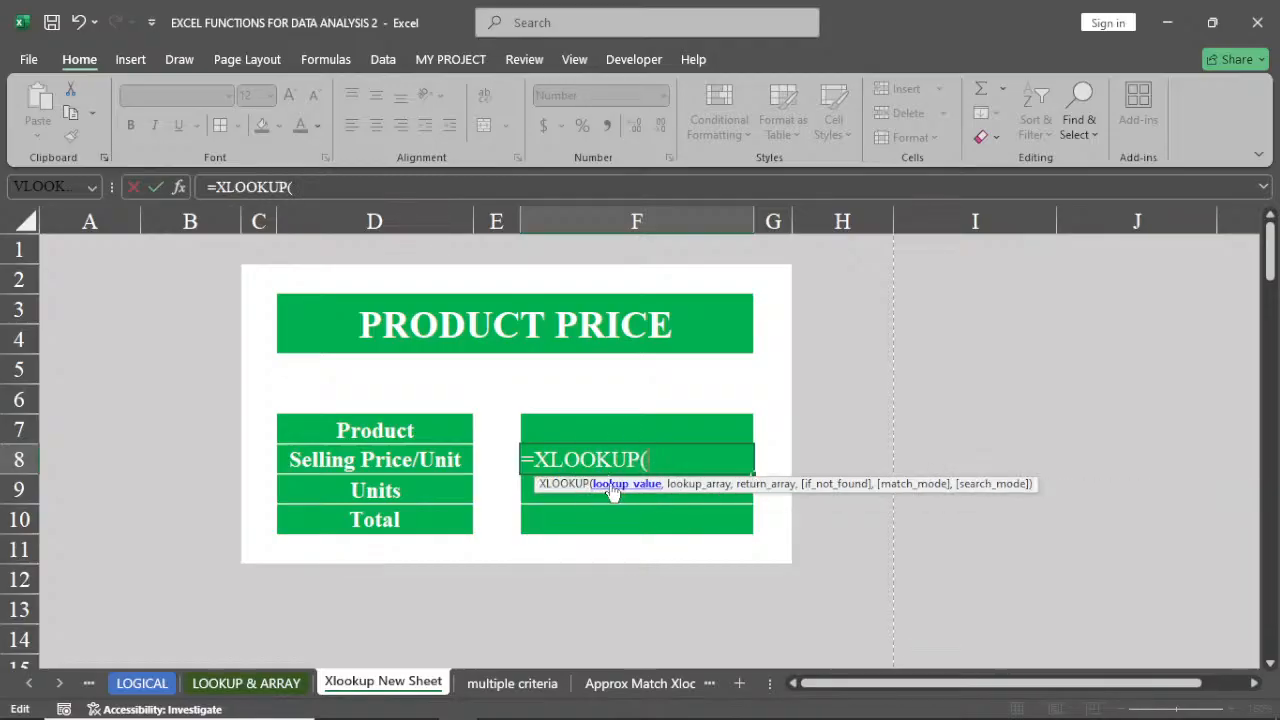
pyautogui.click(610, 424)
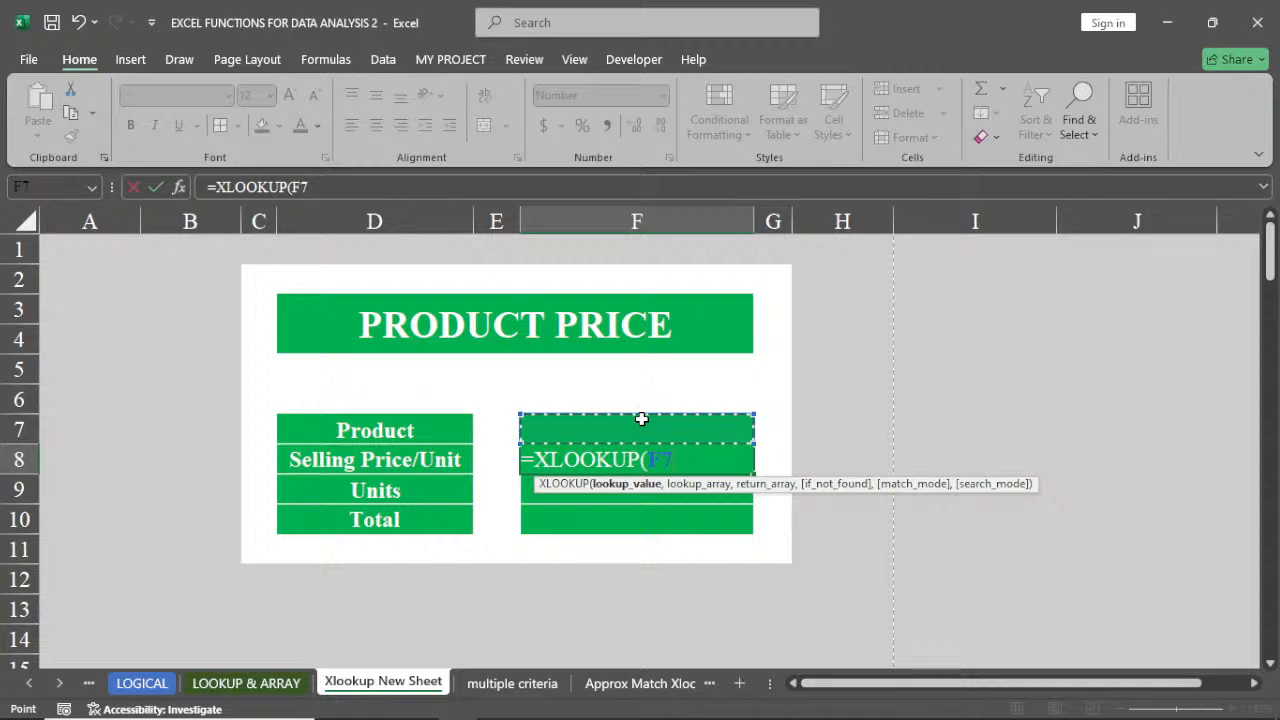
pyautogui.write(',')
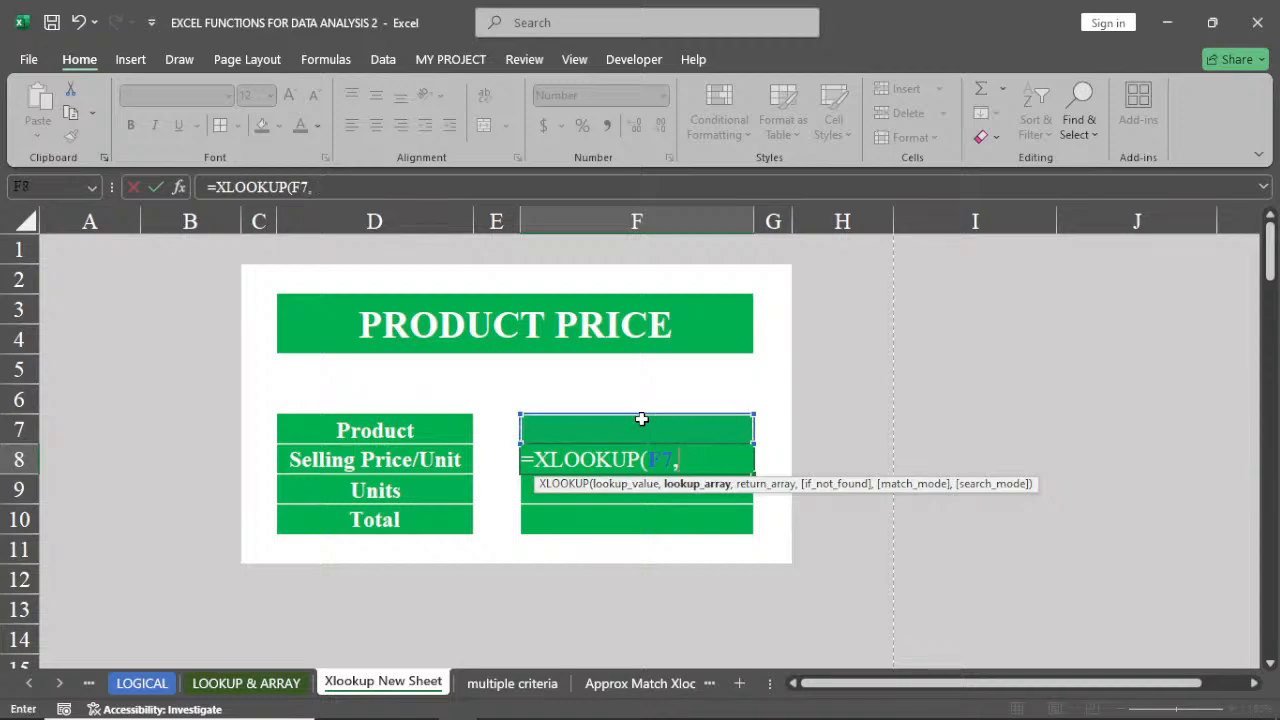
# Complete F8's XLOOKUP using 'LOOKUP & ARRAY'!I7:I5562 as the lookup array and 'LOOKUP & ARRAY'!D7:D5562 as the return array
pyautogui.click(263, 683)
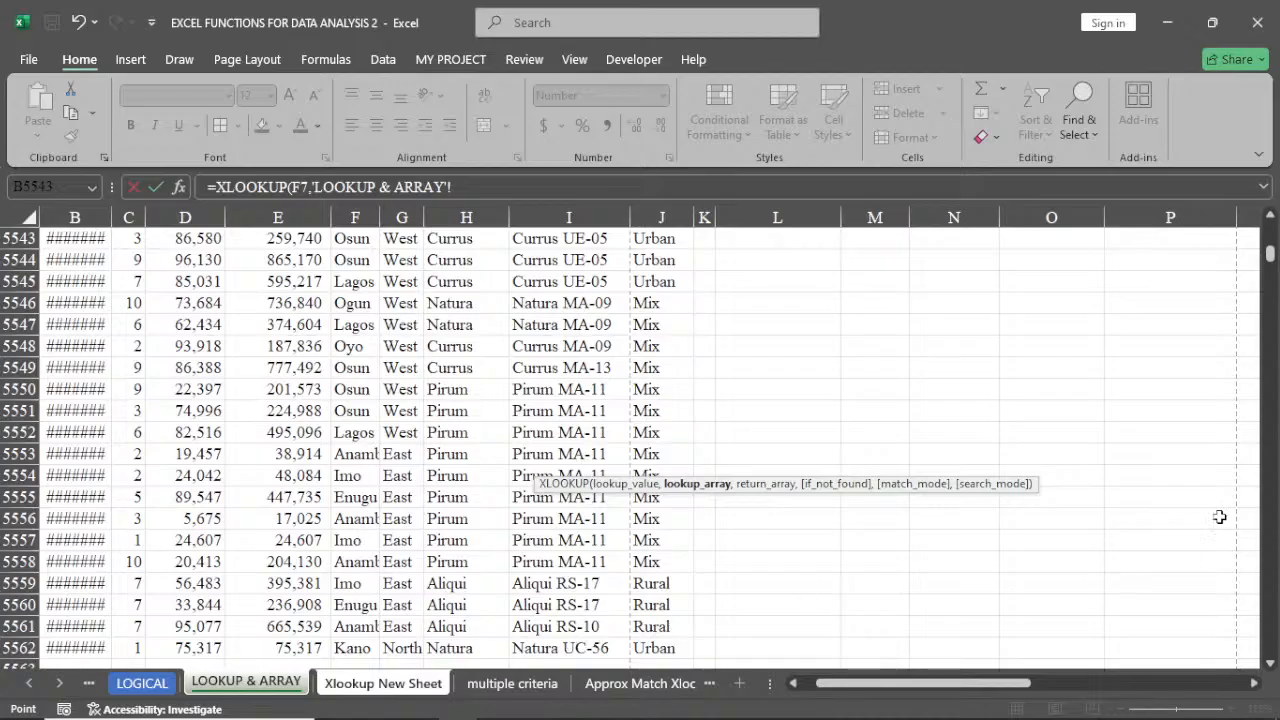
pyautogui.moveTo(1268, 278); pyautogui.dragTo(1268, 212)
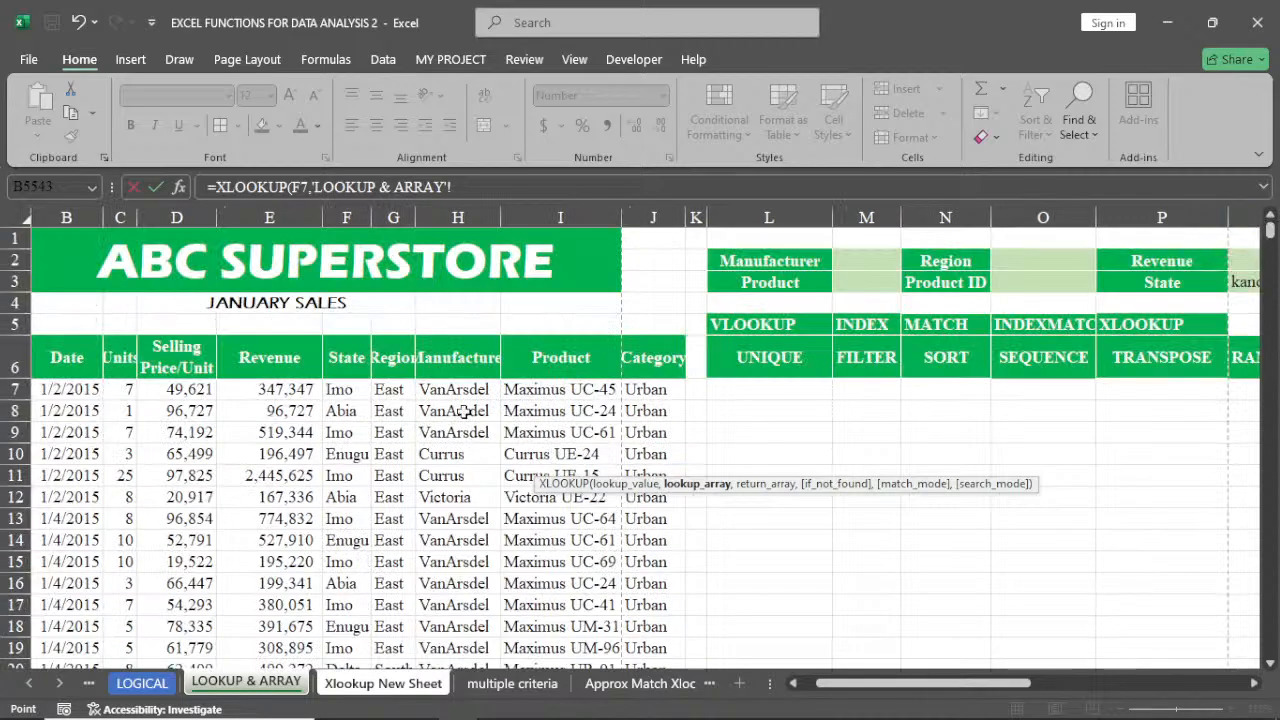
pyautogui.click(558, 389)
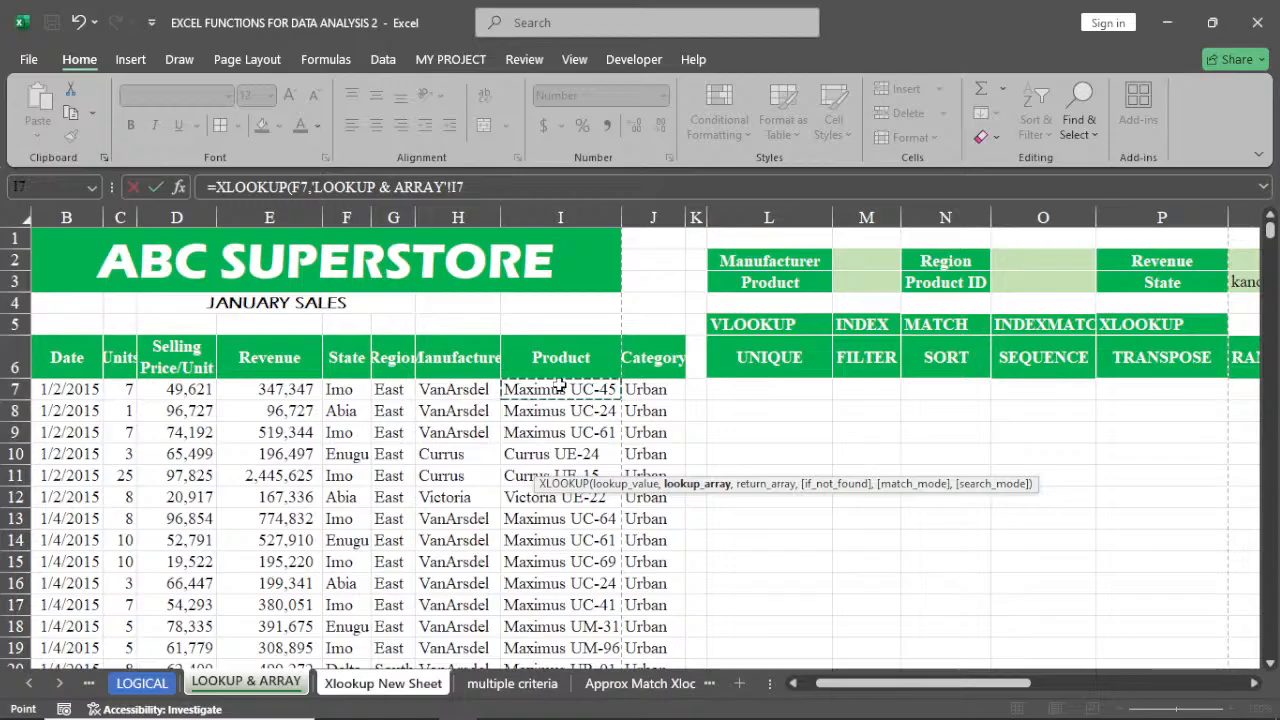
pyautogui.hotkey('ctrl', 'shift', 'Down')
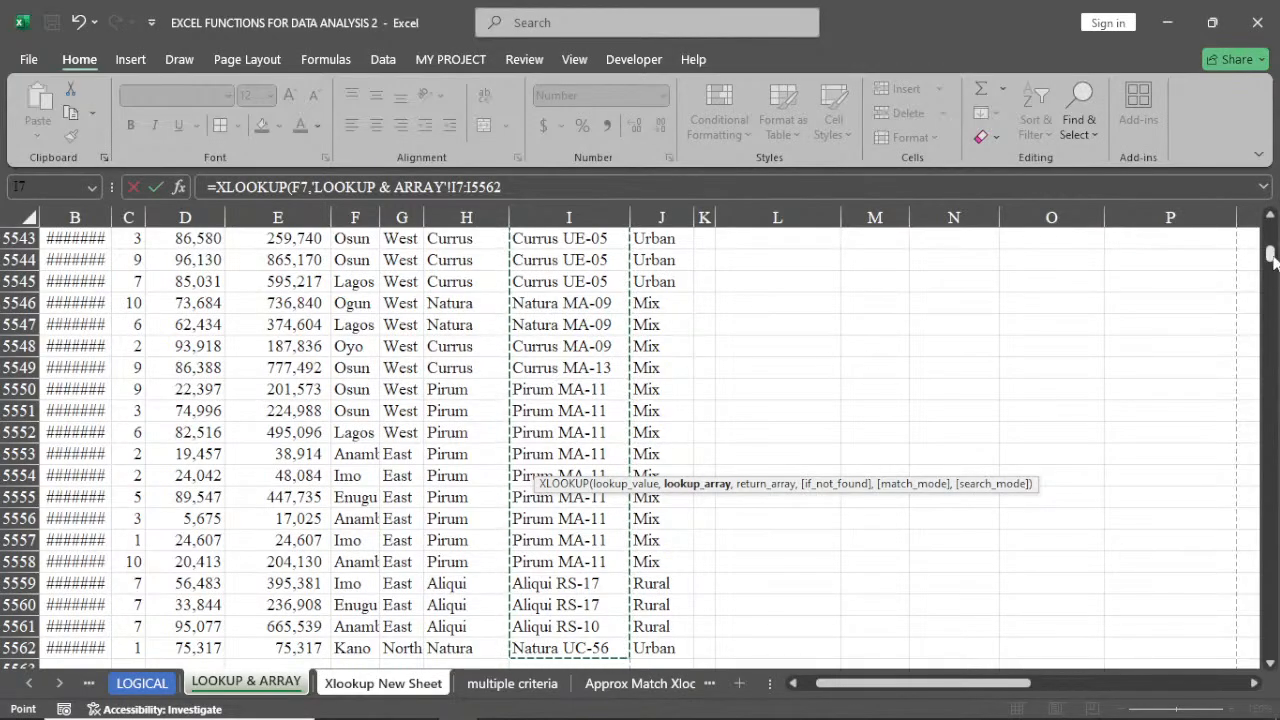
pyautogui.moveTo(1273, 258); pyautogui.dragTo(1271, 230)
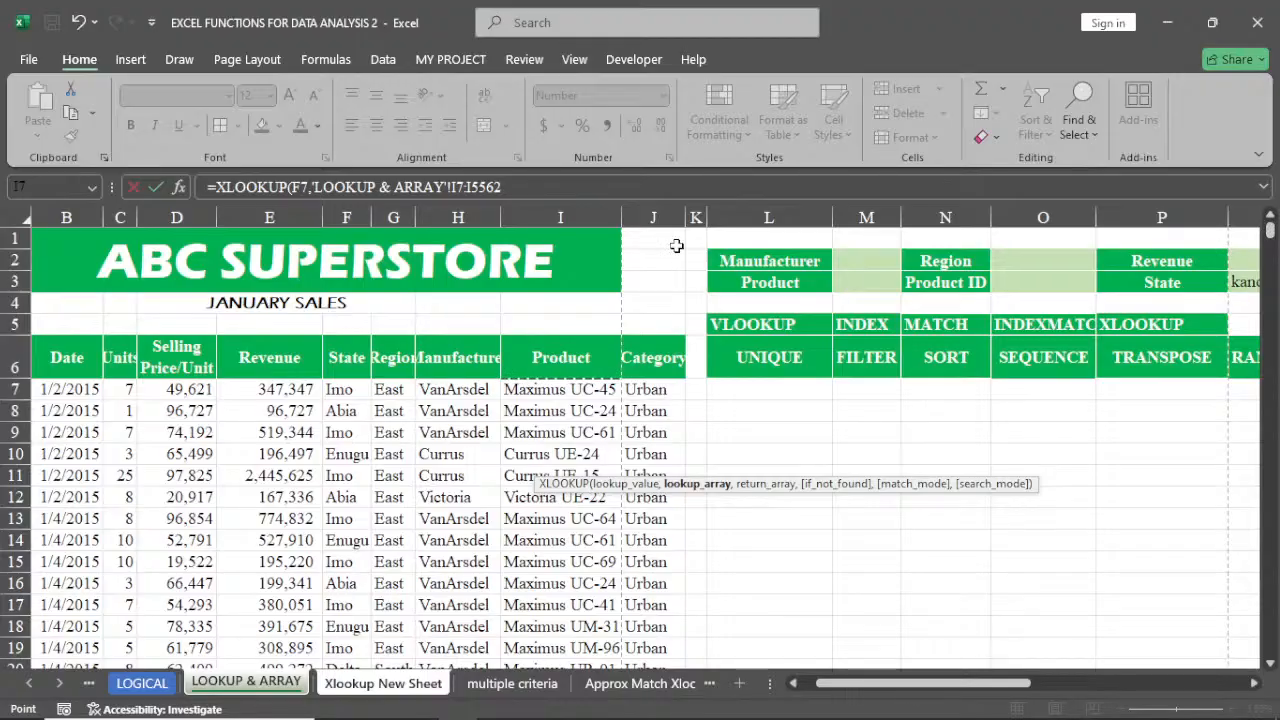
pyautogui.click(506, 187)
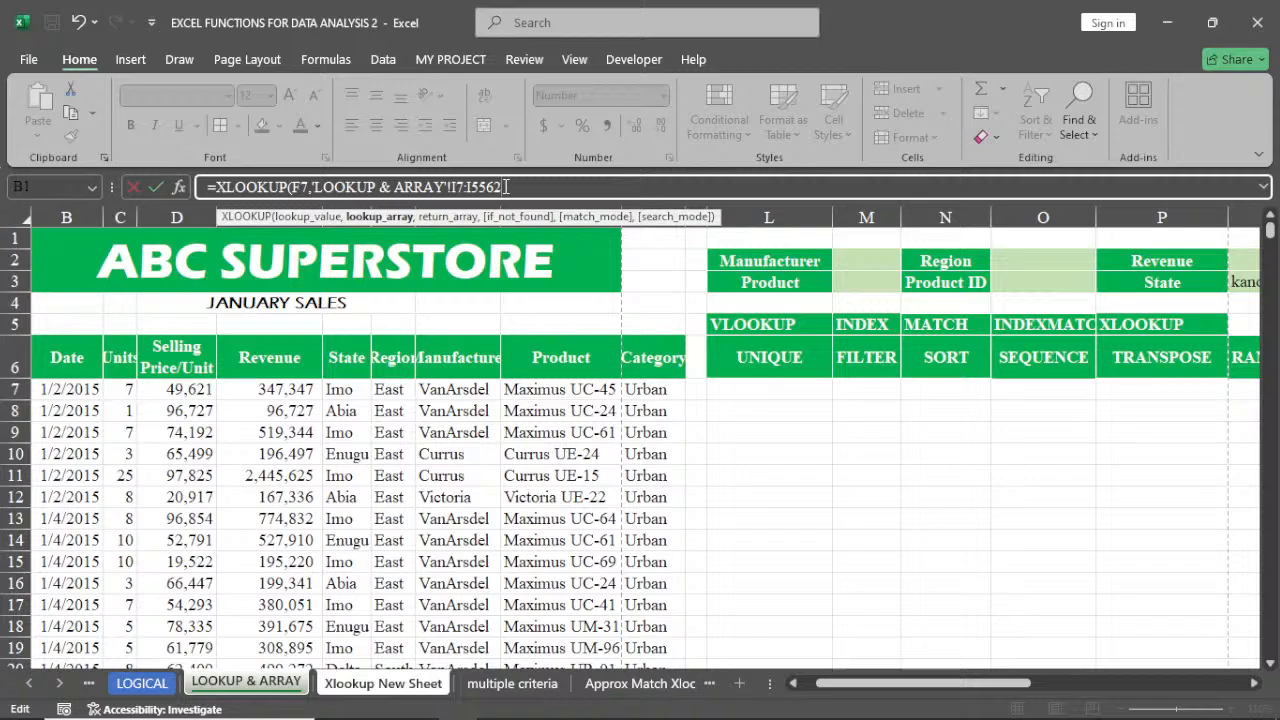
pyautogui.write(',')
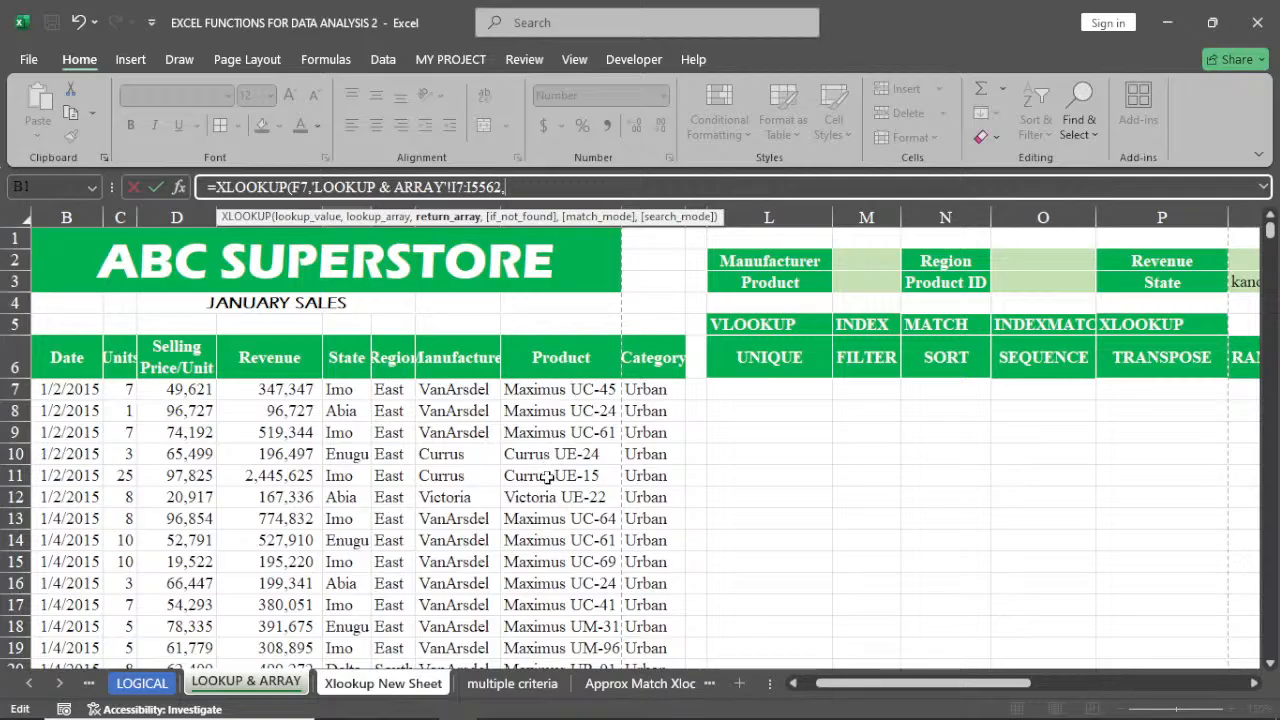
pyautogui.click(173, 391)
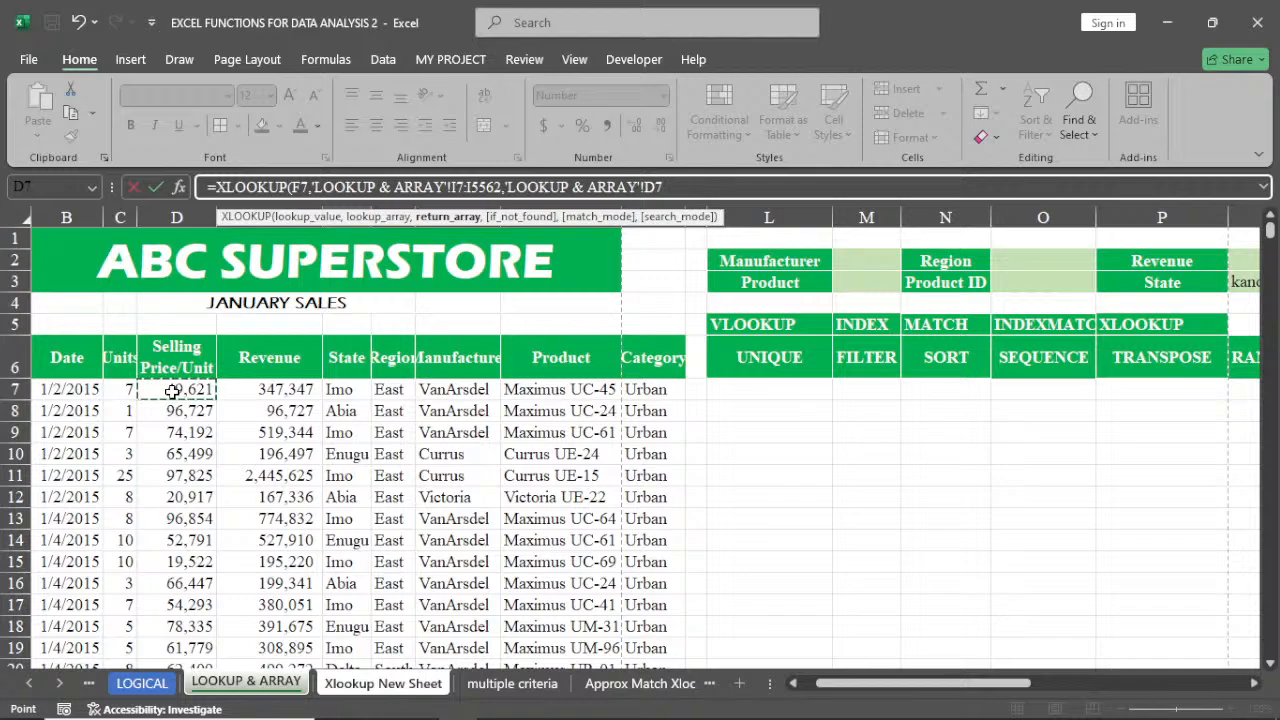
pyautogui.hotkey('ctrl', 'shift', 'Down')
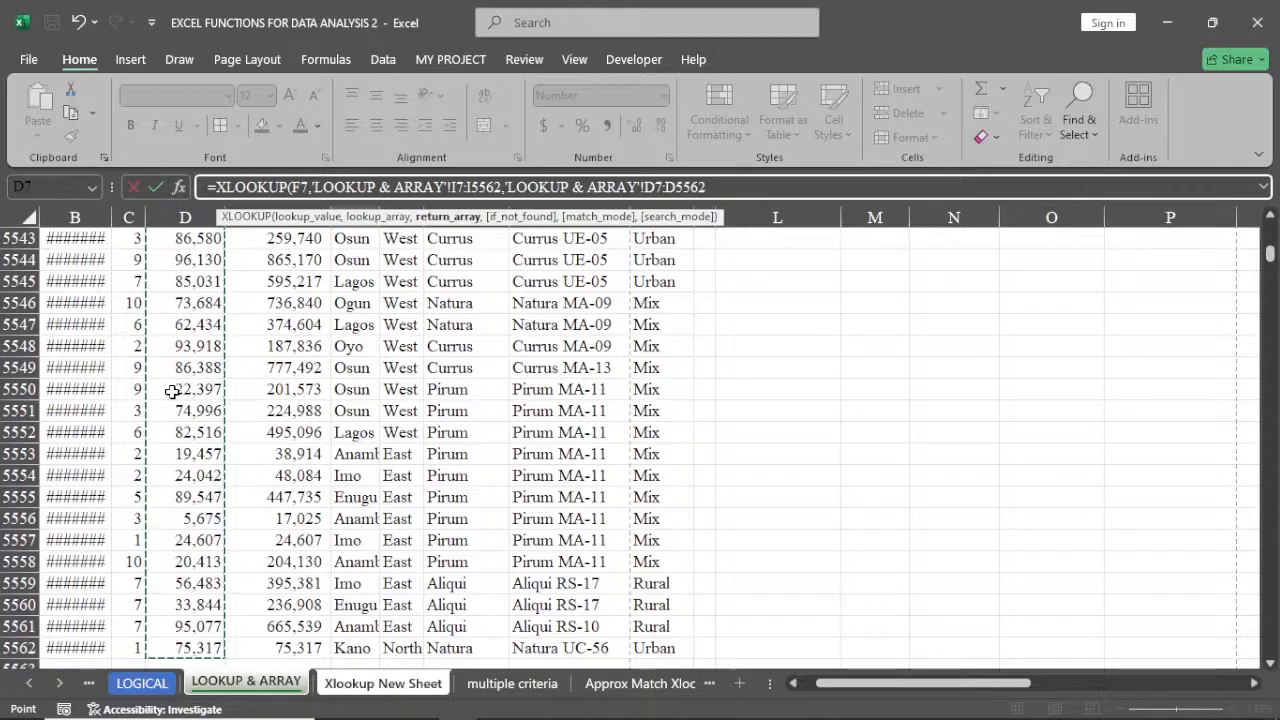
pyautogui.press('Return')
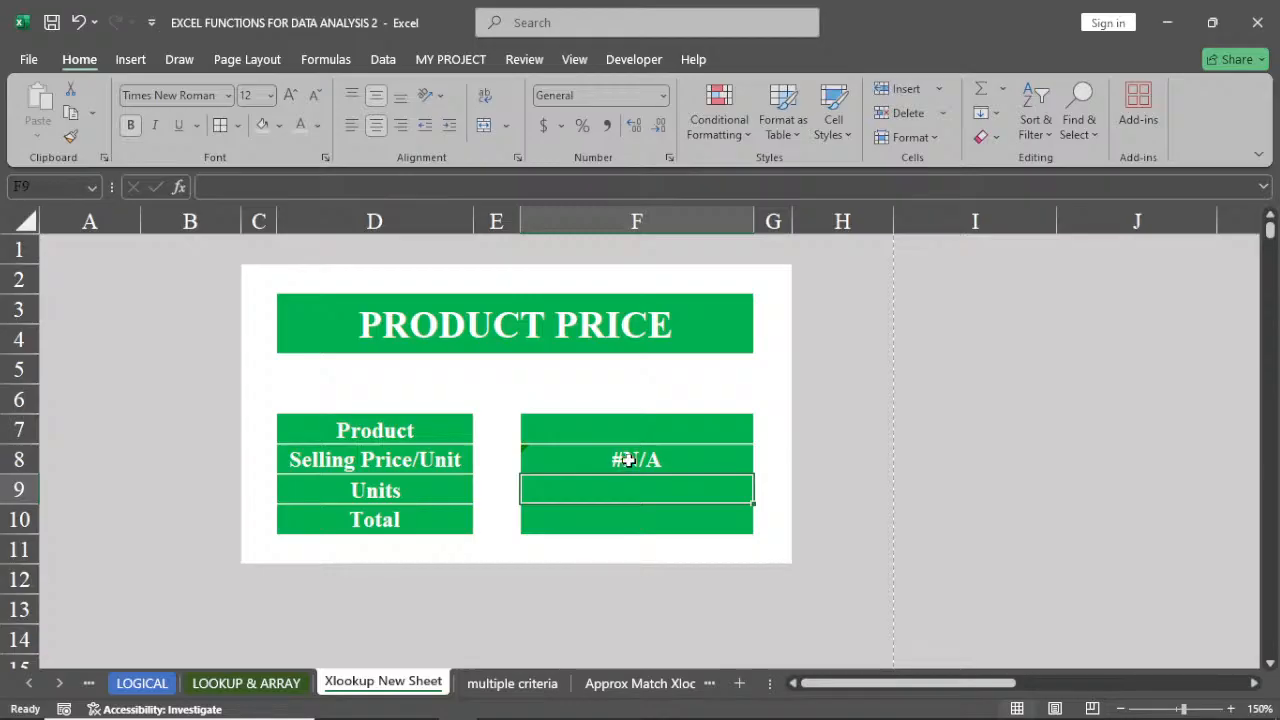
# Test the lookup by picking Maximus UC-61 from F7's product dropdown, then clear F7
pyautogui.click(634, 432)
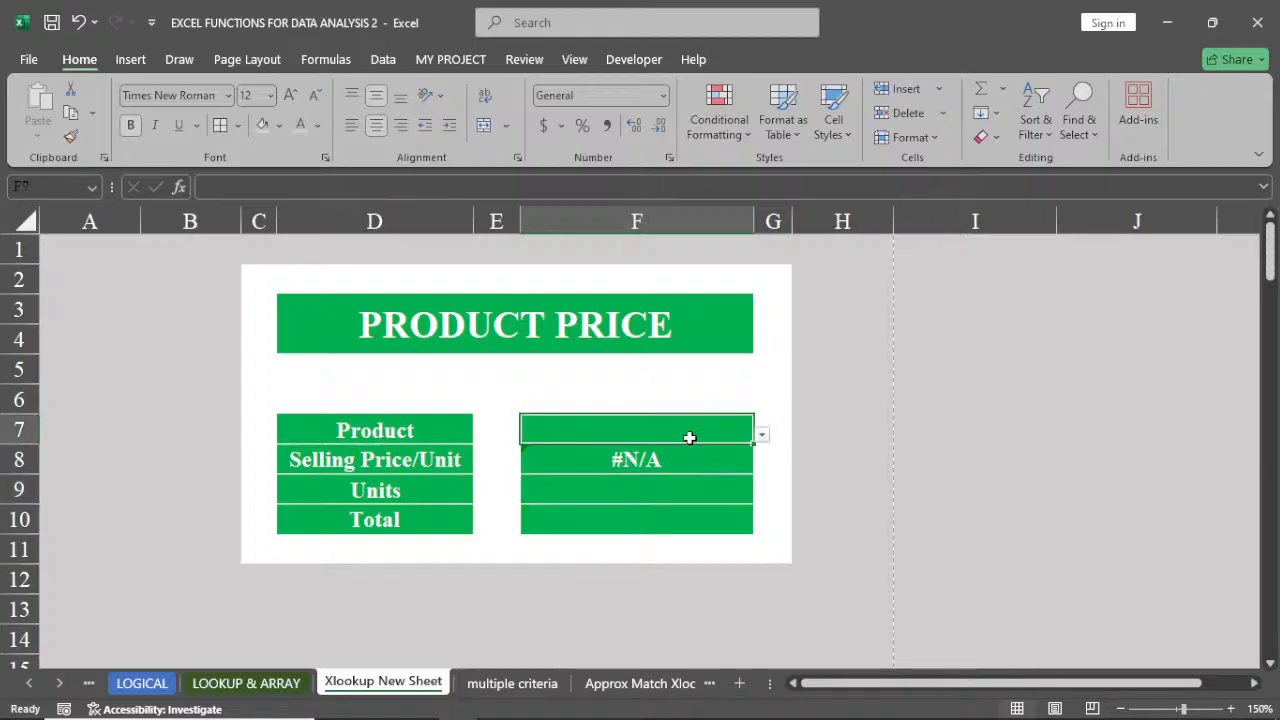
pyautogui.click(761, 438)
pyautogui.click(660, 495)
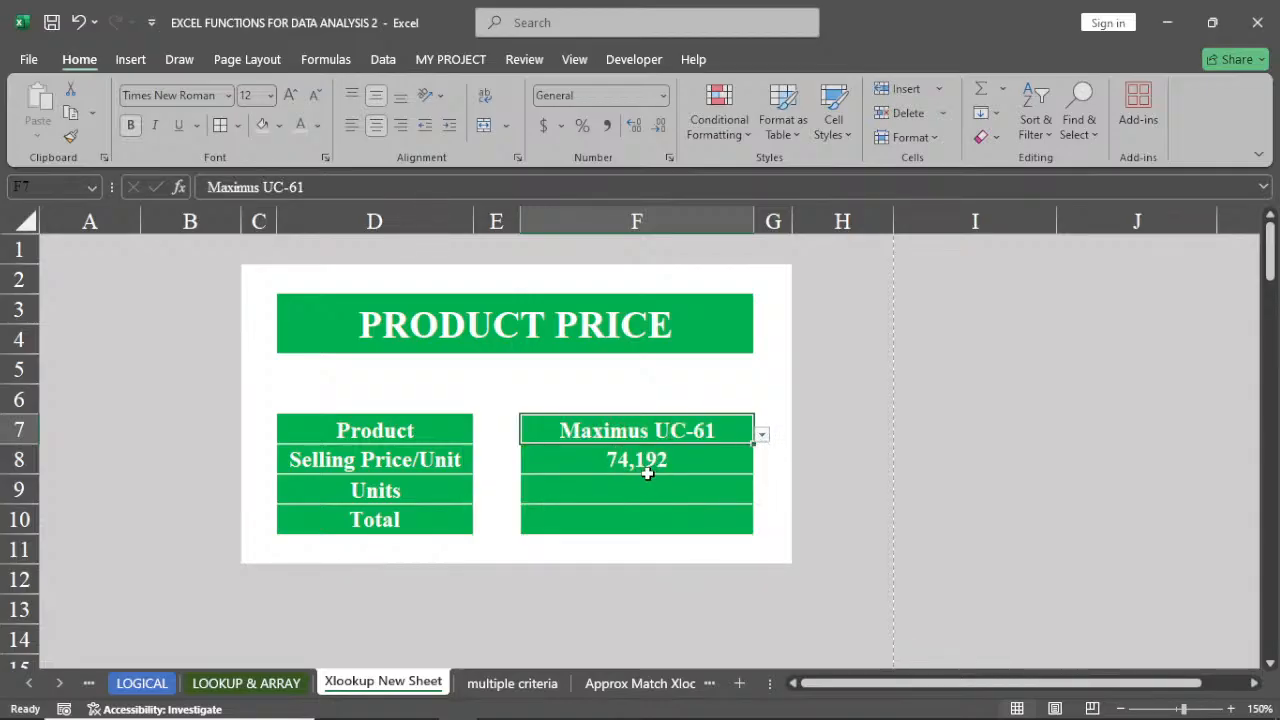
pyautogui.click(762, 437)
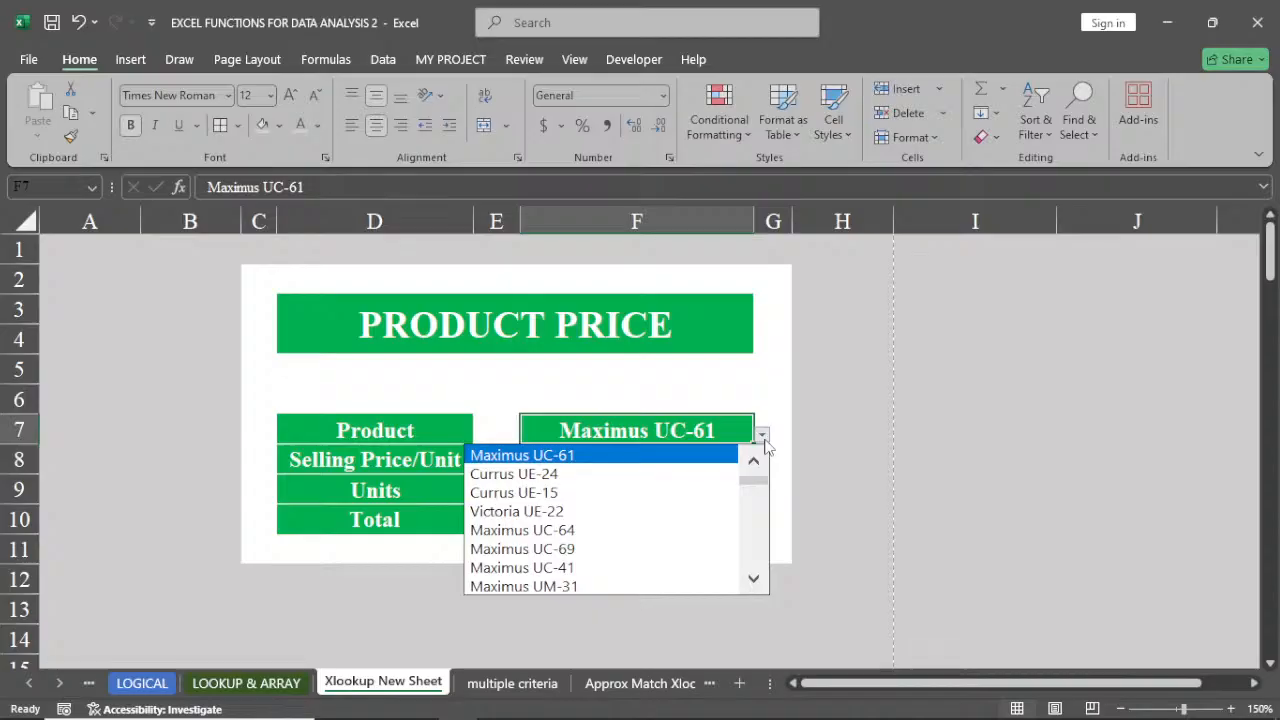
pyautogui.click(709, 426)
pyautogui.press('BackSpace')
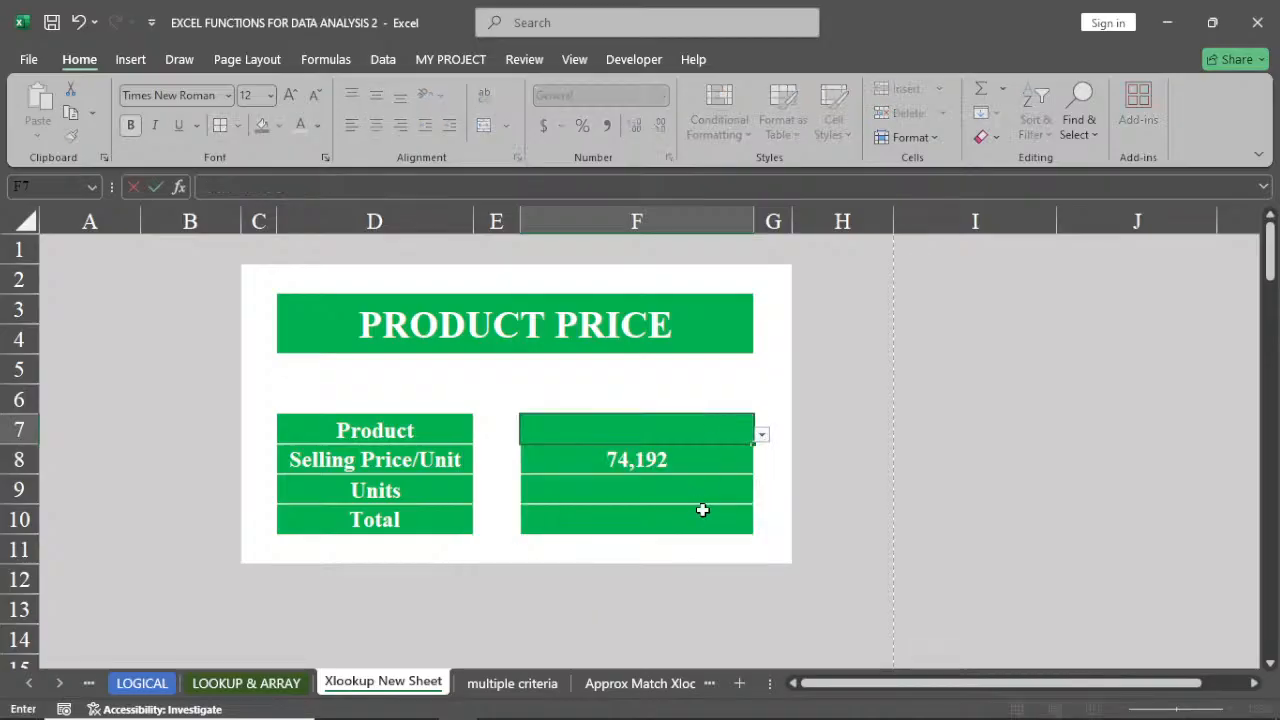
# In F10, enter a Total formula multiplying the units in F9 by the selling price in F8
pyautogui.click(651, 490)
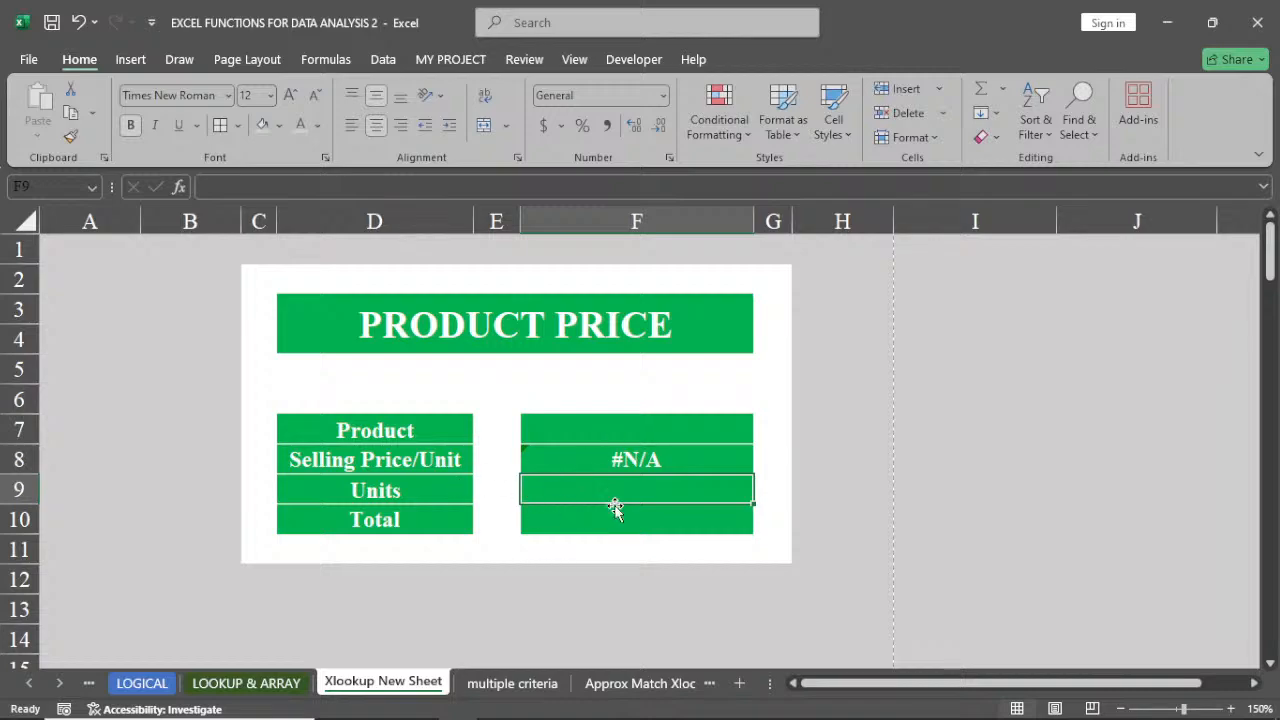
pyautogui.click(618, 526)
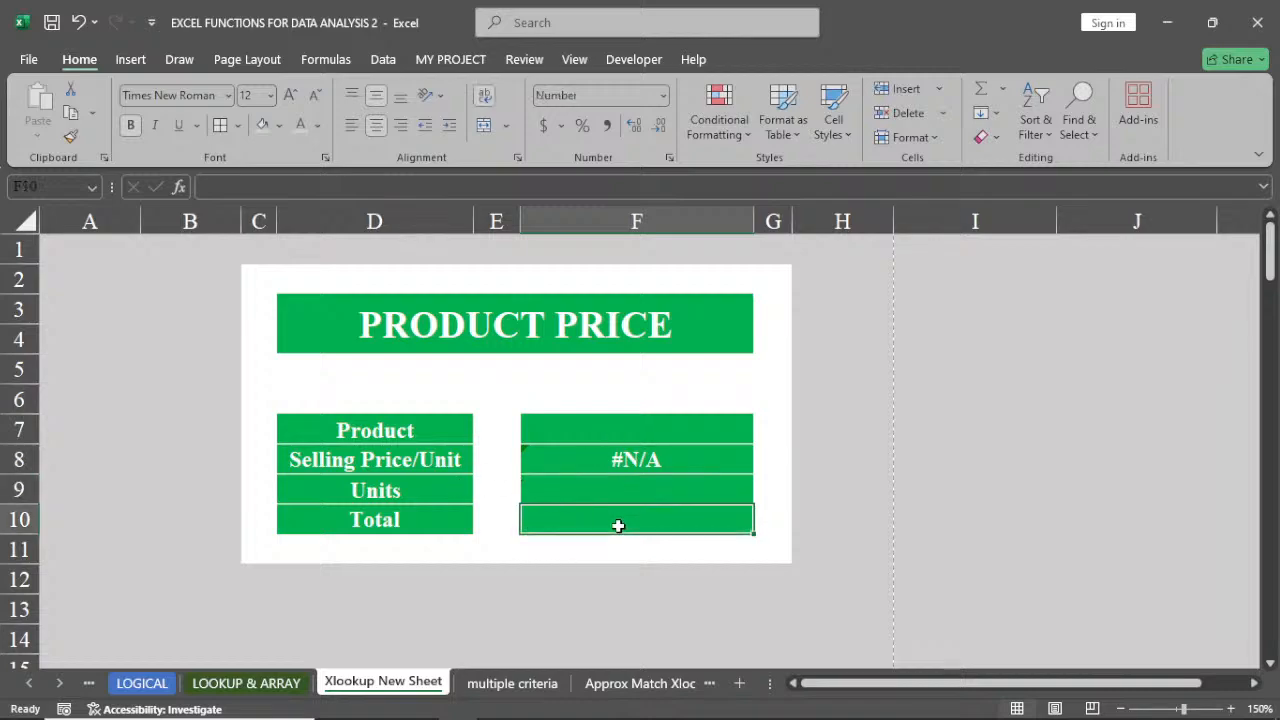
pyautogui.write('=')
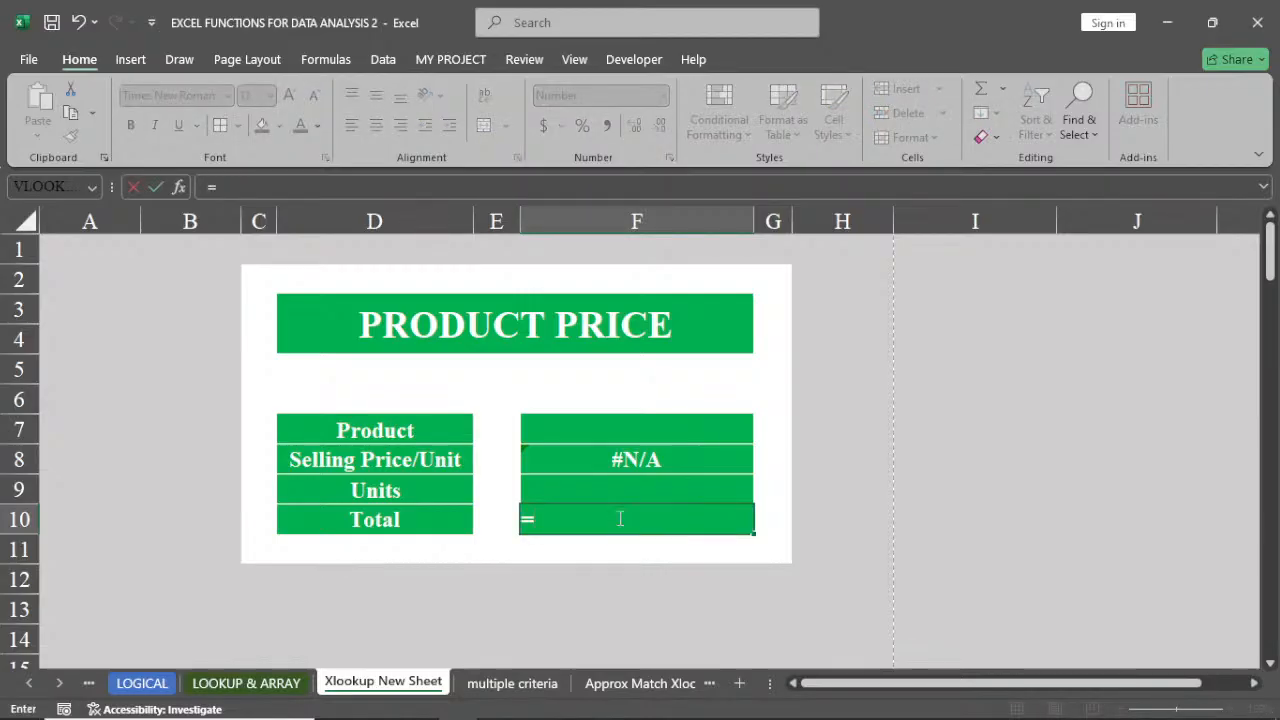
pyautogui.click(620, 490)
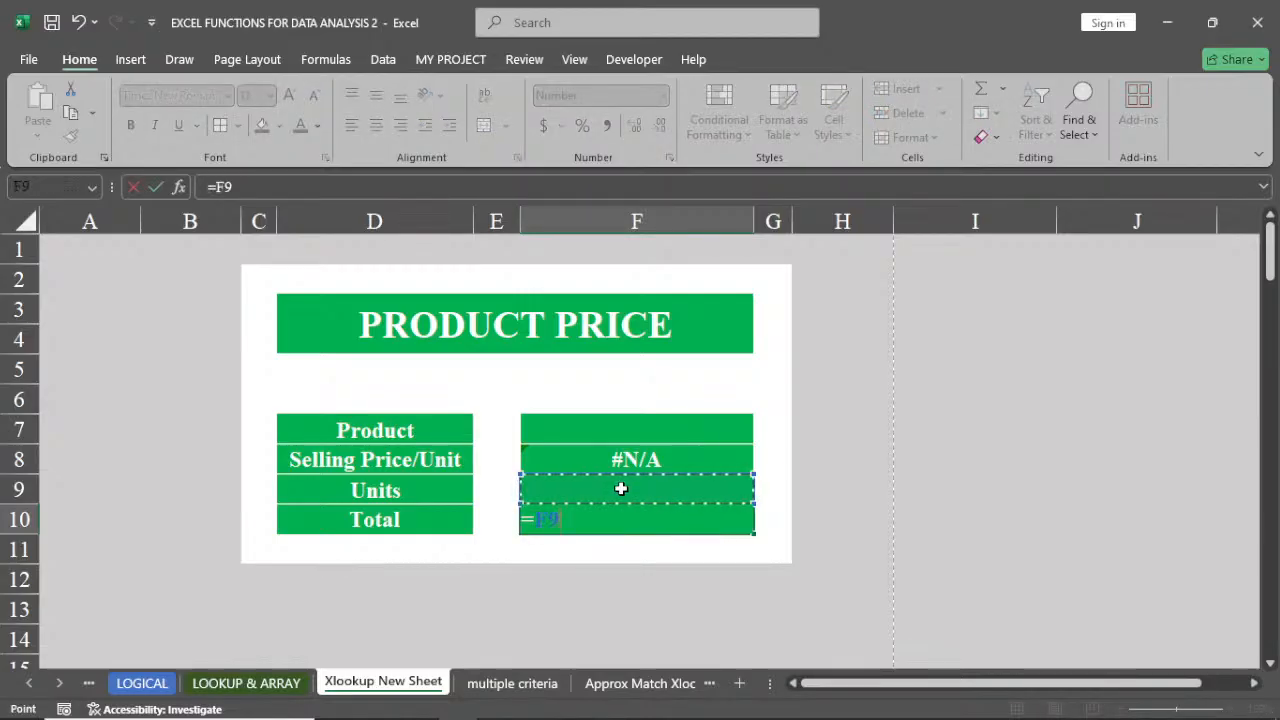
pyautogui.write('*')
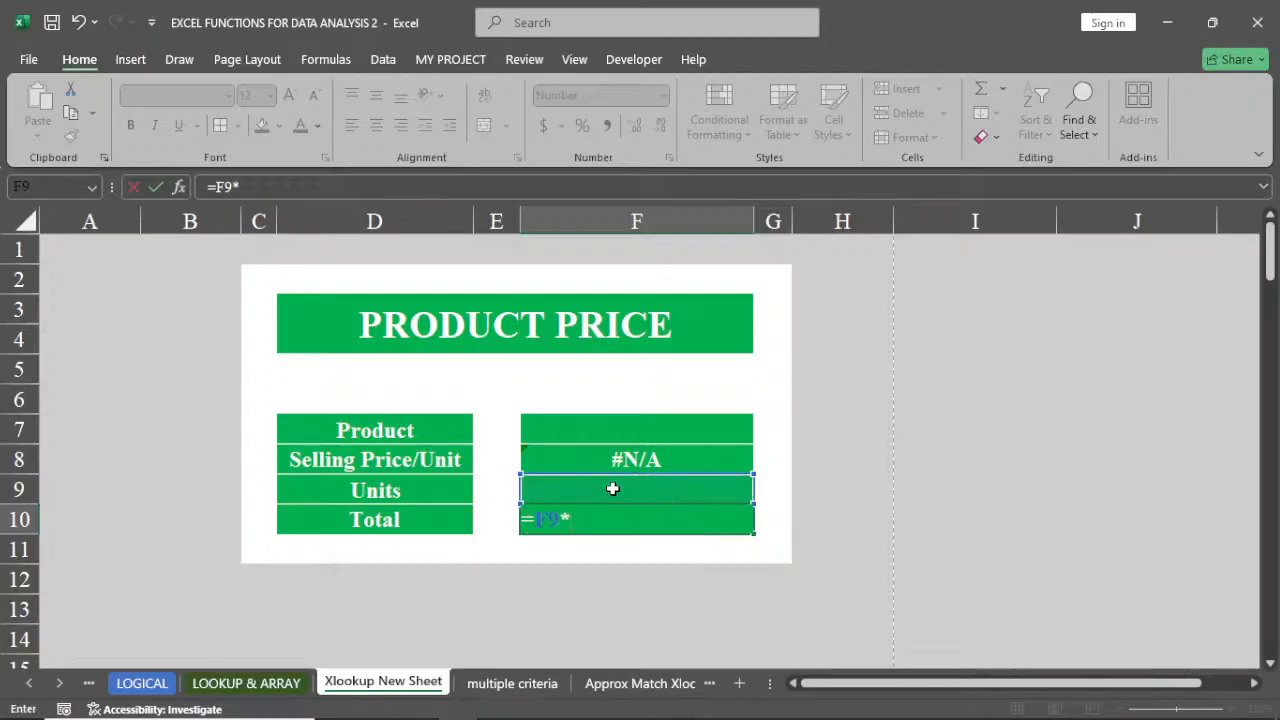
pyautogui.click(616, 458)
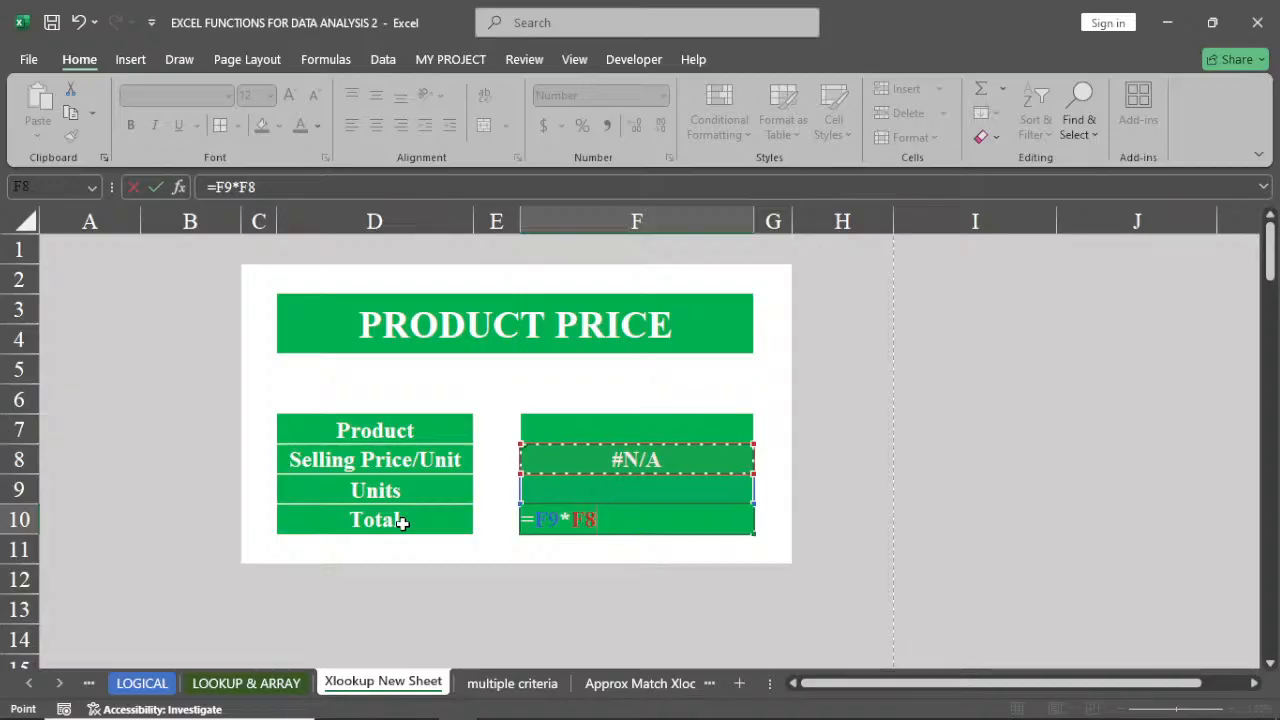
pyautogui.press('Return')
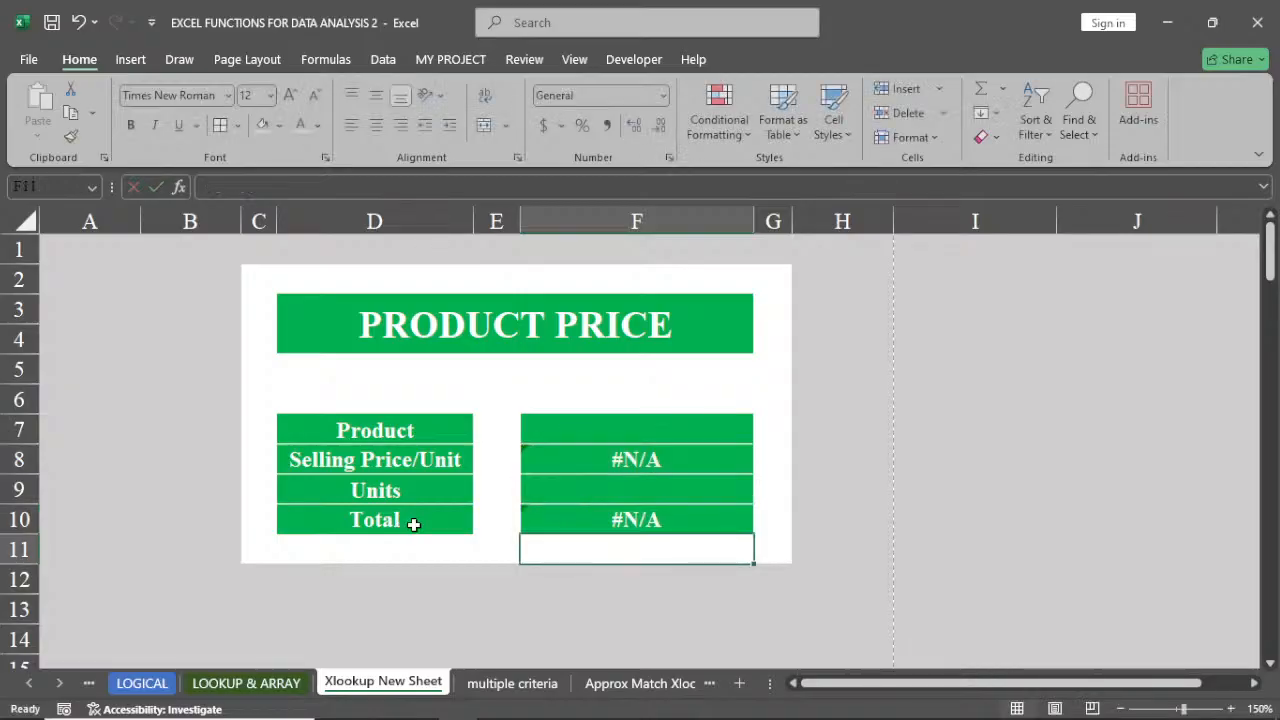
# Choose Currus UE-15 from the product dropdown in F7
pyautogui.click(663, 459)
pyautogui.click(731, 423)
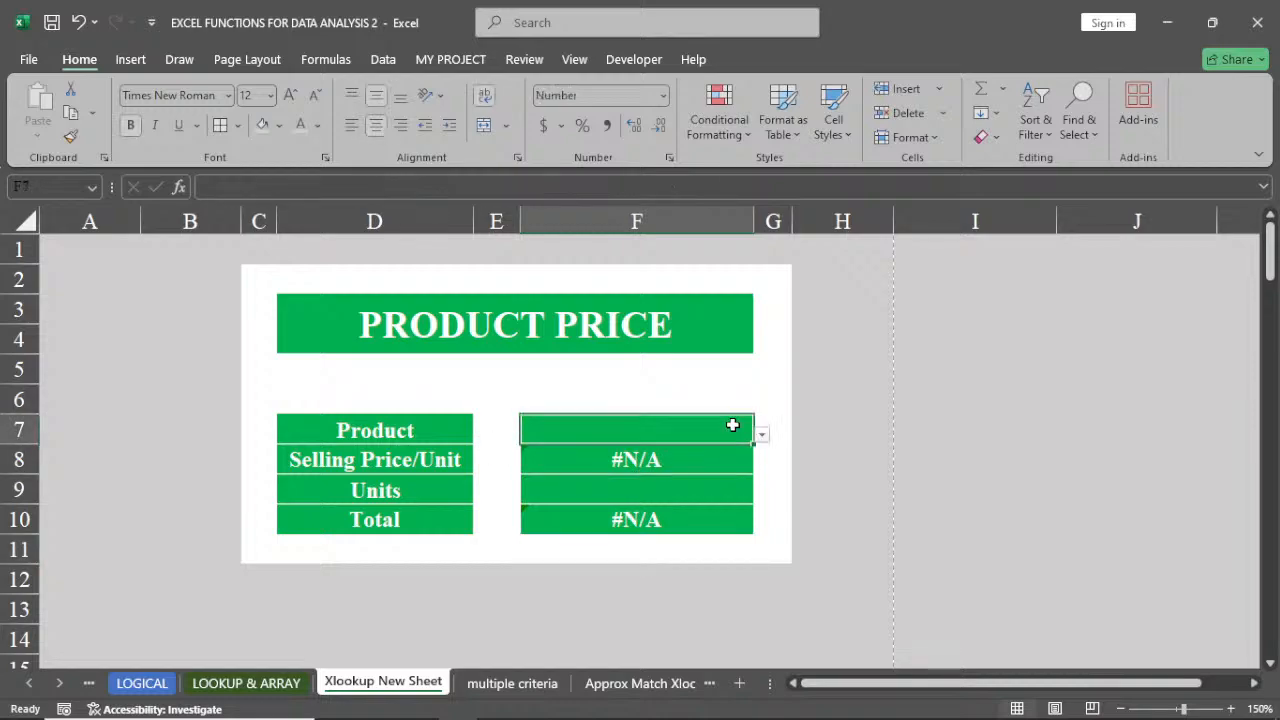
pyautogui.click(762, 436)
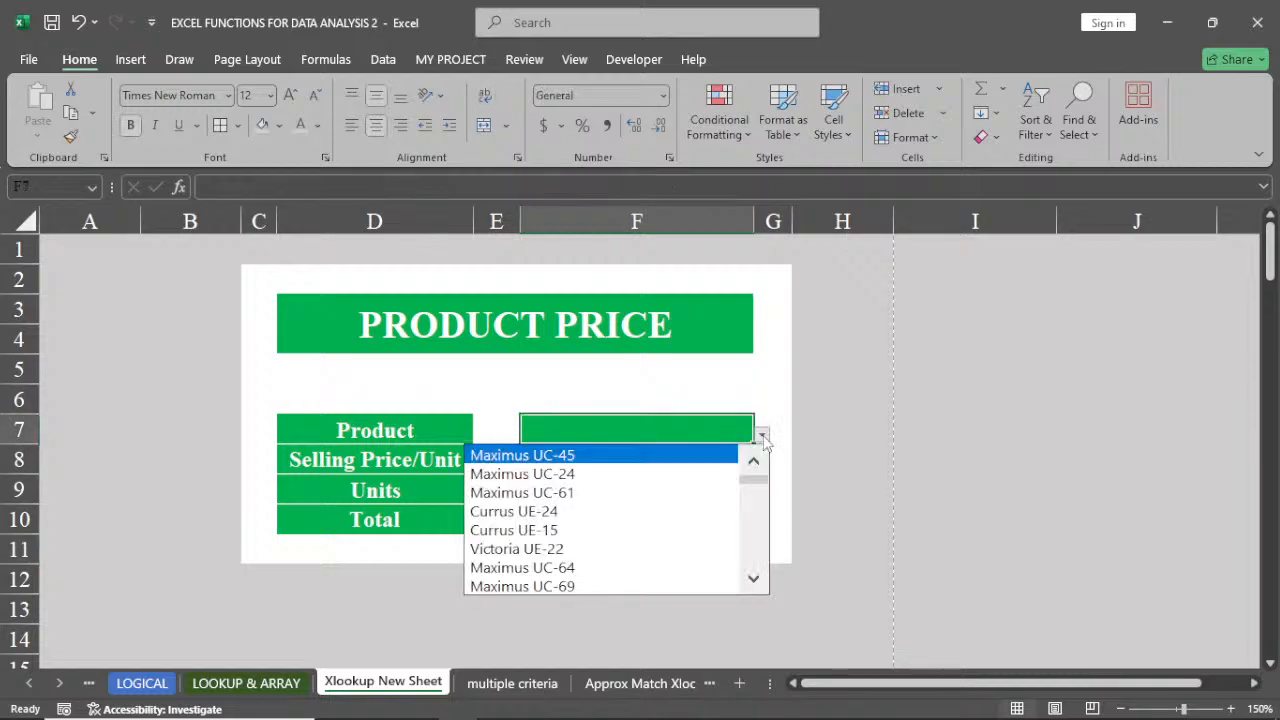
pyautogui.click(570, 530)
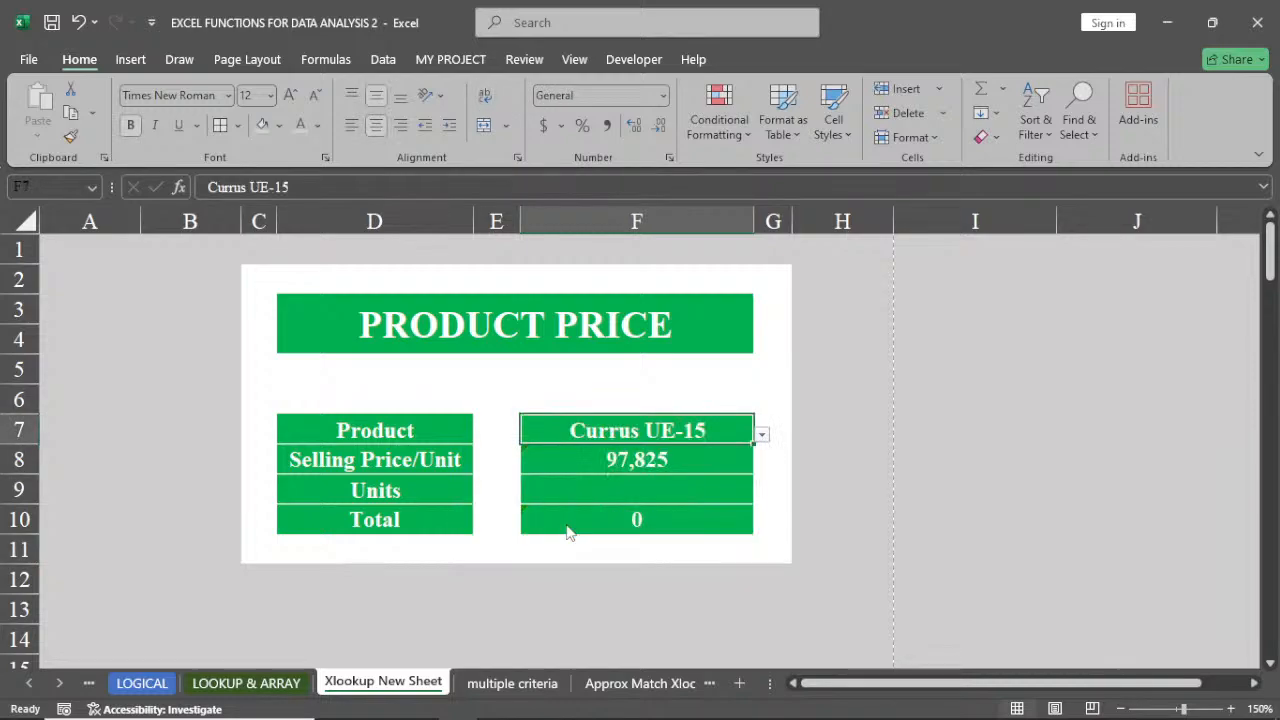
# Enter 5 as the number of units in F9
pyautogui.click(622, 490)
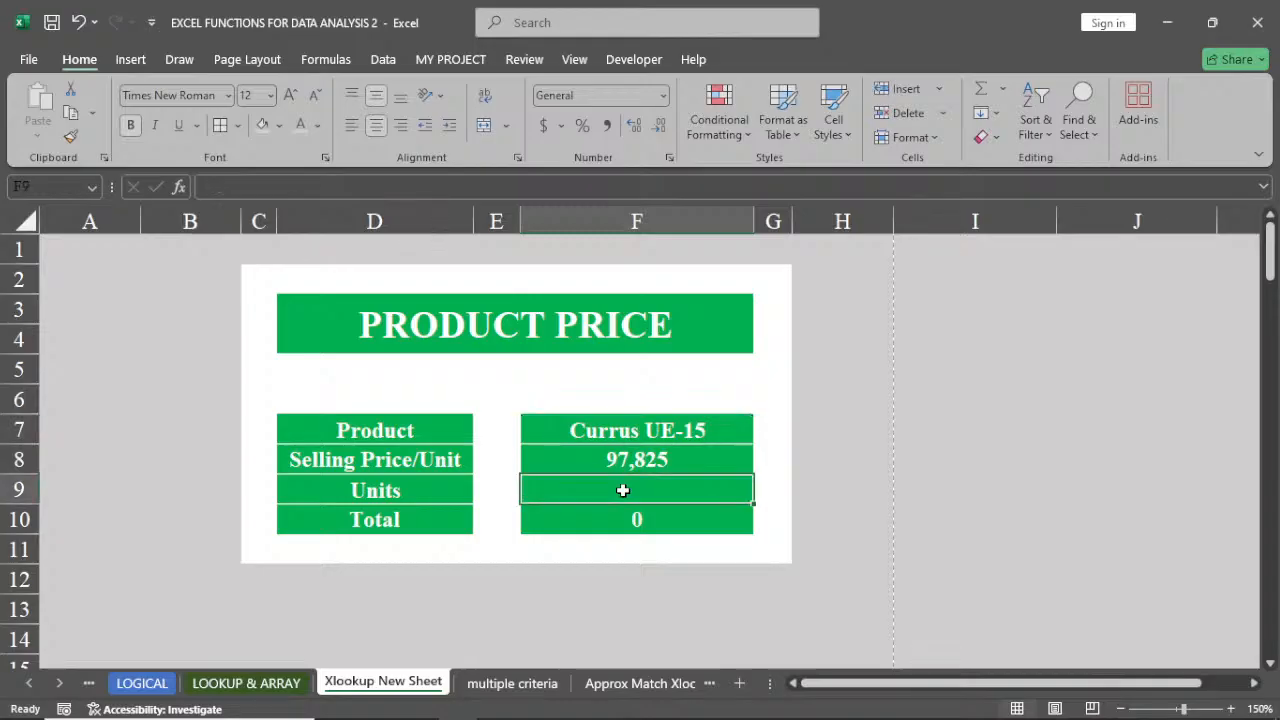
pyautogui.write('5')
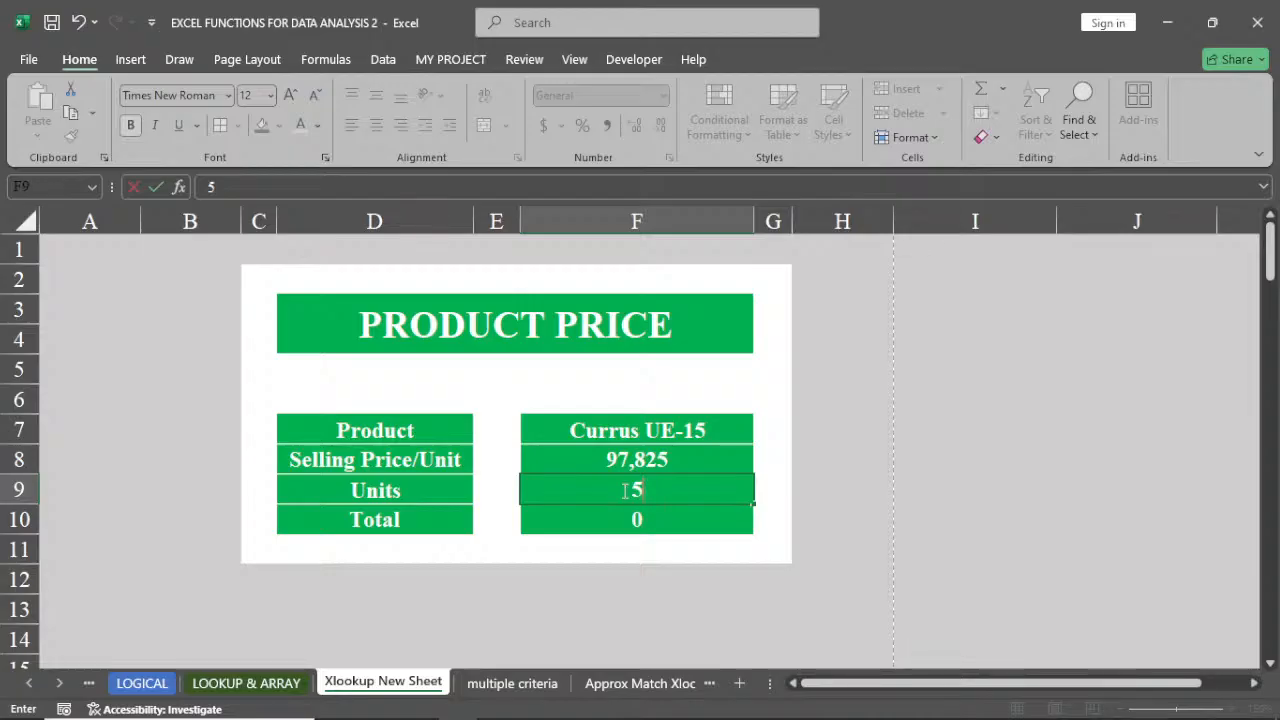
pyautogui.press('Return')
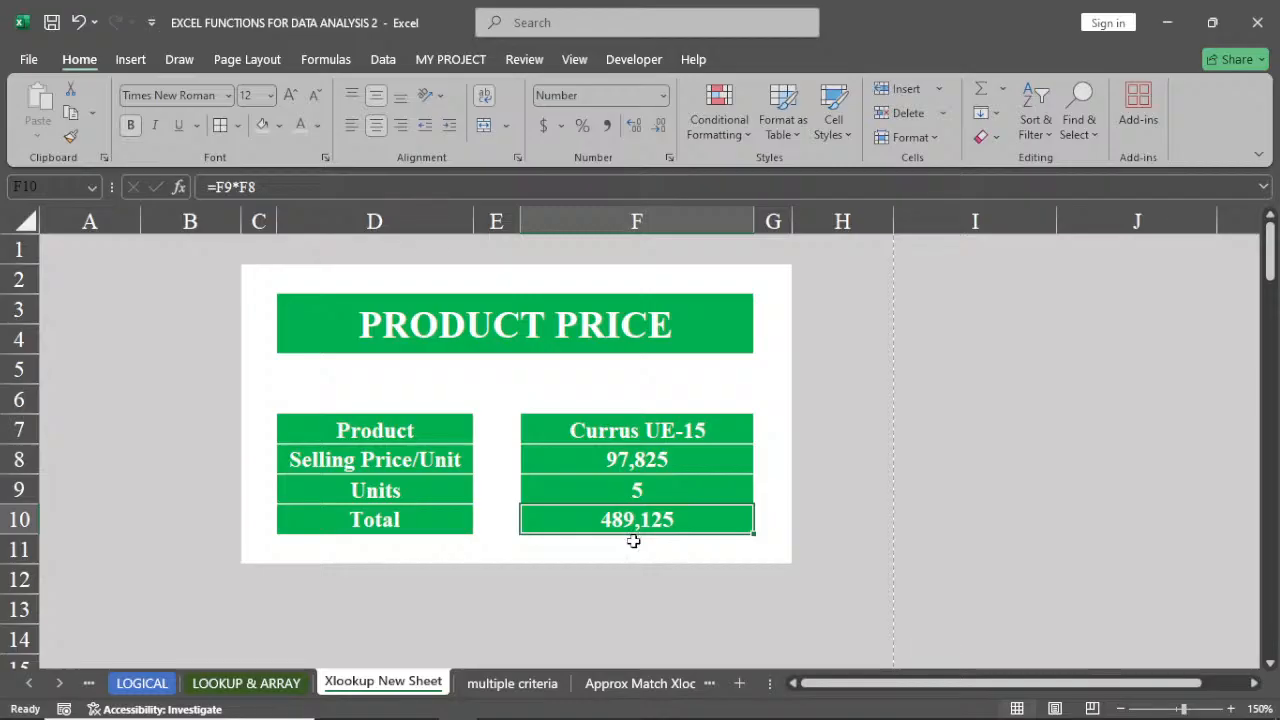
# Review F8's XLOOKUP formula and open and close F7's product dropdown
pyautogui.click(646, 459)
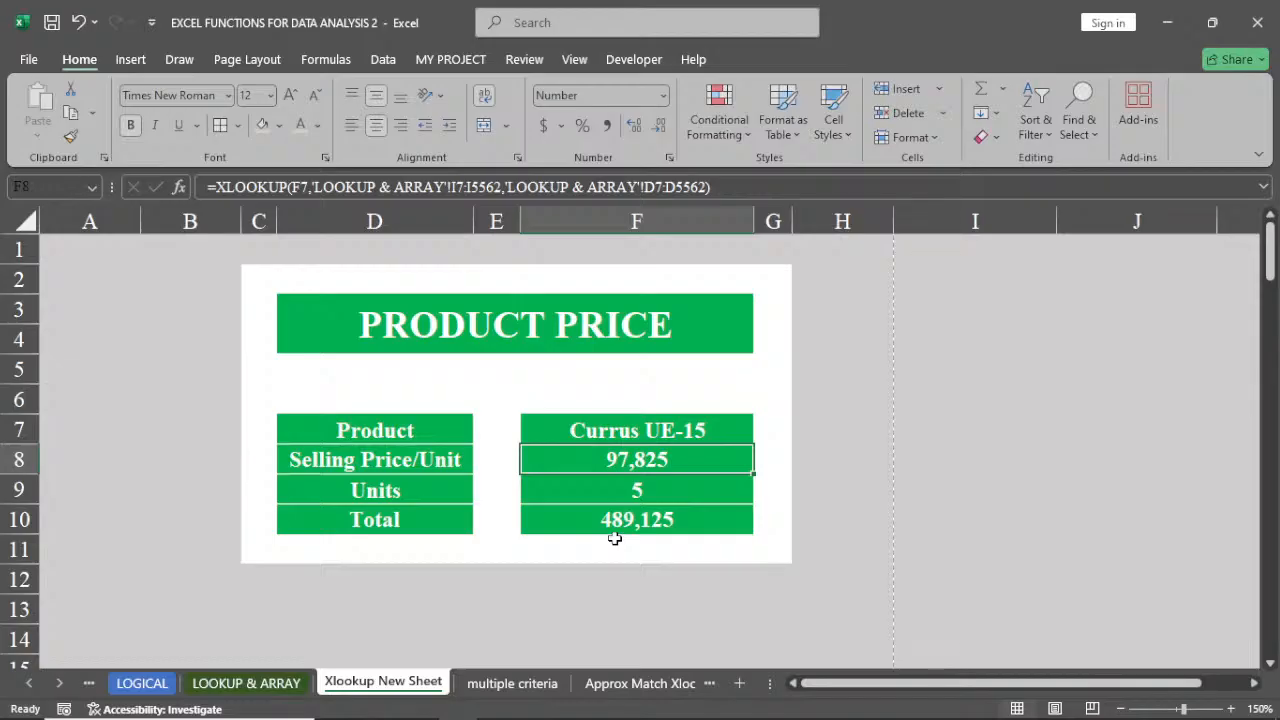
pyautogui.click(686, 430)
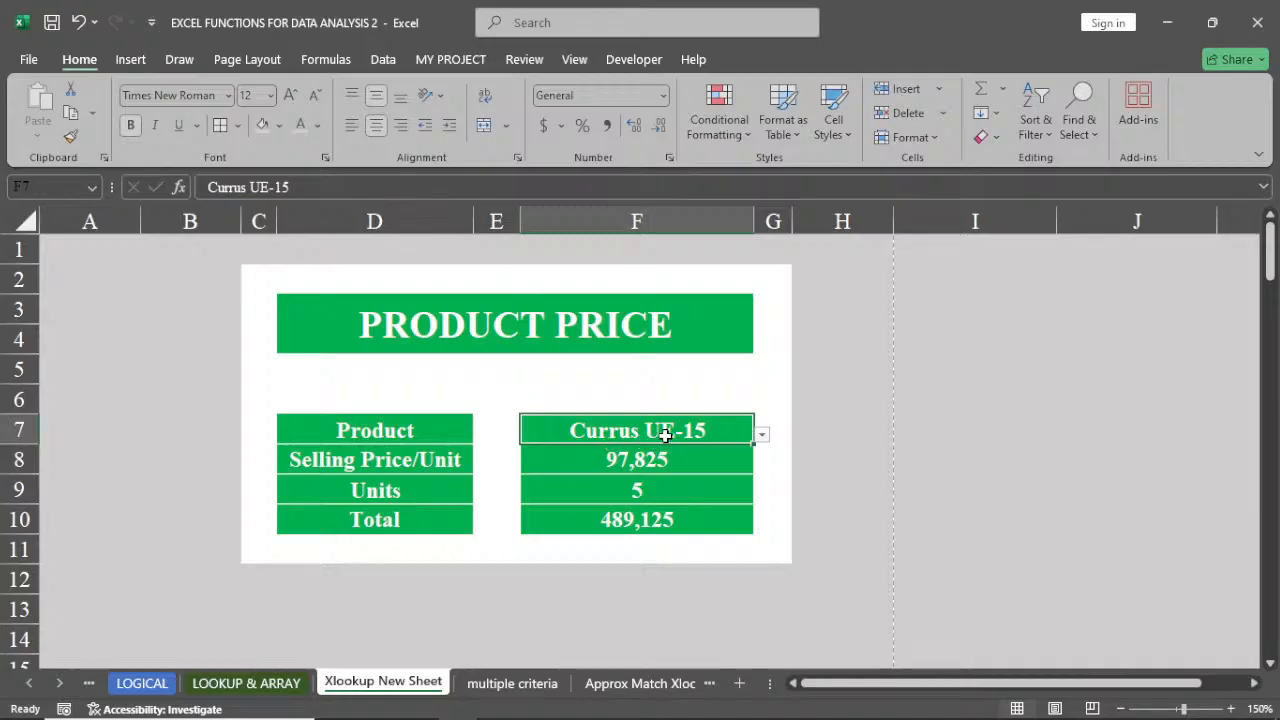
pyautogui.click(762, 434)
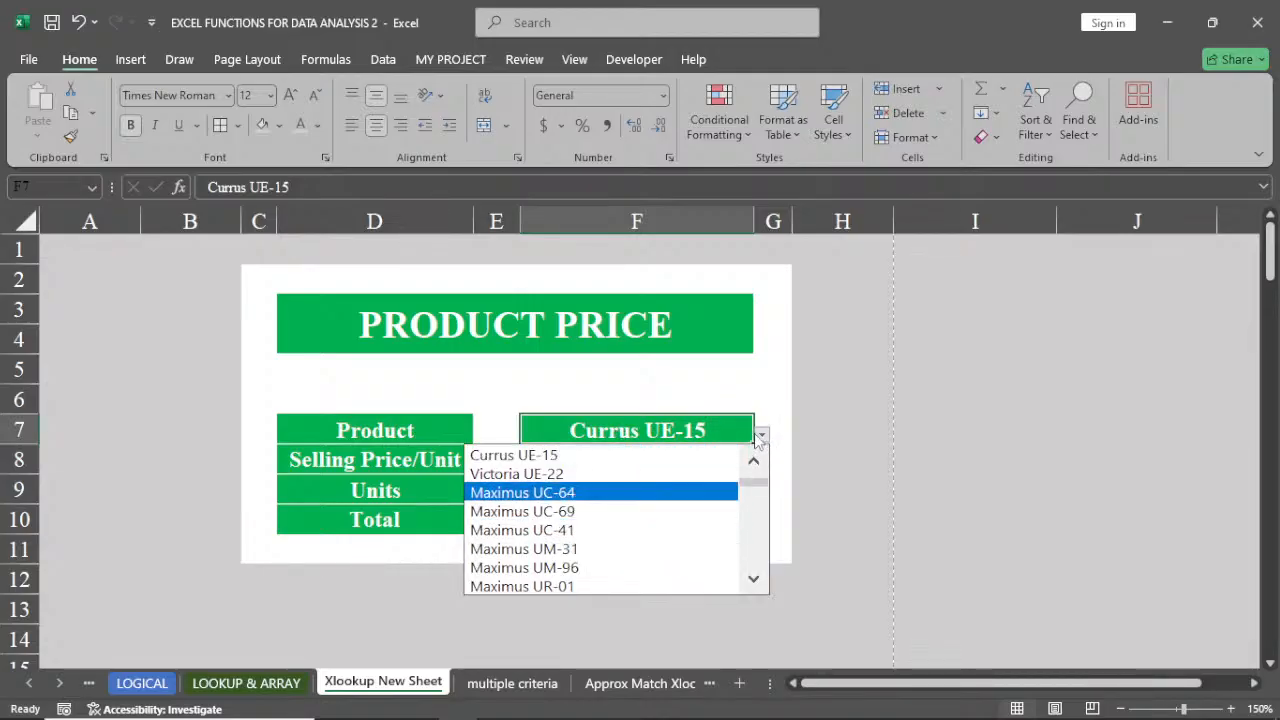
pyautogui.click(762, 434)
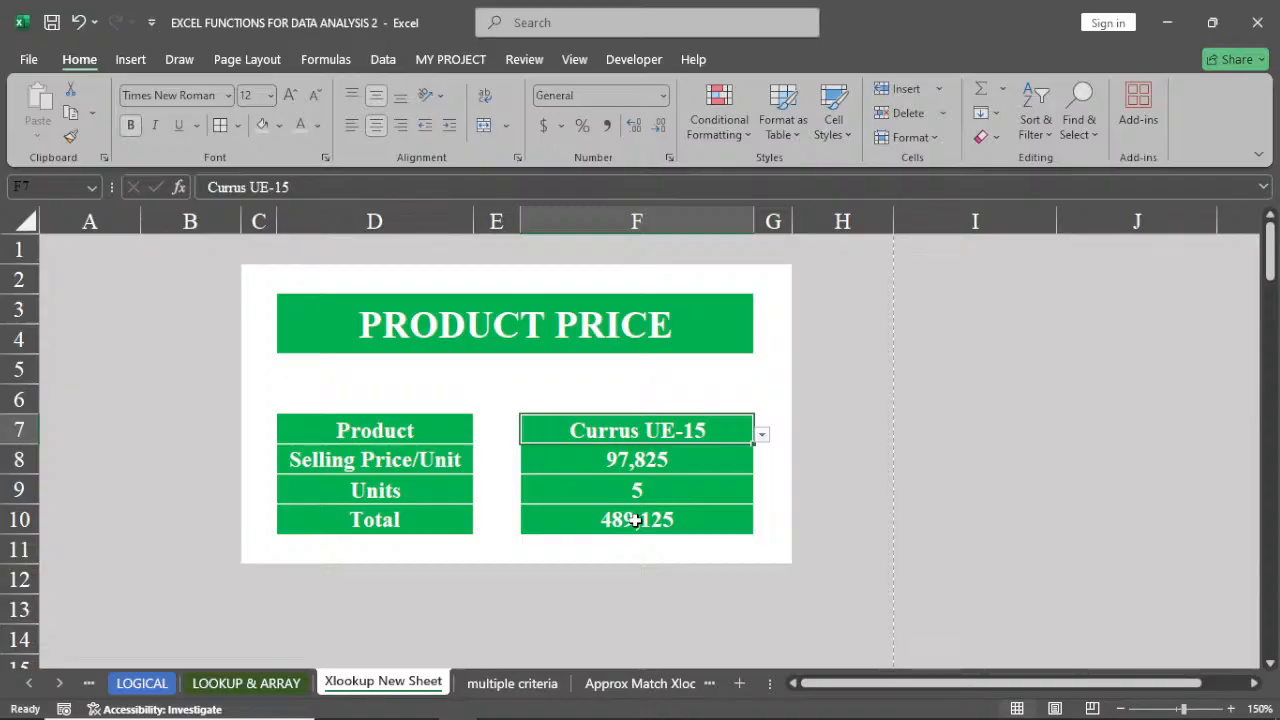
# Browse the other worksheet tabs and open the multiple criteria sheet
pyautogui.click(505, 684)
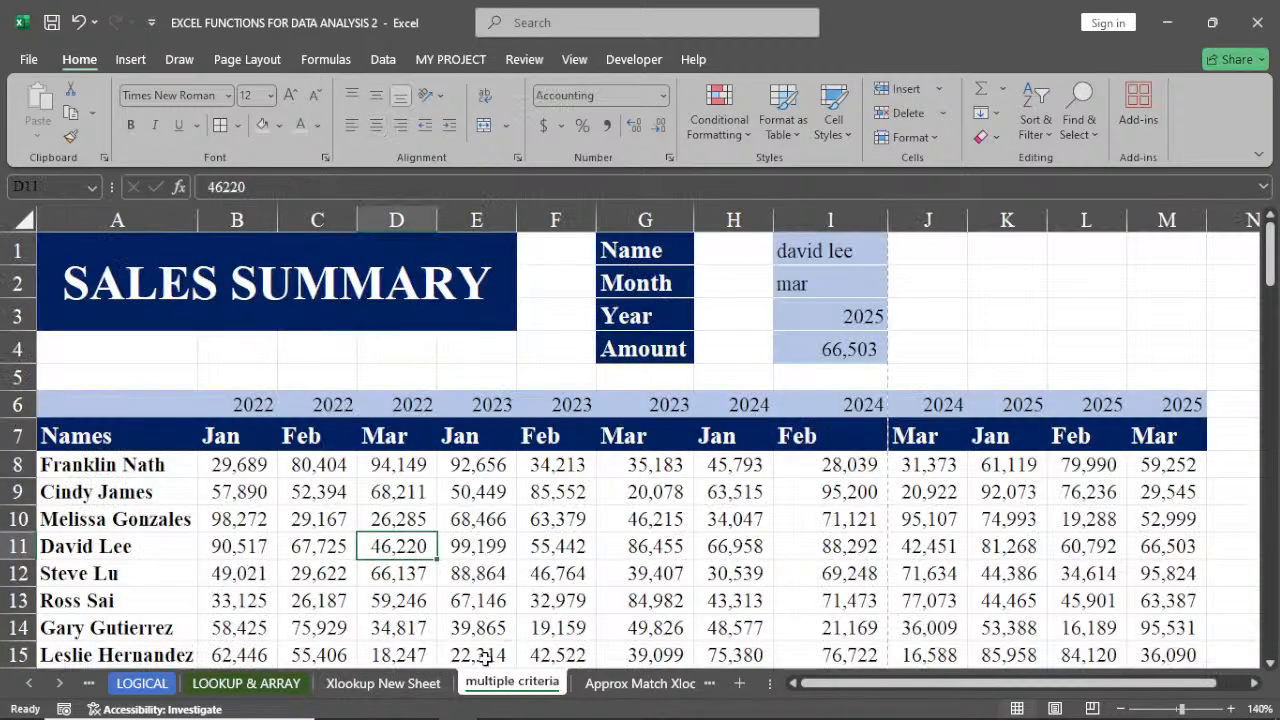
pyautogui.click(405, 686)
pyautogui.click(655, 686)
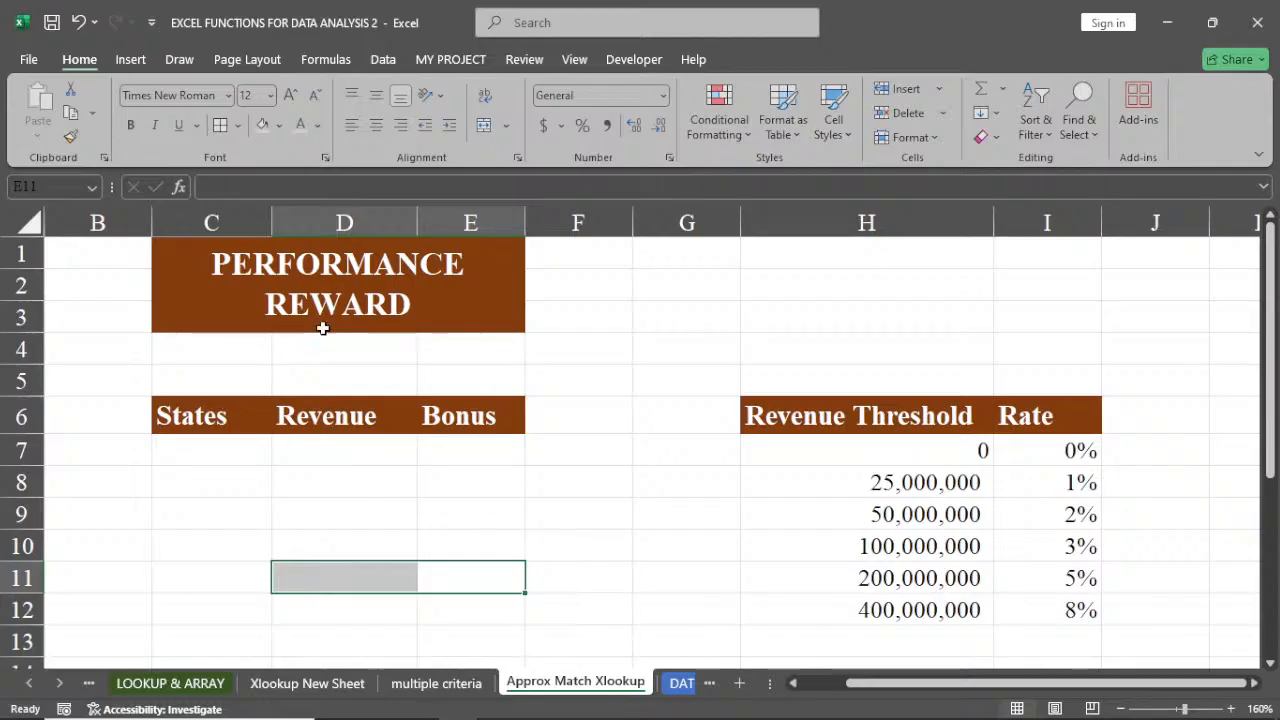
pyautogui.click(300, 684)
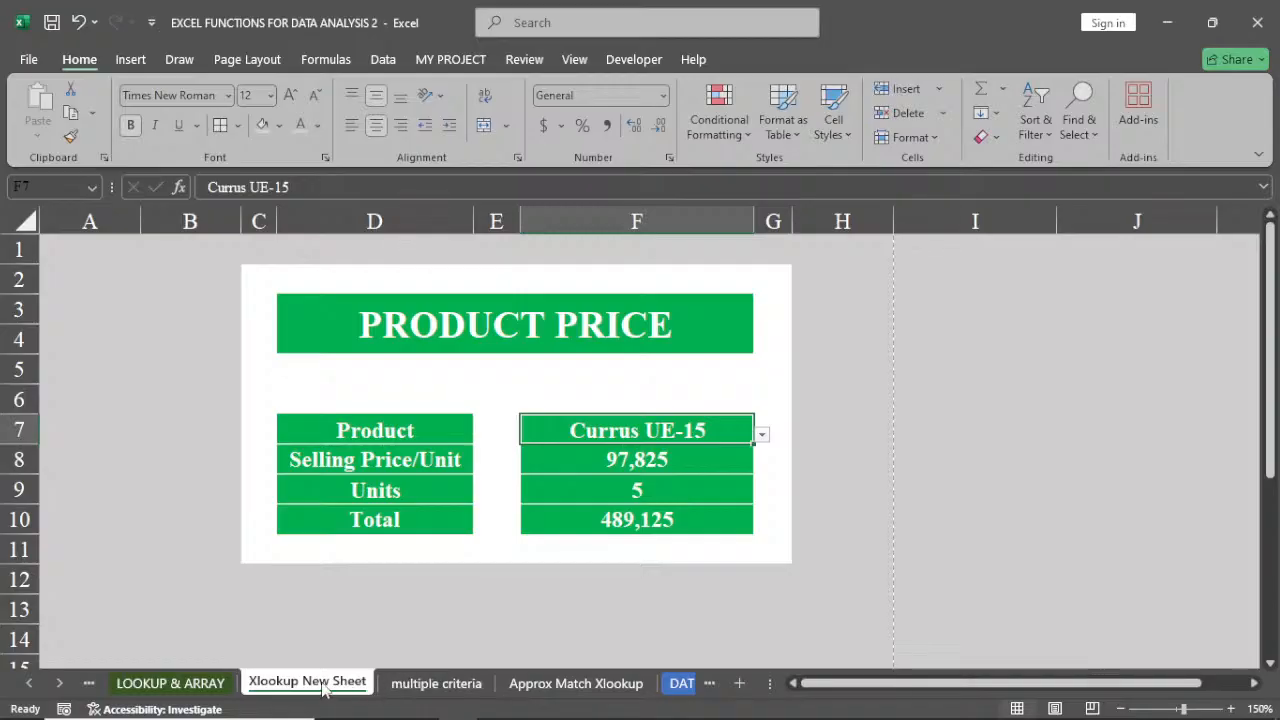
pyautogui.click(400, 686)
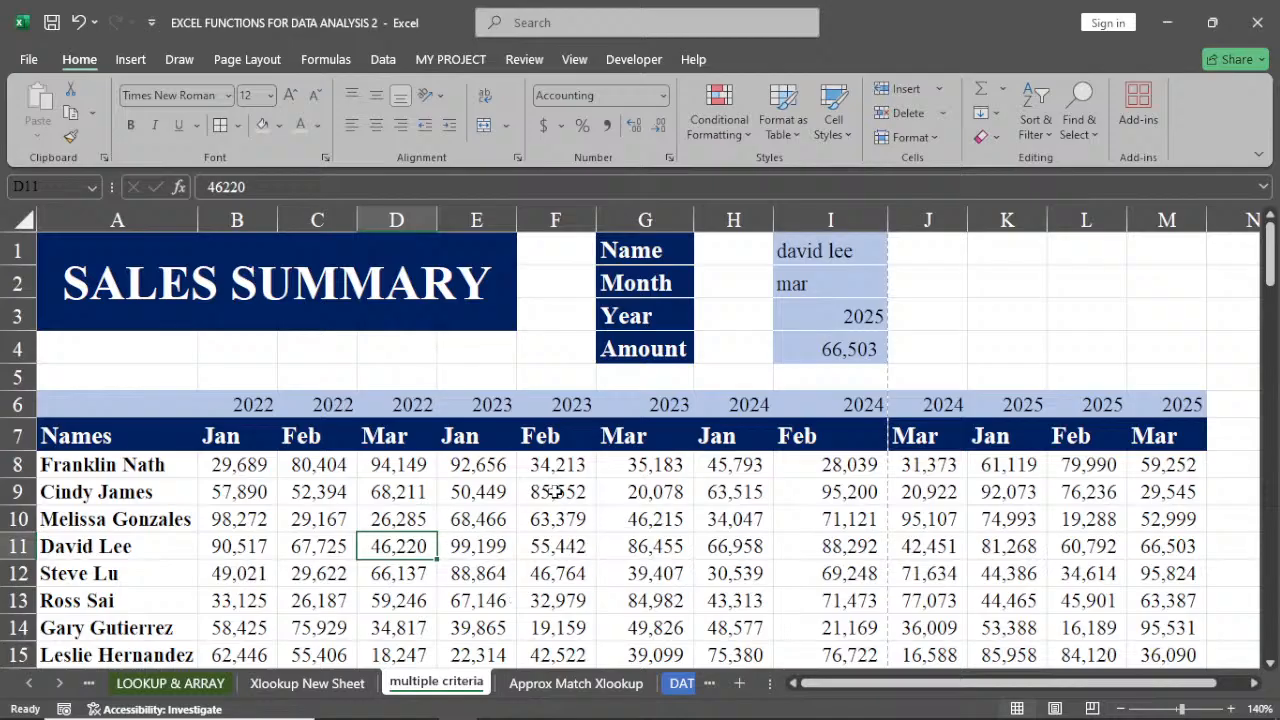
# Browse the Approx Match Xlookup and multiple criteria sheets and return to the Xlookup New Sheet
pyautogui.click(584, 686)
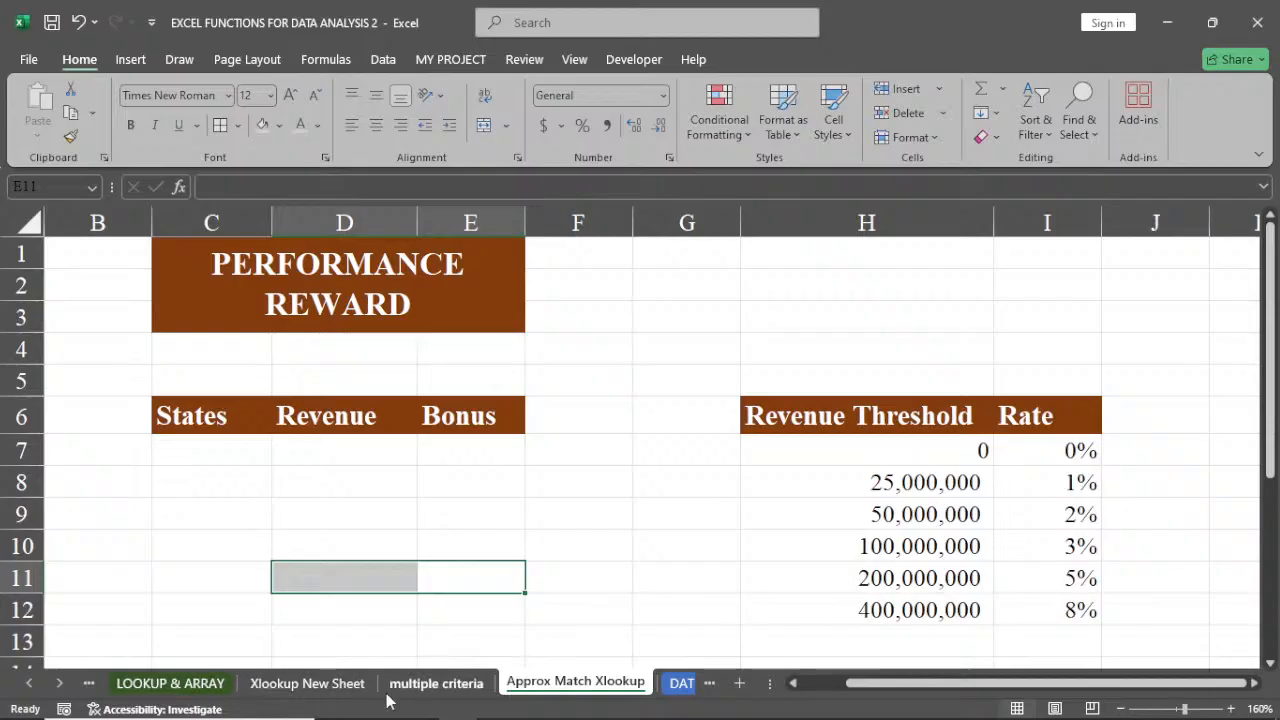
pyautogui.click(443, 686)
pyautogui.click(309, 690)
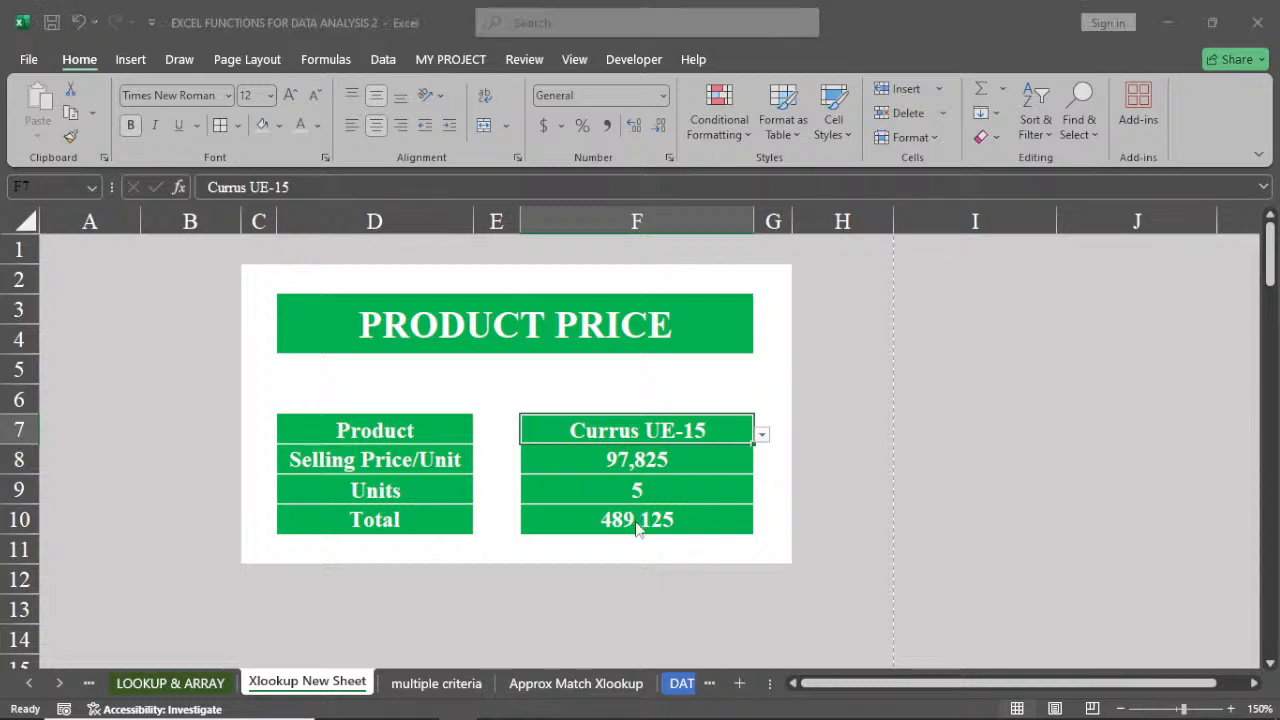
# Create a new blank workbook and arrange it side by side with the original workbook
pyautogui.hotkey('ctrl', 'n')
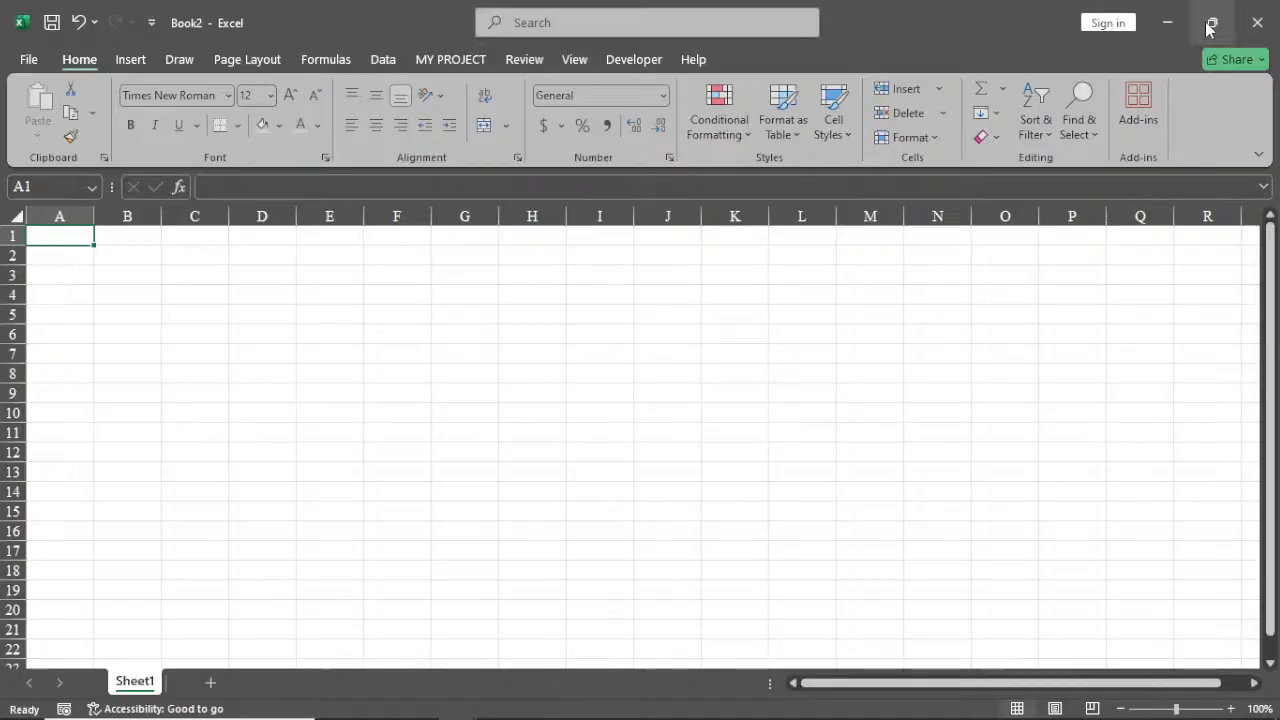
pyautogui.click(1211, 22)
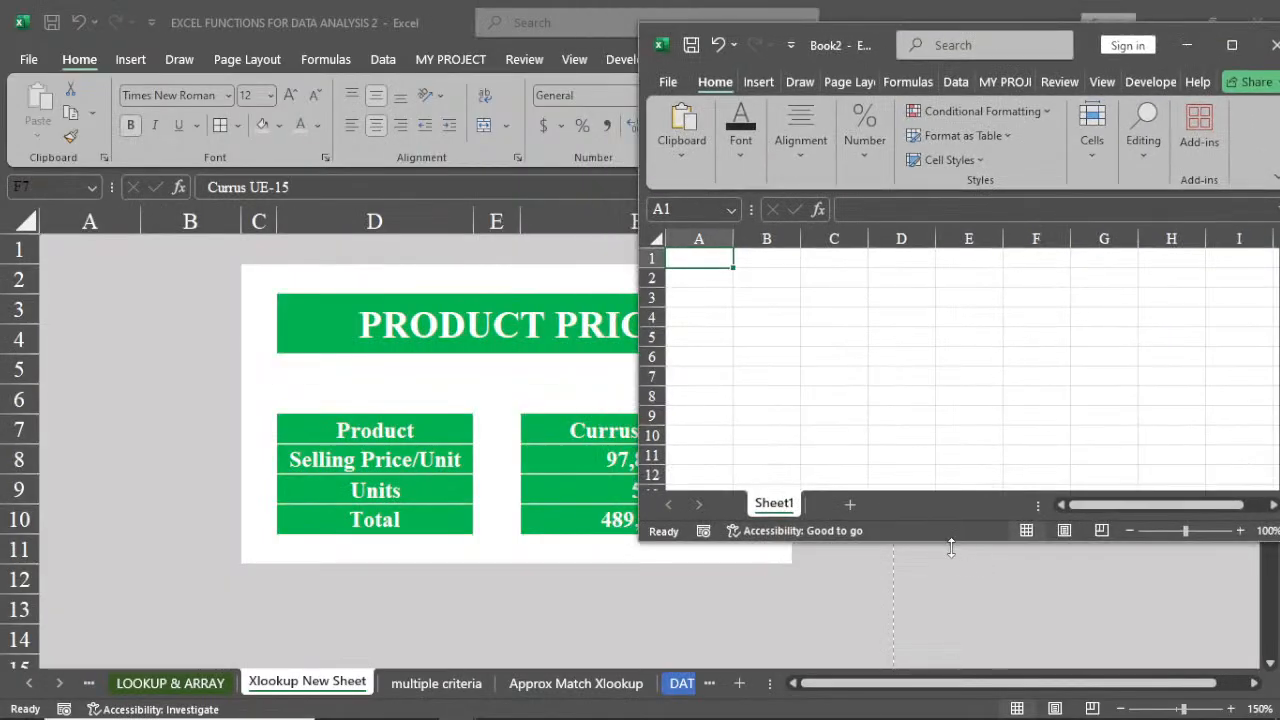
pyautogui.moveTo(952, 543); pyautogui.dragTo(952, 716)
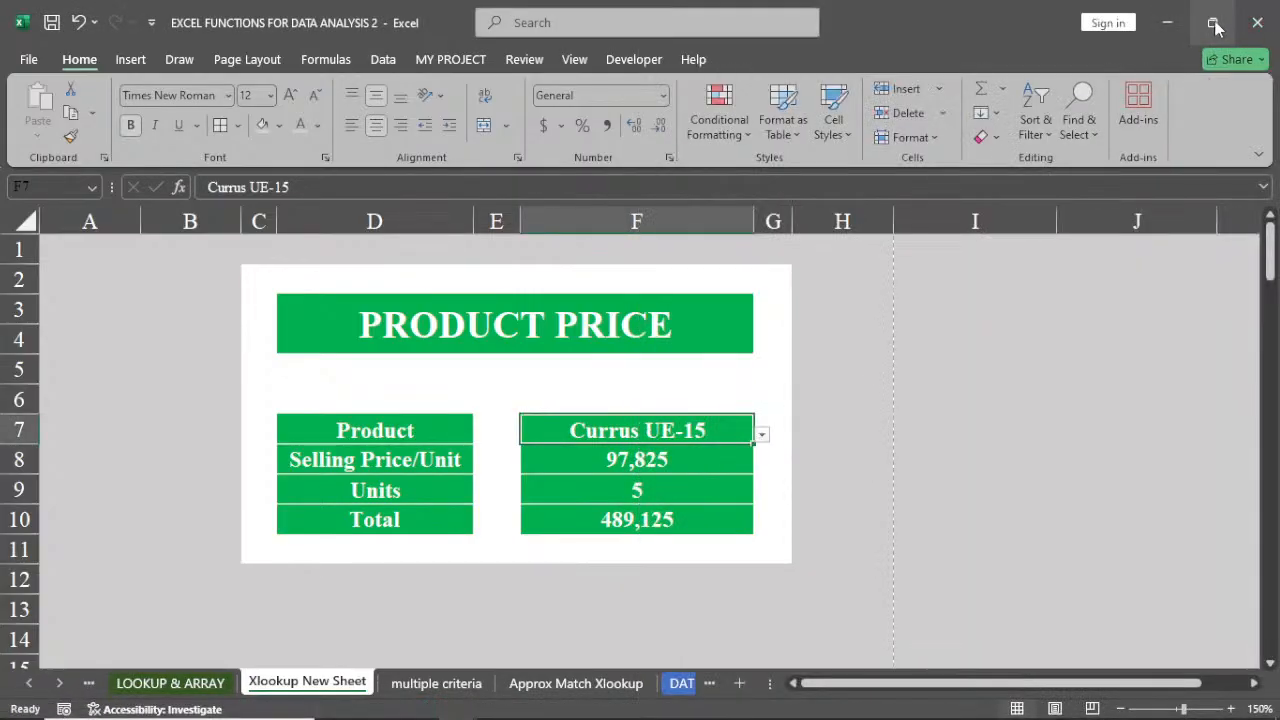
pyautogui.click(1212, 23)
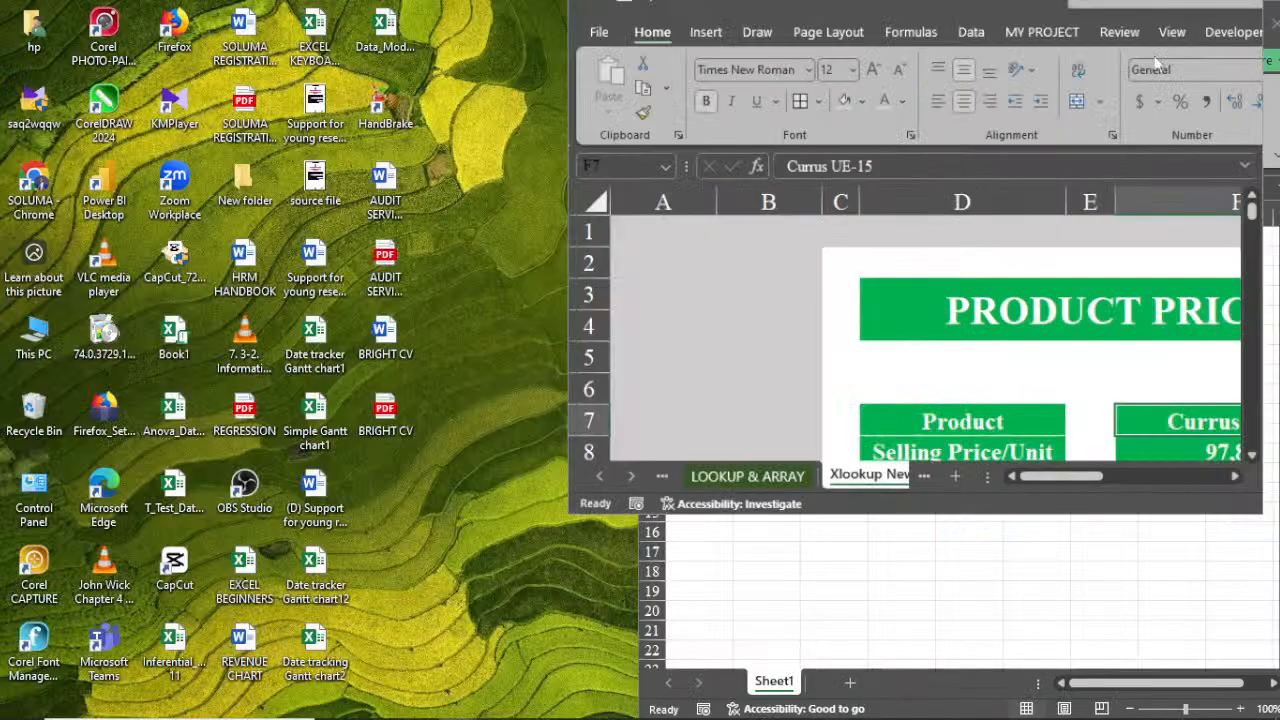
pyautogui.moveTo(994, 14); pyautogui.dragTo(376, 1)
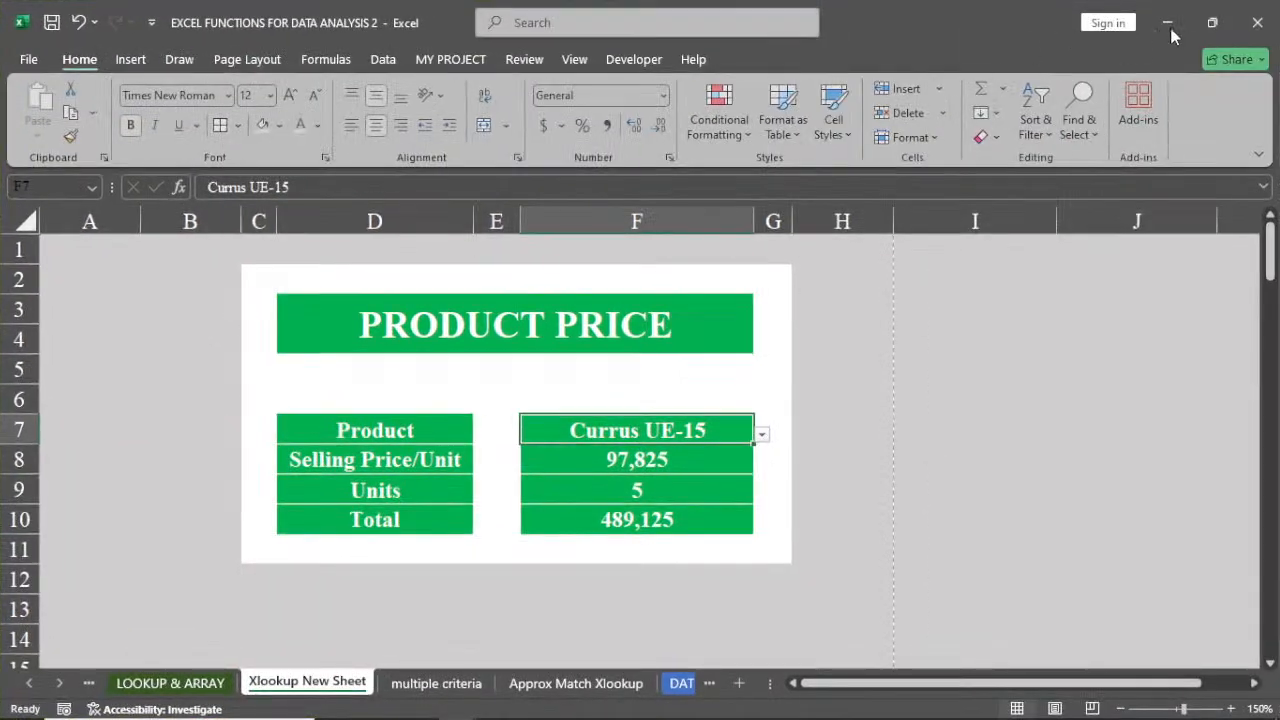
pyautogui.click(1212, 22)
pyautogui.moveTo(946, 8); pyautogui.dragTo(372, 19)
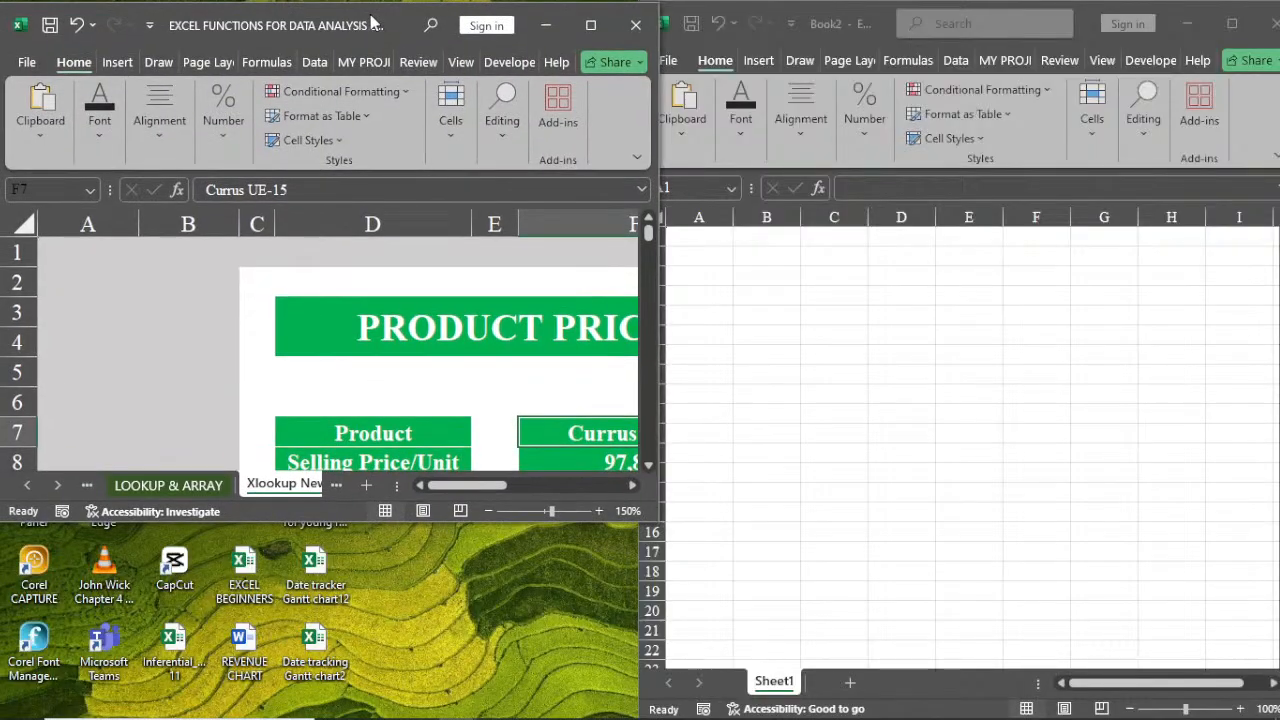
pyautogui.moveTo(272, 540); pyautogui.dragTo(272, 706)
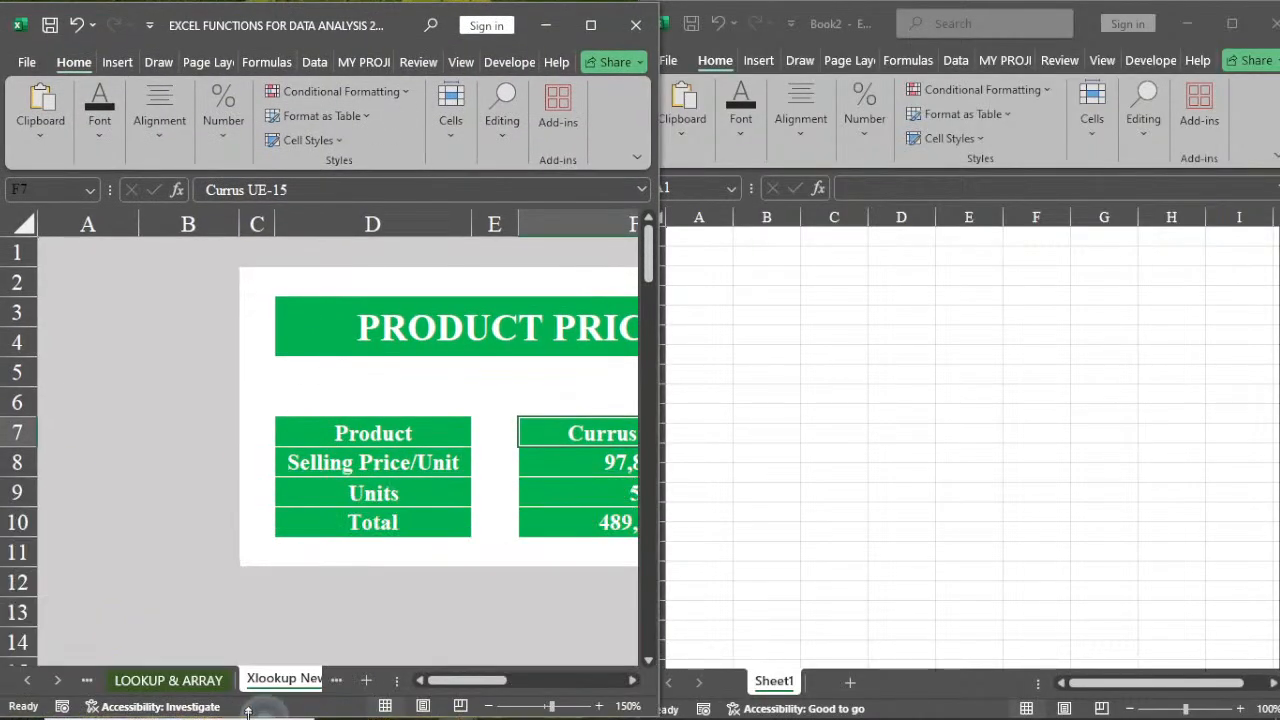
pyautogui.click(632, 684)
pyautogui.click(632, 684)
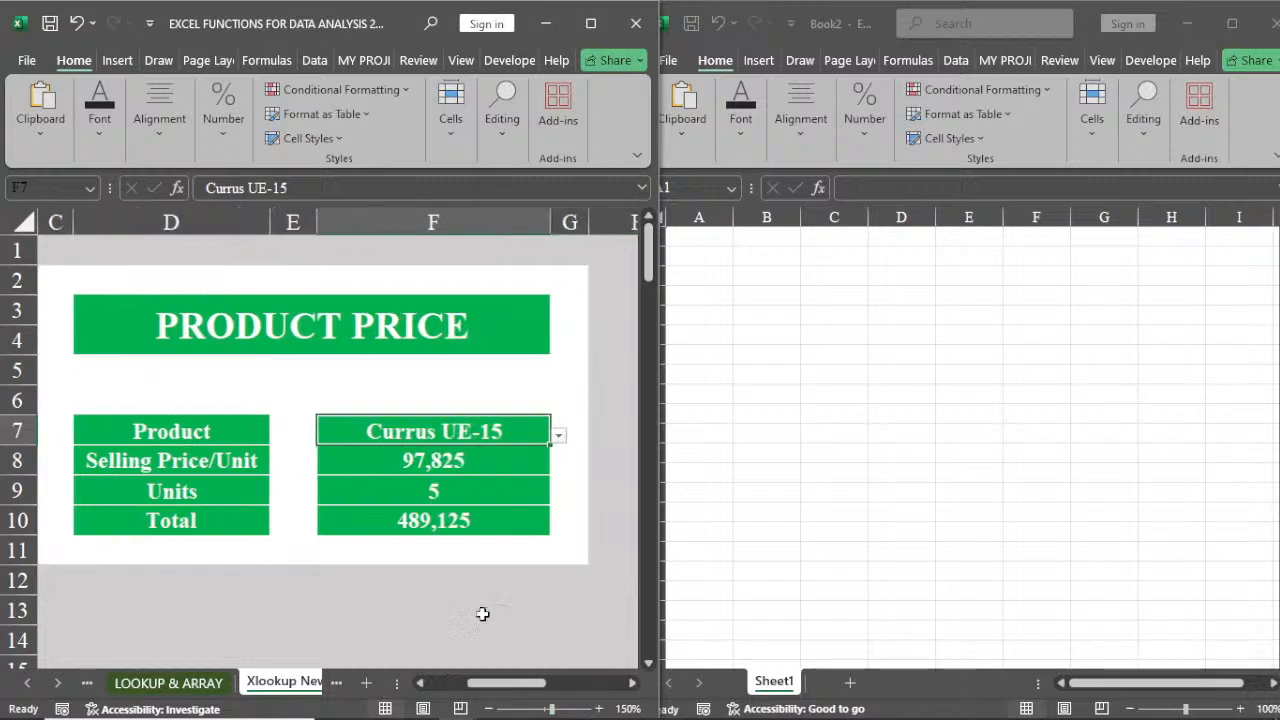
pyautogui.click(893, 362)
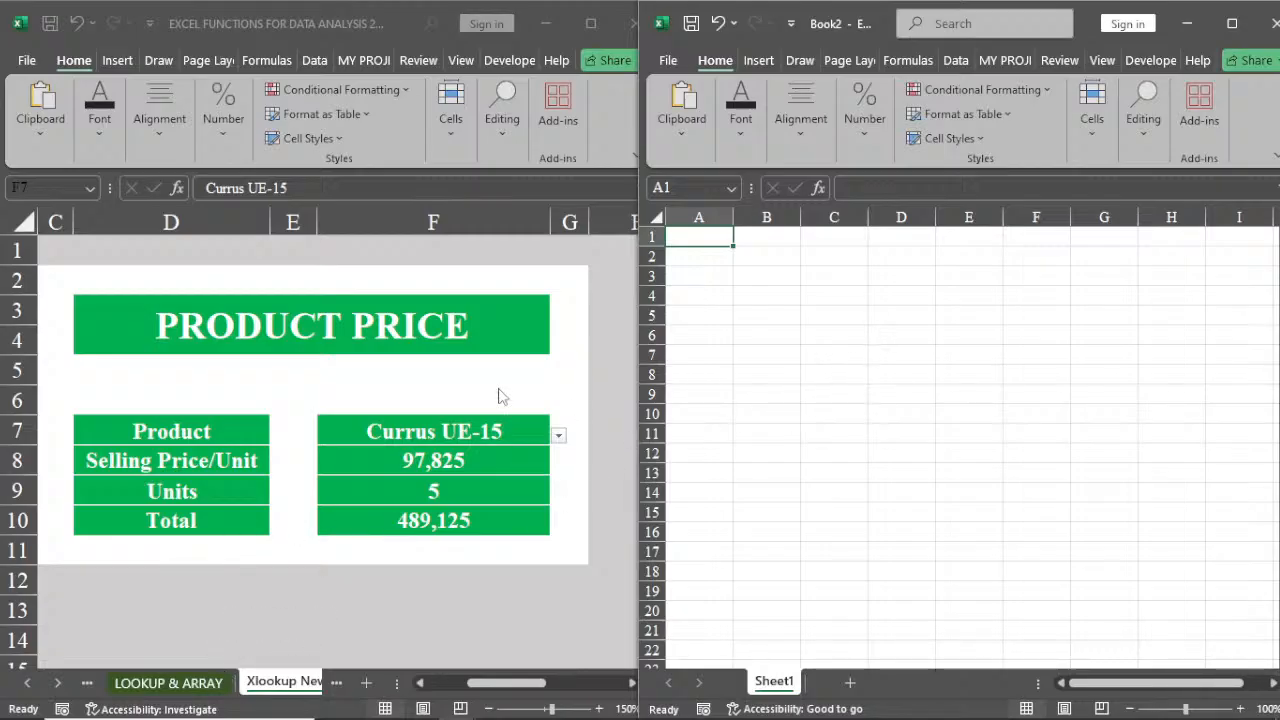
# Copy the product price block from C2 to G11 on the Xlookup New Sheet
pyautogui.click(202, 279)
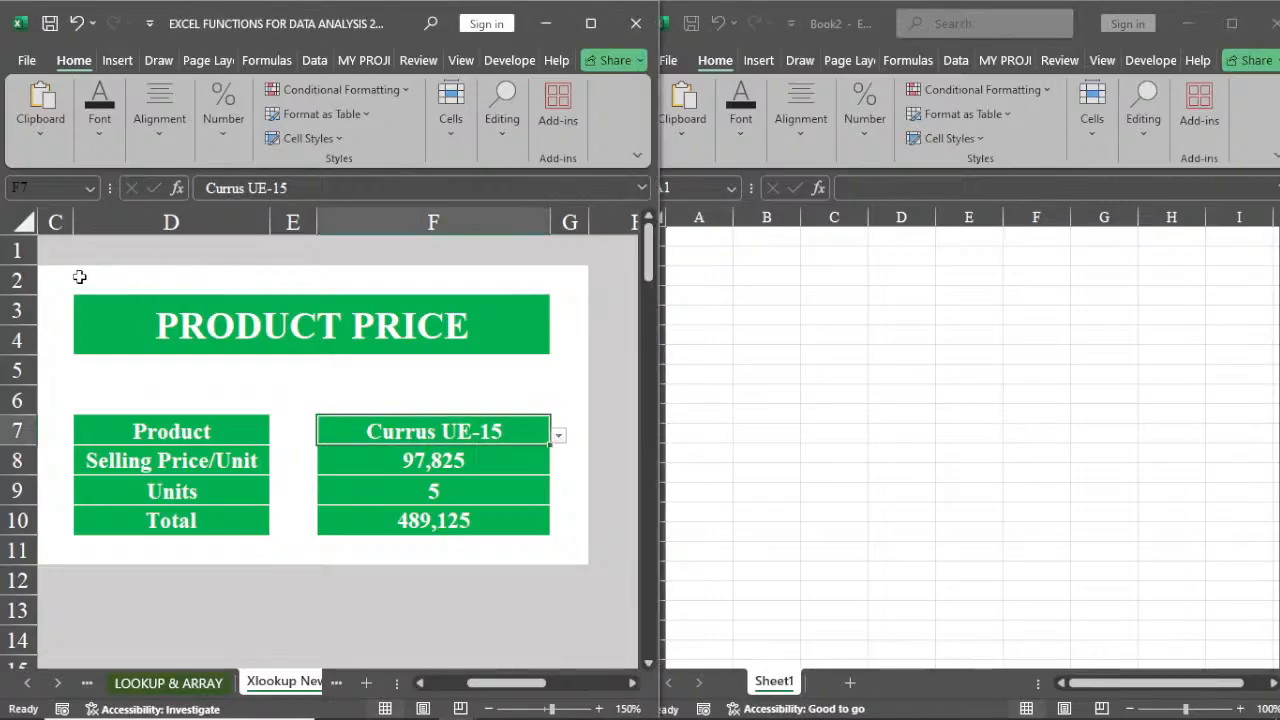
pyautogui.moveTo(63, 277); pyautogui.dragTo(561, 556)
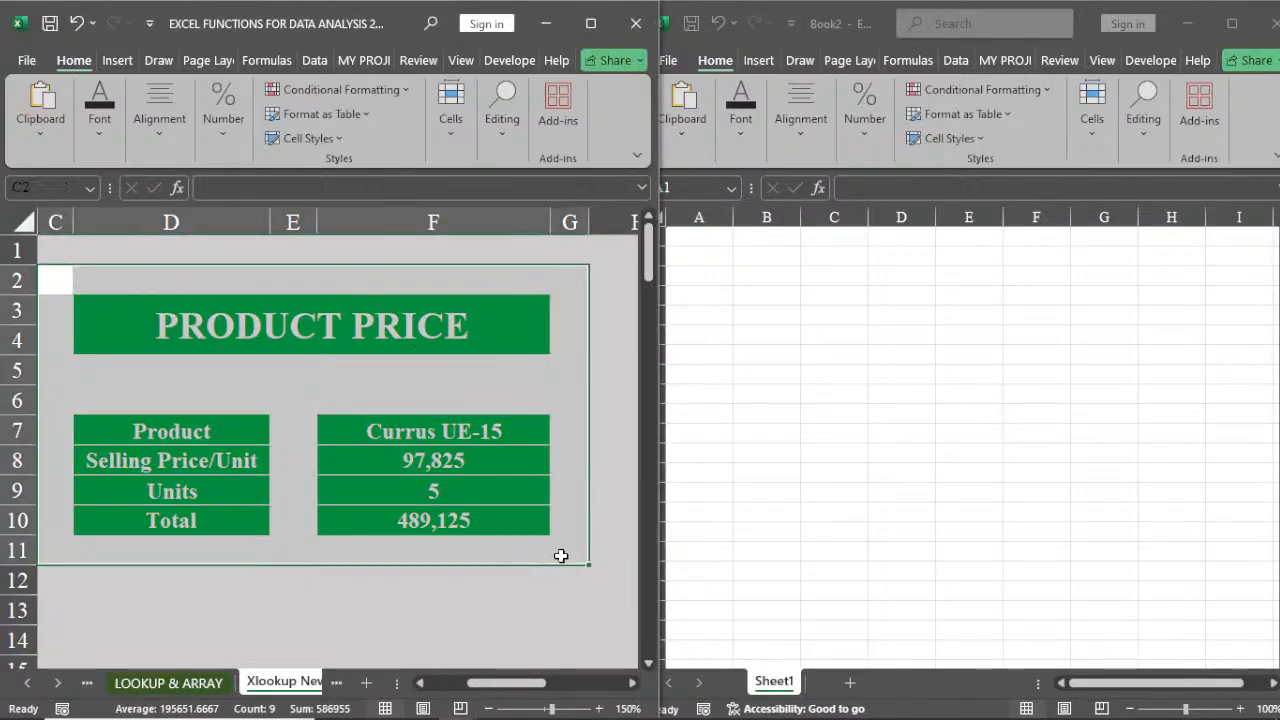
pyautogui.rightClick(488, 466)
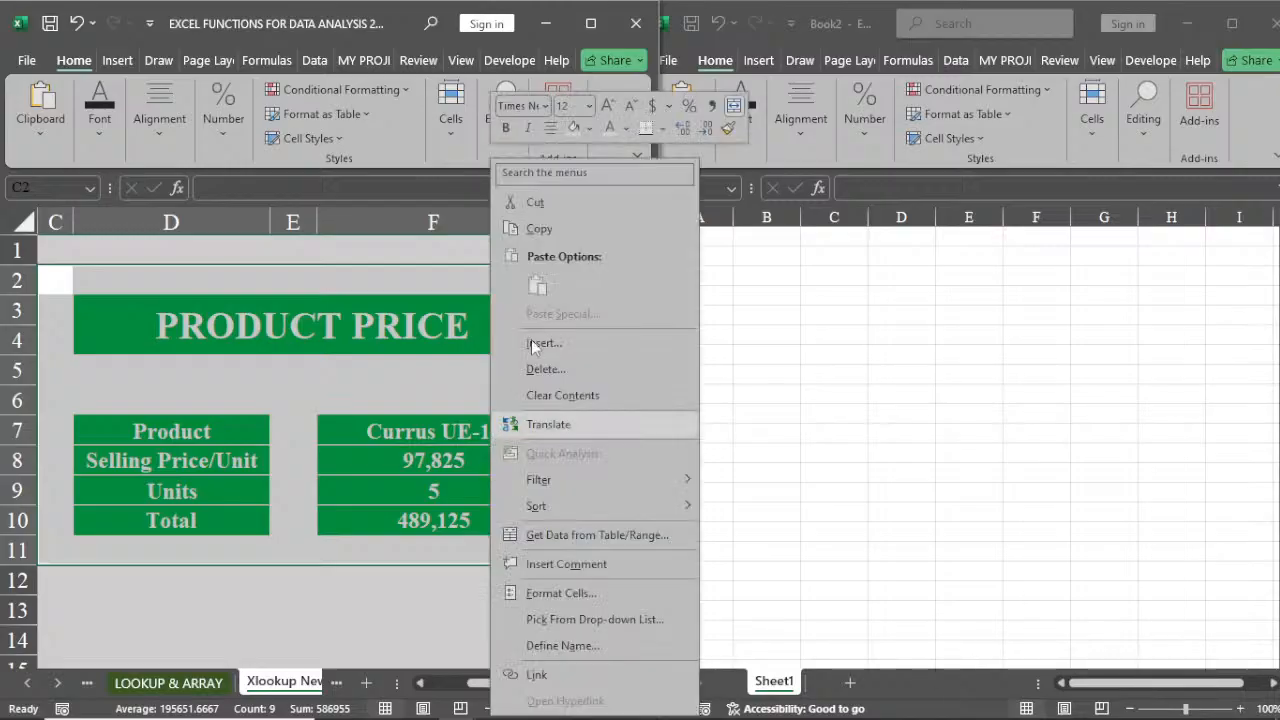
pyautogui.click(548, 229)
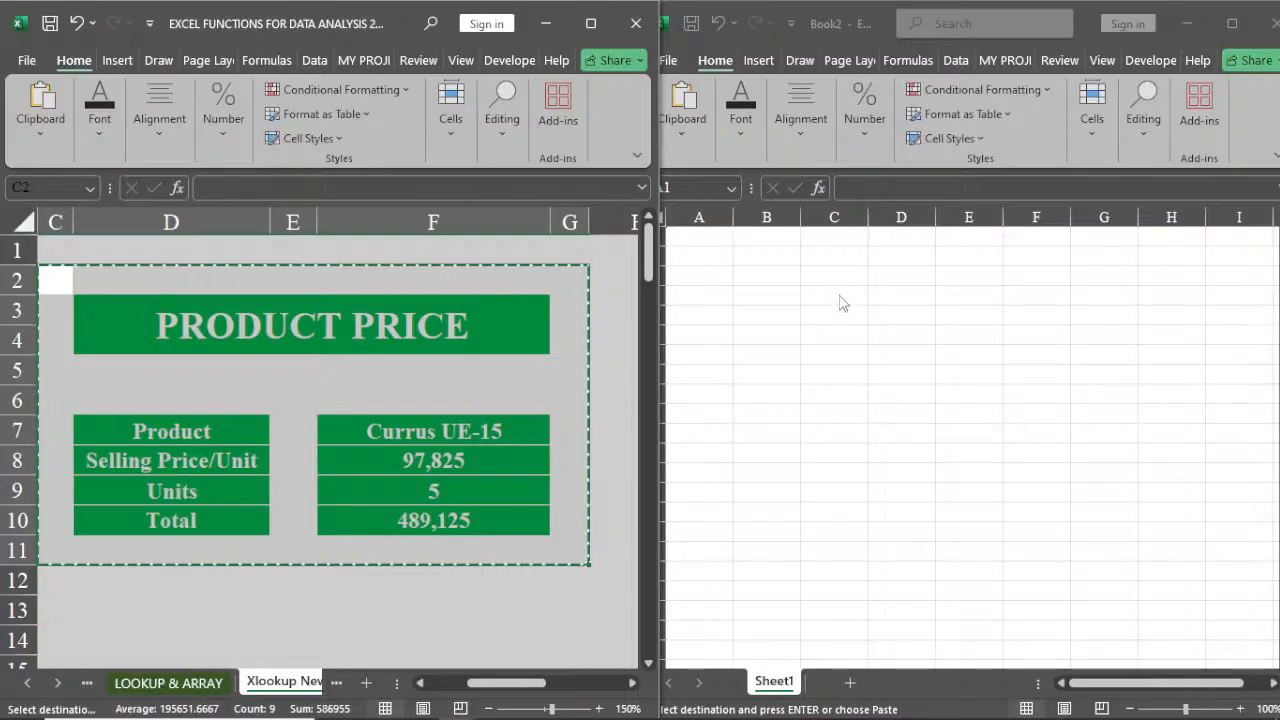
# Paste the copied block into the new workbook starting at cell C4
pyautogui.click(837, 296)
pyautogui.click(838, 293)
pyautogui.rightClick(839, 293)
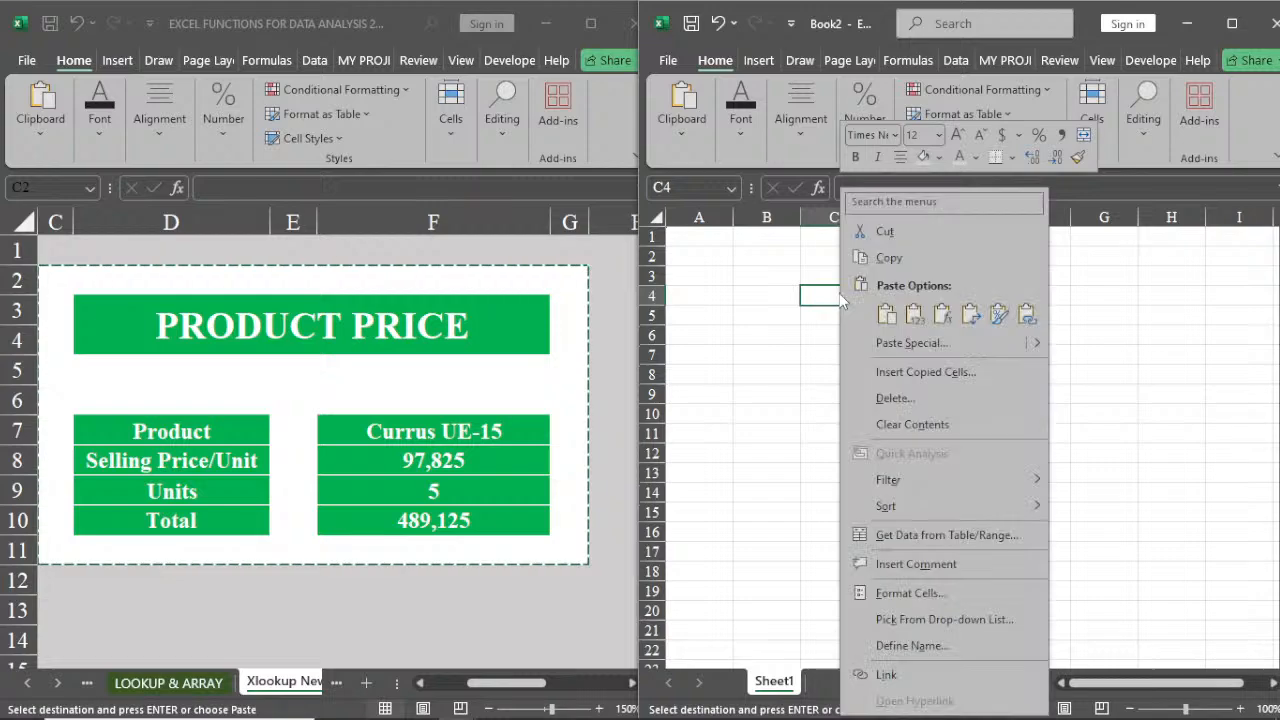
pyautogui.click(887, 316)
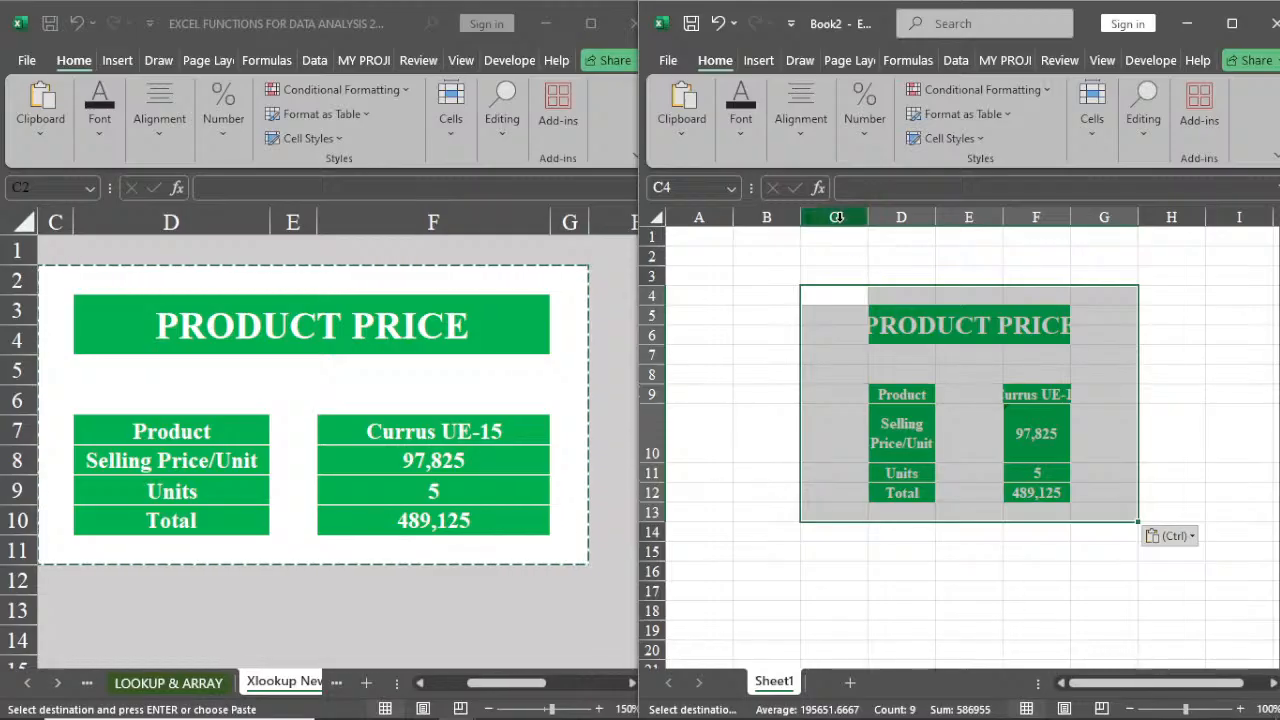
# Widen the pasted block's columns and autofit the Selling Price/Unit row height in the new workbook
pyautogui.moveTo(834, 217); pyautogui.dragTo(1230, 218)
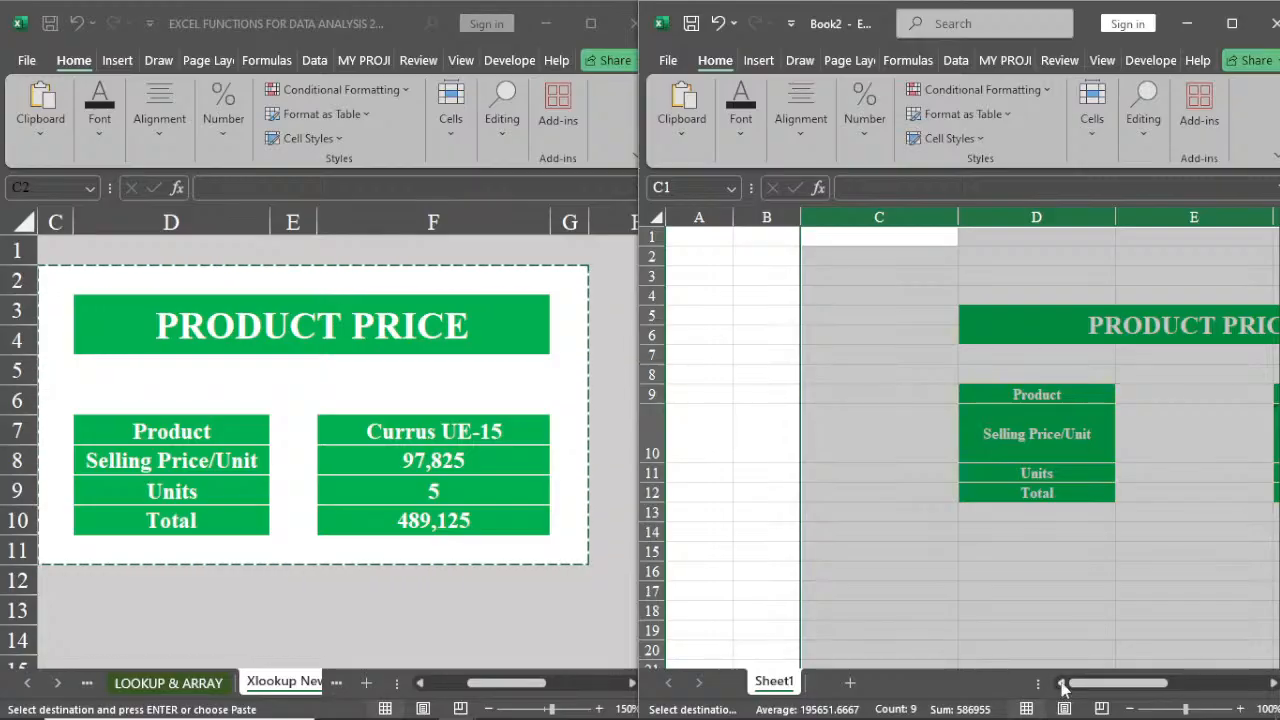
pyautogui.click(985, 513)
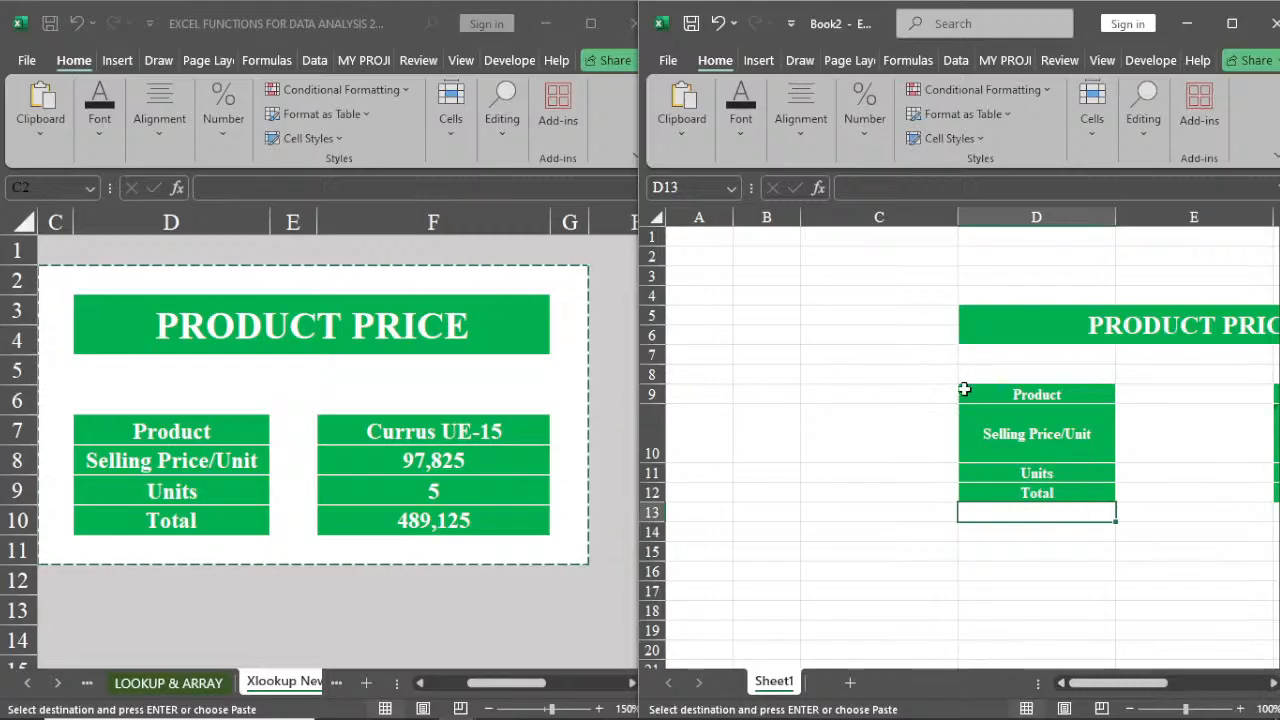
pyautogui.click(1011, 332)
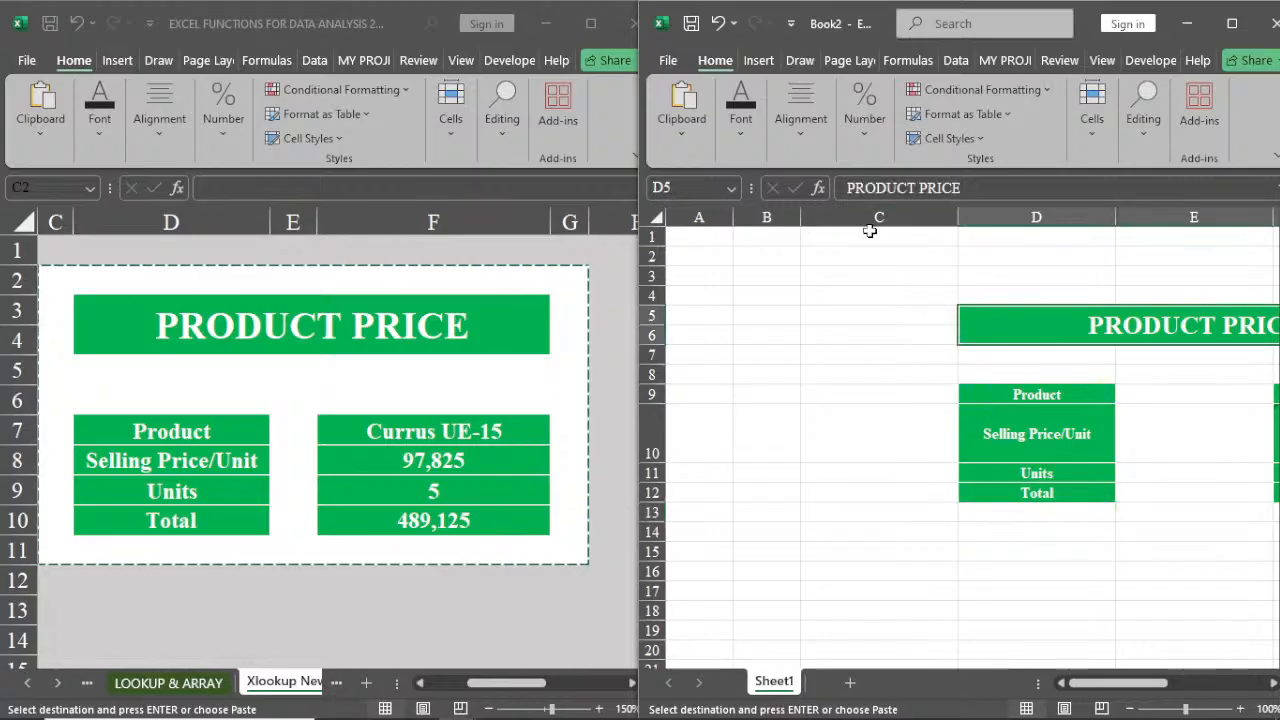
pyautogui.click(746, 134)
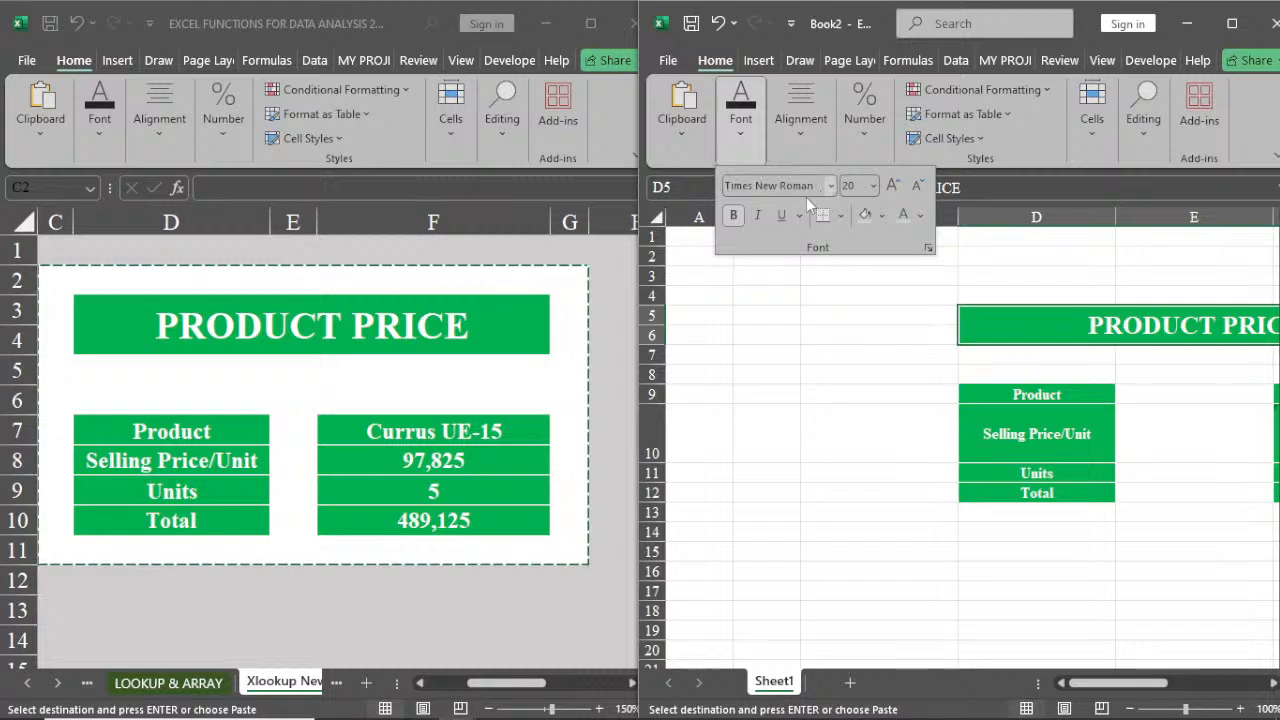
pyautogui.click(893, 187)
pyautogui.click(1194, 526)
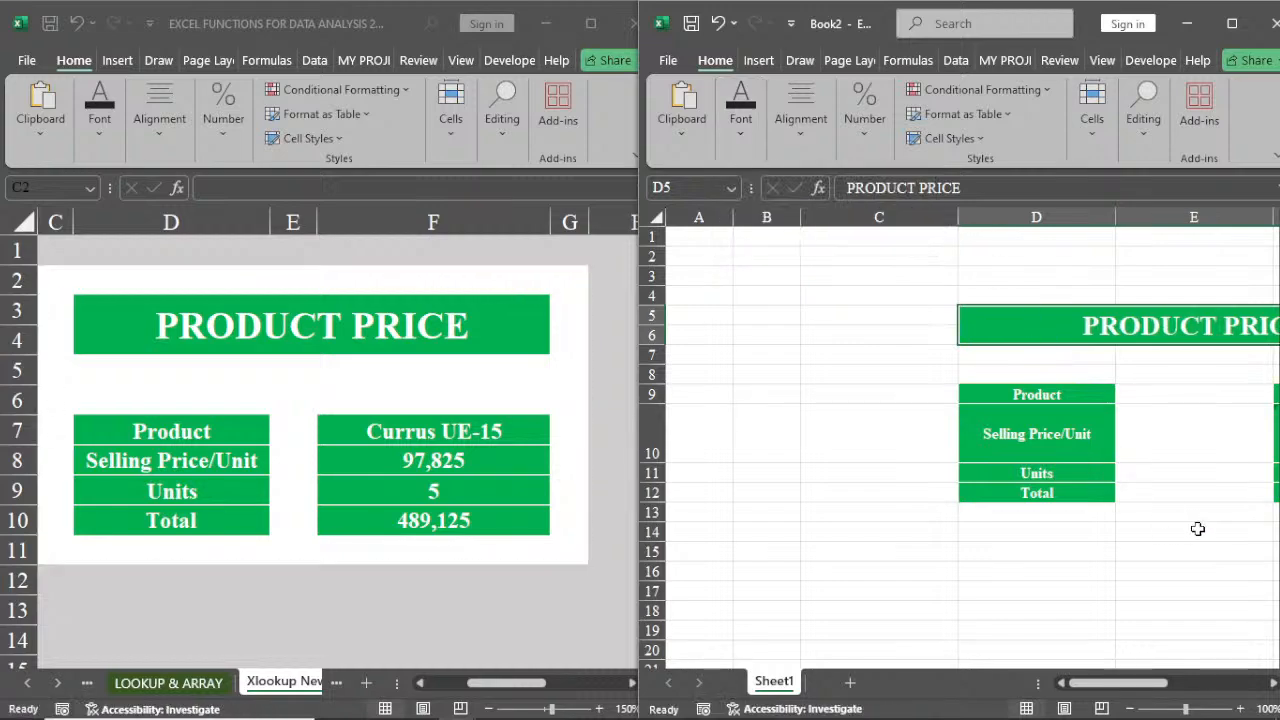
pyautogui.click(1273, 683)
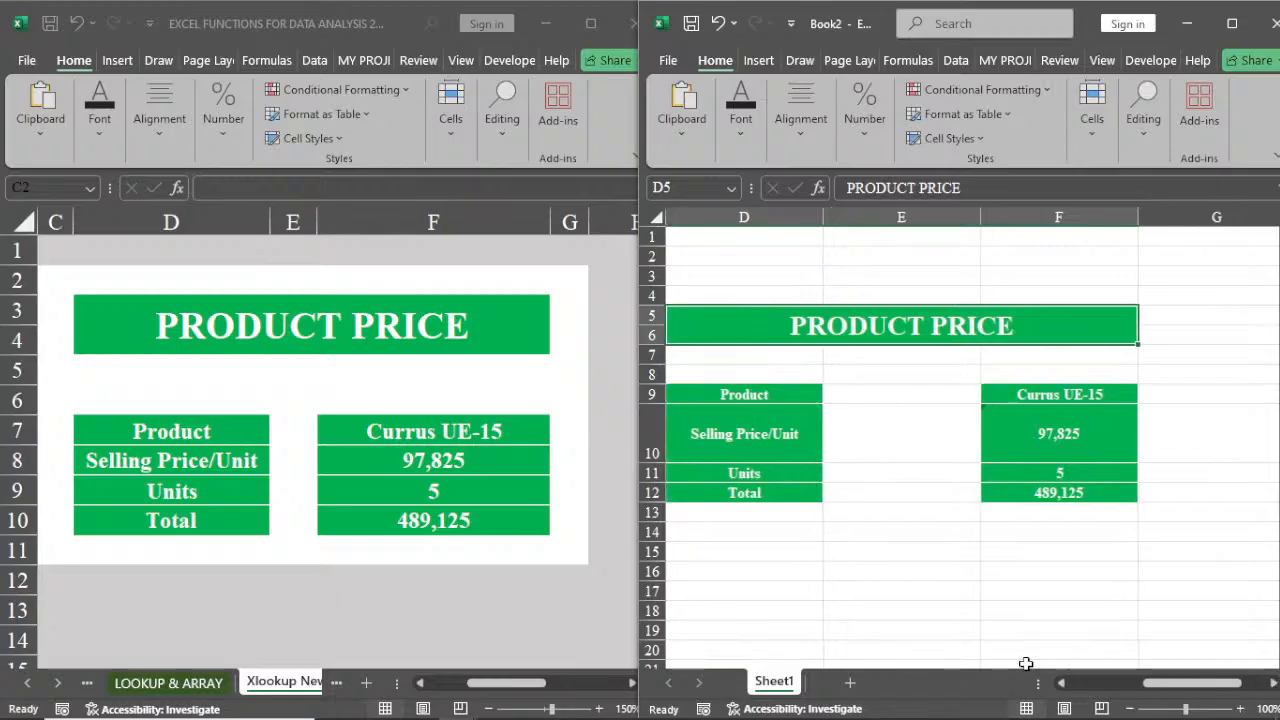
pyautogui.click(1062, 685)
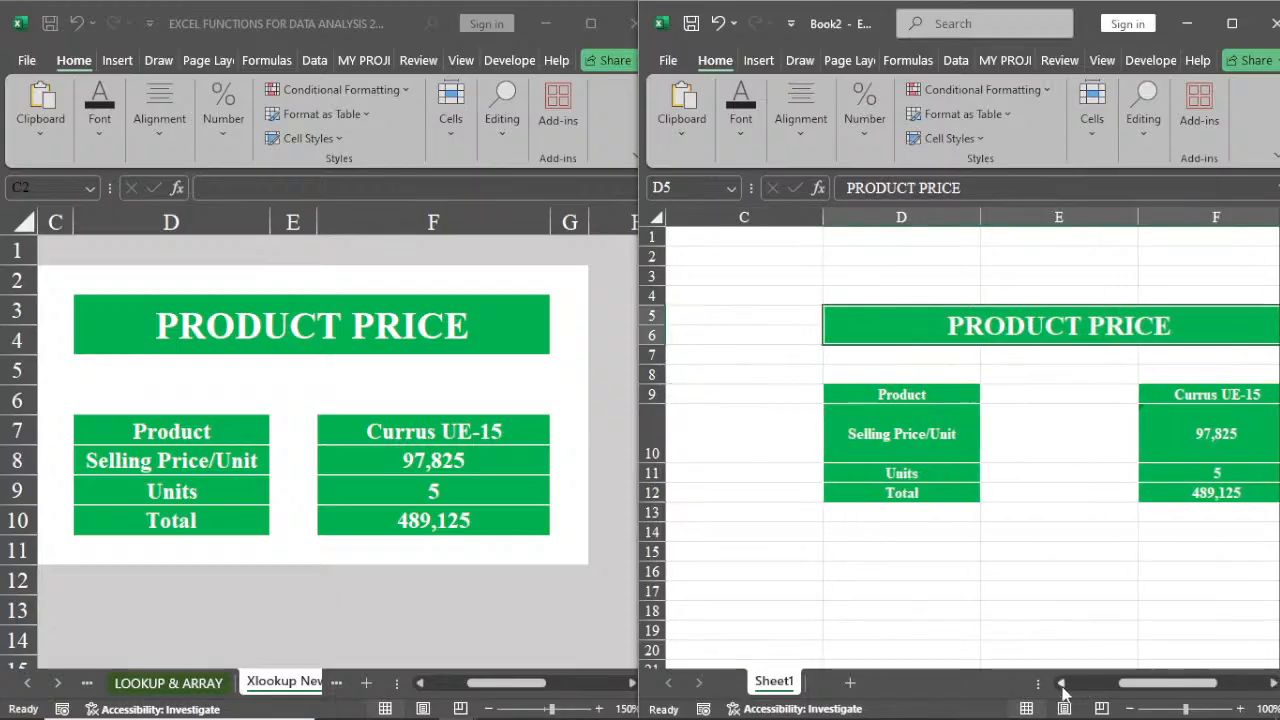
pyautogui.doubleClick(651, 462)
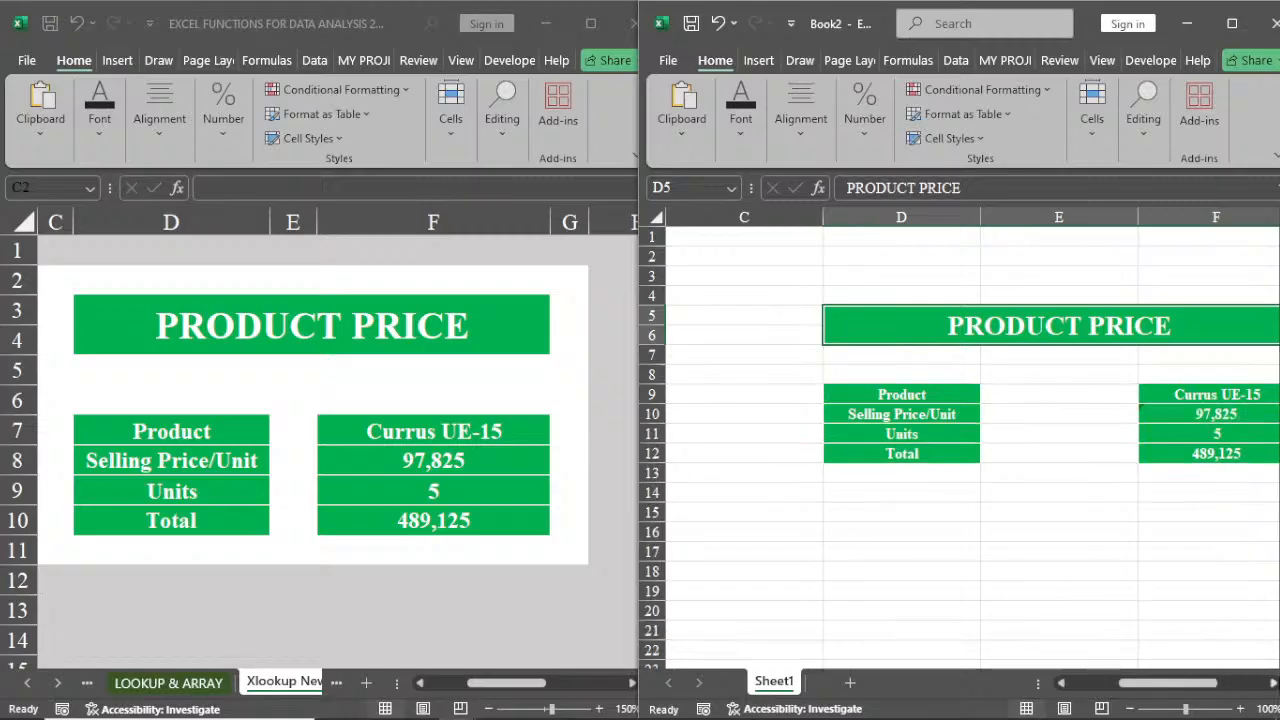
pyautogui.click(1273, 685)
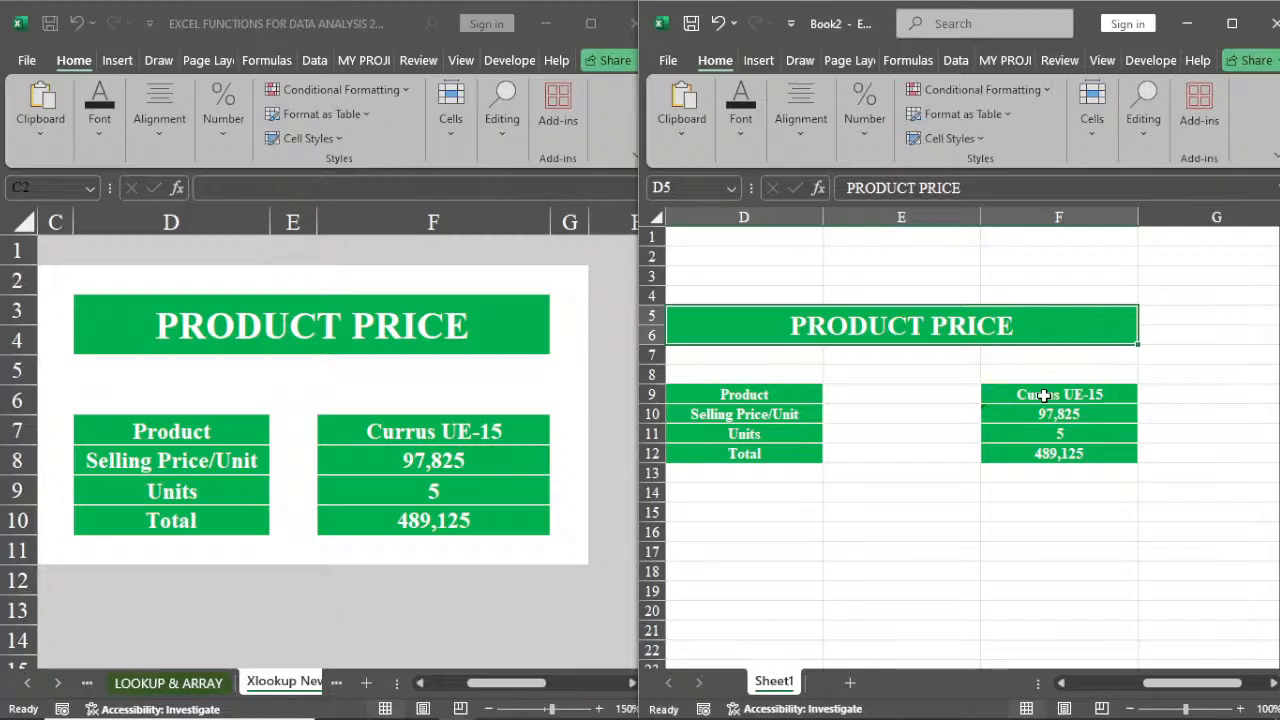
# Clear the values from F9 to F12 of the pasted block
pyautogui.moveTo(1044, 396); pyautogui.dragTo(1060, 455)
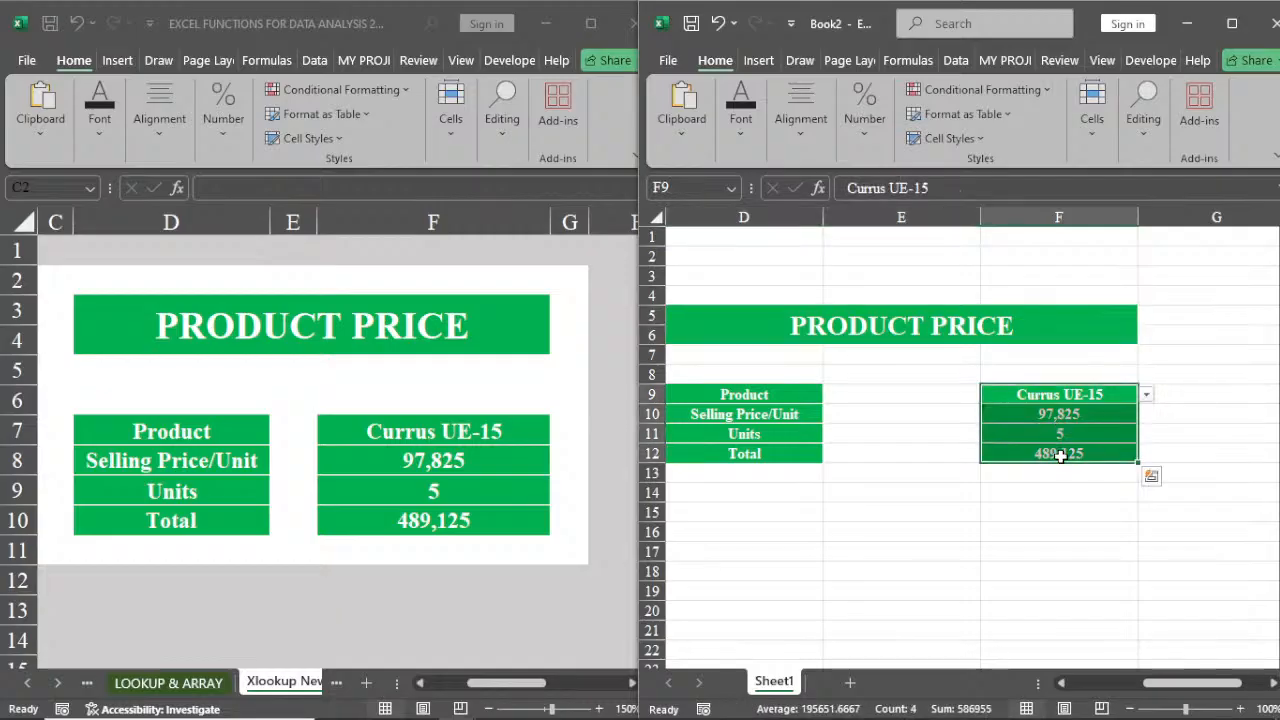
pyautogui.press('Delete')
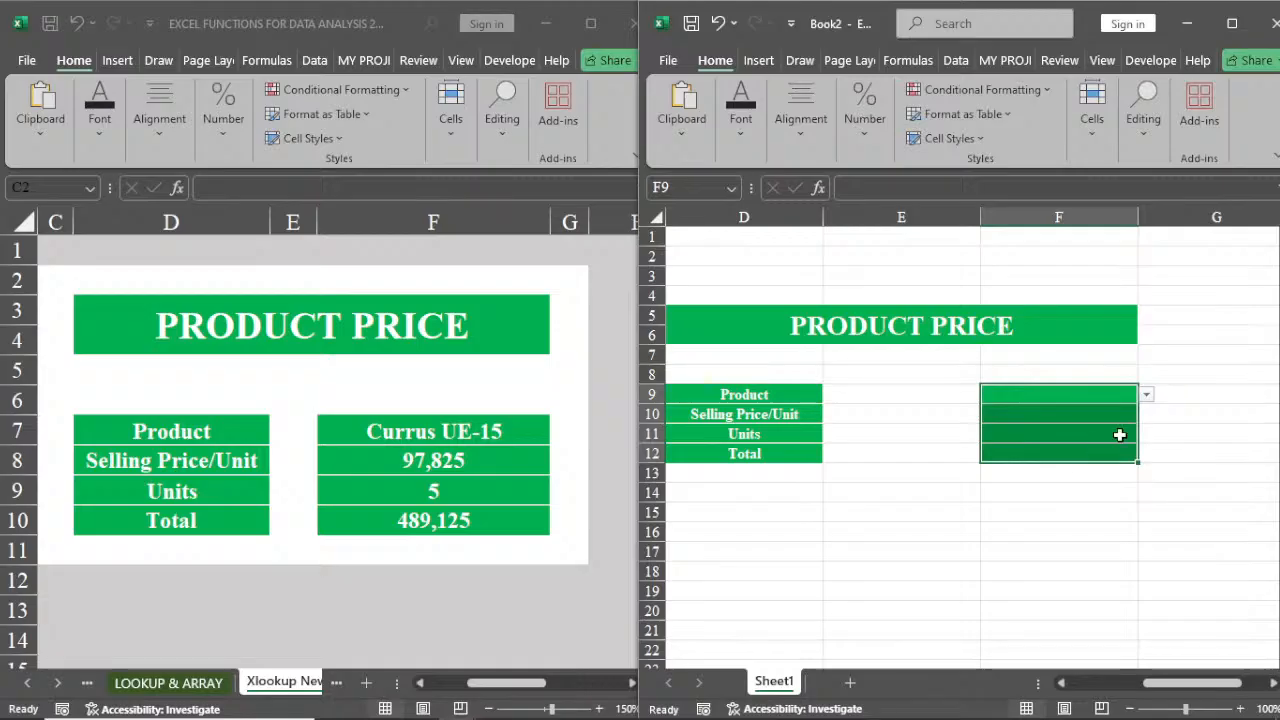
# Open the product cell's dropdown list to check its entries
pyautogui.click(1152, 400)
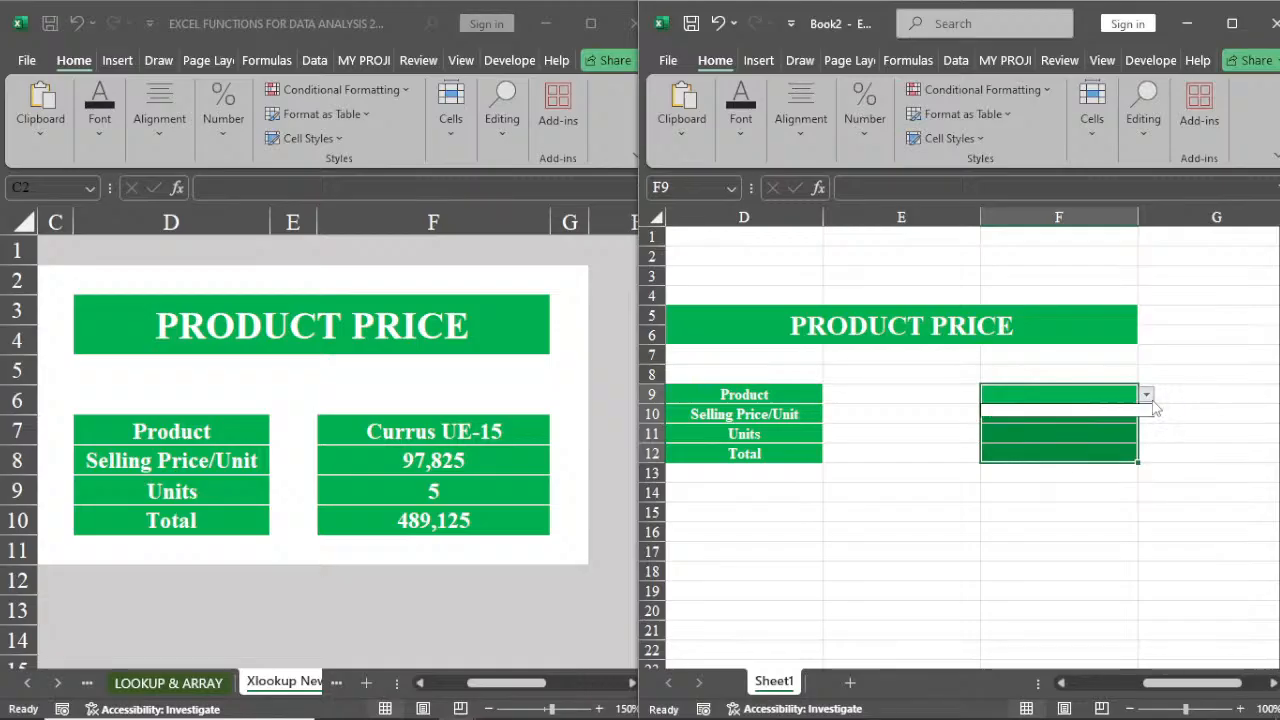
pyautogui.click(1152, 399)
pyautogui.click(1152, 399)
pyautogui.click(1152, 399)
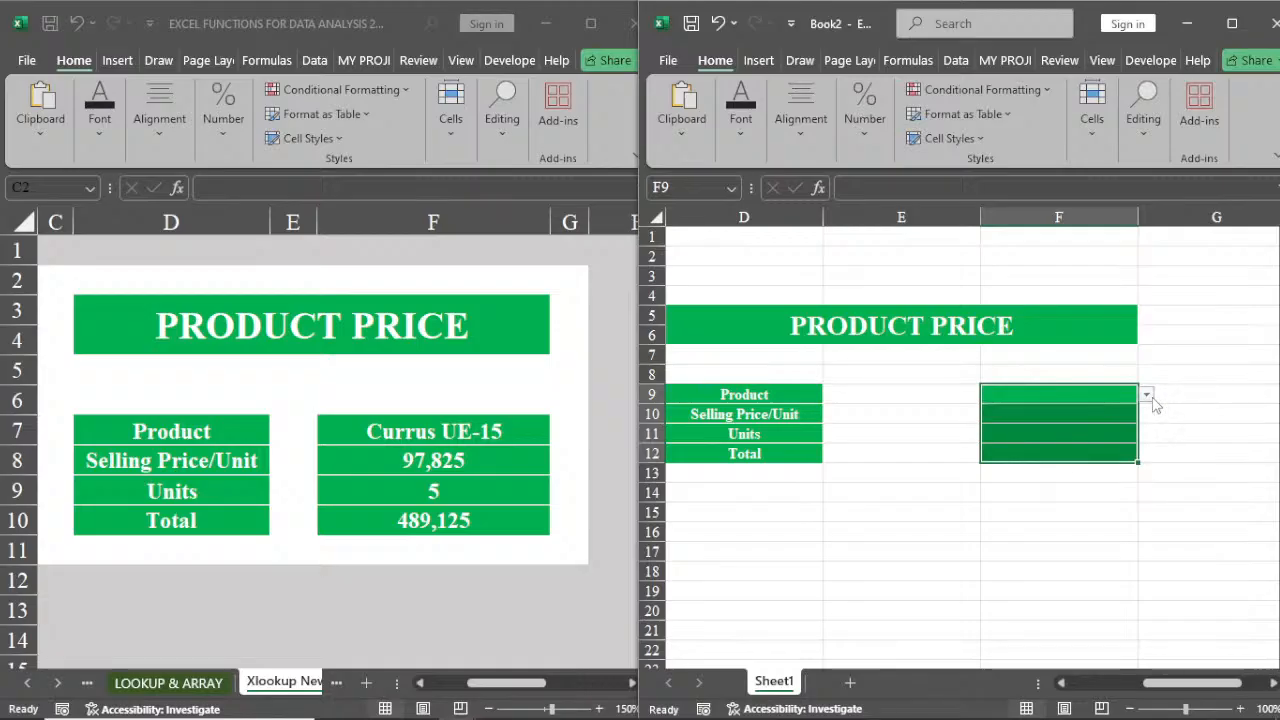
pyautogui.click(1152, 398)
pyautogui.click(1152, 398)
pyautogui.click(1152, 398)
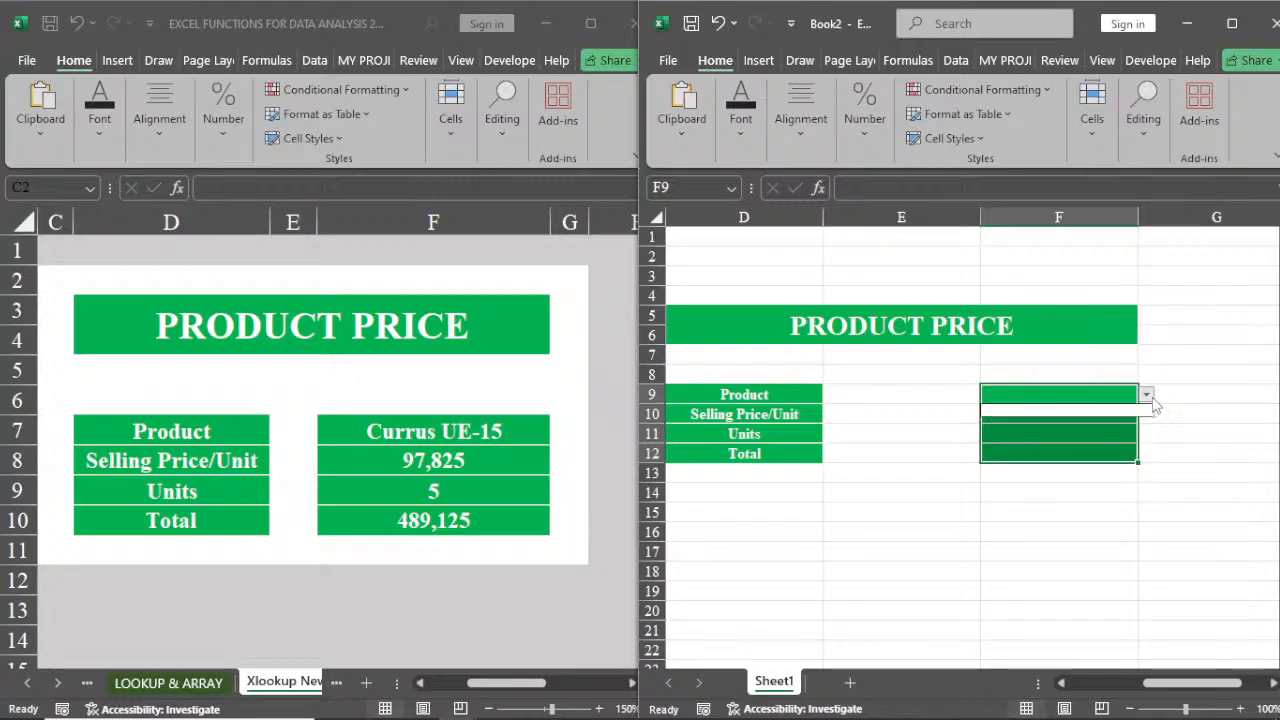
# Remove the list data validation from the product cell F9 by setting its allowed input to Any value
pyautogui.click(1059, 393)
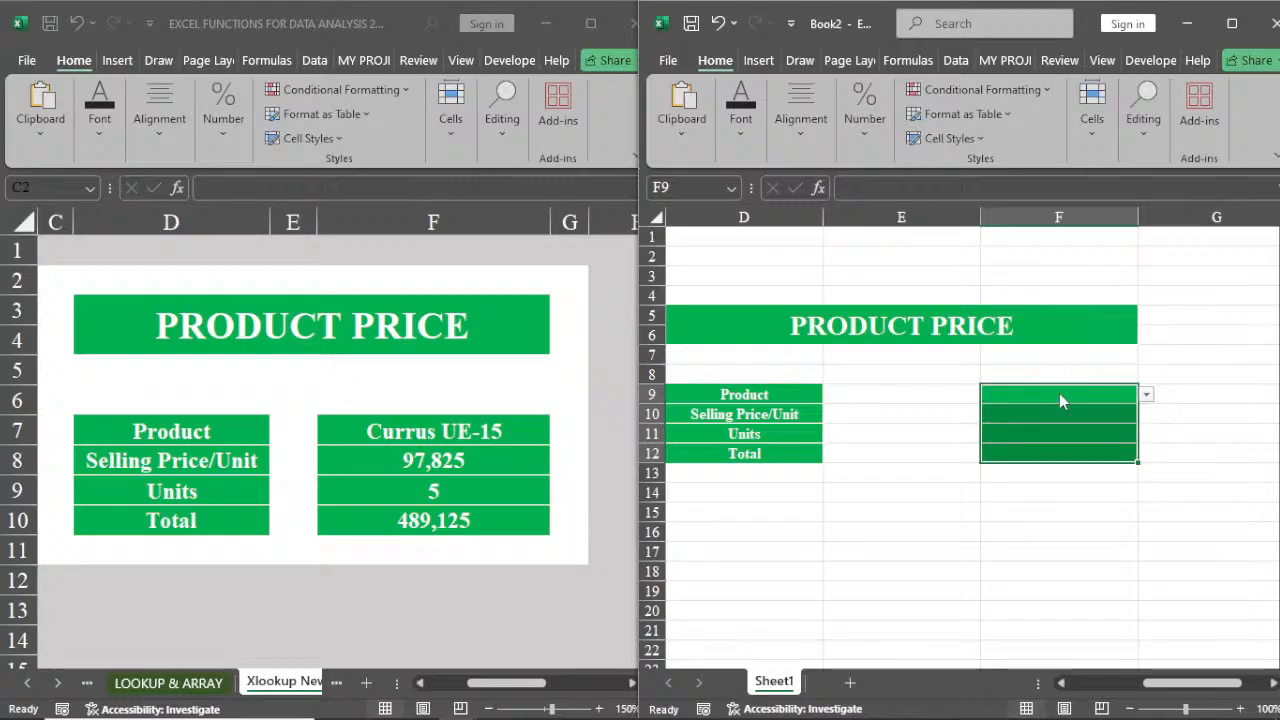
pyautogui.click(1059, 393)
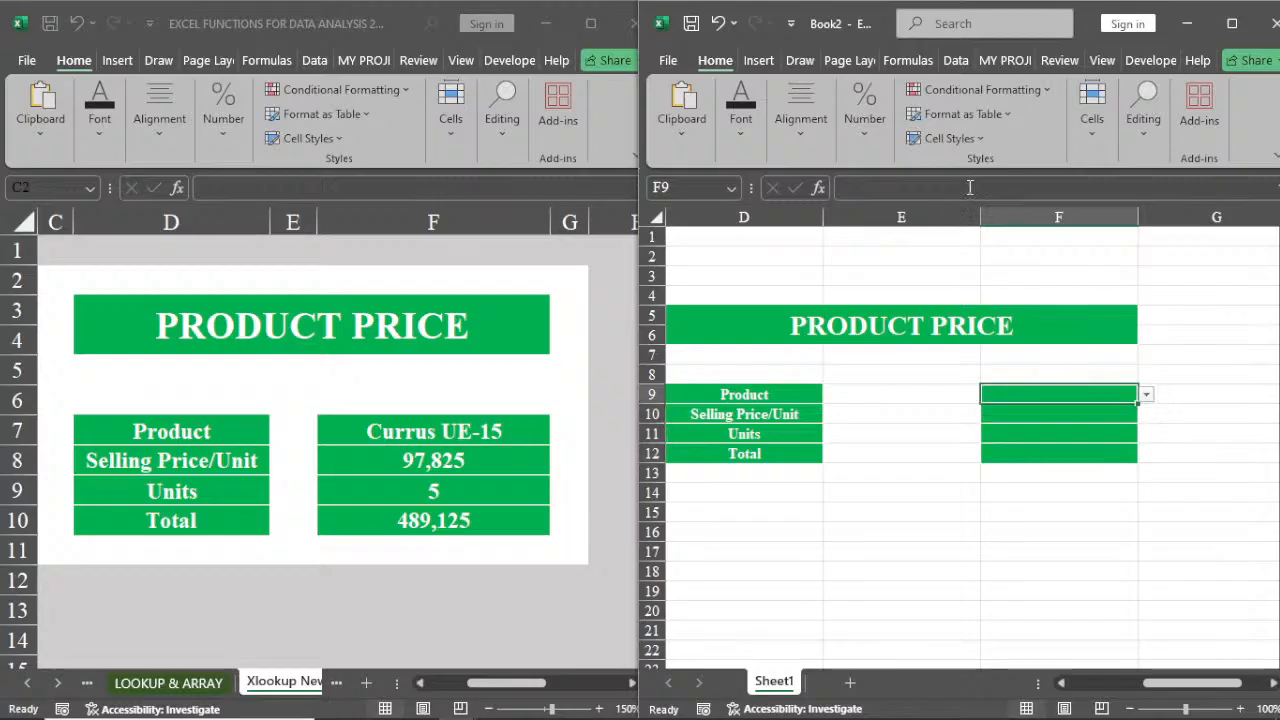
pyautogui.click(956, 61)
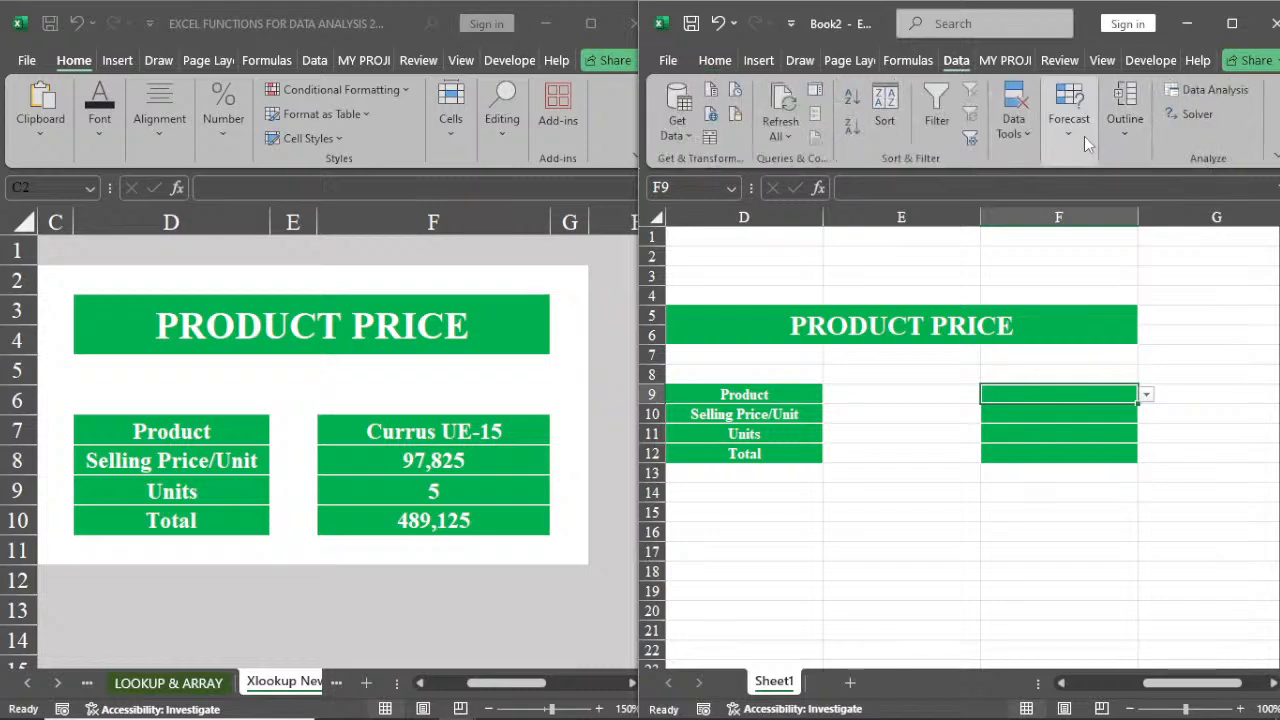
pyautogui.click(1012, 136)
pyautogui.click(1124, 222)
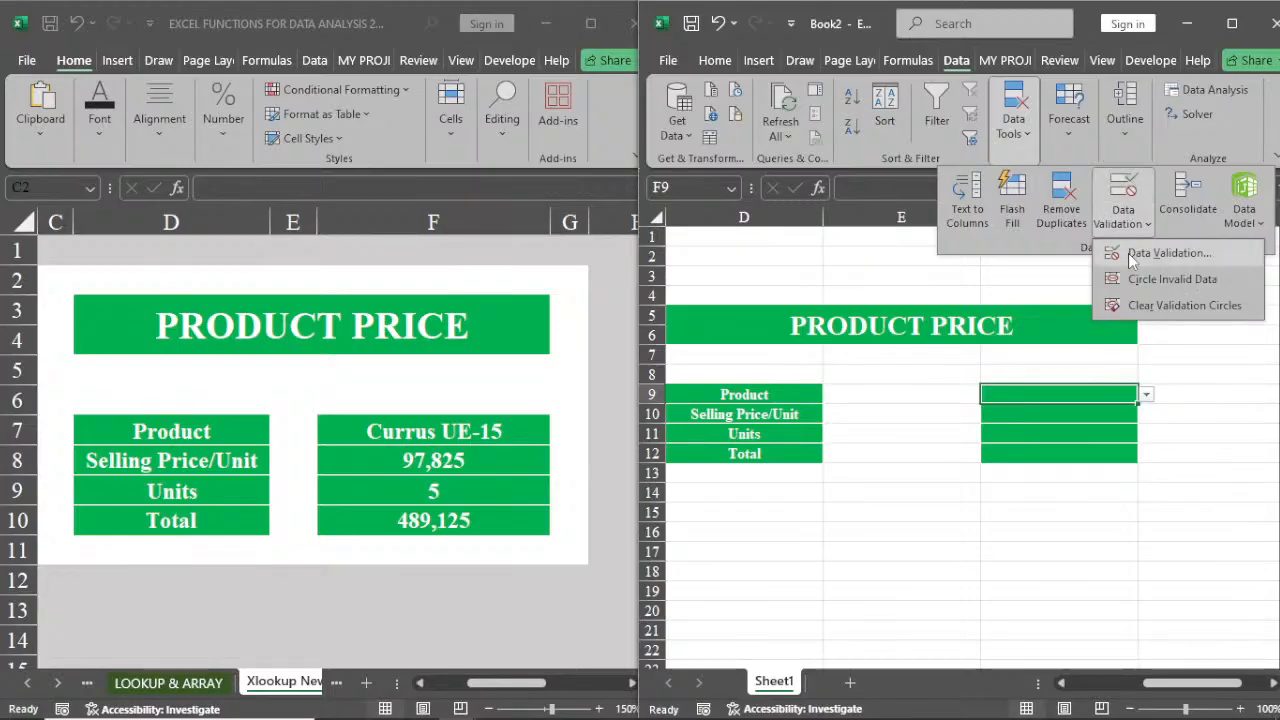
pyautogui.click(1166, 253)
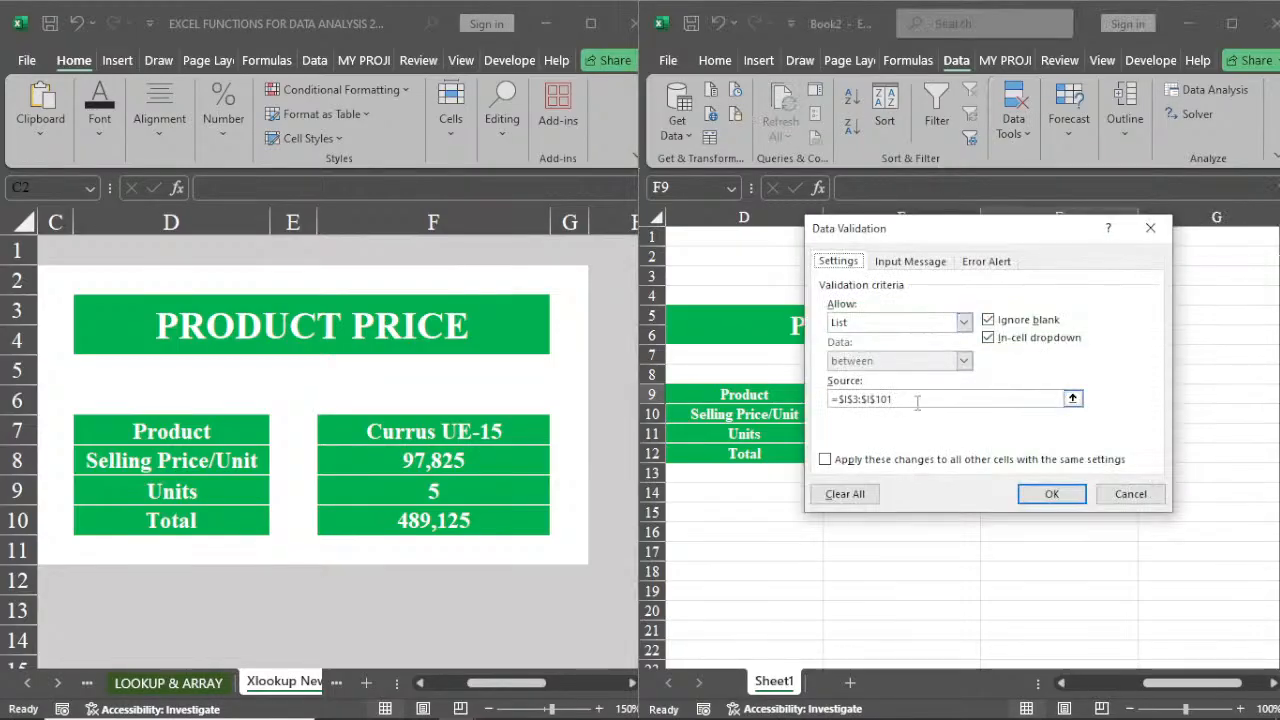
pyautogui.click(964, 322)
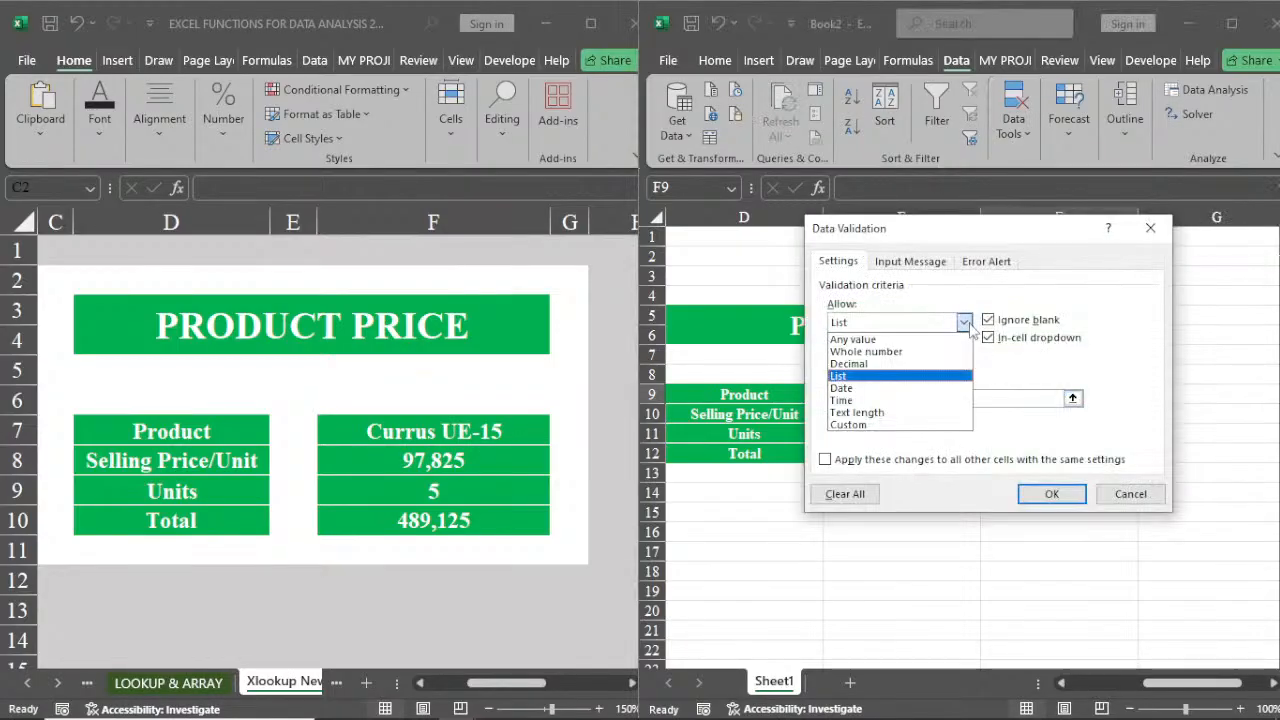
pyautogui.click(877, 341)
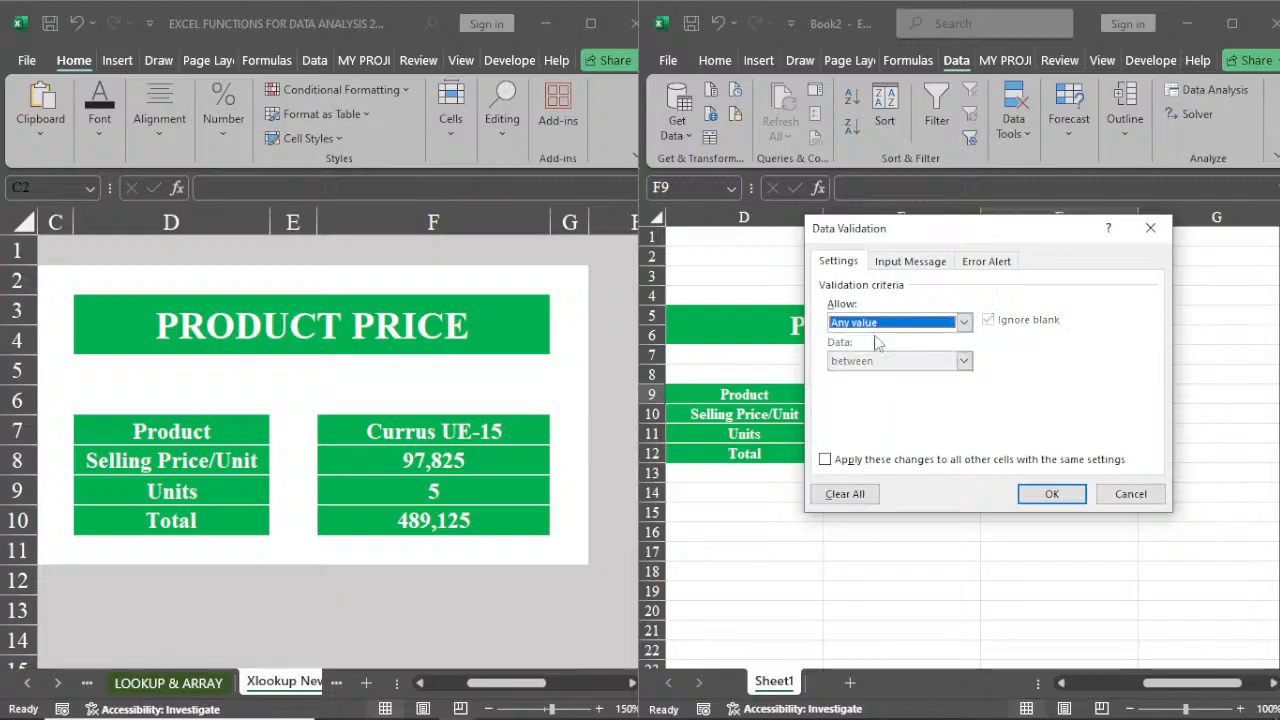
pyautogui.click(1042, 494)
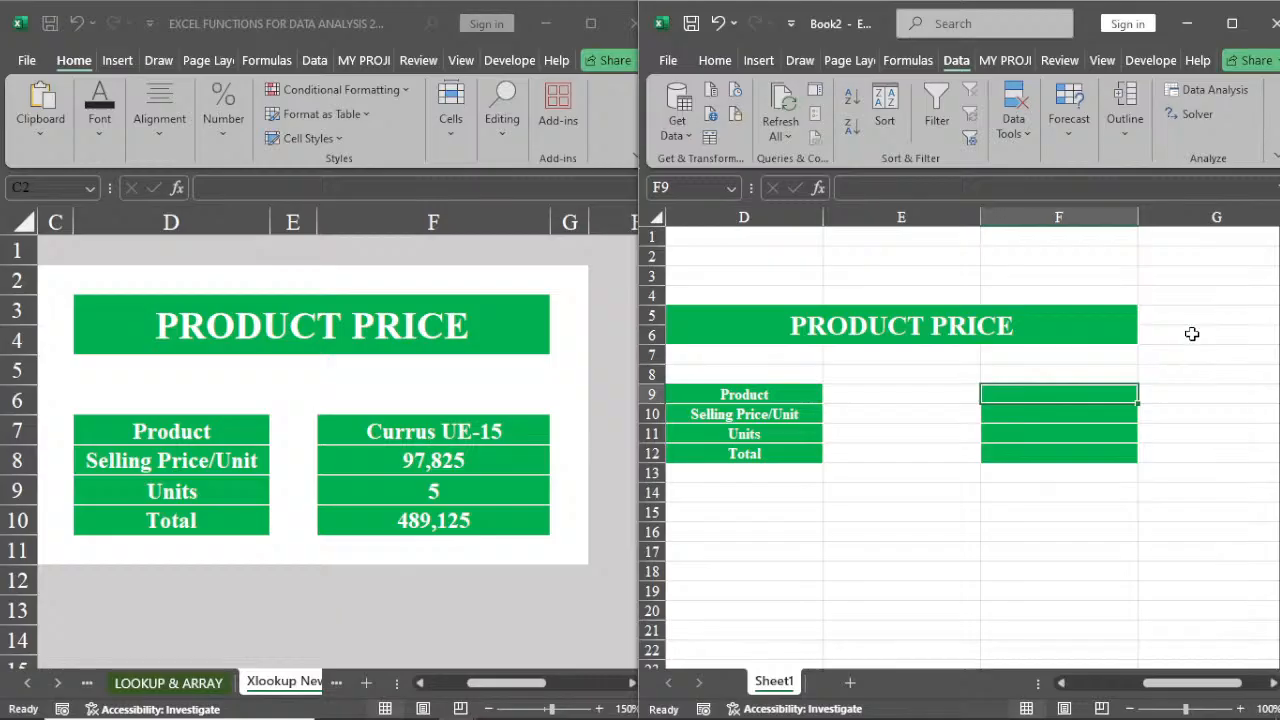
pyautogui.click(1217, 277)
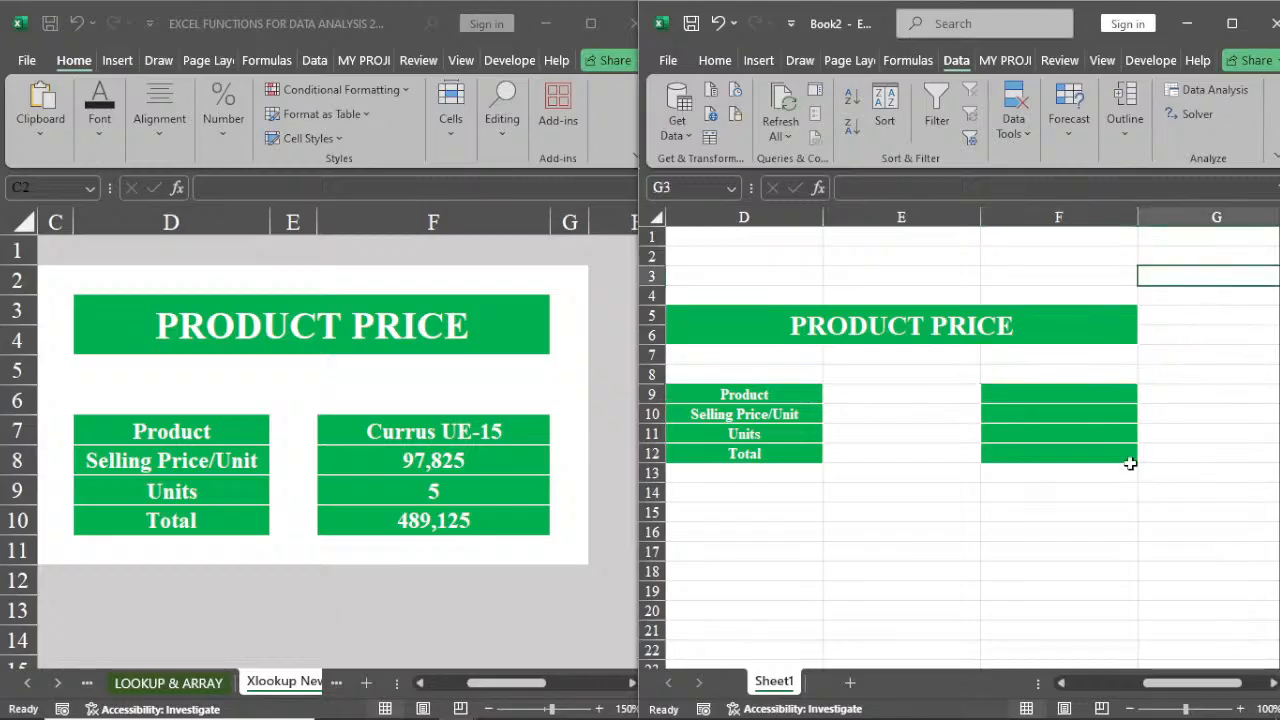
pyautogui.click(1063, 683)
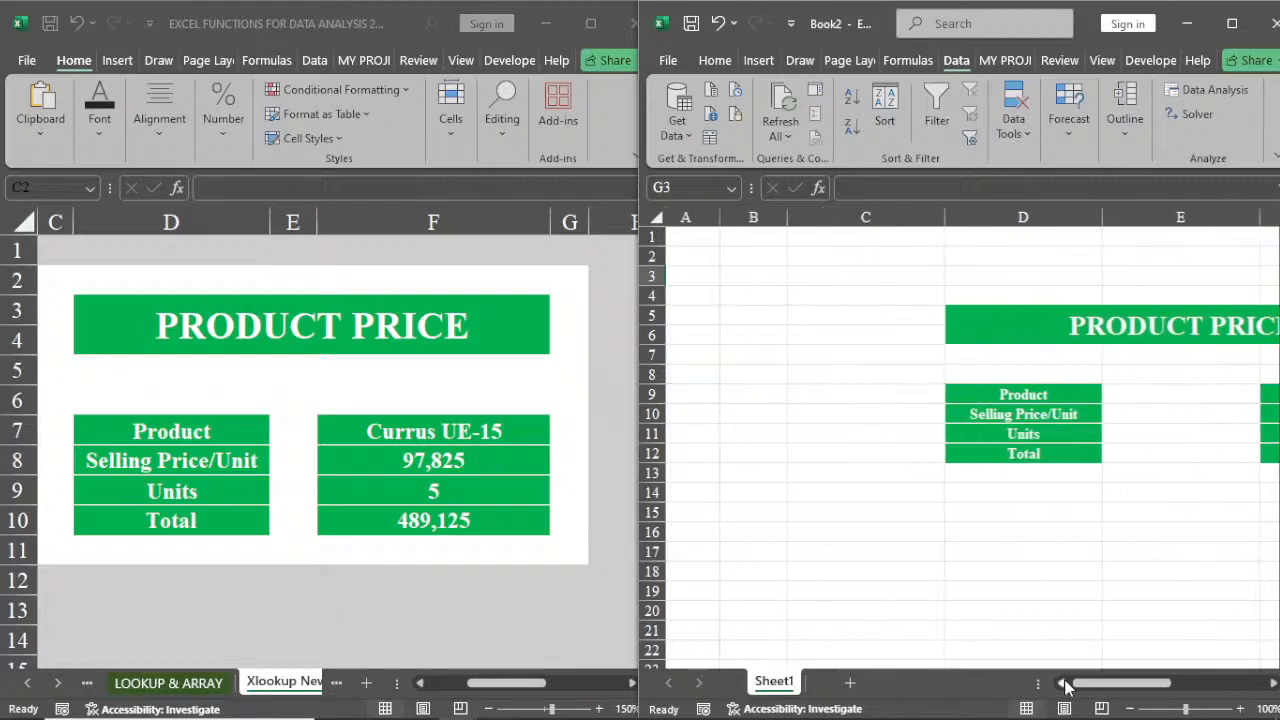
pyautogui.click(722, 306)
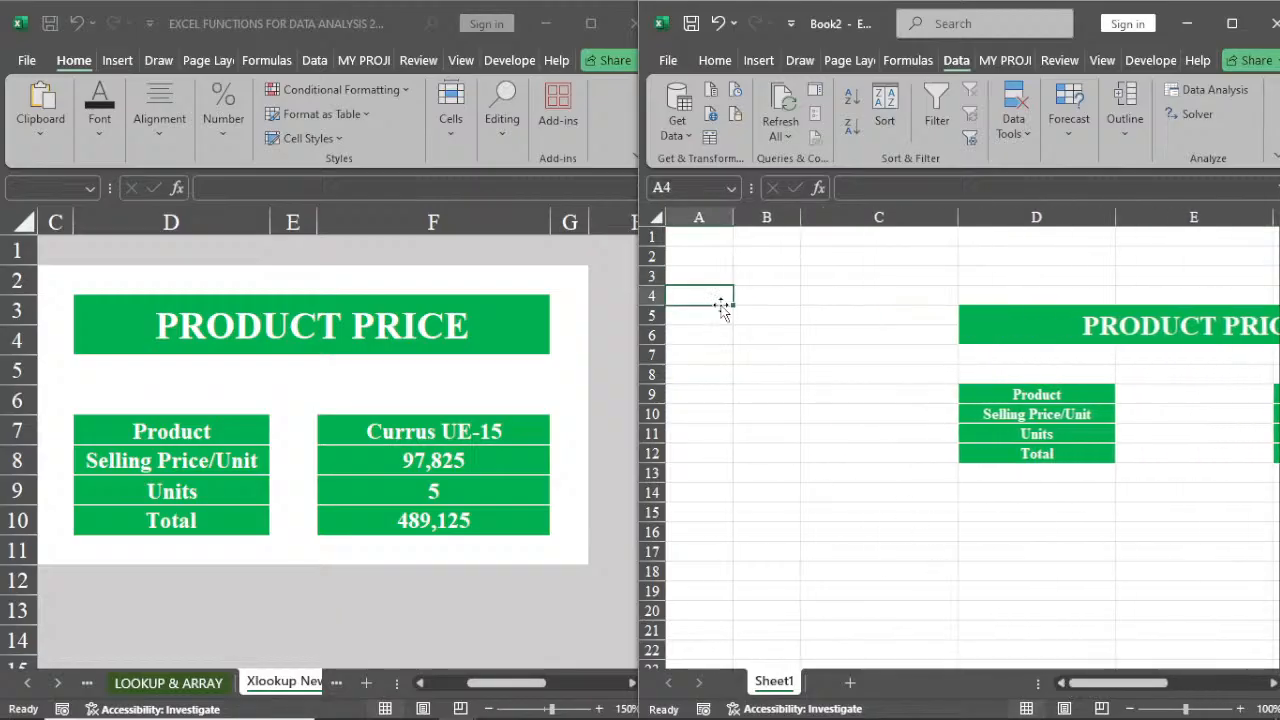
pyautogui.write('=uni')
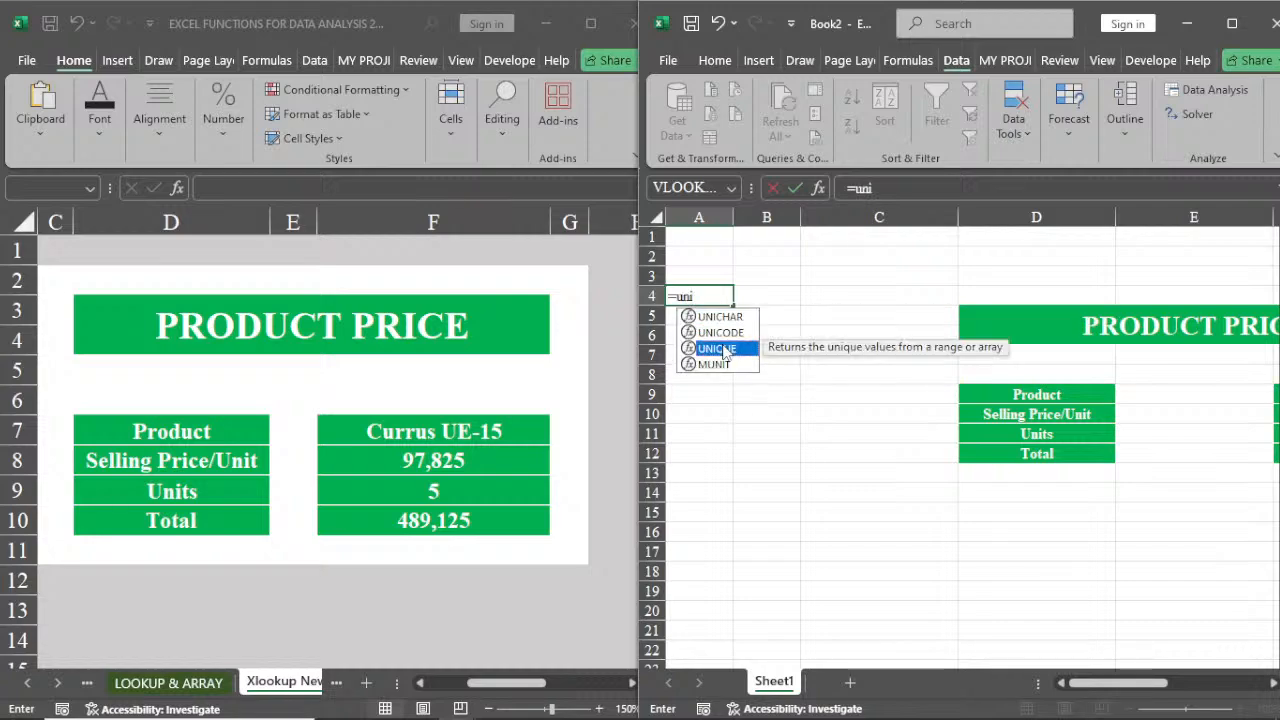
pyautogui.doubleClick(723, 346)
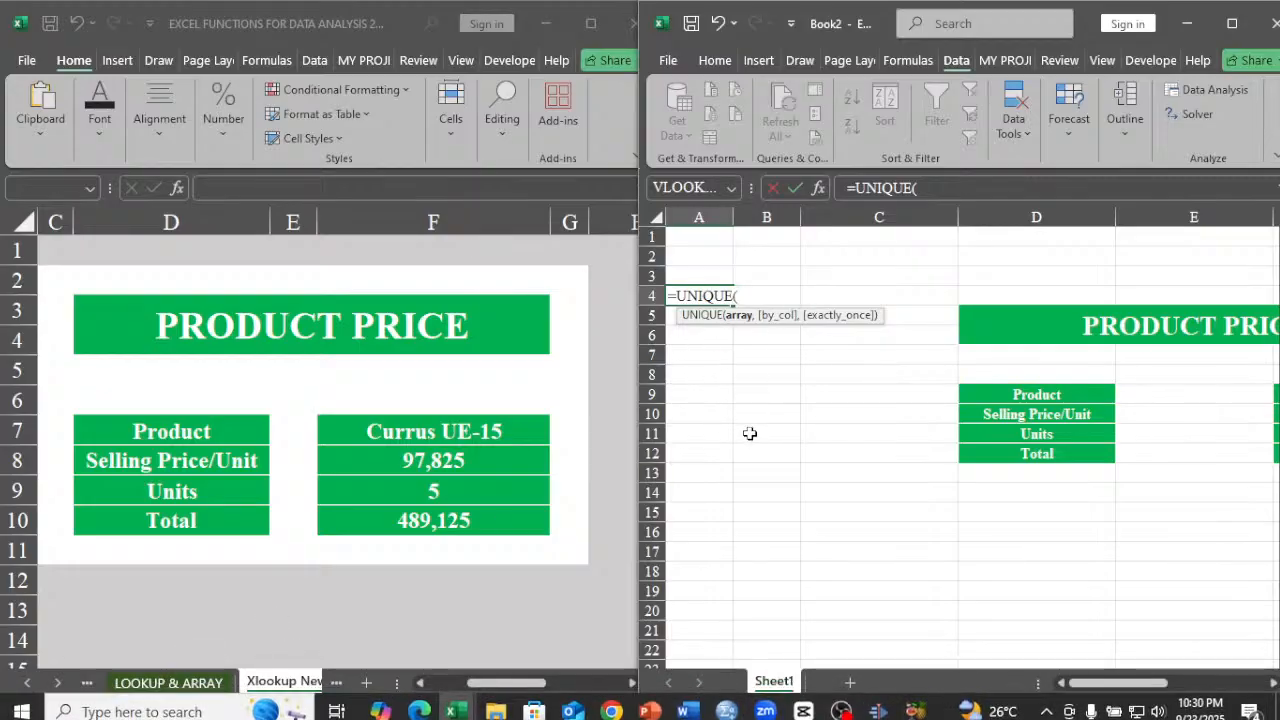
pyautogui.press('BackSpace')
pyautogui.press('Escape')
pyautogui.press('Escape')
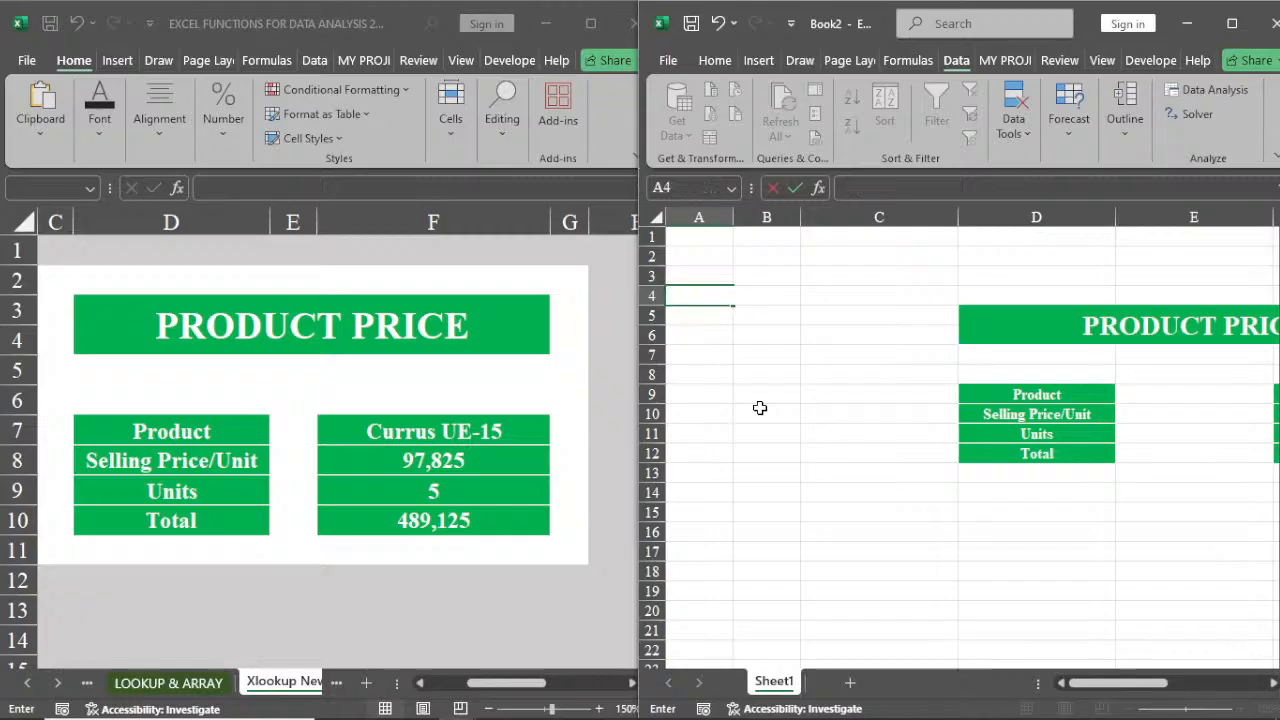
# In A4 of the new workbook, enter a UNIQUE formula over the source sheet's Product column from I7 to I5562
pyautogui.click(148, 688)
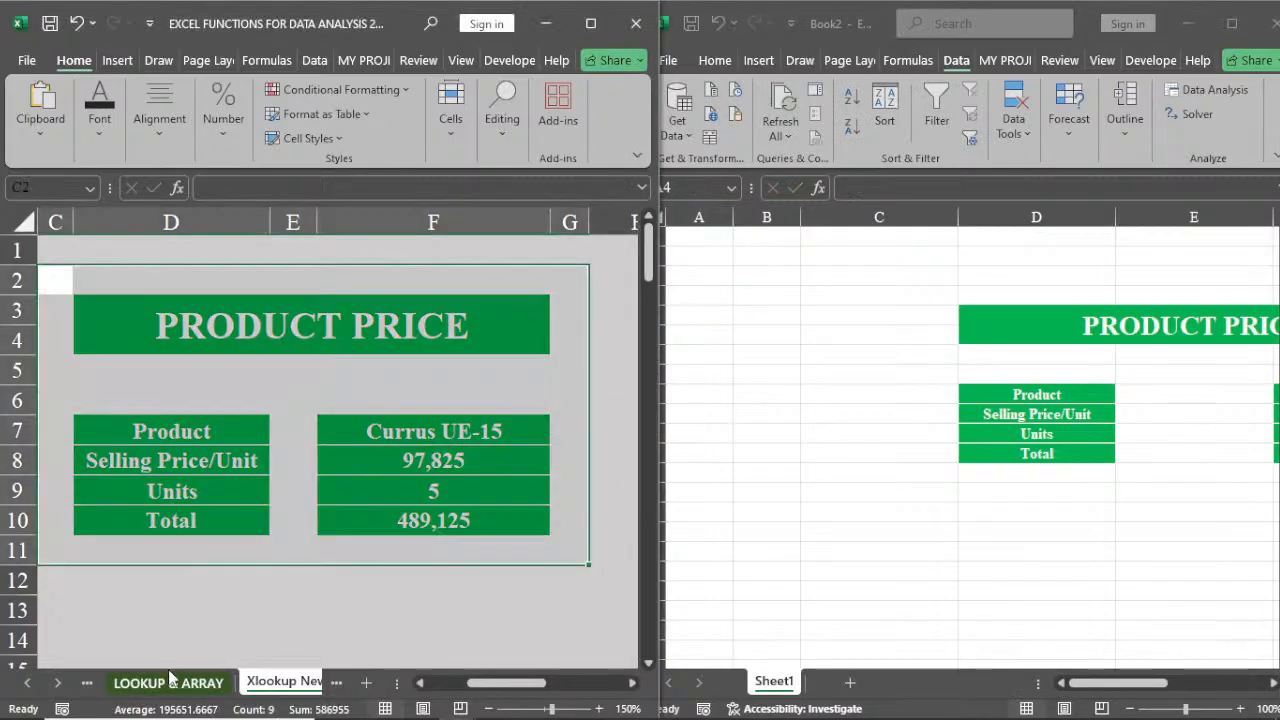
pyautogui.click(165, 684)
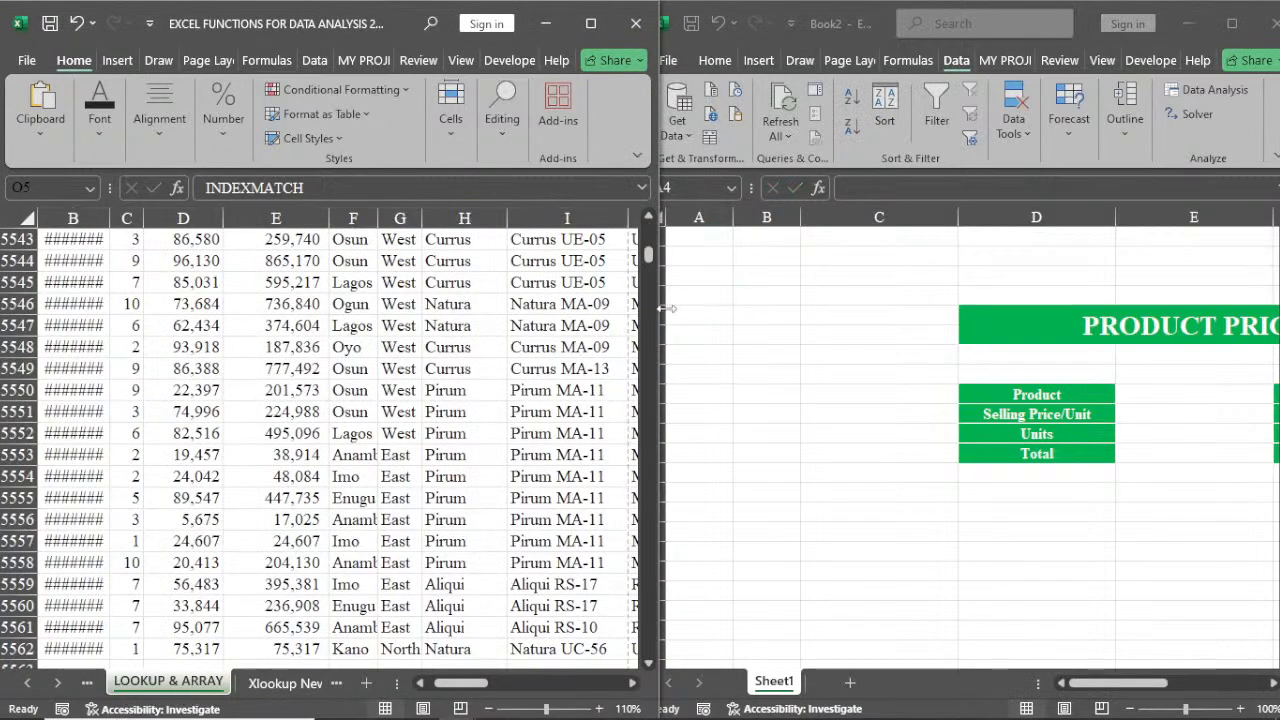
pyautogui.moveTo(646, 264); pyautogui.dragTo(647, 228)
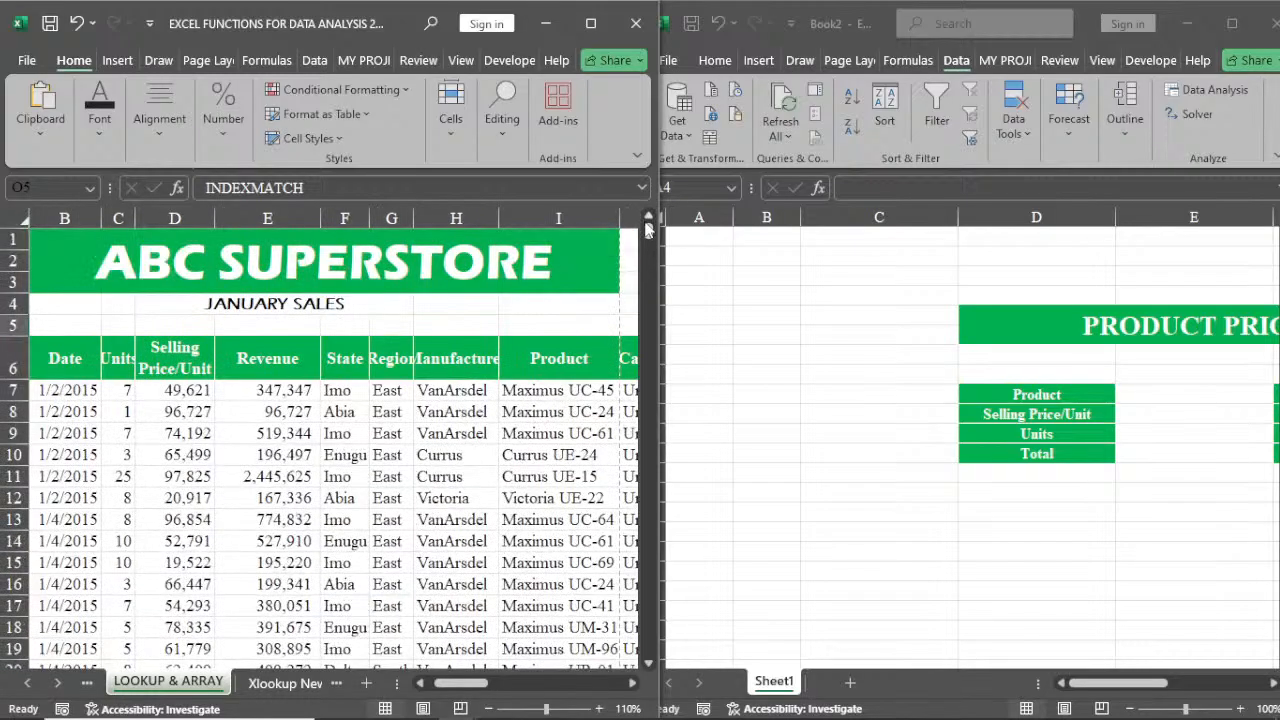
pyautogui.click(693, 291)
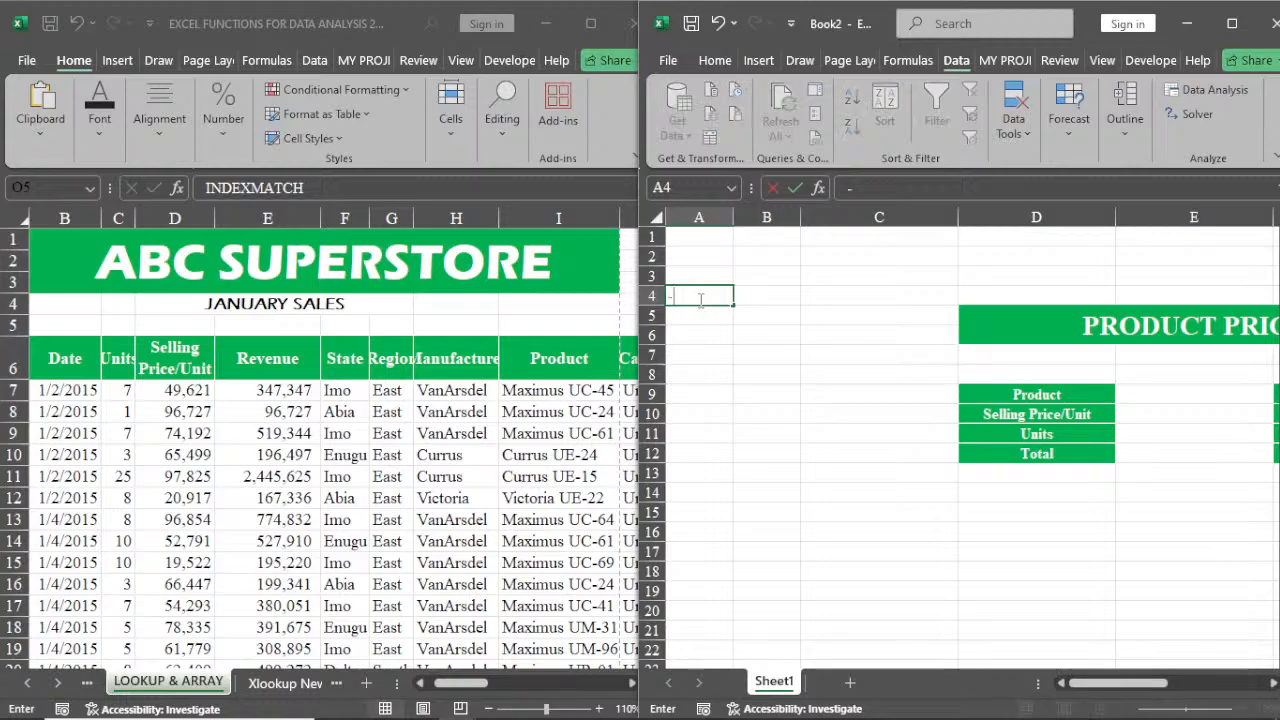
pyautogui.write('=un')
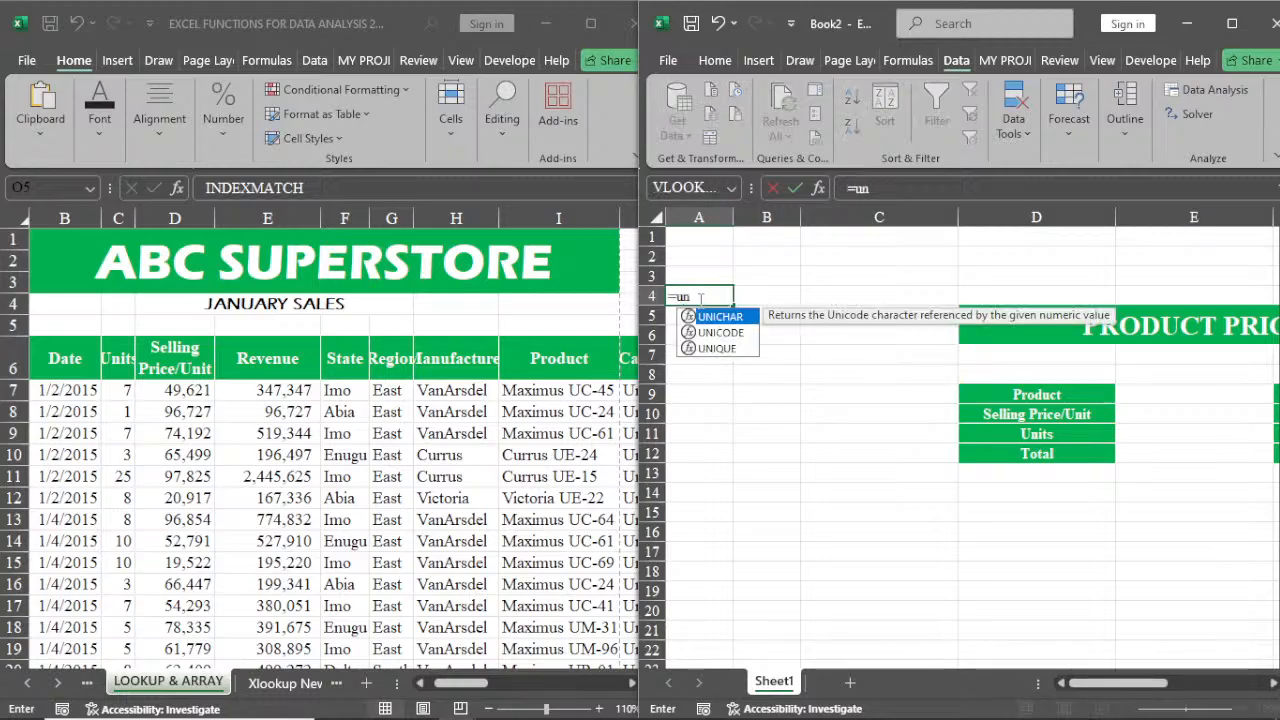
pyautogui.doubleClick(718, 348)
pyautogui.click(551, 390)
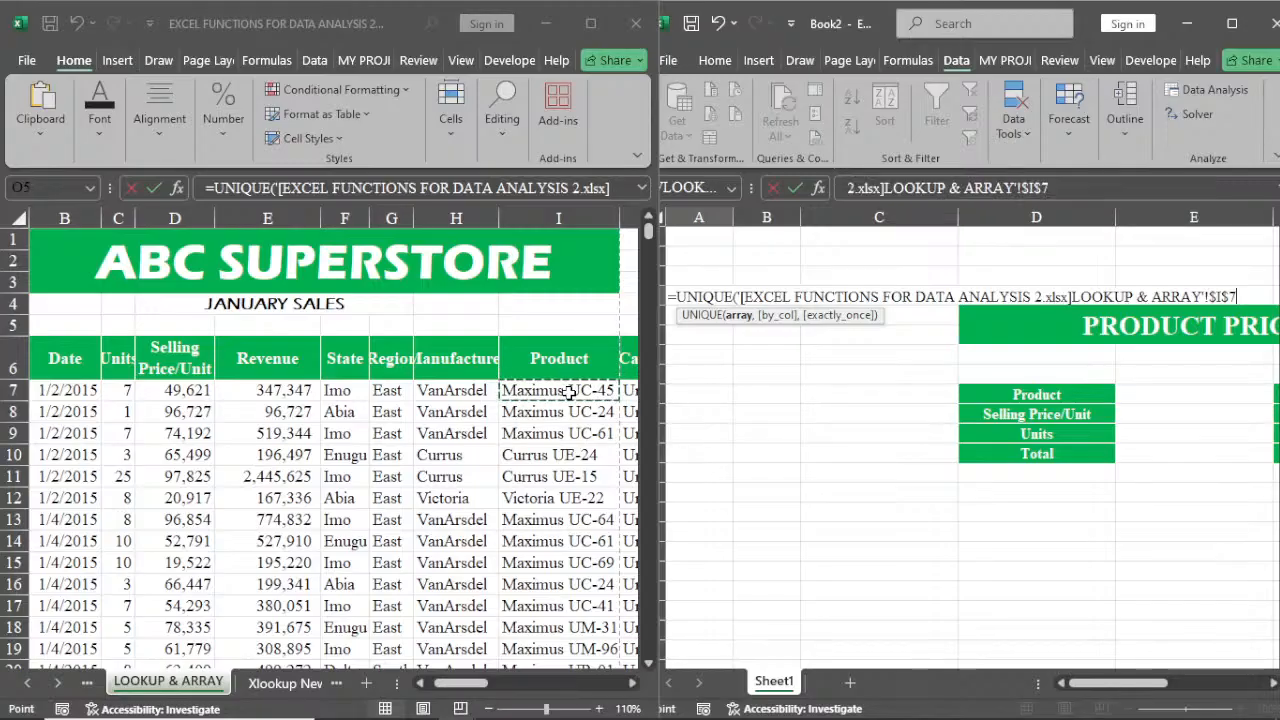
pyautogui.hotkey('ctrl', 'shift', 'Down')
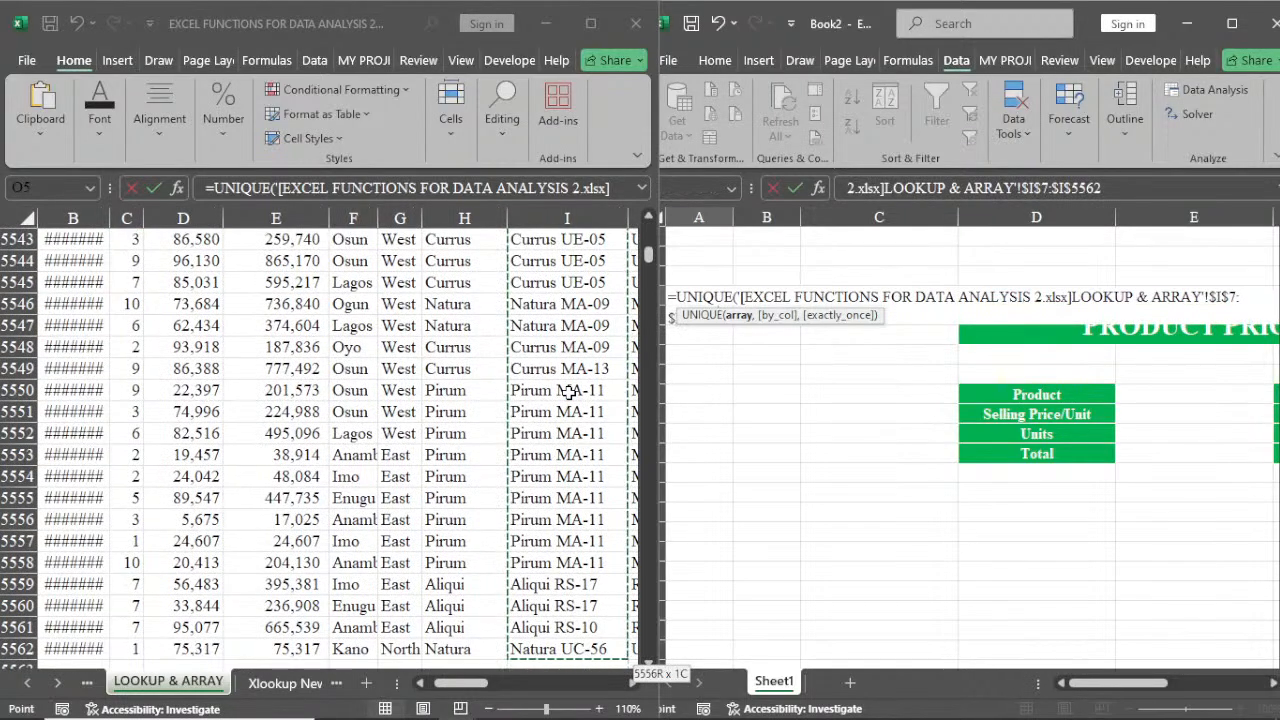
pyautogui.press('Return')
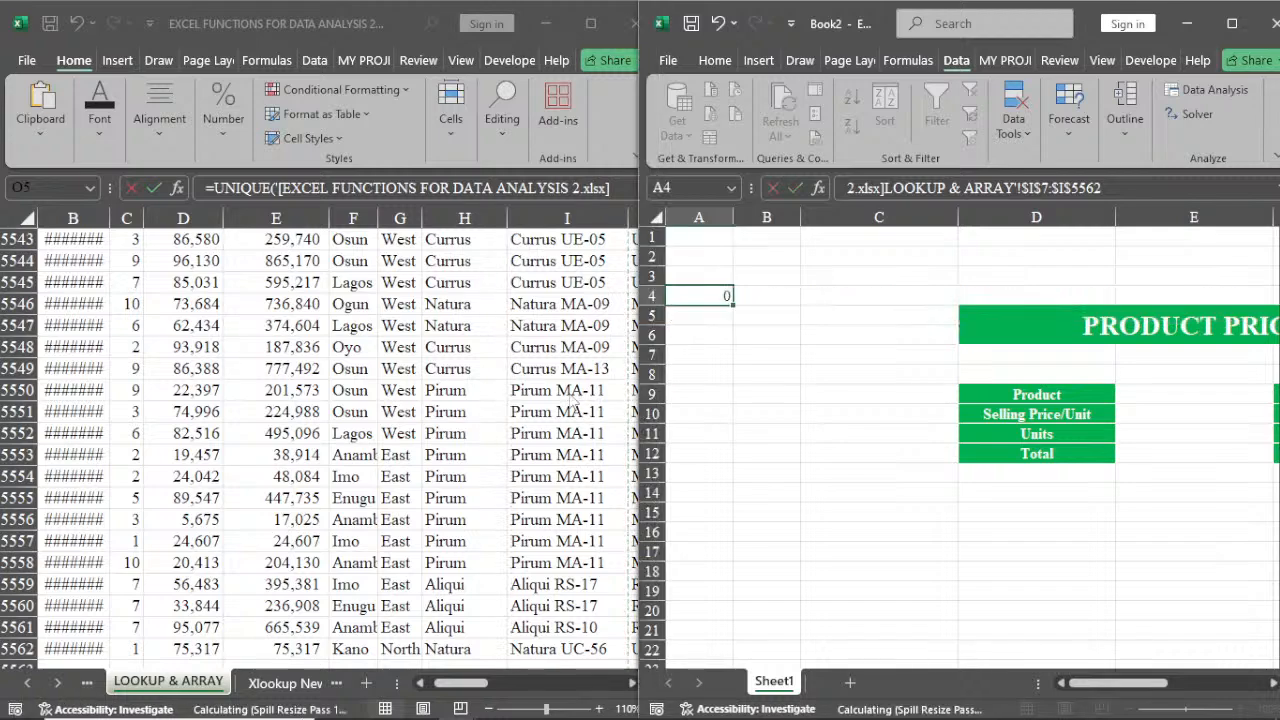
# Autofit column A and replace the spilled product list in A4:A102 with pasted values
pyautogui.doubleClick(733, 212)
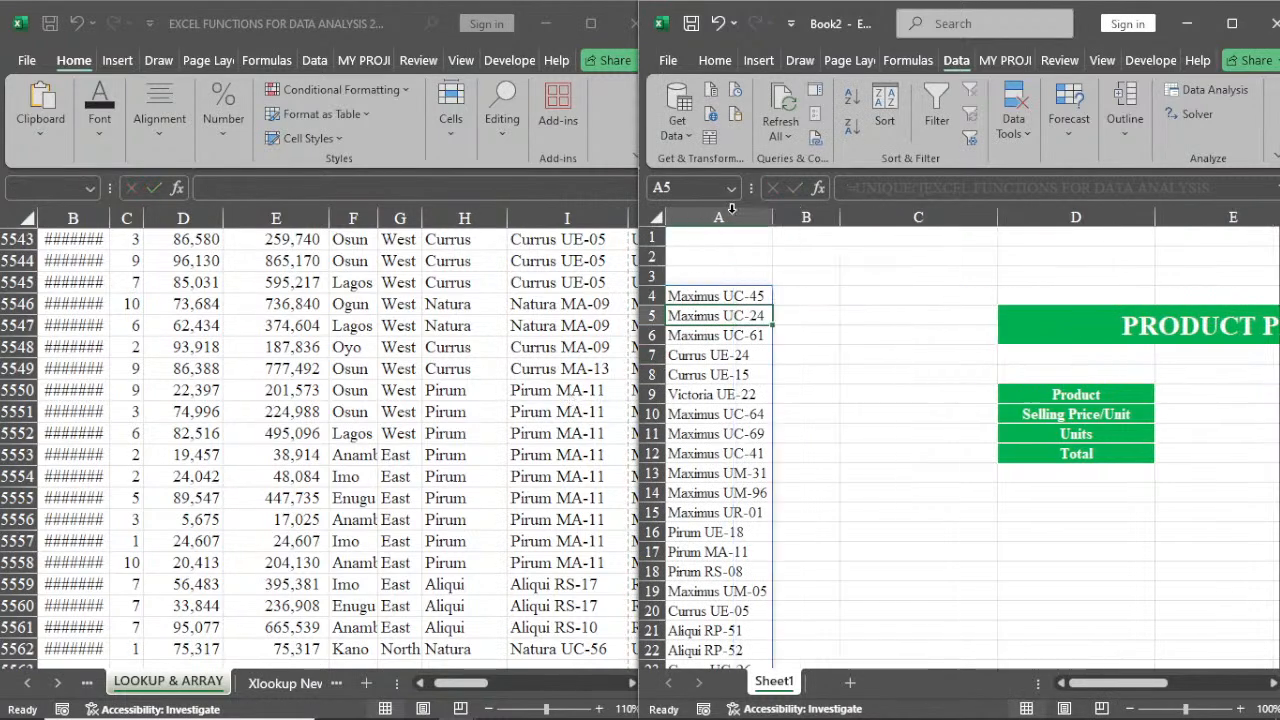
pyautogui.click(719, 292)
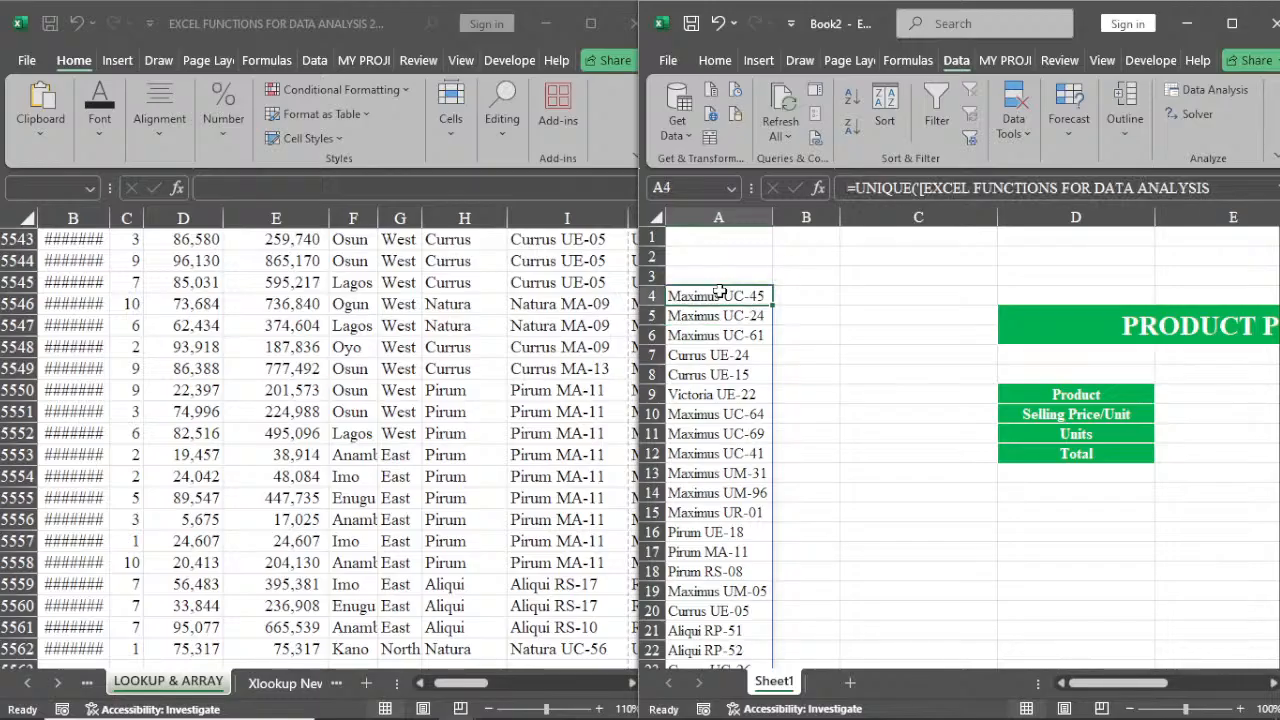
pyautogui.hotkey('ctrl', 'shift', 'Down')
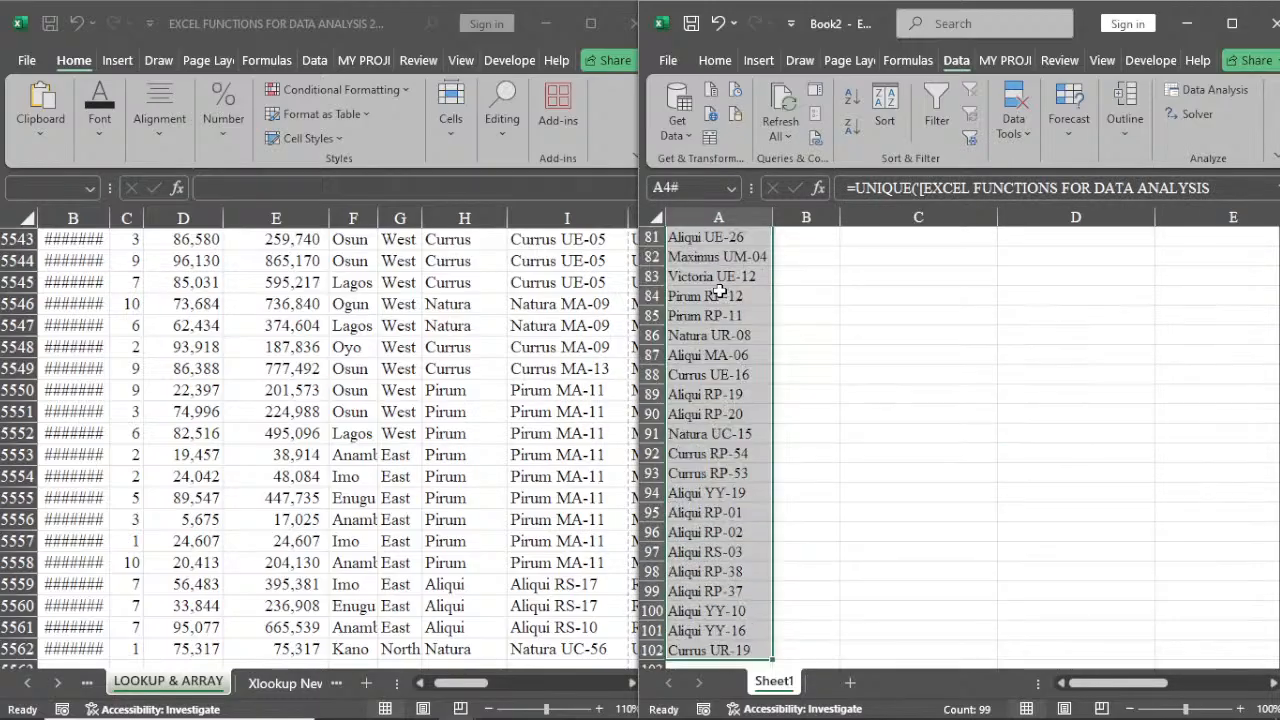
pyautogui.rightClick(719, 292)
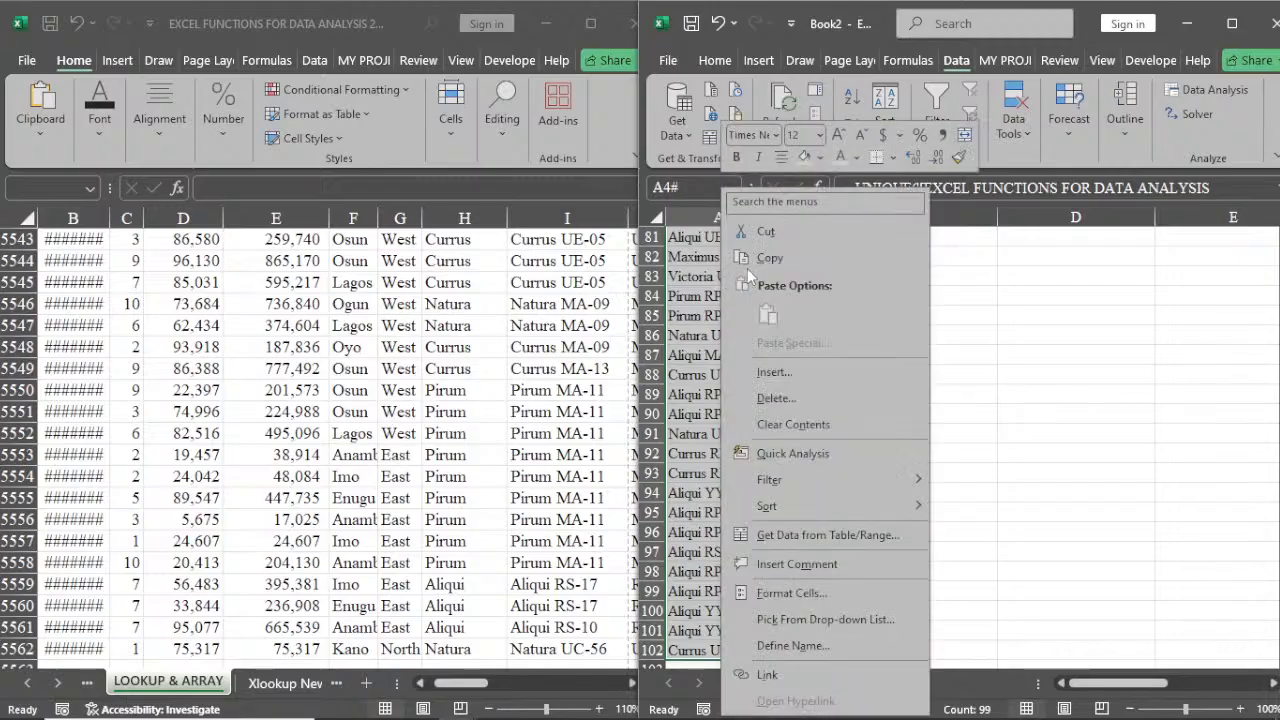
pyautogui.click(747, 258)
pyautogui.scroll(20, 714, 205)
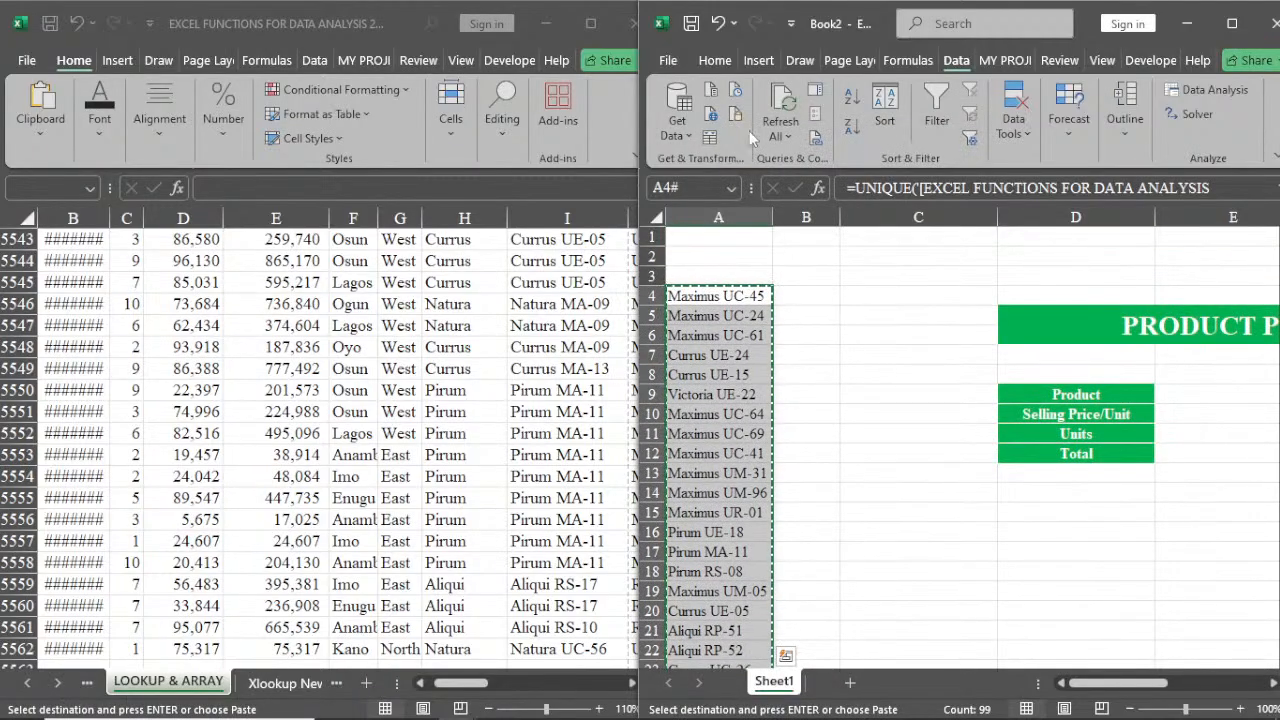
pyautogui.click(727, 62)
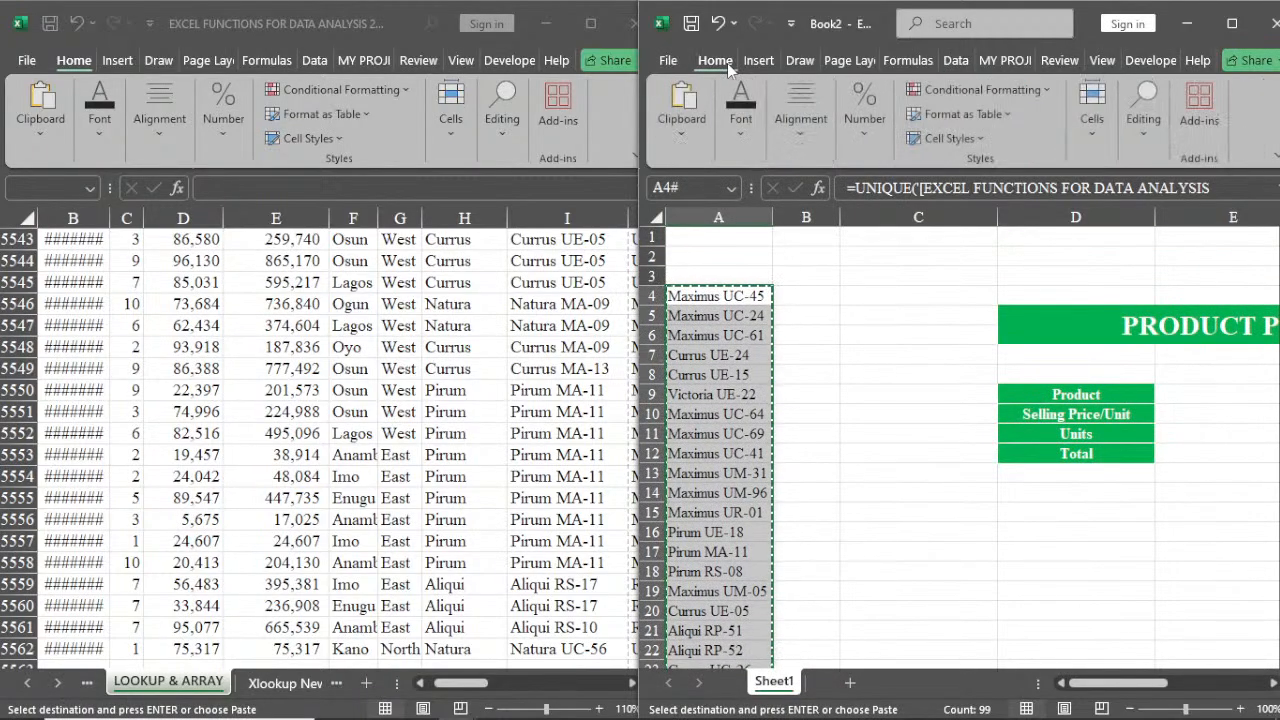
pyautogui.click(682, 110)
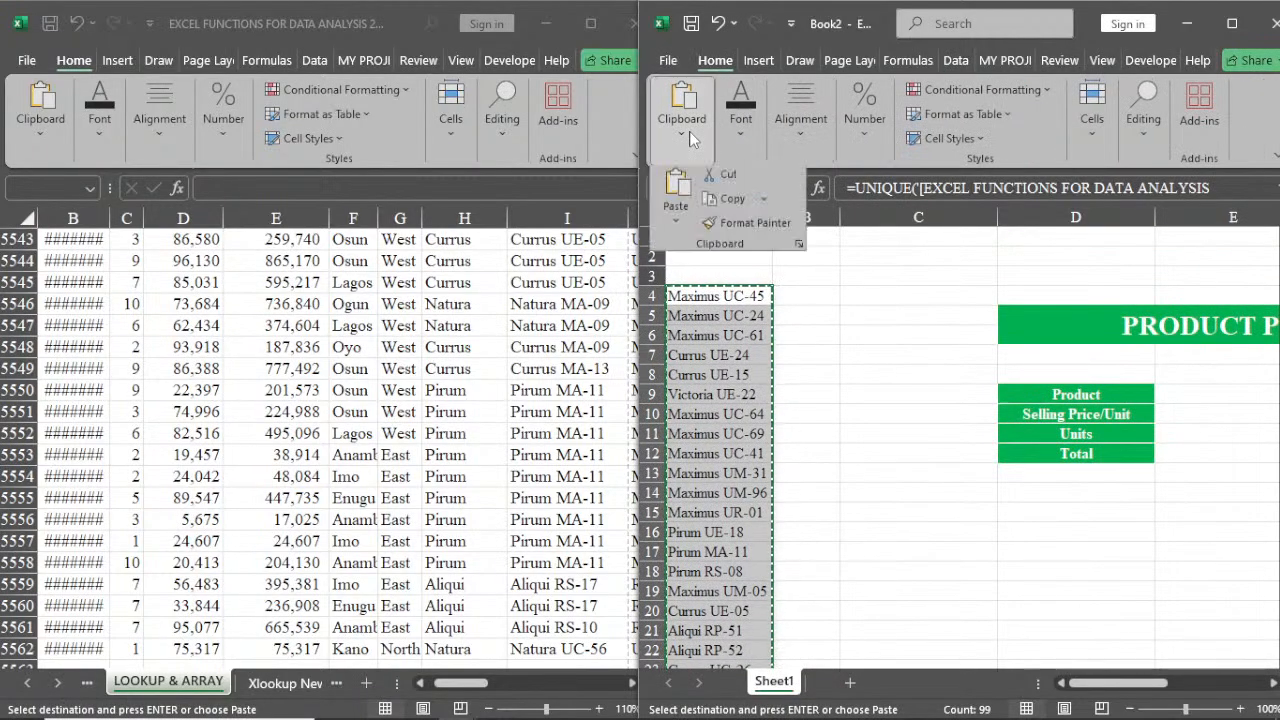
pyautogui.click(676, 218)
pyautogui.click(672, 366)
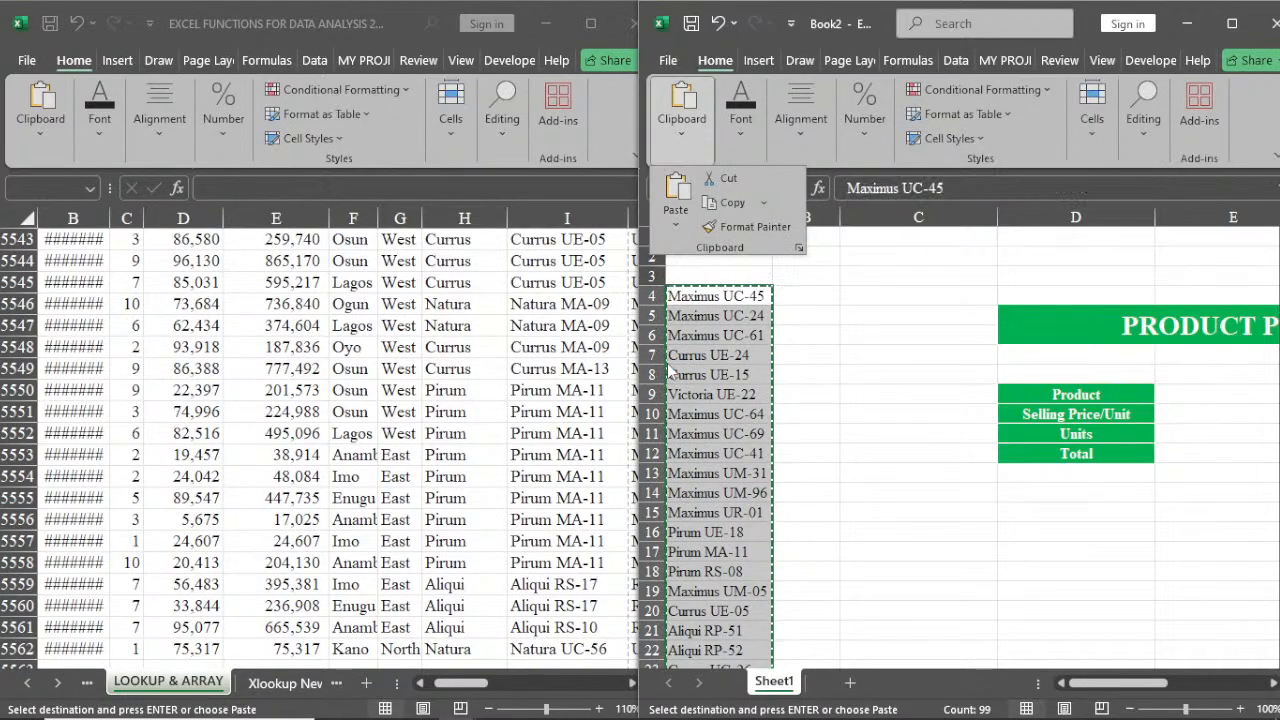
pyautogui.click(731, 296)
pyautogui.write("'")
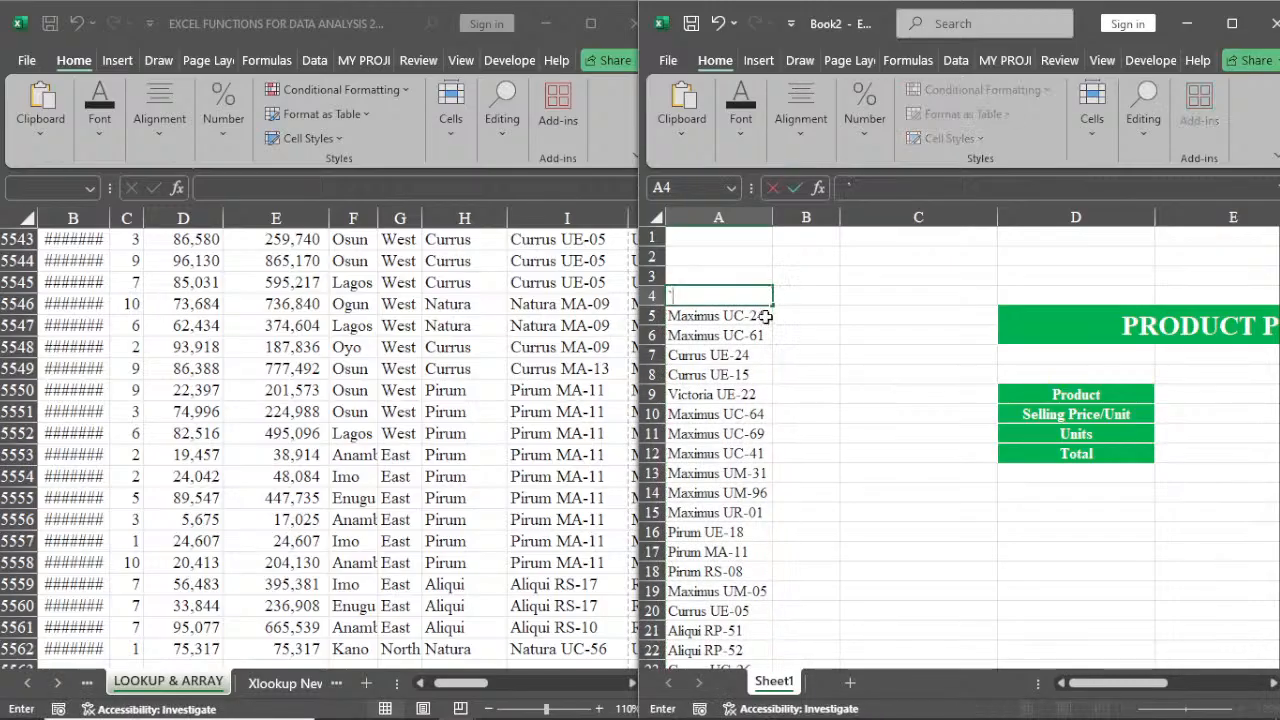
pyautogui.press('Escape')
pyautogui.click(830, 376)
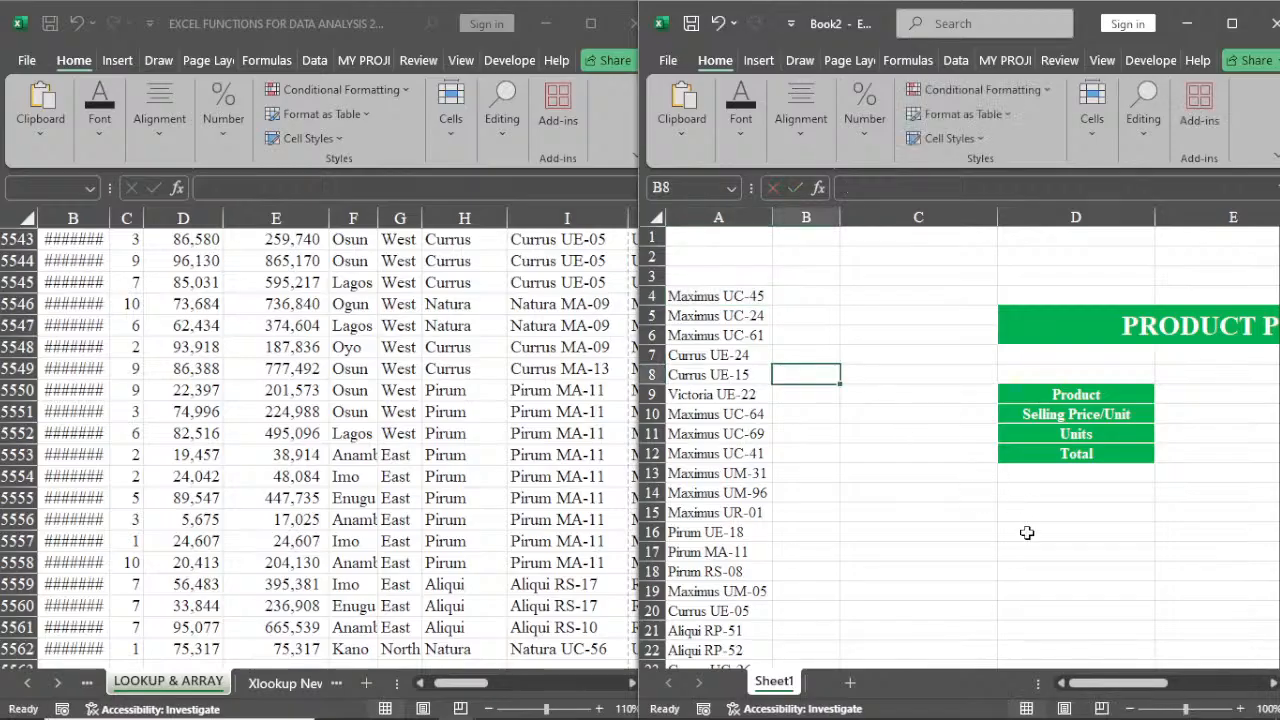
# Narrow column E between the labels and the value cells of the Product Price block
pyautogui.click(1274, 684)
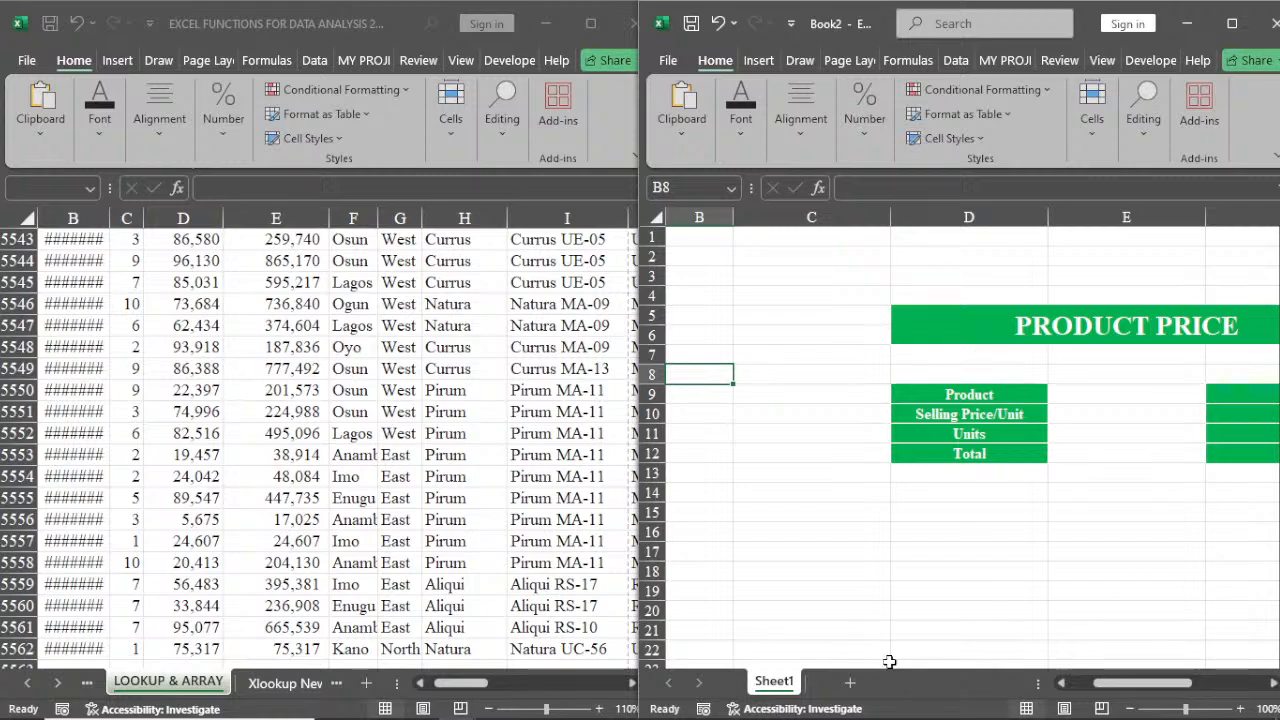
pyautogui.click(1241, 396)
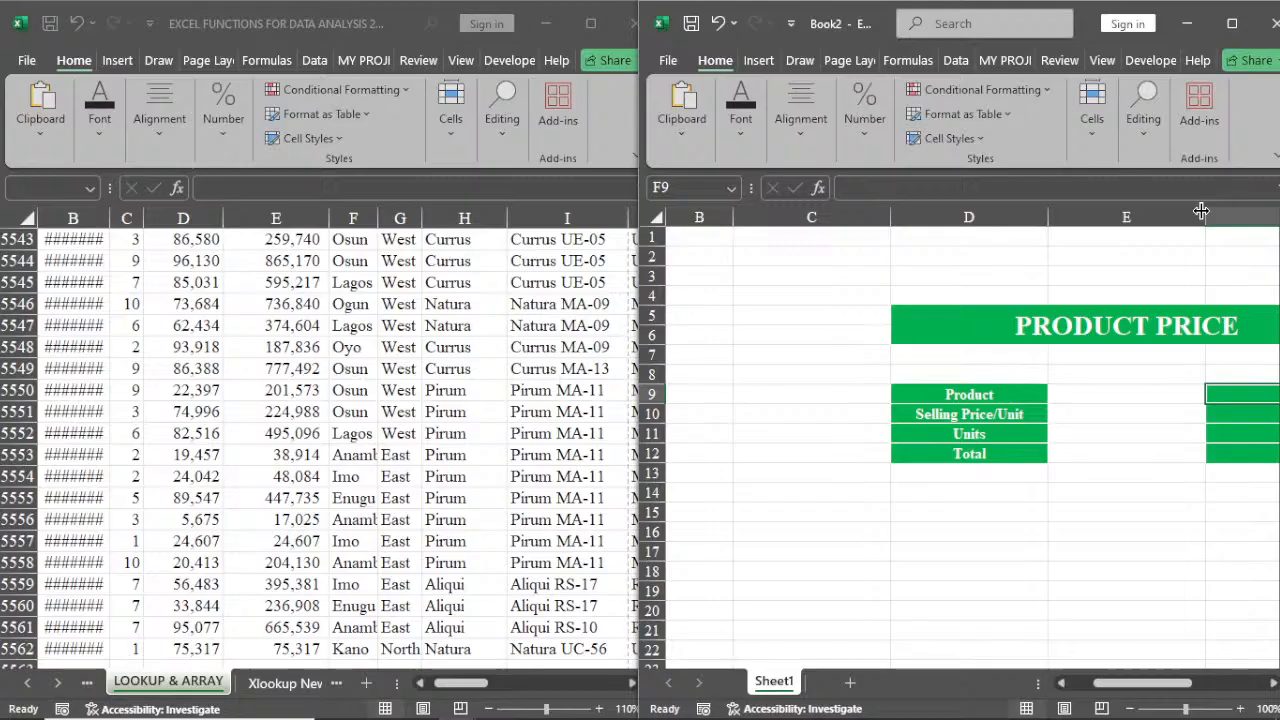
pyautogui.moveTo(1205, 216); pyautogui.dragTo(1098, 220)
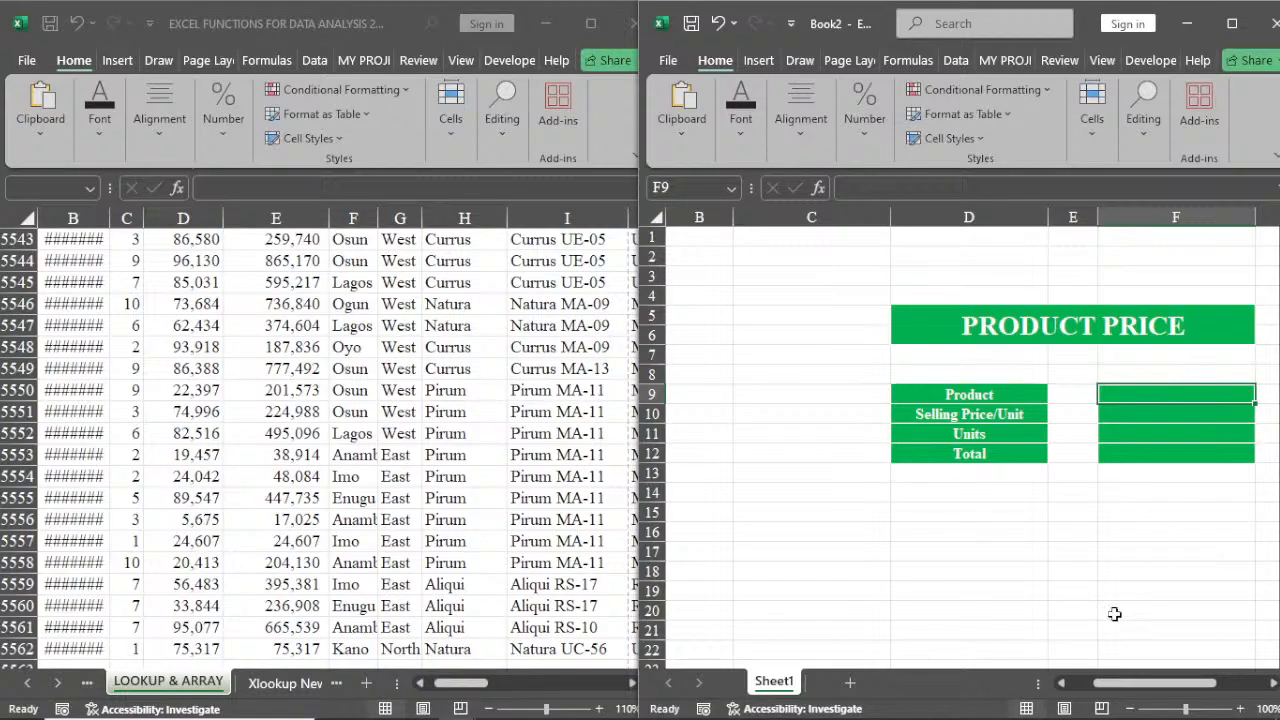
# Restore a list data validation on product cell F9 using the product list in A4:A102 as its source
pyautogui.click(1062, 686)
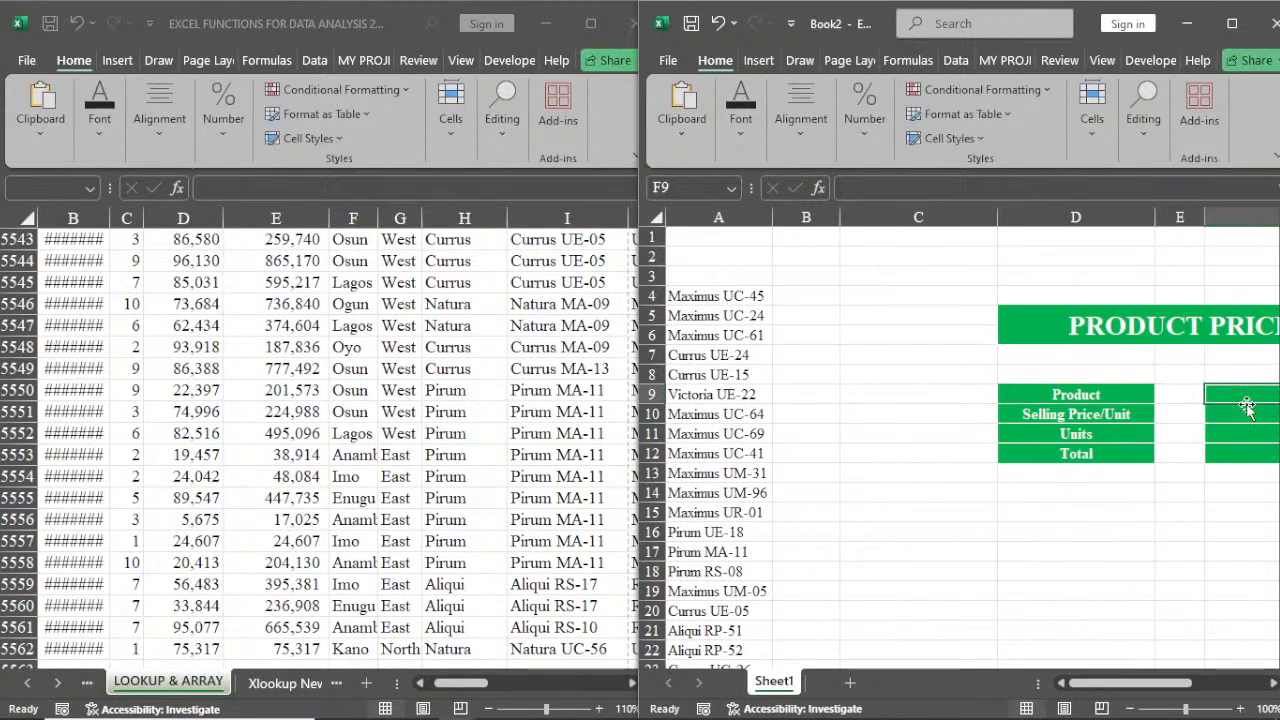
pyautogui.click(956, 60)
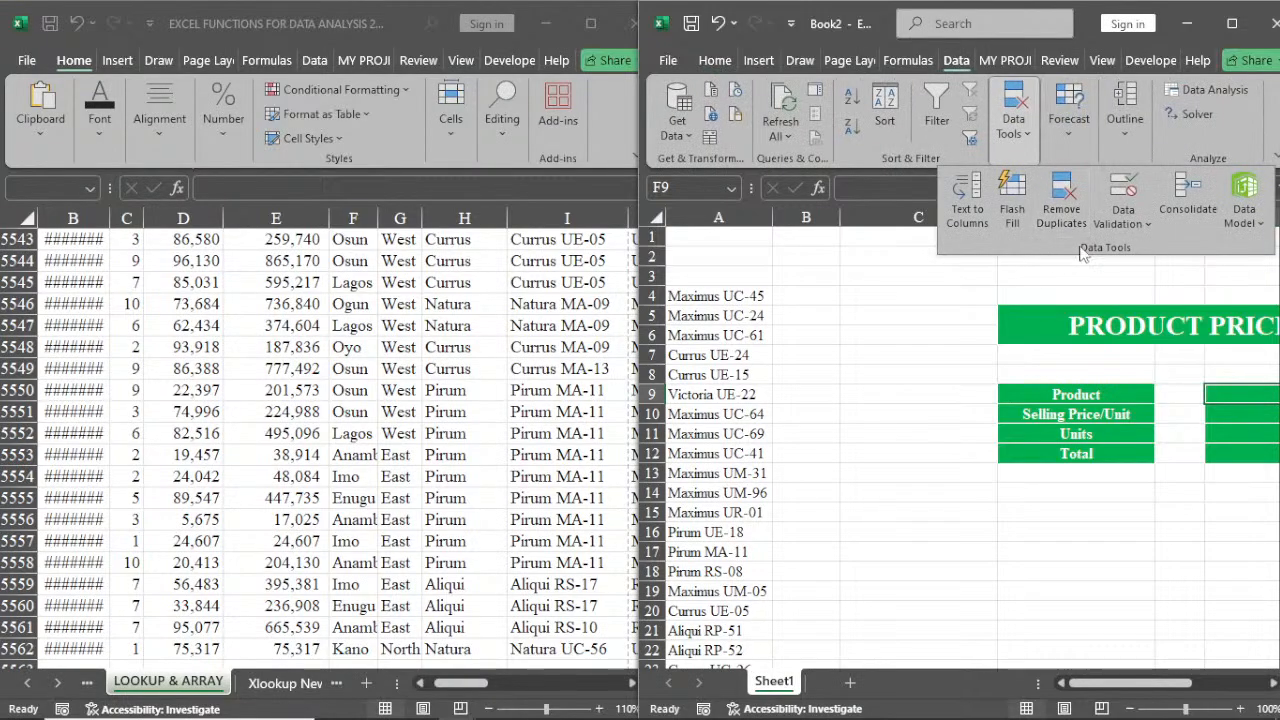
pyautogui.click(1124, 186)
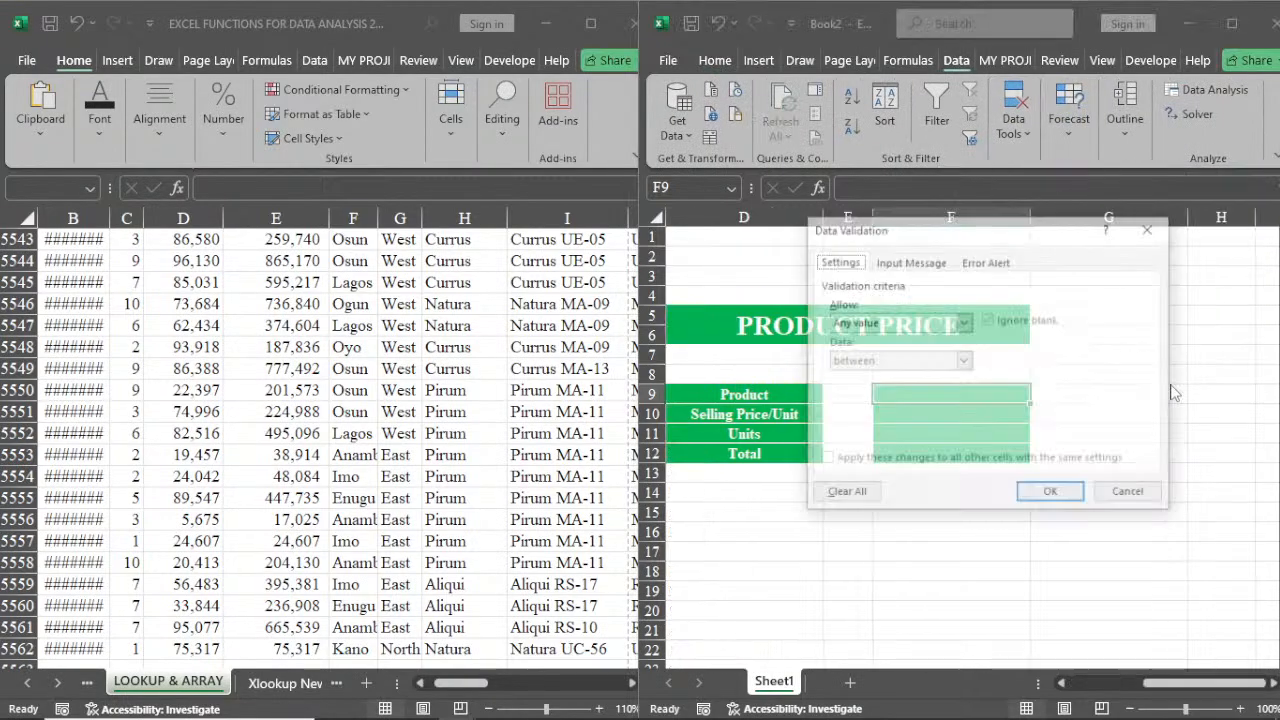
pyautogui.click(964, 322)
pyautogui.click(898, 378)
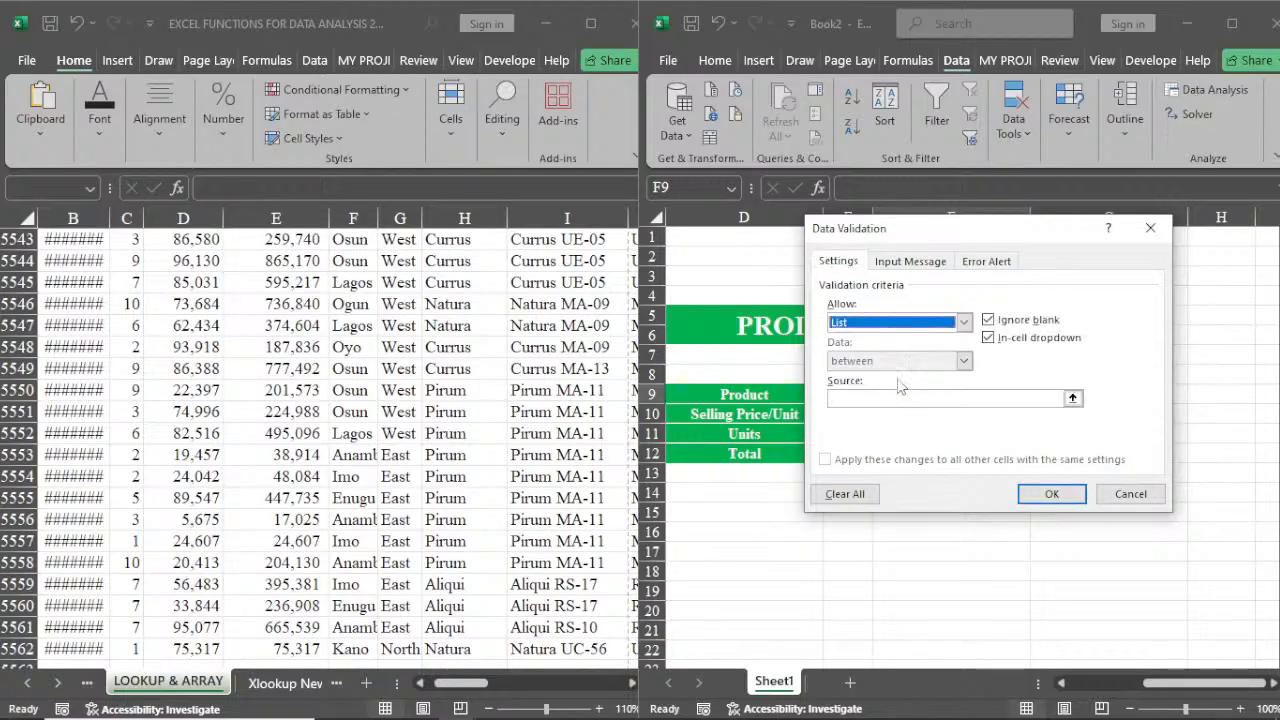
pyautogui.click(874, 398)
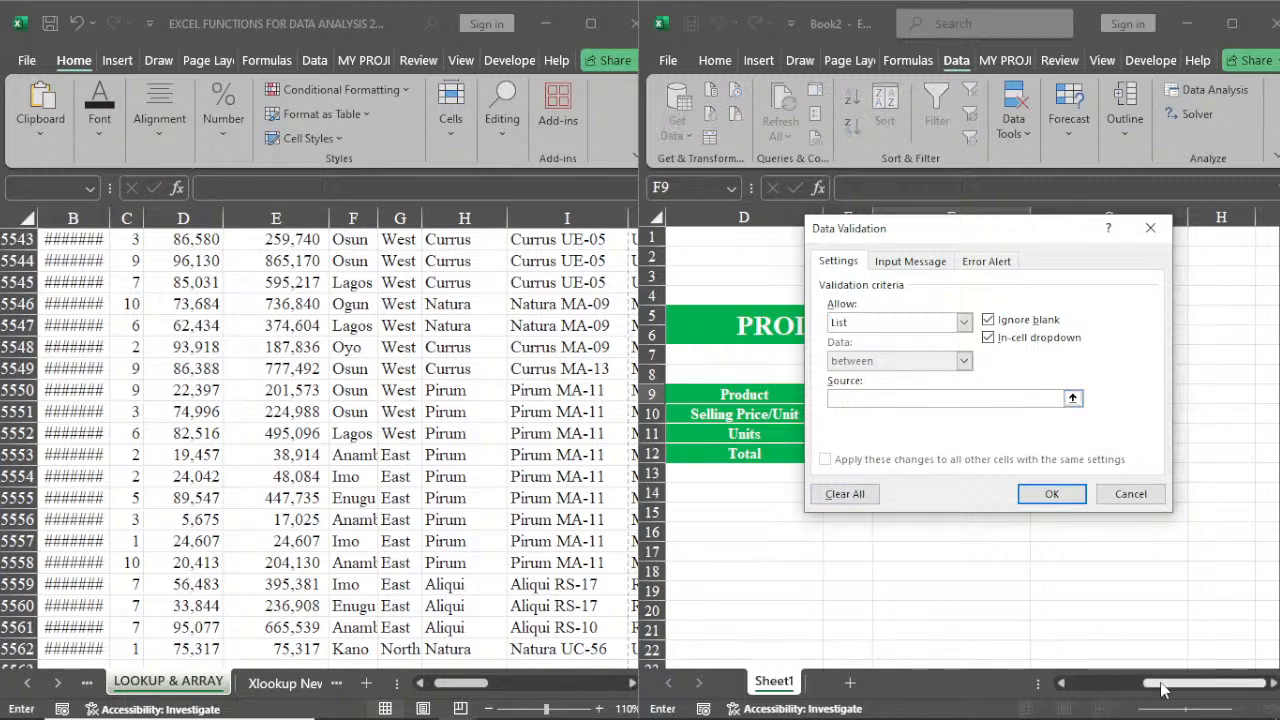
pyautogui.moveTo(1155, 684); pyautogui.dragTo(1085, 690)
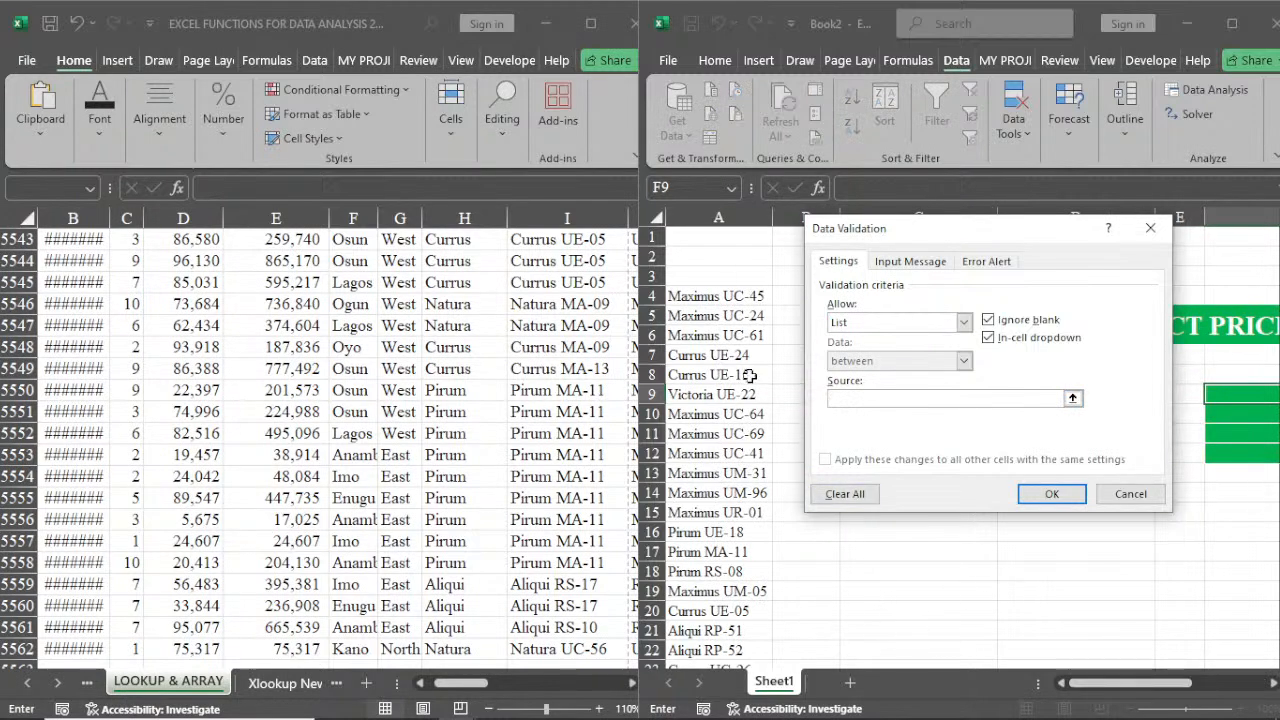
pyautogui.click(726, 299)
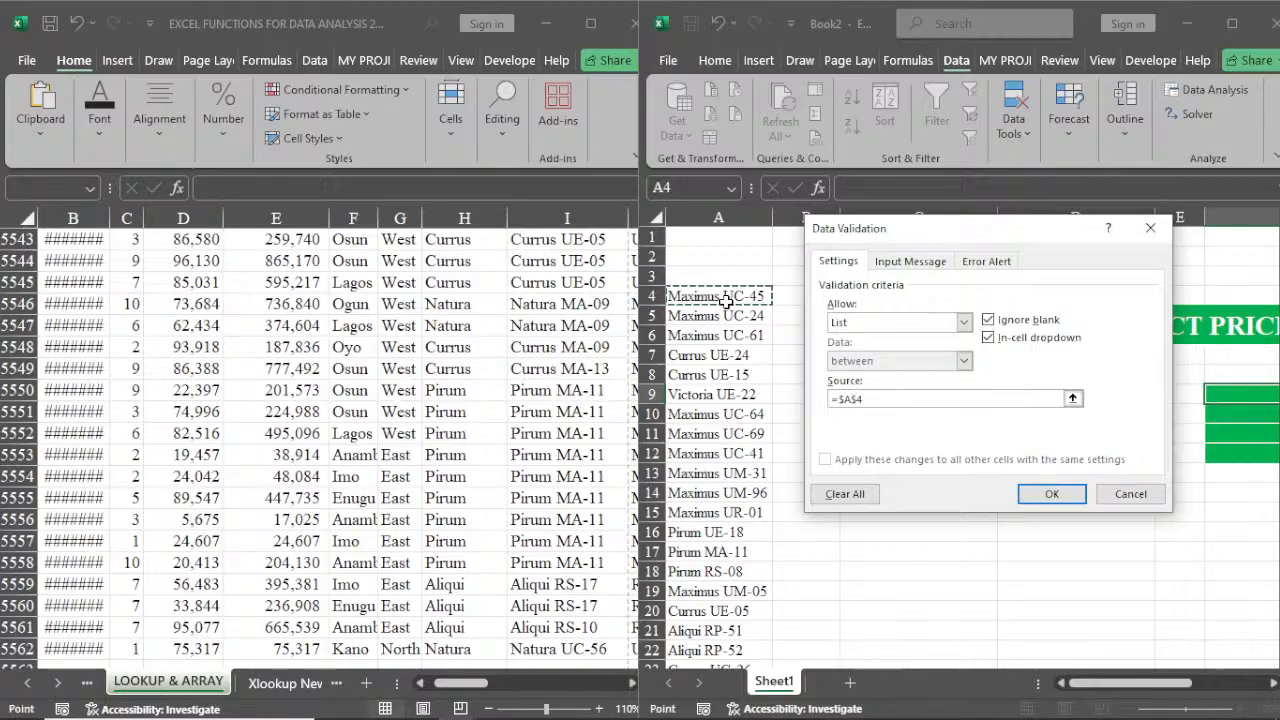
pyautogui.hotkey('ctrl', 'shift', 'Down')
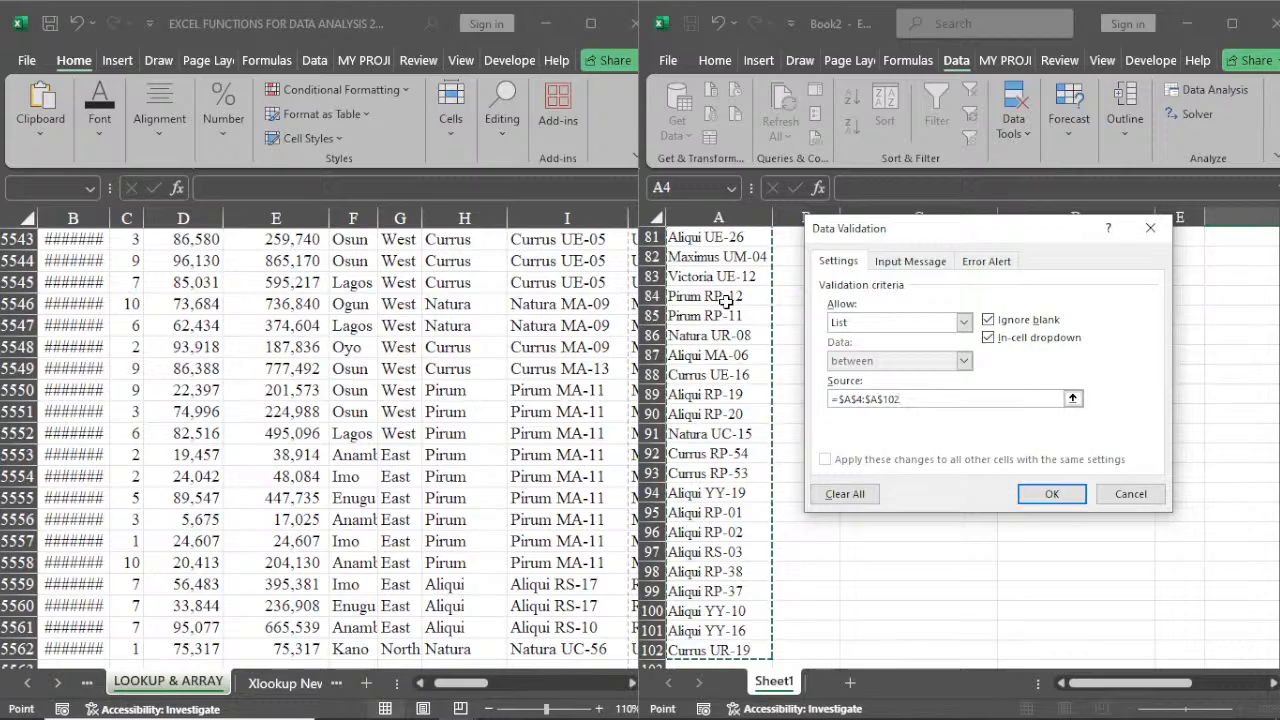
pyautogui.click(1051, 493)
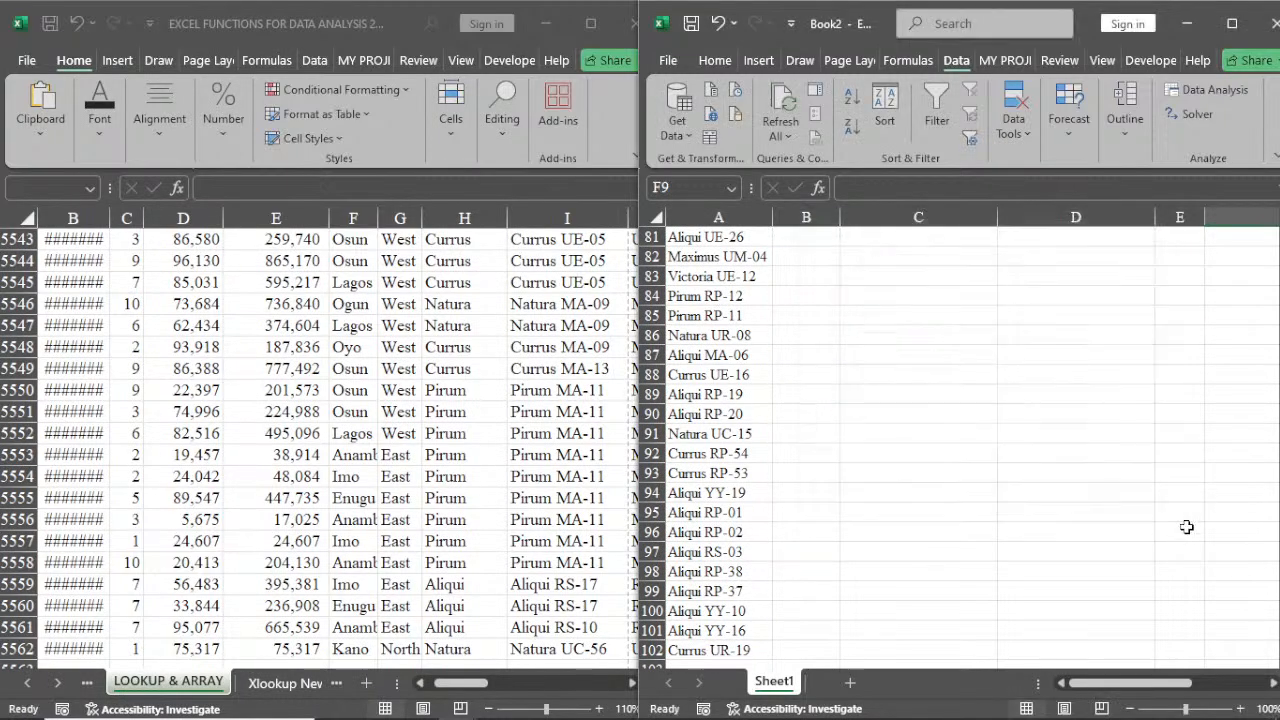
# Open F9's dropdown to check the product entries it offers, then close it
pyautogui.moveTo(1139, 687); pyautogui.dragTo(1204, 684)
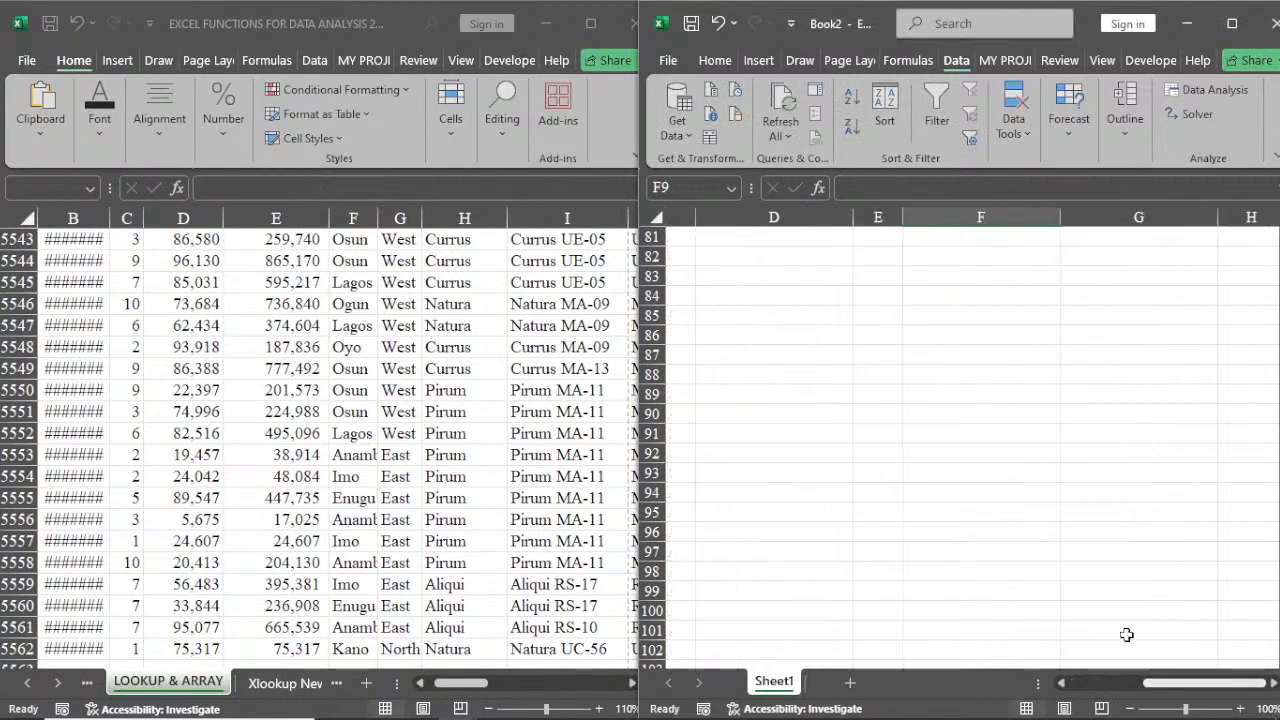
pyautogui.scroll(5, 1033, 518)
pyautogui.scroll(20, 1033, 518)
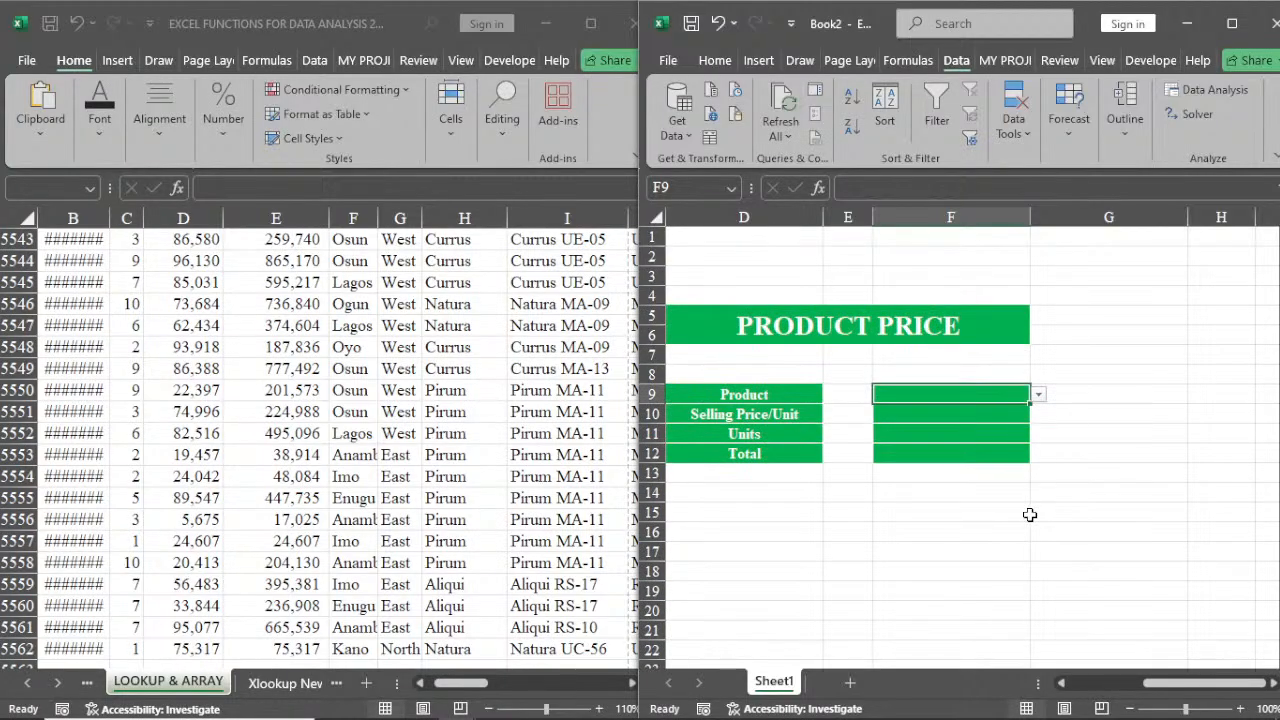
pyautogui.click(1039, 395)
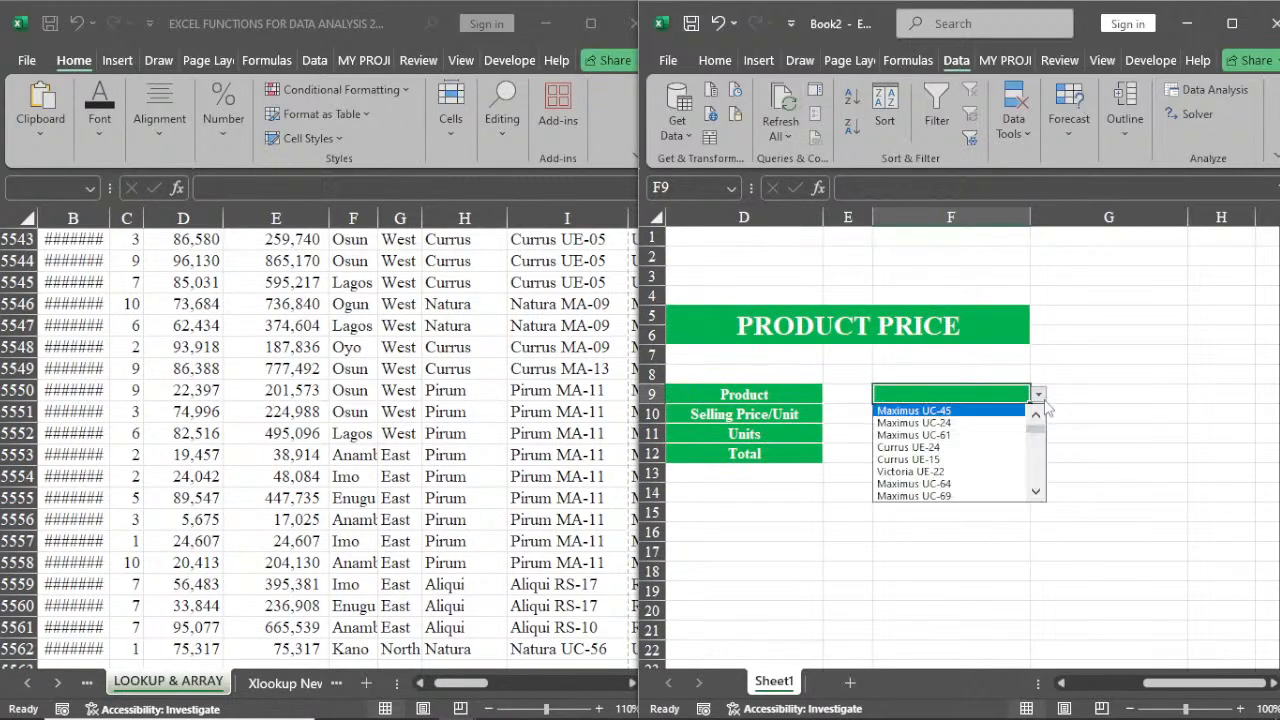
pyautogui.press('Escape')
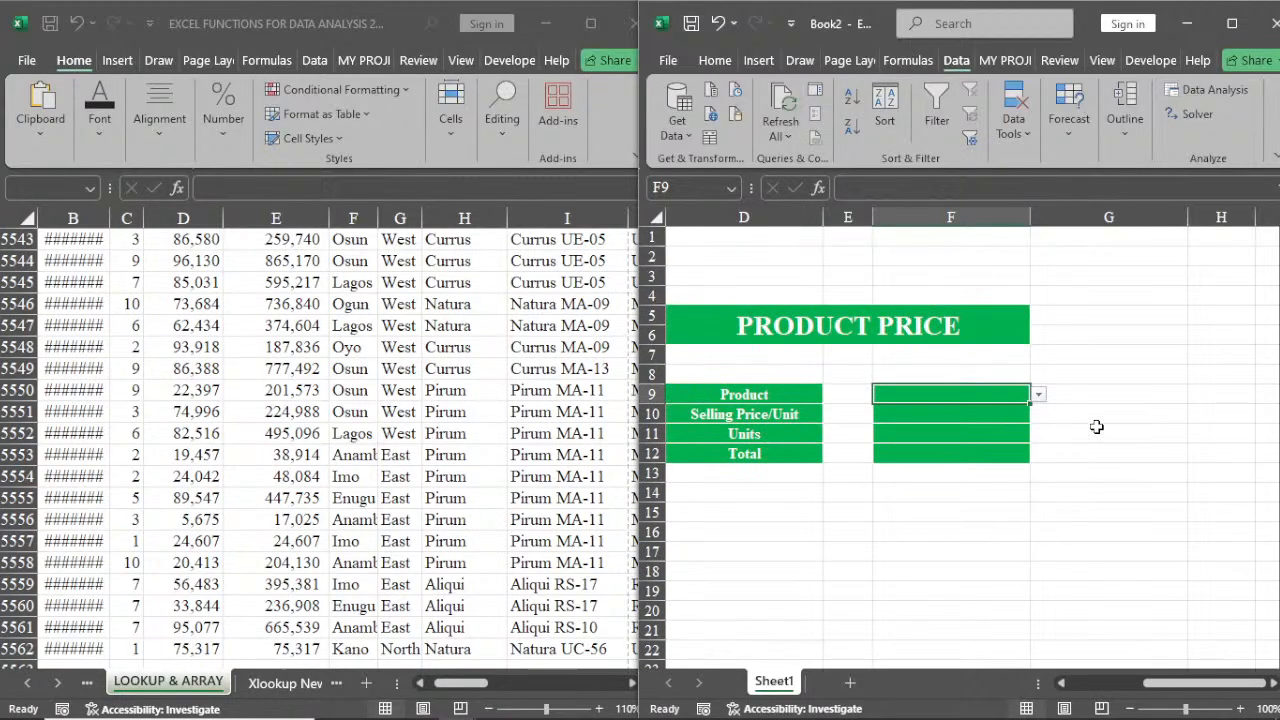
# In F10, enter an XLOOKUP of F9 against the source sheet's Product column I7:I5562, returning Selling Price/Unit from D7:D5562
pyautogui.click(949, 413)
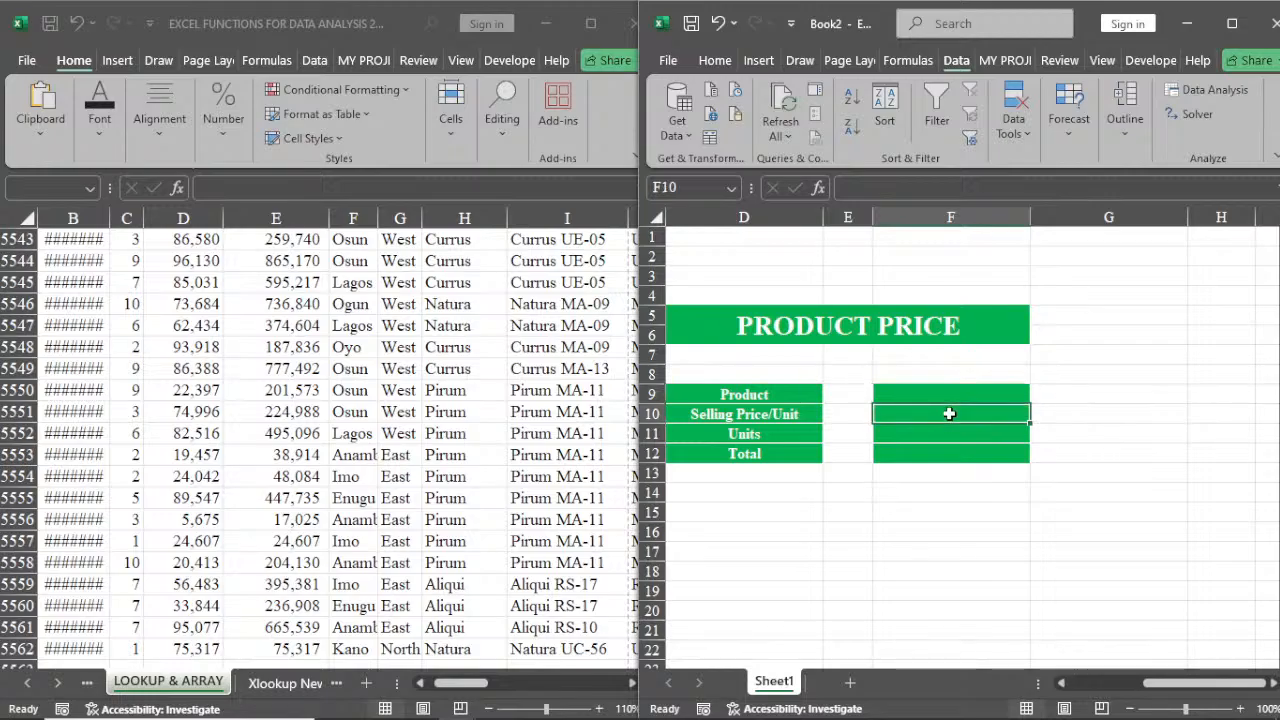
pyautogui.write('=x')
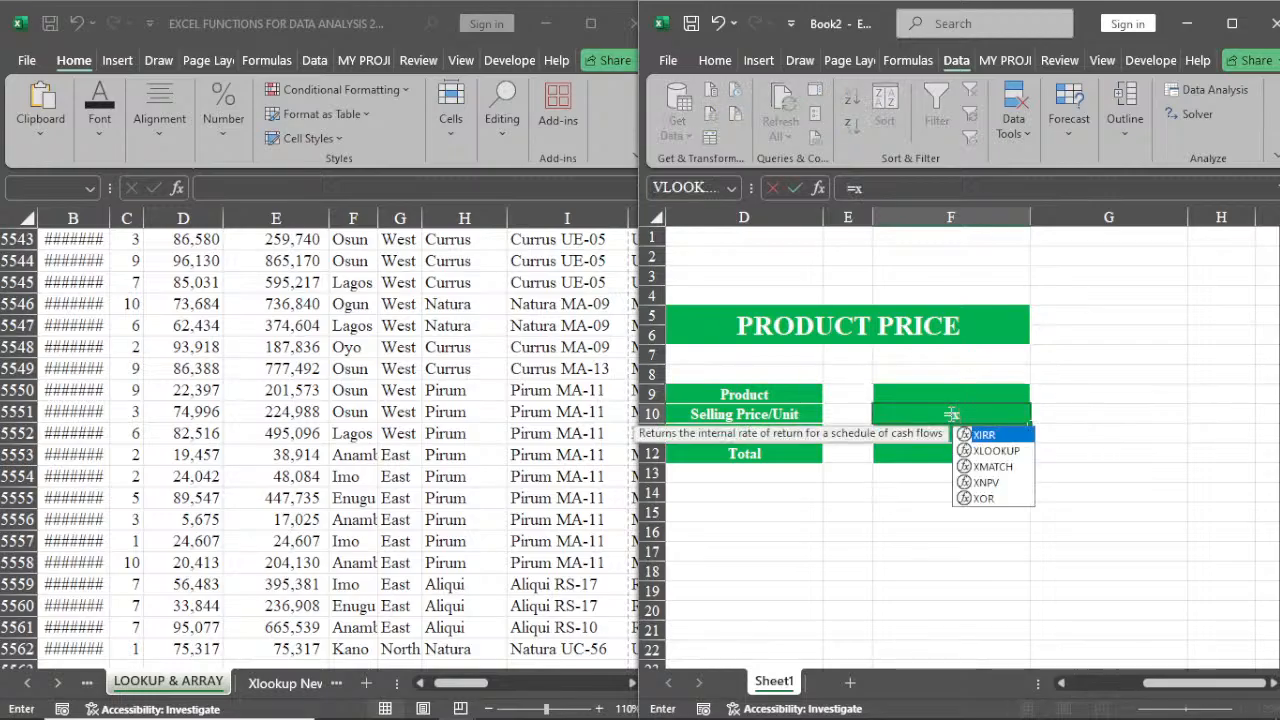
pyautogui.doubleClick(990, 451)
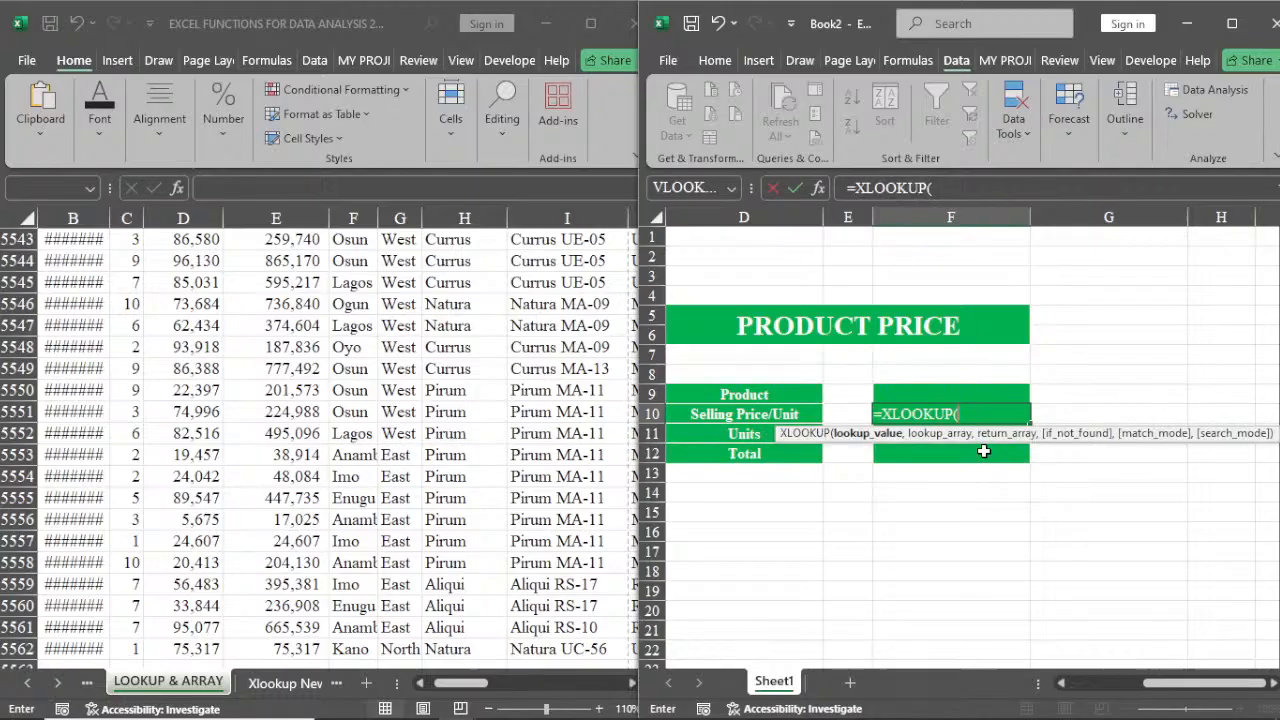
pyautogui.click(935, 390)
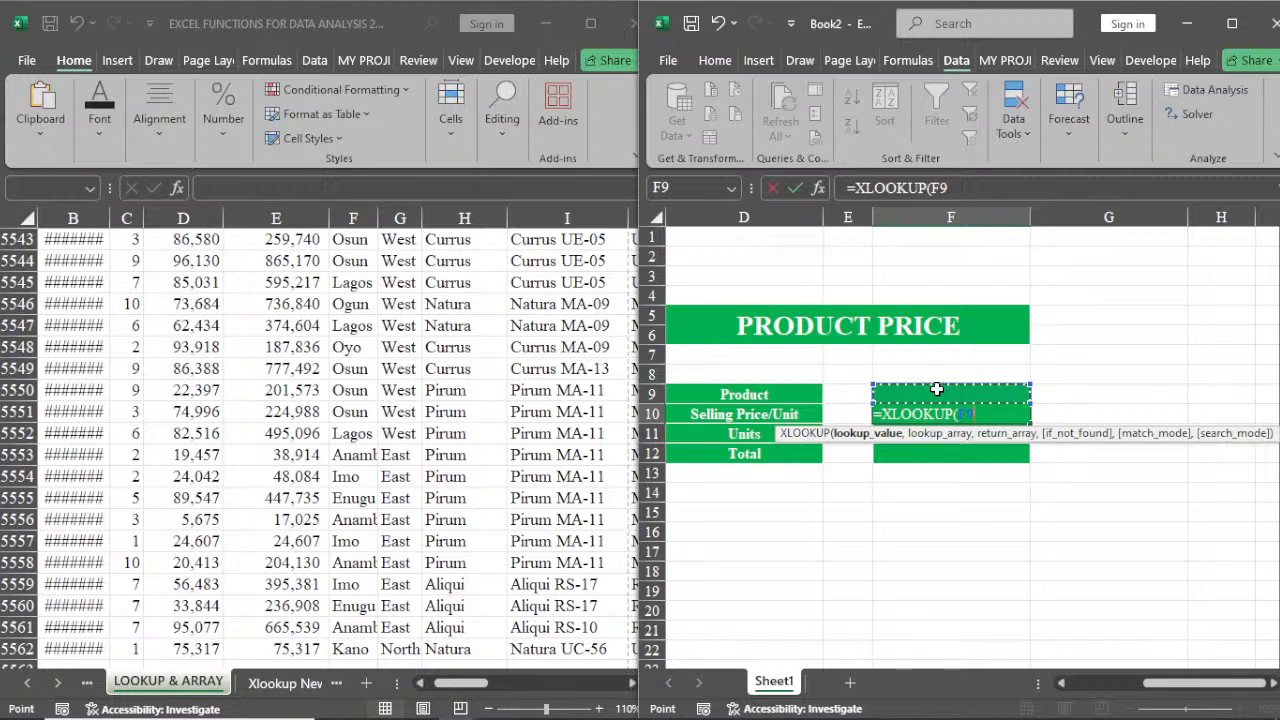
pyautogui.write(',')
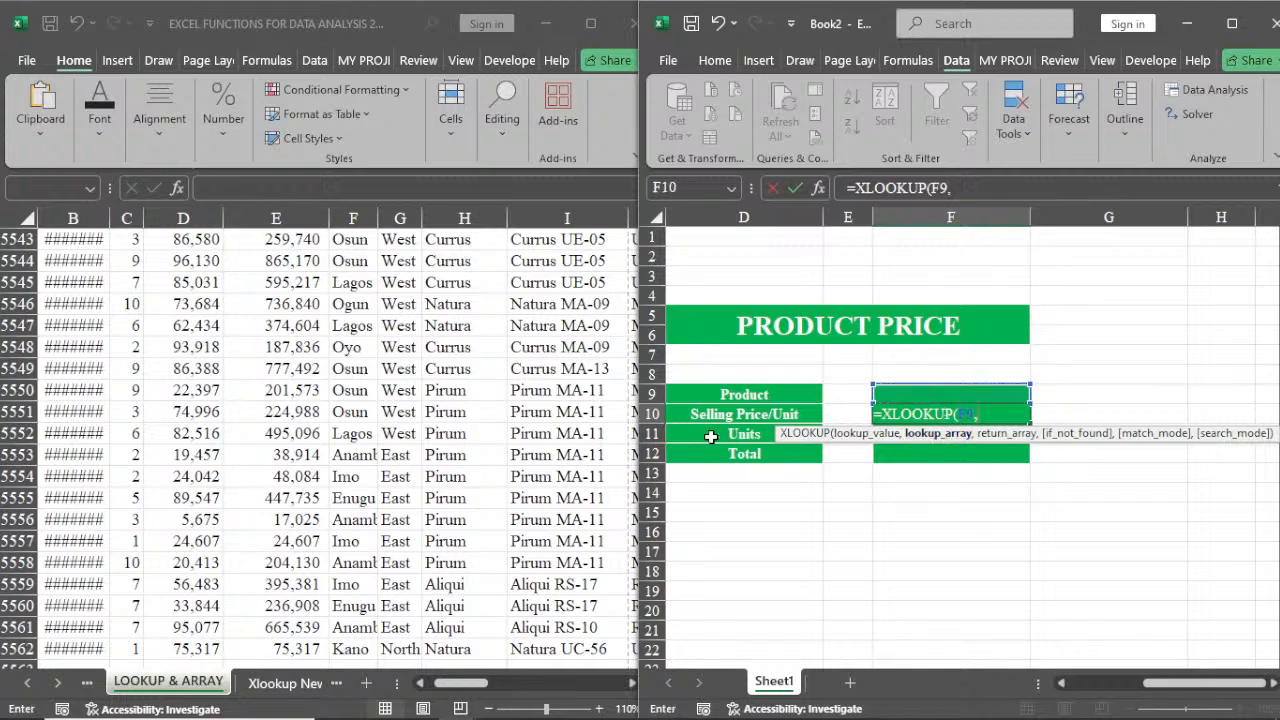
pyautogui.click(568, 648)
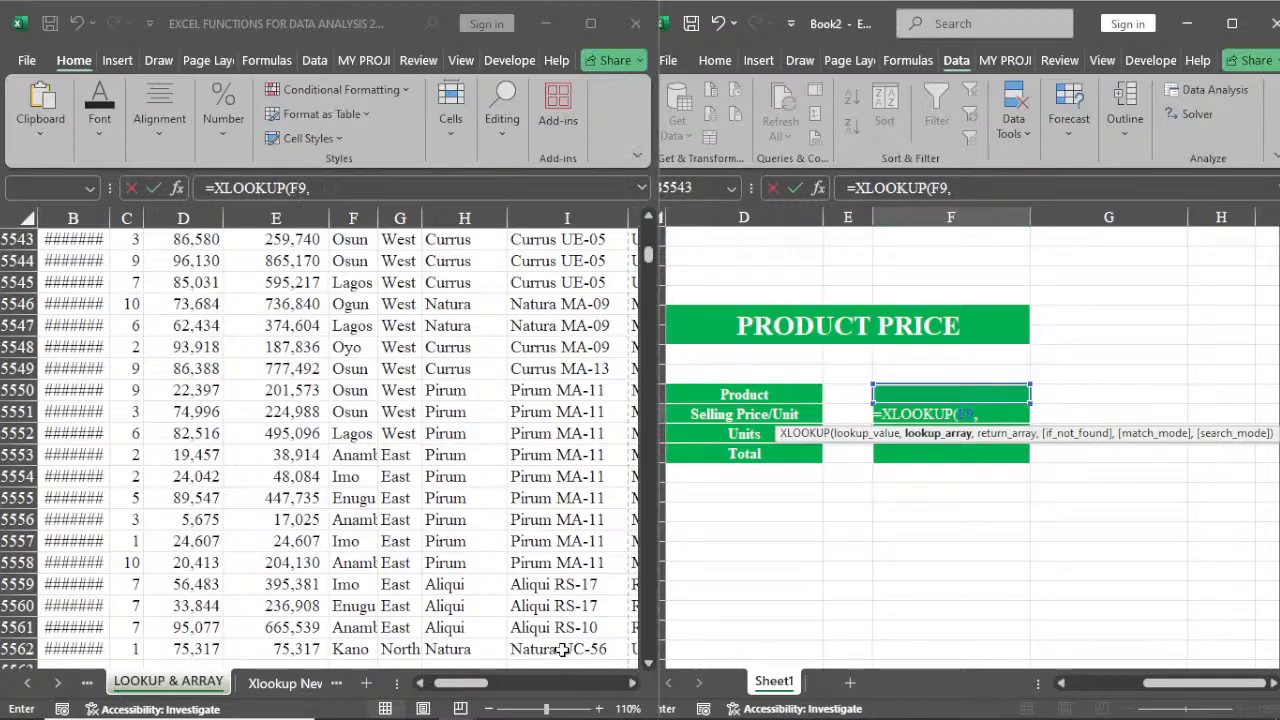
pyautogui.click(563, 650)
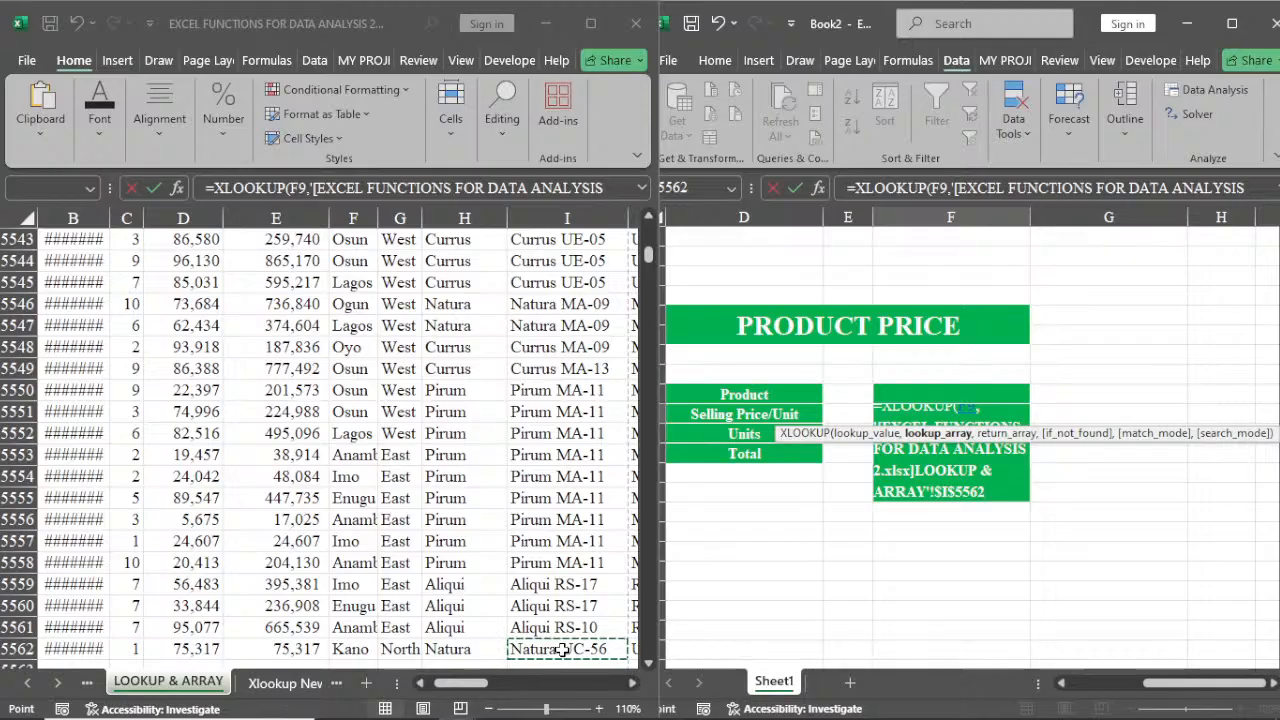
pyautogui.hotkey('ctrl', 'shift', 'Up')
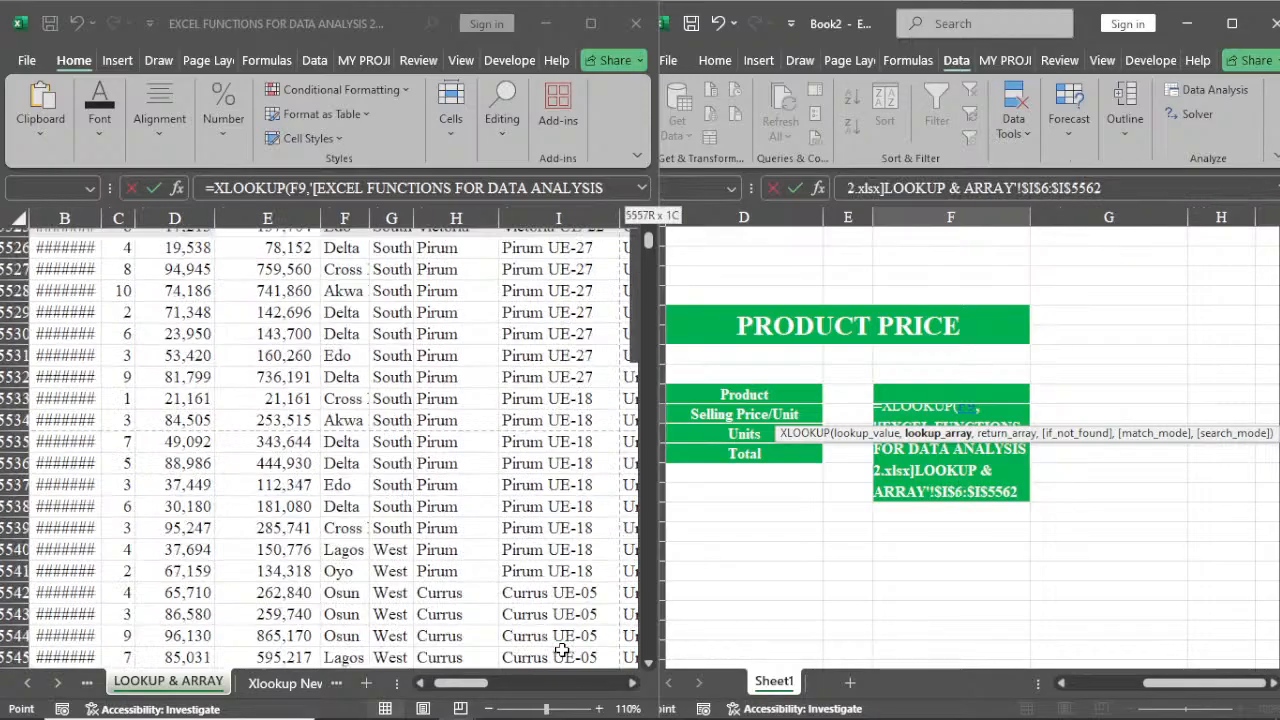
pyautogui.hotkey('shift', 'Down')
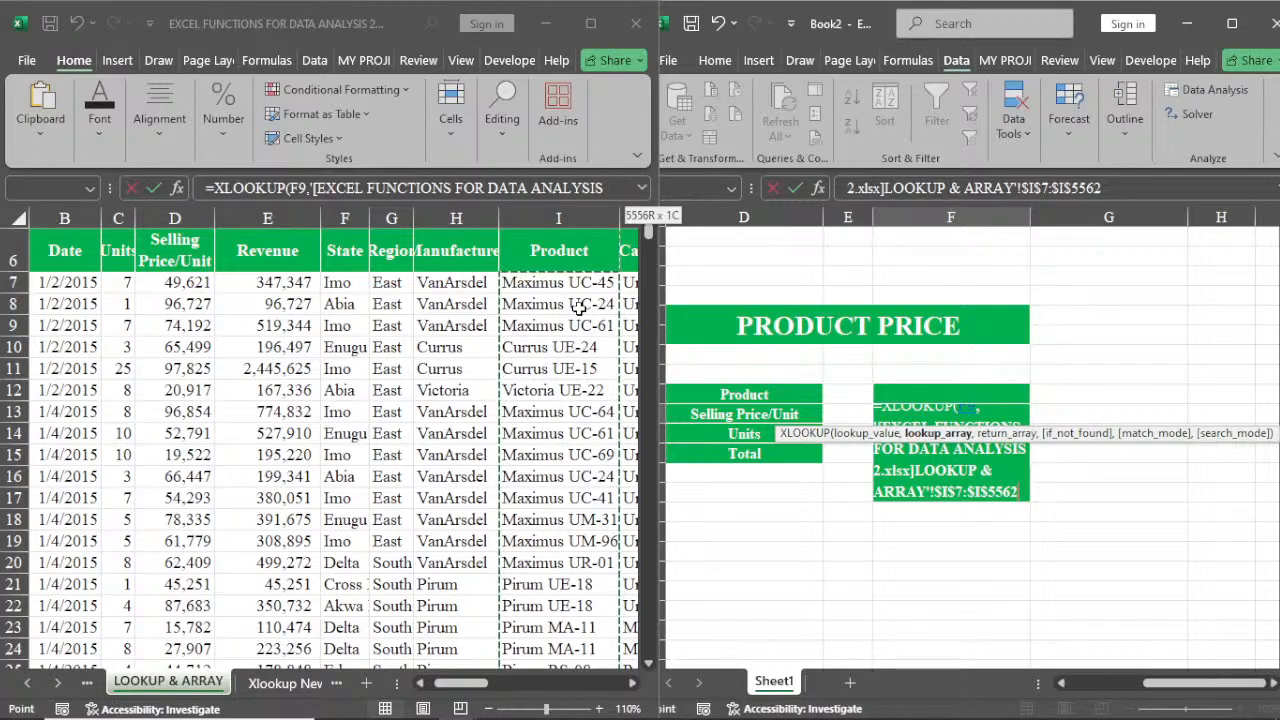
pyautogui.write(',')
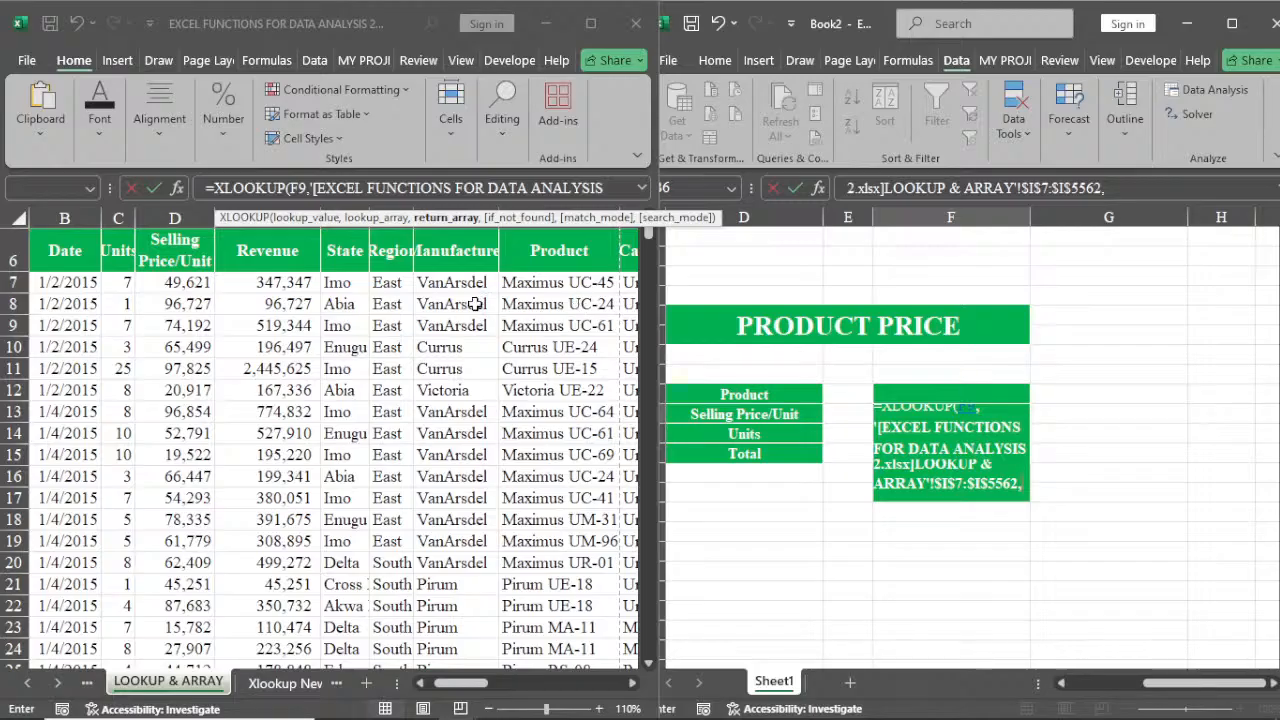
pyautogui.click(172, 282)
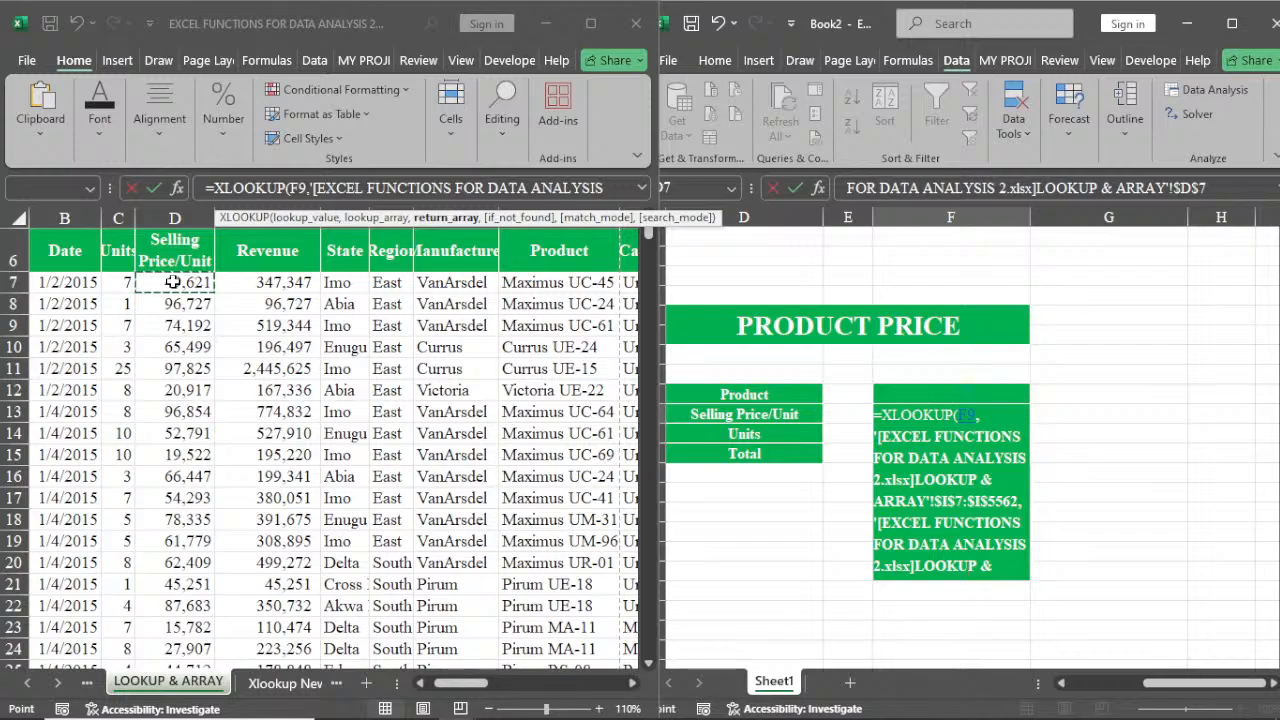
pyautogui.hotkey('ctrl', 'shift', 'Down')
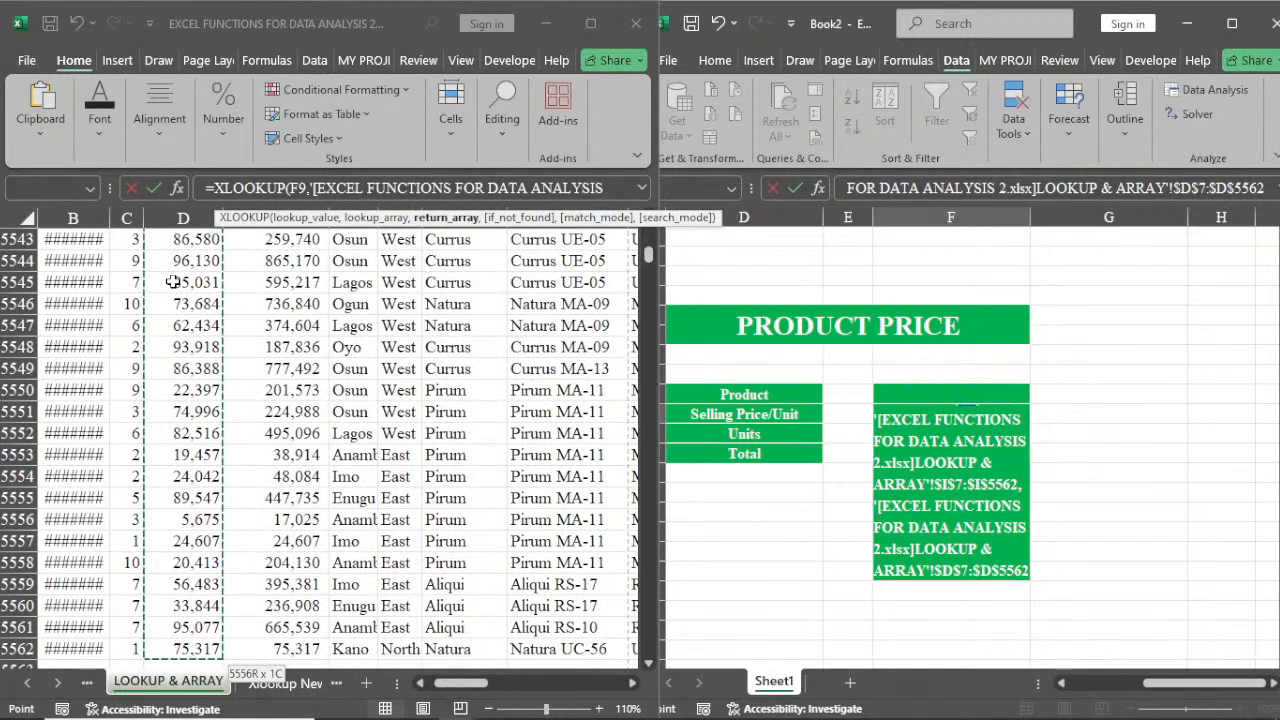
pyautogui.press('Return')
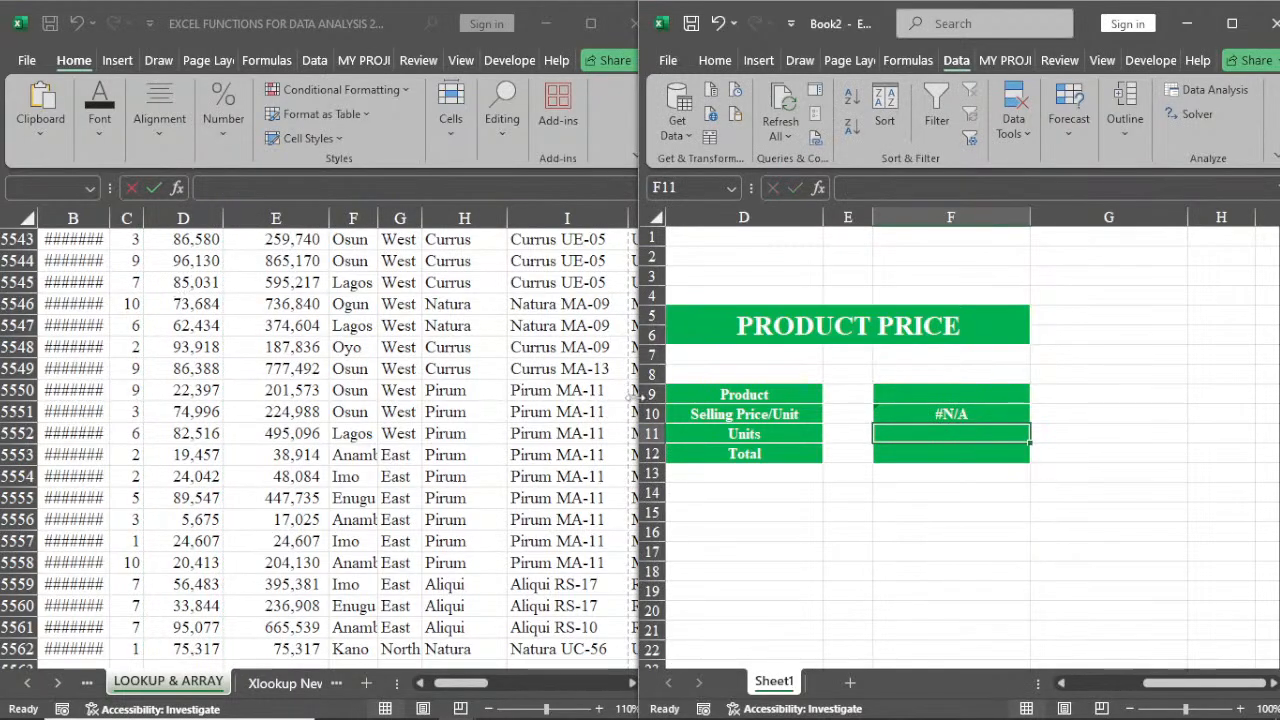
# Pick Maximus UC-61 from the F9 product dropdown
pyautogui.click(945, 395)
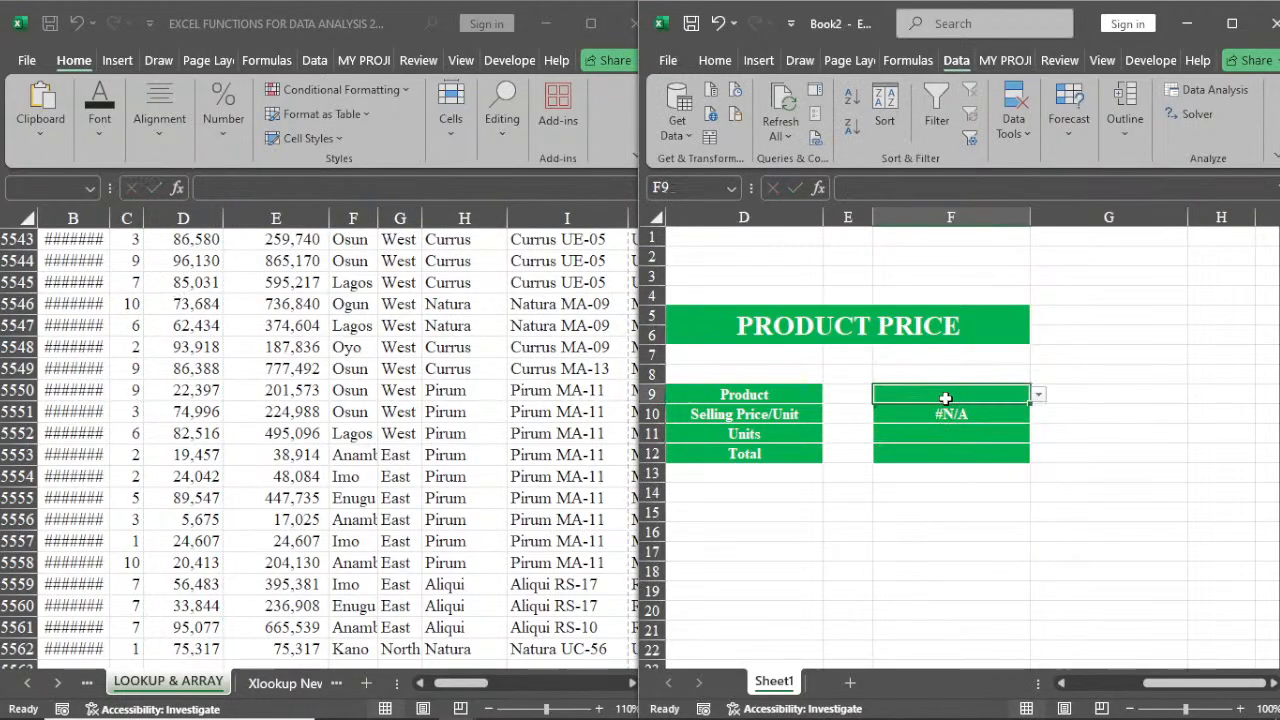
pyautogui.click(1039, 395)
pyautogui.click(990, 441)
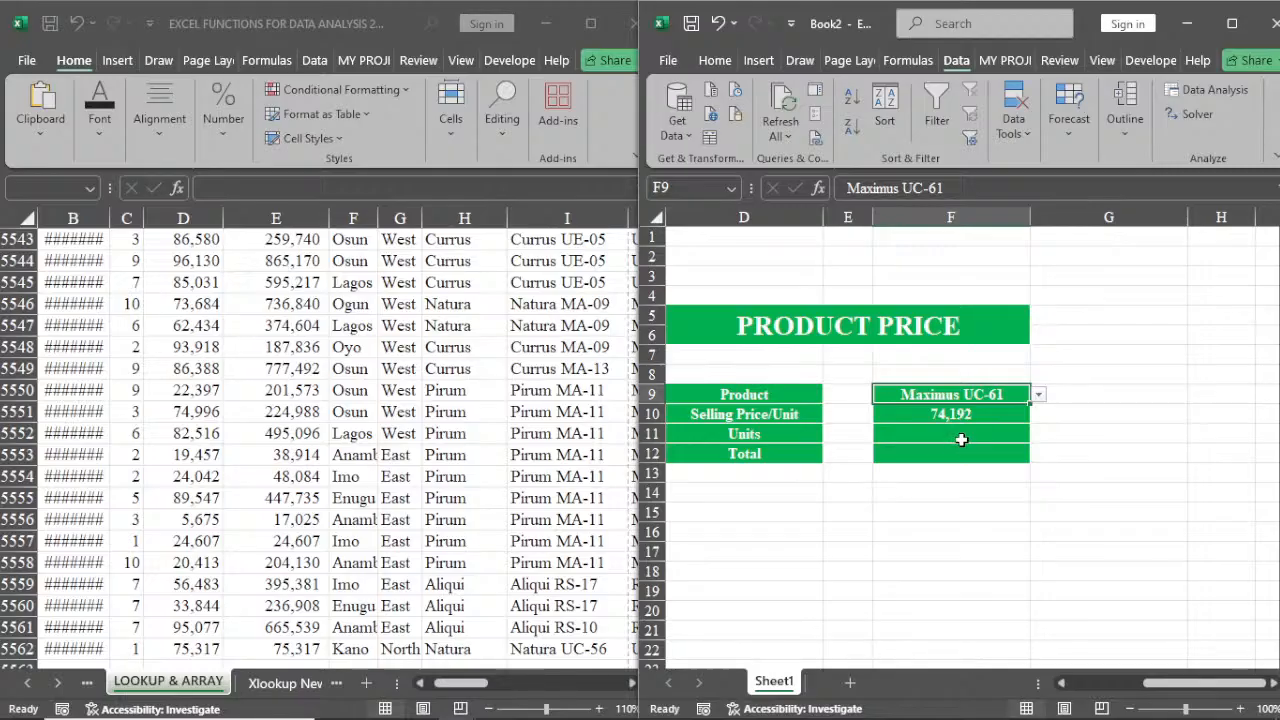
# Narrow column C to the left of the Product Price block
pyautogui.click(946, 450)
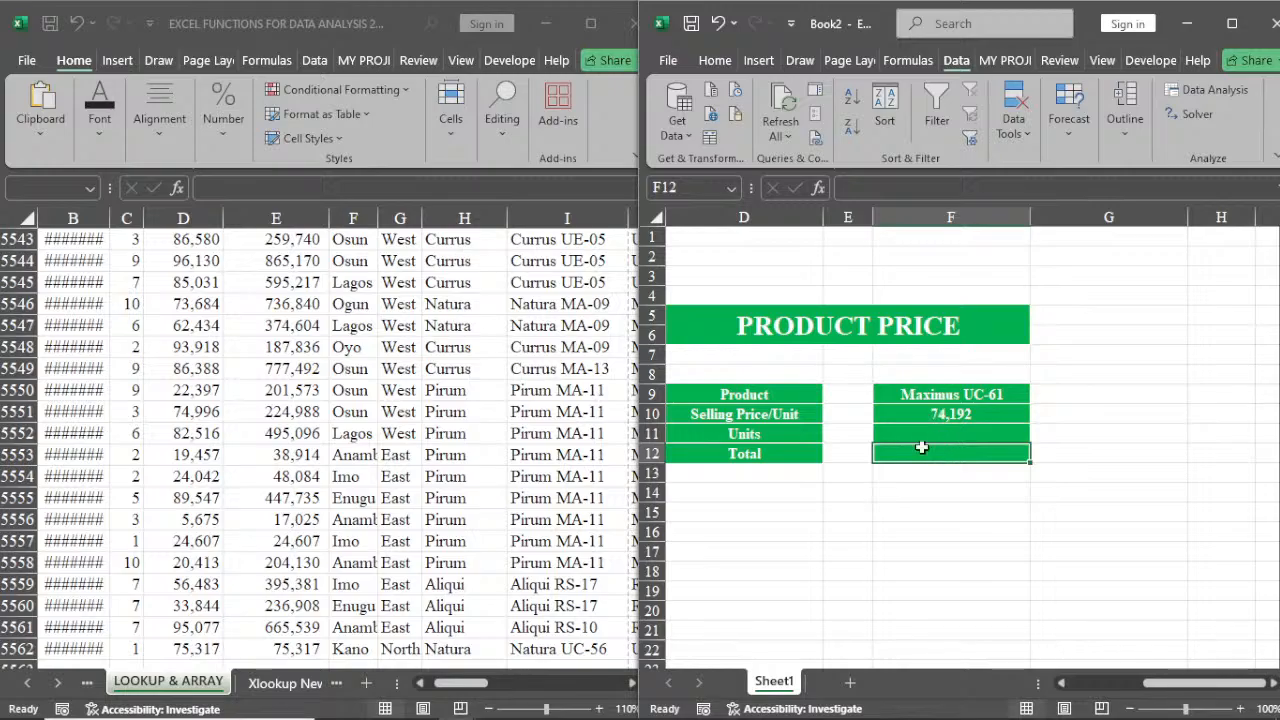
pyautogui.click(914, 373)
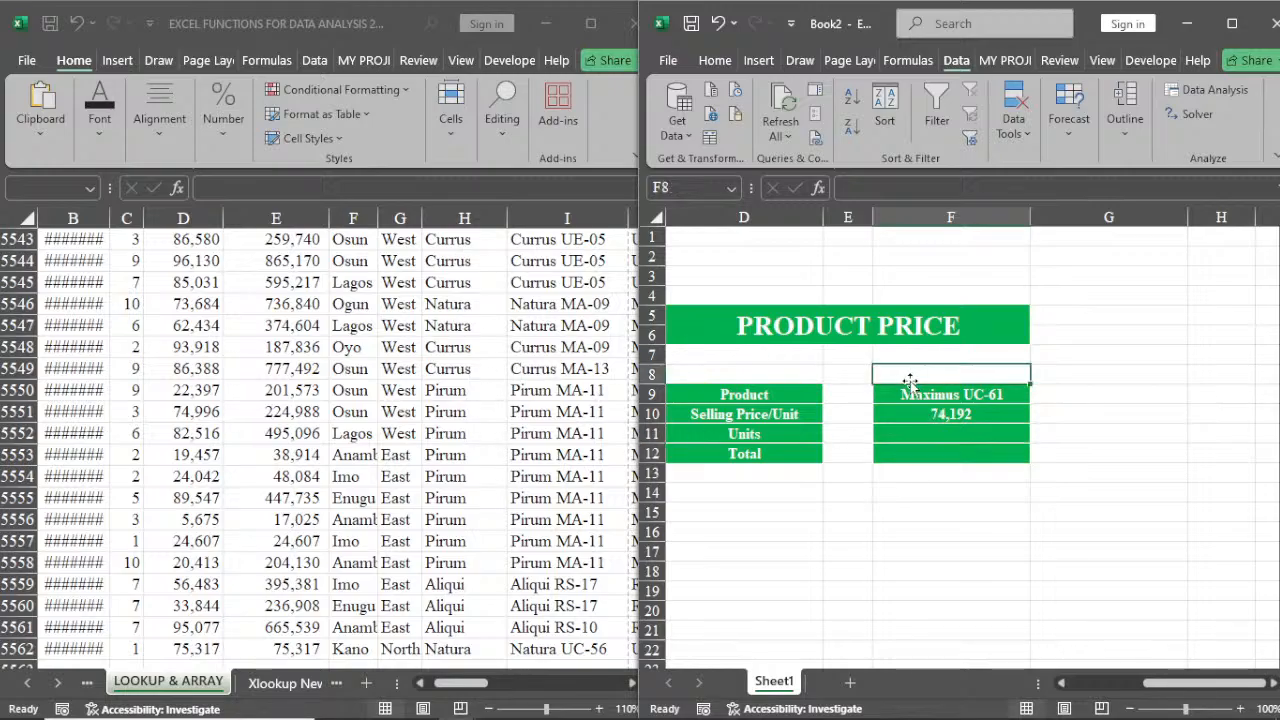
pyautogui.click(1062, 686)
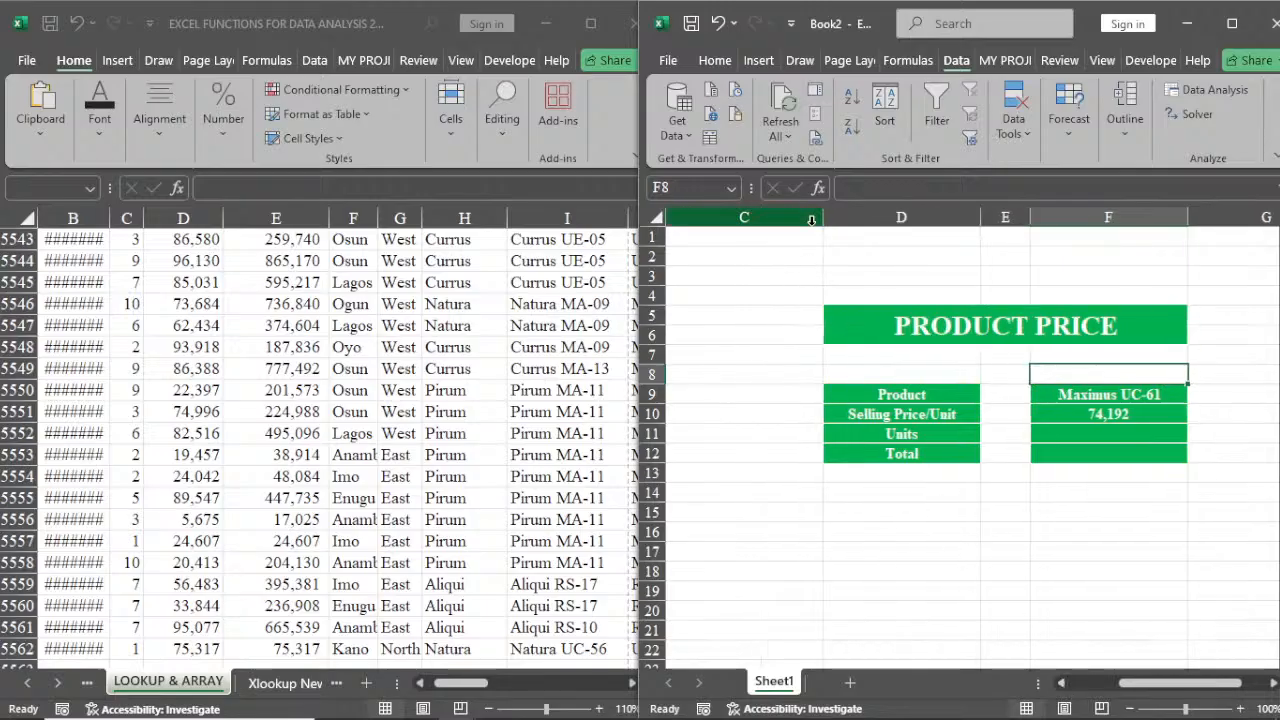
pyautogui.moveTo(823, 218); pyautogui.dragTo(695, 218)
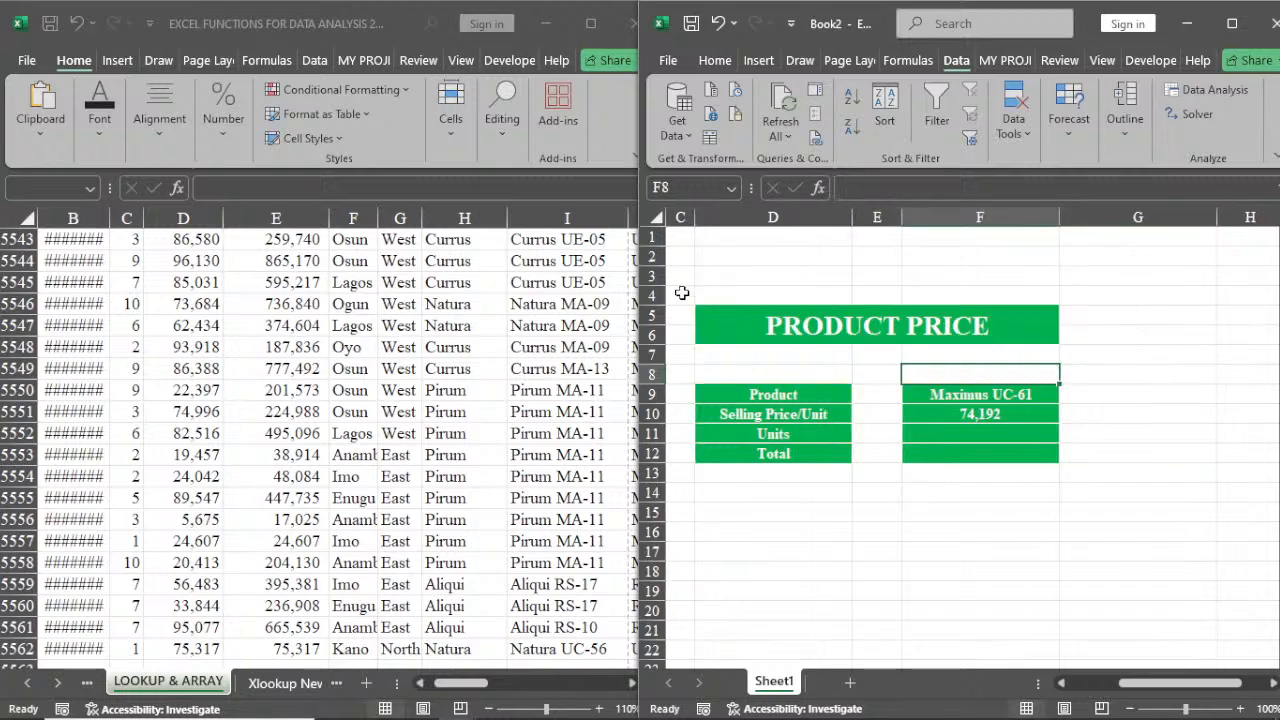
# Turn off the gridlines on the new workbook's sheet
pyautogui.moveTo(681, 292); pyautogui.dragTo(1064, 464)
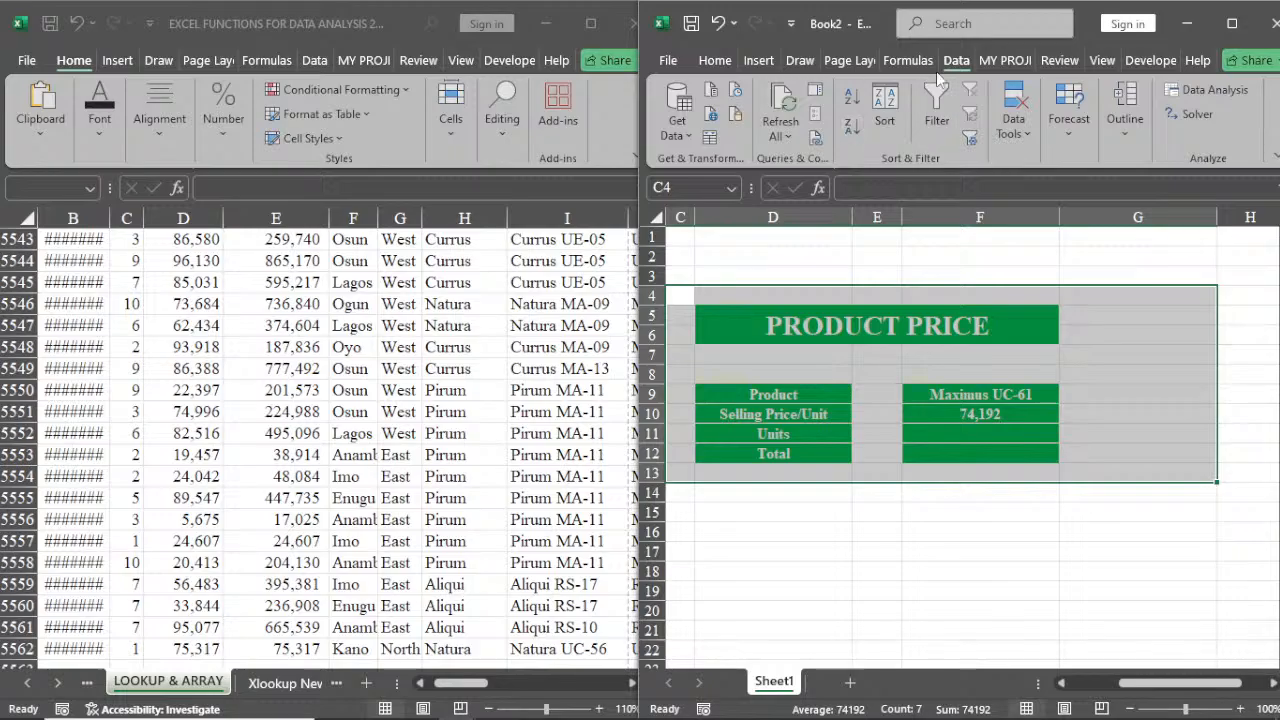
pyautogui.click(1102, 62)
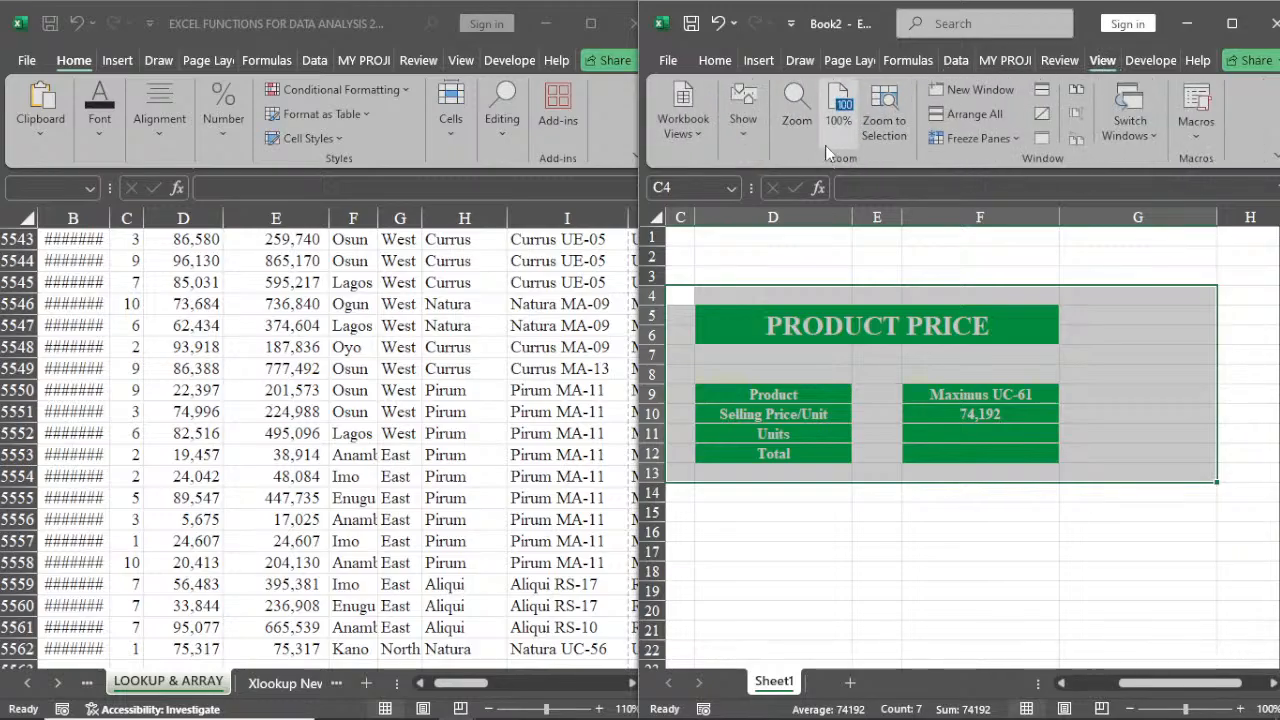
pyautogui.click(743, 148)
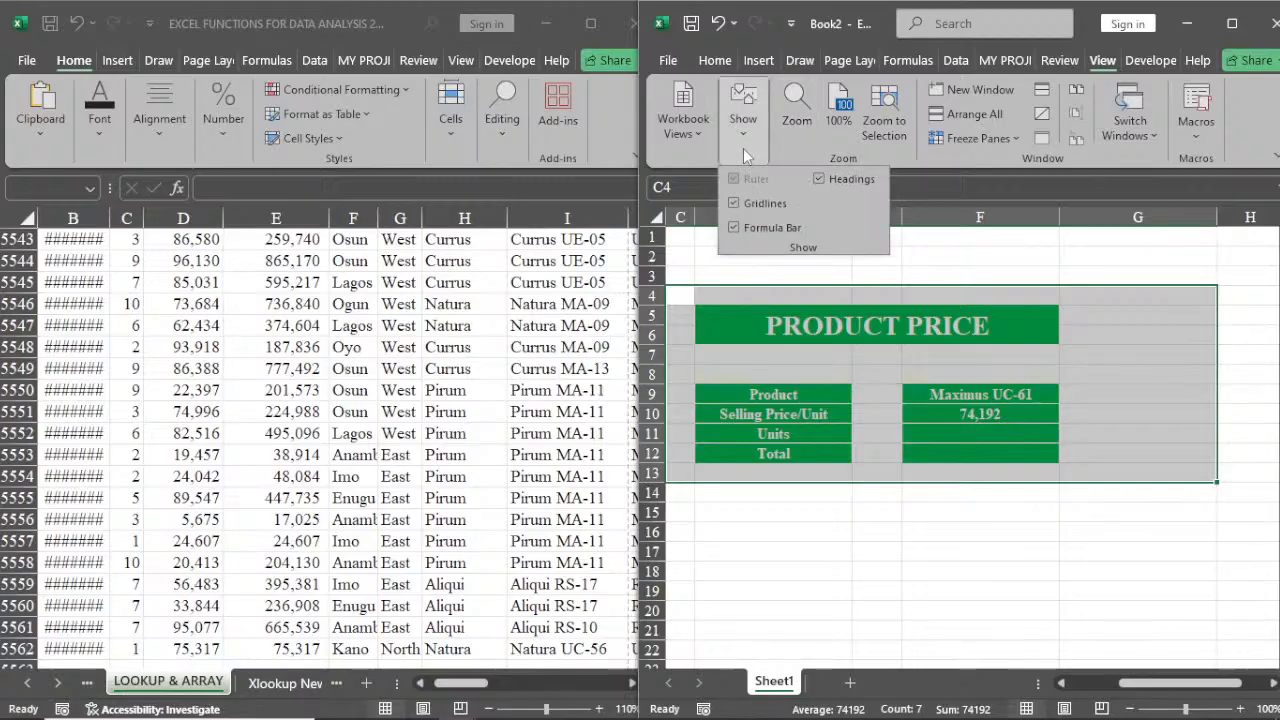
pyautogui.click(758, 200)
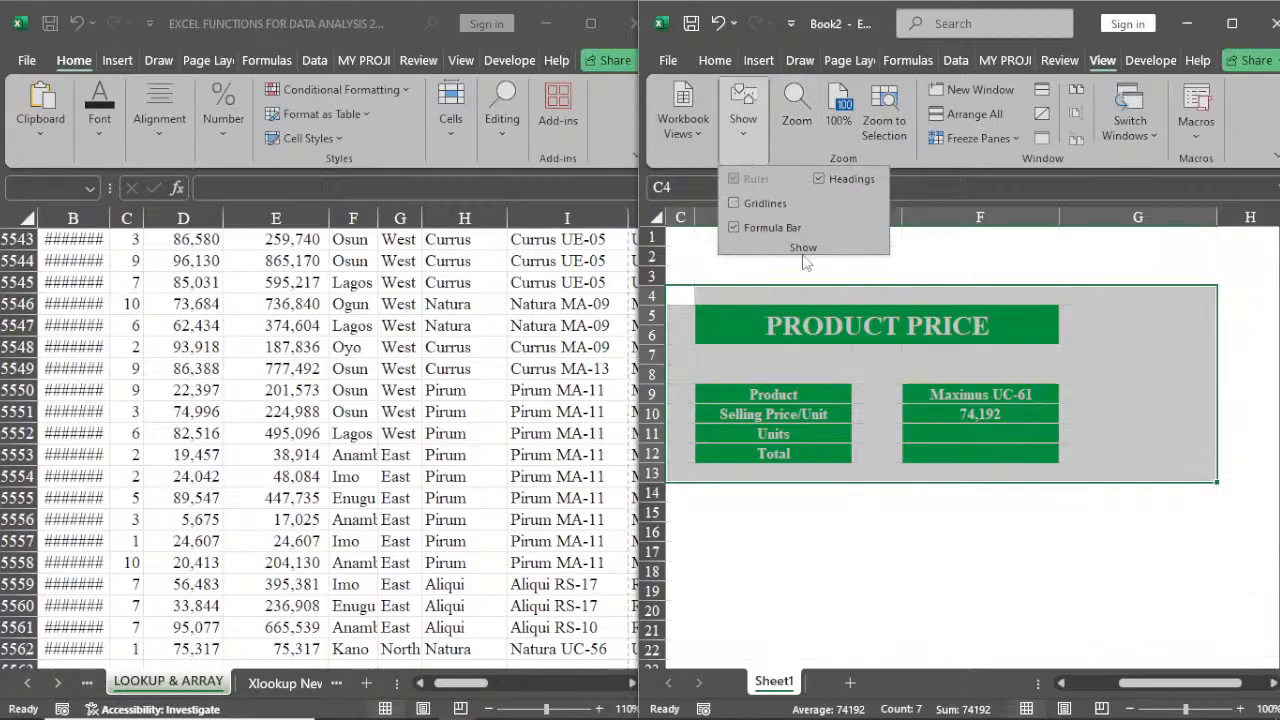
pyautogui.click(666, 262)
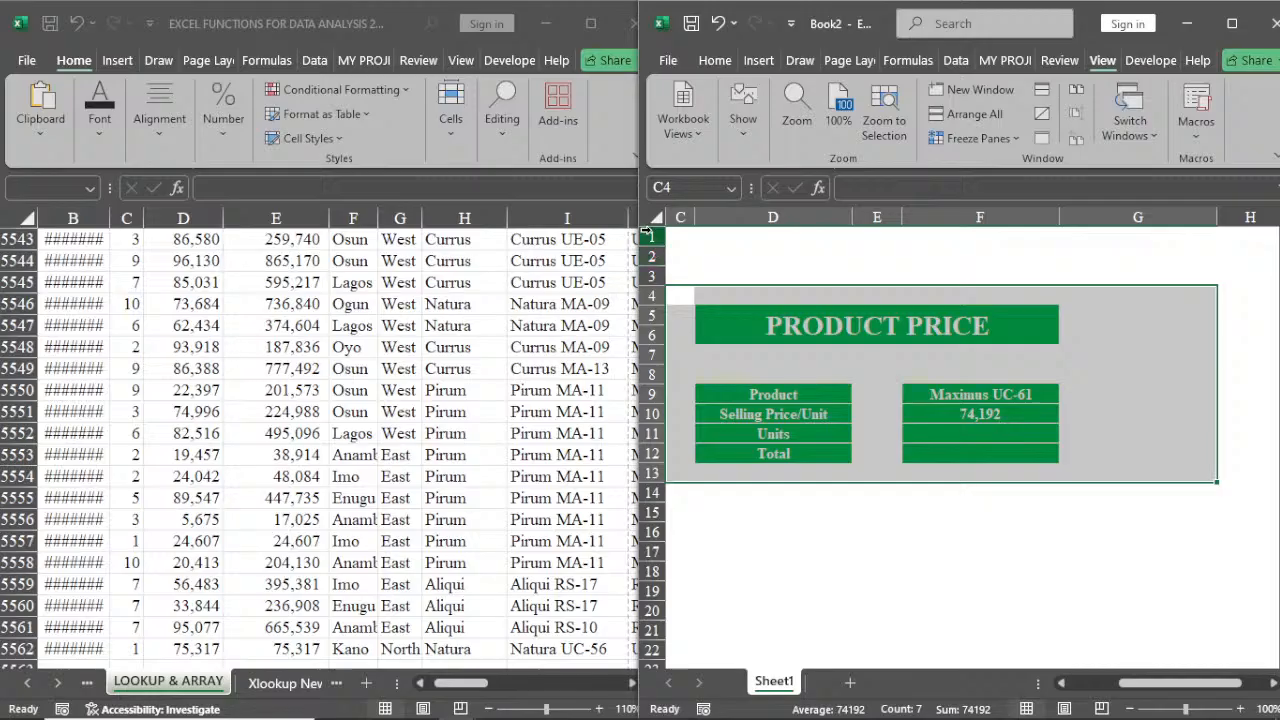
# Fill rows 1 to 3 with a grey background
pyautogui.moveTo(651, 237); pyautogui.dragTo(660, 272)
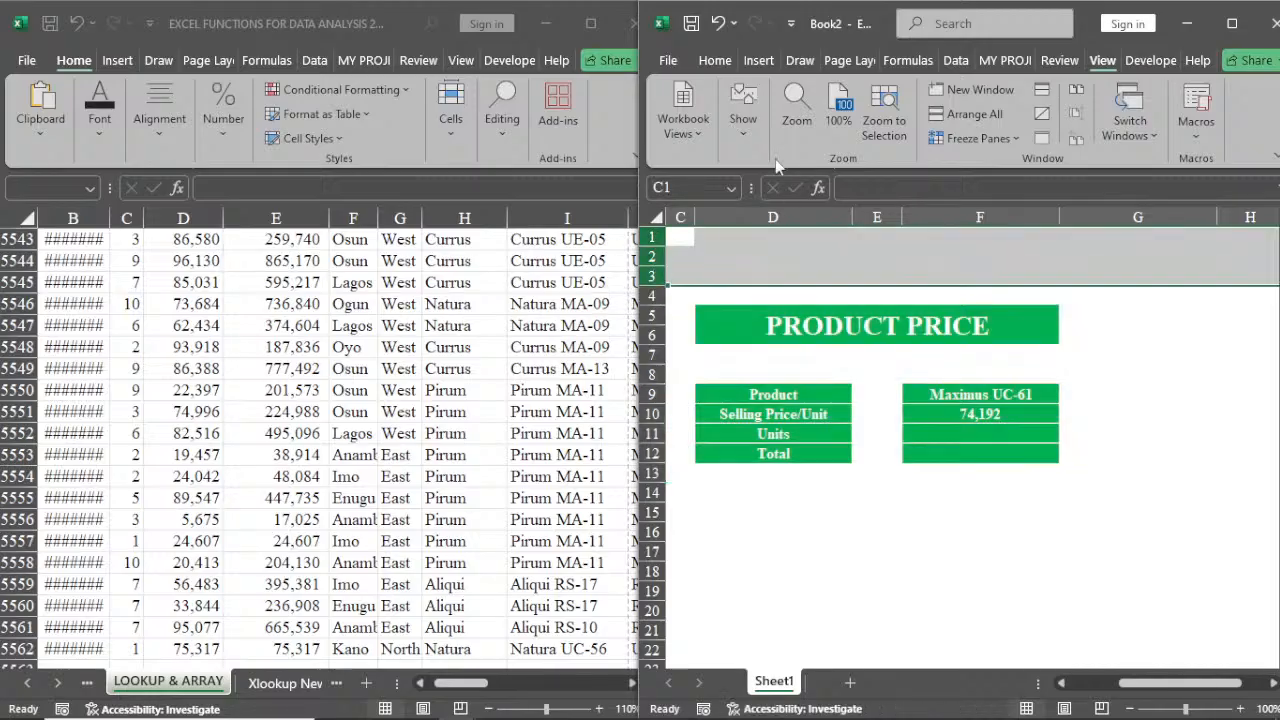
pyautogui.click(714, 60)
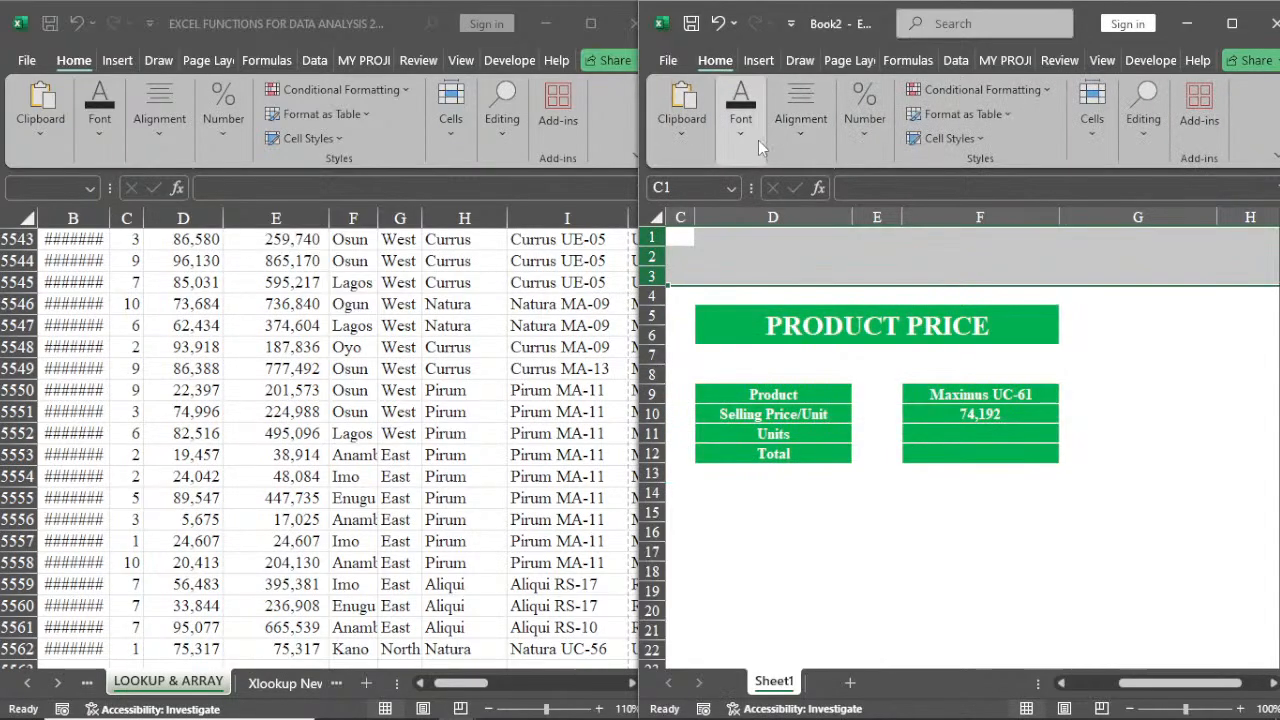
pyautogui.click(758, 140)
pyautogui.click(865, 215)
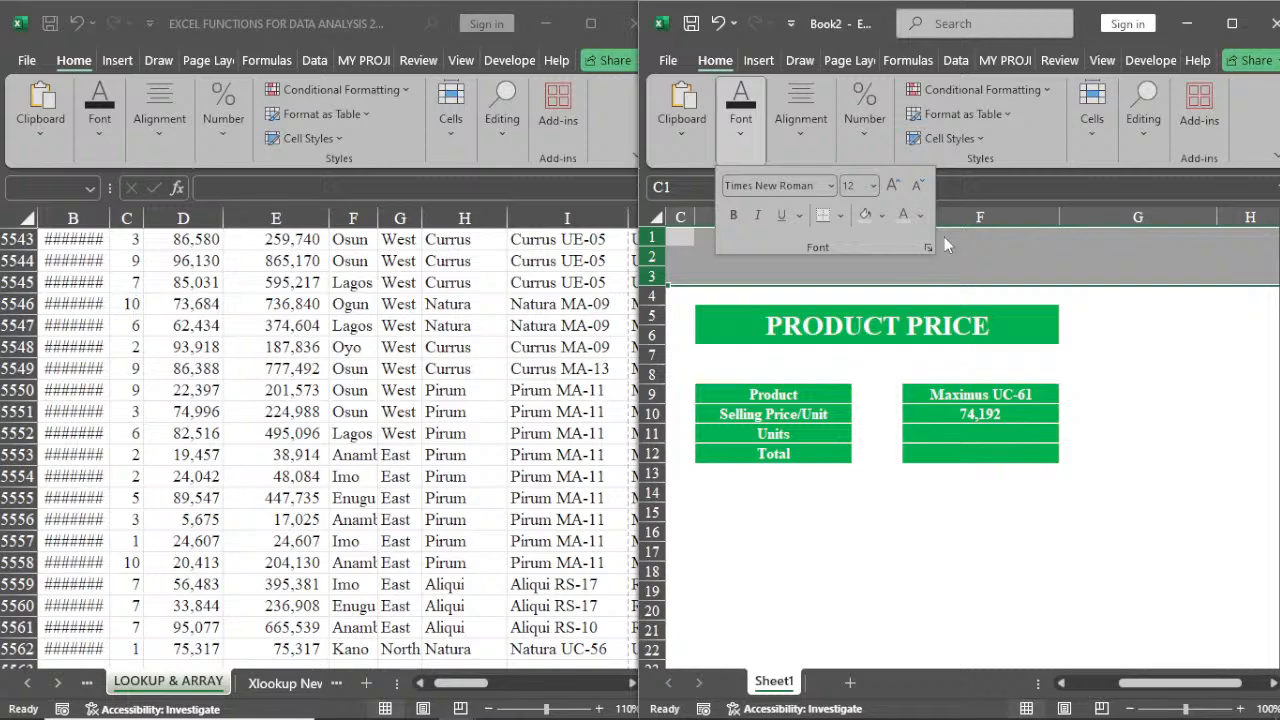
pyautogui.click(1181, 236)
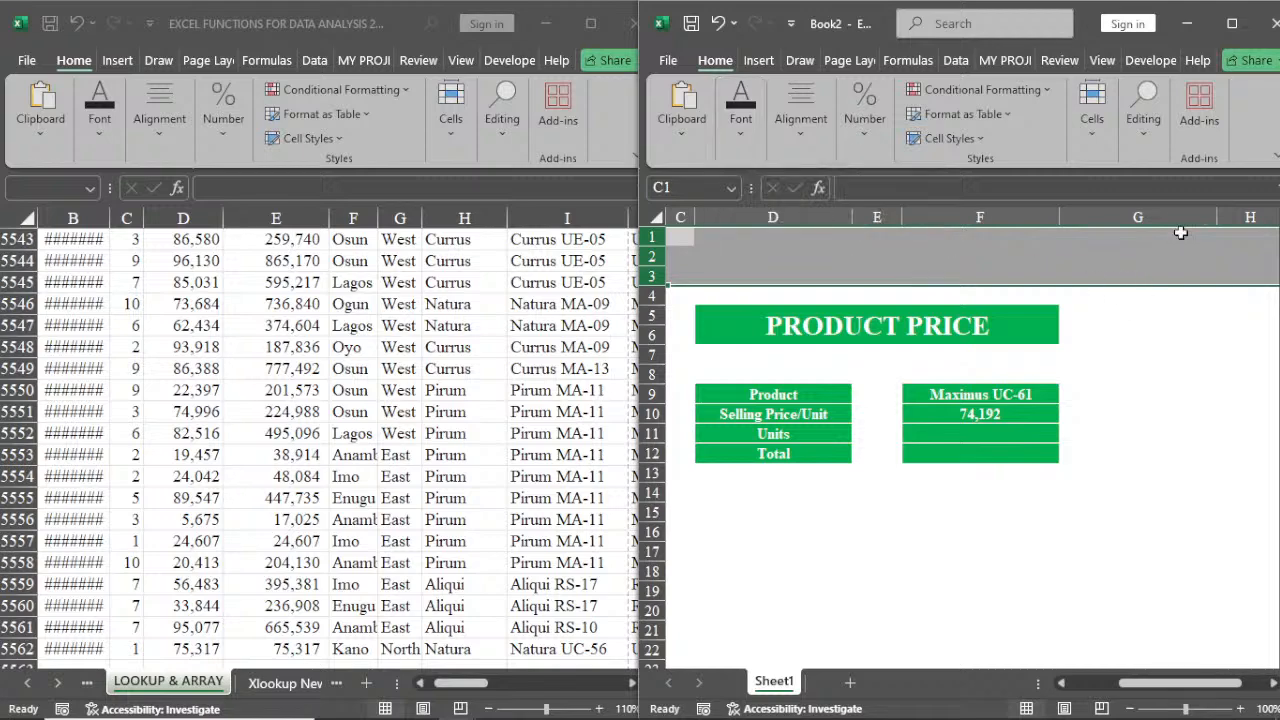
# Fill every column from H to the end of the sheet with grey
pyautogui.click(1229, 215)
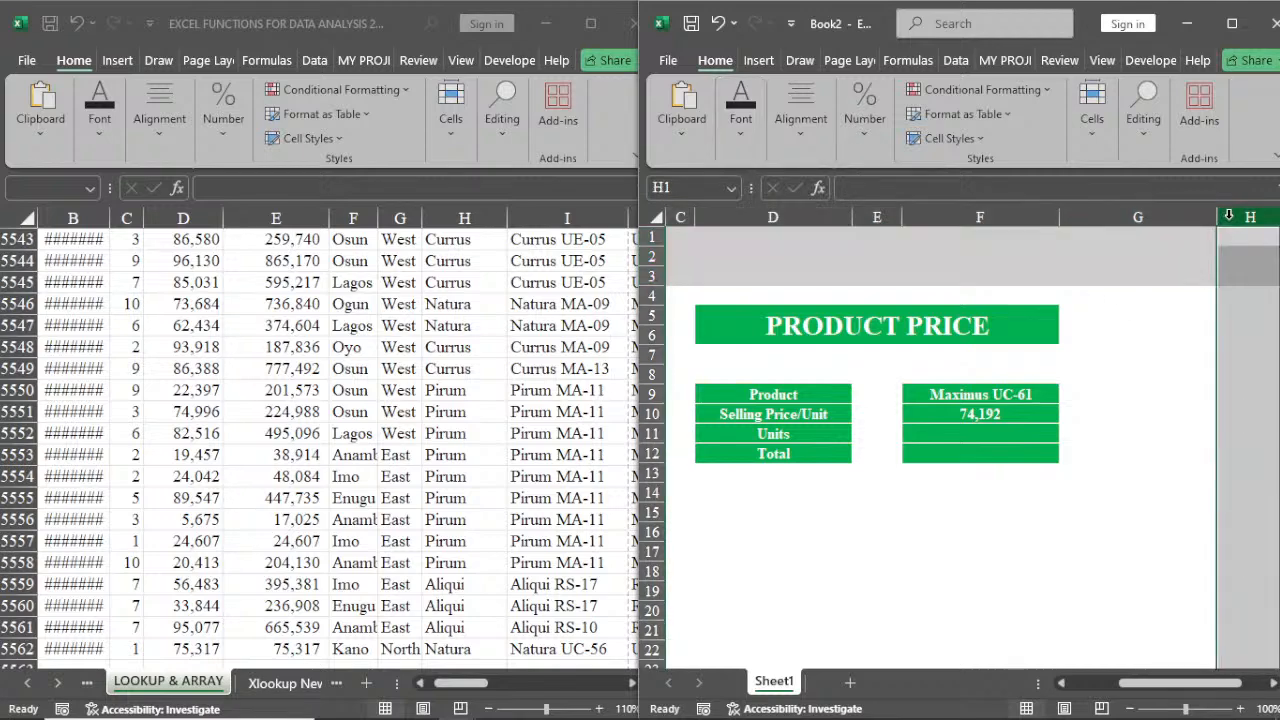
pyautogui.hotkey('ctrl', 'shift', 'Right')
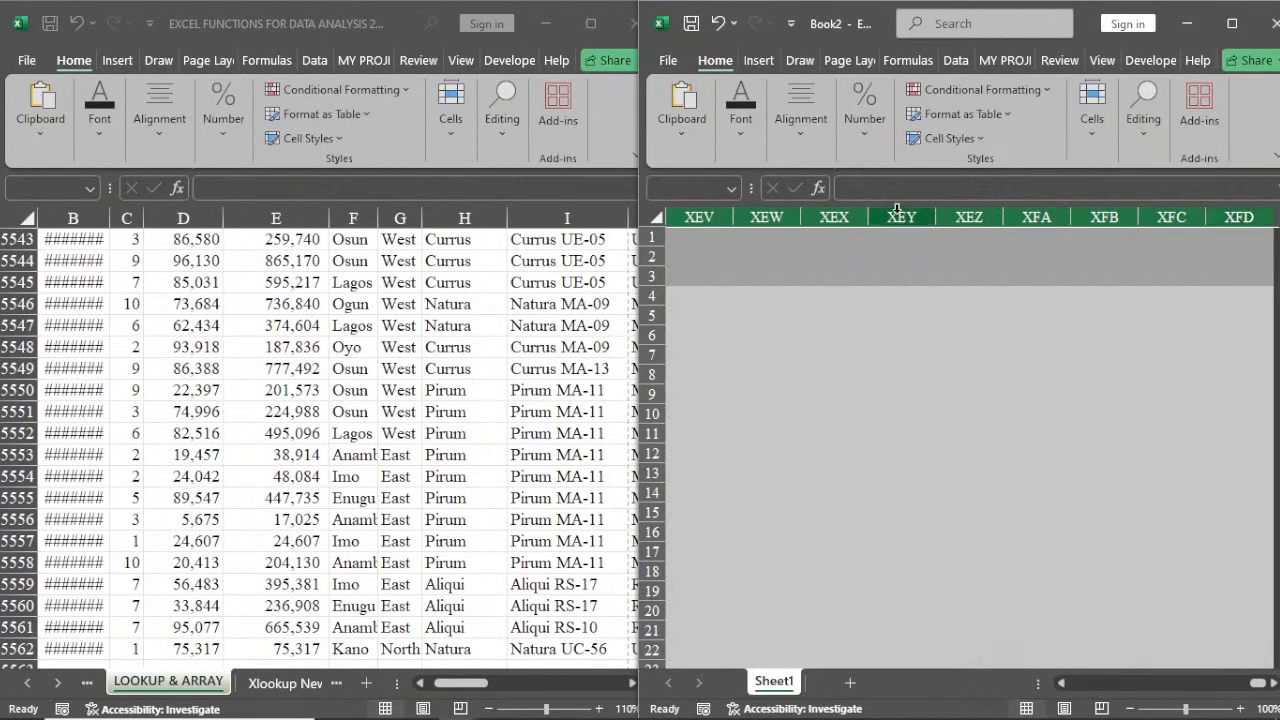
pyautogui.click(750, 146)
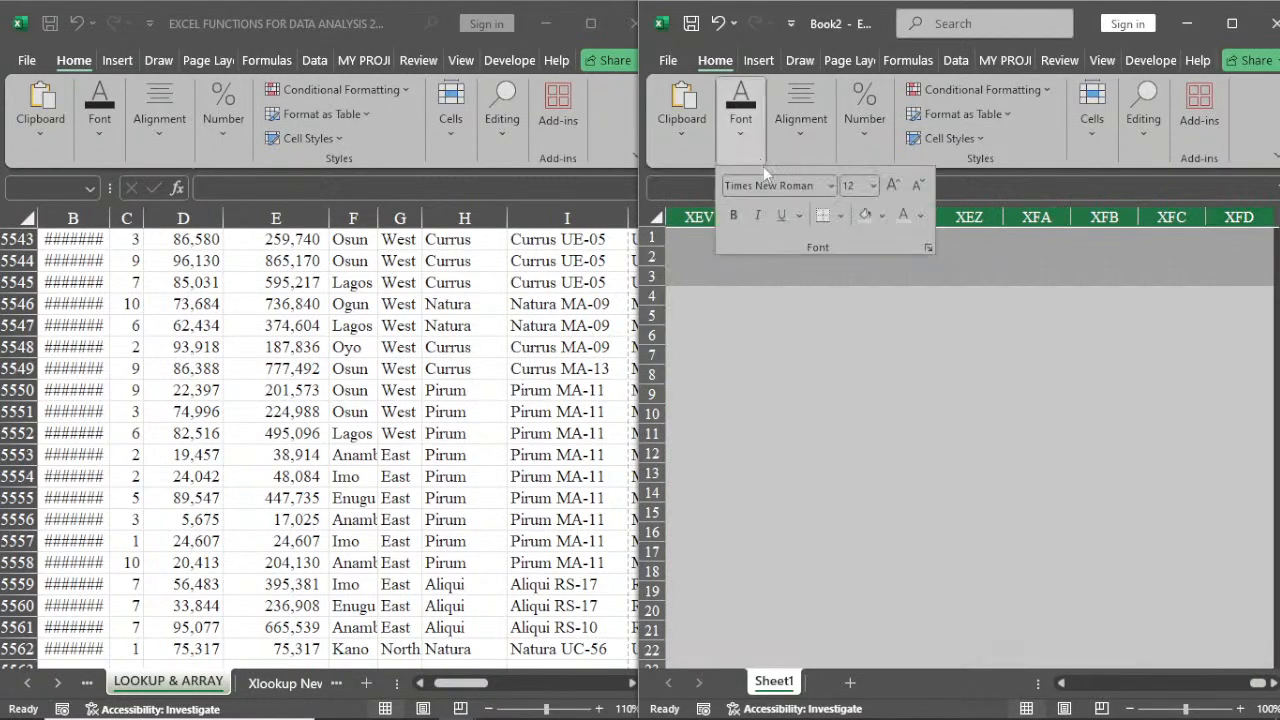
pyautogui.click(866, 216)
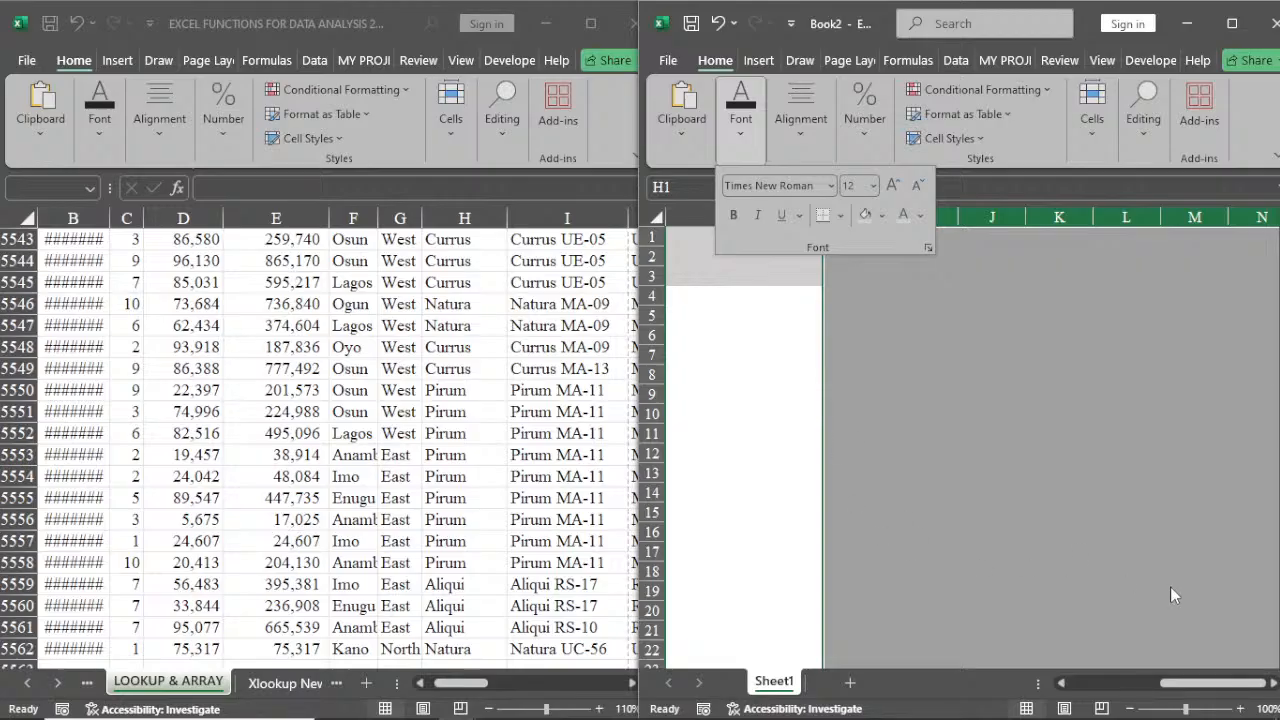
# Shade columns A and B grey and set their font colour to grey, hiding the product list
pyautogui.moveTo(1180, 686); pyautogui.dragTo(1090, 686)
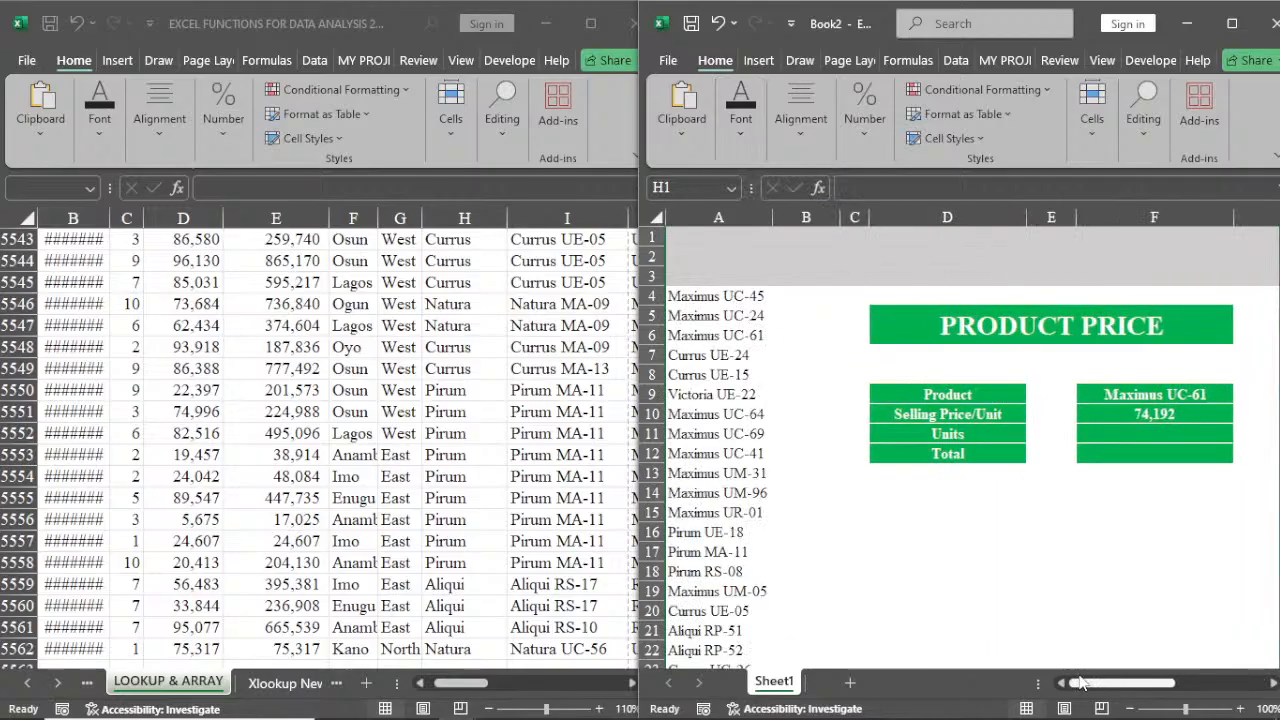
pyautogui.moveTo(705, 218); pyautogui.dragTo(785, 216)
pyautogui.click(730, 143)
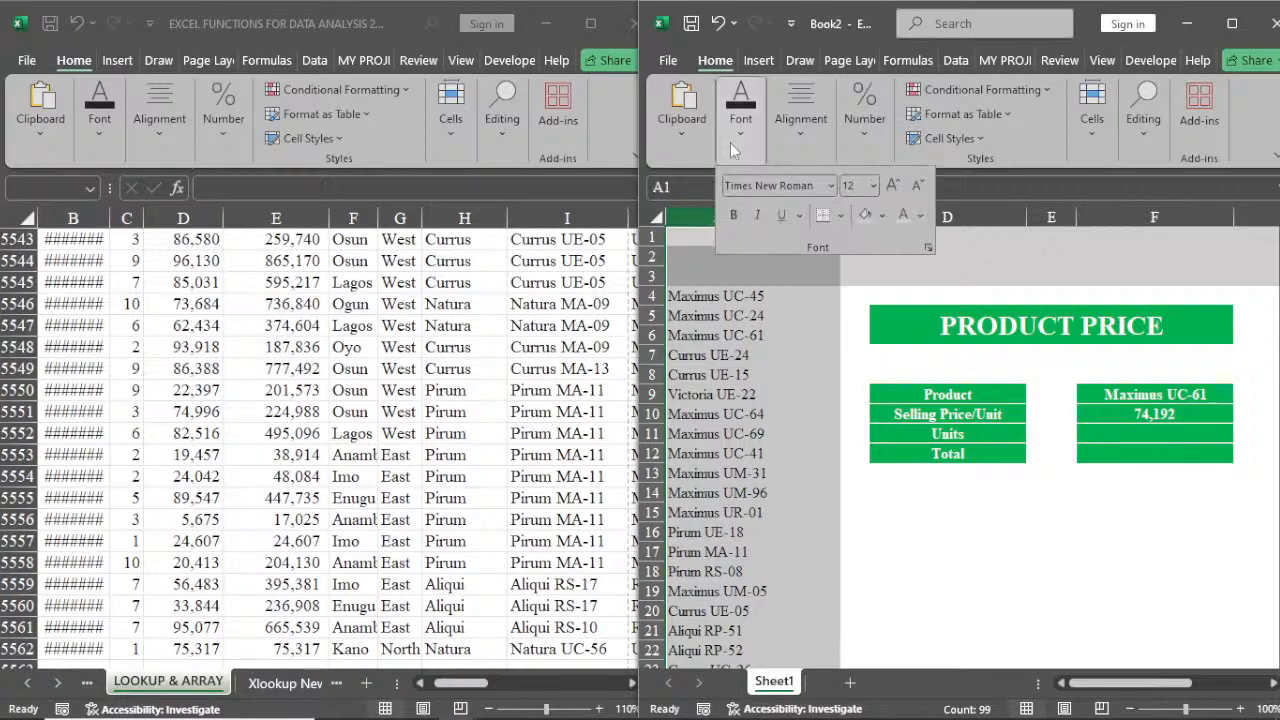
pyautogui.click(866, 215)
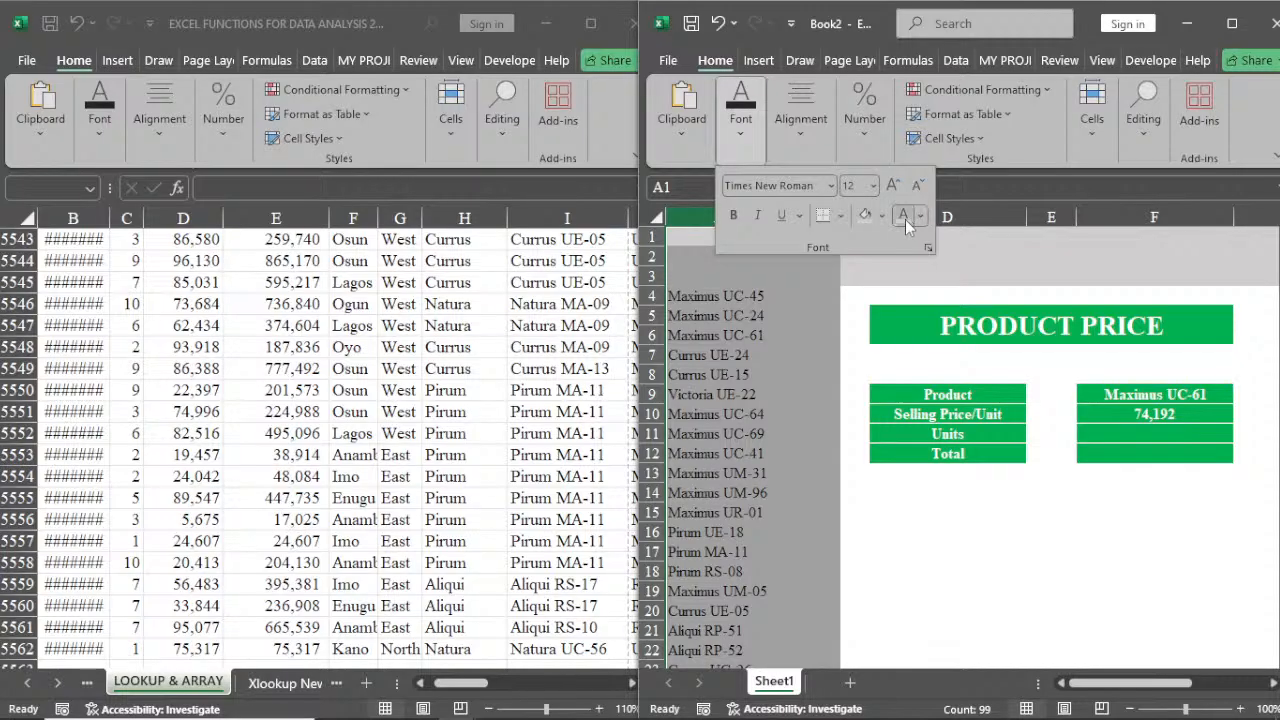
pyautogui.click(905, 219)
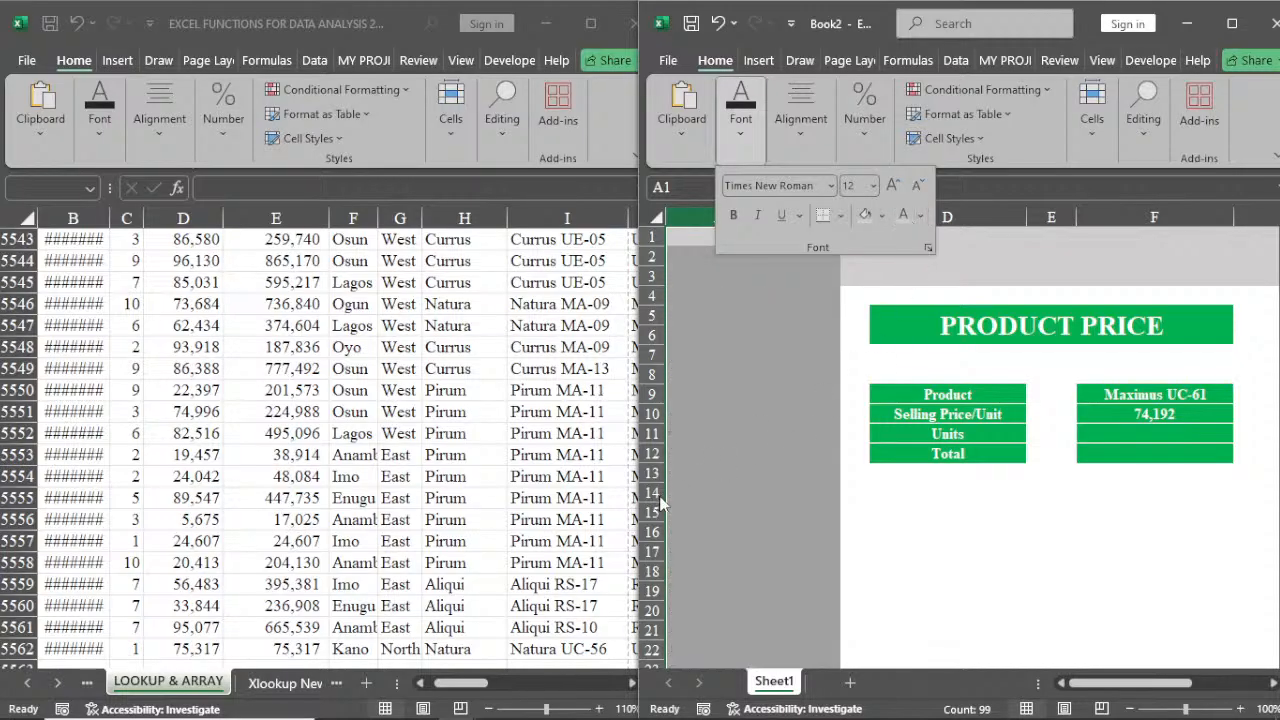
# Fill all rows from row 14 down to the end of the sheet with grey
pyautogui.click(648, 493)
pyautogui.click(648, 492)
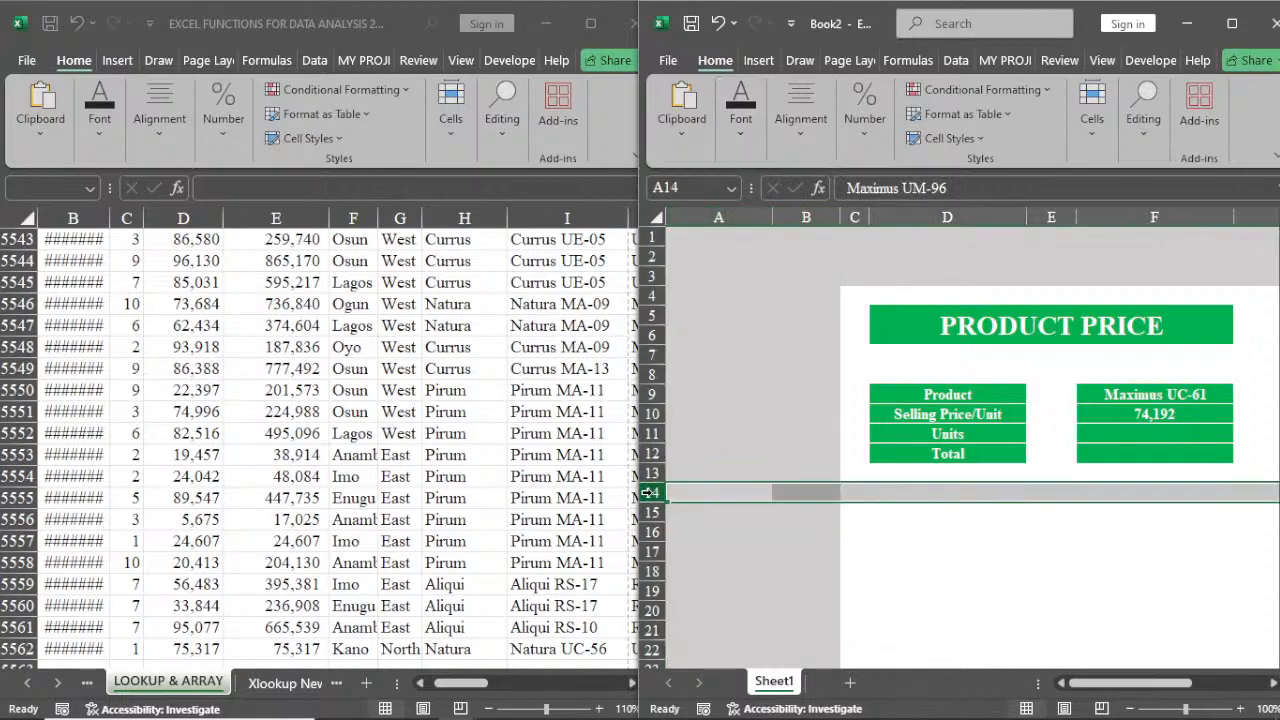
pyautogui.hotkey('ctrl', 'shift', 'Down')
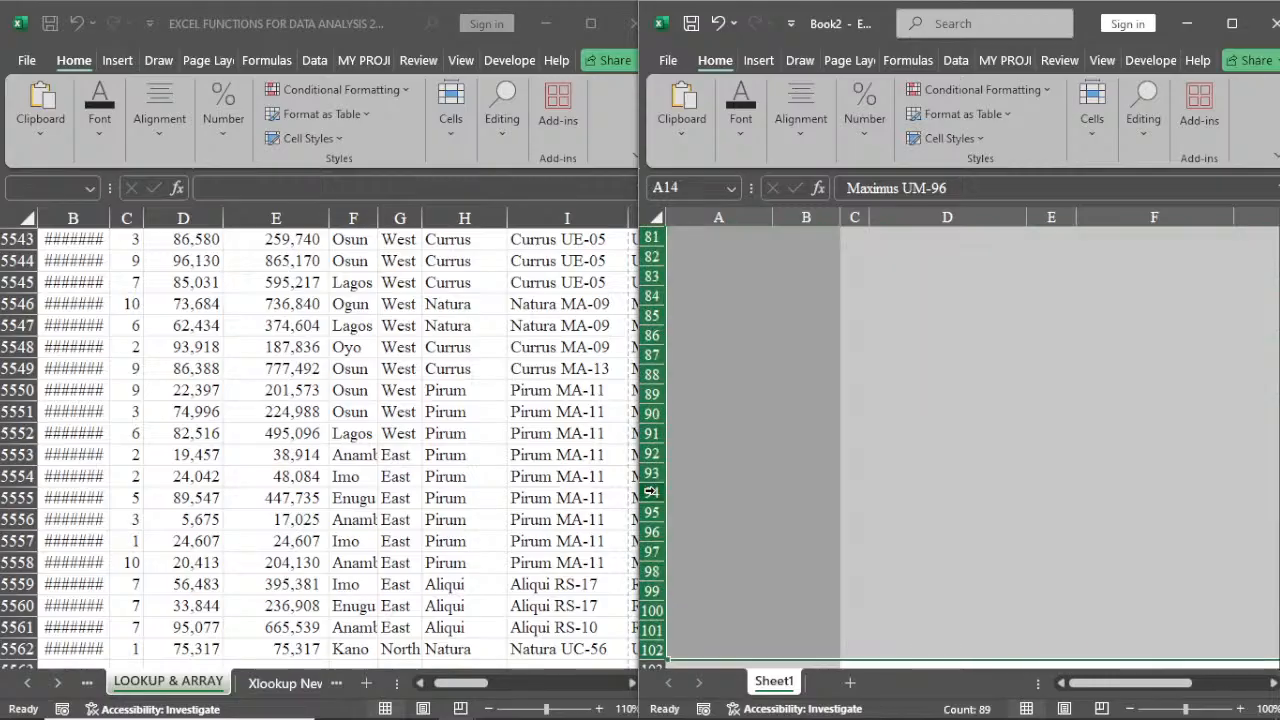
pyautogui.click(729, 141)
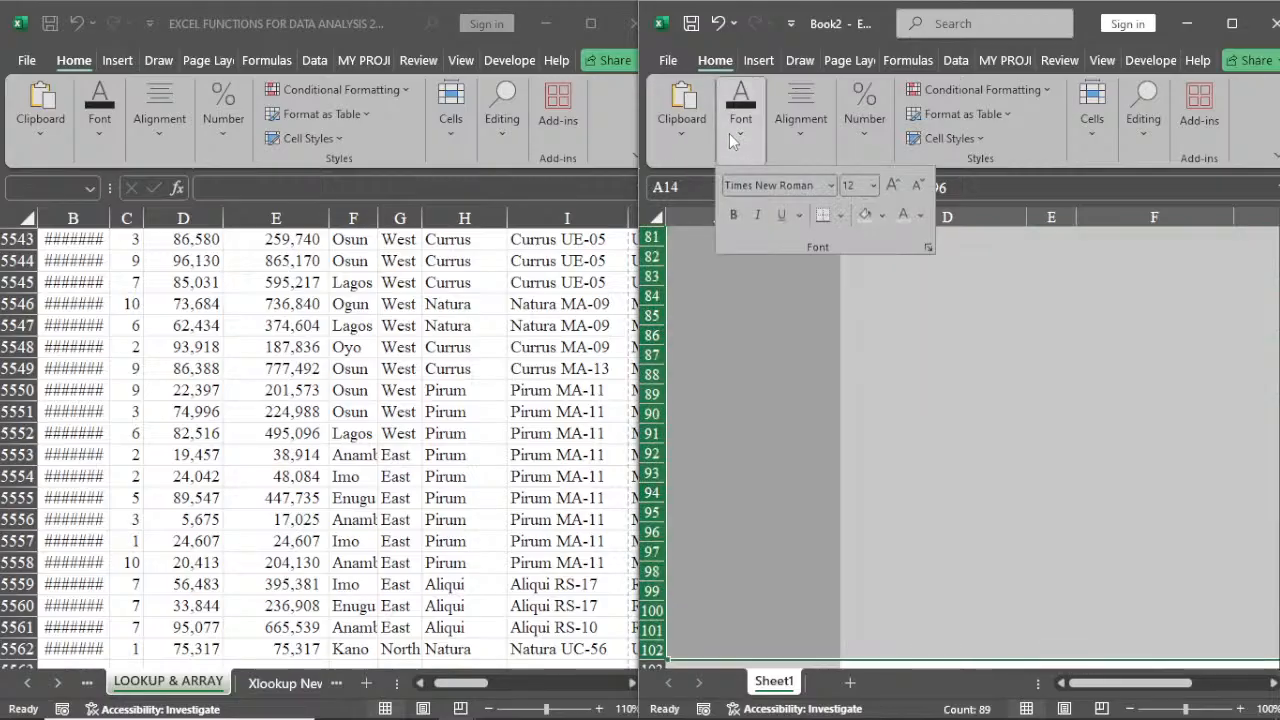
pyautogui.click(866, 215)
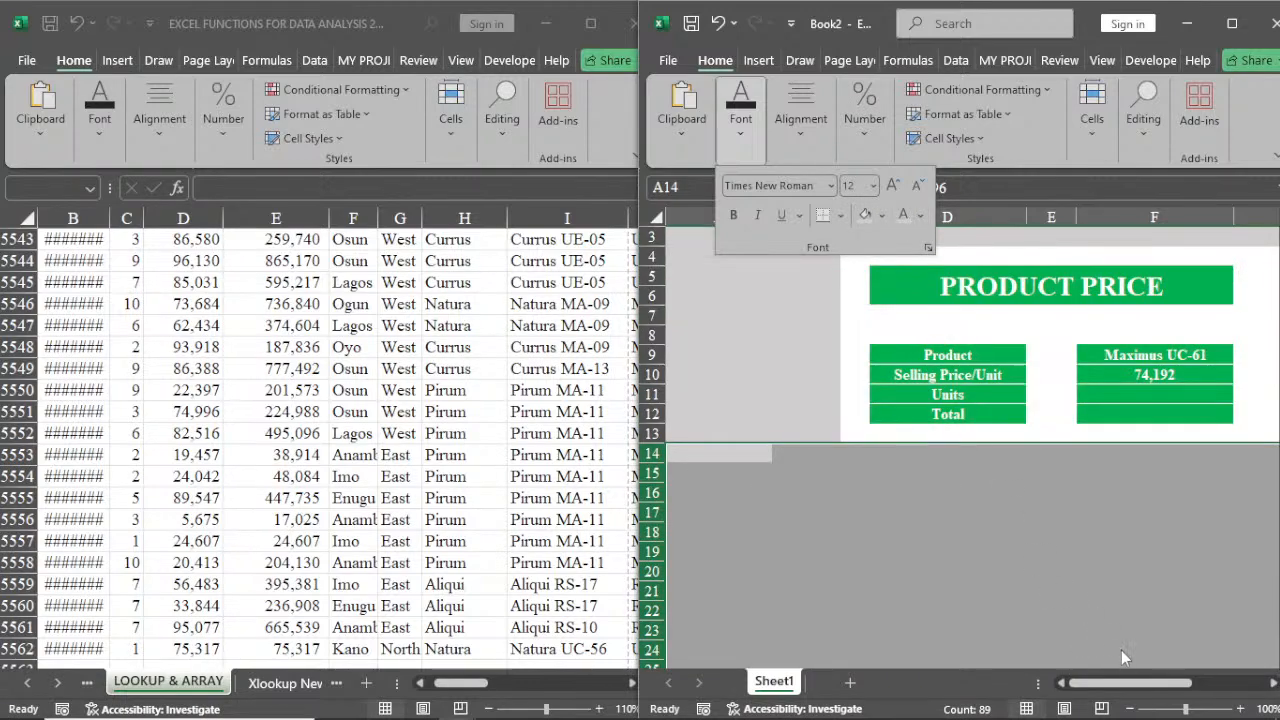
# Narrow column G into a thin margin beside the Product Price block
pyautogui.moveTo(1130, 683); pyautogui.dragTo(1155, 683)
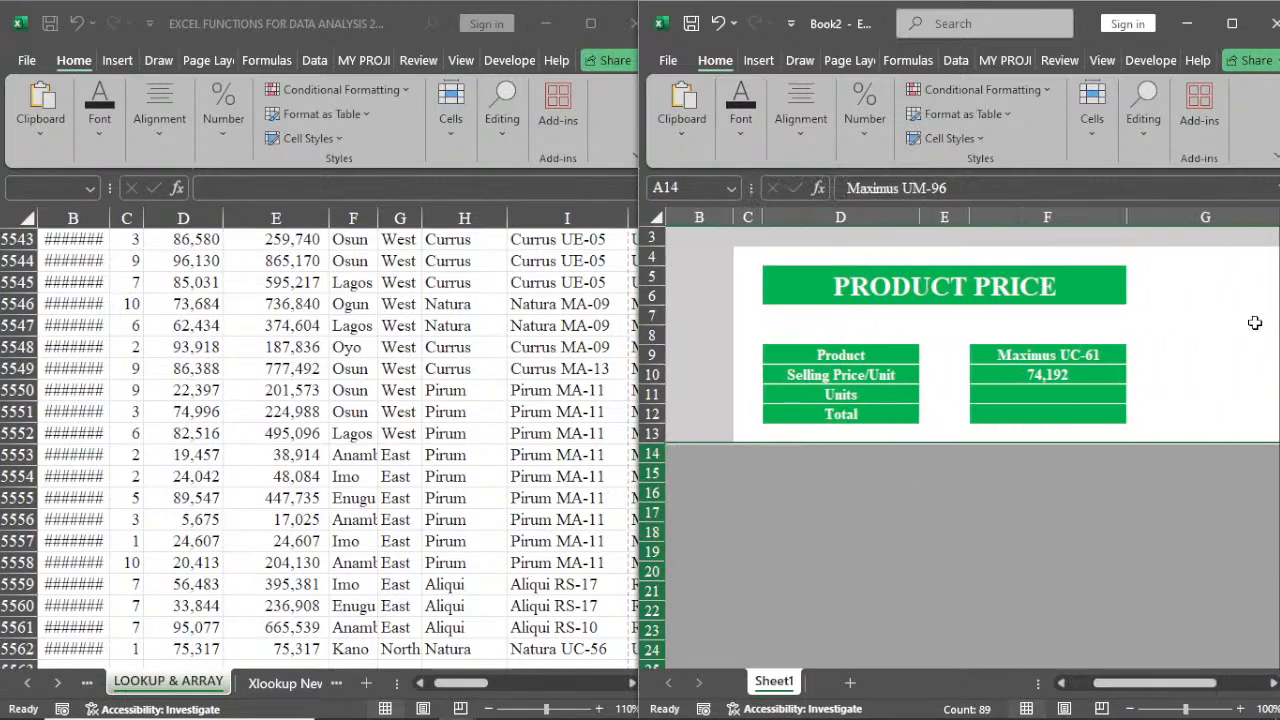
pyautogui.click(1230, 240)
pyautogui.hotkey('ctrl', 'shift', 'Down')
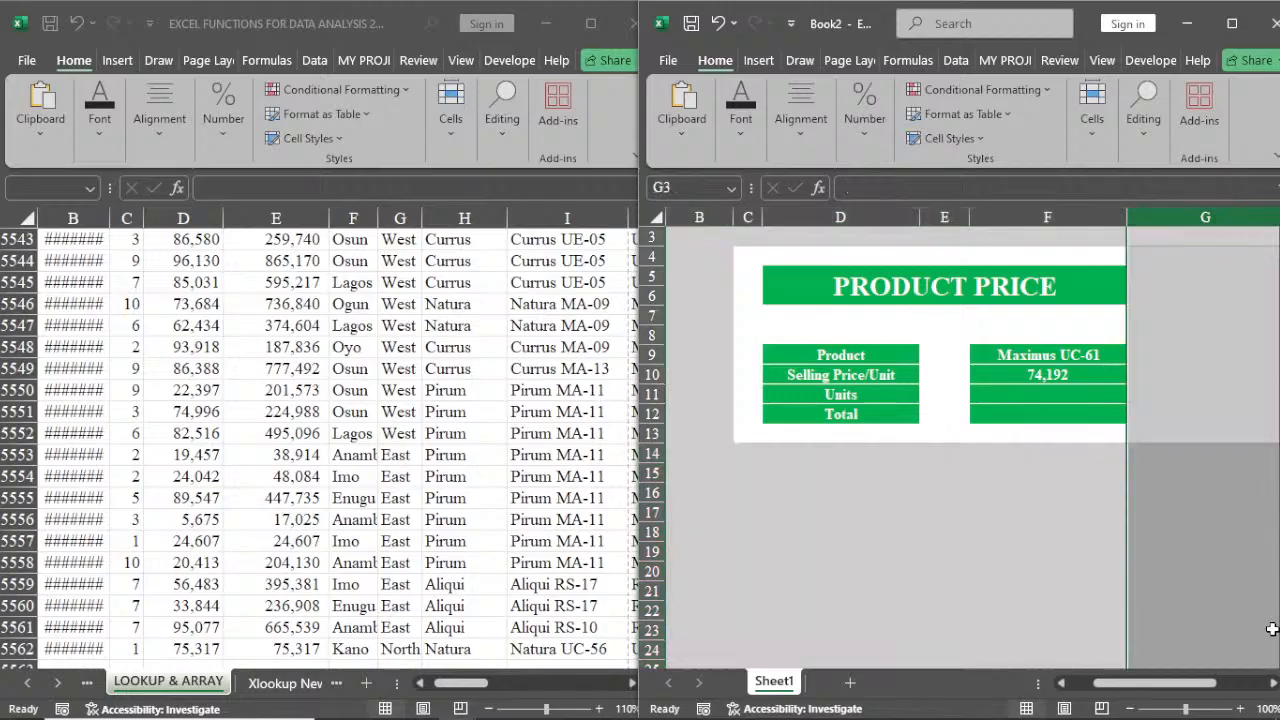
pyautogui.click(1272, 683)
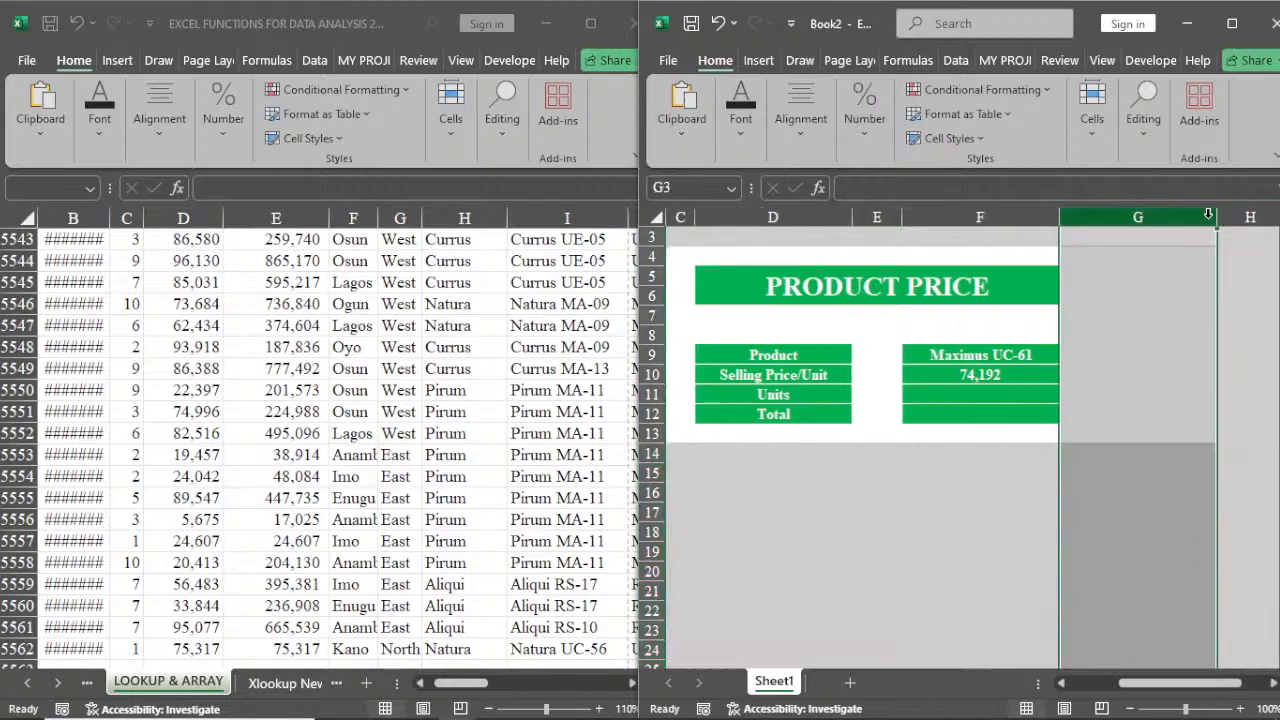
pyautogui.moveTo(1216, 219); pyautogui.dragTo(1088, 220)
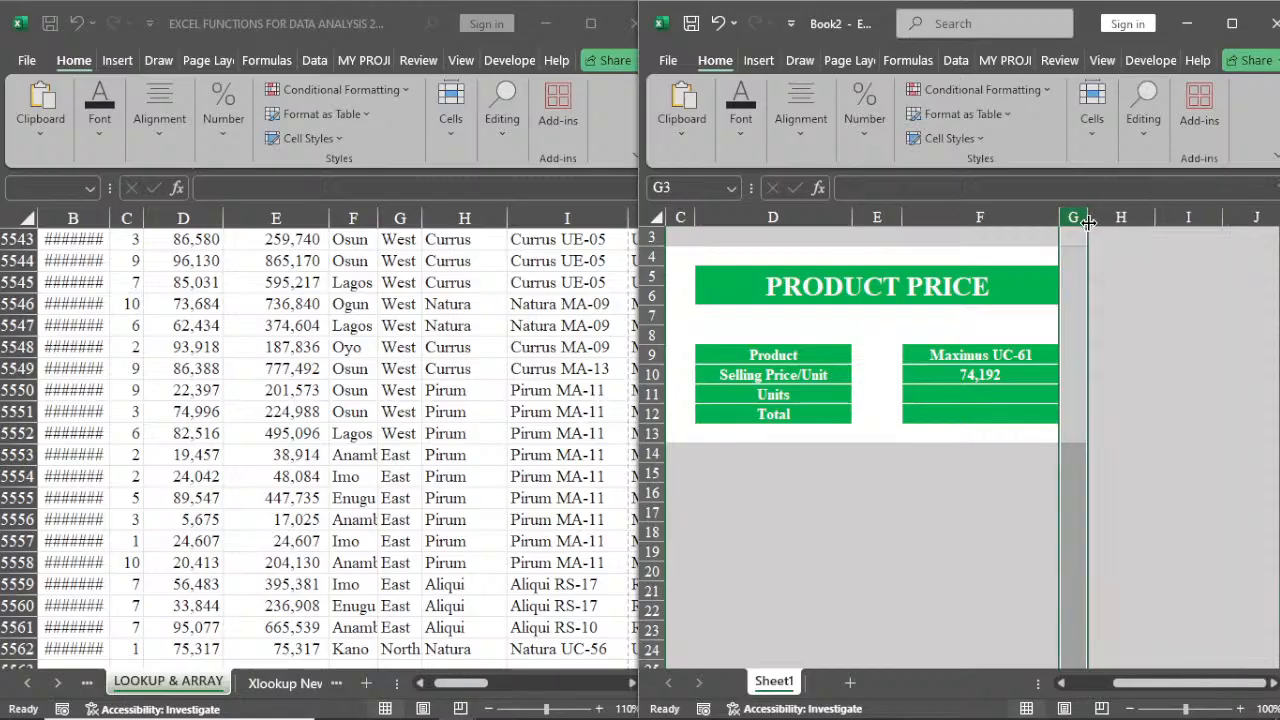
pyautogui.click(1072, 275)
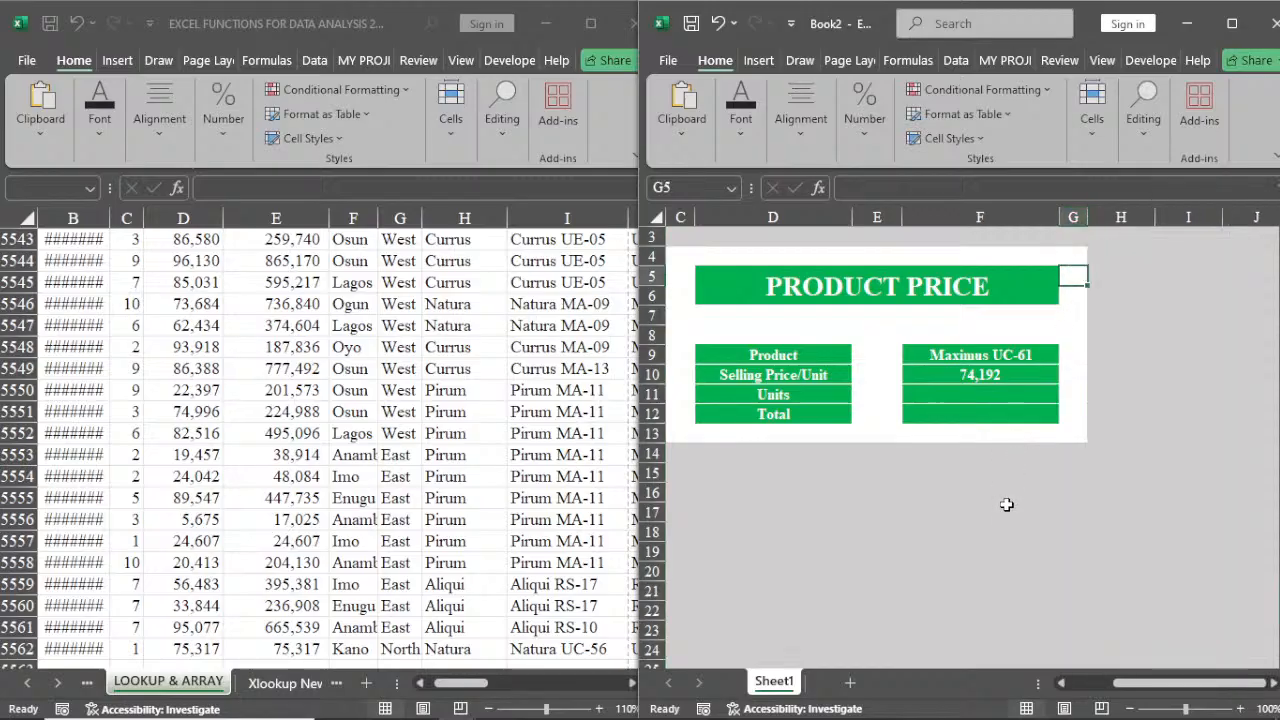
pyautogui.click(1062, 684)
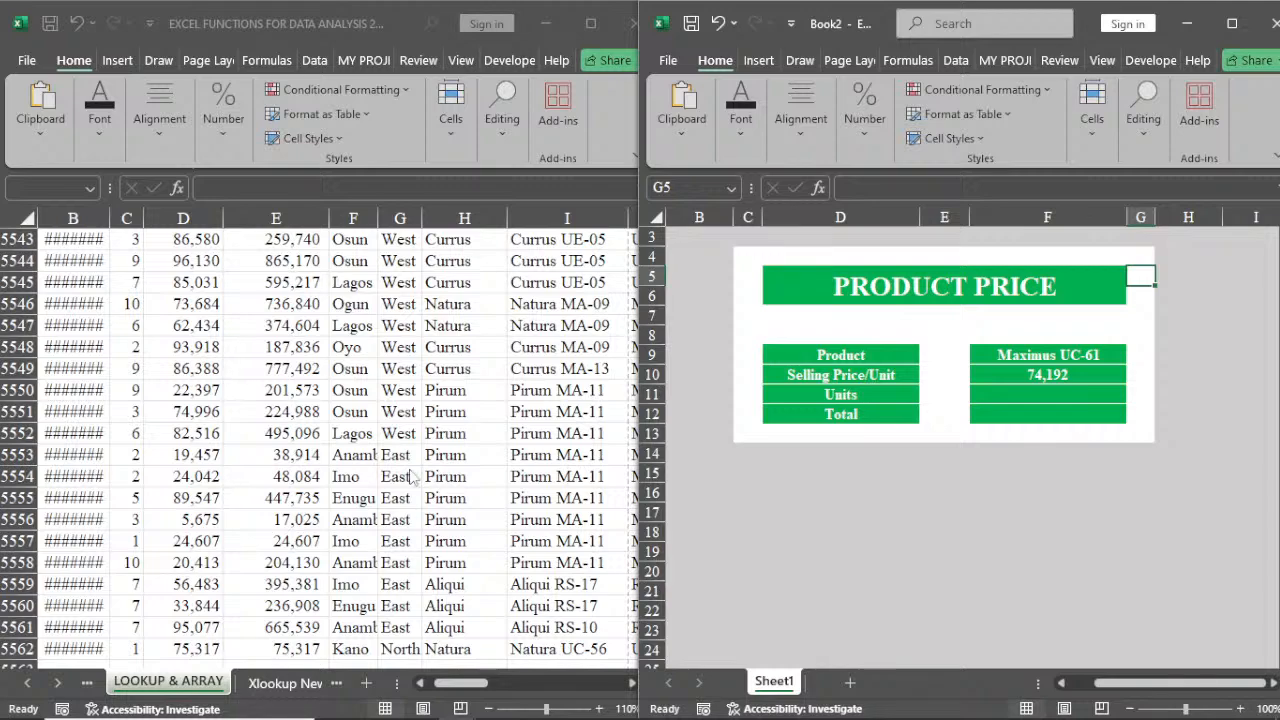
# Maximize the original workbook and switch to the DATE & TIME sheet
pyautogui.click(365, 393)
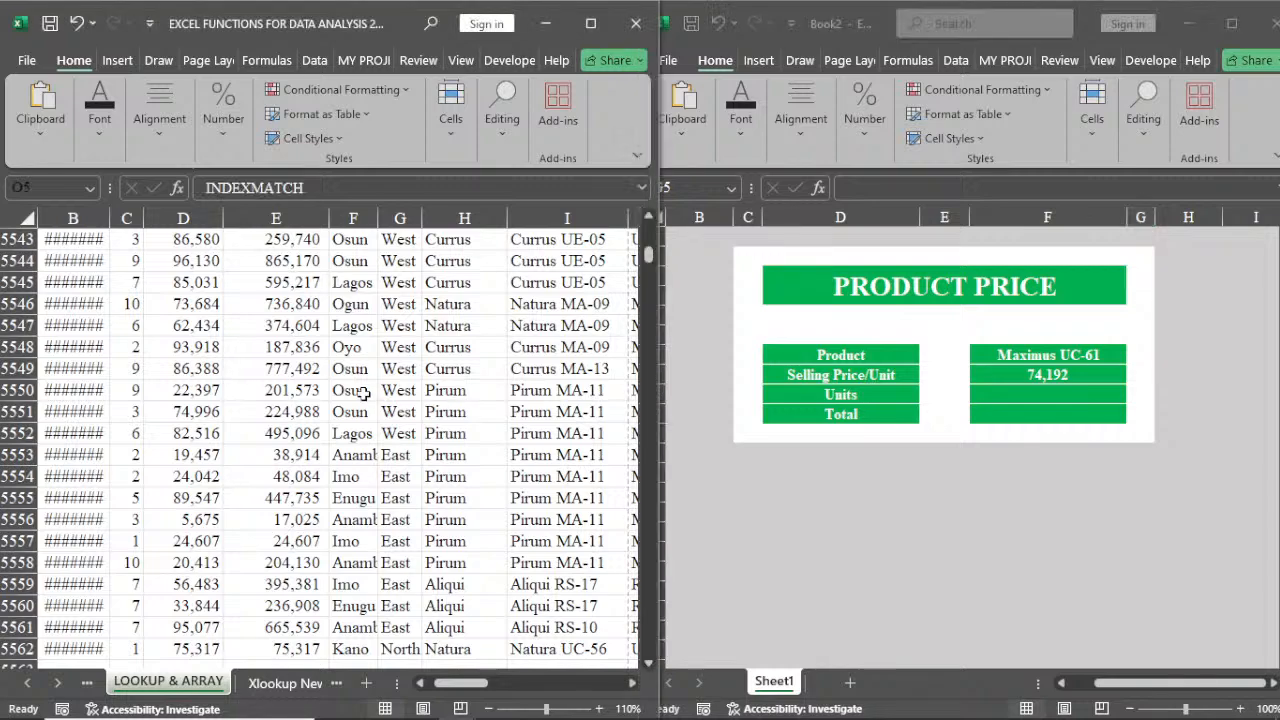
pyautogui.click(590, 22)
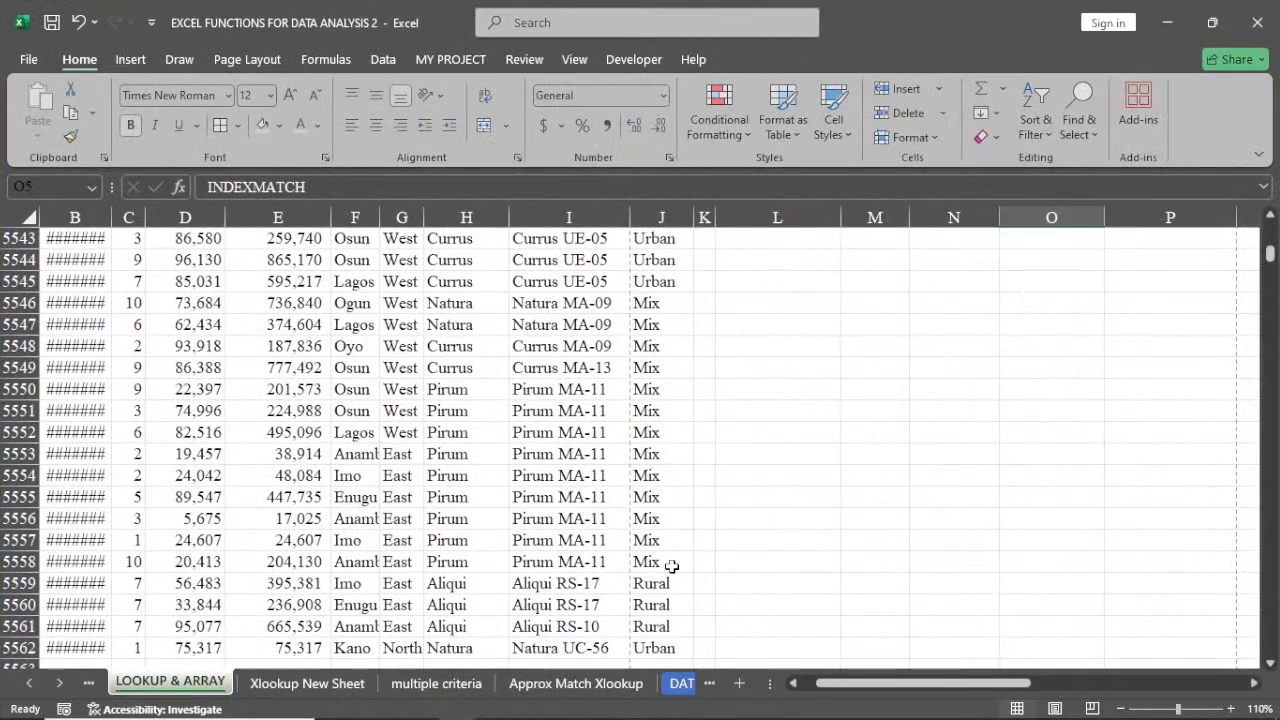
pyautogui.click(681, 683)
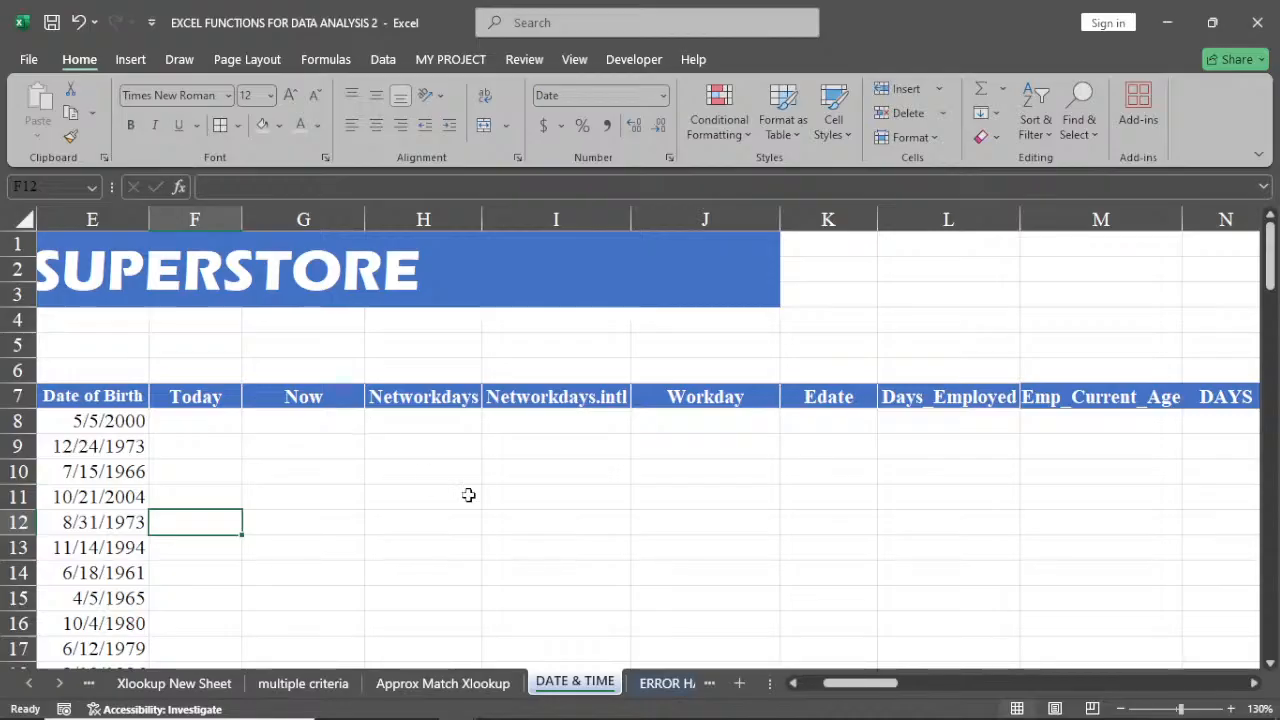
pyautogui.click(793, 683)
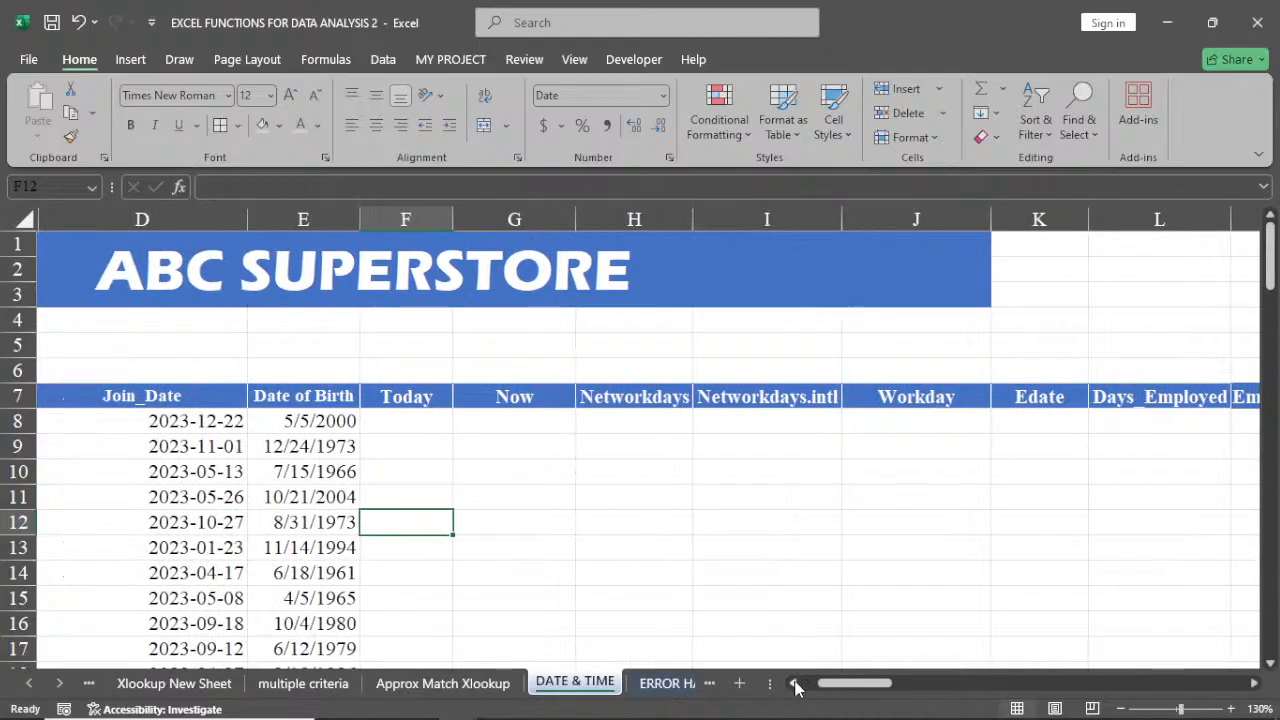
# Enter the TODAY function in the first Today cell, F8, to show the current date
pyautogui.click(405, 426)
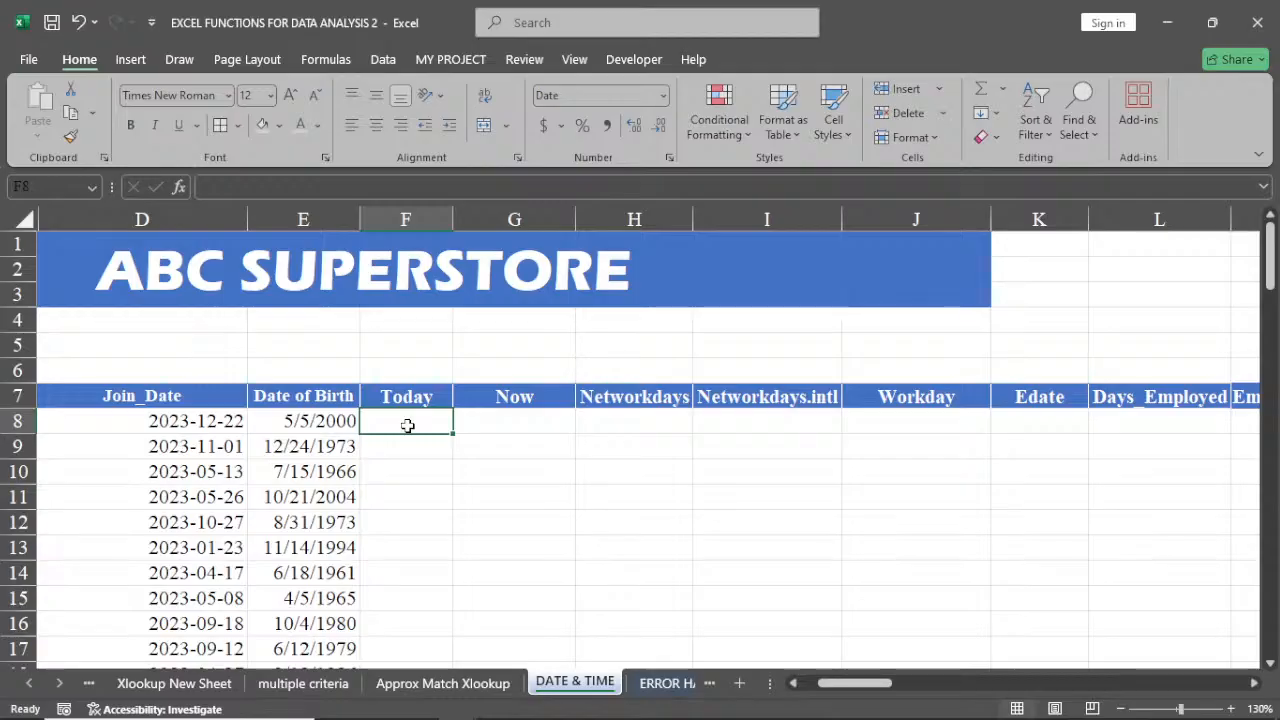
pyautogui.write('=t')
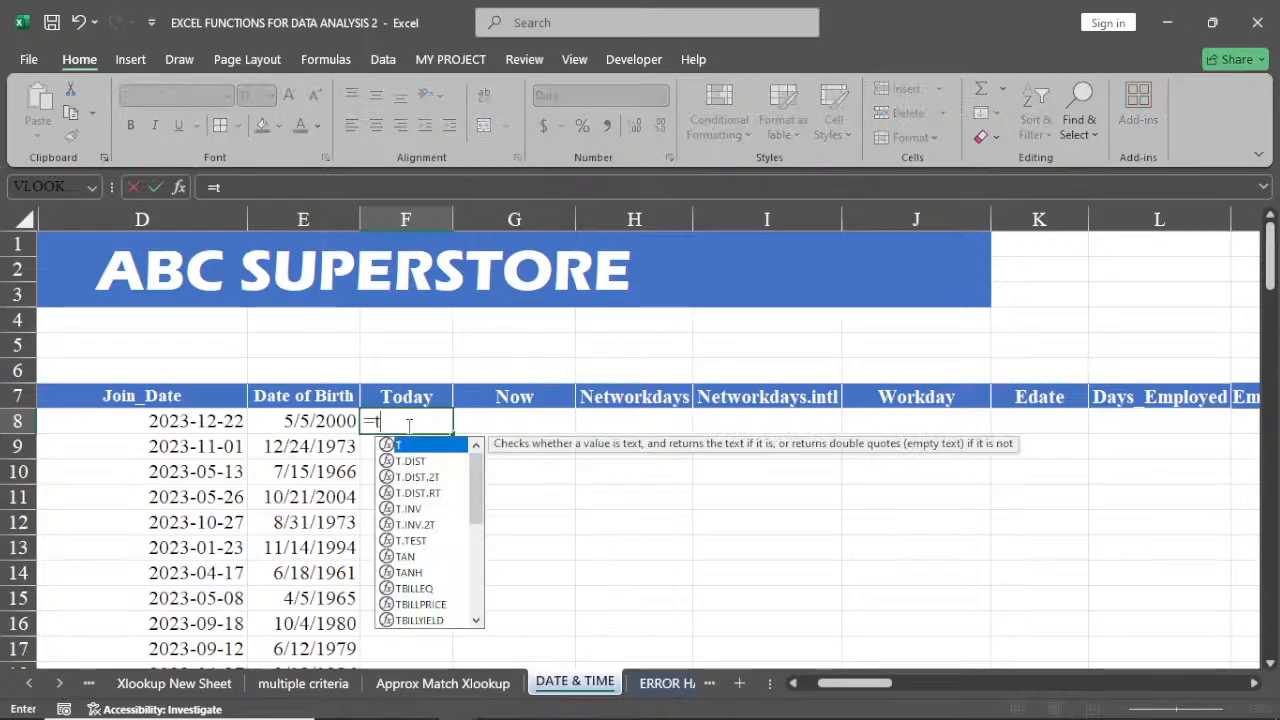
pyautogui.write('o')
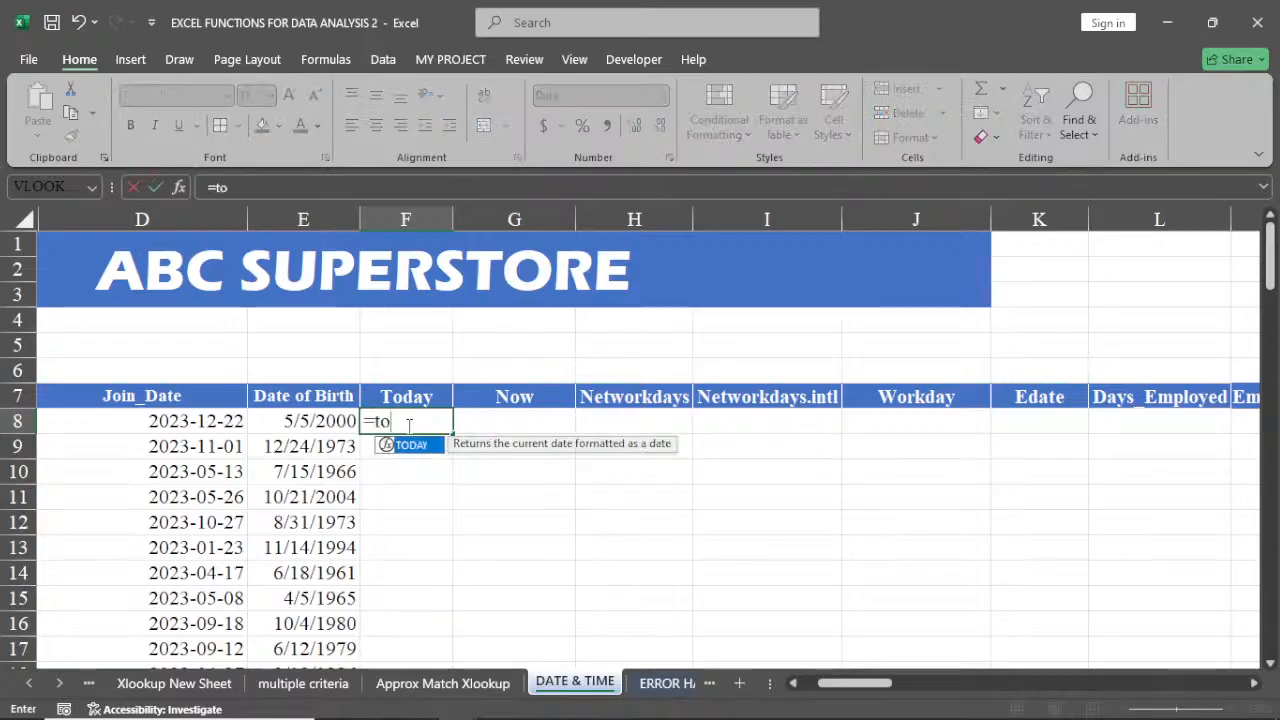
pyautogui.doubleClick(418, 445)
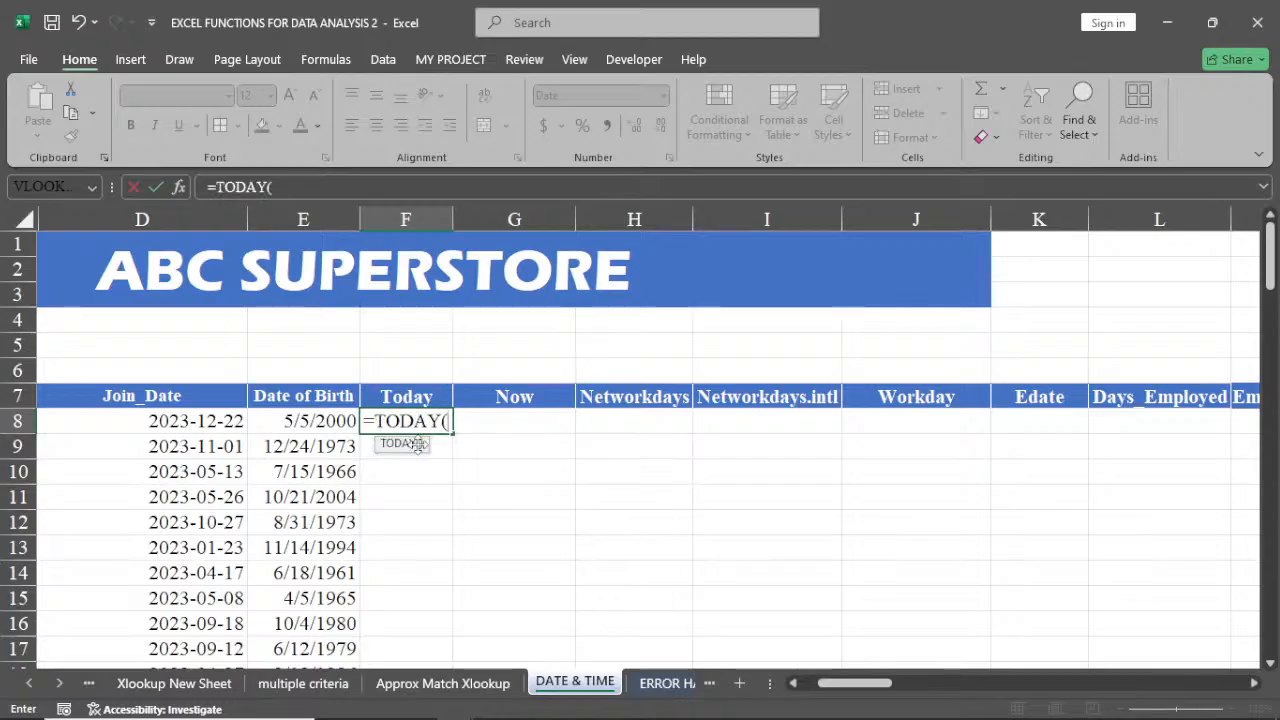
pyautogui.write(')')
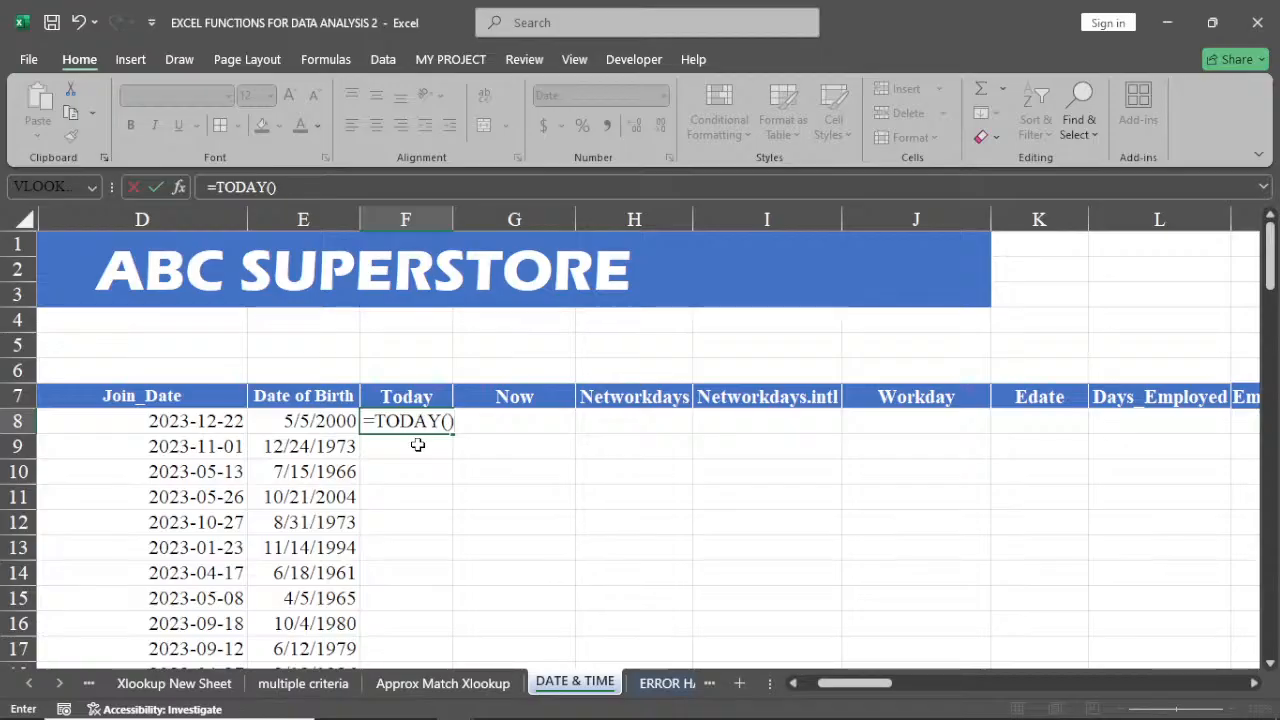
pyautogui.press('Return')
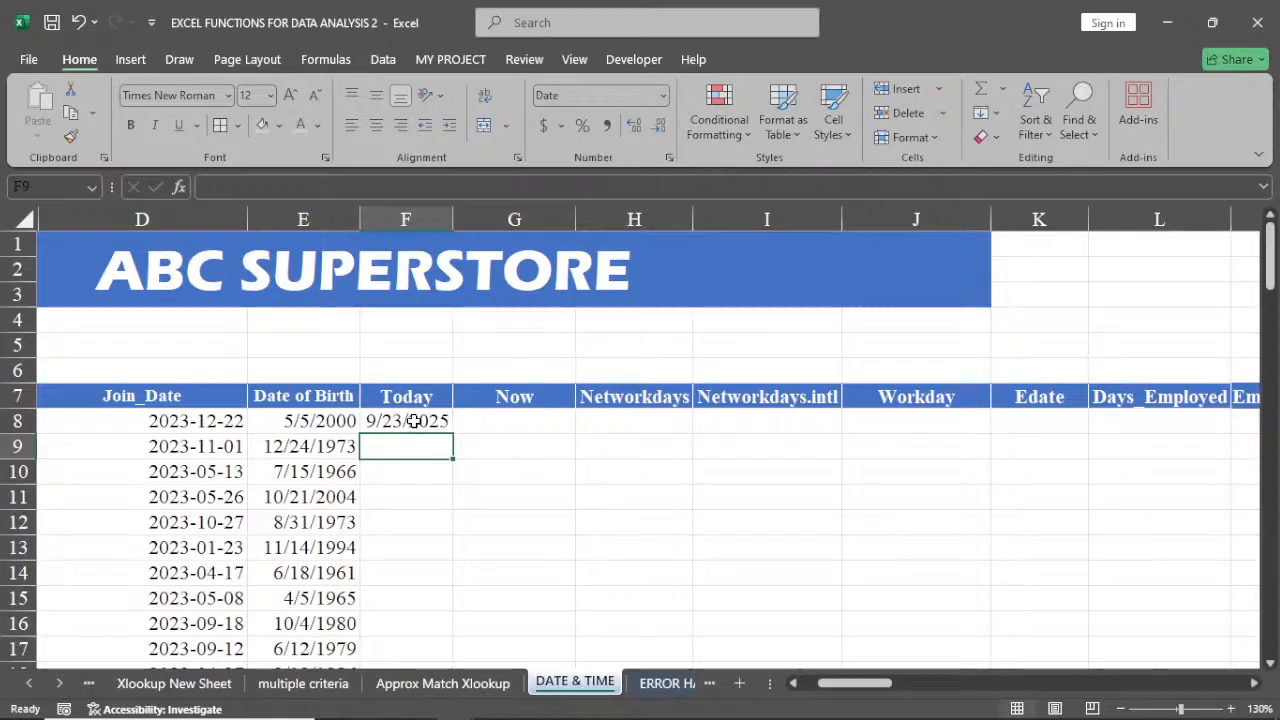
pyautogui.click(413, 421)
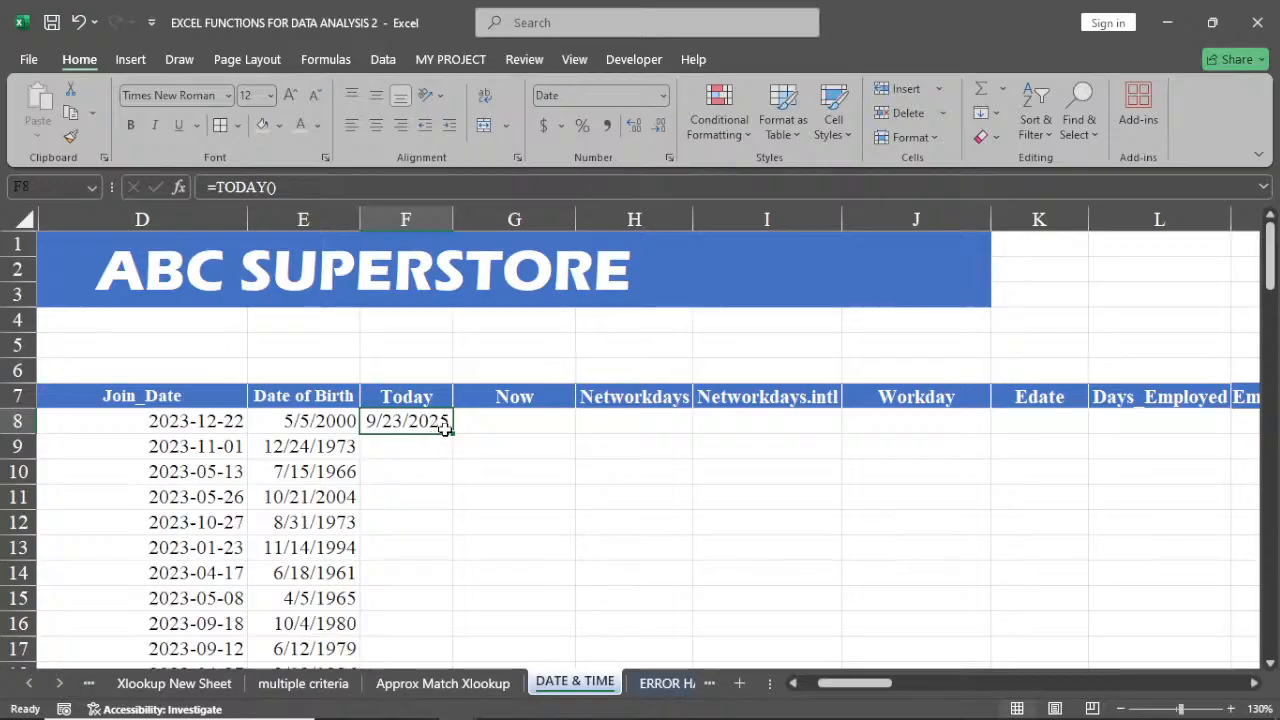
# Enter the NOW function in the first Now cell, G8, to show the current date and time
pyautogui.click(500, 414)
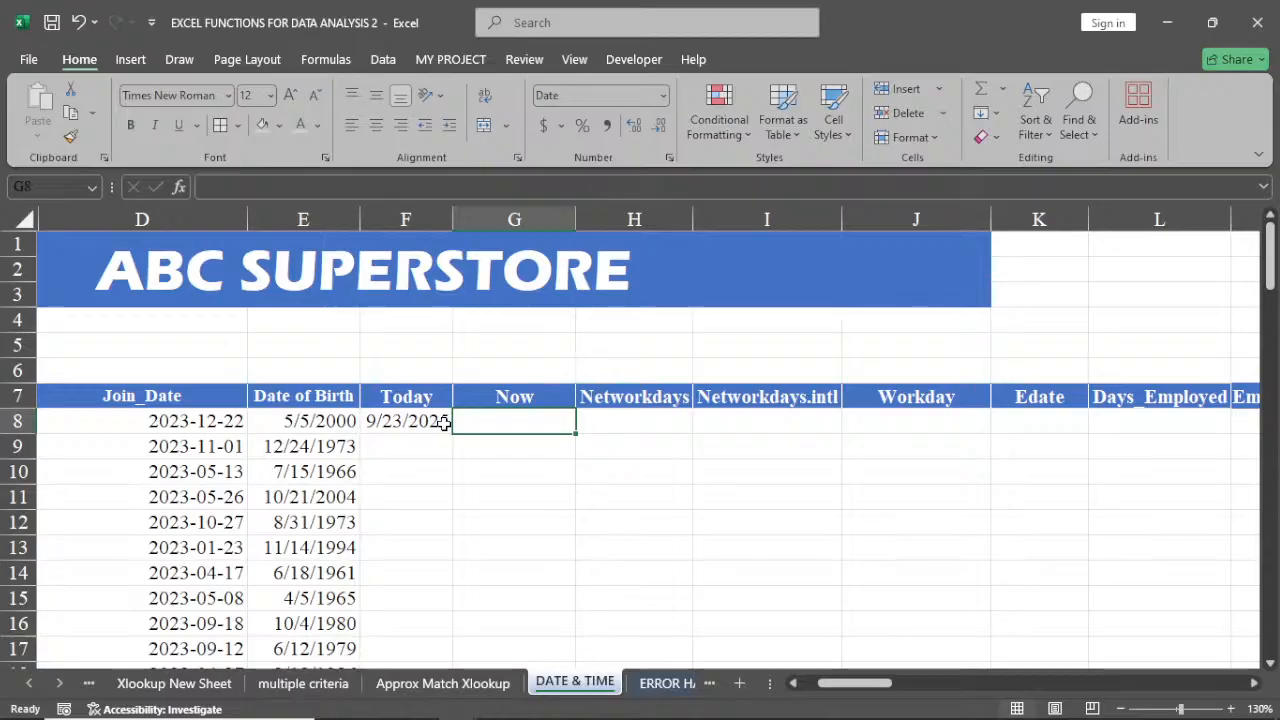
pyautogui.write('=')
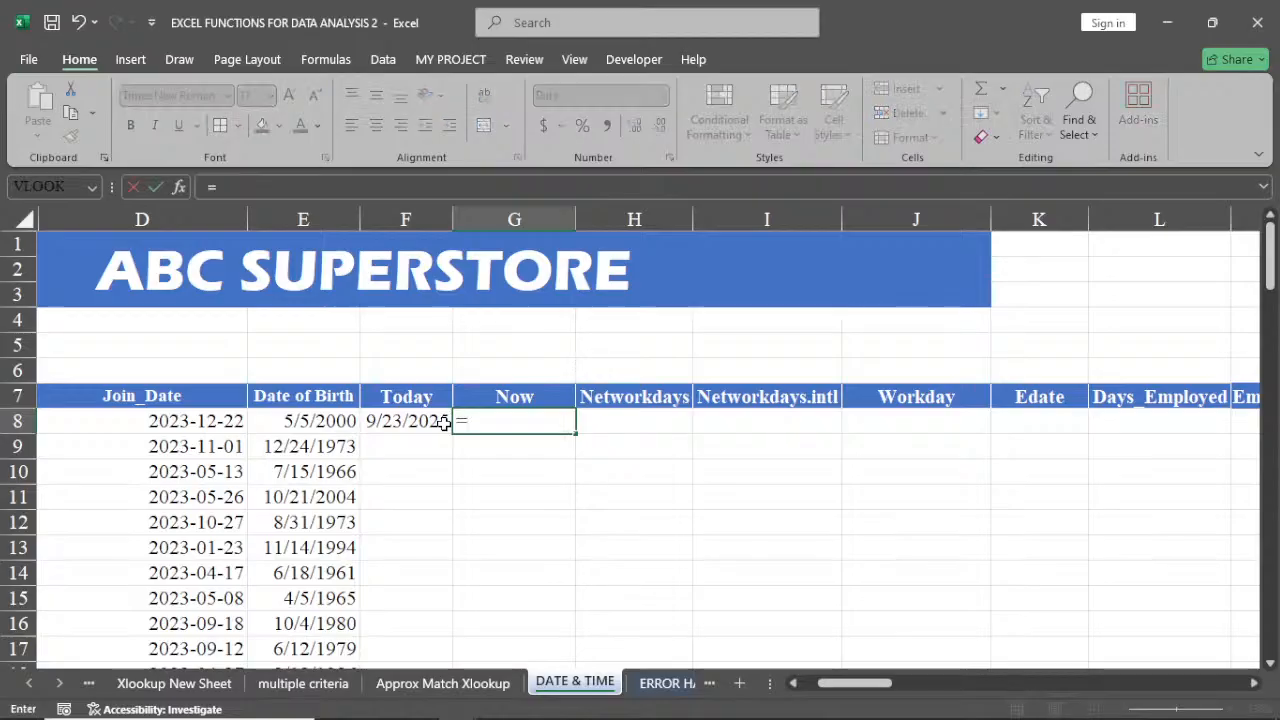
pyautogui.write('now')
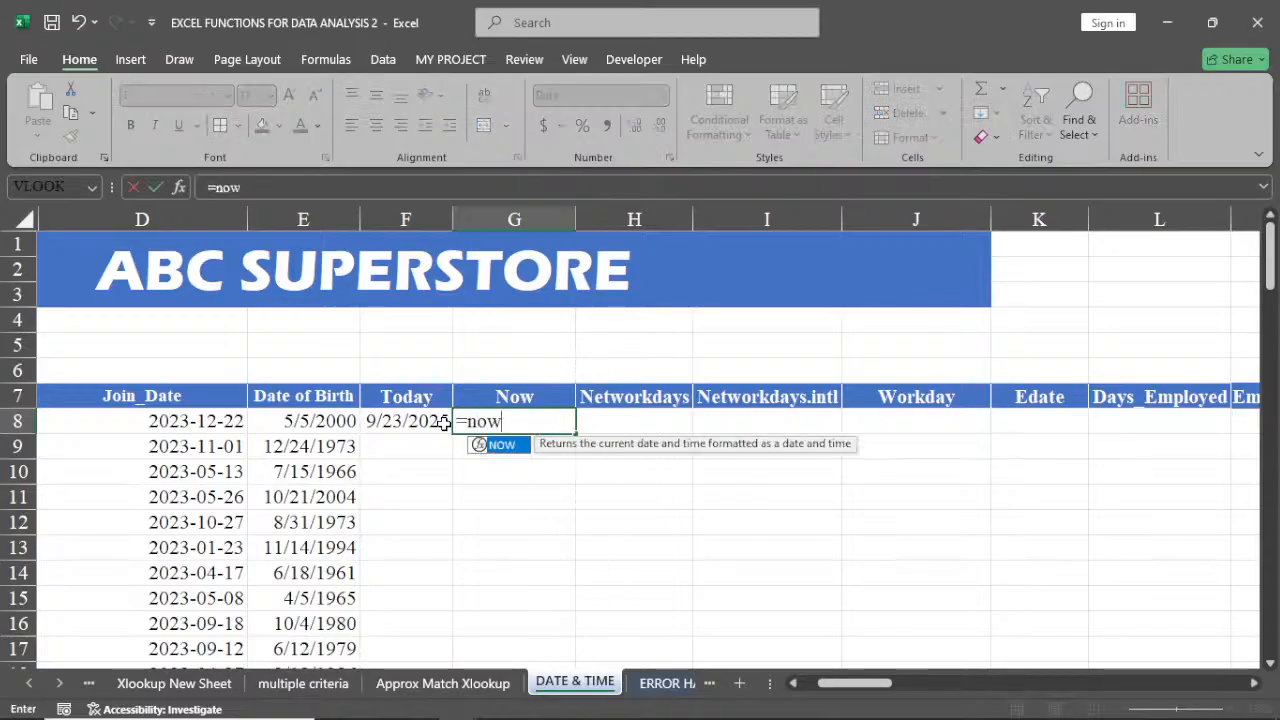
pyautogui.doubleClick(502, 446)
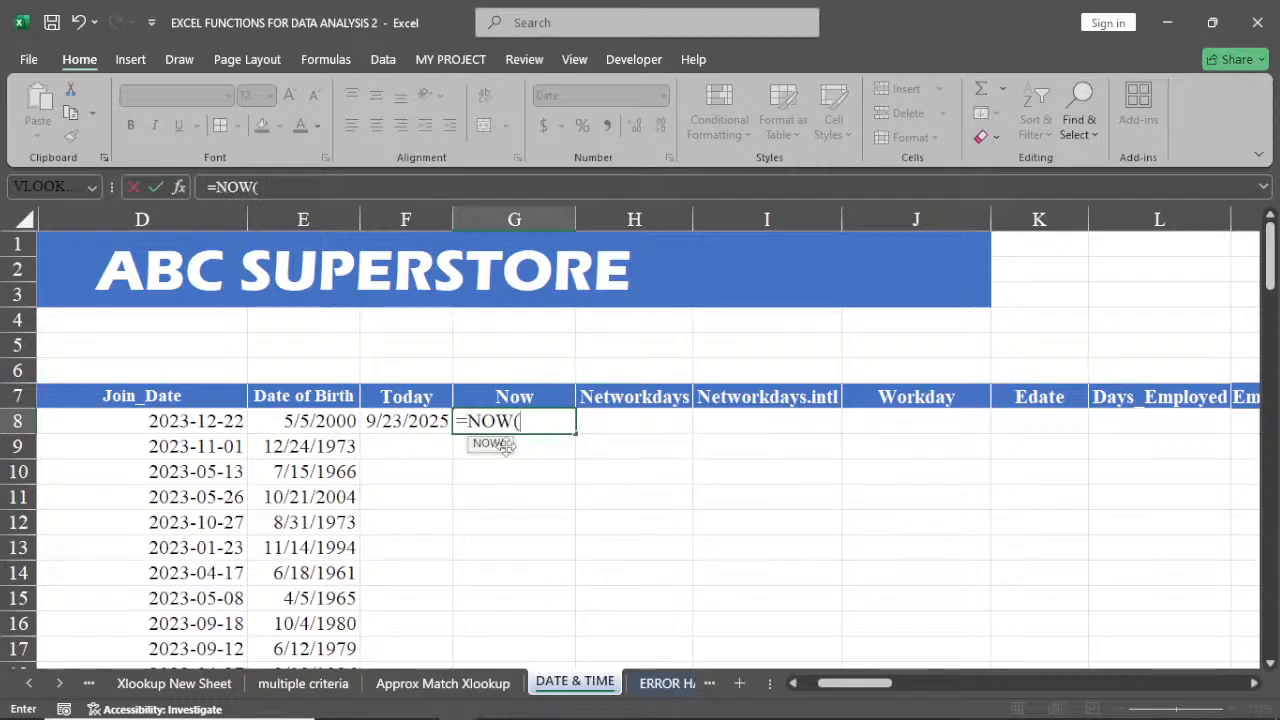
pyautogui.write(')')
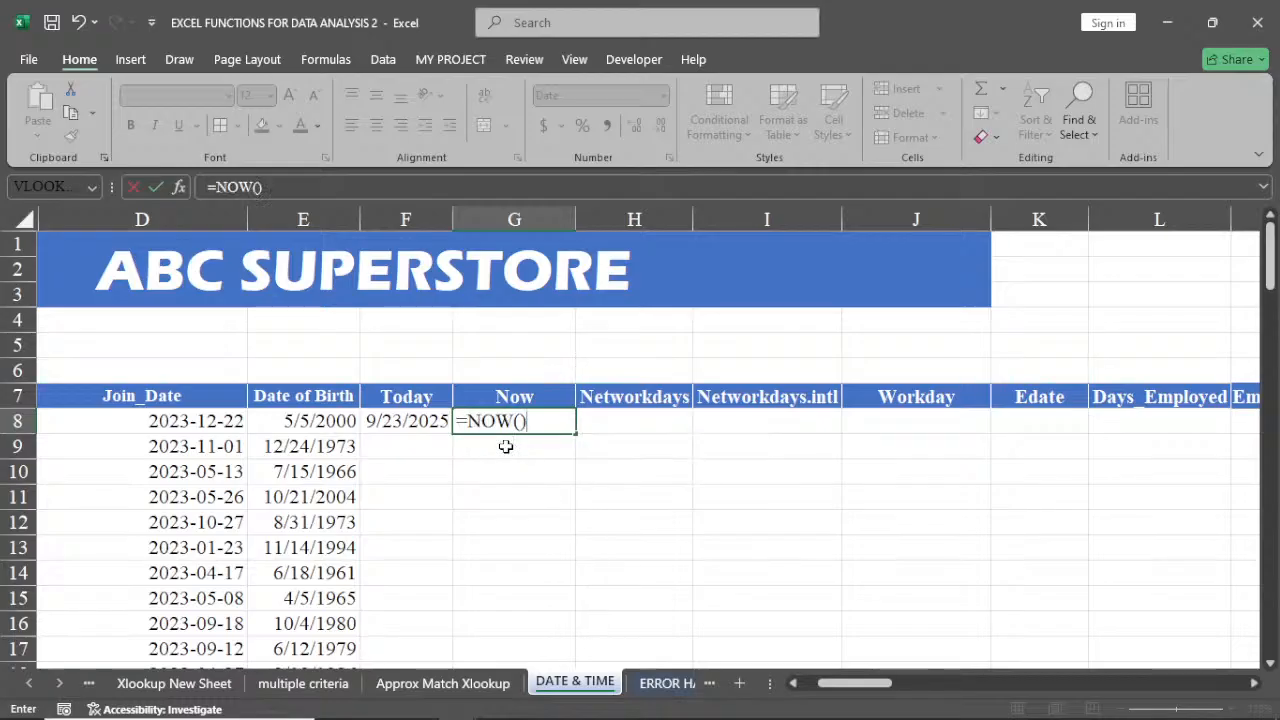
pyautogui.press('Return')
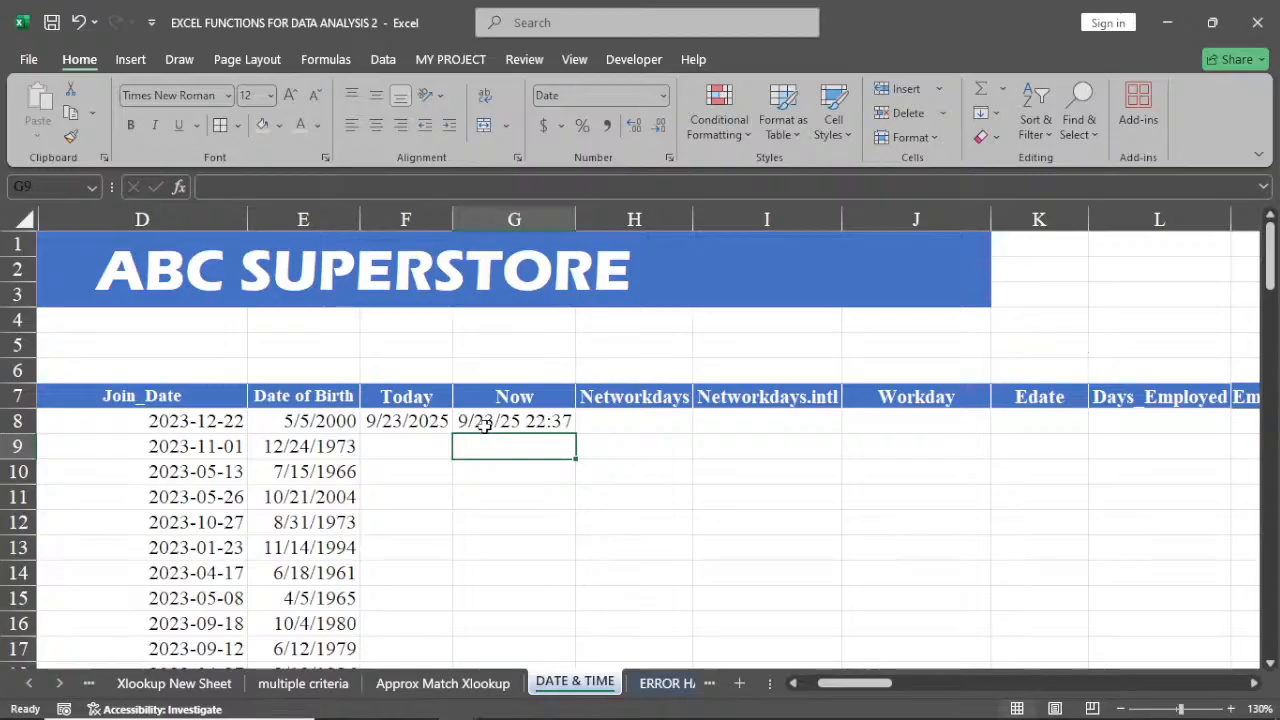
# Enter =NETWORKDAYS(E8,D8) in the first Networkdays cell, counting workdays from date of birth to join date
pyautogui.click(550, 423)
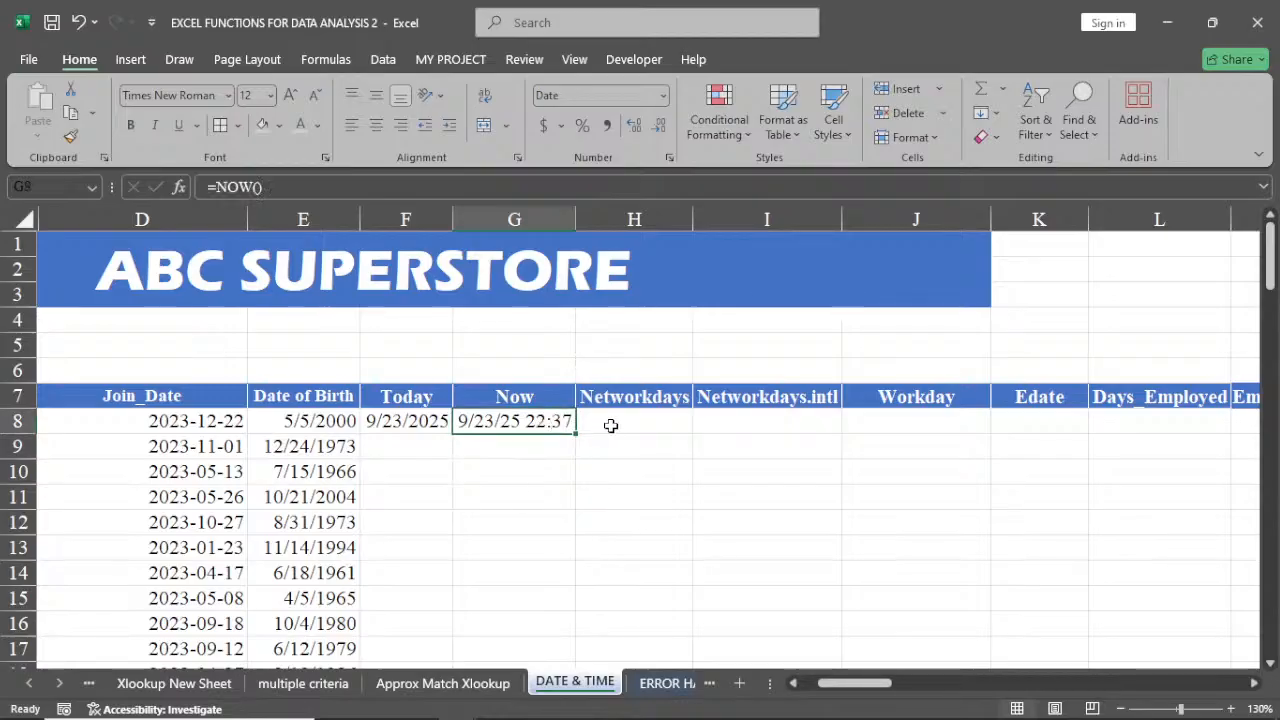
pyautogui.click(612, 425)
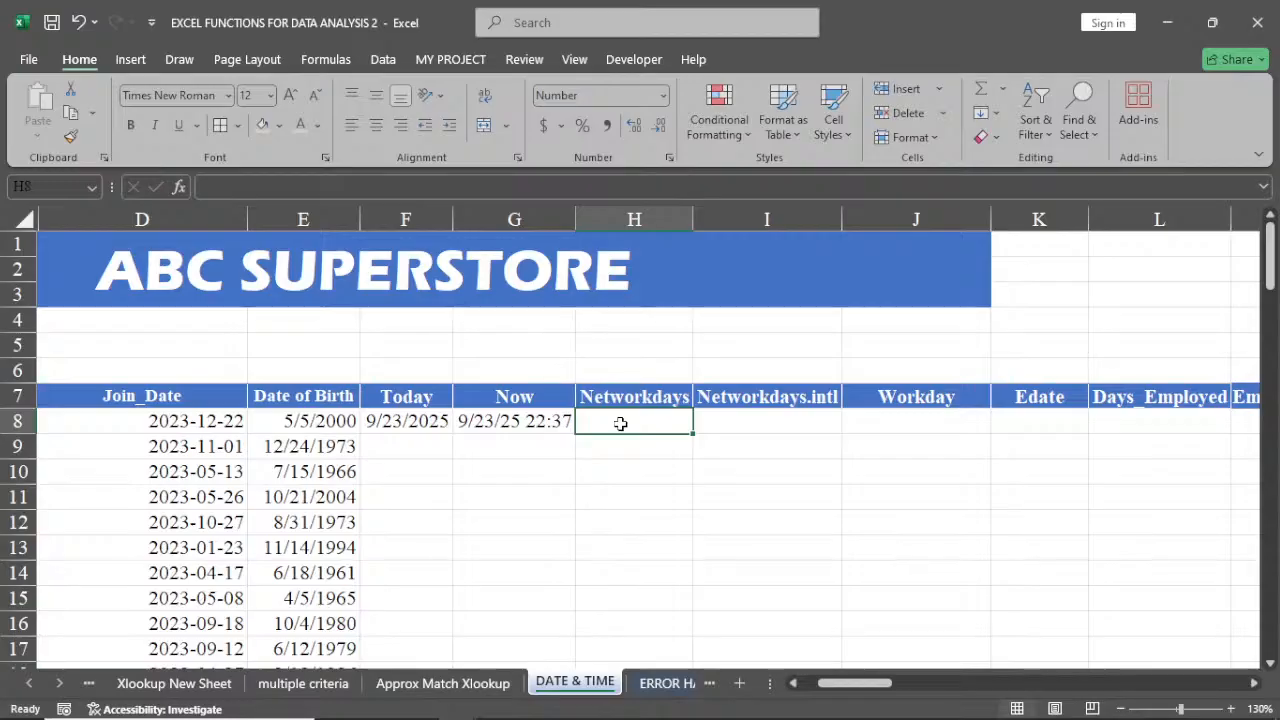
pyautogui.write('=n')
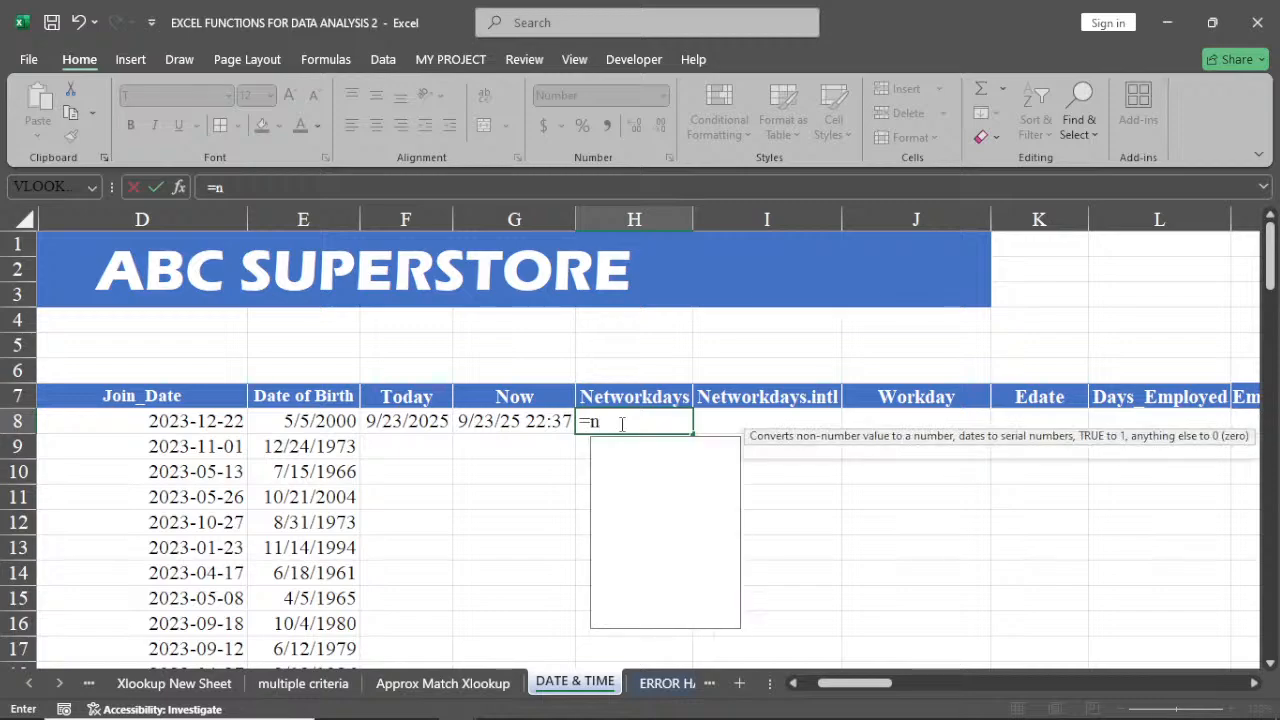
pyautogui.write('et')
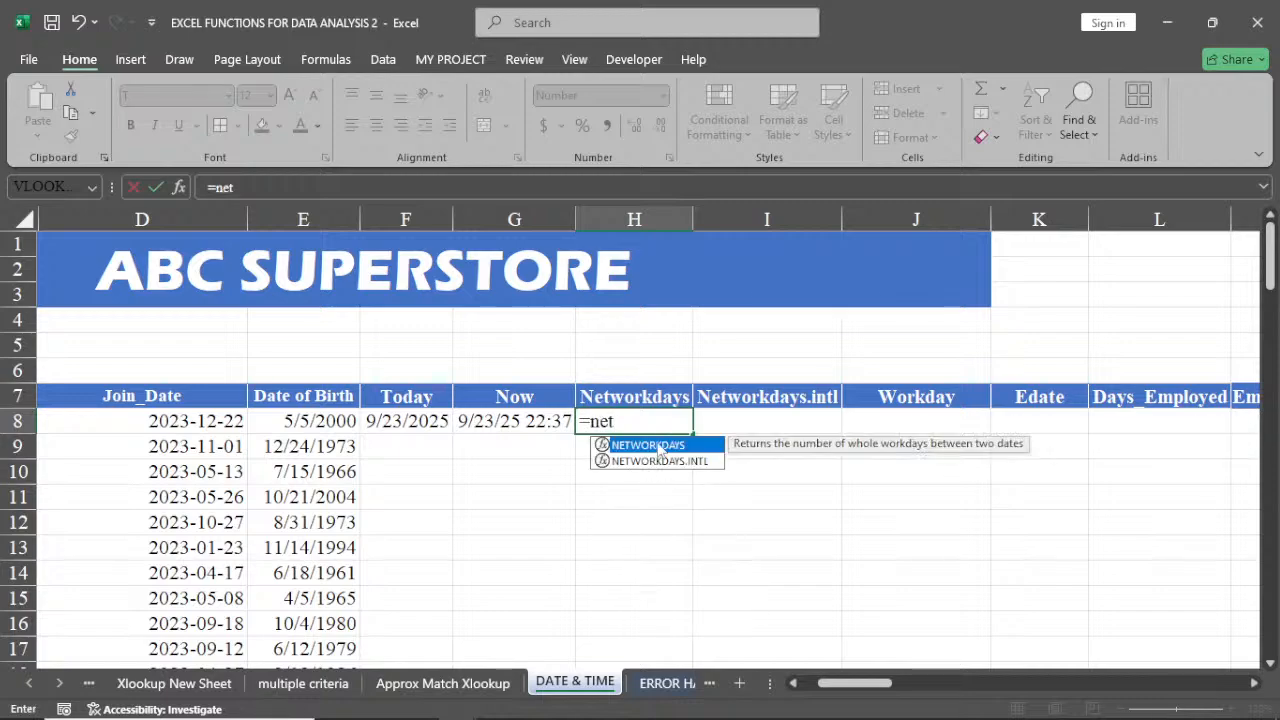
pyautogui.doubleClick(658, 446)
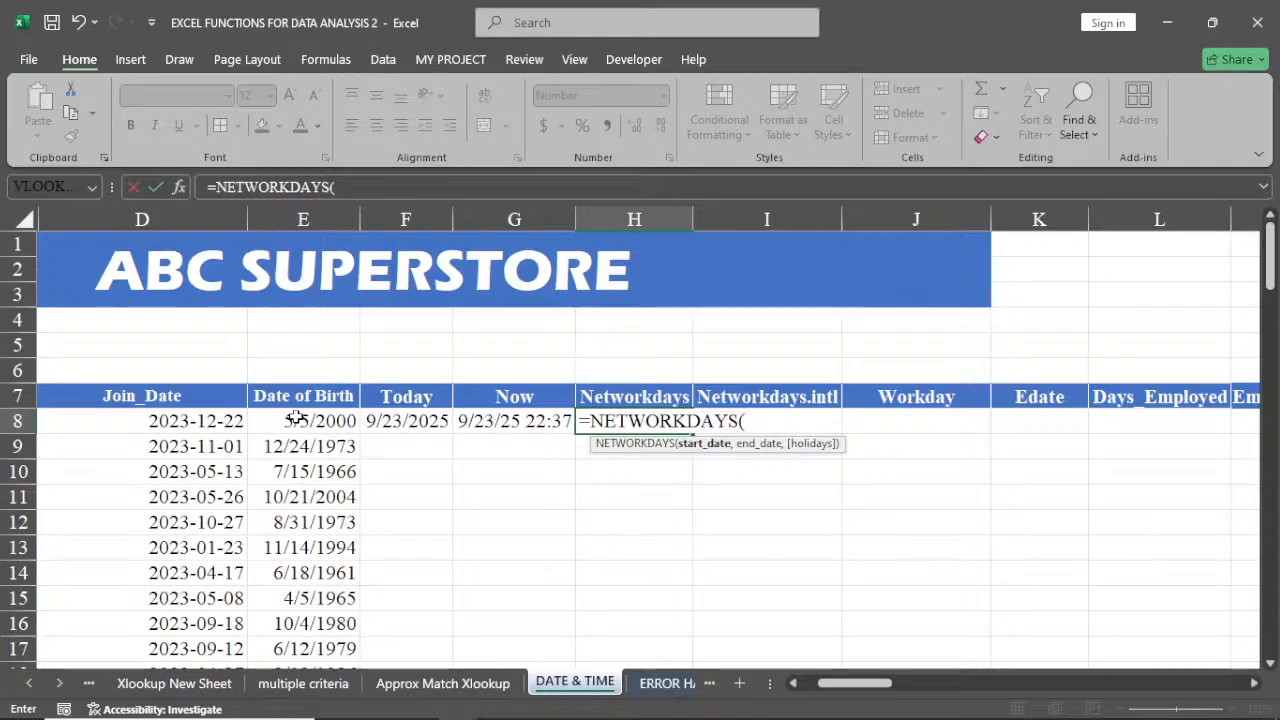
pyautogui.click(297, 418)
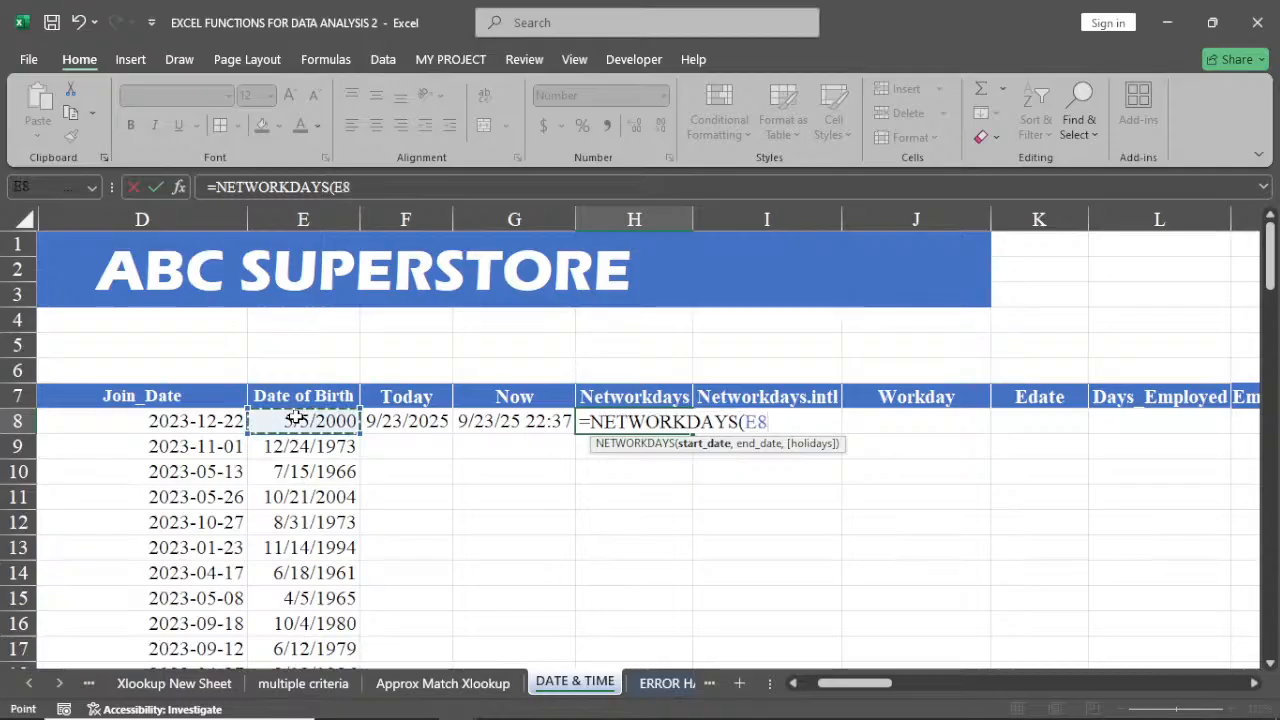
pyautogui.write(',')
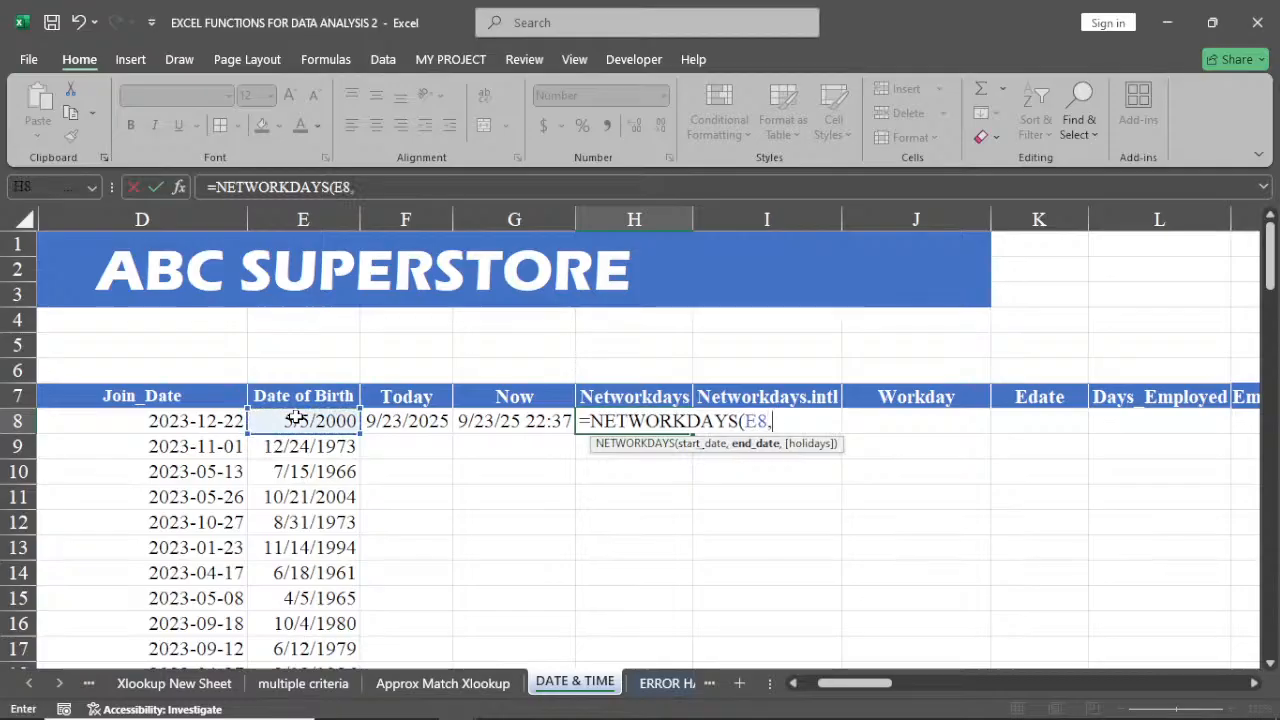
pyautogui.click(171, 423)
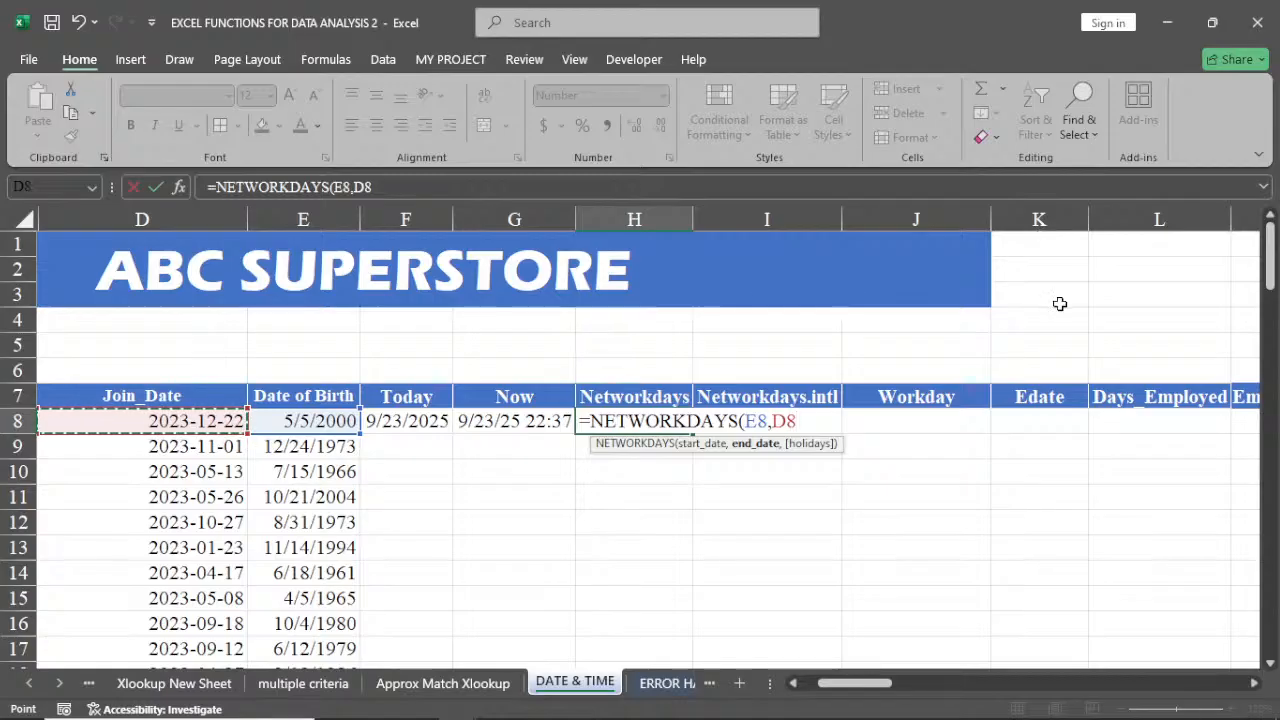
pyautogui.write(')')
pyautogui.press('Return')
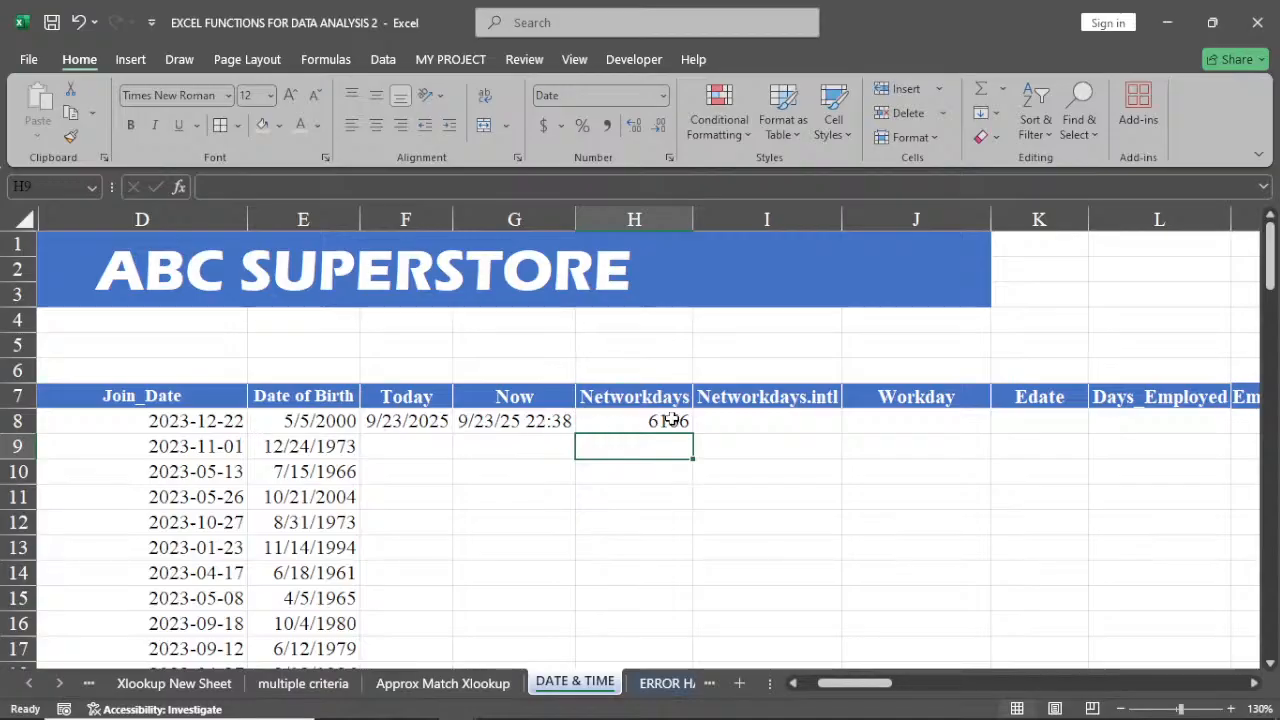
# Start a NETWORKDAYS.INTL formula in I8 with E8 as start date and D8 as end date, reaching the weekend argument
pyautogui.click(745, 418)
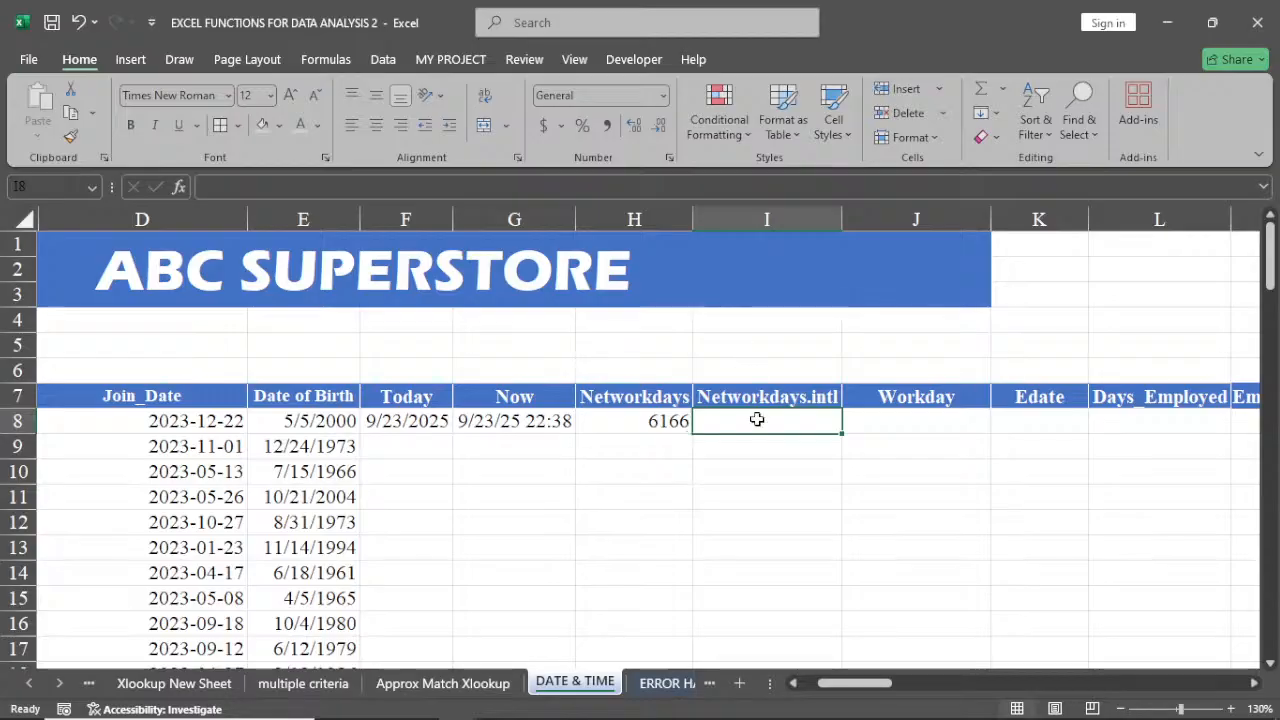
pyautogui.write('=net')
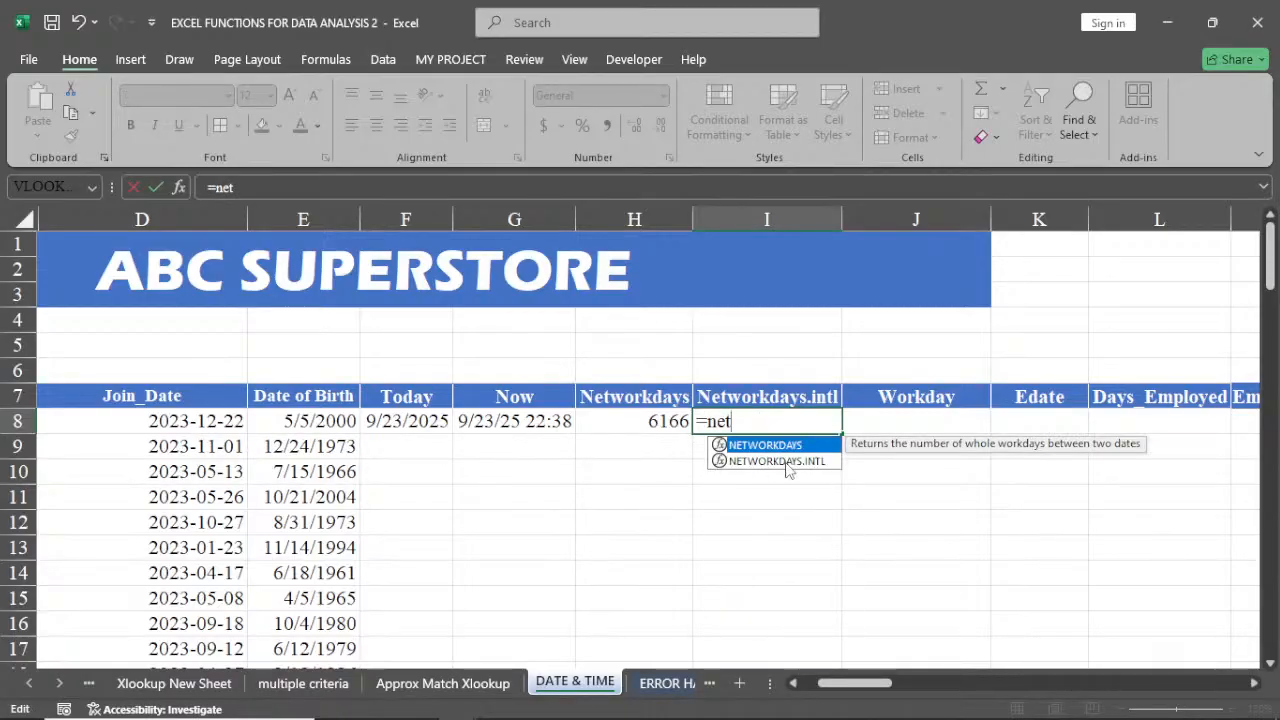
pyautogui.doubleClick(787, 461)
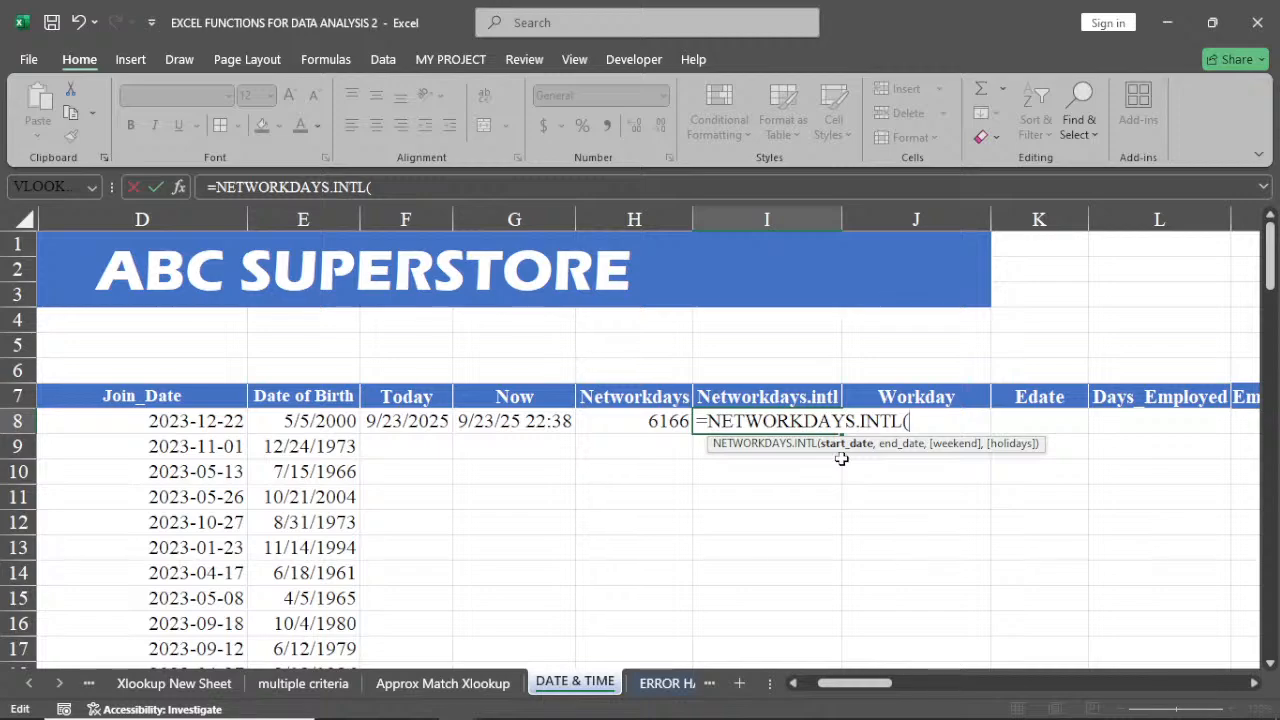
pyautogui.click(306, 423)
pyautogui.write(',')
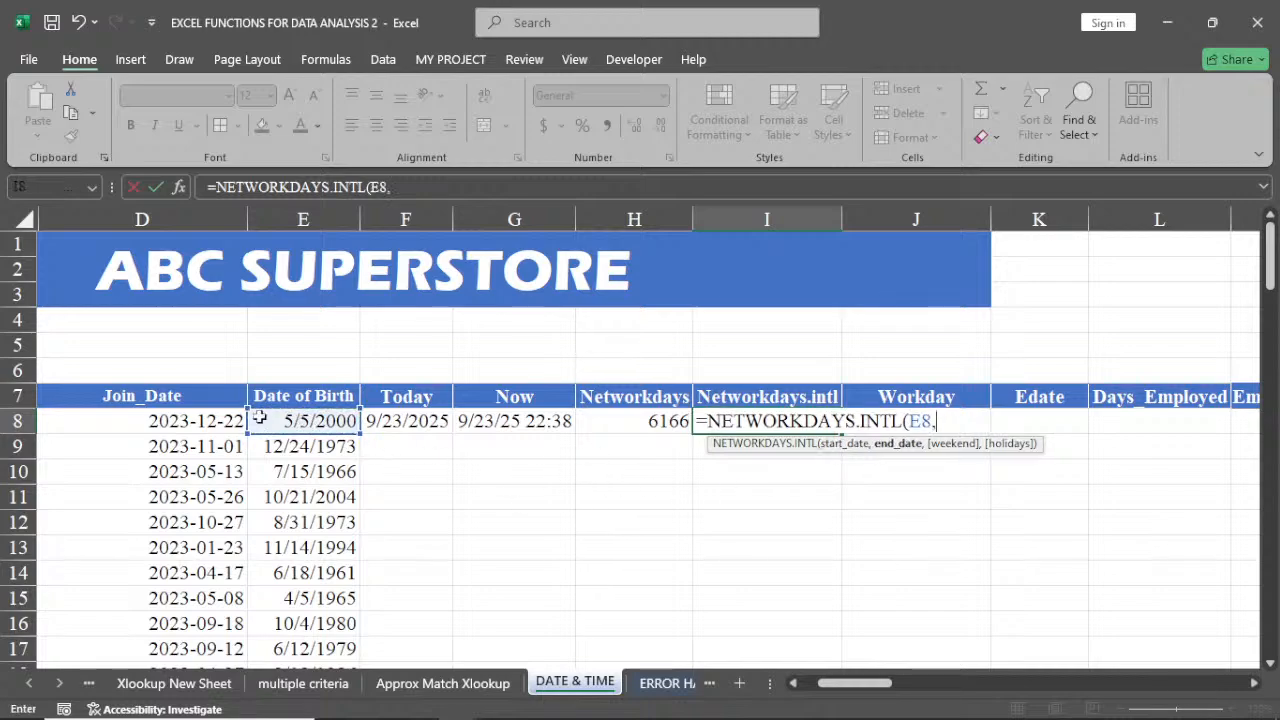
pyautogui.click(193, 421)
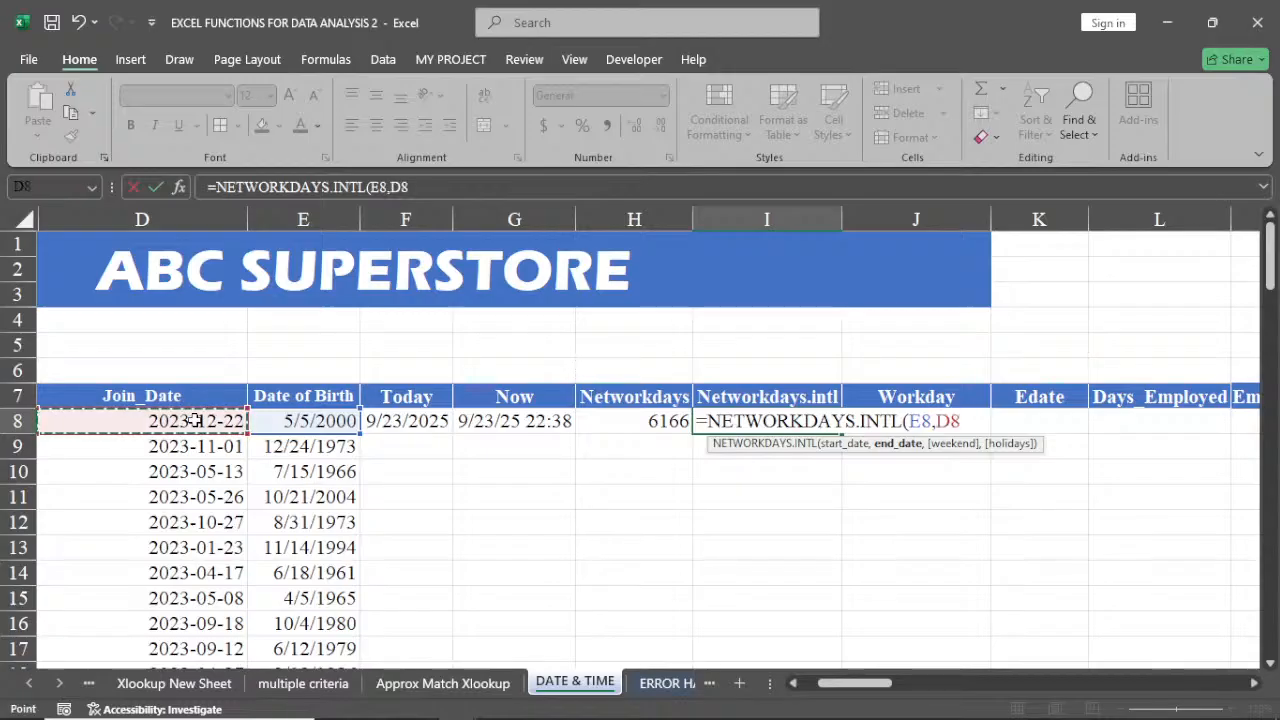
pyautogui.write(',1')
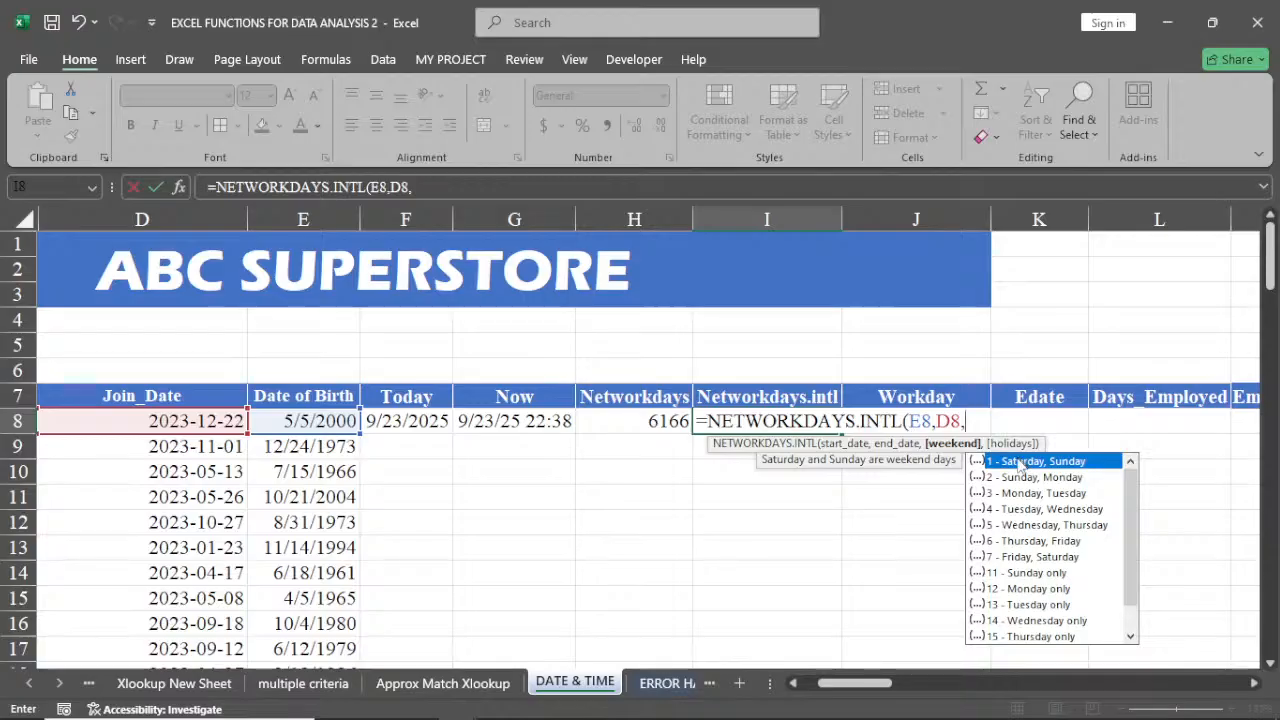
# Complete the NETWORKDAYS.INTL formula in I8 with weekend type 1 (Saturday, Sunday) and compare it with H8
pyautogui.write('1')
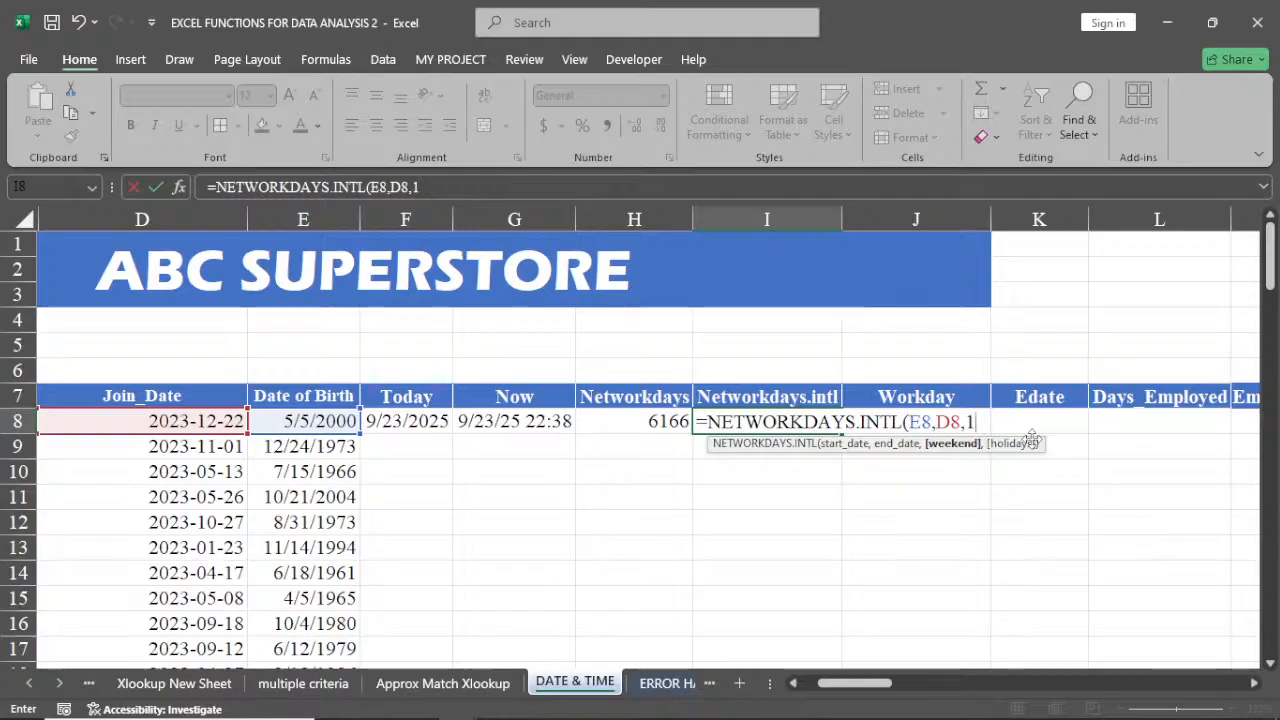
pyautogui.press('Return')
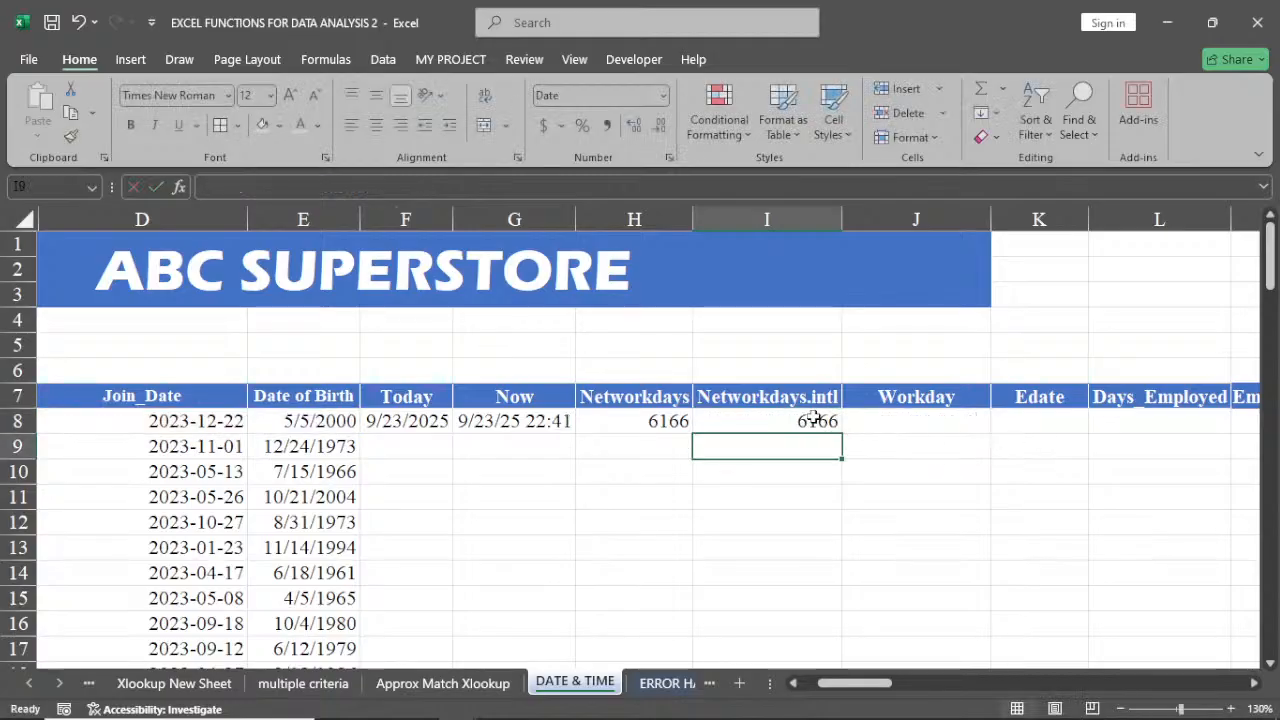
pyautogui.click(635, 422)
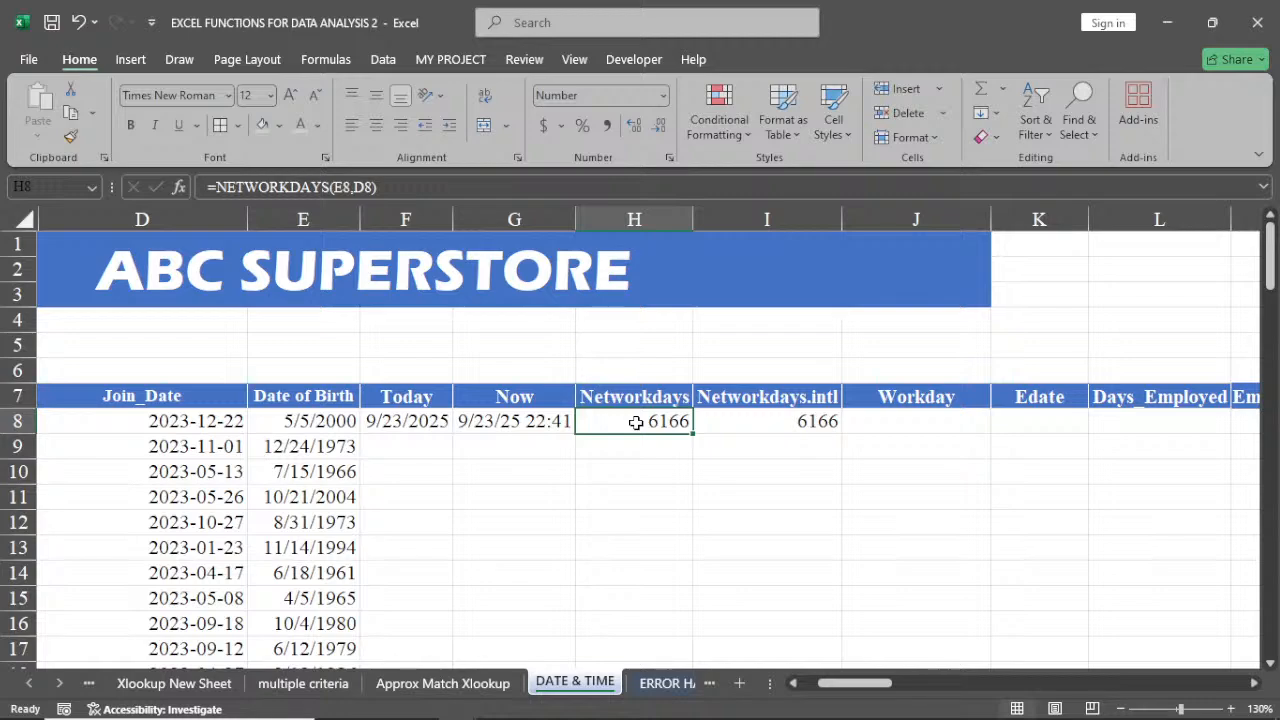
# Change the NETWORKDAYS.INTL weekend argument in I8 to 7 (Friday, Saturday)
pyautogui.click(806, 421)
pyautogui.doubleClick(806, 421)
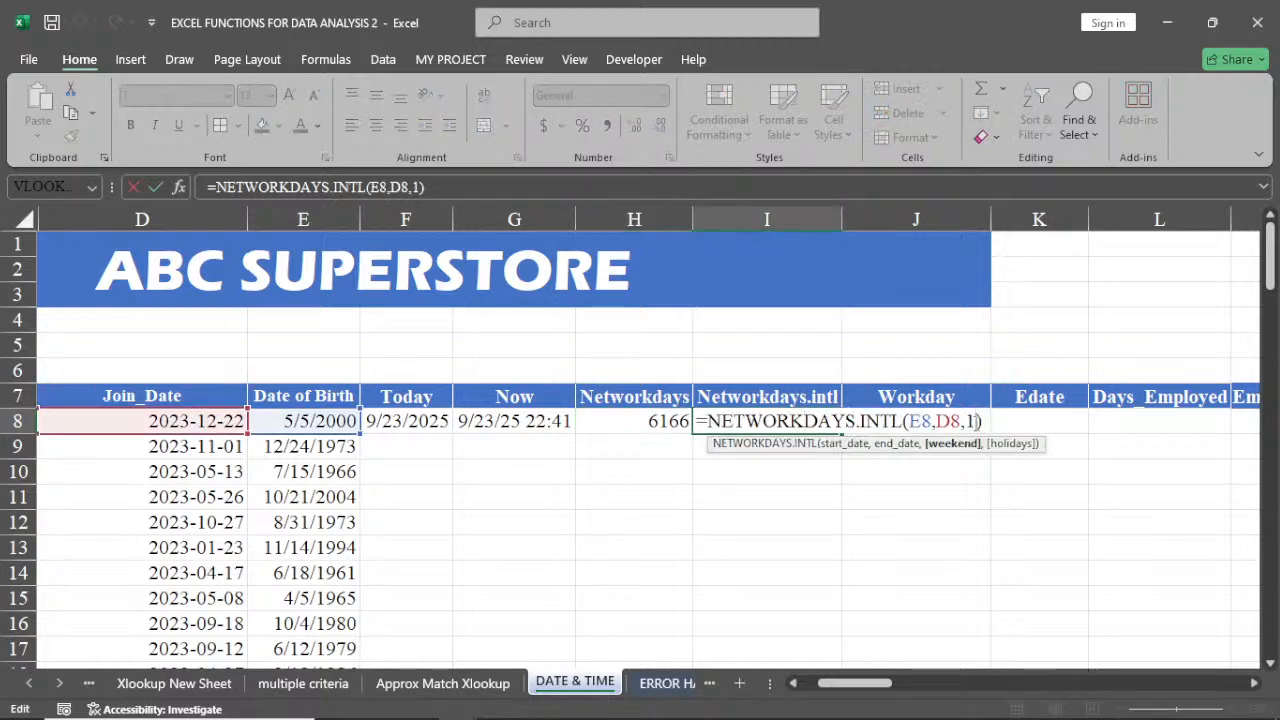
pyautogui.press('BackSpace')
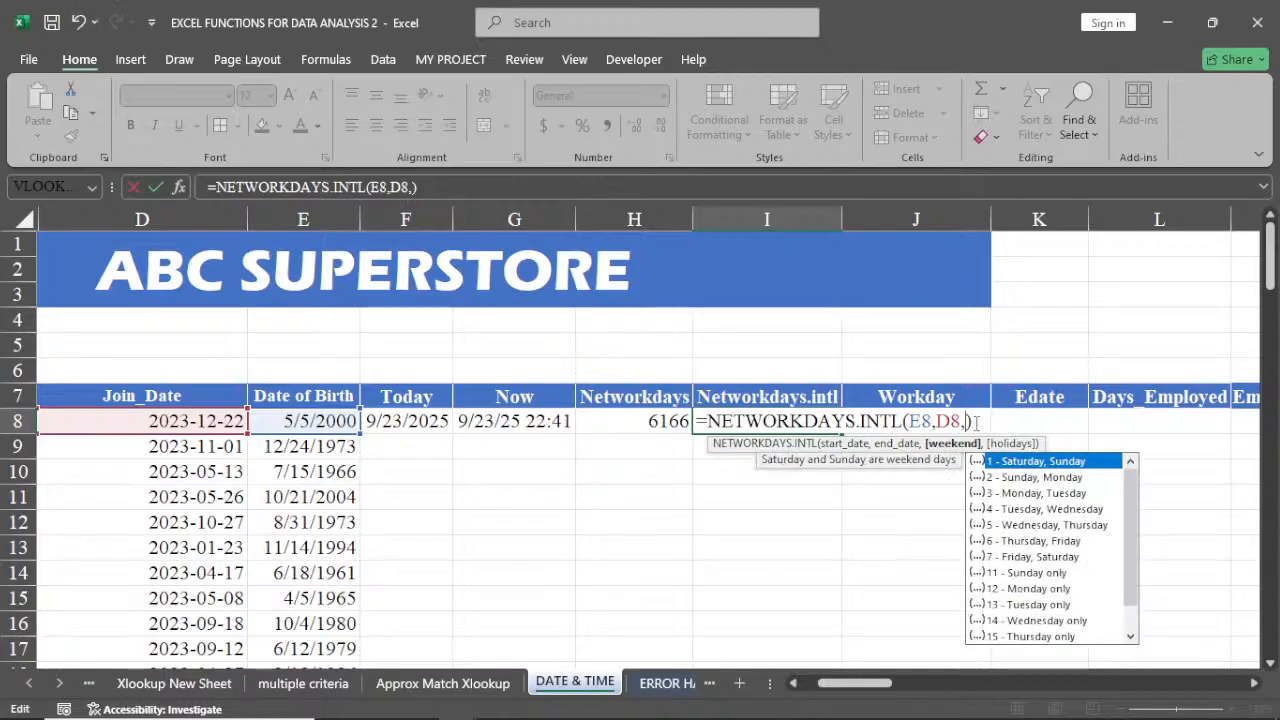
pyautogui.doubleClick(1035, 557)
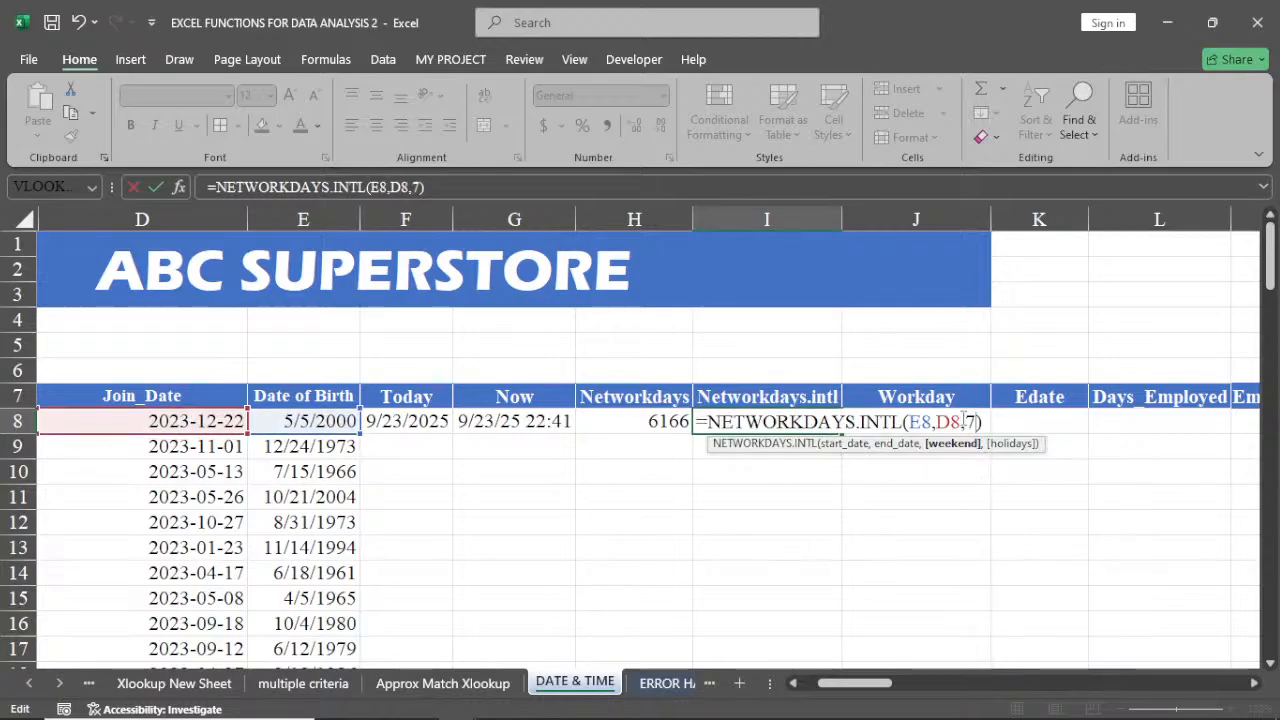
pyautogui.press('Return')
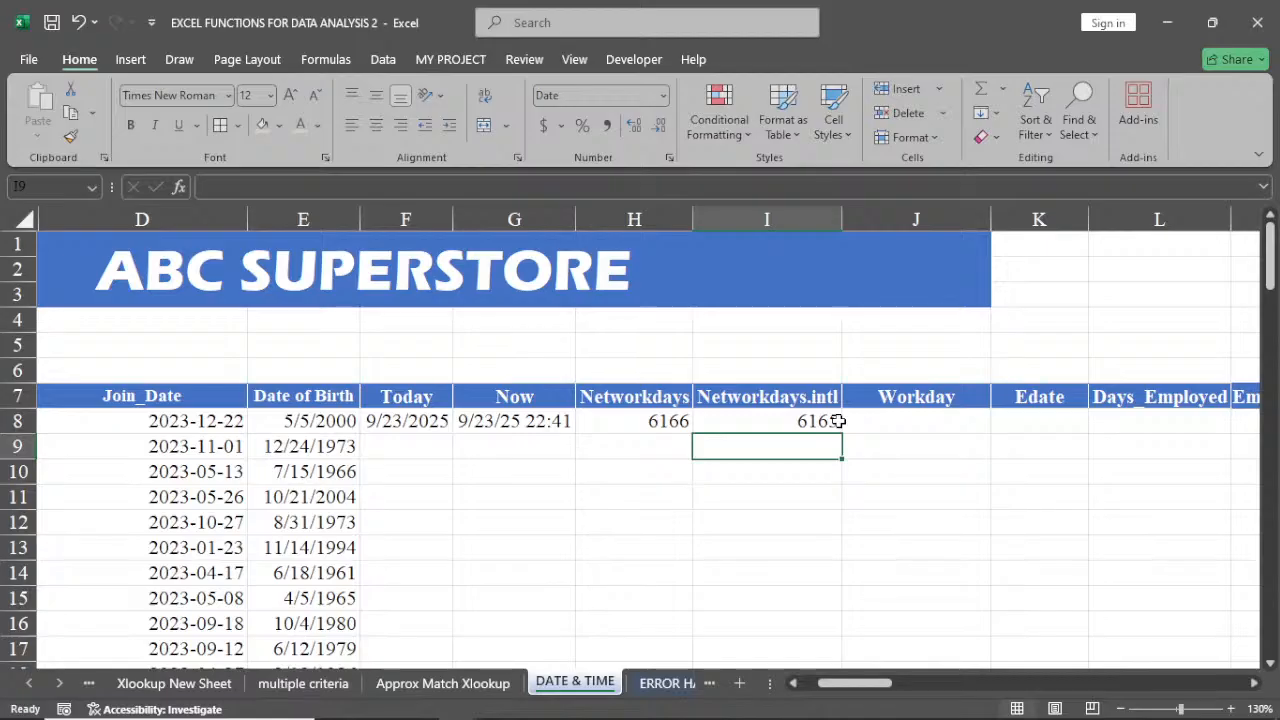
pyautogui.click(791, 421)
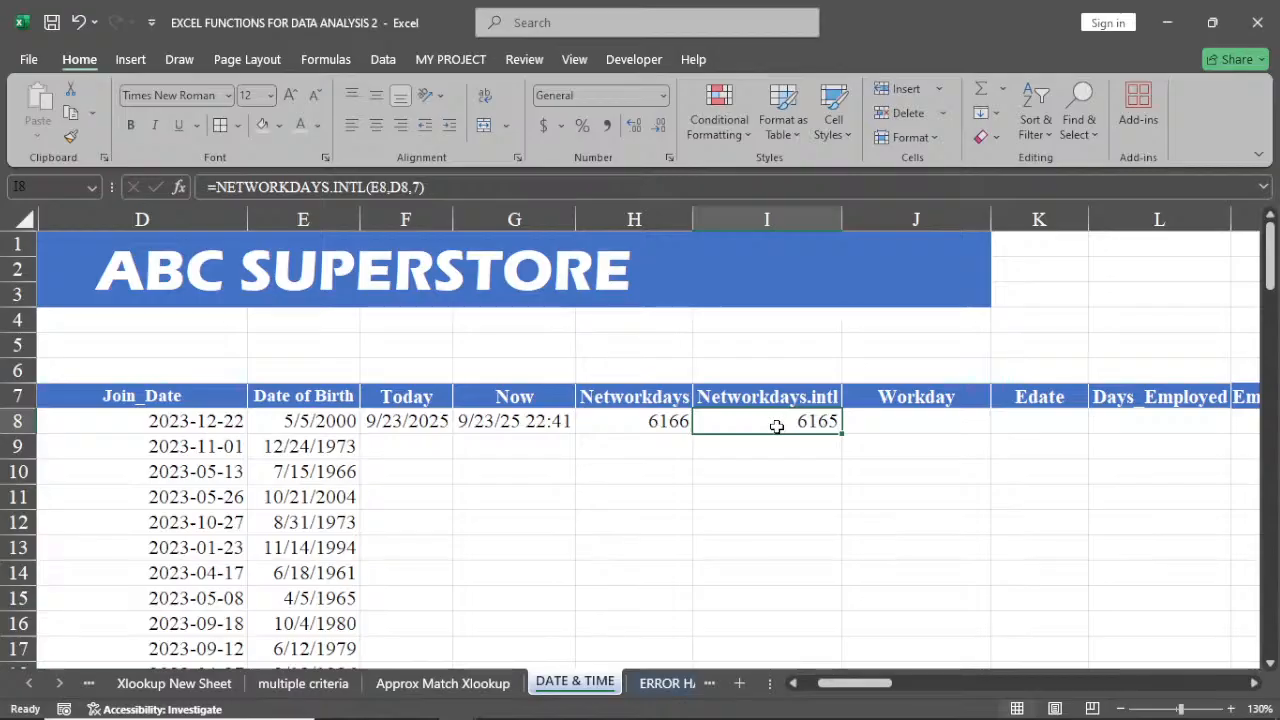
# In J8, enter a WORKDAY formula adding 30 workdays to the Today date in F8
pyautogui.click(905, 425)
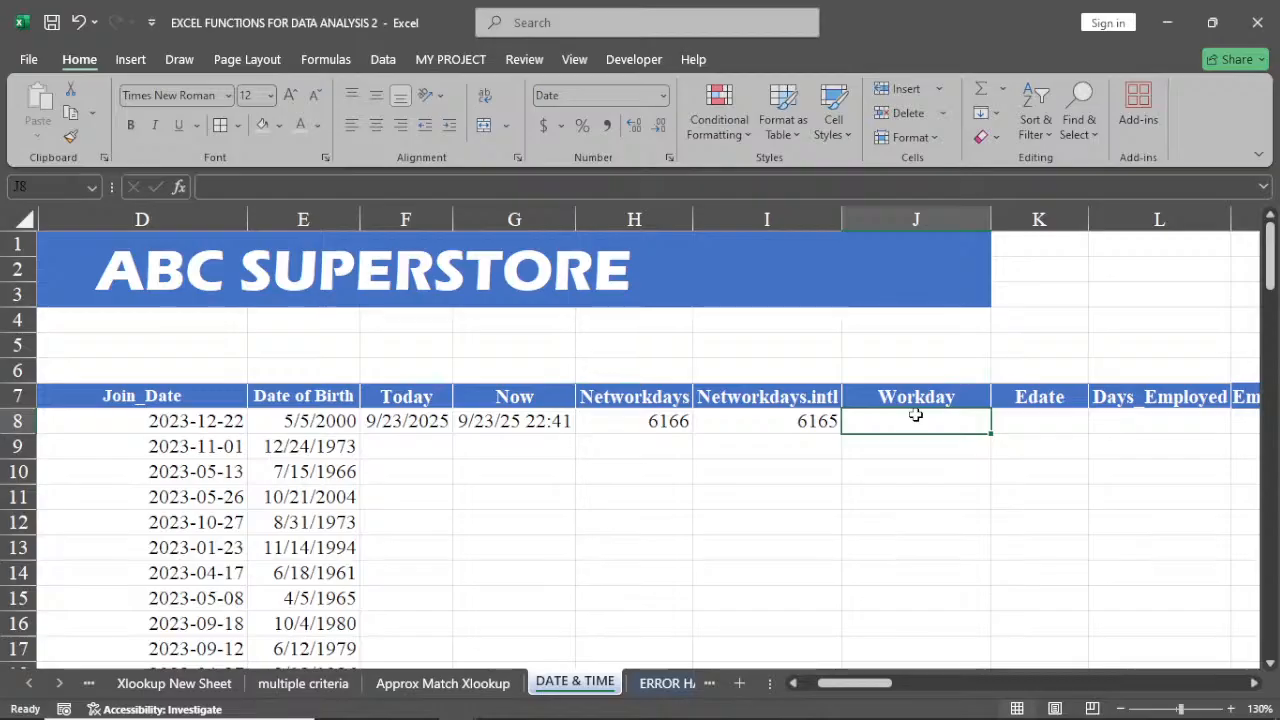
pyautogui.write('=wor')
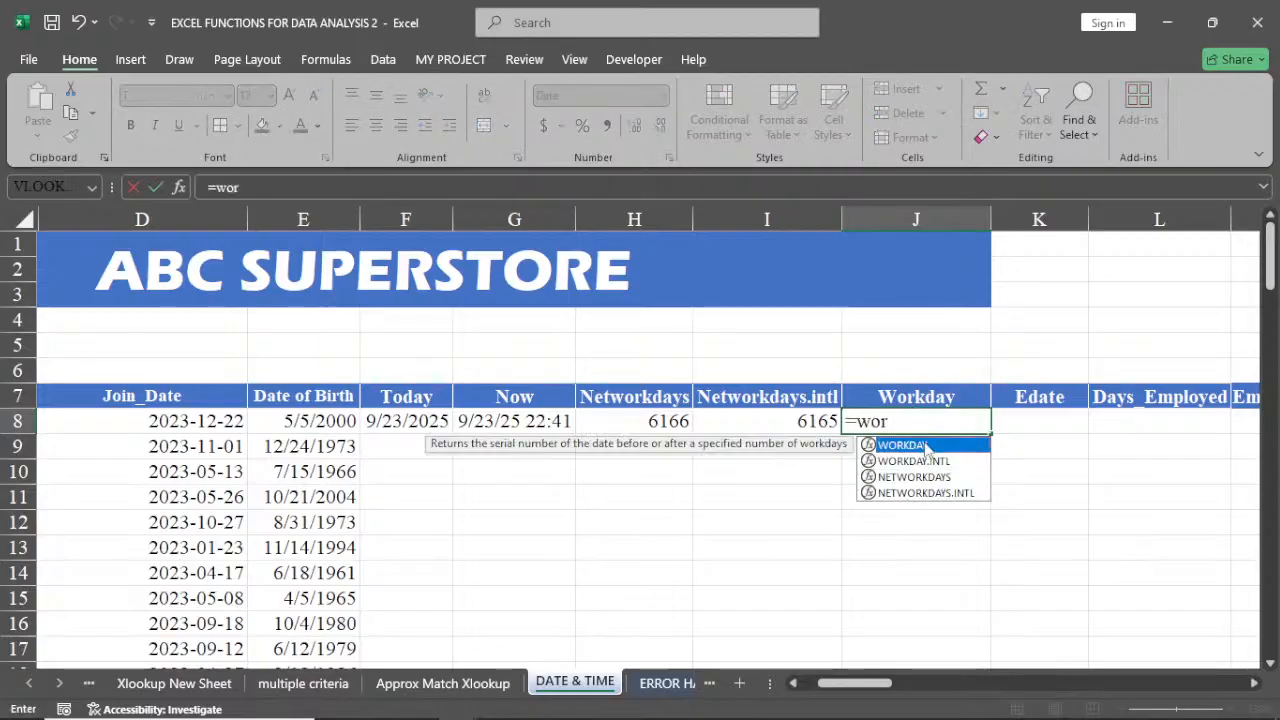
pyautogui.doubleClick(922, 446)
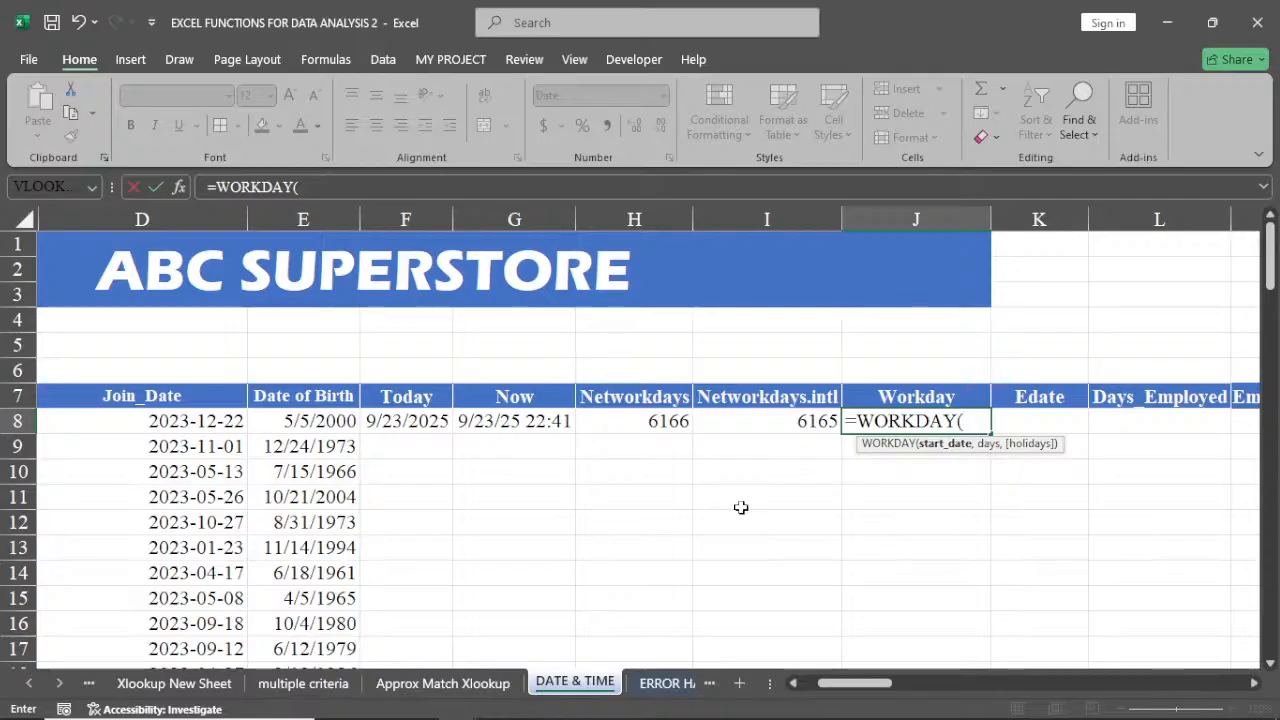
pyautogui.click(403, 421)
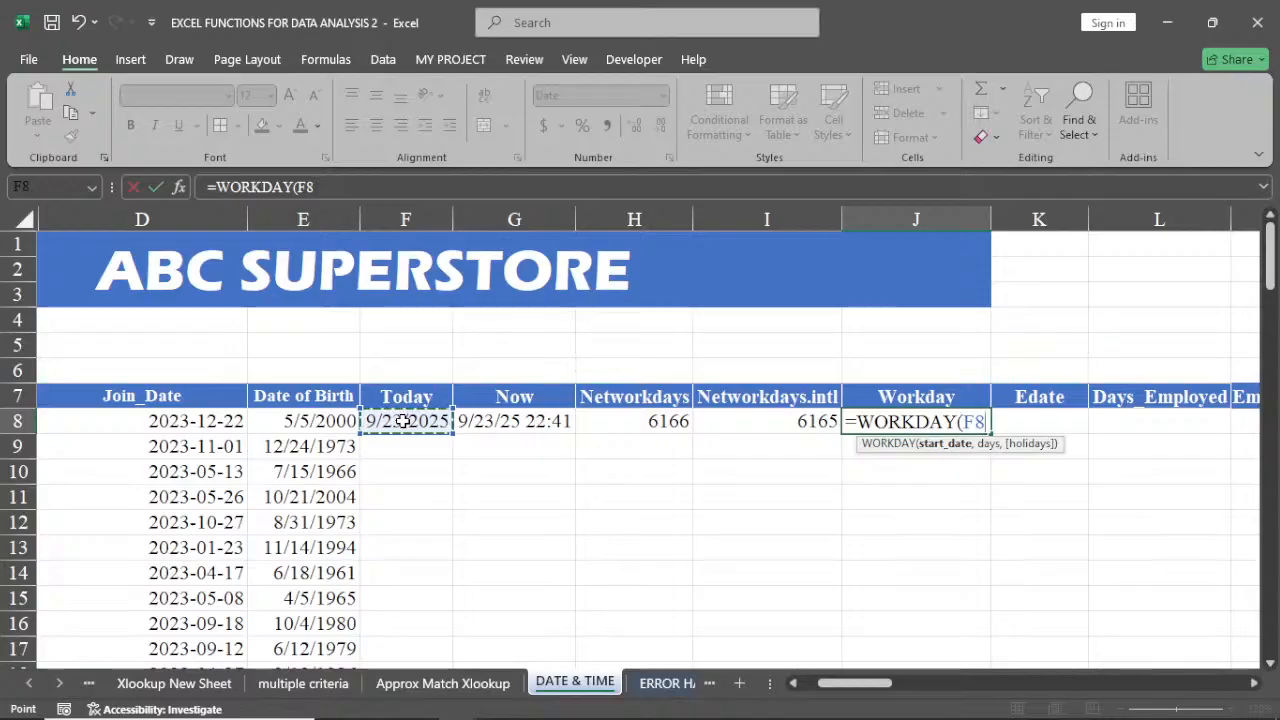
pyautogui.write(',')
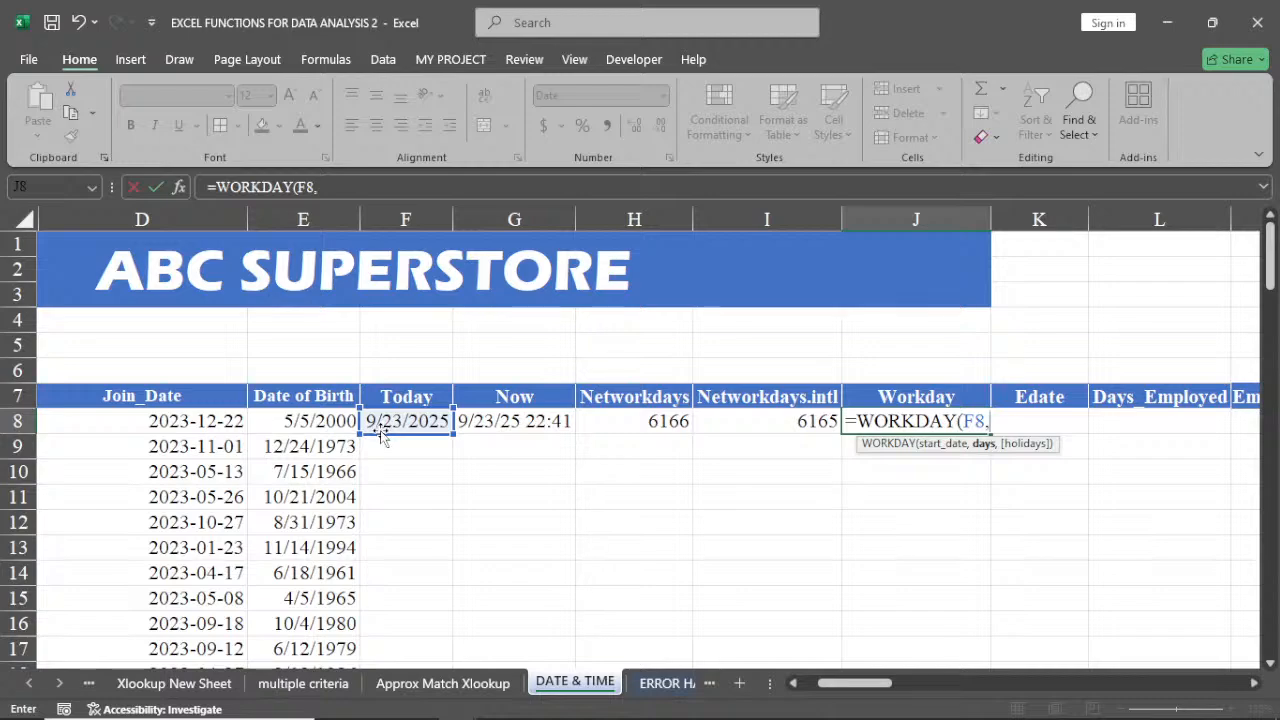
pyautogui.write('30')
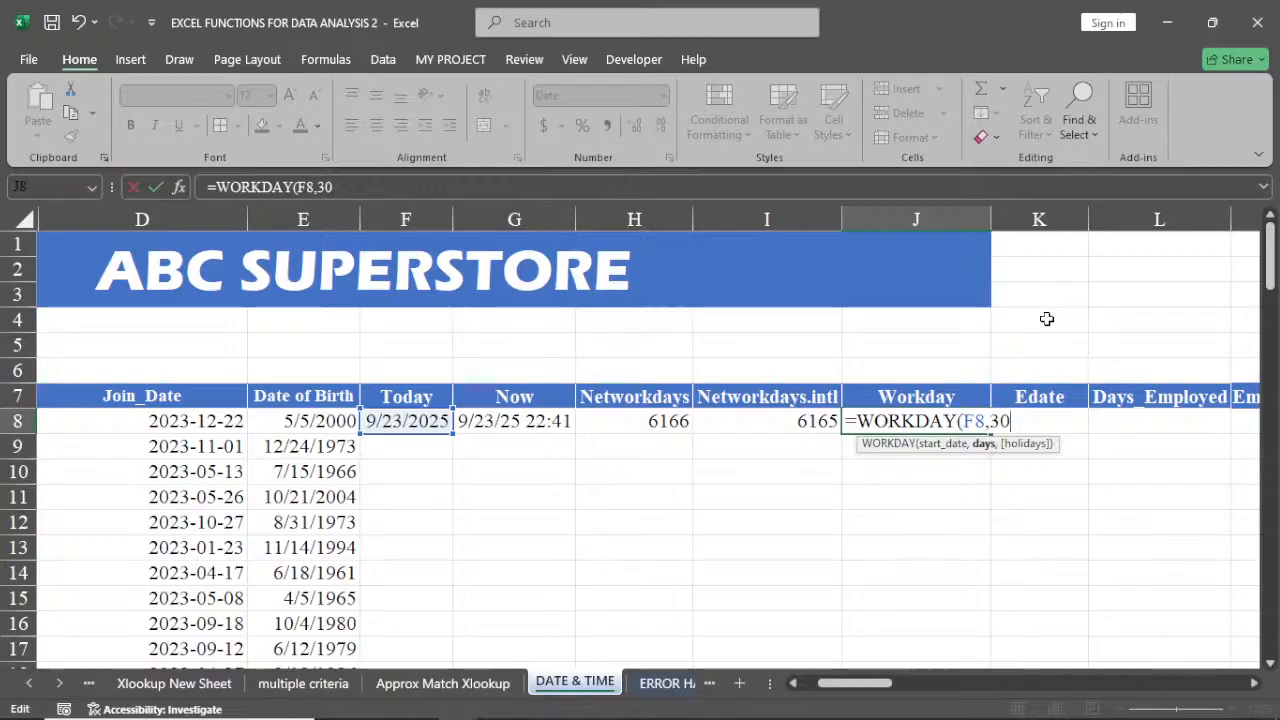
pyautogui.click(1047, 318)
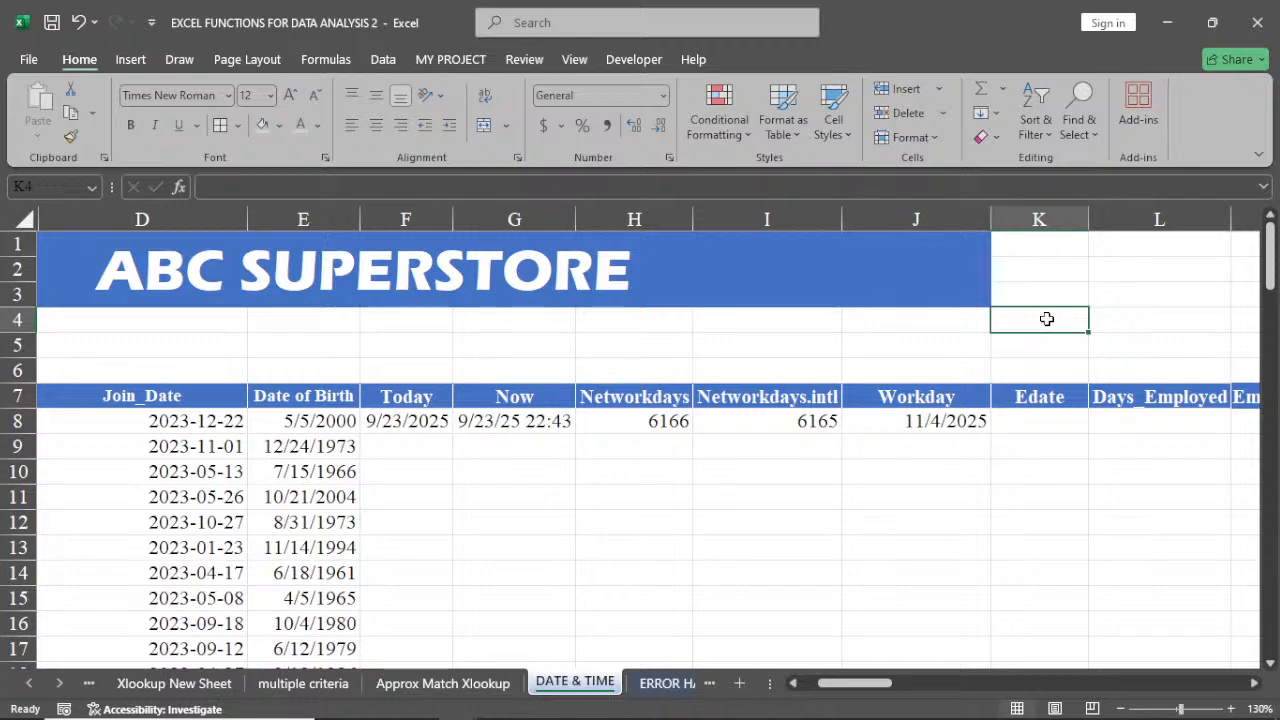
# Add K4 as the holidays argument of the WORKDAY formula in J8
pyautogui.click(988, 424)
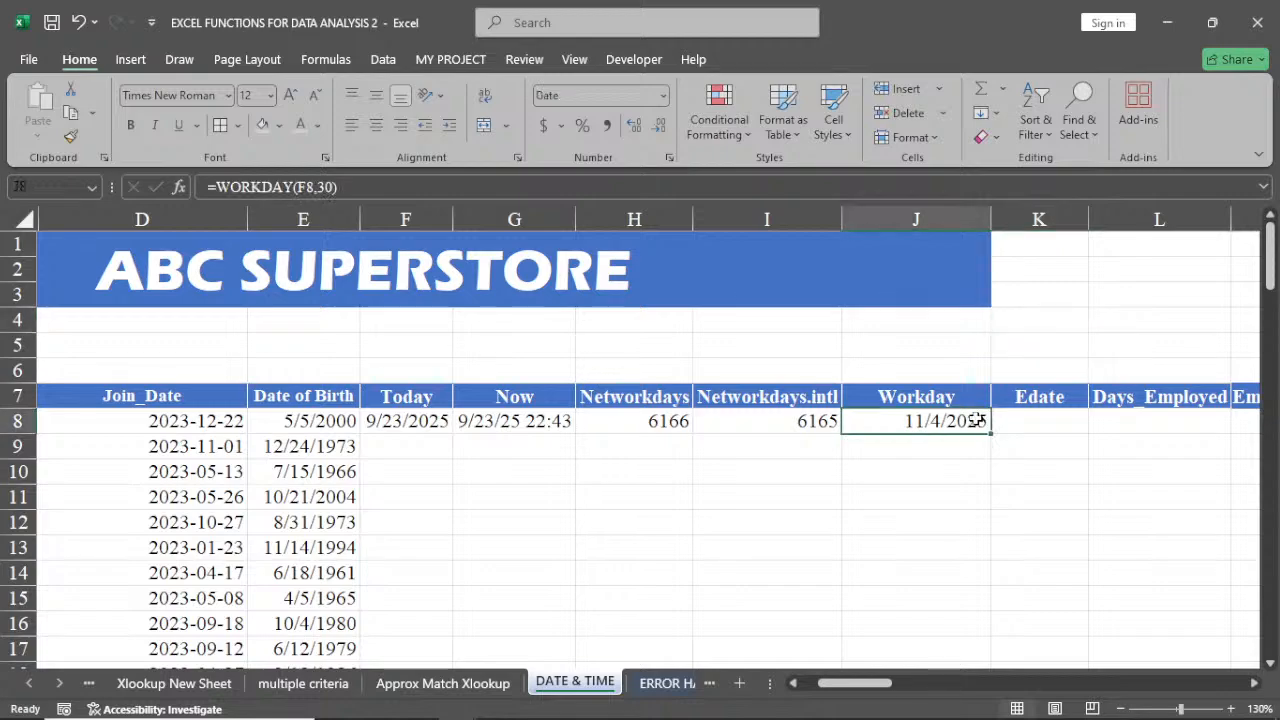
pyautogui.doubleClick(977, 422)
pyautogui.click(1010, 421)
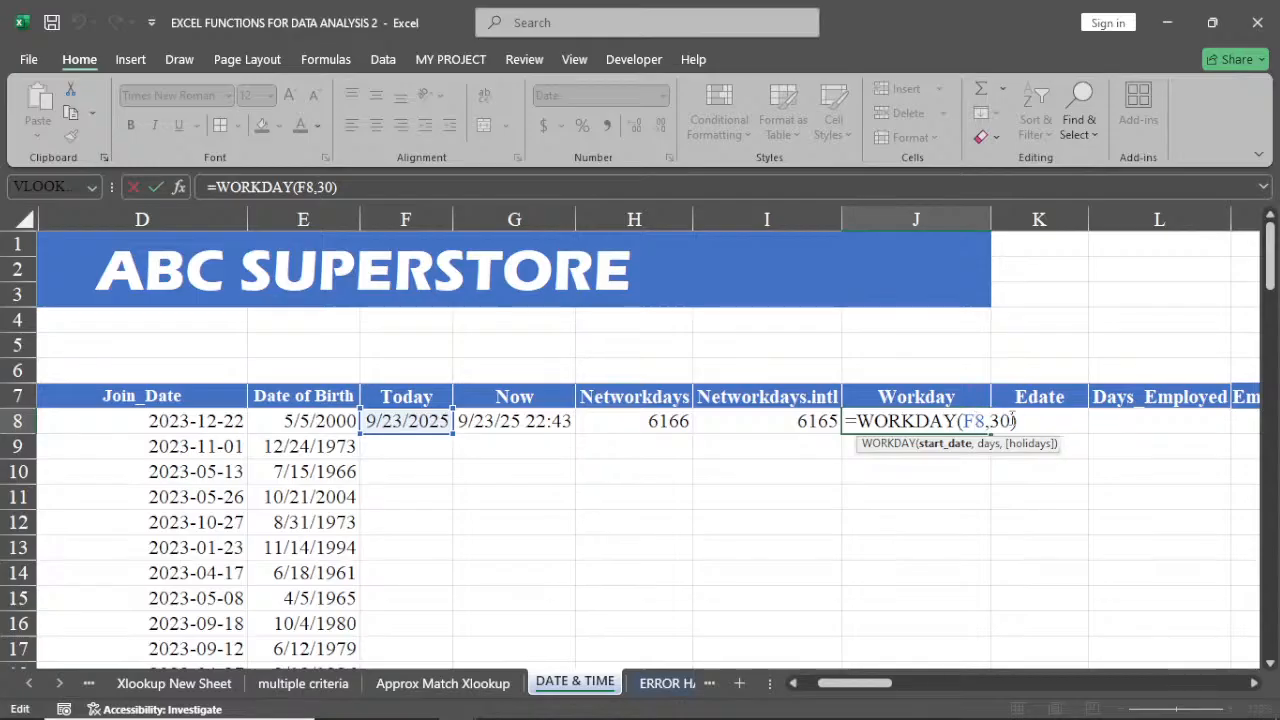
pyautogui.write(',')
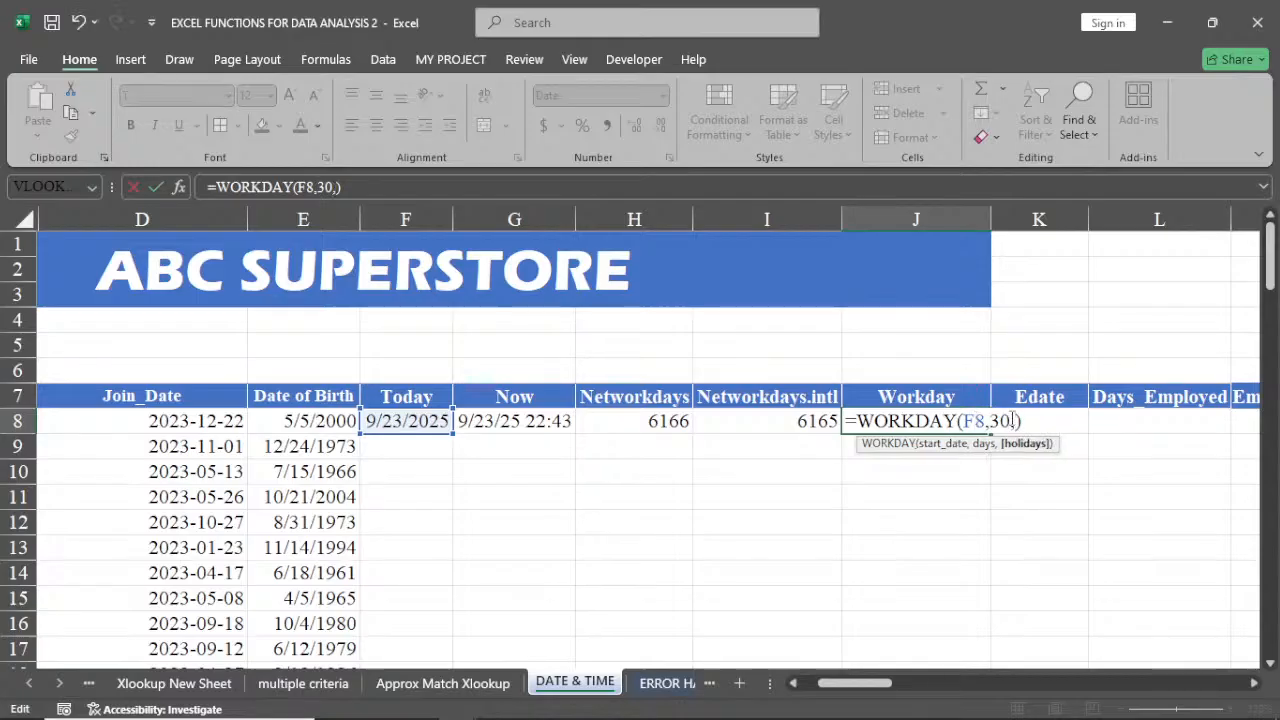
pyautogui.click(1033, 322)
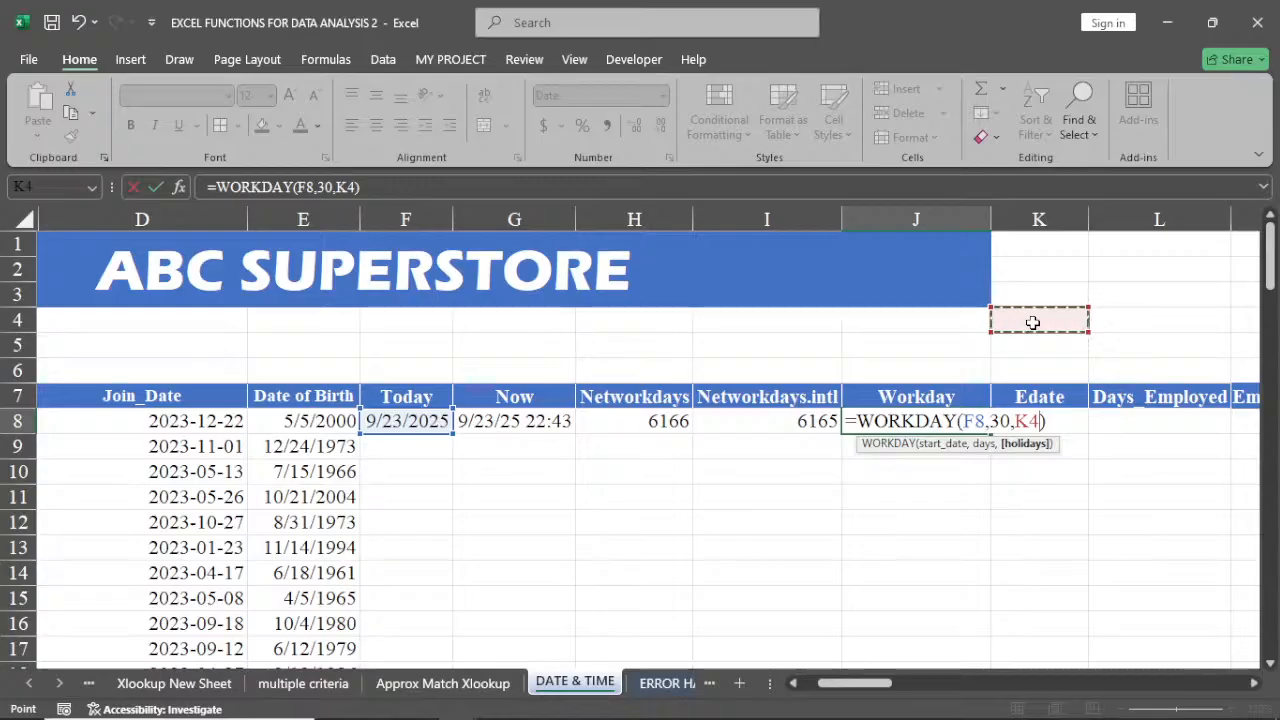
pyautogui.press('Return')
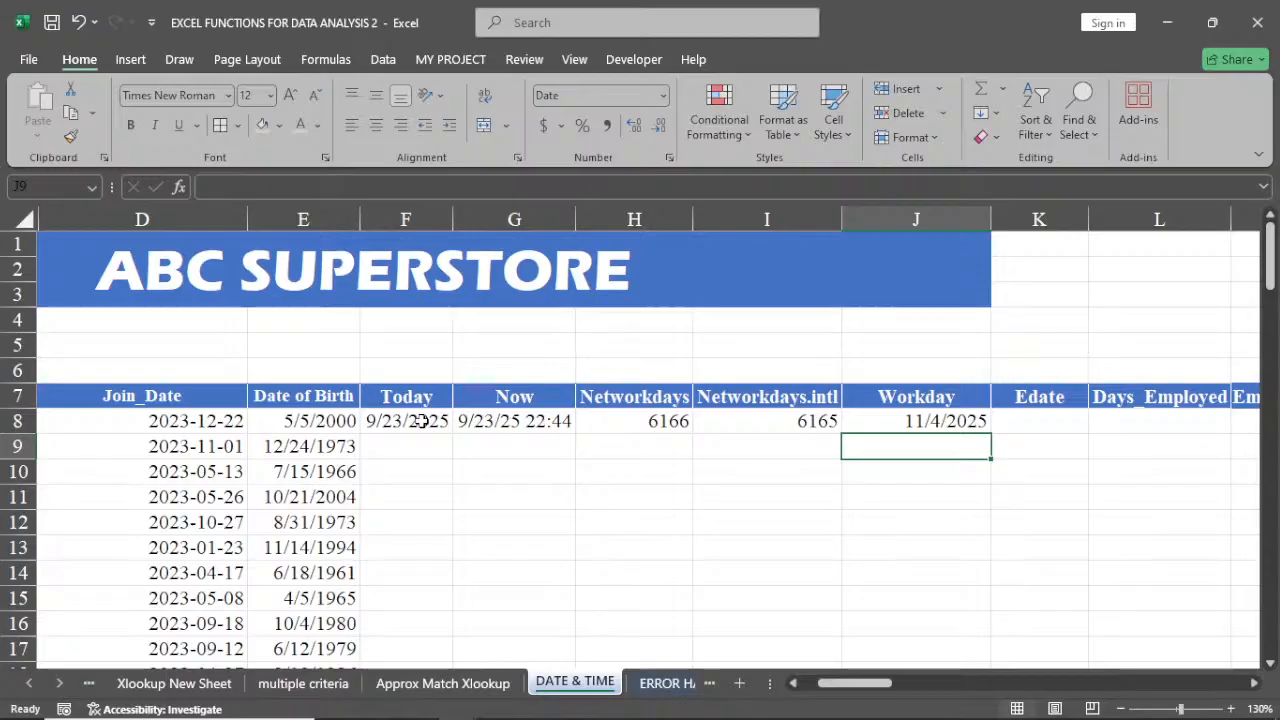
# Enter the holiday date 10/1/2025 in K4
pyautogui.click(913, 421)
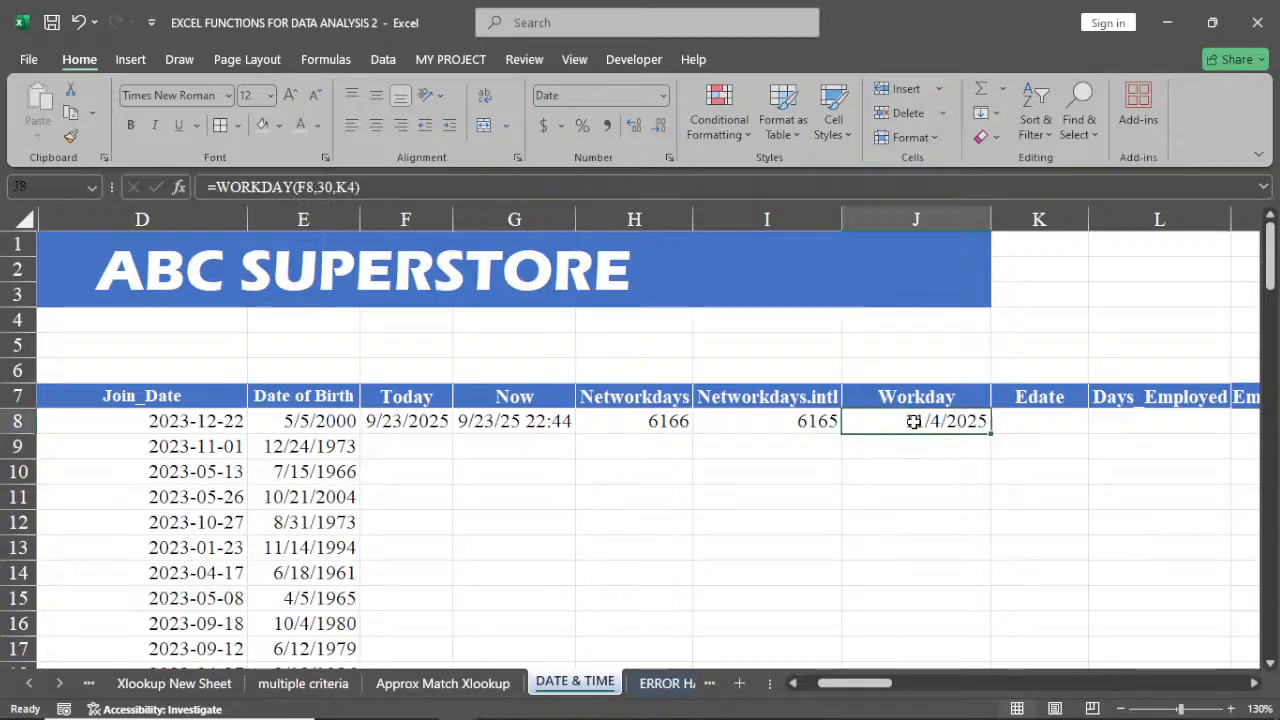
pyautogui.click(1036, 319)
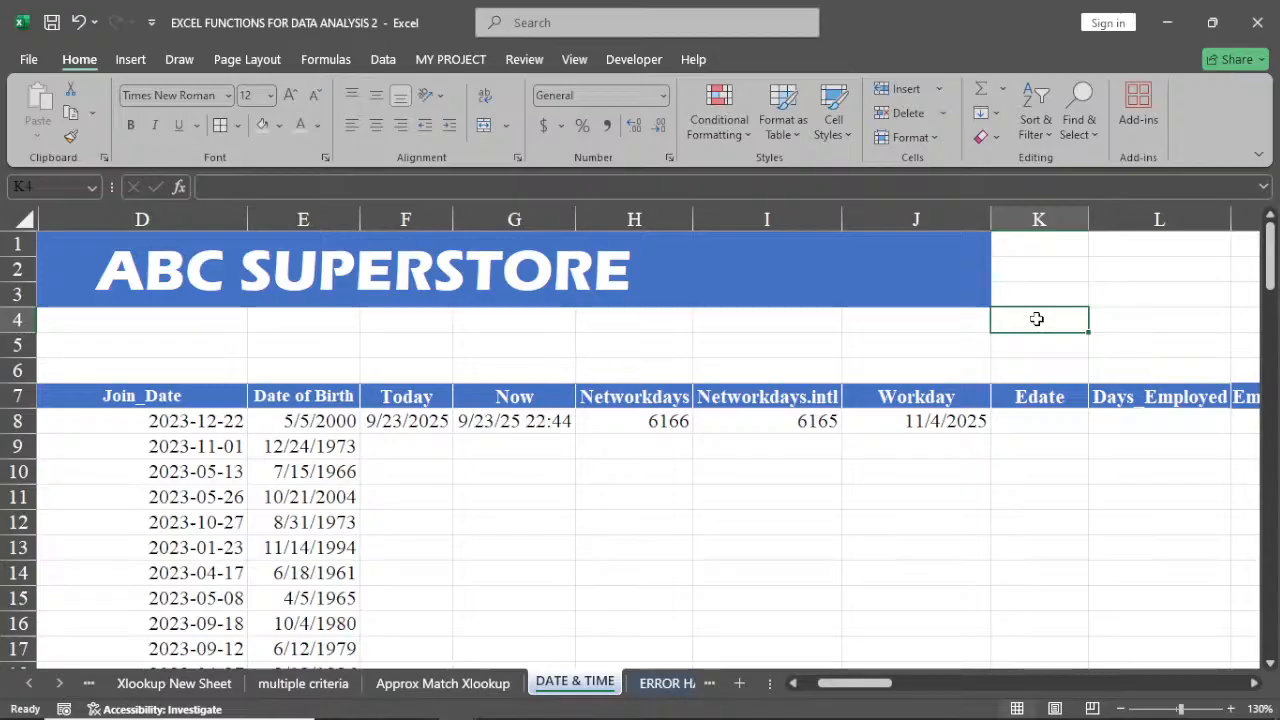
pyautogui.write('1')
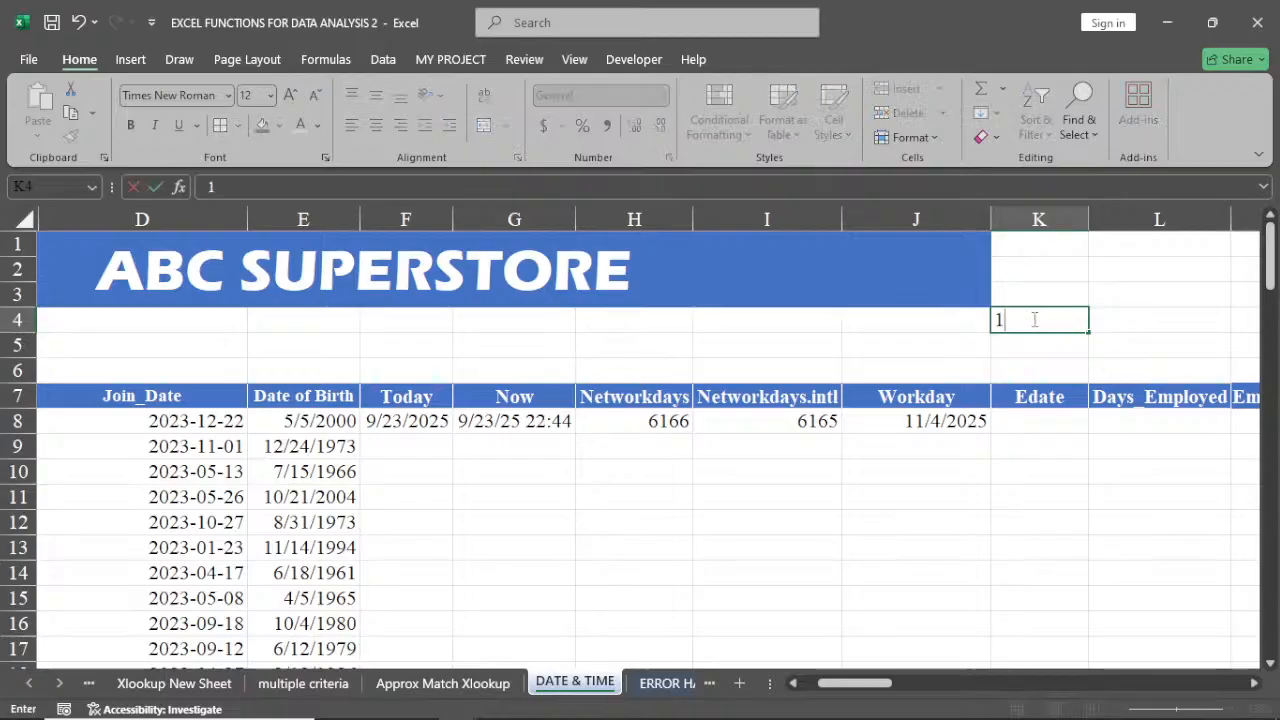
pyautogui.write('0/')
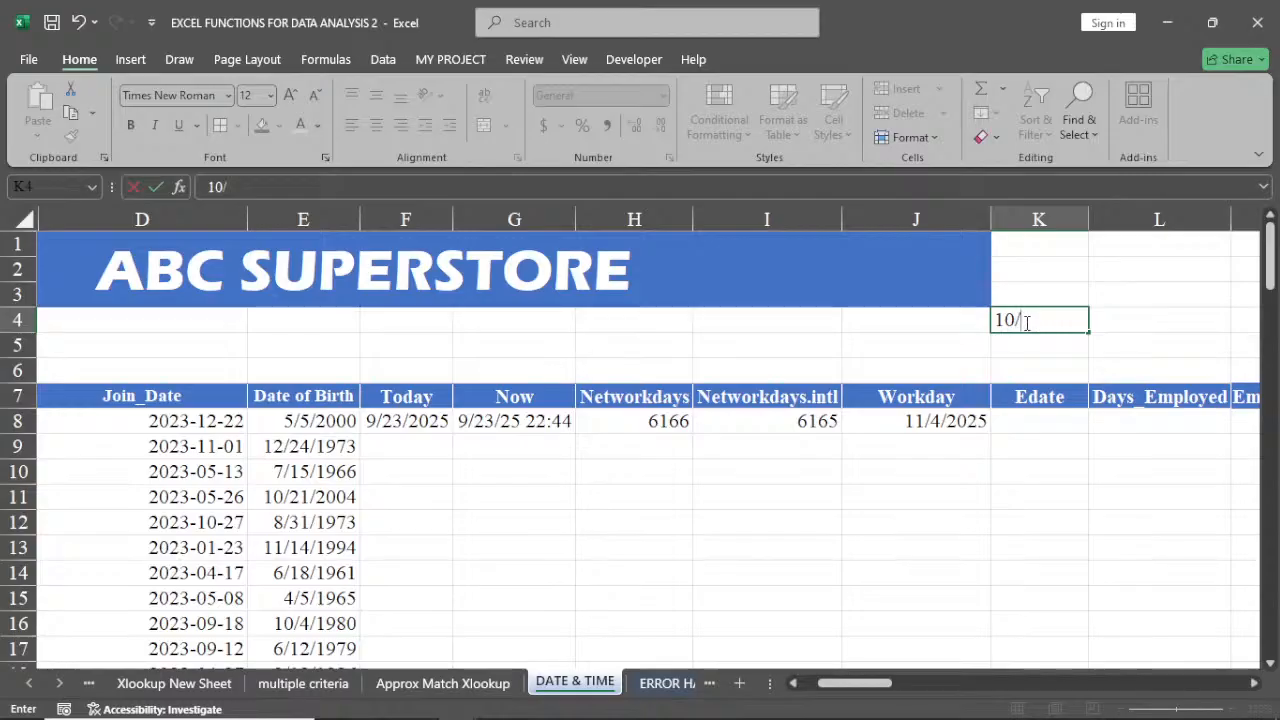
pyautogui.write('1/20')
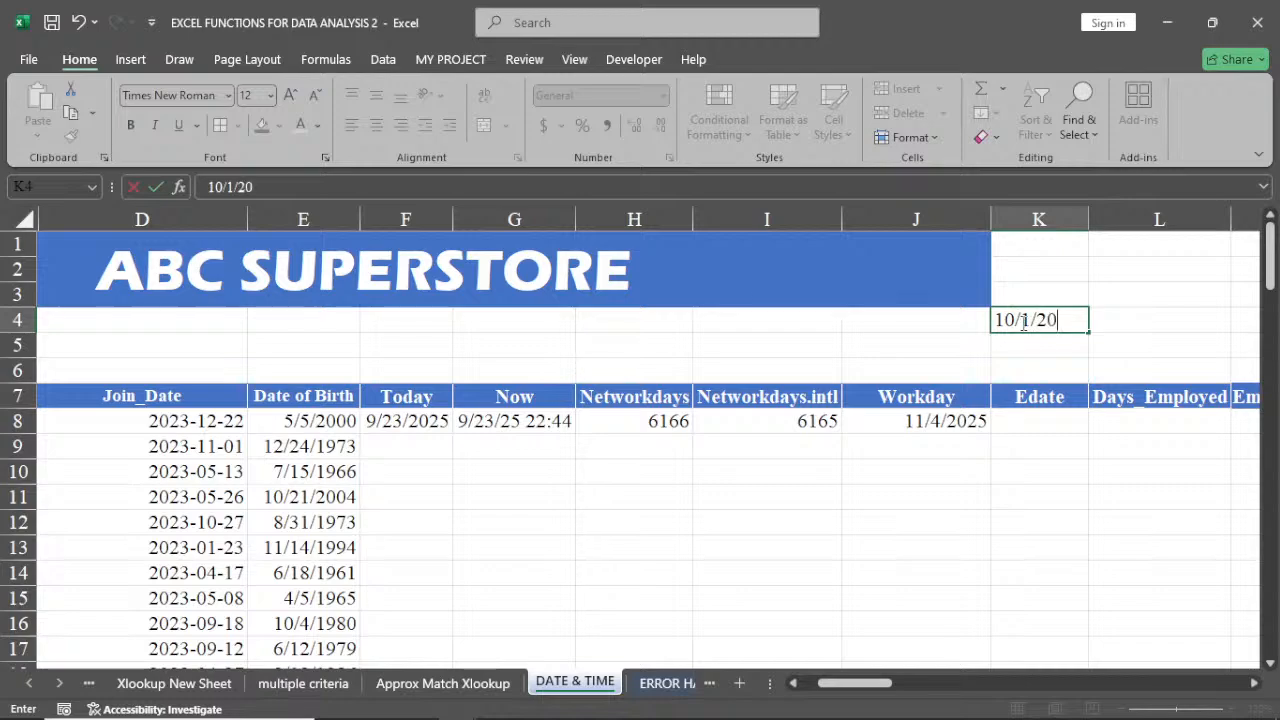
pyautogui.write('25')
pyautogui.press('Return')
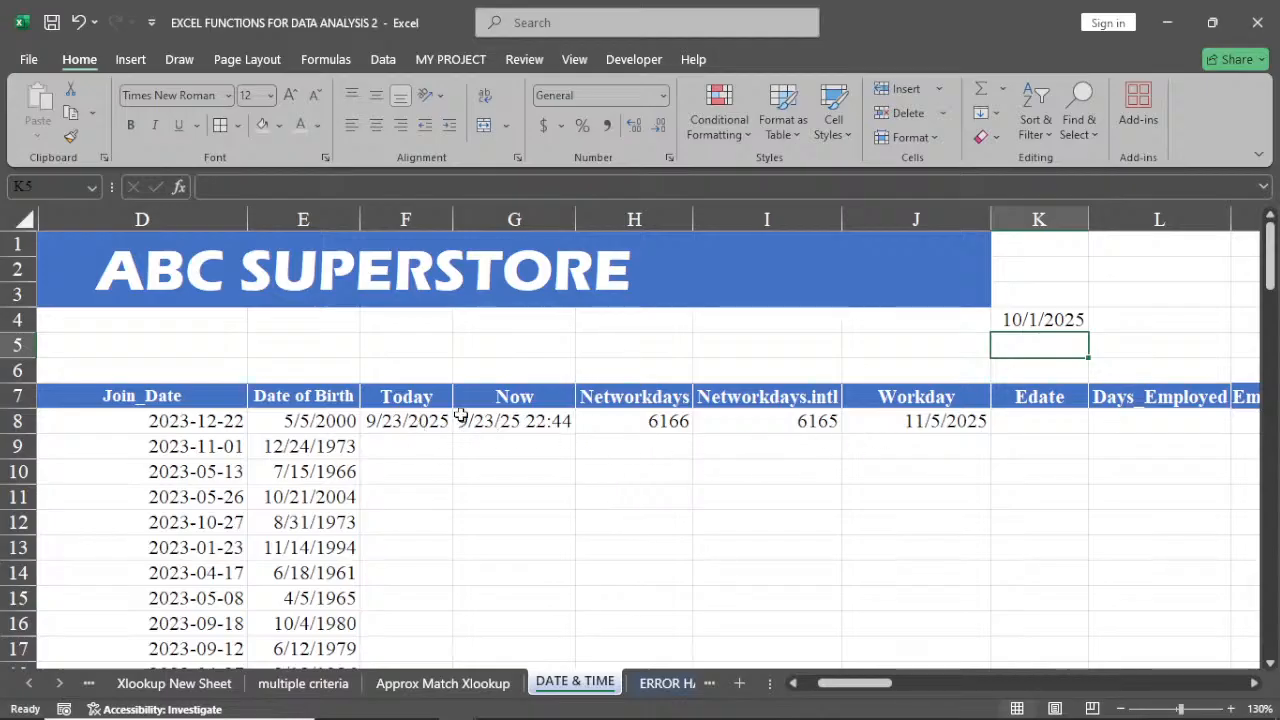
# Format J8 with the long date type Wednesday, March 14, 2012 and autofit column J to show it
pyautogui.click(919, 424)
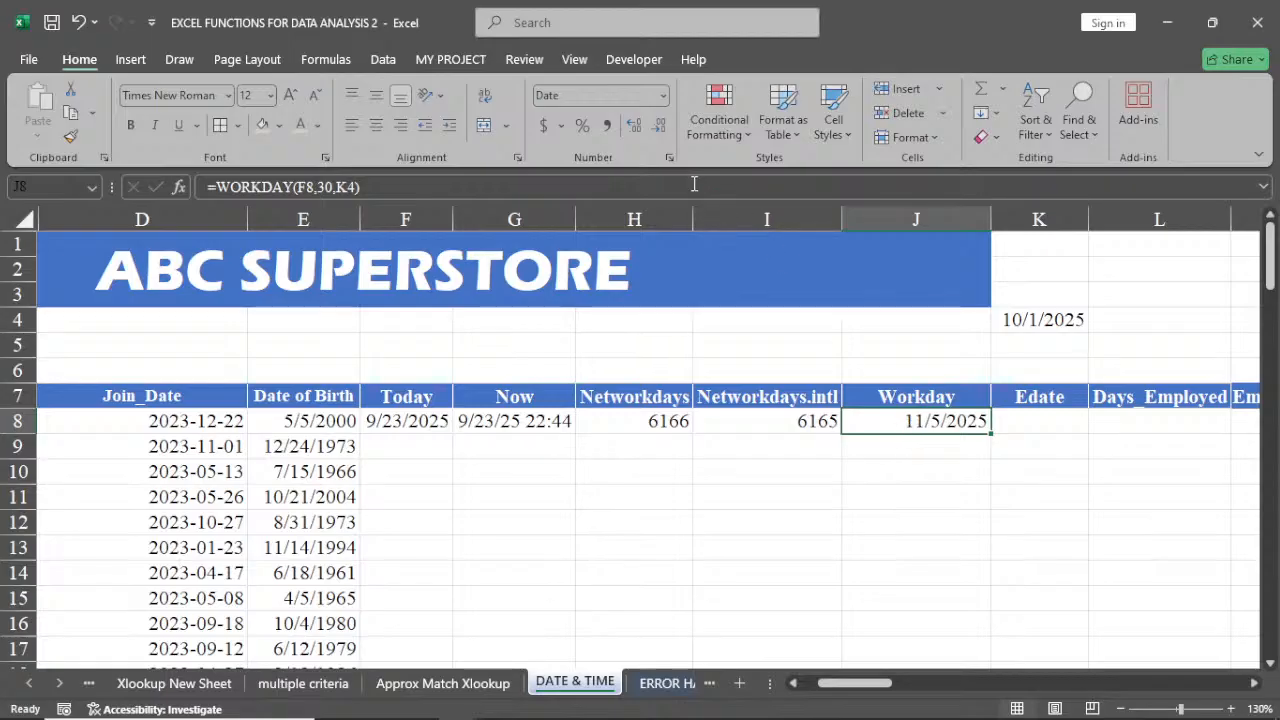
pyautogui.click(669, 159)
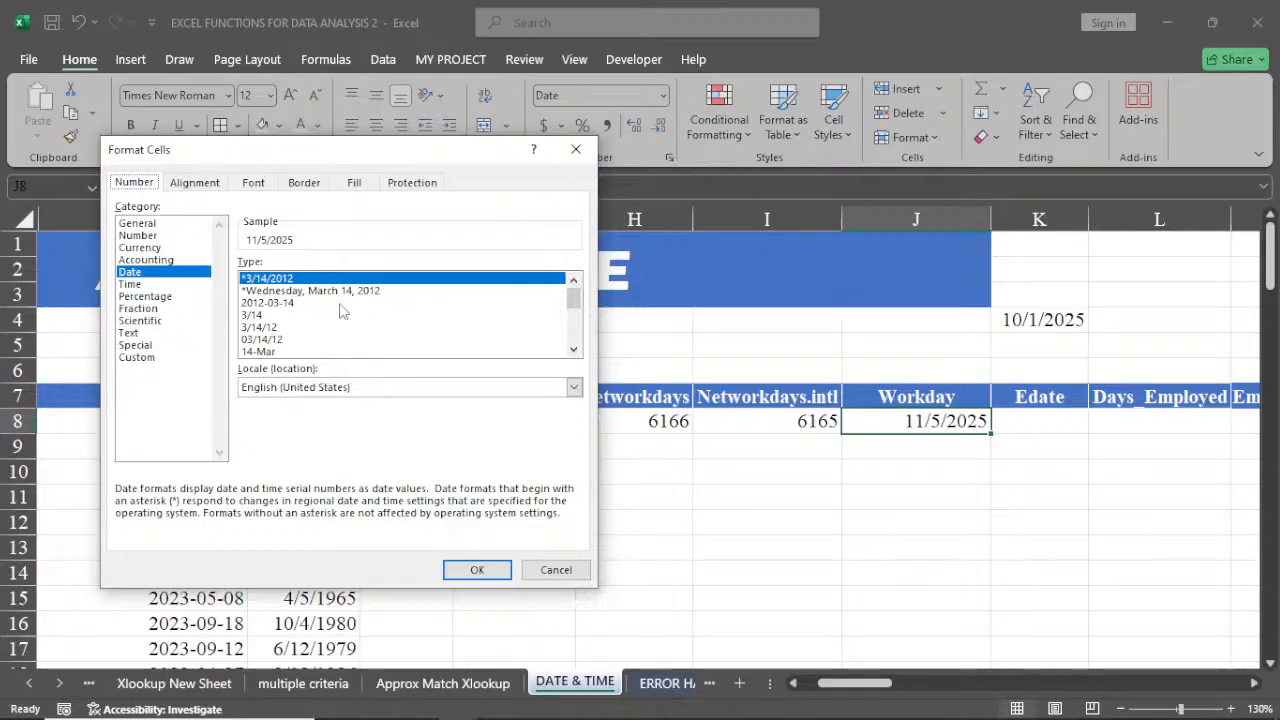
pyautogui.click(313, 291)
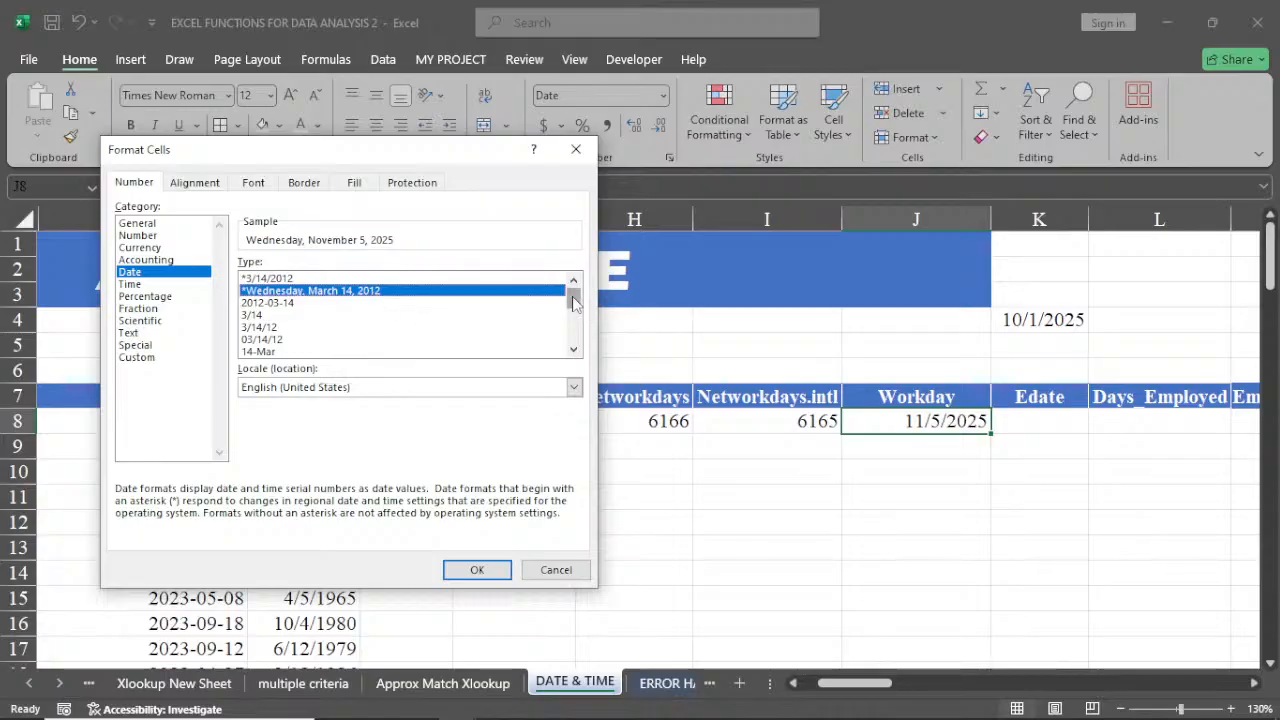
pyautogui.moveTo(574, 301)
pyautogui.mouseDown()
pyautogui.moveTo(577, 341)
pyautogui.moveTo(577, 285)
pyautogui.mouseUp()
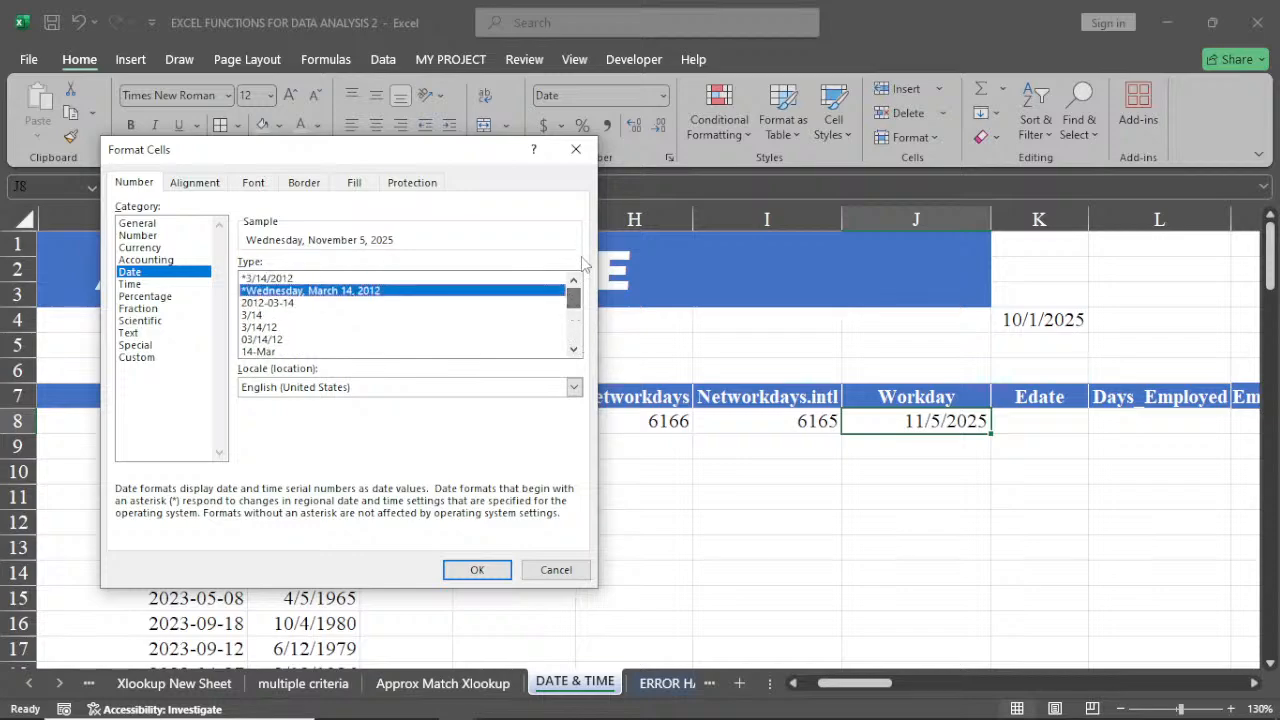
pyautogui.click(476, 568)
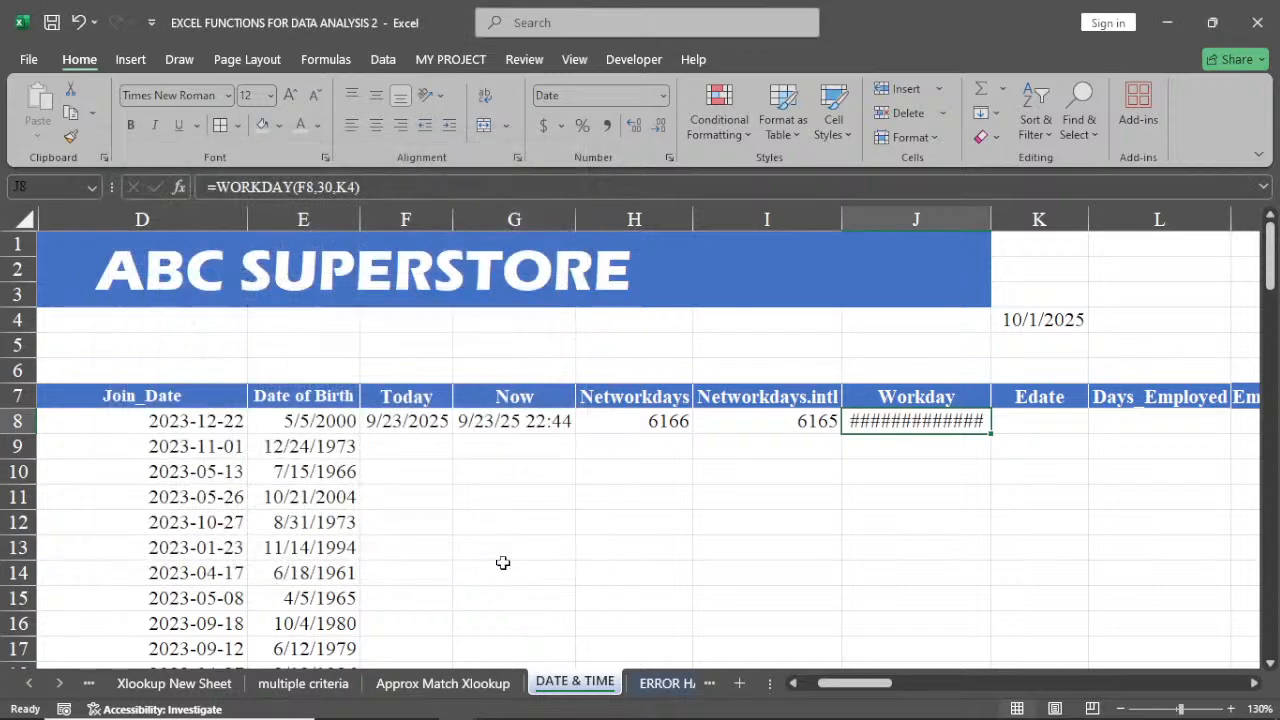
pyautogui.moveTo(989, 213); pyautogui.dragTo(989, 213)
pyautogui.doubleClick(989, 213)
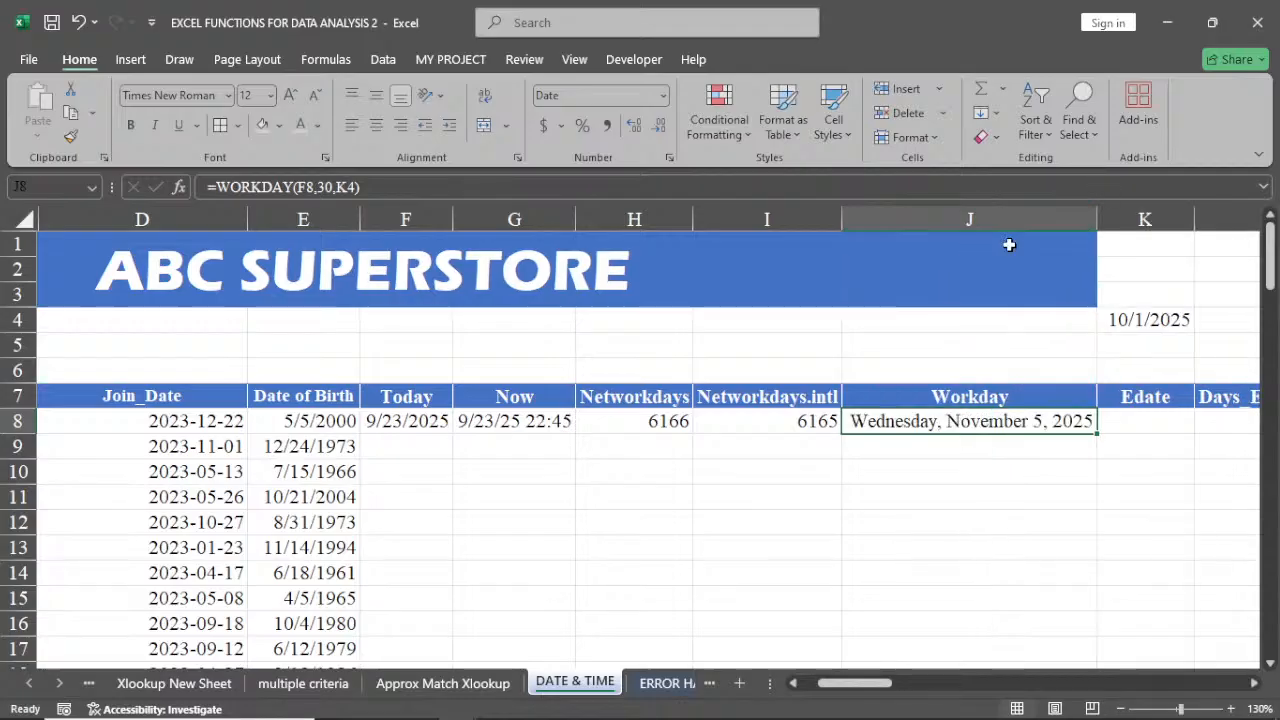
# Change the days argument of the WORKDAY formula in J8 to 15
pyautogui.doubleClick(932, 421)
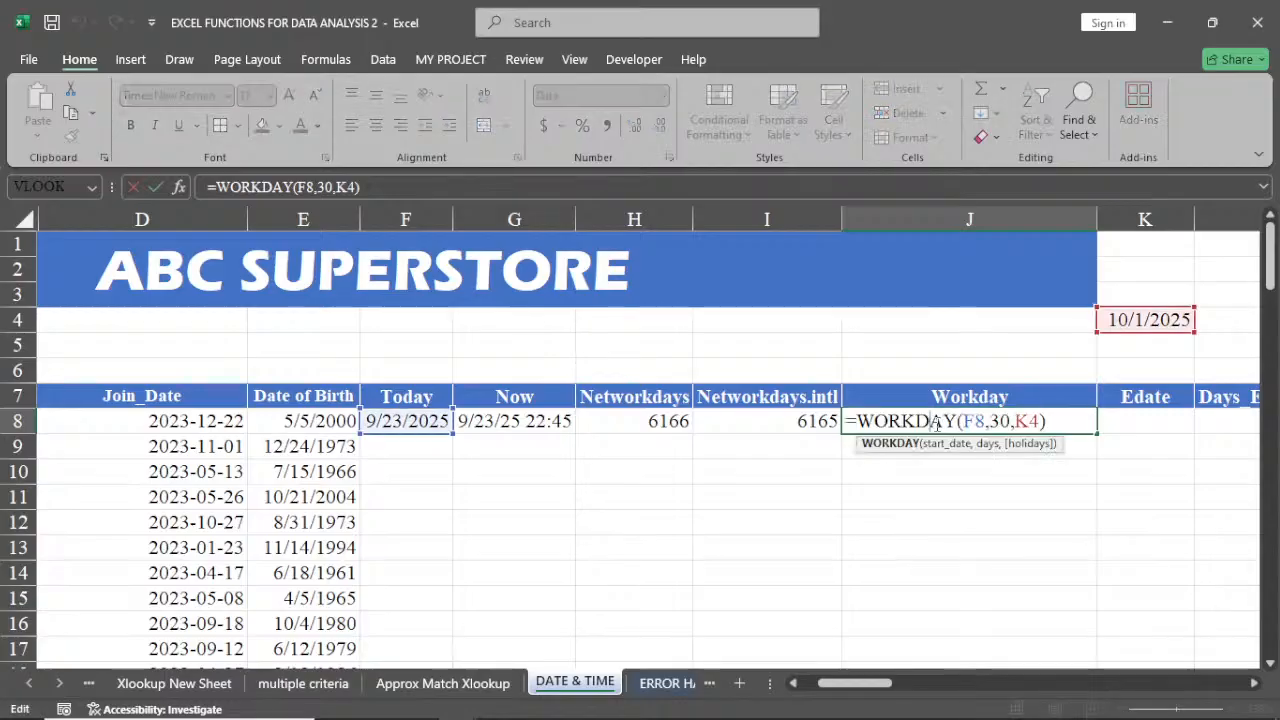
pyautogui.click(1000, 421)
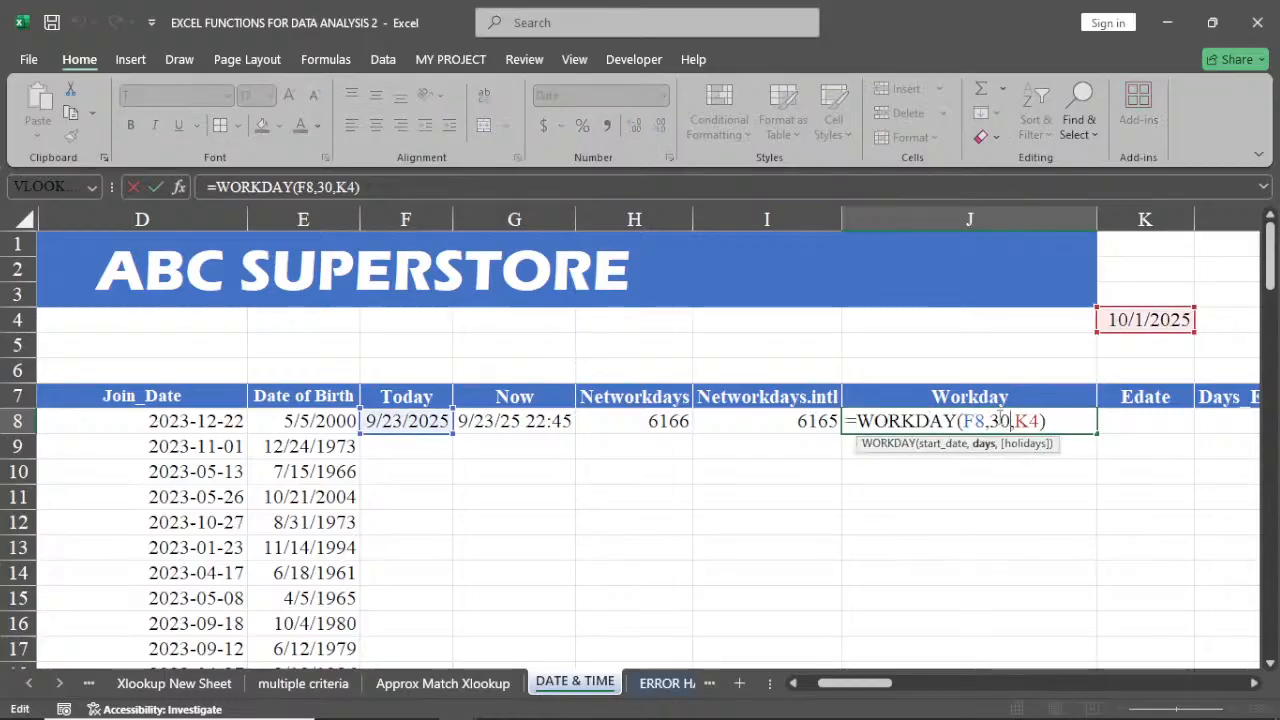
pyautogui.press('BackSpace')
pyautogui.press('Delete')
pyautogui.write('1')
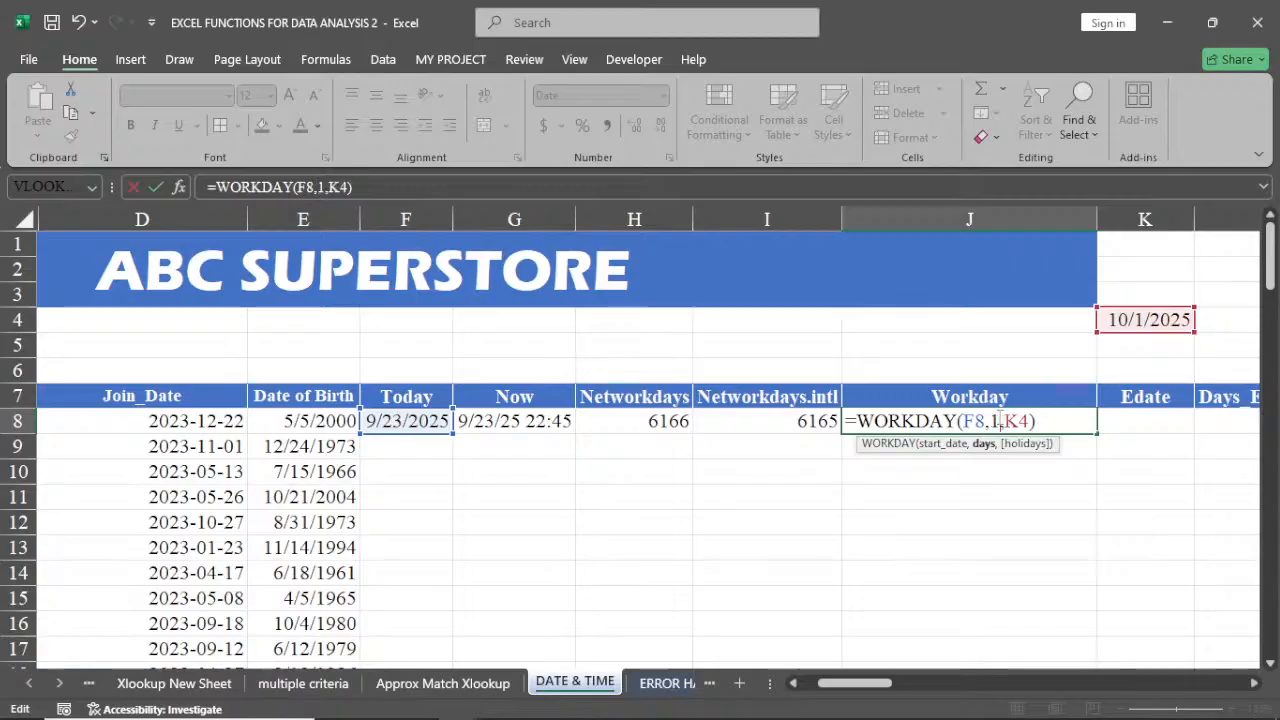
pyautogui.write('5')
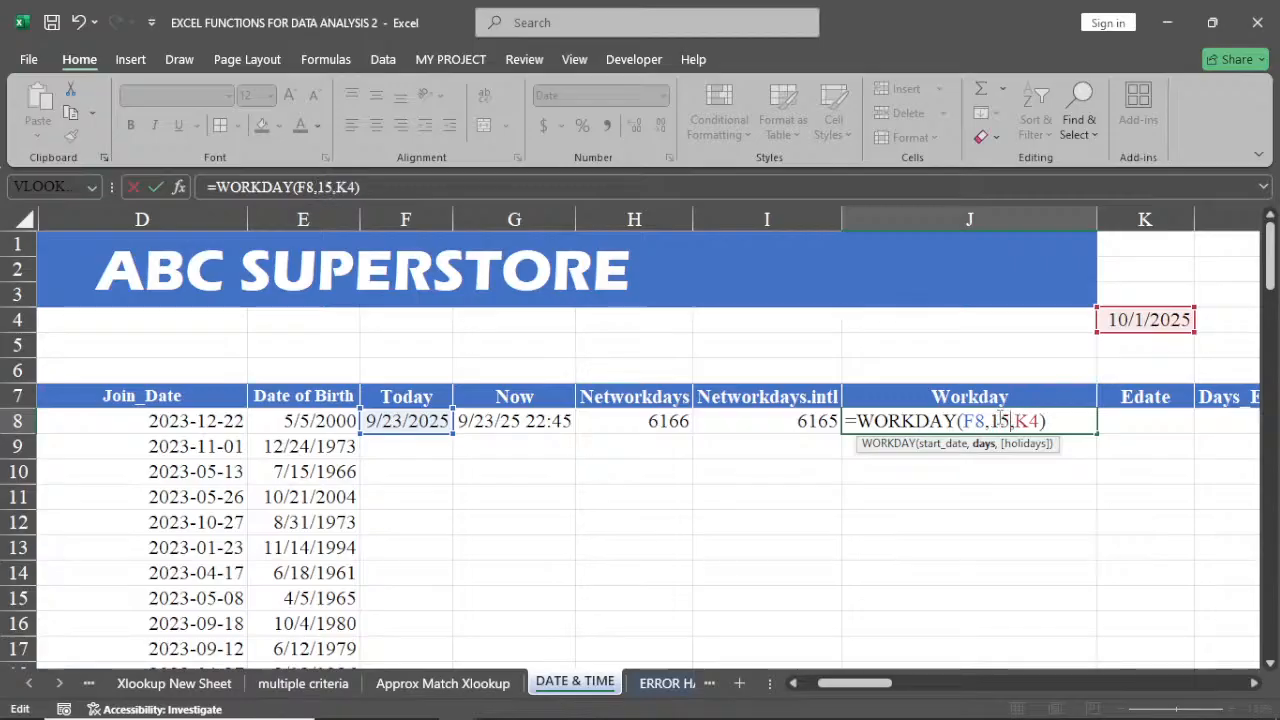
pyautogui.press('Return')
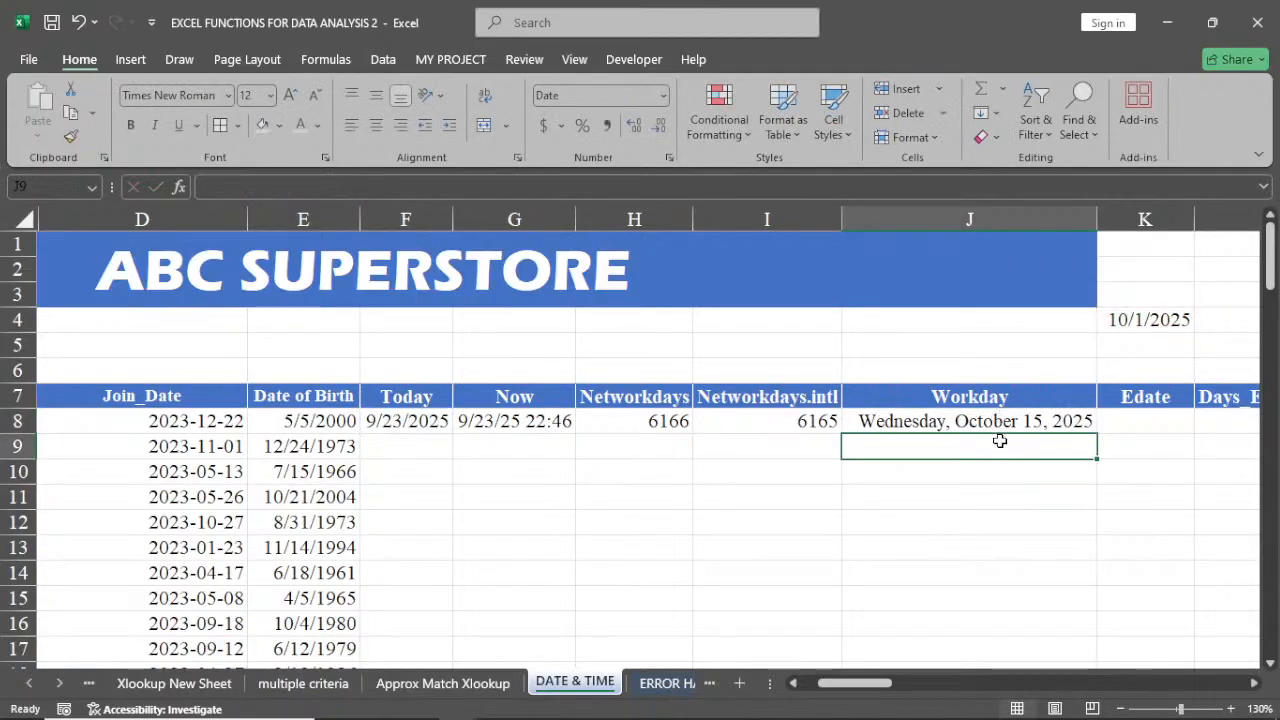
# Change the days argument of the WORKDAY formula in J8 to 10
pyautogui.doubleClick(963, 424)
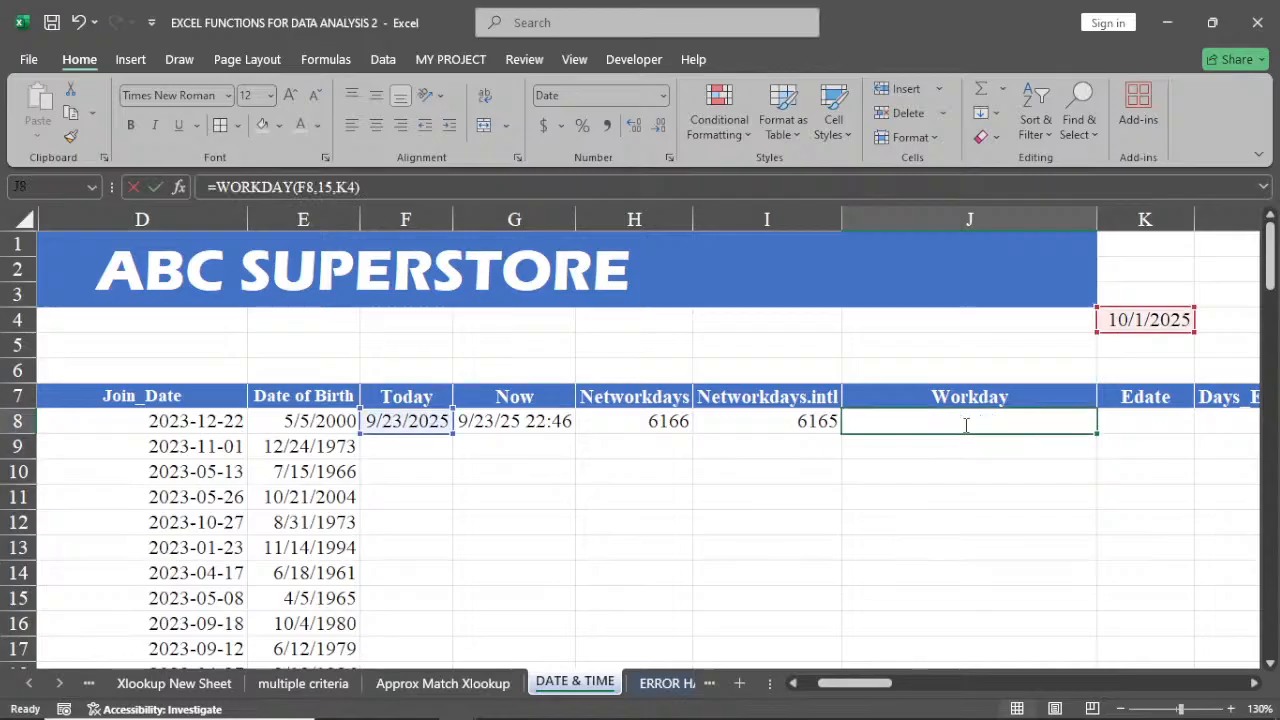
pyautogui.click(1010, 421)
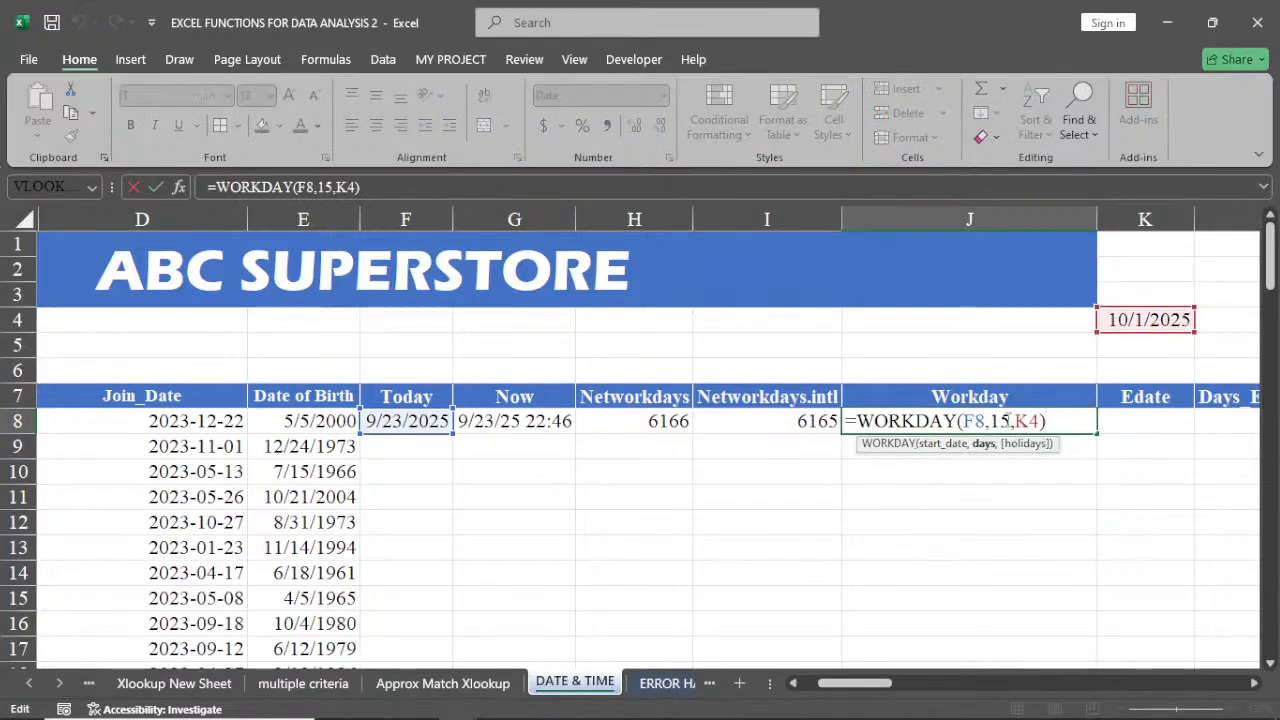
pyautogui.press('BackSpace')
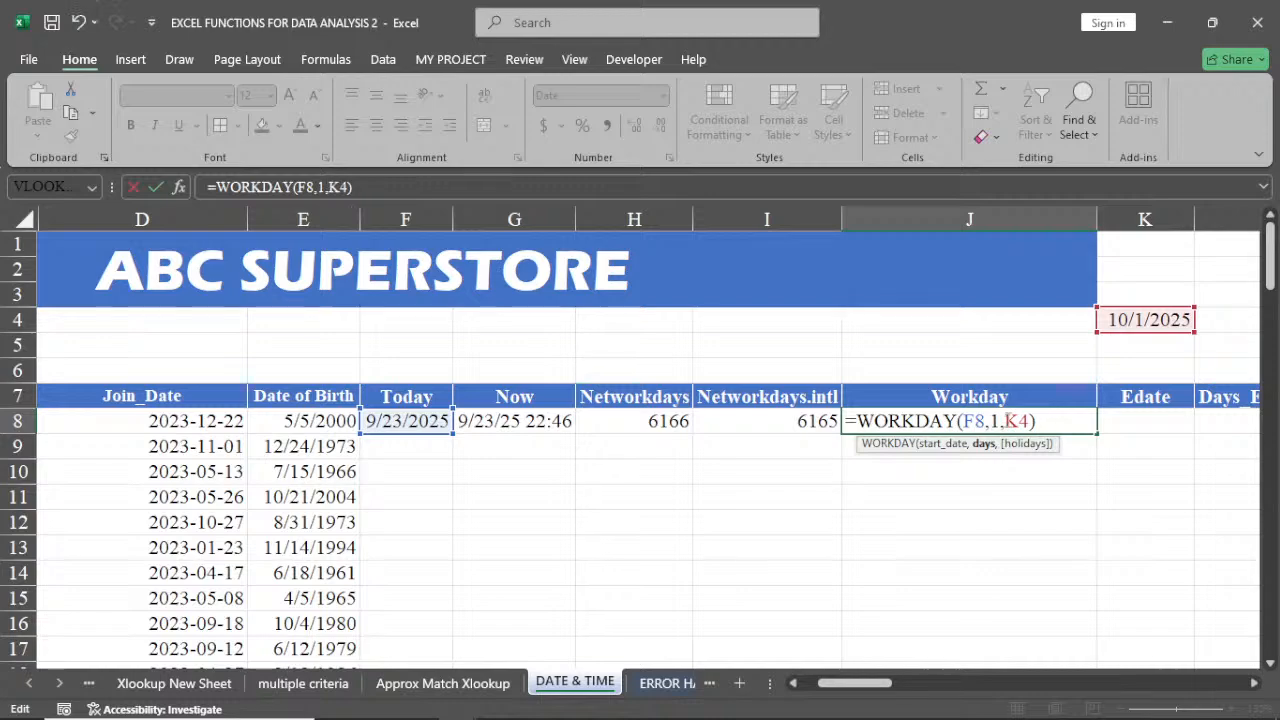
pyautogui.write('0')
pyautogui.press('Return')
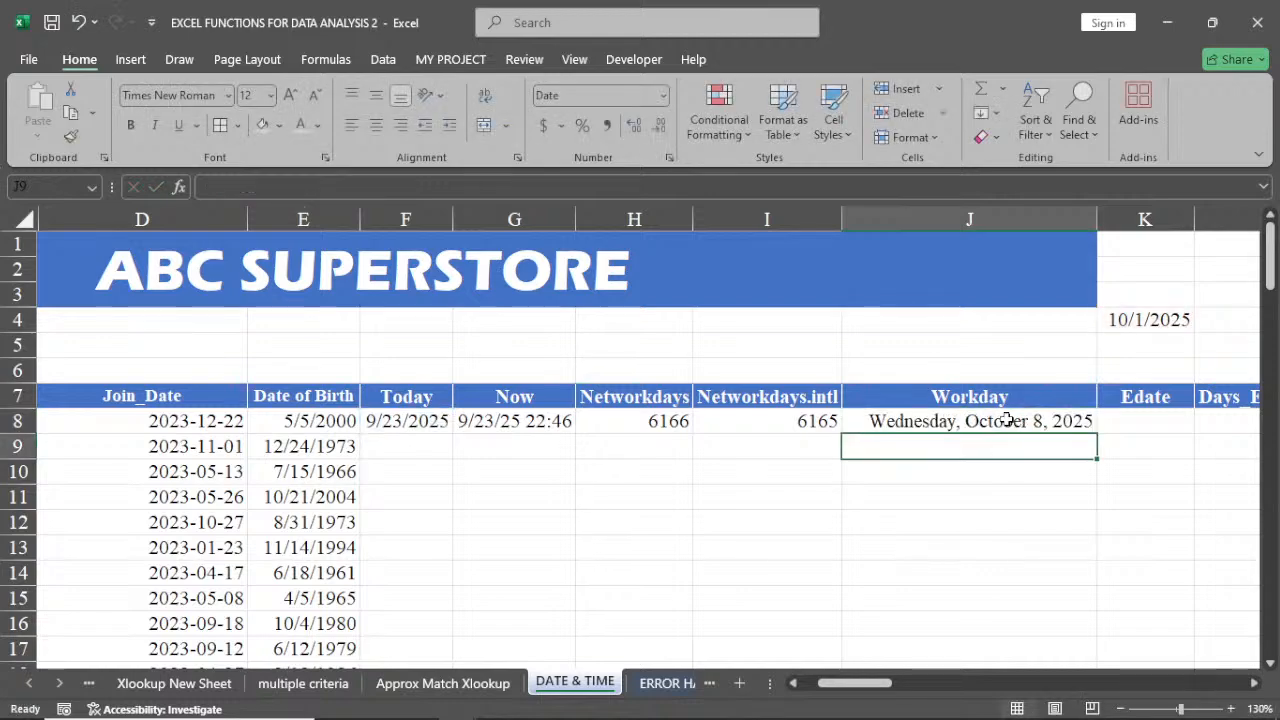
# Format J8 with the 14-Mar-12 date type
pyautogui.click(1007, 421)
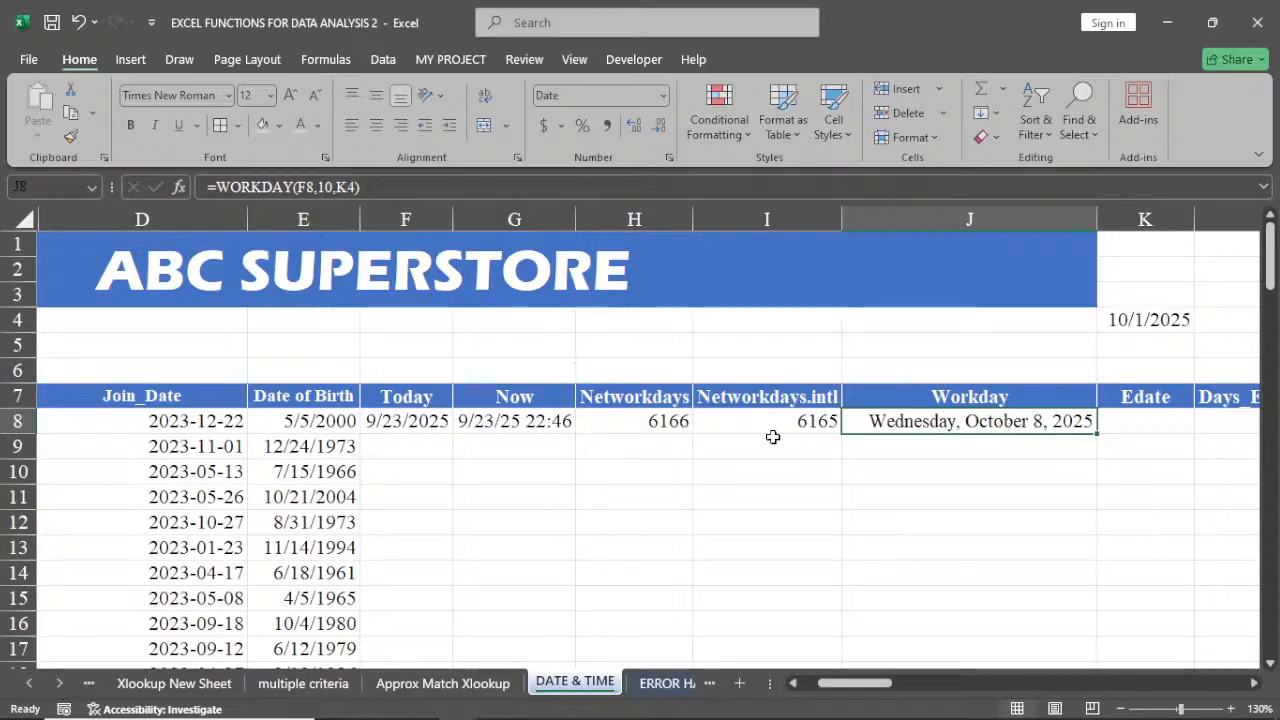
pyautogui.click(669, 158)
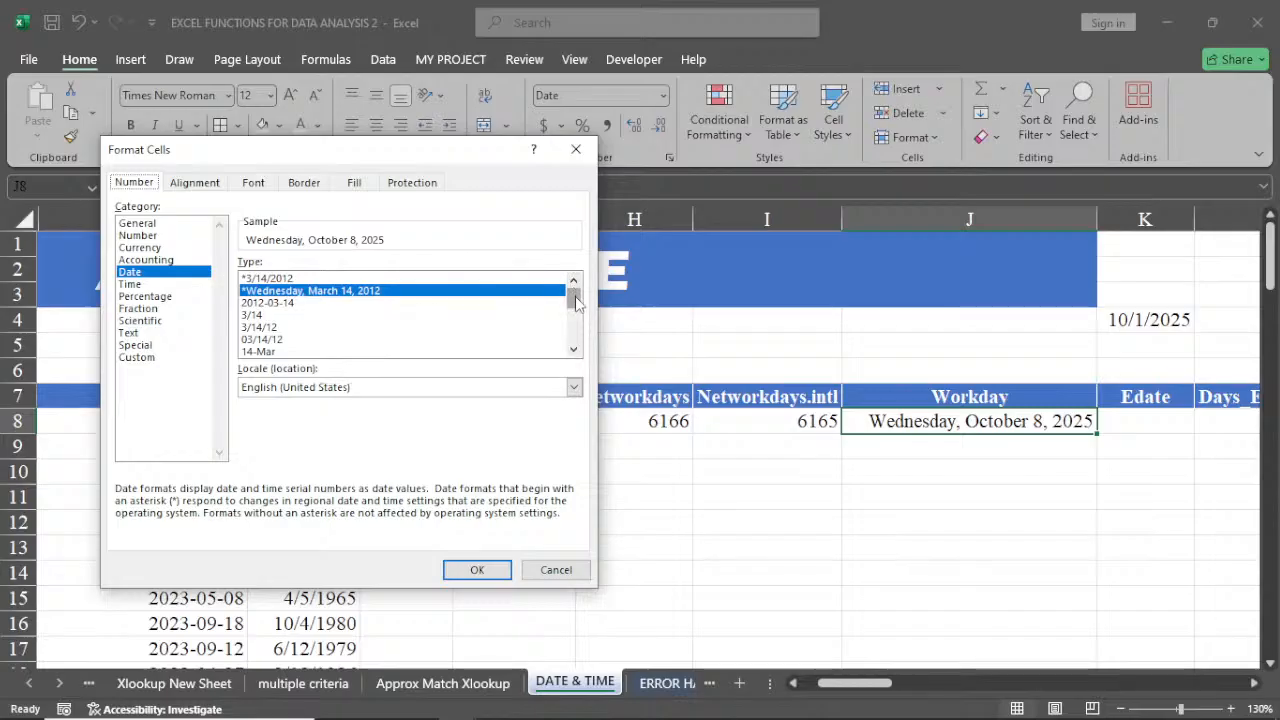
pyautogui.moveTo(576, 303); pyautogui.dragTo(576, 310)
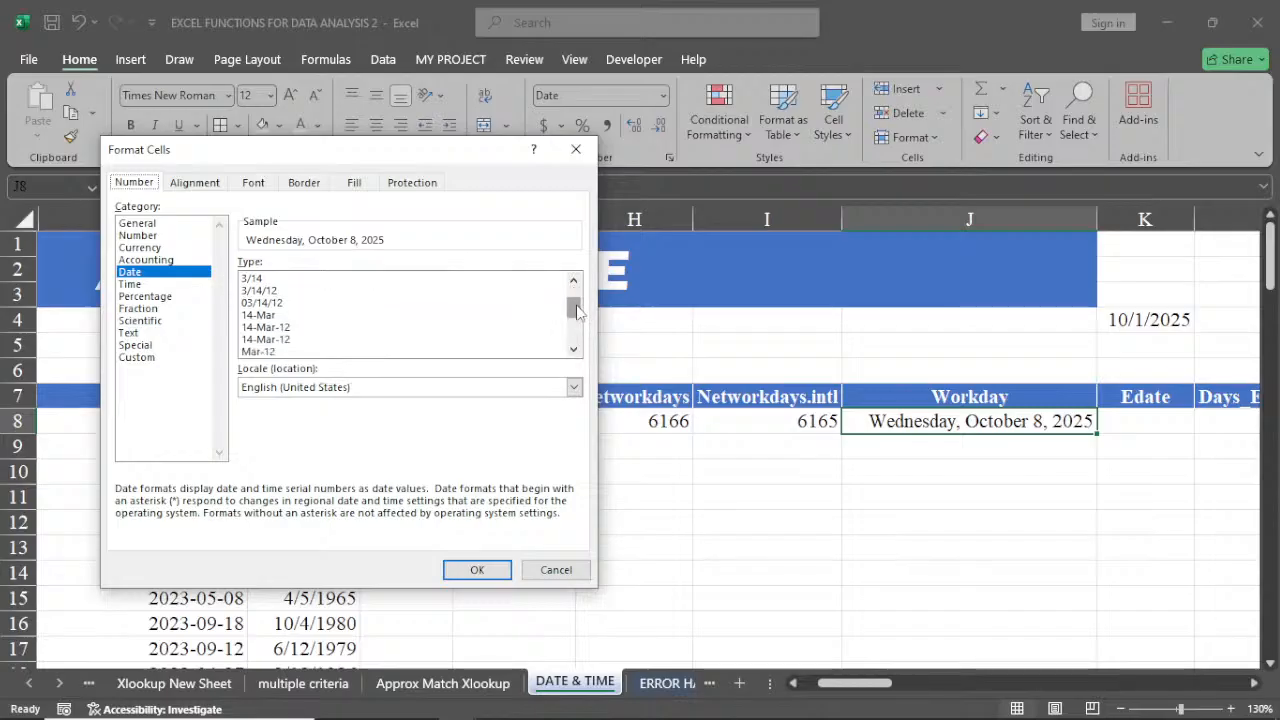
pyautogui.click(288, 329)
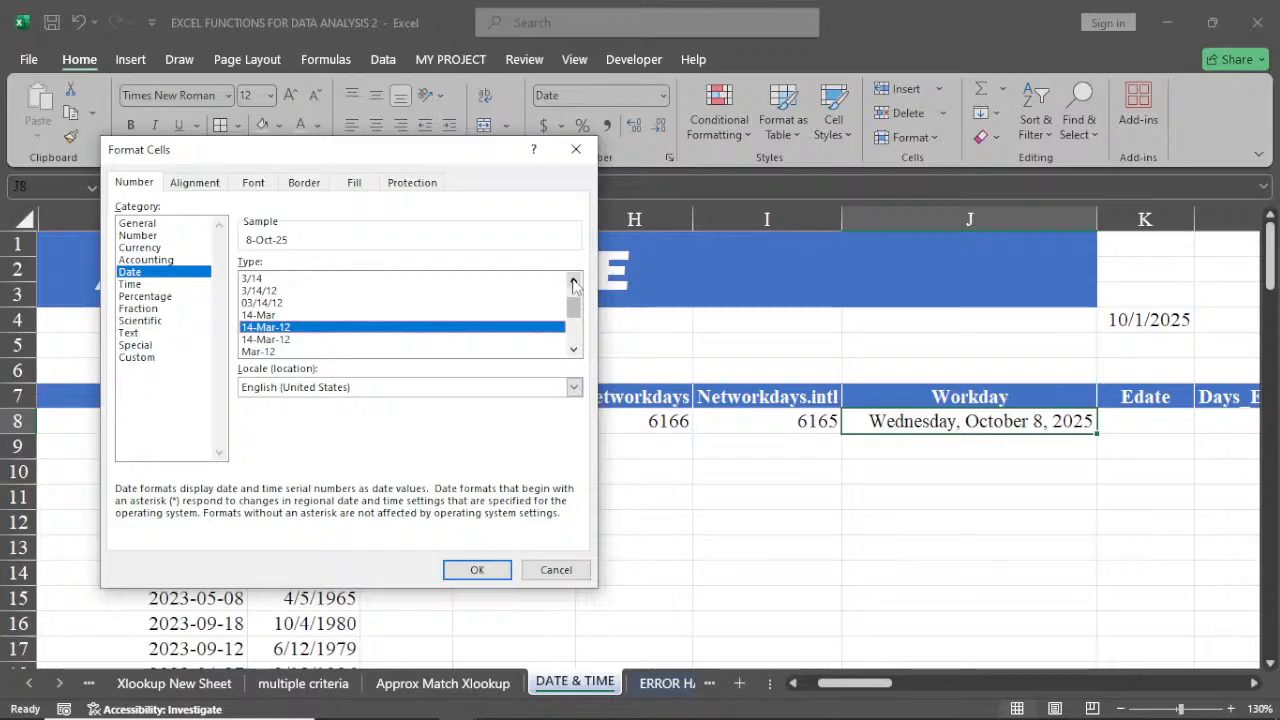
pyautogui.click(477, 570)
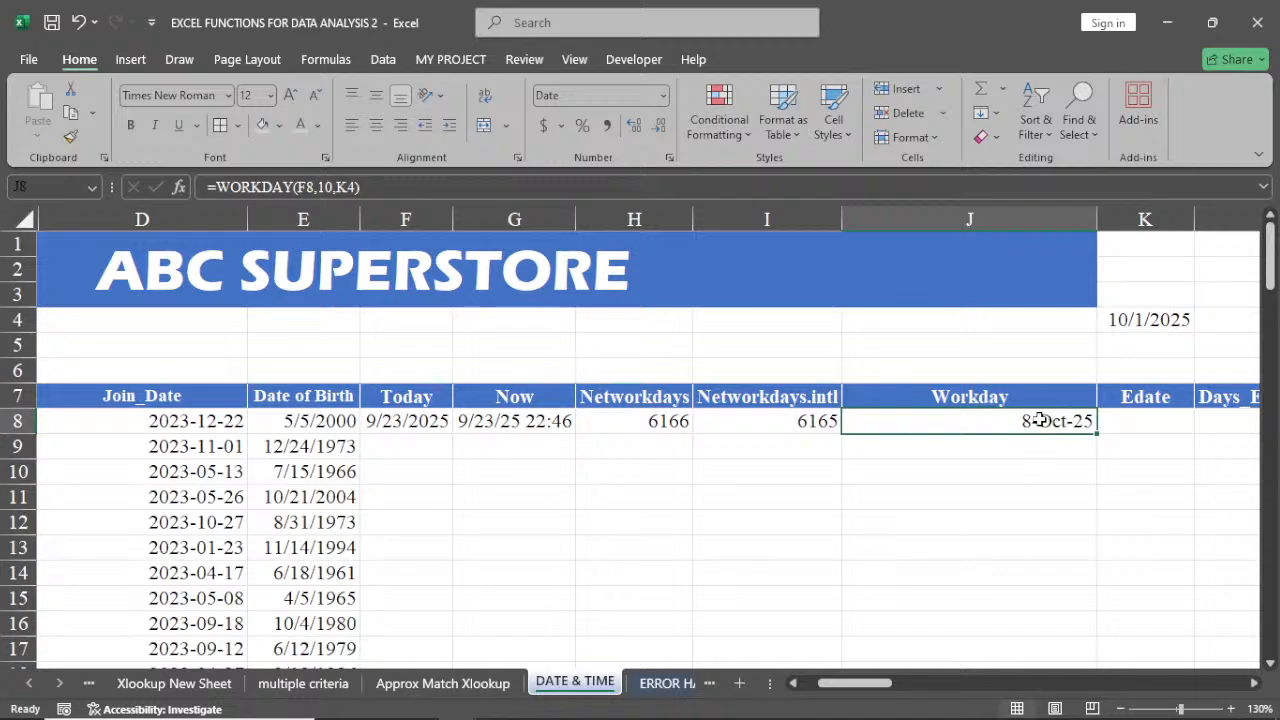
# Autofit column J's width to its contents
pyautogui.doubleClick(1094, 229)
pyautogui.click(1094, 224)
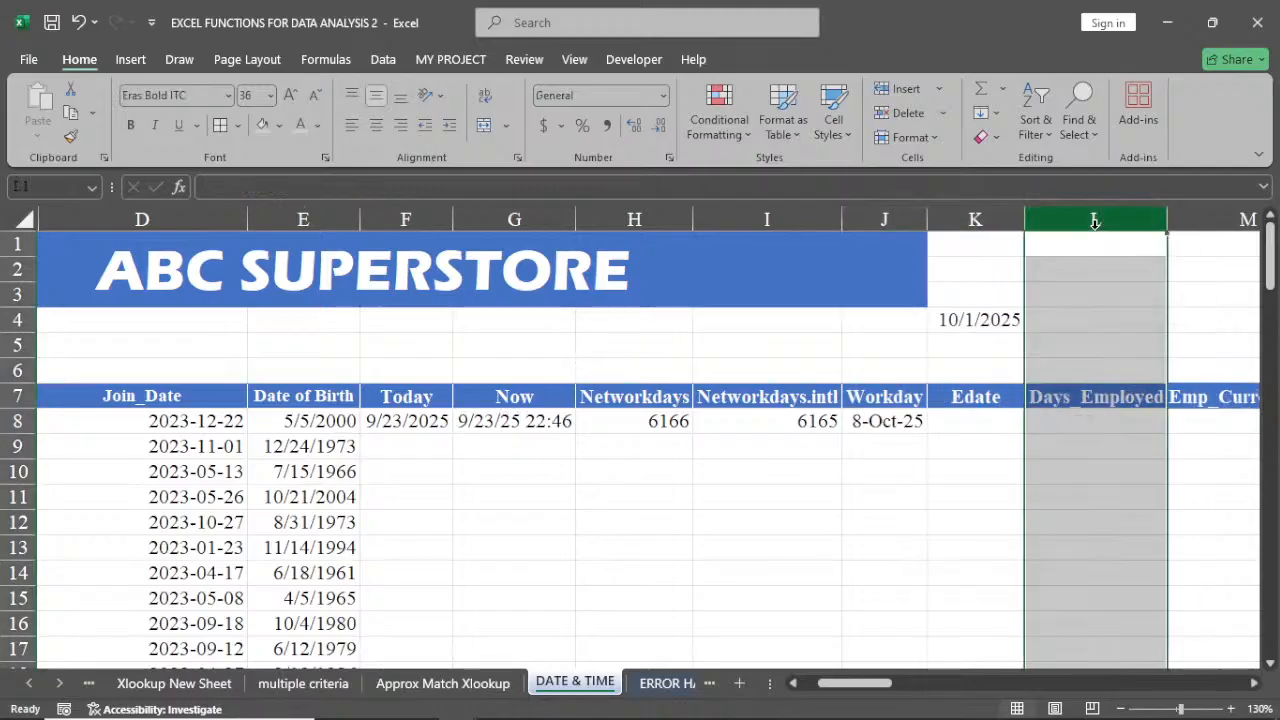
pyautogui.click(935, 426)
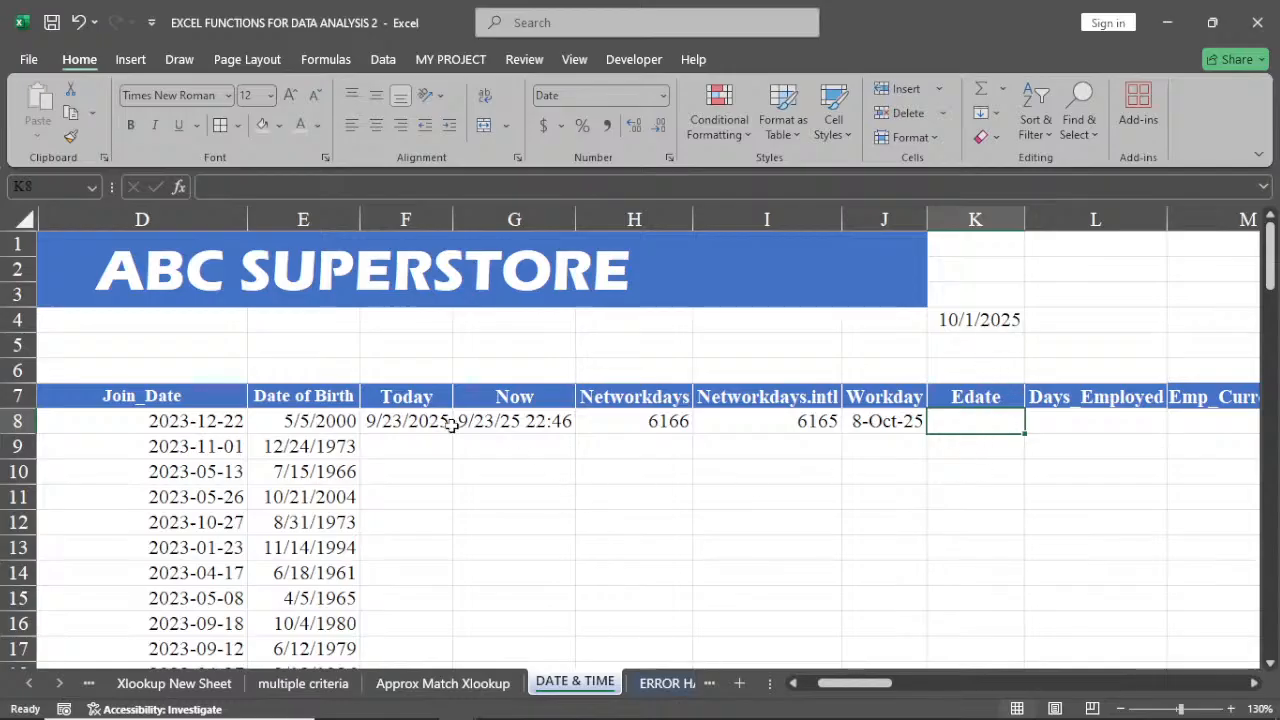
# Change the number format of the Days_Employed cell L8 to General
pyautogui.click(1070, 425)
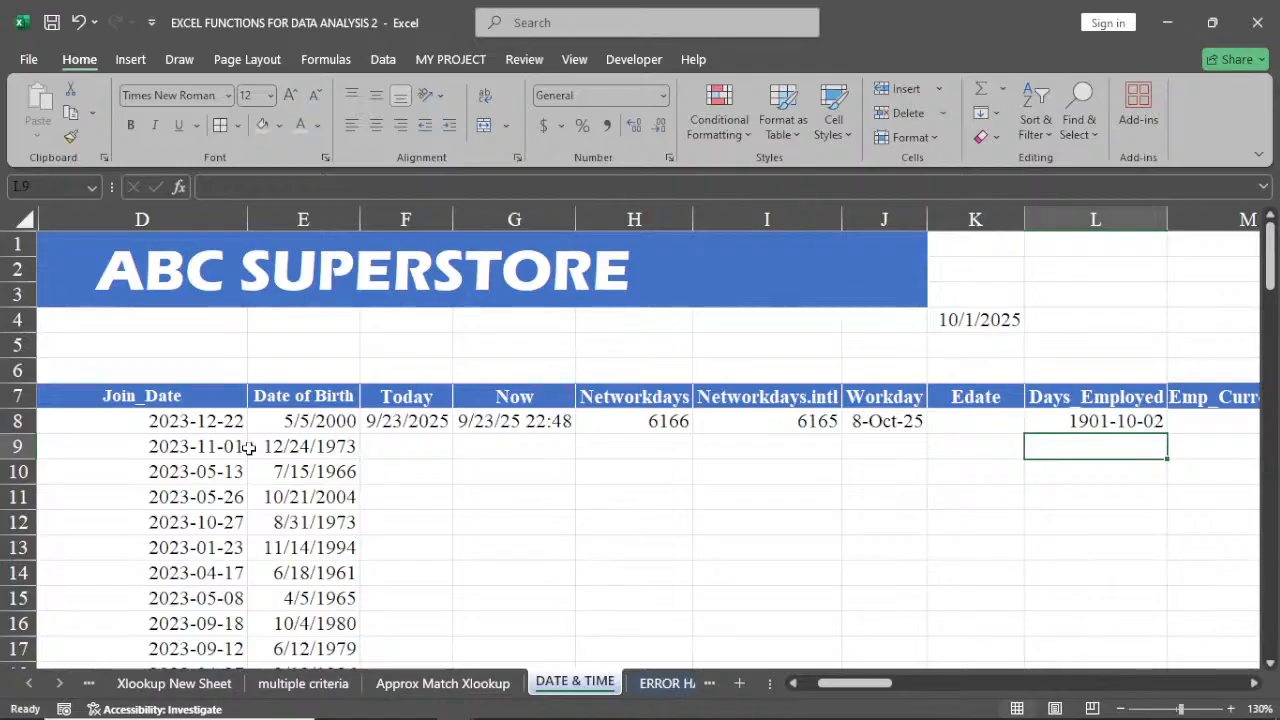
pyautogui.click(1126, 421)
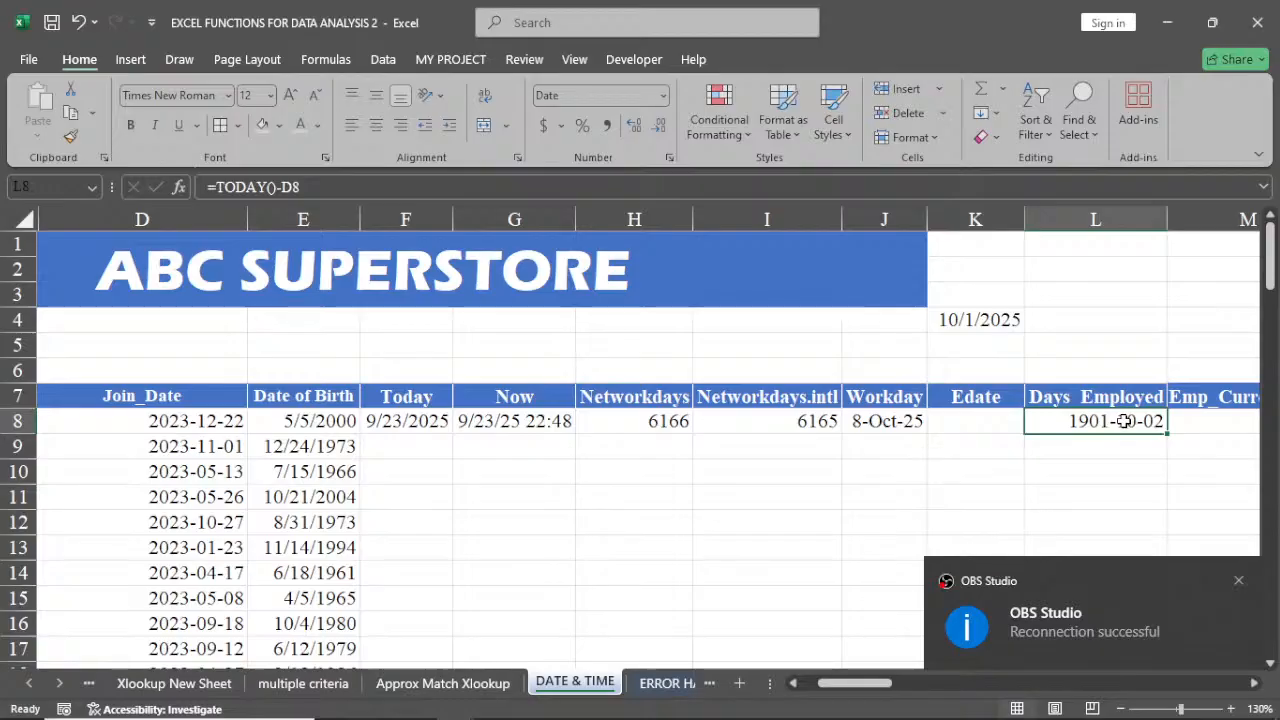
pyautogui.click(663, 95)
pyautogui.click(643, 126)
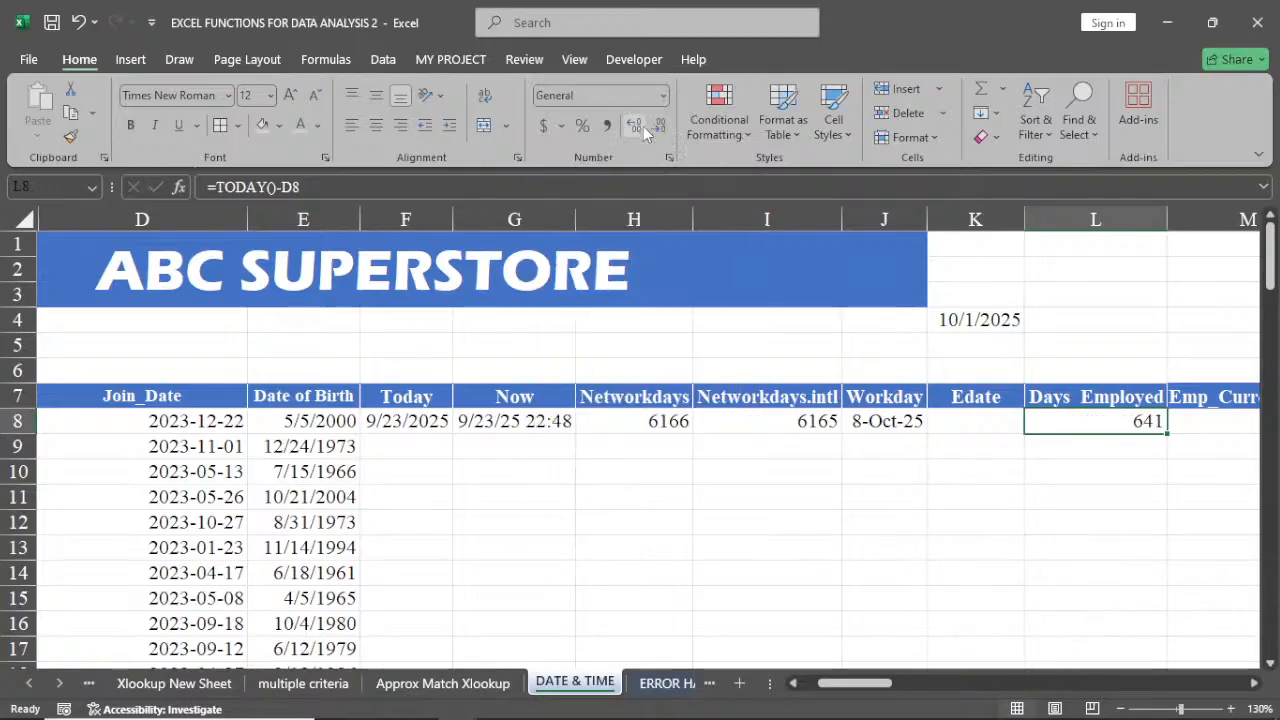
# Apply the Number format to column L, then switch it back to General
pyautogui.click(1062, 492)
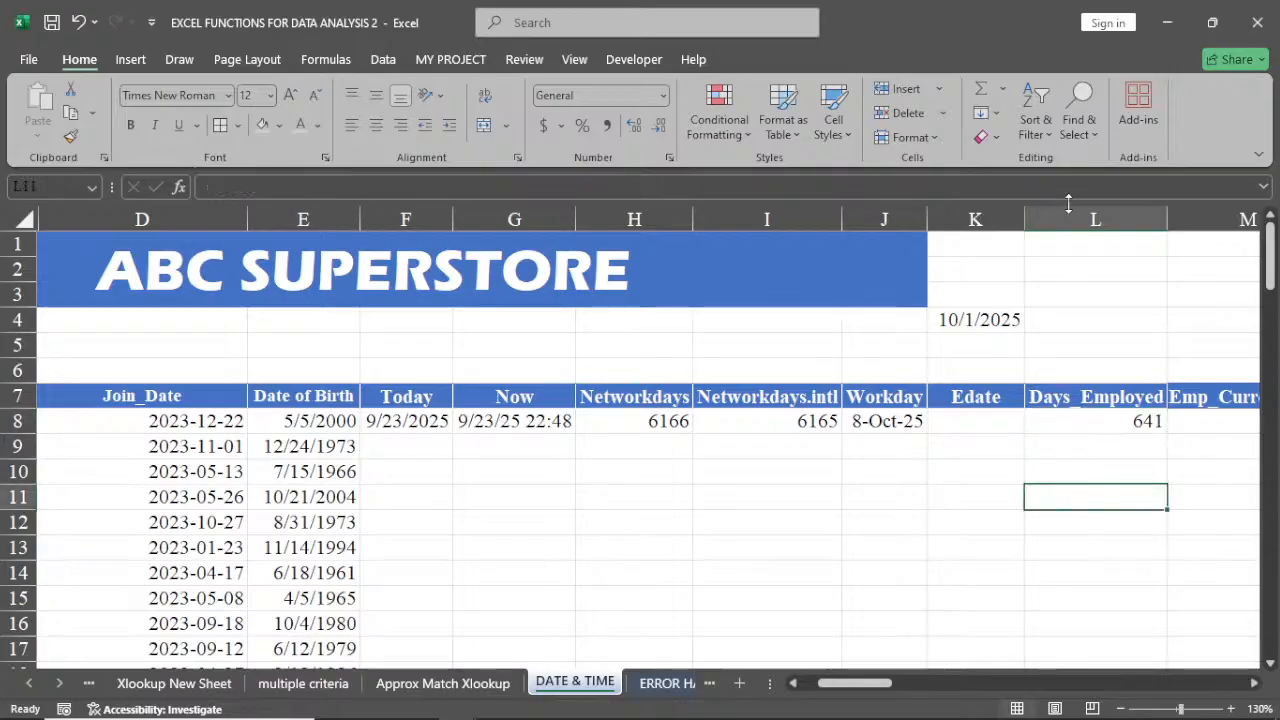
pyautogui.click(1083, 210)
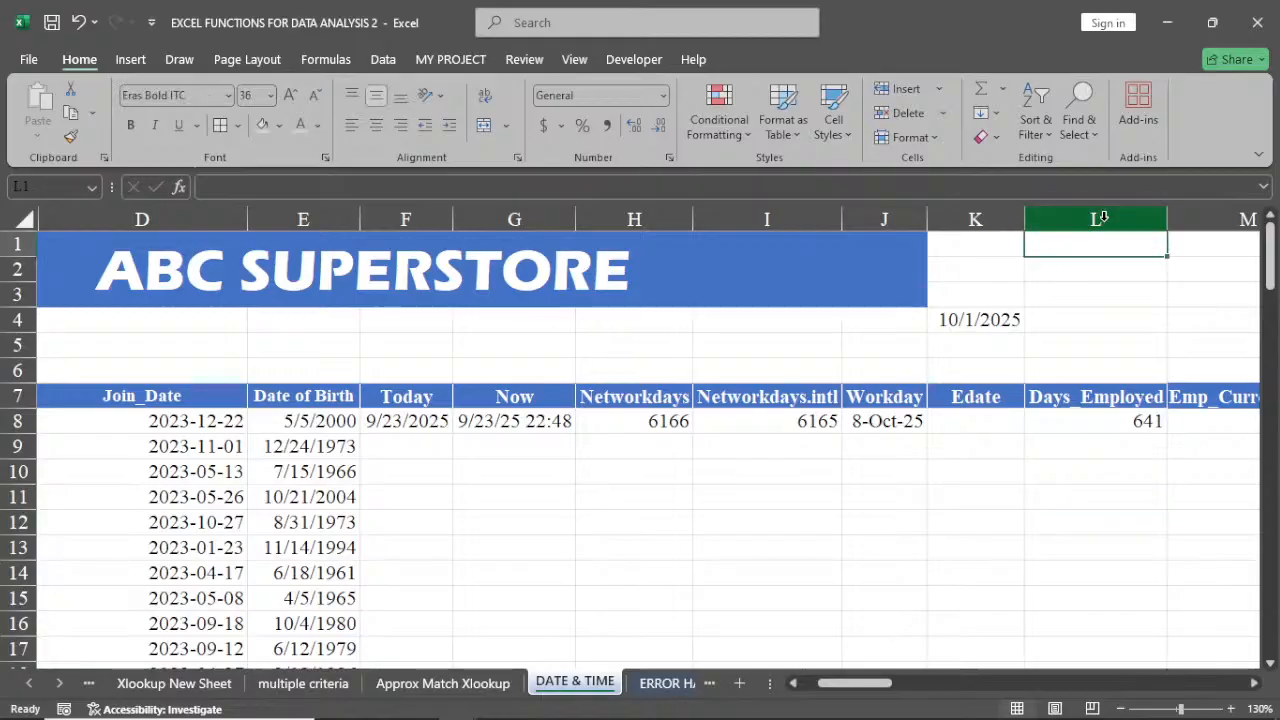
pyautogui.click(662, 95)
pyautogui.click(617, 168)
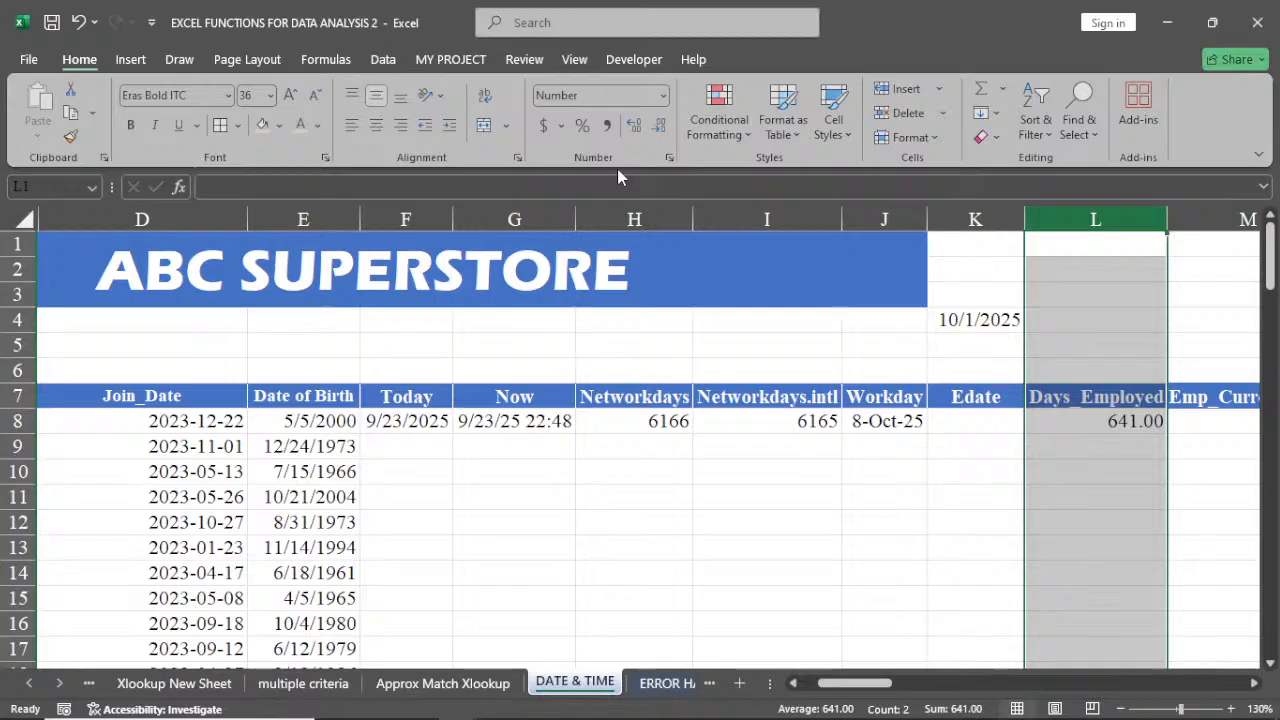
pyautogui.click(662, 95)
pyautogui.click(627, 131)
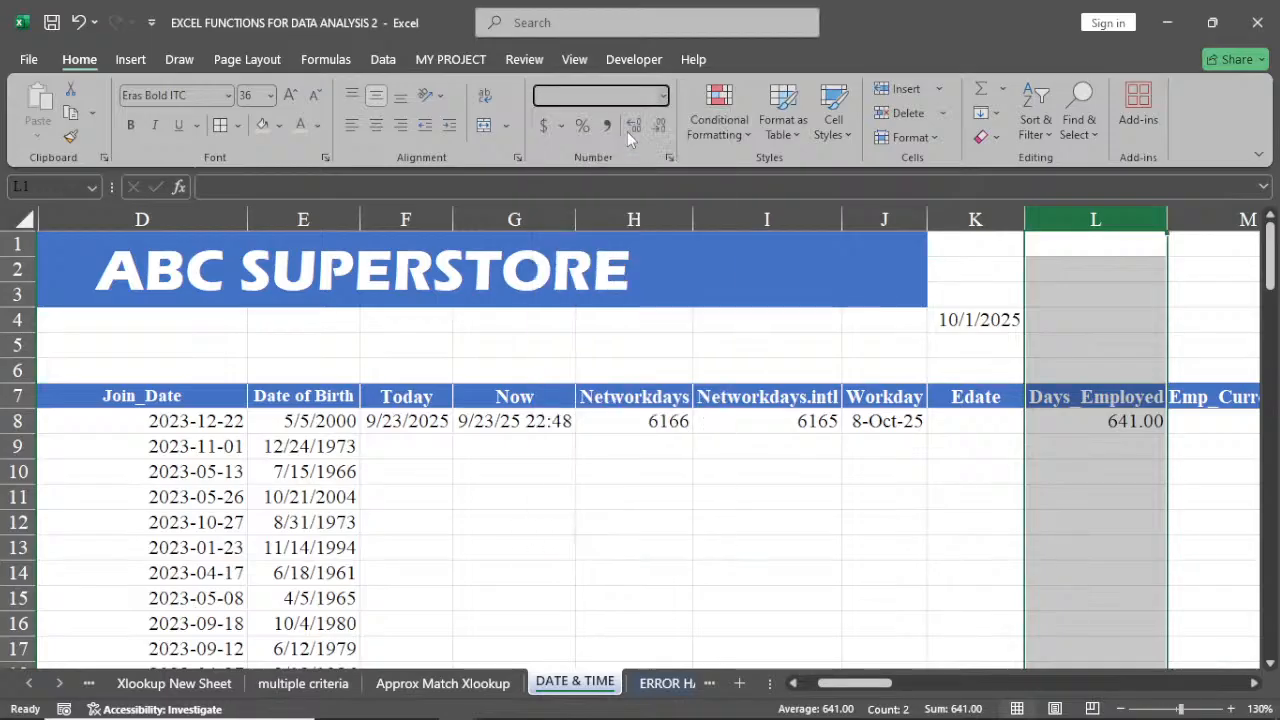
pyautogui.click(1102, 455)
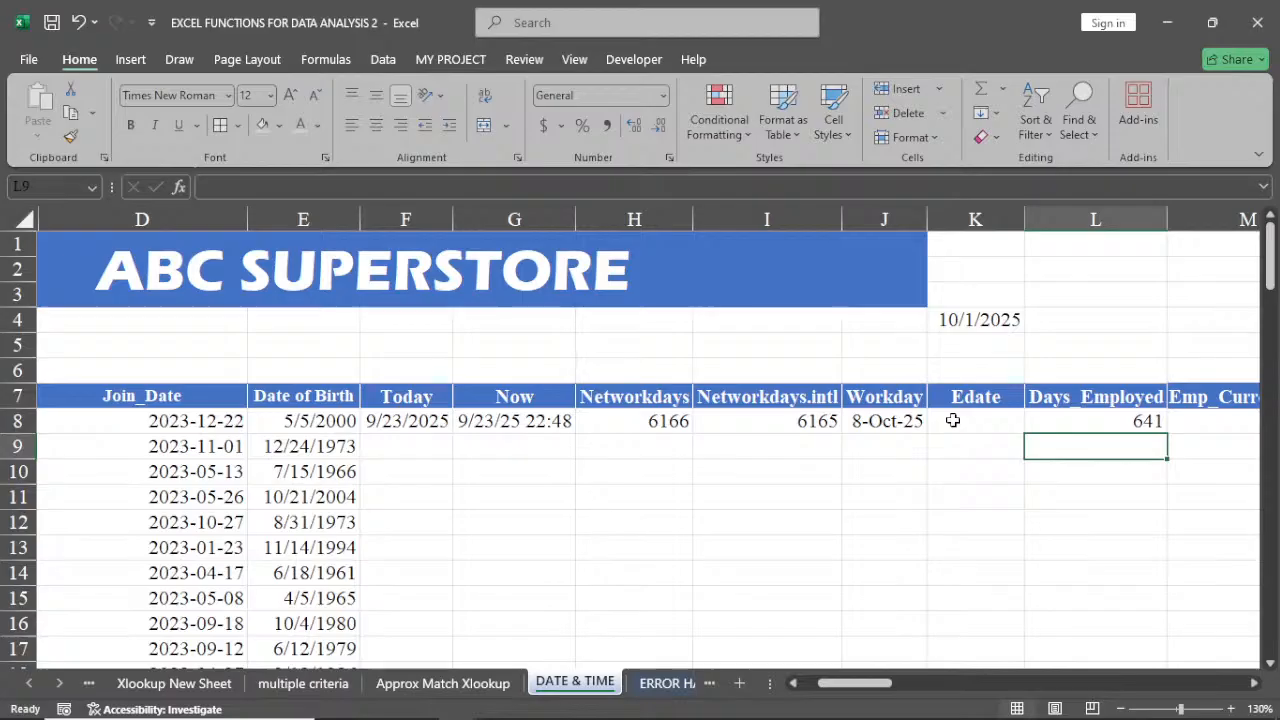
# Inspect the Days_Employed formula in L8 and the join date in D8
pyautogui.click(1075, 423)
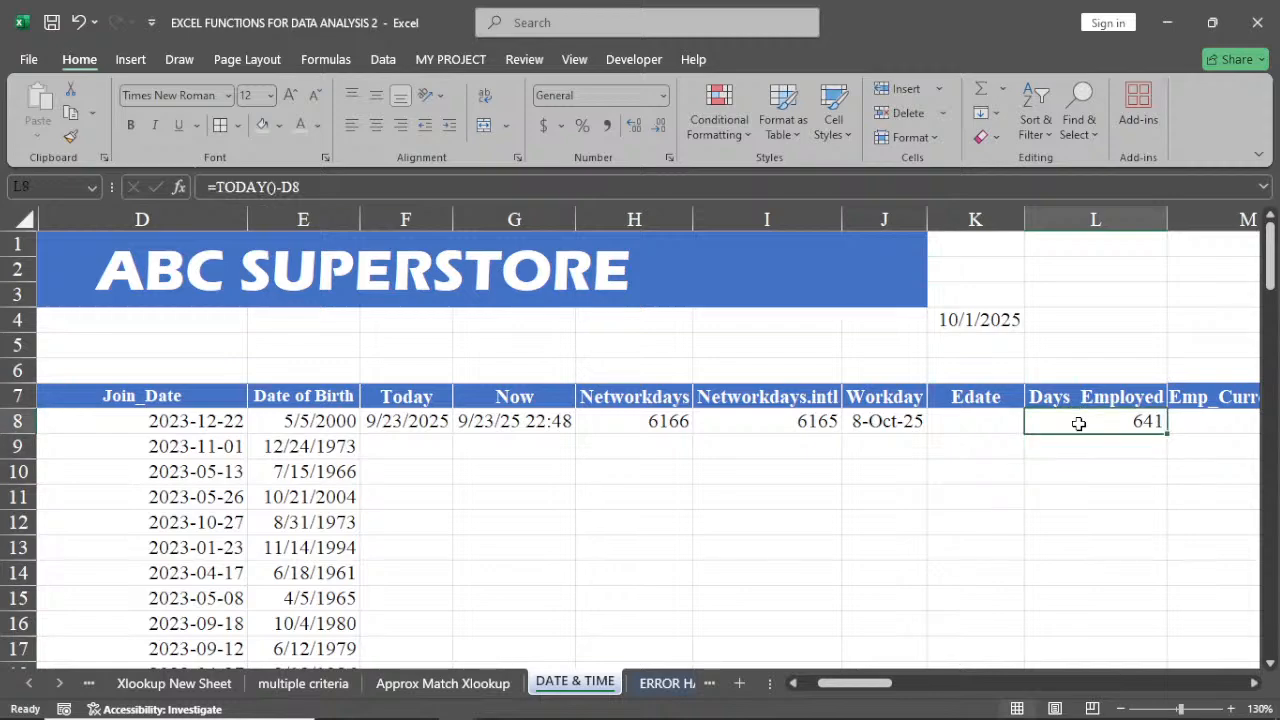
pyautogui.click(230, 421)
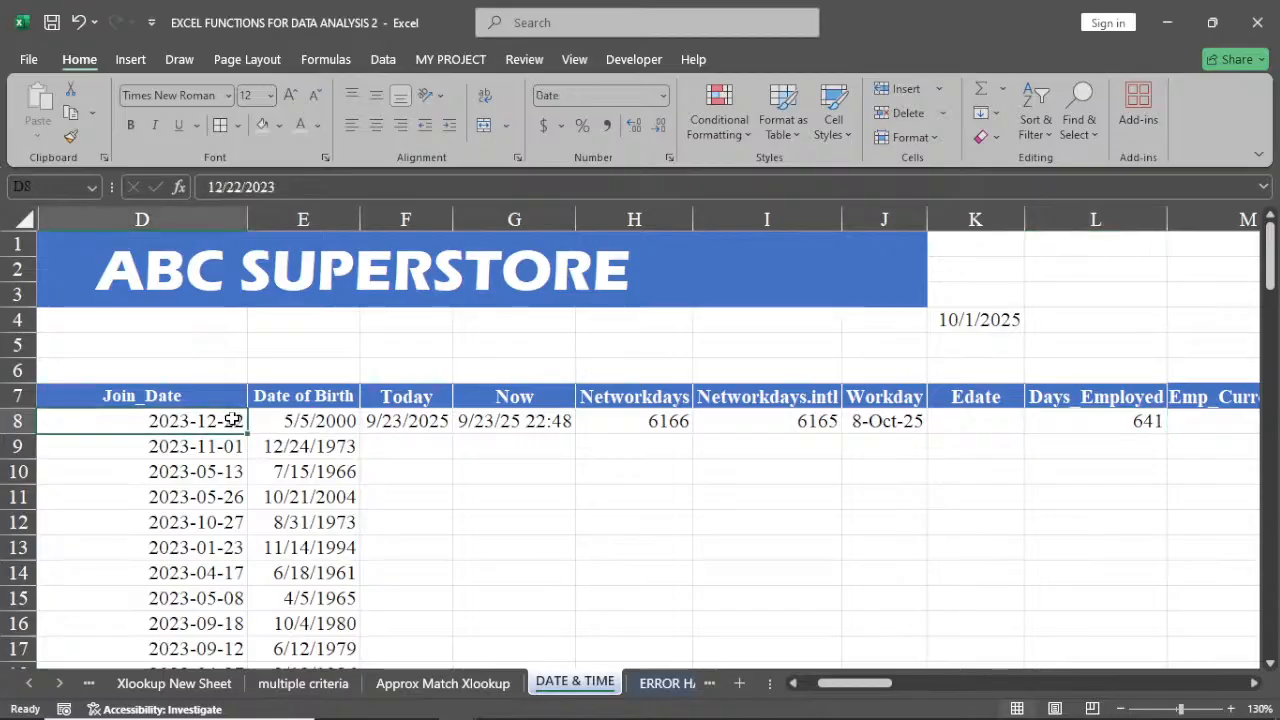
pyautogui.click(1127, 426)
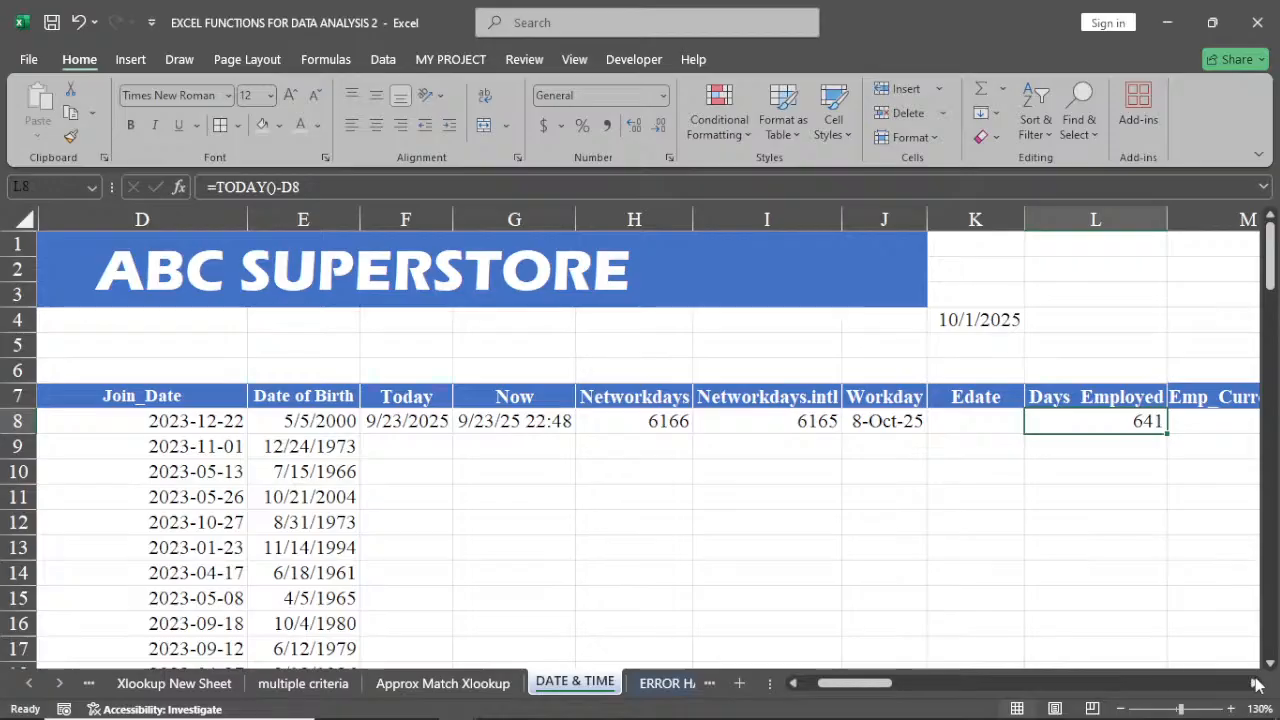
# Narrow the Networkdays.intl column I
pyautogui.click(1245, 688)
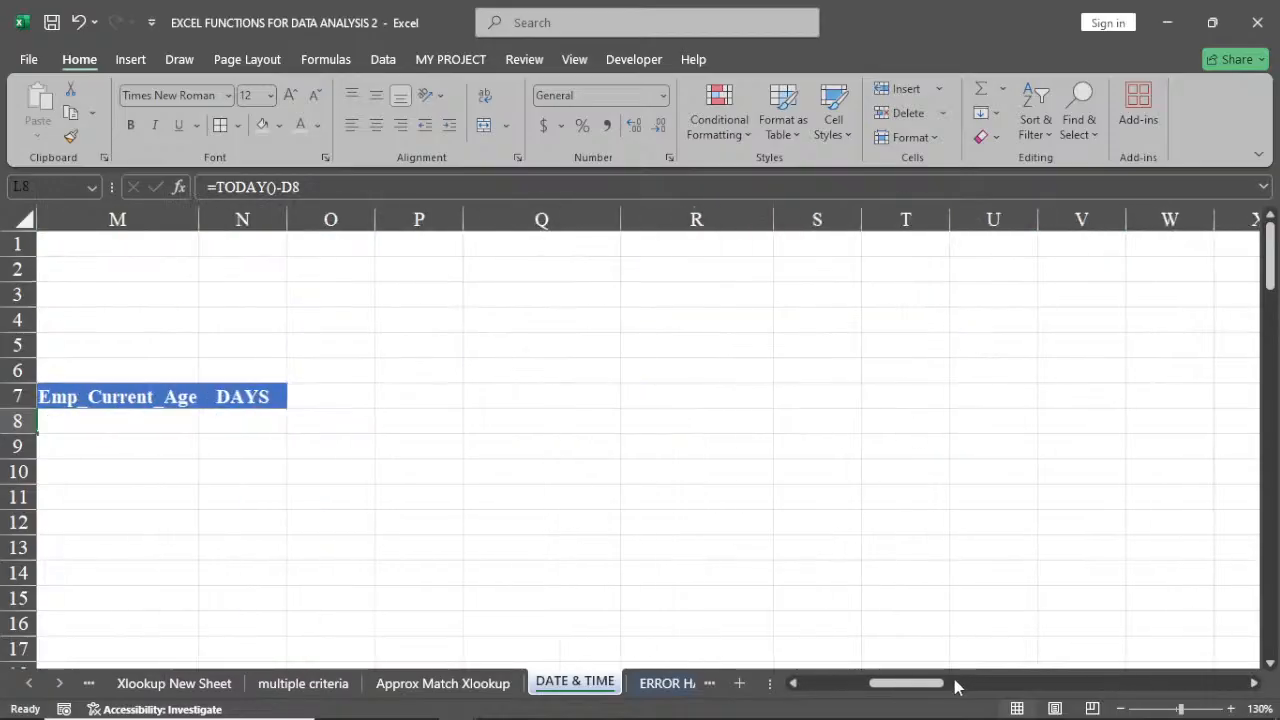
pyautogui.moveTo(943, 685); pyautogui.dragTo(879, 685)
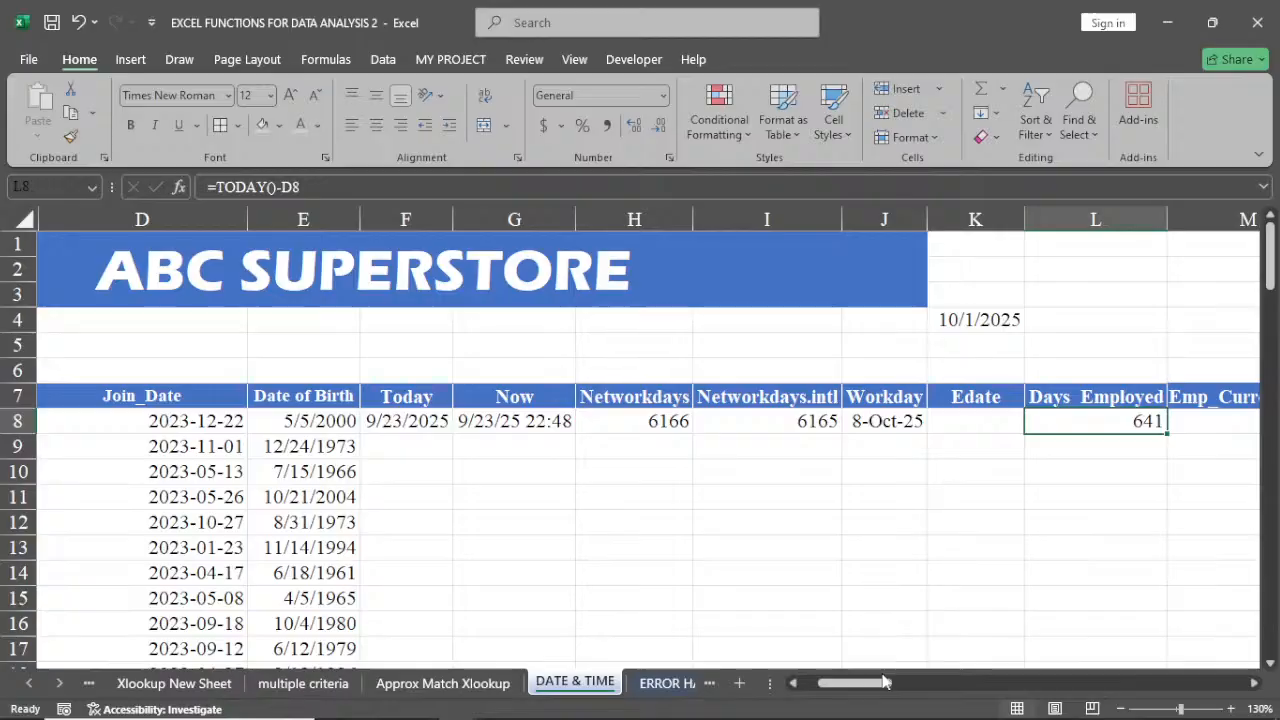
pyautogui.click(1222, 424)
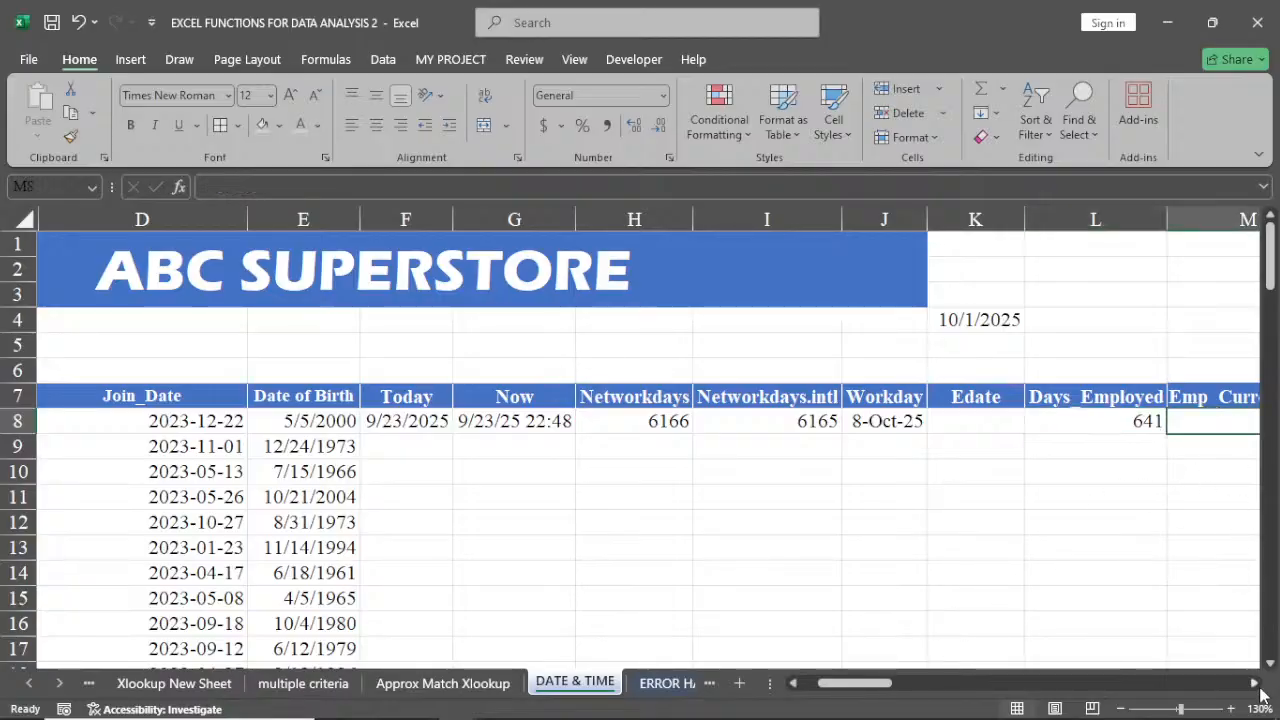
pyautogui.click(1260, 685)
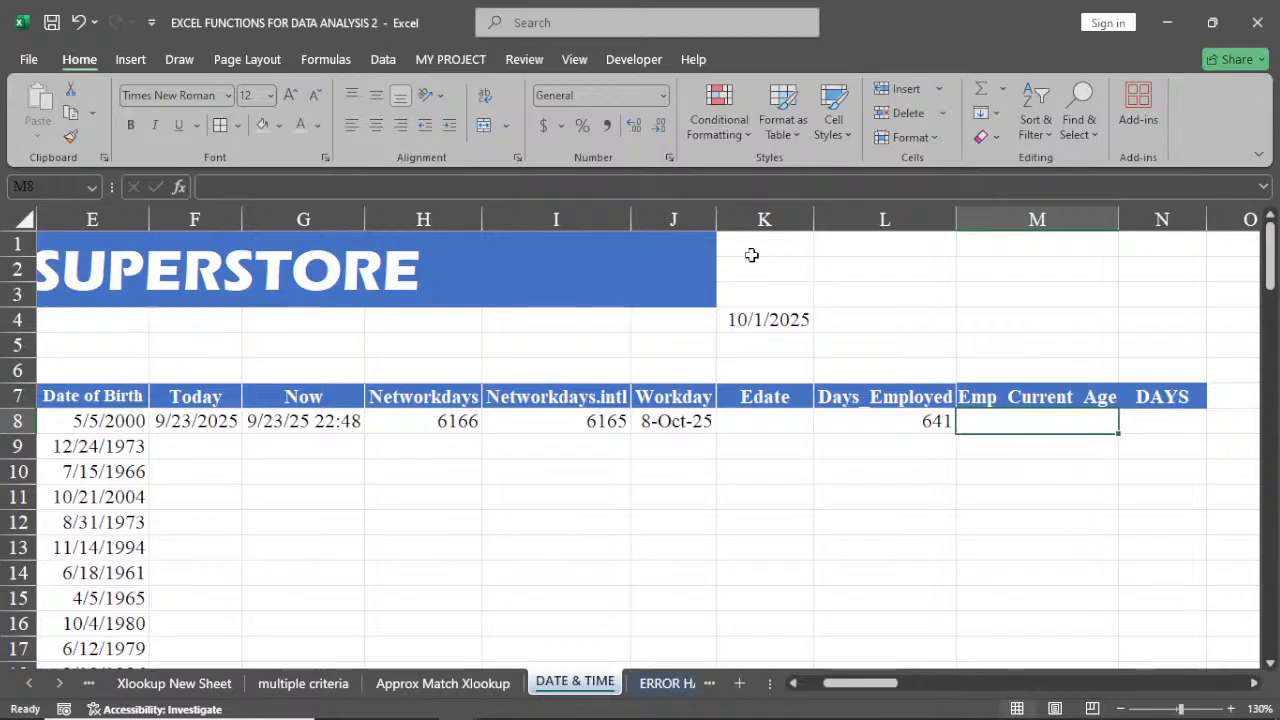
pyautogui.moveTo(628, 215); pyautogui.dragTo(537, 237)
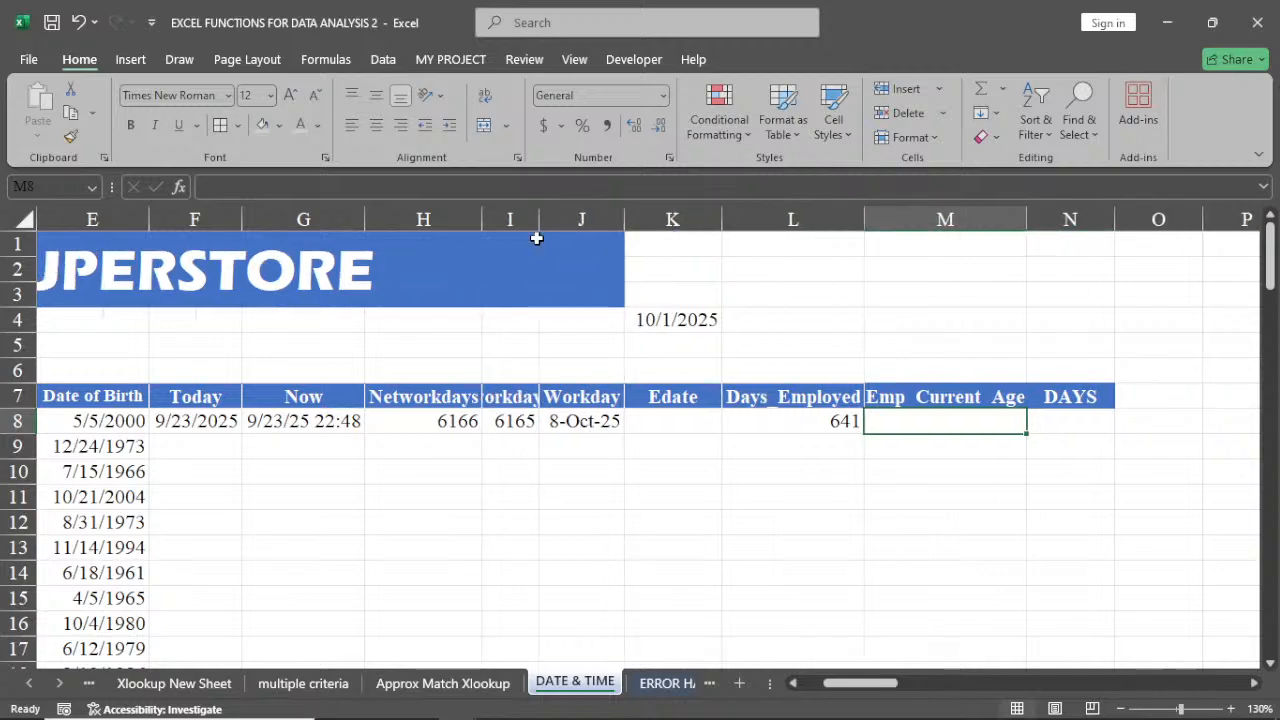
pyautogui.click(793, 683)
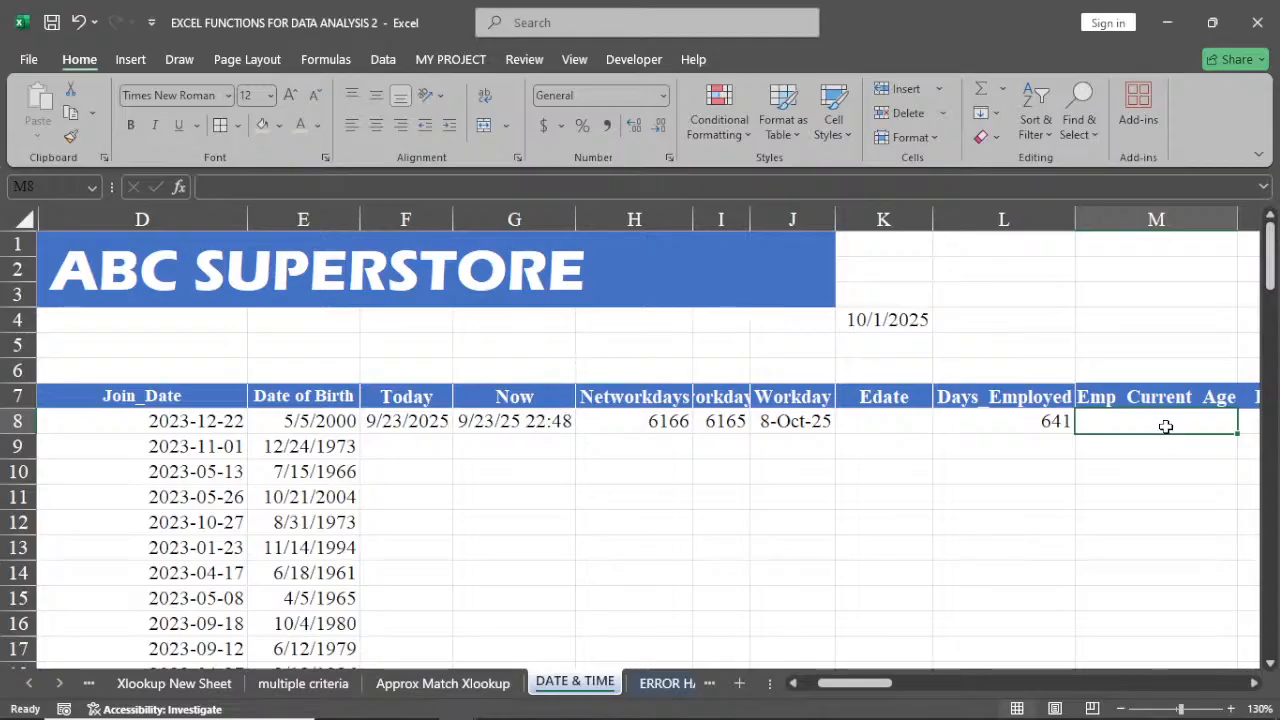
# Enter =DATEDIF(E8,TODAY(),"y") in M8 to calculate the employee's current age in years from the date of birth
pyautogui.write('=')
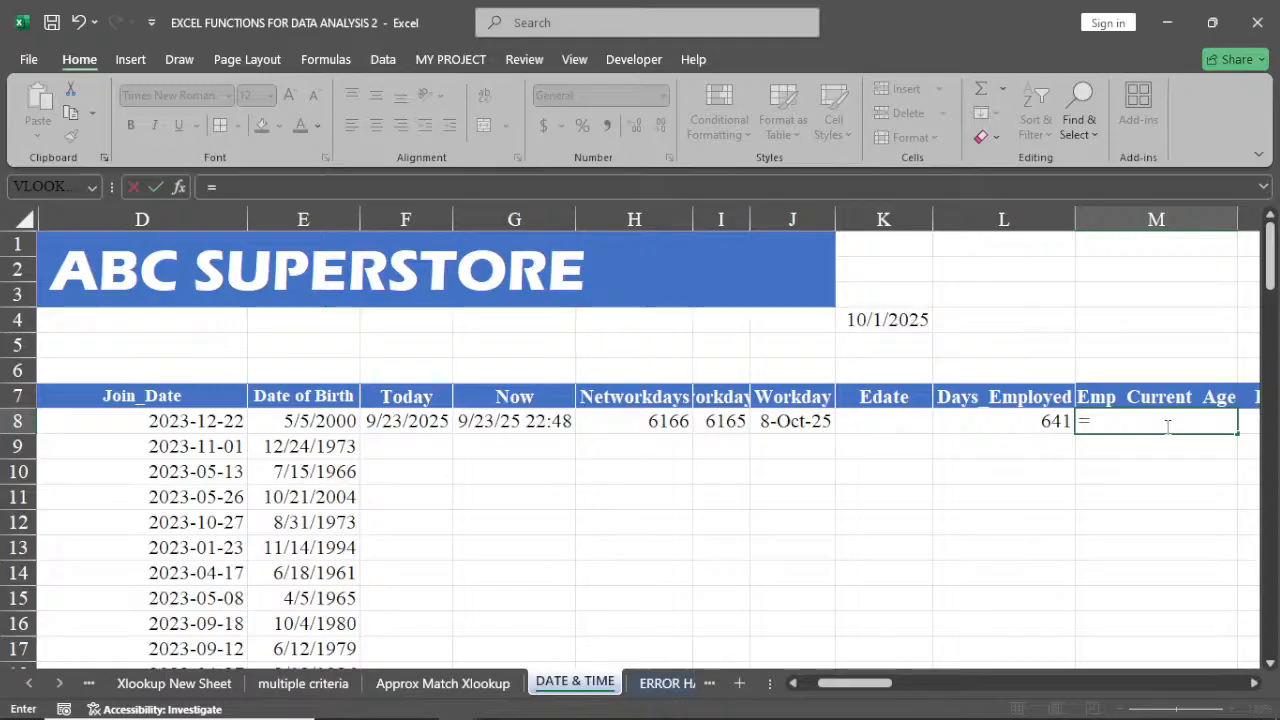
pyautogui.write('dated')
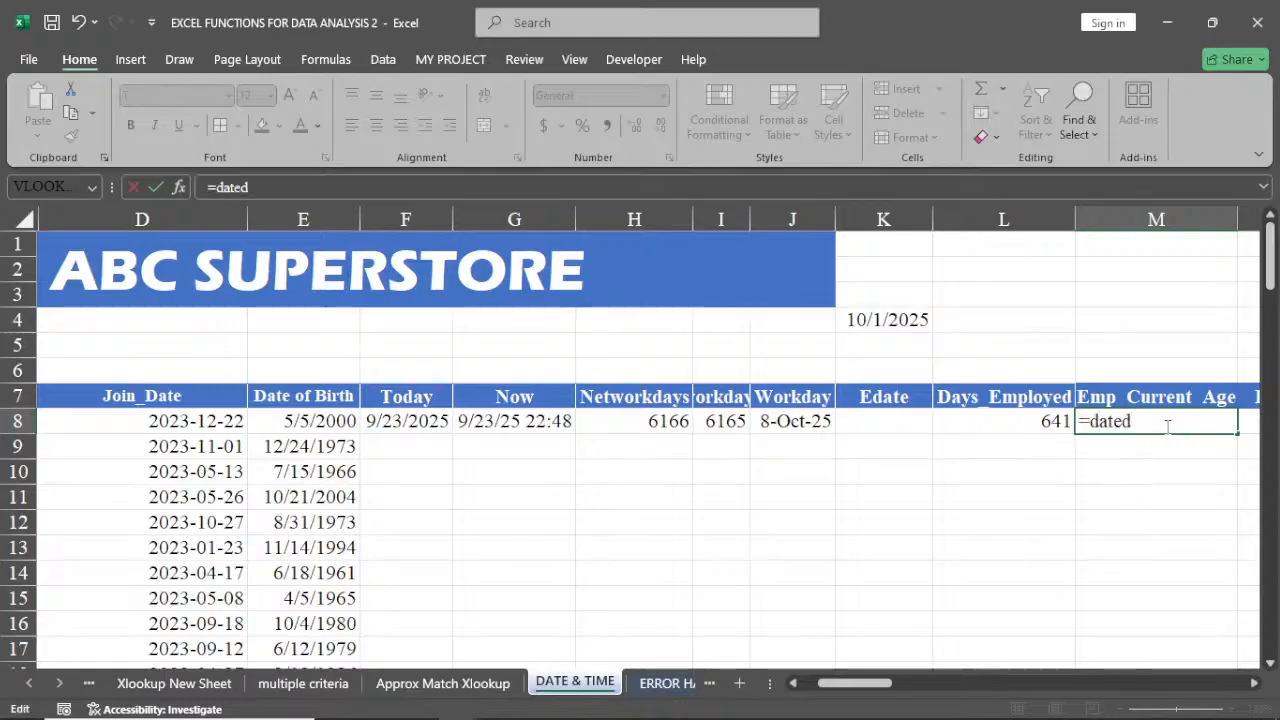
pyautogui.write('if')
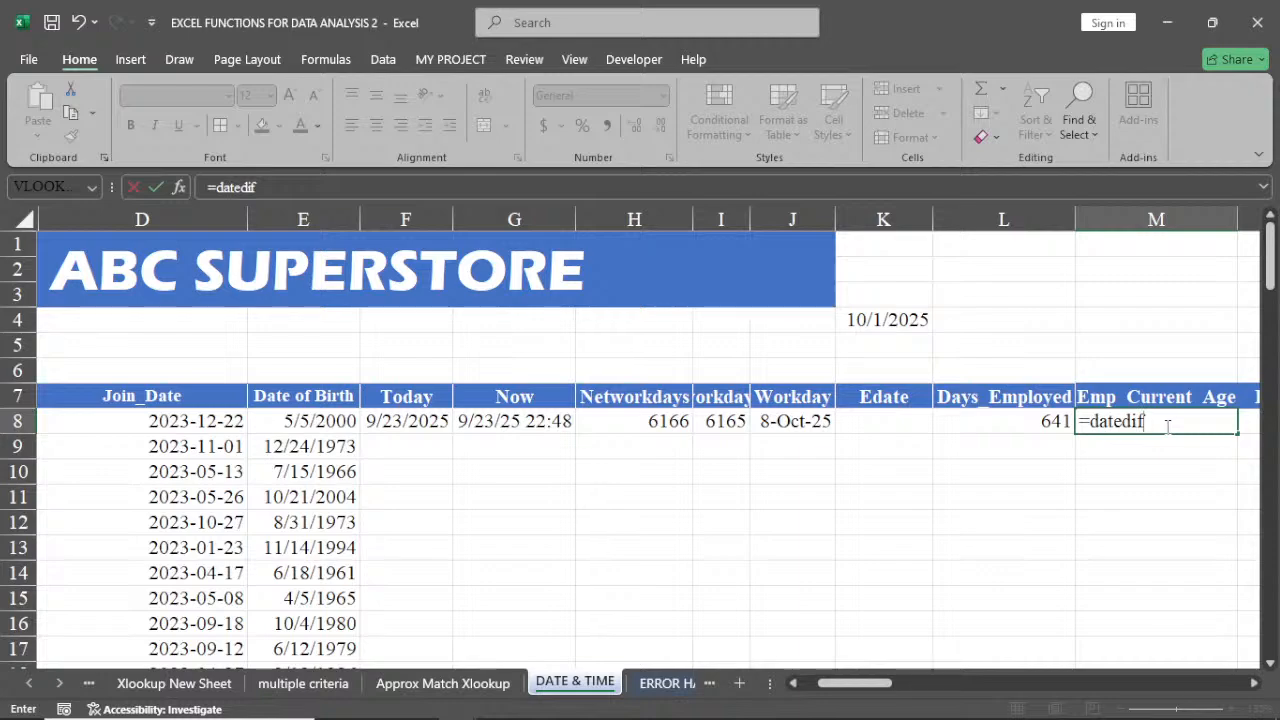
pyautogui.write('(')
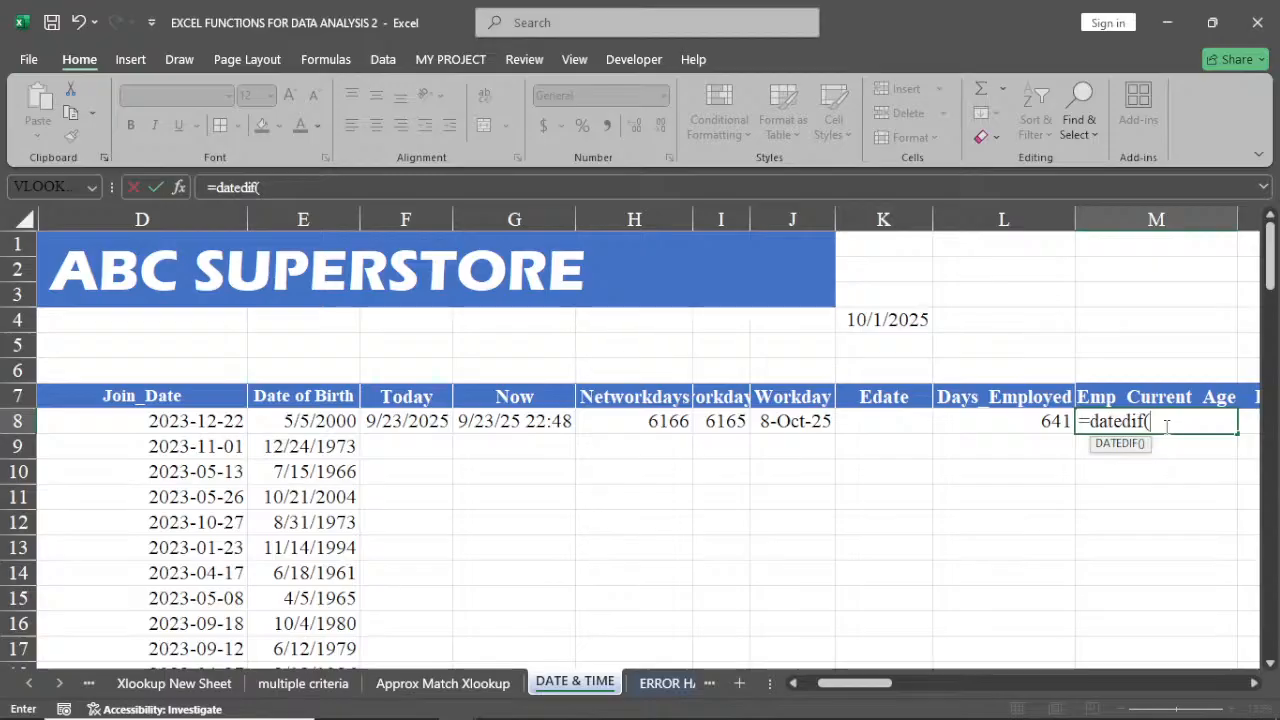
pyautogui.click(314, 422)
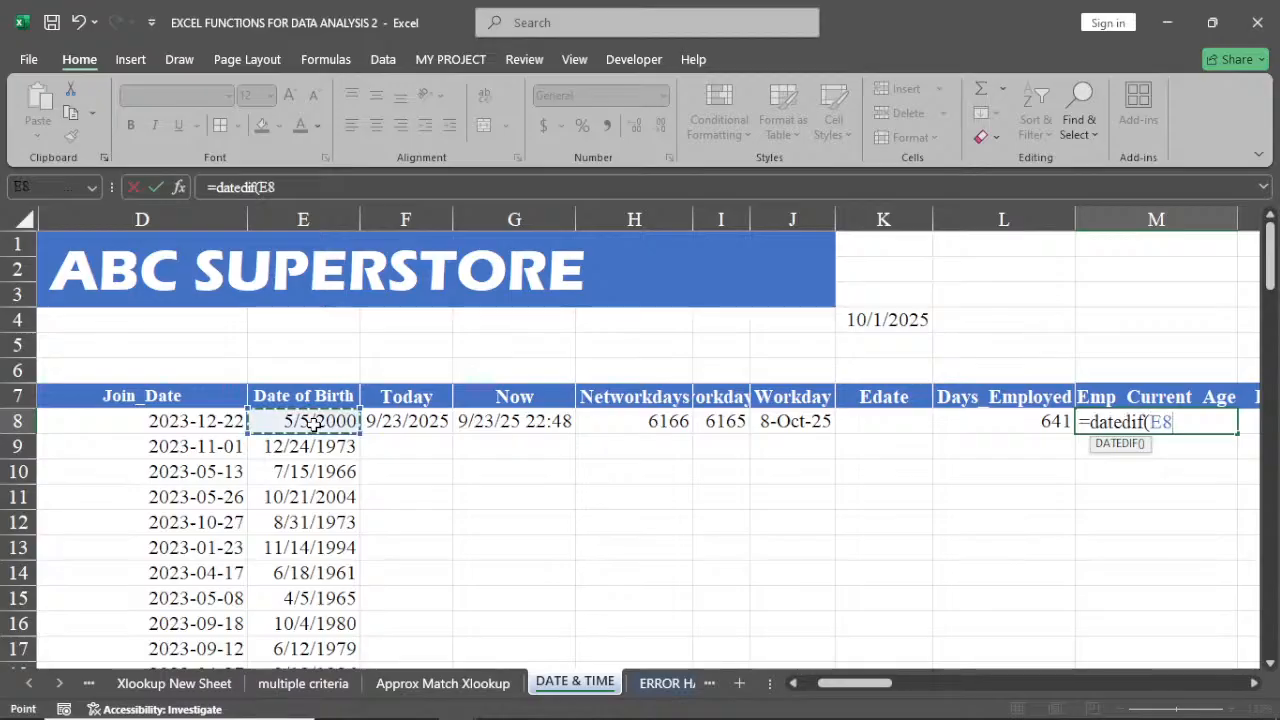
pyautogui.write(',')
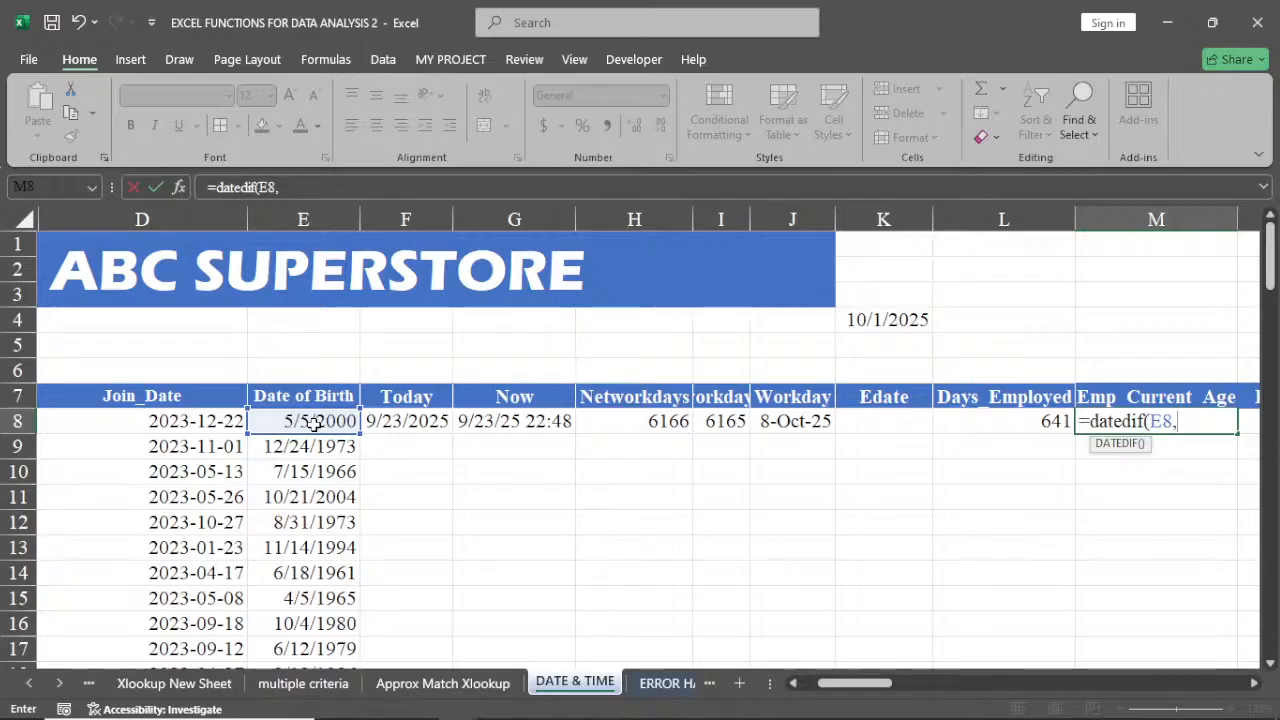
pyautogui.write('today')
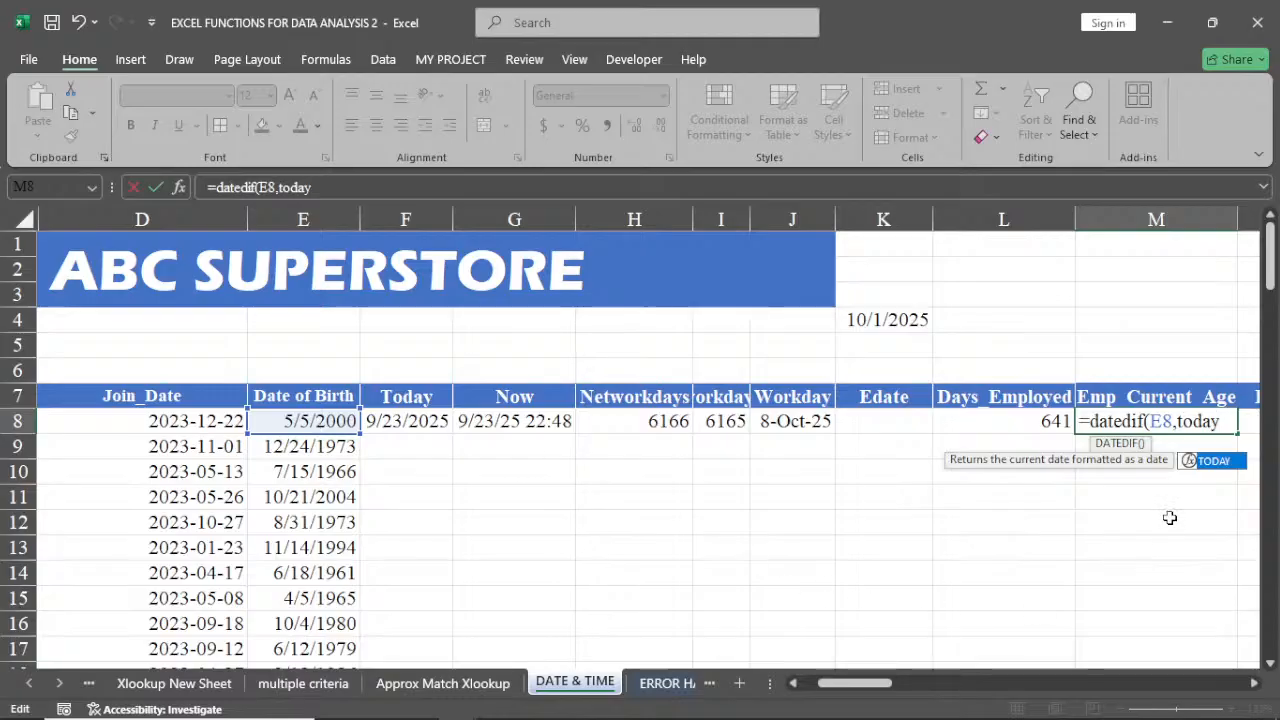
pyautogui.doubleClick(1206, 466)
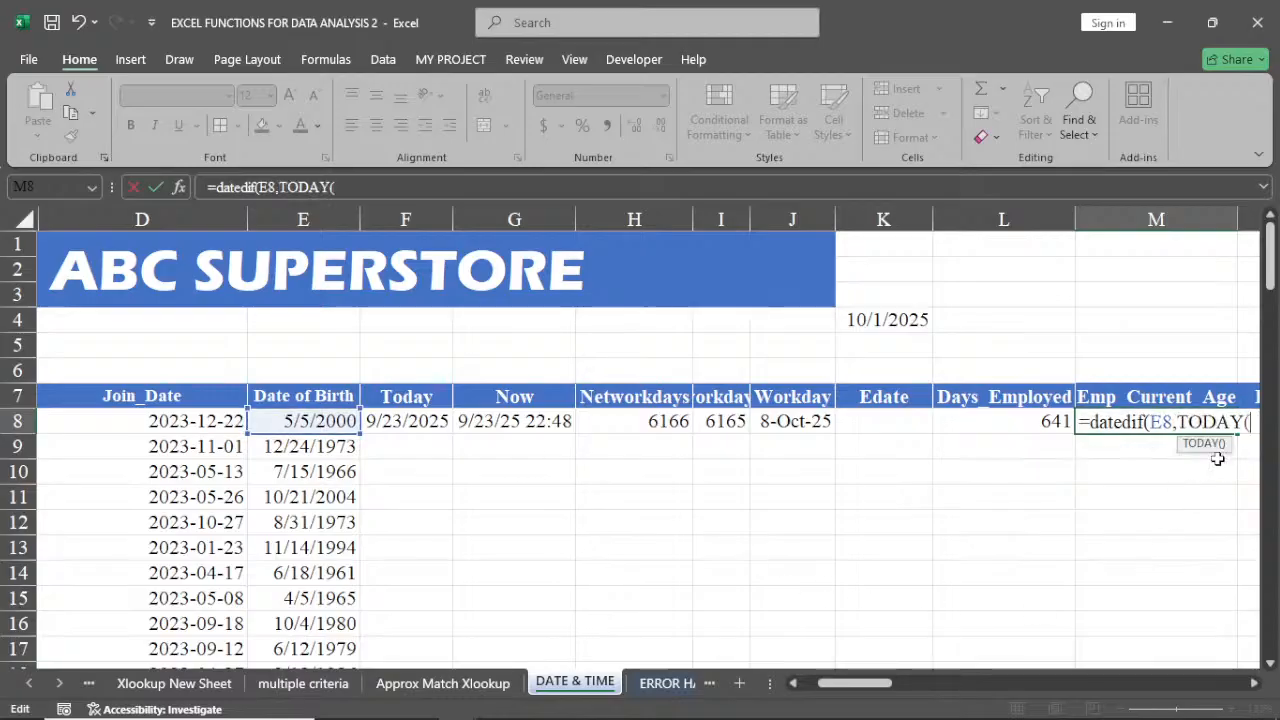
pyautogui.click(1255, 683)
pyautogui.click(1257, 683)
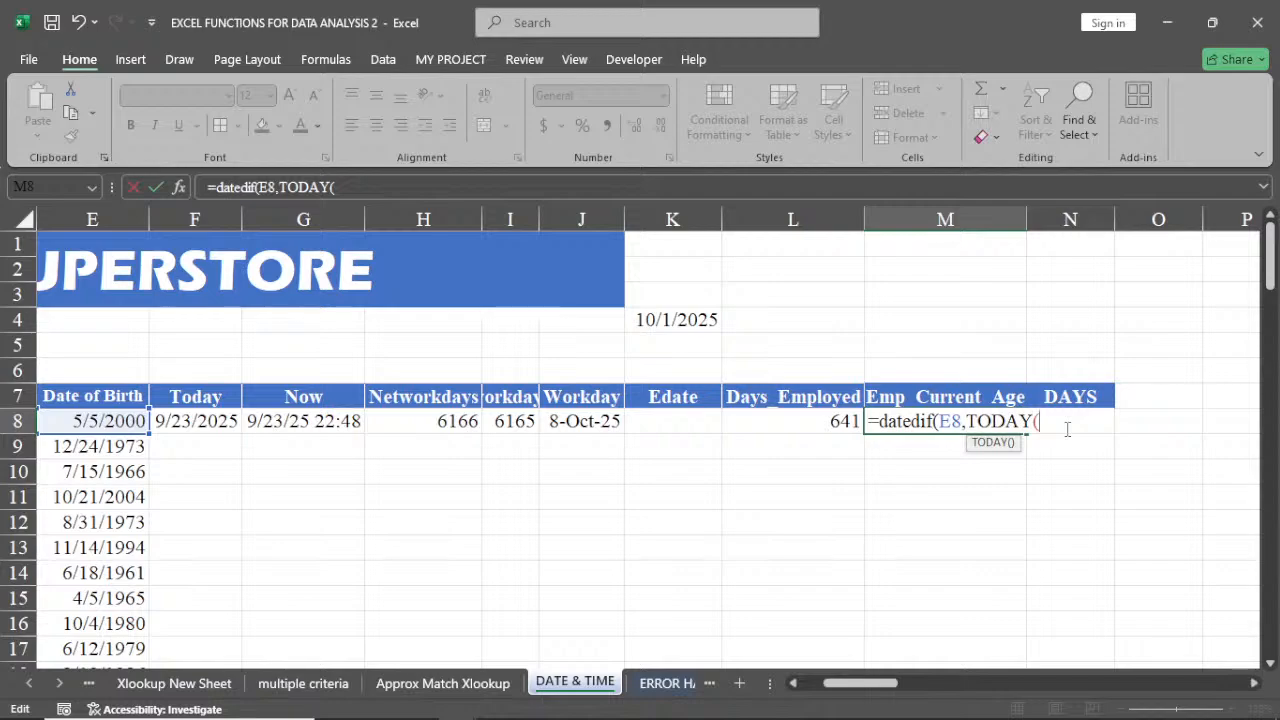
pyautogui.write(')')
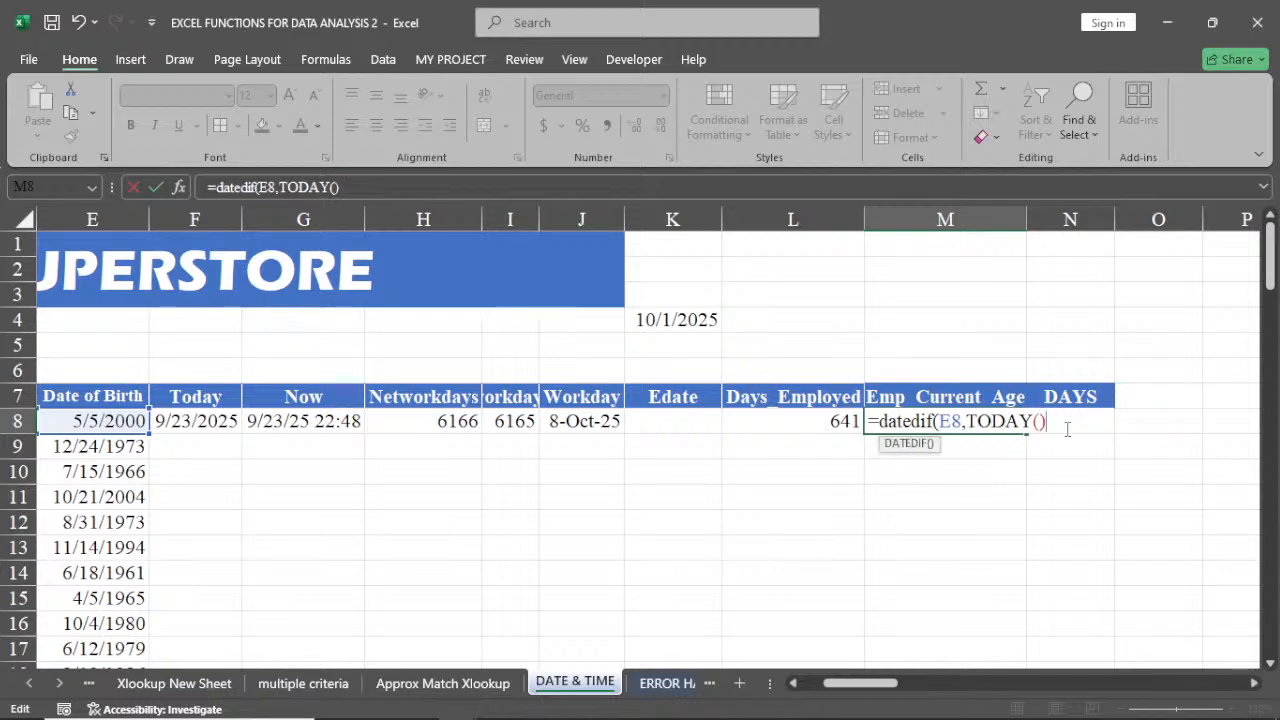
pyautogui.write(',')
pyautogui.write('"y")')
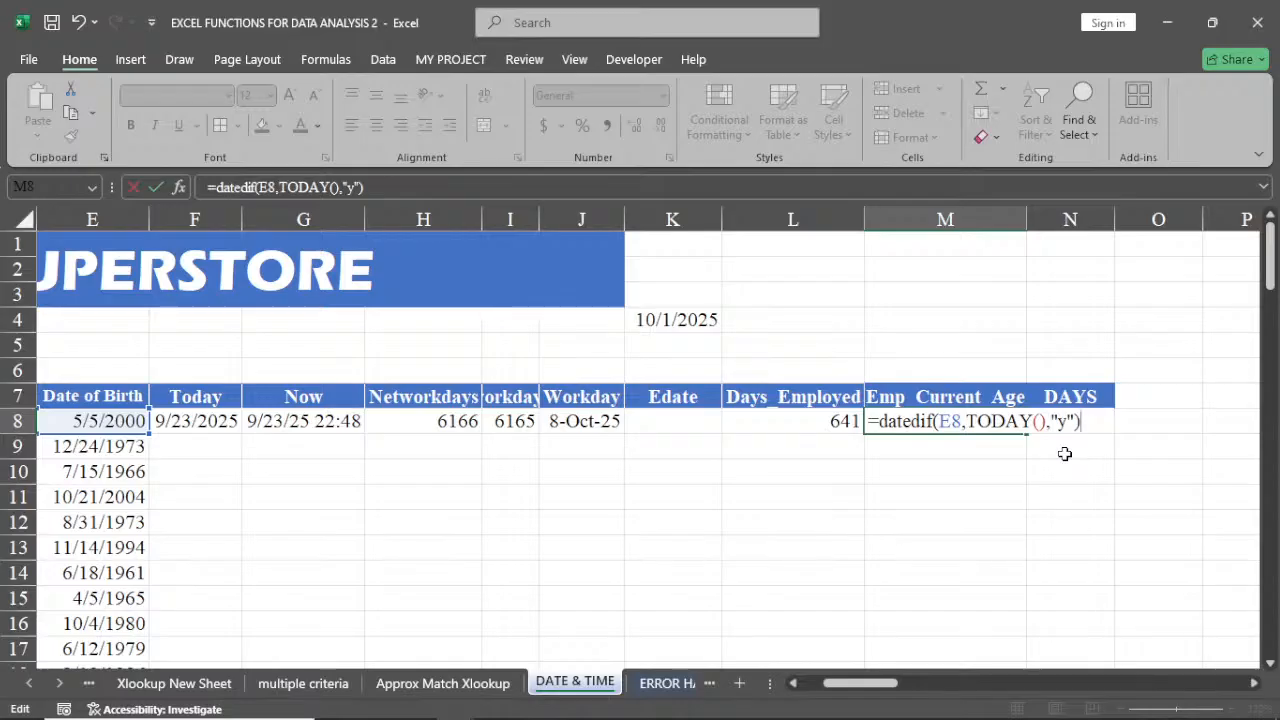
pyautogui.press('Return')
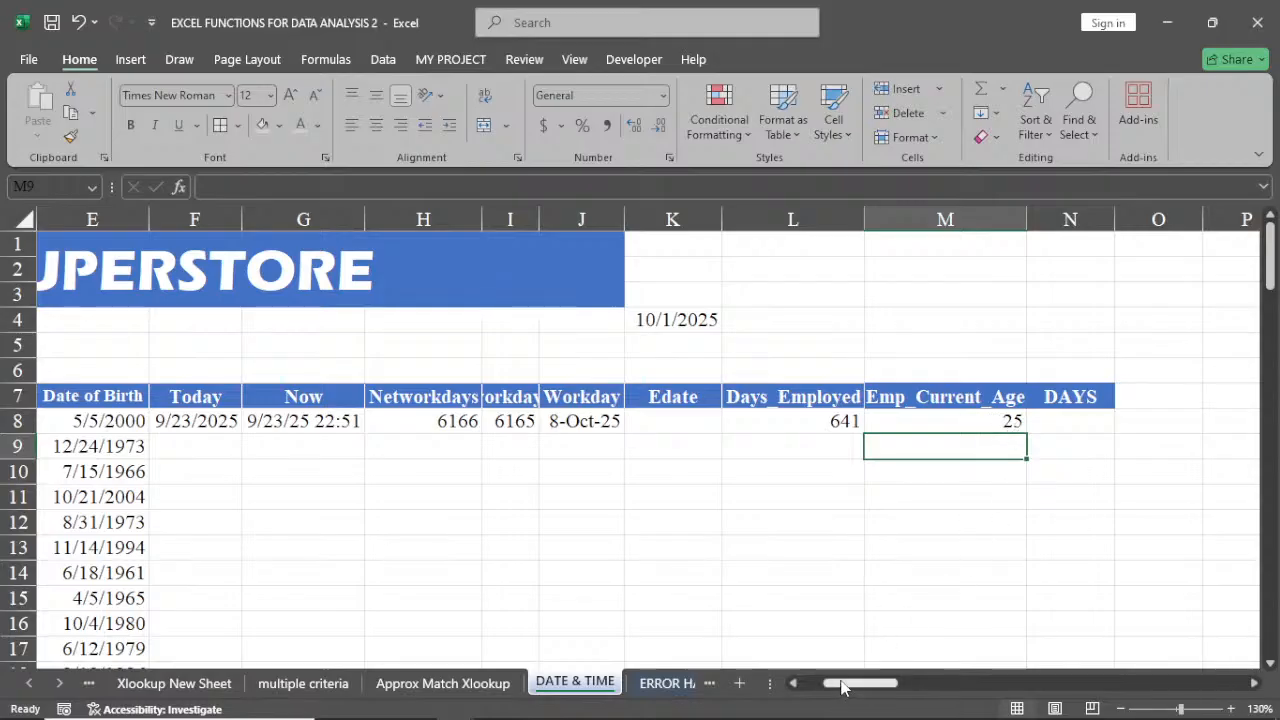
# Fill the current age formula down column M from M8 to M17
pyautogui.moveTo(840, 686); pyautogui.dragTo(843, 687)
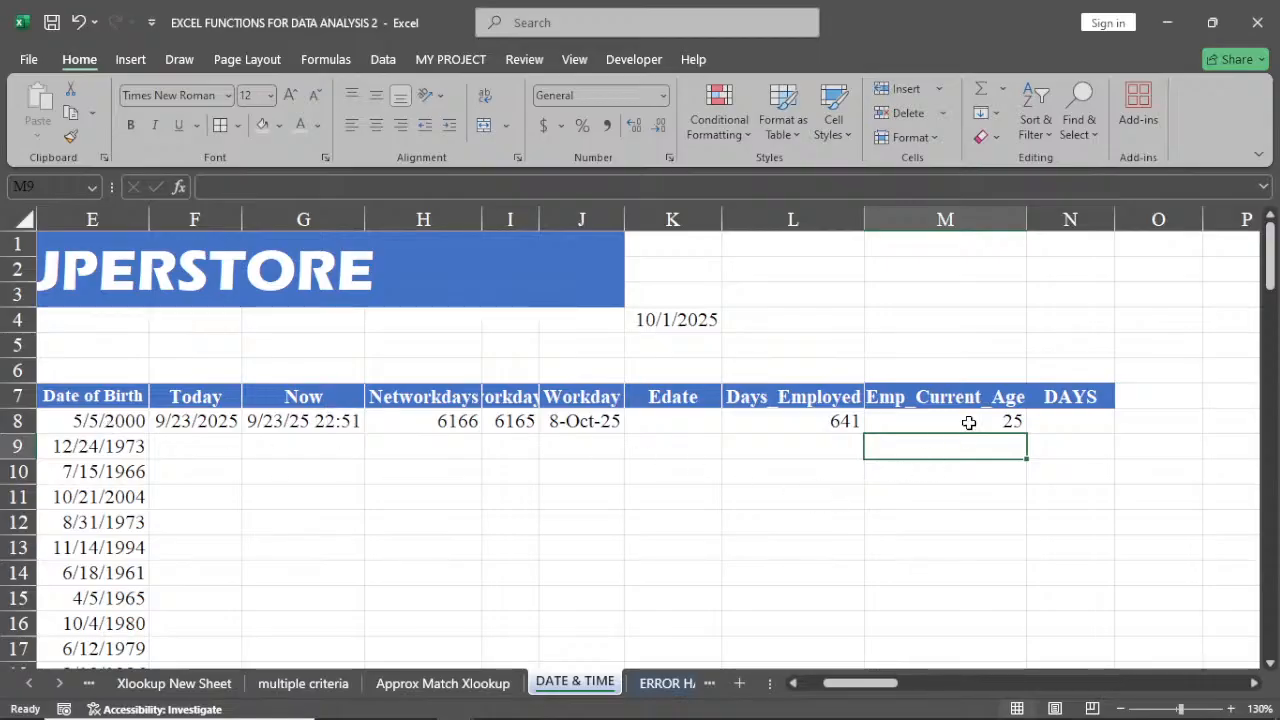
pyautogui.click(1000, 421)
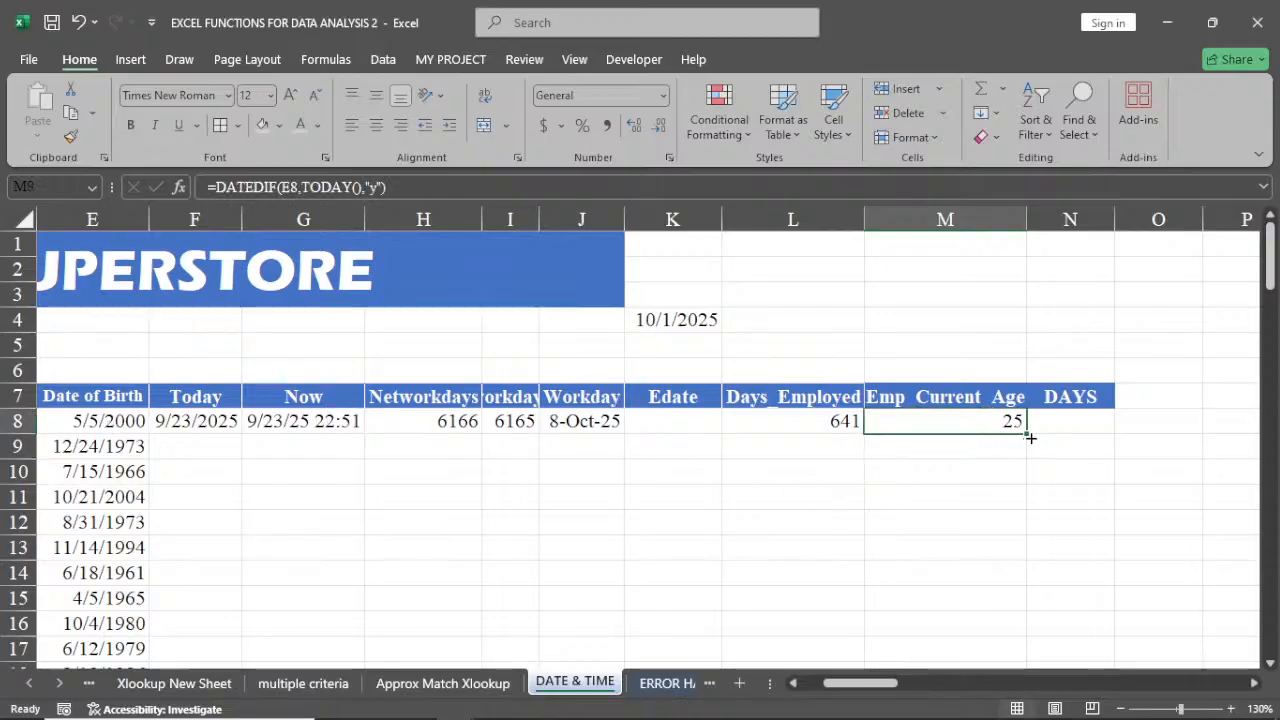
pyautogui.moveTo(1029, 437); pyautogui.dragTo(1022, 640)
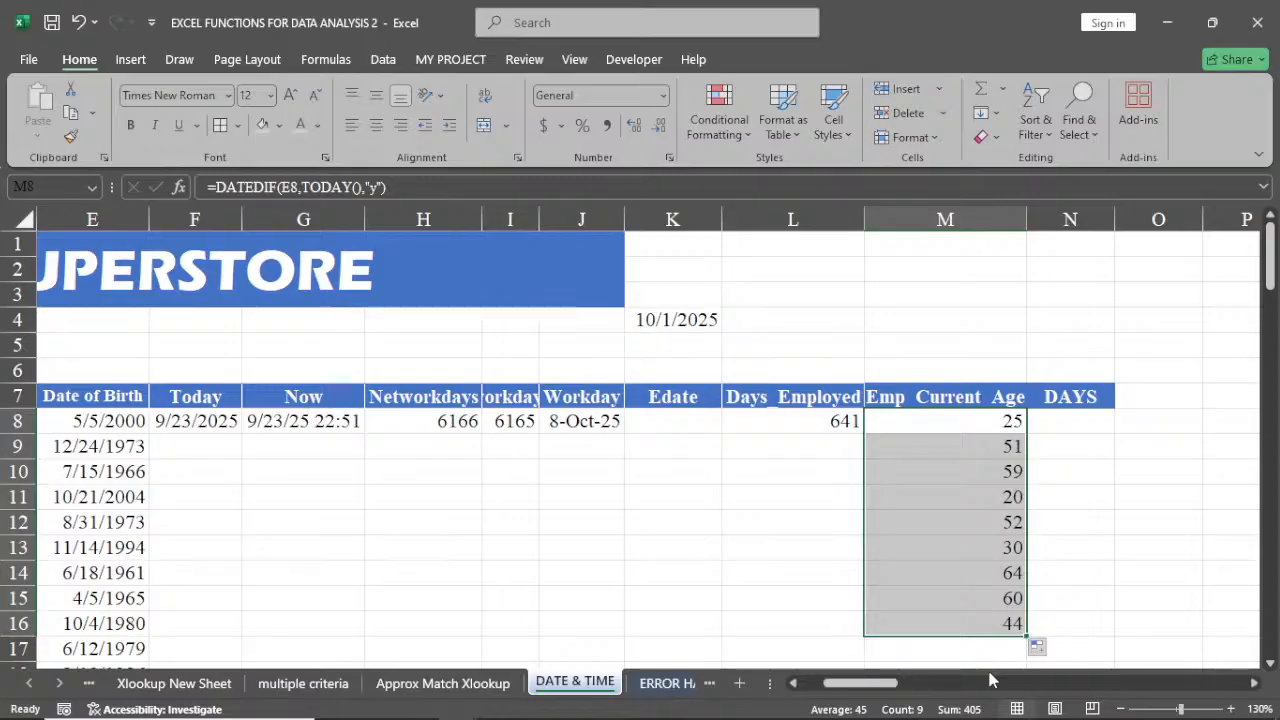
pyautogui.moveTo(1022, 641); pyautogui.dragTo(1025, 658)
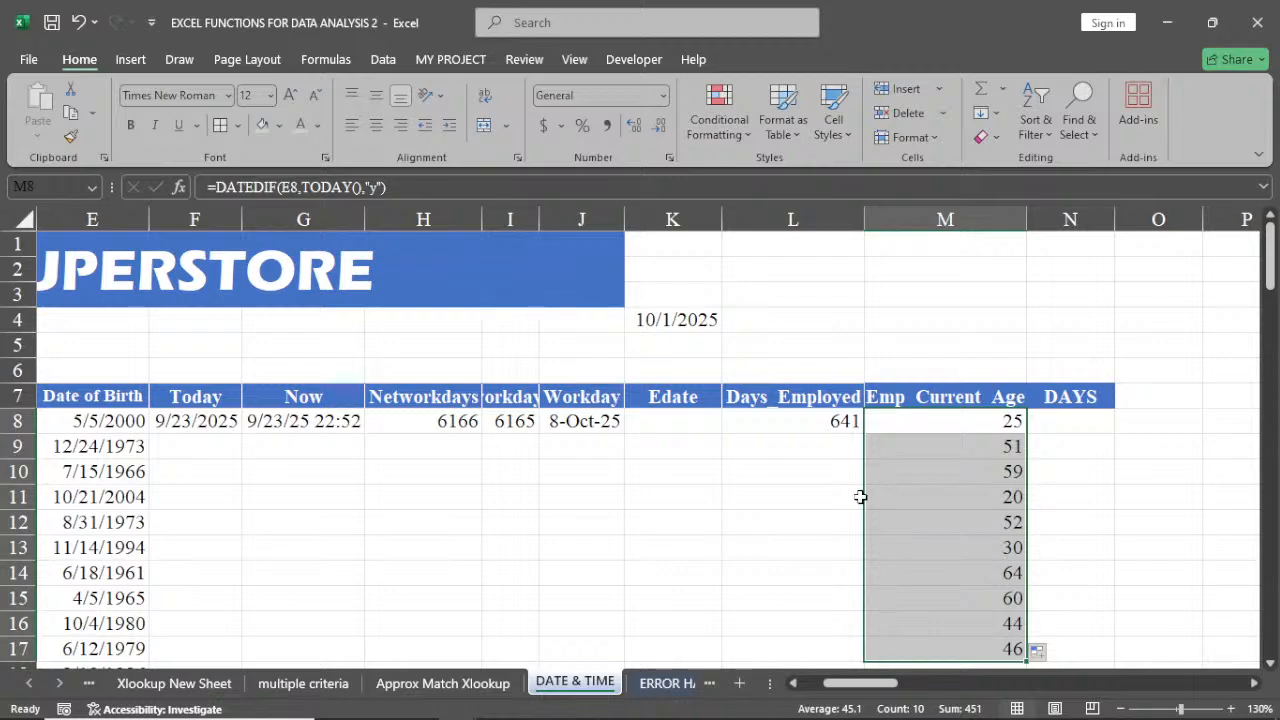
pyautogui.click(810, 495)
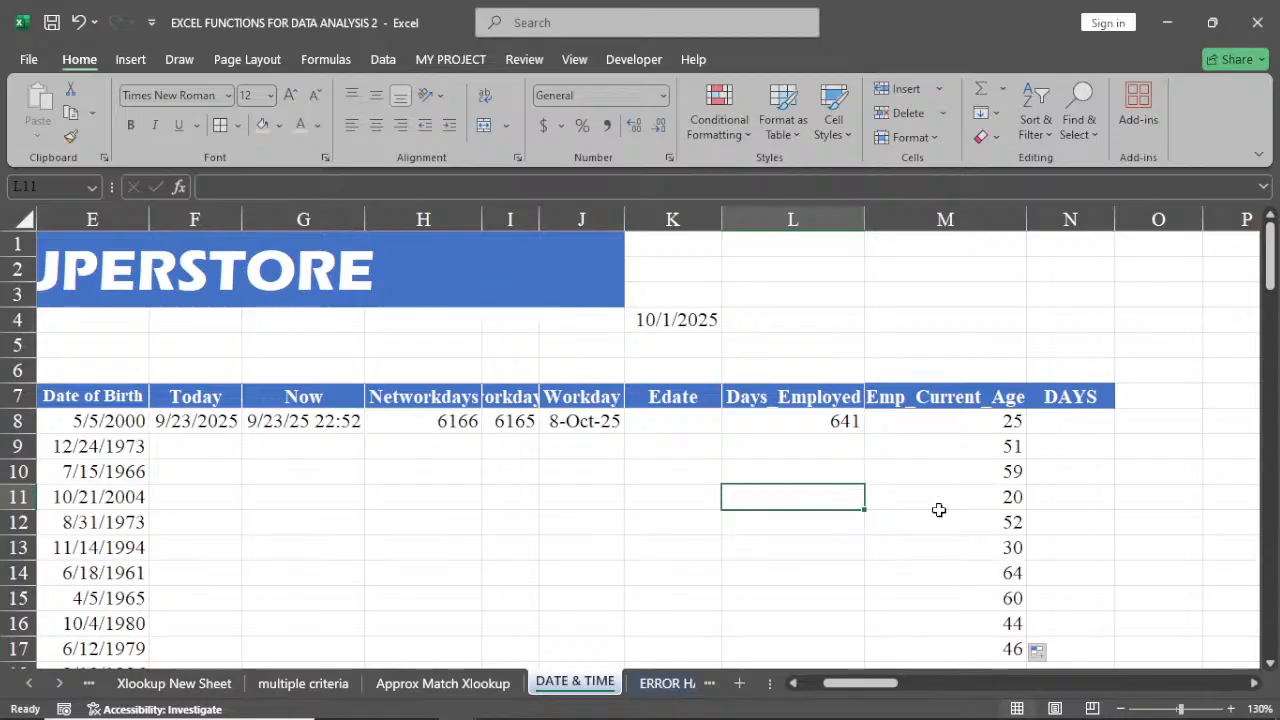
pyautogui.moveTo(863, 690); pyautogui.dragTo(840, 690)
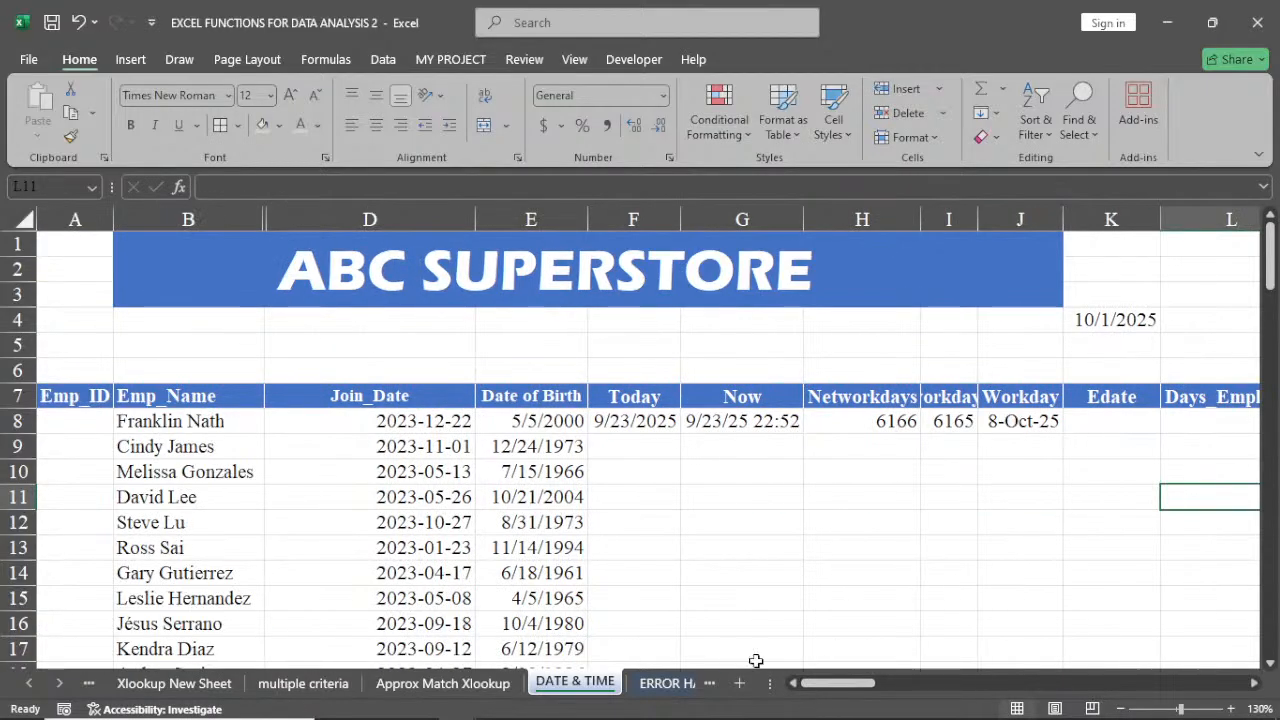